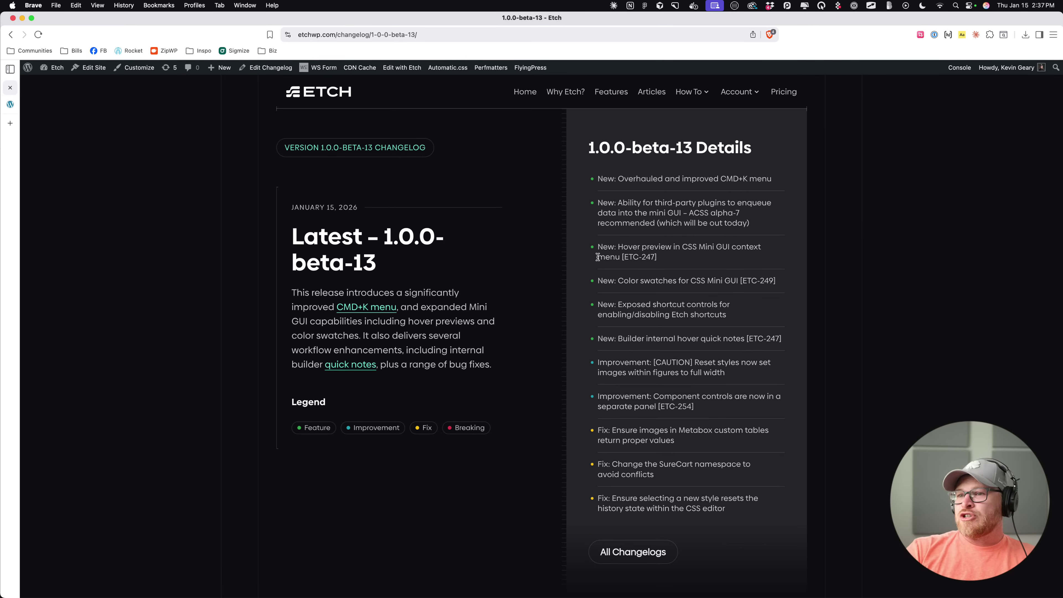
# Step: Review the 1.0.0-beta-13 changelog details, highlighting the entry about the overhauled CMD+K menu
pyautogui.scroll(-3, 513, 256)
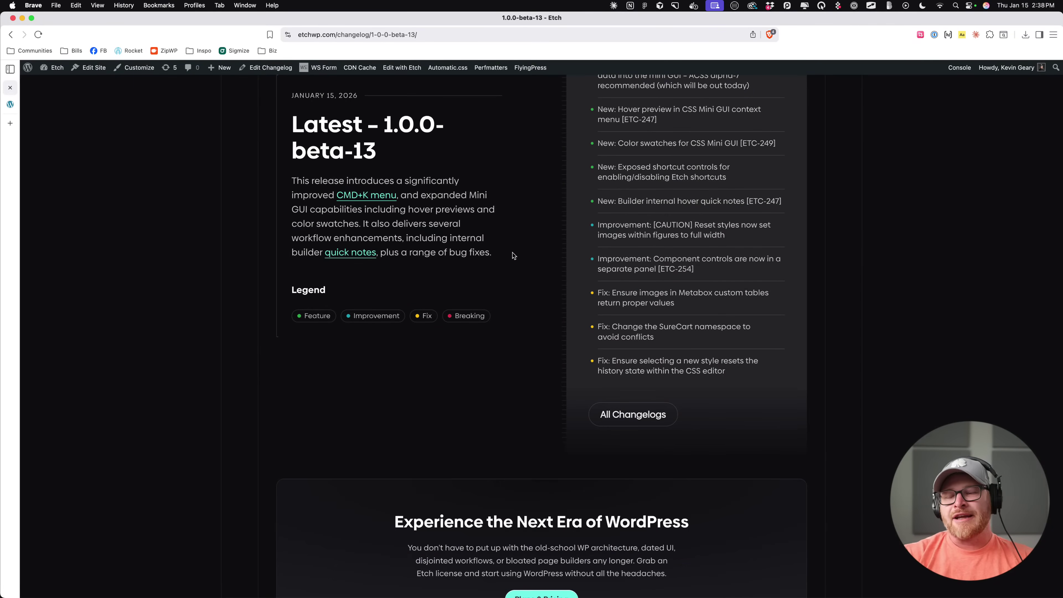
pyautogui.scroll(5, 402, 290)
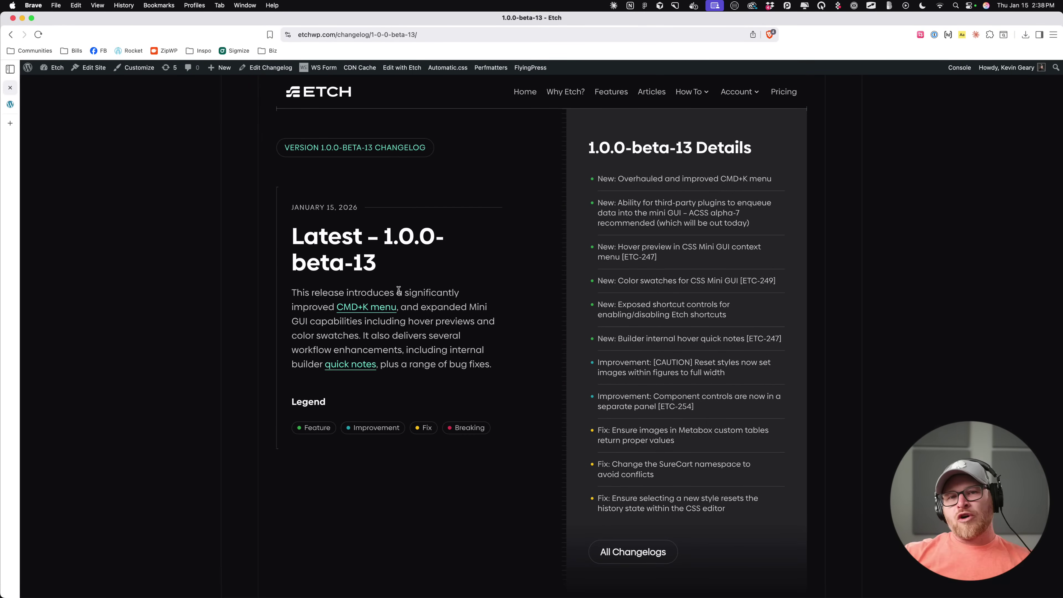
pyautogui.moveTo(601, 179); pyautogui.dragTo(763, 187)
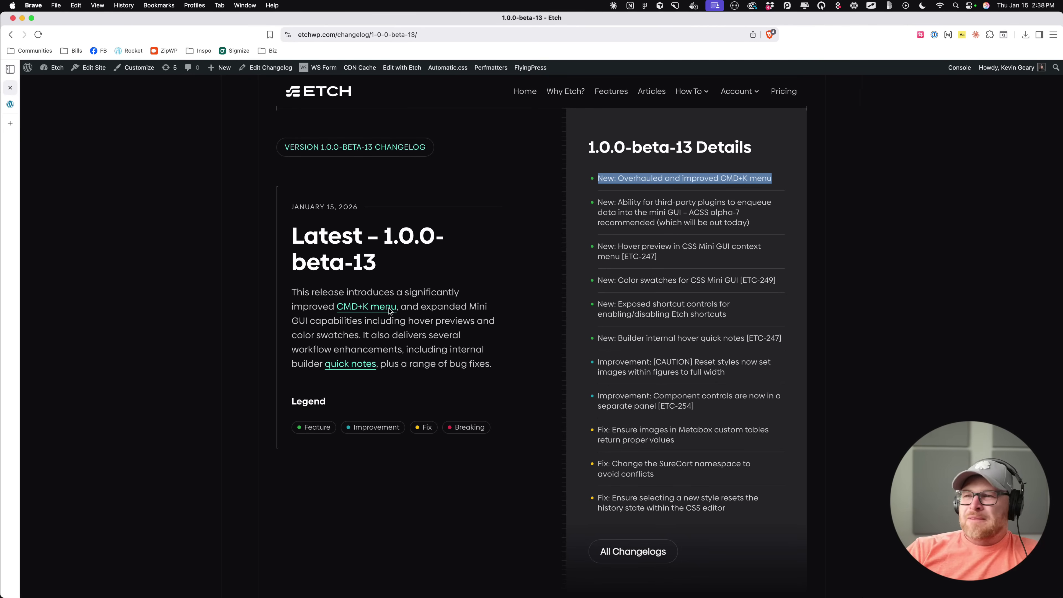
pyautogui.click(276, 298)
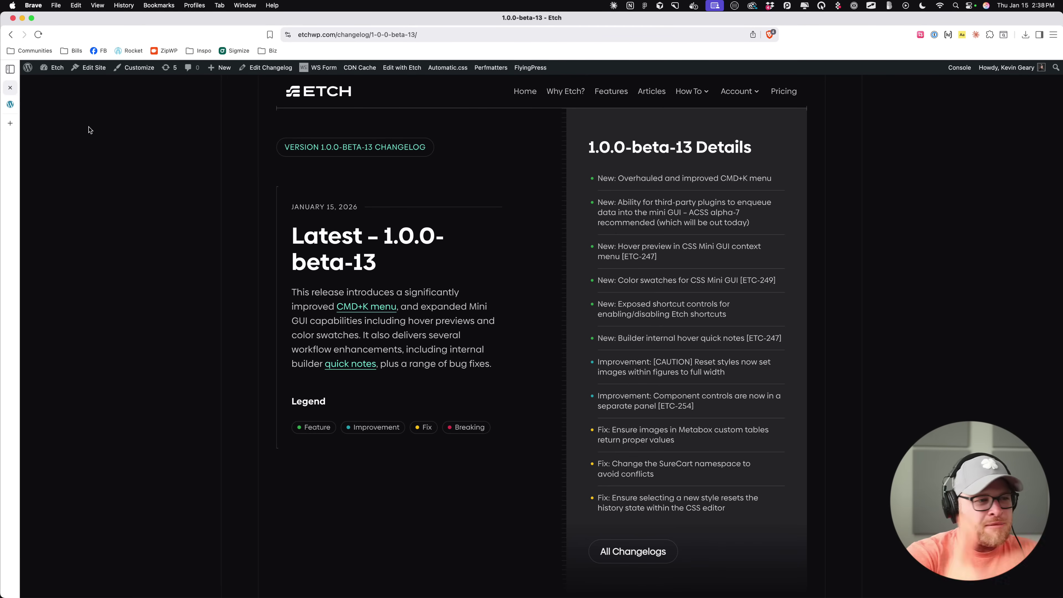
# Step: Switch to the Etch Blueprint builder page and lower the code editors' upper edge to enlarge the canvas
pyautogui.click(15, 106)
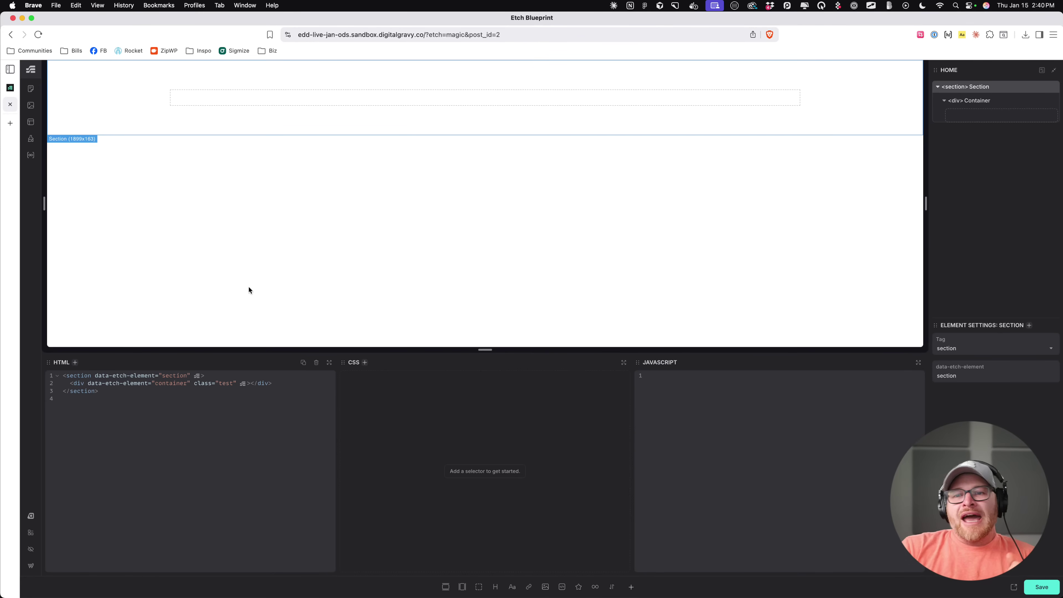
pyautogui.doubleClick(241, 356)
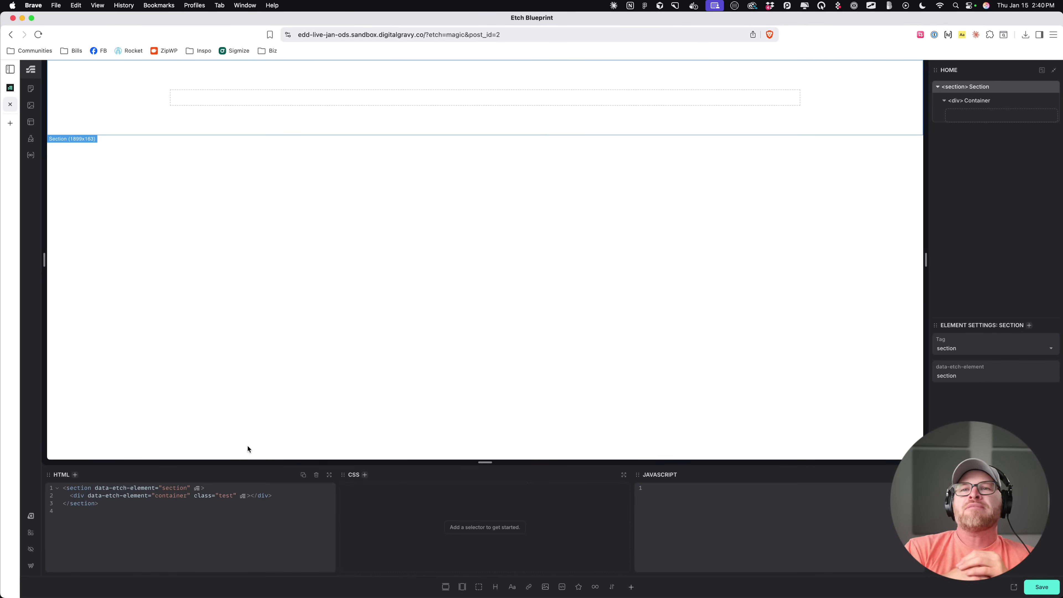
# Step: Check the command menu and examine the available elements in the element insertion bar up close
pyautogui.press('super+k')
pyautogui.press('Escape')
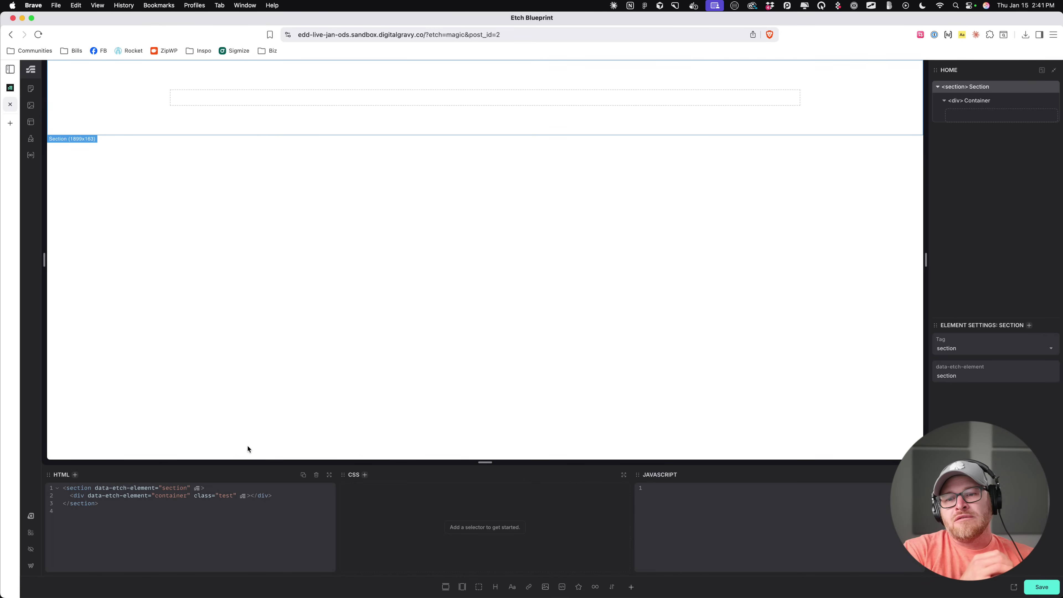
pyautogui.scroll(5, 525, 589)
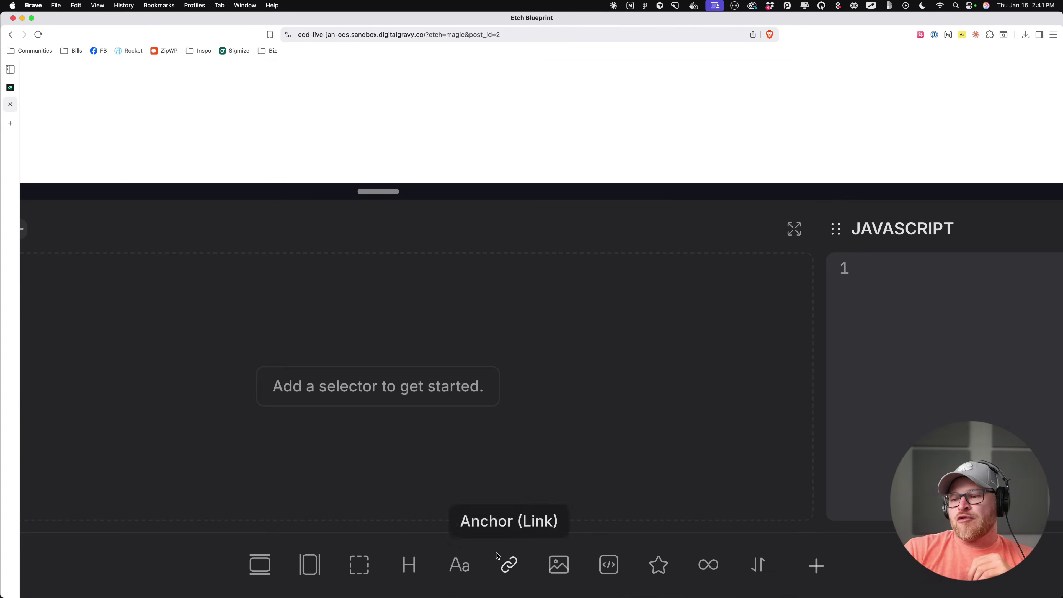
pyautogui.hscroll(3, 497, 556)
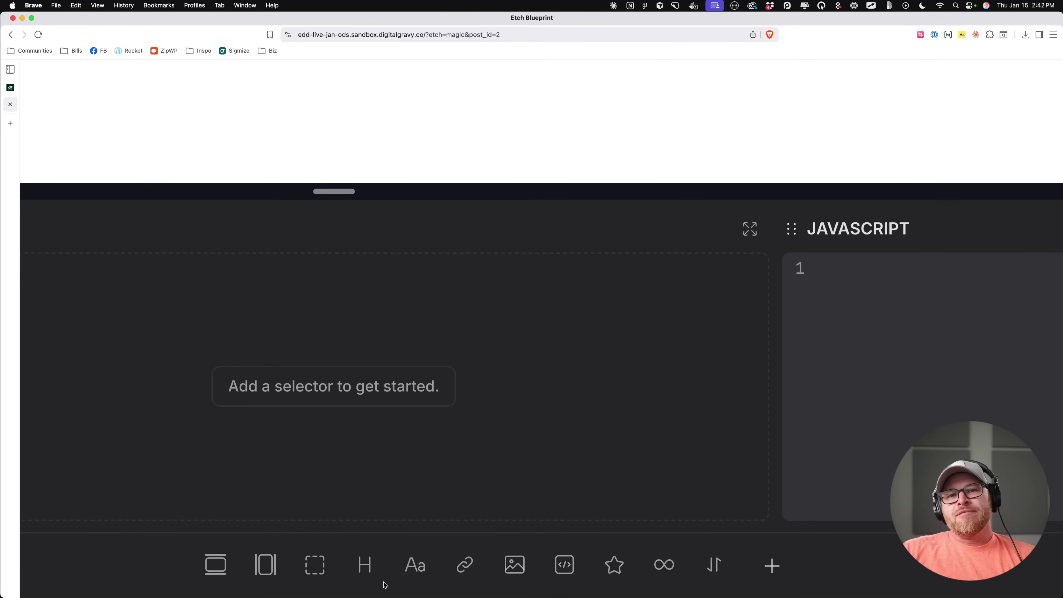
pyautogui.hotkey('ctrl', 'Up')
pyautogui.click(272, 537)
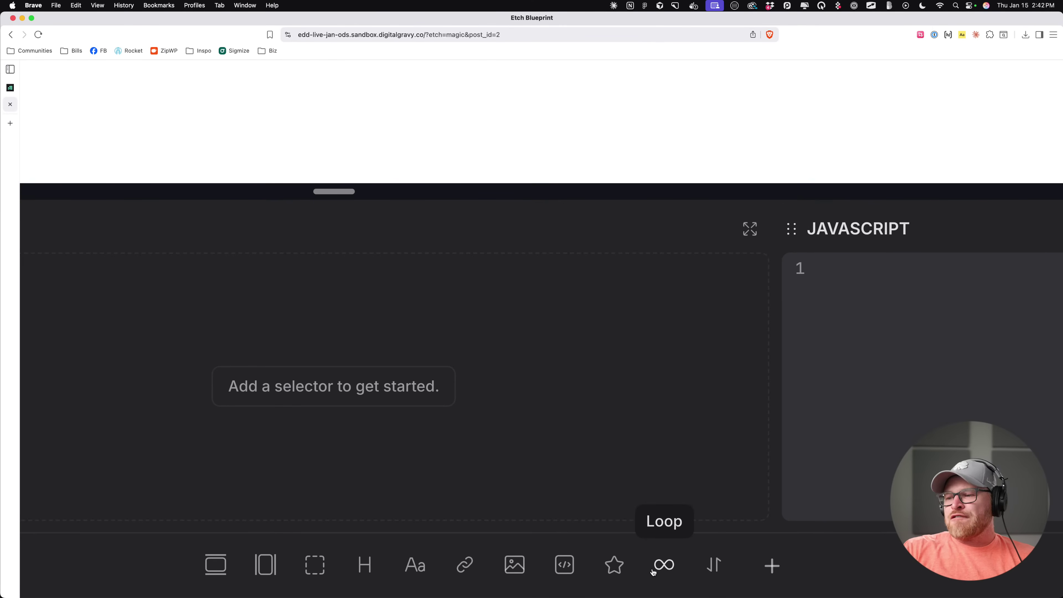
pyautogui.press('super+0')
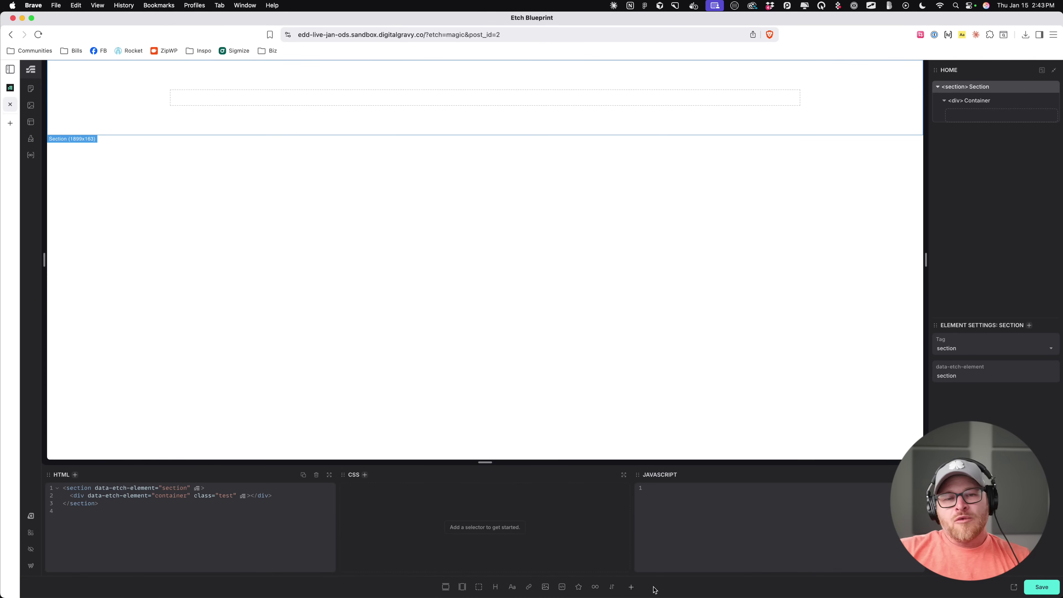
# Step: Add the Profile Card custom component to the section and view the rendered card on the canvas
pyautogui.click(631, 586)
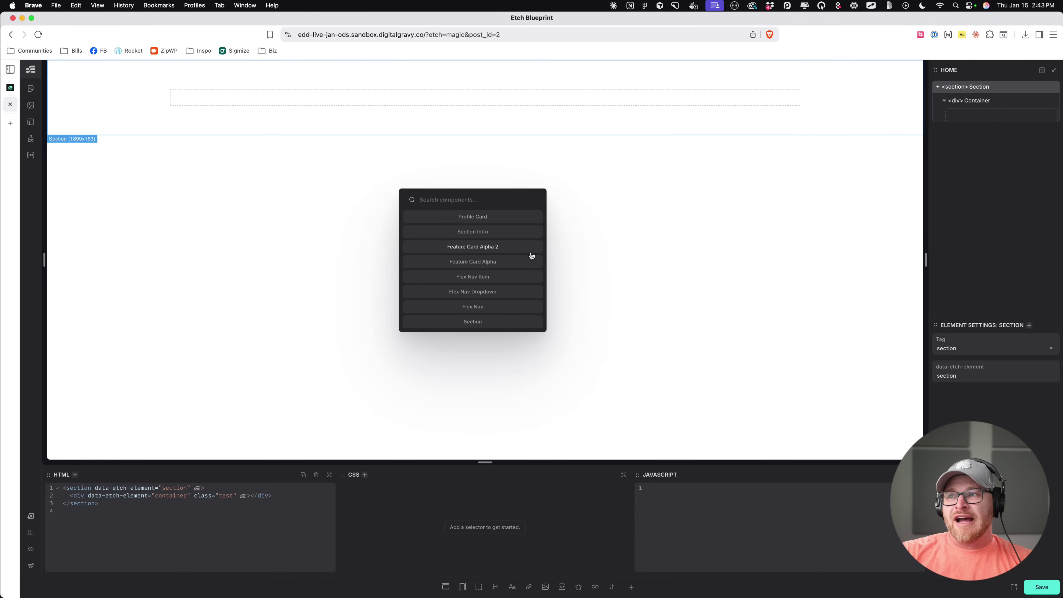
pyautogui.click(498, 217)
pyautogui.scroll(-5, 529, 176)
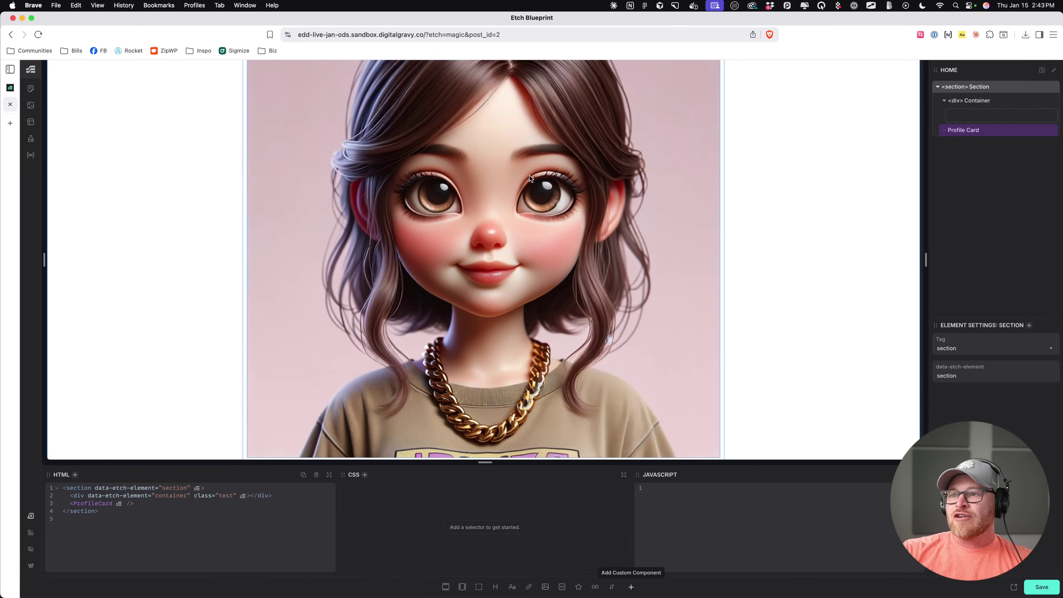
pyautogui.scroll(4, 529, 175)
pyautogui.scroll(3, 529, 175)
pyautogui.scroll(-5, 530, 176)
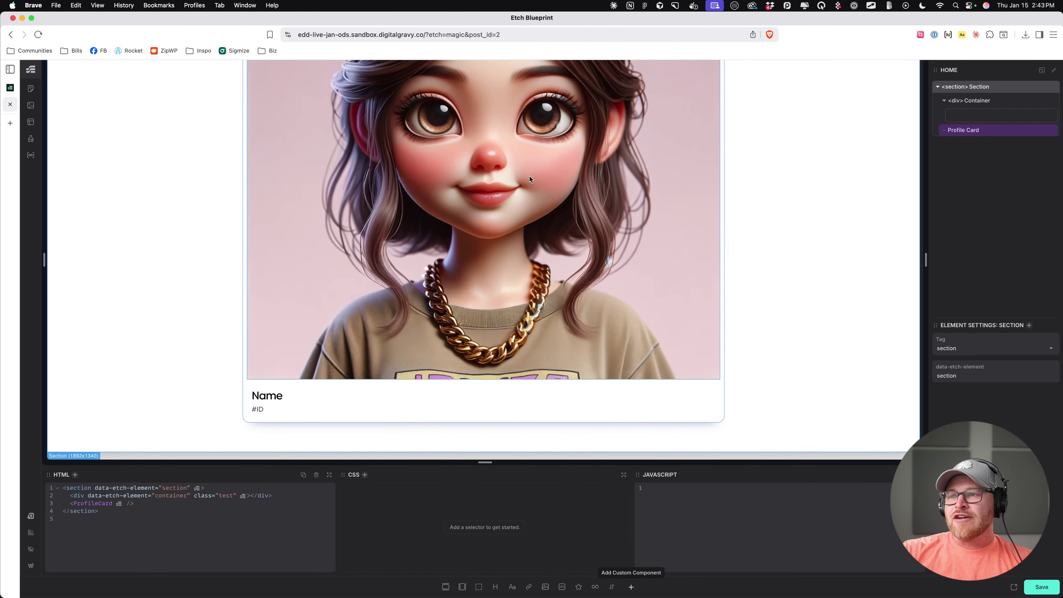
# Step: Select the Profile Card and examine its component properties and the panel visibility options
pyautogui.click(994, 129)
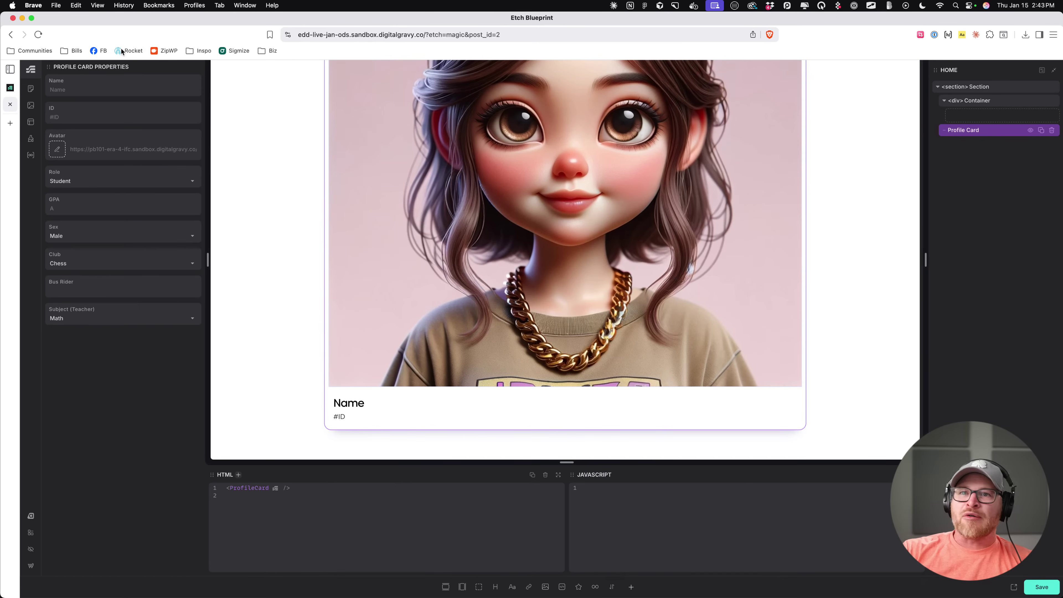
pyautogui.moveTo(51, 73); pyautogui.dragTo(66, 183)
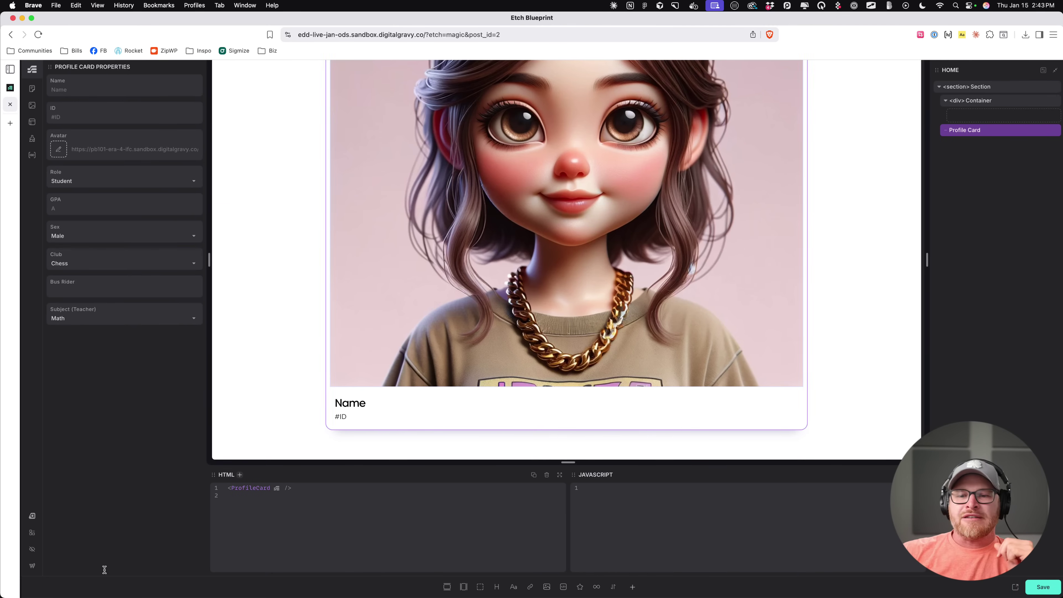
pyautogui.click(30, 532)
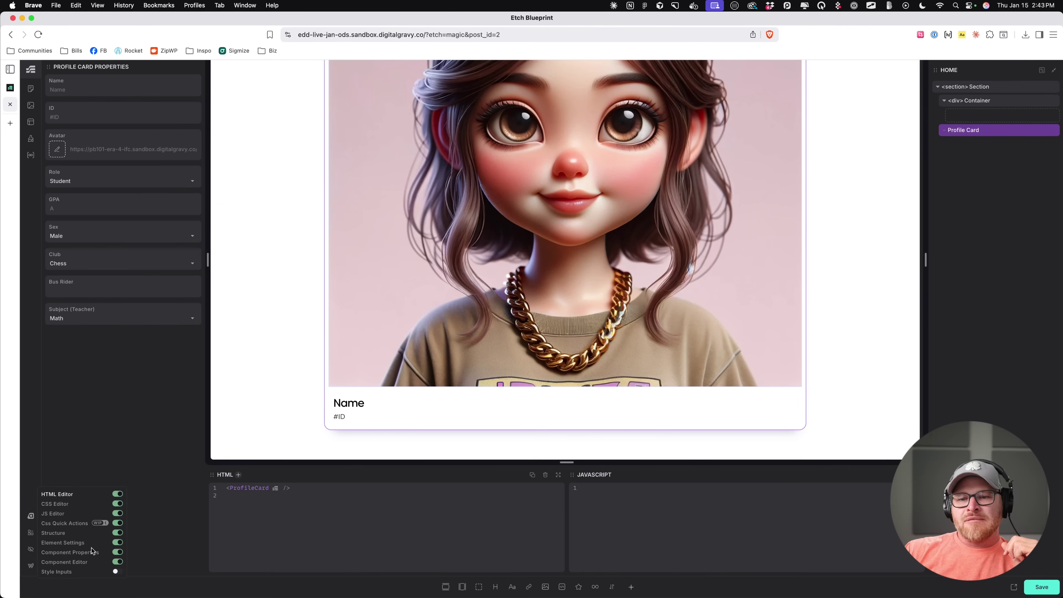
pyautogui.moveTo(97, 526)
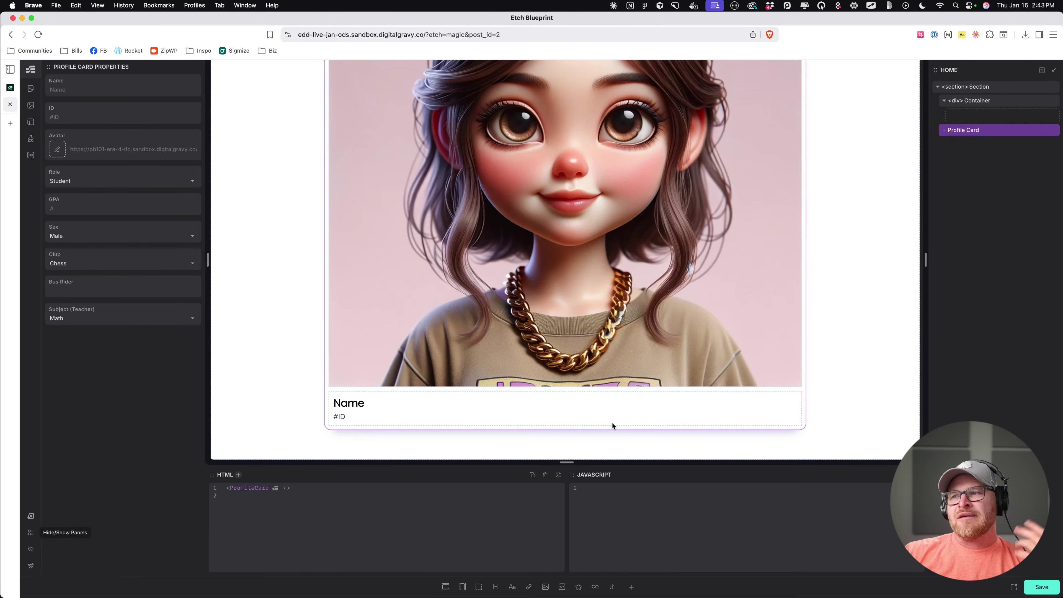
# Step: Select the section, extend its element settings up to just below the structure tree, then save and reload the page
pyautogui.click(843, 278)
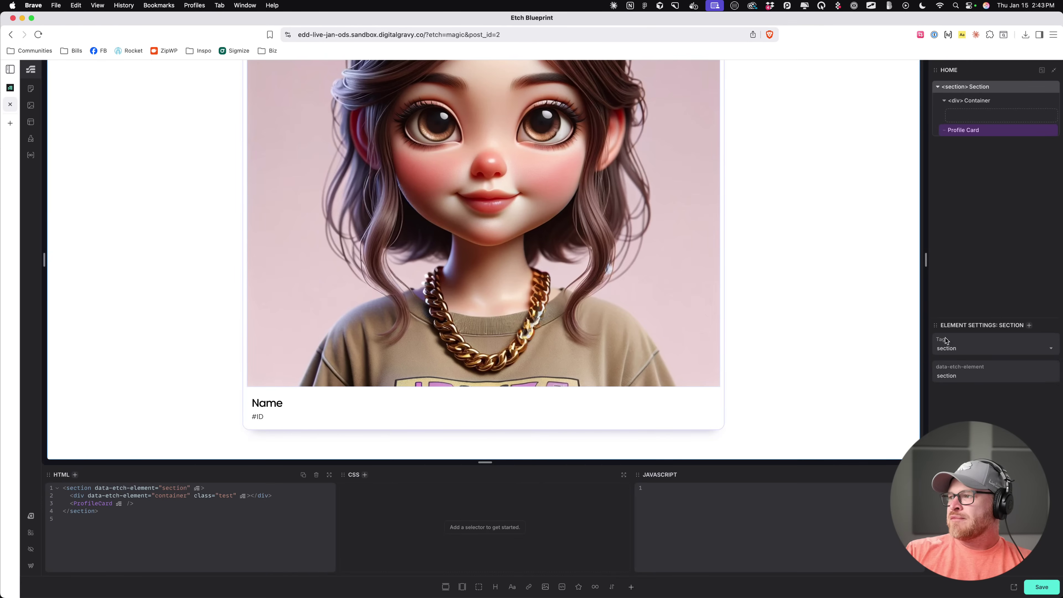
pyautogui.moveTo(936, 326); pyautogui.dragTo(940, 326)
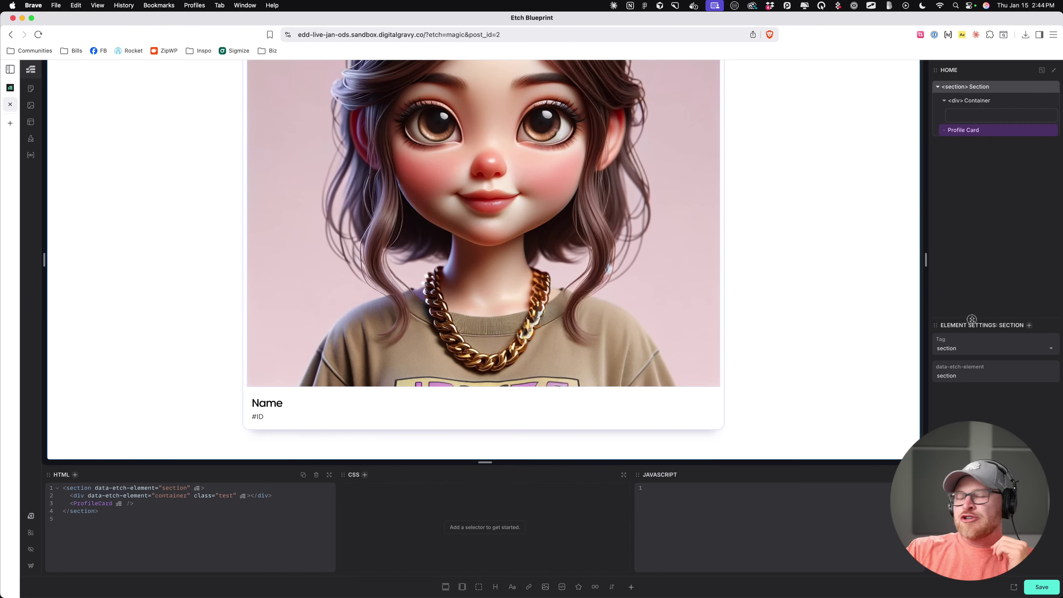
pyautogui.moveTo(972, 320); pyautogui.dragTo(1018, 141)
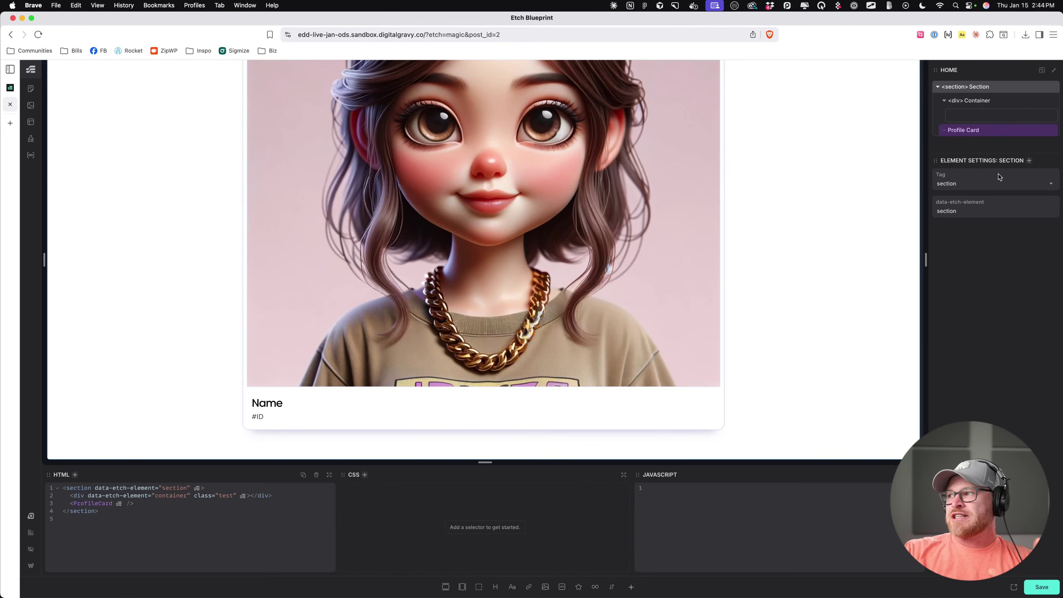
pyautogui.click(1041, 586)
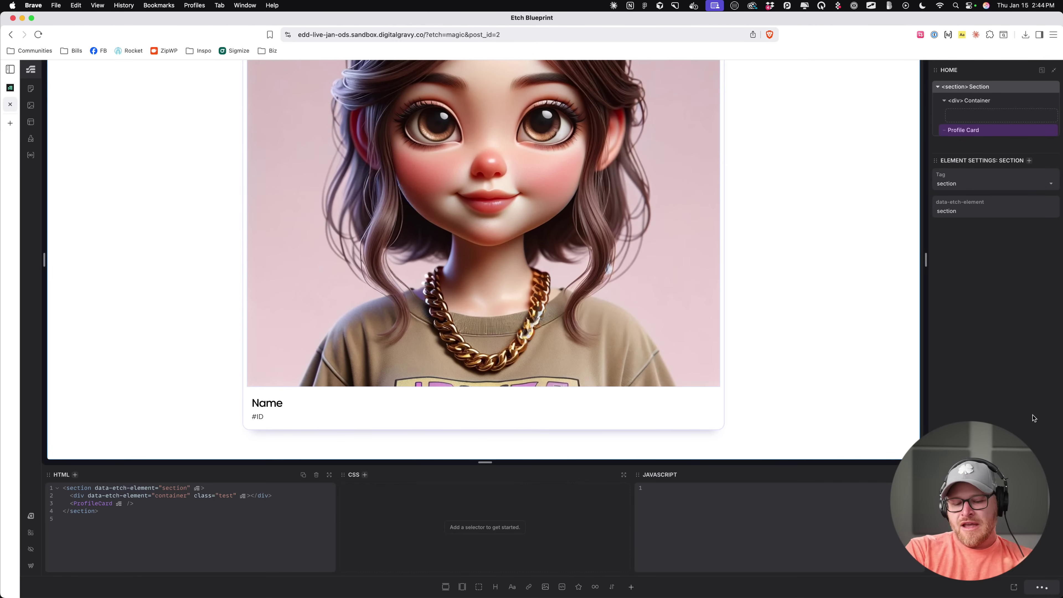
pyautogui.press('super+r')
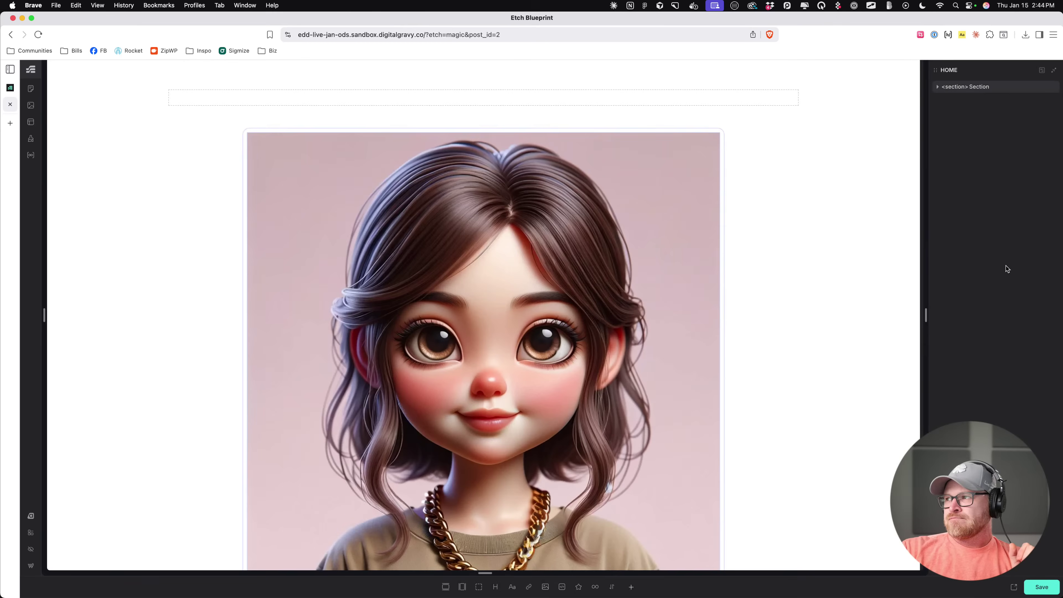
# Step: Shrink the section's element settings down to their header, giving the structure tree the full height, then save and reload the page
pyautogui.click(796, 108)
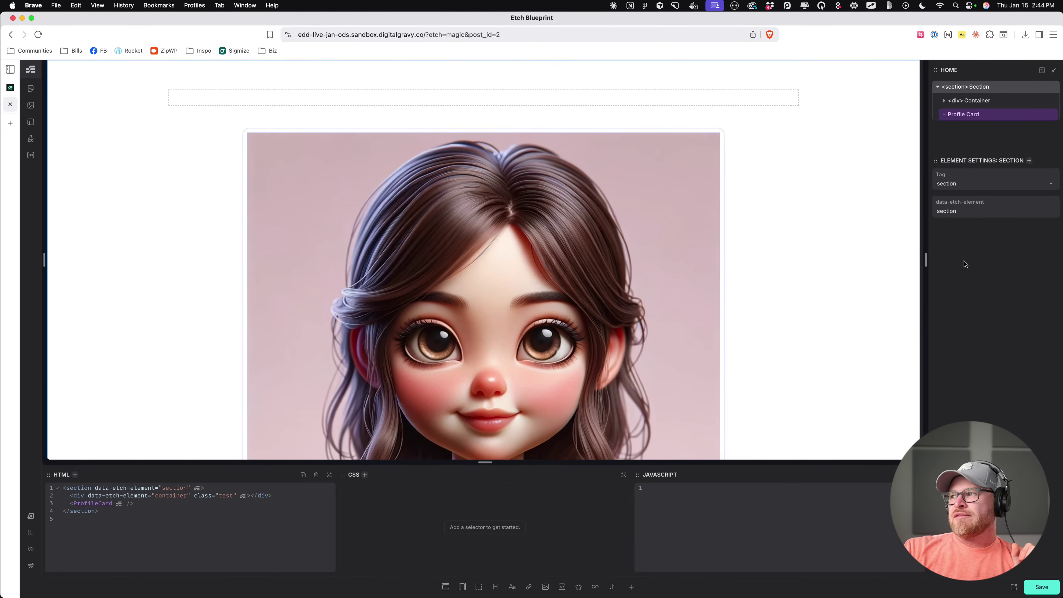
pyautogui.moveTo(956, 158); pyautogui.dragTo(1022, 569)
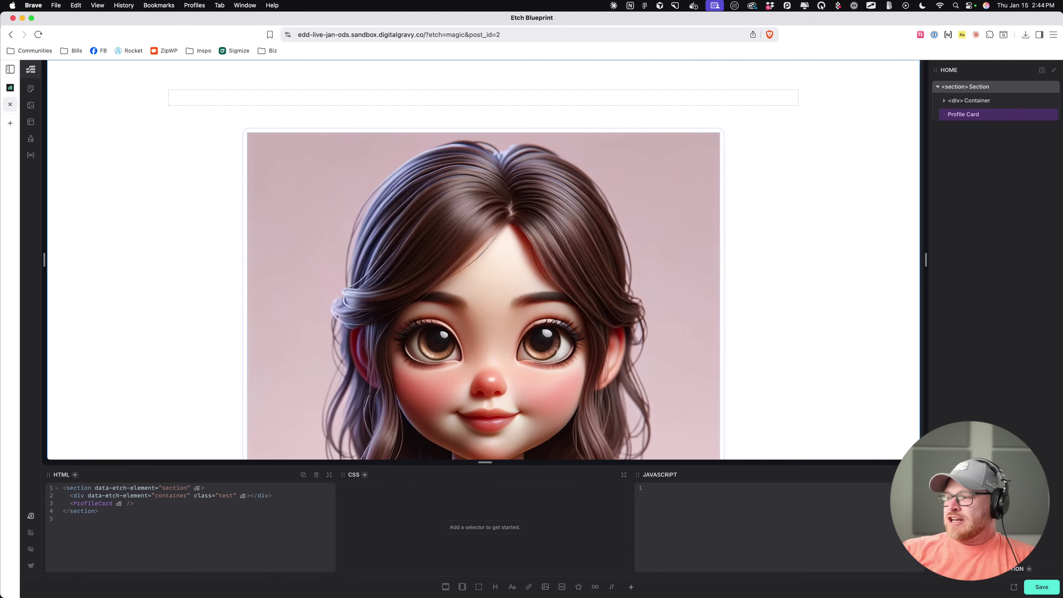
pyautogui.click(1031, 583)
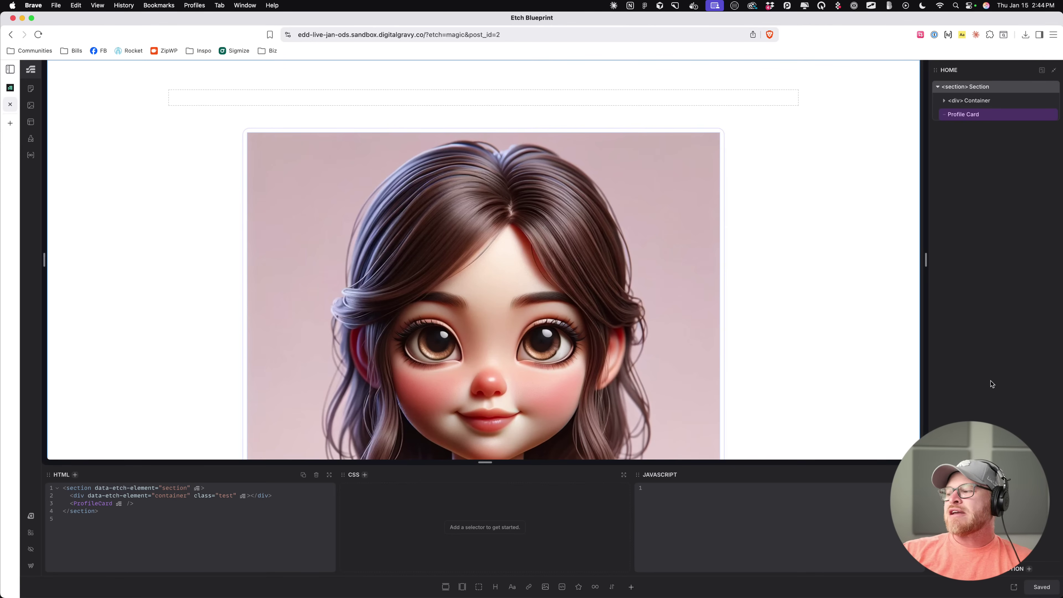
pyautogui.press('super+r')
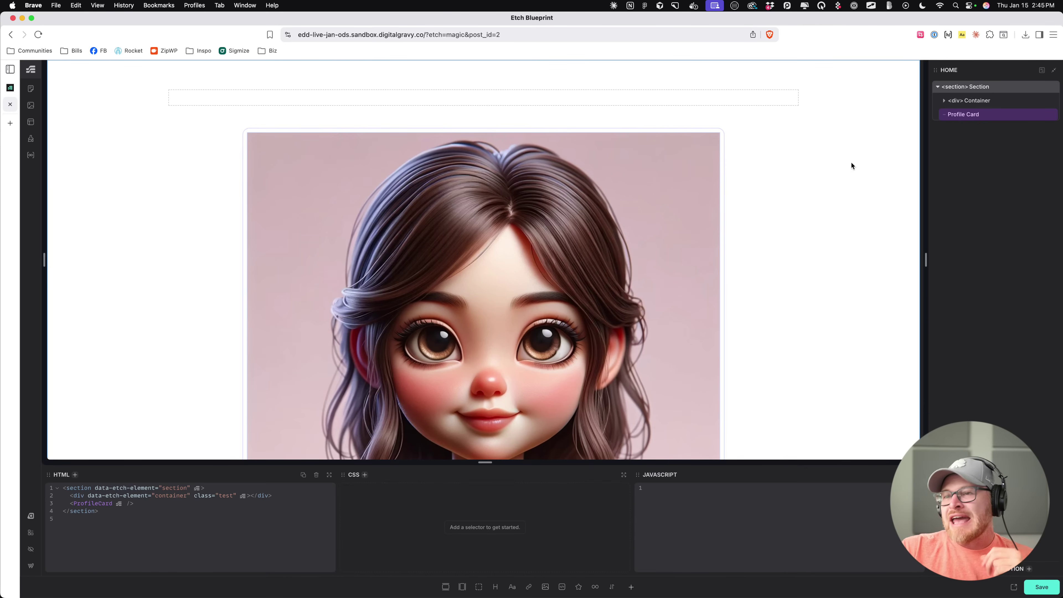
# Step: Alternate the selection between the Profile Card, the container and the section to compare how the builder layout shifts
pyautogui.click(665, 135)
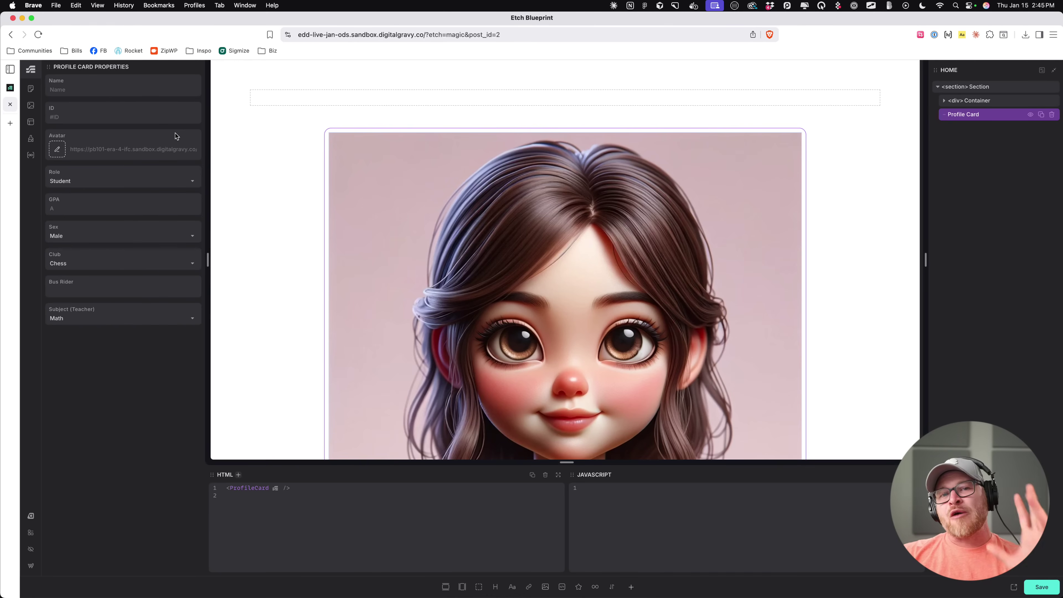
pyautogui.press('Escape')
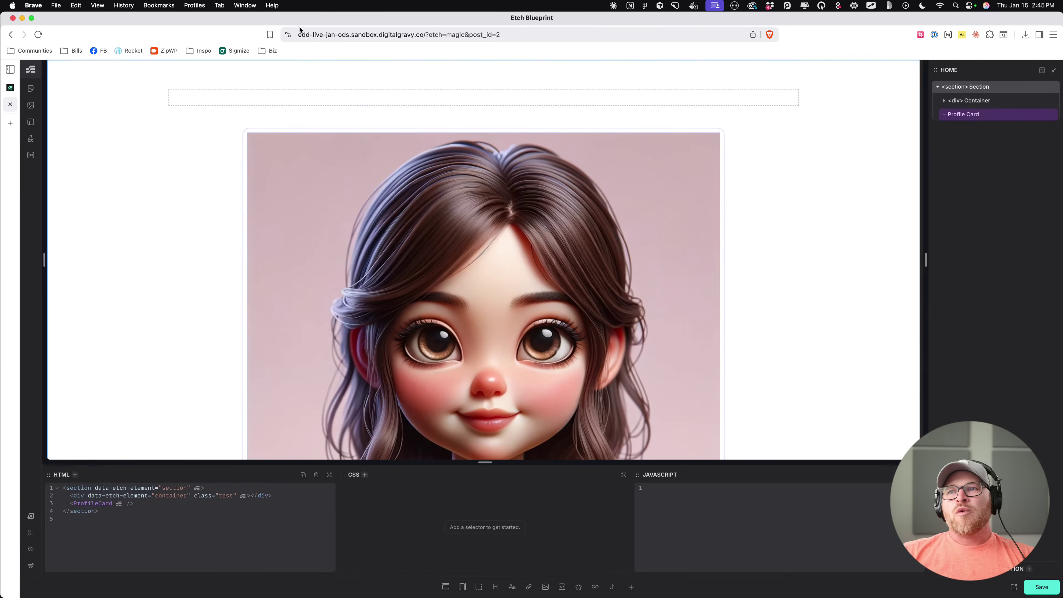
pyautogui.click(371, 94)
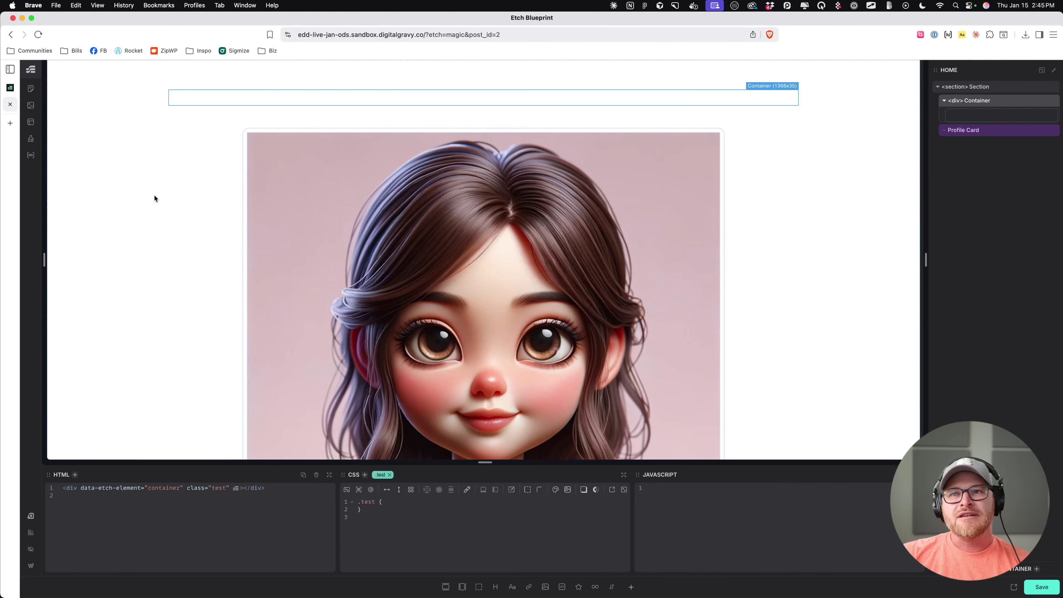
pyautogui.click(272, 146)
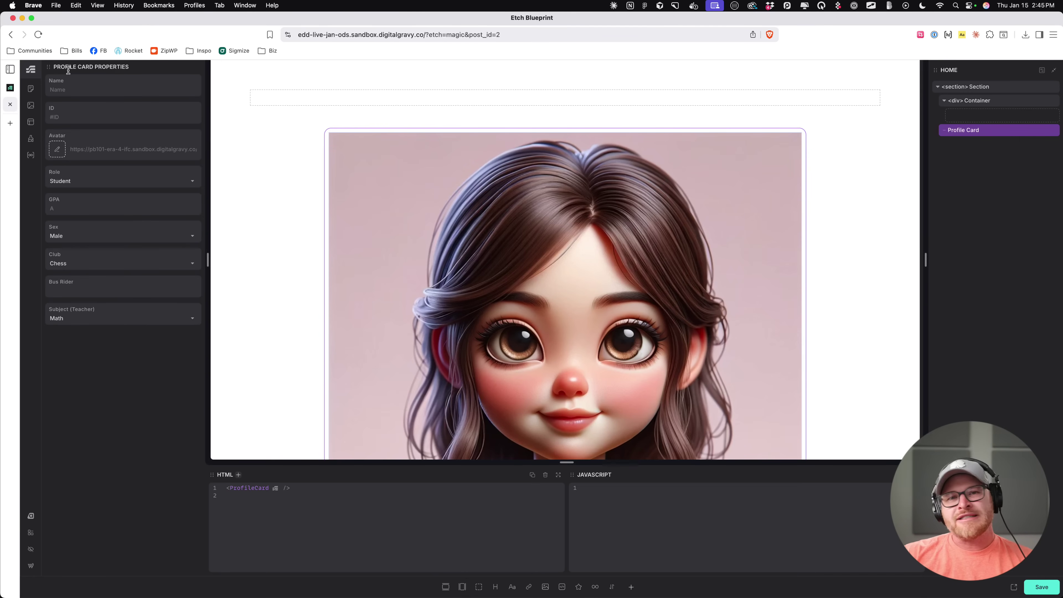
pyautogui.click(261, 72)
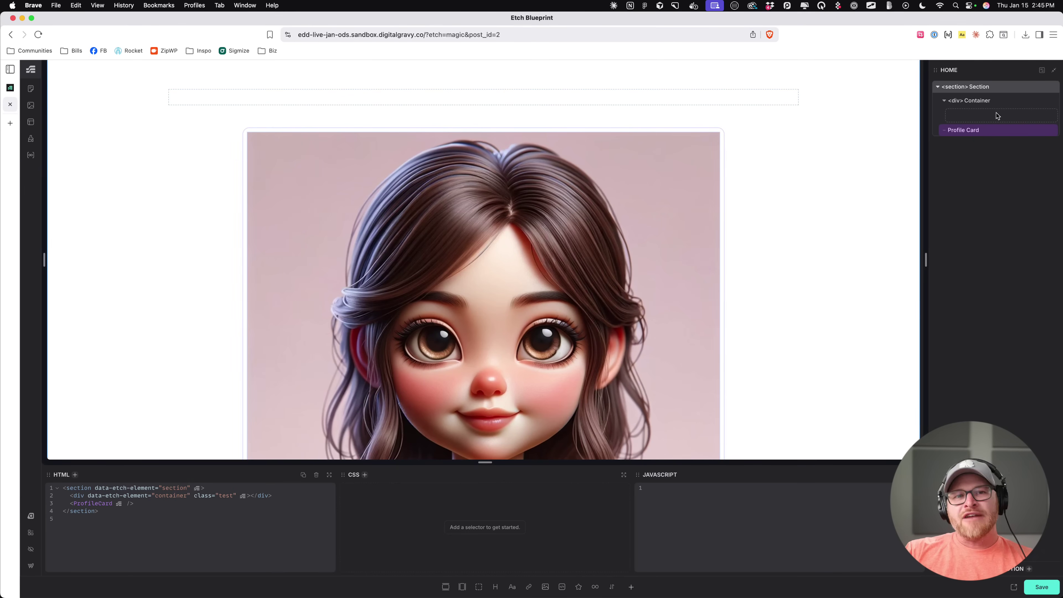
# Step: Delete the Profile Card from the section and save the page
pyautogui.click(989, 136)
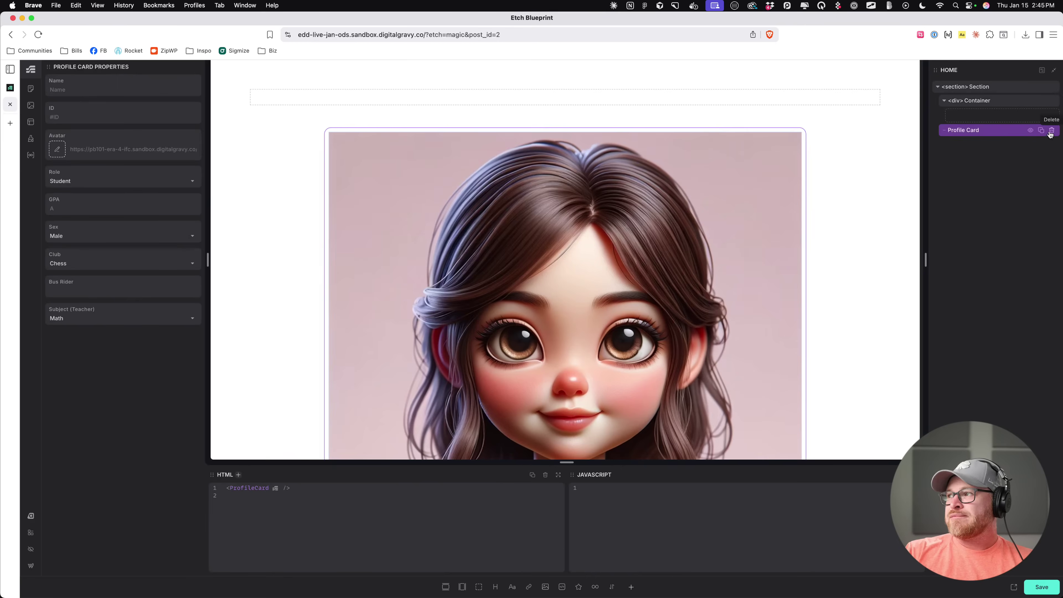
pyautogui.click(1050, 129)
pyautogui.click(1050, 585)
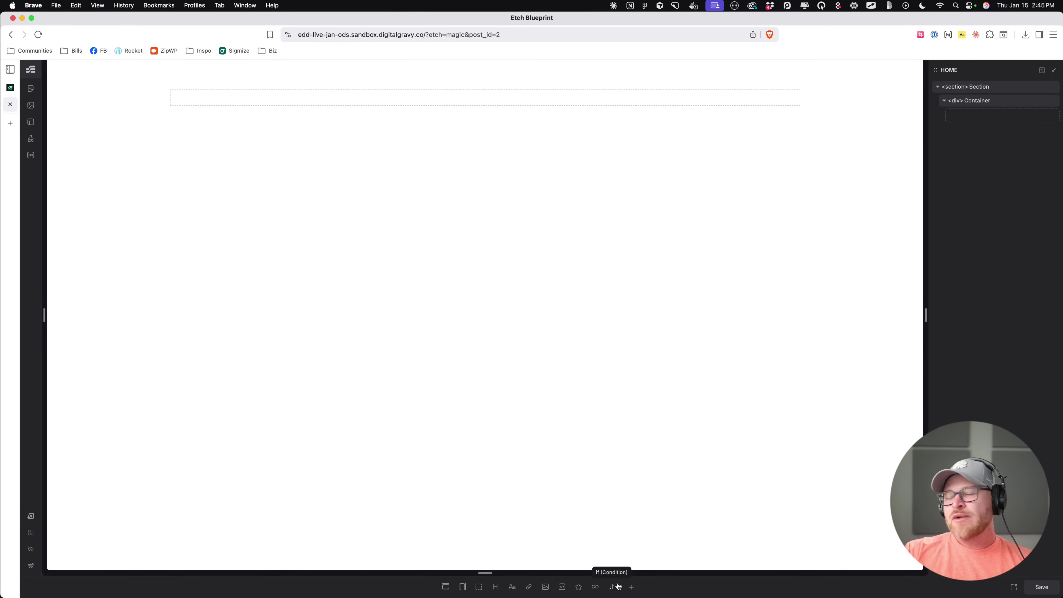
# Step: Bring up the searchable component picker to view the available components, and dismiss it without inserting one
pyautogui.click(630, 587)
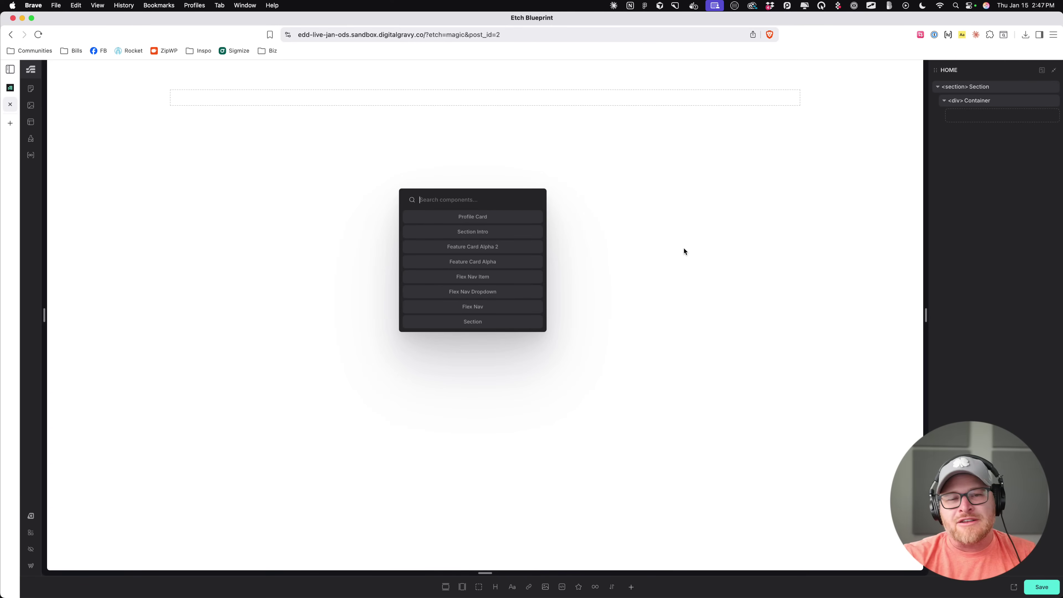
pyautogui.press('Escape')
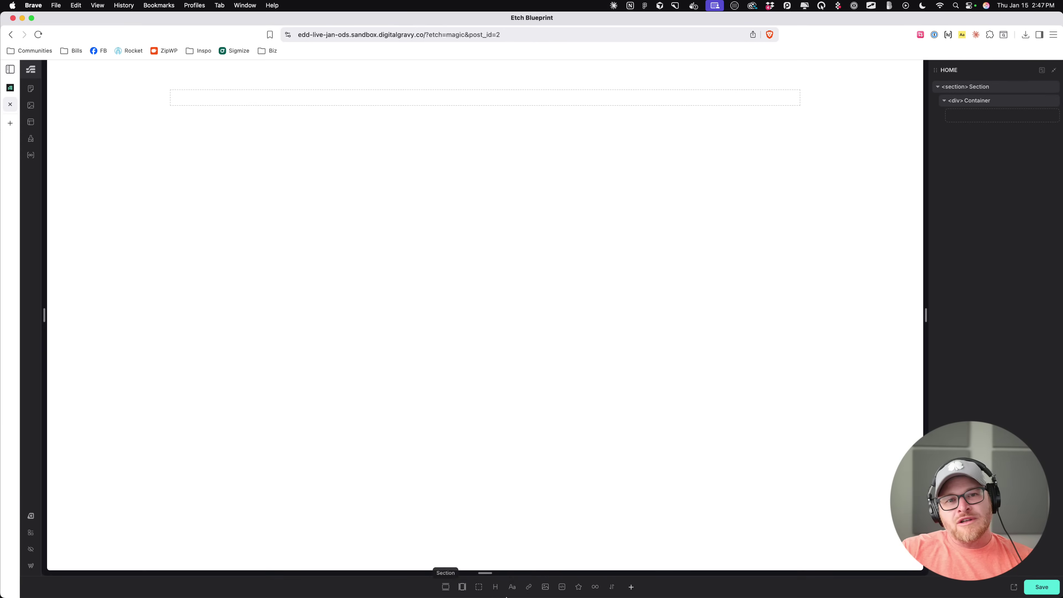
pyautogui.moveTo(493, 597)
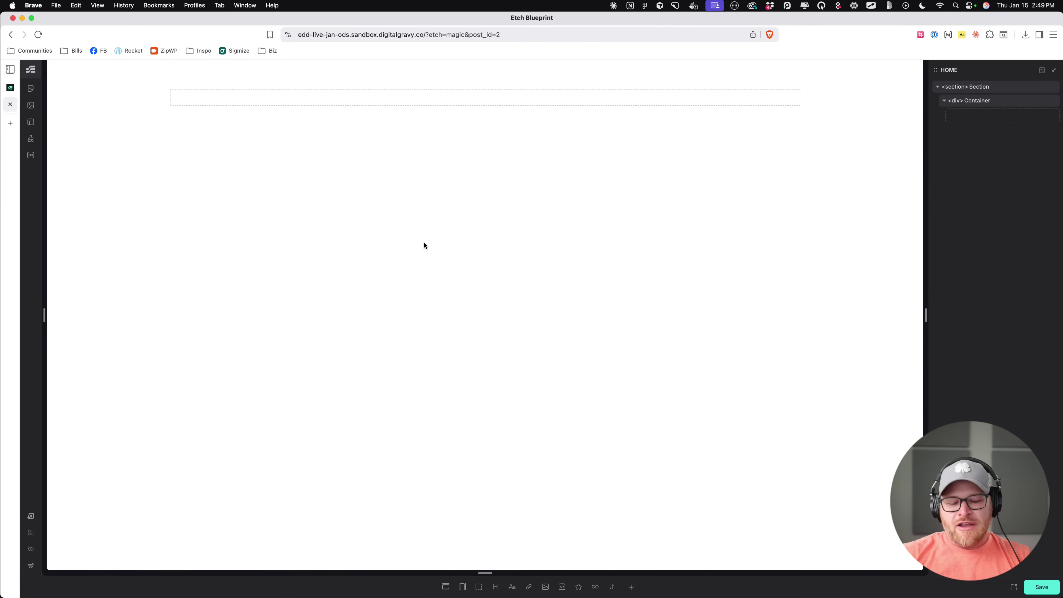
# Step: Bring up the command menu, cycle through its Action, Navigate and Insert modes in both directions, and close it
pyautogui.press('cmd+k')
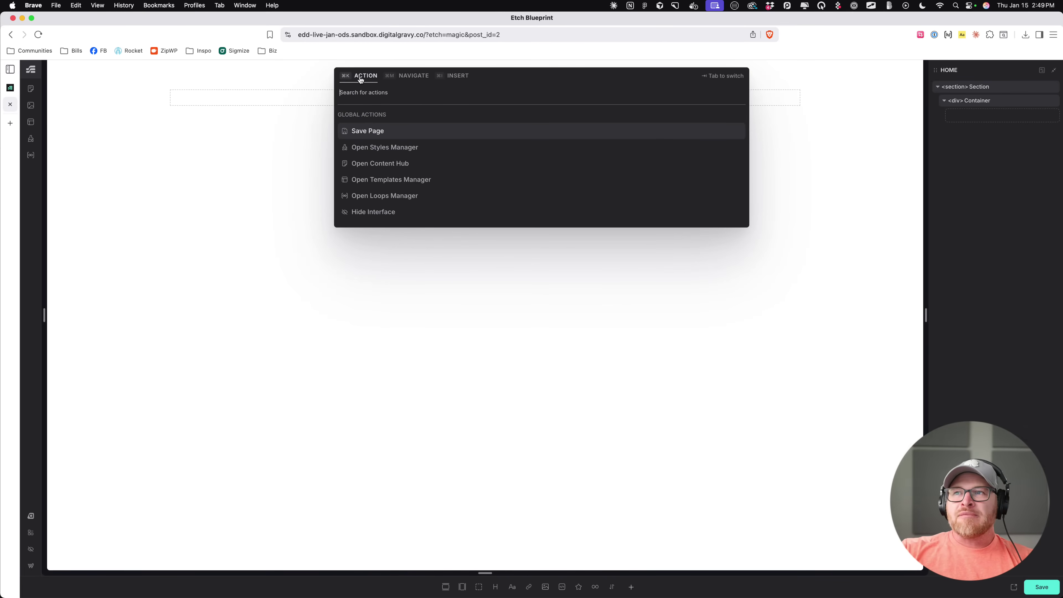
pyautogui.press('Tab')
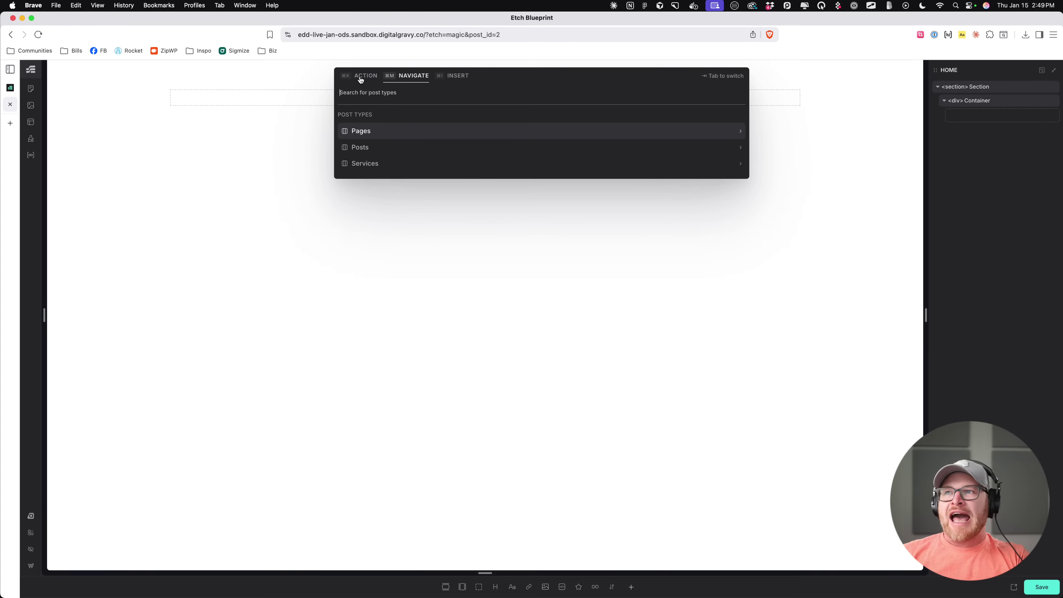
pyautogui.press('Tab')
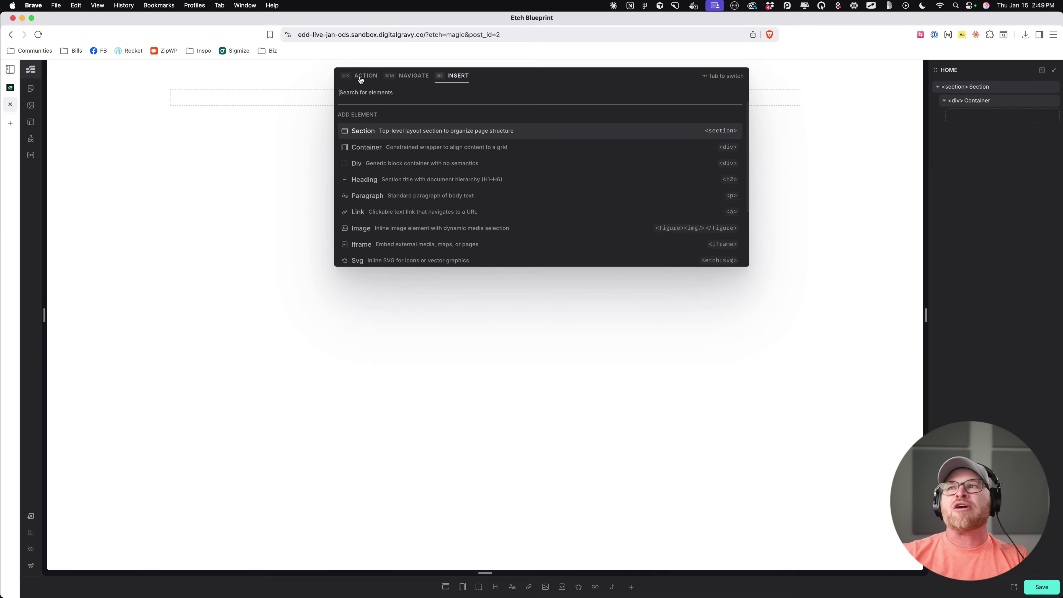
pyautogui.hotkey('shift', 'Tab')
pyautogui.hotkey('shift', 'Tab')
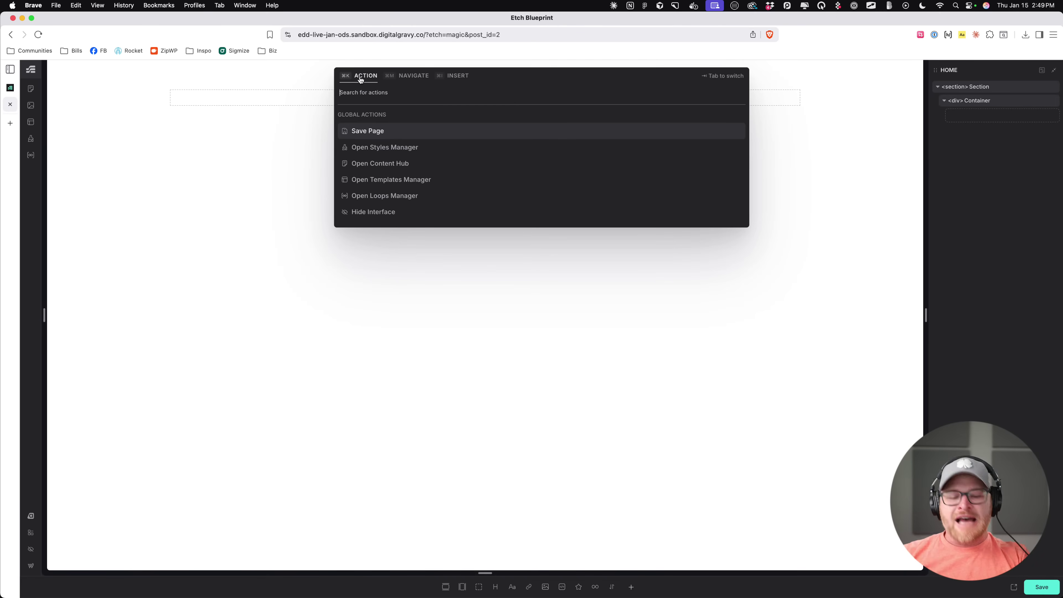
pyautogui.press('super+i')
pyautogui.press('super+k')
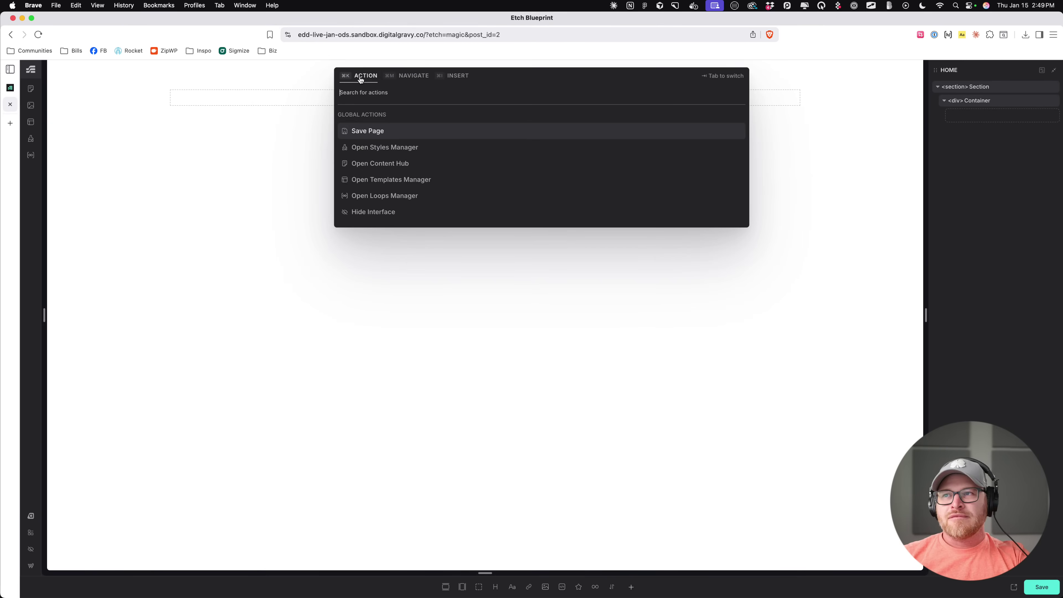
pyautogui.press('super+m')
pyautogui.press('Escape')
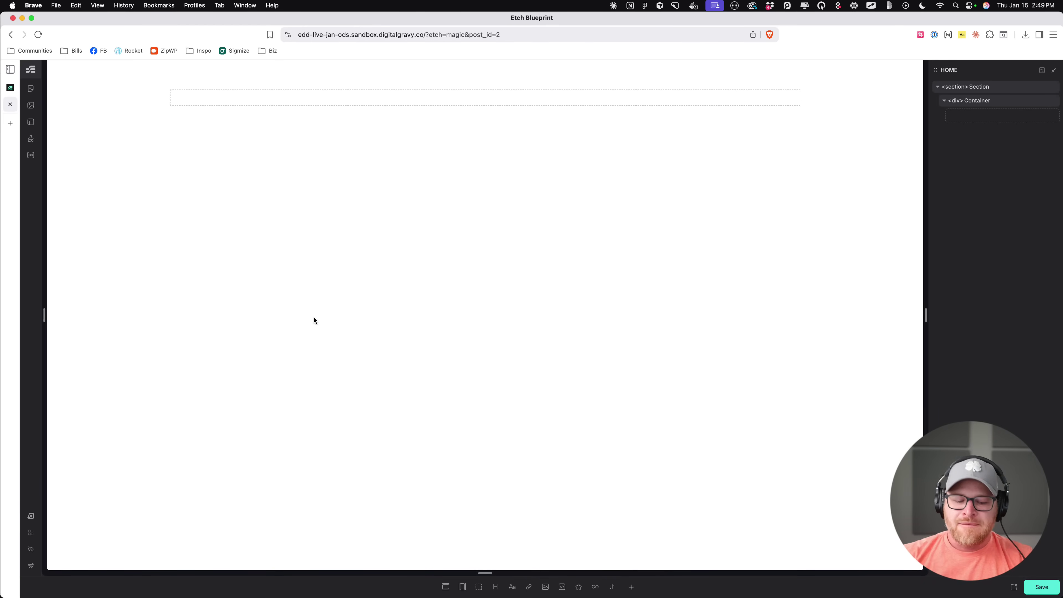
# Step: Review the elements and the component entry offered in the command menu's Insert mode, and close the menu
pyautogui.press('super+i')
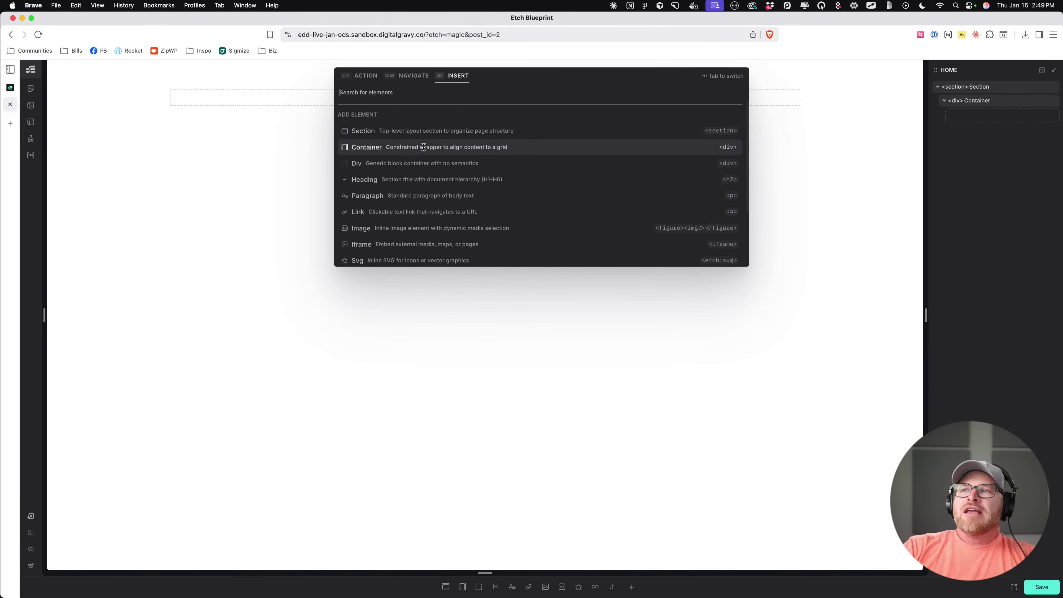
pyautogui.scroll(-3, 423, 151)
pyautogui.scroll(3, 405, 185)
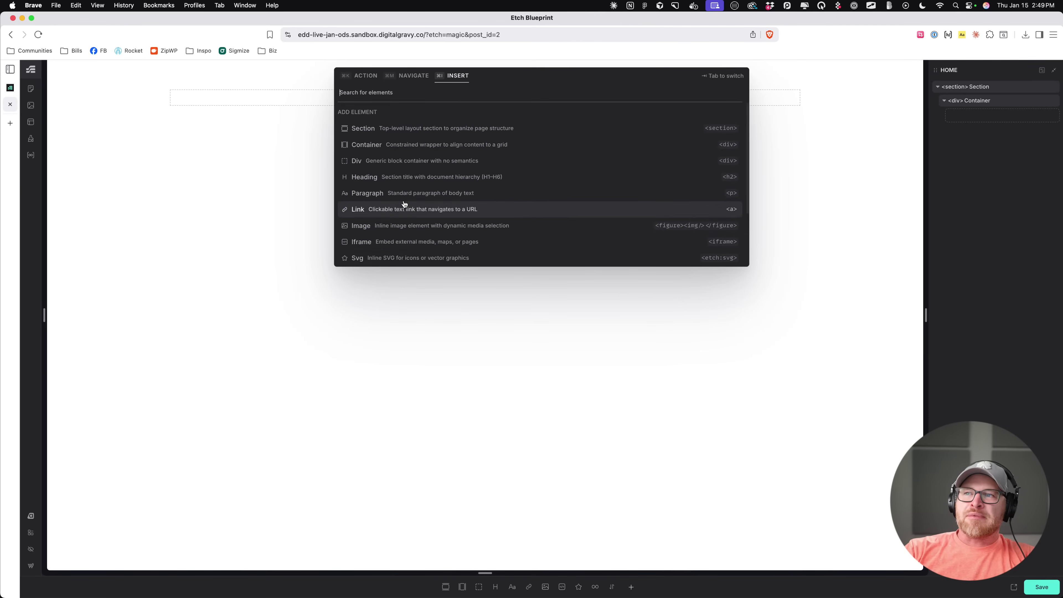
pyautogui.scroll(-3, 410, 181)
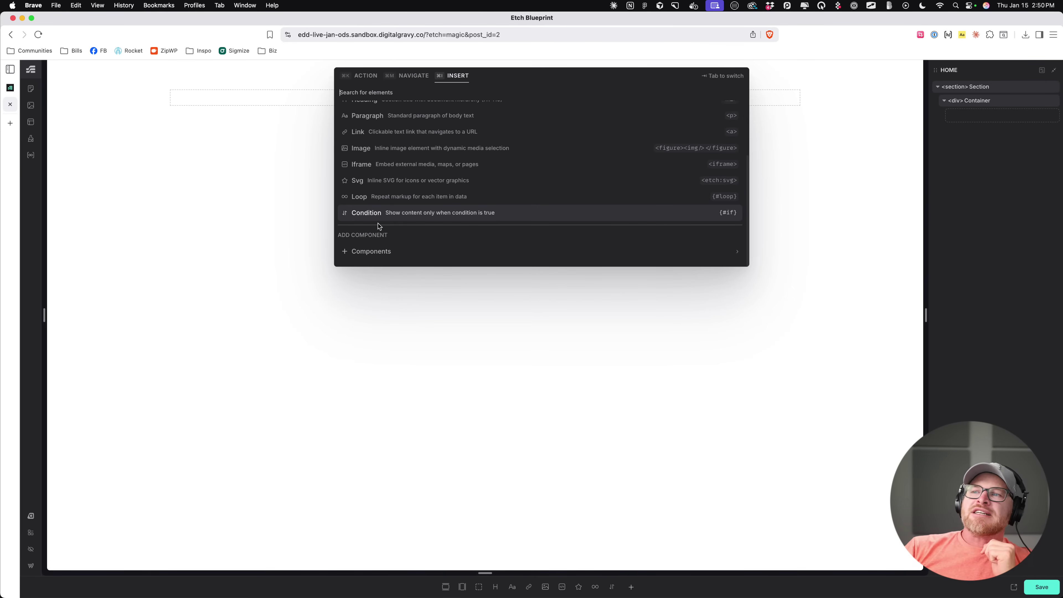
pyautogui.scroll(4, 375, 226)
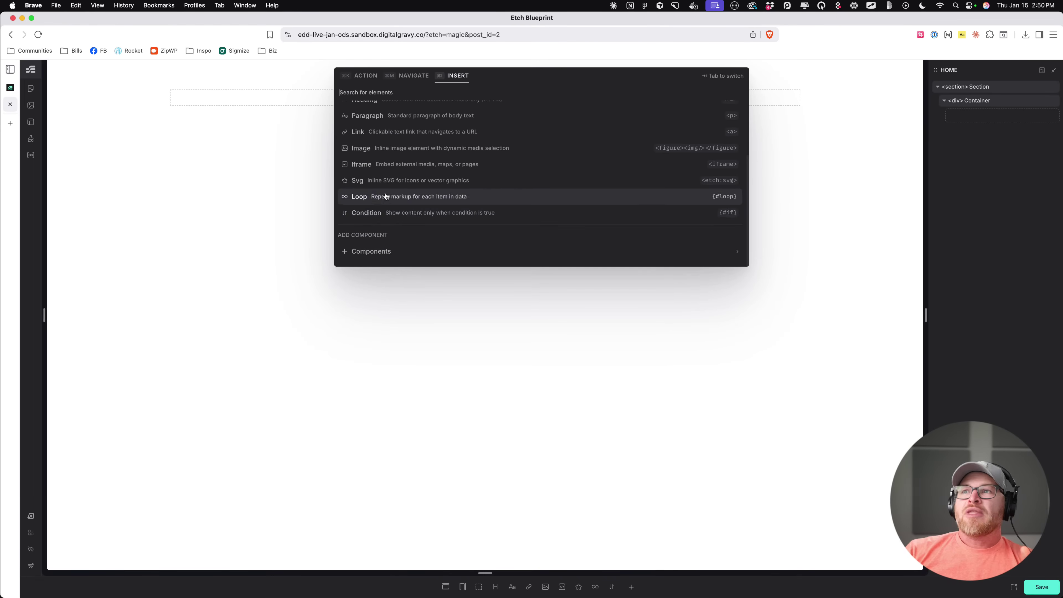
pyautogui.click(381, 92)
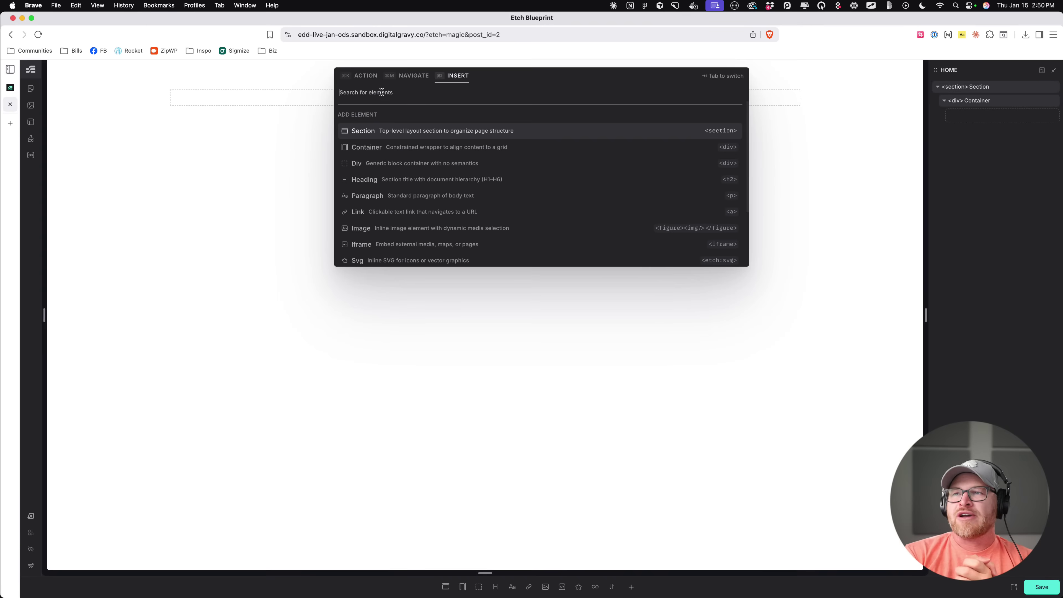
pyautogui.click(447, 372)
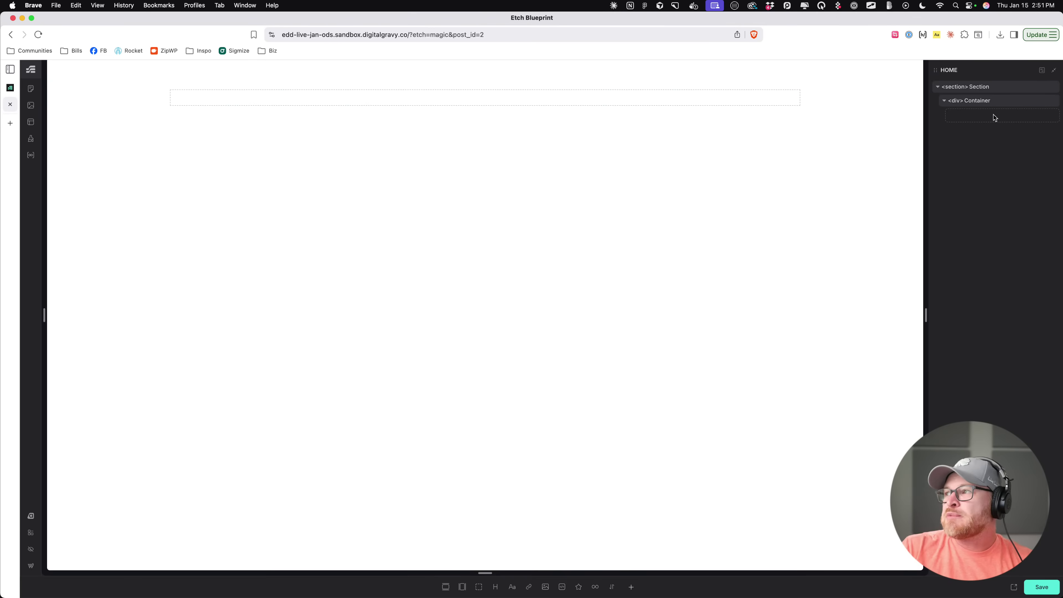
# Step: Search the insertable elements for "block" and add a Blockquote (W/ Attribution) inside the container
pyautogui.click(731, 97)
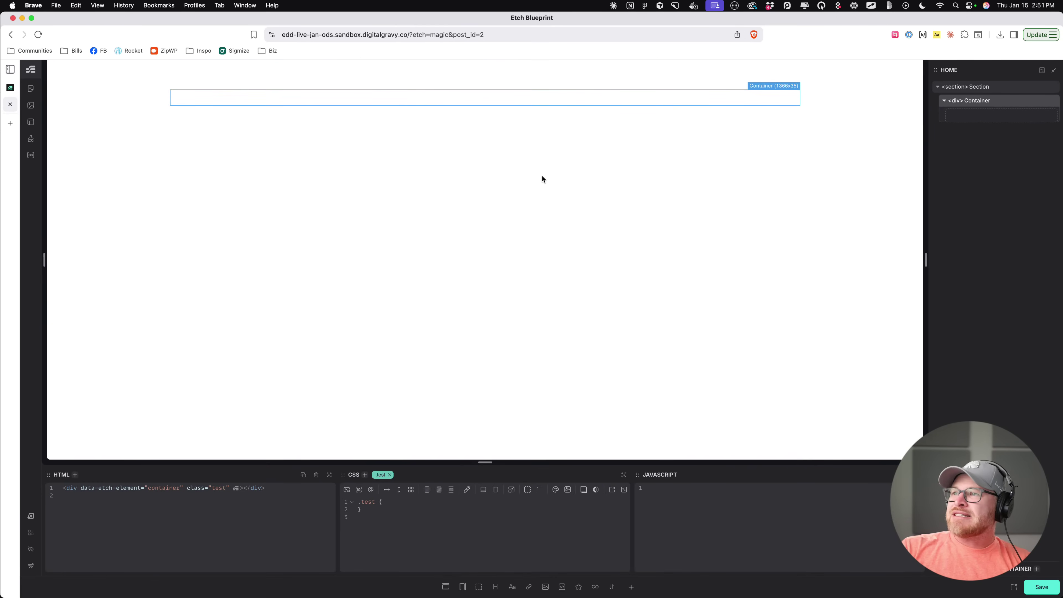
pyautogui.press('super+i')
pyautogui.write('bloc')
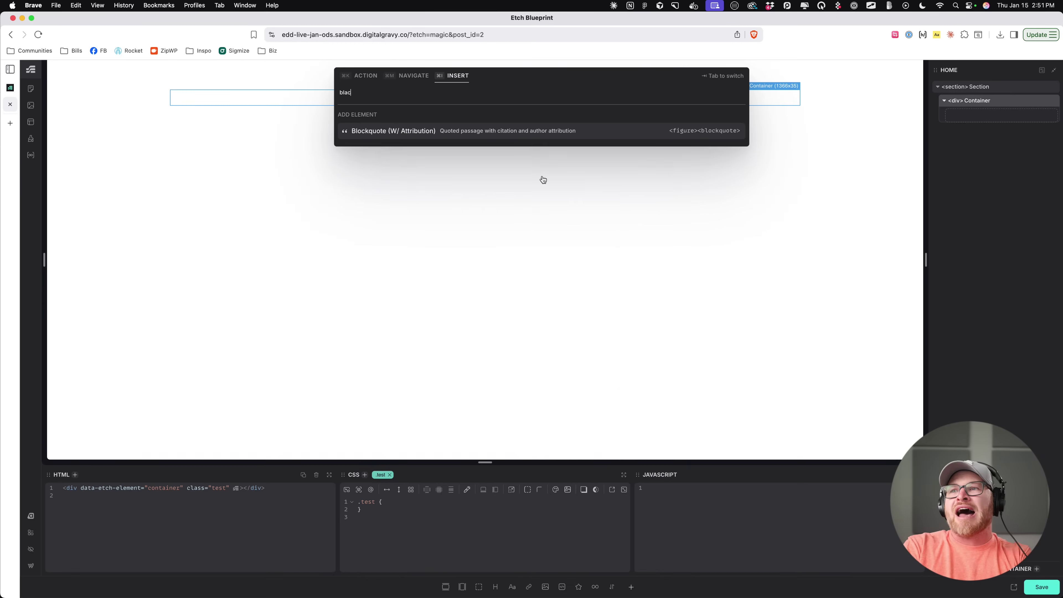
pyautogui.write('k')
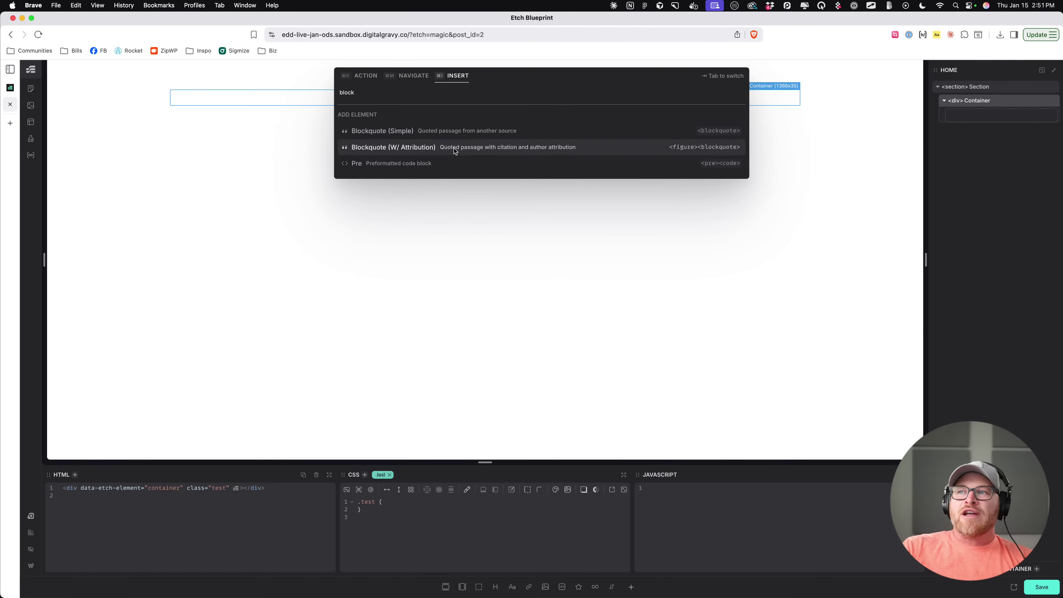
pyautogui.click(430, 147)
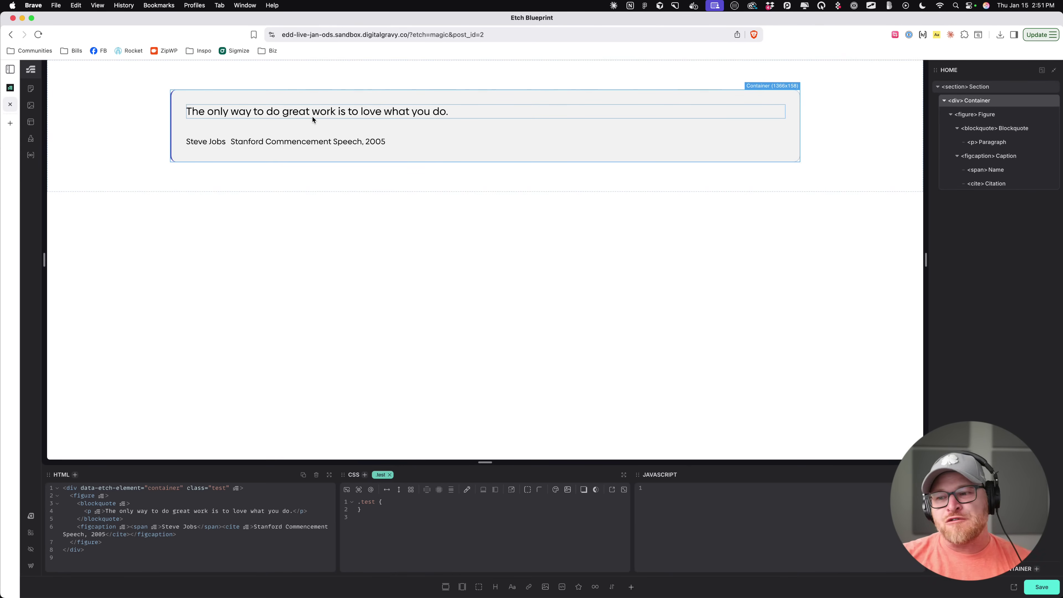
# Step: Inspect the HTML of the figure, blockquote, paragraph, caption, name and citation elements in the structure tree
pyautogui.click(985, 115)
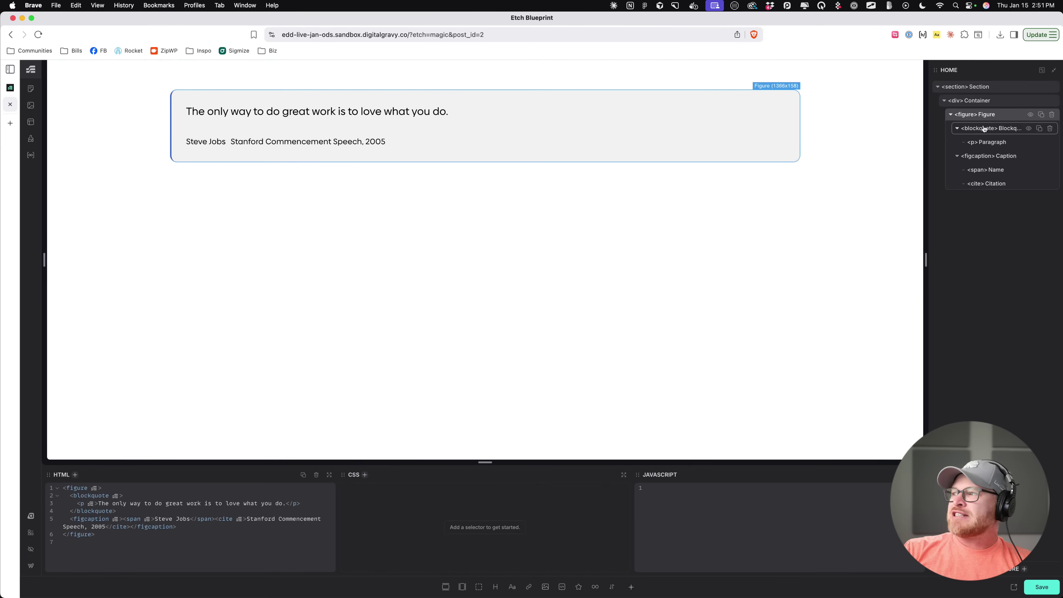
pyautogui.click(984, 129)
pyautogui.click(992, 142)
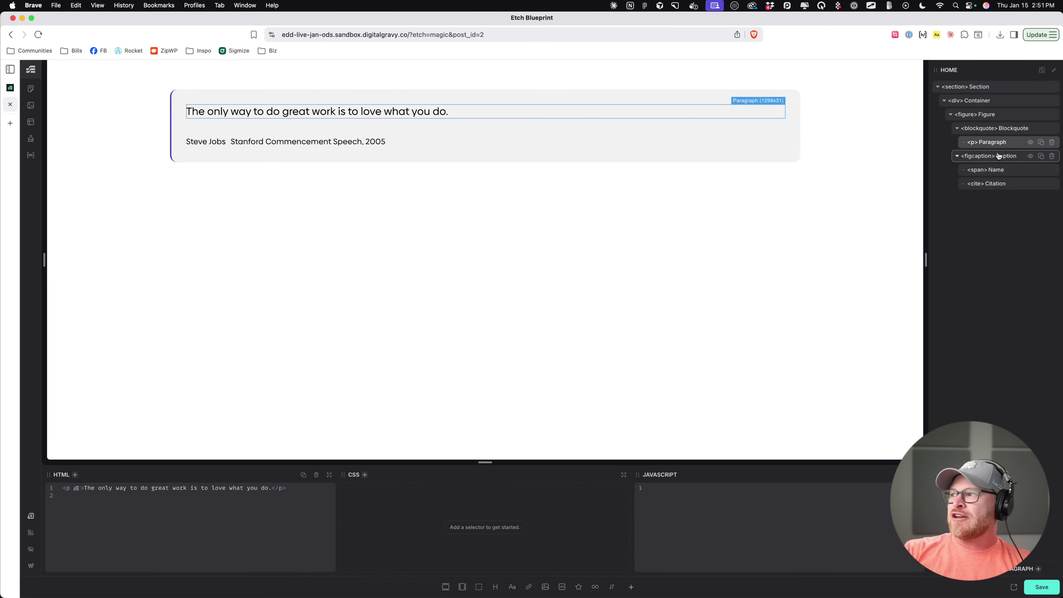
pyautogui.click(999, 156)
pyautogui.click(998, 170)
pyautogui.click(998, 183)
pyautogui.click(1000, 156)
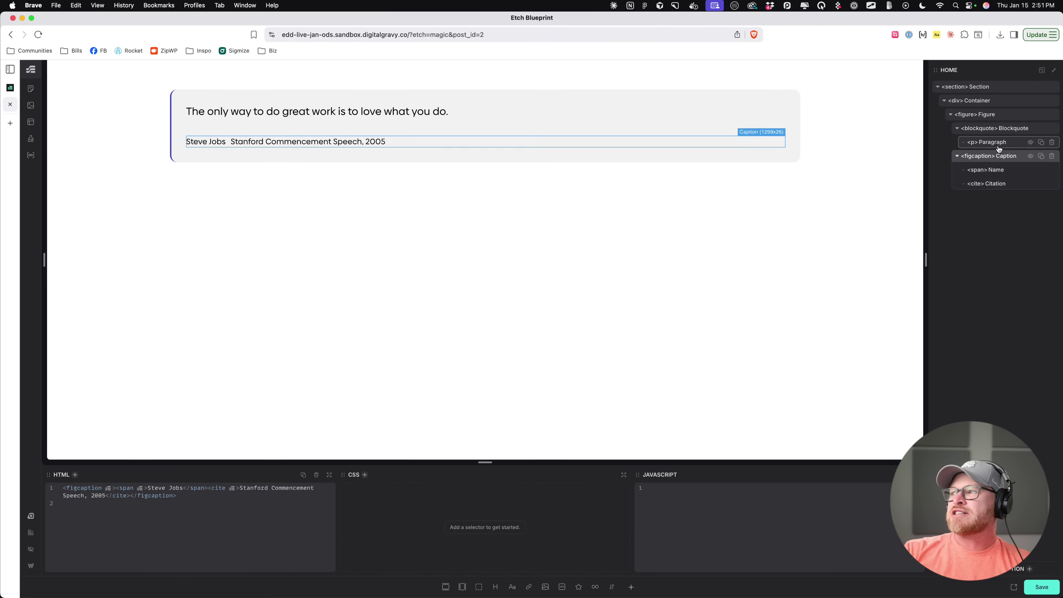
pyautogui.click(998, 145)
pyautogui.click(992, 129)
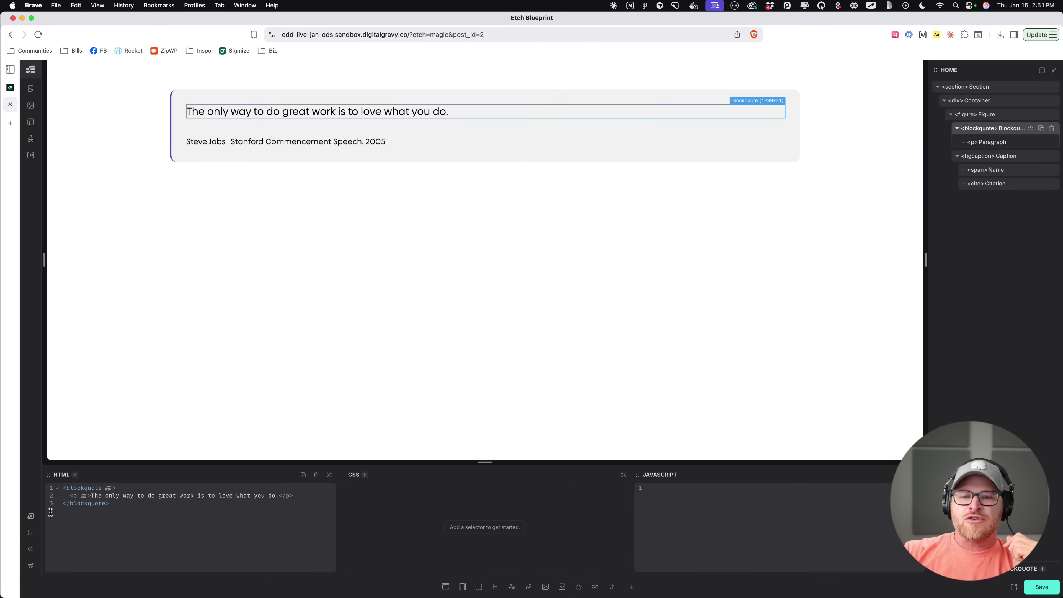
# Step: Review the default Blockquotes settings under Additional Styling in the Automatic.css dashboard, including Footer & Caption and Cite, and close it
pyautogui.click(37, 518)
pyautogui.scroll(-3, 344, 364)
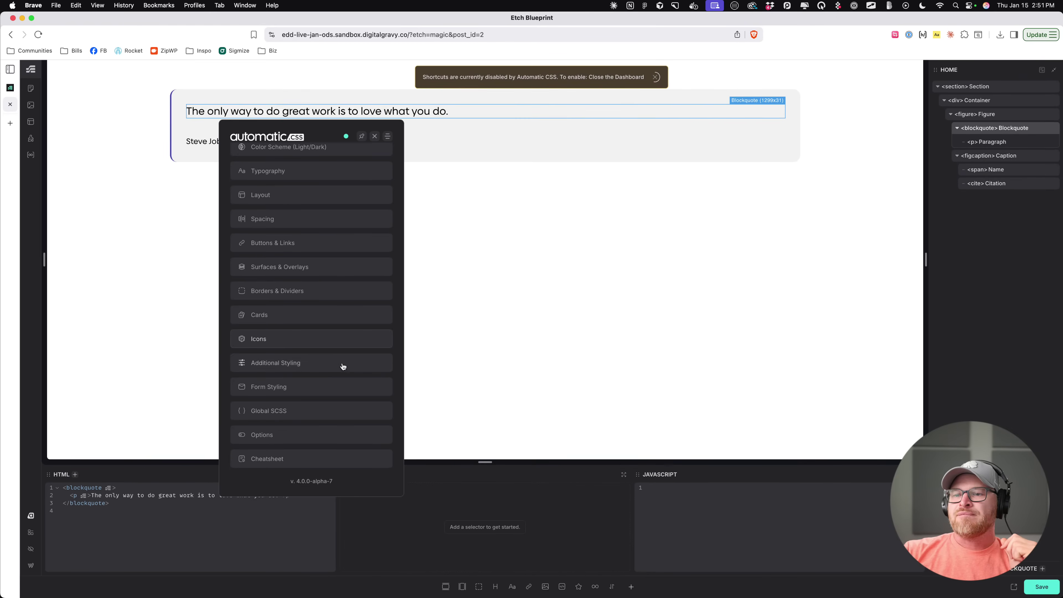
pyautogui.click(287, 365)
pyautogui.click(286, 300)
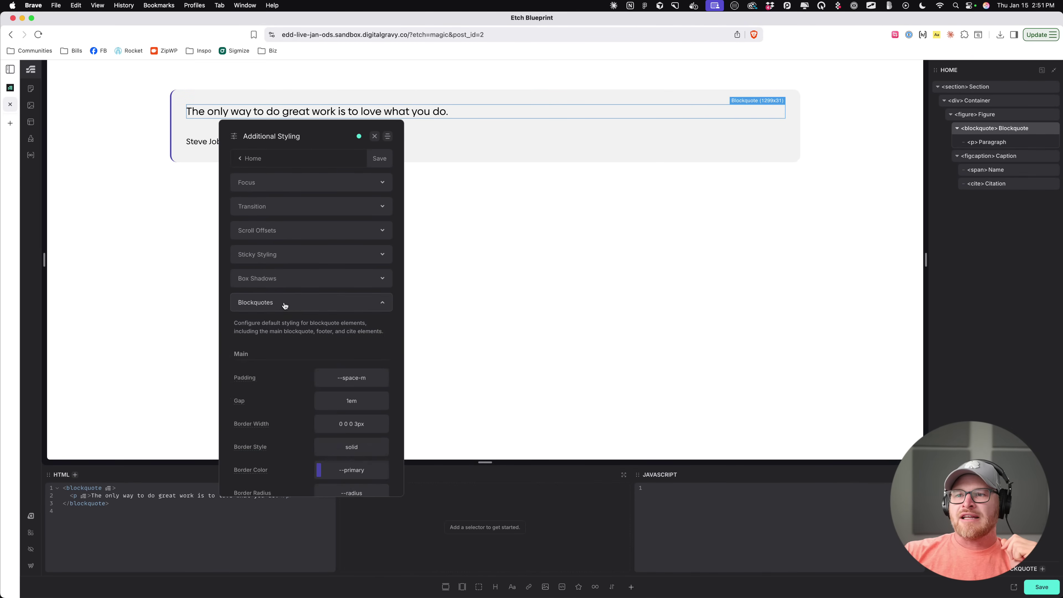
pyautogui.scroll(-10, 332, 273)
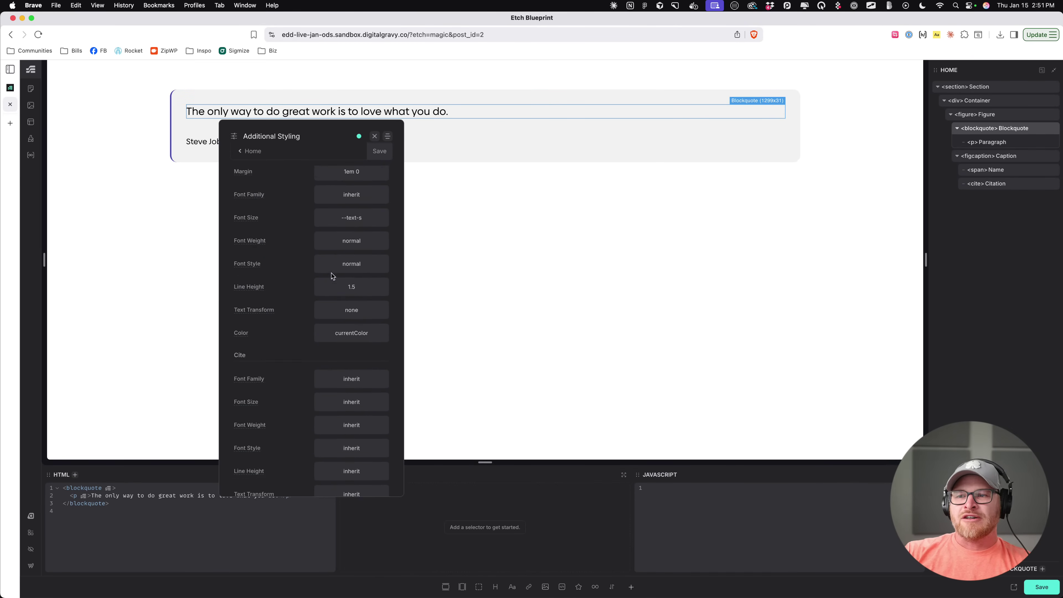
pyautogui.scroll(-10, 331, 277)
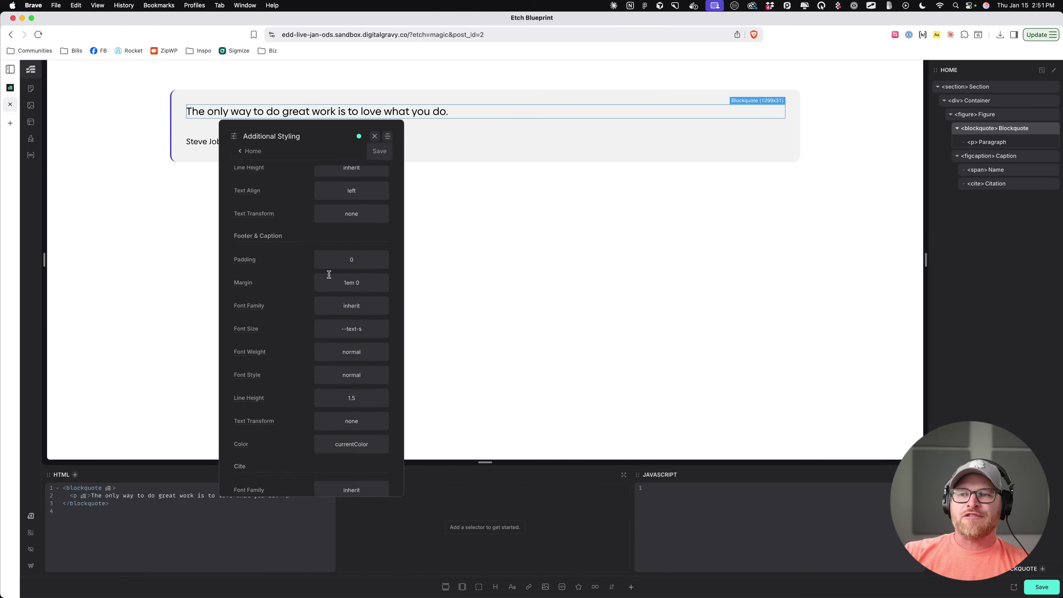
pyautogui.scroll(15, 329, 278)
pyautogui.click(375, 137)
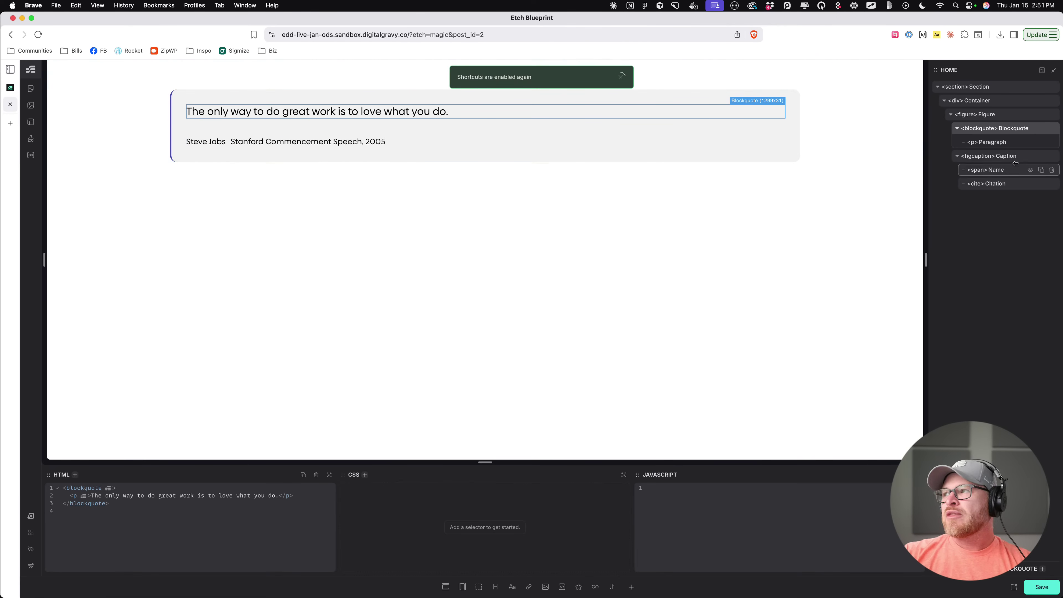
# Step: Check the nested blockquote and paragraph once more, and delete the whole figure from the container
pyautogui.click(1000, 114)
pyautogui.click(1002, 128)
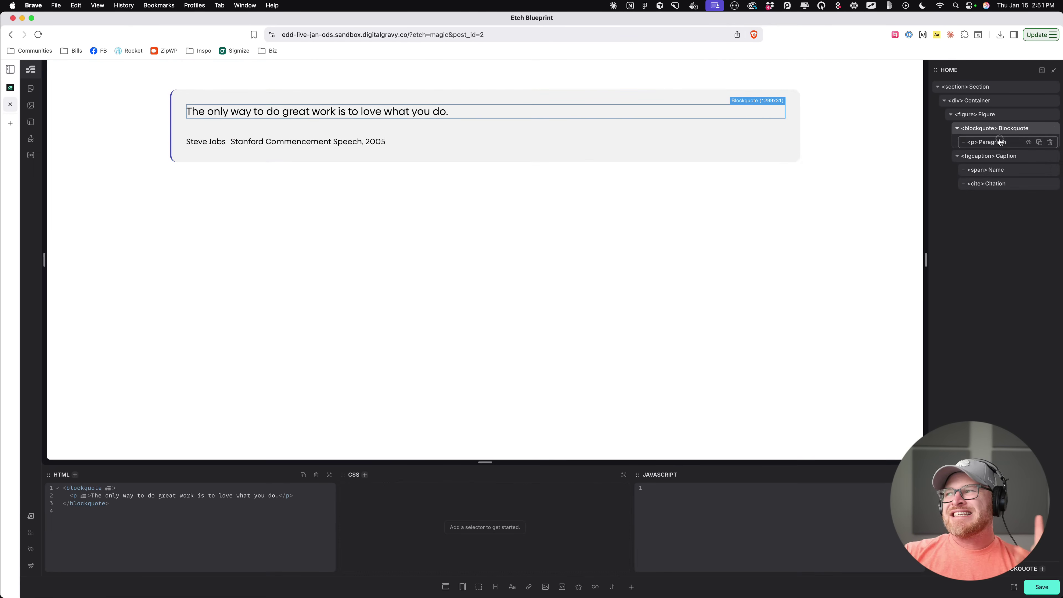
pyautogui.click(998, 145)
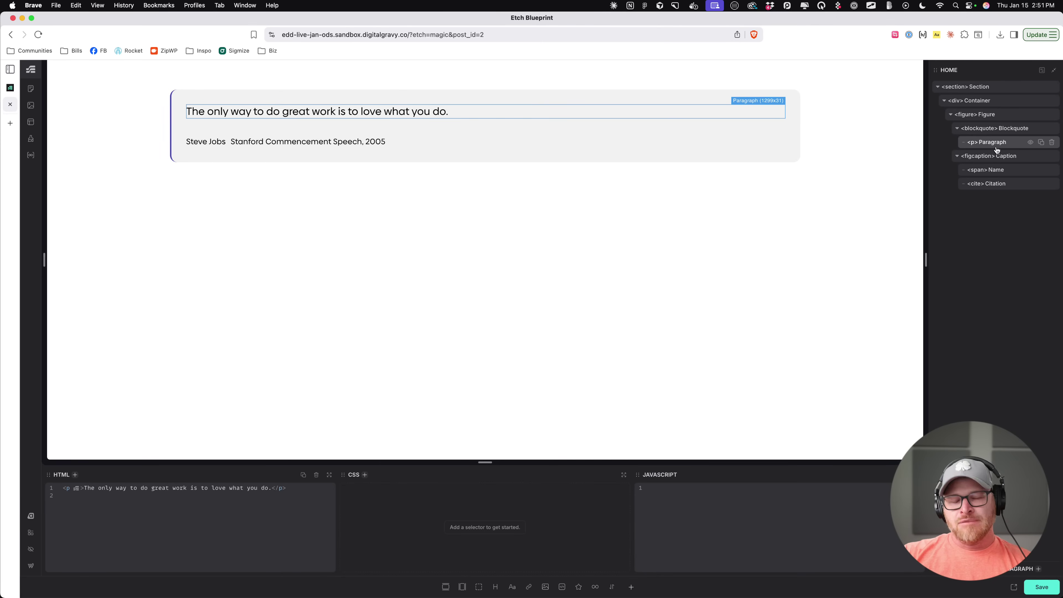
pyautogui.click(976, 114)
pyautogui.press('Delete')
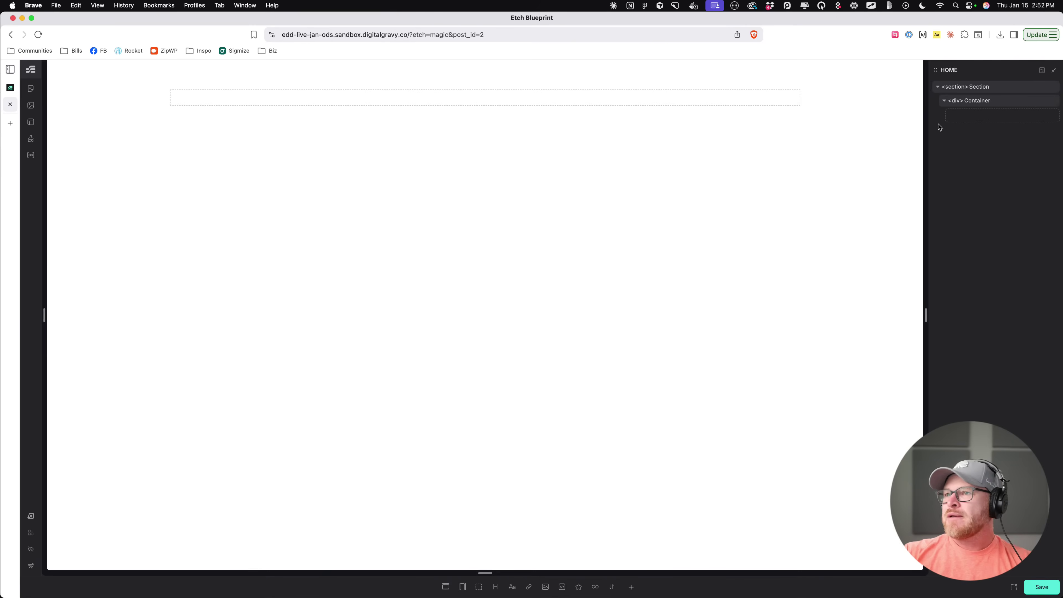
# Step: Look through the insertable elements from Section to Condition, close the list, and view the quick-insert element bar up close
pyautogui.press('super+i')
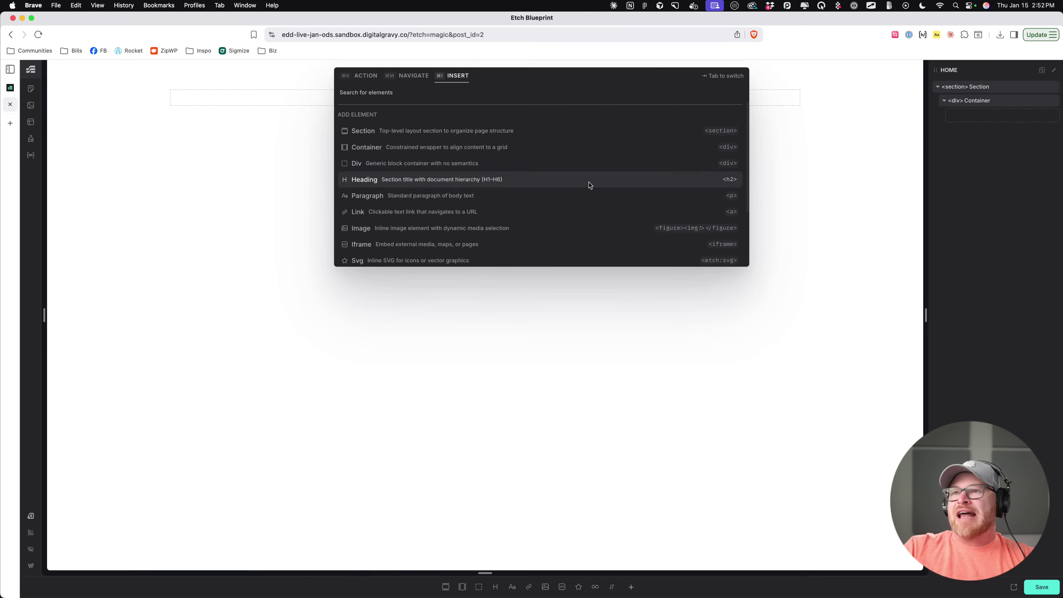
pyautogui.scroll(-1, 448, 151)
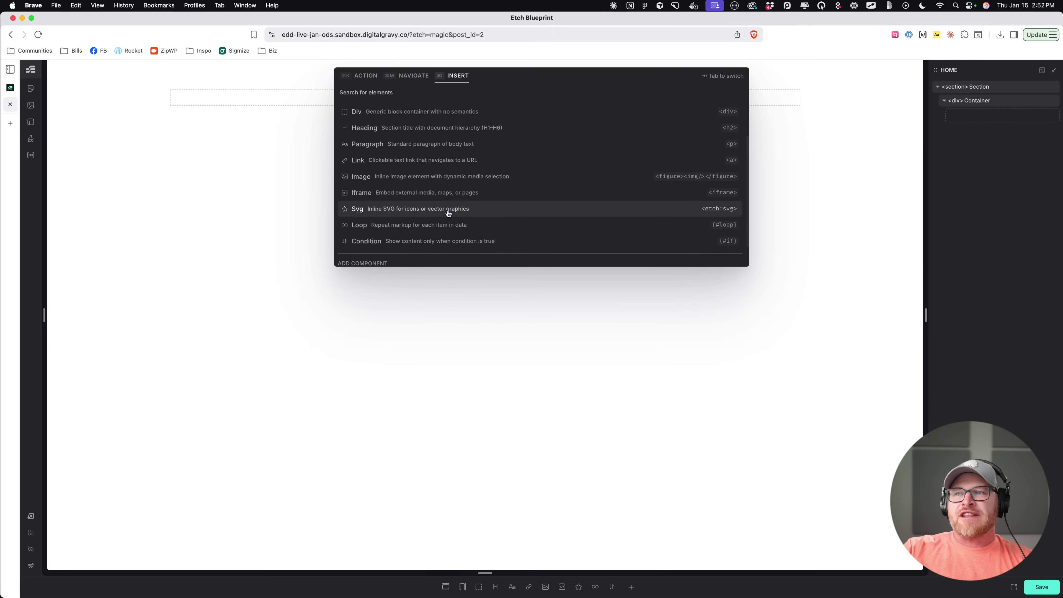
pyautogui.scroll(-1, 445, 212)
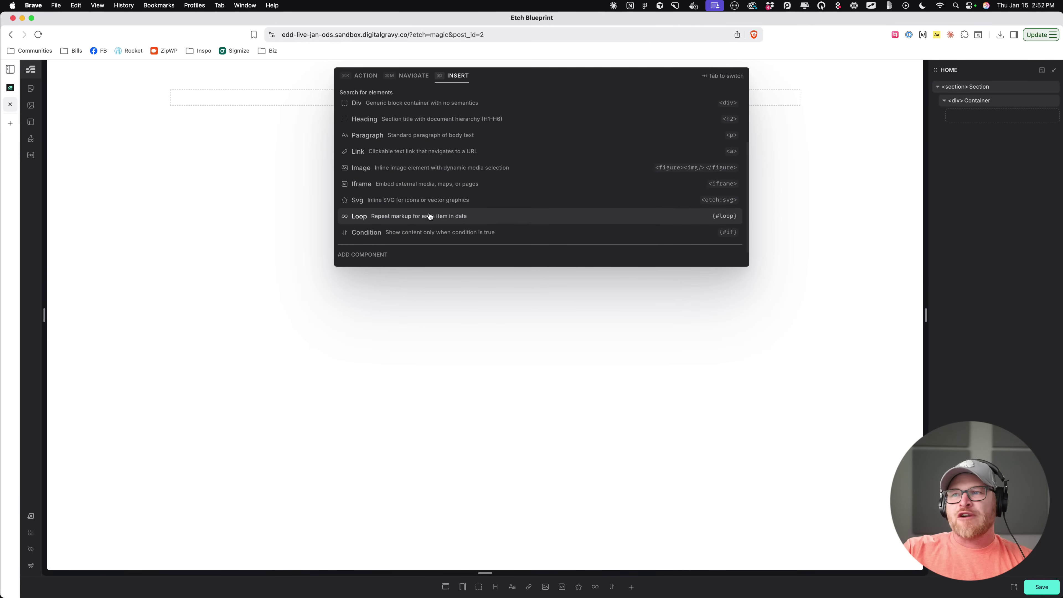
pyautogui.scroll(3, 475, 226)
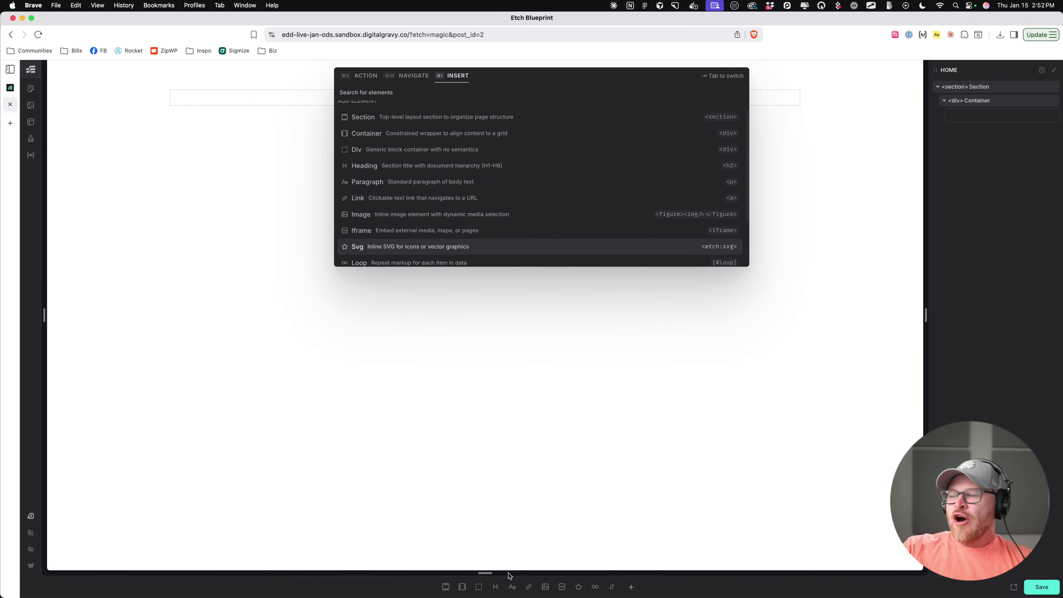
pyautogui.scroll(1, 485, 210)
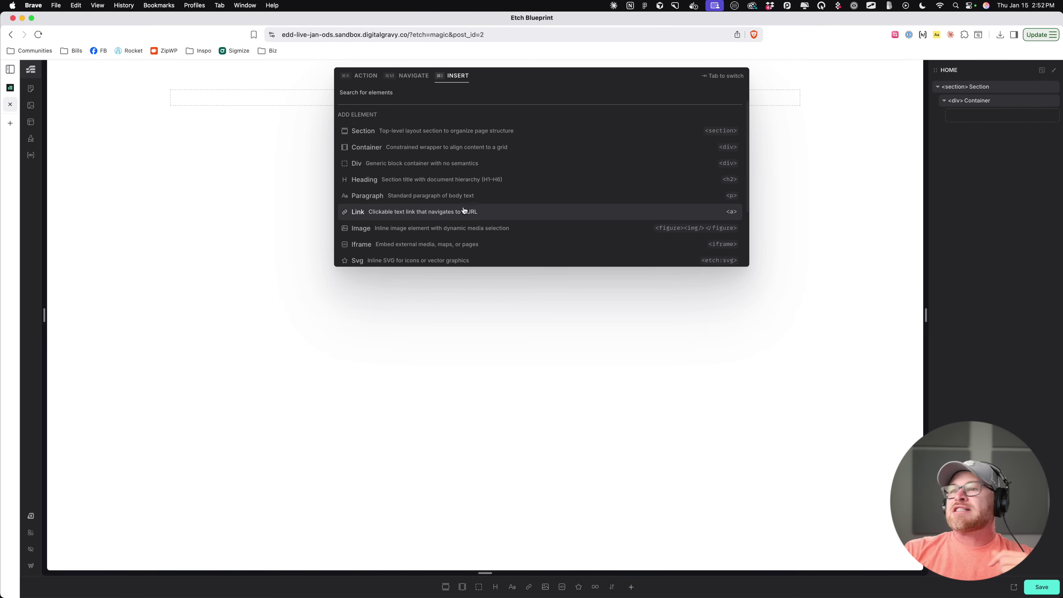
pyautogui.click(434, 585)
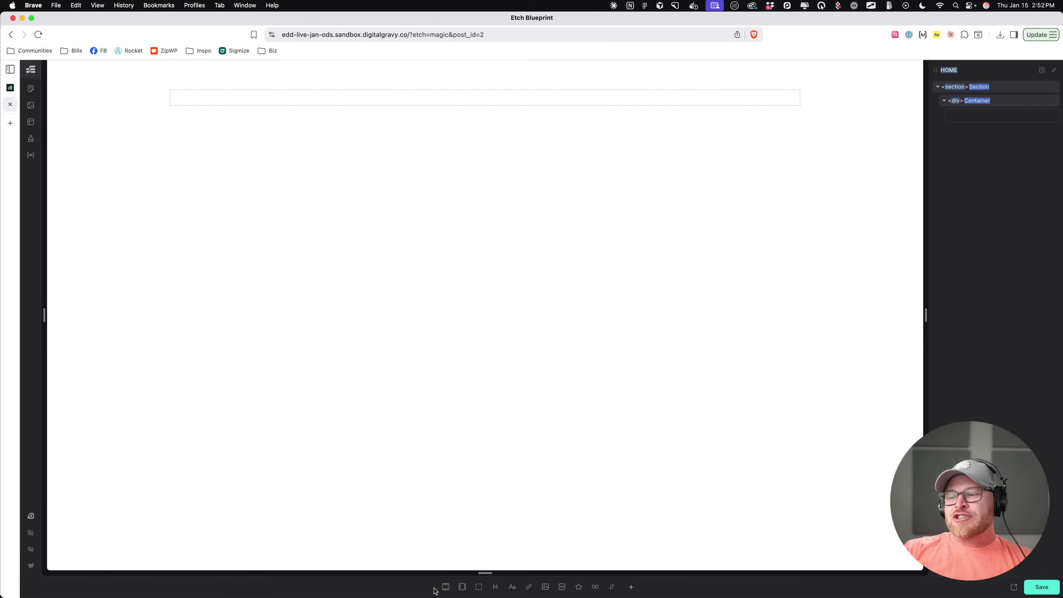
pyautogui.press('super+equal')
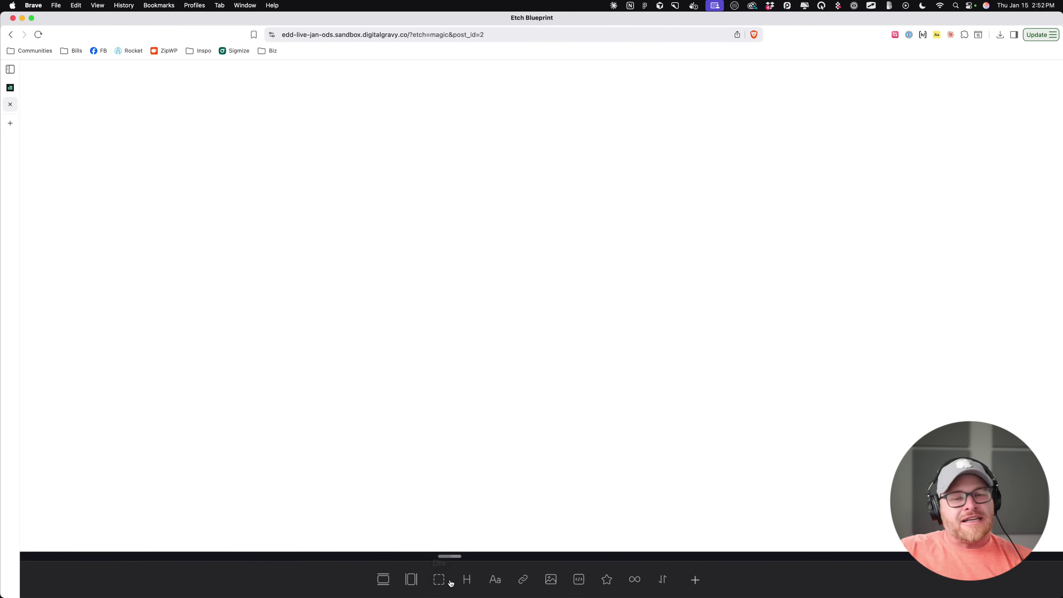
pyautogui.scroll(5, 450, 585)
pyautogui.click(440, 580)
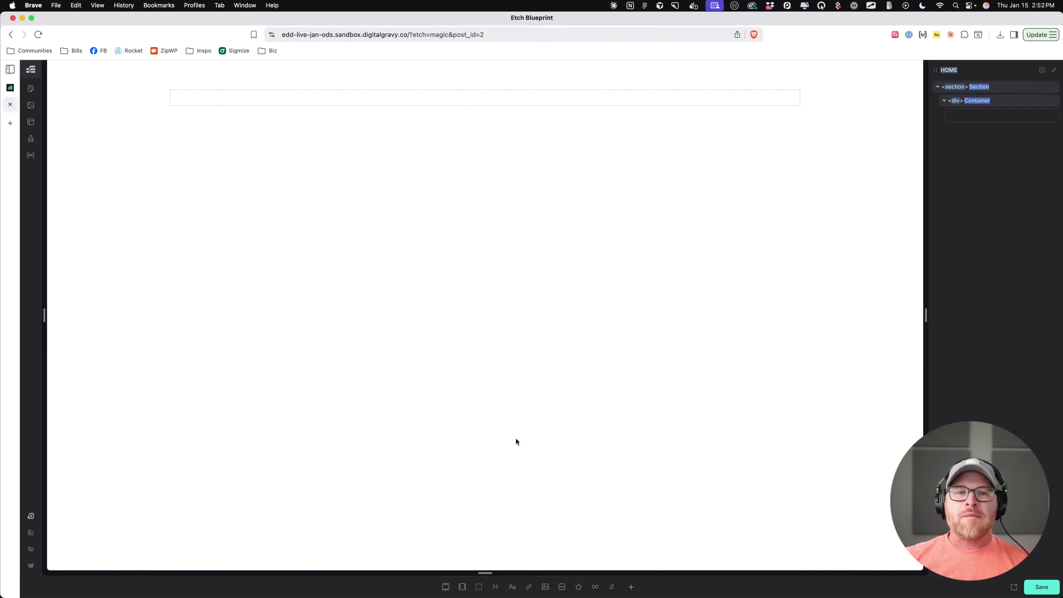
# Step: Add two divs inside the container and rename the first one List
pyautogui.click(975, 101)
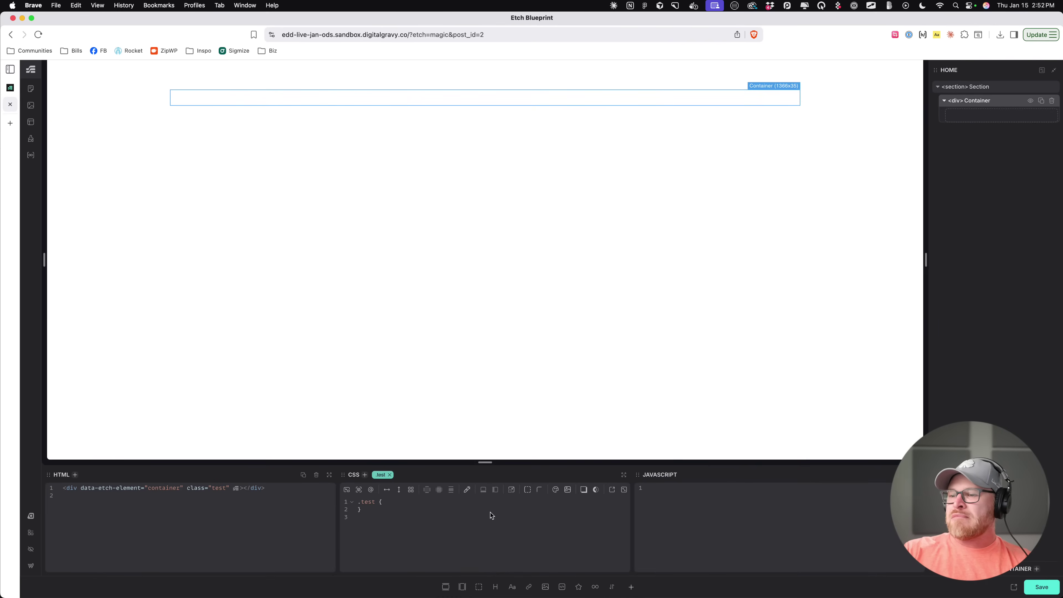
pyautogui.click(480, 587)
pyautogui.click(479, 587)
pyautogui.doubleClick(975, 115)
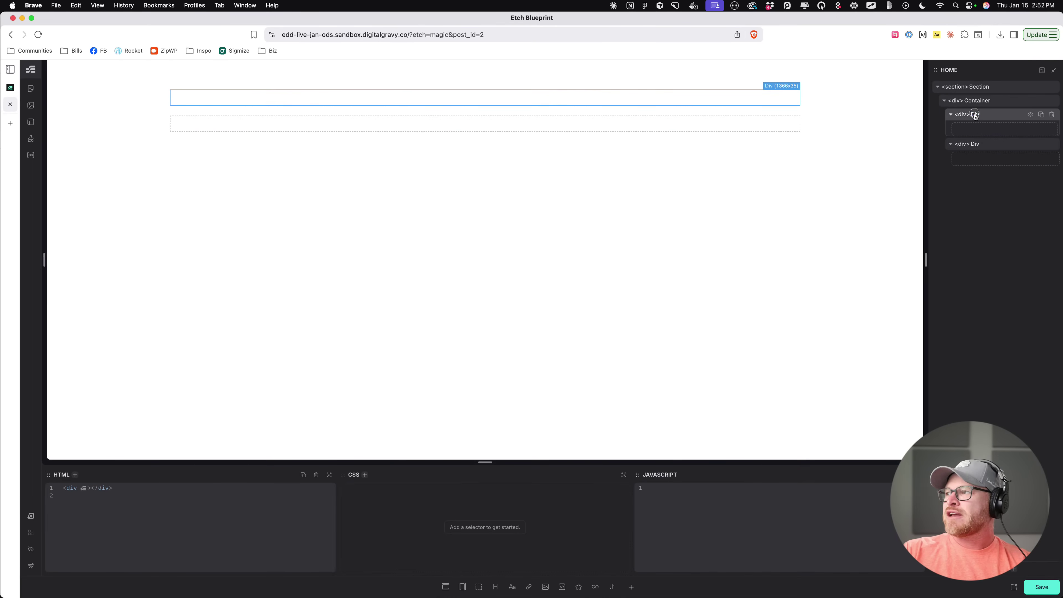
pyautogui.write('List')
pyautogui.press('Return')
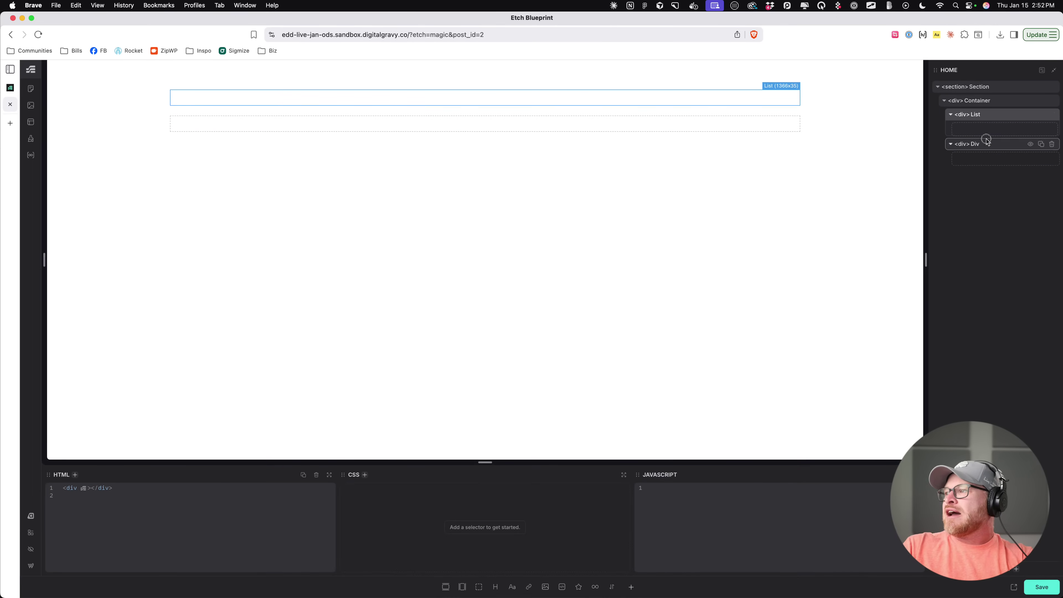
# Step: Nest the second div inside List and rename it Item
pyautogui.moveTo(977, 144); pyautogui.dragTo(980, 129)
pyautogui.click(979, 128)
pyautogui.doubleClick(979, 129)
pyautogui.write('Item')
pyautogui.press('Return')
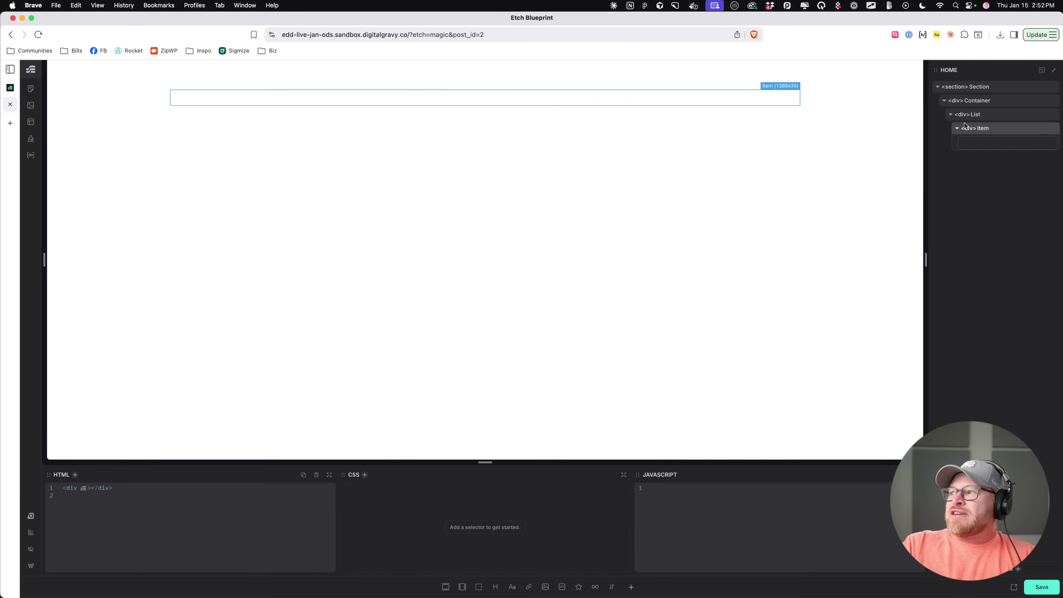
# Step: Change the List div to a ul with Item as its li, and delete the whole list from the container
pyautogui.rightClick(974, 117)
pyautogui.click(895, 222)
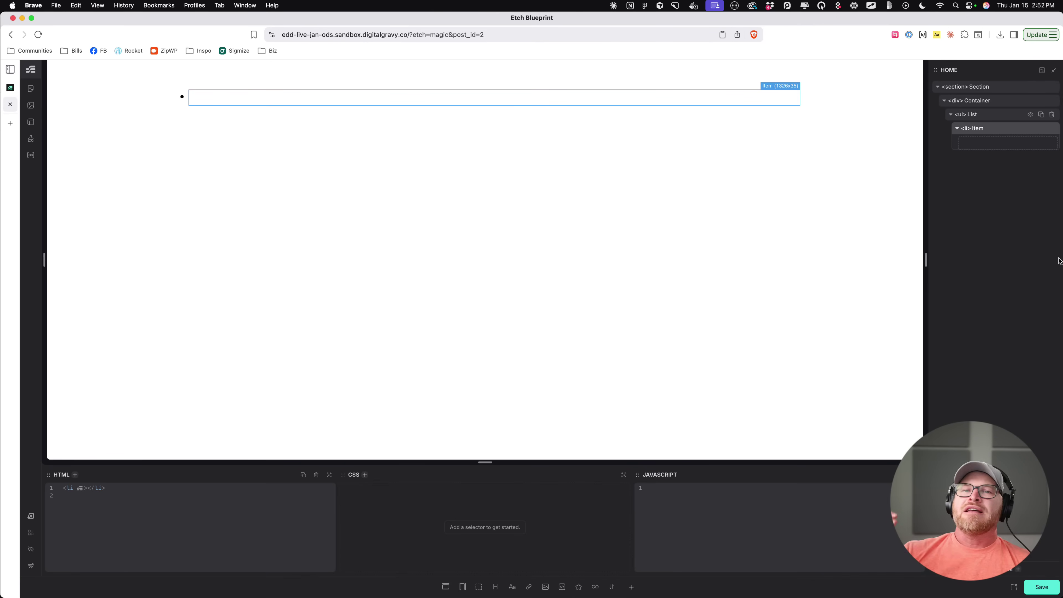
pyautogui.click(1005, 114)
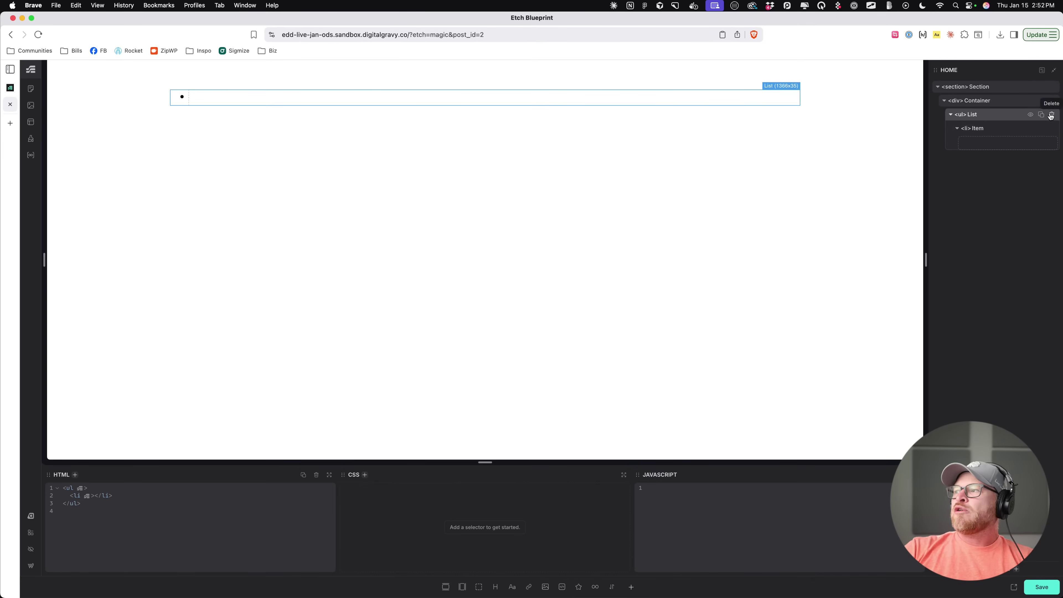
pyautogui.click(1051, 115)
# Step: Search the commands for "list" and insert an unordered list inside the container, checking its HTML
pyautogui.click(665, 104)
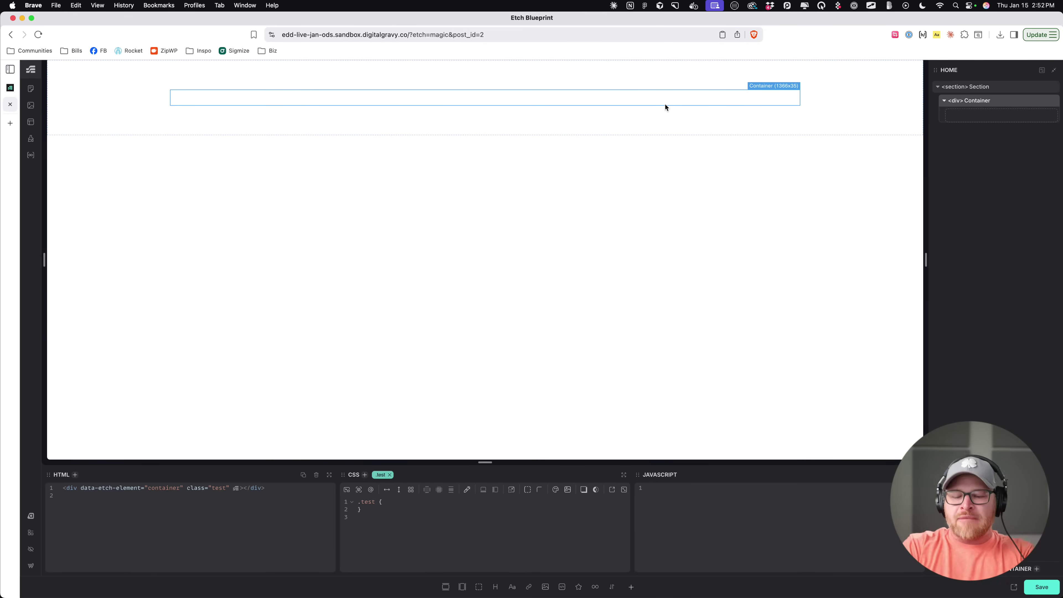
pyautogui.press('super+k')
pyautogui.write('list')
pyautogui.press('Return')
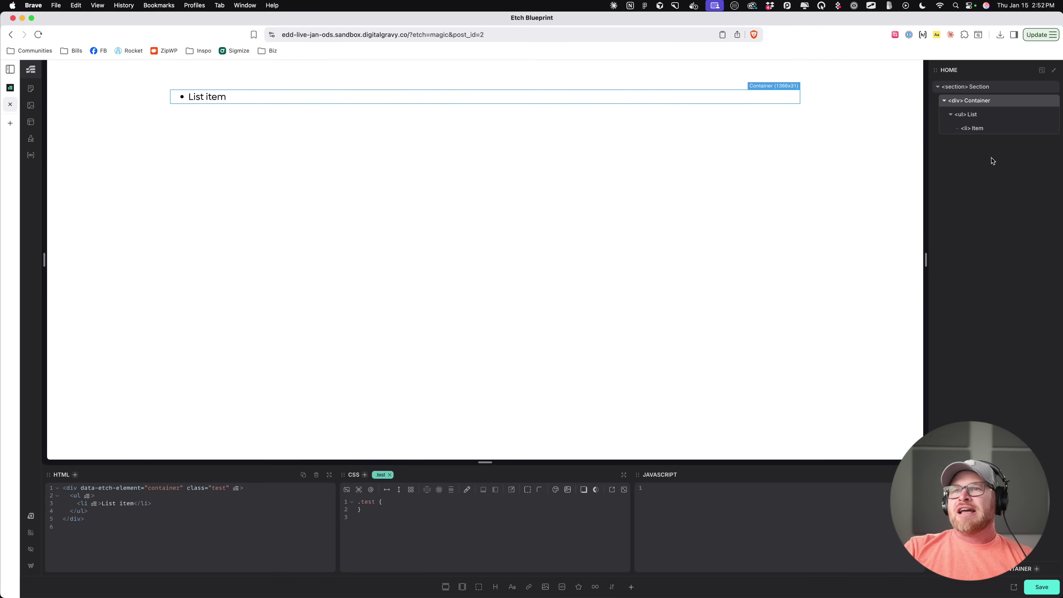
pyautogui.click(985, 120)
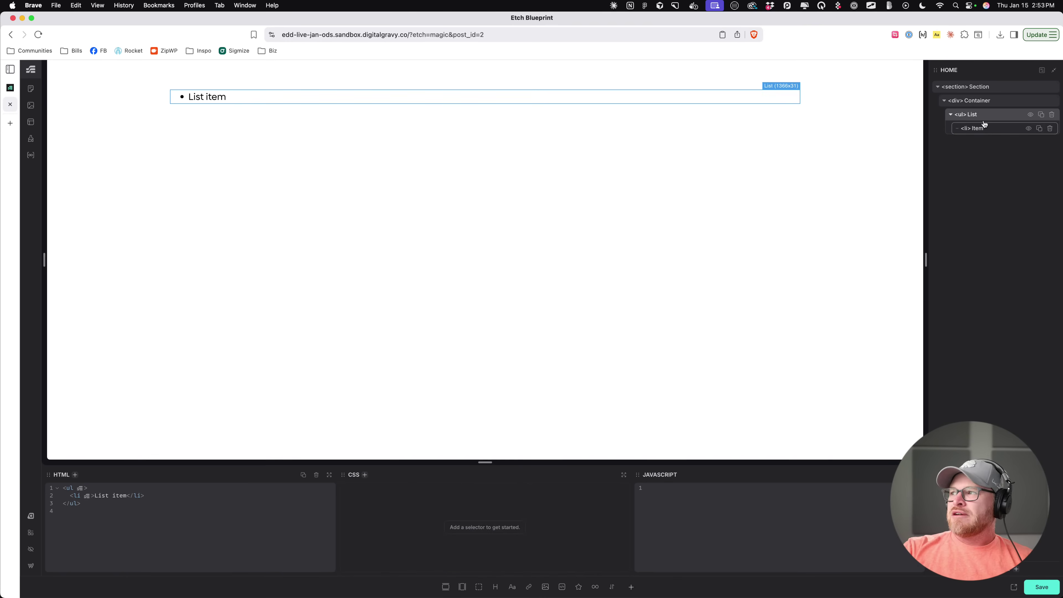
# Step: Search for "list" again and insert an ordered list inside the container, below the unordered one
pyautogui.click(985, 106)
pyautogui.press('super+k')
pyautogui.write('list')
pyautogui.press('Down')
pyautogui.press('Return')
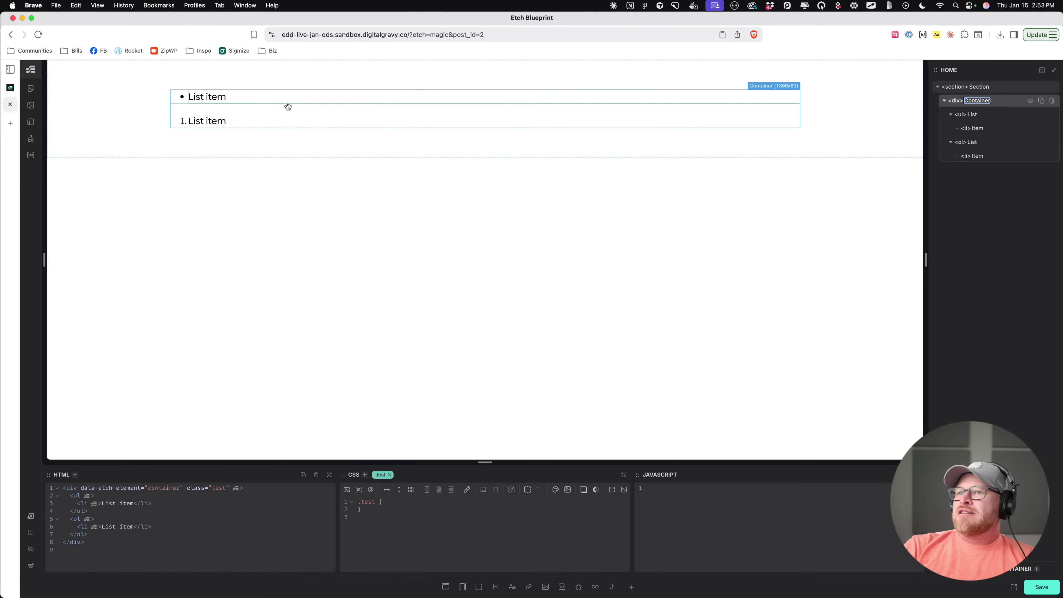
# Step: Inspect the HTML of the two lists and the unordered list's item, and delete both lists from the container
pyautogui.click(996, 145)
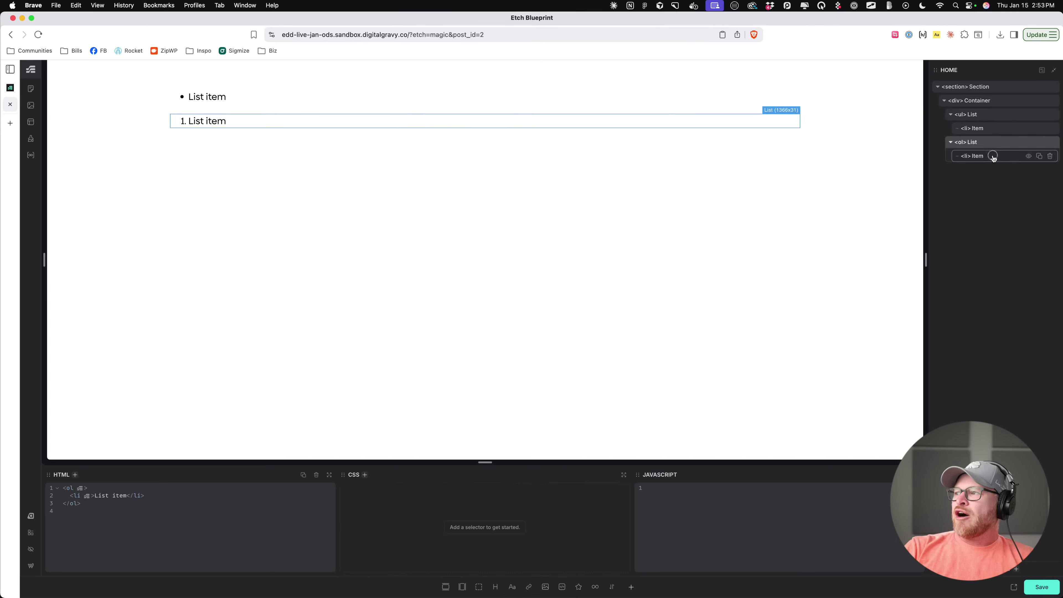
pyautogui.click(988, 118)
pyautogui.click(990, 129)
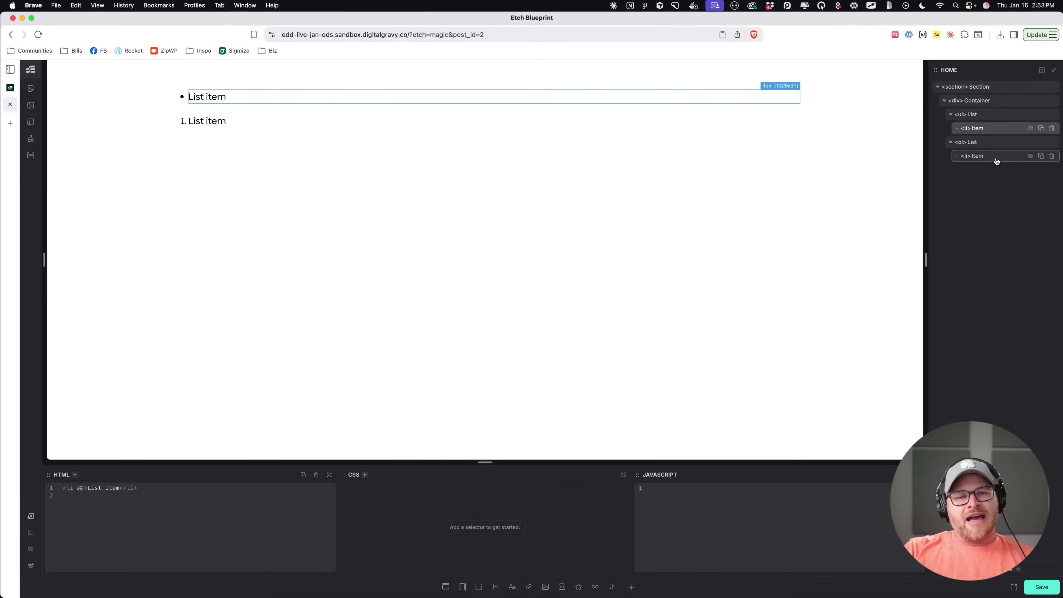
pyautogui.click(1052, 114)
pyautogui.click(1052, 113)
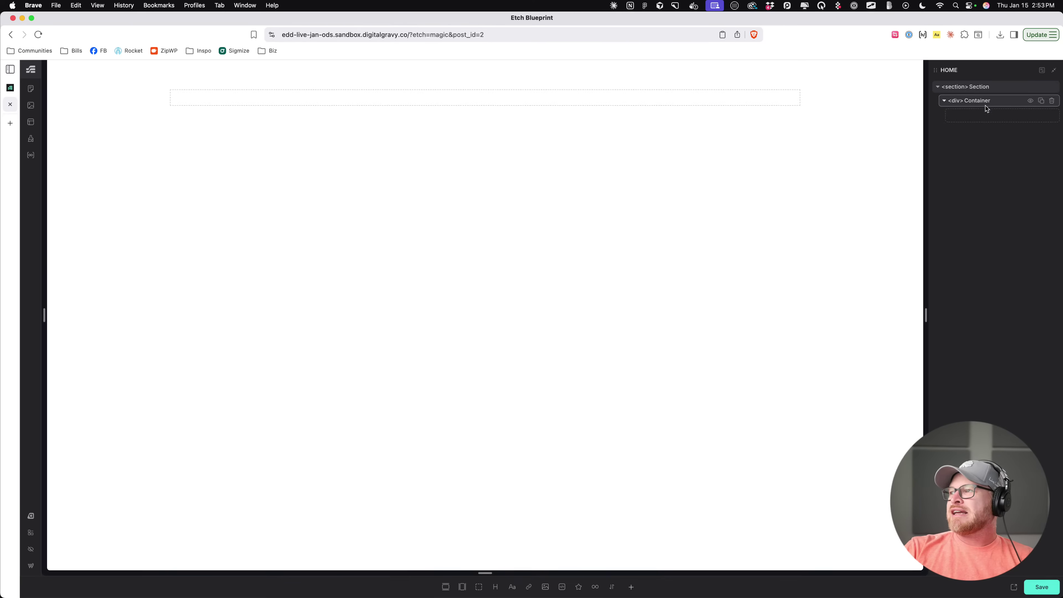
# Step: Search the insertable elements for the image element and add it with its figure inside the container
pyautogui.click(985, 100)
pyautogui.press('super+i')
pyautogui.write('imag')
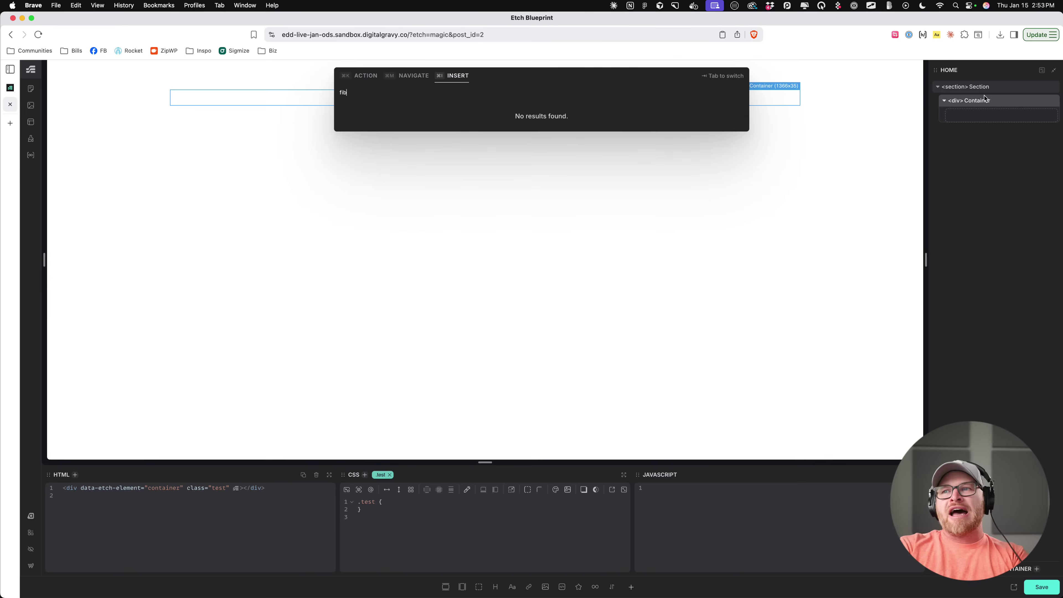
pyautogui.press('Return')
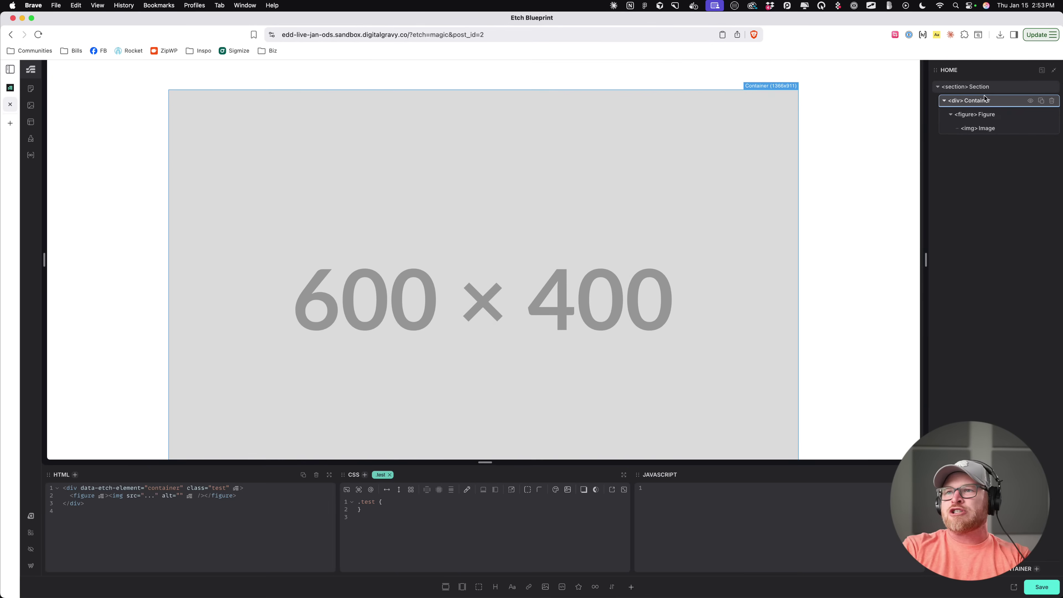
# Step: Check the HTML of the nested image and delete its parent figure from the container
pyautogui.click(982, 128)
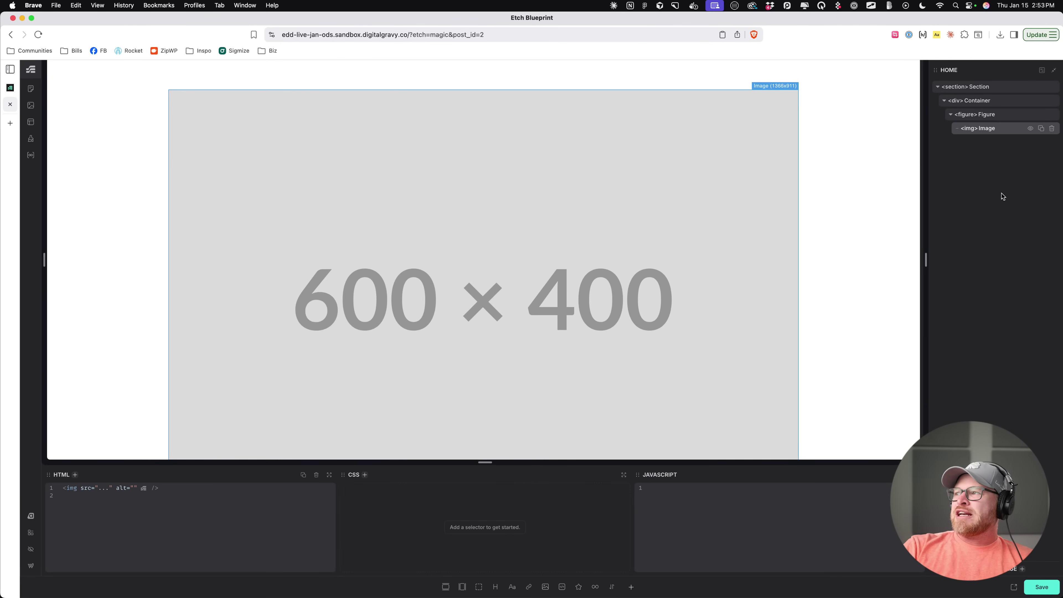
pyautogui.click(1002, 115)
pyautogui.click(1052, 114)
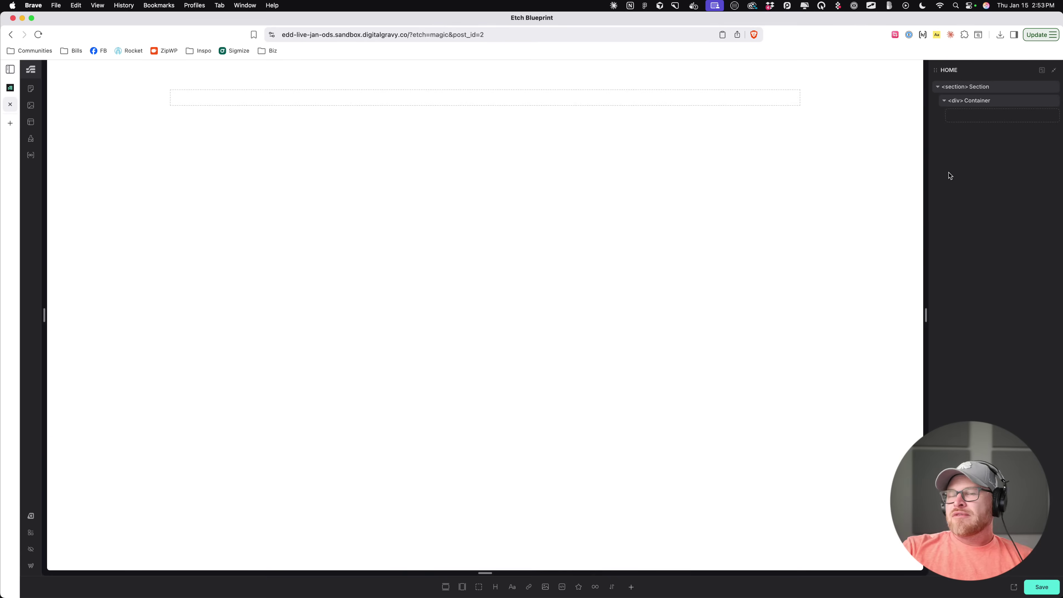
# Step: Insert an image with a figure in the container again, and unwrap the figure so only the img element remains
pyautogui.click(420, 100)
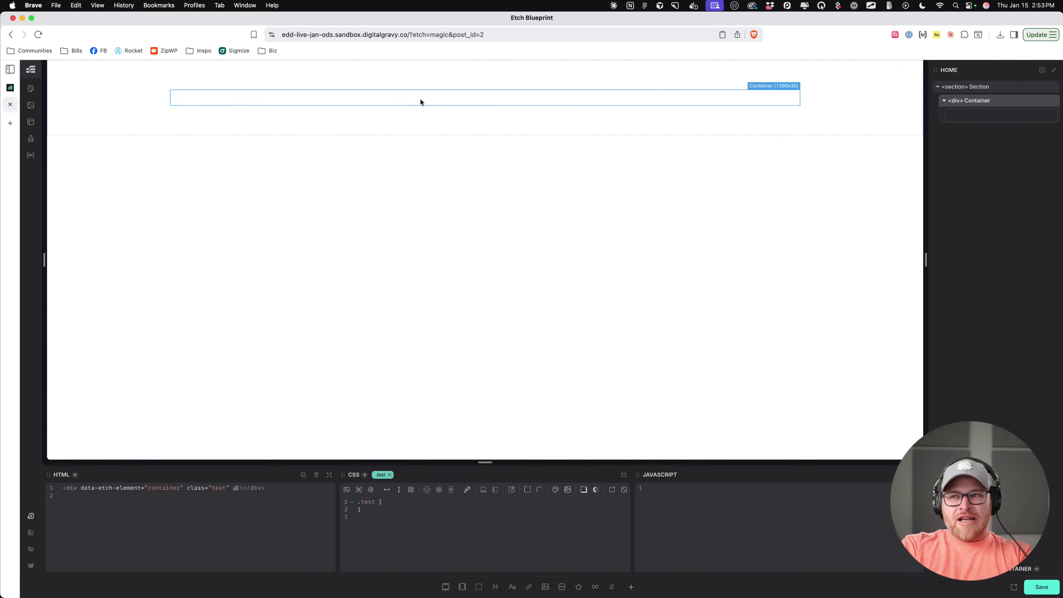
pyautogui.press('super+k')
pyautogui.press('Return')
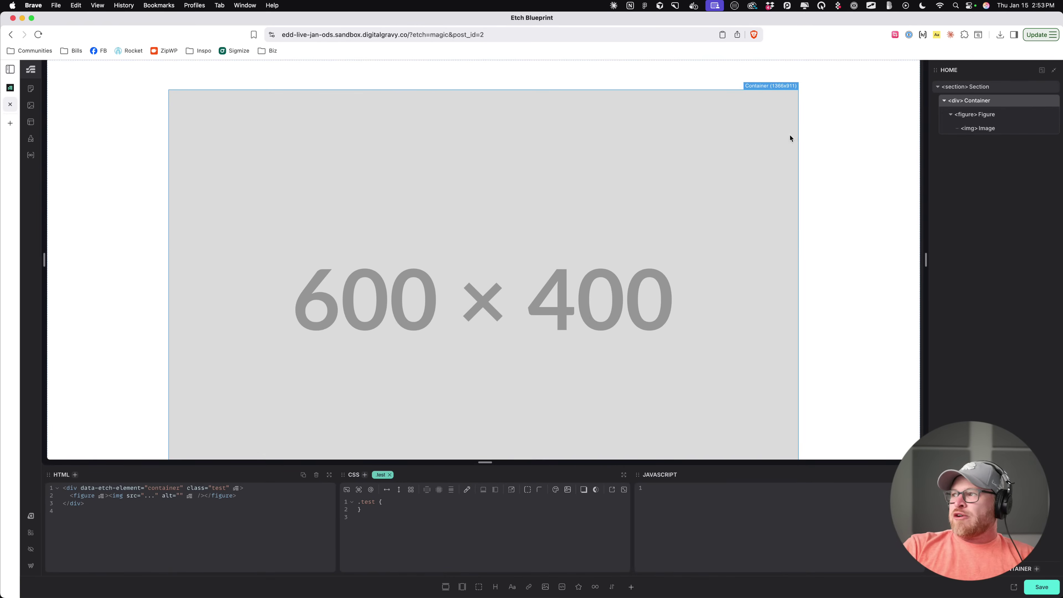
pyautogui.rightClick(1000, 115)
pyautogui.click(937, 219)
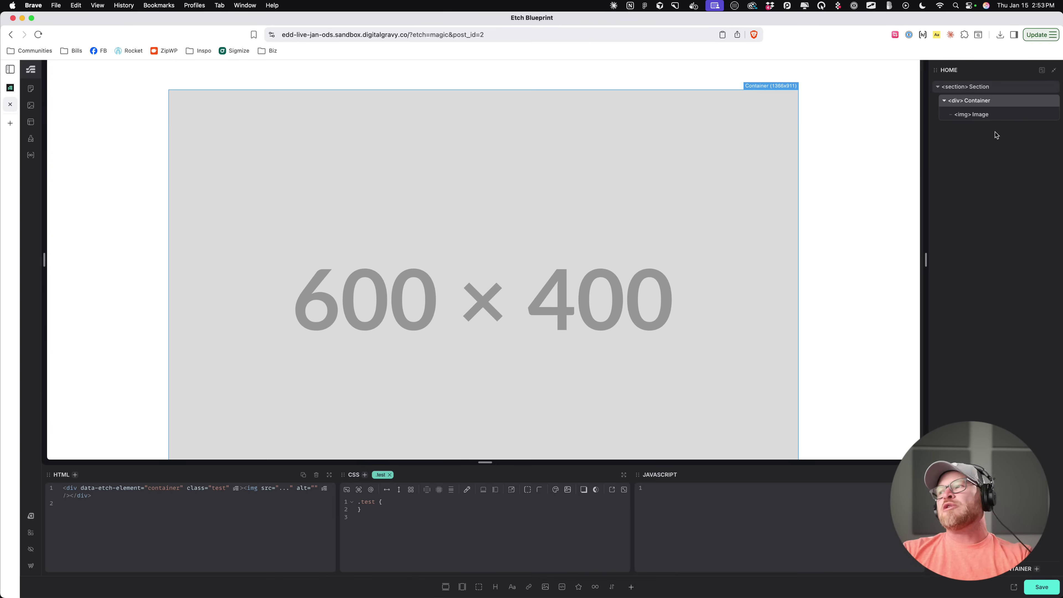
# Step: Wrap the bare image in a figure using Wrap in Figure, and delete it from the container
pyautogui.rightClick(979, 113)
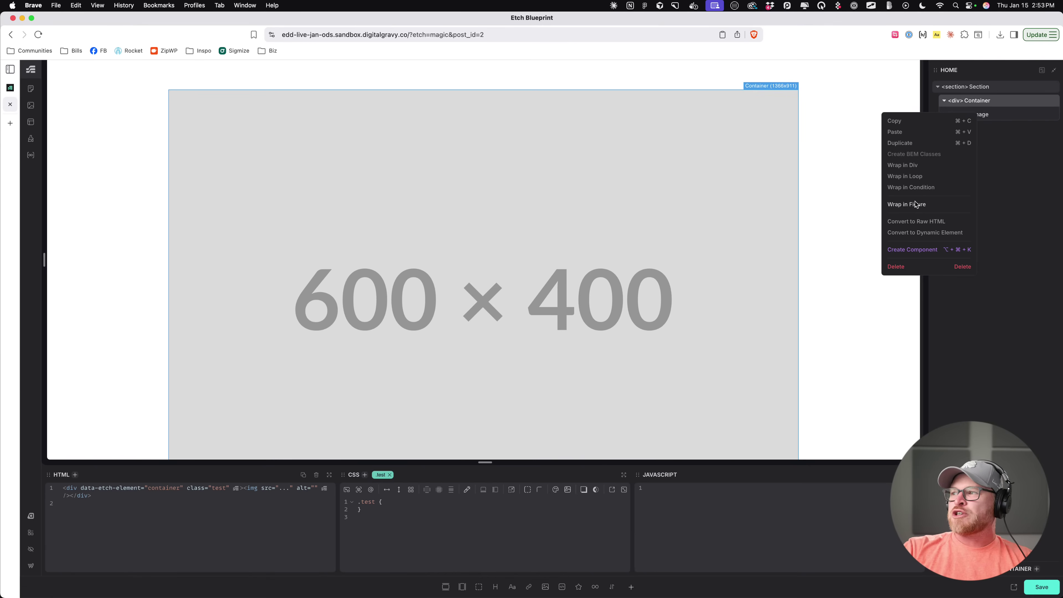
pyautogui.click(985, 118)
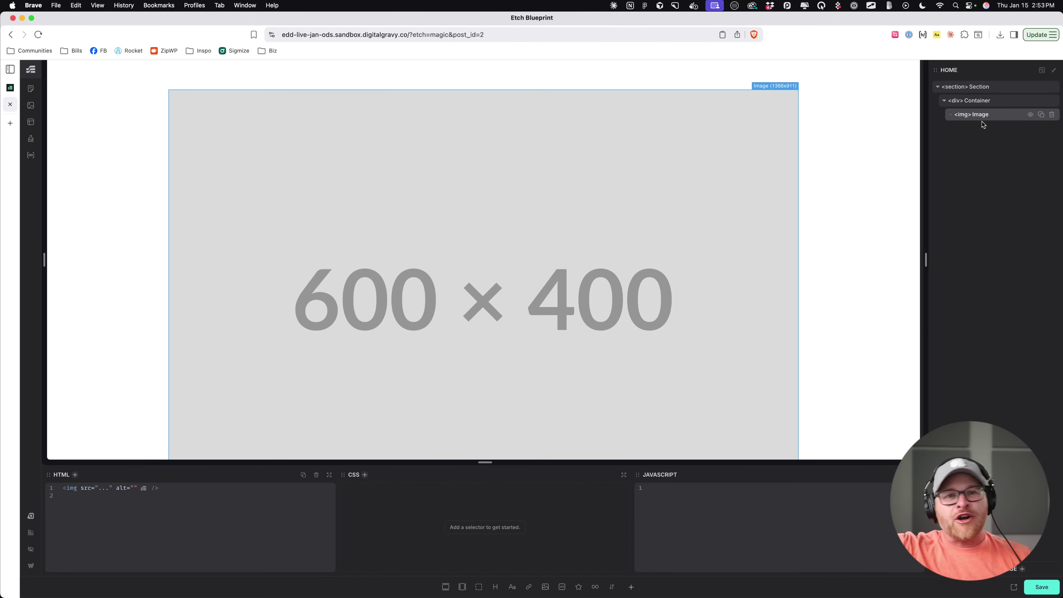
pyautogui.rightClick(981, 117)
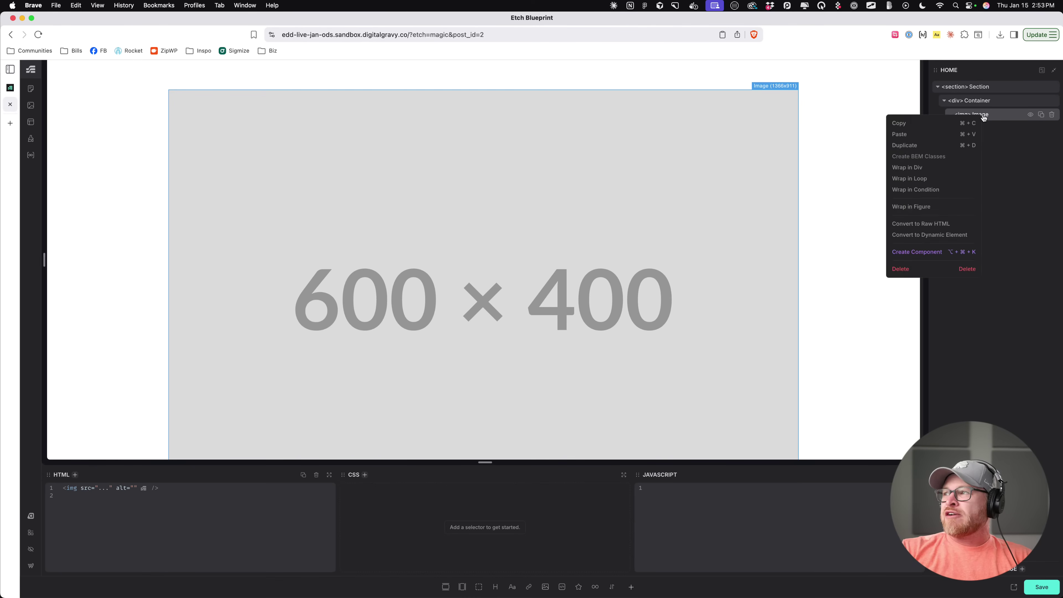
pyautogui.click(917, 211)
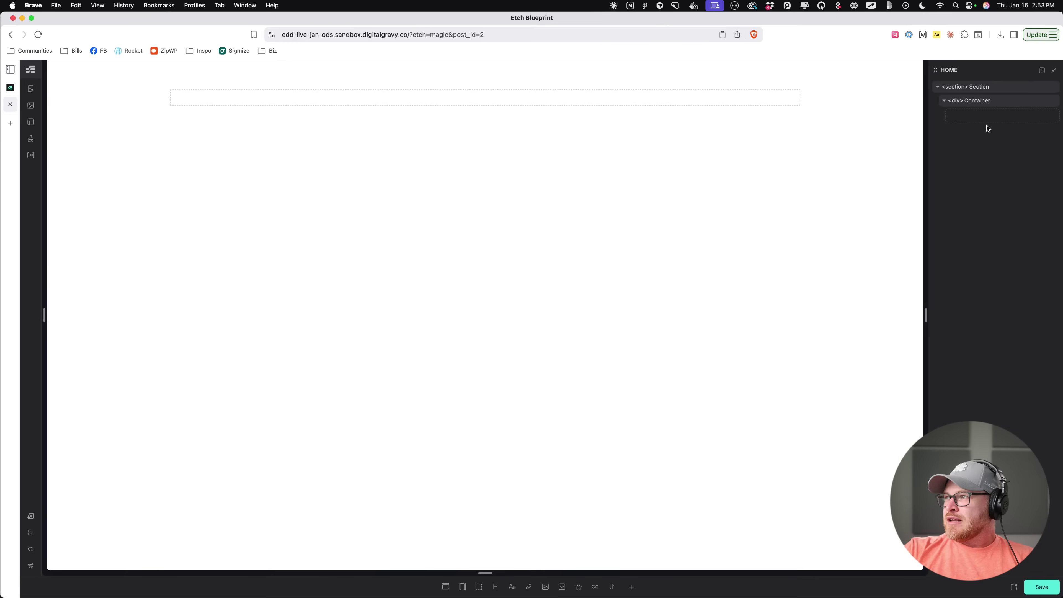
pyautogui.click(1051, 114)
# Step: Step through the insertable elements for the container from Section down to Paragraph, and close the list without adding anything
pyautogui.click(979, 102)
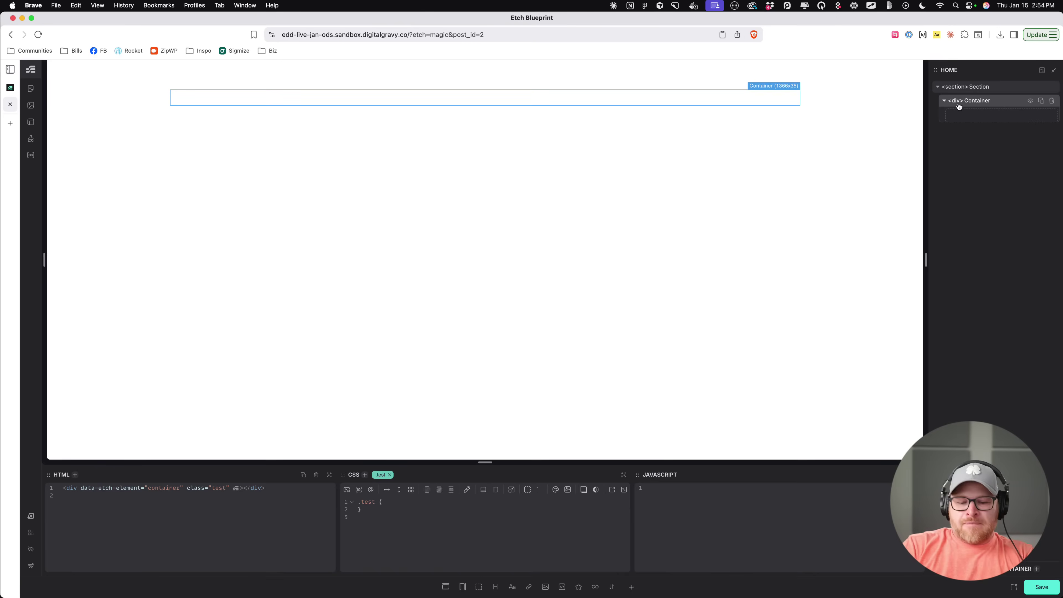
pyautogui.press('super+i')
pyautogui.press('Down')
pyautogui.press('Down')
pyautogui.press('Down')
pyautogui.press('Down')
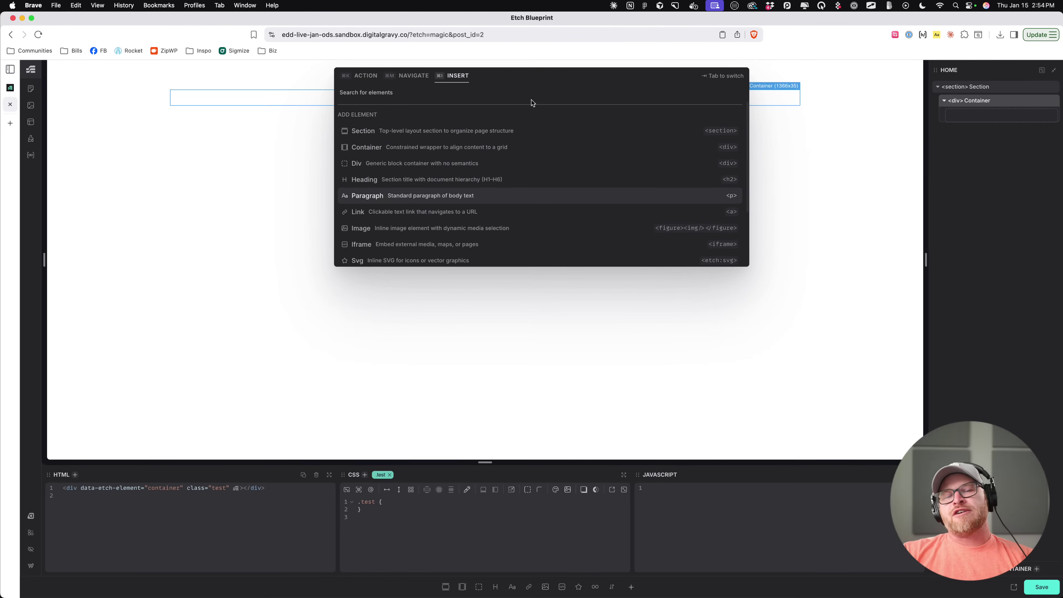
pyautogui.click(296, 179)
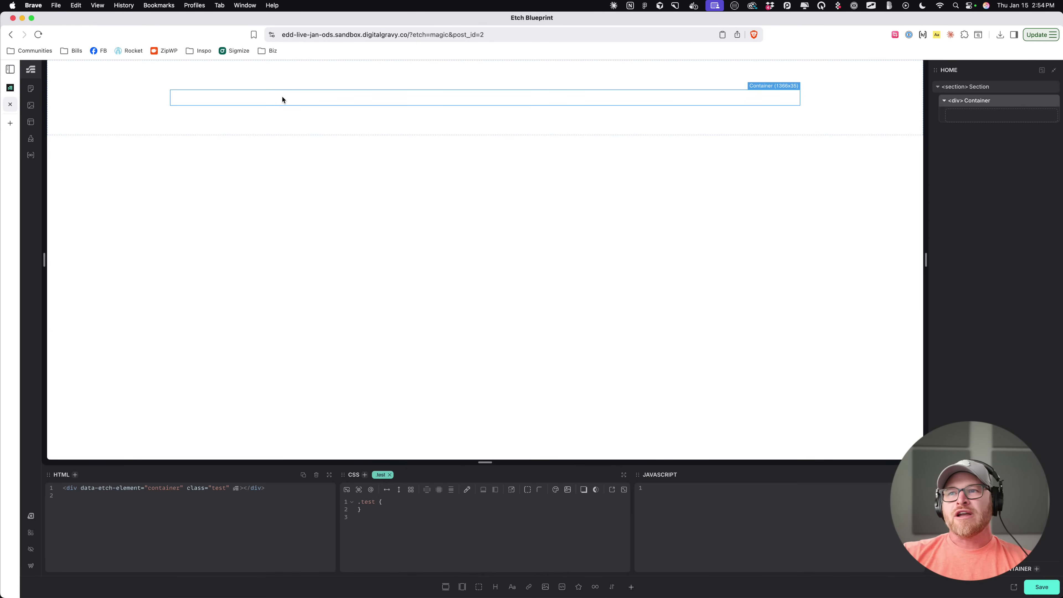
pyautogui.press('super+i')
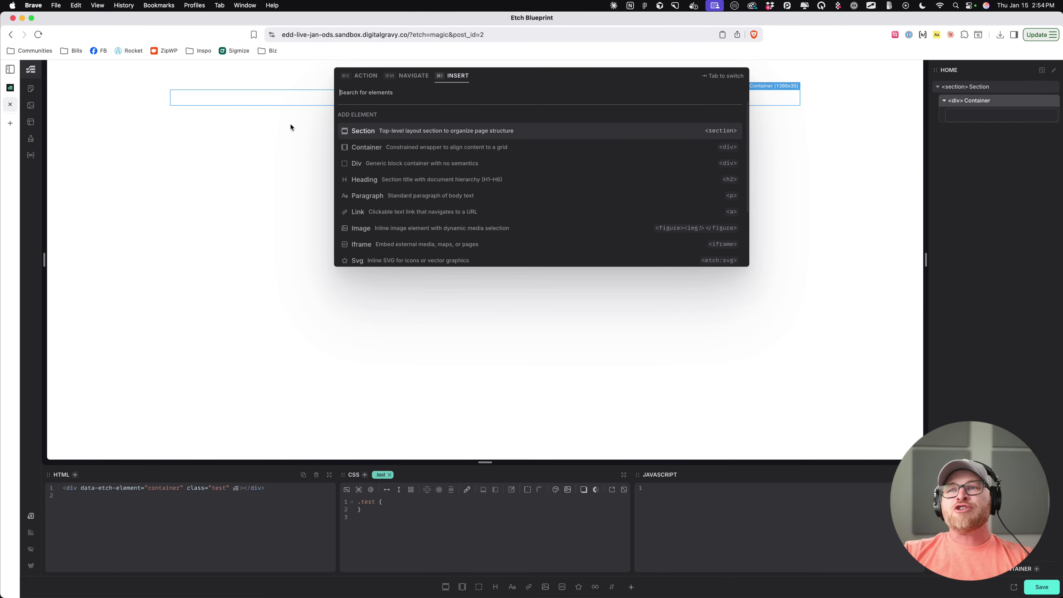
pyautogui.press('Escape')
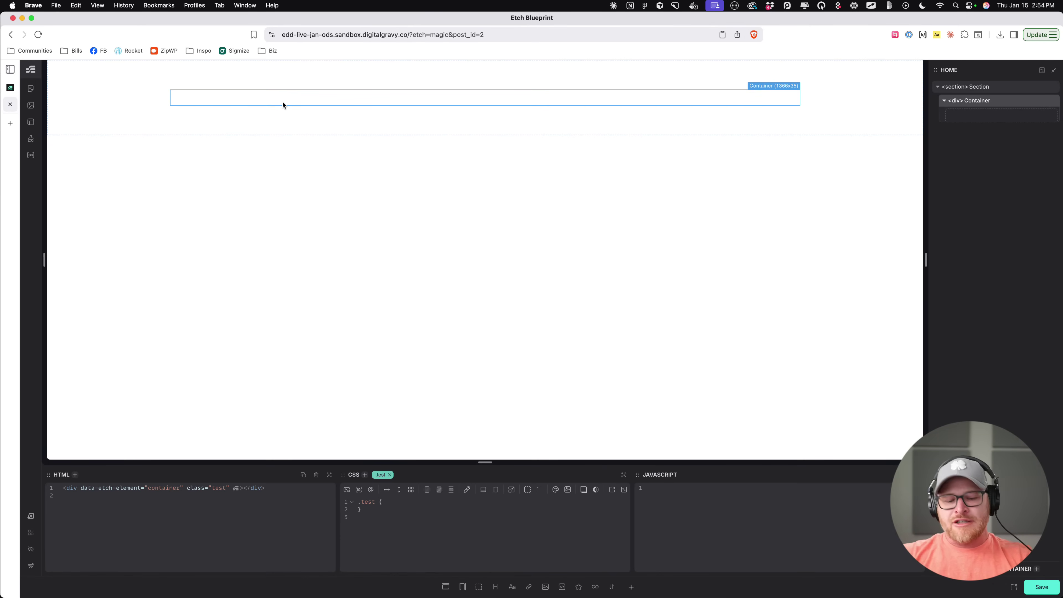
# Step: Open the Etch Patterns site in a new browser tab and browse its layouts to Feature Card Alpha in the Features family
pyautogui.press('cmd+t')
pyautogui.write('pattern')
pyautogui.press('Return')
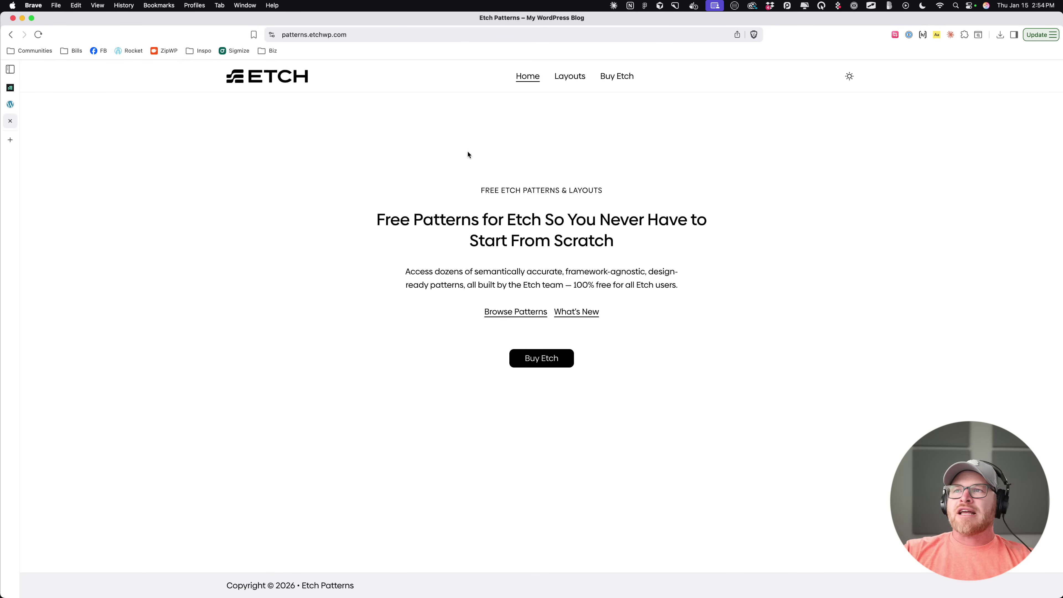
pyautogui.click(565, 77)
pyautogui.scroll(-3, 627, 313)
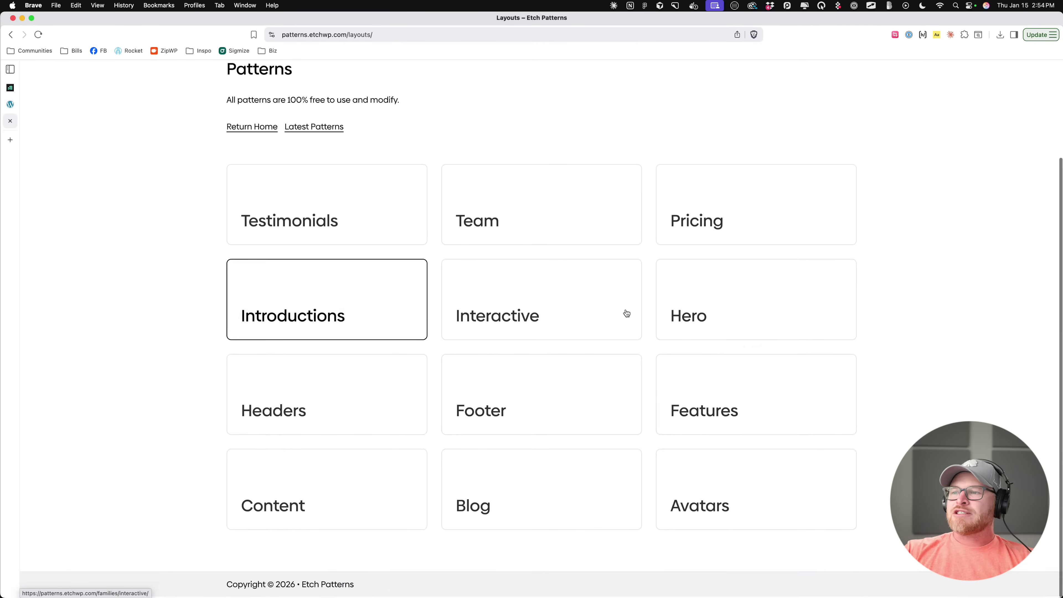
pyautogui.click(754, 402)
pyautogui.scroll(-6, 240, 266)
pyautogui.scroll(2, 317, 204)
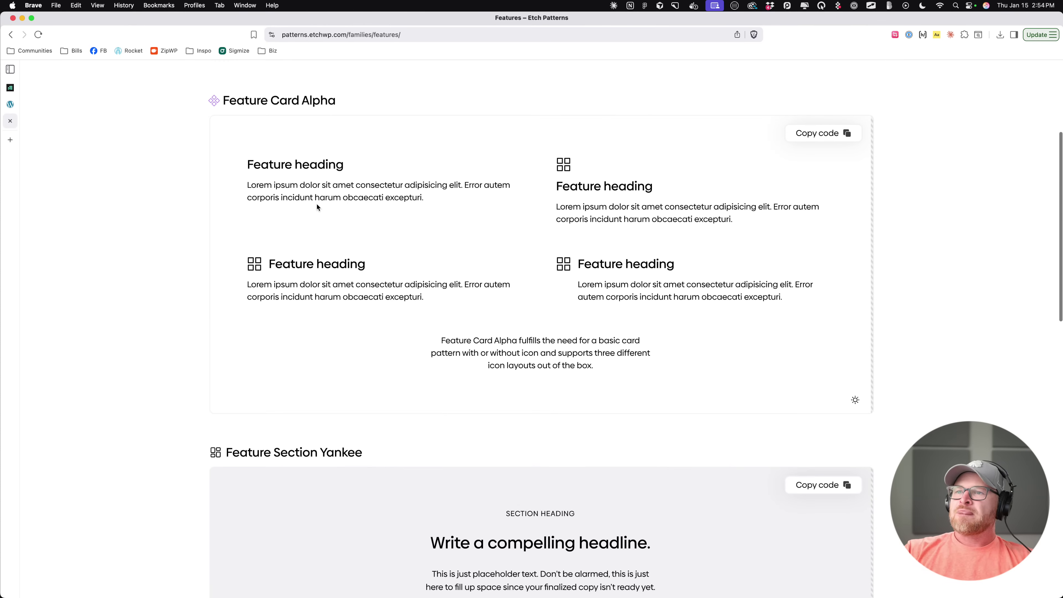
# Step: Copy the code of the Feature Card Alpha pattern and paste it into the empty container on the Etch page
pyautogui.click(821, 151)
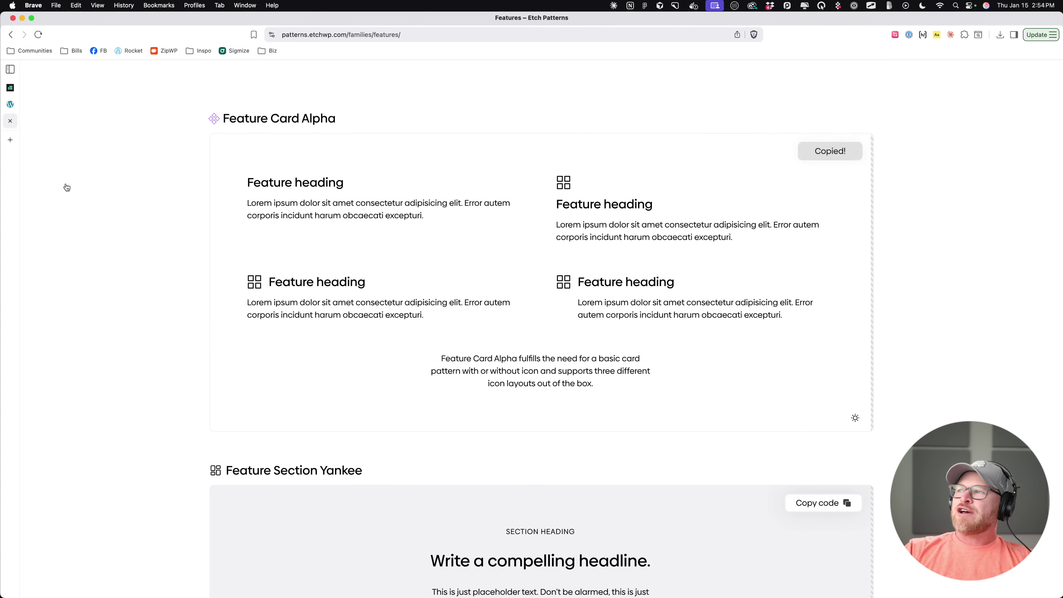
pyautogui.click(10, 104)
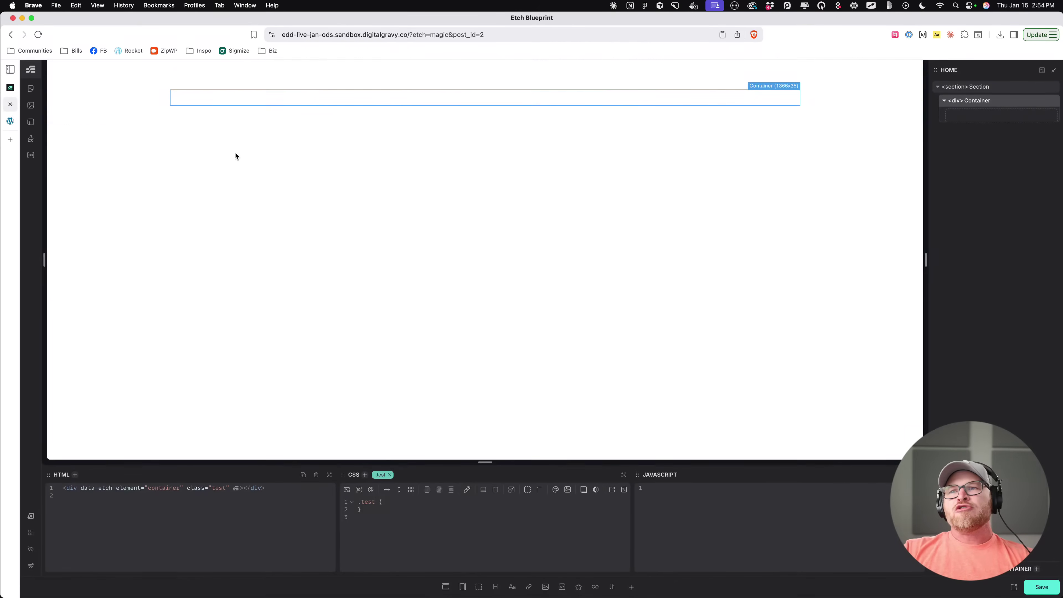
pyautogui.press('super+v')
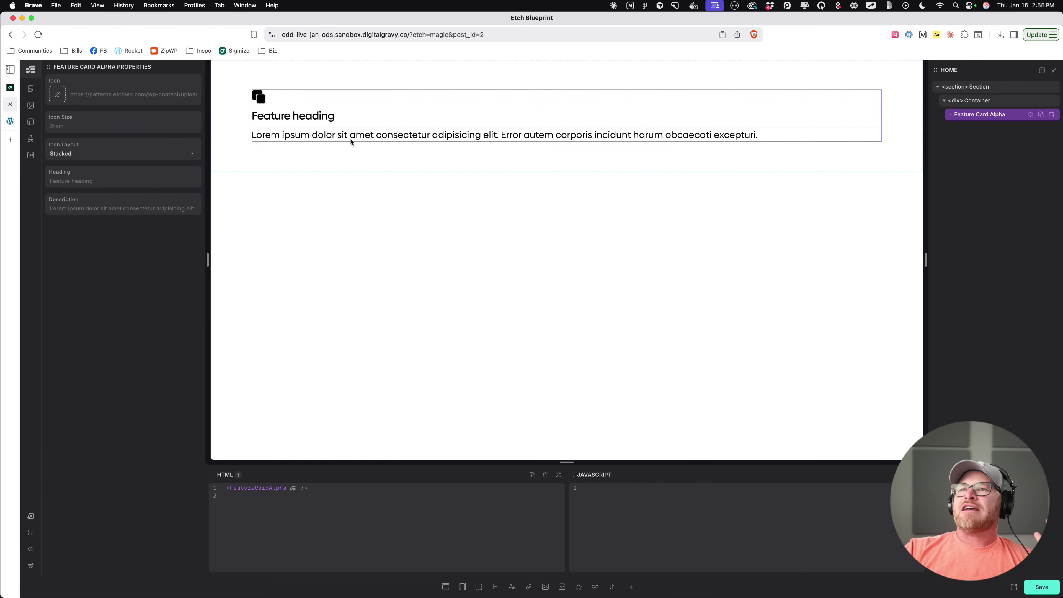
# Step: Try other icon layouts on the pasted feature card, ending with None
pyautogui.click(70, 154)
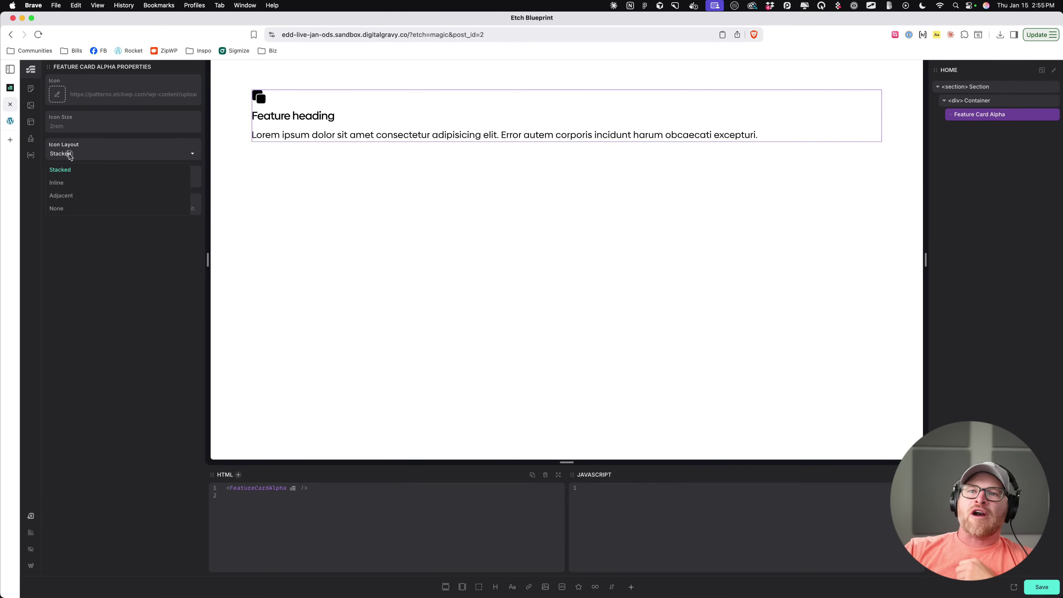
pyautogui.click(73, 191)
pyautogui.click(91, 157)
pyautogui.click(91, 168)
pyautogui.press('Down')
pyautogui.press('Down')
pyautogui.press('Return')
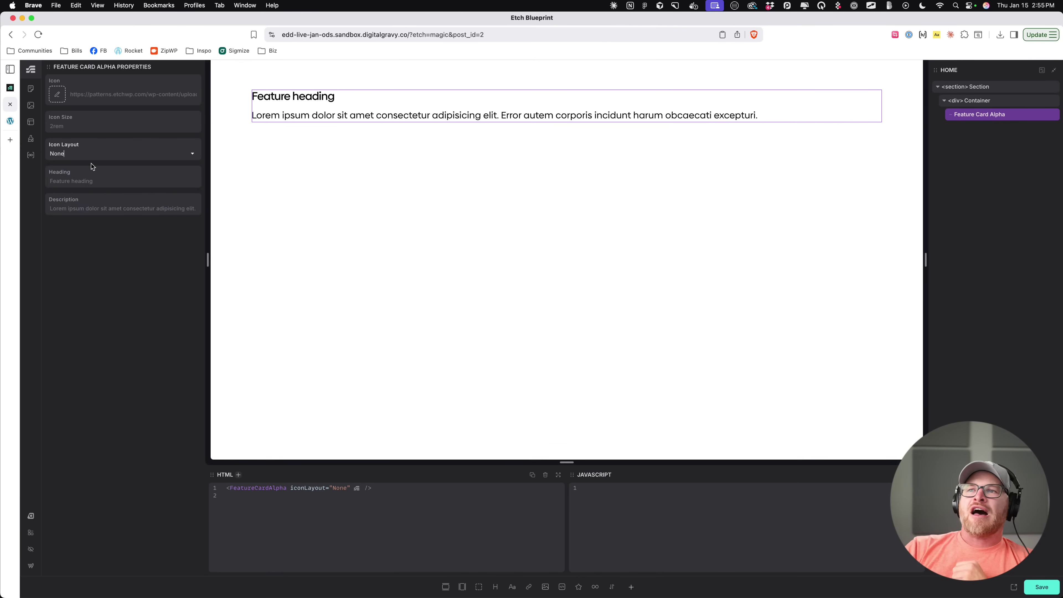
# Step: Try the Inline icon layout on the feature card, and set the icon layout back to Stacked
pyautogui.press('Up')
pyautogui.press('Up')
pyautogui.press('Up')
pyautogui.press('Return')
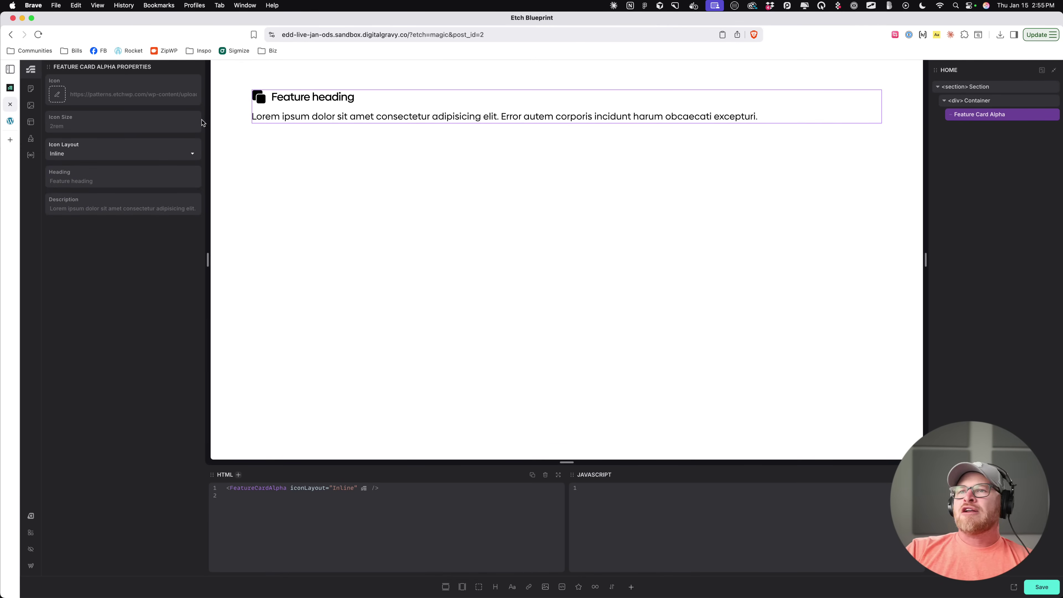
pyautogui.click(127, 154)
pyautogui.click(138, 179)
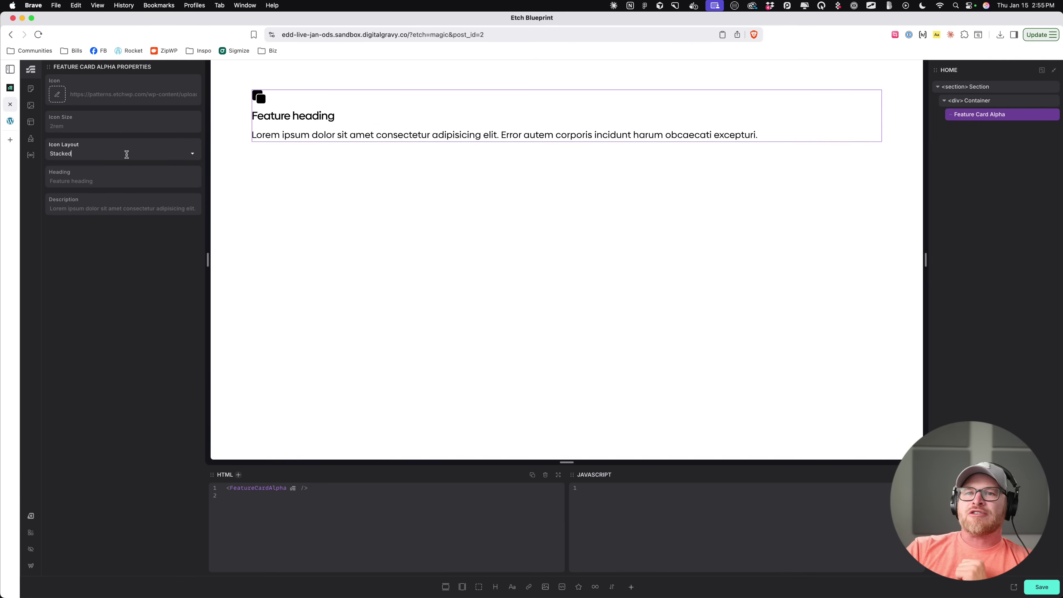
# Step: Set the feature card's heading property to "My Feature"
pyautogui.click(91, 180)
pyautogui.write('My Feature')
# Step: Examine the article's HTML and CSS inside the Feature Card Alpha component, and delete the card from the container
pyautogui.rightClick(996, 124)
pyautogui.click(942, 210)
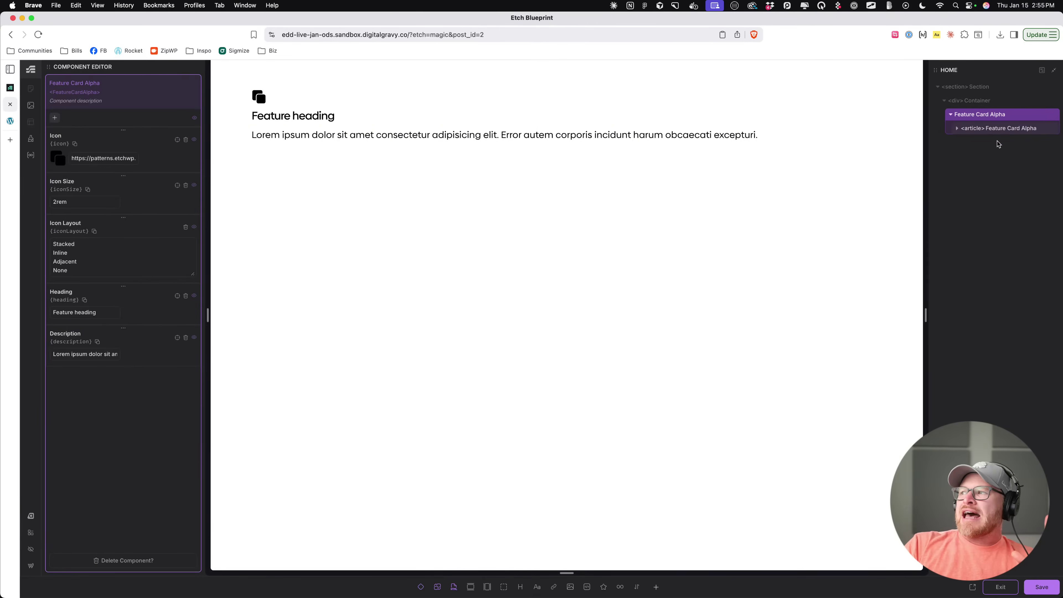
pyautogui.doubleClick(1000, 128)
pyautogui.moveTo(572, 476); pyautogui.dragTo(569, 333)
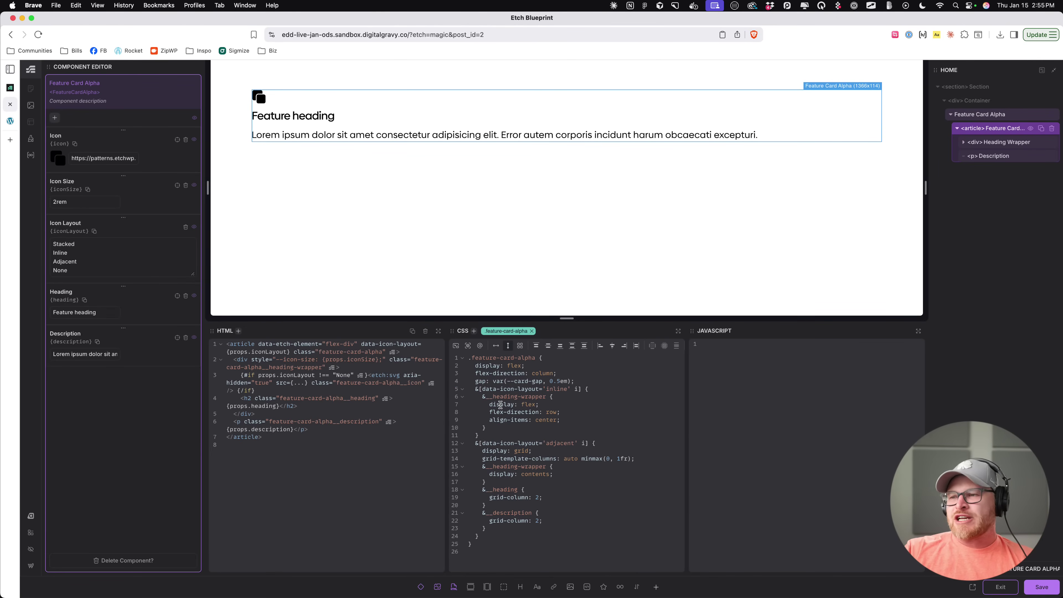
pyautogui.click(603, 368)
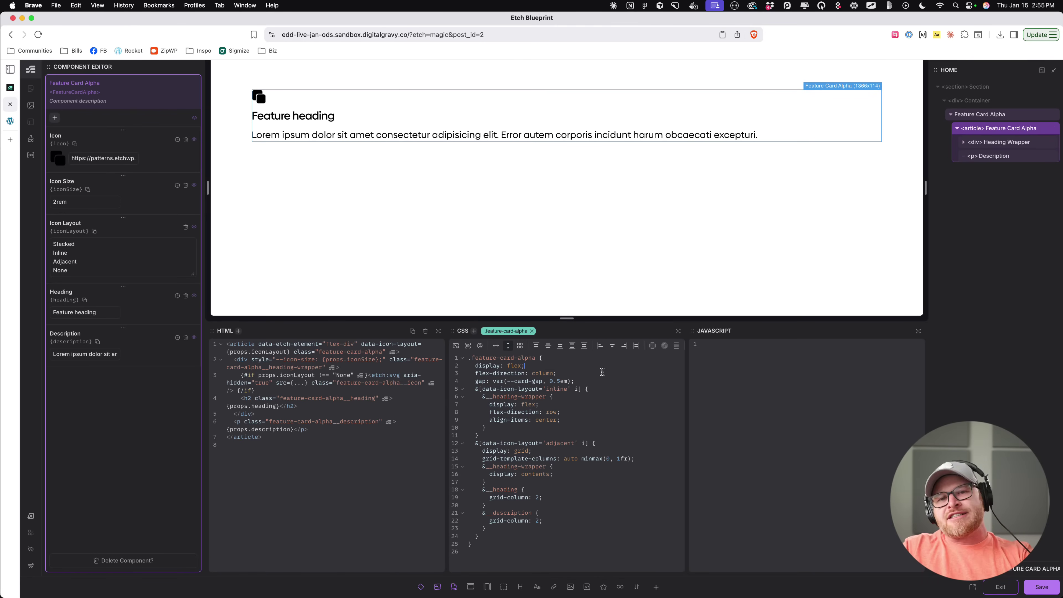
pyautogui.click(988, 586)
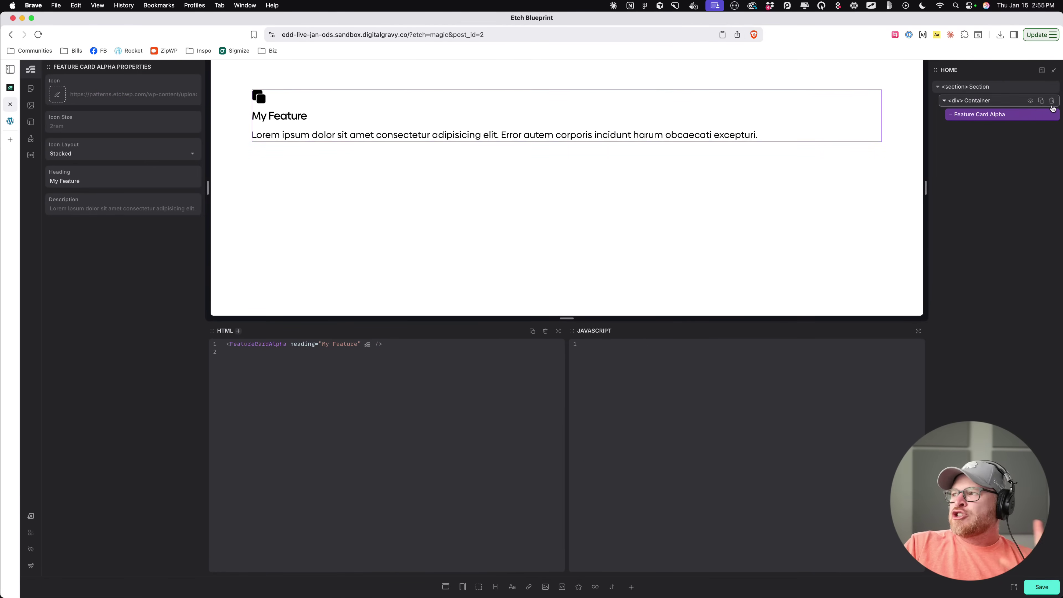
pyautogui.click(1052, 115)
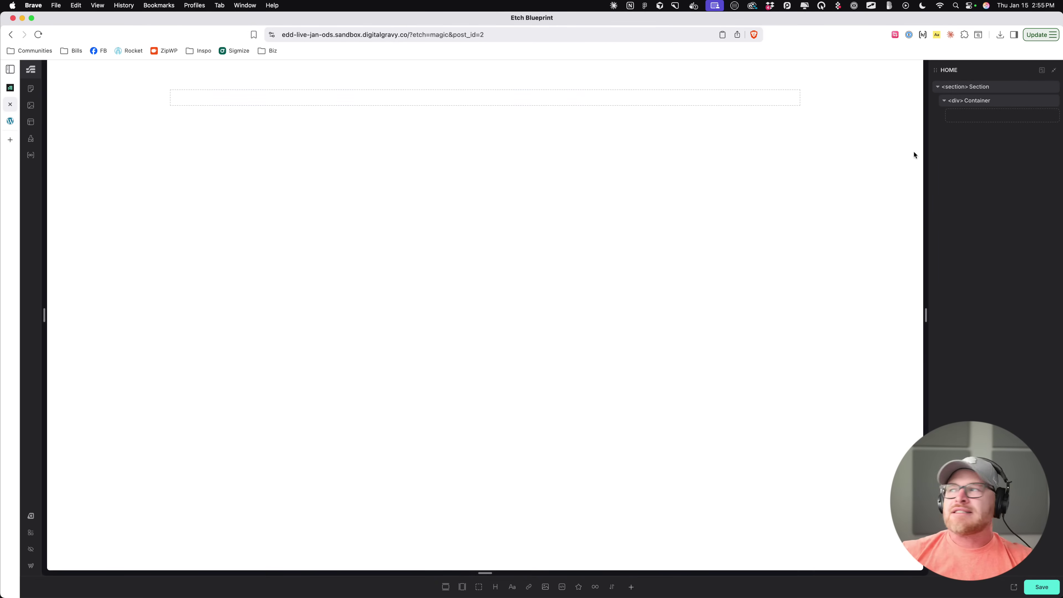
# Step: Search the insertable elements for "card" and insert an Icon Card into the container
pyautogui.click(562, 104)
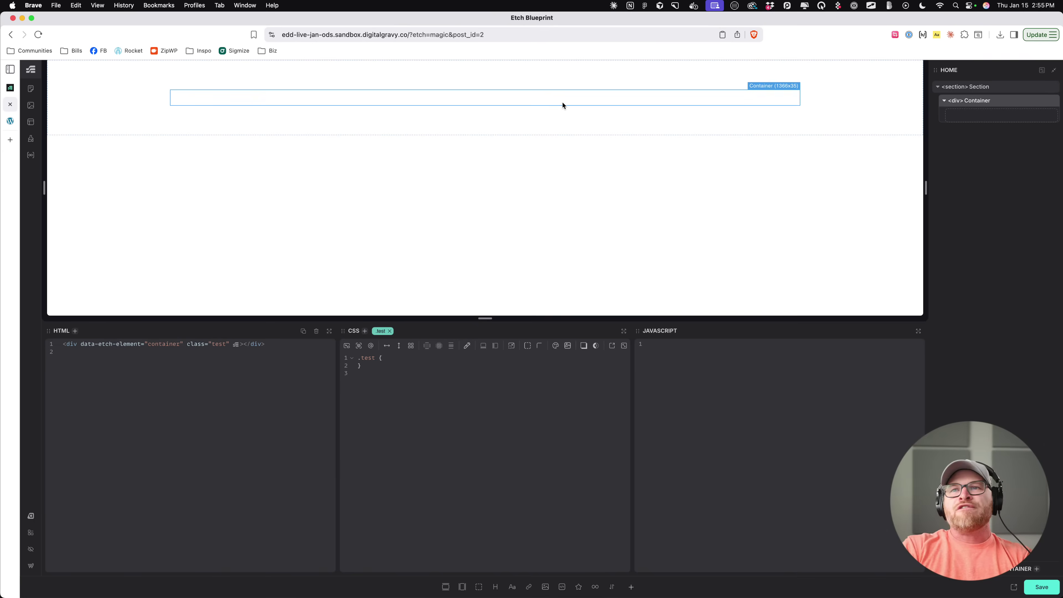
pyautogui.press('super+i')
pyautogui.write('cared')
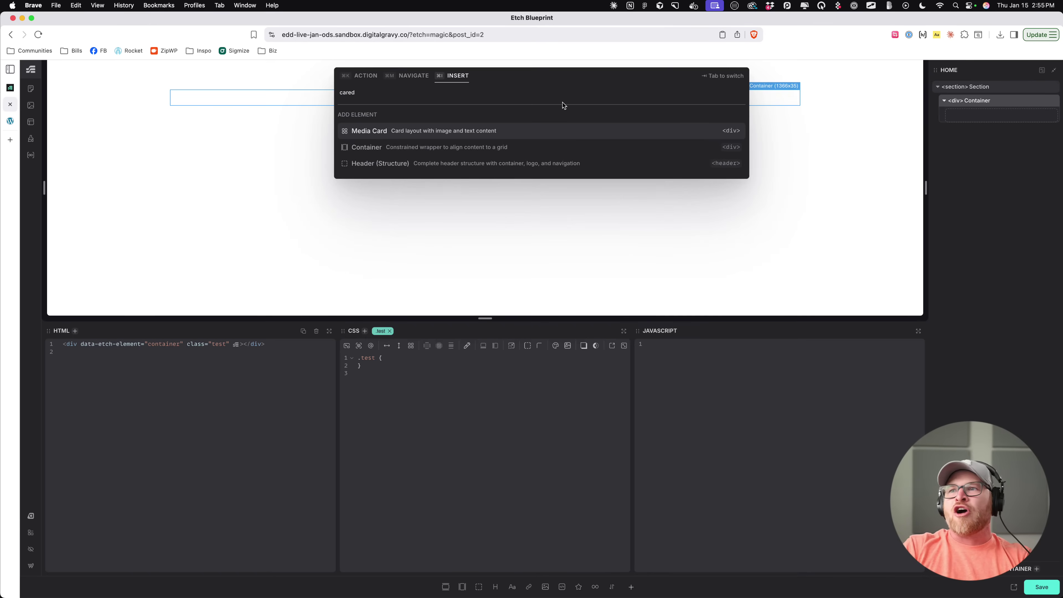
pyautogui.press('Down')
pyautogui.press('Down')
pyautogui.press('Up')
pyautogui.press('Up')
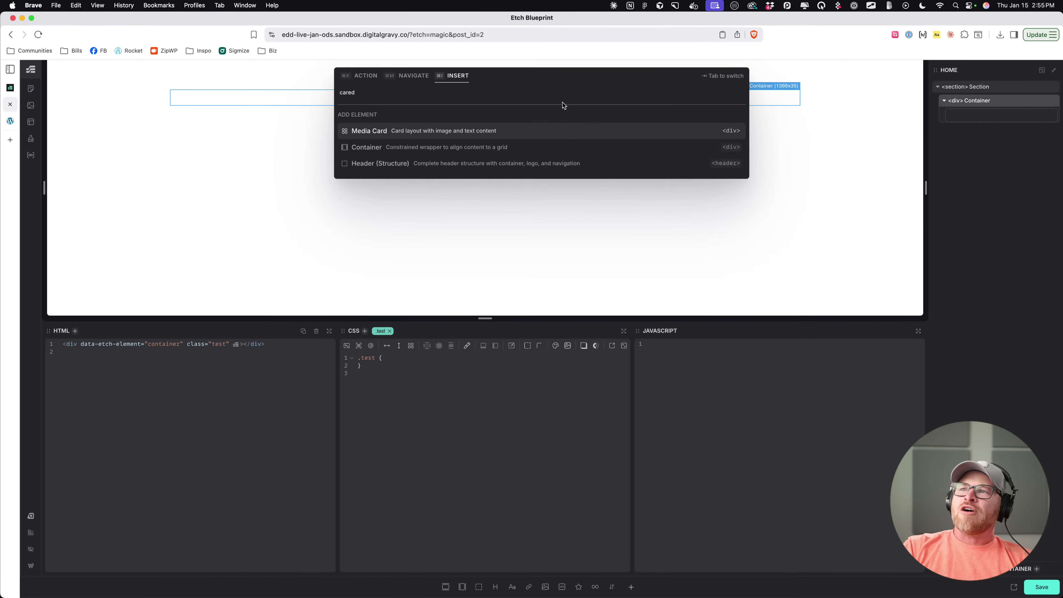
pyautogui.press('BackSpace')
pyautogui.press('BackSpace')
pyautogui.write('d')
pyautogui.press('Down')
pyautogui.press('Up')
pyautogui.press('Down')
pyautogui.press('Up')
pyautogui.press('Return')
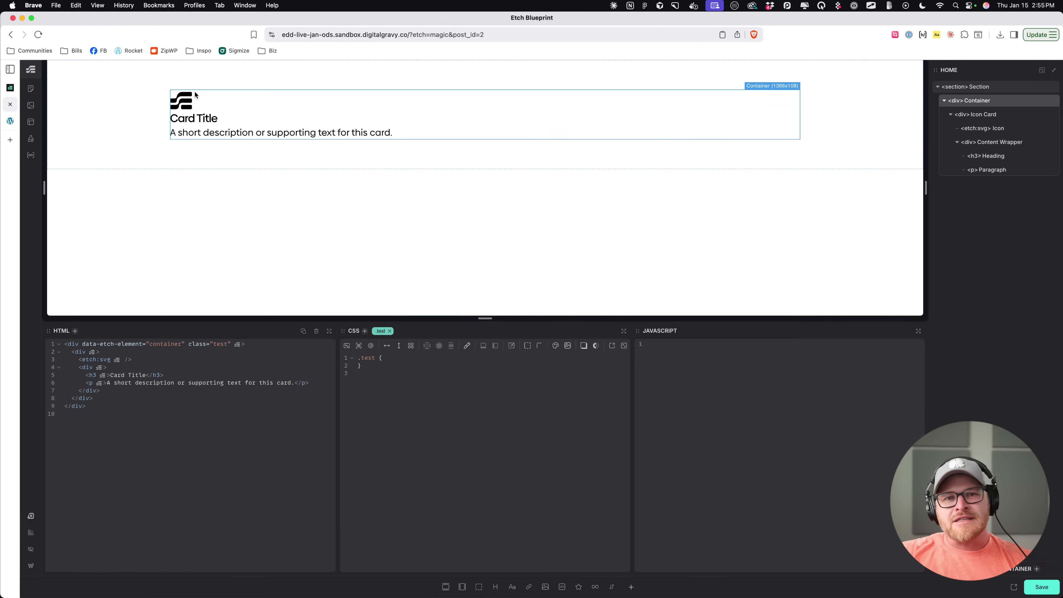
# Step: Inspect the Icon Card's heading, content wrapper and overall HTML, and delete the card
pyautogui.click(208, 121)
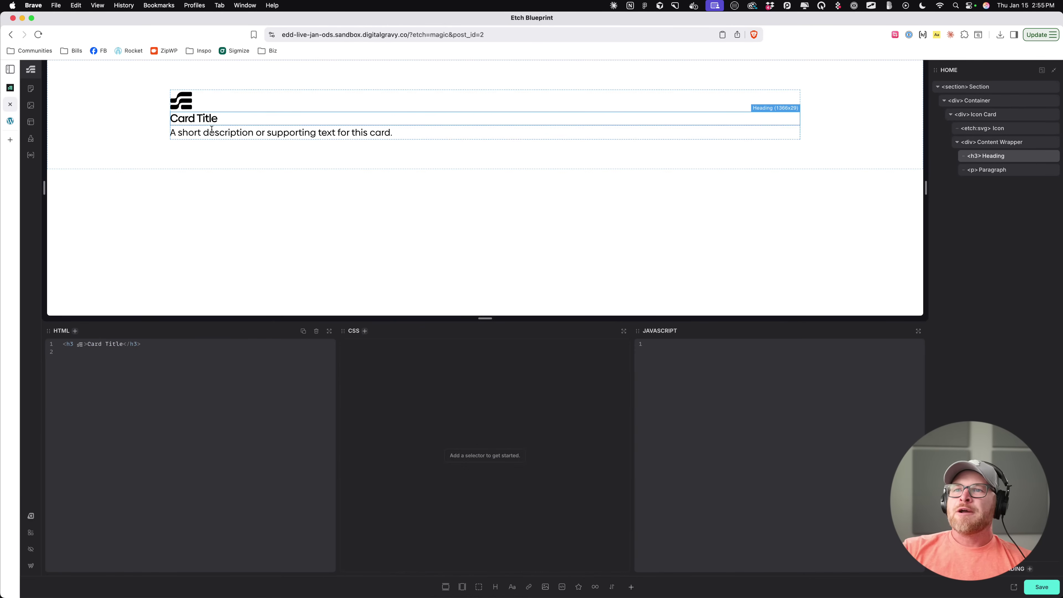
pyautogui.click(998, 143)
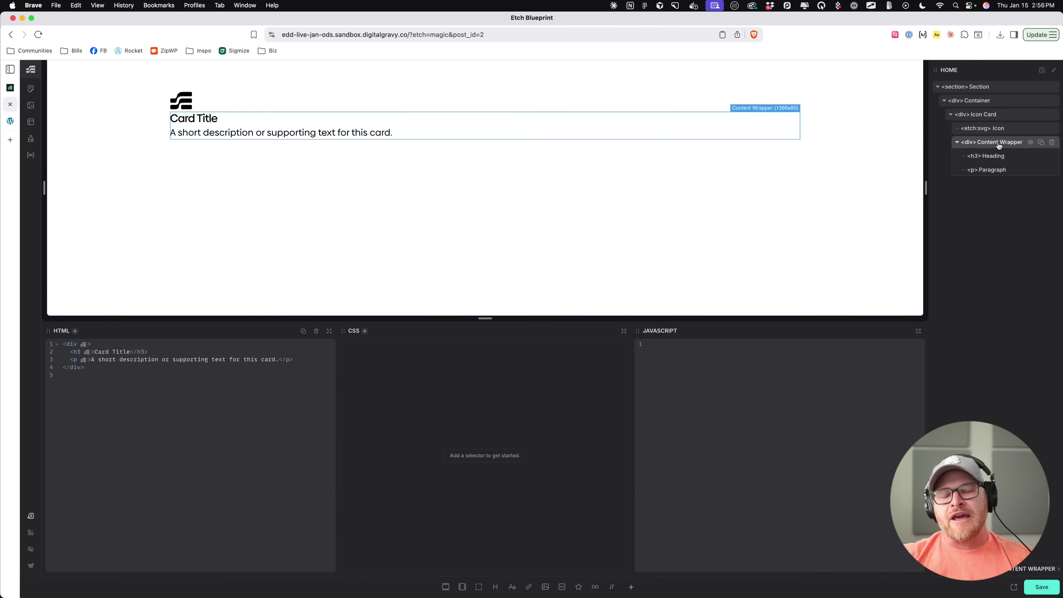
pyautogui.click(995, 116)
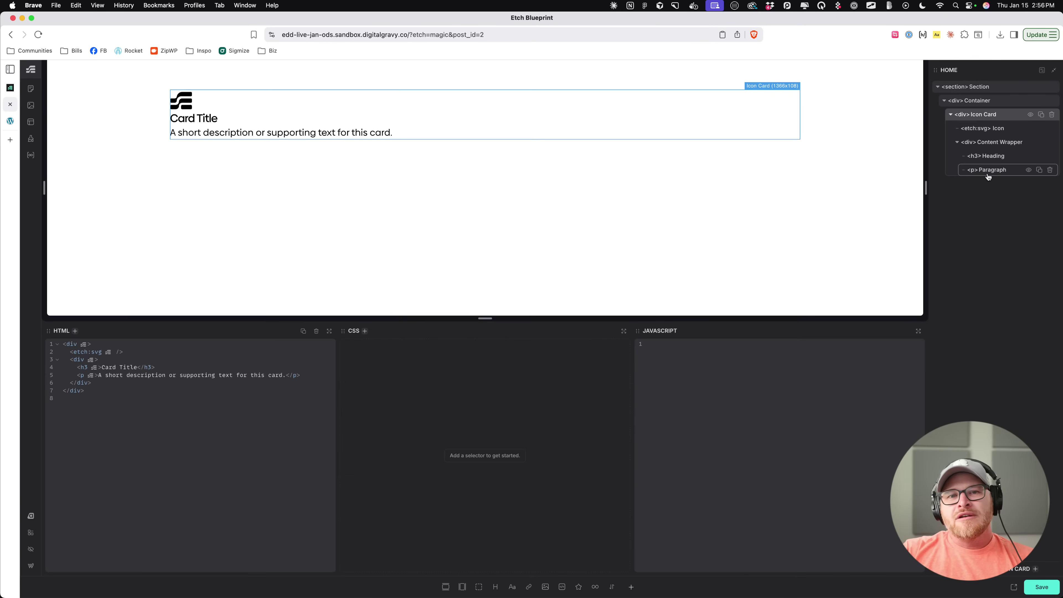
pyautogui.click(1052, 115)
# Step: Insert a Media Card and move it into the container
pyautogui.press('super+i')
pyautogui.write('card')
pyautogui.press('Down')
pyautogui.press('Return')
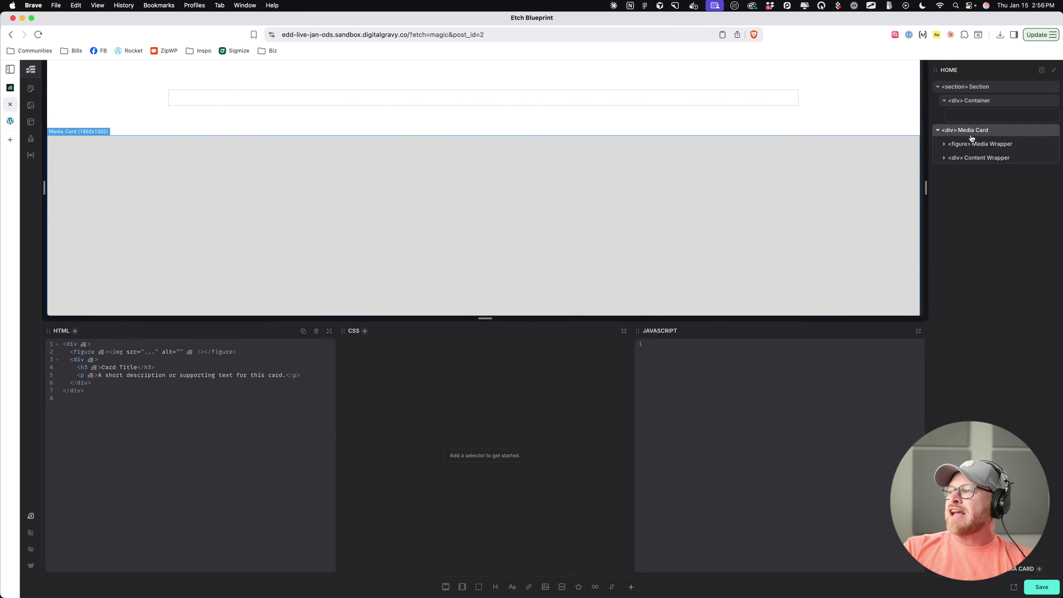
pyautogui.click(961, 115)
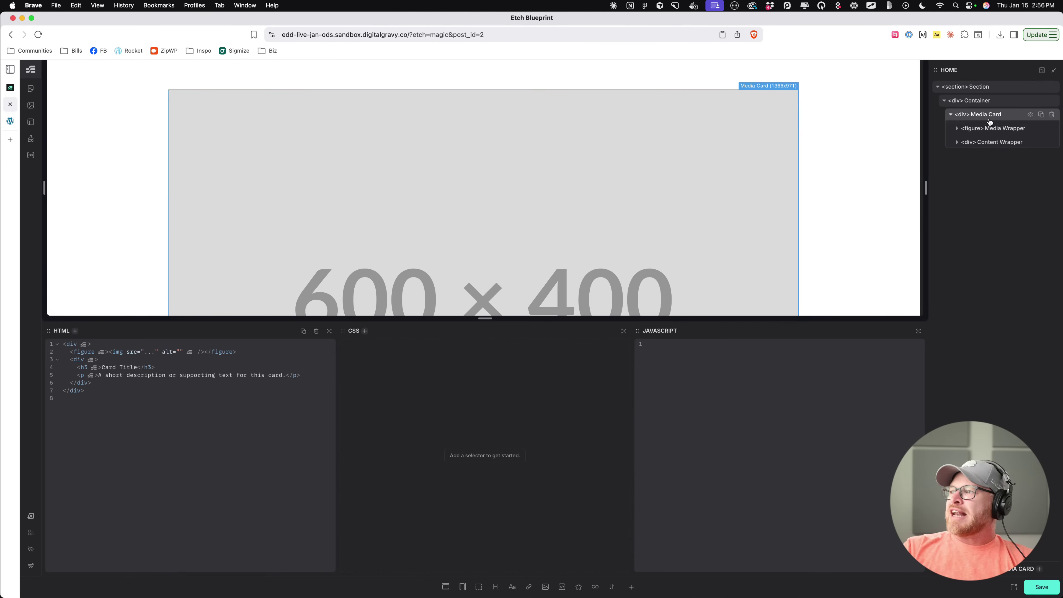
# Step: Inspect the Media Card's media wrapper, image, content wrapper, heading and description, and delete the card
pyautogui.click(995, 129)
pyautogui.click(988, 142)
pyautogui.click(993, 156)
pyautogui.click(998, 172)
pyautogui.click(997, 183)
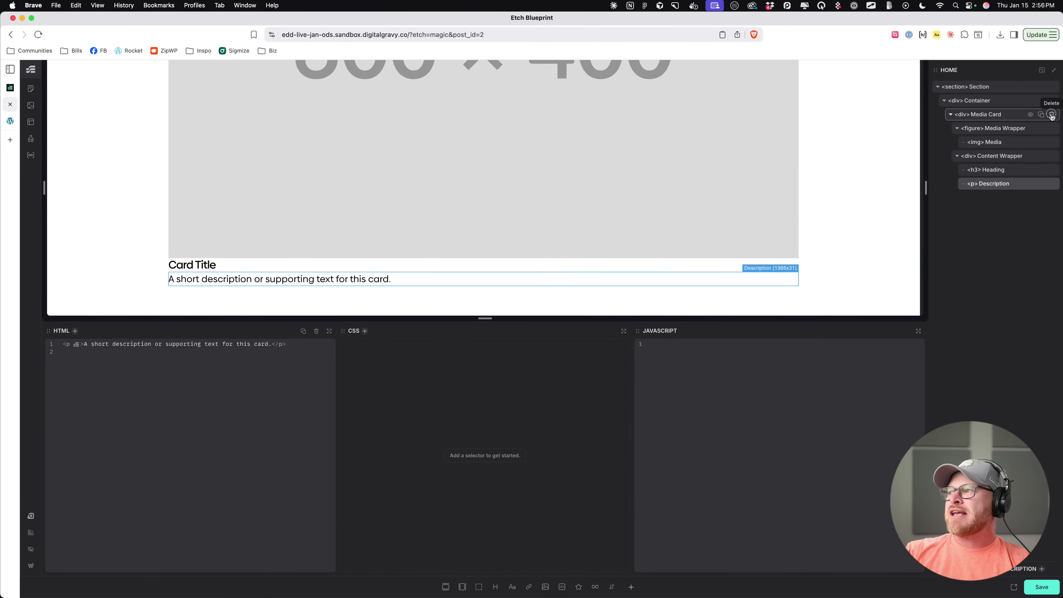
pyautogui.click(1051, 114)
# Step: Browse the insertable elements, search for "button", and insert a Button element after the section
pyautogui.press('super+k')
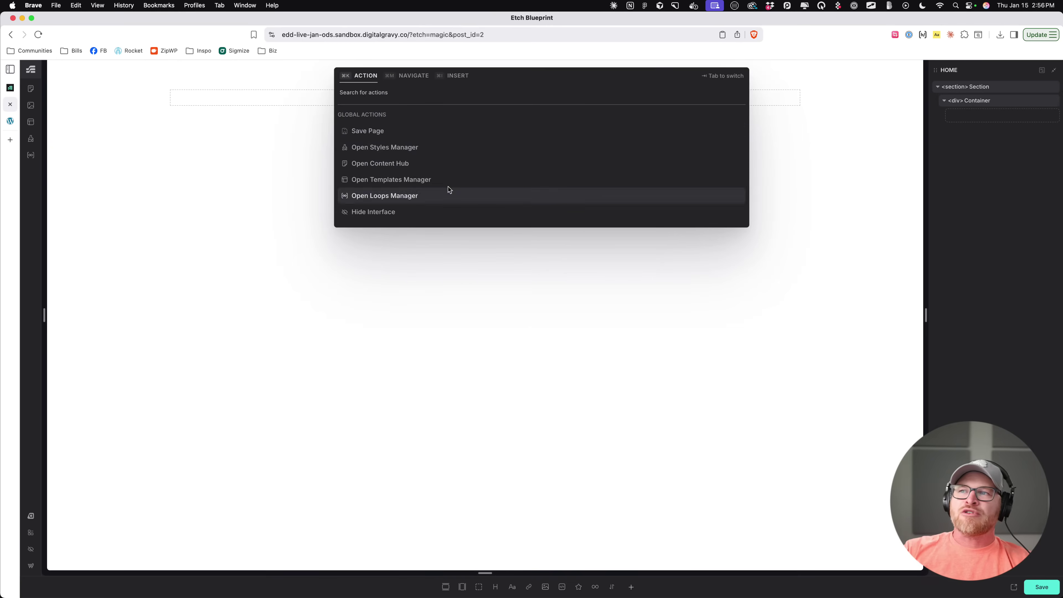
pyautogui.press('Escape')
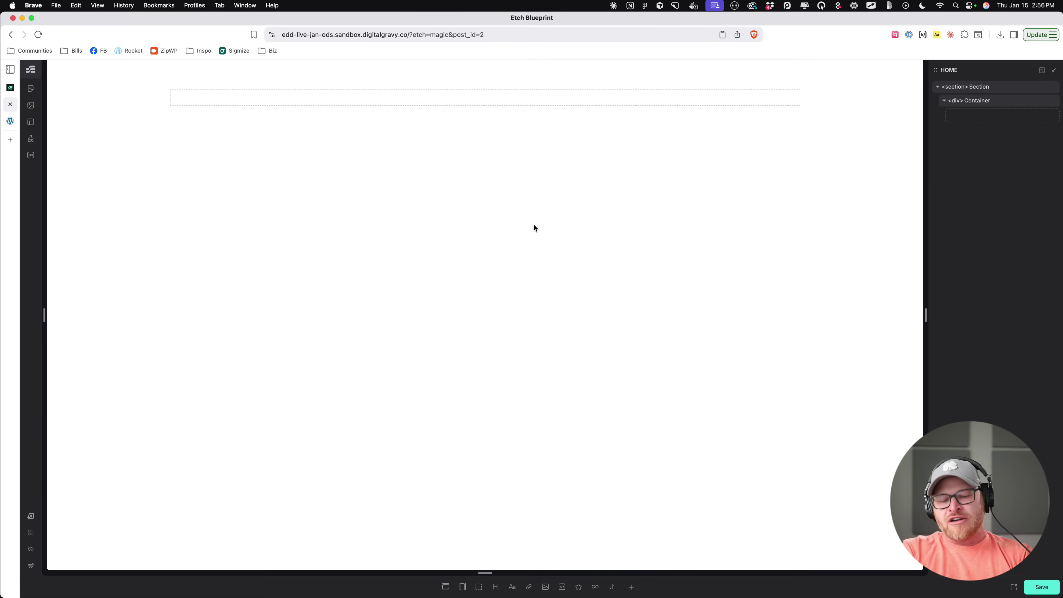
pyautogui.press('super+i')
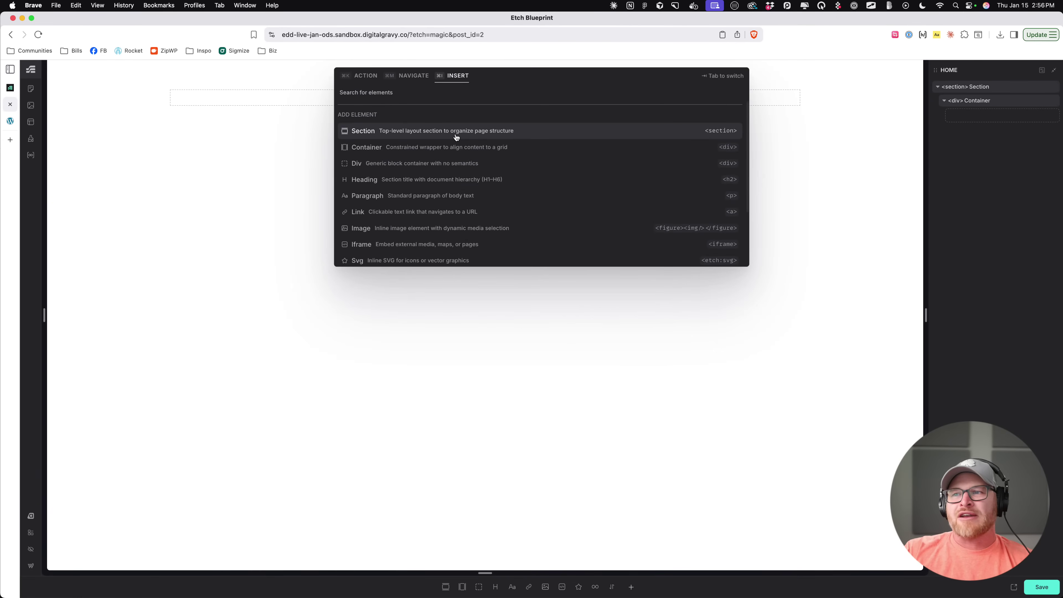
pyautogui.write('a')
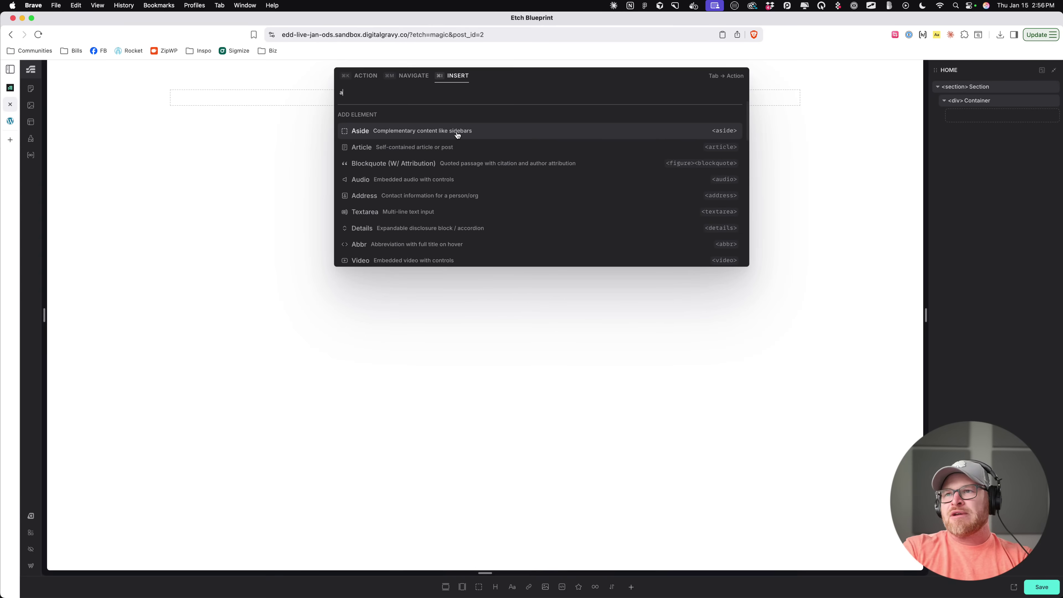
pyautogui.scroll(-3, 398, 168)
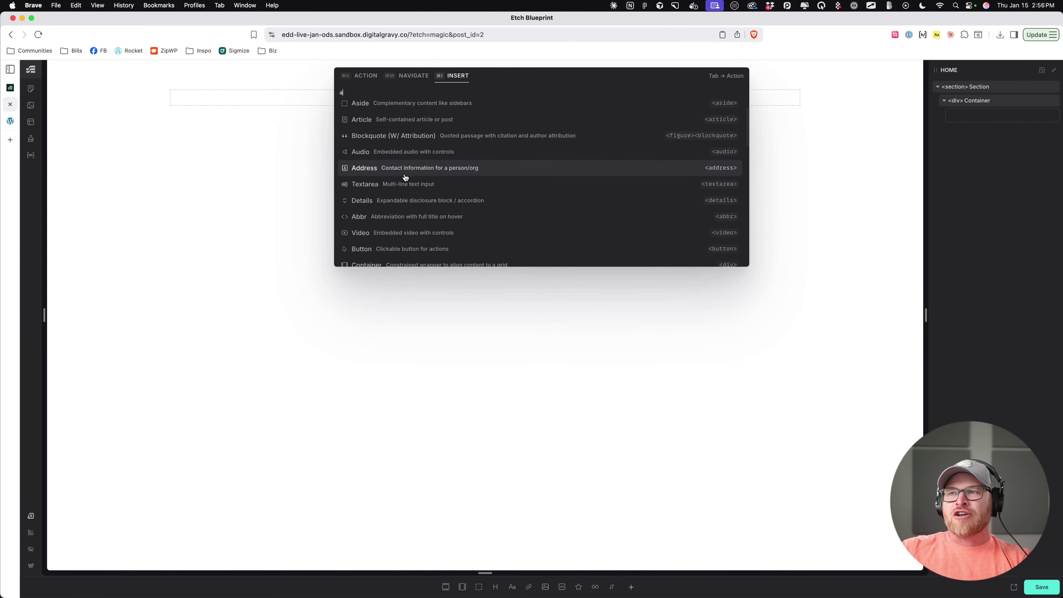
pyautogui.scroll(-4, 401, 171)
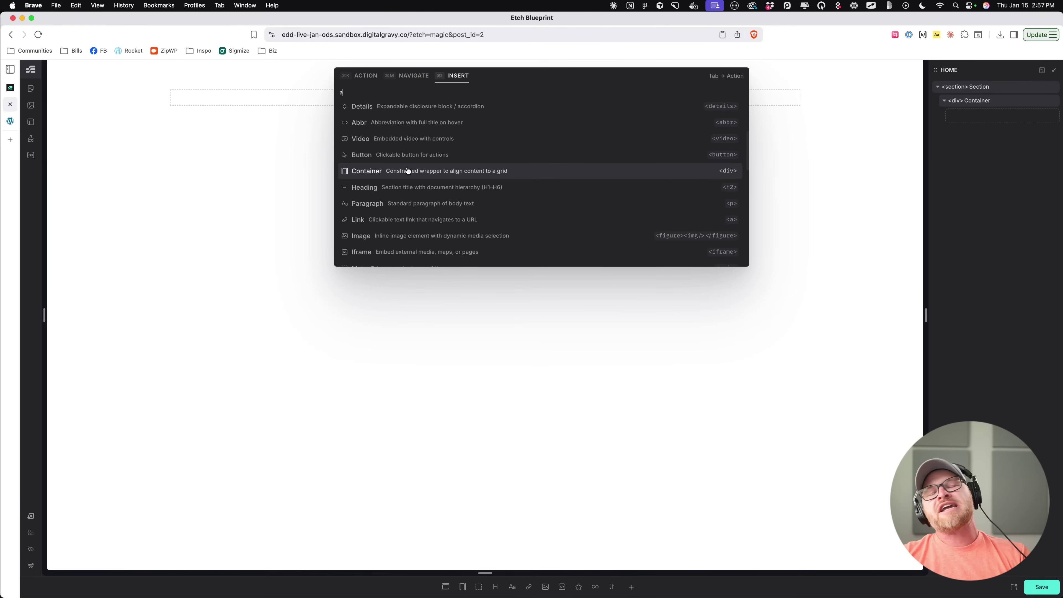
pyautogui.write('utton')
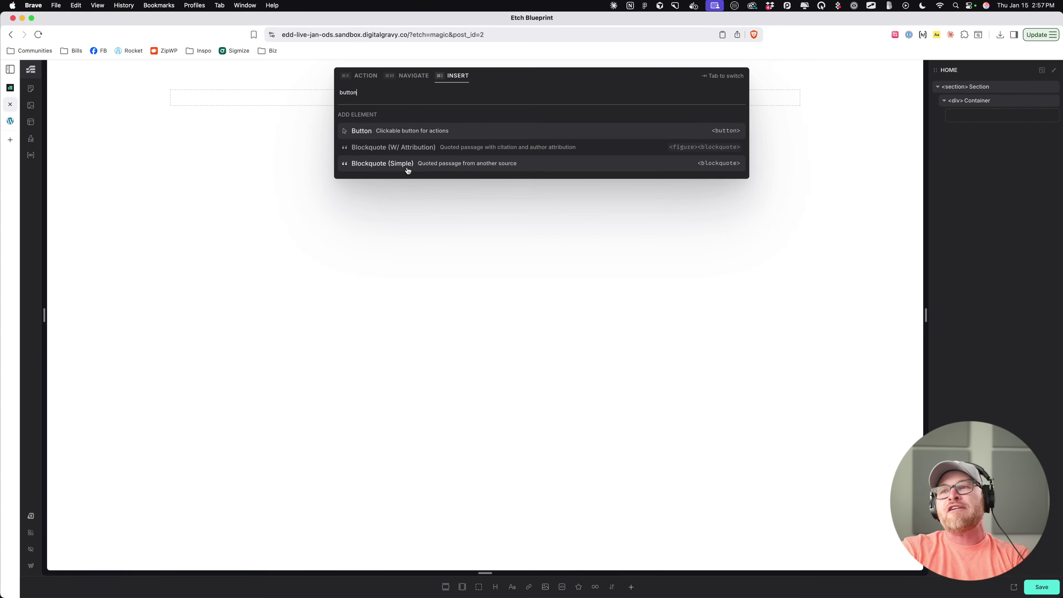
pyautogui.click(427, 130)
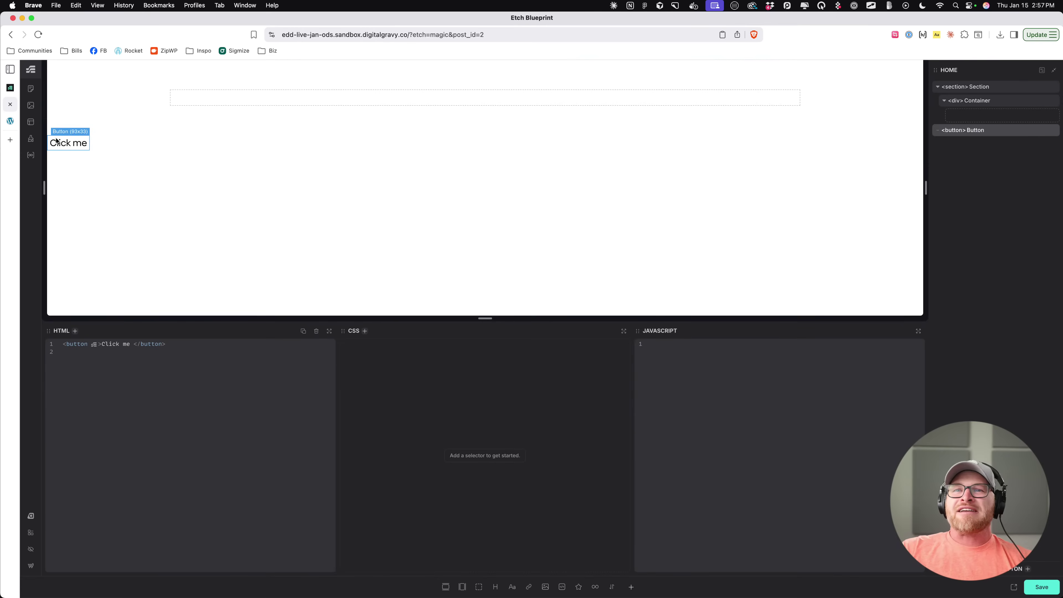
# Step: Move the Button element into the container and delete it
pyautogui.moveTo(967, 130); pyautogui.dragTo(984, 116)
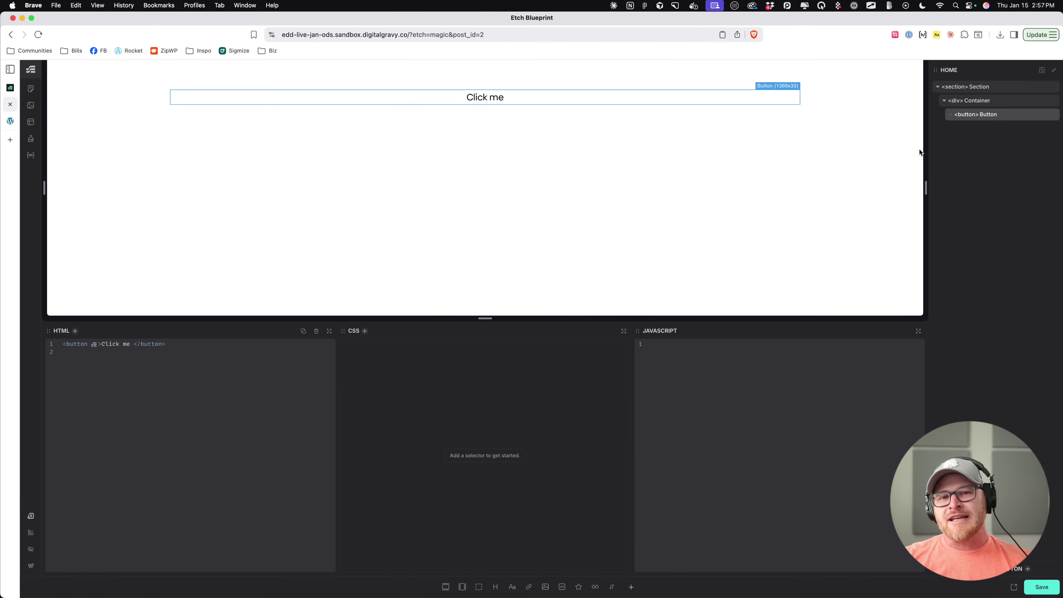
pyautogui.click(1053, 115)
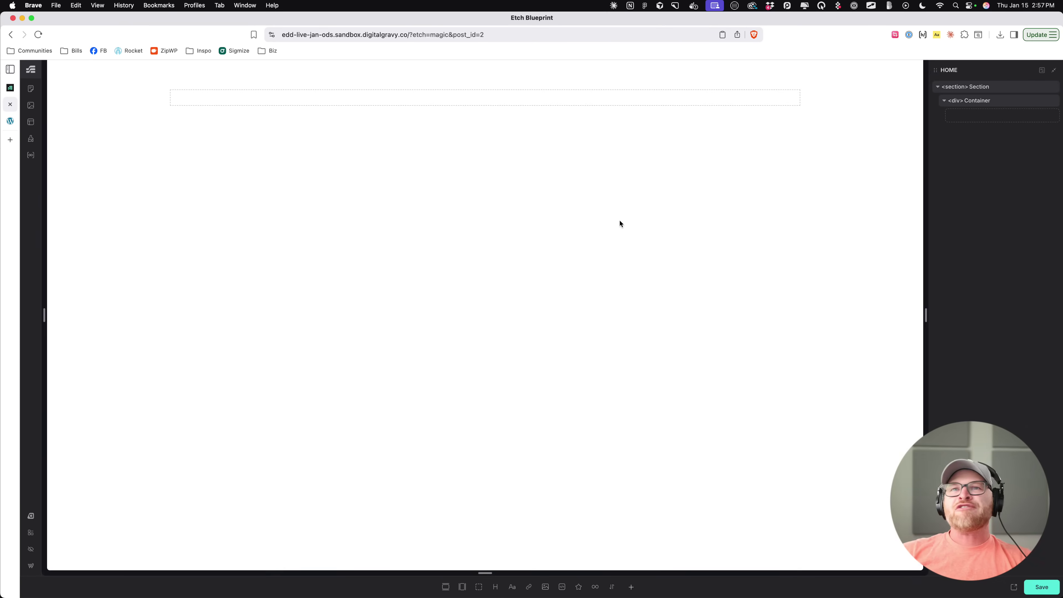
# Step: Open the Home page in the WordPress block editor in a new tab and browse the available blocks through the Etch category
pyautogui.keyDown('super'); pyautogui.click(30, 566); pyautogui.keyUp('super')
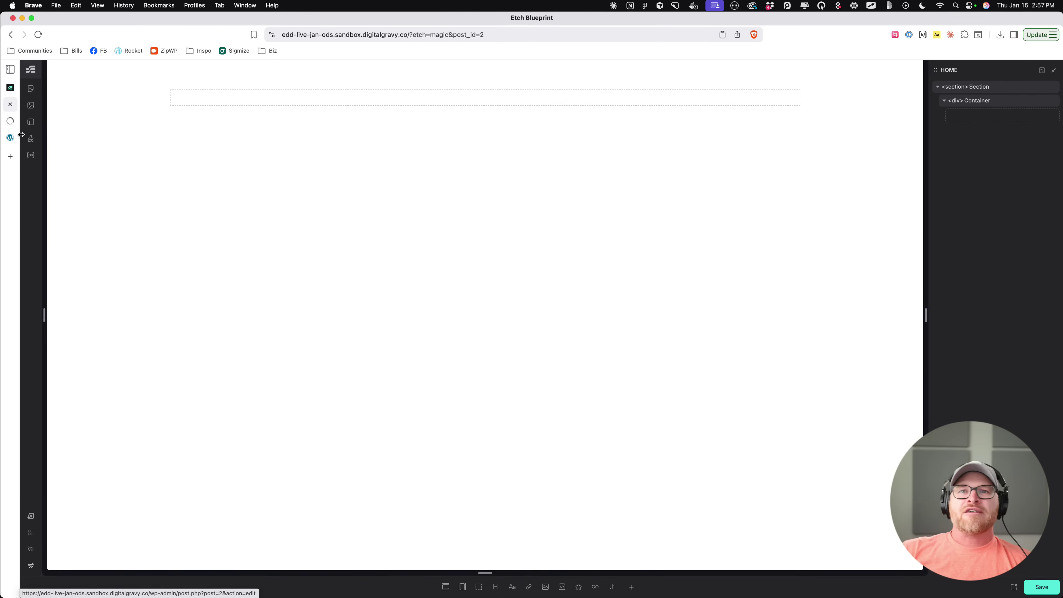
pyautogui.click(16, 125)
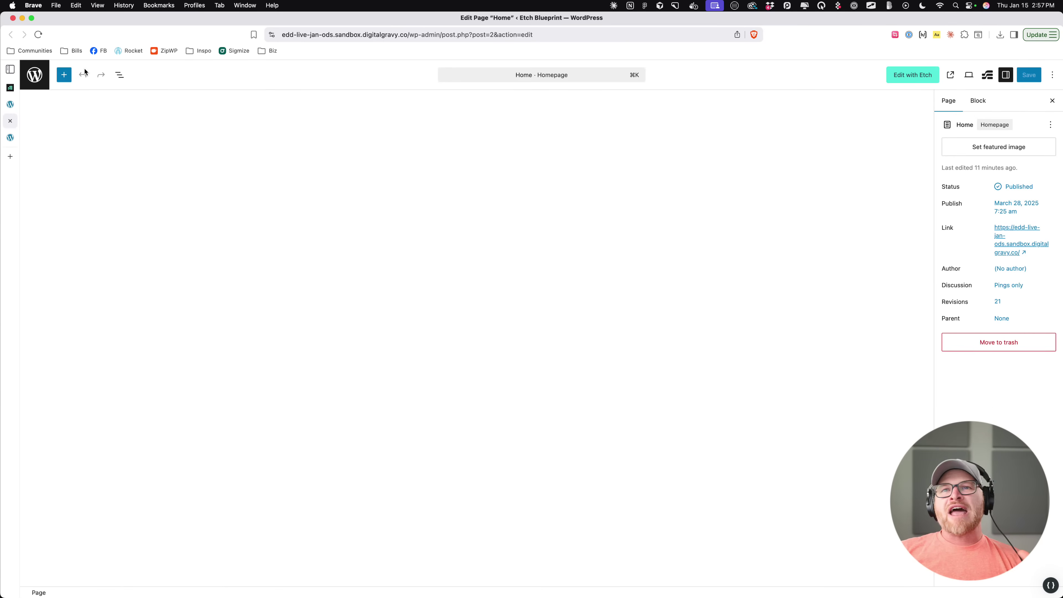
pyautogui.click(63, 78)
pyautogui.scroll(-10, 113, 218)
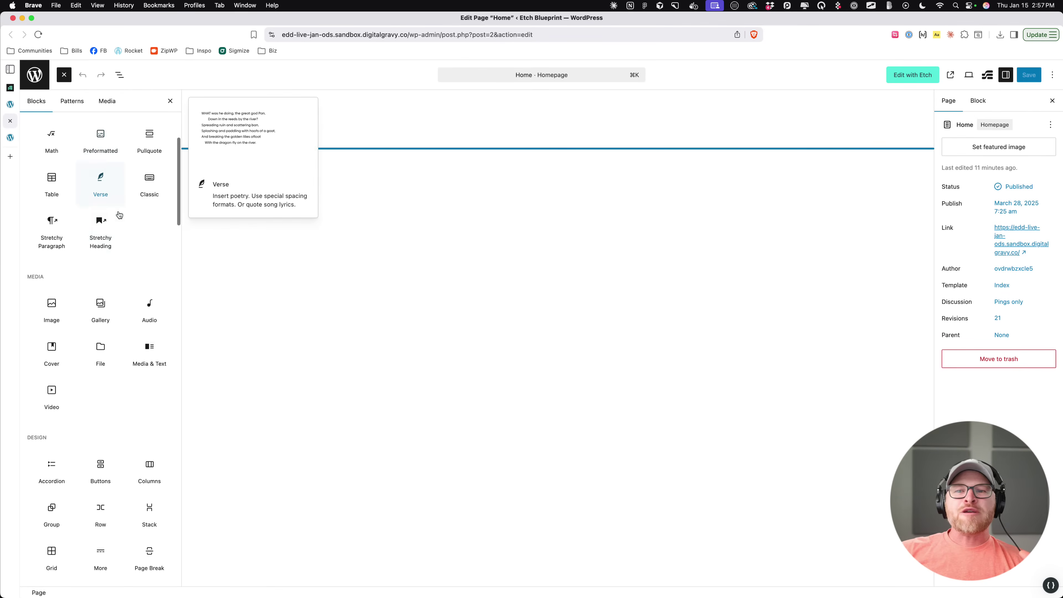
pyautogui.scroll(-15, 95, 318)
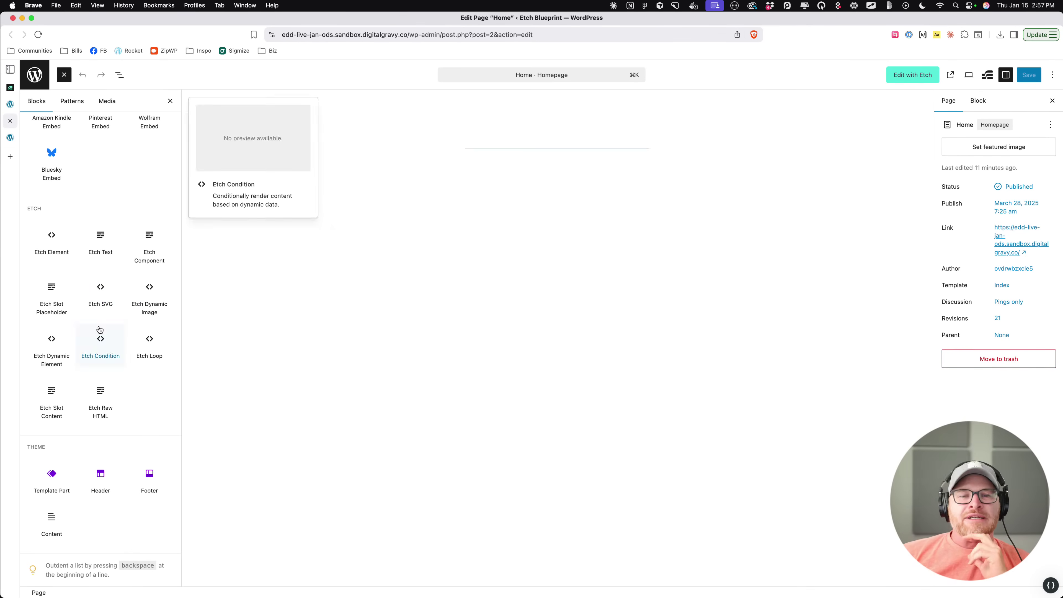
pyautogui.scroll(15, 100, 328)
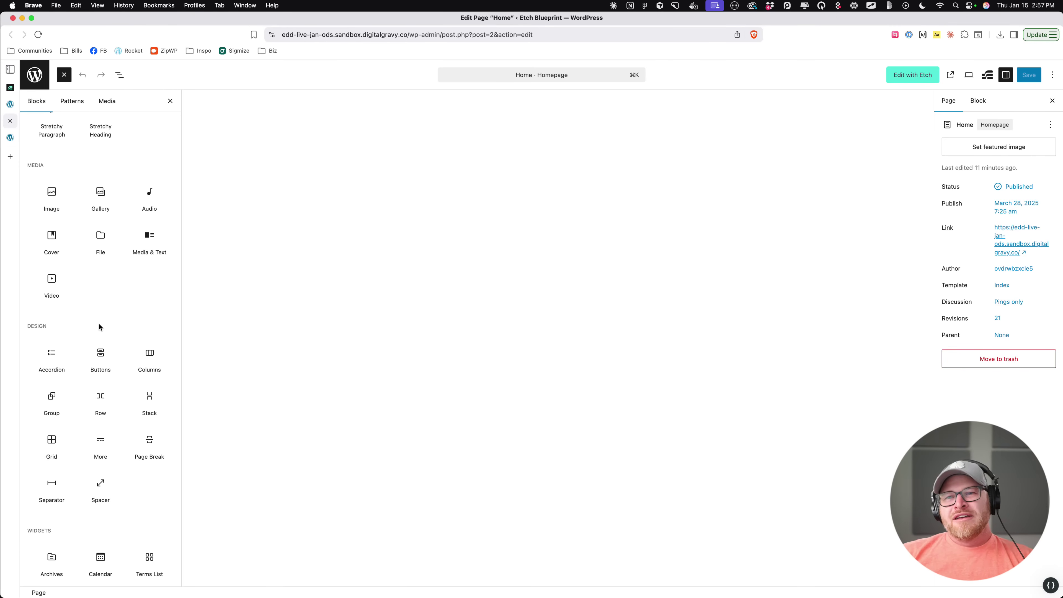
pyautogui.scroll(-10, 114, 289)
pyautogui.scroll(5, 114, 289)
pyautogui.scroll(-15, 113, 298)
pyautogui.scroll(20, 113, 298)
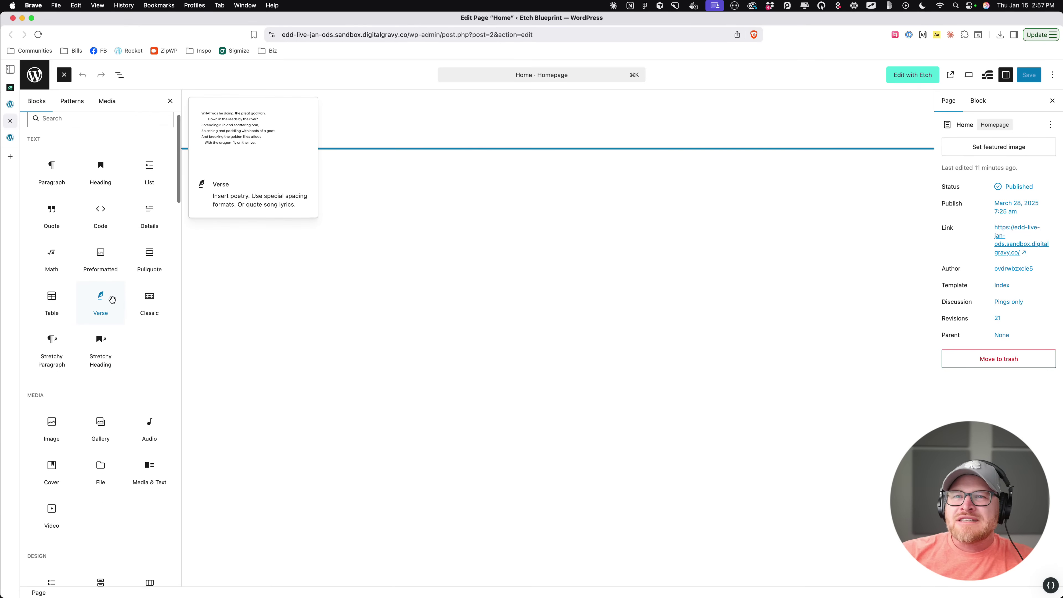
pyautogui.click(86, 130)
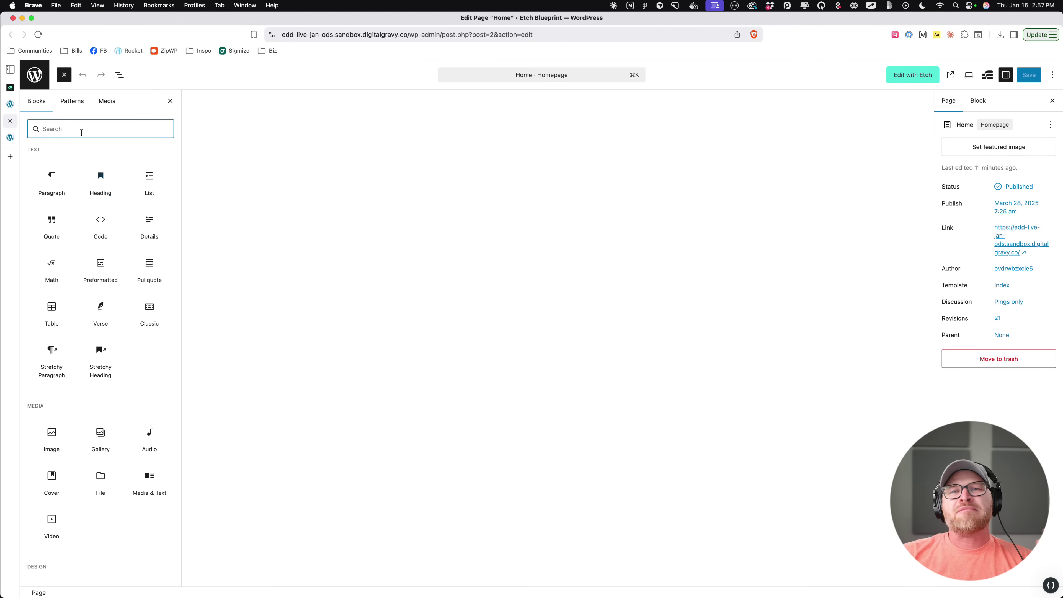
pyautogui.scroll(-8, 113, 205)
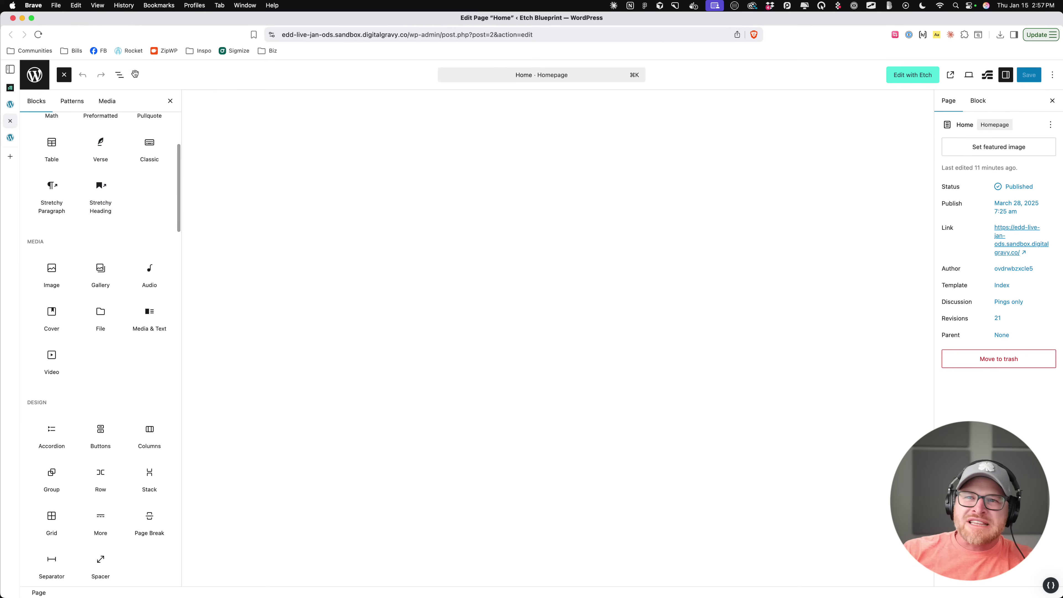
# Step: Select the Section block in the page structure and browse the block library's widget, theme and embed blocks
pyautogui.click(119, 75)
pyautogui.click(99, 121)
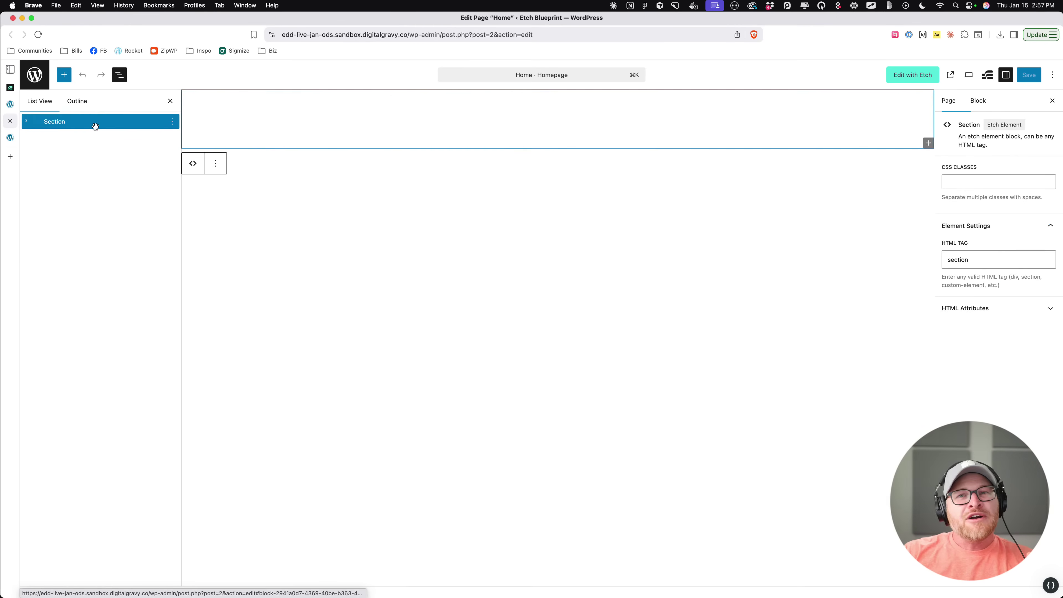
pyautogui.click(62, 75)
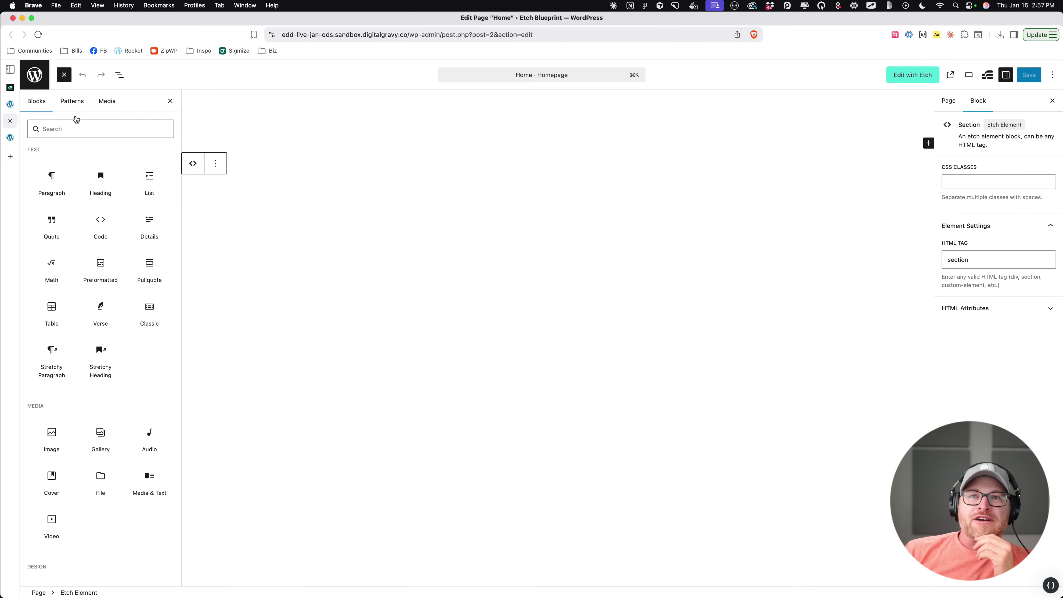
pyautogui.click(96, 129)
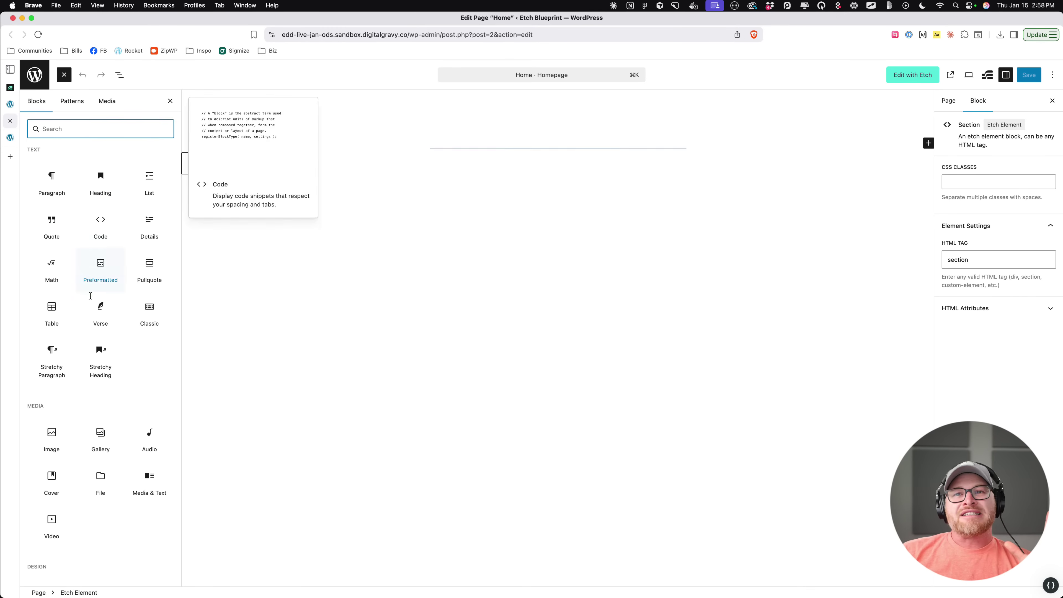
pyautogui.scroll(-15, 97, 353)
pyautogui.scroll(-15, 97, 349)
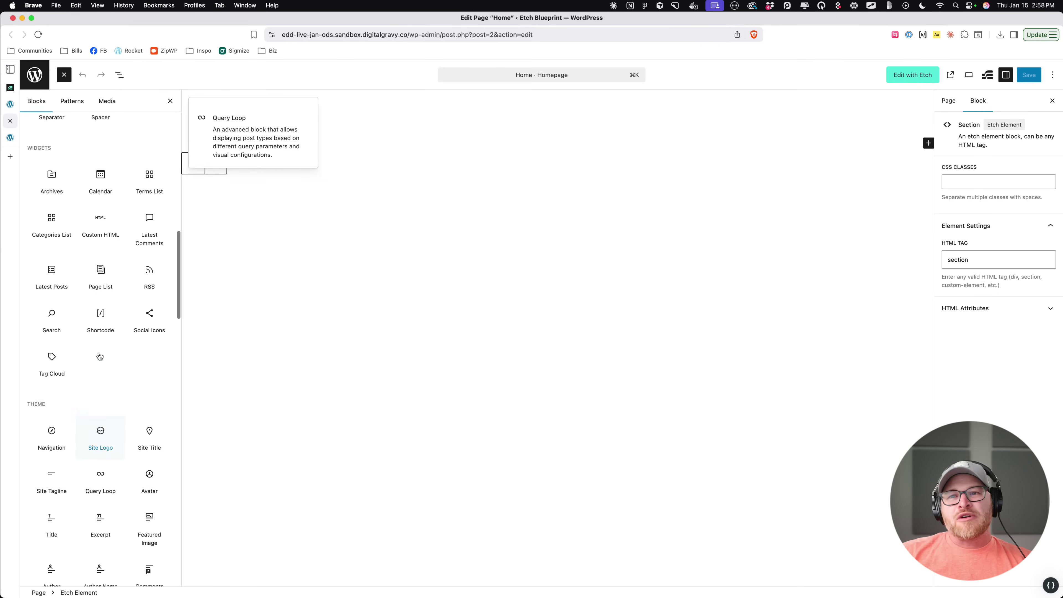
pyautogui.scroll(10, 100, 351)
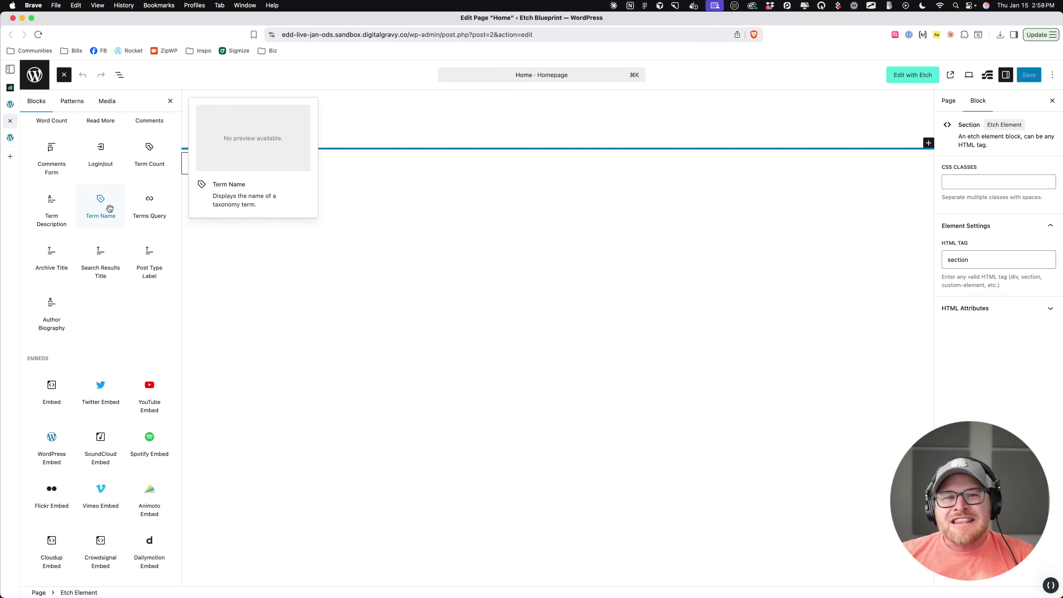
# Step: Place three Term Name blocks below the Section block
pyautogui.moveTo(101, 207); pyautogui.dragTo(422, 162)
pyautogui.moveTo(102, 225); pyautogui.dragTo(364, 208)
pyautogui.moveTo(103, 206); pyautogui.dragTo(389, 226)
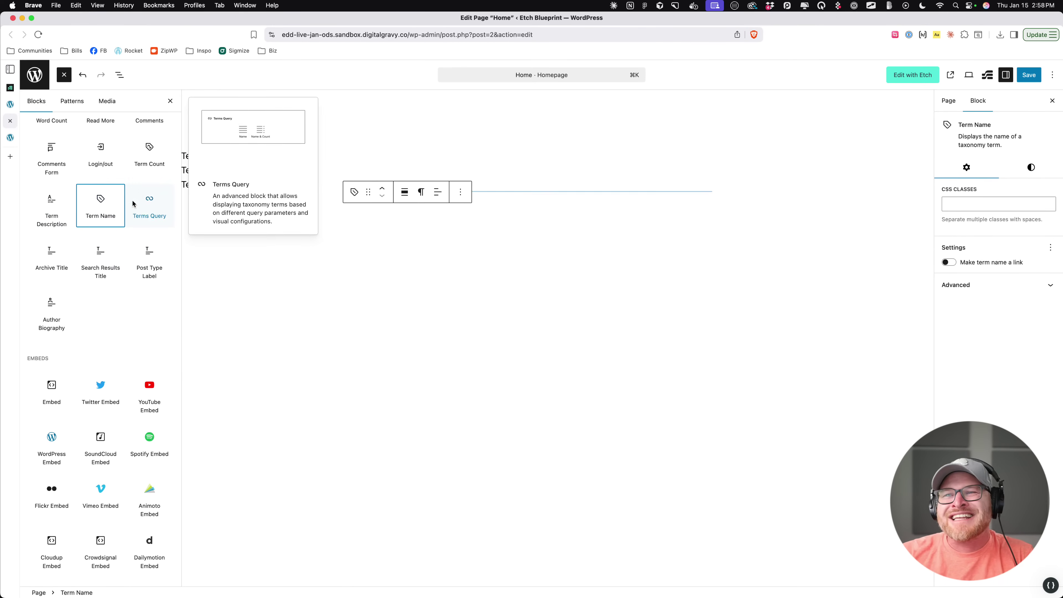
pyautogui.press('super+z')
pyautogui.press('super+z')
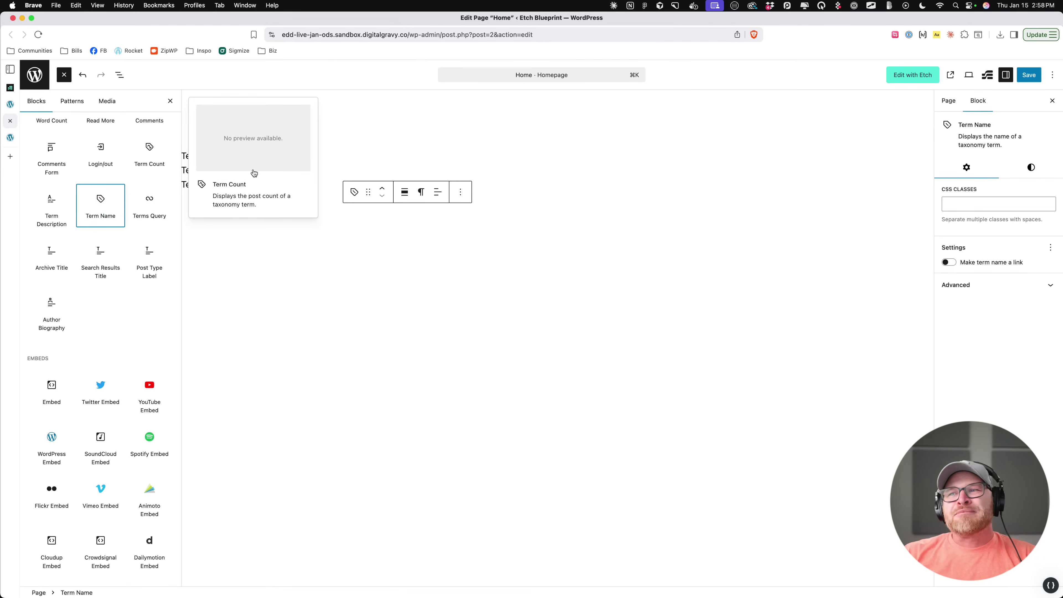
pyautogui.moveTo(84, 189)
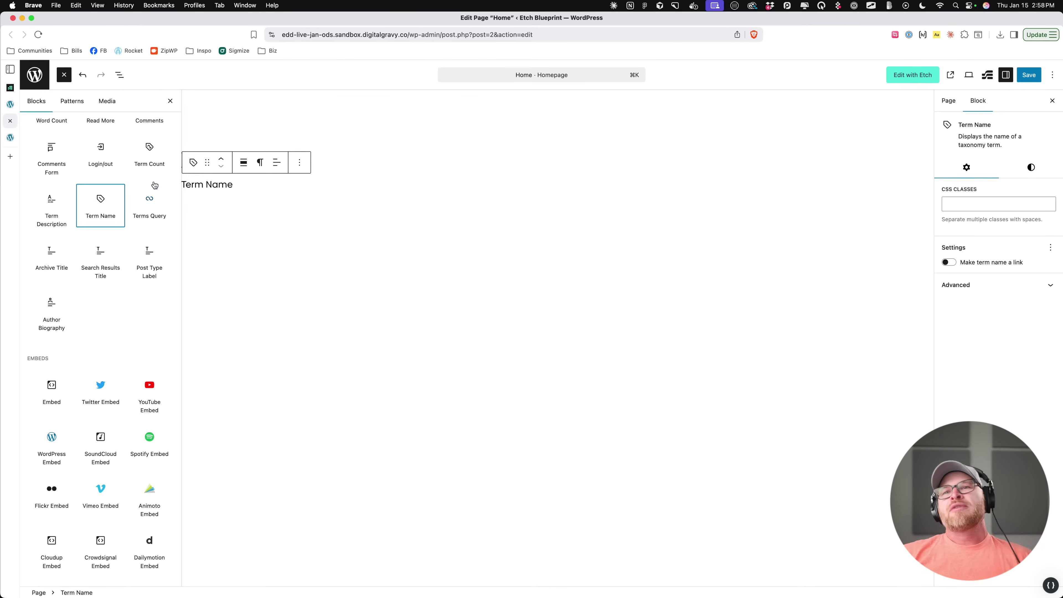
# Step: Delete all three Term Name blocks from the page structure and save the page
pyautogui.click(170, 101)
pyautogui.click(120, 74)
pyautogui.click(86, 124)
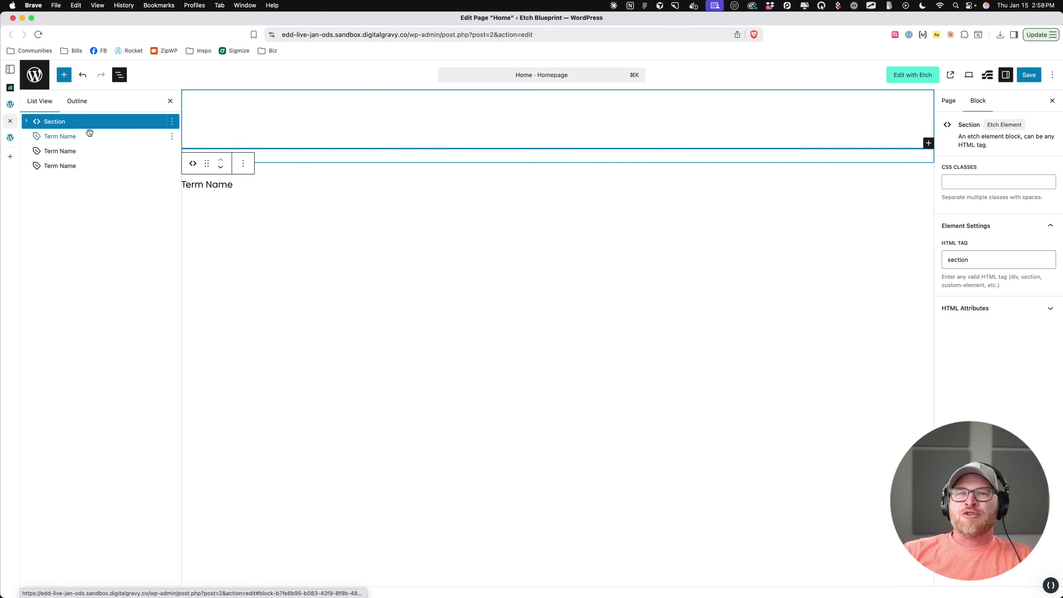
pyautogui.click(80, 137)
pyautogui.rightClick(79, 137)
pyautogui.press('Escape')
pyautogui.moveTo(80, 149); pyautogui.dragTo(79, 165)
pyautogui.keyDown('shift'); pyautogui.click(79, 166); pyautogui.keyUp('shift')
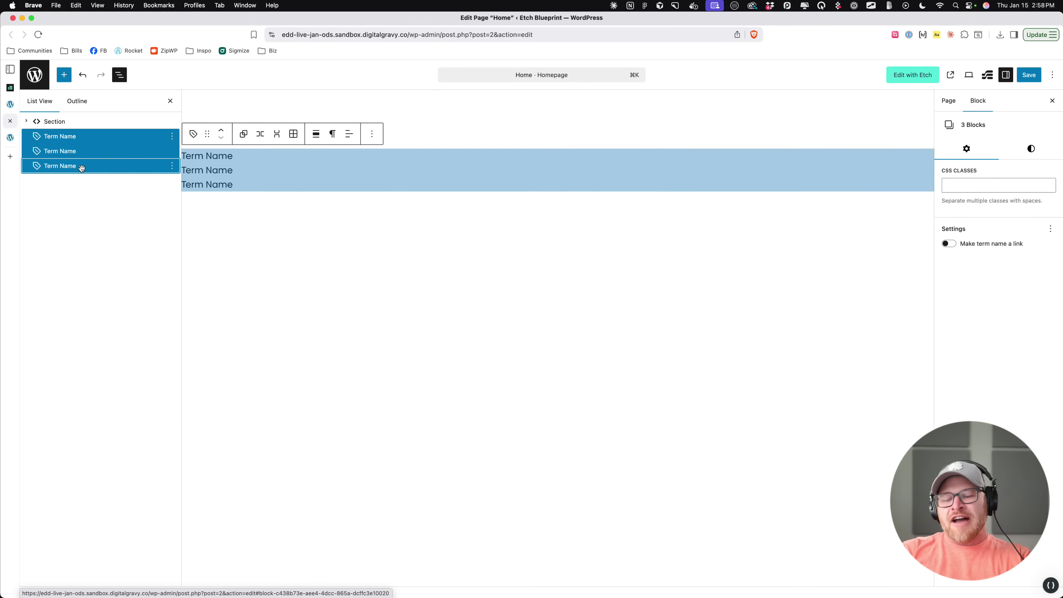
pyautogui.press('BackSpace')
pyautogui.press('super+s')
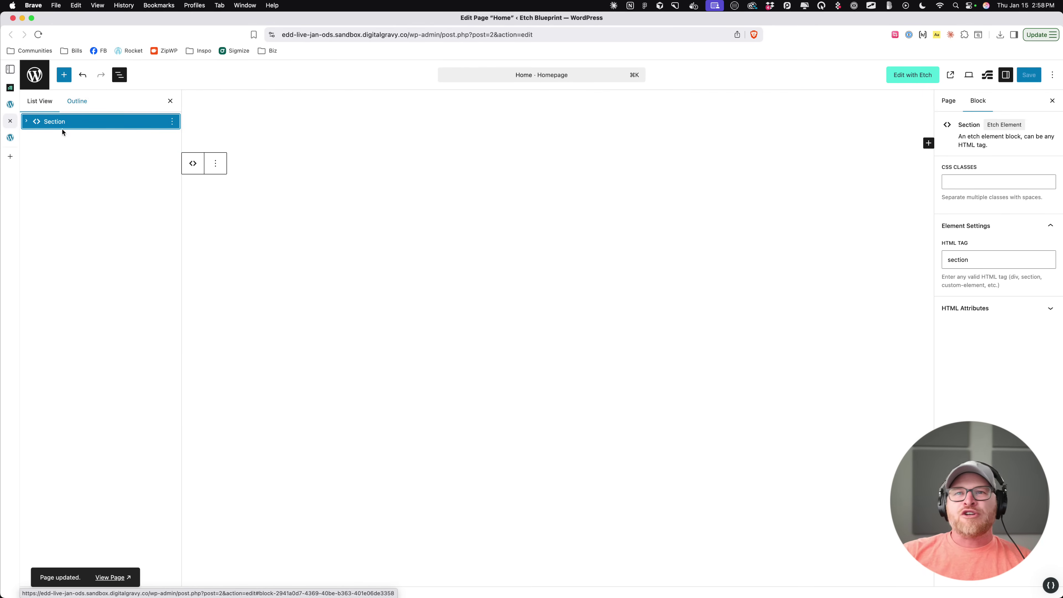
# Step: Close the block editor tab to return to Etch, and undo the "test" class on the container
pyautogui.click(10, 121)
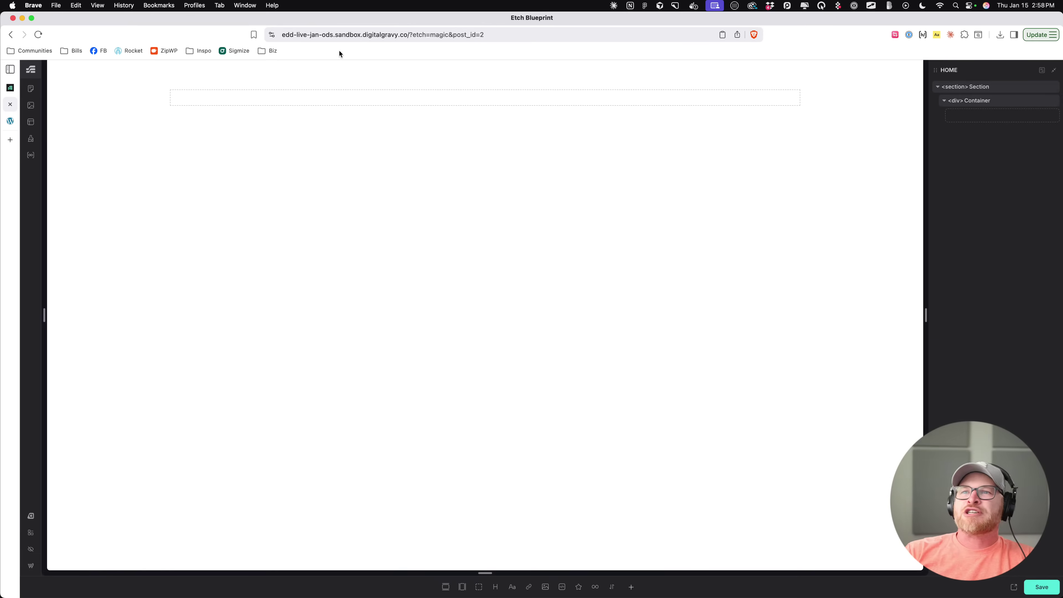
pyautogui.click(351, 98)
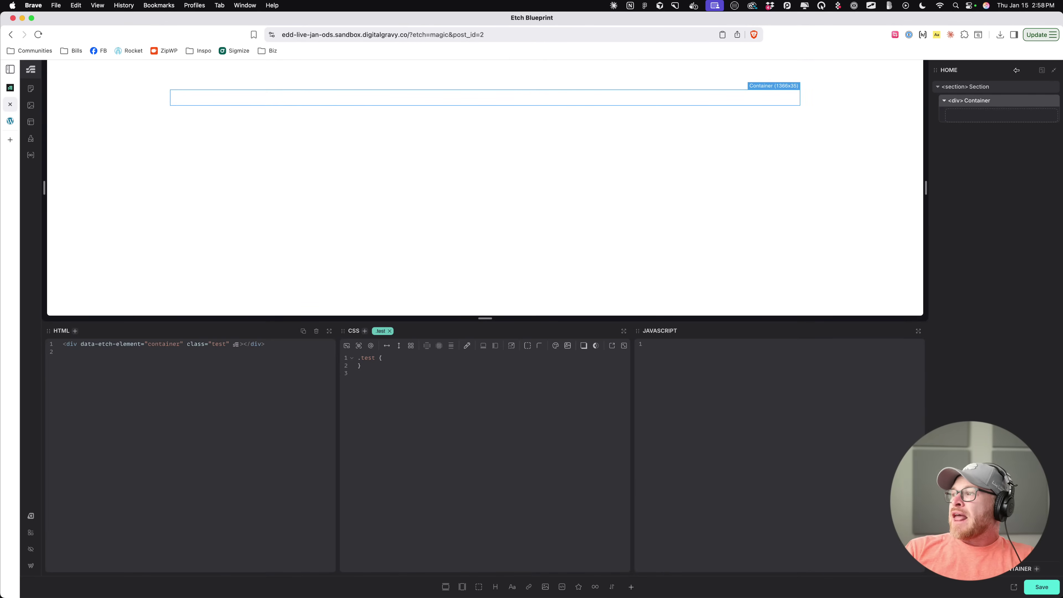
pyautogui.press('super+z')
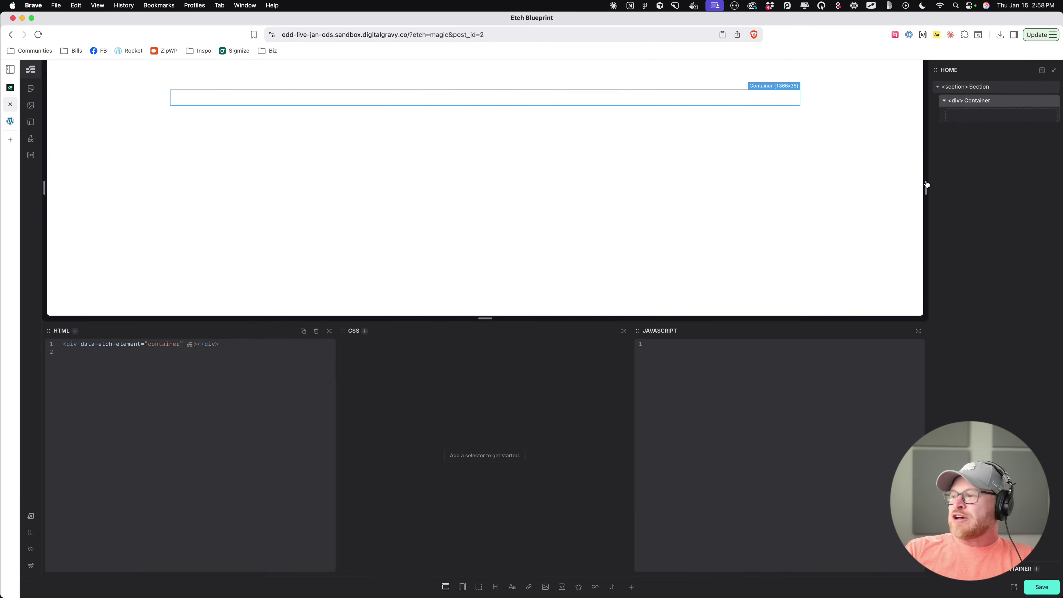
# Step: Add a paragraph, link, second paragraph, heading, image, iframe, SVG, condition and loop to the container
pyautogui.click(512, 587)
pyautogui.click(529, 587)
pyautogui.click(512, 587)
pyautogui.click(496, 586)
pyautogui.click(550, 588)
pyautogui.click(562, 586)
pyautogui.click(578, 586)
pyautogui.click(610, 587)
pyautogui.click(592, 587)
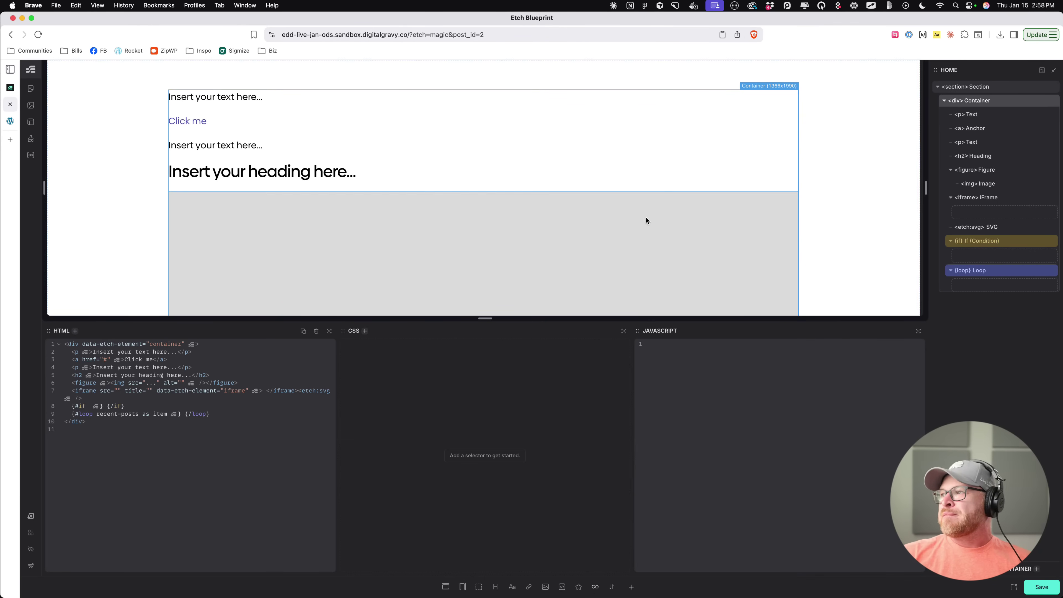
# Step: Delete the container with its contents, and review the elements offered by the Insert mode for the section
pyautogui.click(1048, 101)
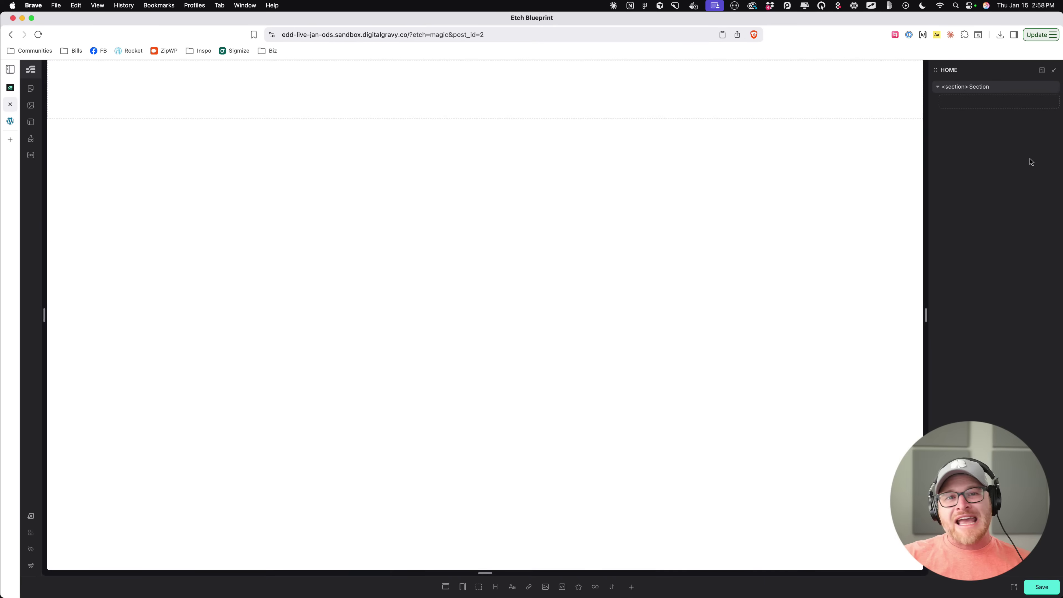
pyautogui.click(1000, 90)
pyautogui.press('super+i')
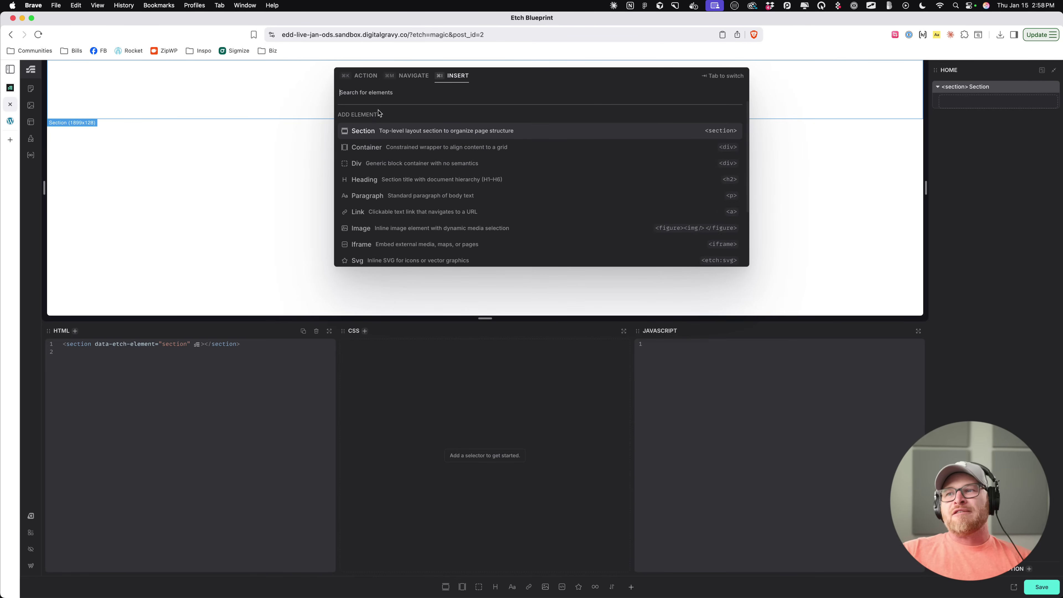
pyautogui.scroll(-3, 426, 177)
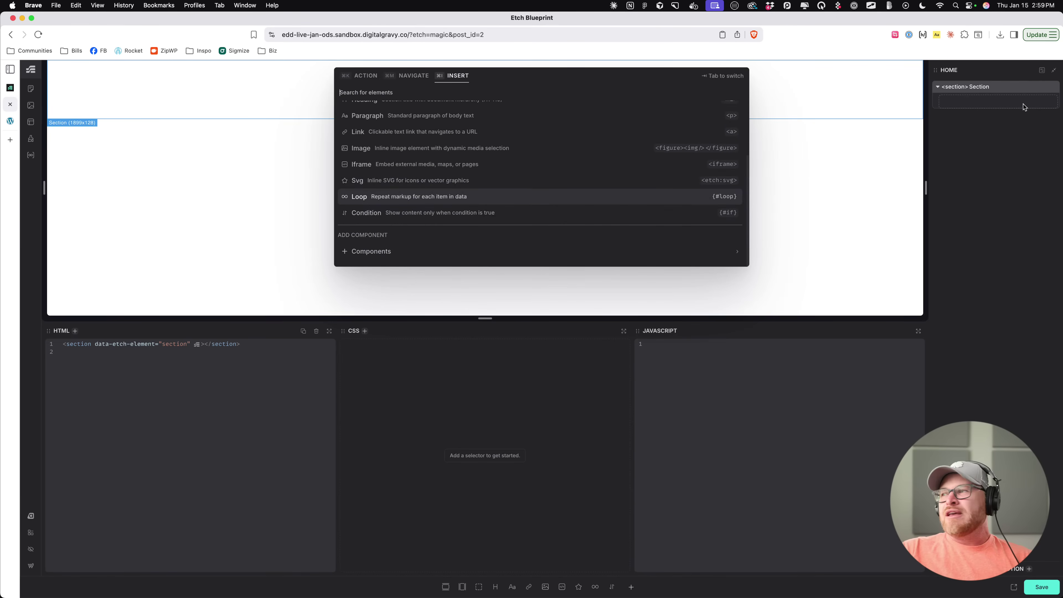
pyautogui.press('Escape')
# Step: Delete the section and save the page
pyautogui.press('Delete')
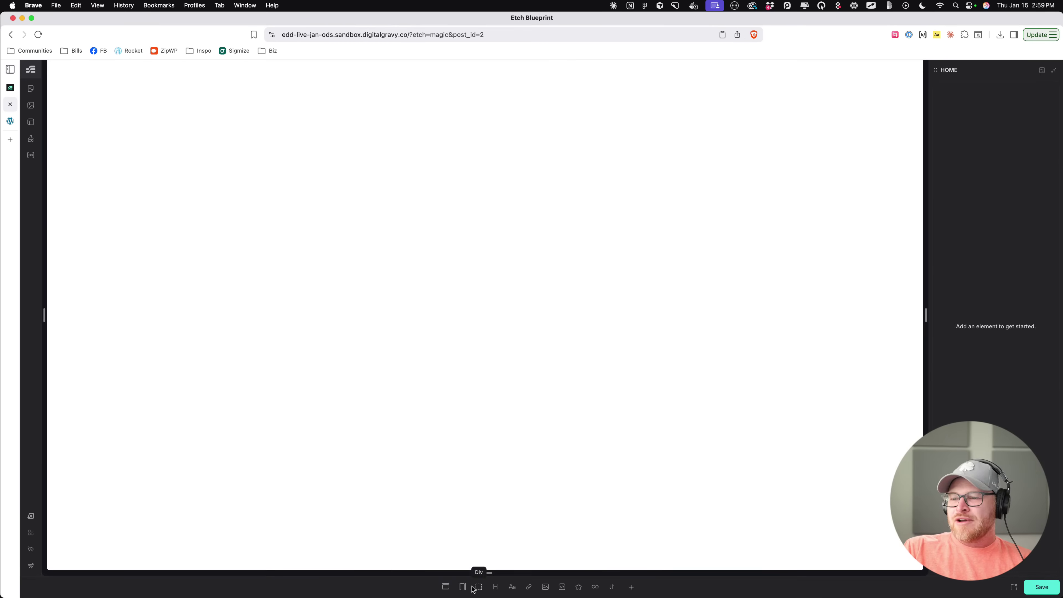
pyautogui.press('super+s')
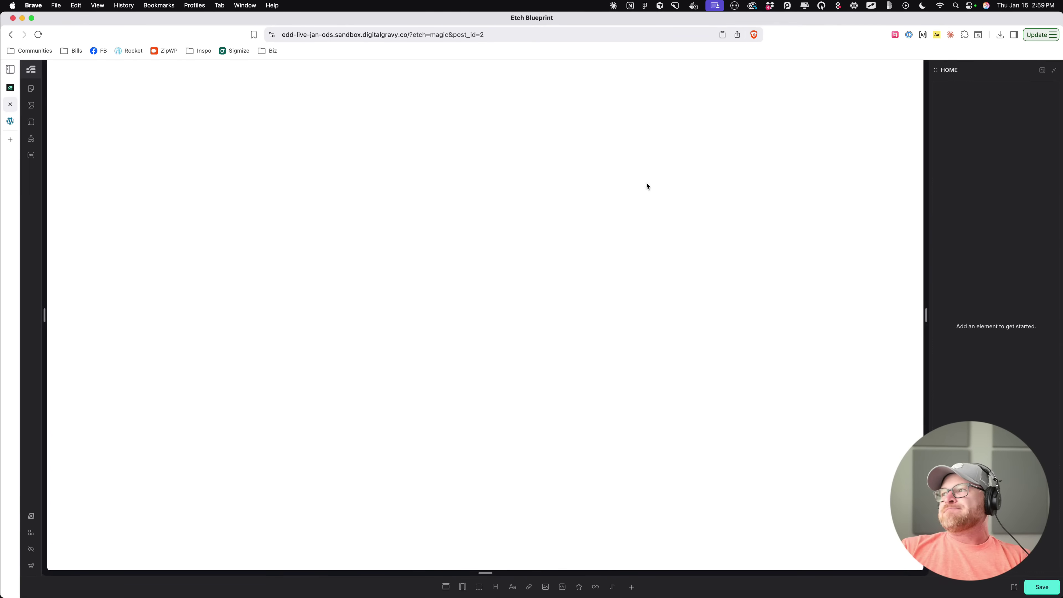
# Step: View the command menu's Insert and Action modes on the empty page, and close the menu
pyautogui.press('super+i')
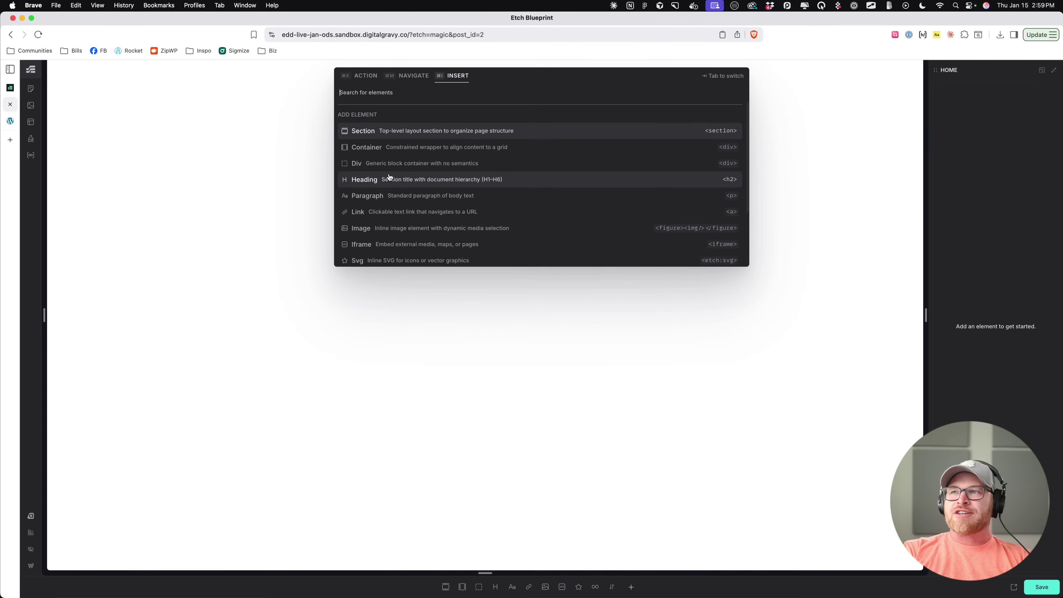
pyautogui.click(363, 319)
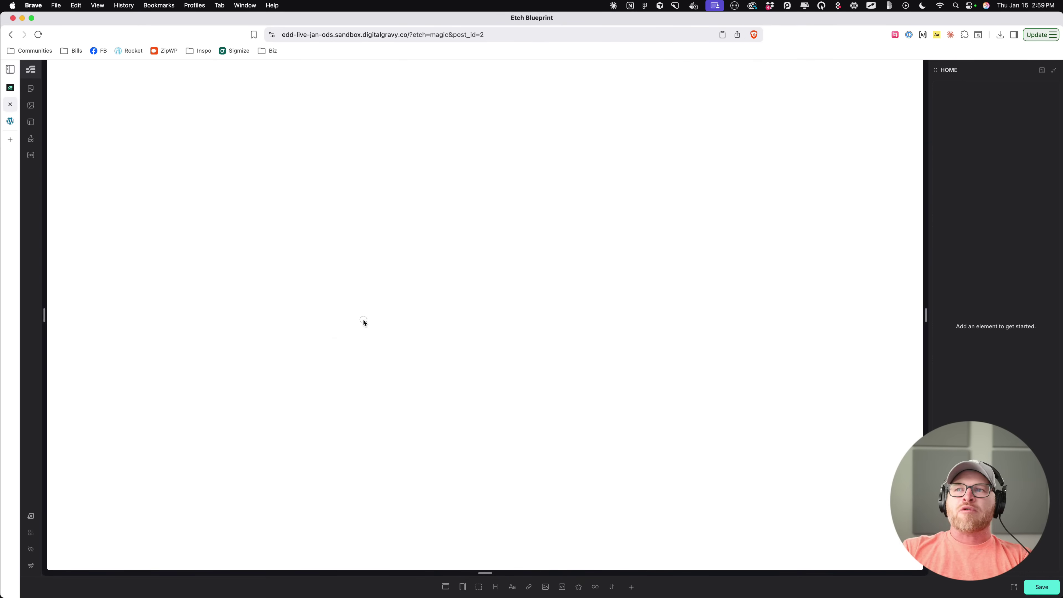
pyautogui.press('super+k')
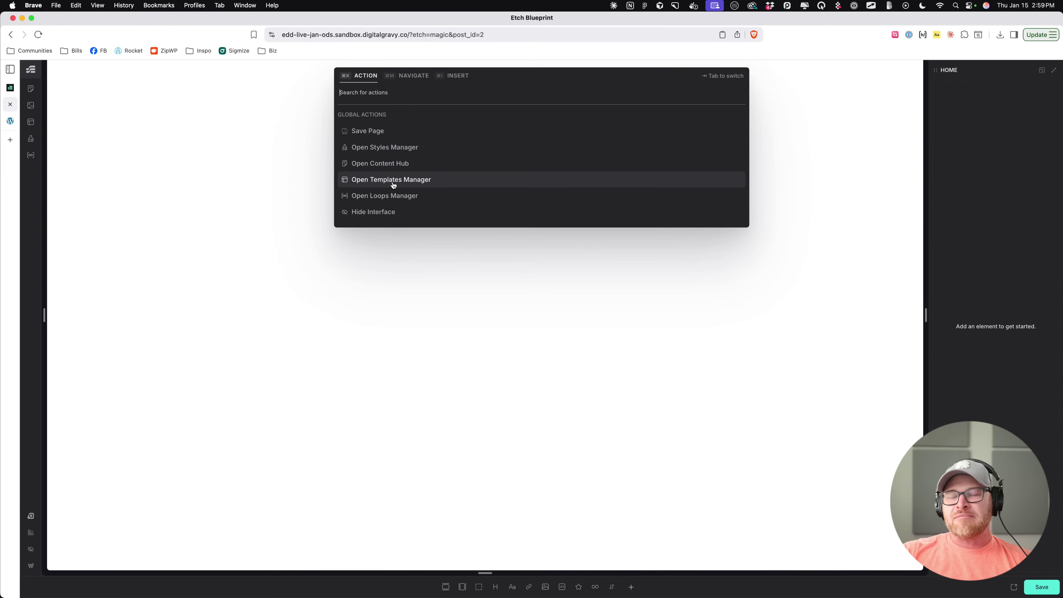
pyautogui.click(306, 421)
# Step: Open the Templates Manager by searching the command menu's actions for "tem", and return to the page
pyautogui.press('super+k')
pyautogui.write('rtem')
pyautogui.press('BackSpace')
pyautogui.press('BackSpace')
pyautogui.press('BackSpace')
pyautogui.press('BackSpace')
pyautogui.write('tem')
pyautogui.press('Return')
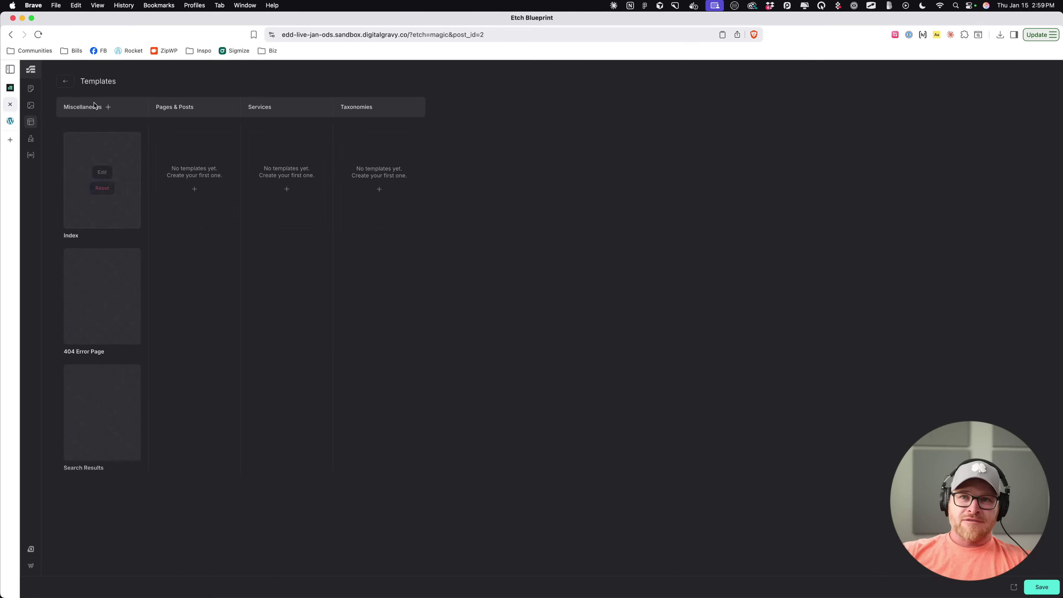
pyautogui.click(64, 81)
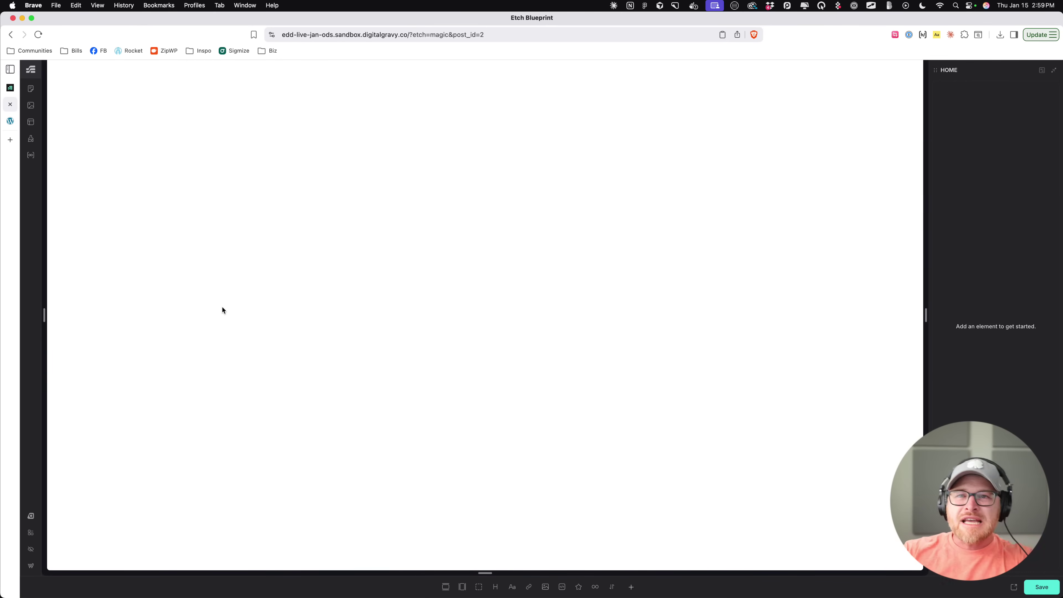
# Step: Open the Templates Manager and the Styles Manager in turn by searching the command menu's actions for "tem" and "sty"
pyautogui.press('super+k')
pyautogui.write('tem')
pyautogui.press('Return')
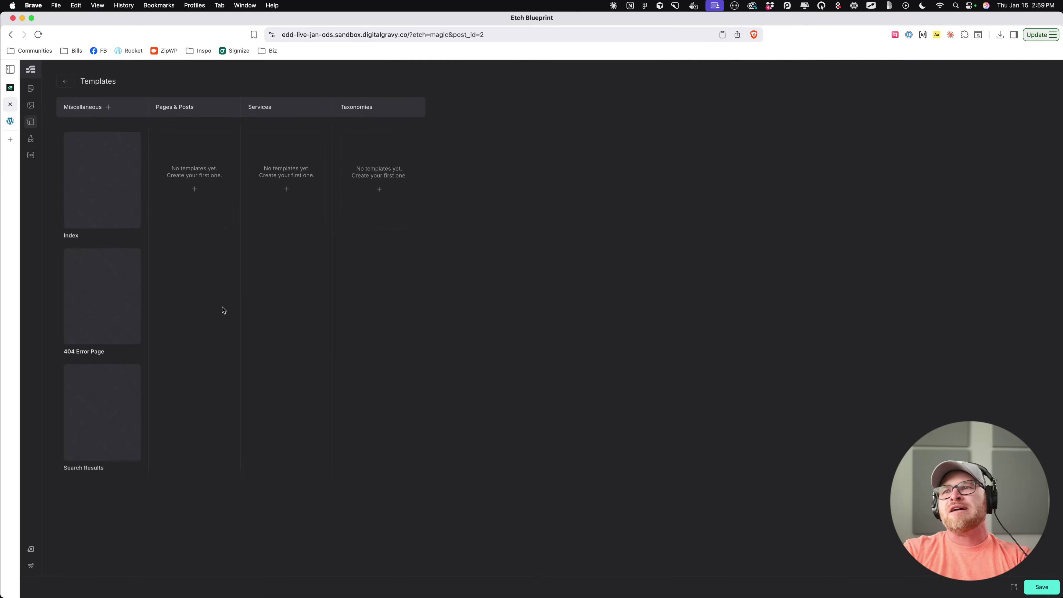
pyautogui.click(66, 81)
pyautogui.press('super+k')
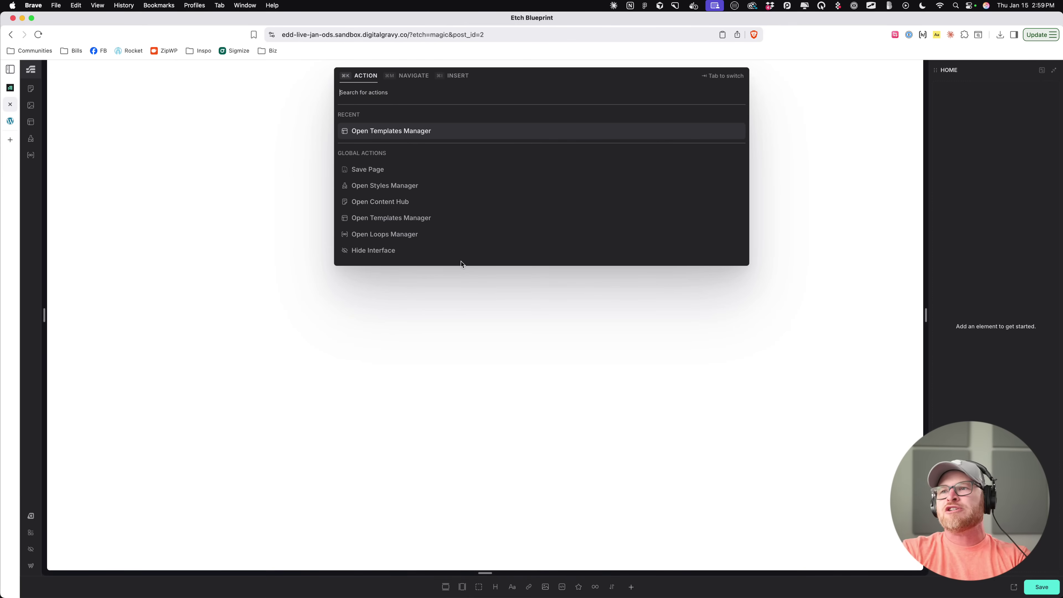
pyautogui.write('sty')
pyautogui.press('Return')
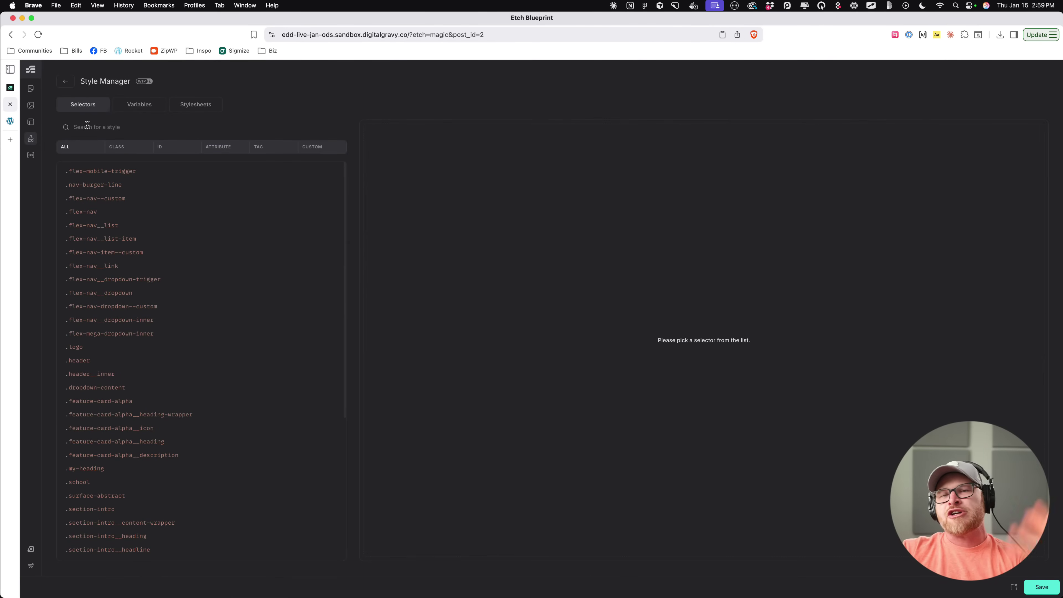
pyautogui.press('super+i')
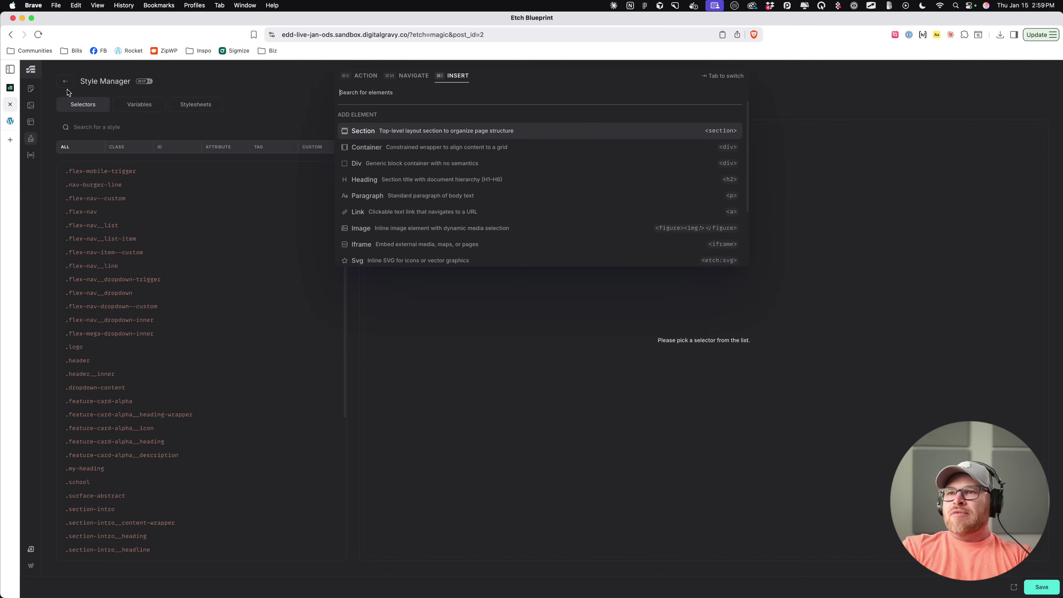
pyautogui.press('Escape')
pyautogui.press('super+t')
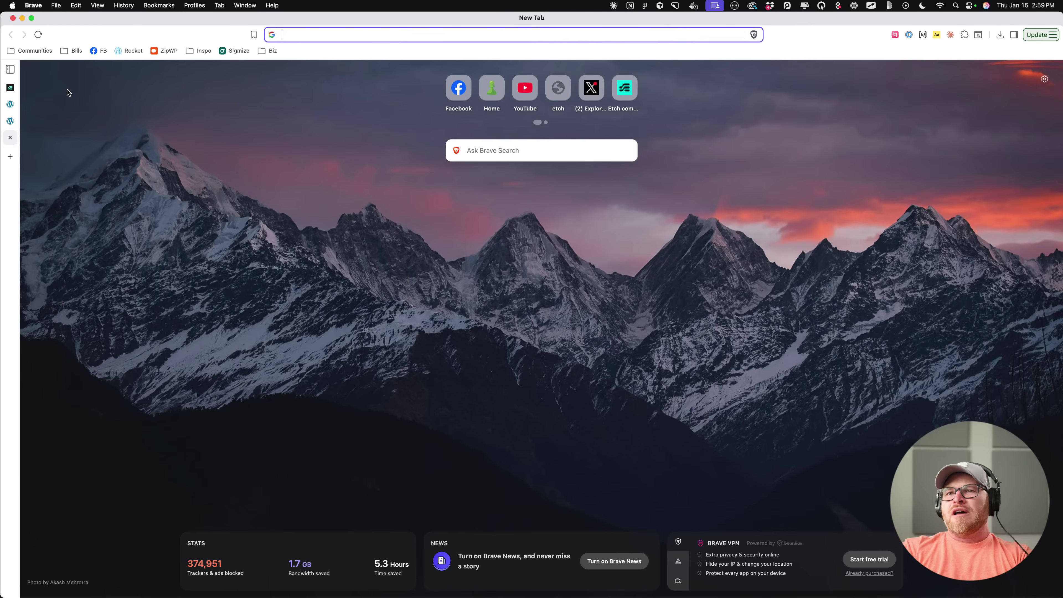
pyautogui.click(10, 137)
# Step: Switch from the Style Manager to the Templates Manager and back by searching the command menu's actions for "te" and "style"
pyautogui.press('super+k')
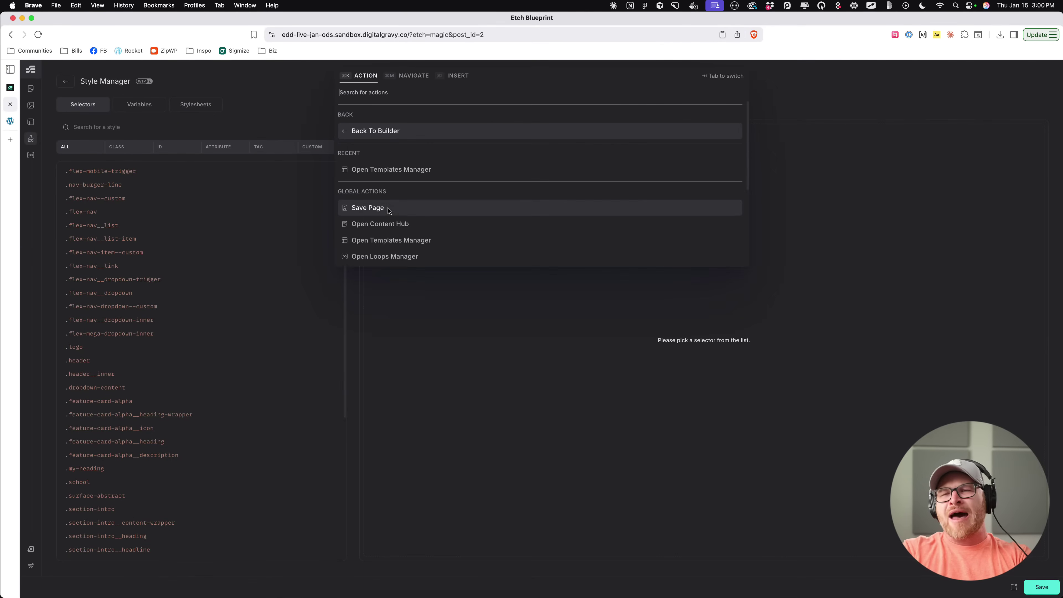
pyautogui.write('te')
pyautogui.press('Return')
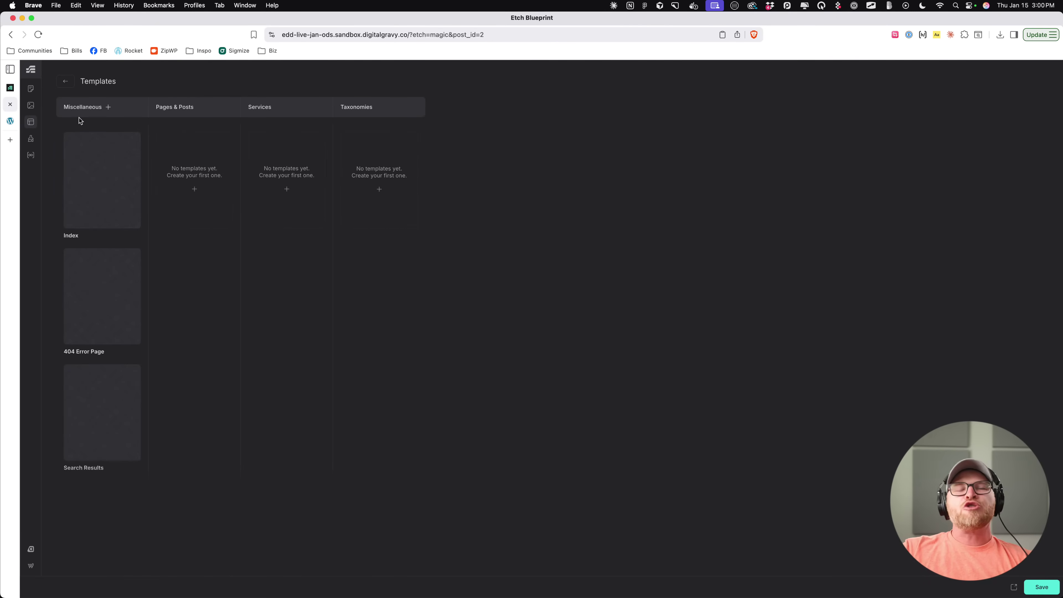
pyautogui.press('cmd+k')
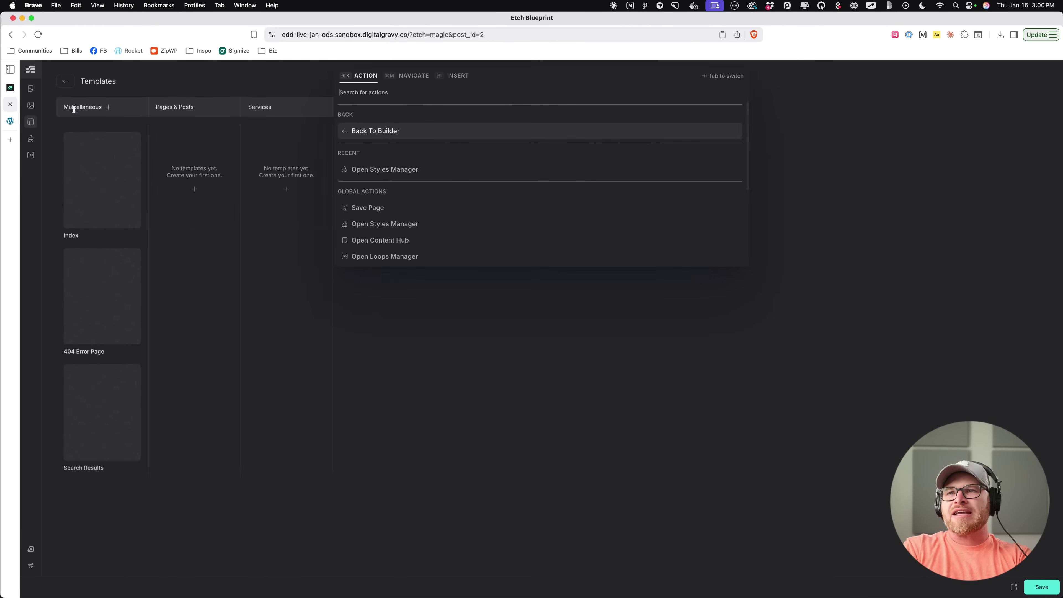
pyautogui.write('style')
pyautogui.press('Return')
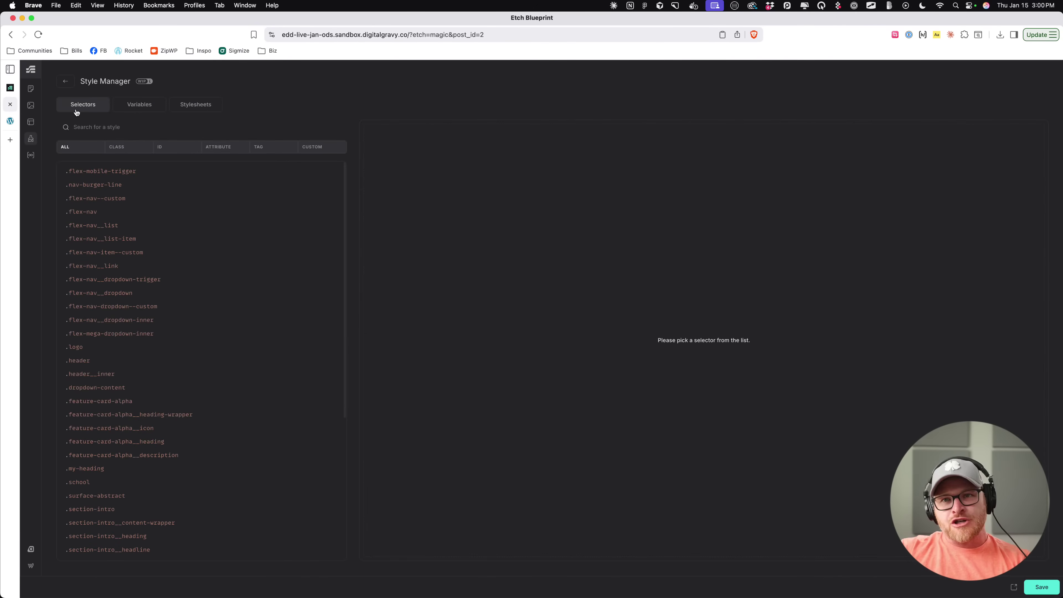
# Step: Return to the builder and delete the stray textarea element from the Home page
pyautogui.click(65, 82)
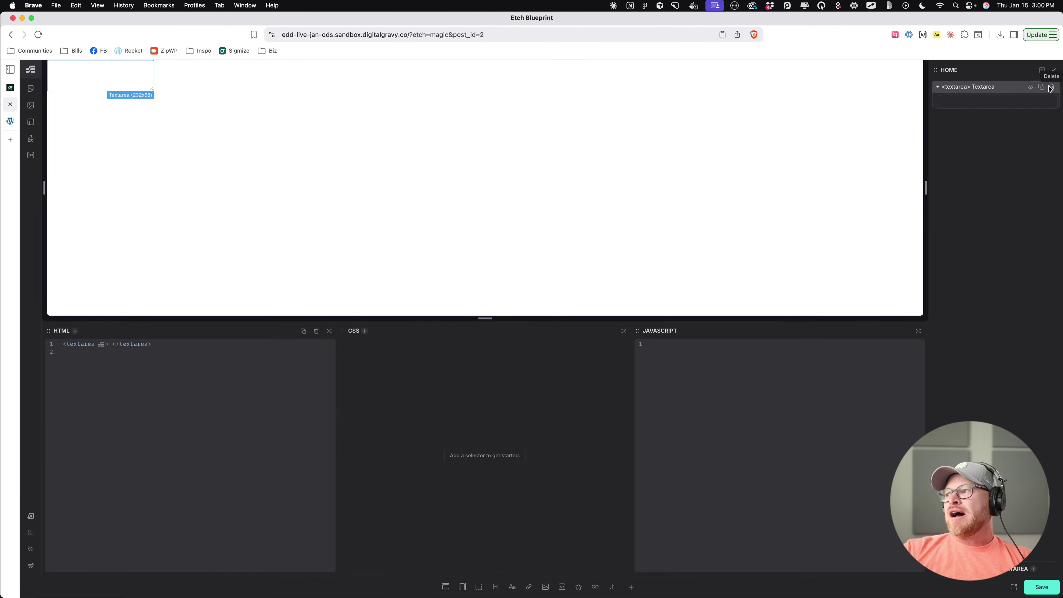
pyautogui.click(1051, 88)
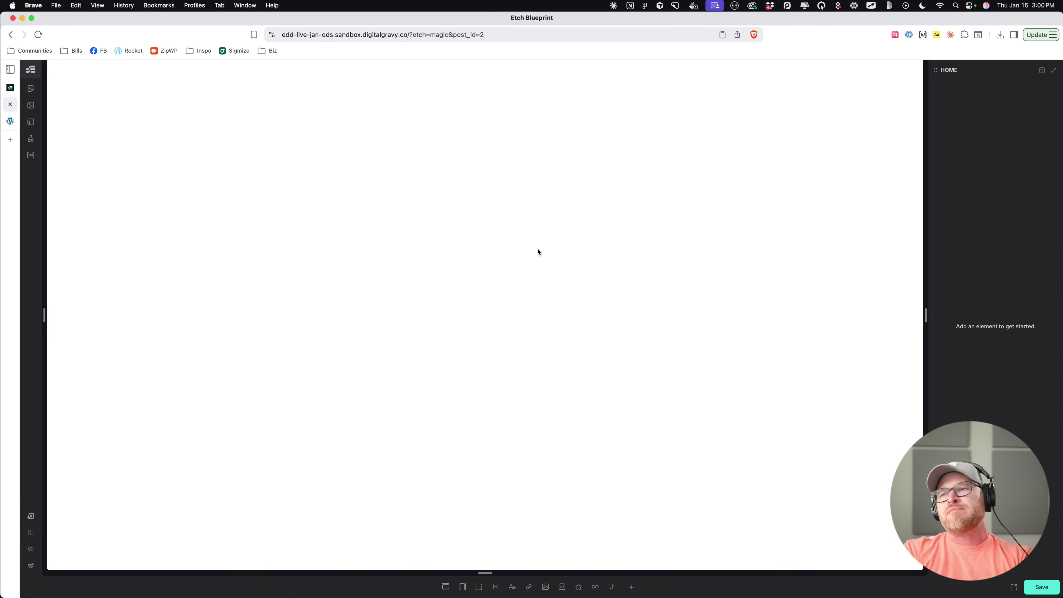
# Step: View the Services entries in the command menu's Navigate mode, and go back to the post types
pyautogui.press('super+k')
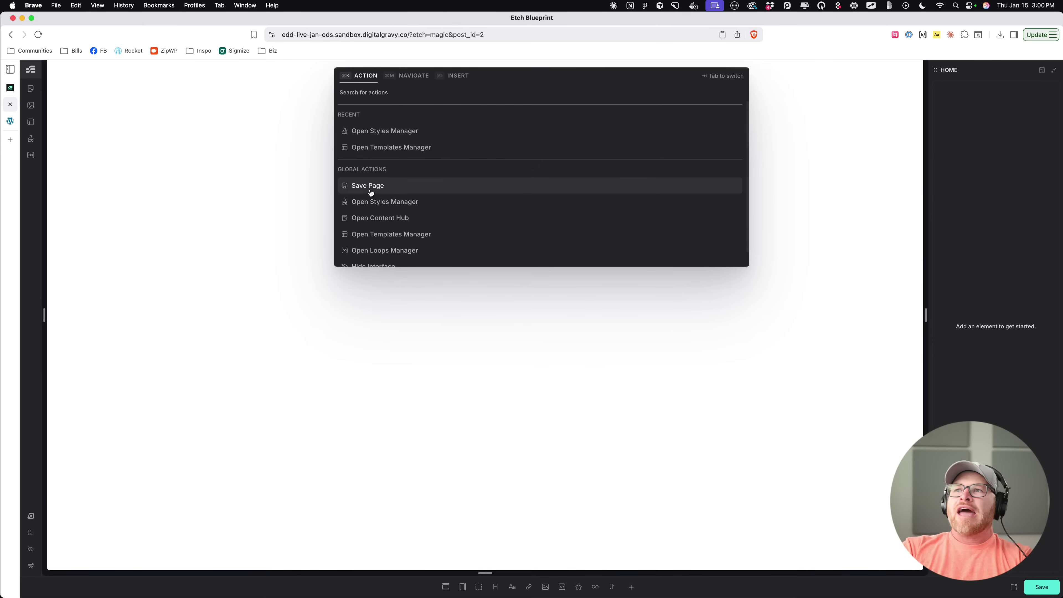
pyautogui.press('Tab')
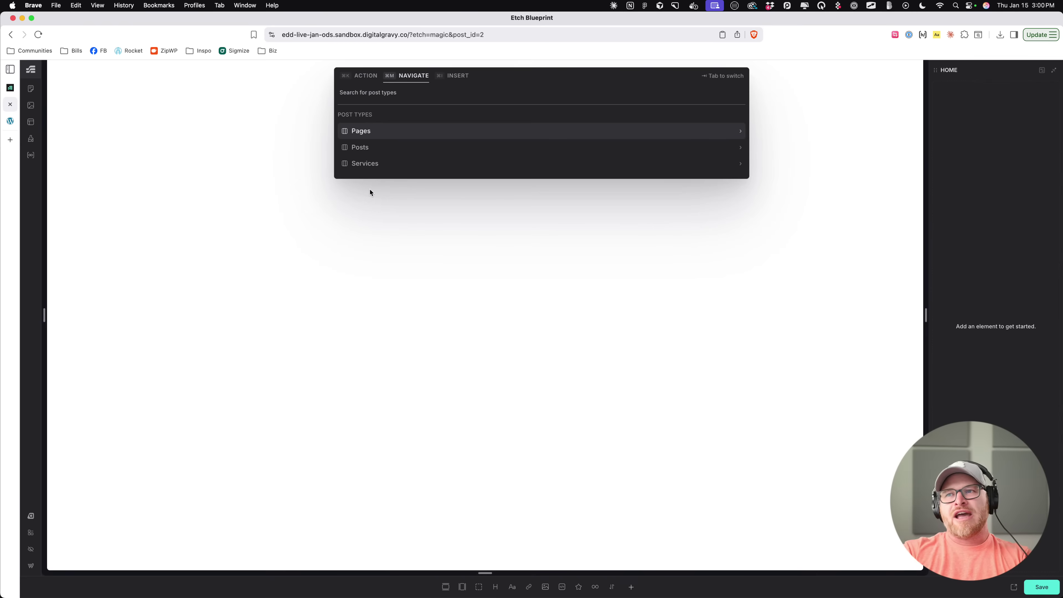
pyautogui.click(378, 167)
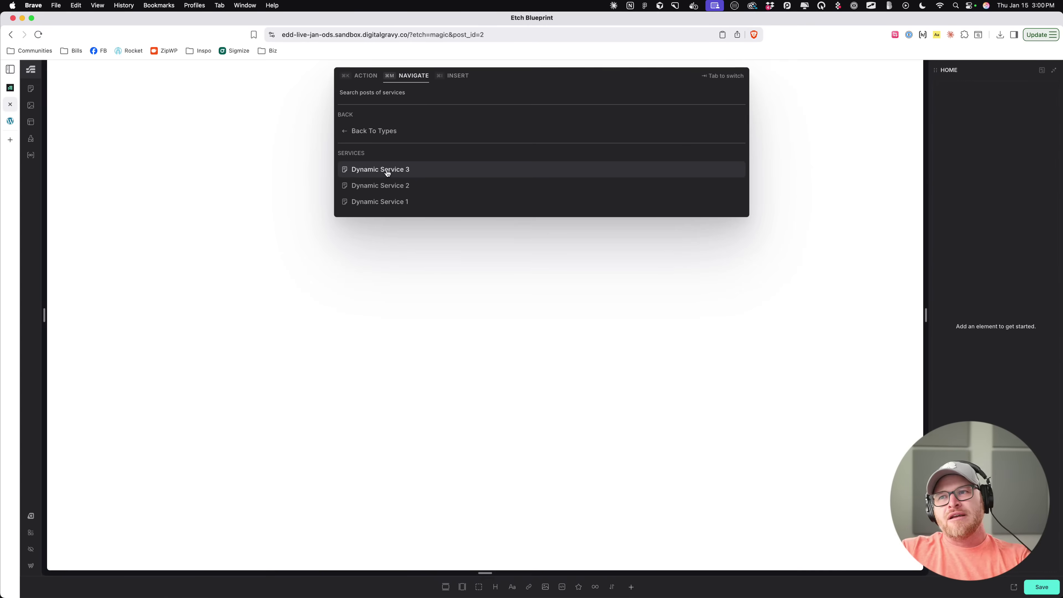
pyautogui.click(344, 131)
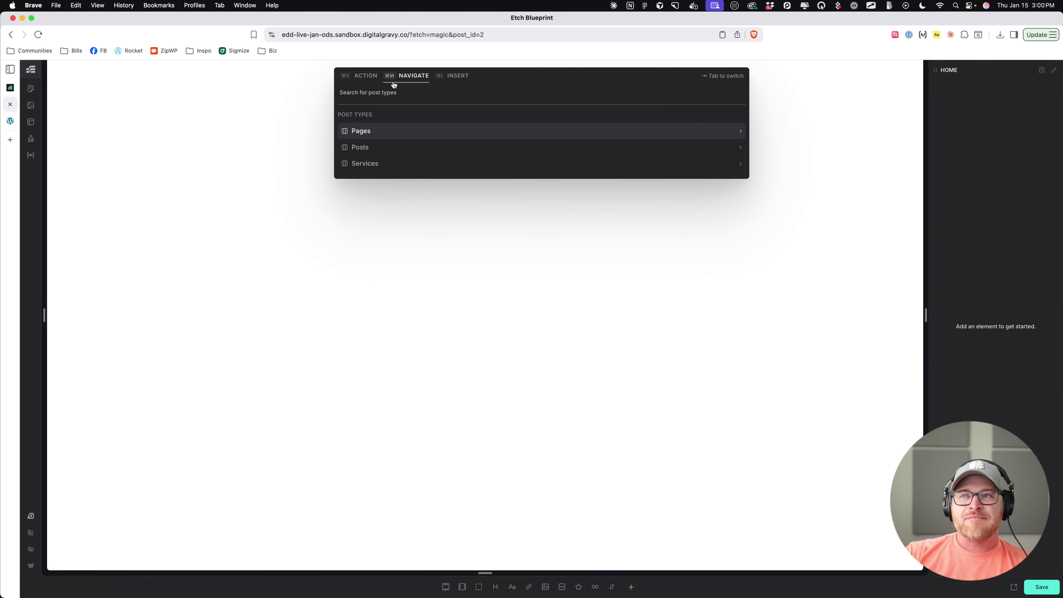
# Step: Search the command menu's Action mode for "home" twice, clearing the search text each time
pyautogui.click(353, 79)
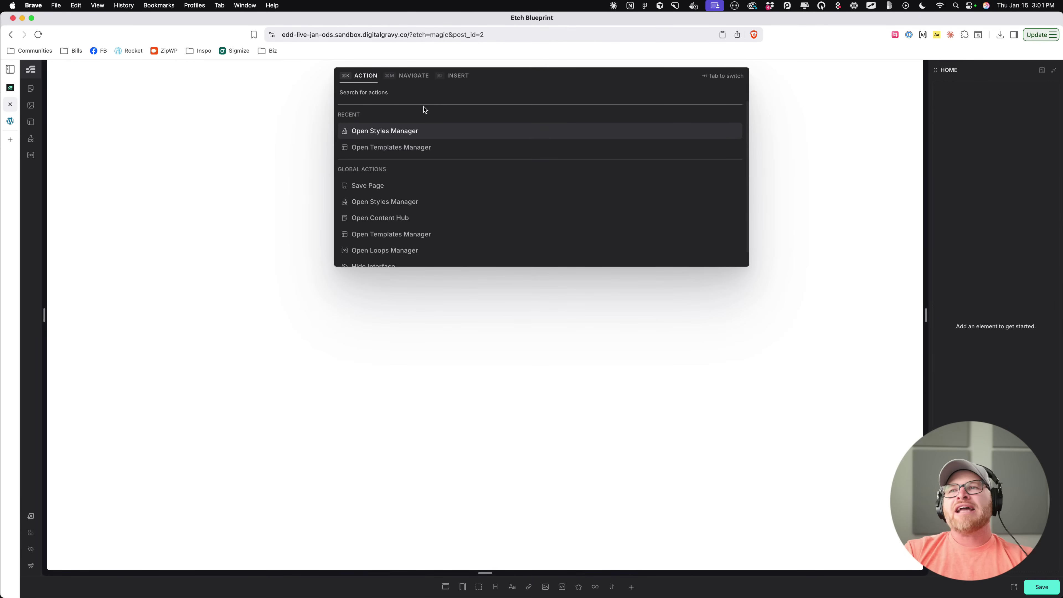
pyautogui.write('Home')
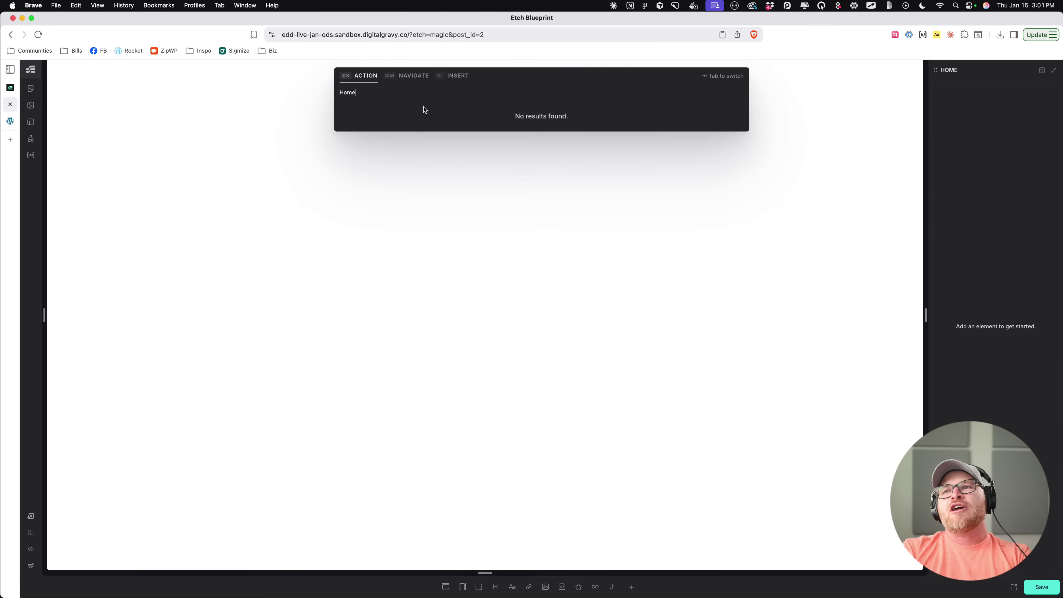
pyautogui.doubleClick(355, 96)
pyautogui.press('BackSpace')
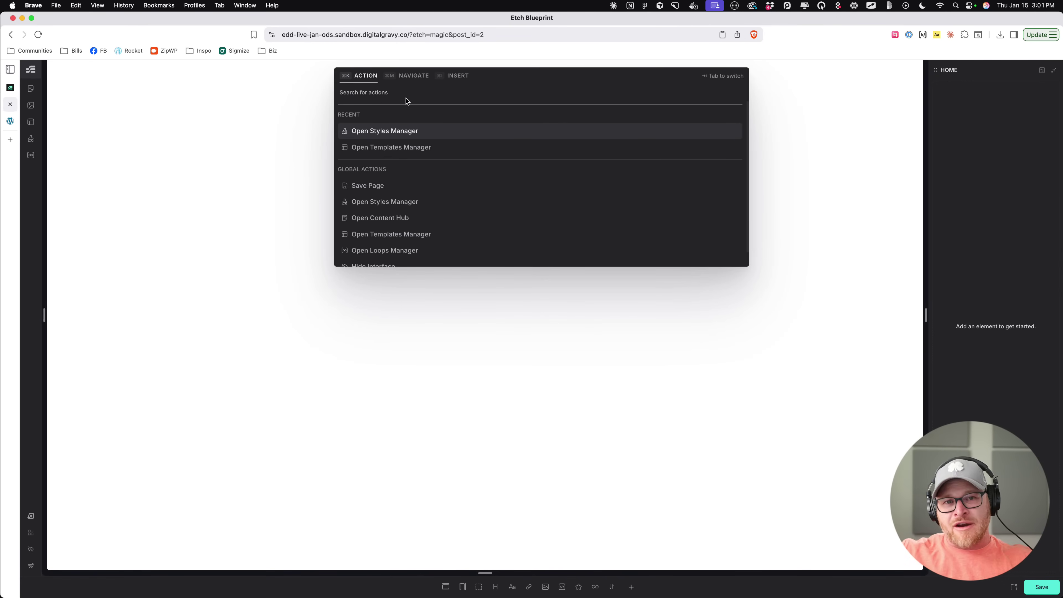
pyautogui.write('home')
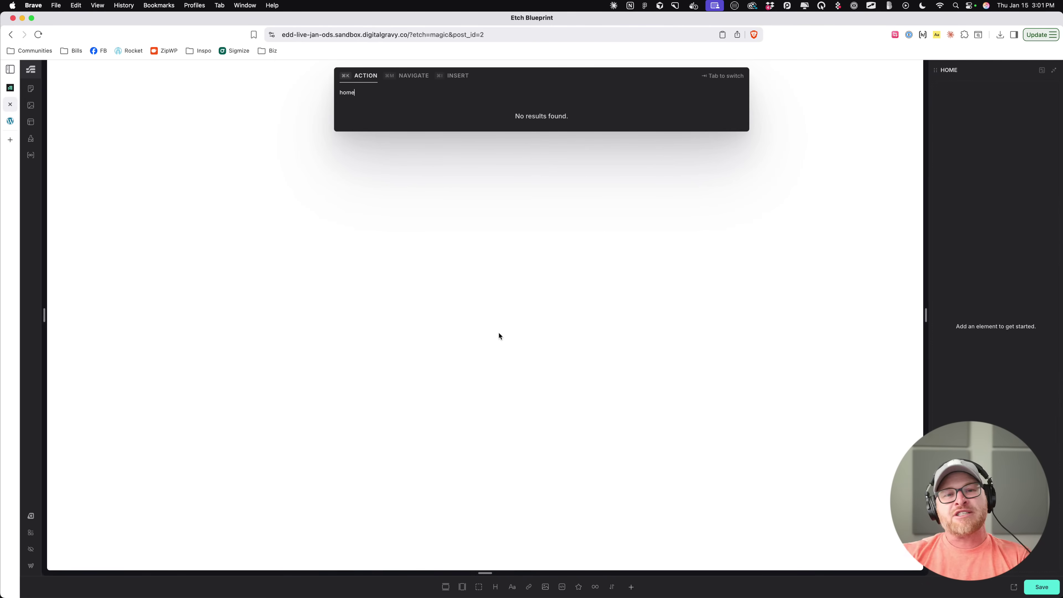
pyautogui.click(382, 92)
pyautogui.press('BackSpace')
pyautogui.press('BackSpace')
pyautogui.press('BackSpace')
pyautogui.press('BackSpace')
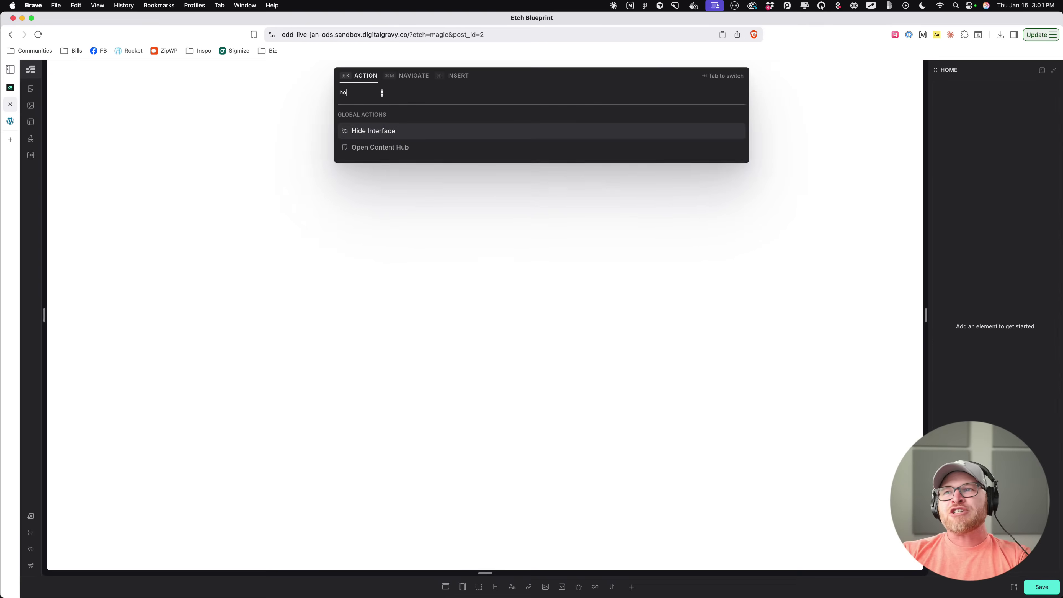
# Step: View the Pages entries in the command menu's Navigate mode, return to the Action mode, and close the menu
pyautogui.click(411, 76)
pyautogui.click(399, 137)
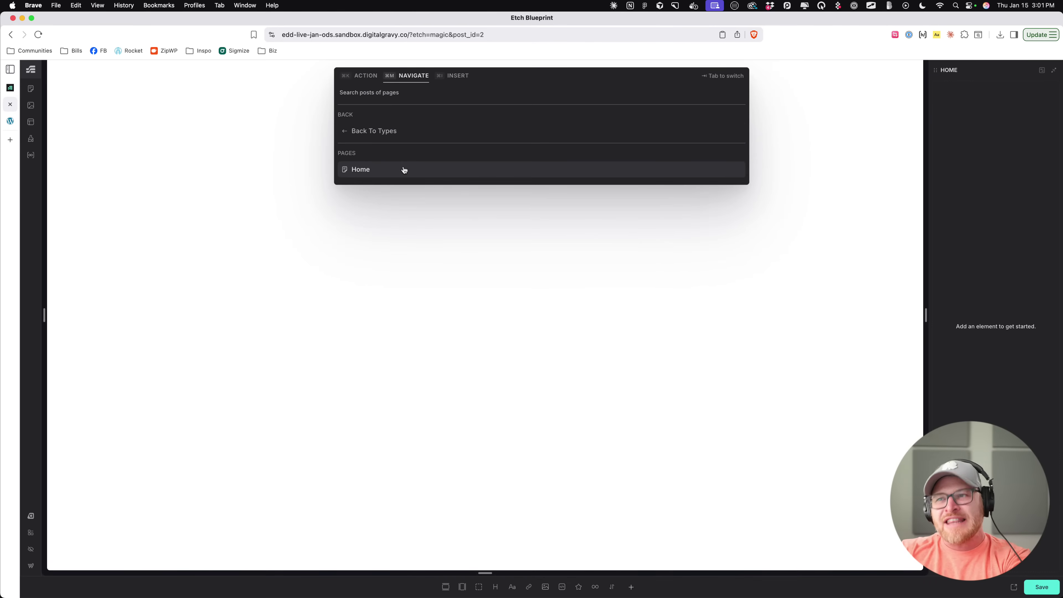
pyautogui.click(381, 132)
pyautogui.click(381, 133)
pyautogui.click(381, 133)
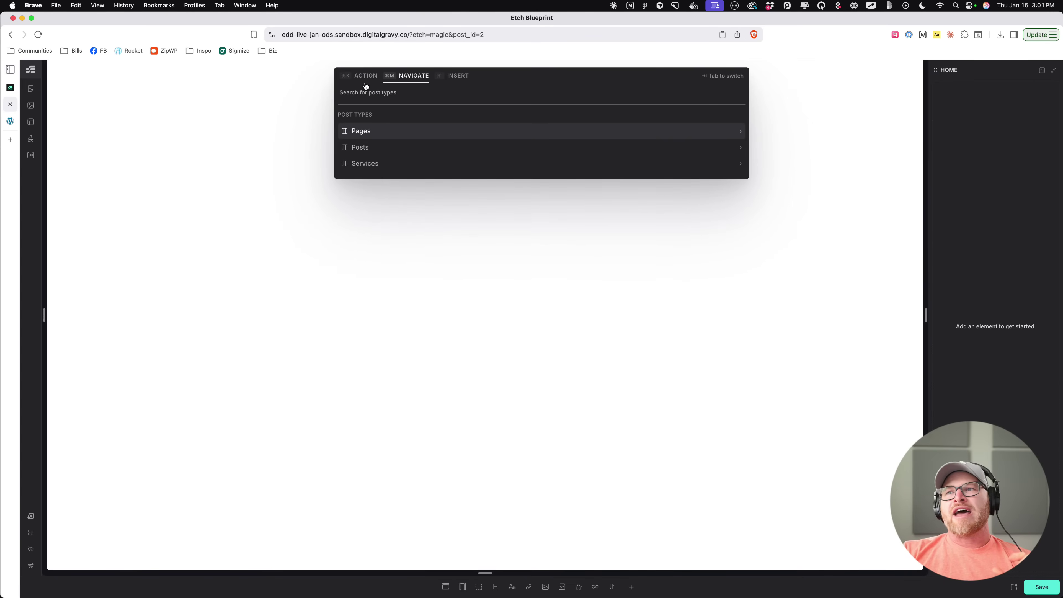
pyautogui.click(366, 78)
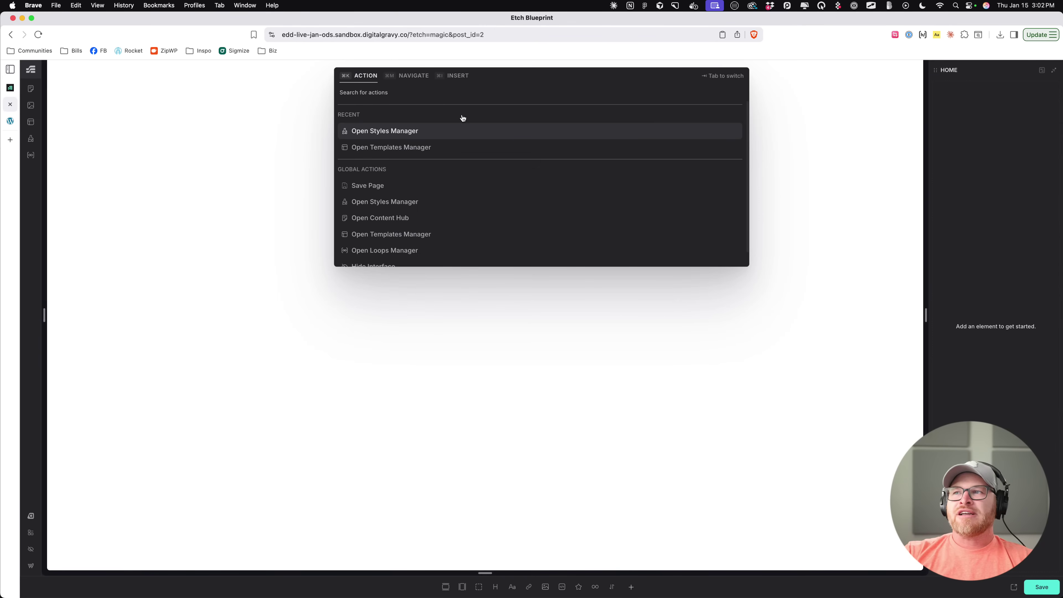
pyautogui.click(286, 79)
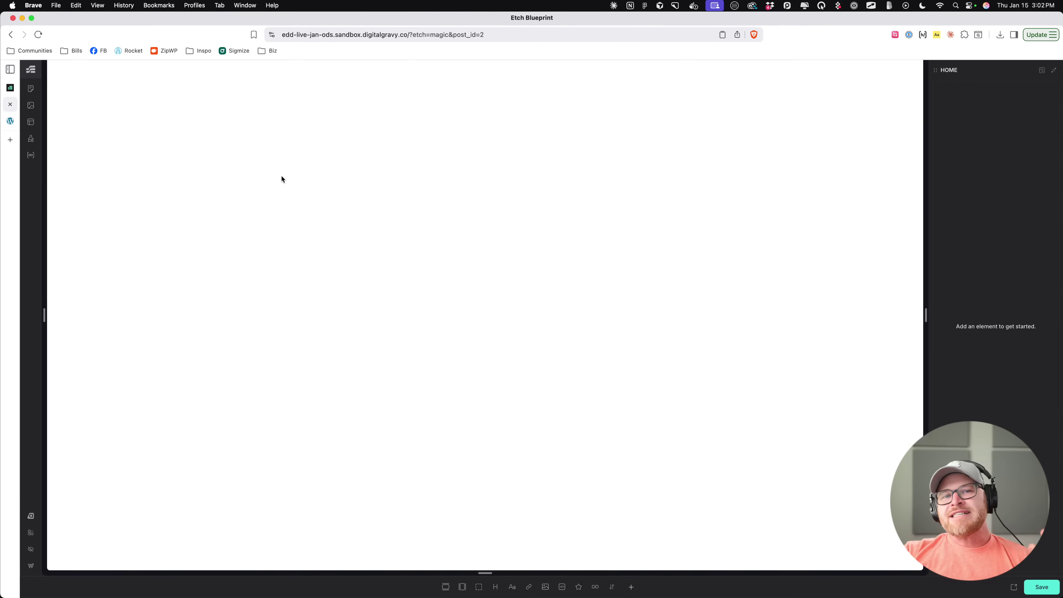
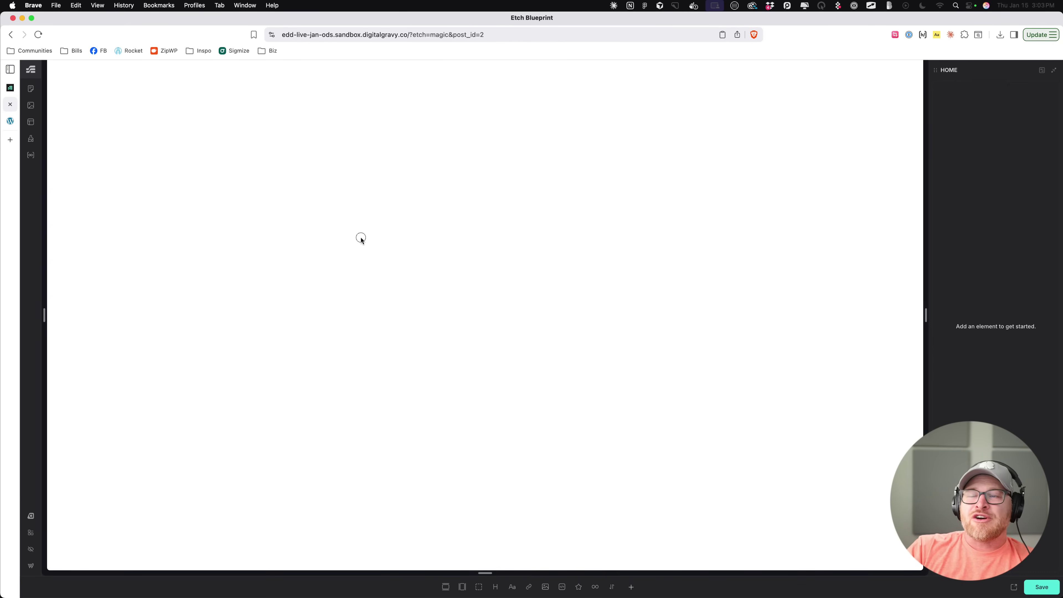
# Step: Search the command menu's actions for "wsform", and close the menu
pyautogui.press('super+k')
pyautogui.write('ws')
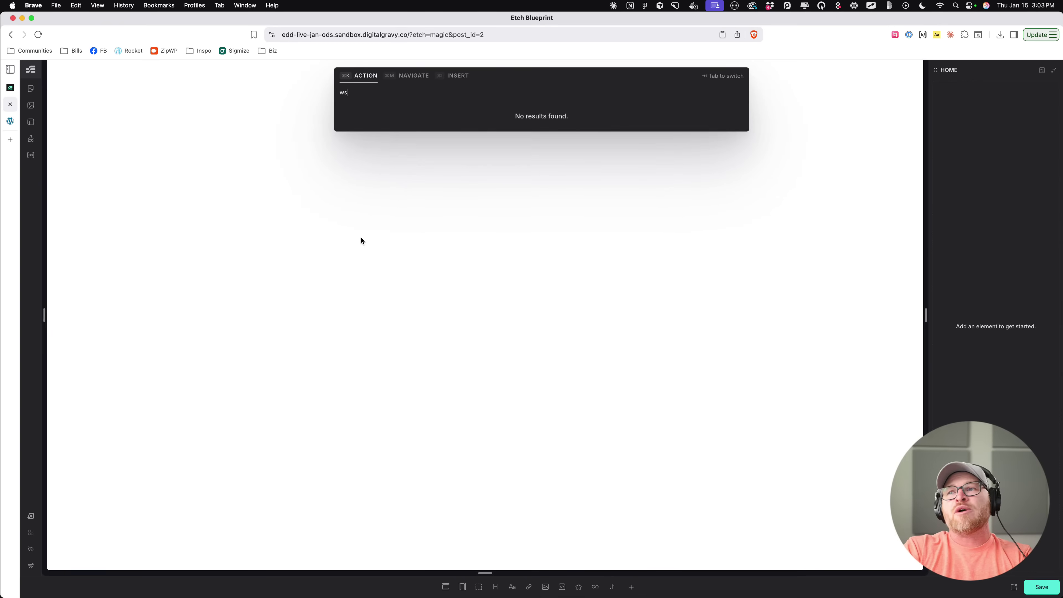
pyautogui.write('form')
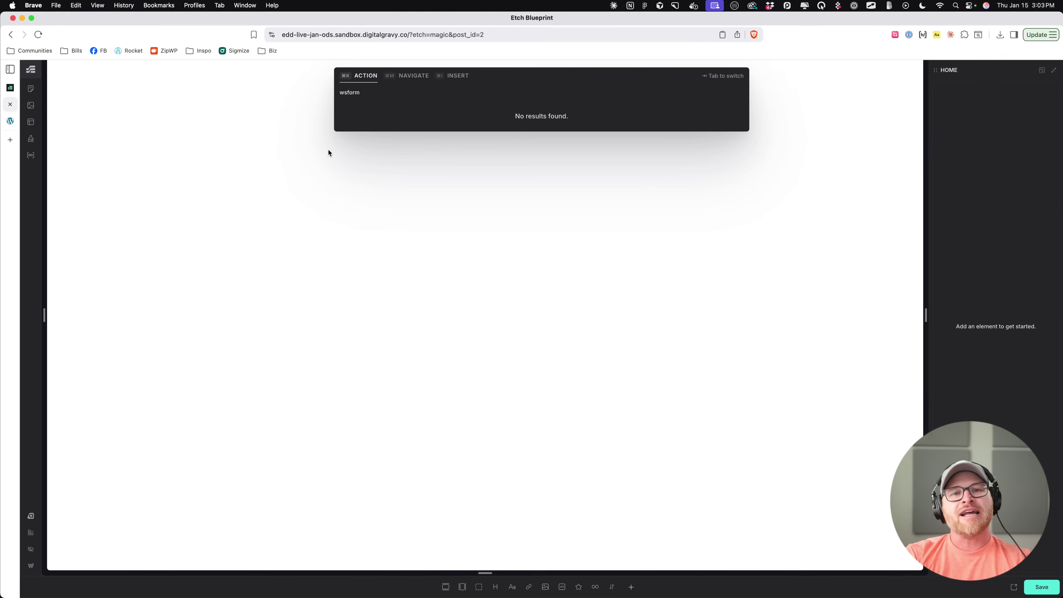
pyautogui.press('Escape')
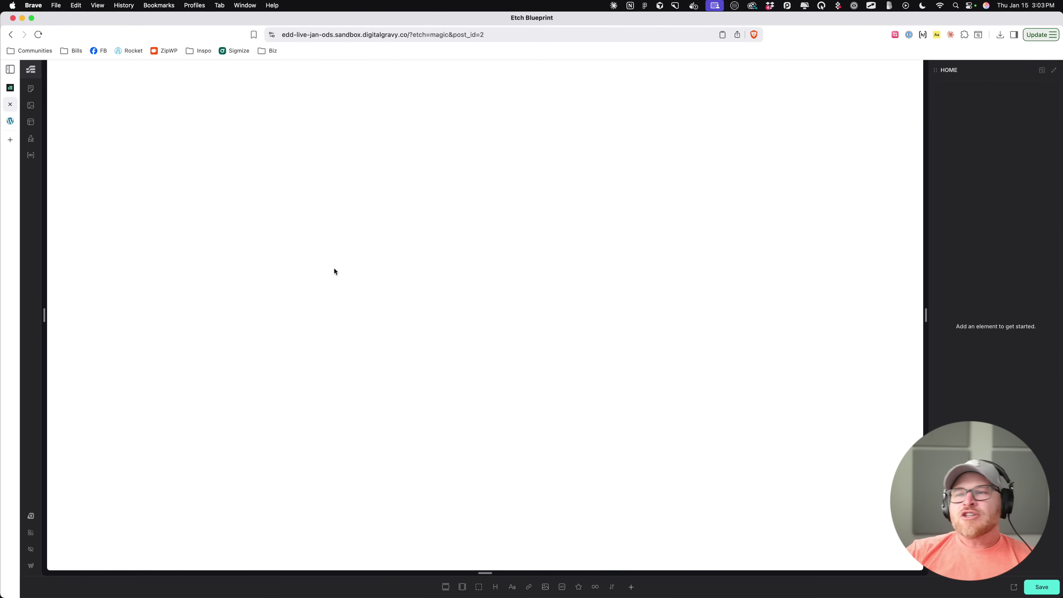
# Step: Compare the command menu's Action, Navigate and Insert modes and their shortcut labels, ending in the Navigate mode
pyautogui.press('super+k')
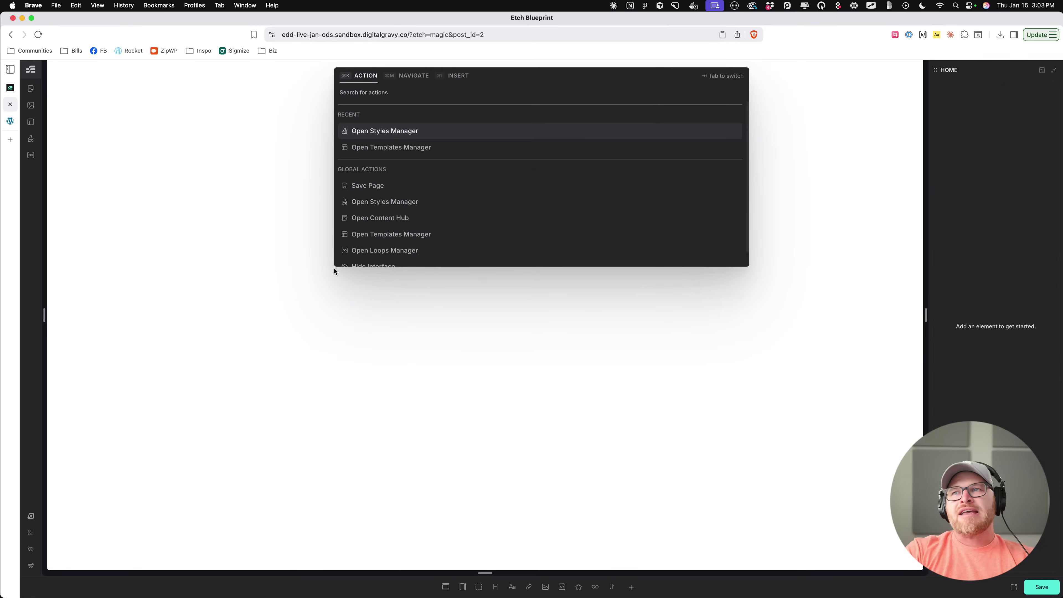
pyautogui.click(229, 223)
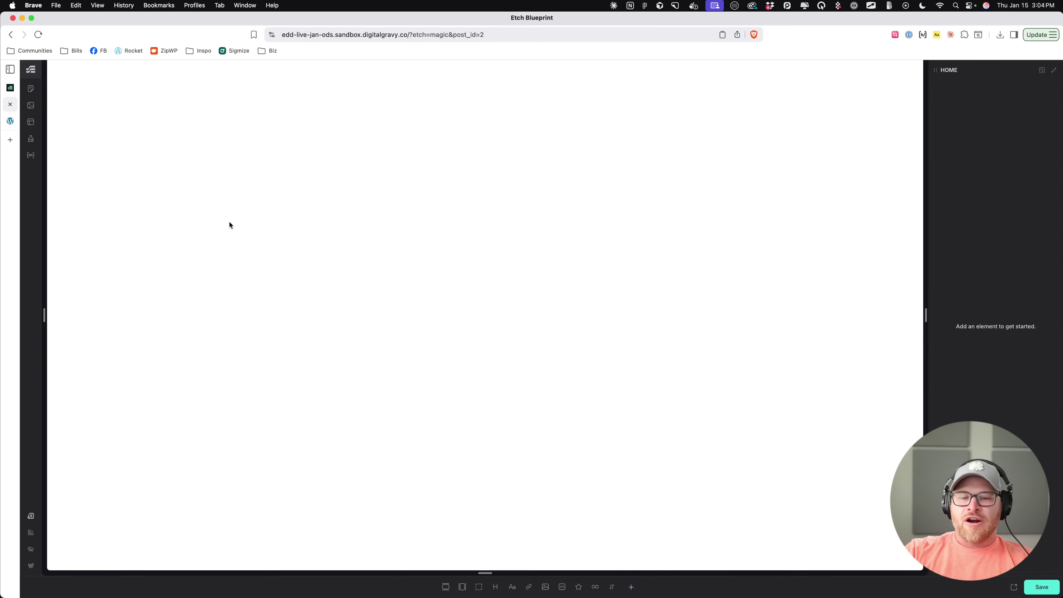
pyautogui.press('super+m')
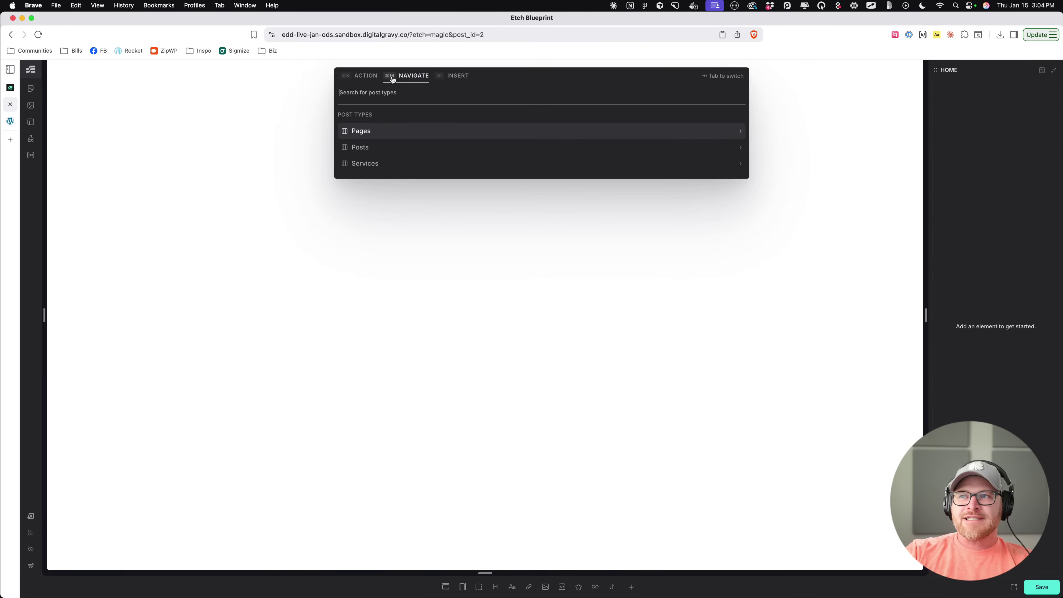
pyautogui.scroll(5, 382, 82)
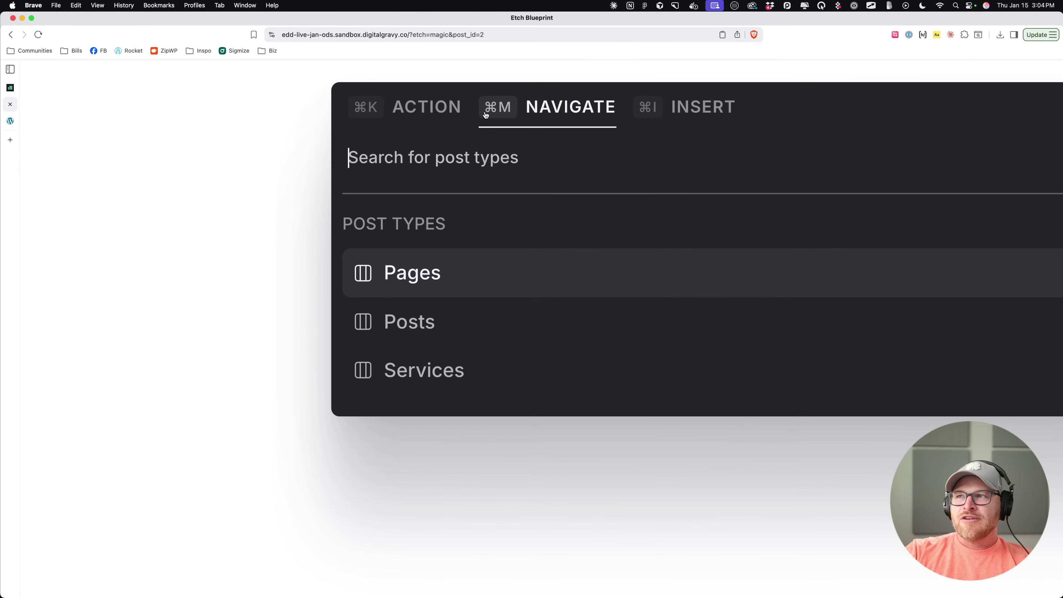
pyautogui.scroll(-5, 503, 111)
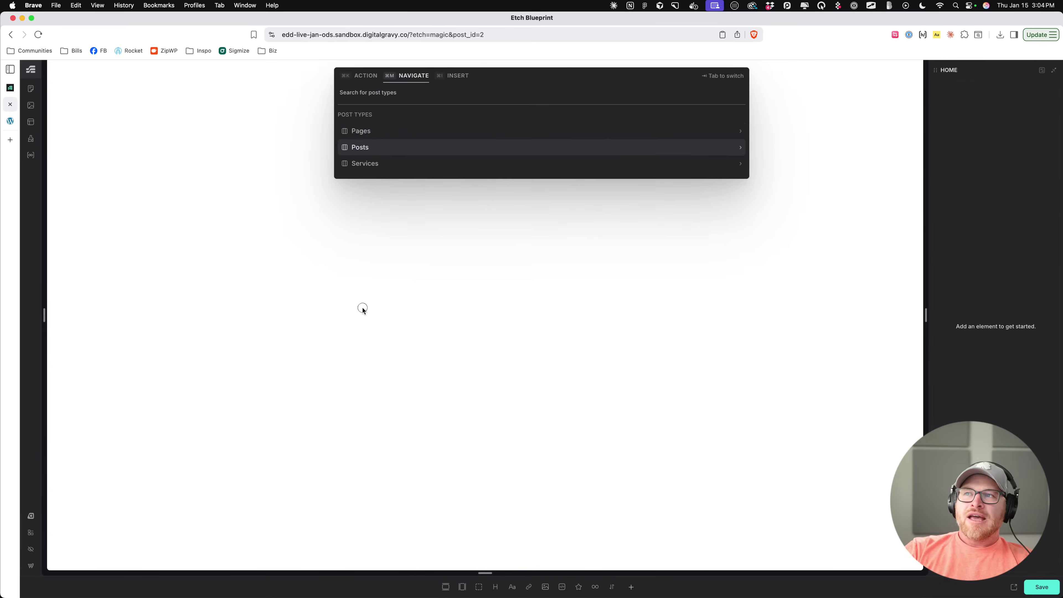
pyautogui.press('Escape')
pyautogui.press('super+i')
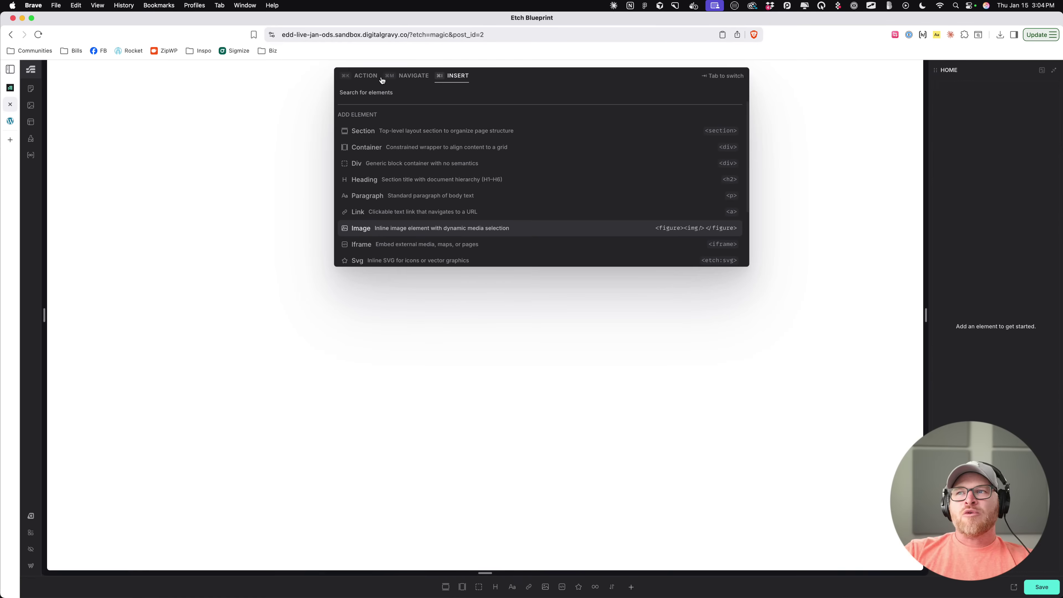
pyautogui.click(416, 79)
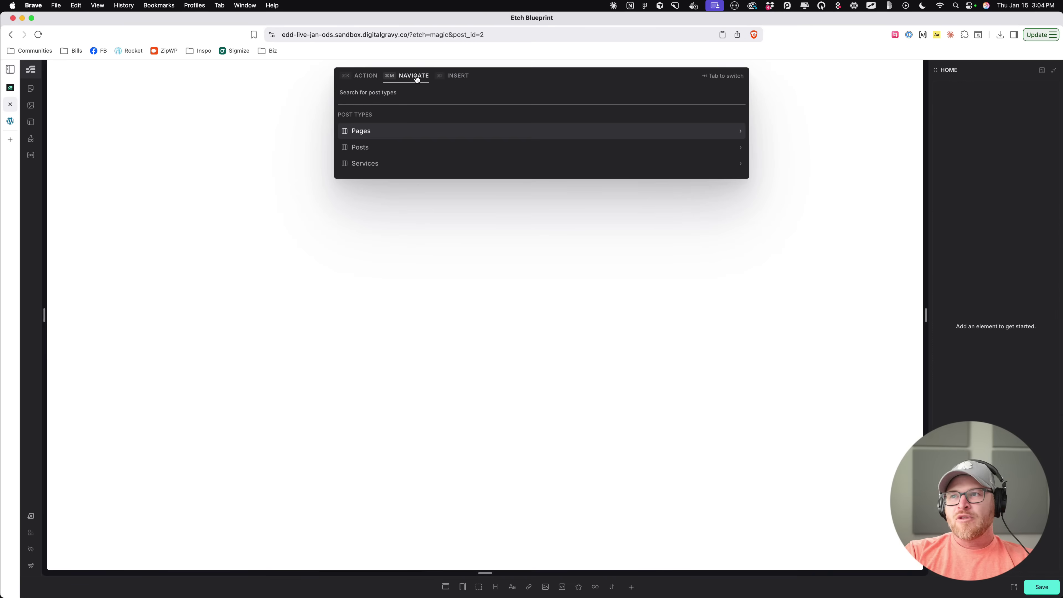
# Step: Compare the command menu's Action and Insert modes by switching directly between them, and close the menu from the Action mode
pyautogui.press('super+k')
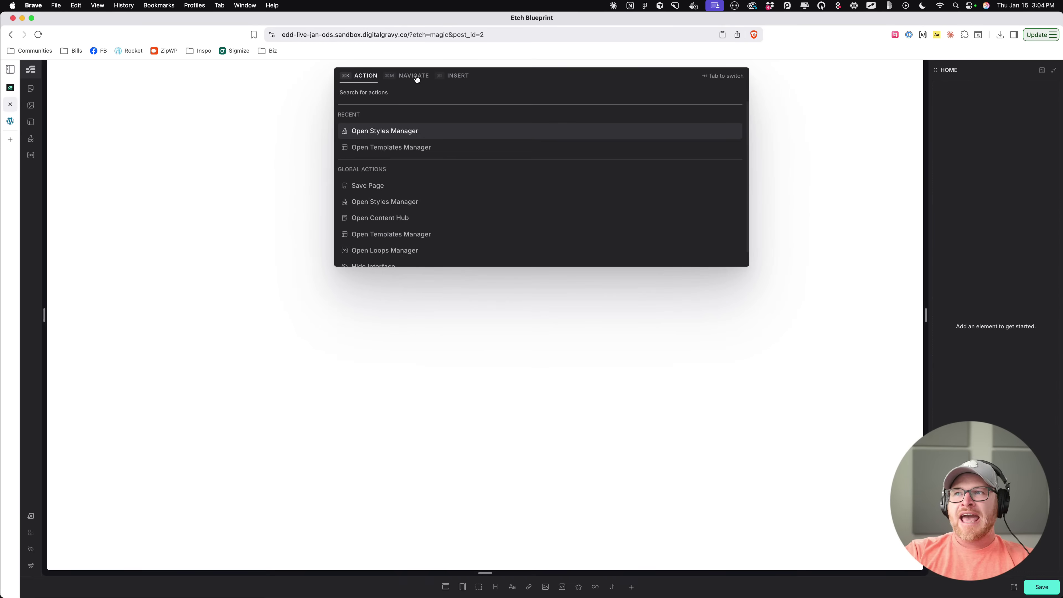
pyautogui.press('super+i')
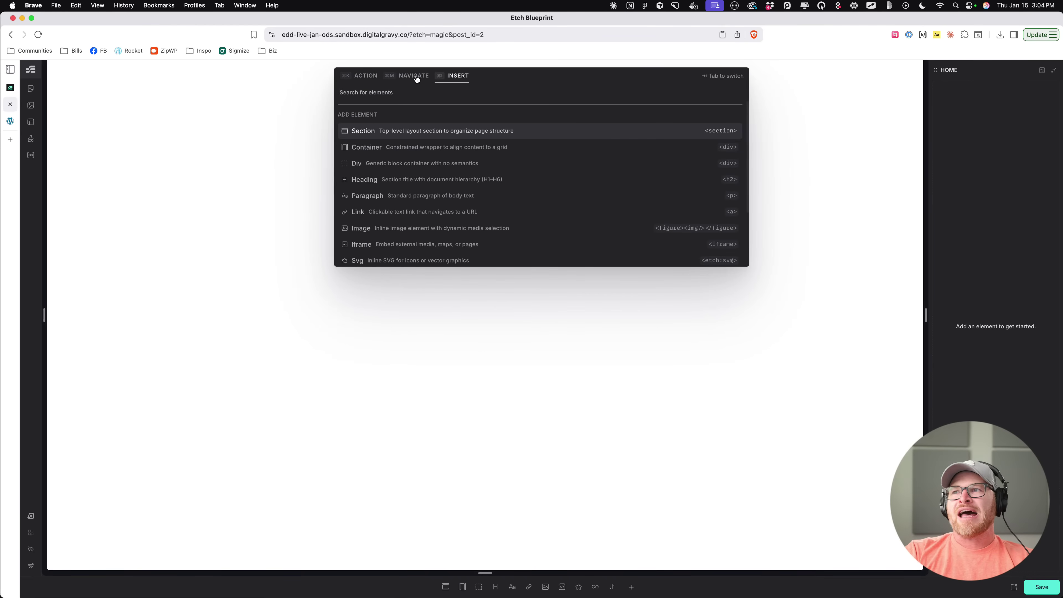
pyautogui.click(417, 80)
pyautogui.press('super+k')
pyautogui.press('super+i')
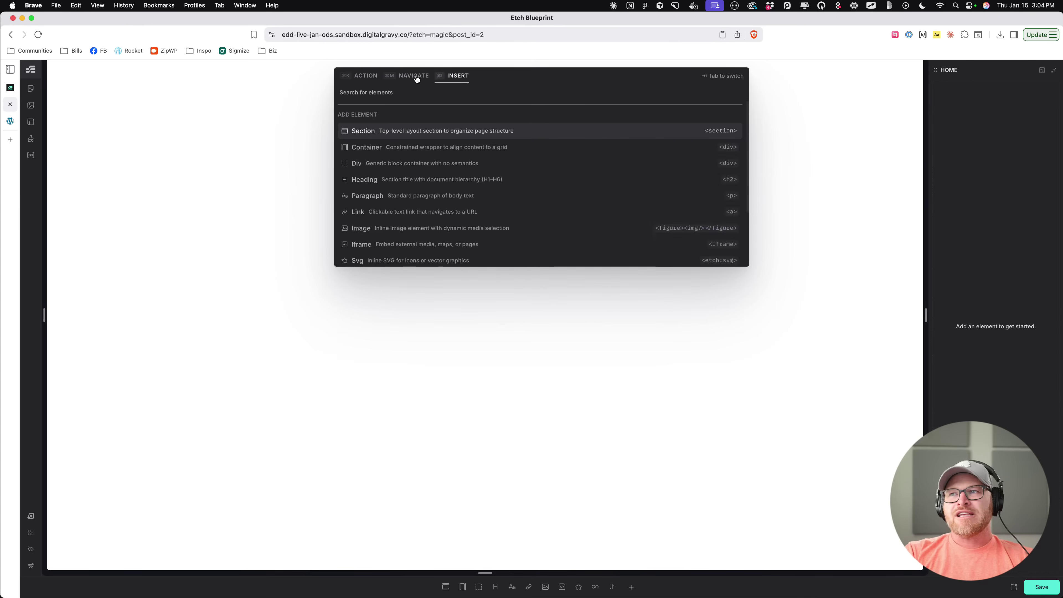
pyautogui.press('super+k')
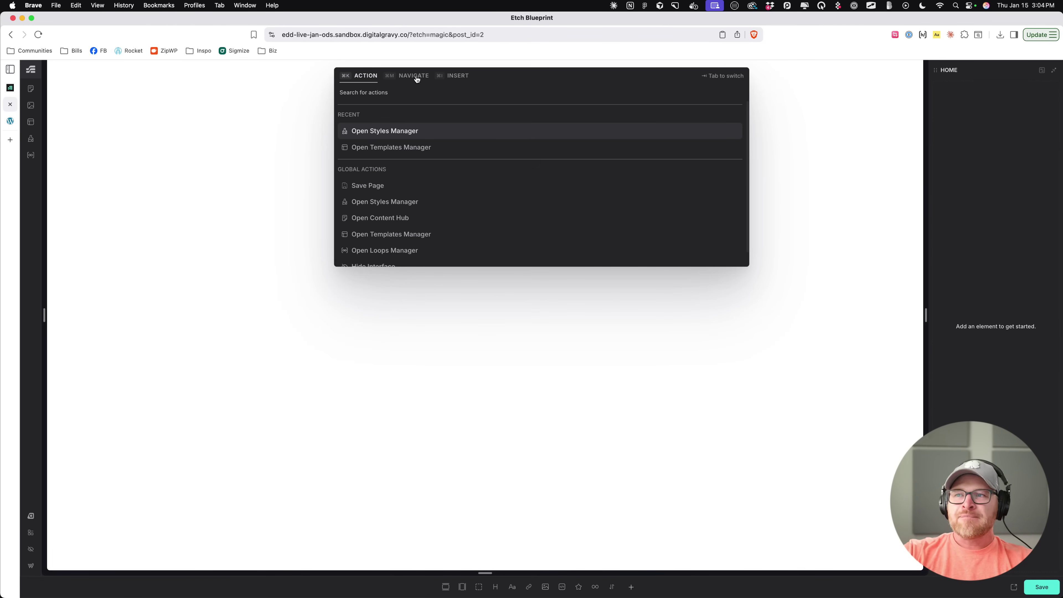
pyautogui.click(275, 140)
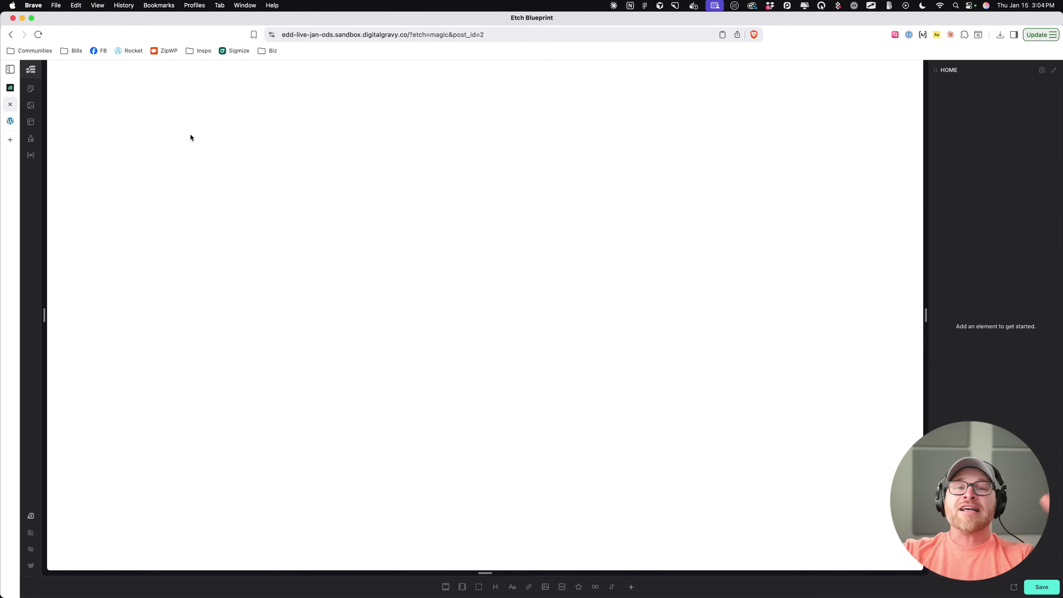
# Step: Reopen the command menu in the Insert mode and cycle repeatedly through its modes, ending in the Action mode
pyautogui.press('super+i')
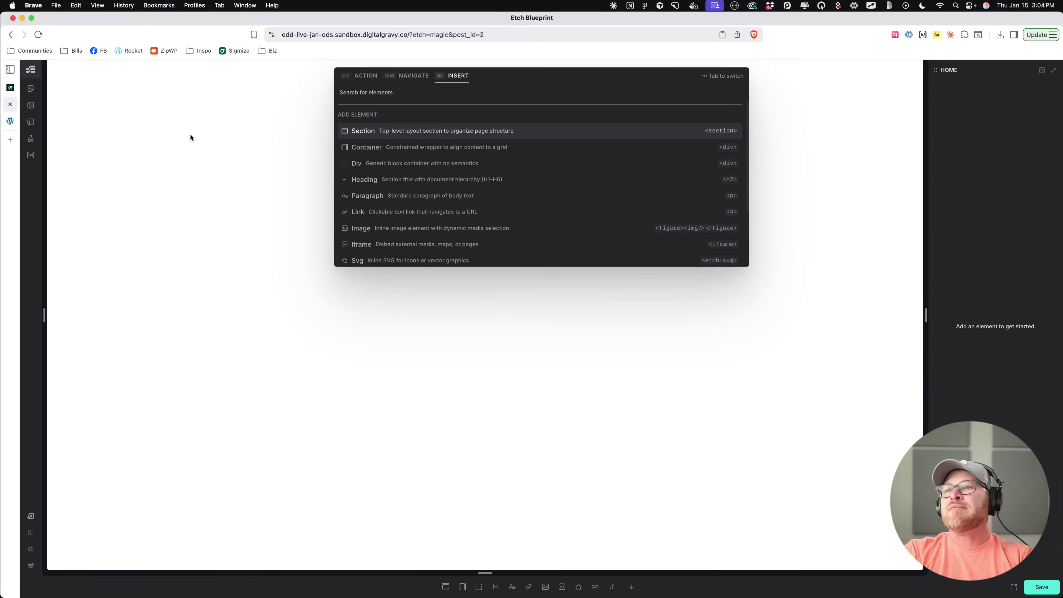
pyautogui.press('super+m')
pyautogui.press('Tab')
pyautogui.press('Tab')
pyautogui.press('Tab')
pyautogui.press('Tab')
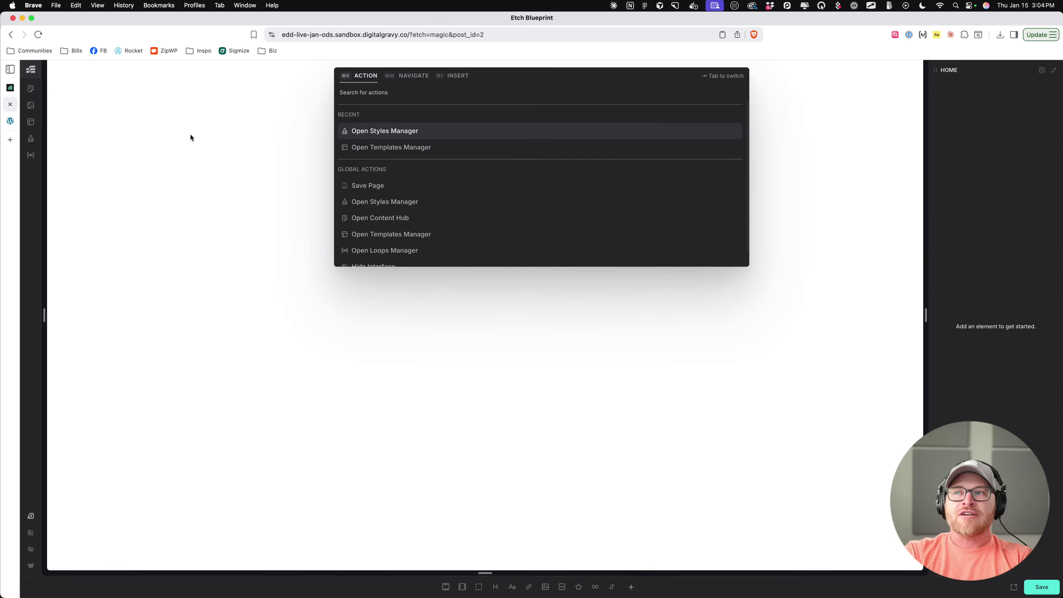
pyautogui.press('Tab')
pyautogui.press('Tab')
pyautogui.press('Tab')
pyautogui.press('Tab')
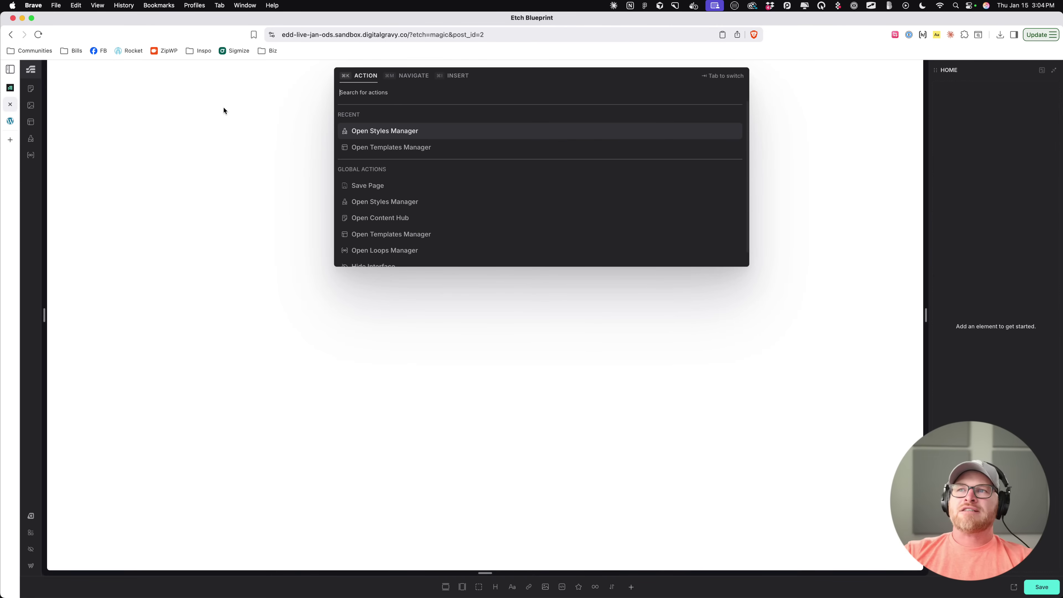
# Step: Alternate between the command menu's Navigate, Insert and Action modes several times, and close the menu from the Insert mode
pyautogui.click(423, 77)
pyautogui.click(448, 78)
pyautogui.click(414, 78)
pyautogui.click(367, 77)
pyautogui.click(402, 76)
pyautogui.click(458, 76)
pyautogui.click(412, 82)
pyautogui.click(363, 76)
pyautogui.click(389, 79)
pyautogui.click(457, 76)
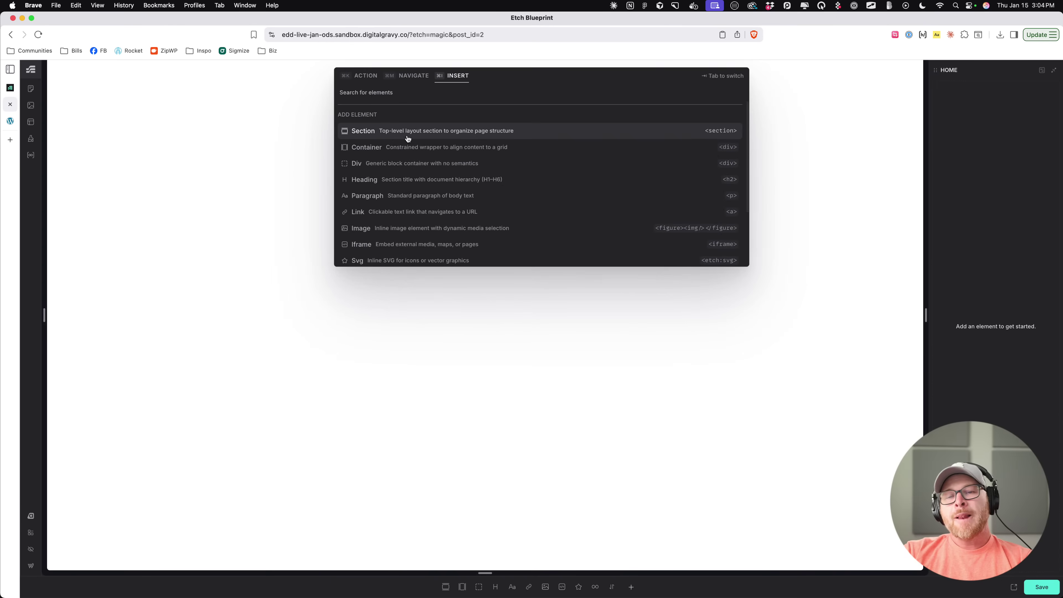
pyautogui.click(283, 191)
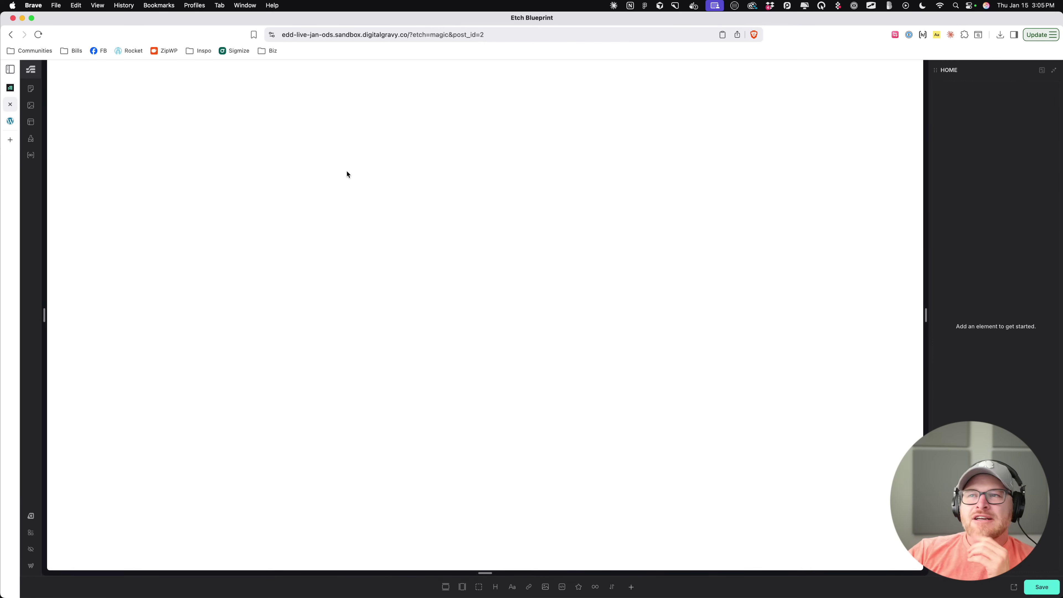
# Step: Look at the 1.0.0-beta-13 changelog, return to the Etch builder, and view the list of components available to add
pyautogui.click(10, 88)
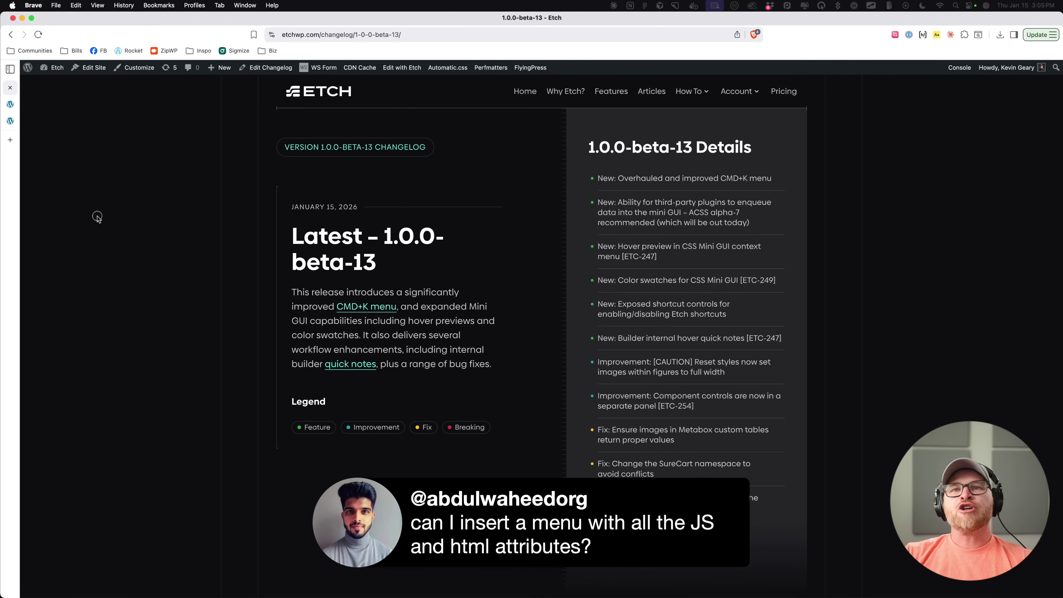
pyautogui.click(10, 104)
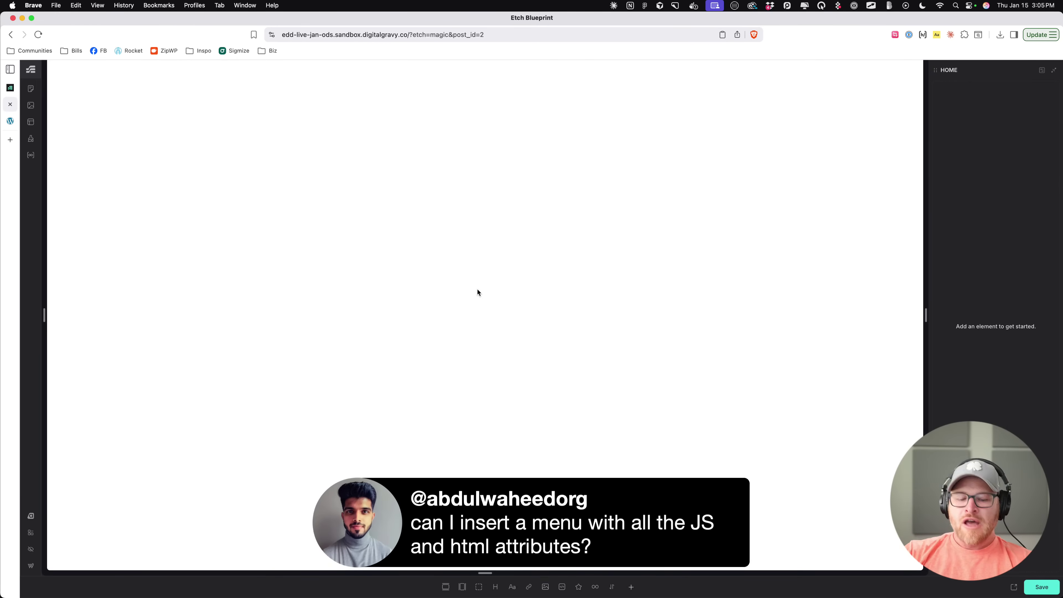
pyautogui.click(631, 586)
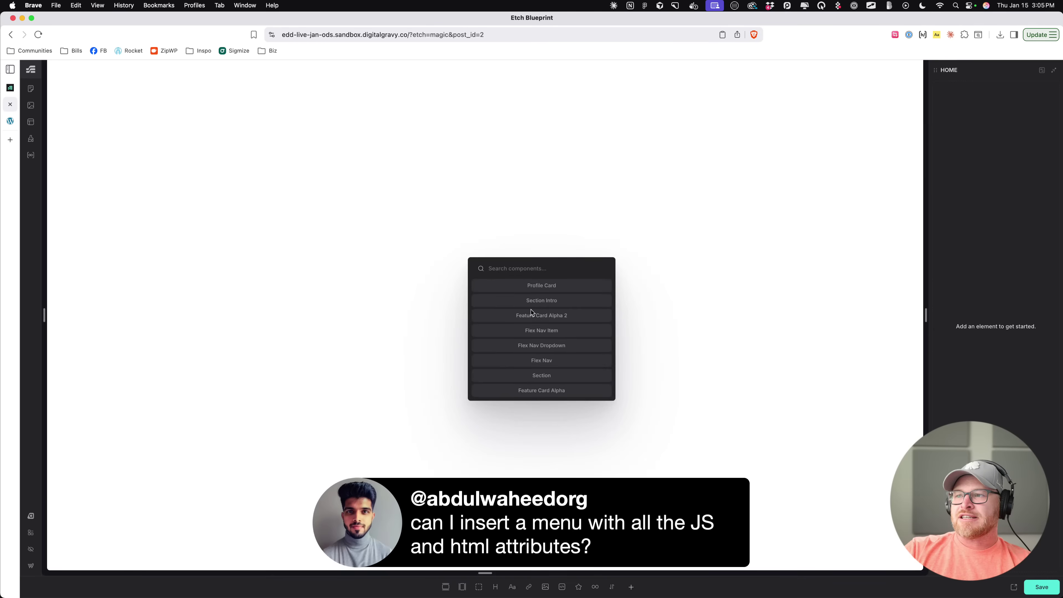
pyautogui.click(387, 270)
# Step: Search the command menu's Insert mode for "section intro", and clear the search text
pyautogui.press('super+i')
pyautogui.write('section intro')
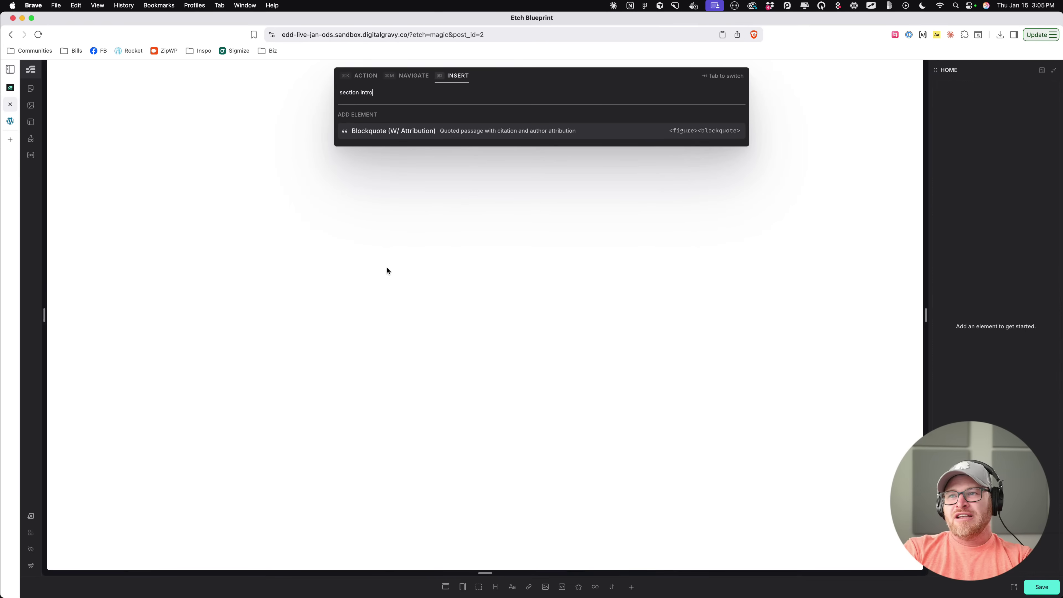
pyautogui.doubleClick(387, 93)
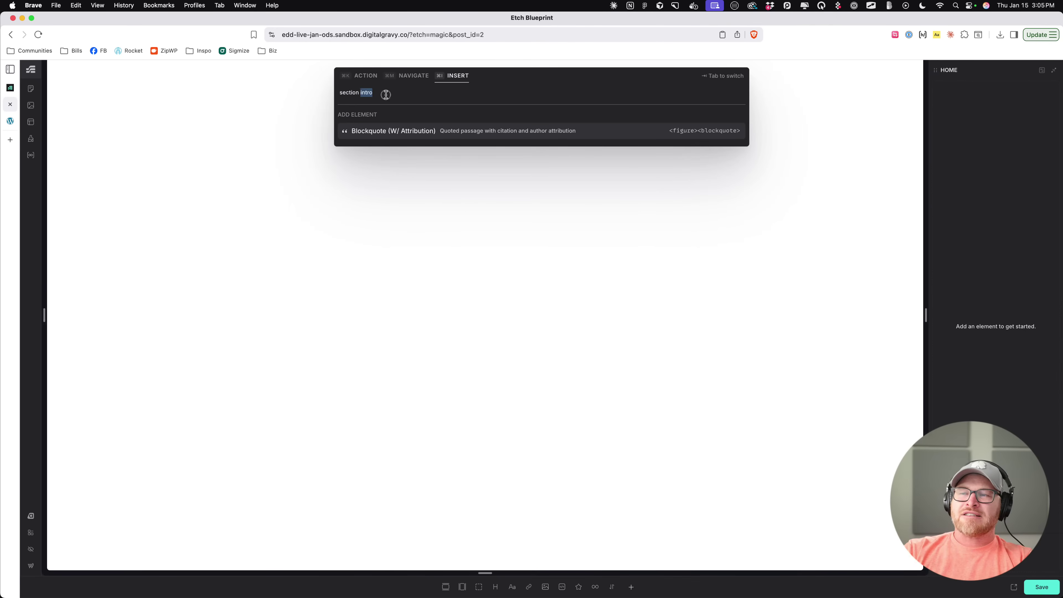
pyautogui.press('super+a')
pyautogui.press('BackSpace')
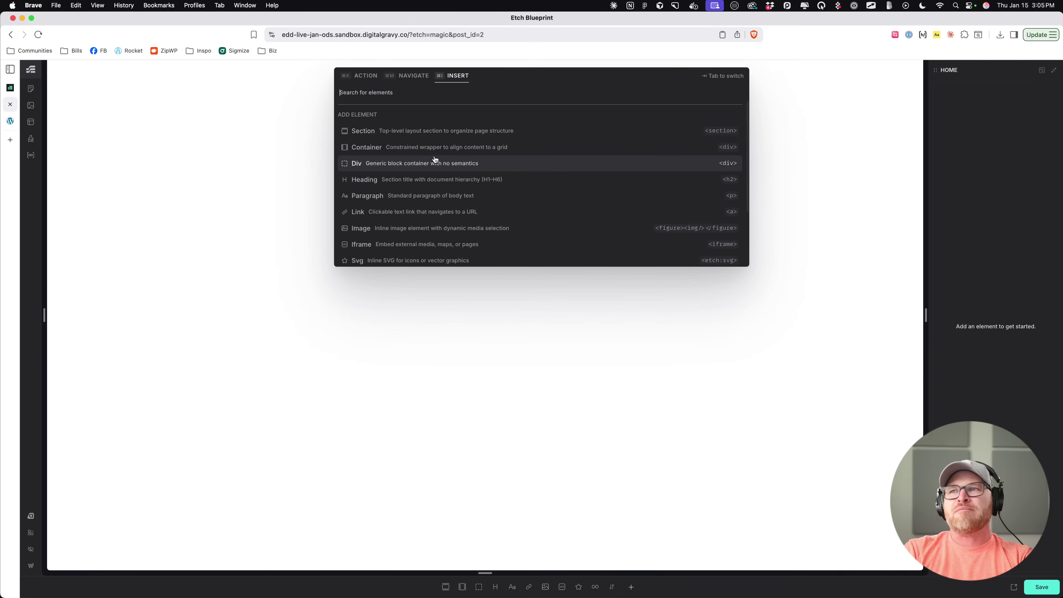
# Step: Insert the Section Intro component on the Home page through the command menu's component list, and delete it
pyautogui.write('comp')
pyautogui.press('Return')
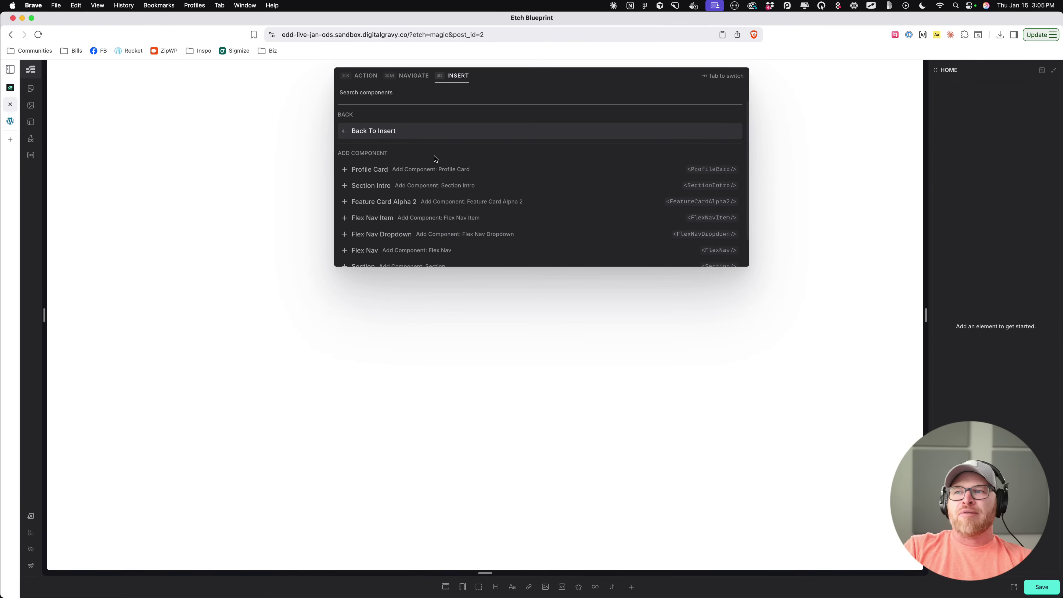
pyautogui.scroll(-2, 475, 164)
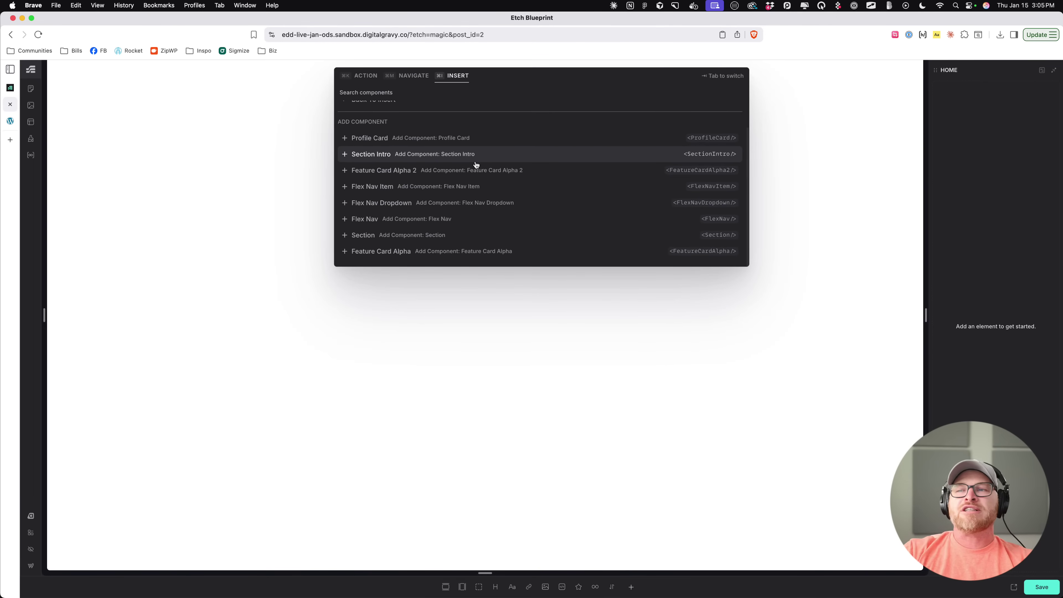
pyautogui.click(423, 158)
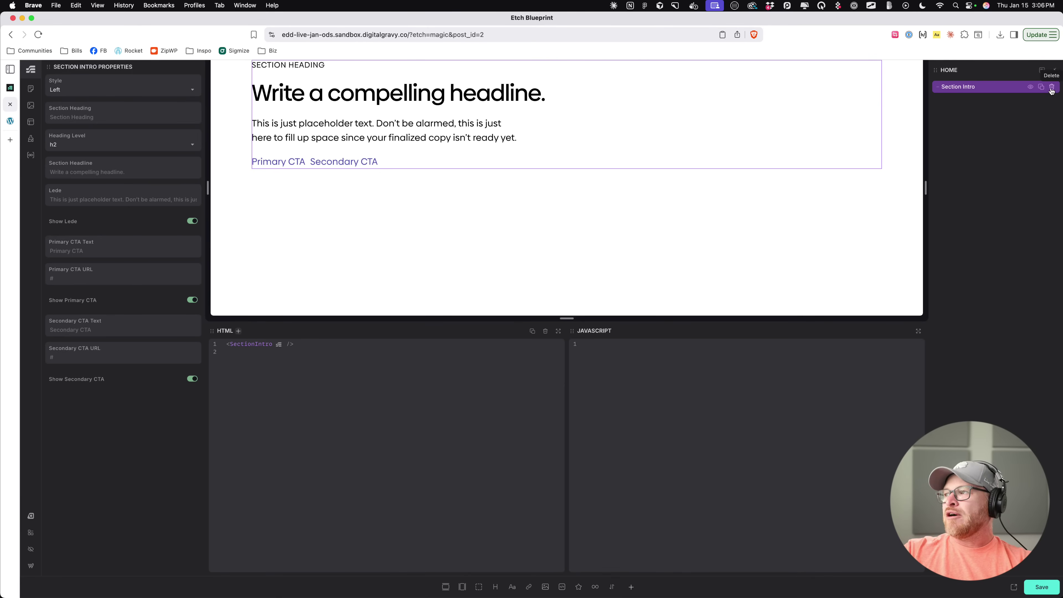
pyautogui.click(1052, 87)
# Step: Add a Section element with its container to the Home page through the command menu's Insert mode
pyautogui.press('super+k')
pyautogui.press('Escape')
pyautogui.press('super+k')
pyautogui.press('super+i')
pyautogui.press('Return')
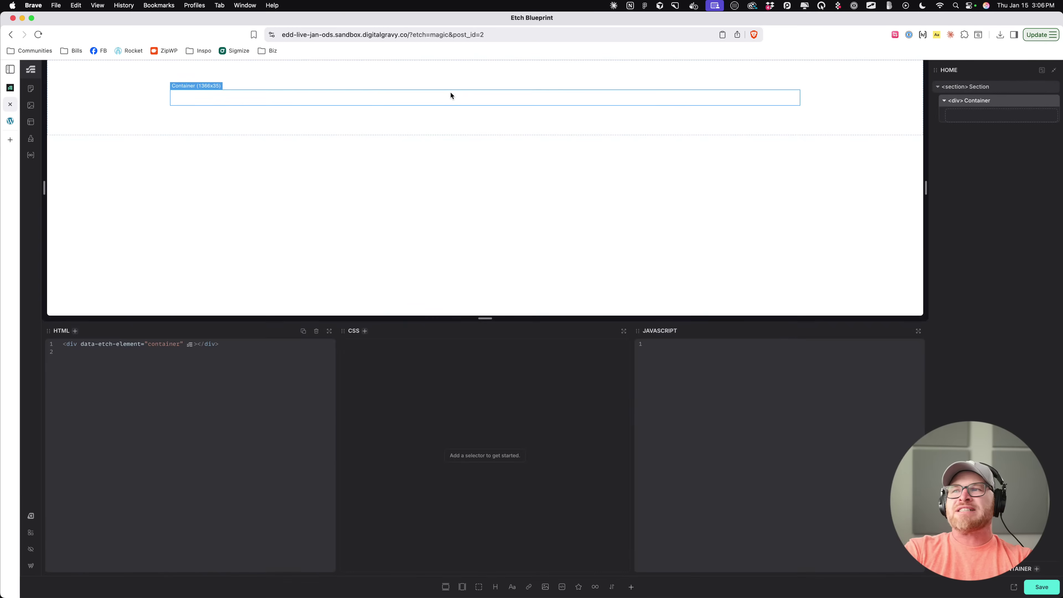
# Step: Search for "compo" in the command menu, carry the search into the Action mode, clear it, and close the menu
pyautogui.press('super+i')
pyautogui.write('compo')
pyautogui.press('Tab')
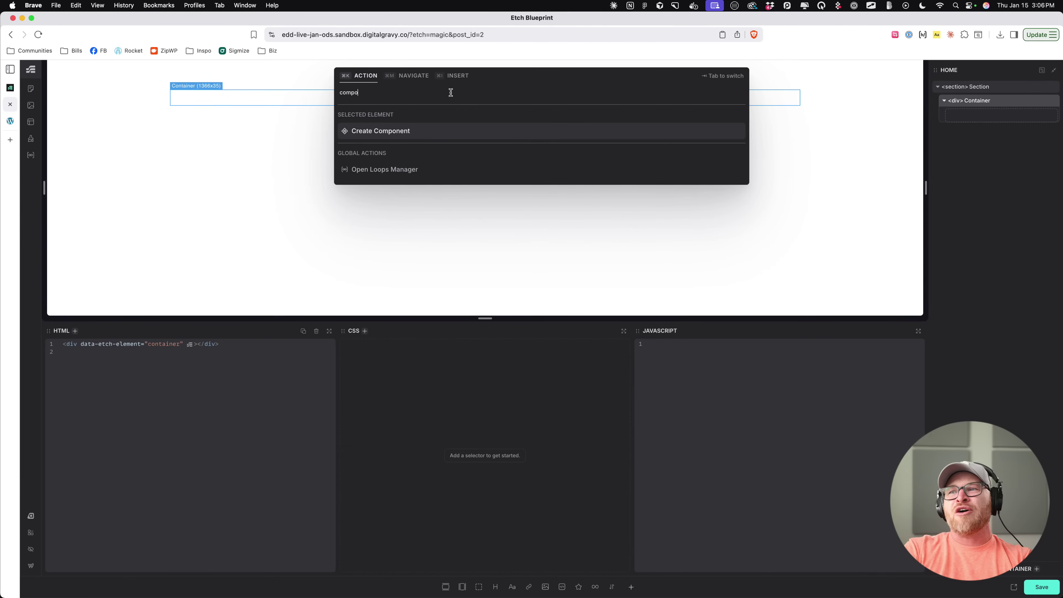
pyautogui.press('BackSpace')
pyautogui.press('BackSpace')
pyautogui.press('BackSpace')
pyautogui.press('BackSpace')
pyautogui.press('BackSpace')
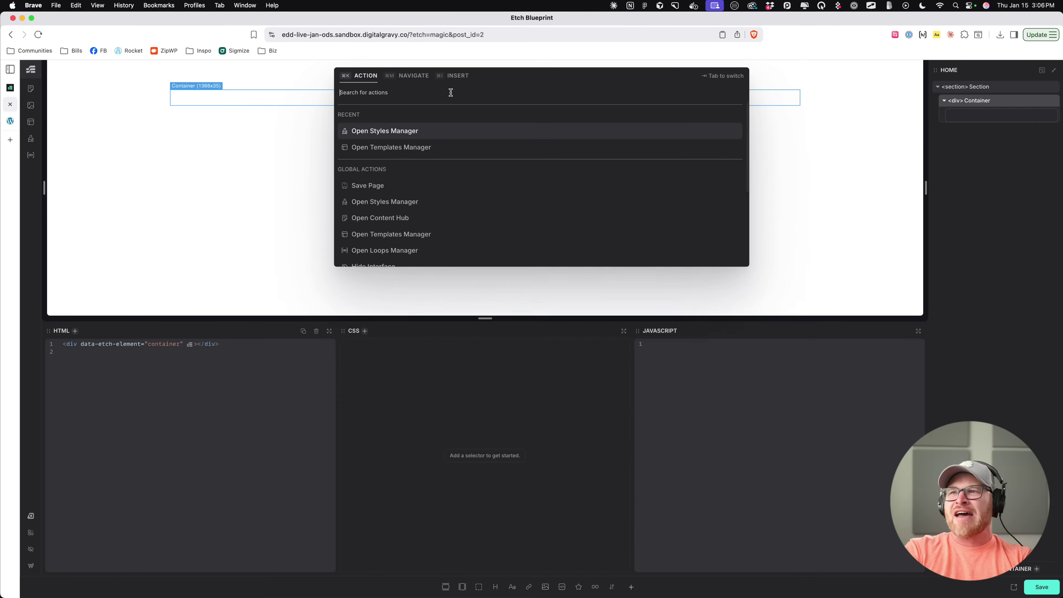
pyautogui.press('Escape')
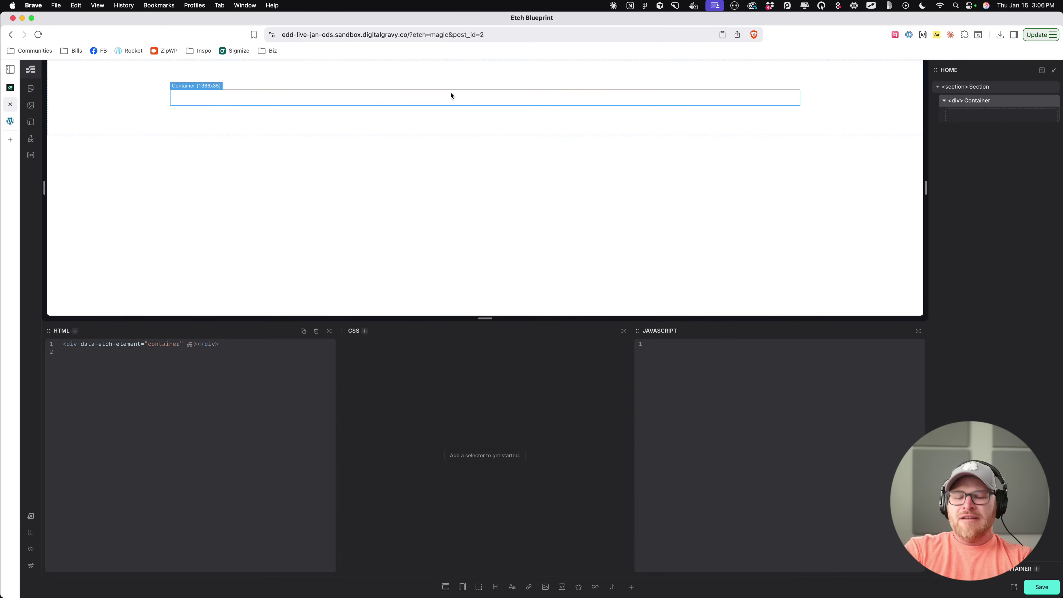
# Step: Insert the Section Intro component into the container through the command menu's component list, and close the menu
pyautogui.press('super+i')
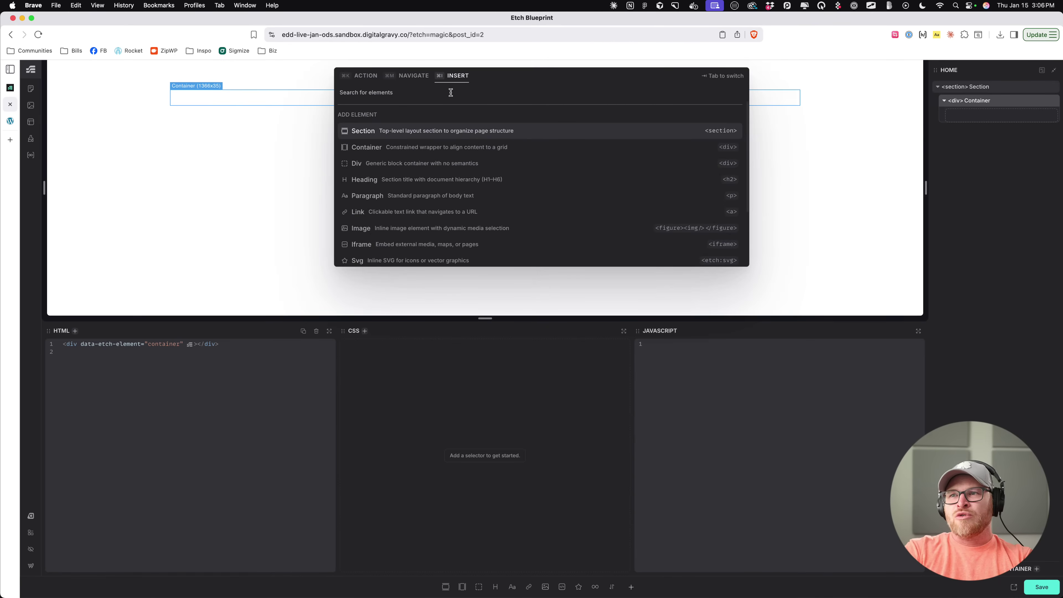
pyautogui.write('comp')
pyautogui.press('Return')
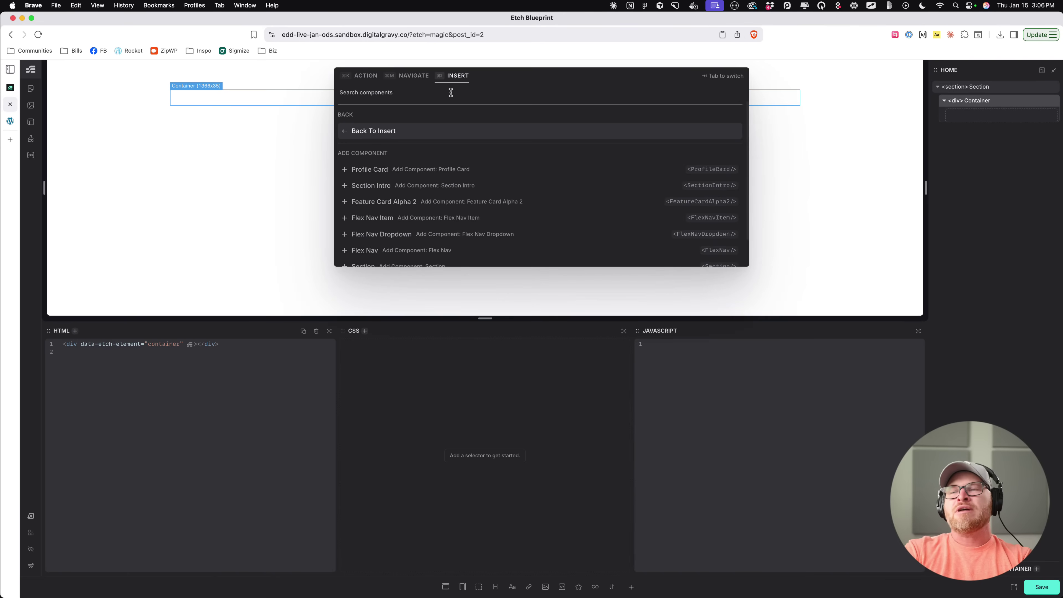
pyautogui.write('sec')
pyautogui.press('Return')
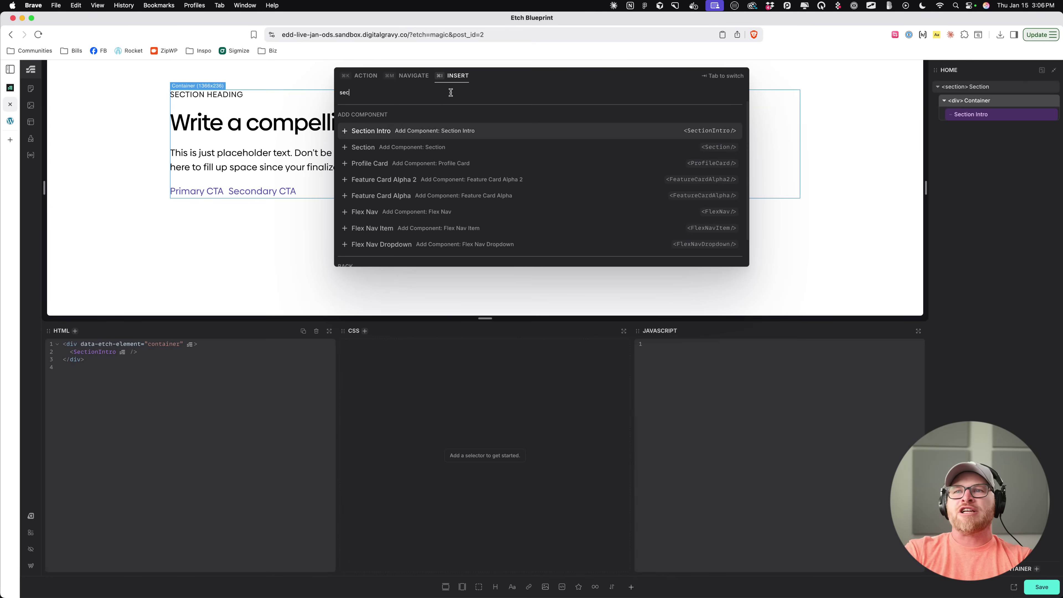
pyautogui.press('Escape')
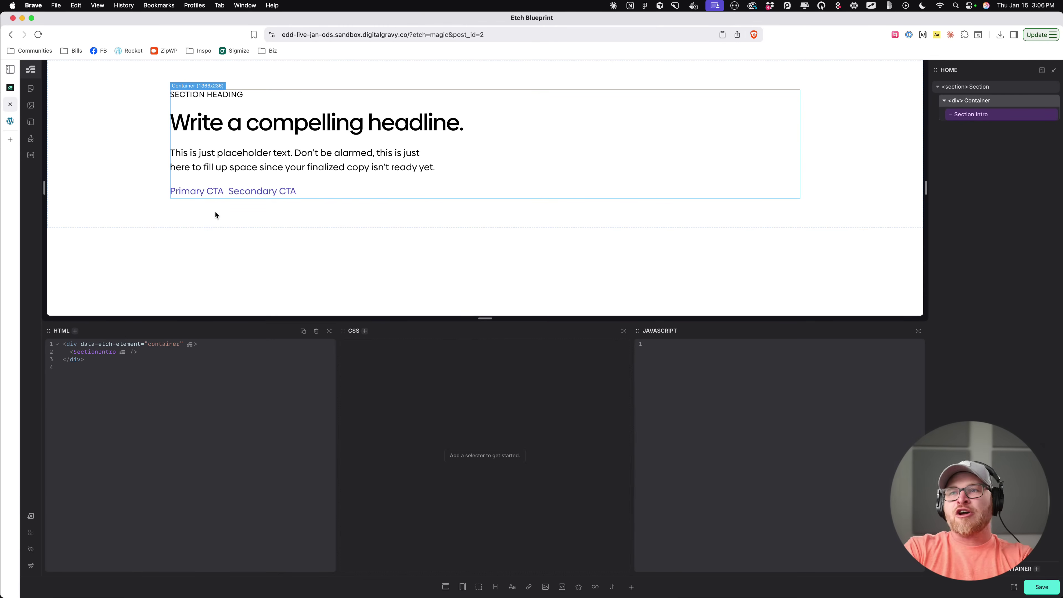
# Step: Check whether the top level of the Insert mode finds the component by searching for "section intro", and close the menu
pyautogui.press('super+i')
pyautogui.write('sectionint')
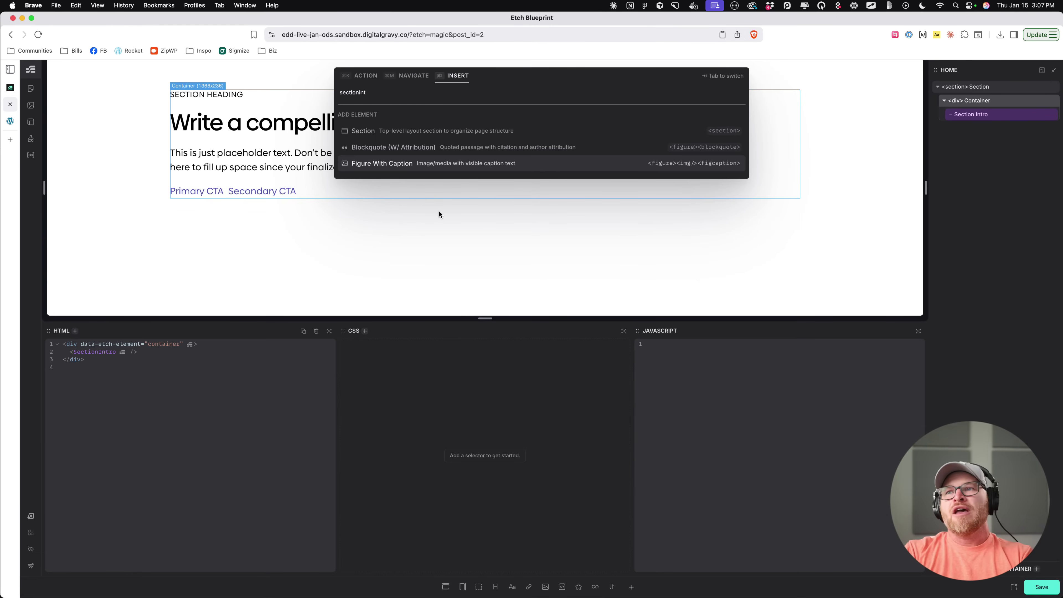
pyautogui.press('BackSpace')
pyautogui.press('BackSpace')
pyautogui.press('BackSpace')
pyautogui.write('intr')
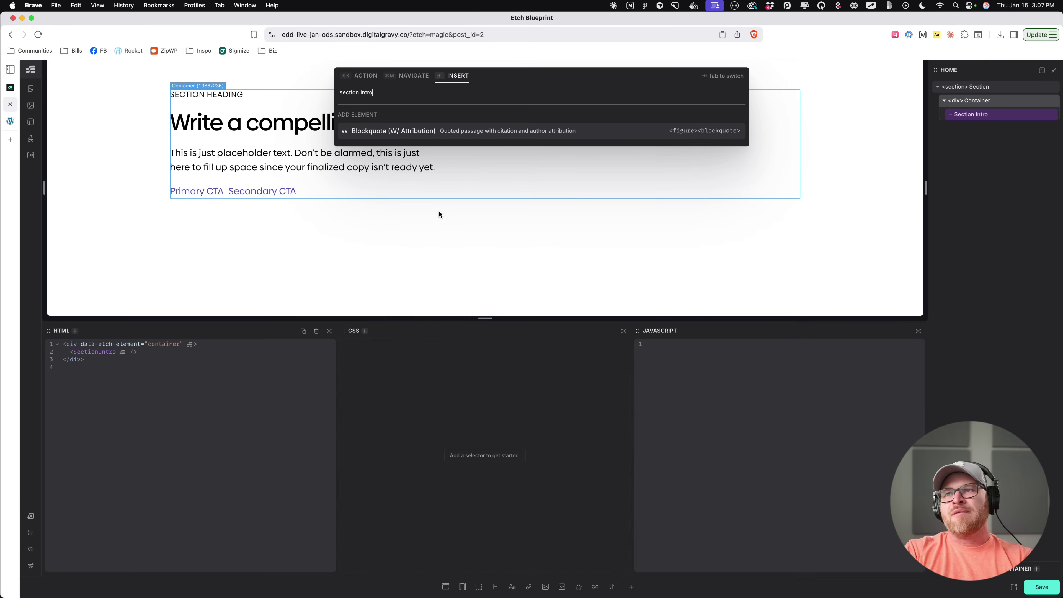
pyautogui.write('o')
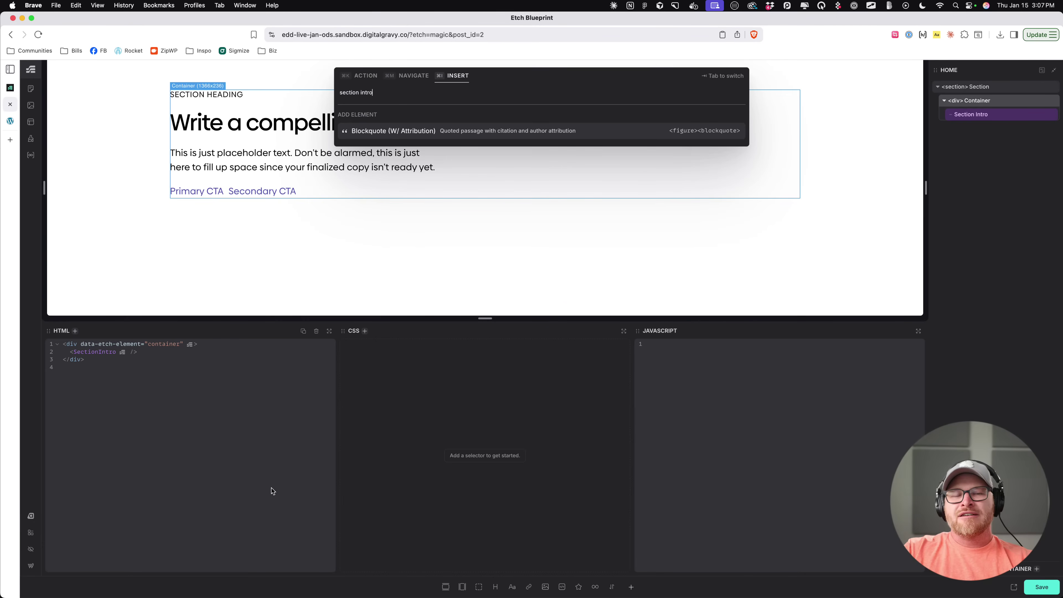
pyautogui.click(333, 232)
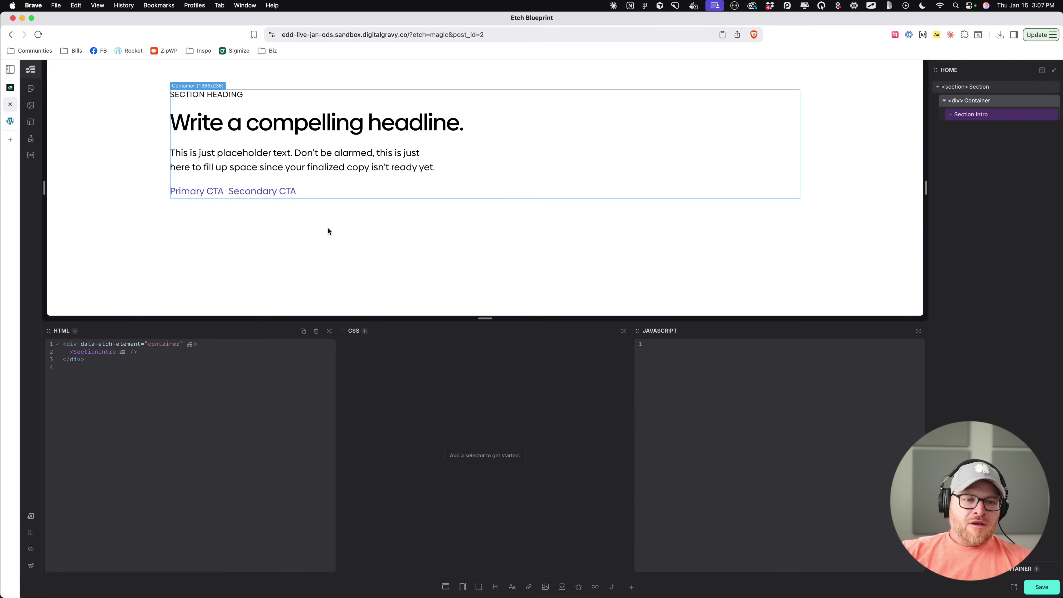
# Step: Select the section, look at the Etch Patterns features page, and go to the 1.0.0-beta-13 details in the changelog
pyautogui.click(328, 228)
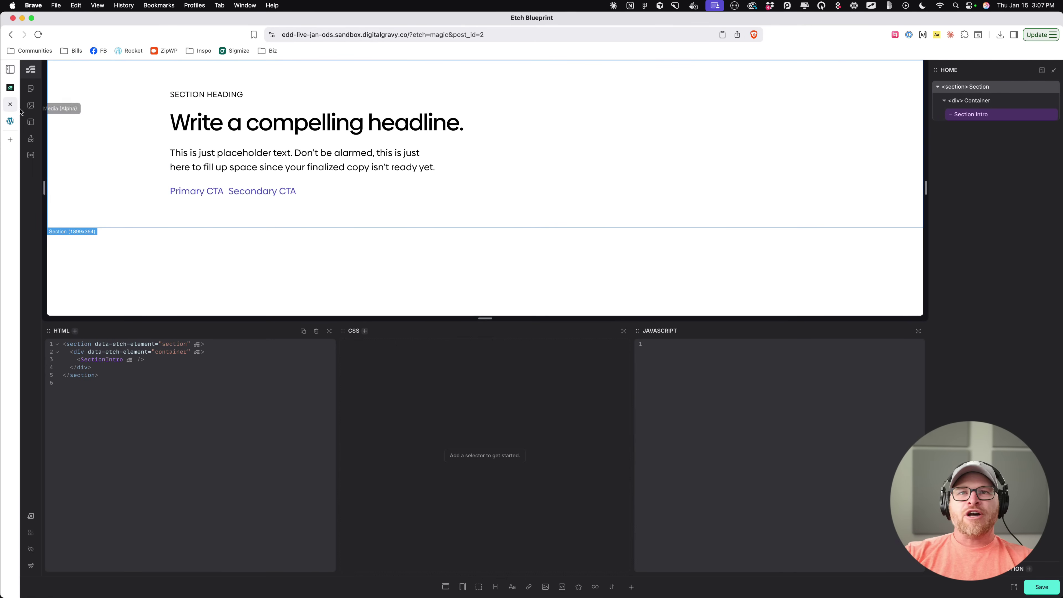
pyautogui.click(10, 121)
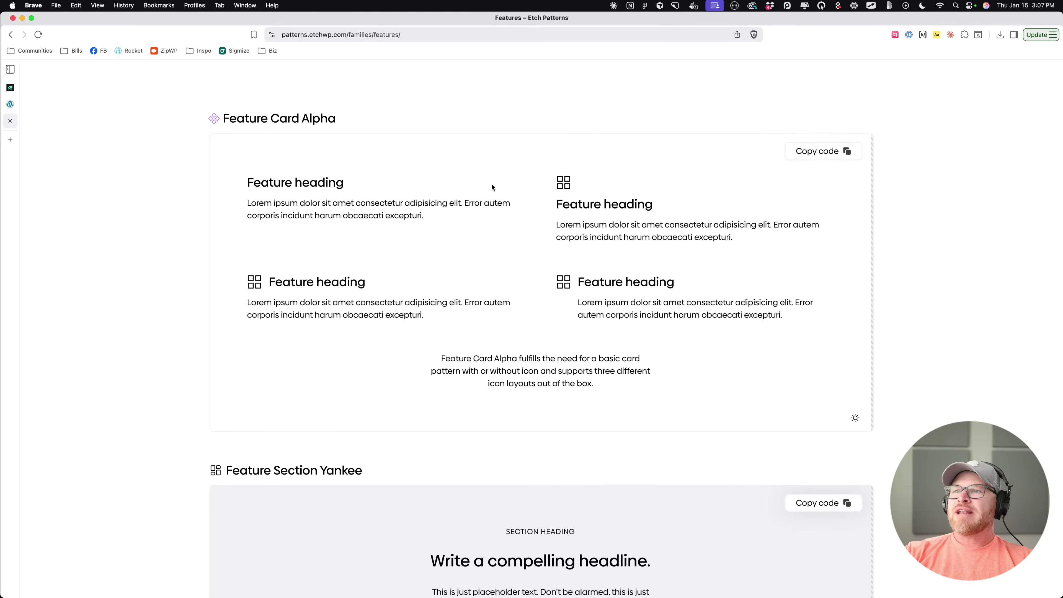
pyautogui.click(14, 105)
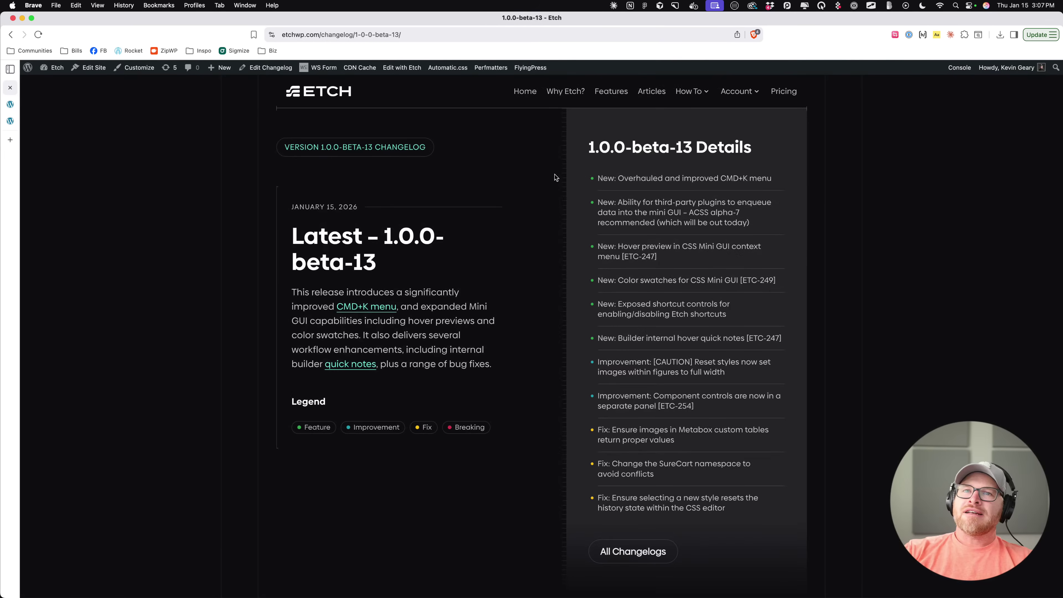
pyautogui.click(10, 105)
pyautogui.scroll(5, 641, 210)
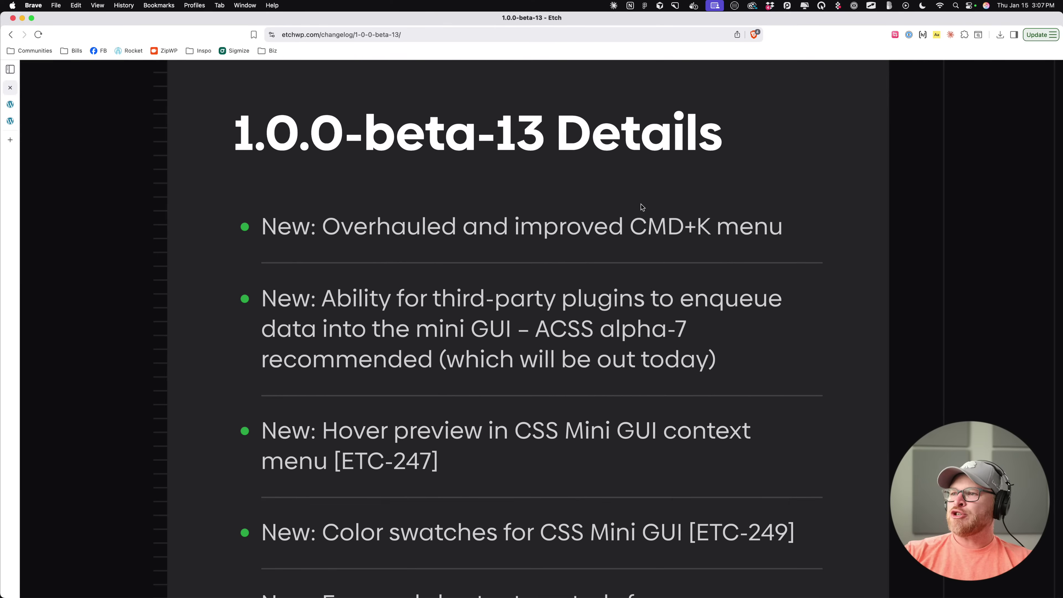
# Step: Highlight the changelog item about third-party plugins enqueuing data into the mini GUI, and return to the Etch builder page
pyautogui.hscroll(-2, 845, 242)
pyautogui.scroll(-1, 845, 242)
pyautogui.moveTo(399, 250); pyautogui.dragTo(786, 300)
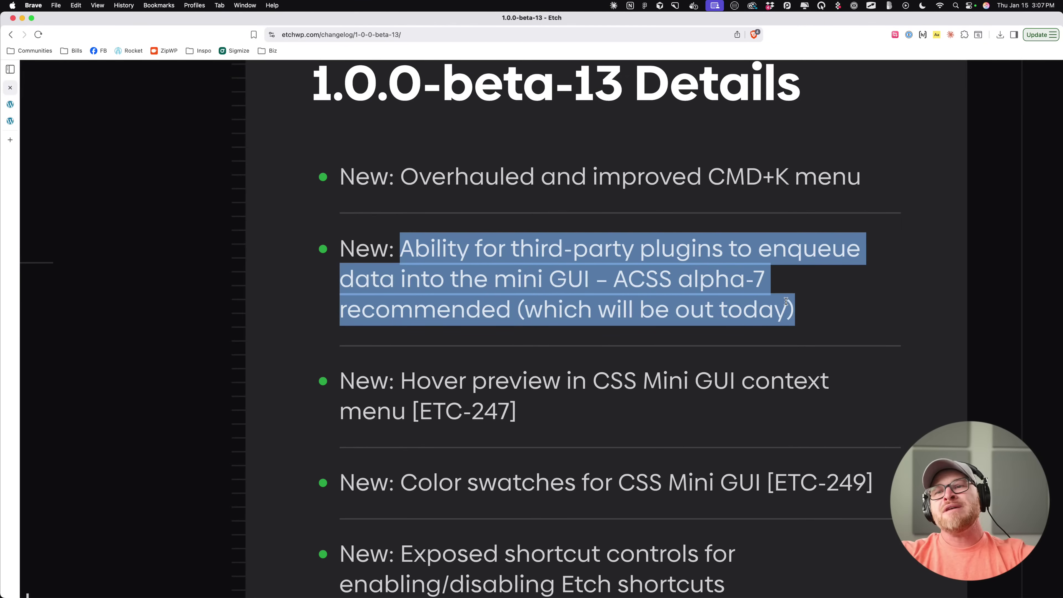
pyautogui.click(163, 215)
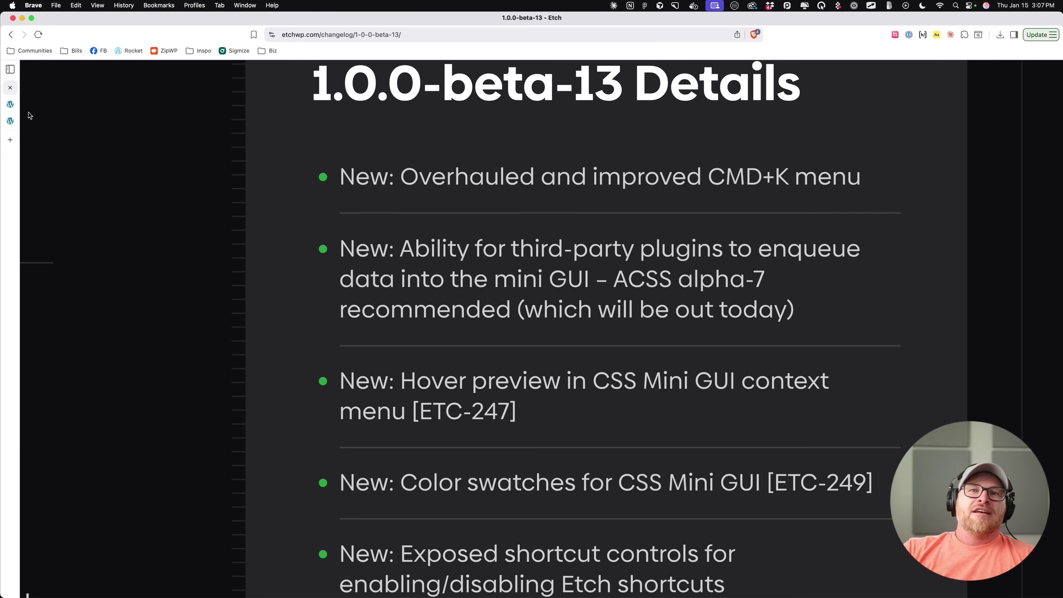
pyautogui.click(10, 105)
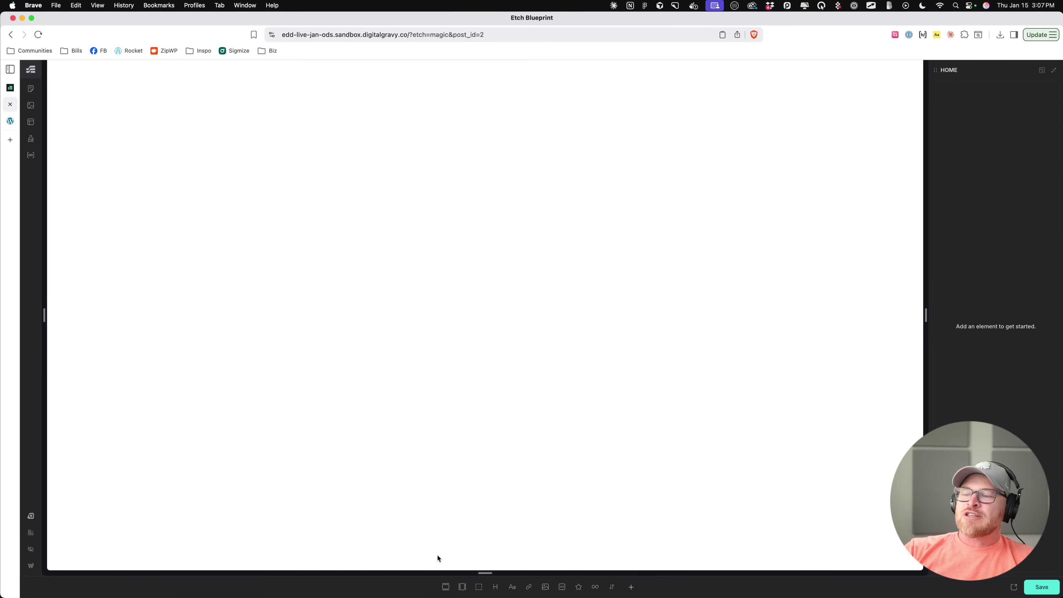
# Step: Add a section with a container to the empty page and insert the Icon Card element into the container through the command menu
pyautogui.click(445, 586)
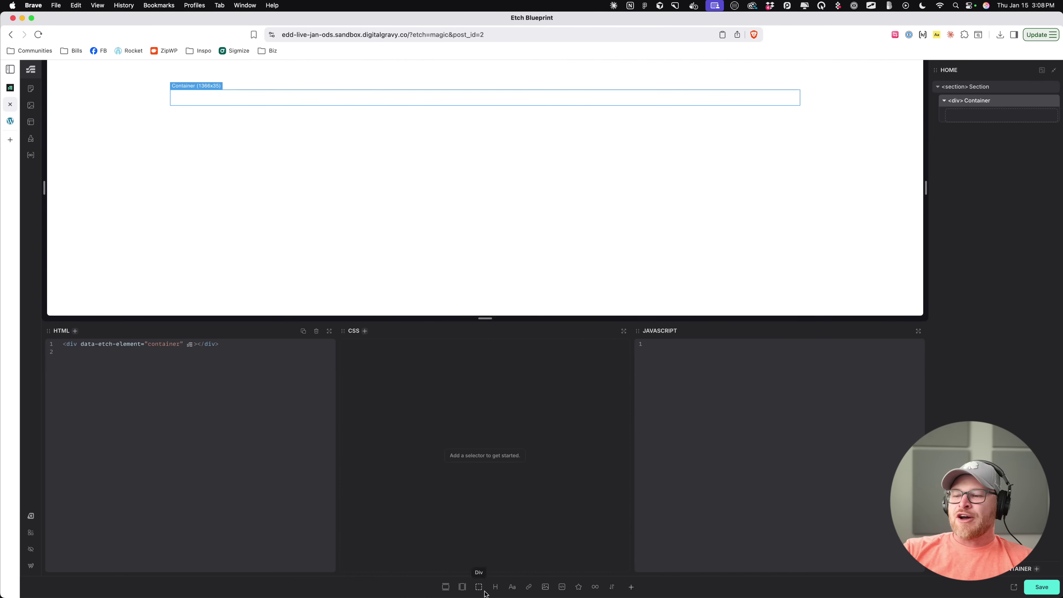
pyautogui.press('super+i')
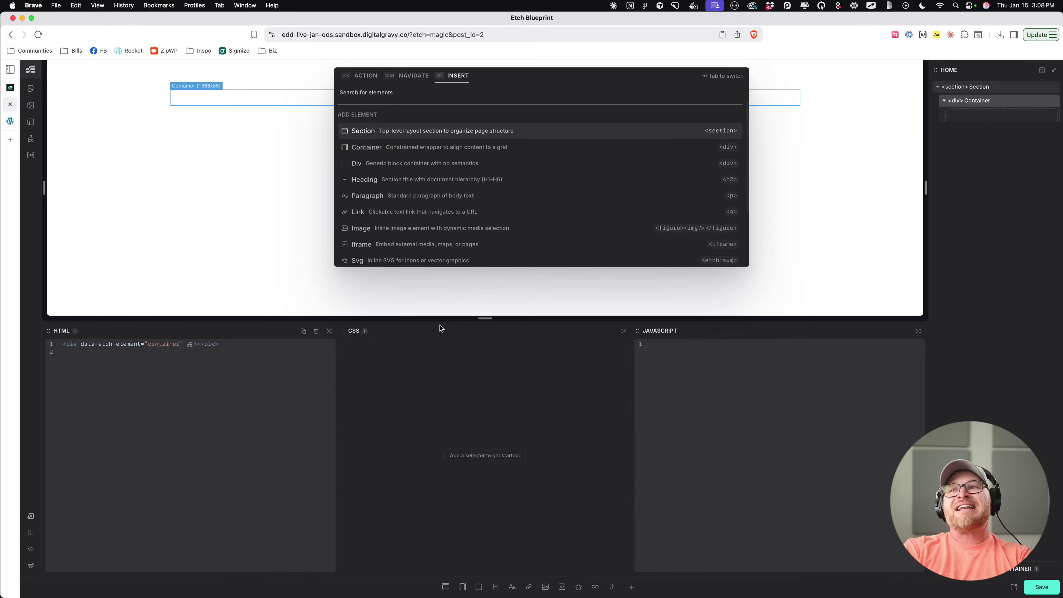
pyautogui.write('icon')
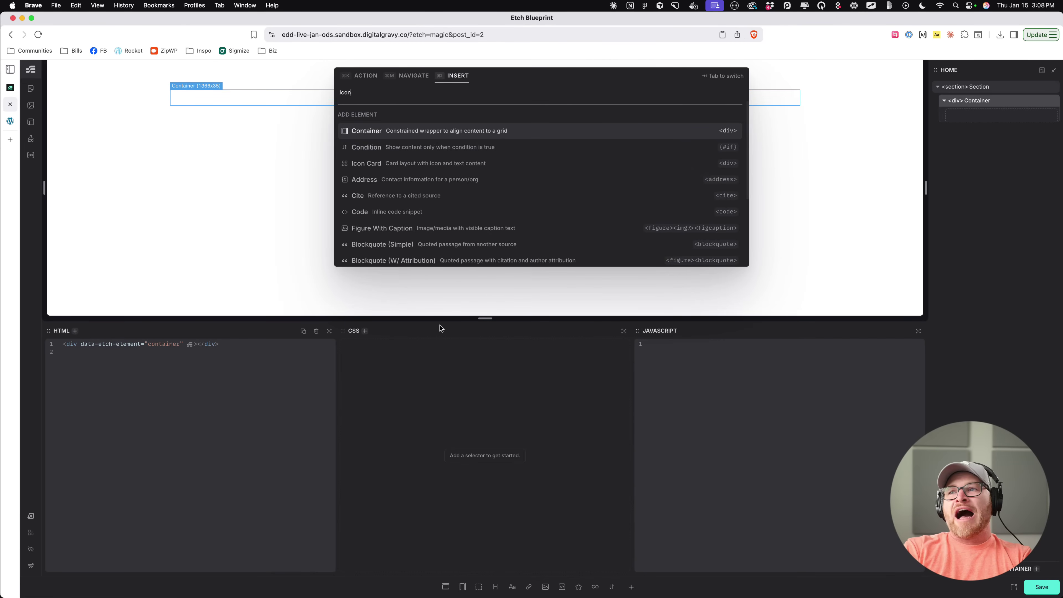
pyautogui.write(' card')
pyautogui.press('Return')
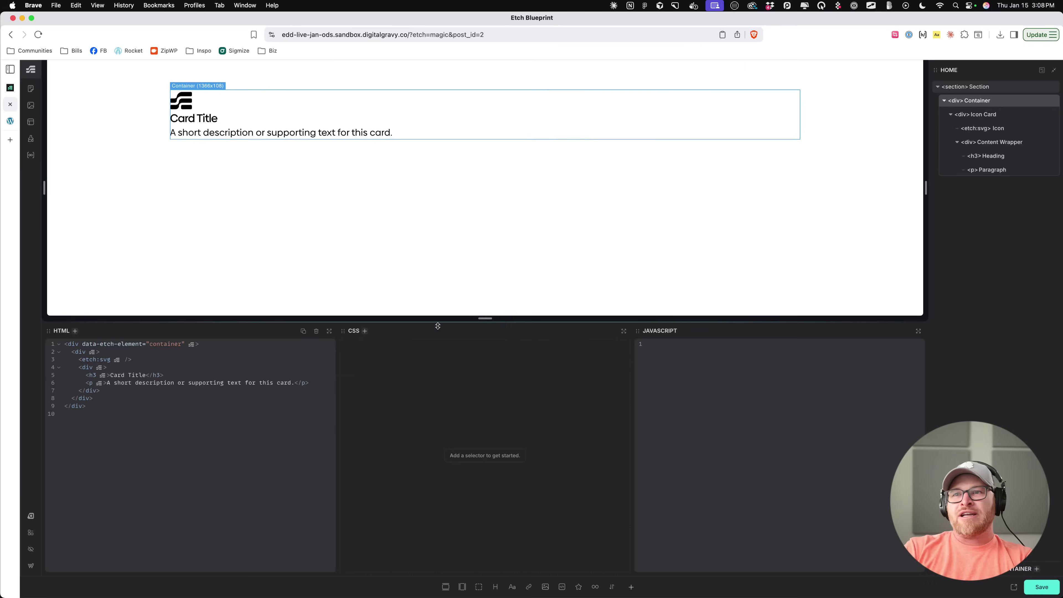
# Step: Check the icon card's structure by selecting its icon, content wrapper, paragraph and heading, ending on the Icon Card itself
pyautogui.click(998, 115)
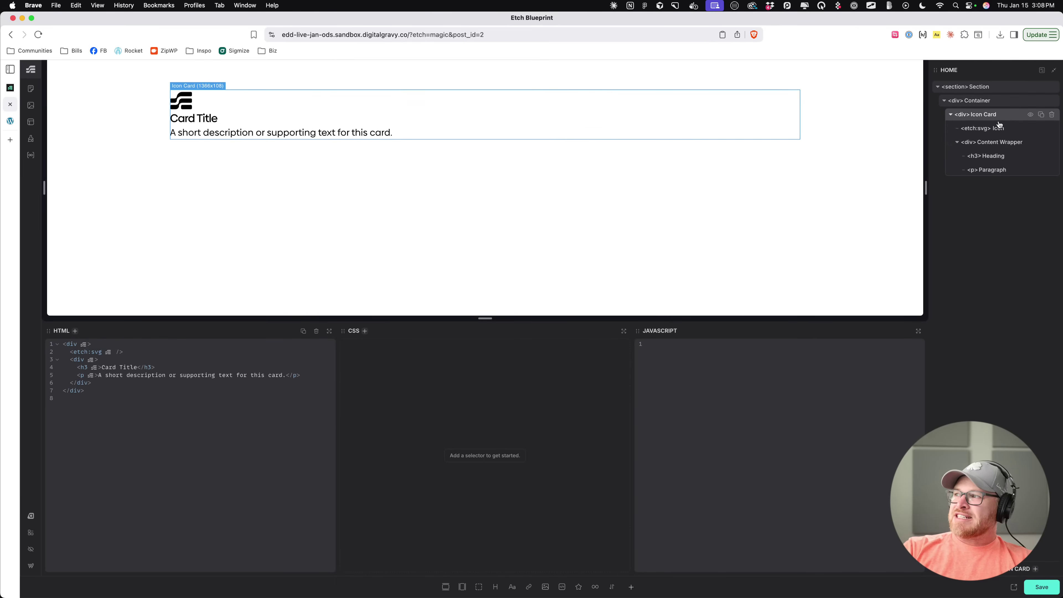
pyautogui.click(999, 130)
pyautogui.click(1000, 143)
pyautogui.click(988, 170)
pyautogui.click(988, 156)
pyautogui.click(1002, 145)
pyautogui.click(1000, 117)
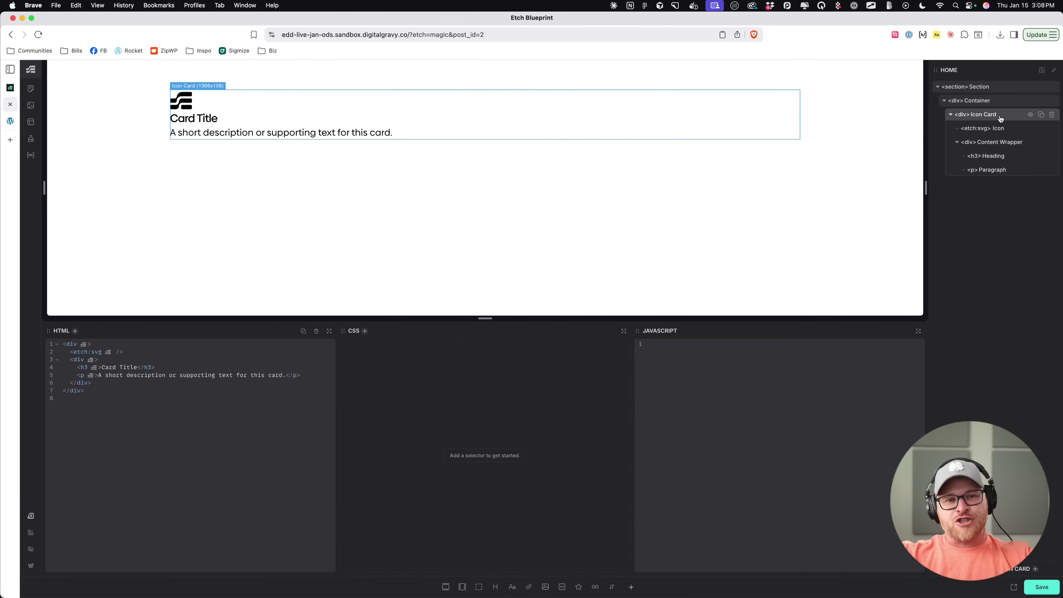
# Step: Create BEM classes for the icon card and its children, and set the icon-card class to a flex column layout
pyautogui.rightClick(1001, 118)
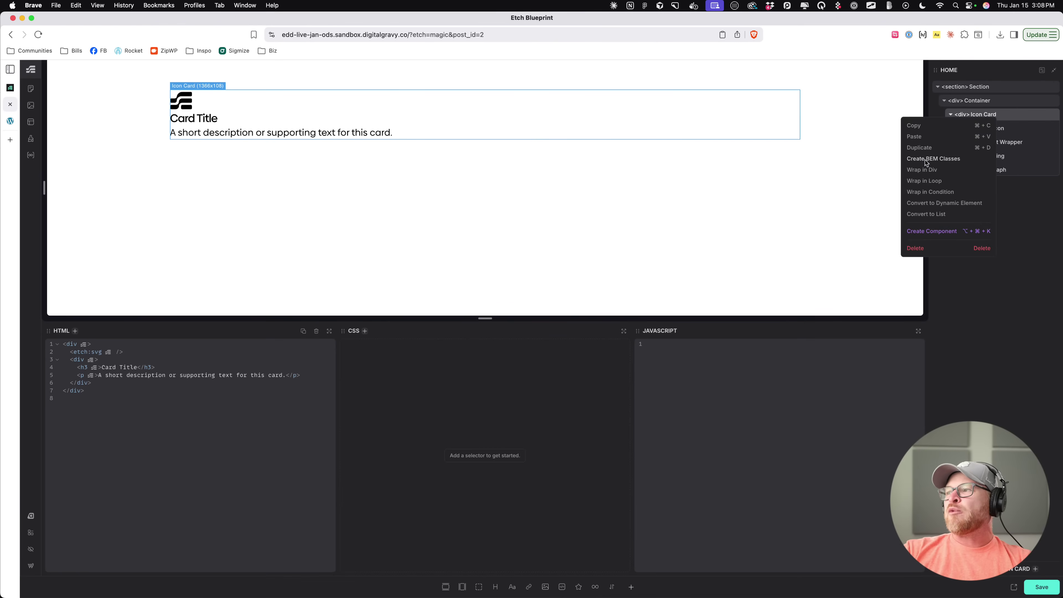
pyautogui.click(938, 162)
pyautogui.click(1000, 128)
pyautogui.click(1004, 142)
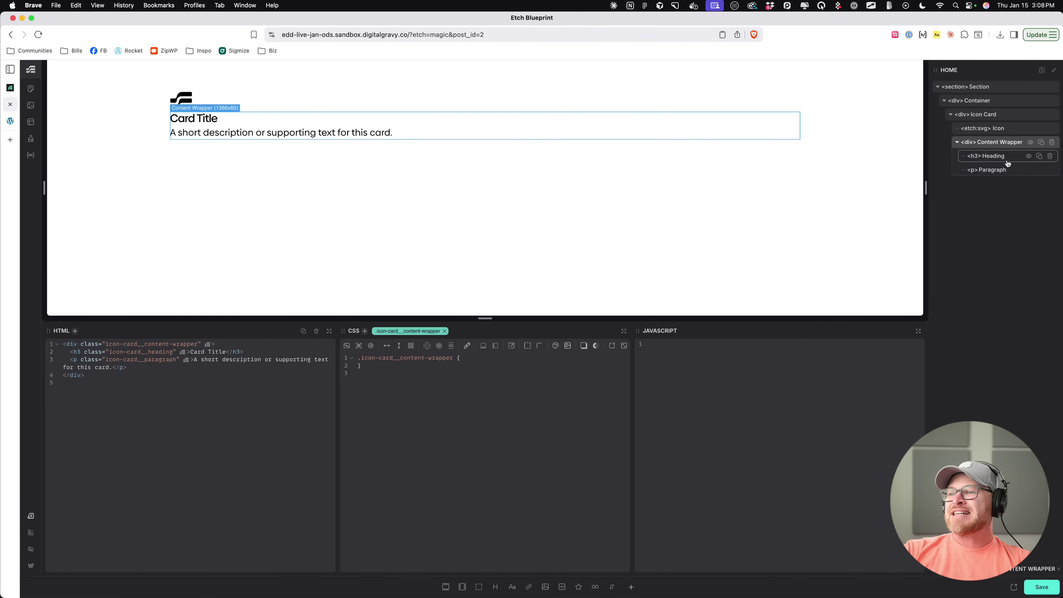
pyautogui.click(1001, 157)
pyautogui.click(989, 114)
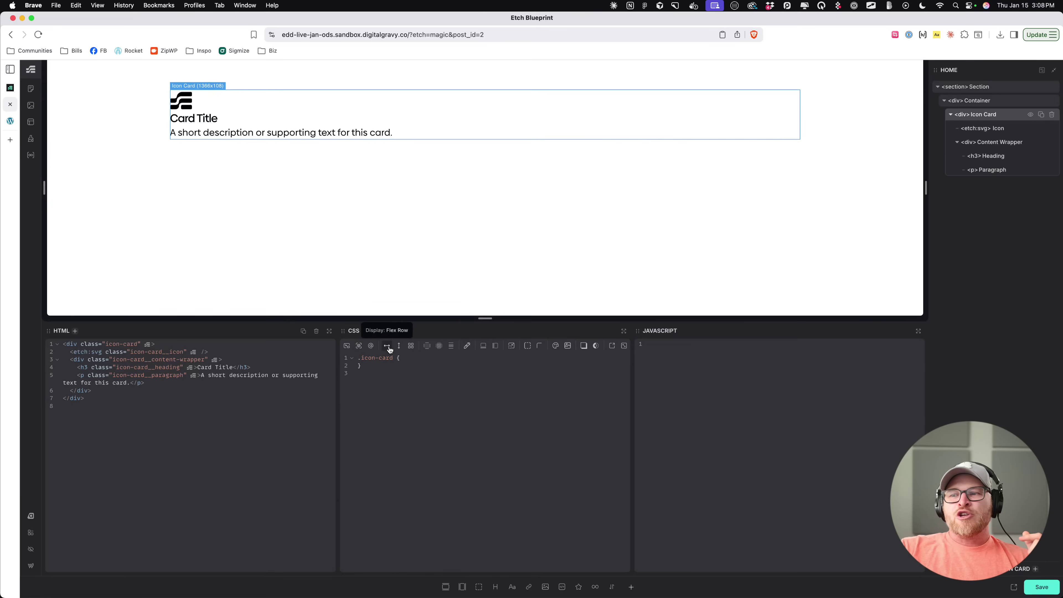
pyautogui.click(400, 347)
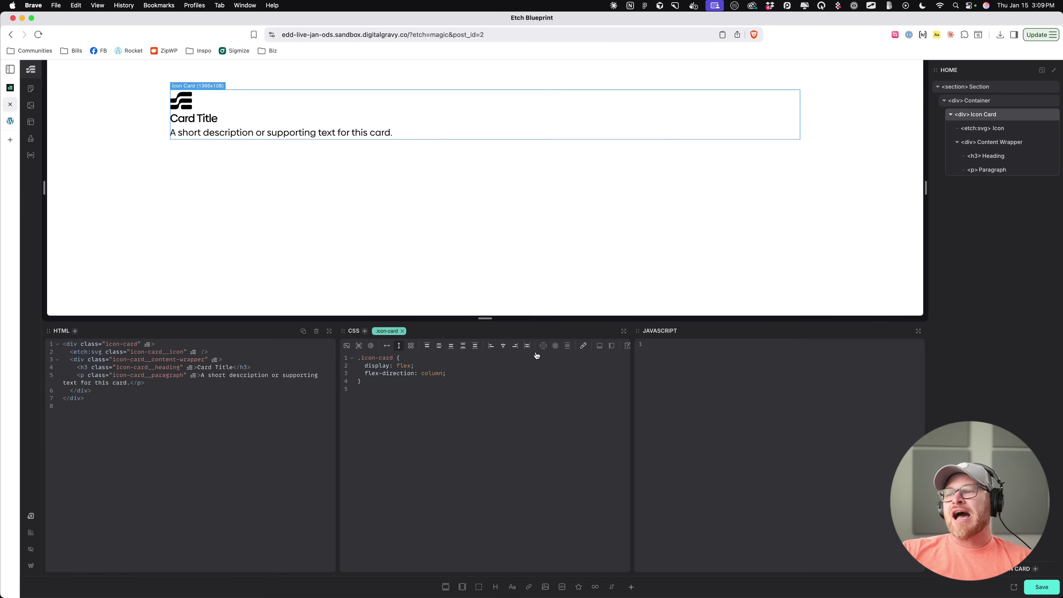
# Step: Examine the ACSS base, bridge and section spacing options for the icon card's padding and preview them on the canvas
pyautogui.click(553, 348)
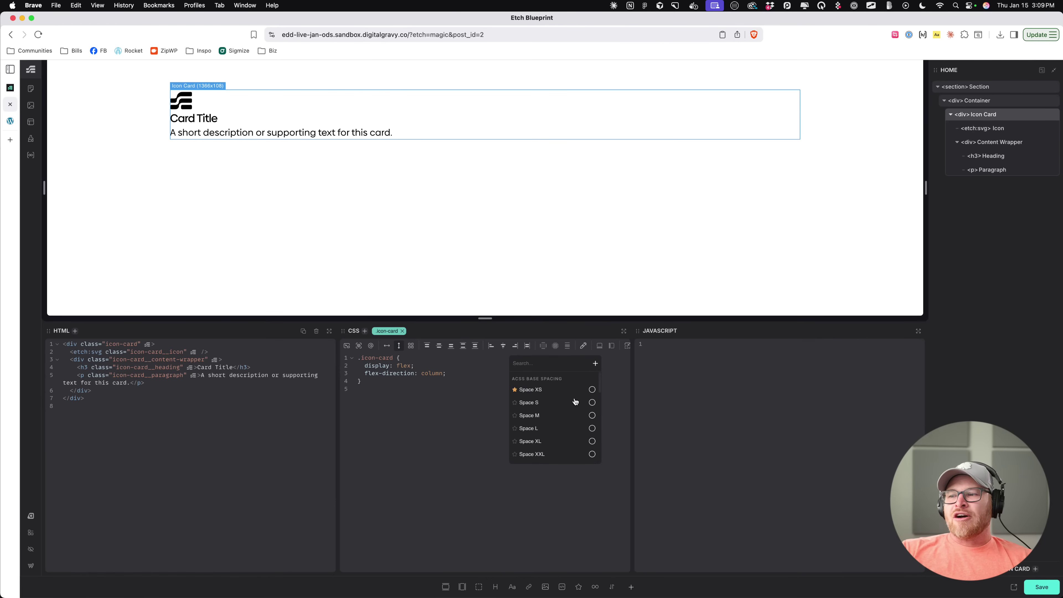
pyautogui.scroll(-5, 574, 409)
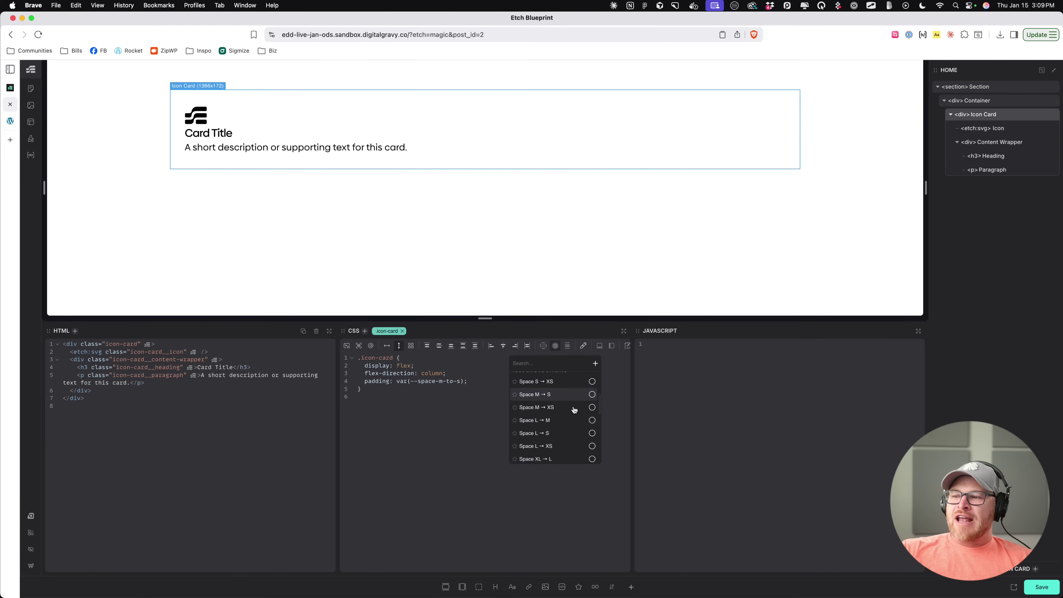
pyautogui.scroll(-3, 574, 410)
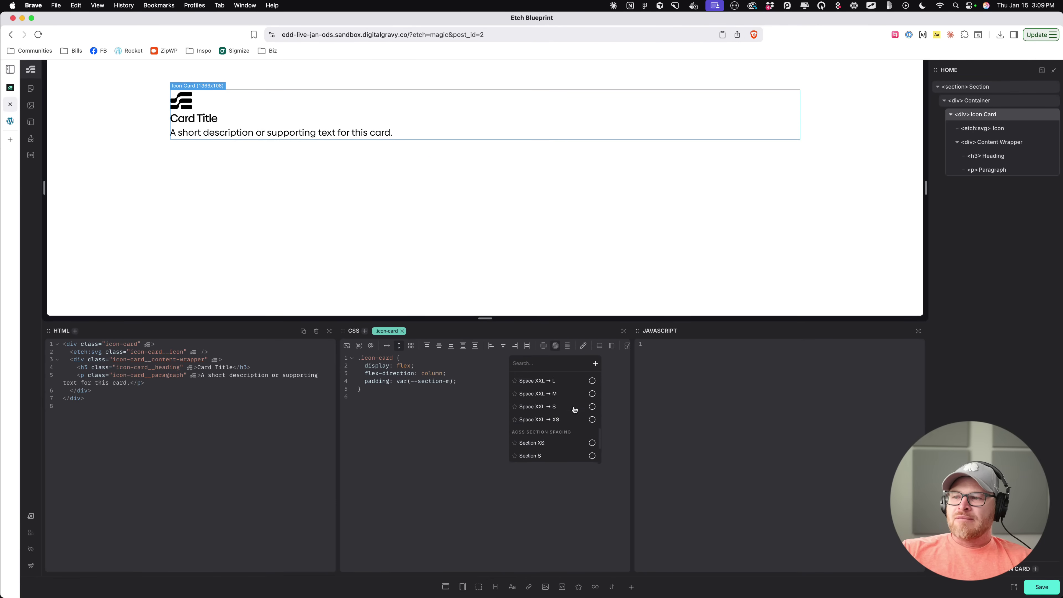
pyautogui.scroll(-2, 556, 406)
pyautogui.scroll(10, 555, 406)
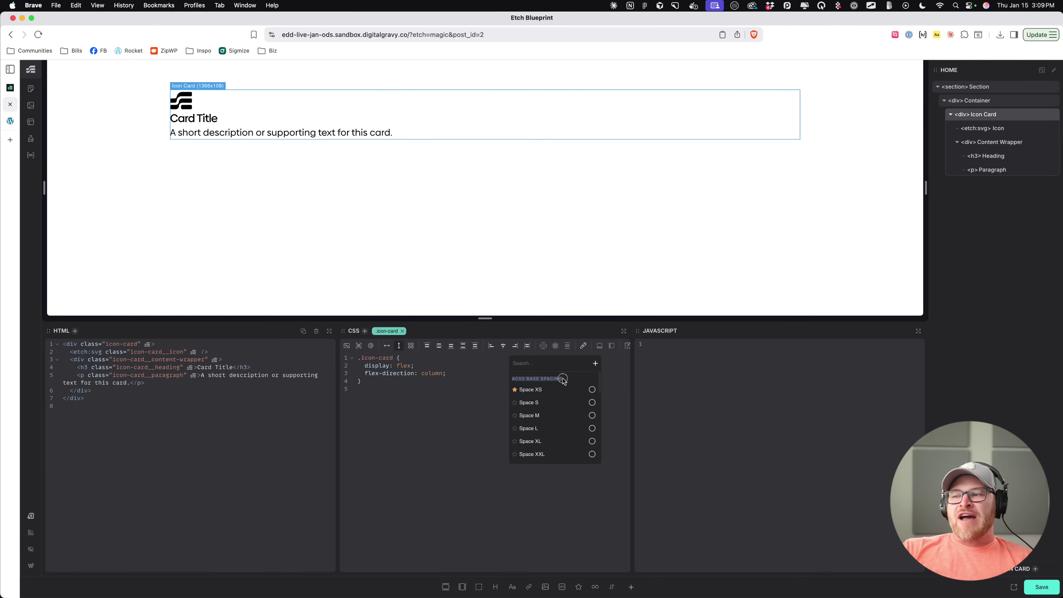
pyautogui.scroll(-2, 540, 394)
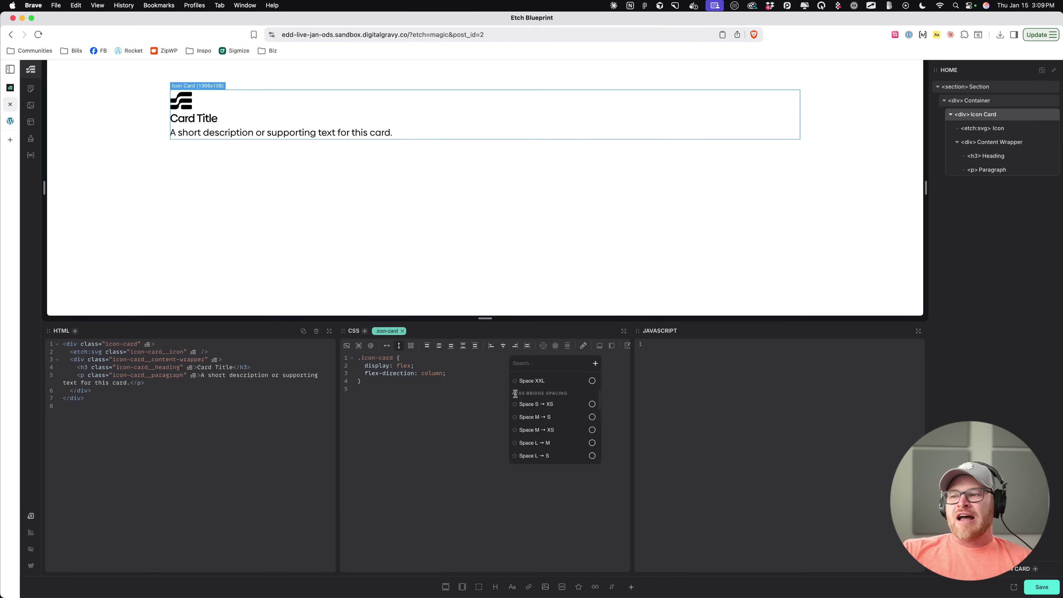
pyautogui.scroll(-5, 561, 406)
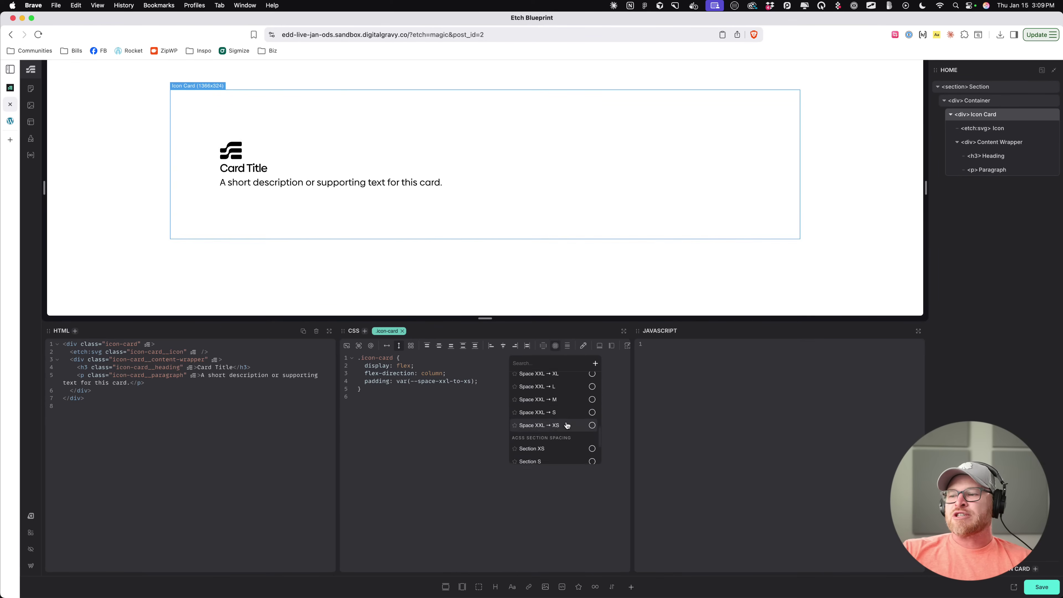
pyautogui.scroll(-3, 544, 417)
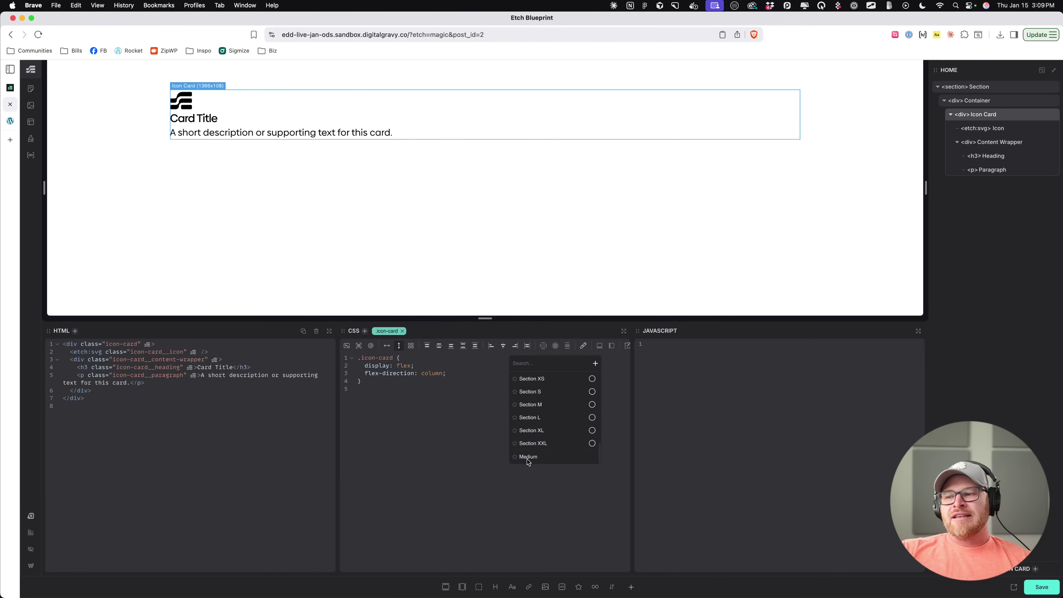
pyautogui.scroll(8, 586, 423)
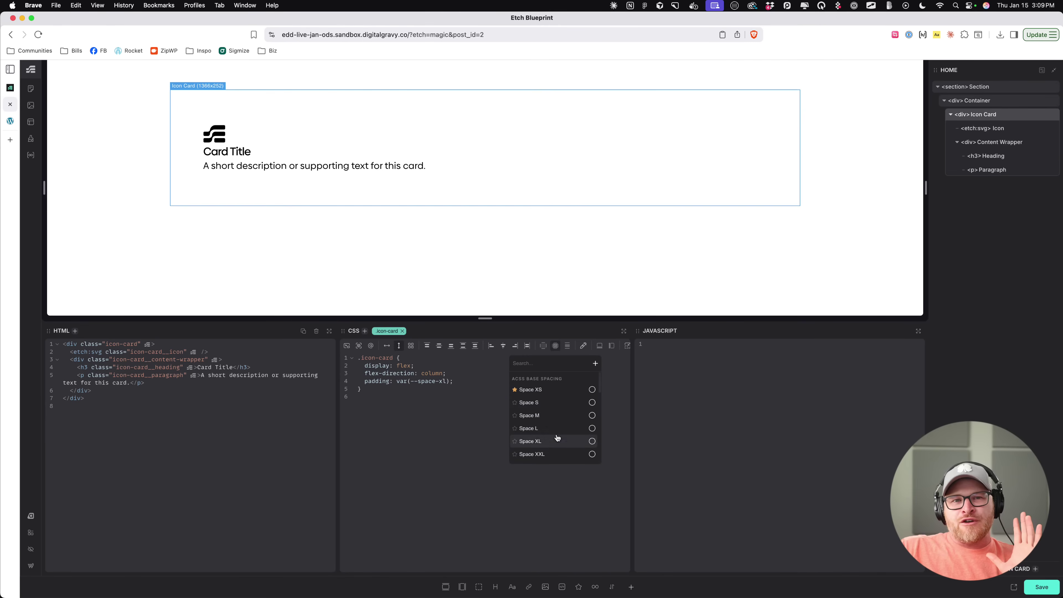
# Step: Set the icon card's padding to Space M from the ACSS base spacing options
pyautogui.scroll(-1, 556, 416)
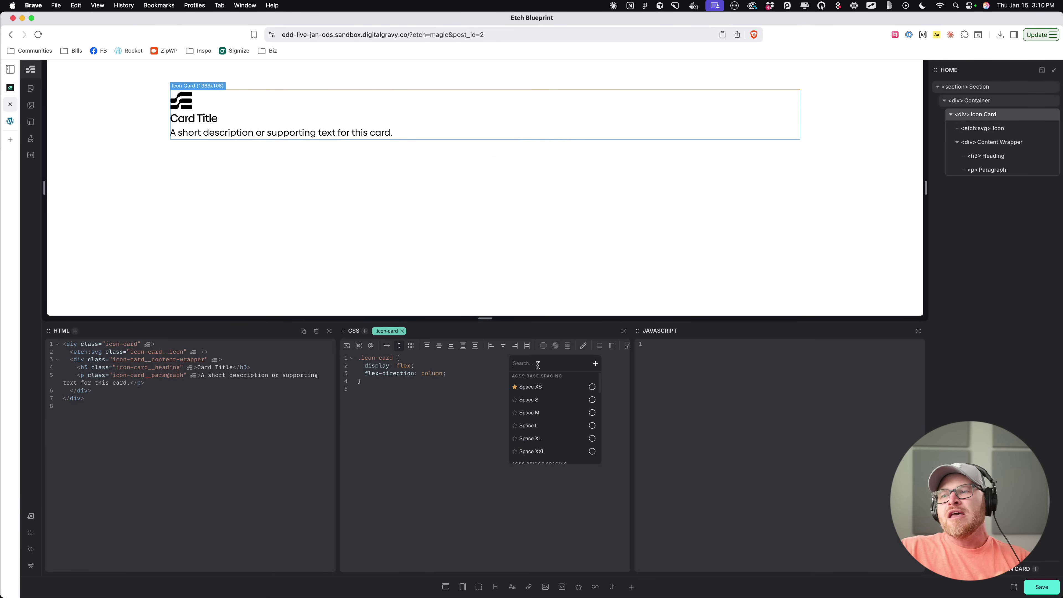
pyautogui.scroll(-2, 536, 402)
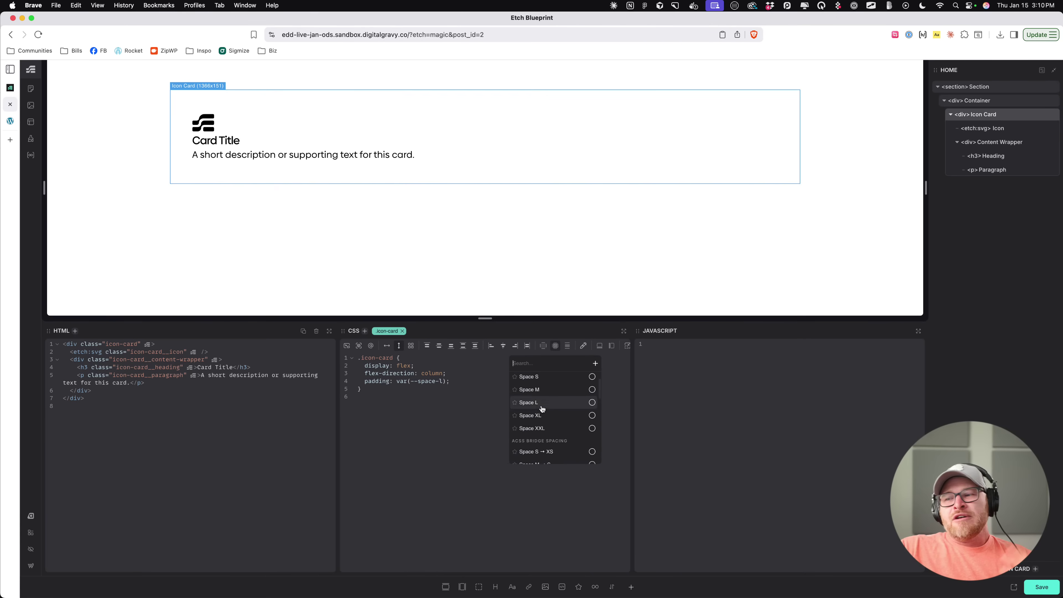
pyautogui.scroll(2, 540, 404)
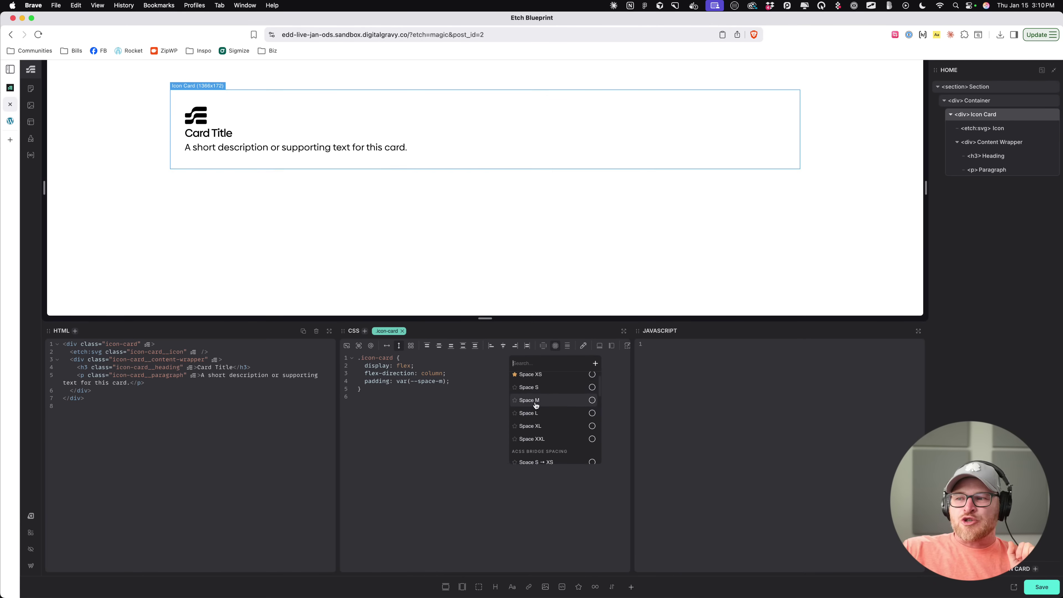
pyautogui.click(540, 403)
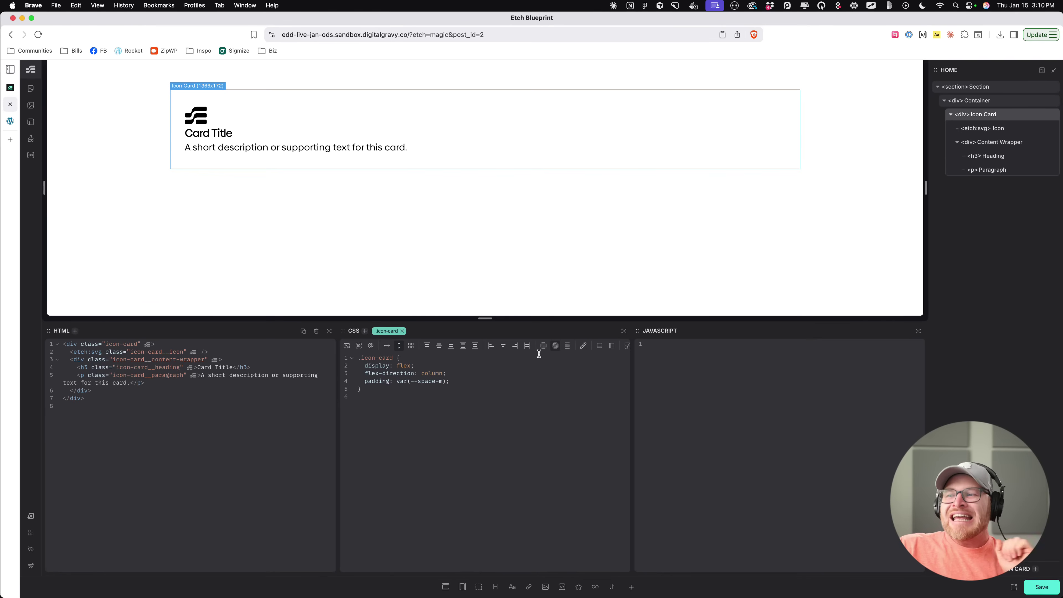
# Step: Examine the ACSS background color options for the icon card, from Base and contextual to Neutral and Primary shades, and preview them on the canvas
pyautogui.hscroll(3, 512, 352)
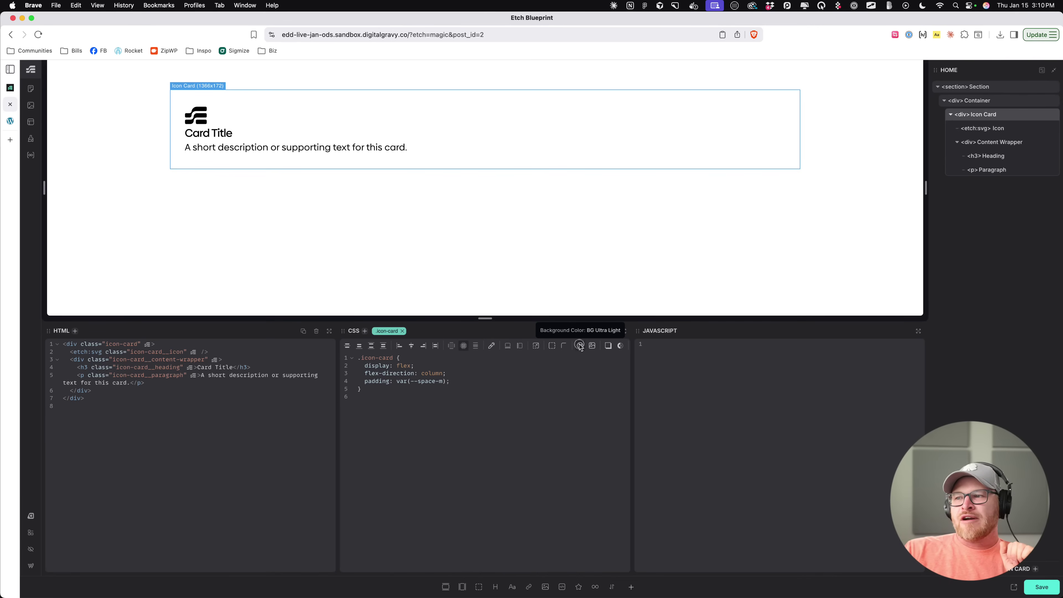
pyautogui.click(580, 346)
pyautogui.scroll(-3, 574, 402)
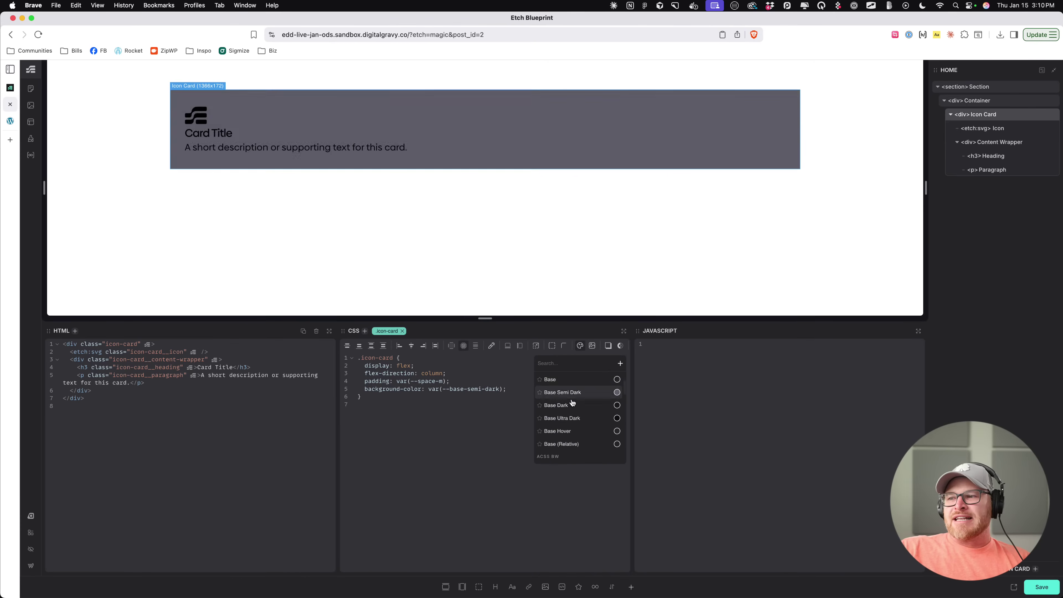
pyautogui.scroll(-3, 573, 408)
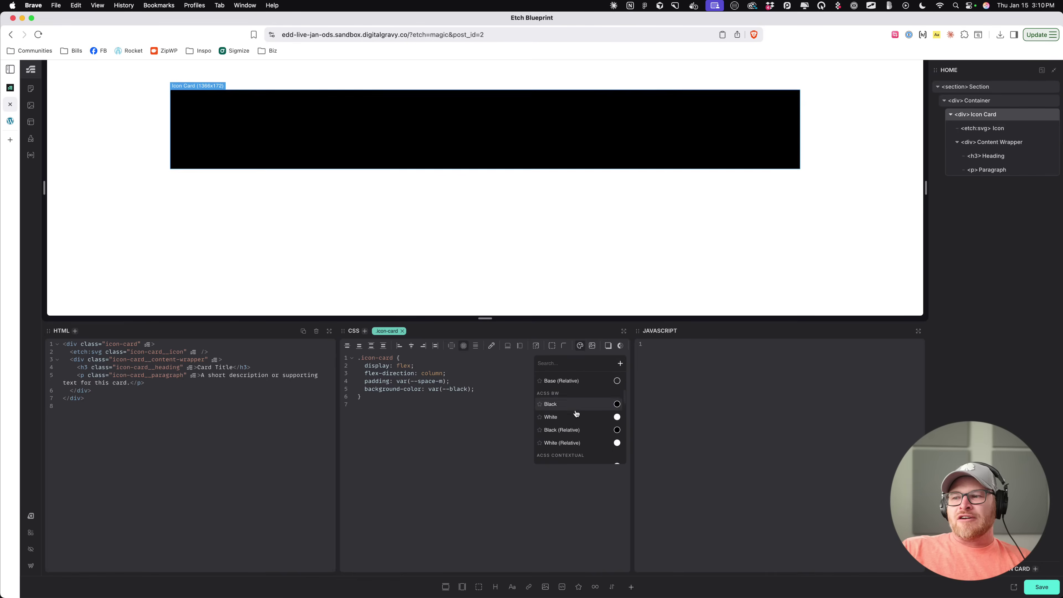
pyautogui.scroll(-2, 576, 413)
pyautogui.scroll(2, 574, 414)
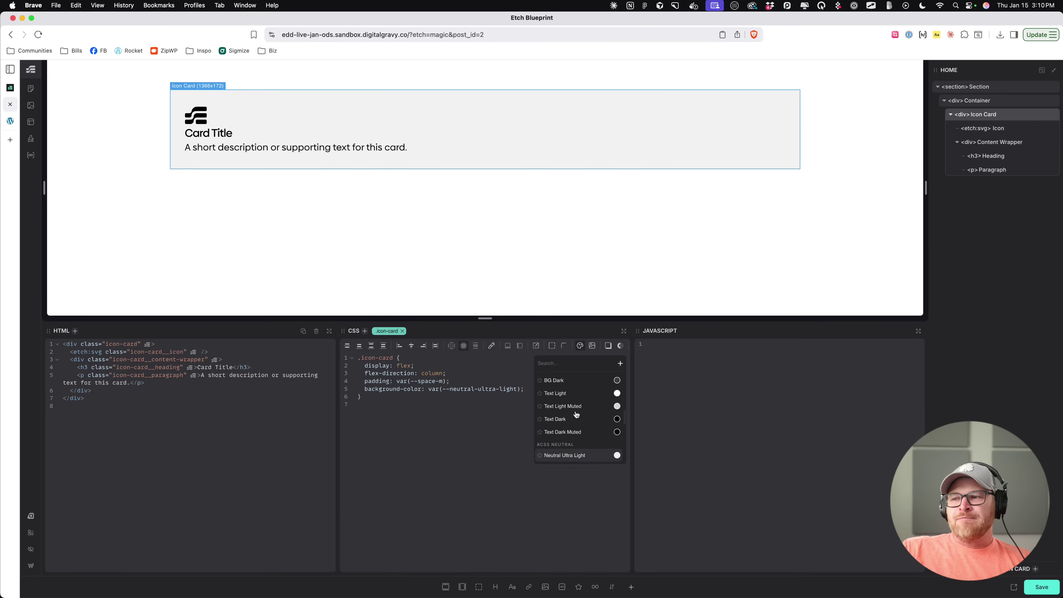
pyautogui.scroll(-2, 582, 435)
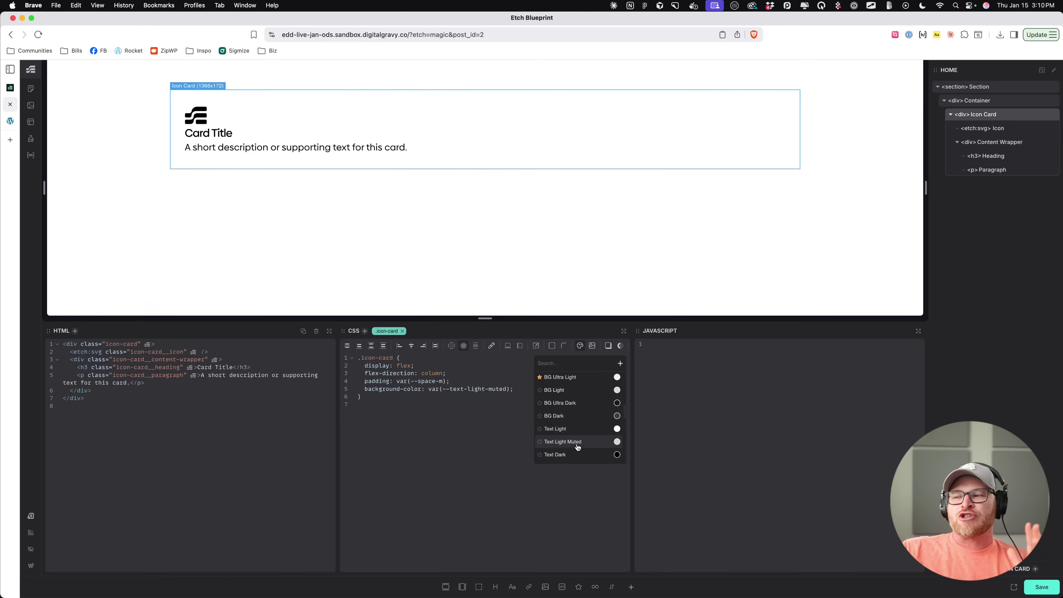
pyautogui.scroll(-8, 576, 416)
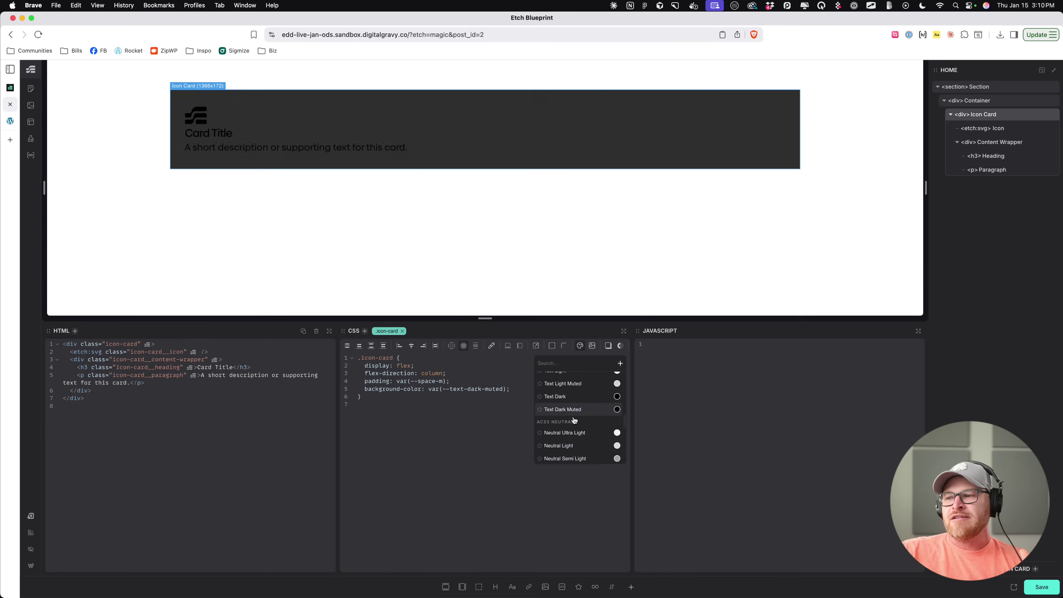
pyautogui.scroll(-10, 571, 422)
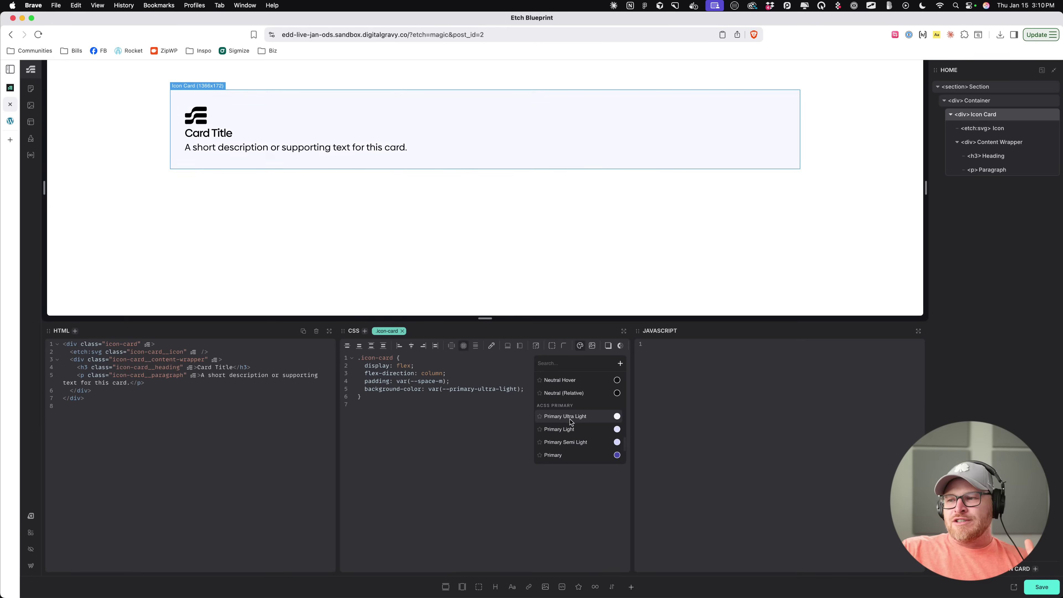
pyautogui.scroll(4, 570, 422)
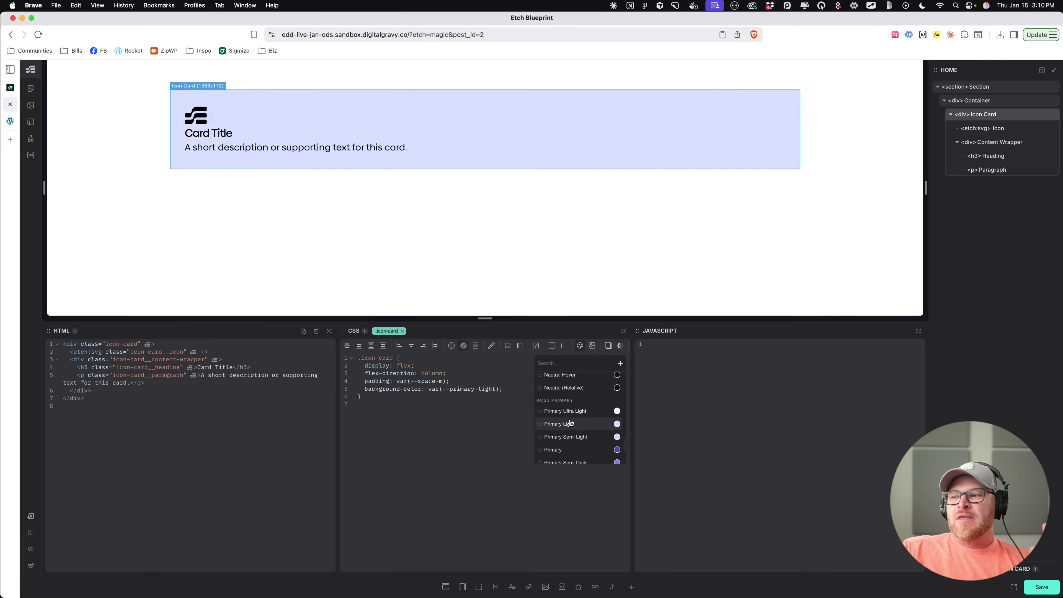
pyautogui.scroll(3, 567, 409)
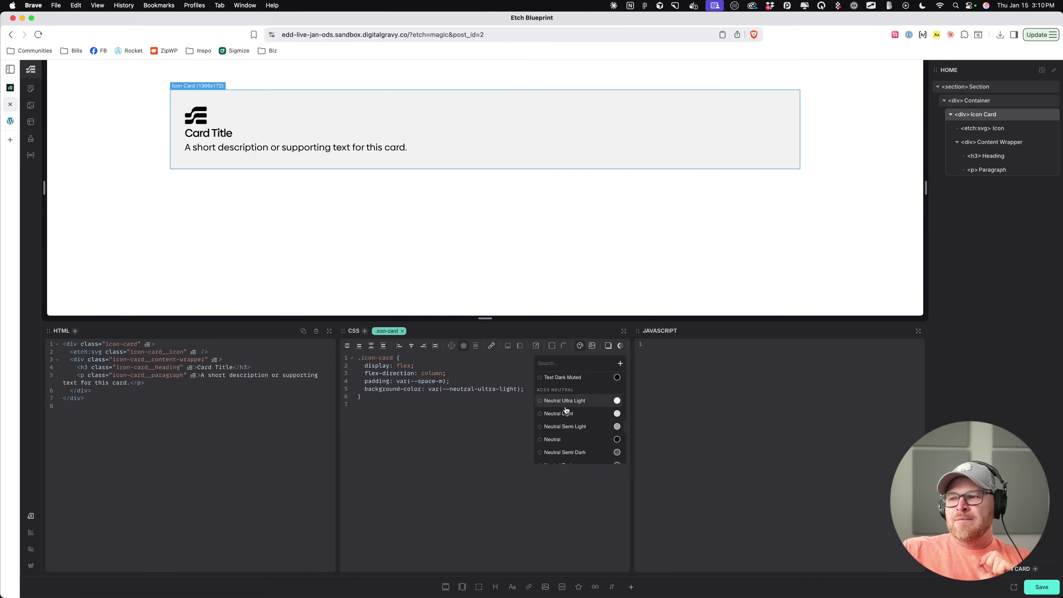
pyautogui.scroll(5, 566, 419)
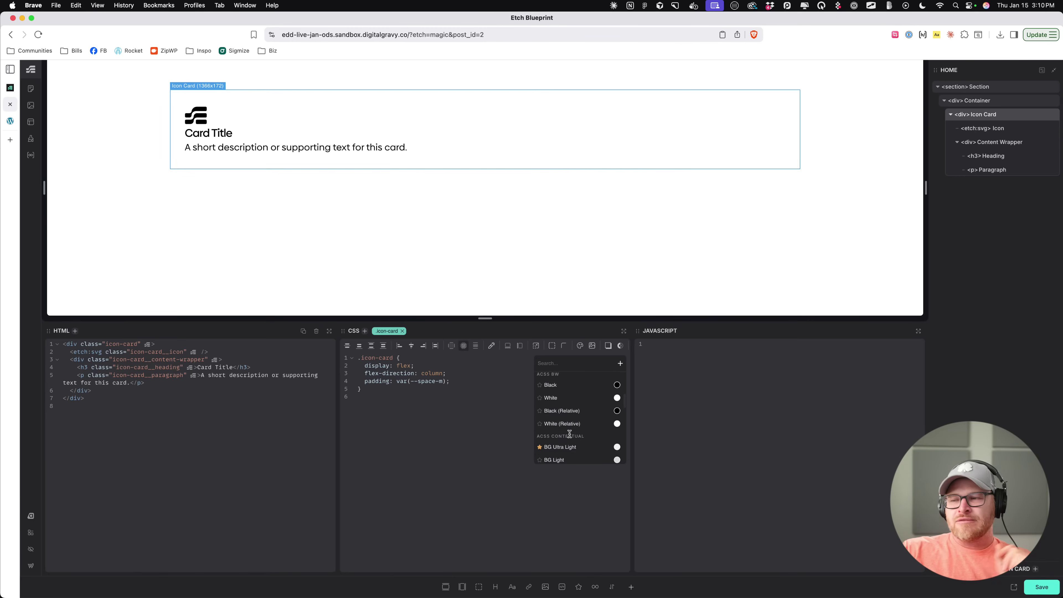
pyautogui.scroll(3, 569, 439)
pyautogui.scroll(3, 569, 438)
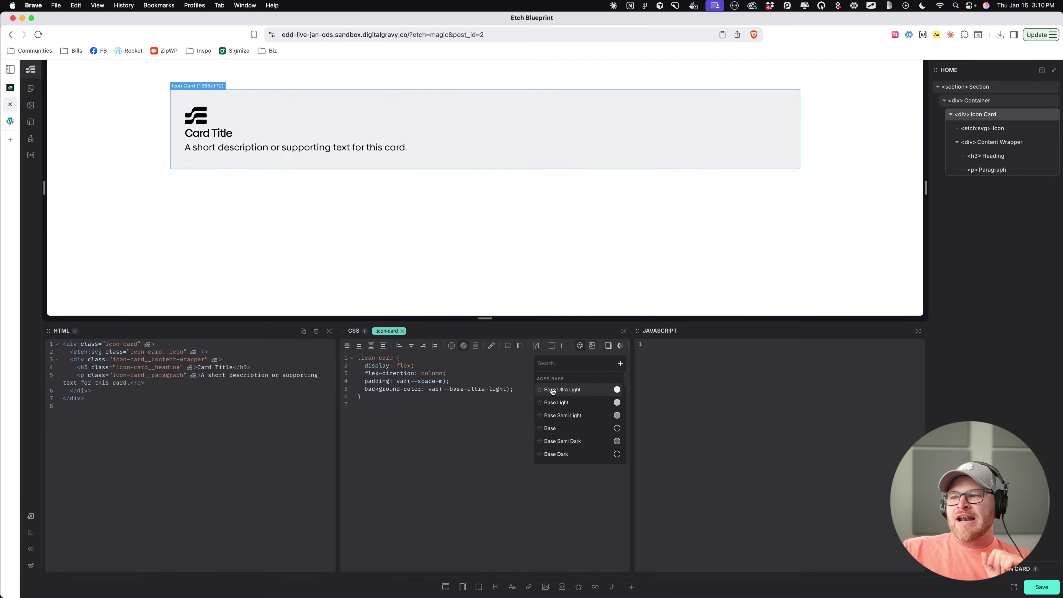
pyautogui.click(471, 401)
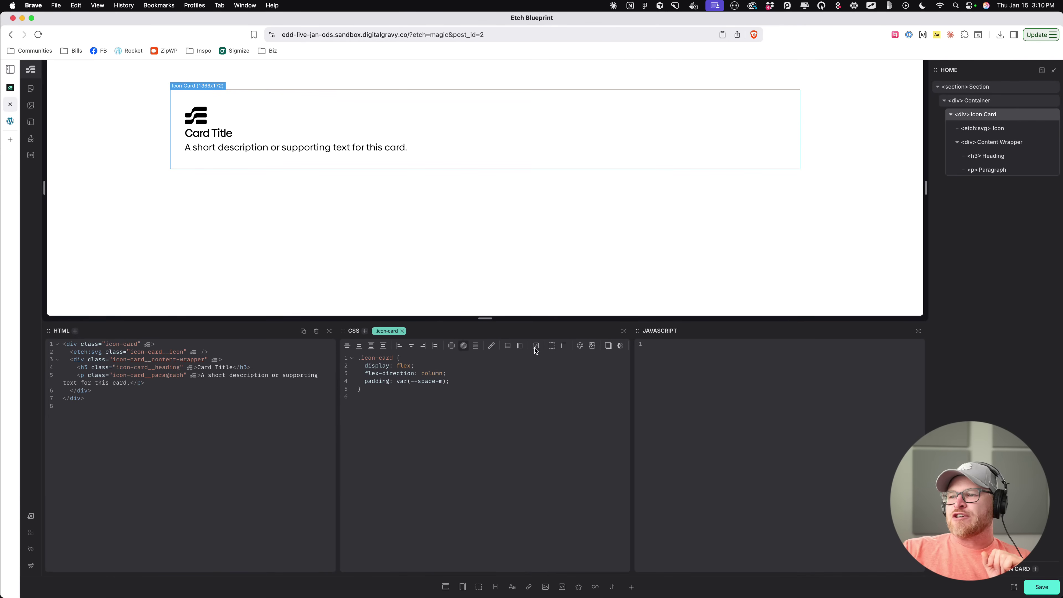
# Step: Try BG Ultra Light from the ACSS contextual colors as the icon card's background, and delete the declaration again
pyautogui.click(580, 346)
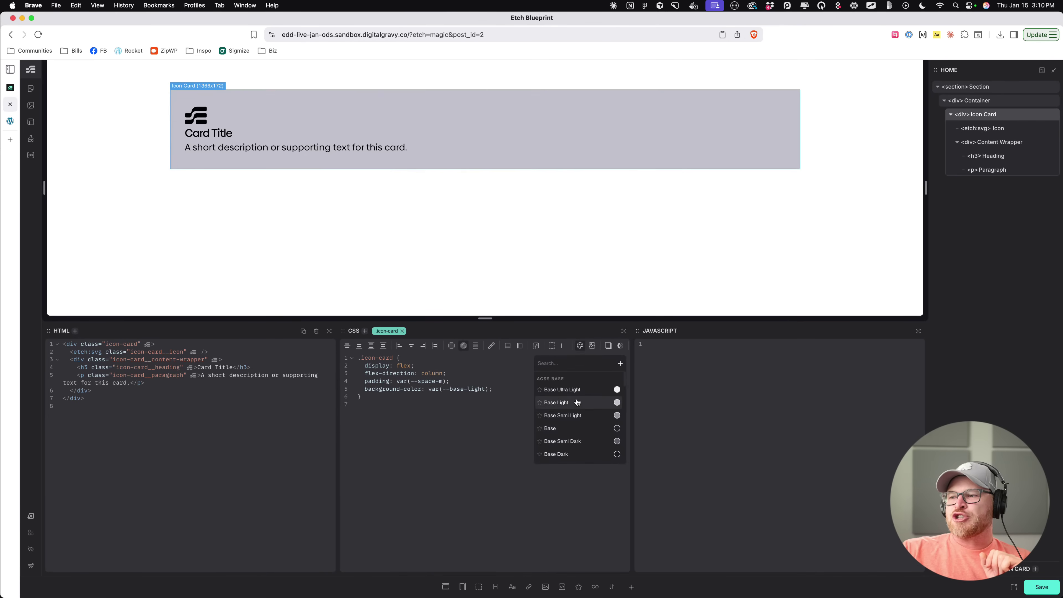
pyautogui.scroll(-3, 576, 403)
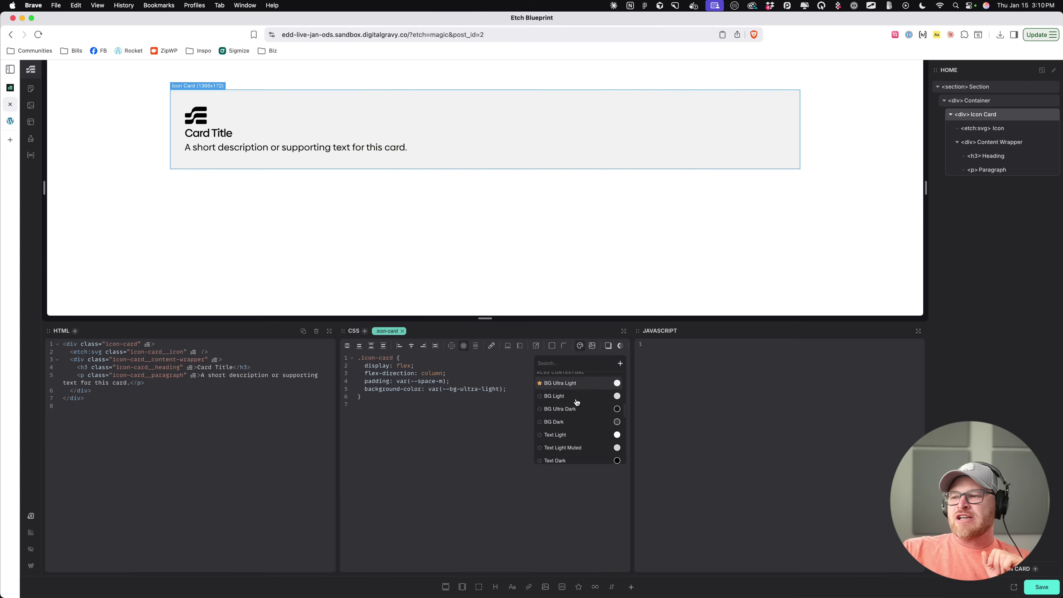
pyautogui.click(572, 383)
pyautogui.moveTo(523, 389); pyautogui.dragTo(321, 393)
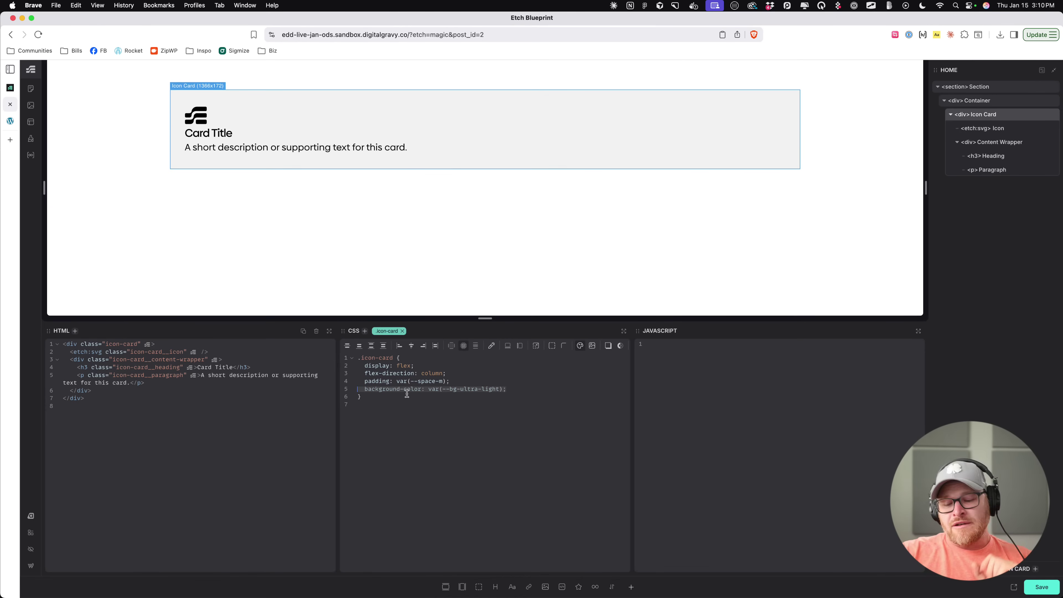
pyautogui.press('BackSpace')
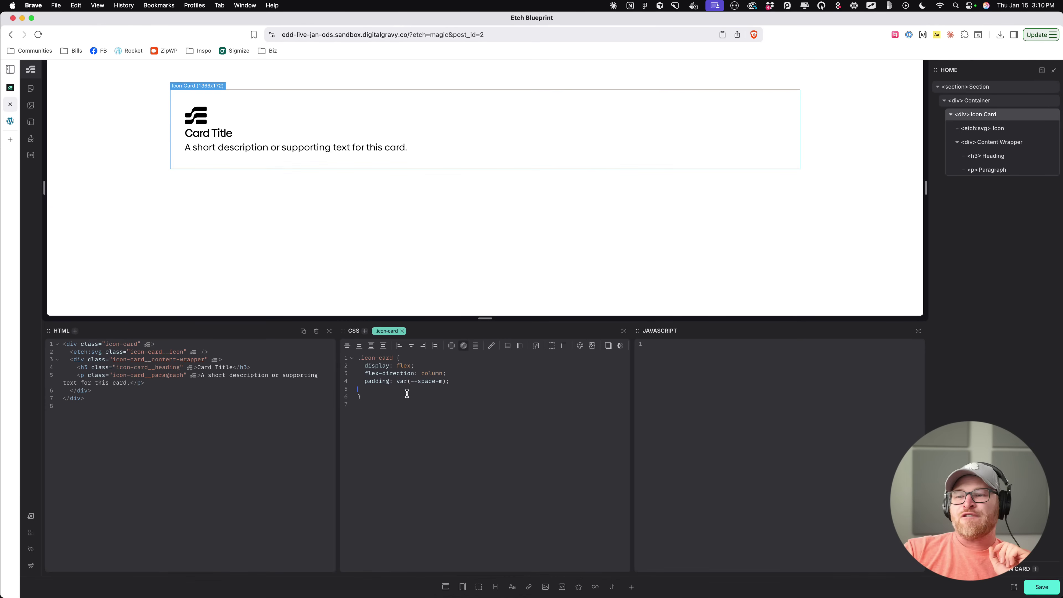
# Step: Give the icon card the favorite BG Ultra Light background and a border radius of var(--radius, 0.5rem), and save the page
pyautogui.click(580, 347)
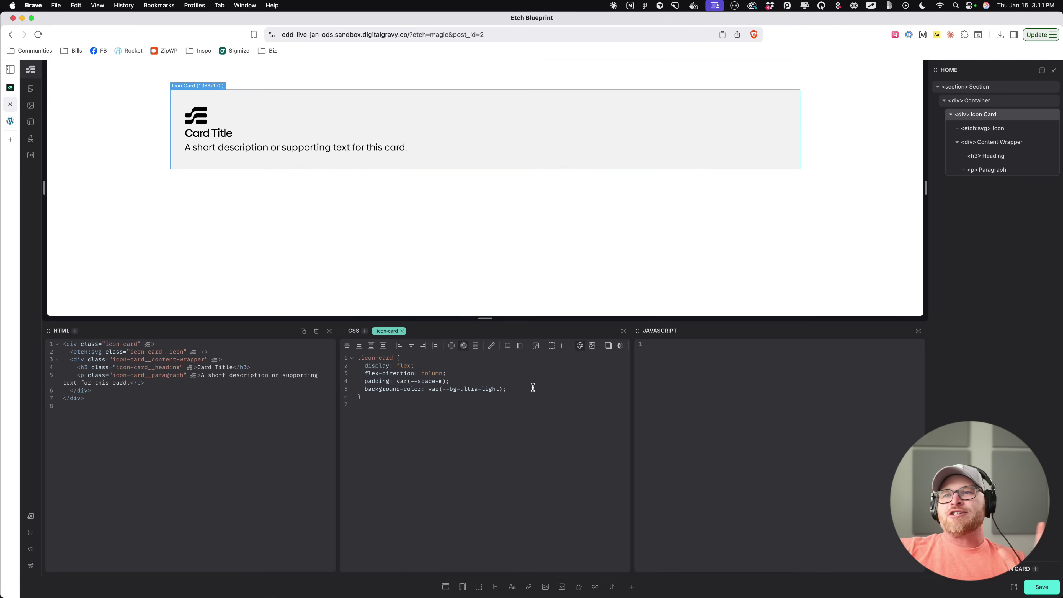
pyautogui.click(564, 347)
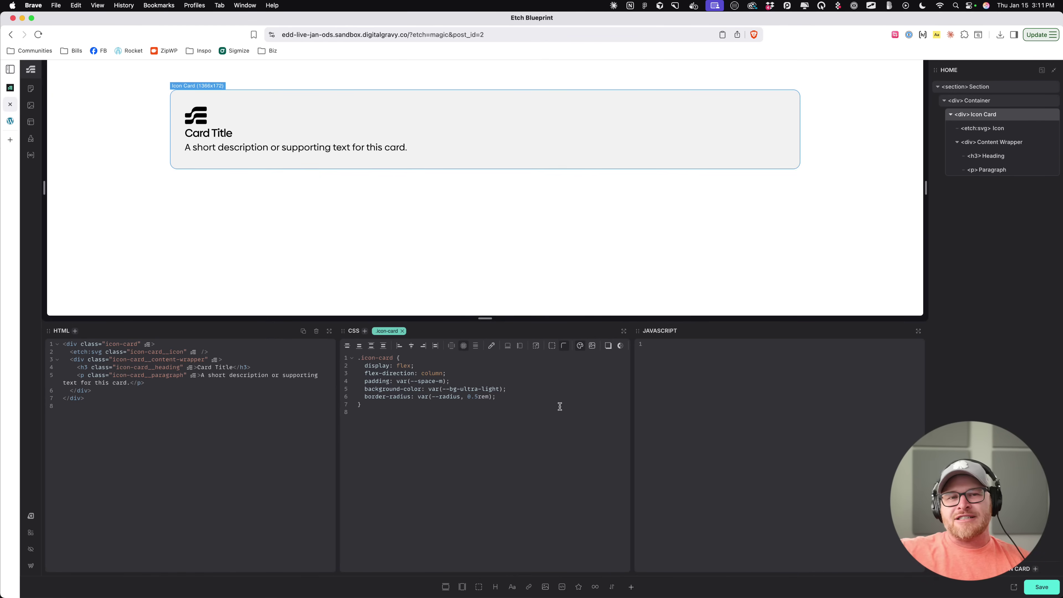
pyautogui.click(522, 398)
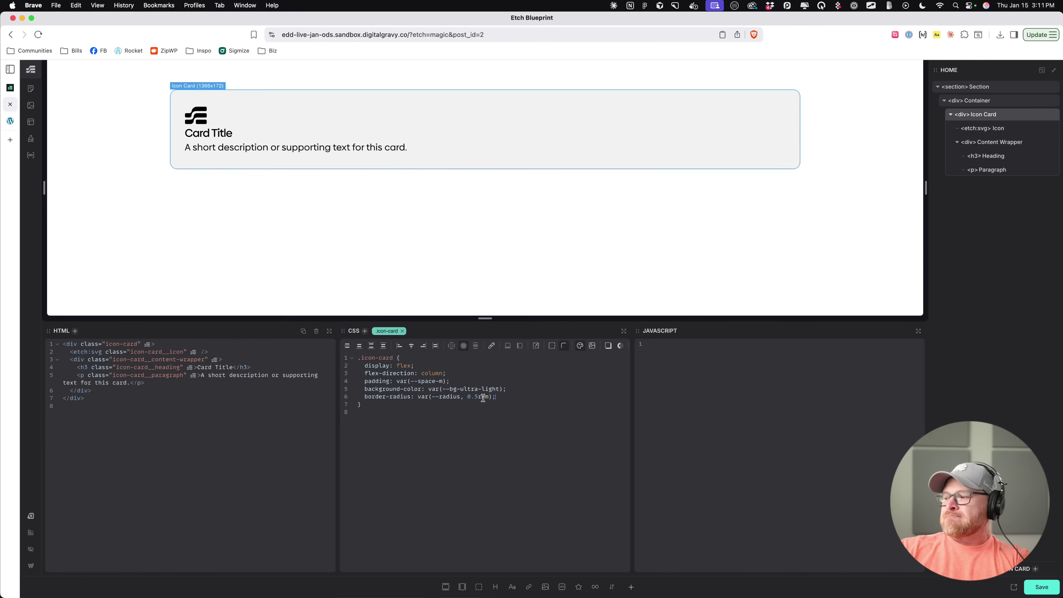
pyautogui.press('super+s')
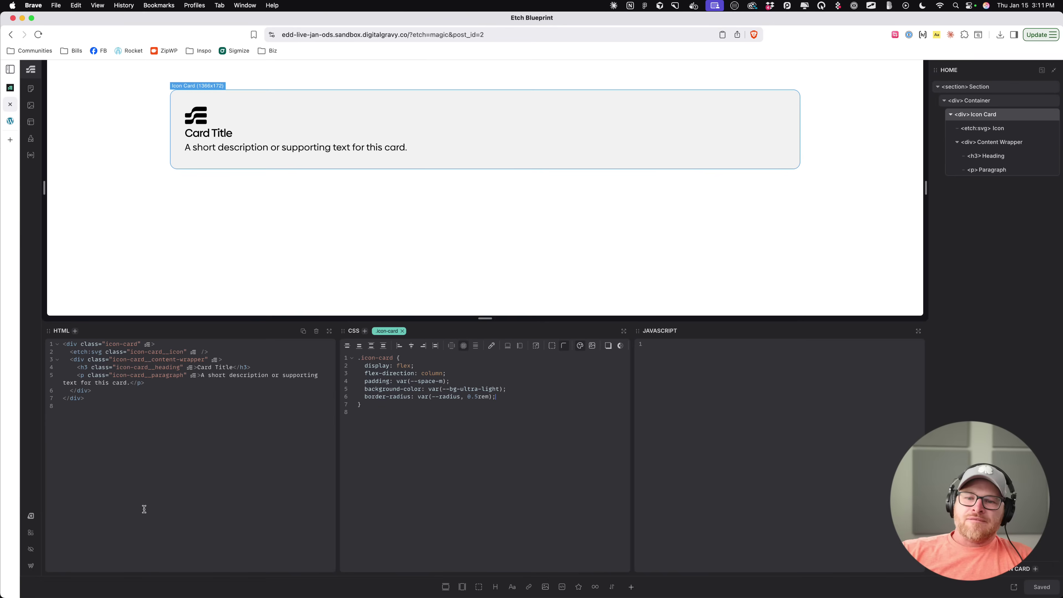
# Step: Open the color palette in the Automatic.css dashboard and enable the Secondary color
pyautogui.click(31, 516)
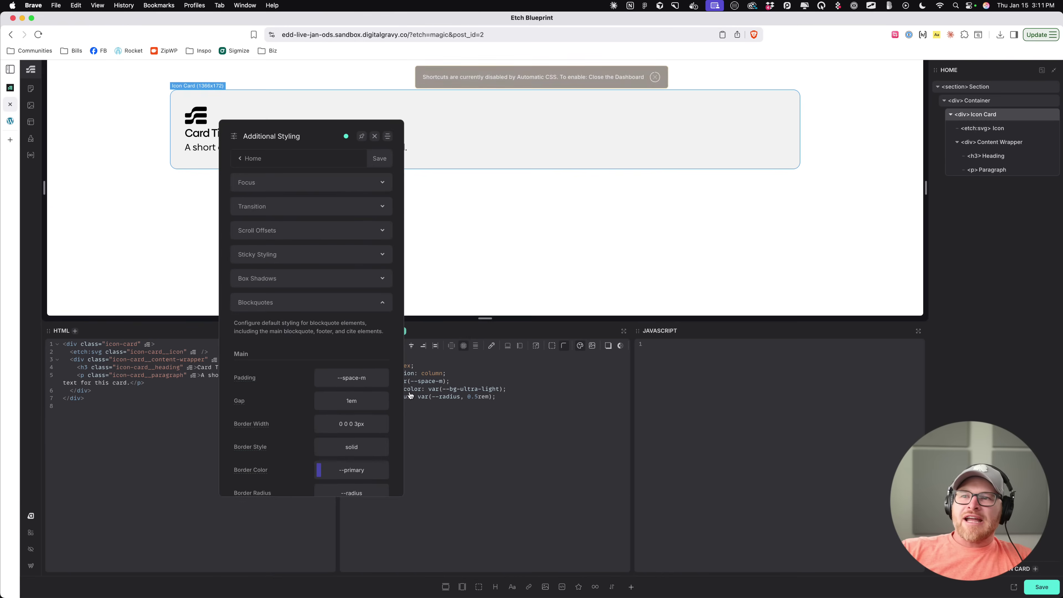
pyautogui.click(252, 159)
pyautogui.click(336, 269)
pyautogui.click(241, 220)
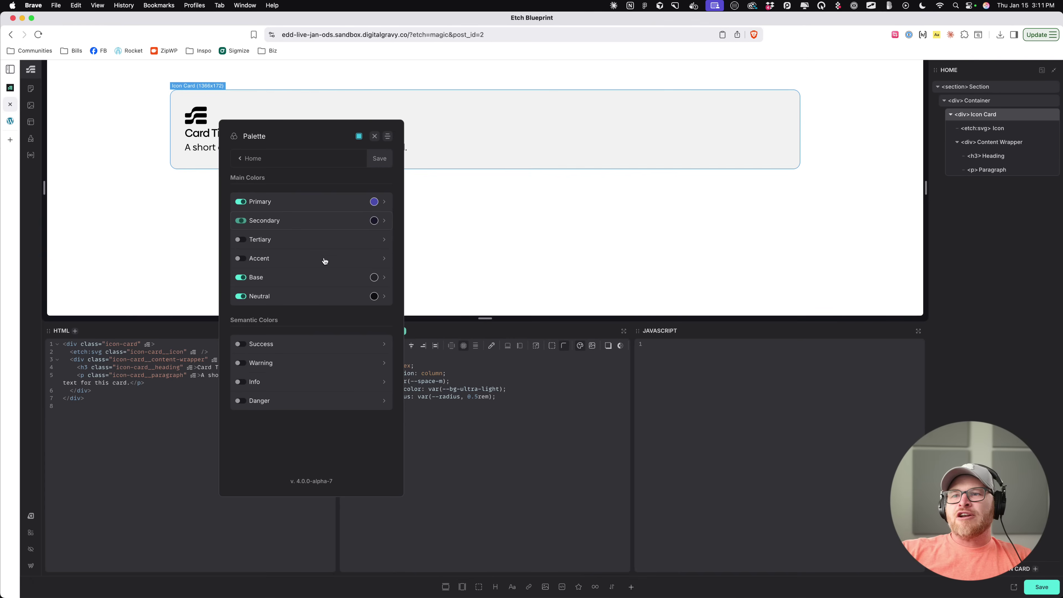
# Step: Set the Secondary palette color to red #e10015, save the palette and close the dashboard
pyautogui.click(371, 223)
pyautogui.moveTo(317, 287); pyautogui.dragTo(357, 279)
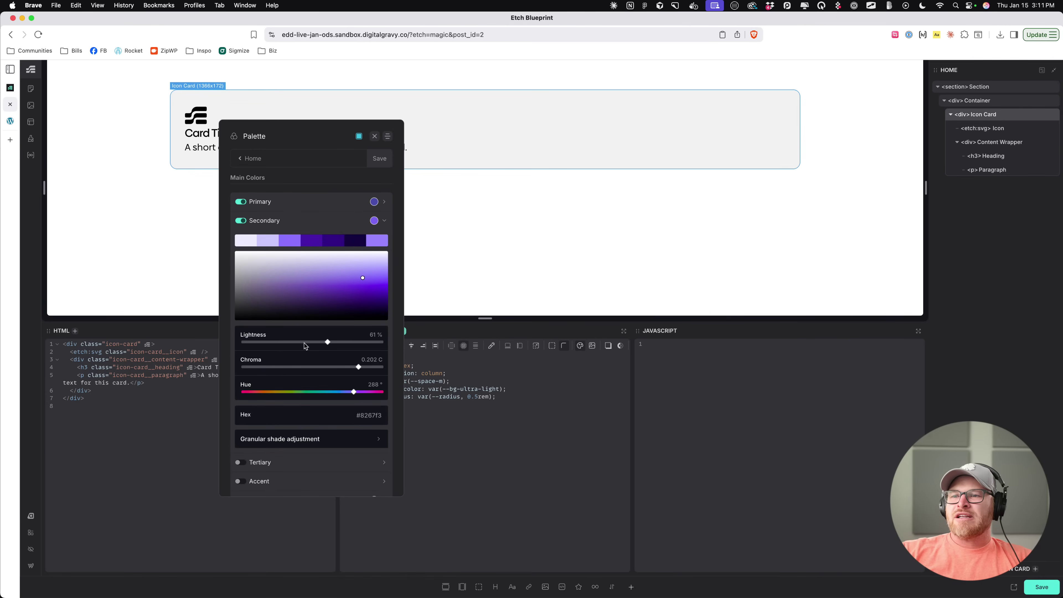
pyautogui.moveTo(354, 392); pyautogui.dragTo(253, 394)
pyautogui.moveTo(333, 301); pyautogui.dragTo(383, 281)
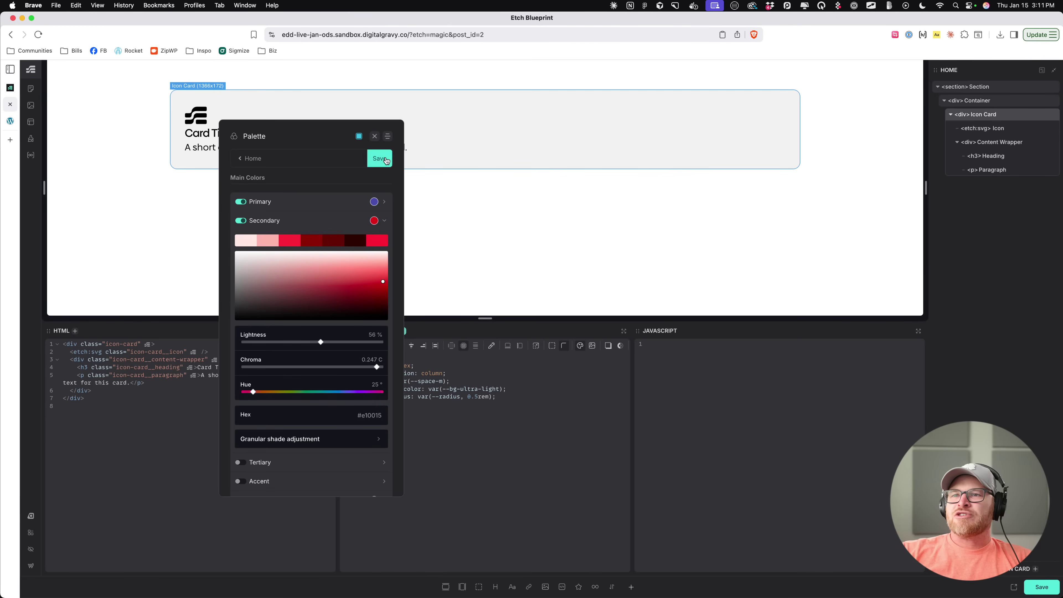
pyautogui.click(379, 158)
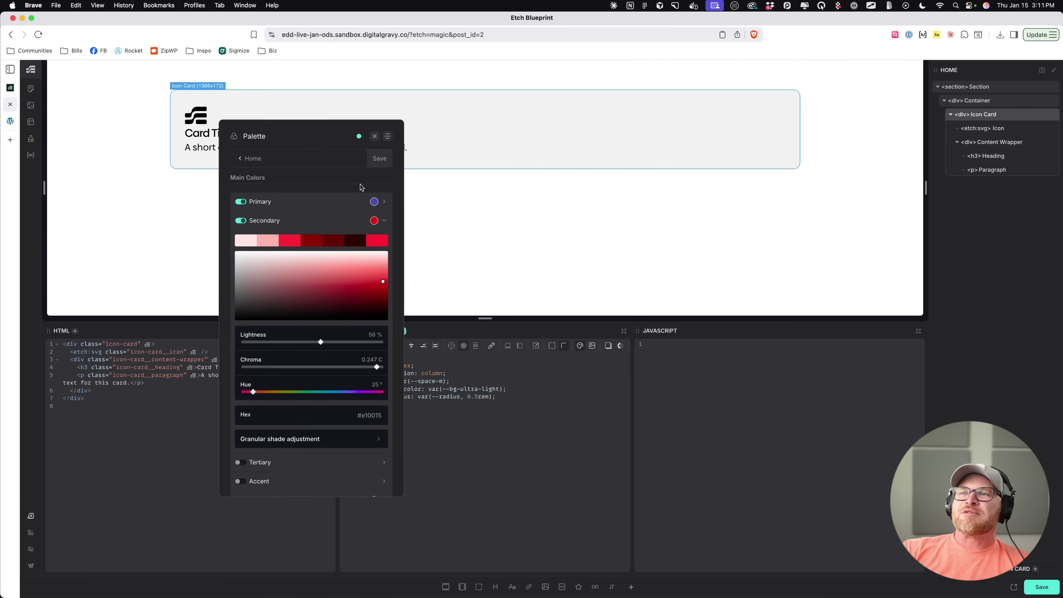
pyautogui.click(374, 138)
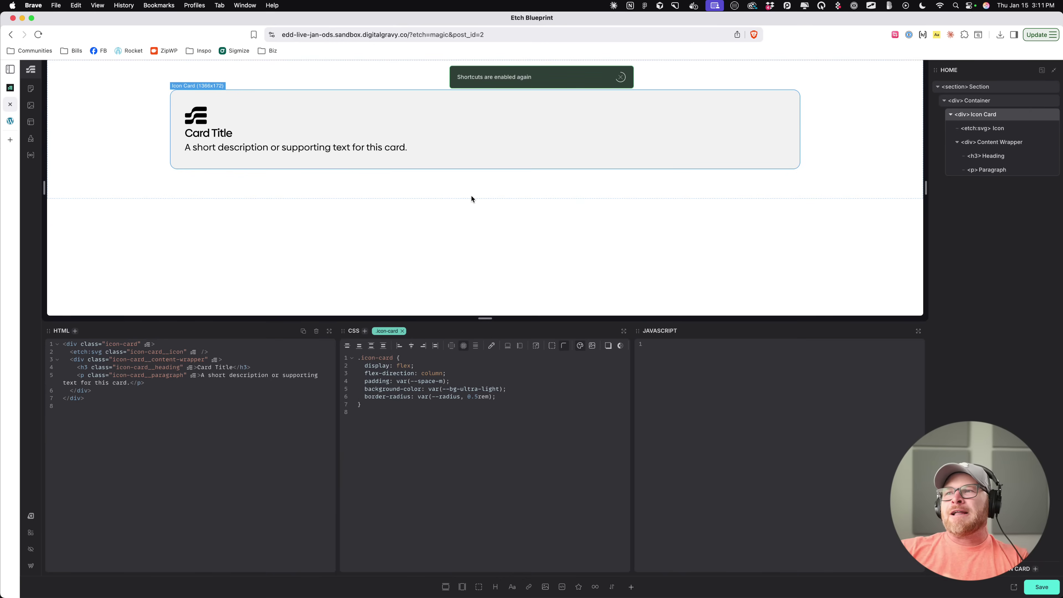
# Step: Check the ACSS Secondary shades in the reselected icon card's background color options by previewing them on the canvas
pyautogui.press('Escape')
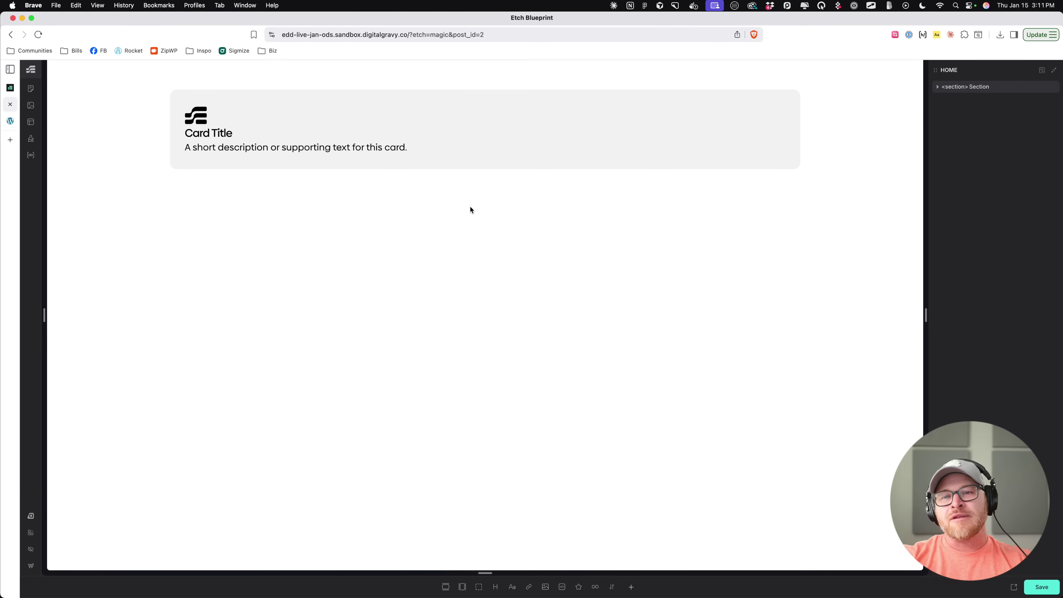
pyautogui.click(646, 113)
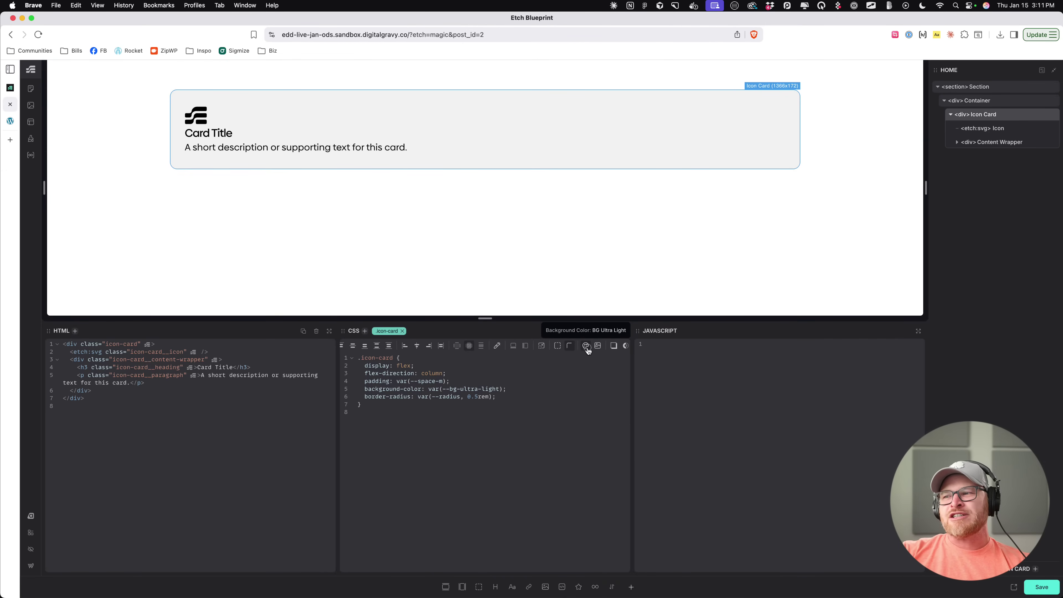
pyautogui.click(587, 347)
pyautogui.scroll(2, 587, 410)
pyautogui.scroll(-5, 594, 406)
pyautogui.scroll(-6, 593, 404)
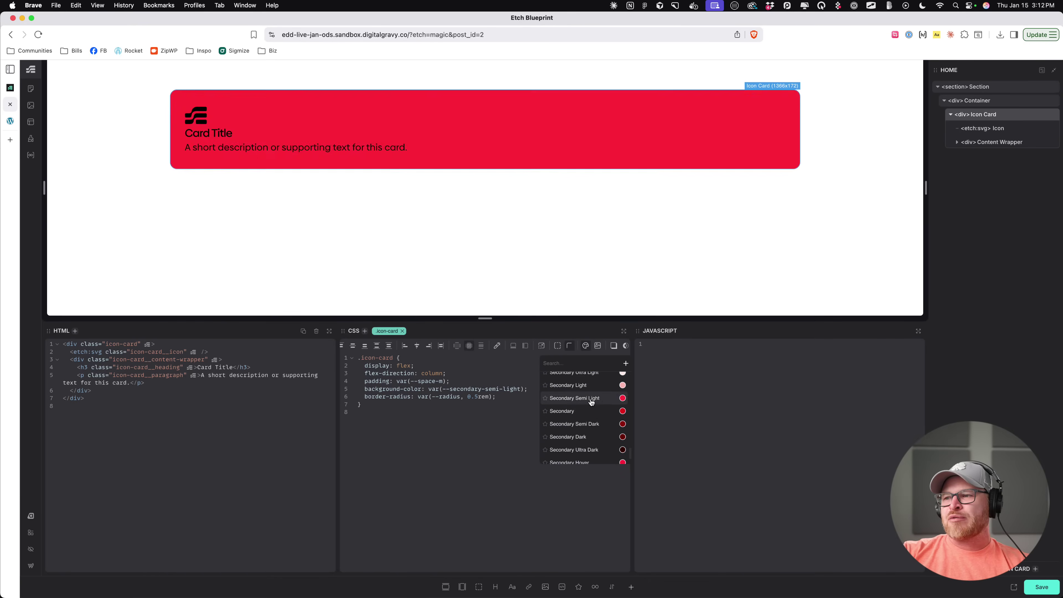
pyautogui.scroll(-2, 591, 410)
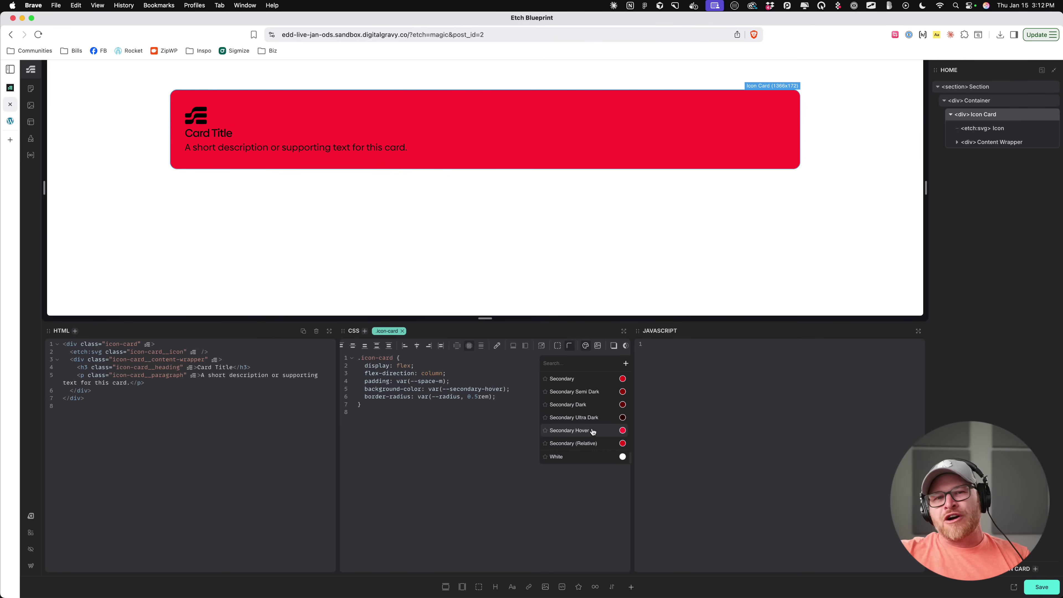
pyautogui.scroll(3, 592, 433)
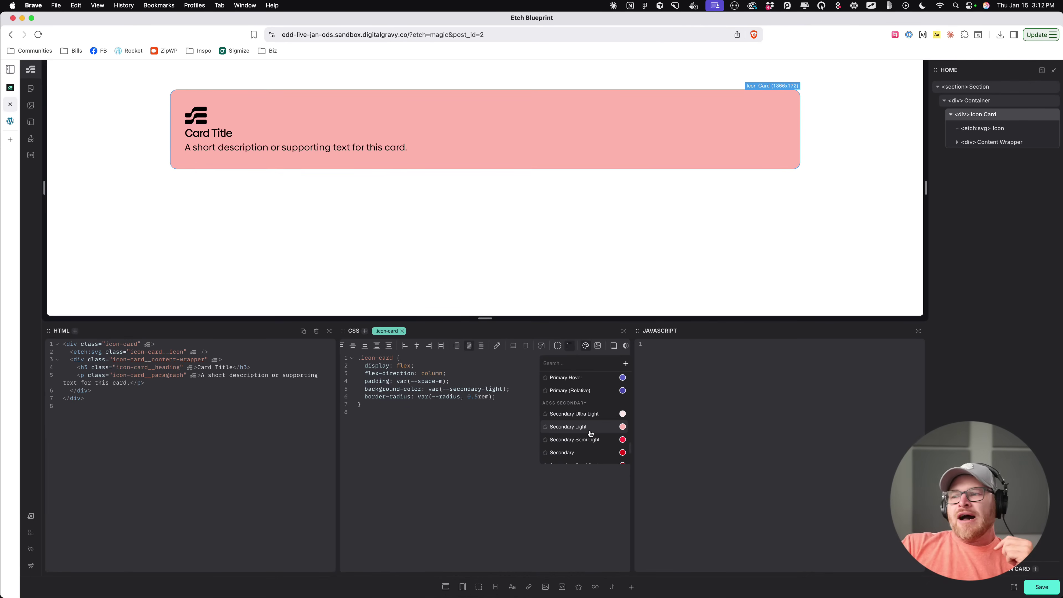
pyautogui.click(596, 414)
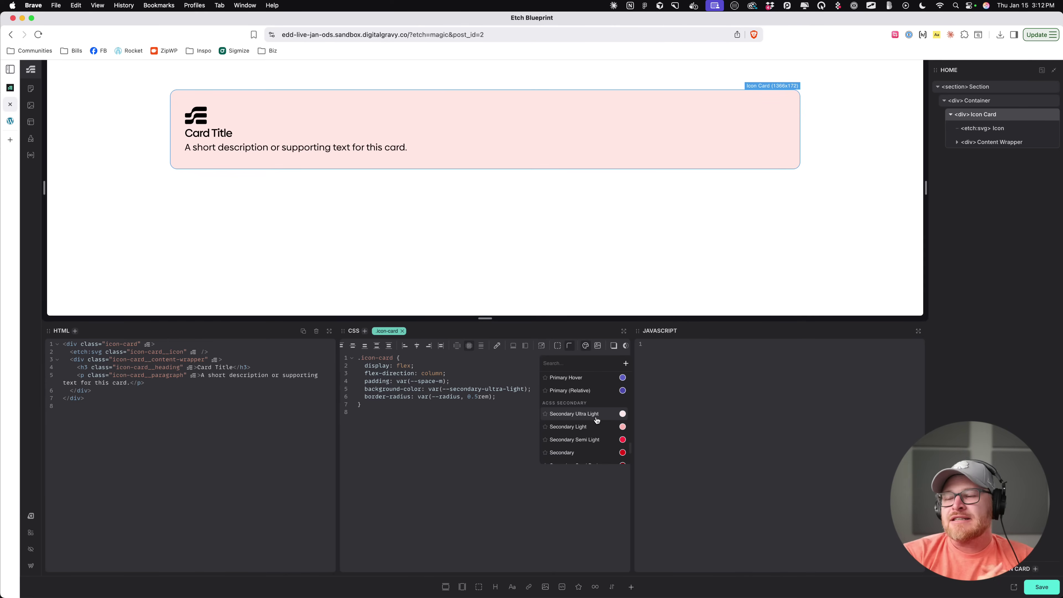
pyautogui.click(595, 419)
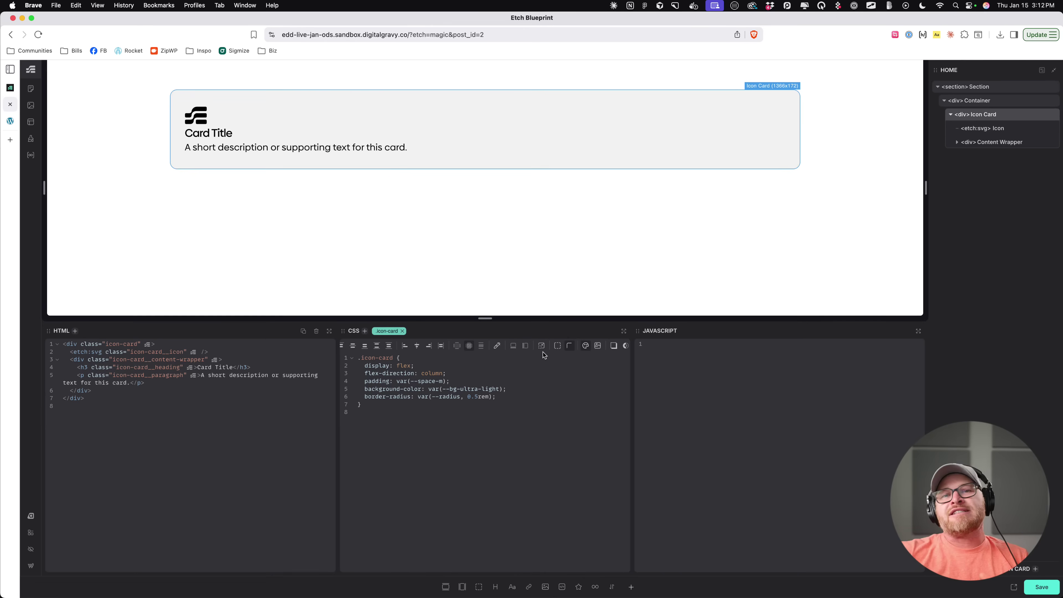
# Step: Add an image below the section that holds the icon card, and select the image inside its figure
pyautogui.click(417, 193)
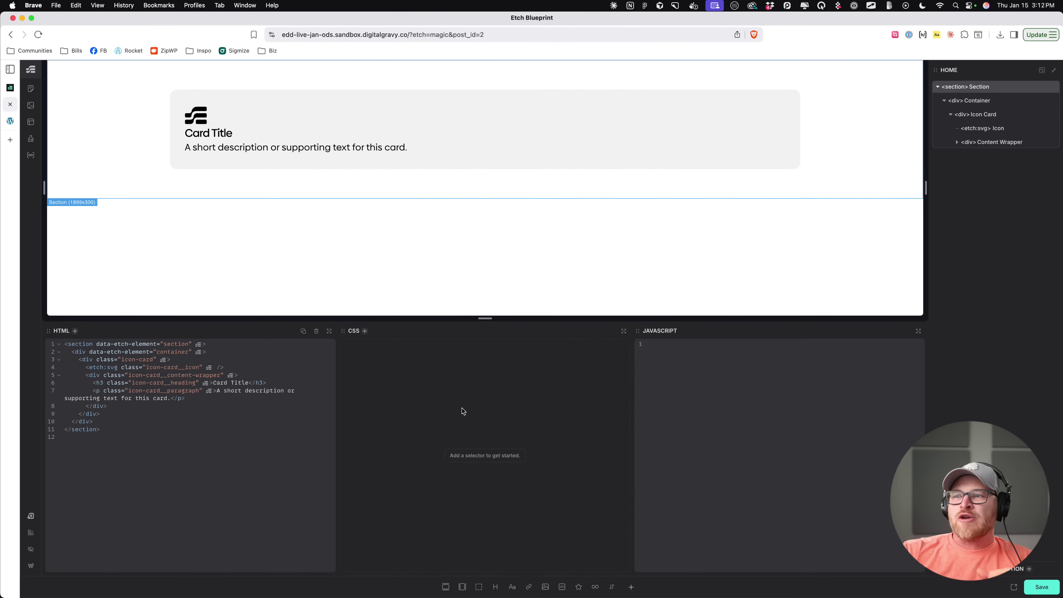
pyautogui.click(545, 587)
pyautogui.click(474, 206)
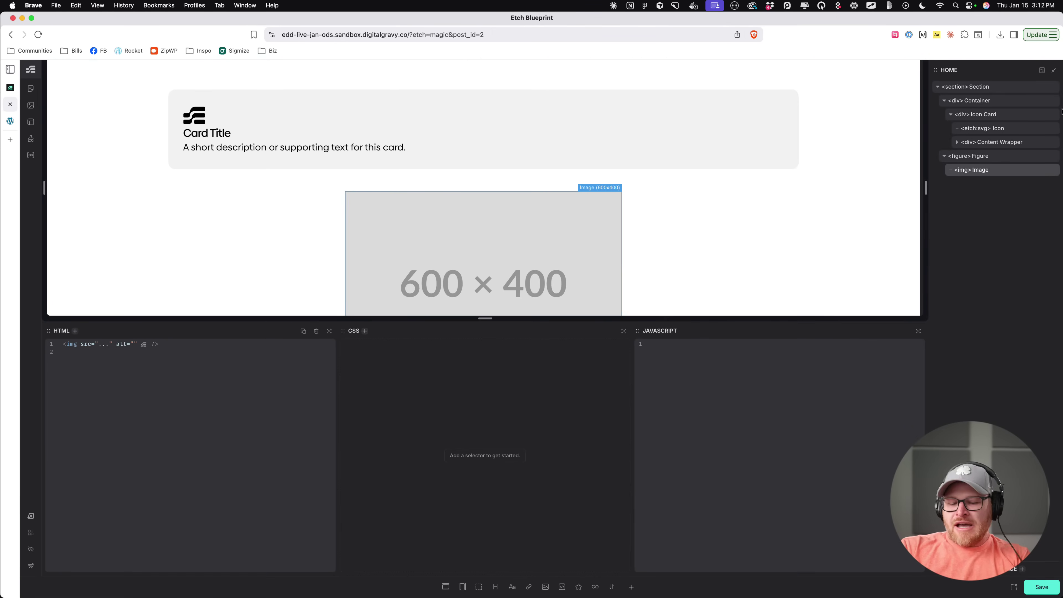
# Step: Add a .test-image class selector to the selected image
pyautogui.write('.test-image')
pyautogui.press('Return')
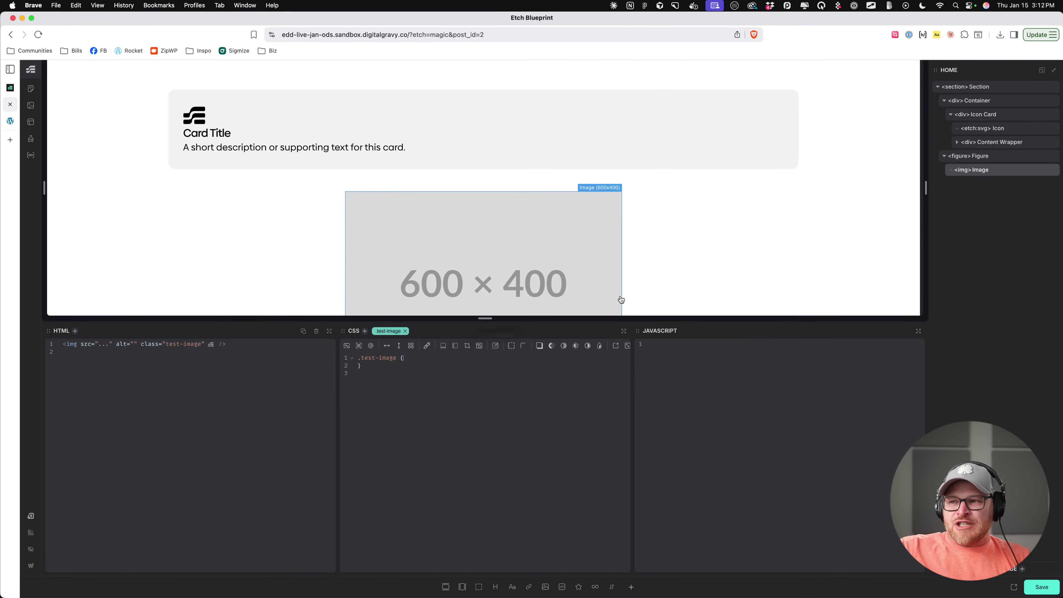
pyautogui.scroll(-3, 808, 206)
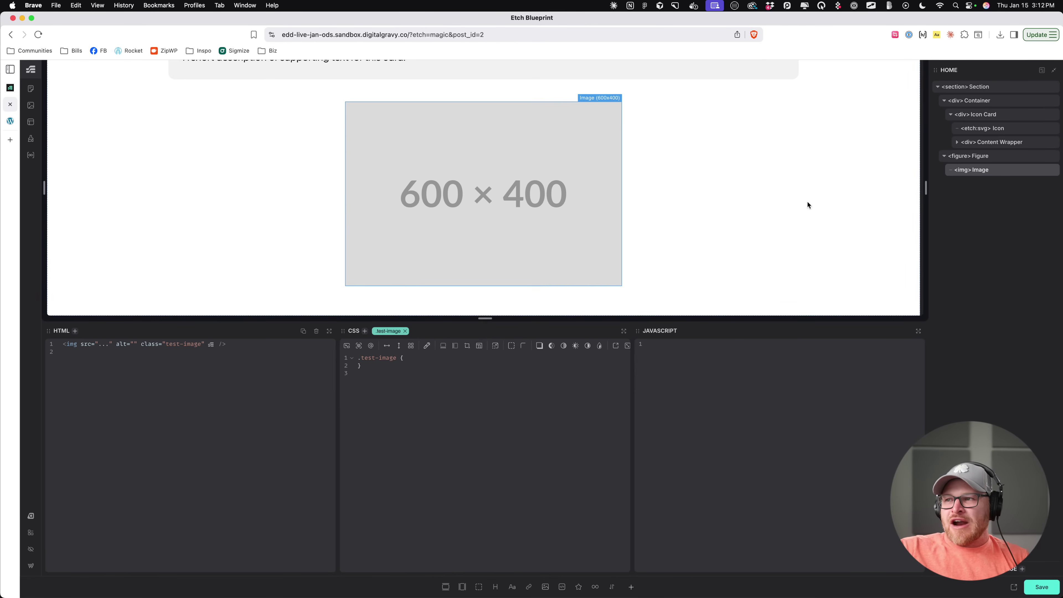
# Step: Insert an h2 heading after the image inside the figure and add a .my-heading class selector to it
pyautogui.click(495, 587)
pyautogui.press('super+shift+a')
pyautogui.write('.my')
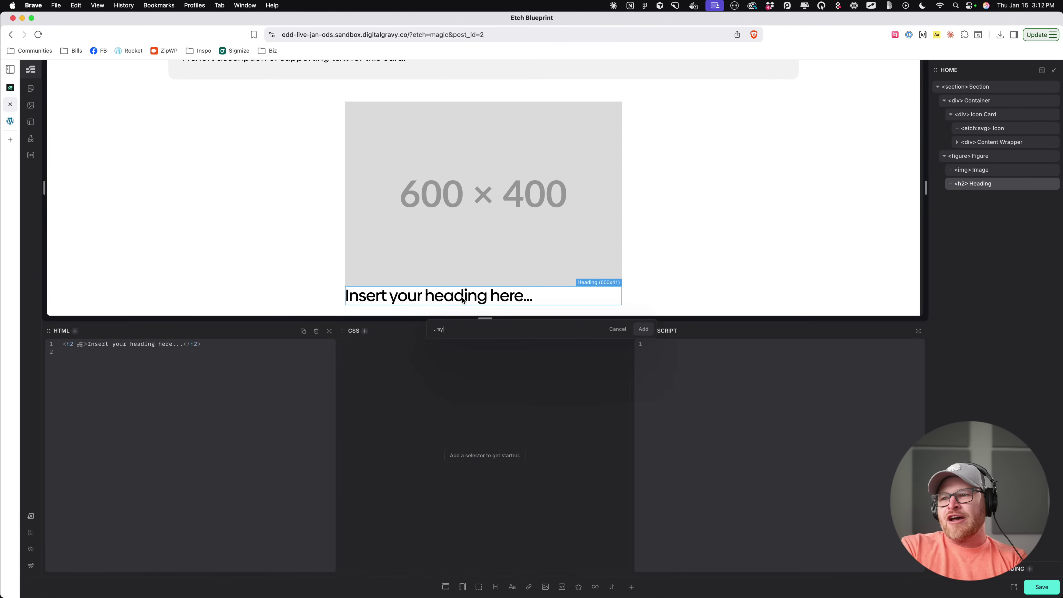
pyautogui.write('-heading')
pyautogui.press('Return')
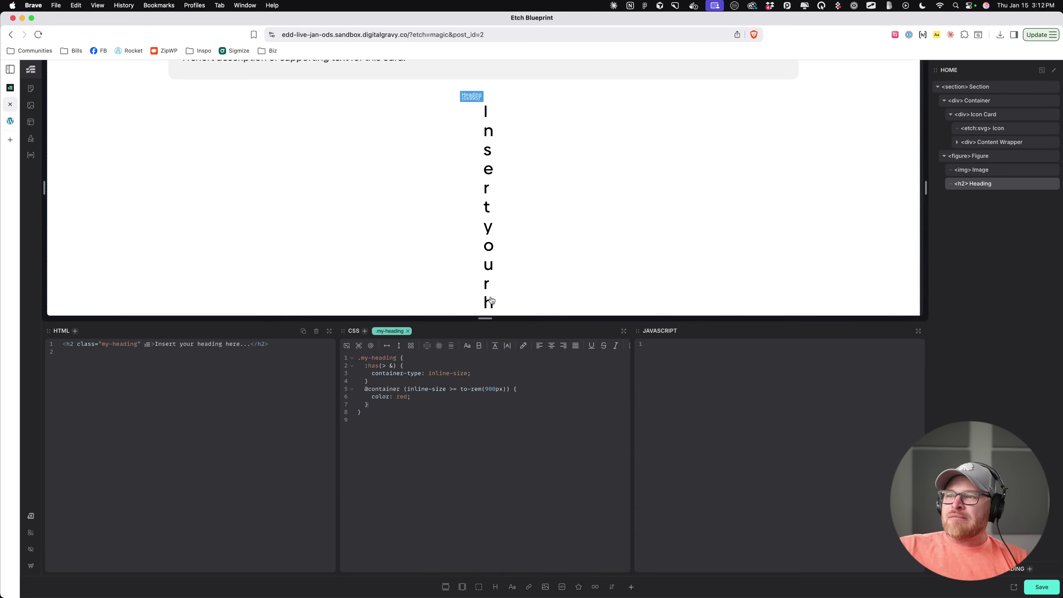
pyautogui.moveTo(437, 406); pyautogui.dragTo(339, 370)
pyautogui.press('BackSpace')
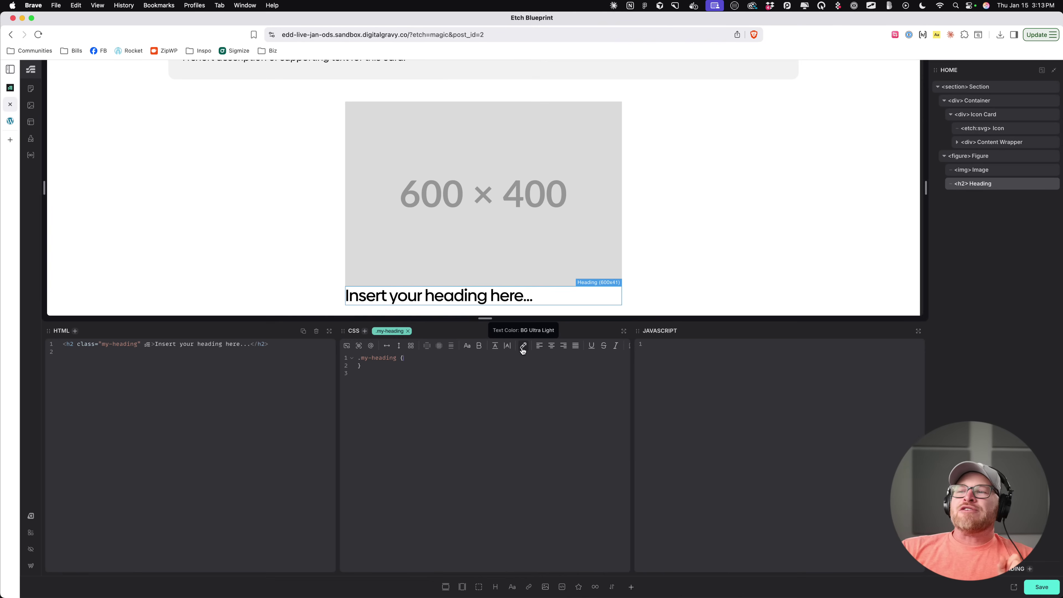
pyautogui.click(240, 221)
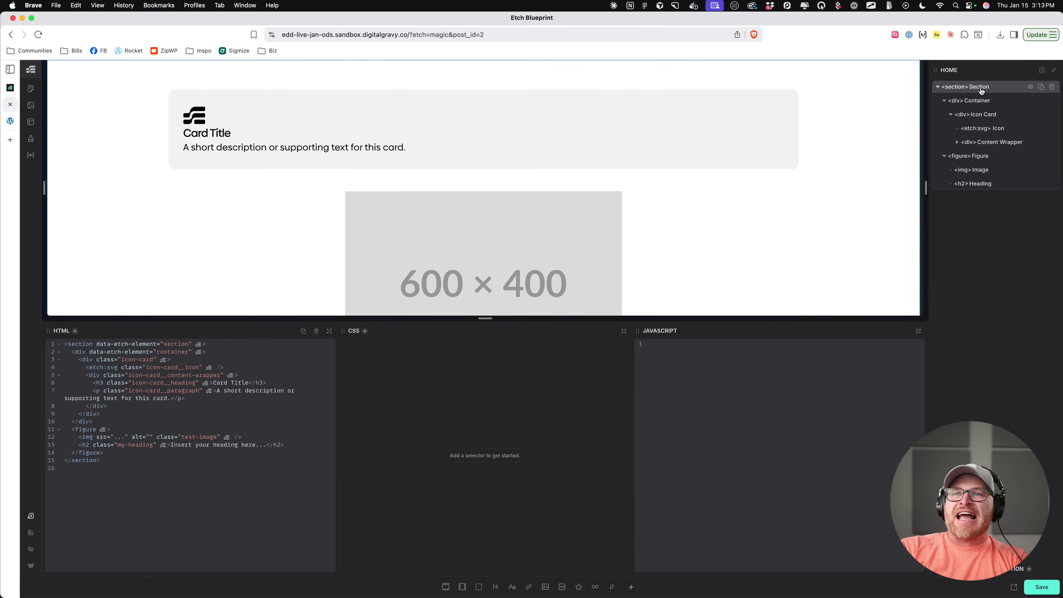
# Step: Add the .hero-section class to the Section element so its CSS rule can be edited
pyautogui.write('.hero-section')
pyautogui.press('Return')
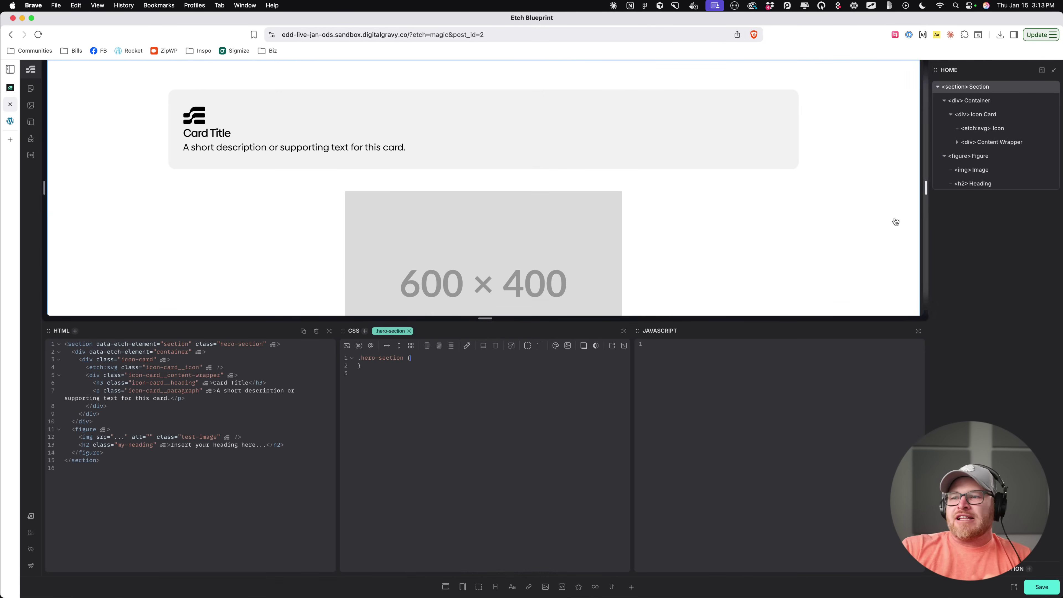
pyautogui.click(438, 347)
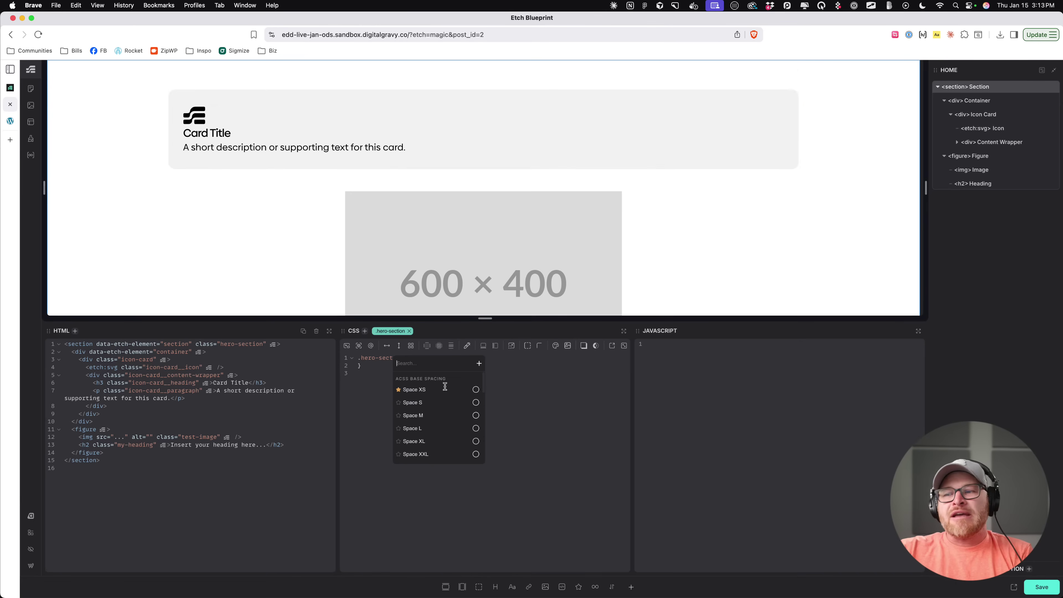
pyautogui.click(596, 430)
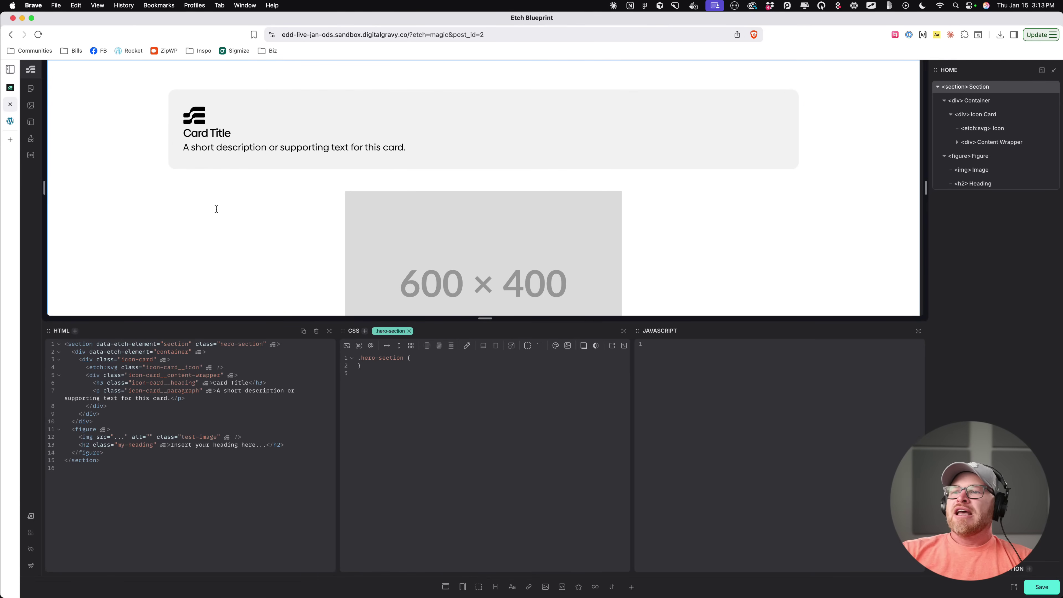
# Step: Delete the background-color and border-radius declarations from the icon card's CSS rule
pyautogui.click(273, 108)
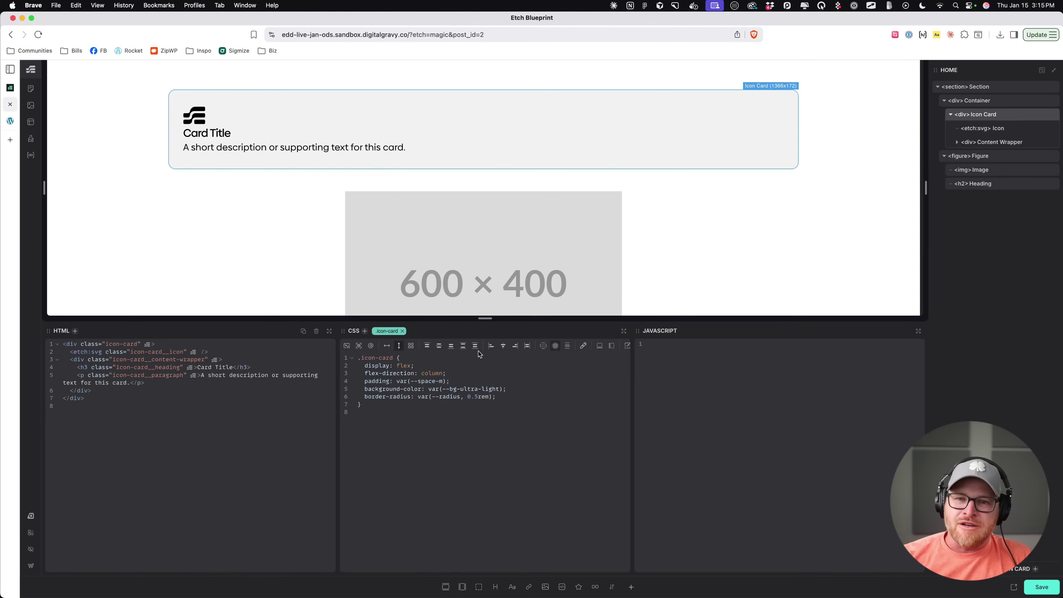
pyautogui.moveTo(503, 398); pyautogui.dragTo(386, 391)
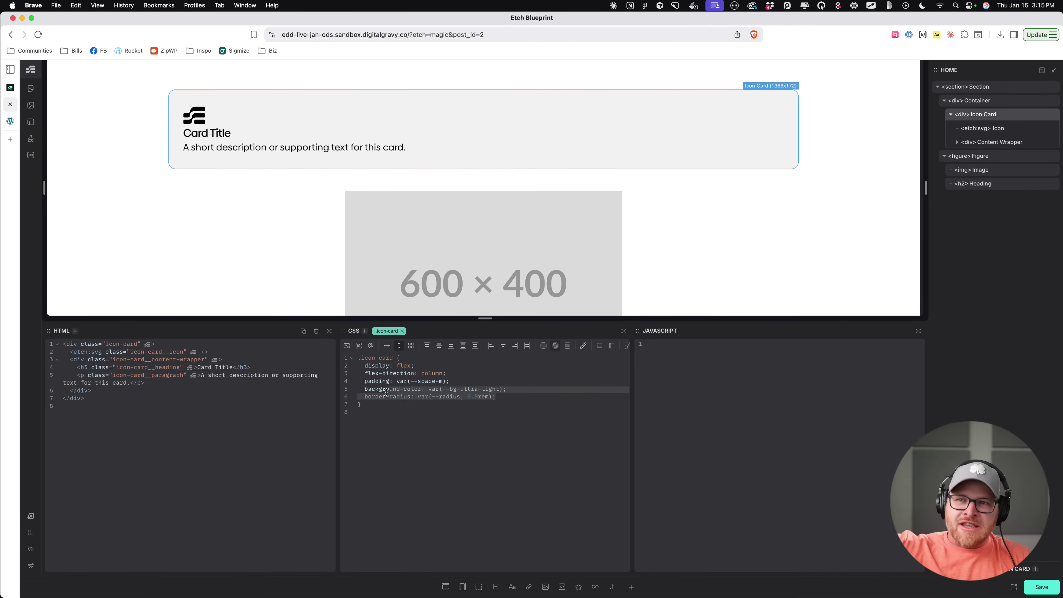
pyautogui.moveTo(386, 392); pyautogui.dragTo(326, 390)
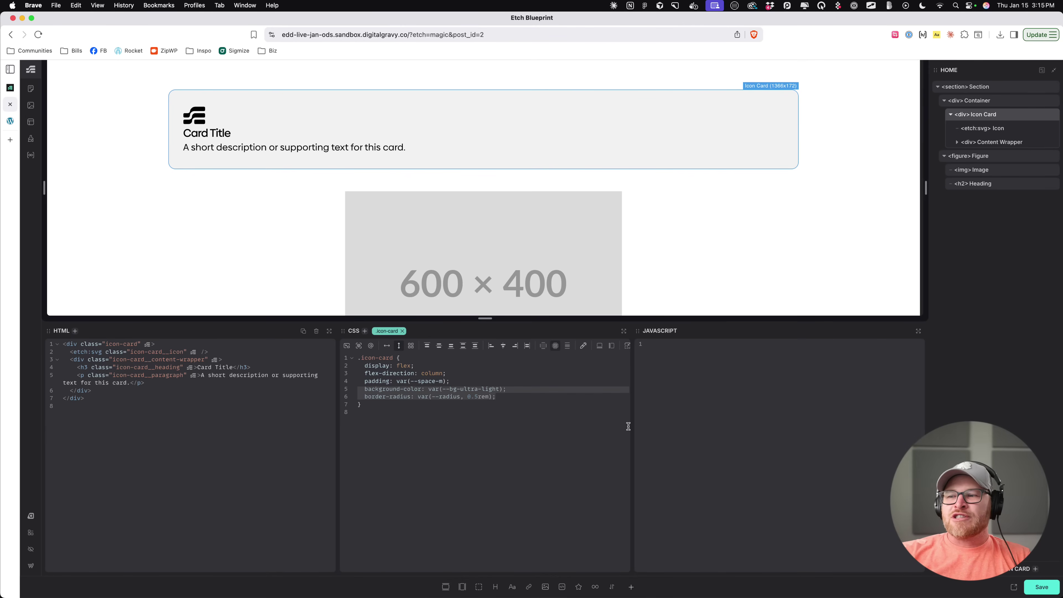
pyautogui.press('BackSpace')
pyautogui.press('BackSpace')
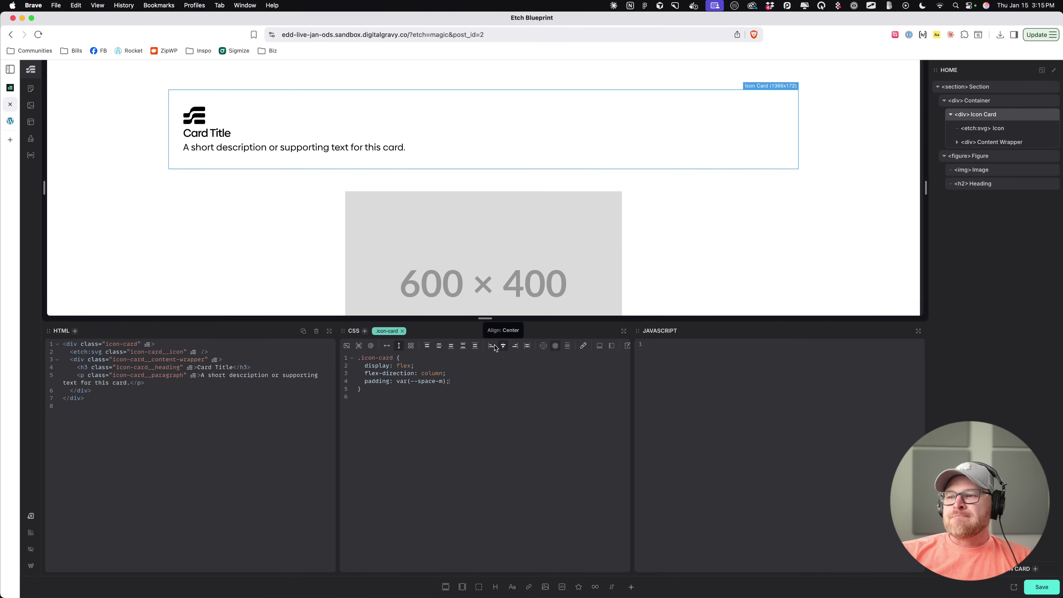
# Step: Limit the icon card's width with the Width 70% preset, giving inline-size 100% and max-inline-size var(--width-70)
pyautogui.hscroll(3, 503, 349)
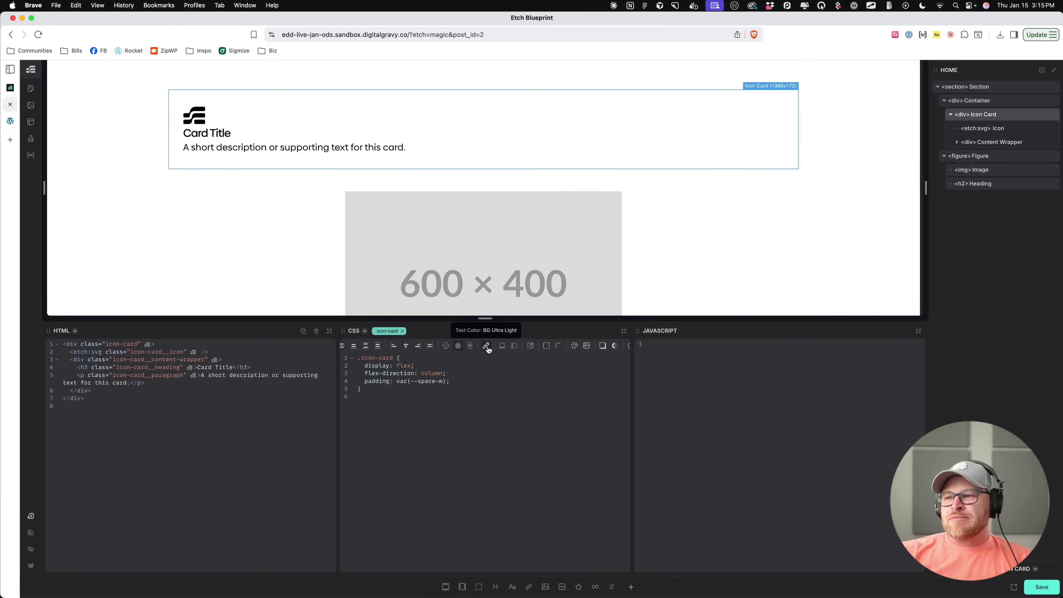
pyautogui.click(502, 351)
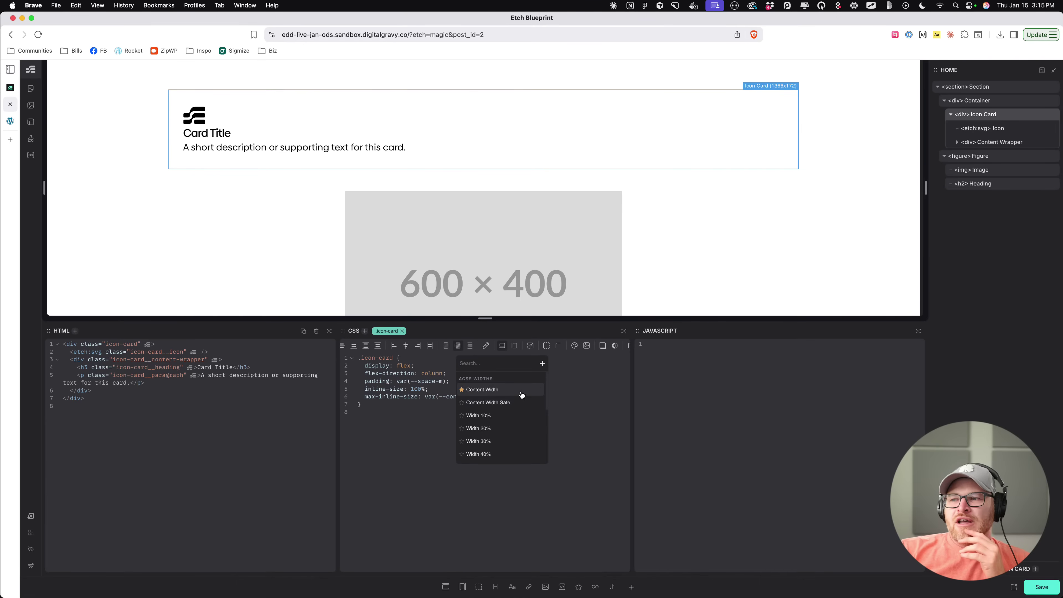
pyautogui.scroll(-5, 521, 409)
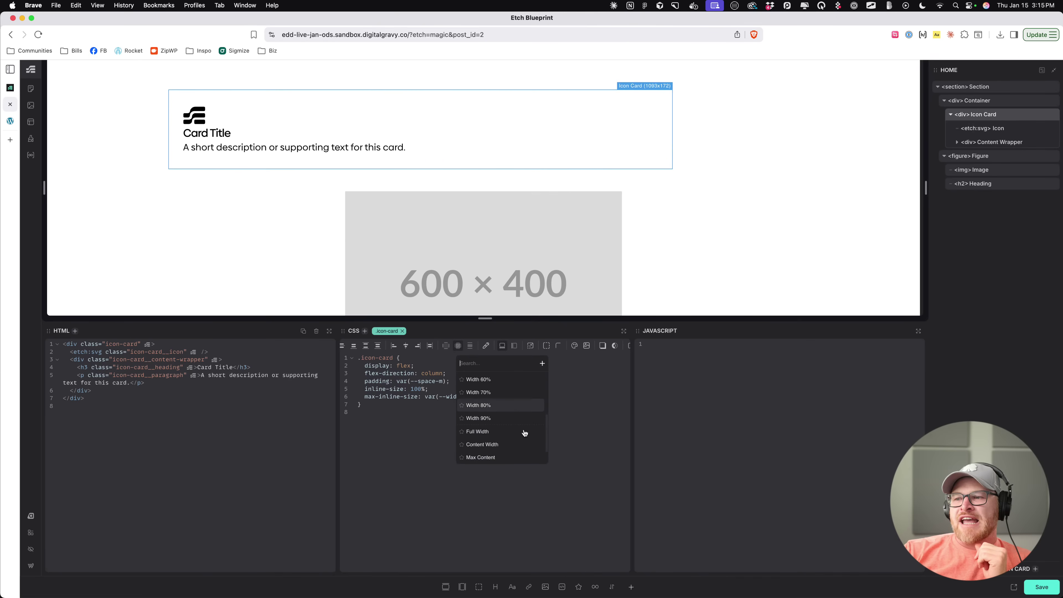
pyautogui.click(518, 399)
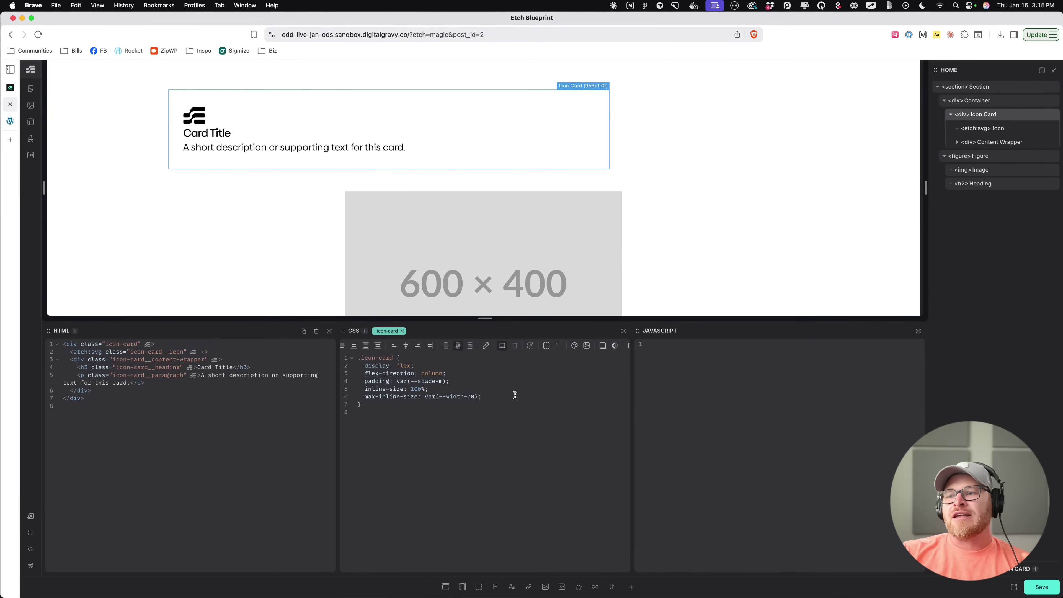
pyautogui.click(437, 389)
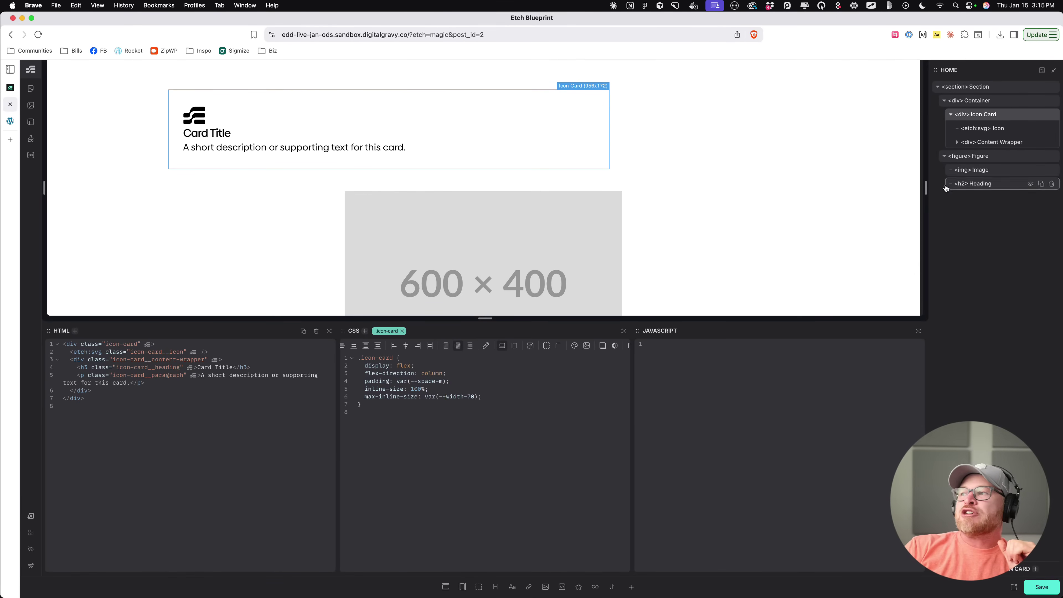
# Step: Set the icon card's max-inline-size to a plain 70% and narrow the preview canvas to about 1281 px to test it
pyautogui.moveTo(926, 193); pyautogui.dragTo(841, 212)
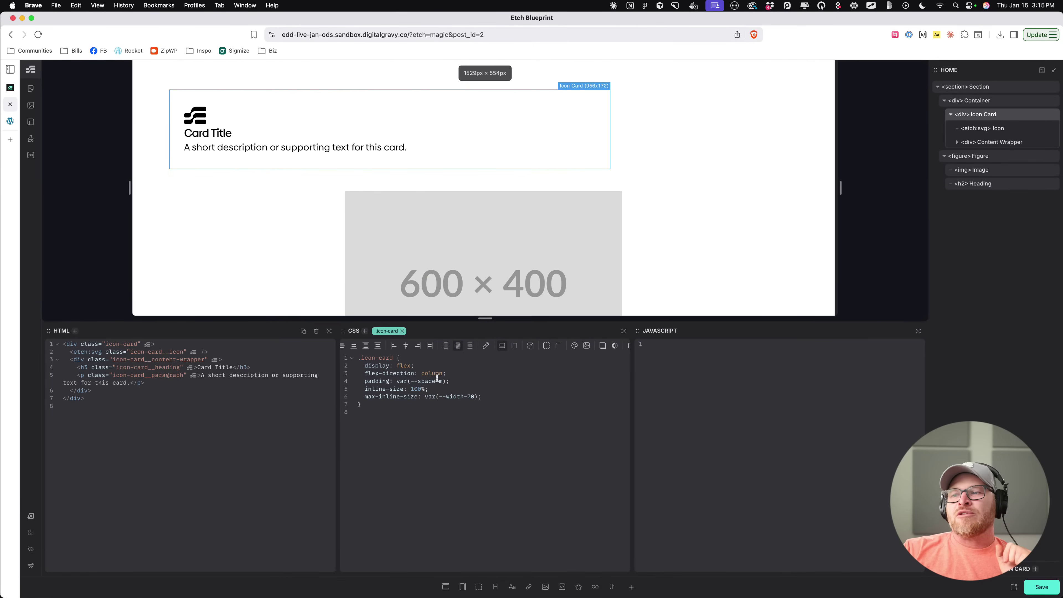
pyautogui.moveTo(477, 397); pyautogui.dragTo(436, 397)
pyautogui.press('BackSpace')
pyautogui.write('70%')
pyautogui.moveTo(841, 189); pyautogui.dragTo(767, 205)
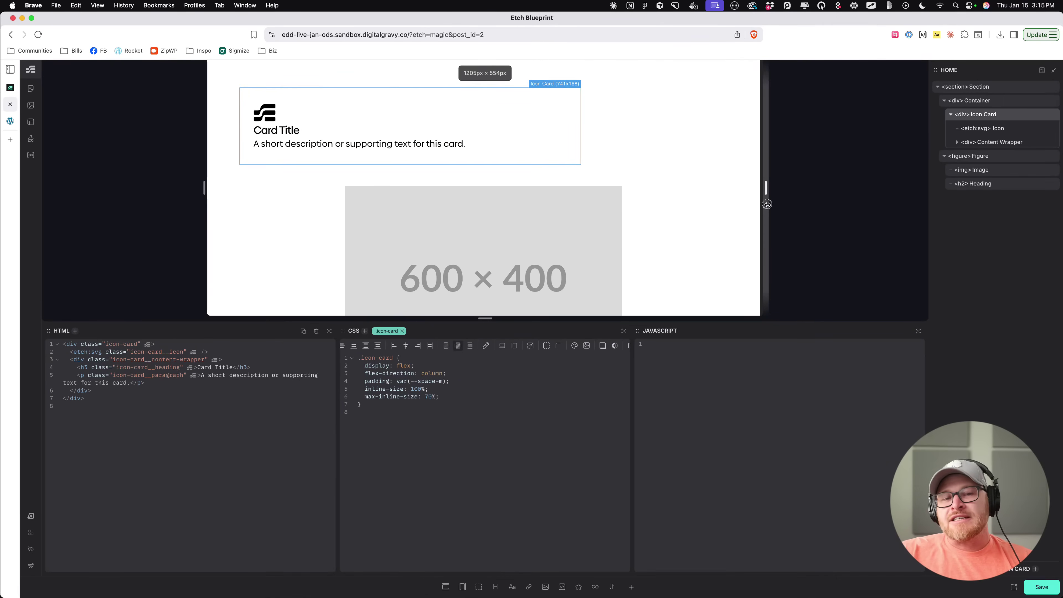
pyautogui.moveTo(767, 204)
pyautogui.mouseDown()
pyautogui.moveTo(712, 209)
pyautogui.moveTo(783, 209)
pyautogui.mouseUp()
pyautogui.click(460, 394)
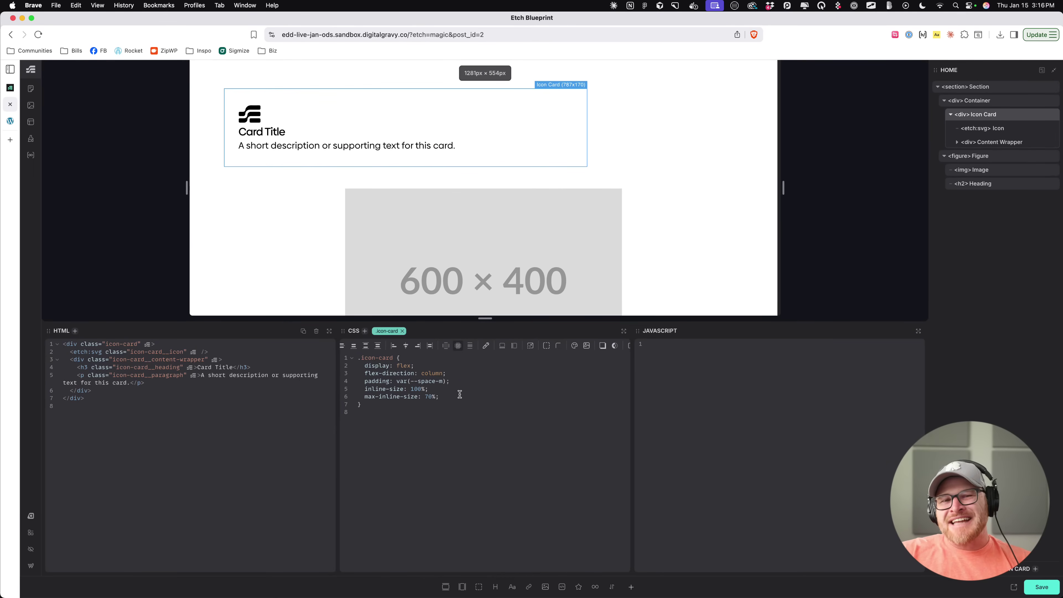
# Step: Compare var(--width-70) with a plain 70% max-inline-size on the icon card while shrinking the preview canvas
pyautogui.moveTo(784, 187); pyautogui.dragTo(724, 203)
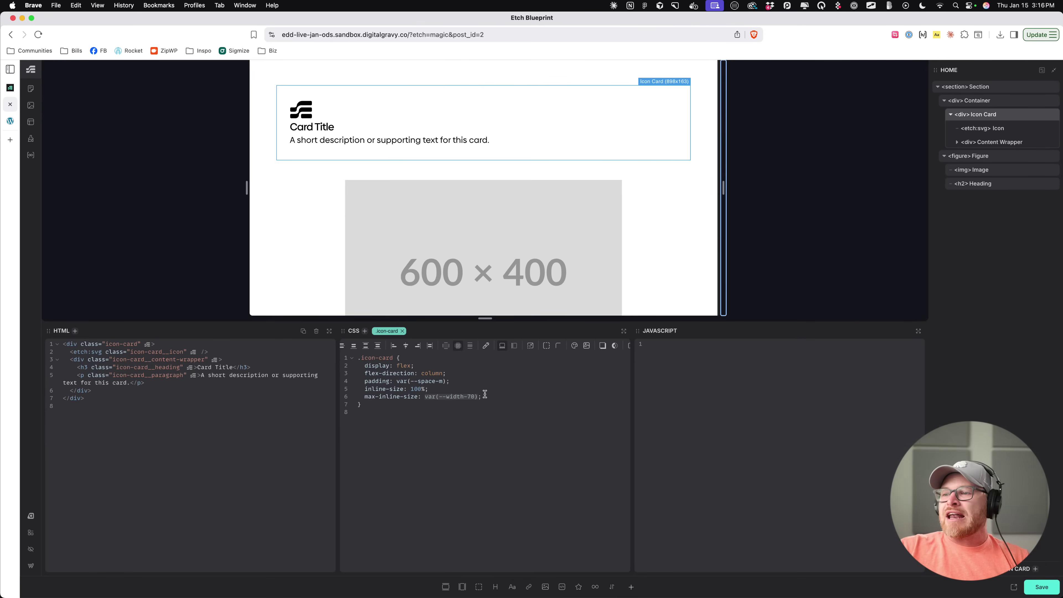
pyautogui.write('70%')
pyautogui.moveTo(723, 188); pyautogui.dragTo(624, 236)
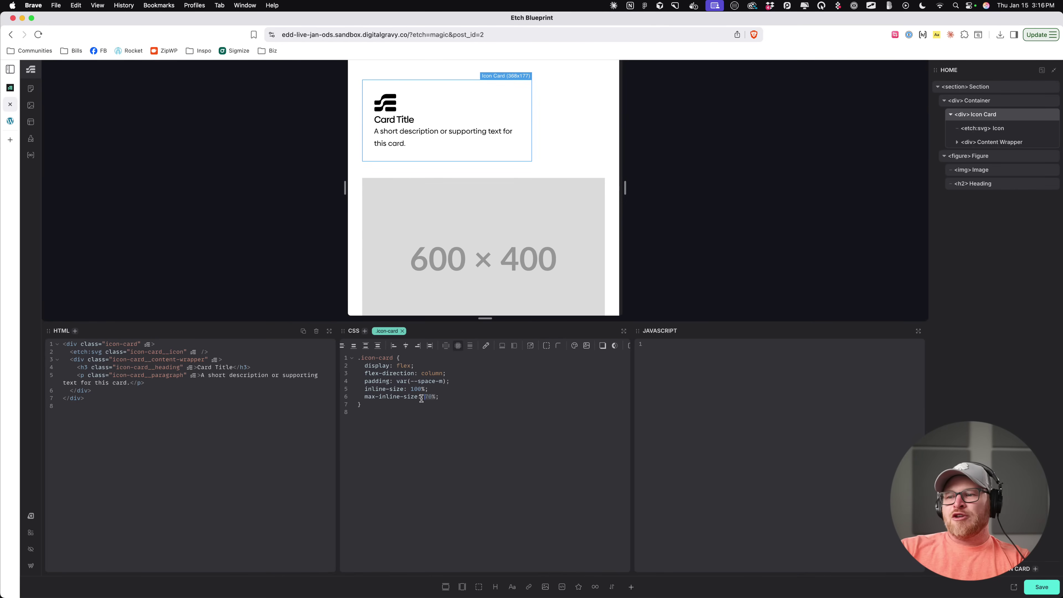
# Step: Reapply the Width 70% preset to the icon card and widen the preview canvas to check how the card responds
pyautogui.click(506, 346)
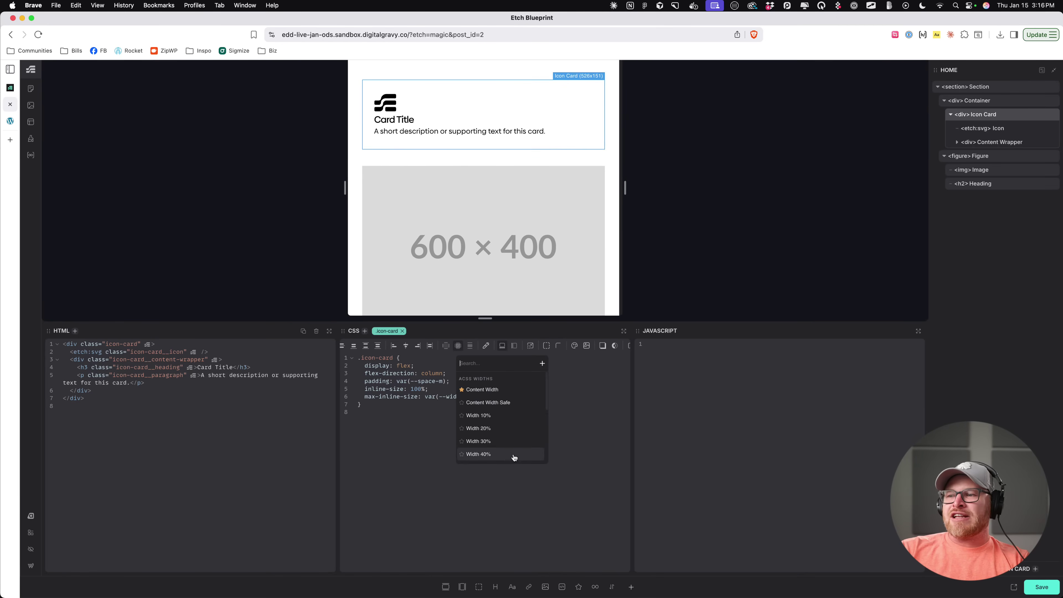
pyautogui.click(511, 448)
pyautogui.moveTo(517, 396); pyautogui.dragTo(416, 397)
pyautogui.moveTo(625, 187); pyautogui.dragTo(877, 221)
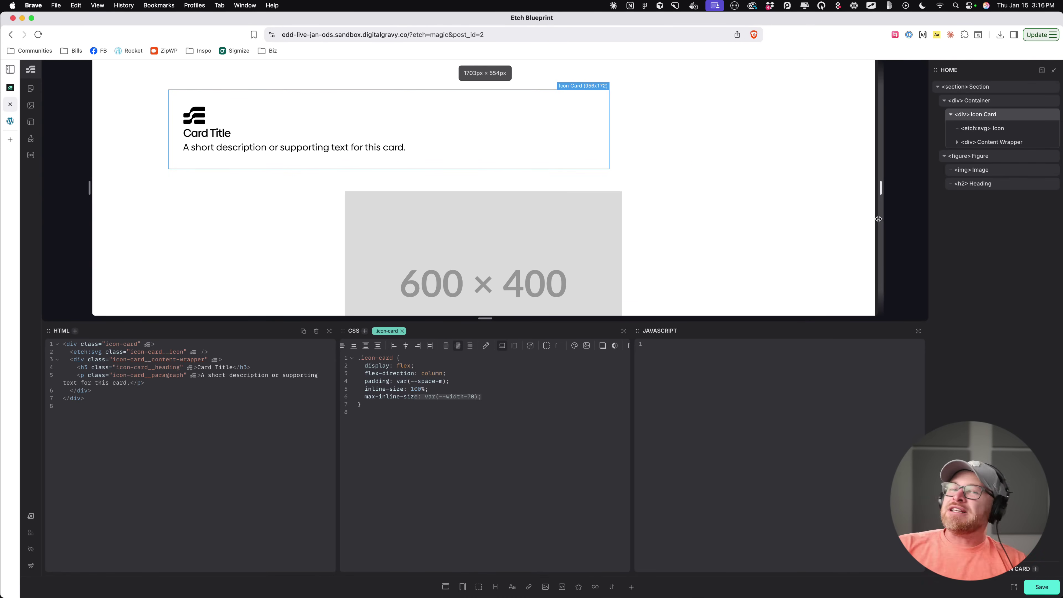
pyautogui.click(455, 396)
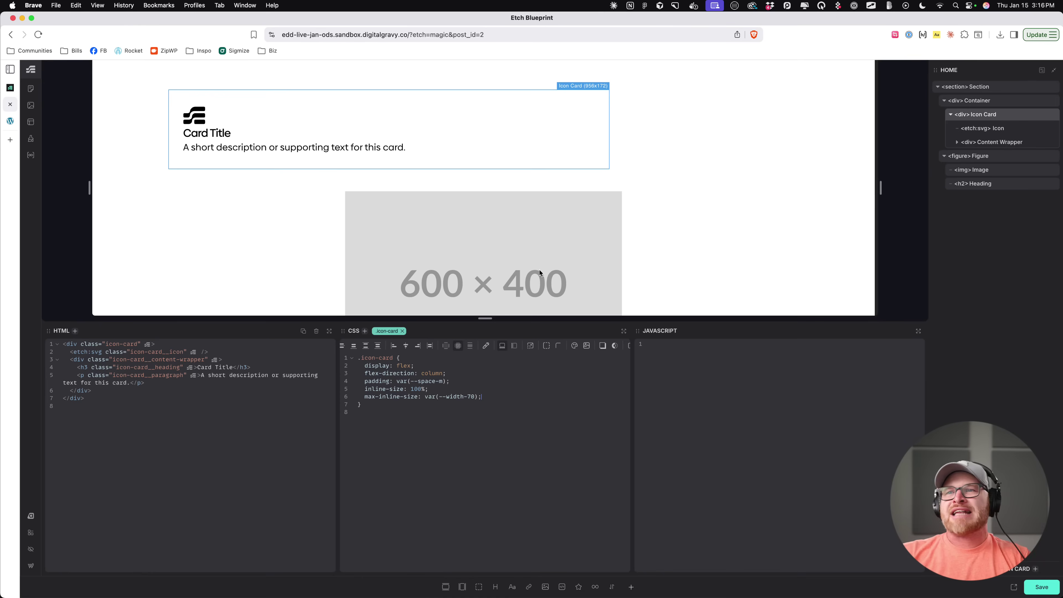
pyautogui.moveTo(825, 188)
pyautogui.mouseDown()
pyautogui.moveTo(686, 188)
pyautogui.moveTo(836, 189)
pyautogui.mouseUp()
# Step: Delete the icon card's inline-size and max-inline-size declarations and restore the preview canvas to full width
pyautogui.moveTo(490, 403); pyautogui.dragTo(545, 382)
pyautogui.press('BackSpace')
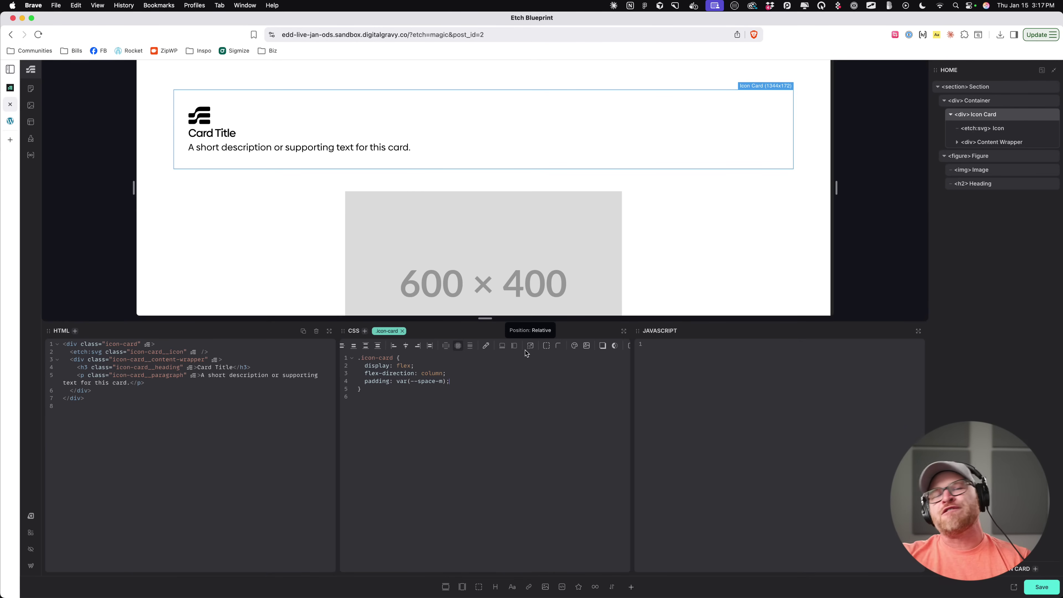
pyautogui.doubleClick(837, 188)
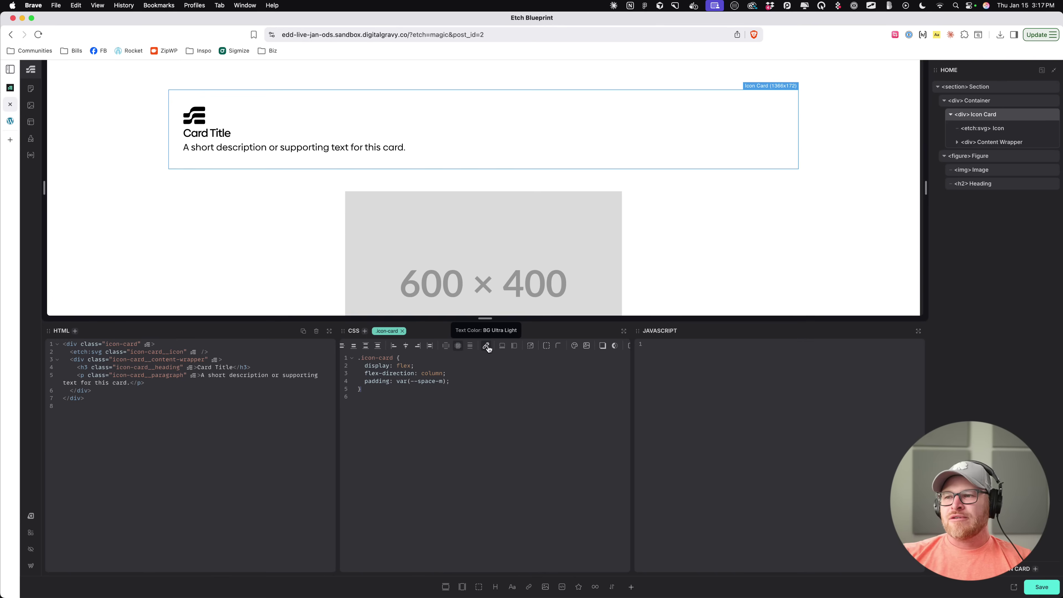
# Step: Preview the width presets down to Fit Content and the border options for the icon card without applying any
pyautogui.click(502, 346)
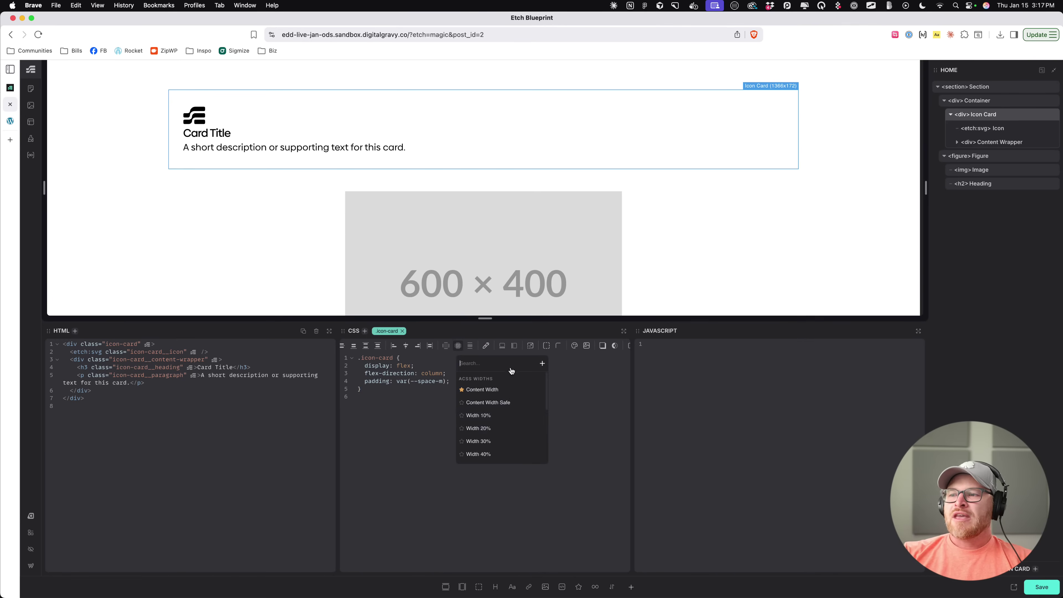
pyautogui.scroll(-5, 498, 419)
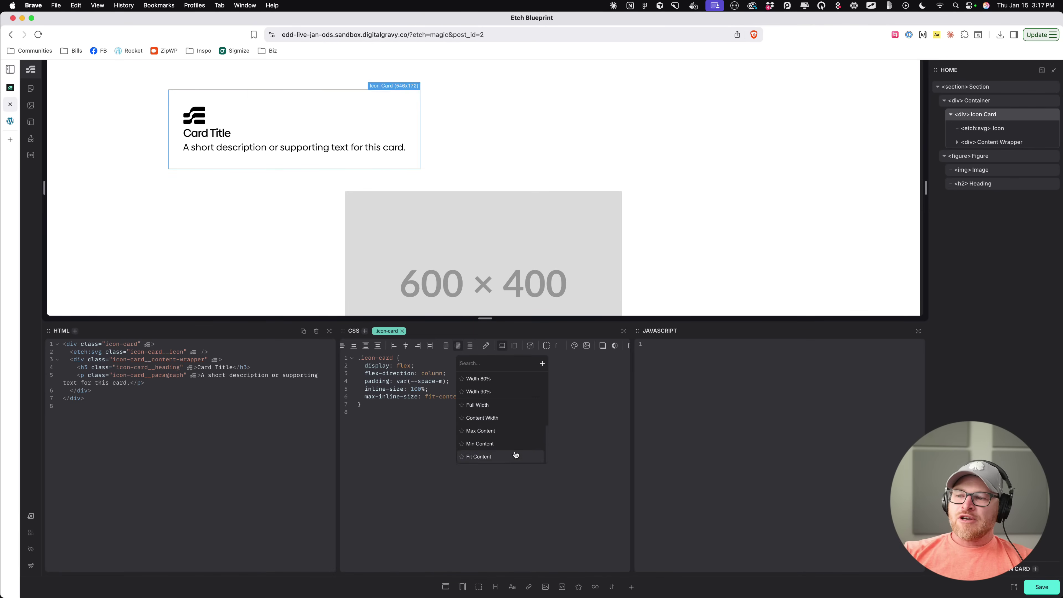
pyautogui.click(597, 422)
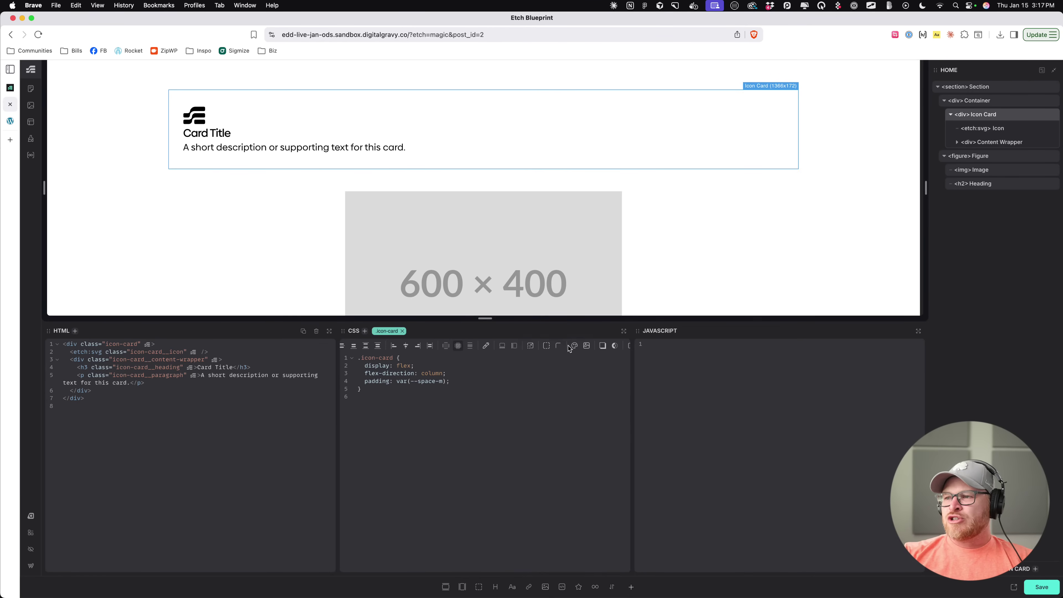
pyautogui.click(549, 347)
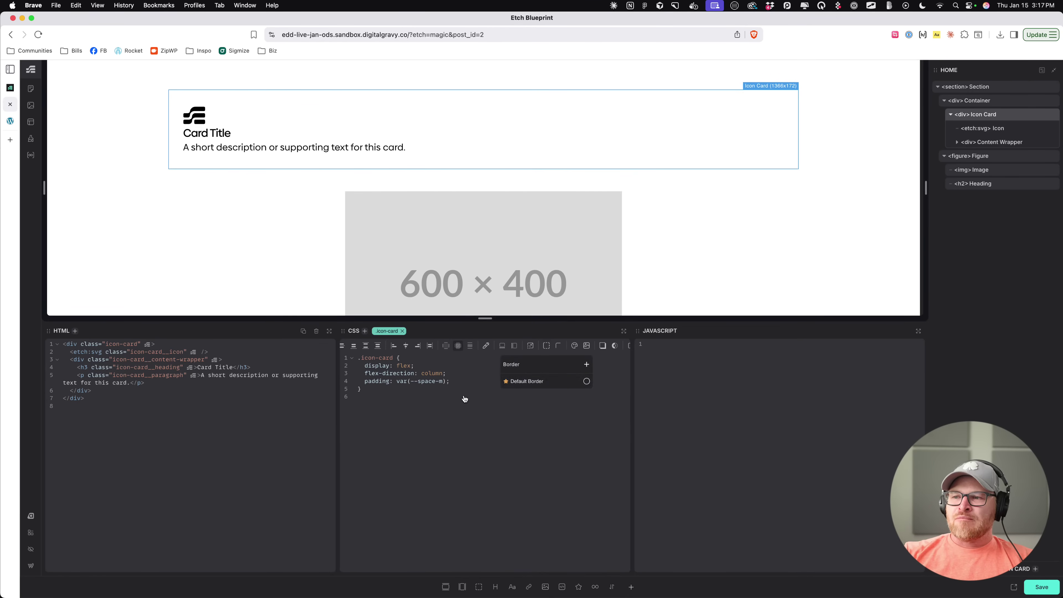
pyautogui.click(482, 435)
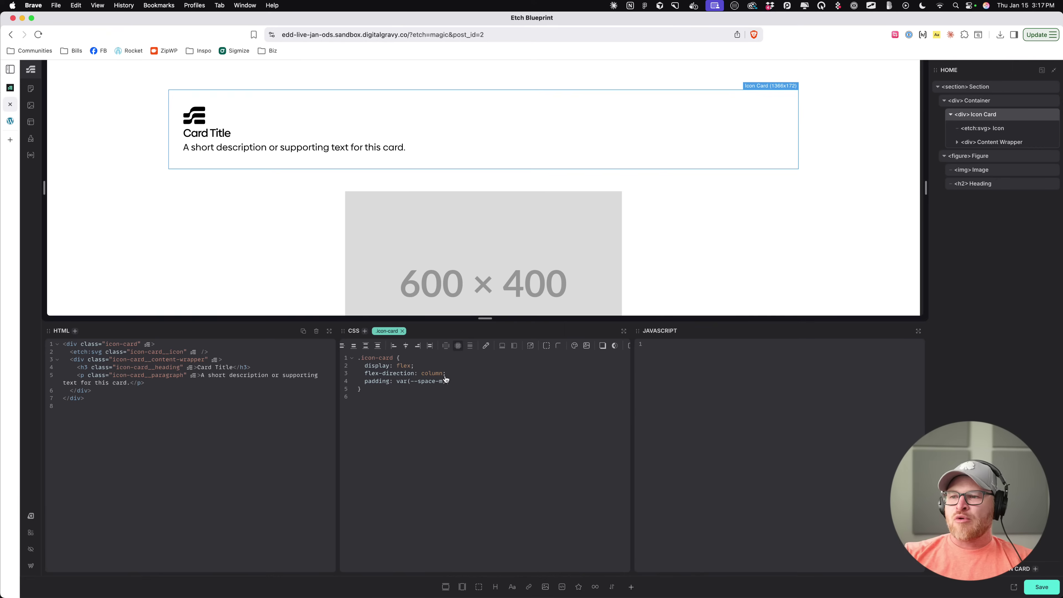
# Step: Try the Lg and Md box shadow presets on the icon card
pyautogui.hscroll(2, 557, 349)
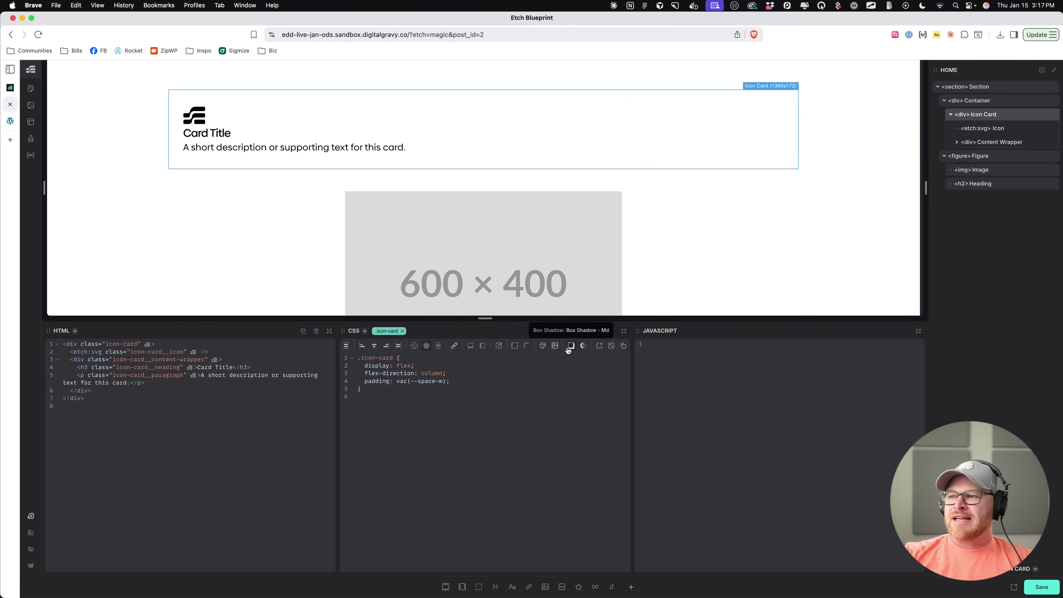
pyautogui.click(571, 346)
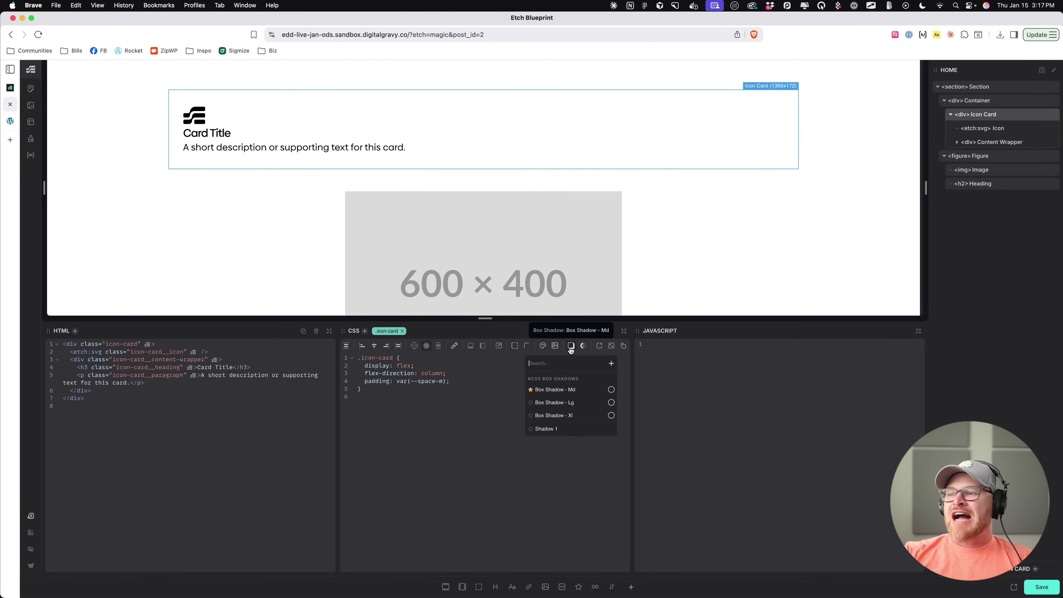
pyautogui.click(568, 403)
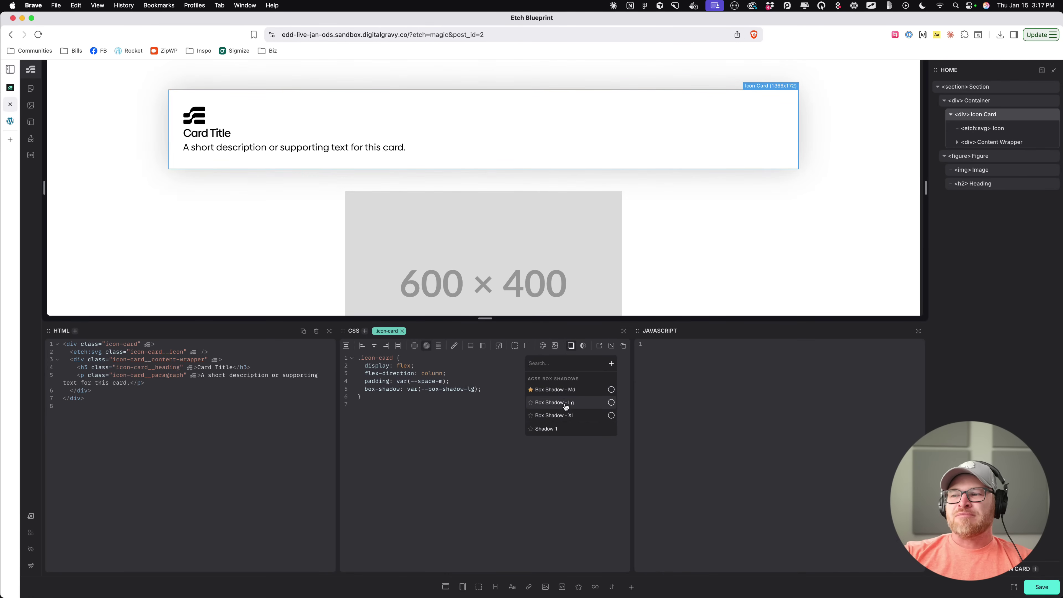
pyautogui.click(565, 392)
pyautogui.click(567, 395)
pyautogui.click(483, 396)
# Step: Rename the md box shadow to m in the Automatic.css additional styling settings
pyautogui.click(31, 515)
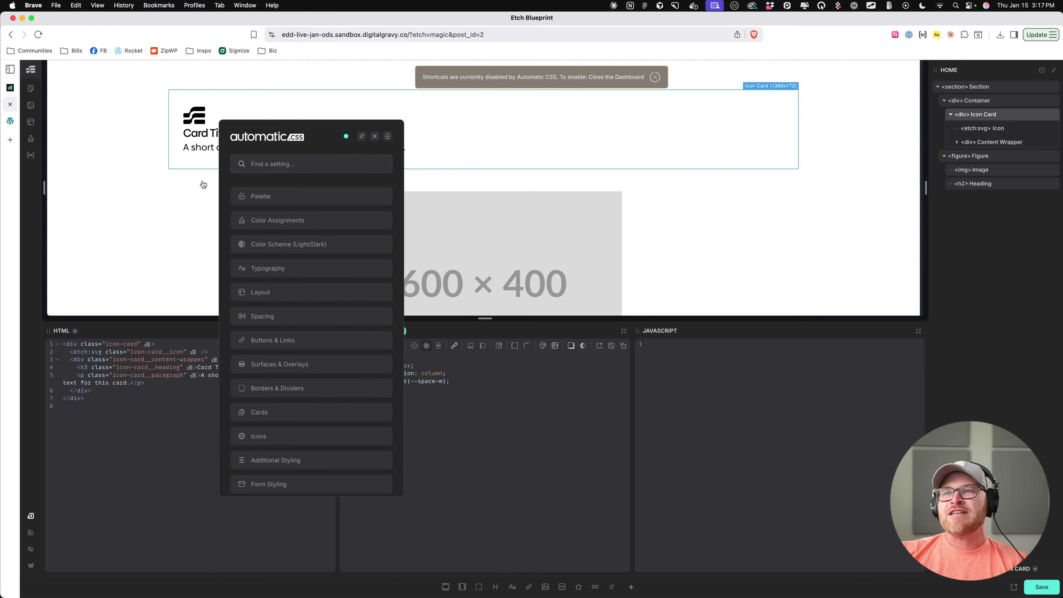
pyautogui.scroll(-3, 328, 368)
pyautogui.click(329, 363)
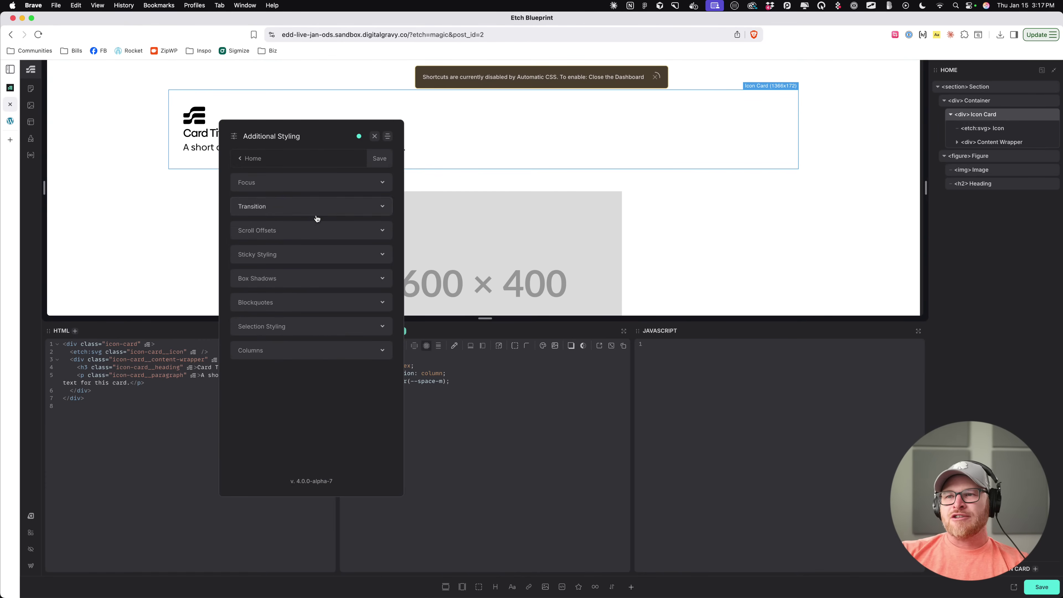
pyautogui.click(342, 279)
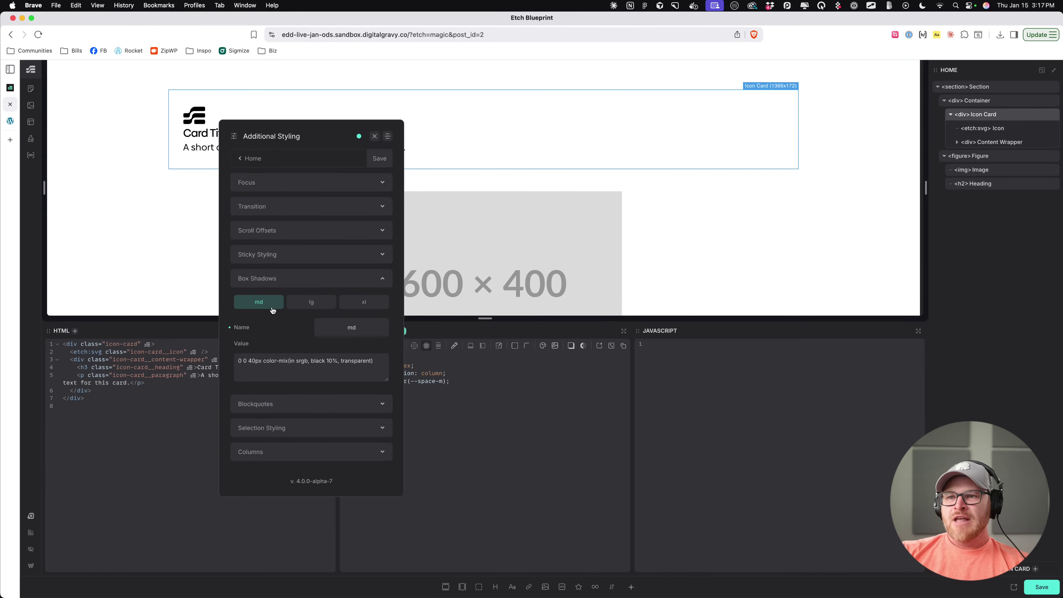
pyautogui.click(369, 328)
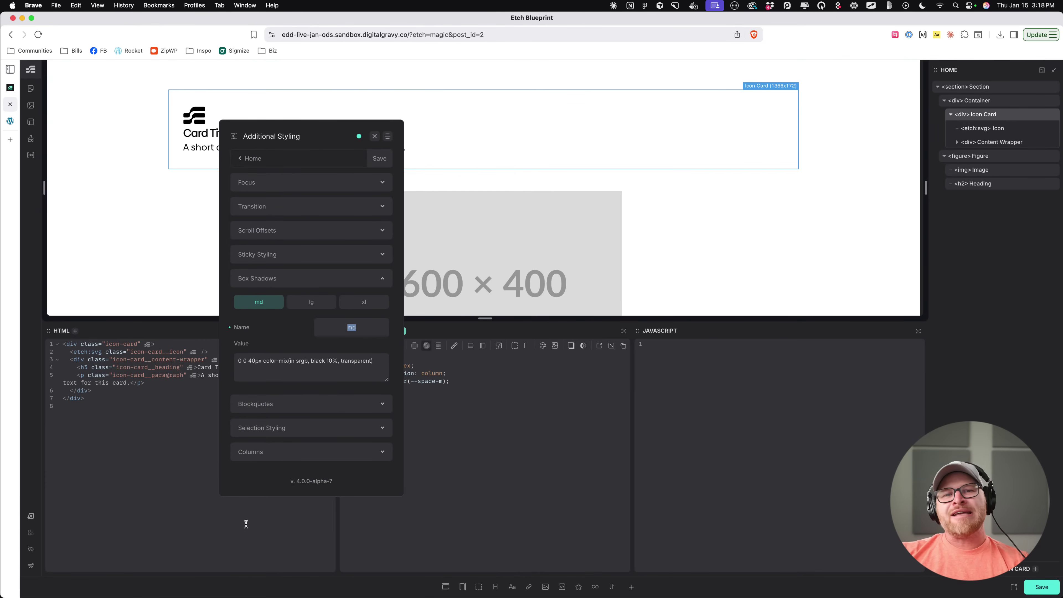
pyautogui.write('m')
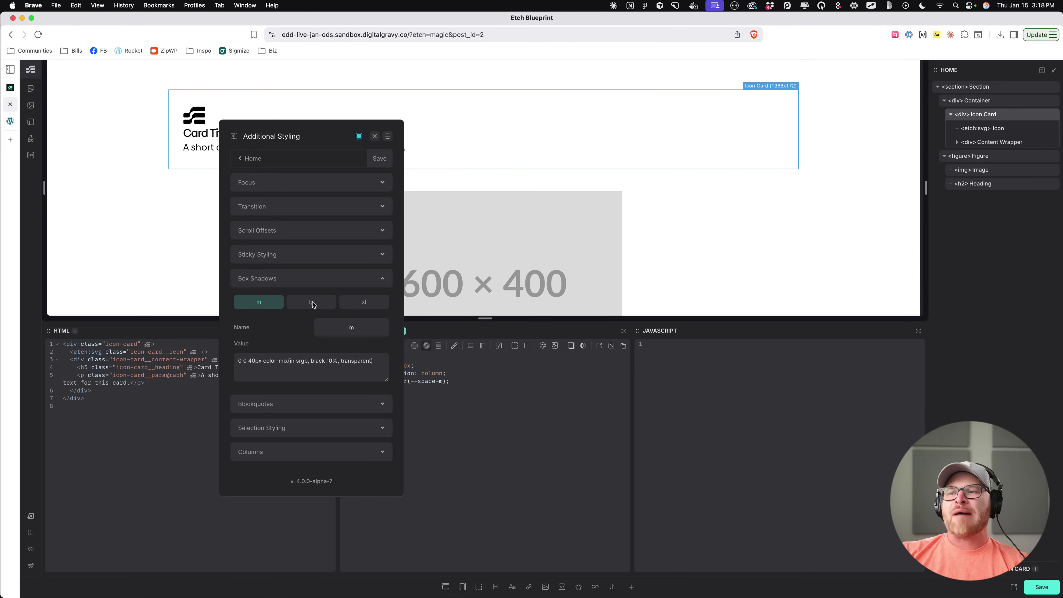
# Step: Rename the lg box shadow to l, review the xl and m shadows, and save the Automatic.css settings
pyautogui.click(312, 305)
pyautogui.click(357, 302)
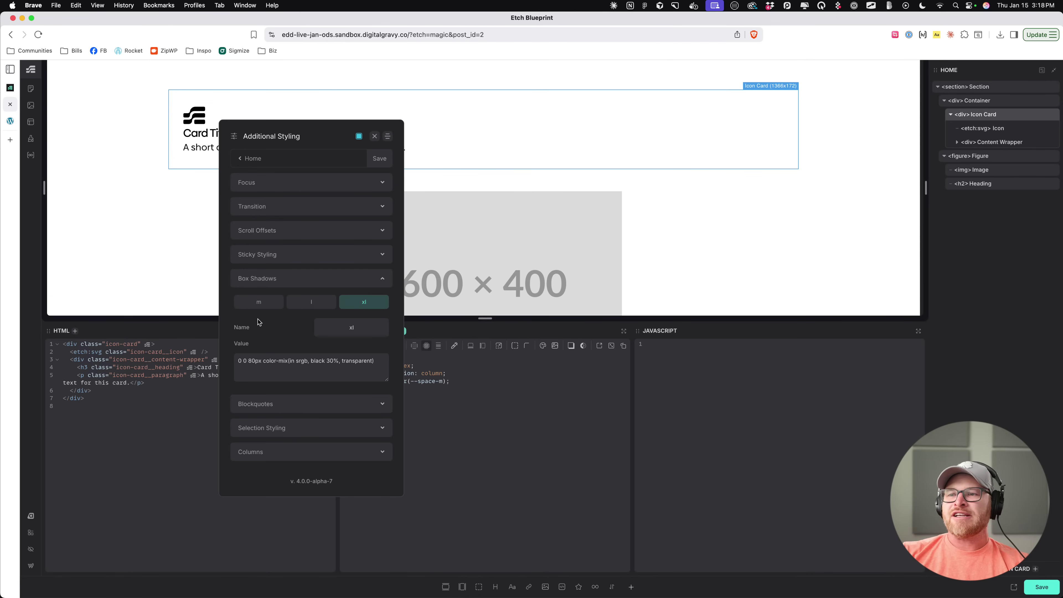
pyautogui.click(259, 302)
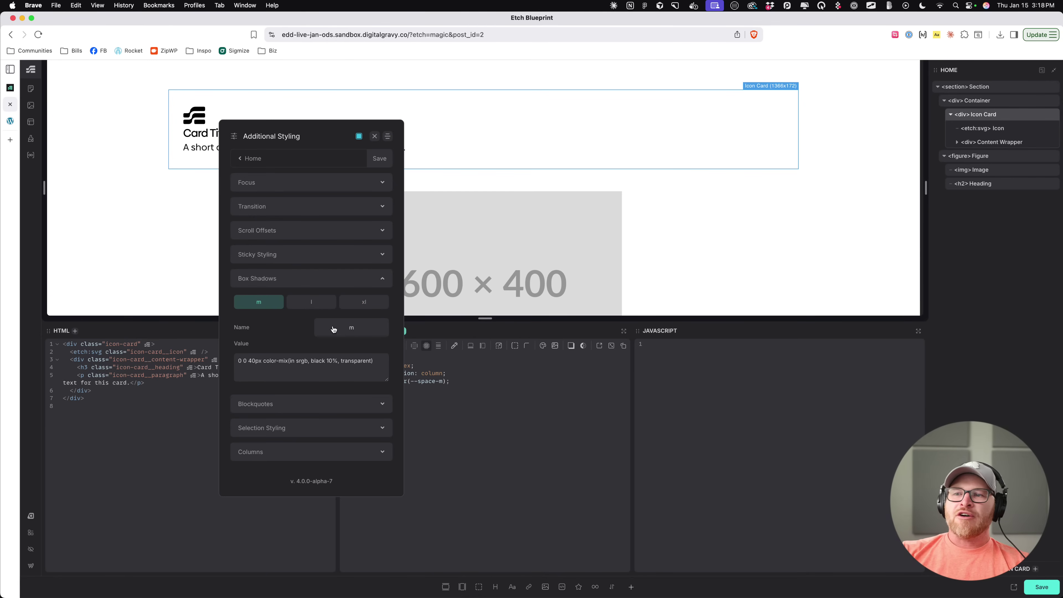
pyautogui.click(380, 159)
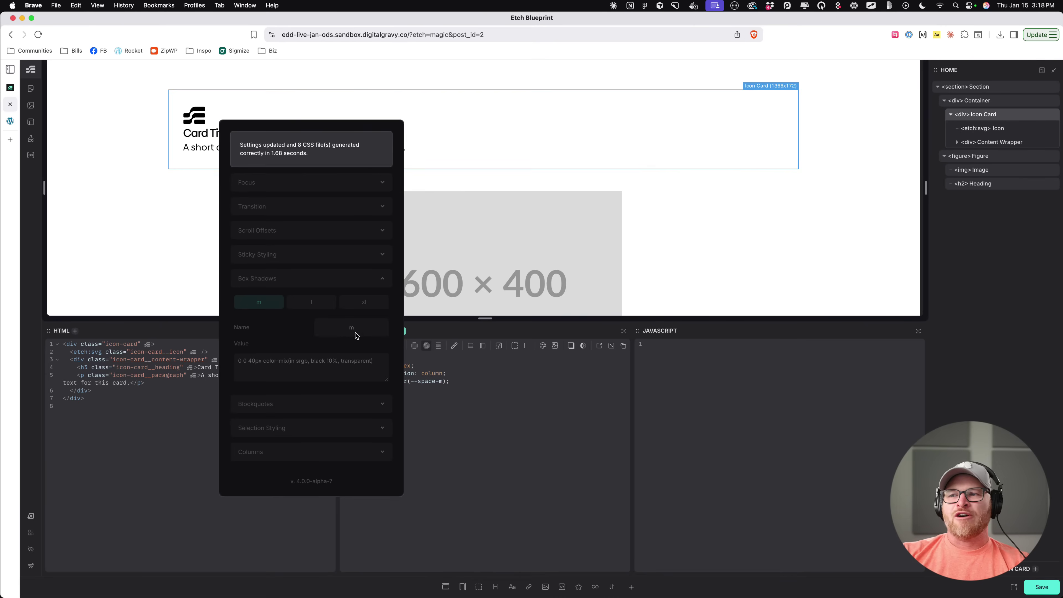
# Step: Rename the m box shadow to primary, save the Automatic.css settings, and reload the builder page
pyautogui.doubleClick(342, 329)
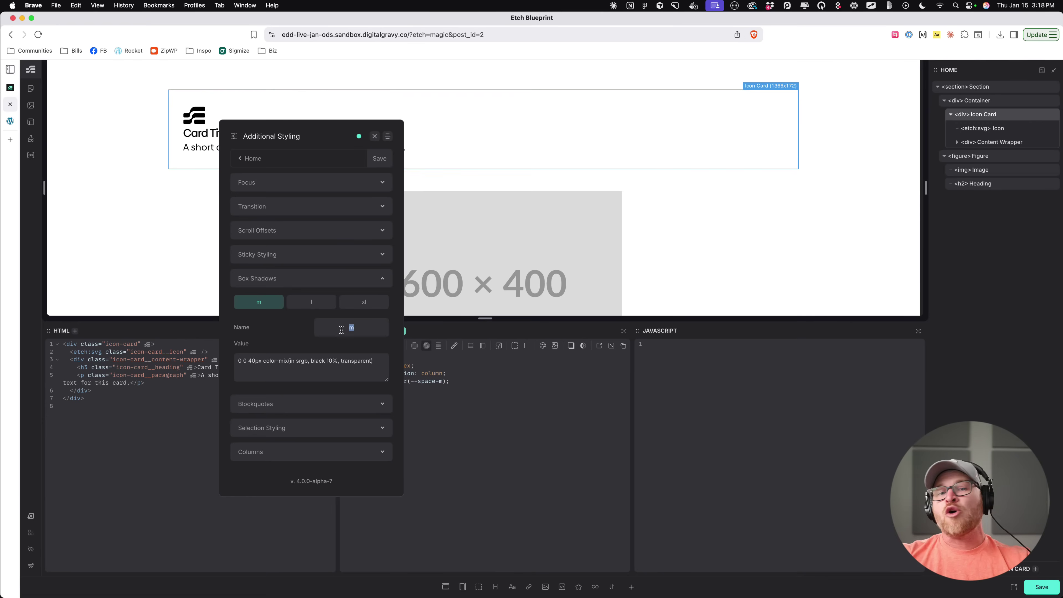
pyautogui.write('primary')
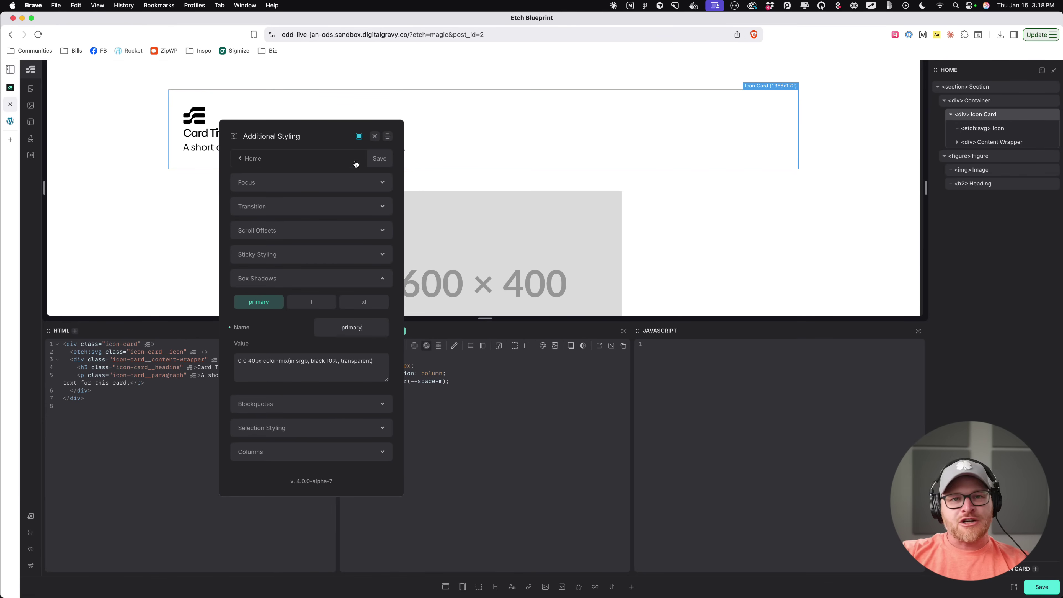
pyautogui.click(379, 159)
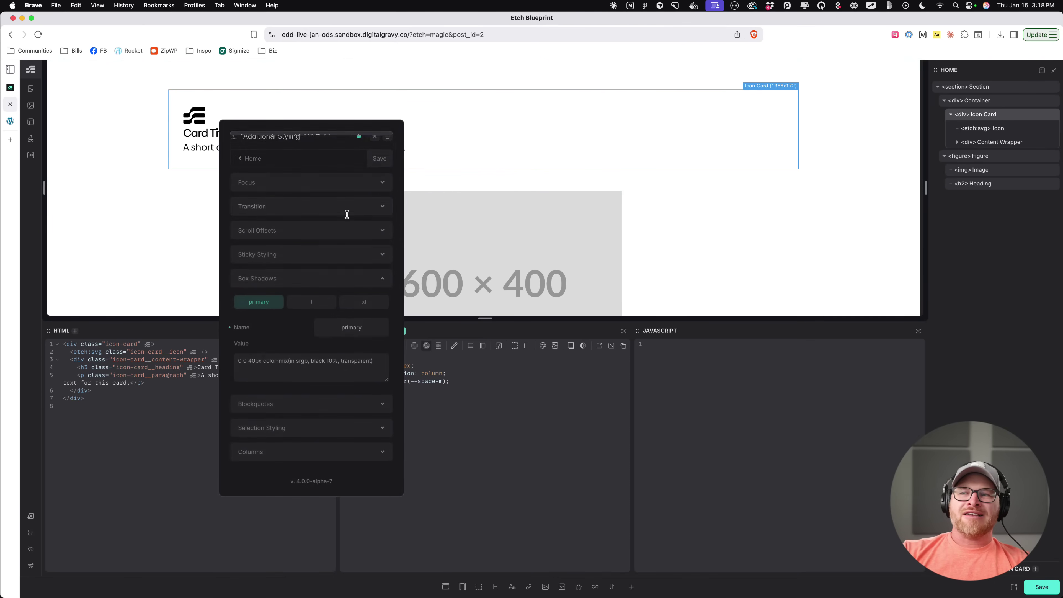
pyautogui.press('Escape')
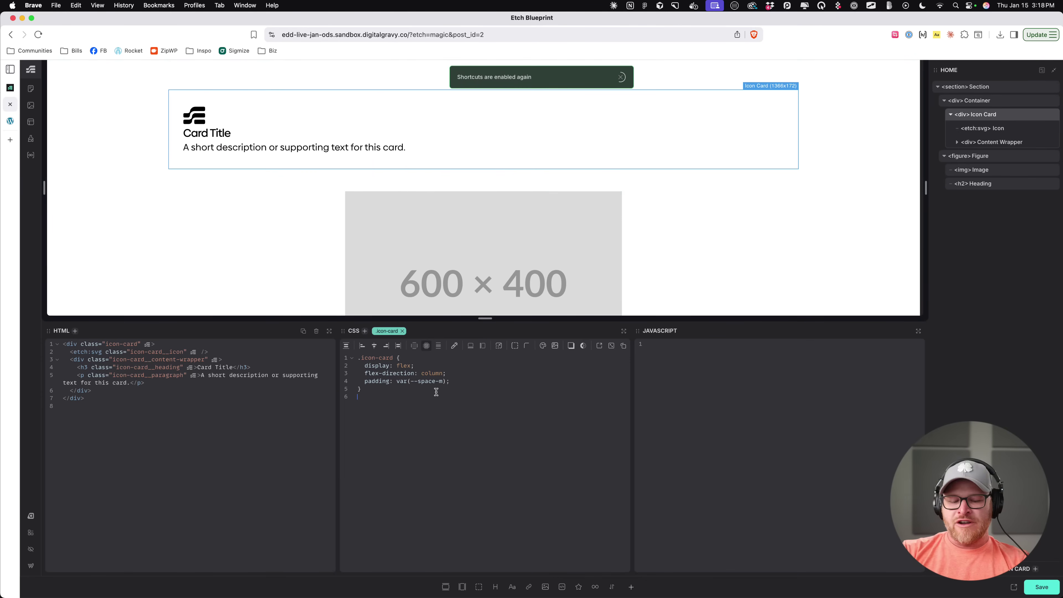
pyautogui.press('super+r')
# Step: Select the icon card and preview its Automatic.css box shadow presets, including Primary and L, without keeping one
pyautogui.click(548, 215)
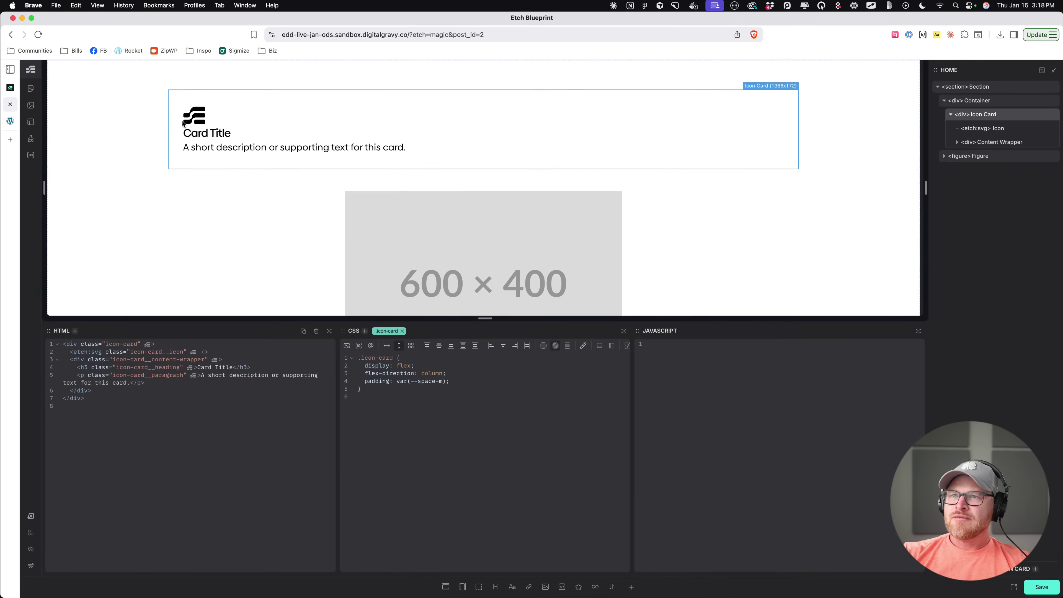
pyautogui.hscroll(5, 575, 347)
pyautogui.hscroll(2, 575, 347)
pyautogui.click(574, 351)
pyautogui.click(577, 389)
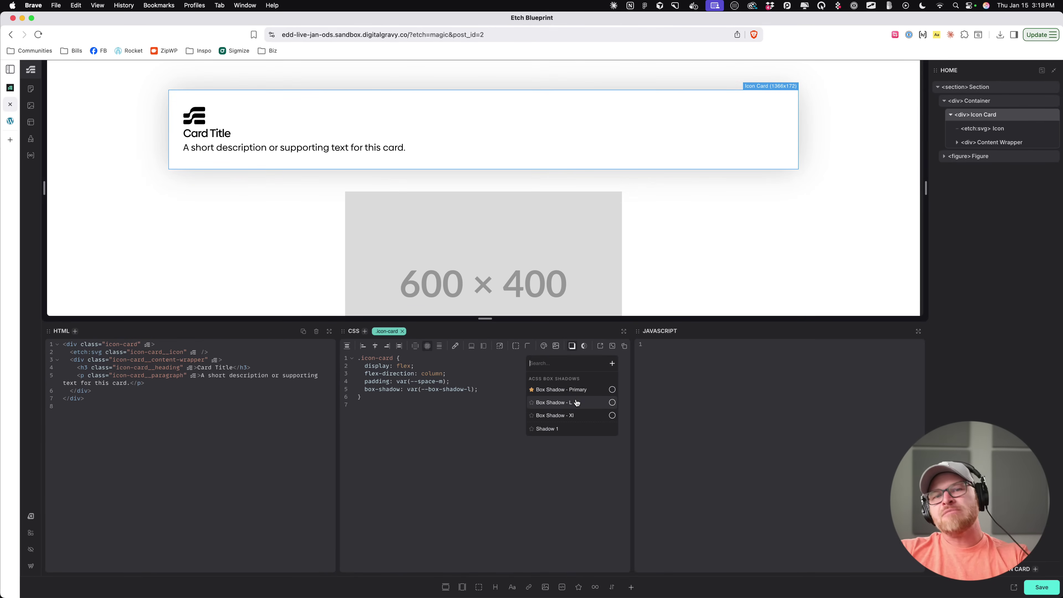
pyautogui.click(564, 499)
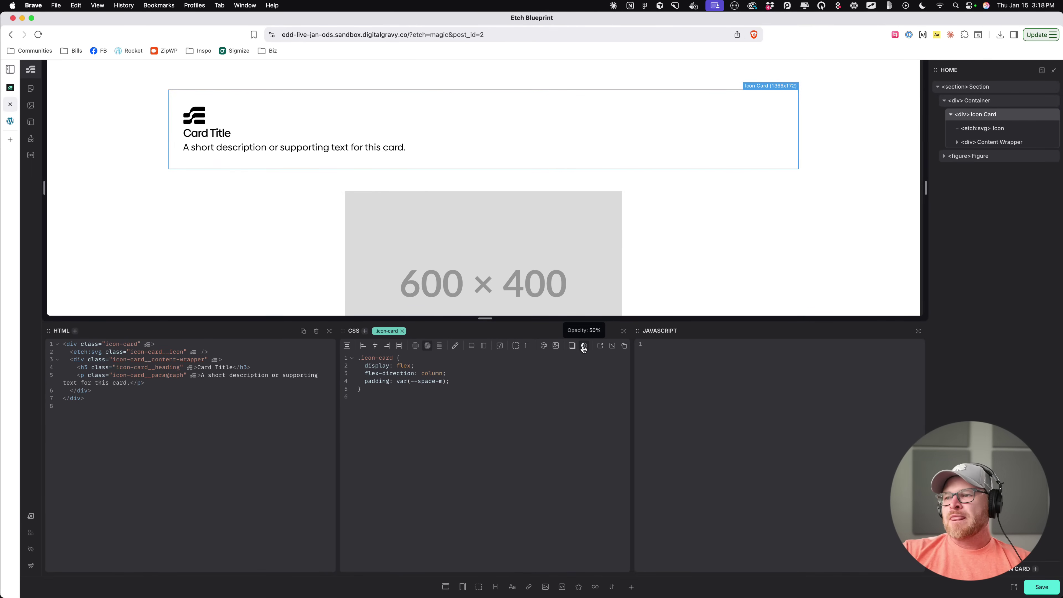
pyautogui.hscroll(-5, 476, 347)
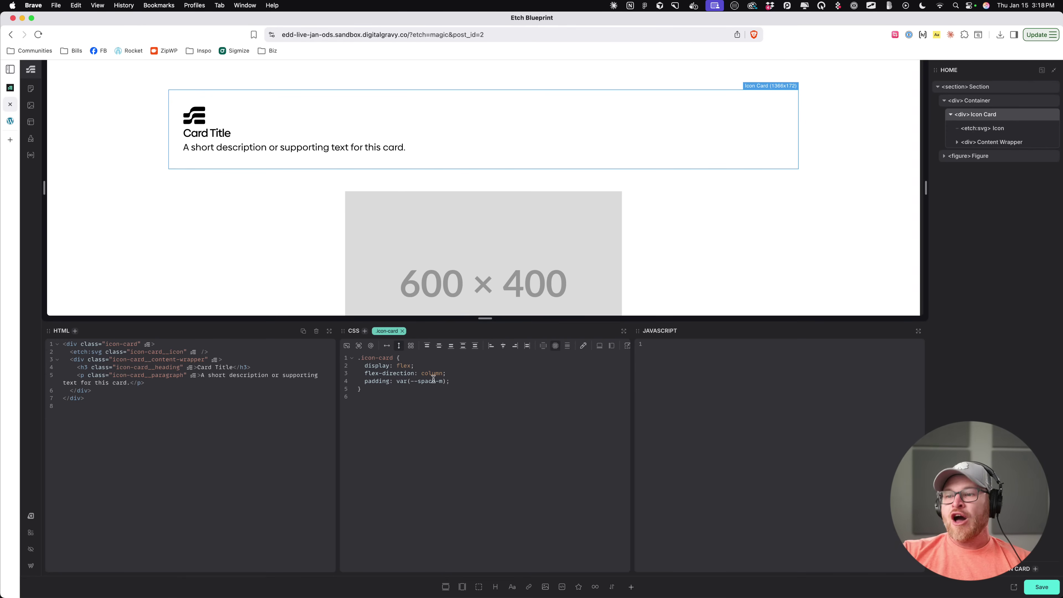
# Step: Add a list class to the icon card's container and set its display to grid
pyautogui.click(1047, 101)
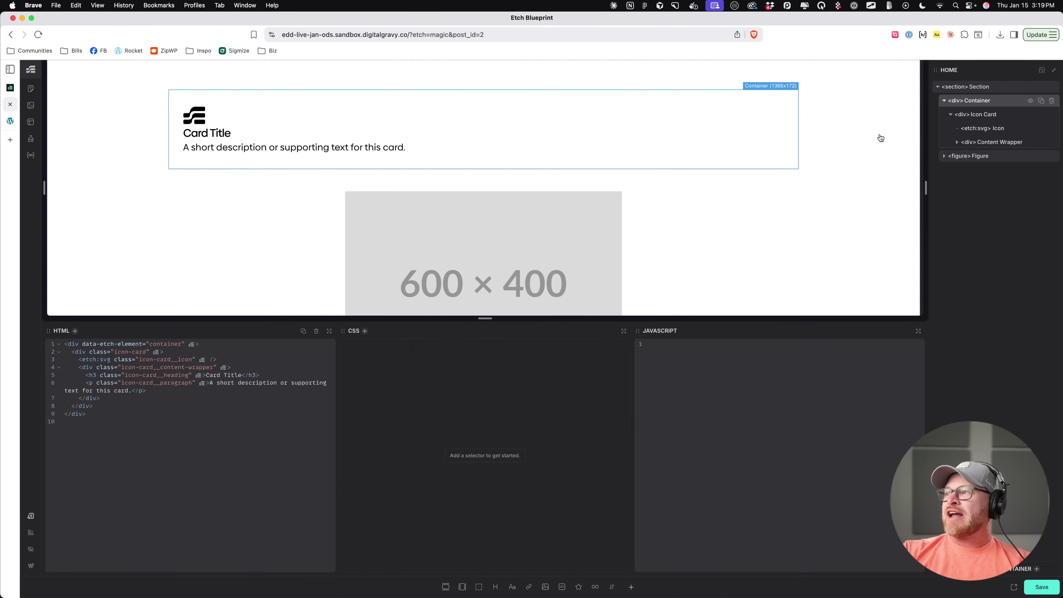
pyautogui.write('.list')
pyautogui.press('Return')
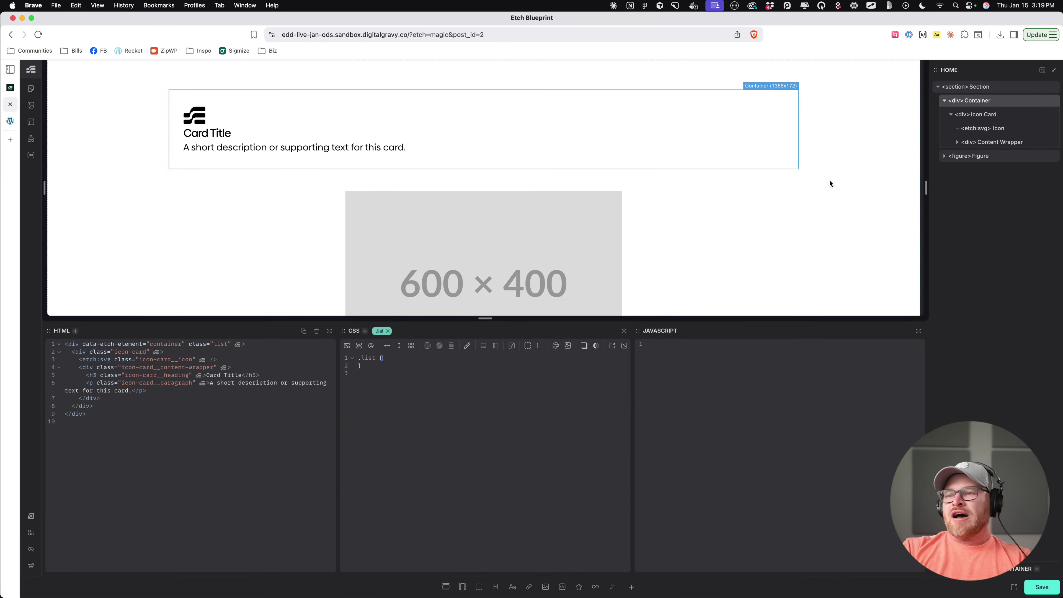
pyautogui.click(411, 346)
# Step: Preview the auto, standard and ratio grid presets for the container and apply Grid 2-3 to its columns
pyautogui.click(426, 347)
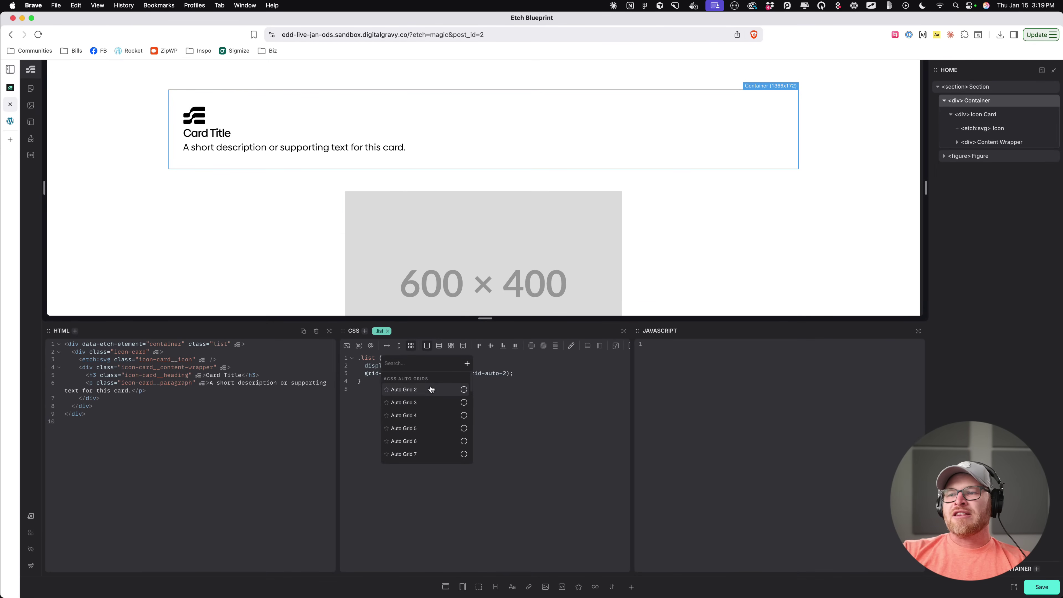
pyautogui.scroll(-5, 430, 394)
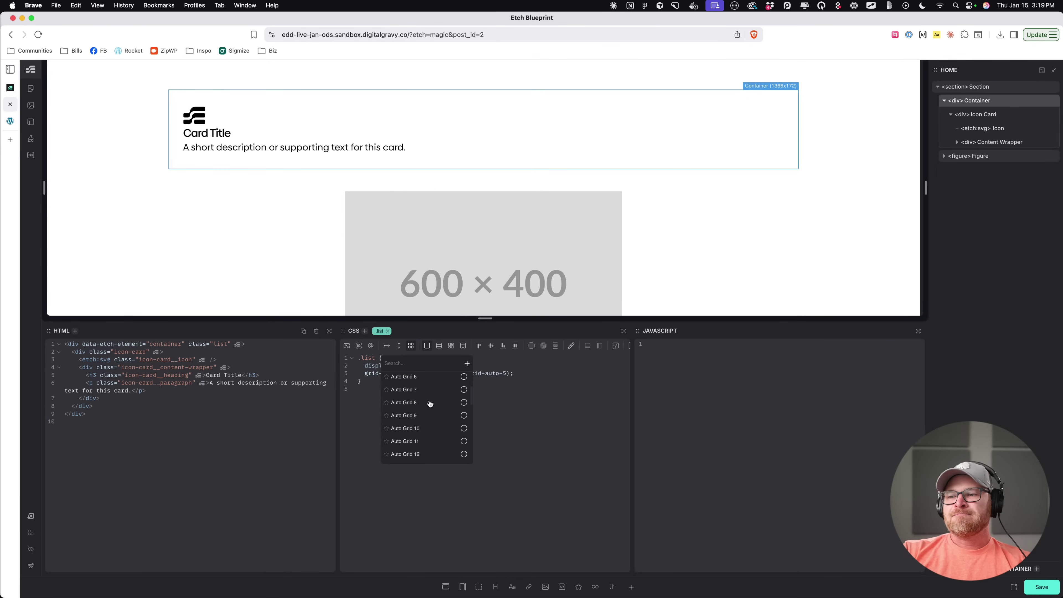
pyautogui.scroll(-4, 430, 403)
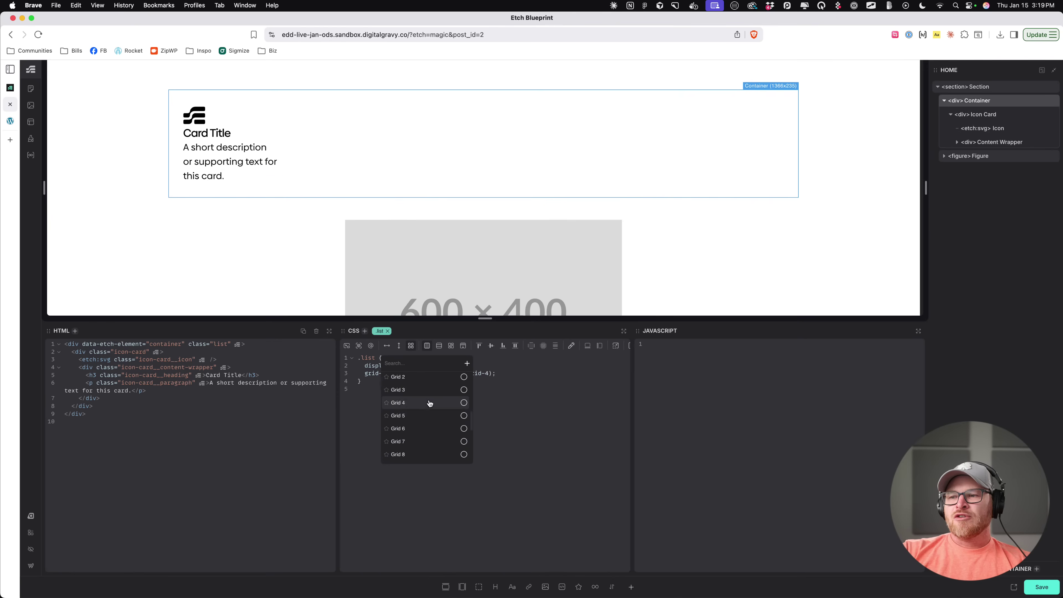
pyautogui.scroll(-5, 430, 404)
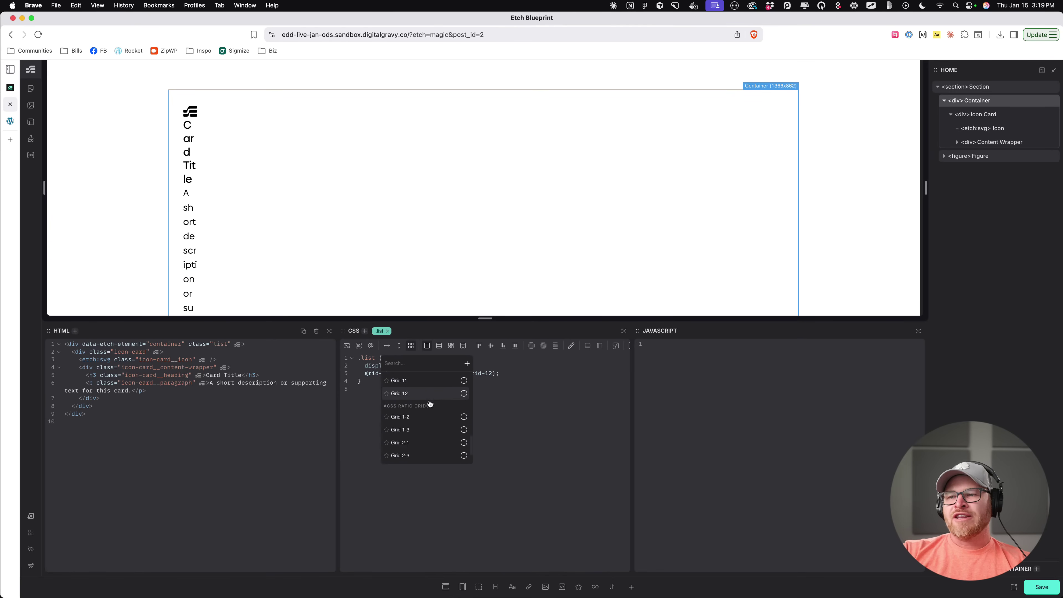
pyautogui.scroll(-2, 430, 404)
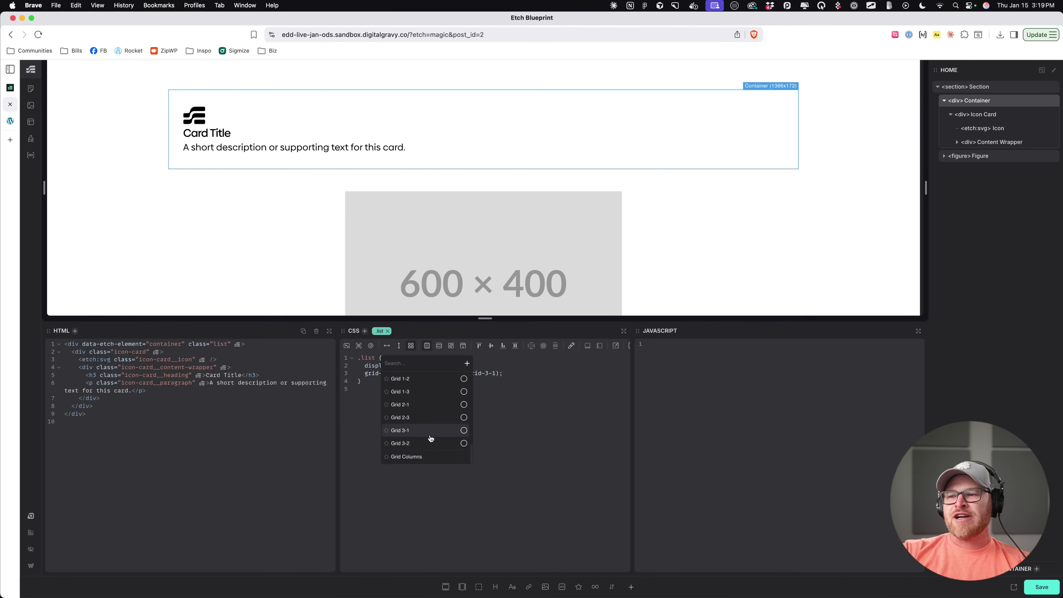
pyautogui.click(430, 418)
# Step: Duplicate the icon card inside the container and switch the list's grid columns to the Auto Grid 2 preset
pyautogui.click(977, 116)
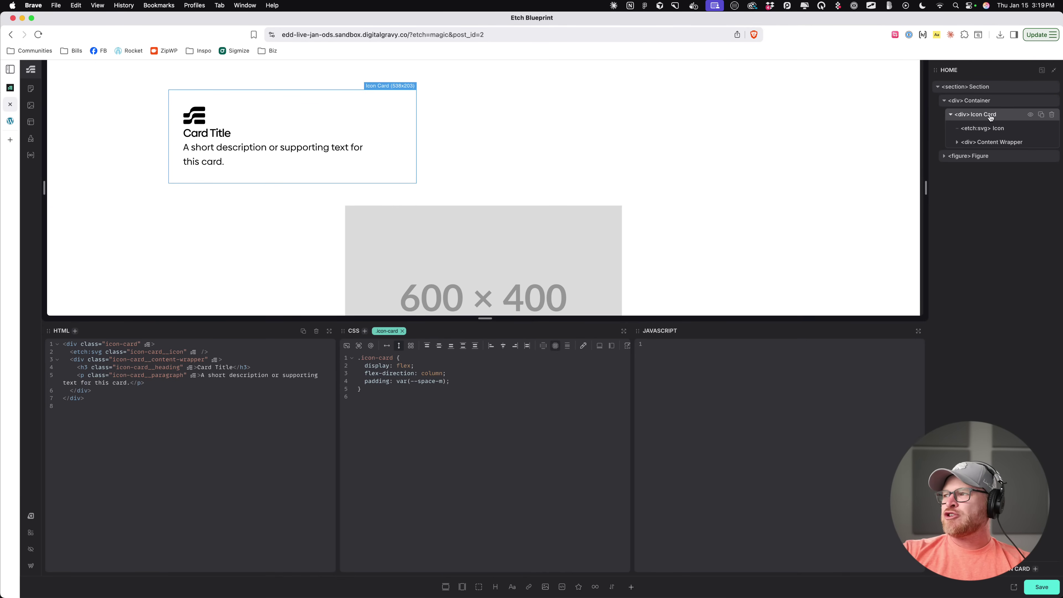
pyautogui.click(1040, 115)
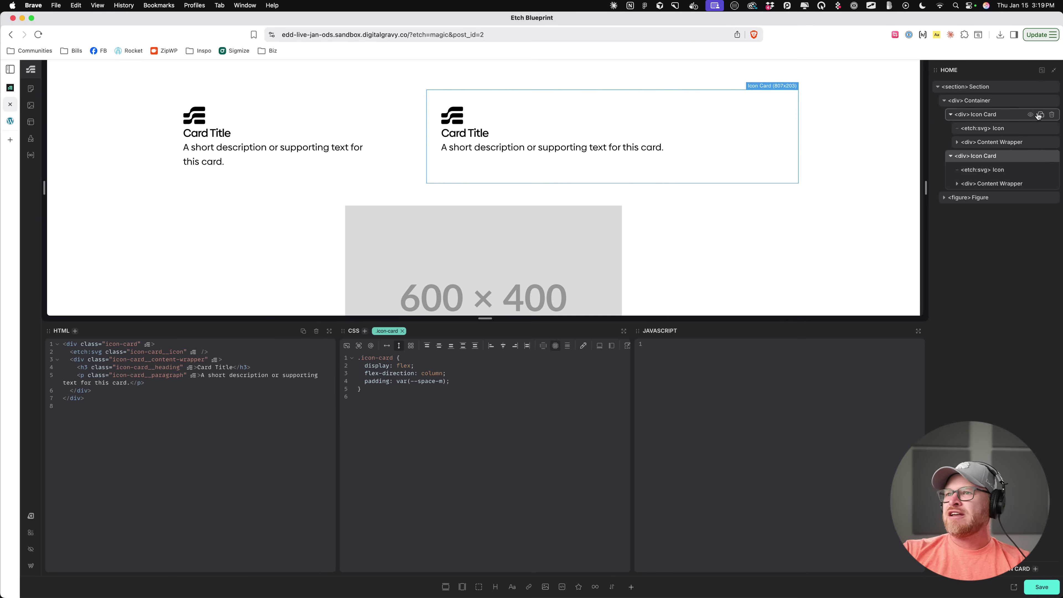
pyautogui.click(421, 126)
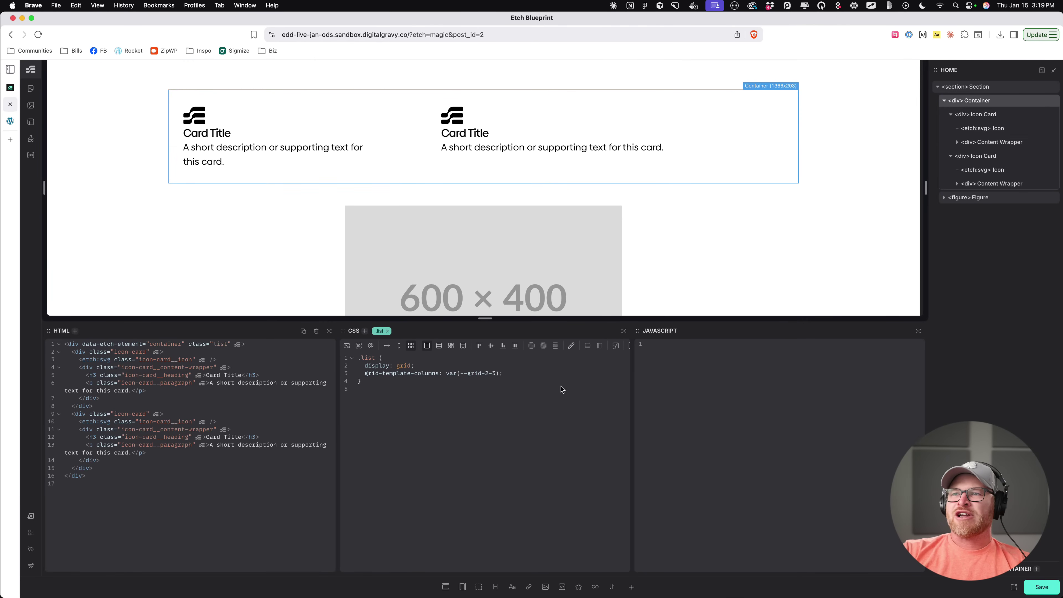
pyautogui.click(427, 346)
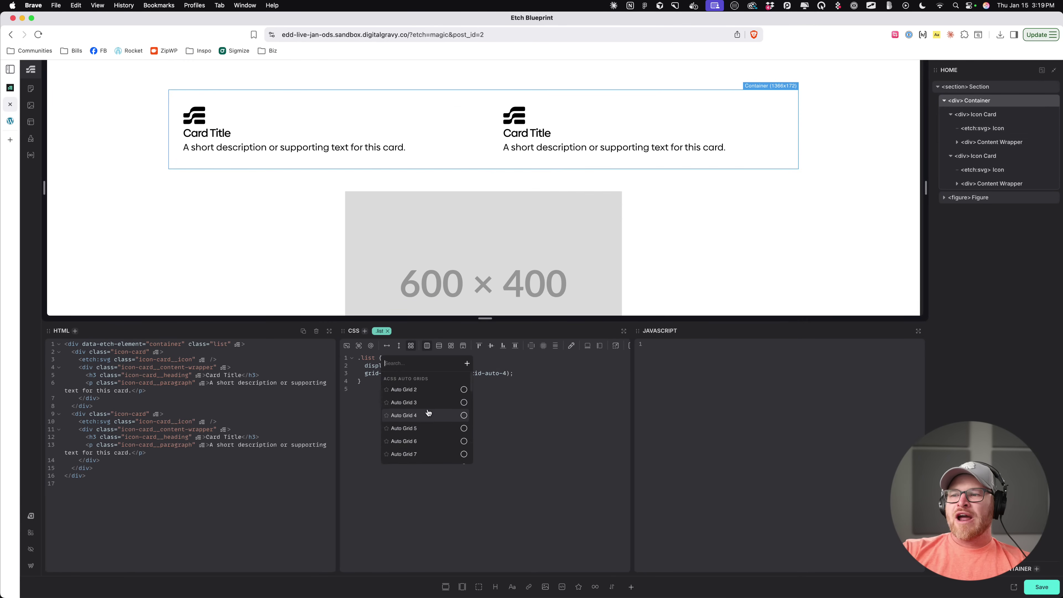
pyautogui.scroll(3, 429, 412)
pyautogui.click(429, 416)
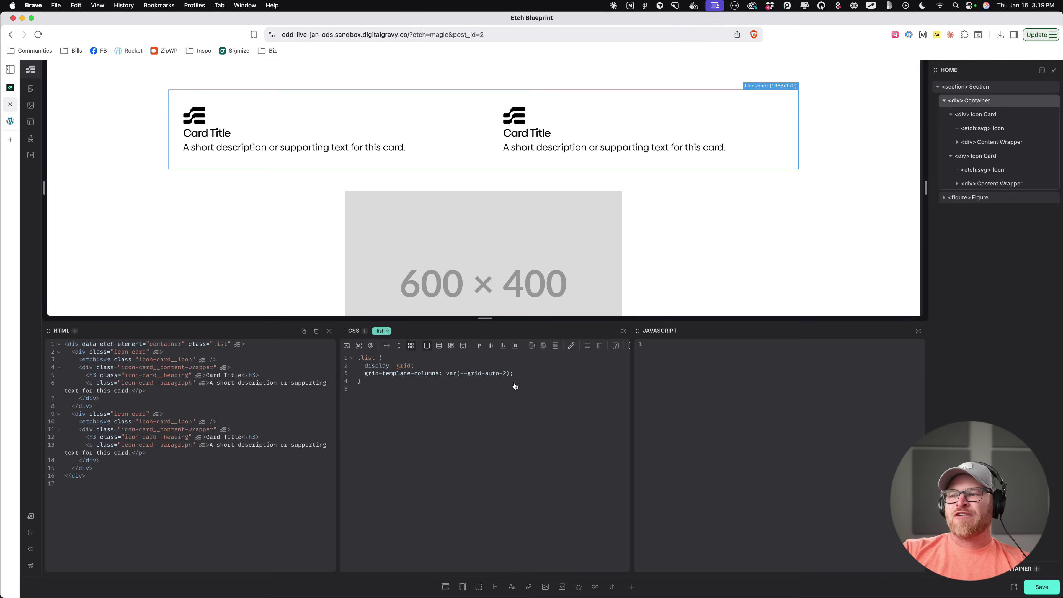
# Step: Preview other auto and ratio grid column presets on the two-card list without applying any
pyautogui.moveTo(926, 196); pyautogui.dragTo(953, 208)
pyautogui.click(524, 378)
pyautogui.click(411, 346)
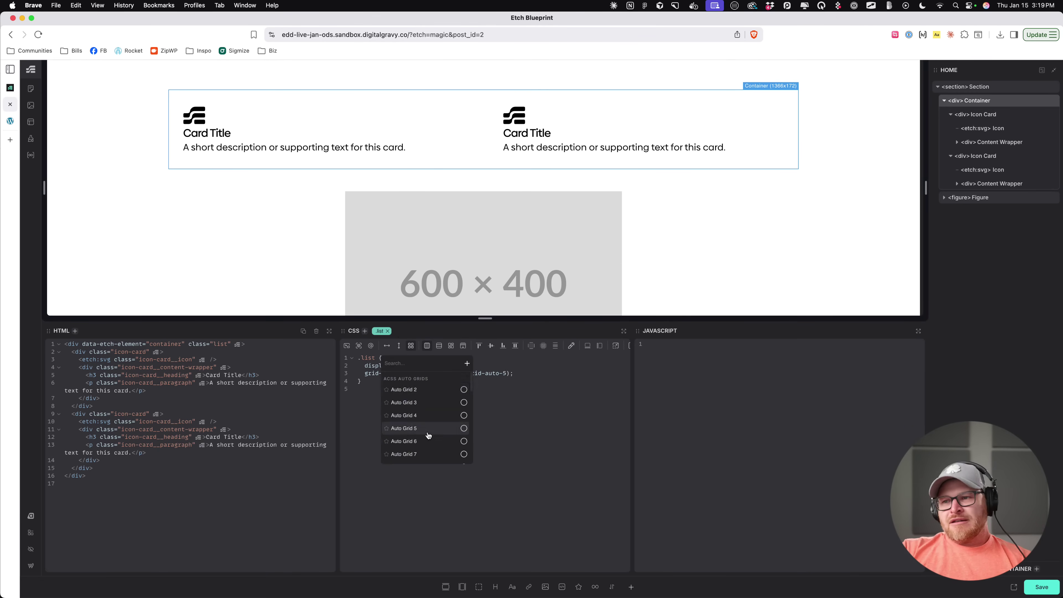
pyautogui.scroll(-8, 428, 436)
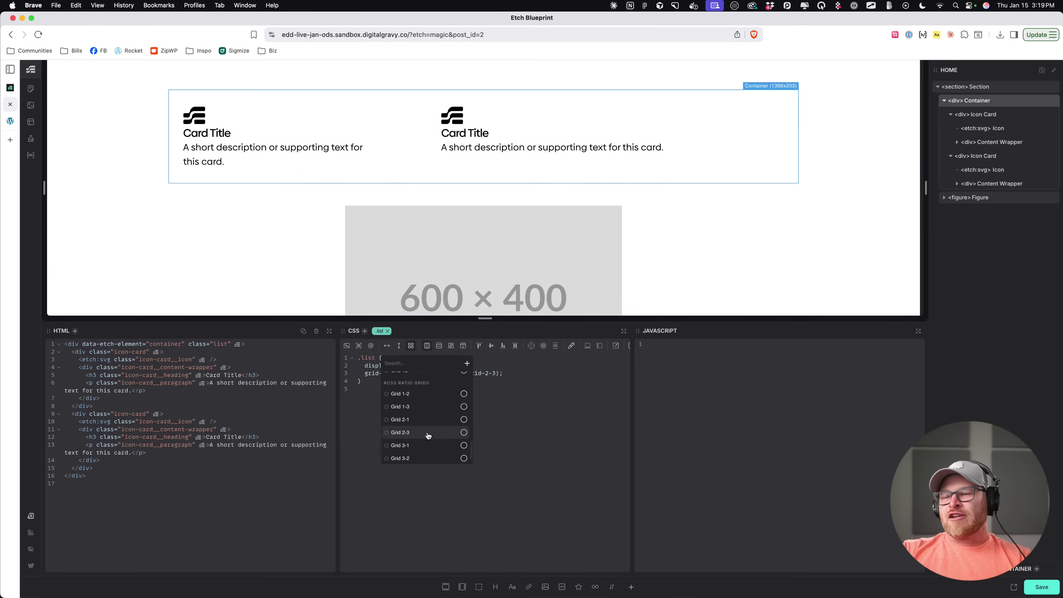
pyautogui.click(532, 453)
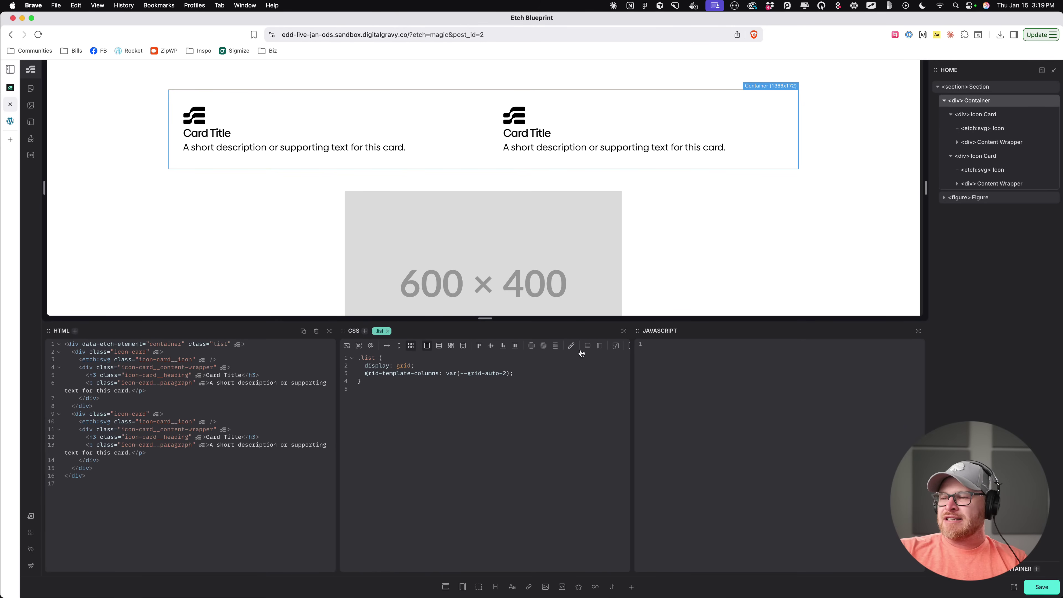
# Step: Preview the gap presets and the text color presets for the list without applying any
pyautogui.click(557, 347)
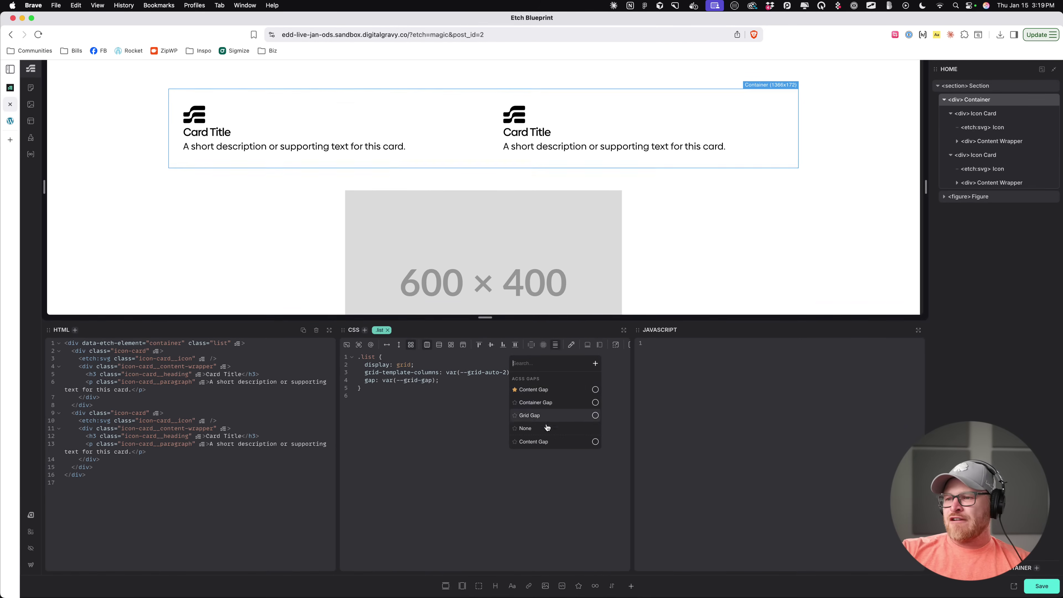
pyautogui.click(471, 456)
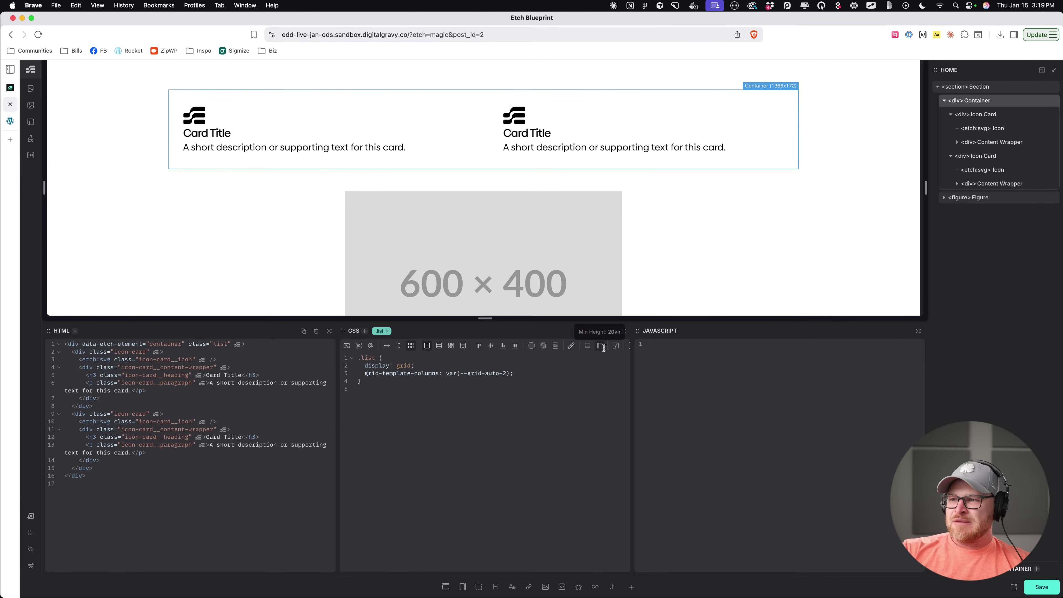
pyautogui.click(570, 347)
pyautogui.scroll(-5, 556, 387)
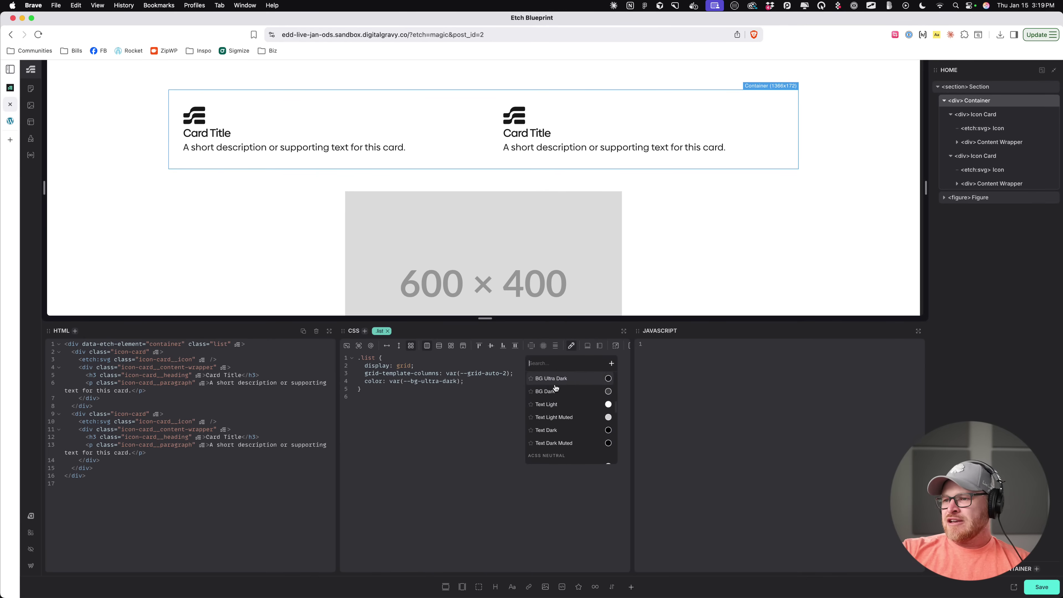
pyautogui.press('Escape')
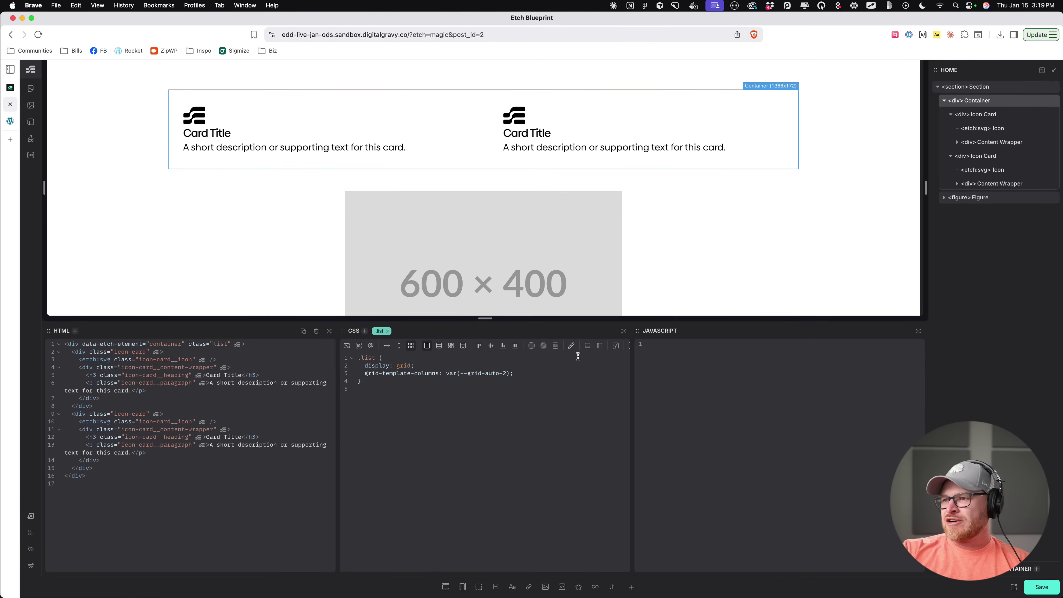
# Step: Delete the display and grid-template-columns declarations from the list class
pyautogui.hscroll(3, 581, 347)
pyautogui.moveTo(514, 373); pyautogui.dragTo(364, 368)
pyautogui.press('BackSpace')
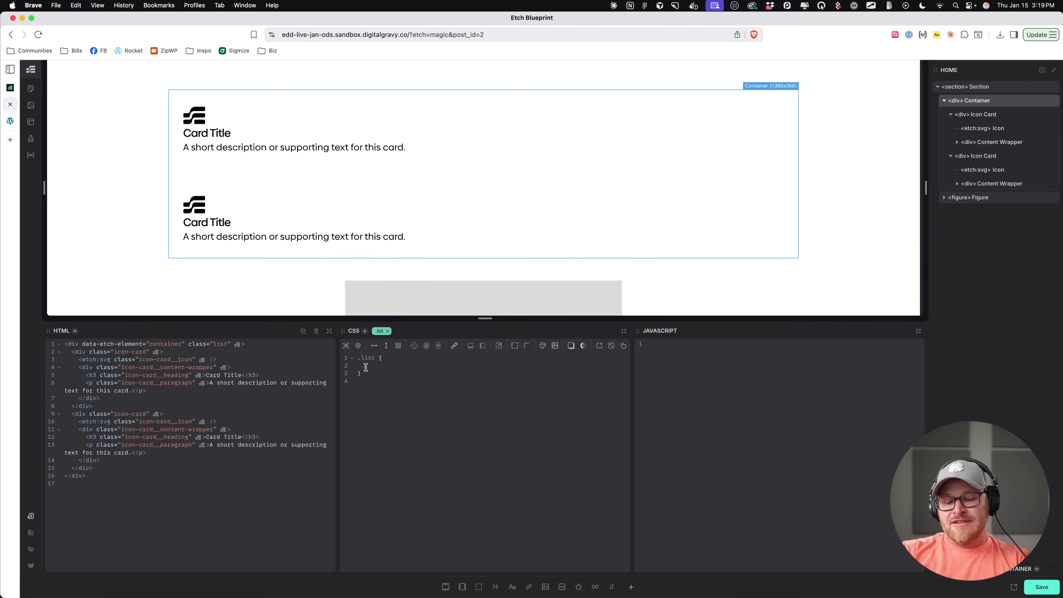
# Step: Add an empty nested &:hover rule after the padding declaration in the first icon card's CSS
pyautogui.click(990, 114)
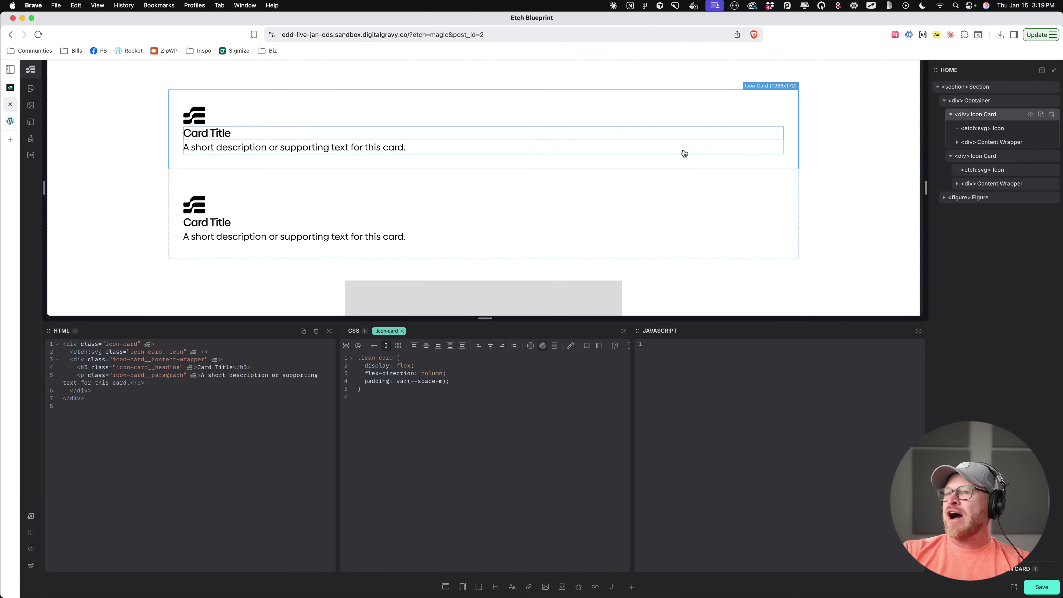
pyautogui.click(462, 382)
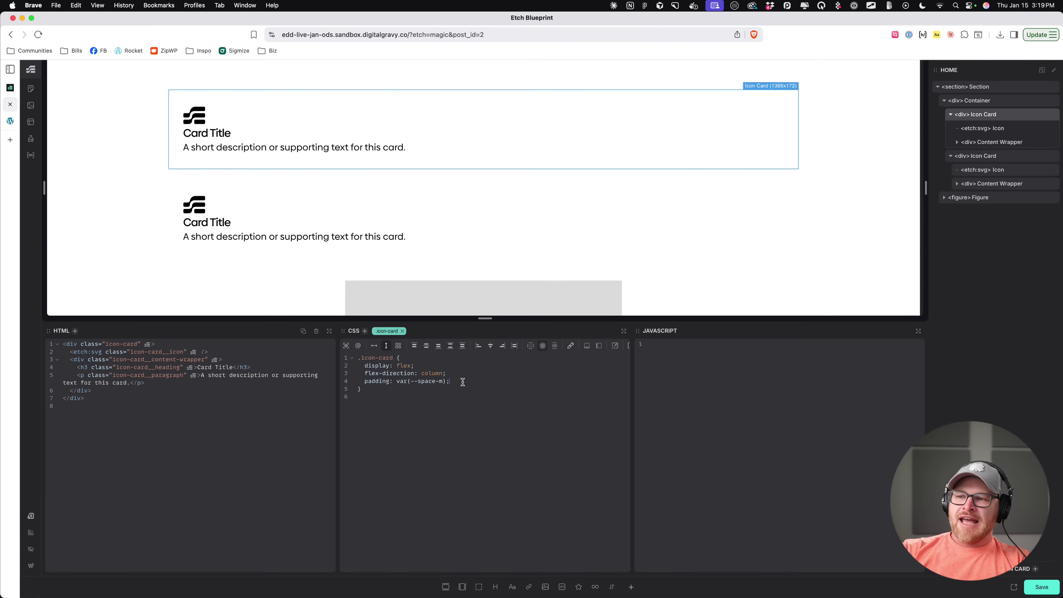
pyautogui.write('&:hover {')
pyautogui.press('Return')
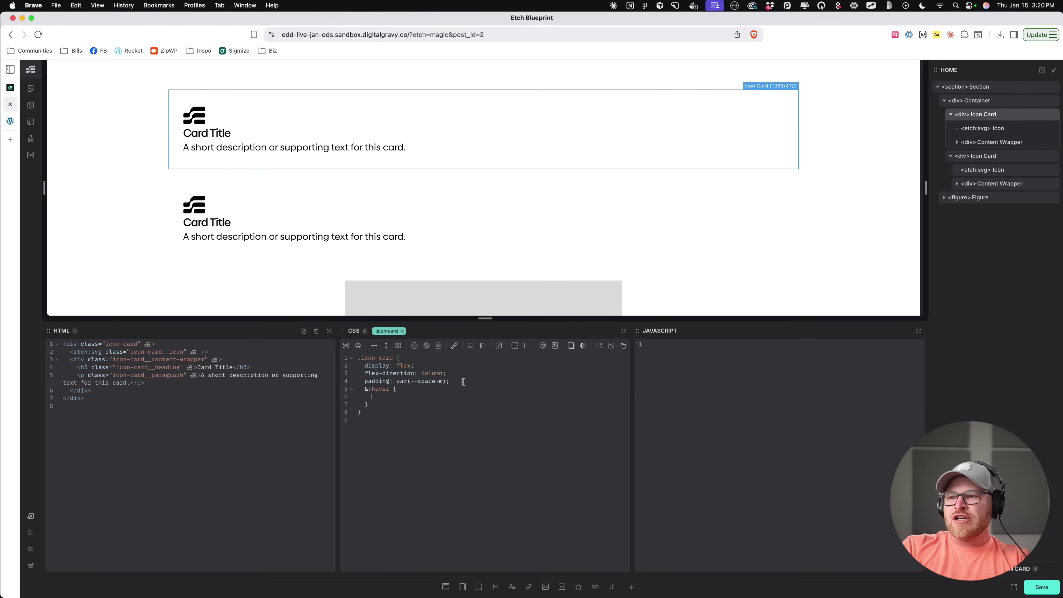
pyautogui.write('b')
pyautogui.press('BackSpace')
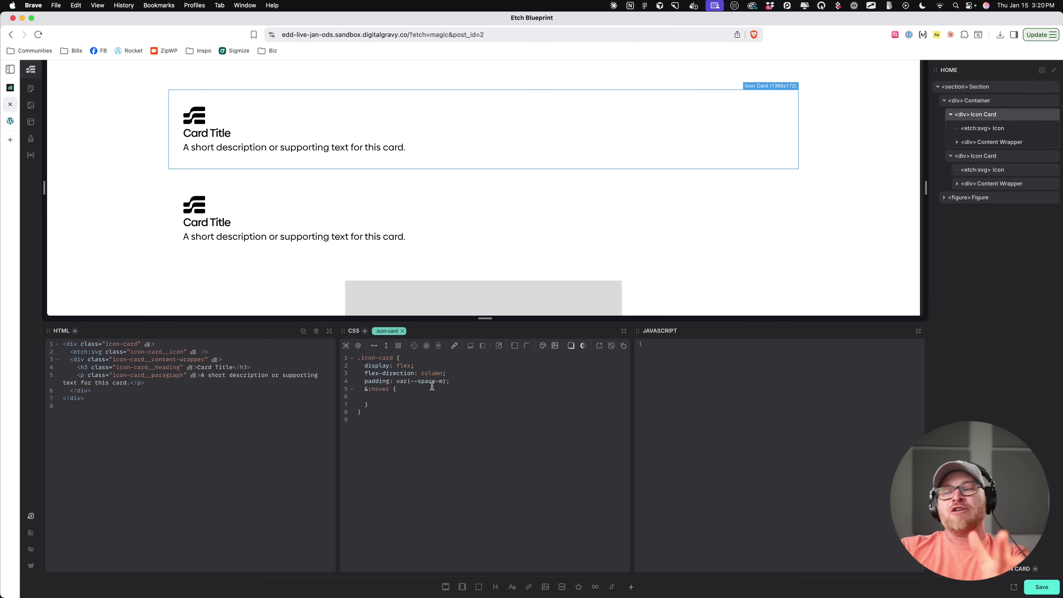
# Step: Add a Base background-color preset inside the icon card's &:hover rule
pyautogui.moveTo(364, 389); pyautogui.dragTo(371, 403)
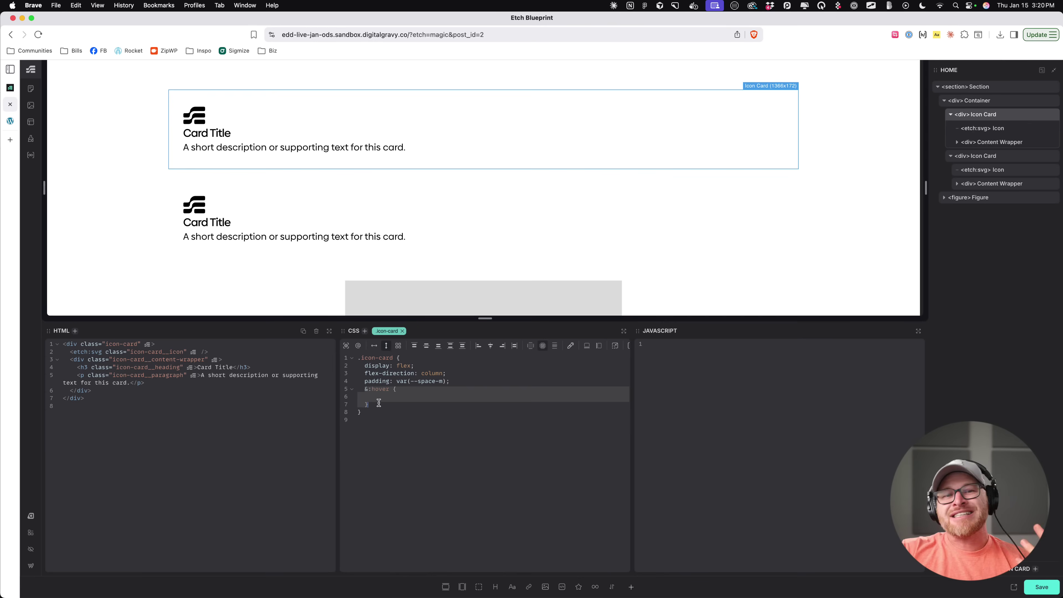
pyautogui.click(385, 398)
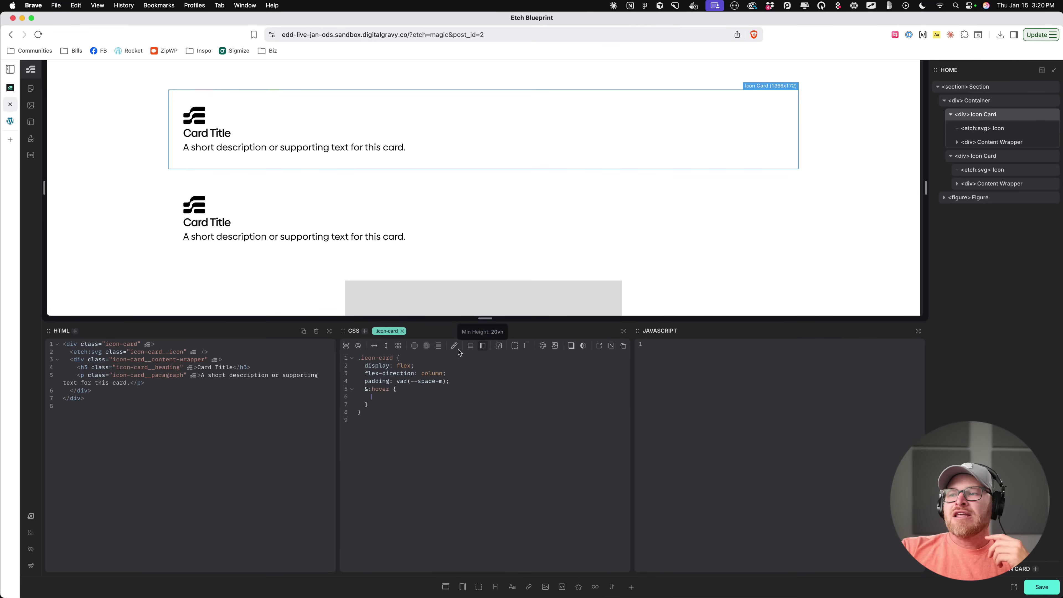
pyautogui.click(543, 346)
pyautogui.scroll(-1, 539, 392)
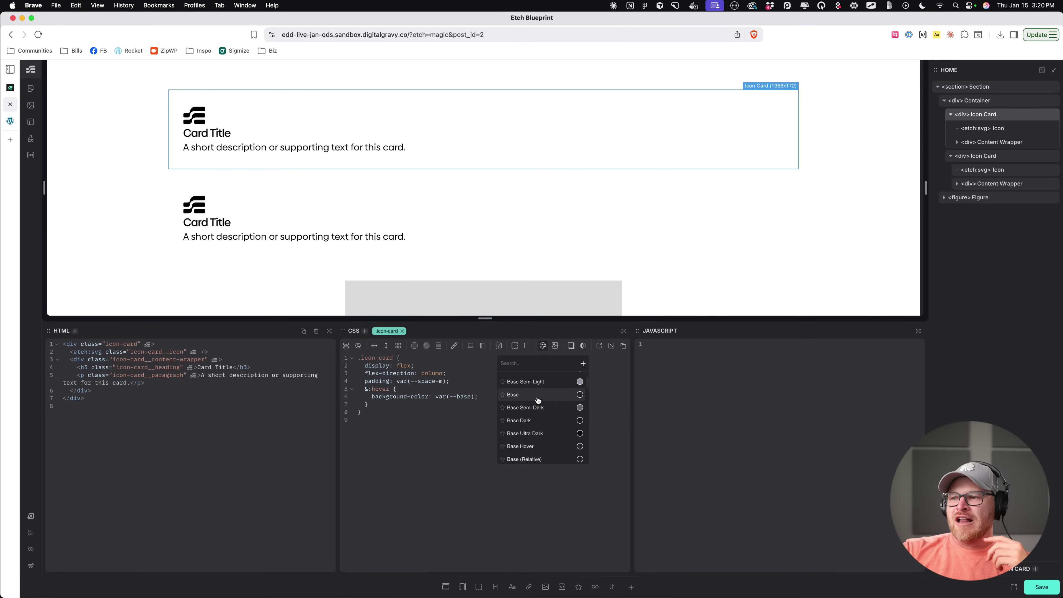
pyautogui.click(538, 401)
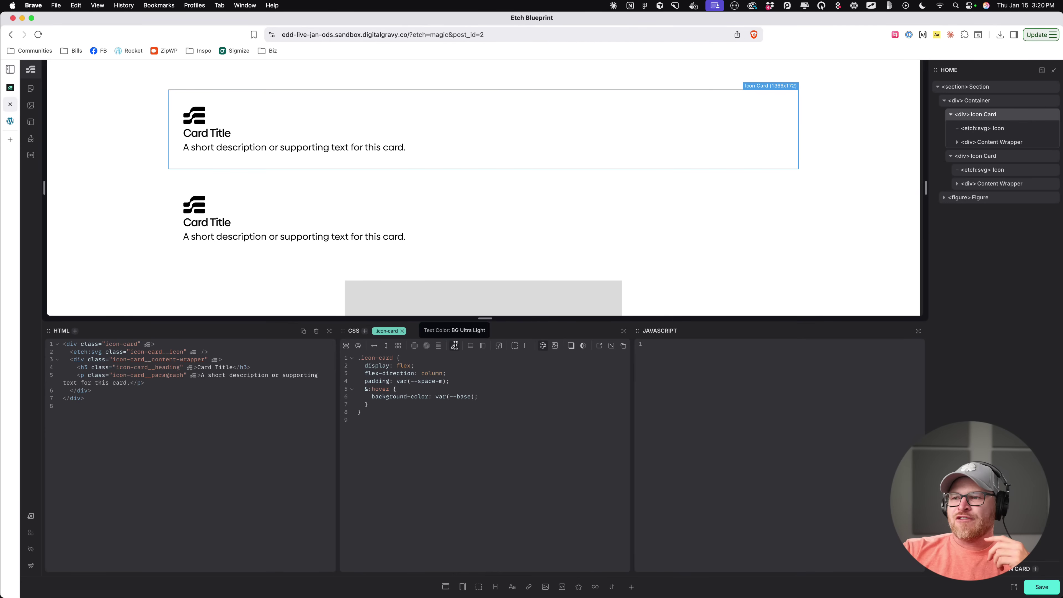
# Step: Add a White text color preset inside the icon card's &:hover rule
pyautogui.click(454, 346)
pyautogui.scroll(-2, 473, 427)
pyautogui.scroll(-1, 474, 427)
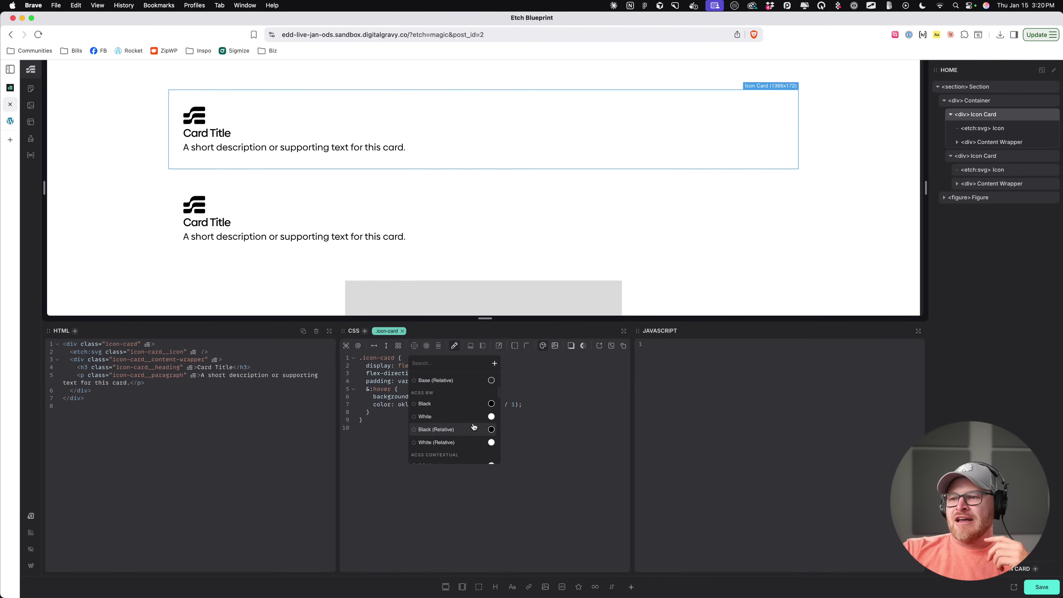
pyautogui.click(473, 422)
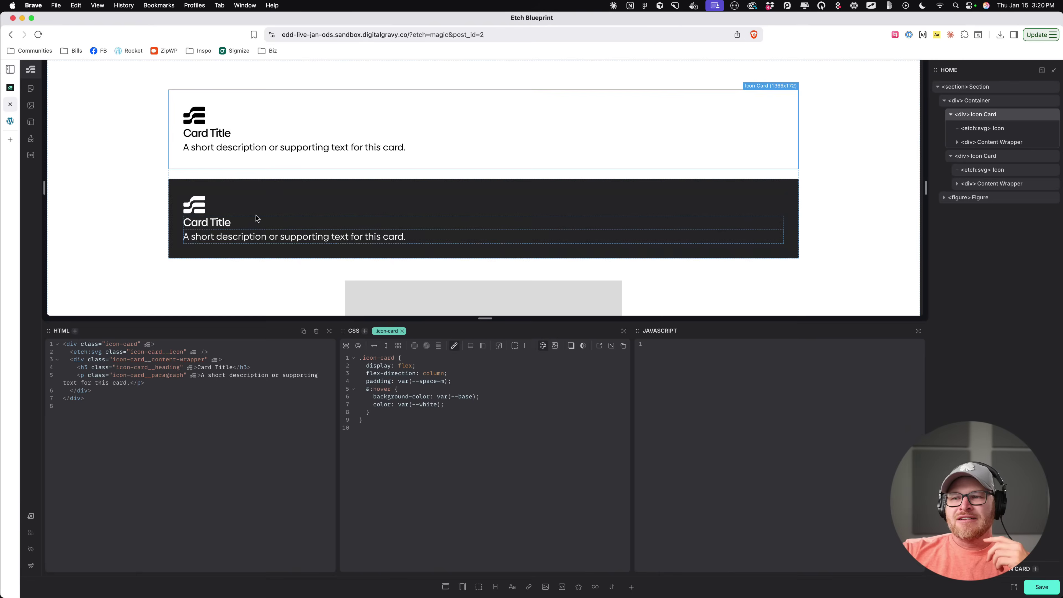
# Step: Add a Base Ultra Light background-color preset after the padding declaration in the main icon-card rule
pyautogui.moveTo(458, 405); pyautogui.dragTo(374, 389)
pyautogui.click(414, 420)
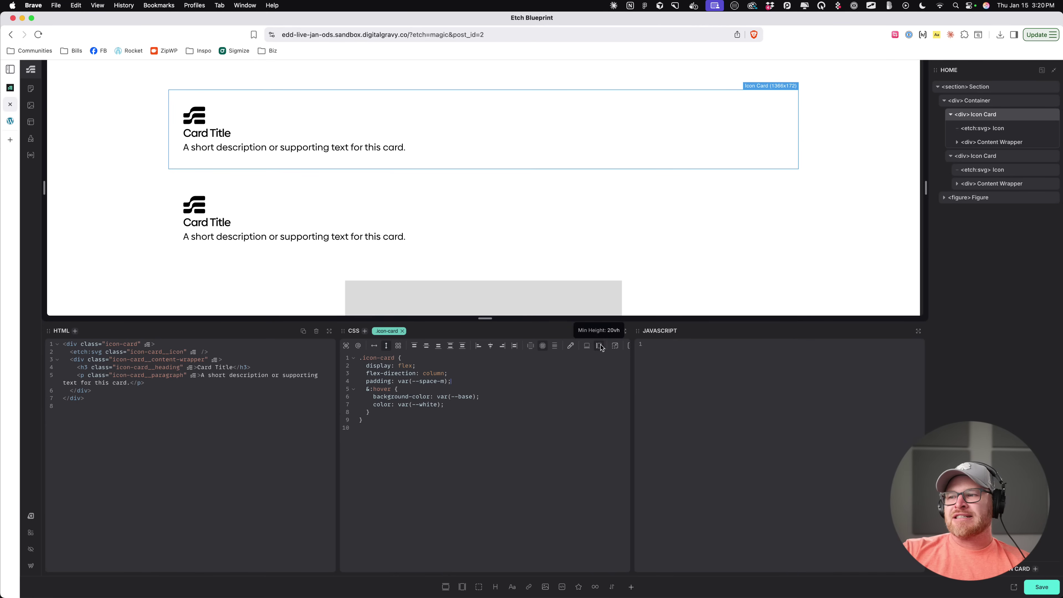
pyautogui.hscroll(3, 530, 345)
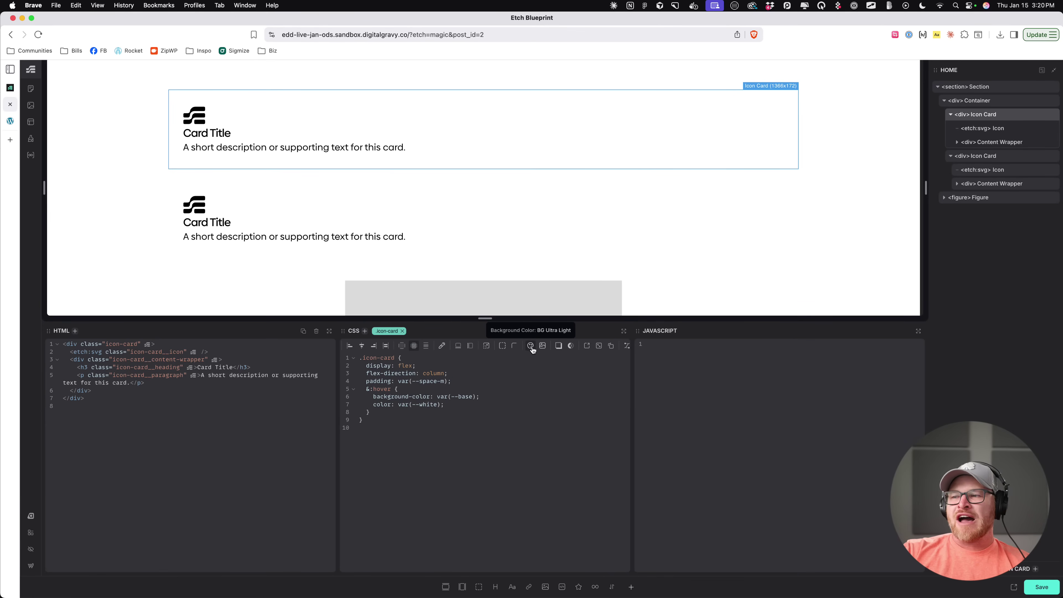
pyautogui.click(532, 346)
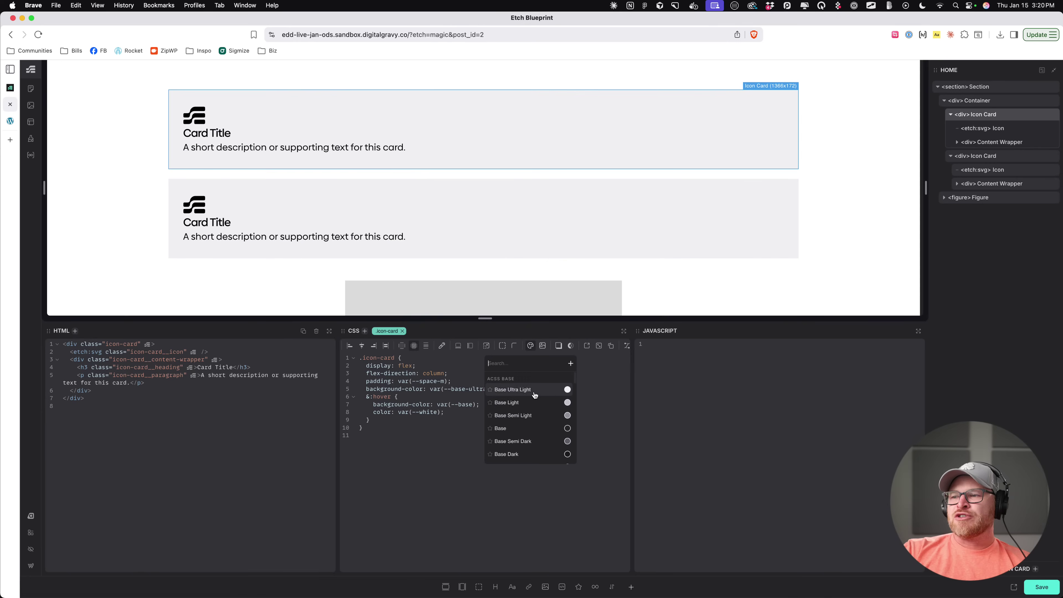
pyautogui.click(534, 389)
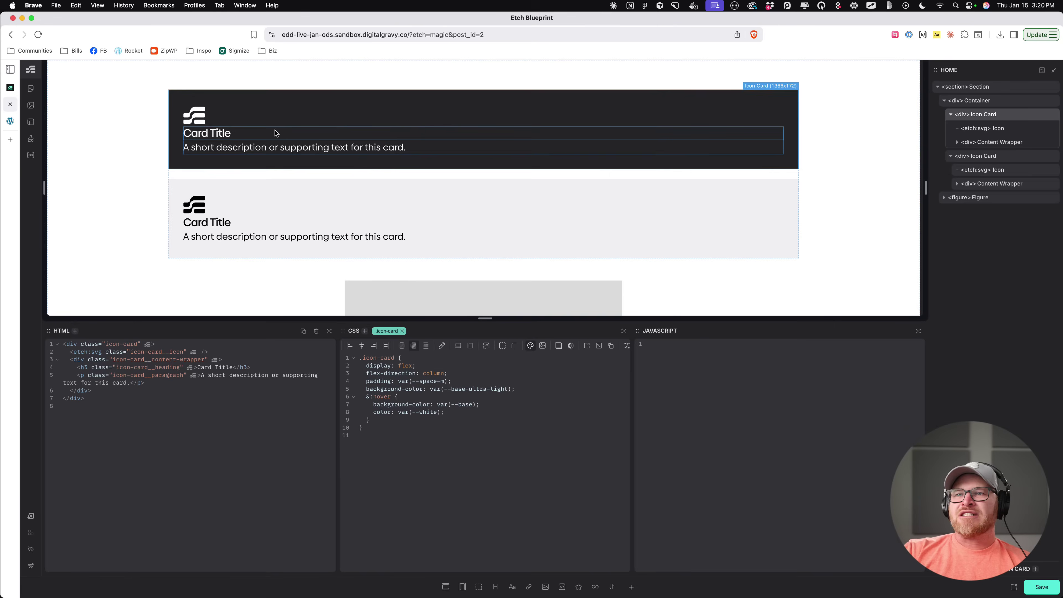
pyautogui.click(496, 378)
pyautogui.moveTo(363, 365); pyautogui.dragTo(366, 389)
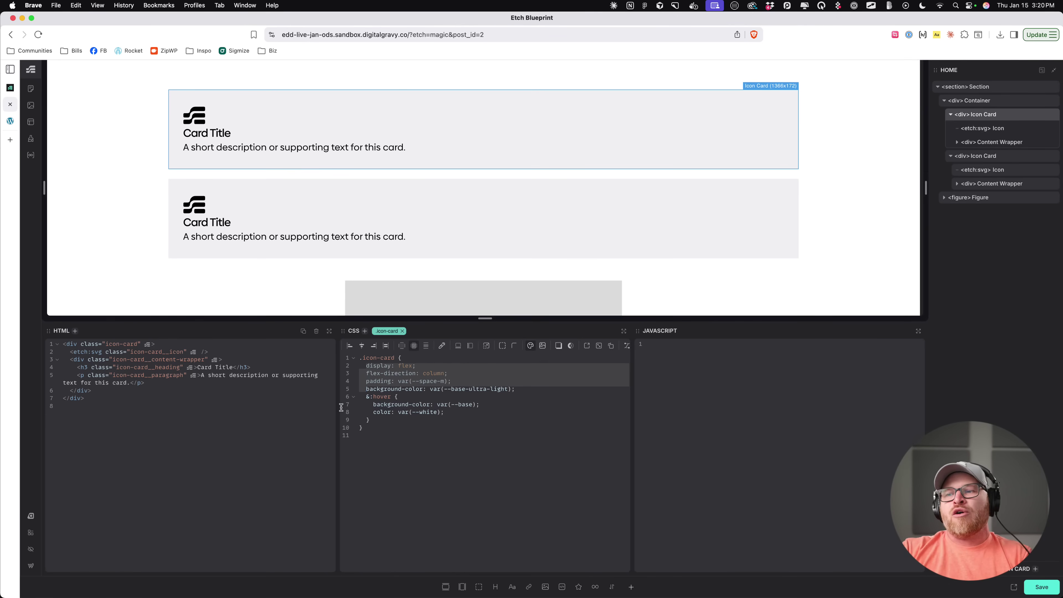
pyautogui.click(422, 412)
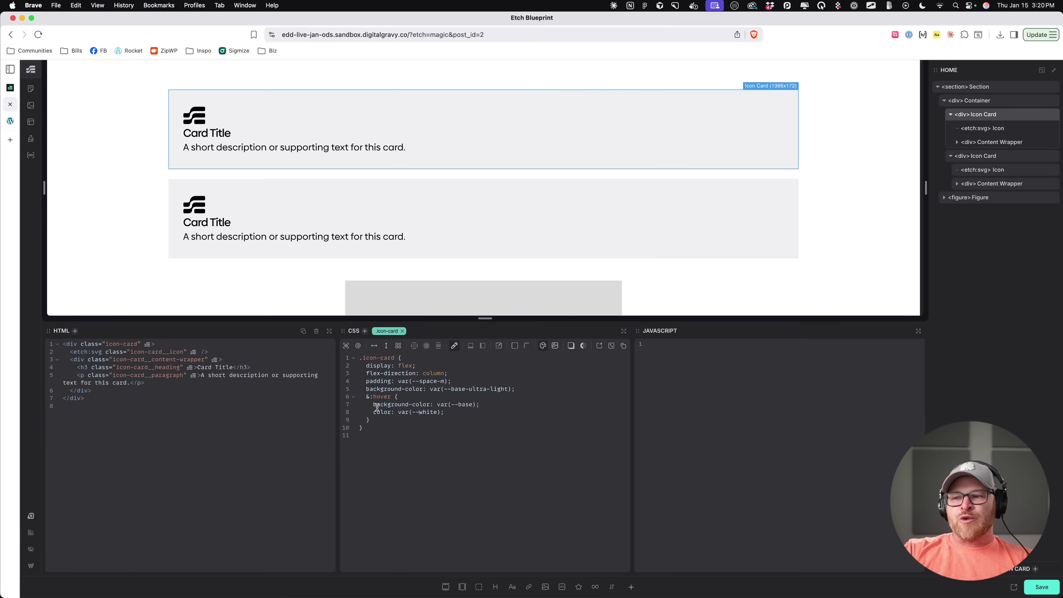
pyautogui.moveTo(364, 395); pyautogui.dragTo(386, 424)
pyautogui.click(387, 421)
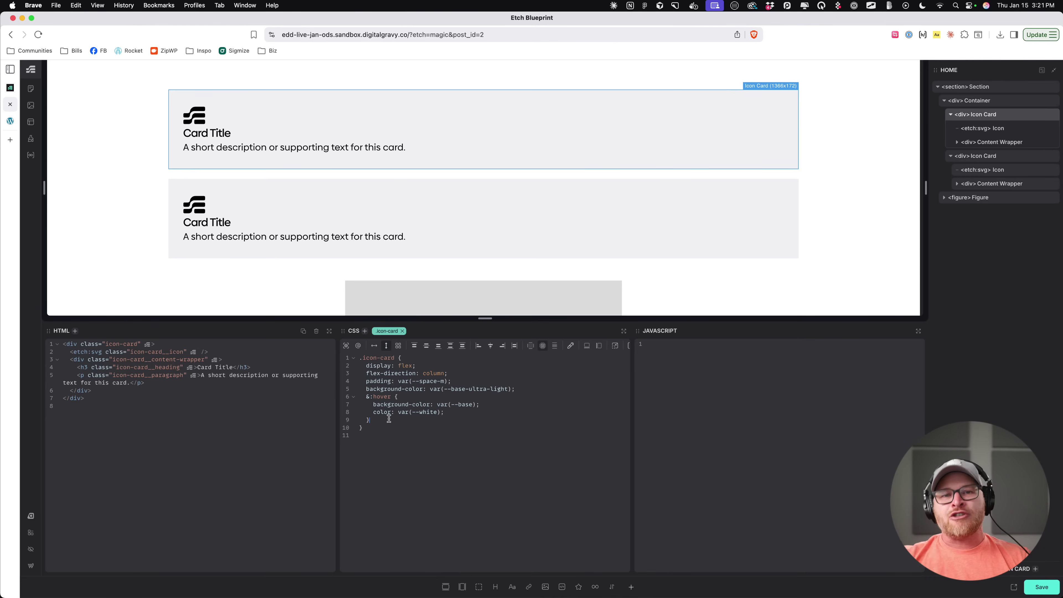
# Step: Add a border-radius preset of var(--radius, 0.5rem) inside the icon card's &:hover rule
pyautogui.click(467, 404)
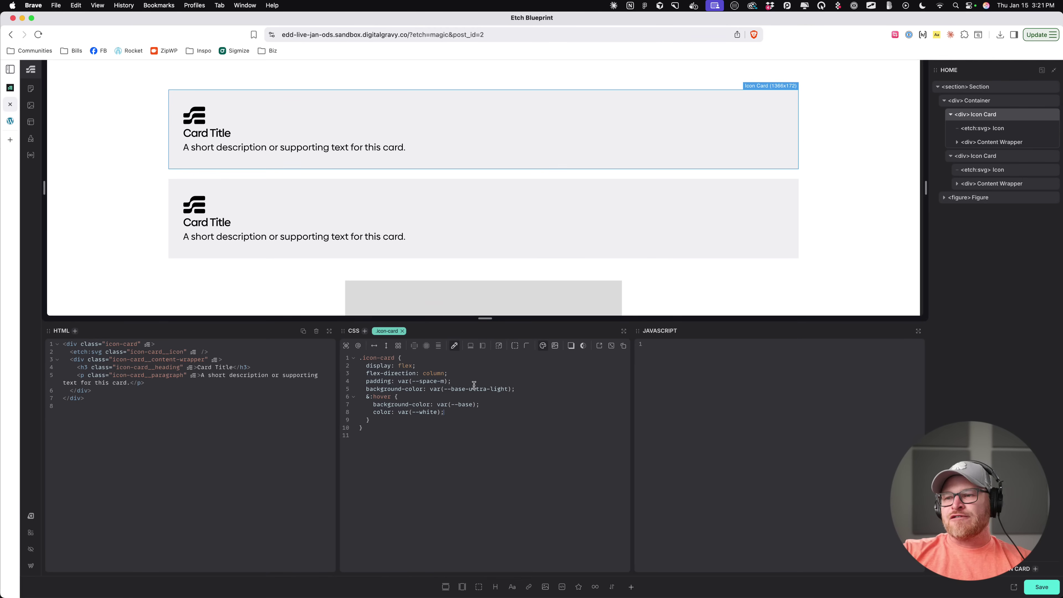
pyautogui.click(527, 346)
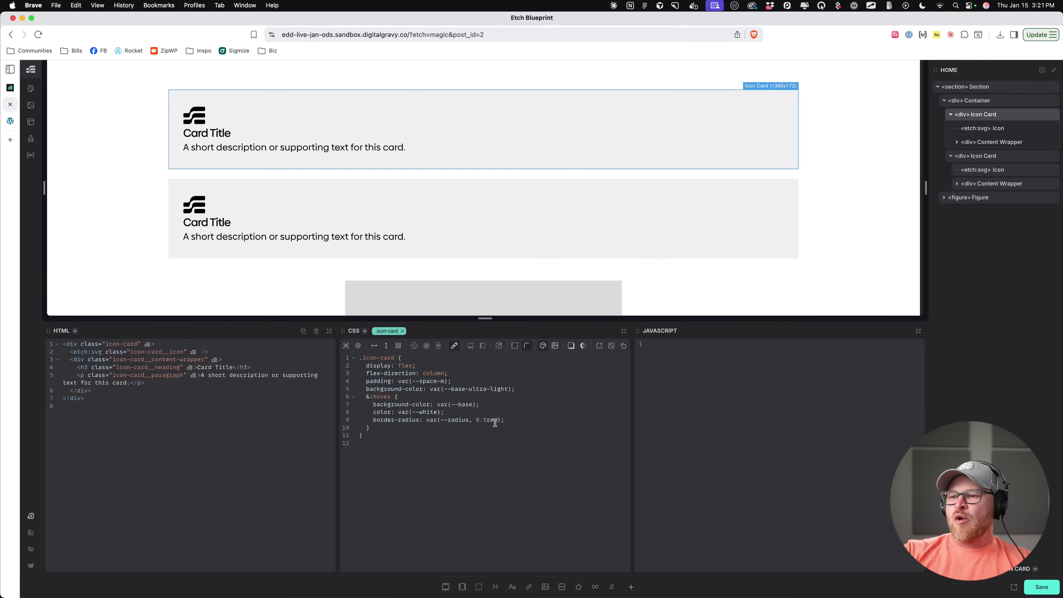
pyautogui.click(519, 420)
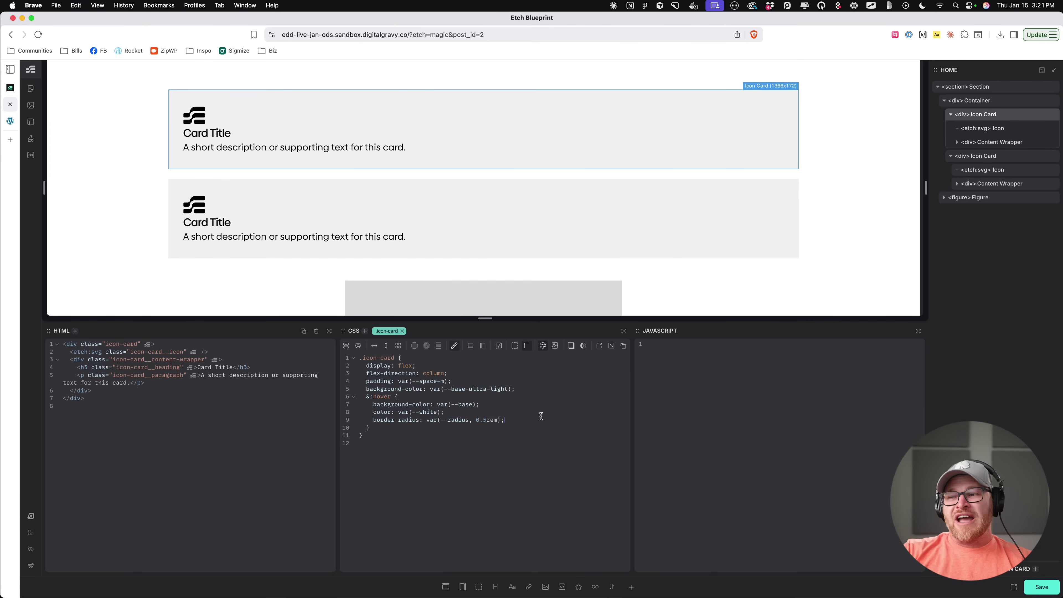
pyautogui.moveTo(506, 420); pyautogui.dragTo(373, 420)
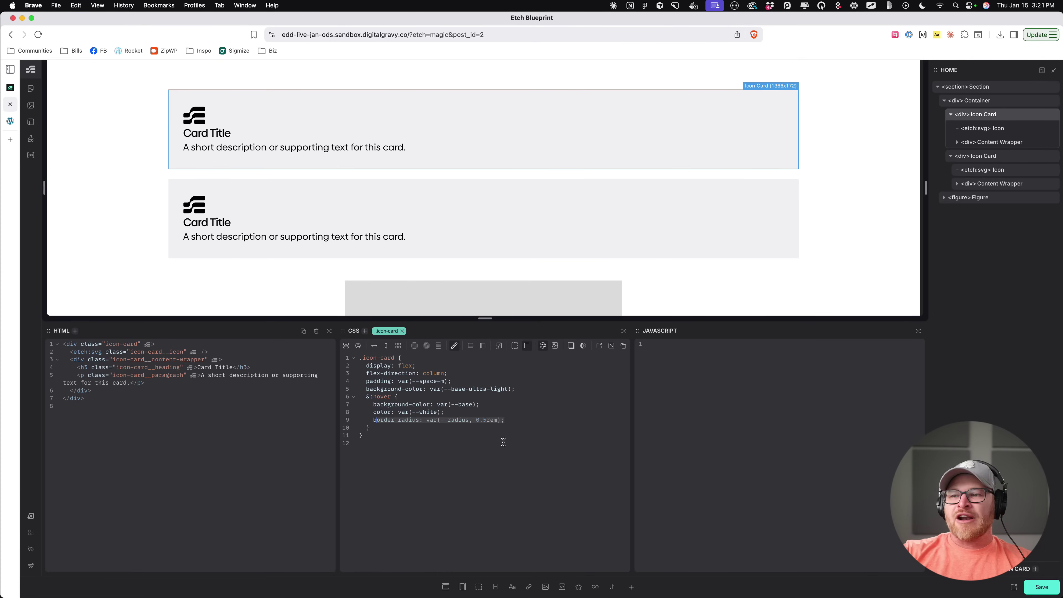
pyautogui.click(515, 420)
pyautogui.moveTo(530, 419); pyautogui.dragTo(391, 420)
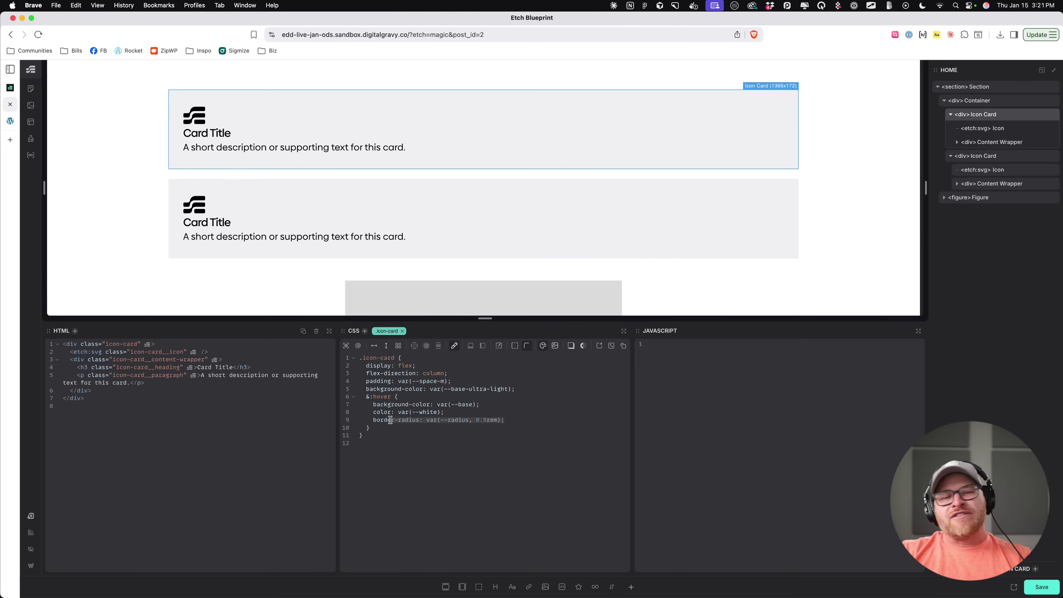
# Step: Move the border-radius declaration directly above the &:hover rule, align its indentation with the main icon-card declarations, and save
pyautogui.click(392, 420)
pyautogui.hotkey('alt', 'Up')
pyautogui.hotkey('alt', 'Up')
pyautogui.hotkey('alt', 'Up')
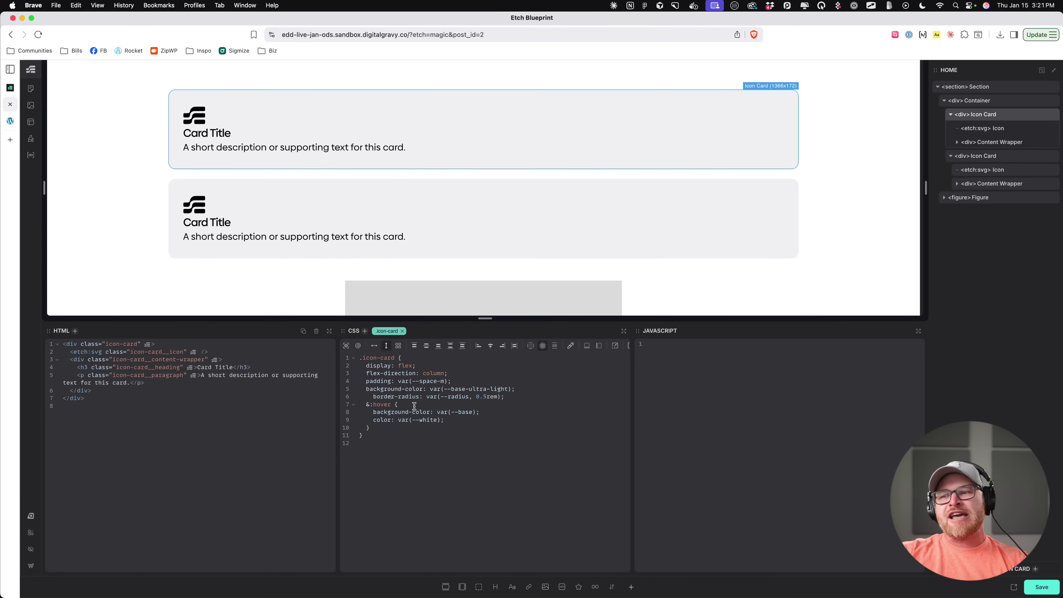
pyautogui.hotkey('shift', 'Tab')
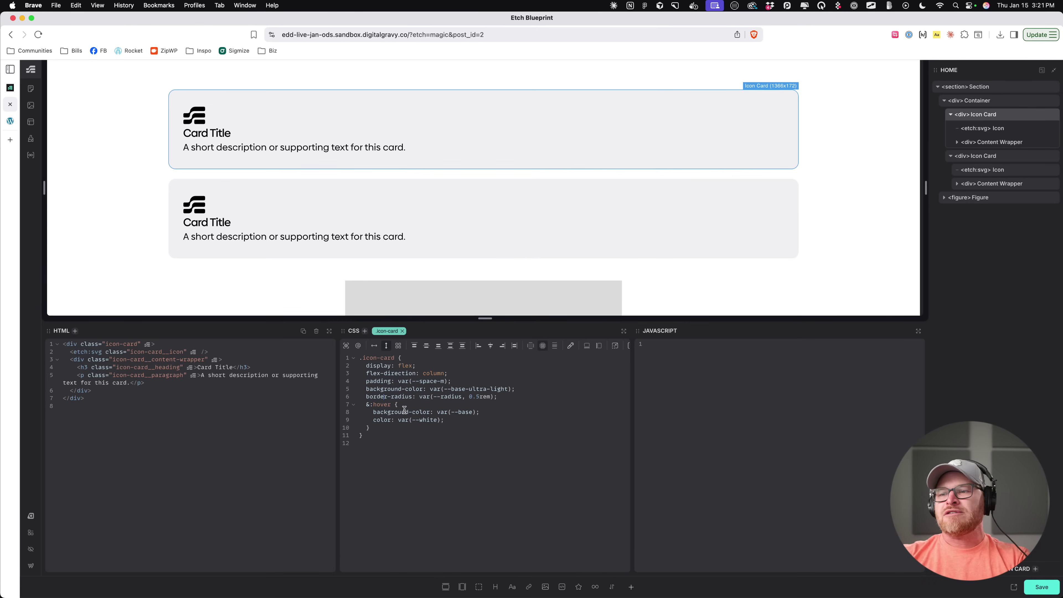
pyautogui.press('super+s')
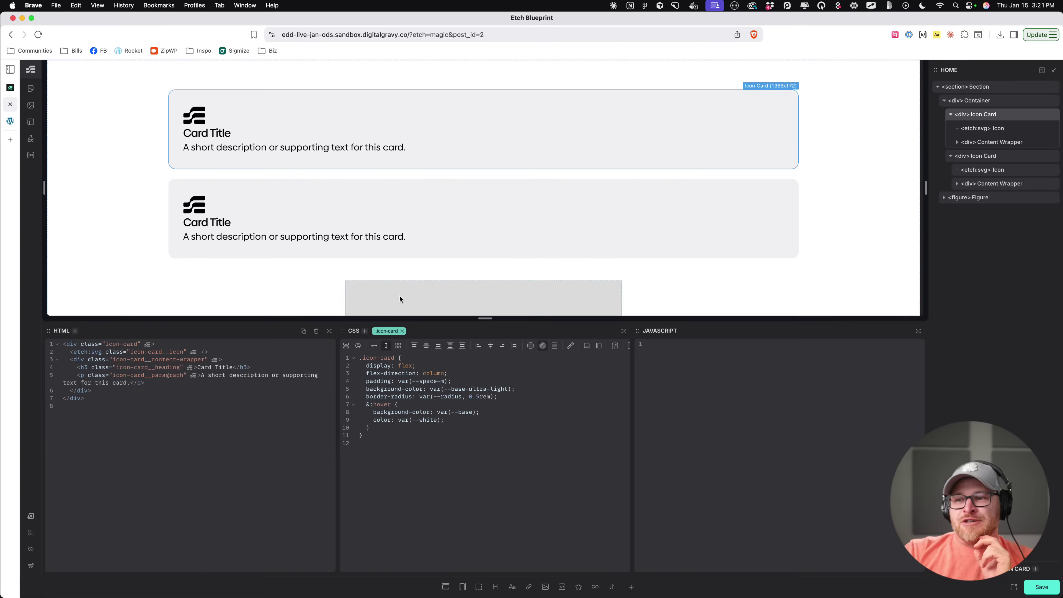
pyautogui.click(493, 420)
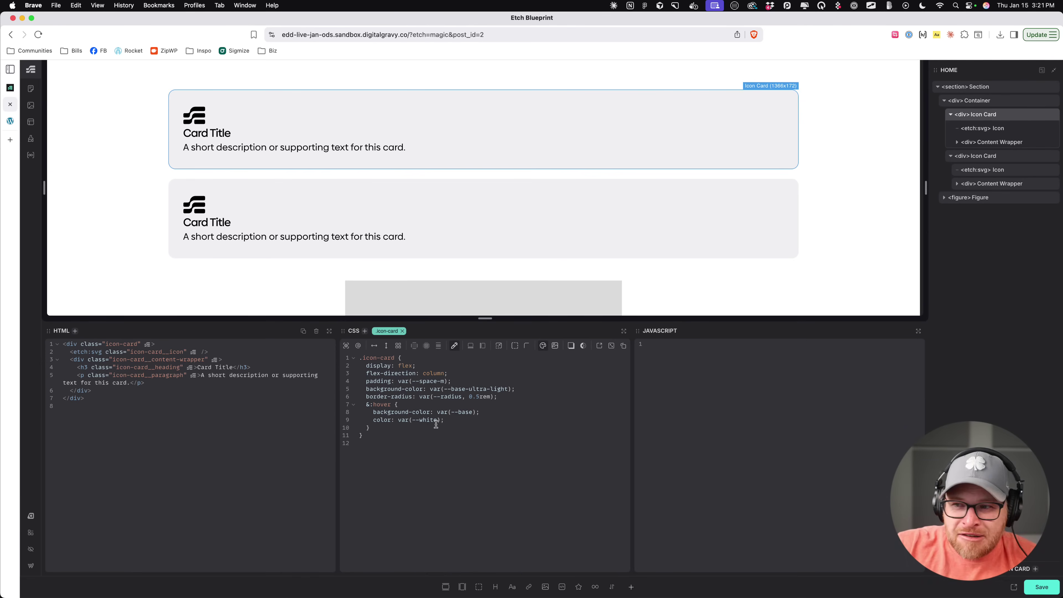
pyautogui.click(452, 423)
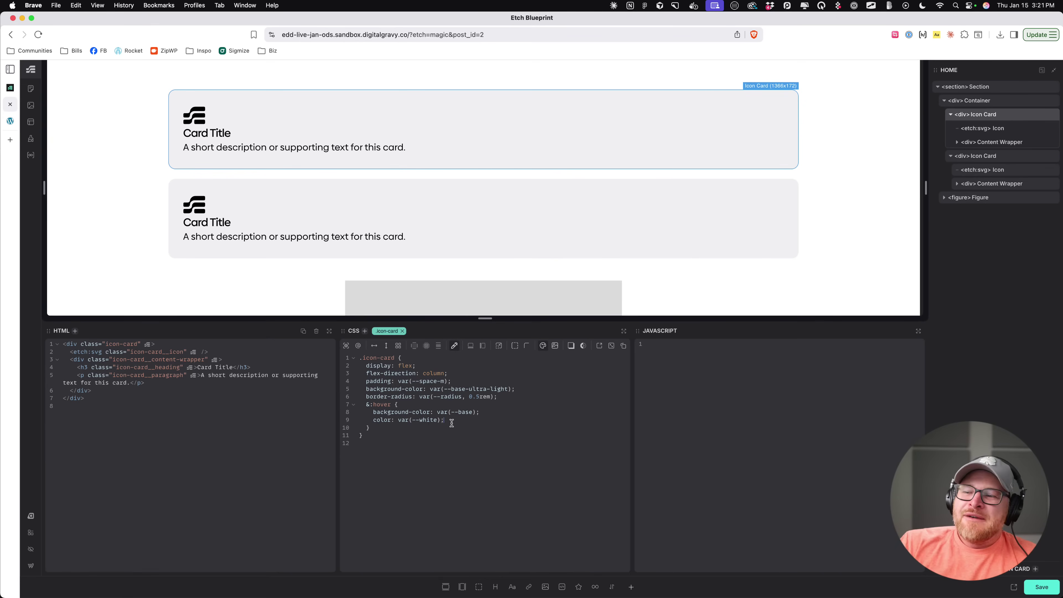
pyautogui.moveTo(452, 422); pyautogui.dragTo(374, 413)
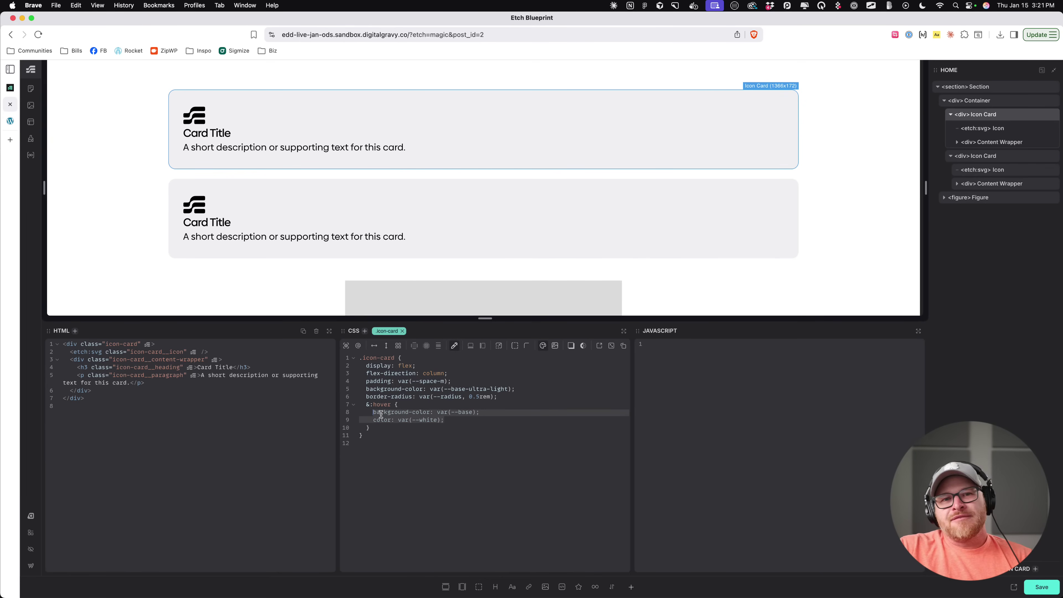
pyautogui.click(511, 396)
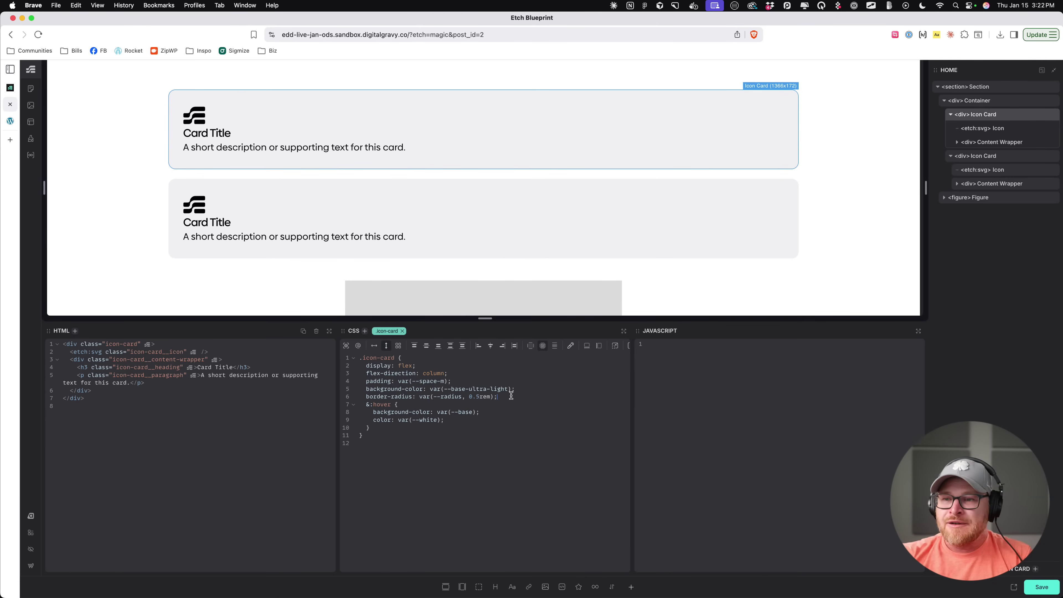
pyautogui.click(491, 419)
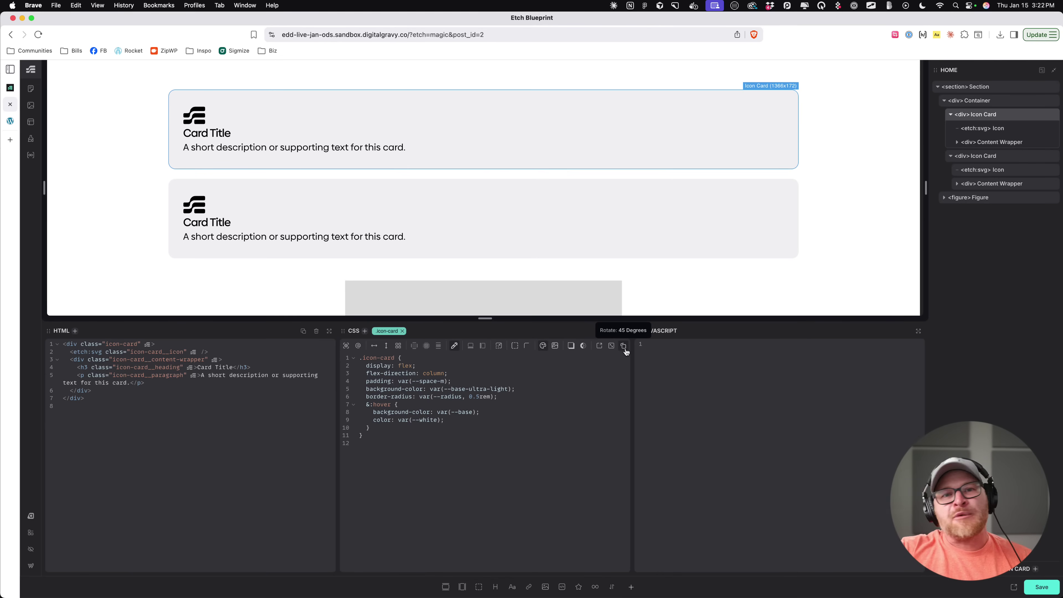
# Step: Apply the ACSS Transition preset to the main icon-card rule, above the &:hover rule
pyautogui.click(541, 404)
pyautogui.hscroll(3, 586, 346)
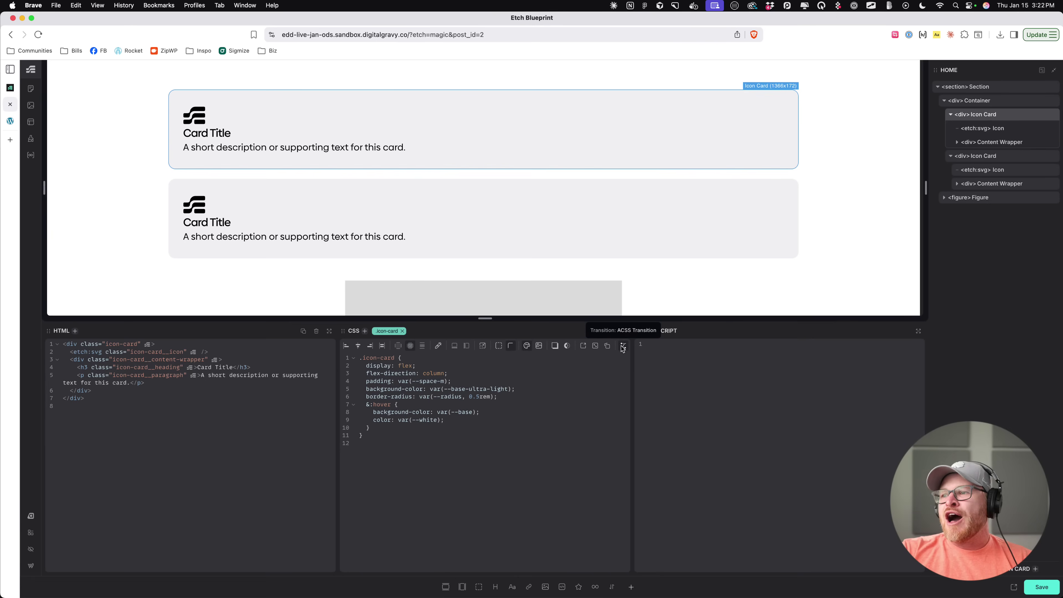
pyautogui.click(622, 347)
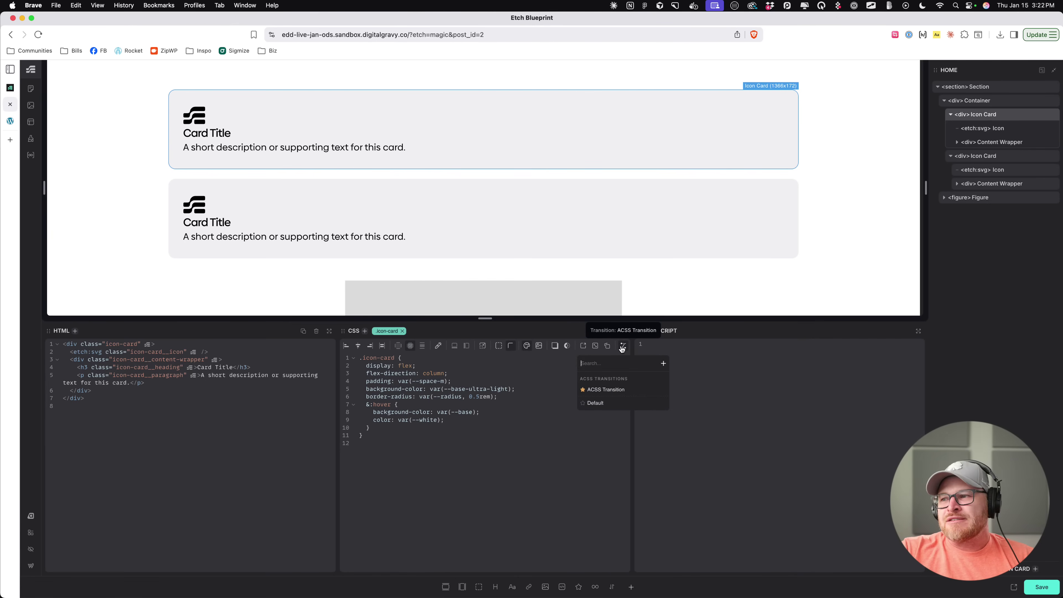
pyautogui.click(607, 390)
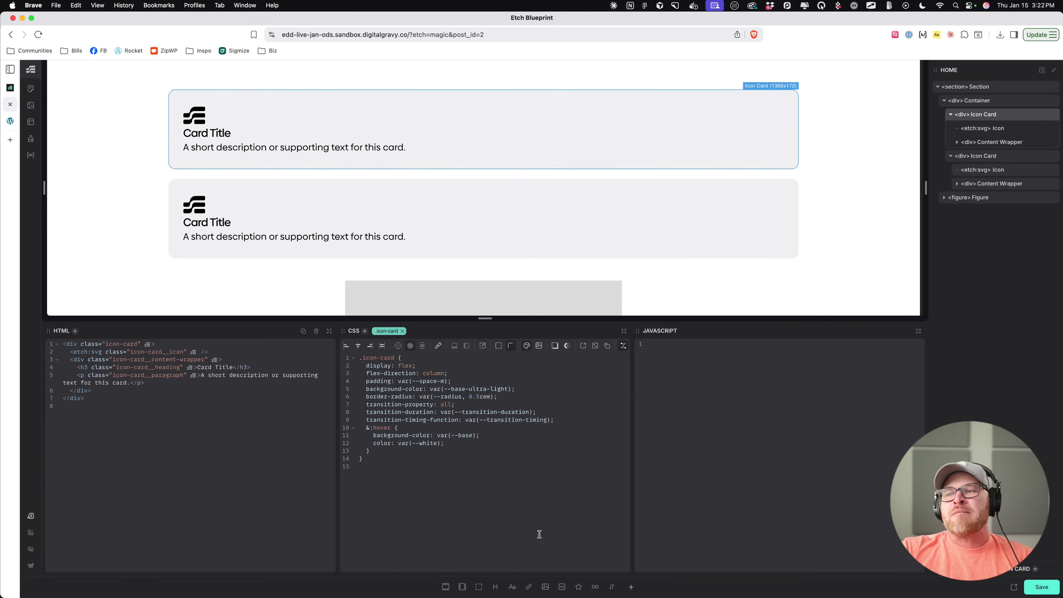
pyautogui.moveTo(362, 404); pyautogui.dragTo(462, 412)
pyautogui.click(518, 439)
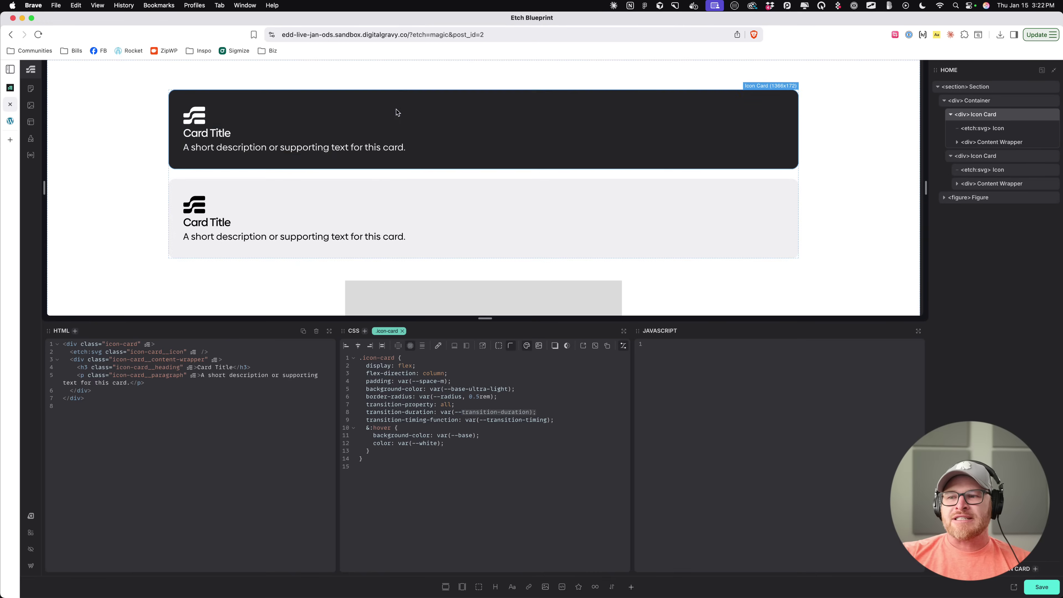
# Step: Add a translate preset of 1em 1em after the transition declarations and move that line into the &:hover rule
pyautogui.click(559, 421)
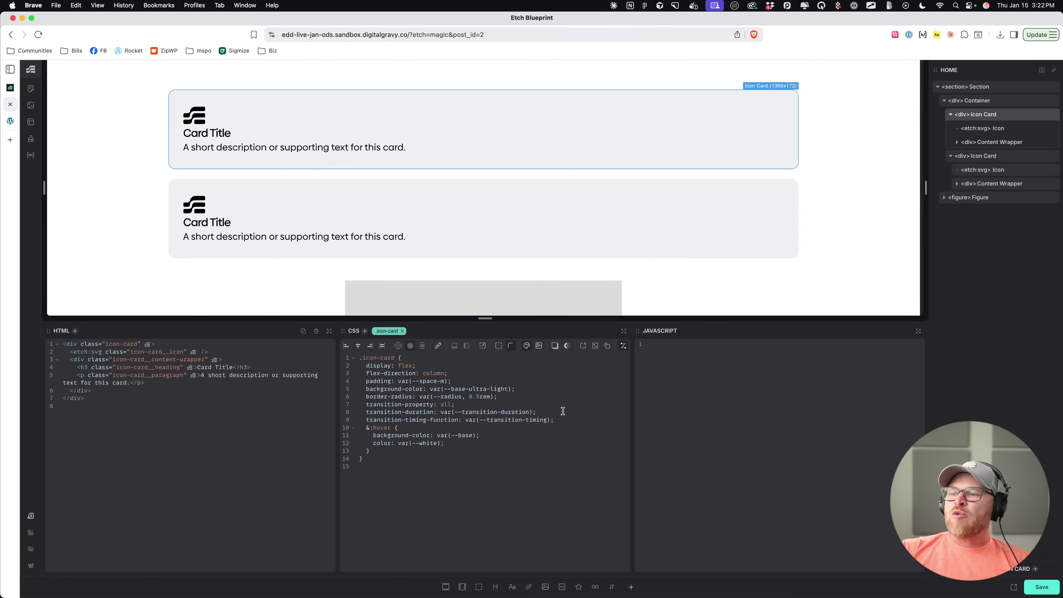
pyautogui.click(583, 346)
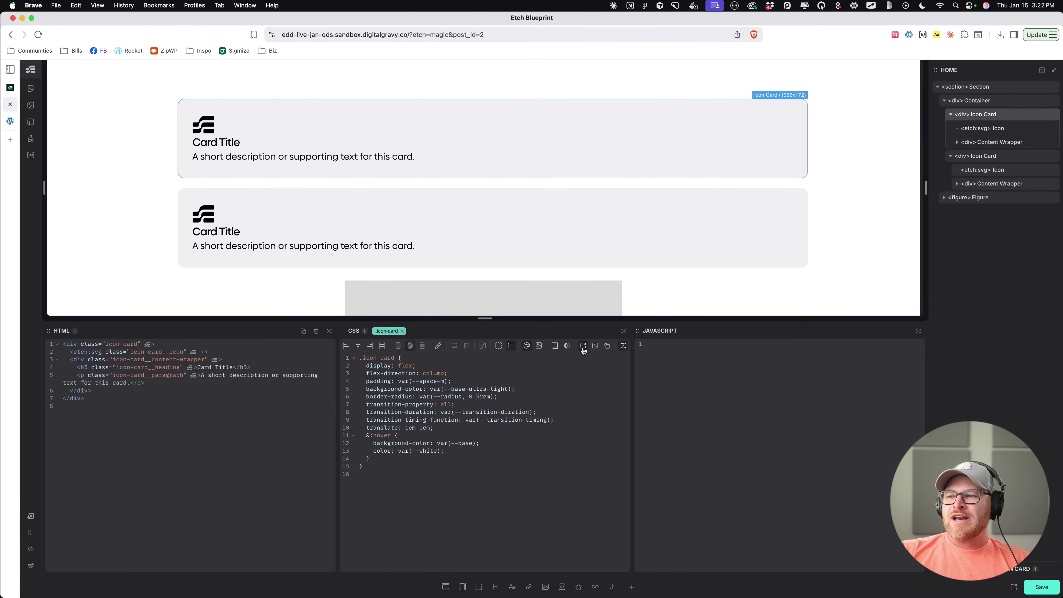
pyautogui.click(449, 428)
pyautogui.hotkey('alt', 'Down')
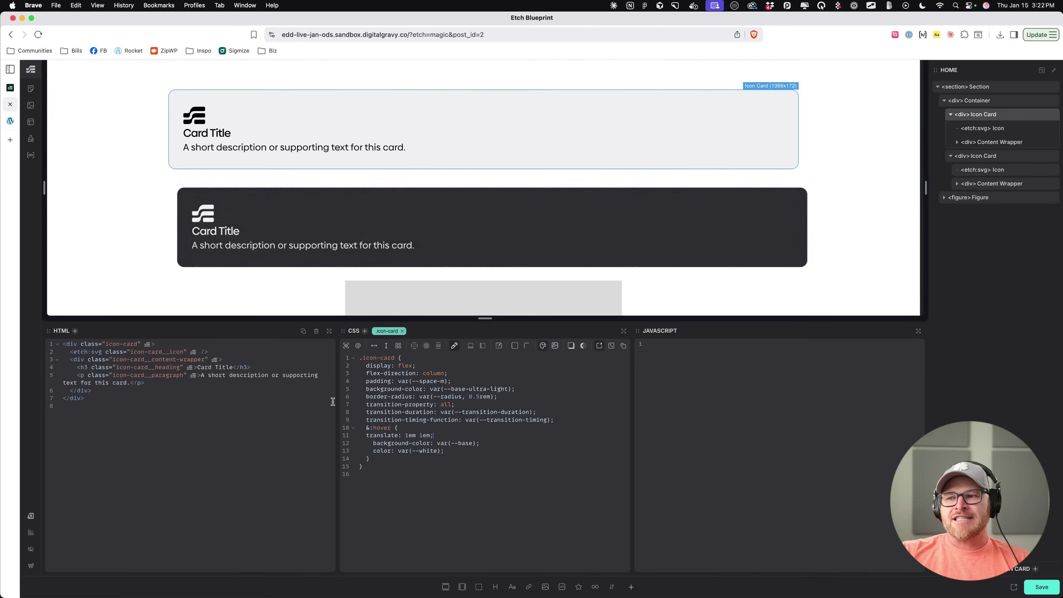
# Step: Set the translate value in the icon card's &:hover rule to .5em
pyautogui.doubleClick(421, 435)
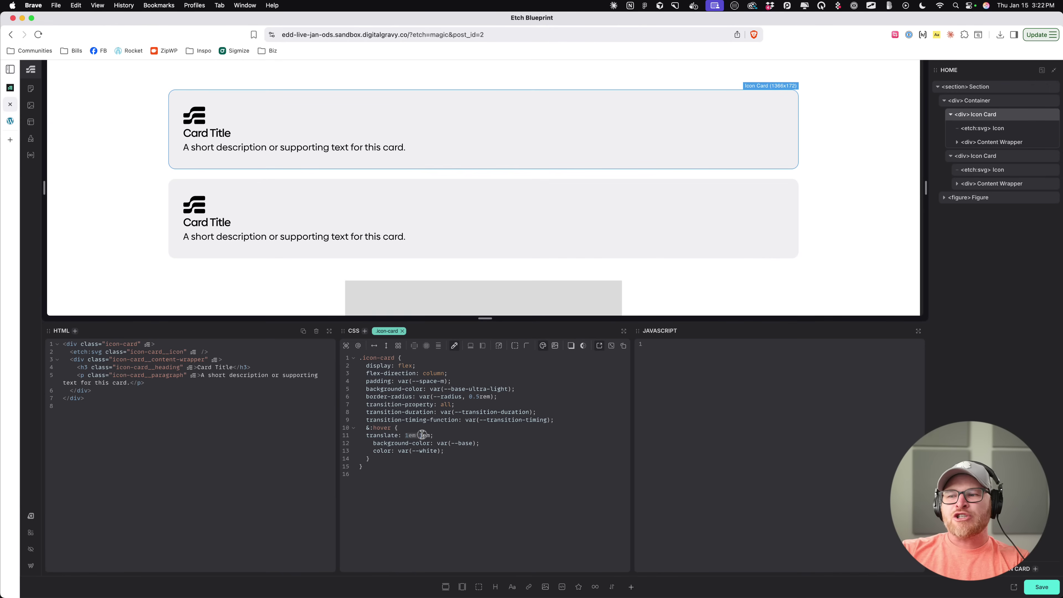
pyautogui.write('.5')
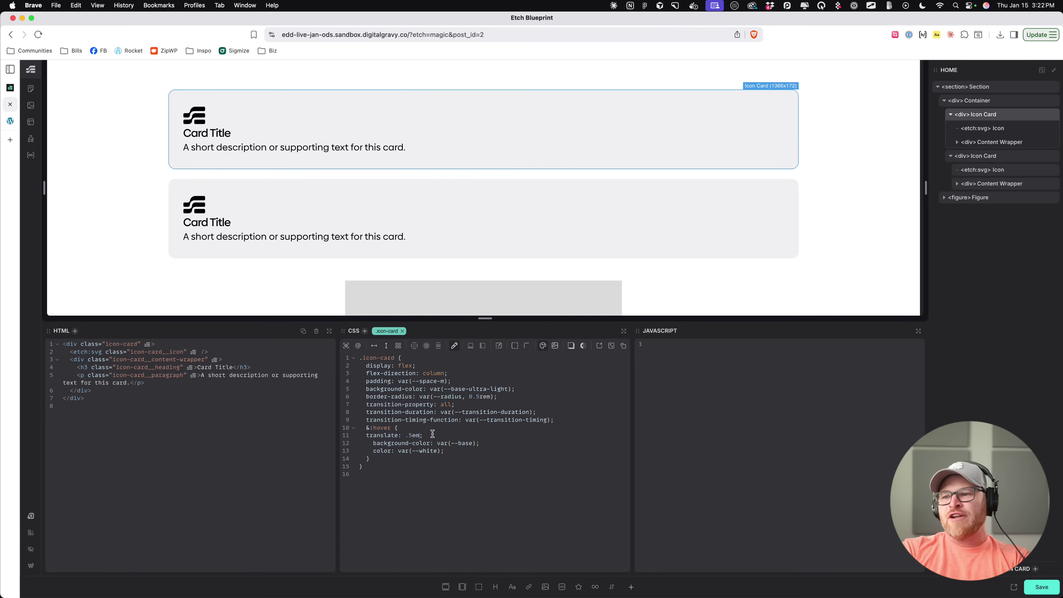
# Step: Set both translate values in the icon card's &:hover rule to .25em and save
pyautogui.write('em .5em')
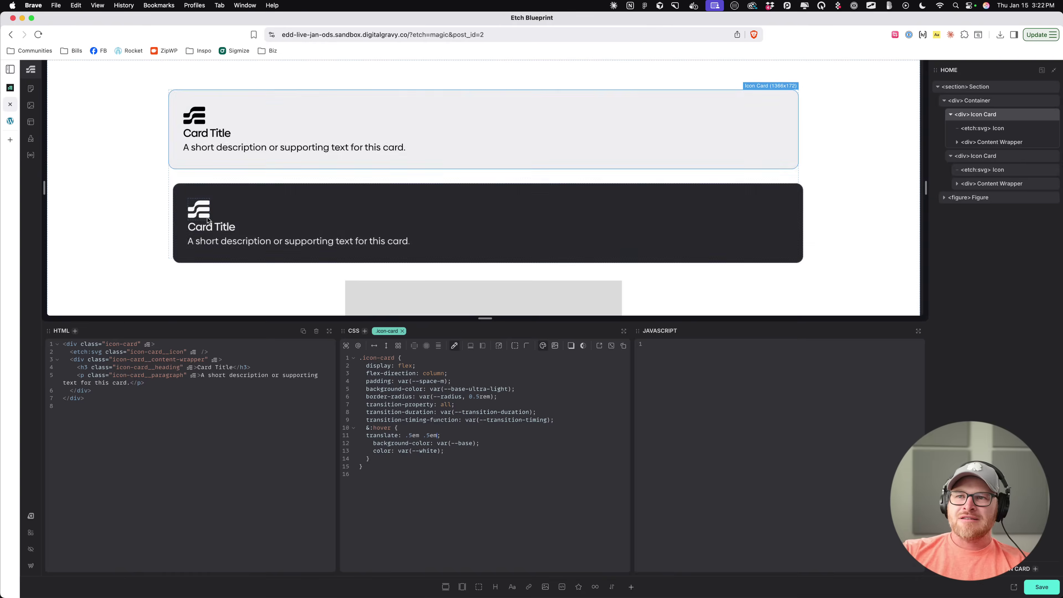
pyautogui.doubleClick(414, 436)
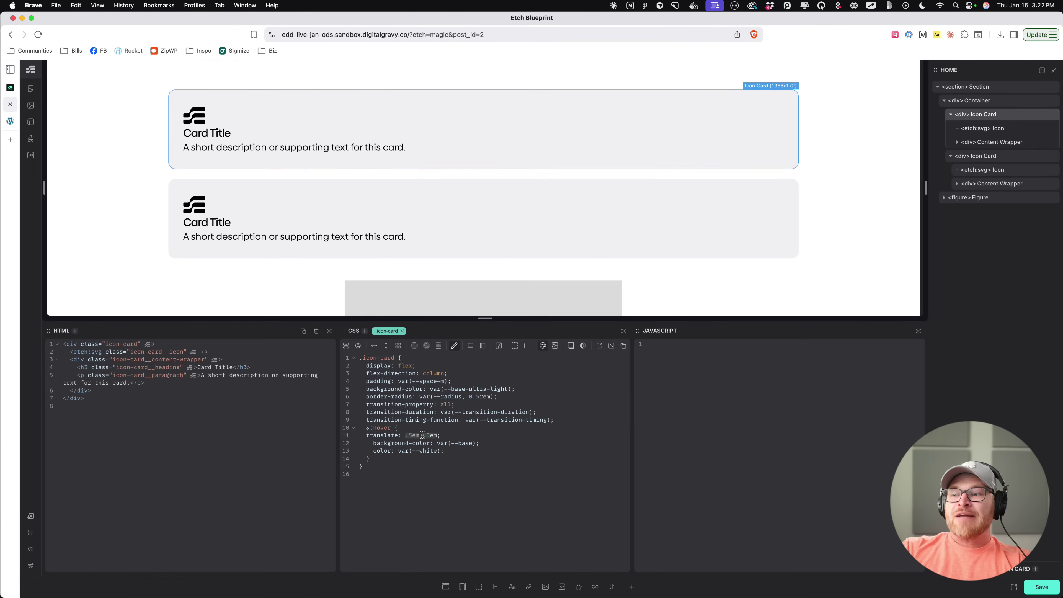
pyautogui.press('Left')
pyautogui.write('2')
pyautogui.click(492, 457)
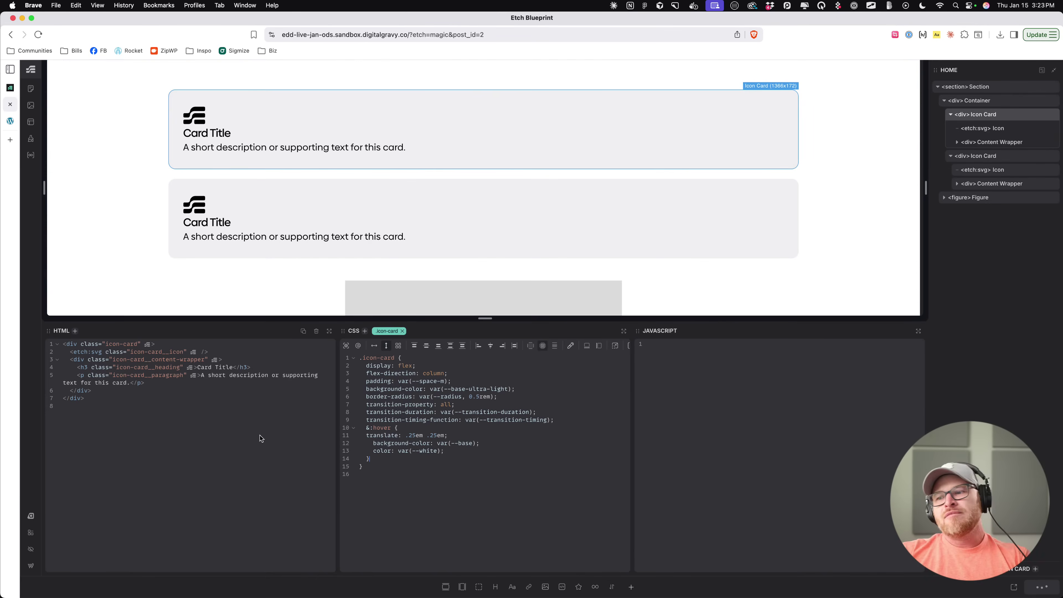
# Step: Select the hero section and shrink the code editors' height to give the page preview more room
pyautogui.click(88, 234)
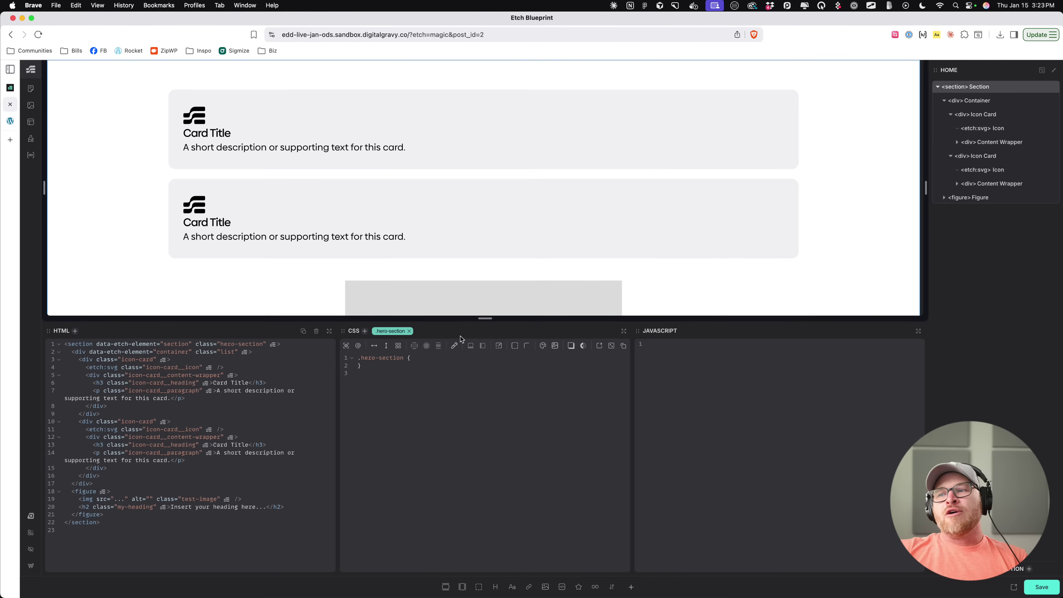
pyautogui.moveTo(459, 330); pyautogui.dragTo(460, 407)
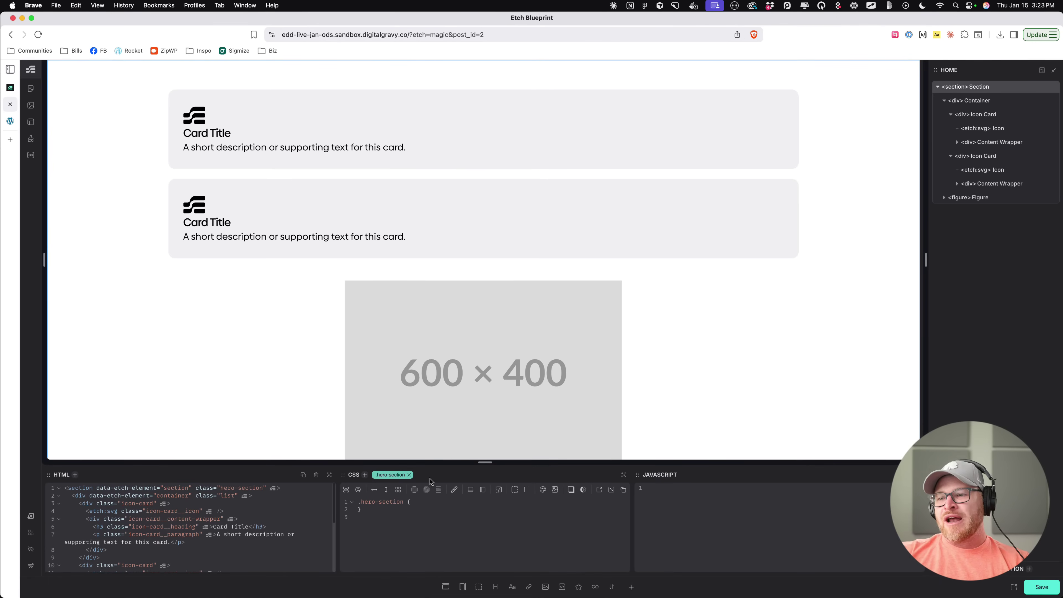
pyautogui.moveTo(441, 463); pyautogui.dragTo(441, 413)
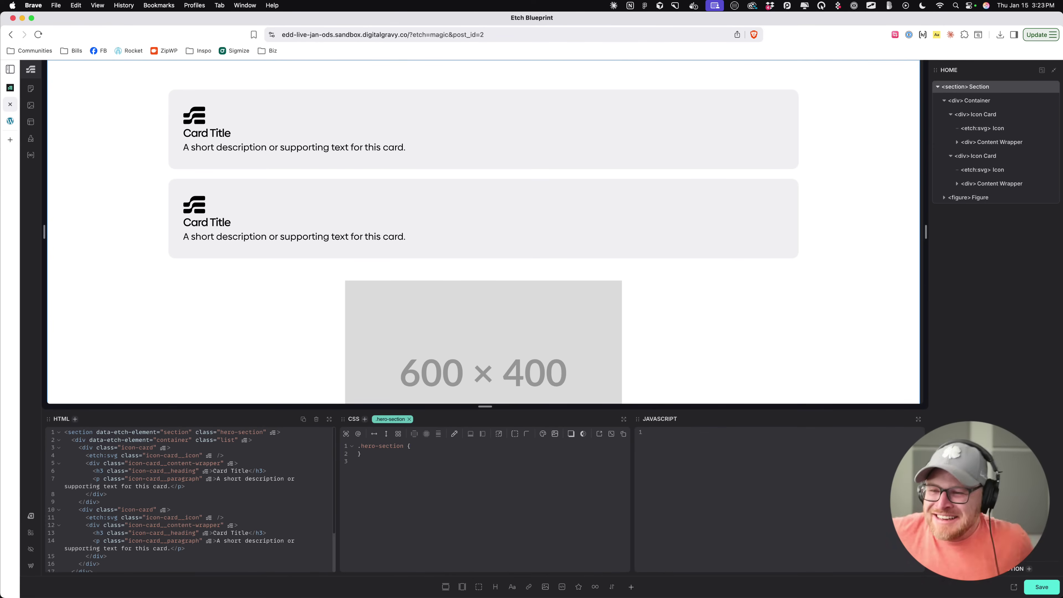
# Step: Switch to the 1.0.0-beta-13 changelog and examine the entries on the CSS Mini GUI, shortcut controls and hover quick notes
pyautogui.click(10, 104)
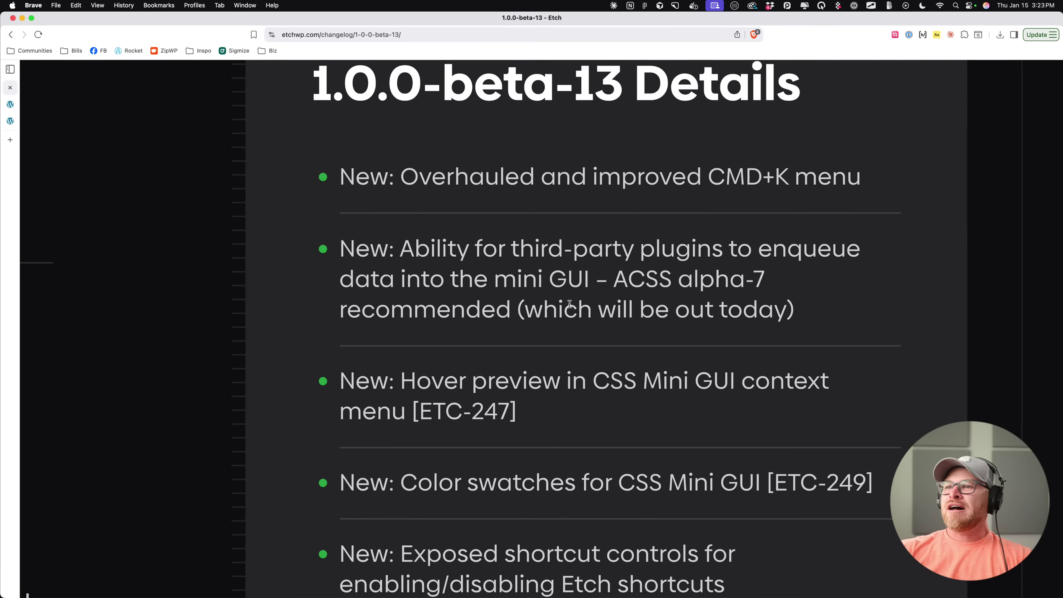
pyautogui.scroll(-3, 572, 300)
pyautogui.moveTo(403, 287); pyautogui.dragTo(623, 312)
pyautogui.click(623, 315)
pyautogui.scroll(-3, 624, 315)
pyautogui.moveTo(398, 267); pyautogui.dragTo(916, 264)
pyautogui.click(905, 268)
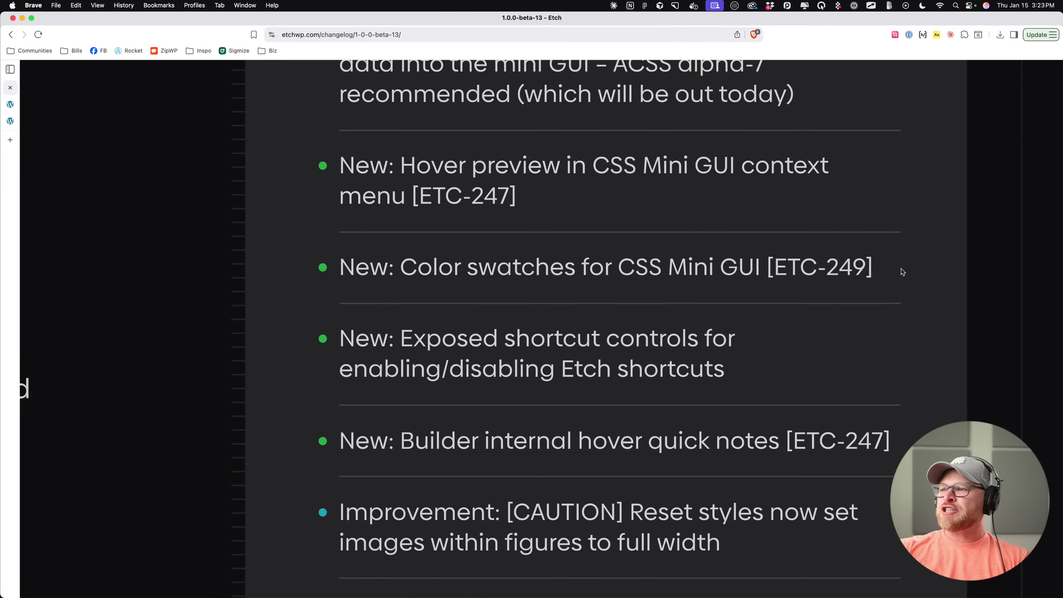
pyautogui.scroll(-3, 842, 262)
pyautogui.scroll(-4, 441, 225)
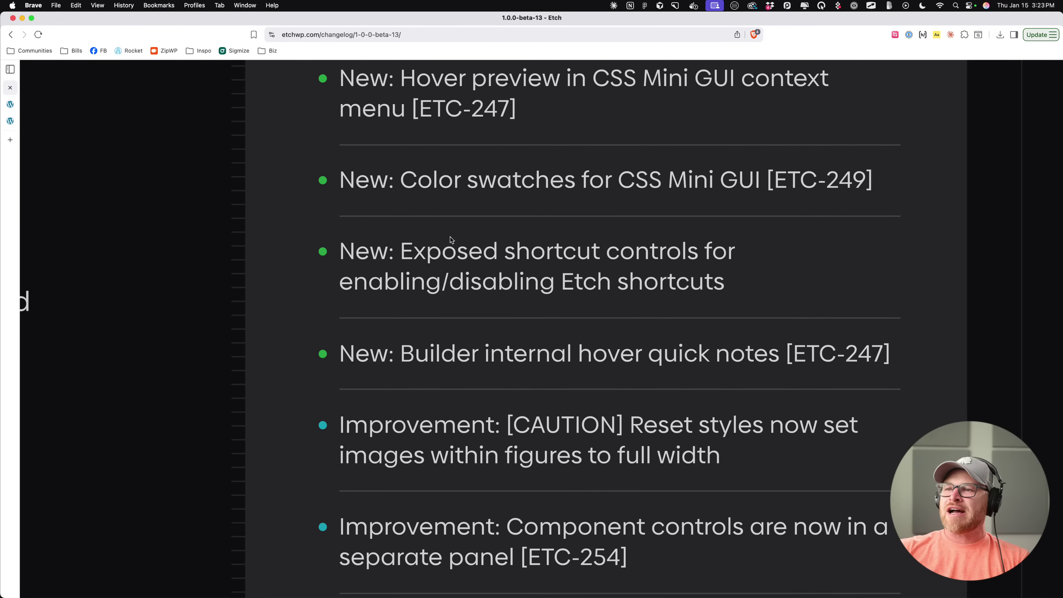
pyautogui.moveTo(392, 221); pyautogui.dragTo(733, 285)
pyautogui.click(750, 232)
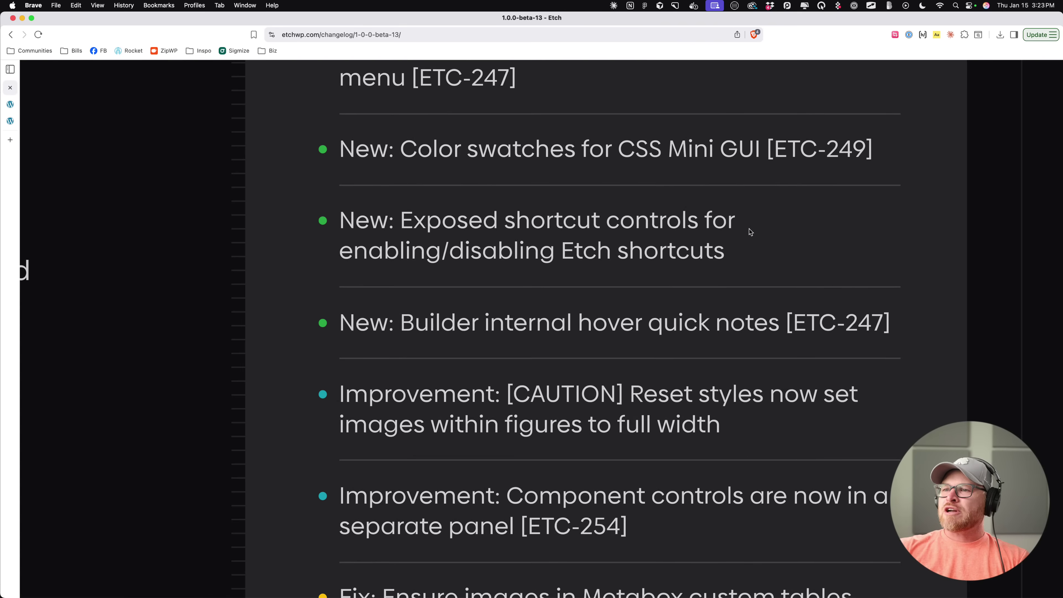
pyautogui.scroll(-3, 648, 232)
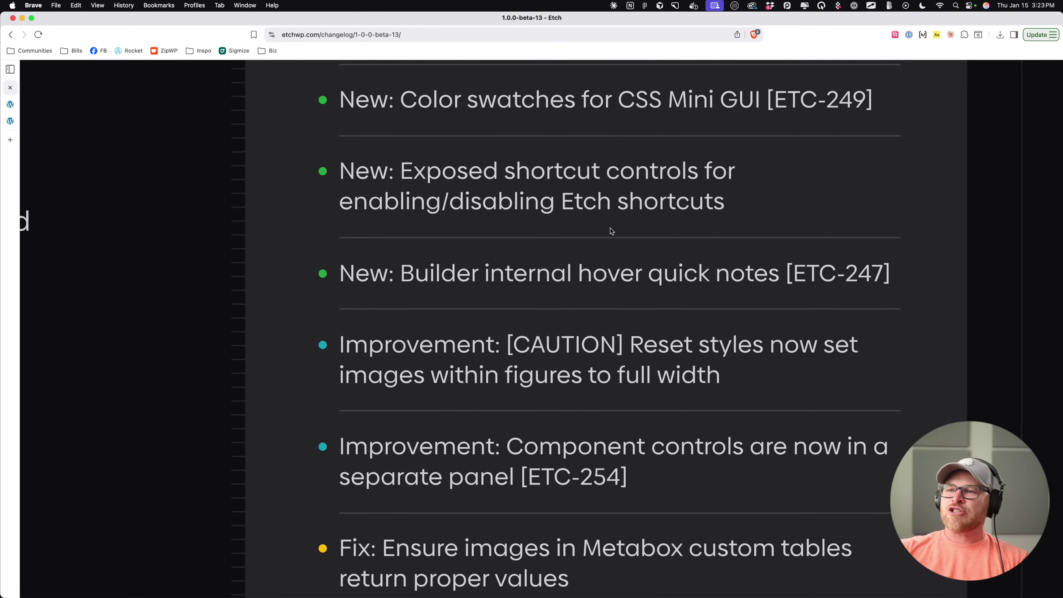
pyautogui.scroll(-4, 431, 244)
pyautogui.moveTo(355, 211); pyautogui.dragTo(891, 216)
pyautogui.click(891, 216)
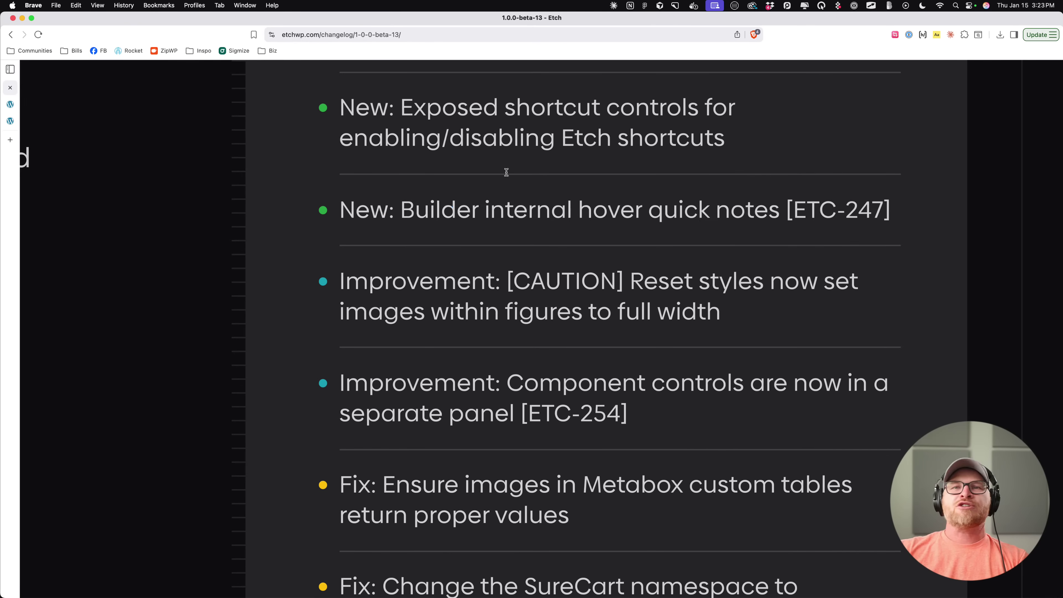
# Step: Switch back to the Etch builder and delete the existing section with its icon cards and figure
pyautogui.click(11, 108)
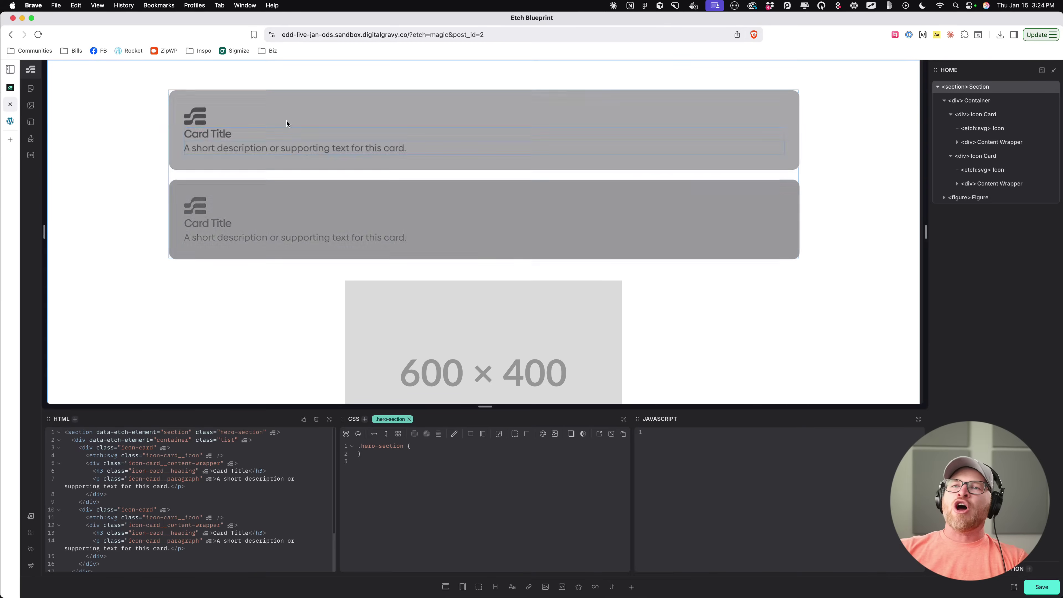
pyautogui.scroll(-3, 647, 253)
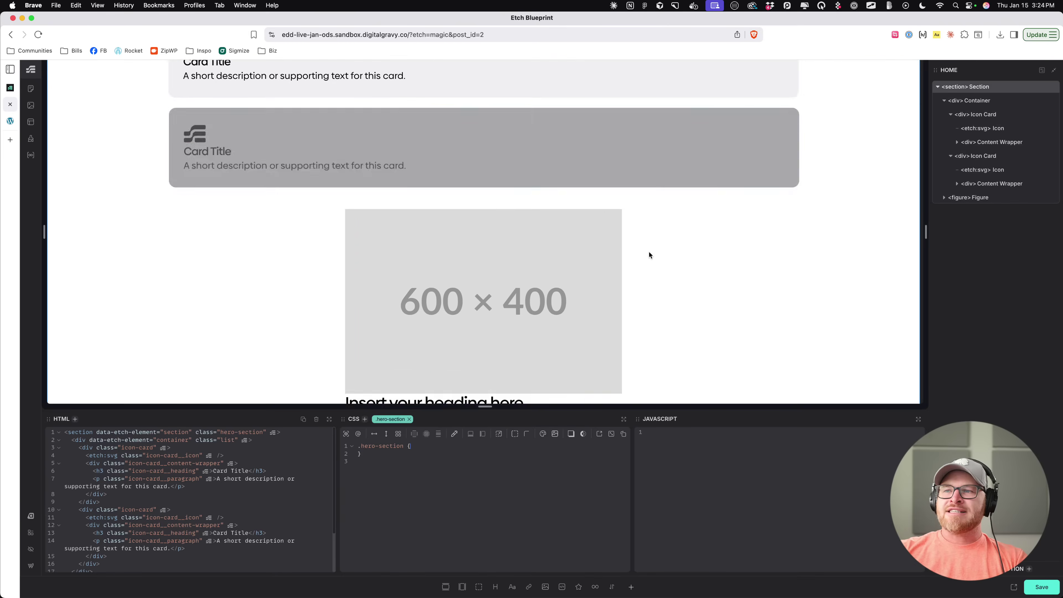
pyautogui.click(494, 176)
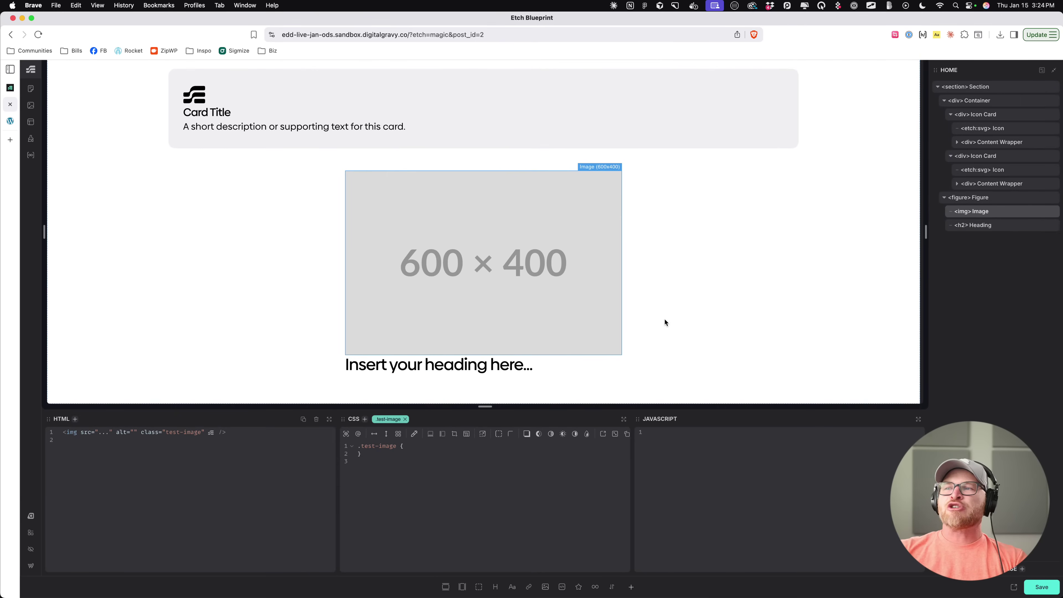
pyautogui.click(1053, 88)
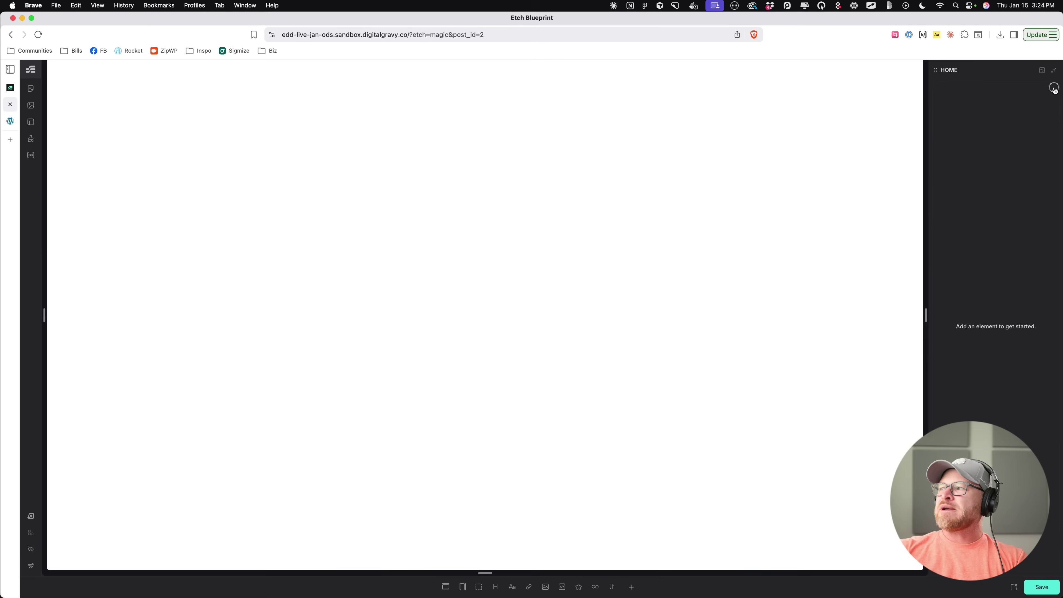
# Step: Insert a new section with a container and rename the section Main Hero
pyautogui.click(446, 586)
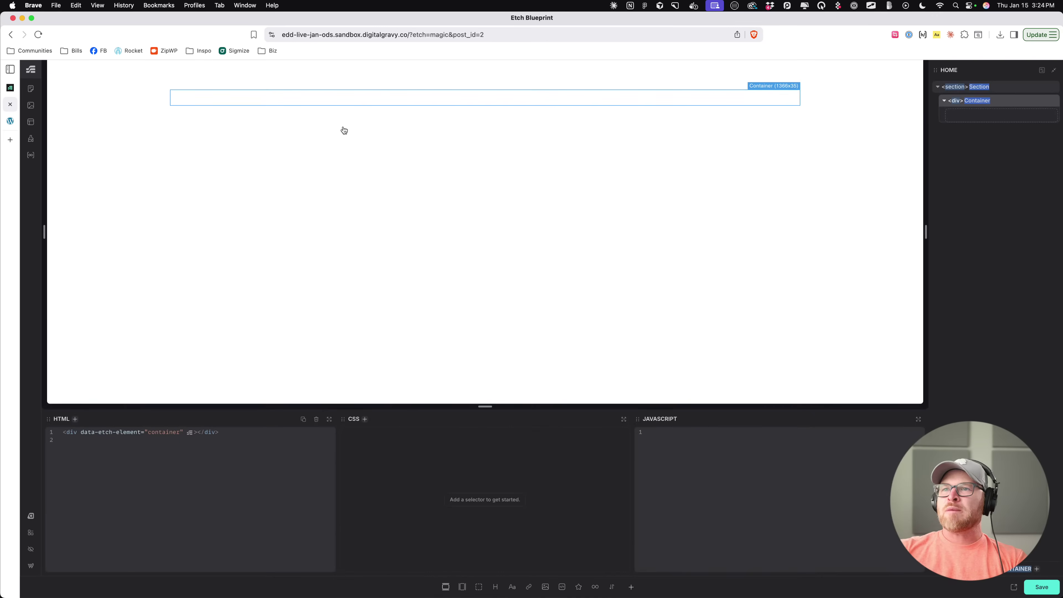
pyautogui.click(974, 87)
pyautogui.write('Main Hero')
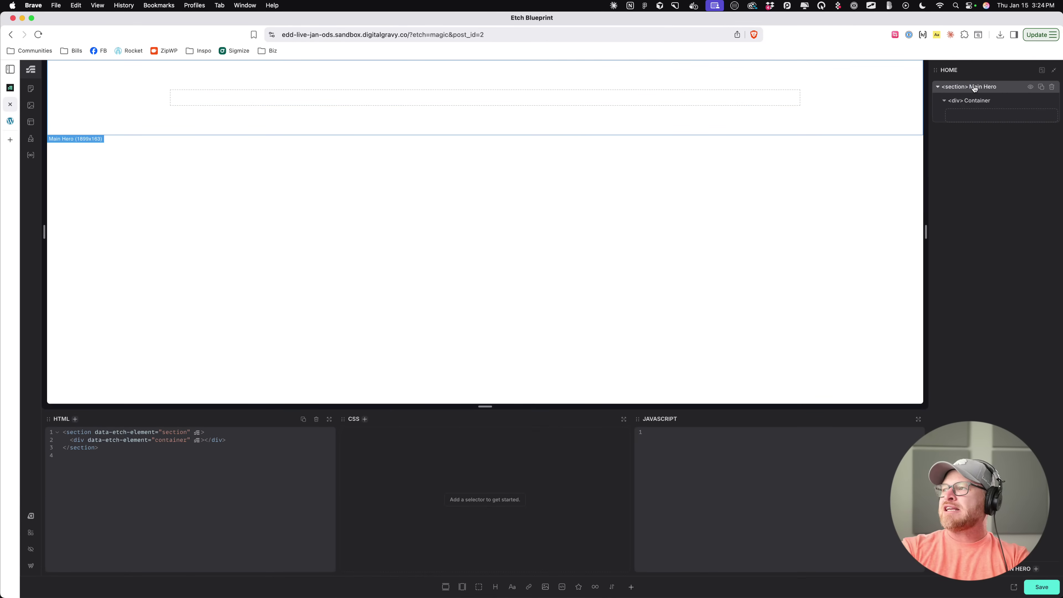
# Step: Search the Style Manager's selectors for "main", then return to the page builder
pyautogui.click(31, 138)
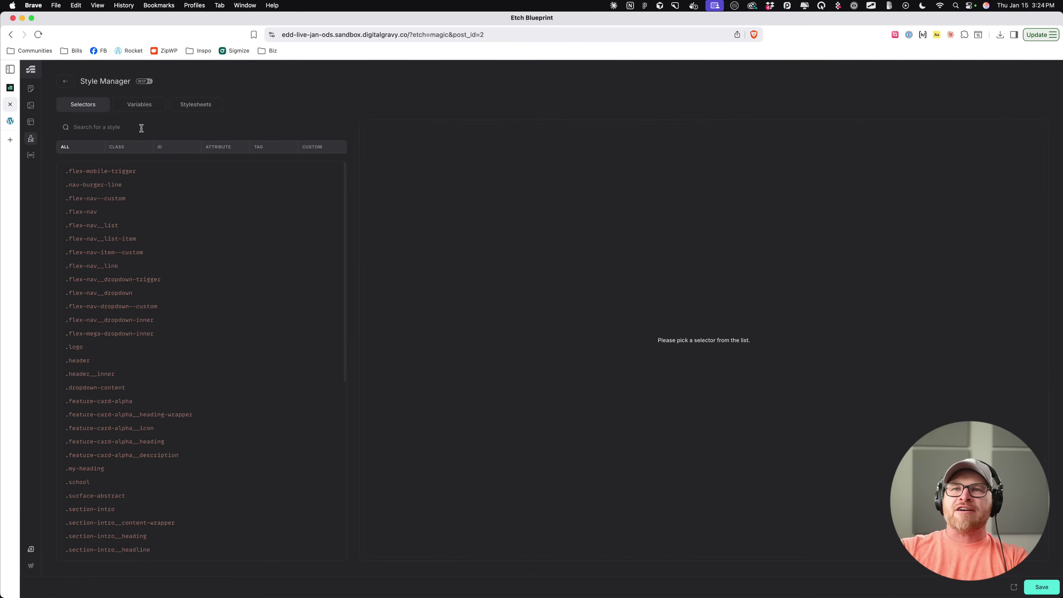
pyautogui.write('main')
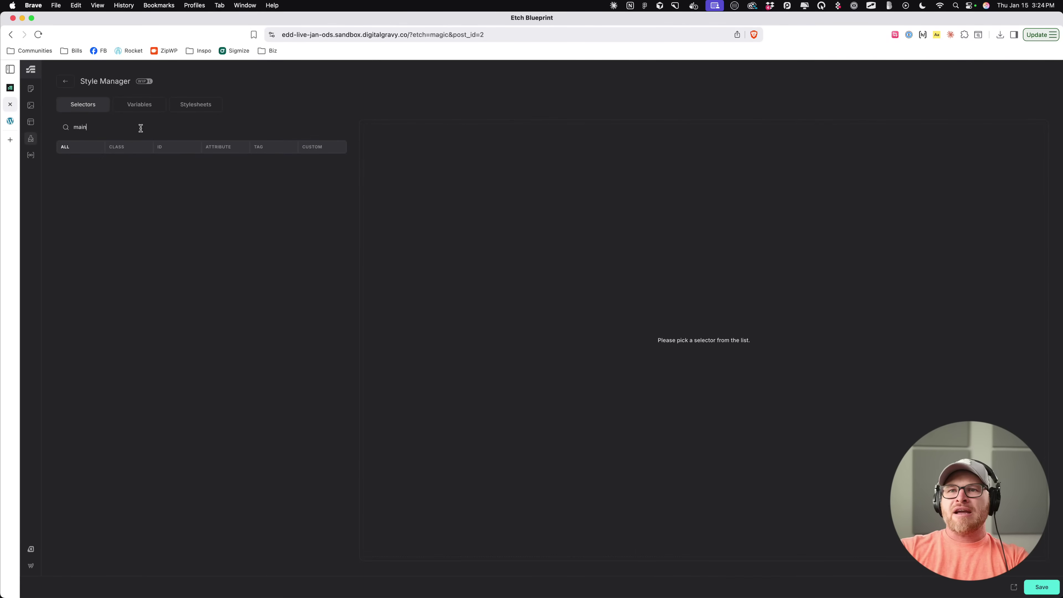
pyautogui.click(65, 81)
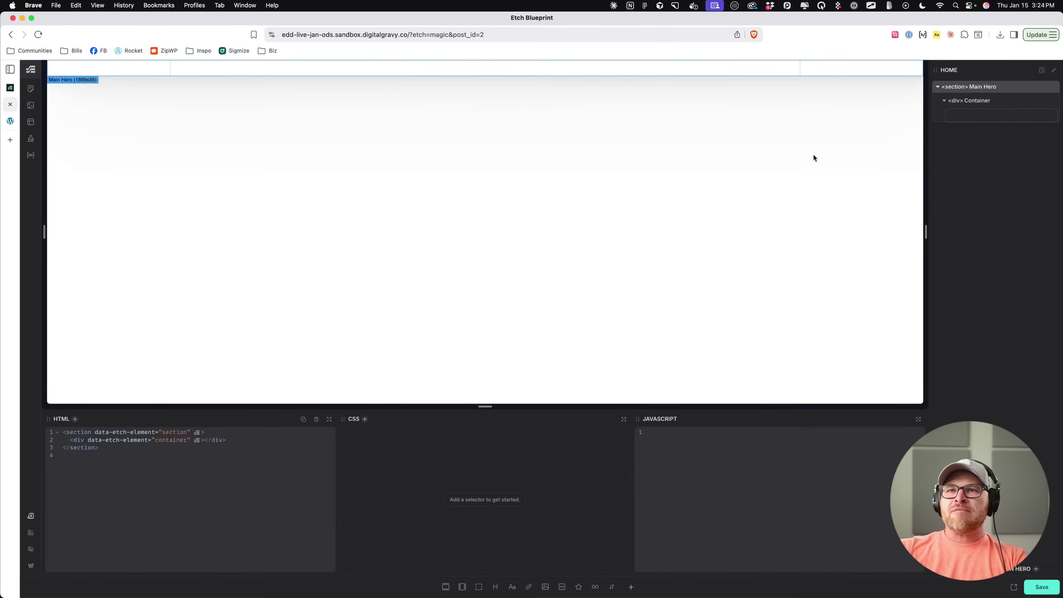
# Step: Rename the container Inner and add a div and a figure with an image inside it
pyautogui.doubleClick(988, 102)
pyautogui.write('Inner')
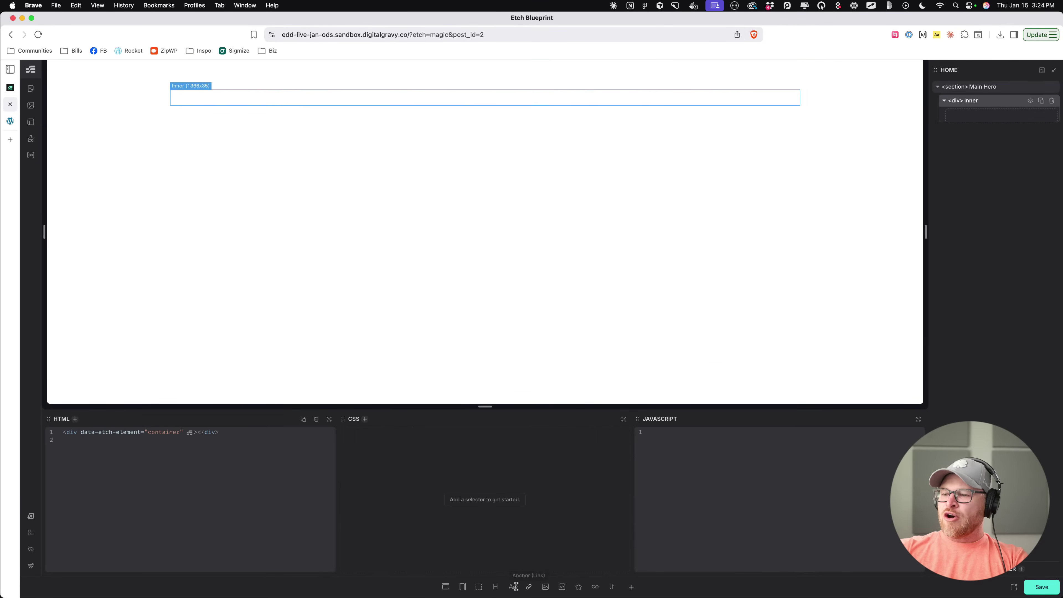
pyautogui.click(479, 587)
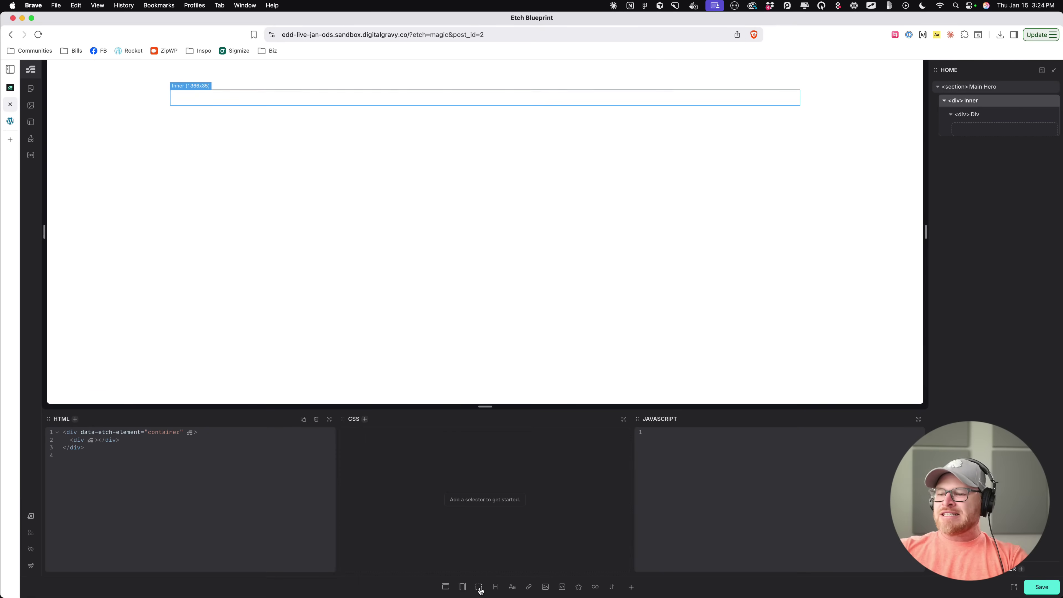
pyautogui.click(545, 587)
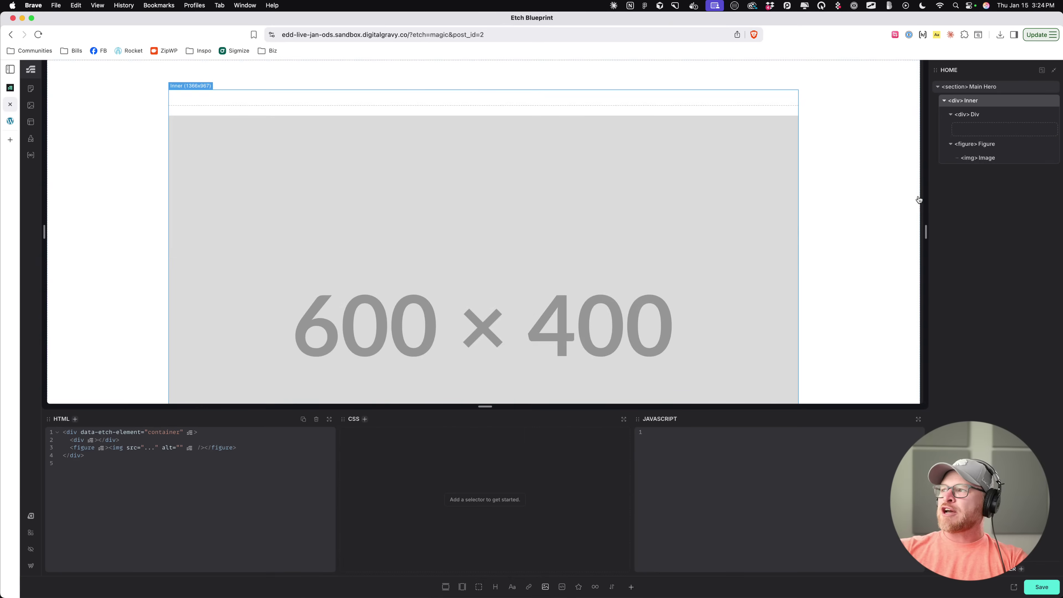
# Step: Rename the figure Featured Image Wrapper and its image Featured Image
pyautogui.doubleClick(988, 145)
pyautogui.write('Featured Image Wrapper')
pyautogui.doubleClick(987, 157)
pyautogui.write('Featured Image')
pyautogui.press('Return')
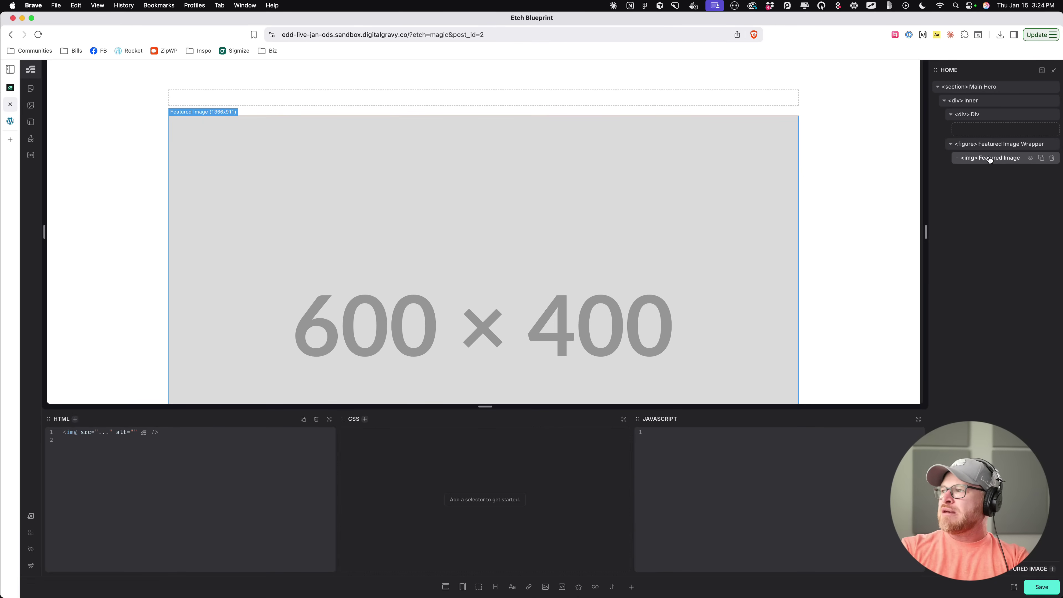
# Step: Rename the empty div Content Wrapper and add a heading, a text element and an anchor link inside it
pyautogui.doubleClick(977, 115)
pyautogui.write('Content Wrapper')
pyautogui.press('Return')
pyautogui.click(496, 587)
pyautogui.click(512, 587)
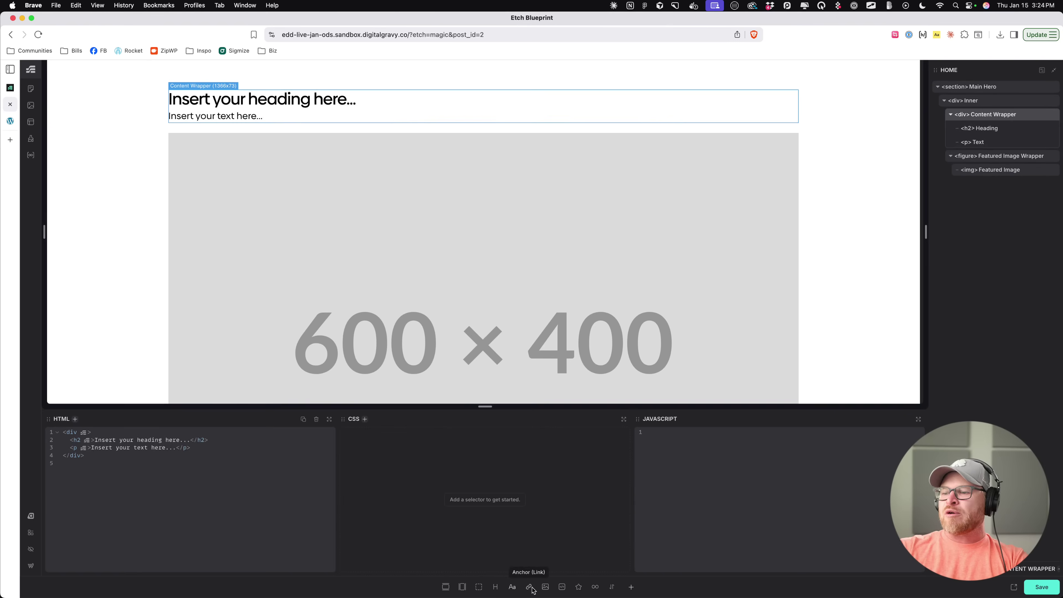
pyautogui.click(529, 588)
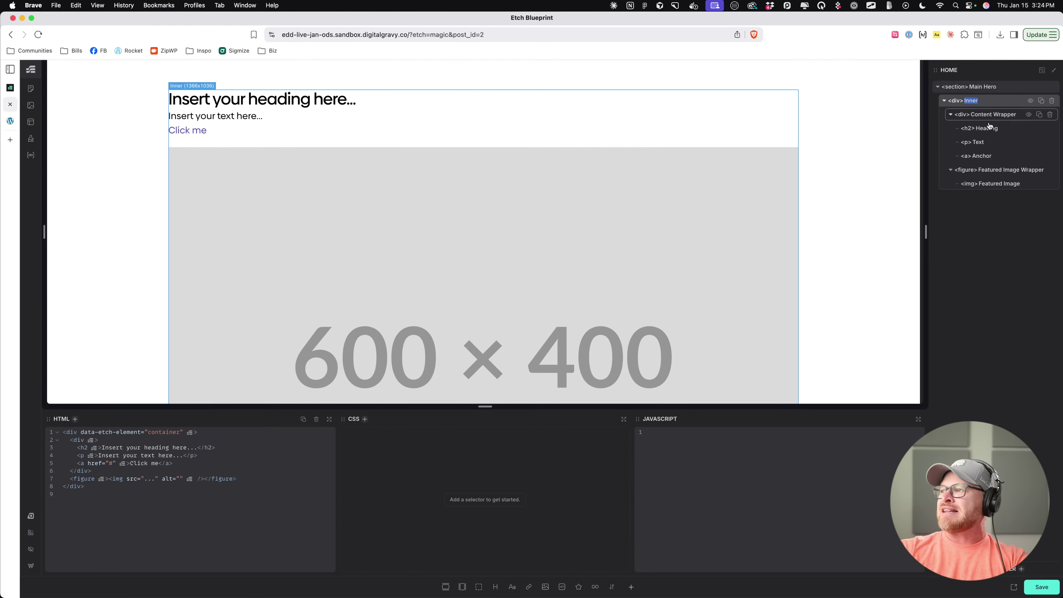
# Step: Rename the content wrapper's text element Description and its anchor CTA
pyautogui.doubleClick(980, 143)
pyautogui.write('Description')
pyautogui.press('Return')
pyautogui.doubleClick(979, 156)
pyautogui.write('CTA')
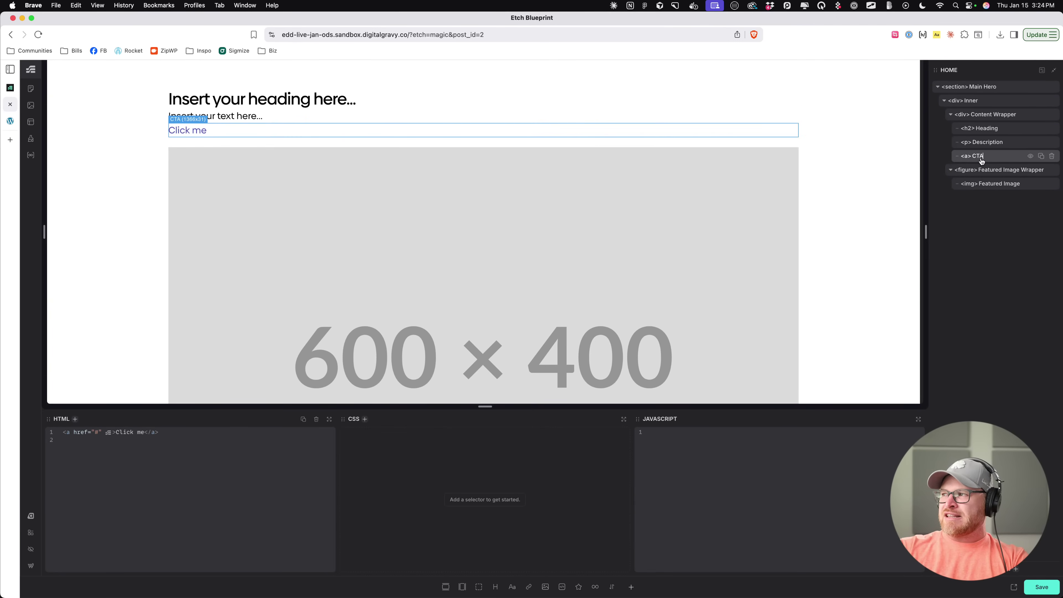
pyautogui.press('Return')
# Step: Generate main-hero BEM classes for the Main Hero section and all its nested elements from their names
pyautogui.rightClick(999, 89)
pyautogui.click(957, 134)
pyautogui.click(1003, 89)
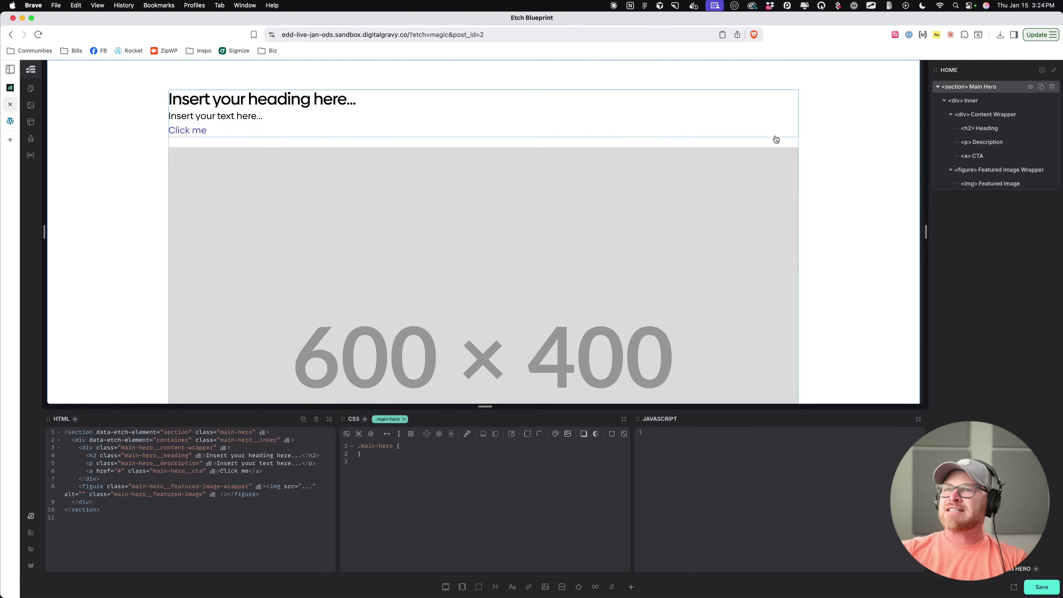
# Step: Make the Inner container a grid and apply the Auto Grid 2 preset to it
pyautogui.click(998, 103)
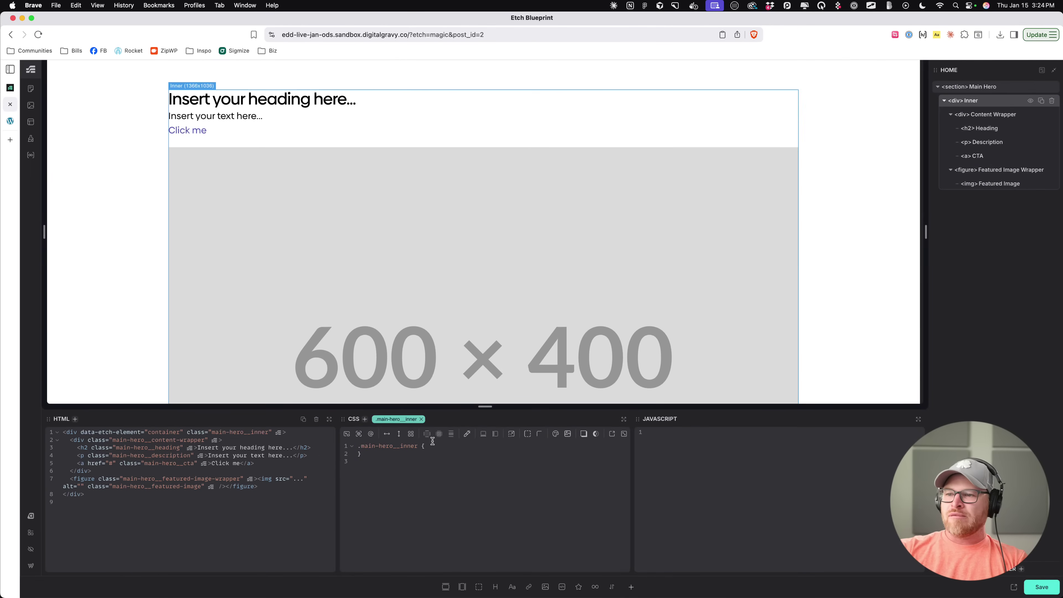
pyautogui.click(410, 434)
pyautogui.click(427, 434)
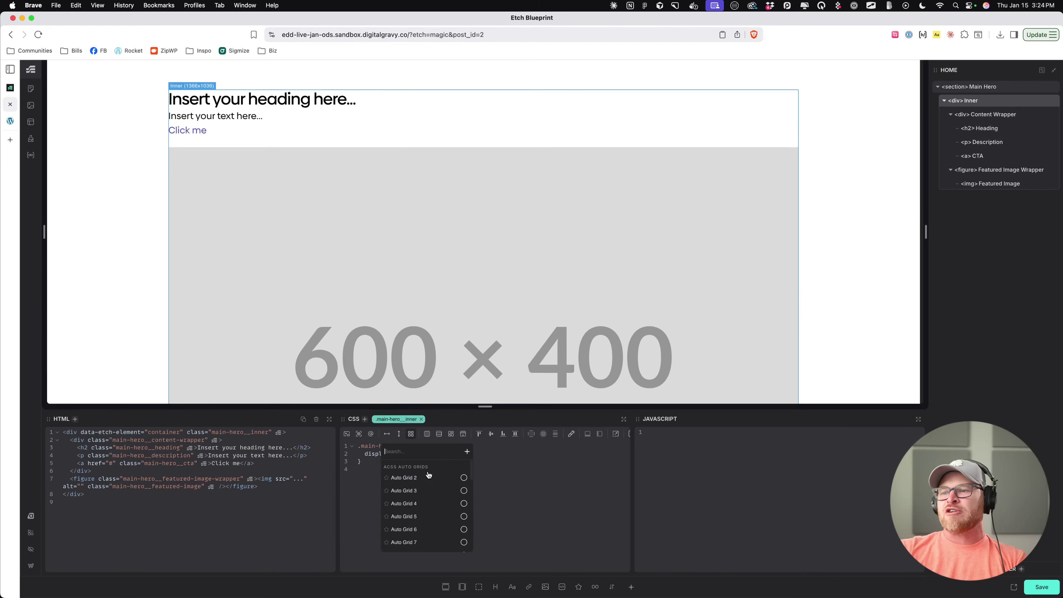
pyautogui.click(418, 478)
# Step: Make the Content Wrapper a column flex layout with centered justify-content and a gap of var(--content-gap)
pyautogui.click(431, 176)
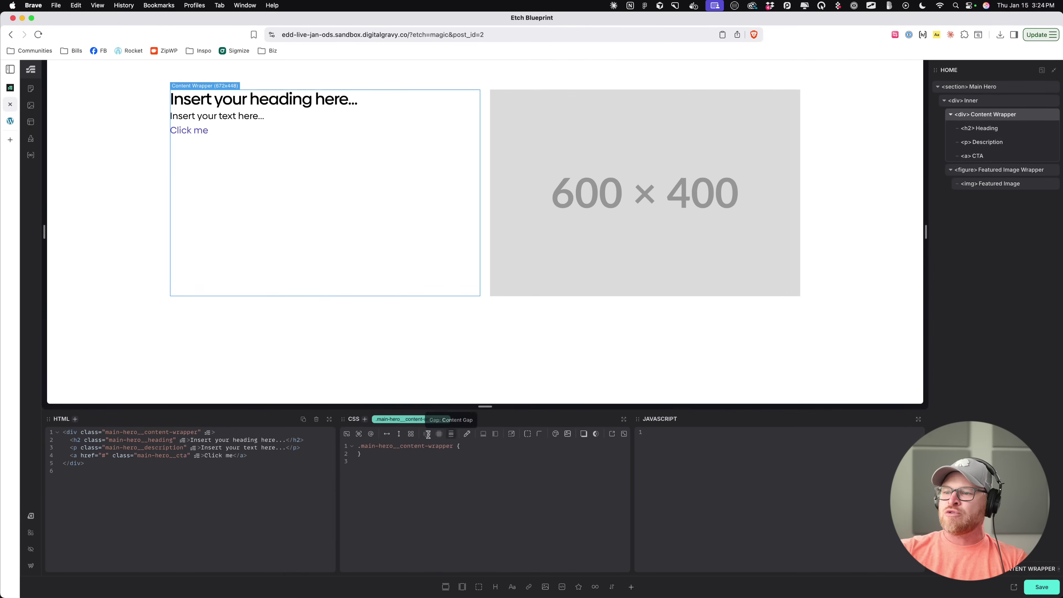
pyautogui.click(399, 434)
pyautogui.click(440, 434)
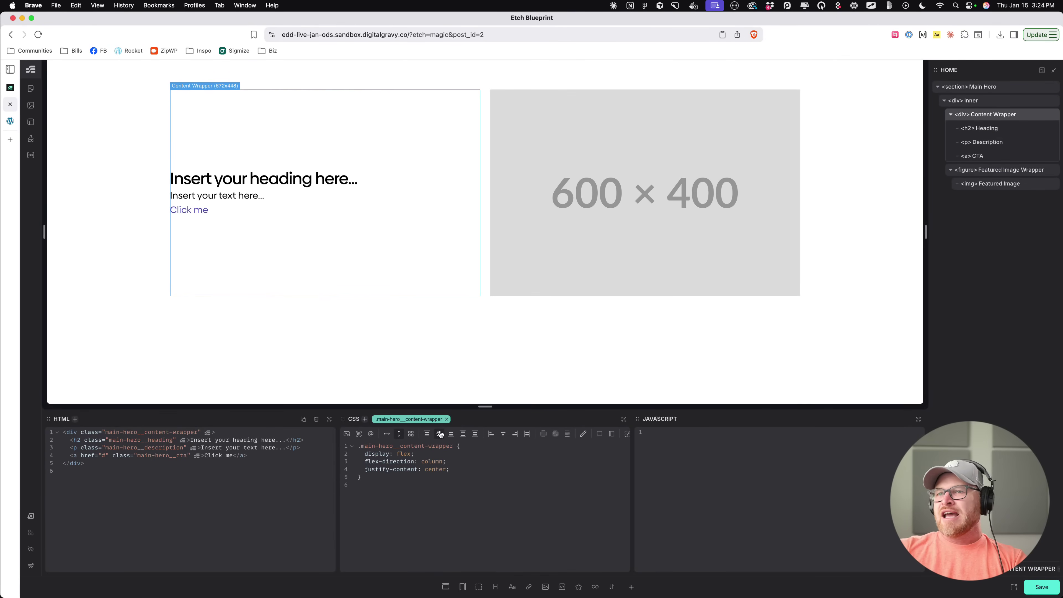
pyautogui.click(568, 434)
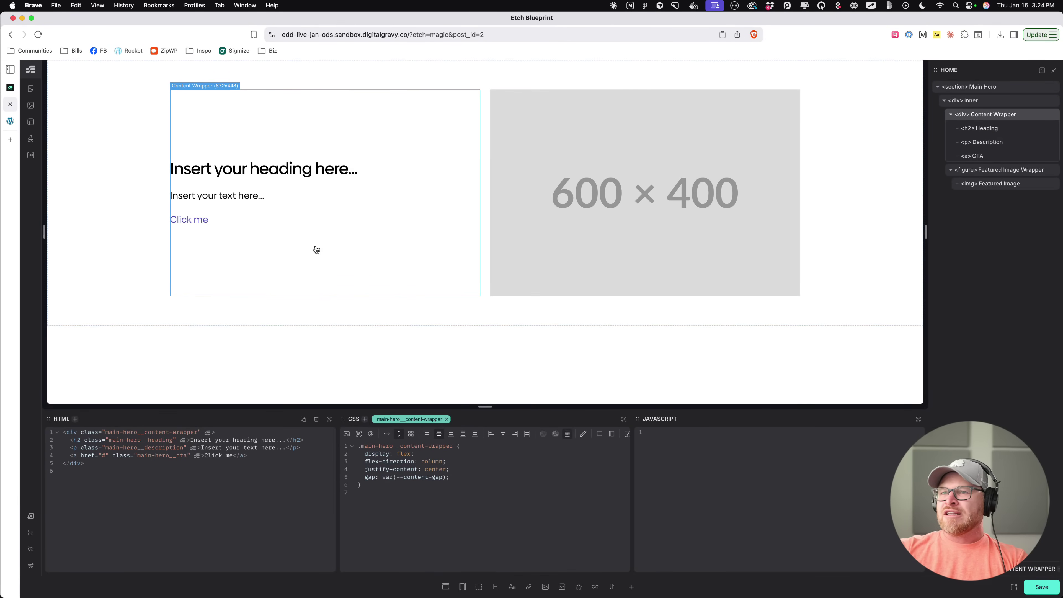
# Step: Set the hero heading's text to "This is my hero section" and change its tag to h1
pyautogui.doubleClick(260, 175)
pyautogui.write('This ')
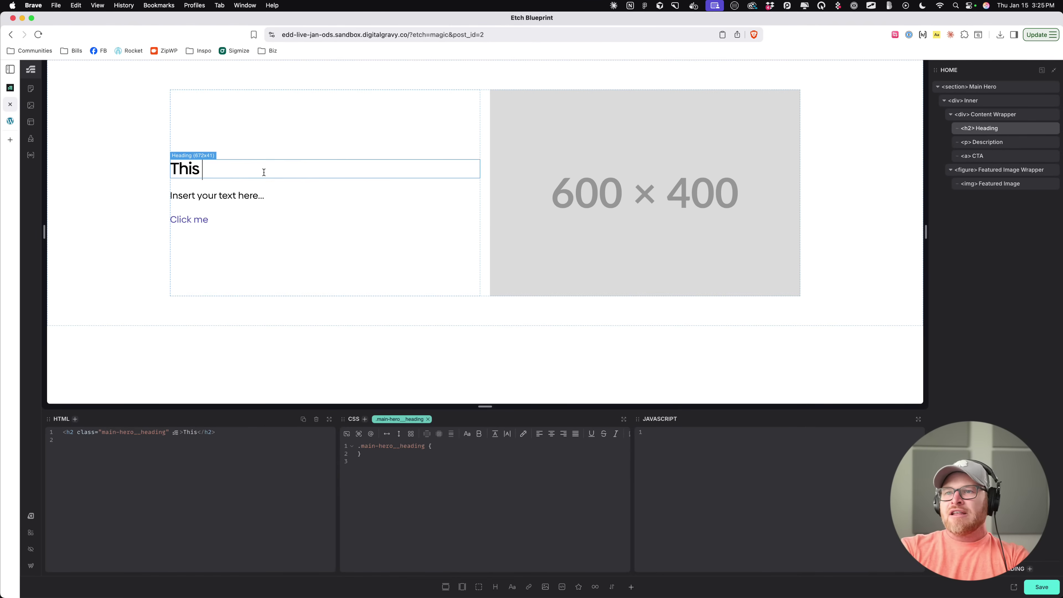
pyautogui.write('is my hero section')
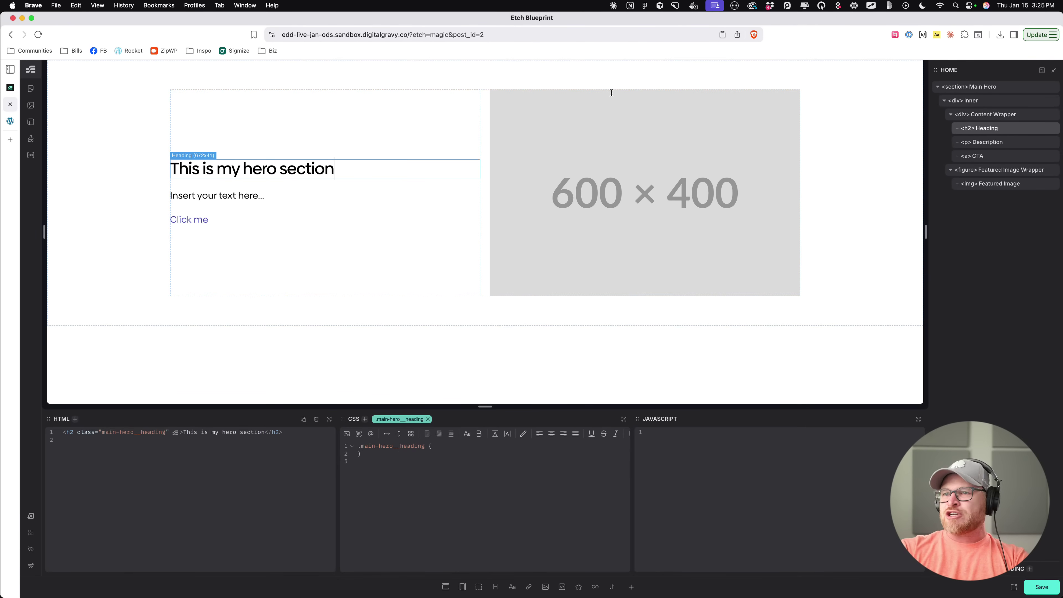
pyautogui.click(967, 128)
# Step: Replace the Description's placeholder text with 20 words of lorem ipsum by expanding lorem20 in its HTML
pyautogui.click(214, 201)
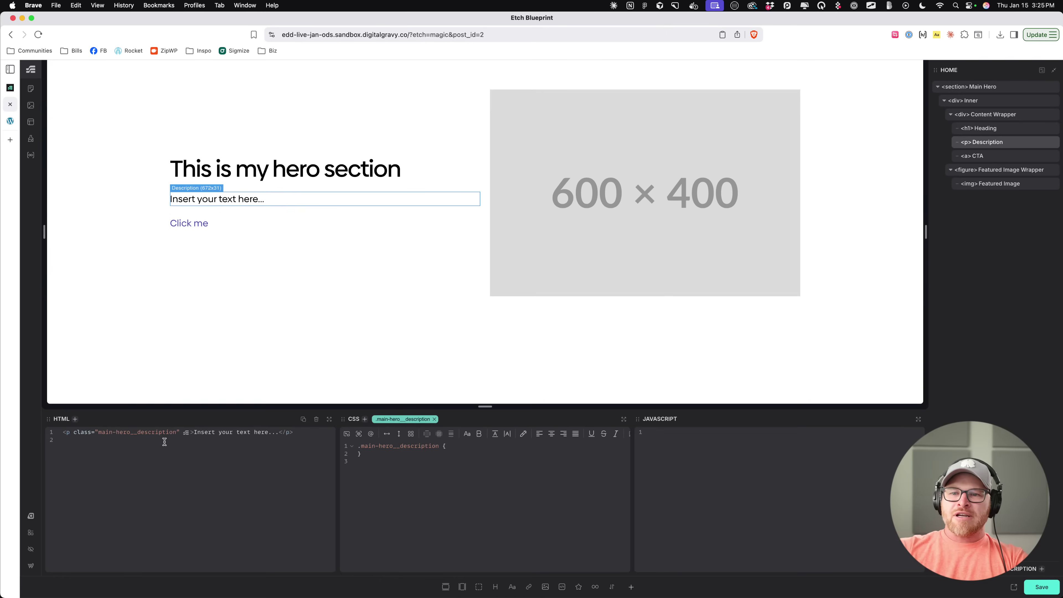
pyautogui.moveTo(196, 431); pyautogui.dragTo(278, 435)
pyautogui.write('l')
pyautogui.write('orem20')
pyautogui.press('Tab')
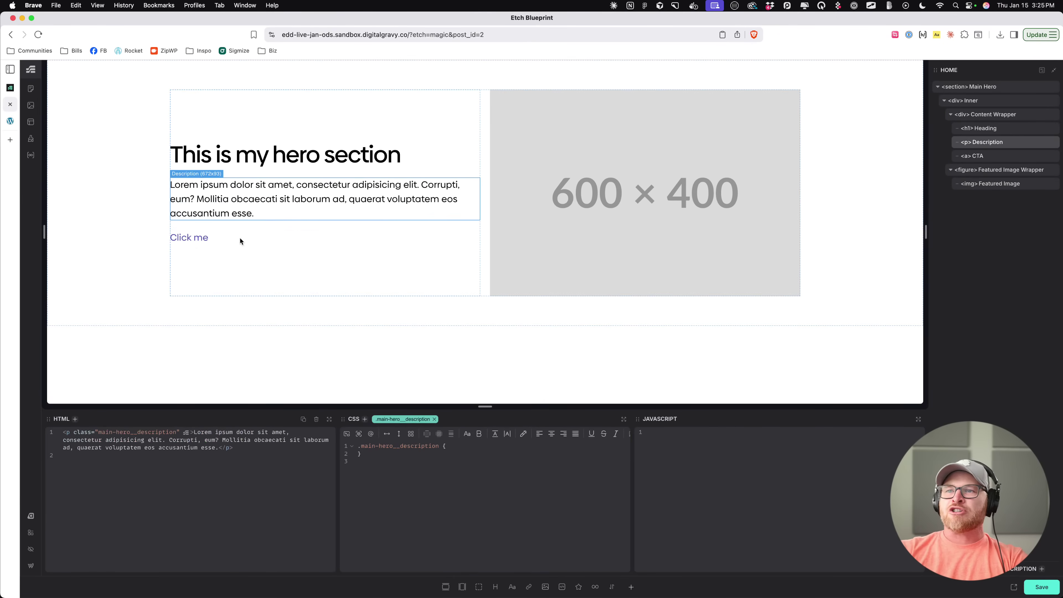
# Step: Set the CTA link's text to "Call to action" and add the btn--primary class to it
pyautogui.click(194, 241)
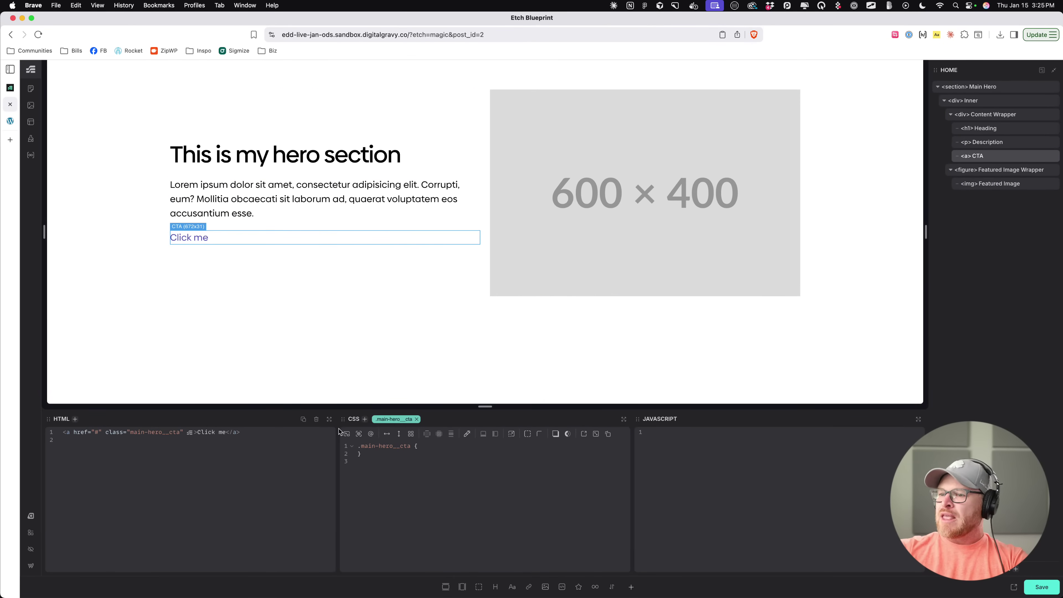
pyautogui.moveTo(198, 432); pyautogui.dragTo(237, 433)
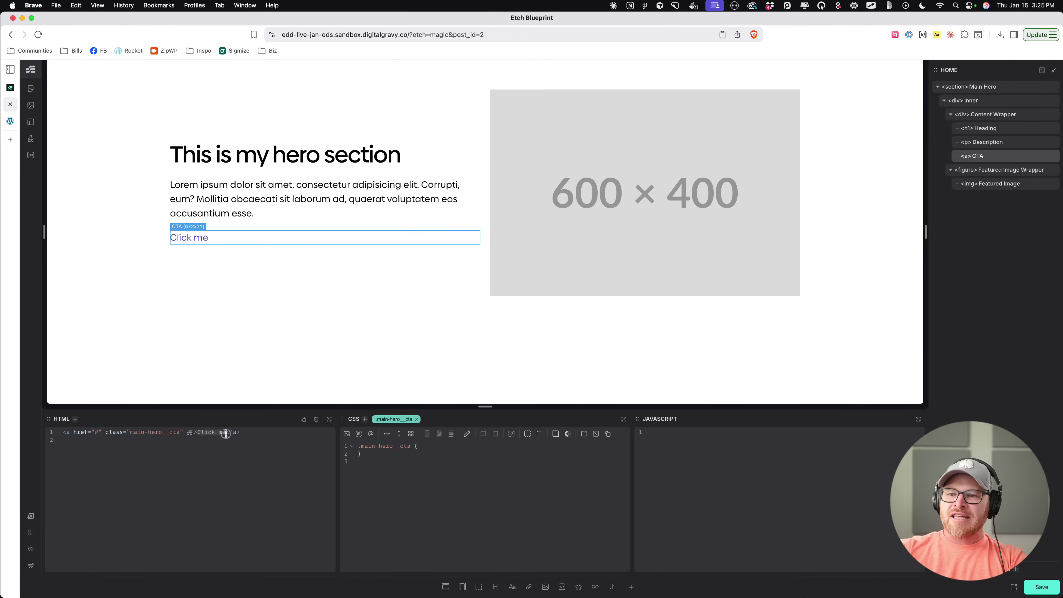
pyautogui.write('Call to action')
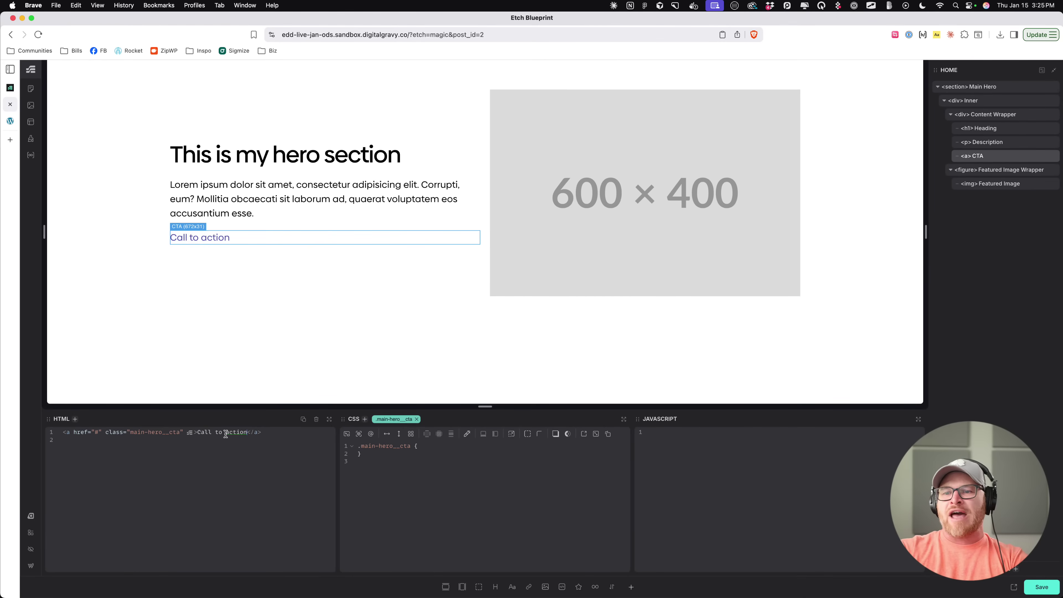
pyautogui.press('super+period')
pyautogui.write('.btn')
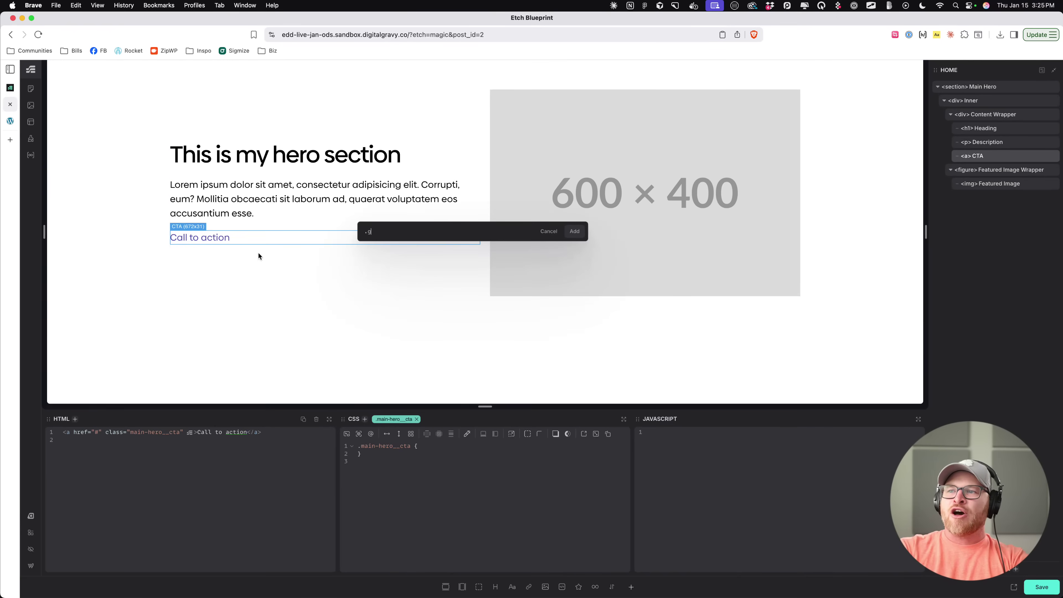
pyautogui.write('--primary')
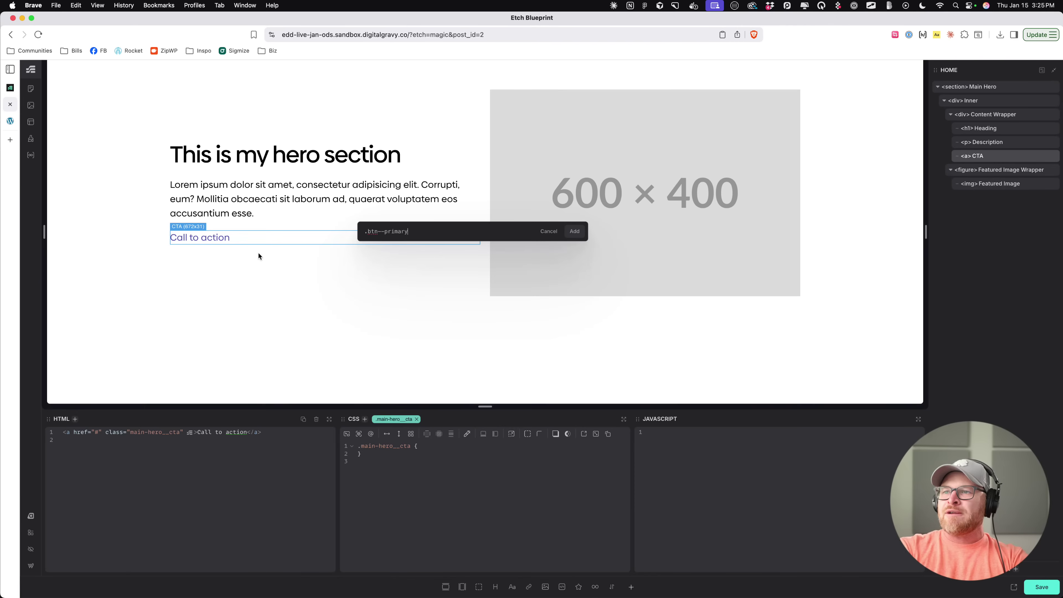
pyautogui.press('Return')
# Step: Give the Main Hero section a background color of var(--base-ultra-light)
pyautogui.click(148, 169)
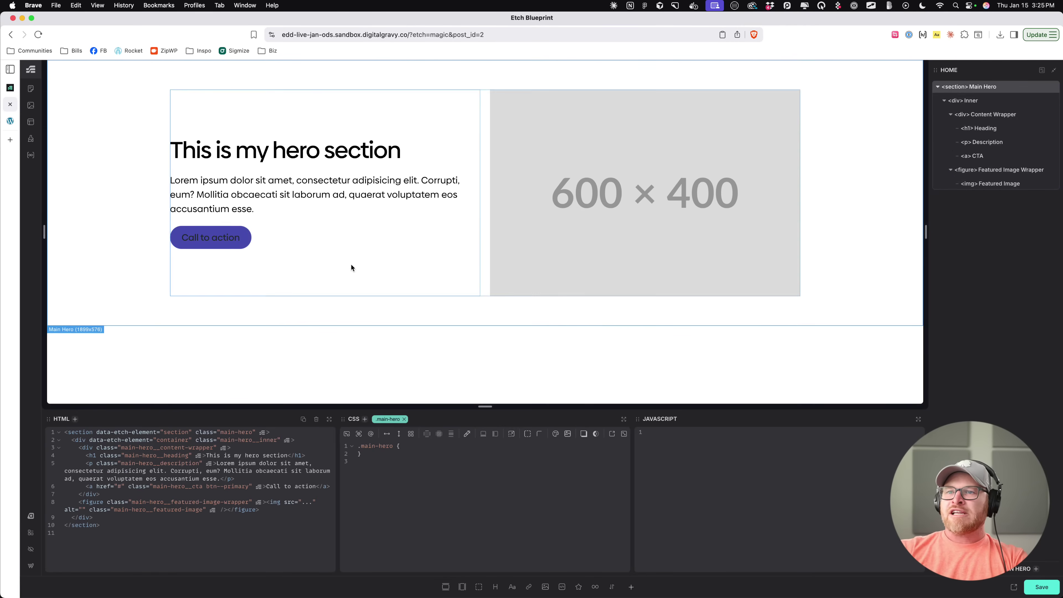
pyautogui.click(556, 434)
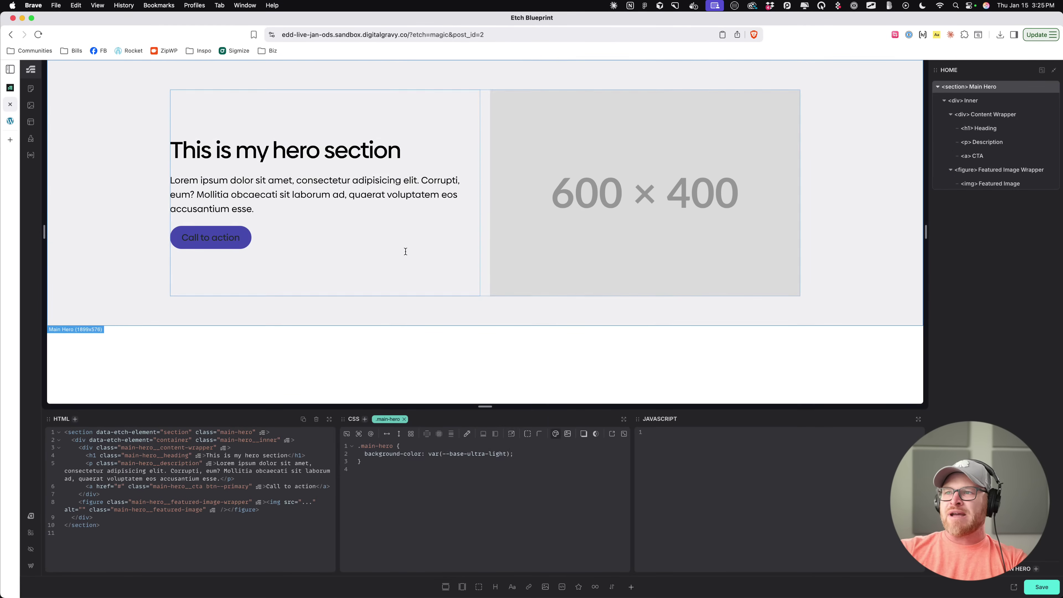
# Step: Replace the Featured Image inside its wrapper with a bare img element with empty src and alt attributes
pyautogui.click(712, 222)
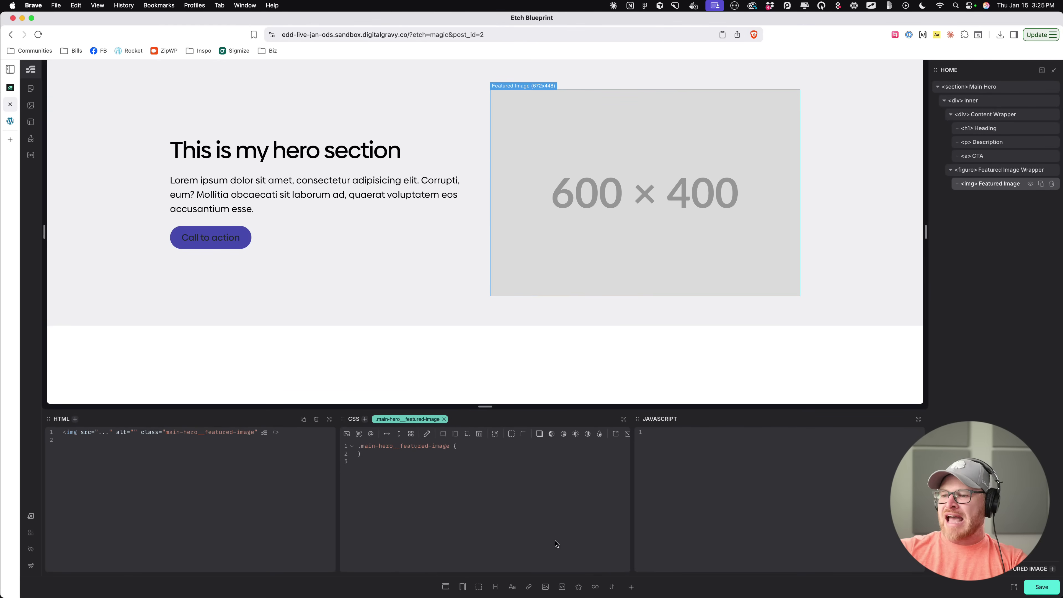
pyautogui.click(1052, 183)
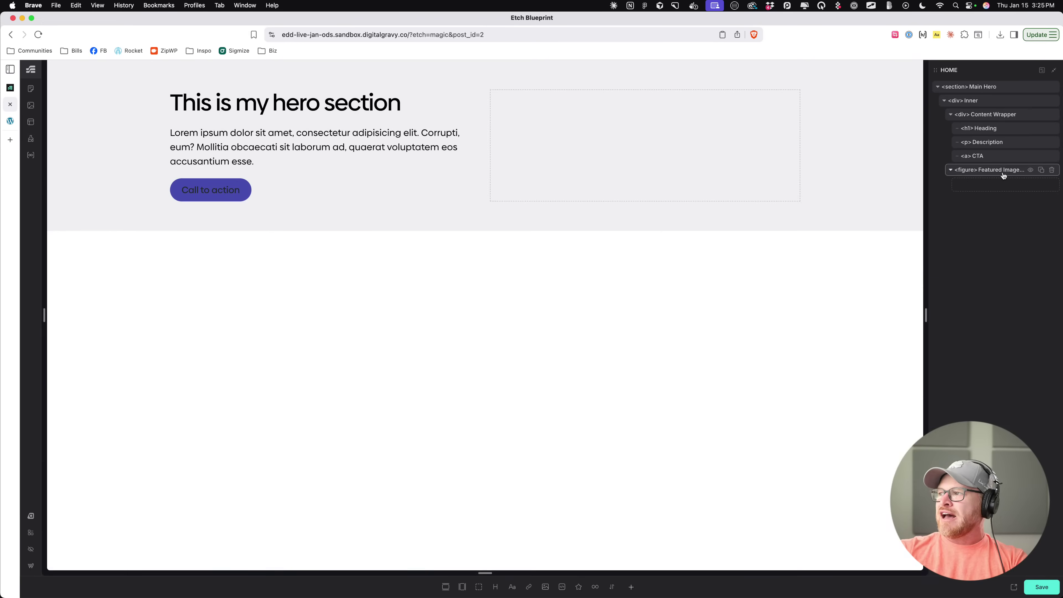
pyautogui.click(251, 435)
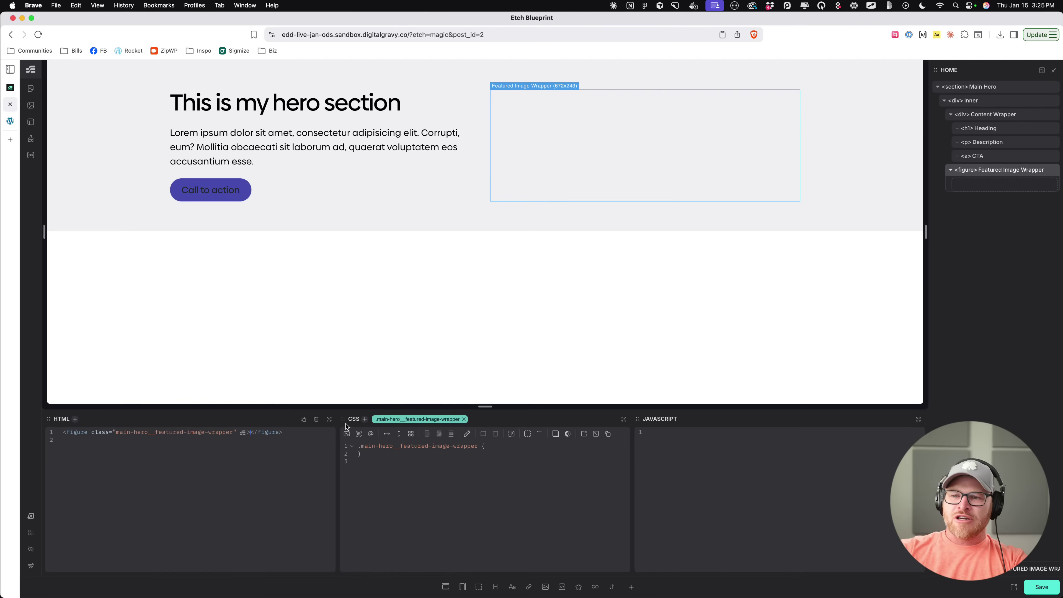
pyautogui.write('<img')
pyautogui.press('Escape')
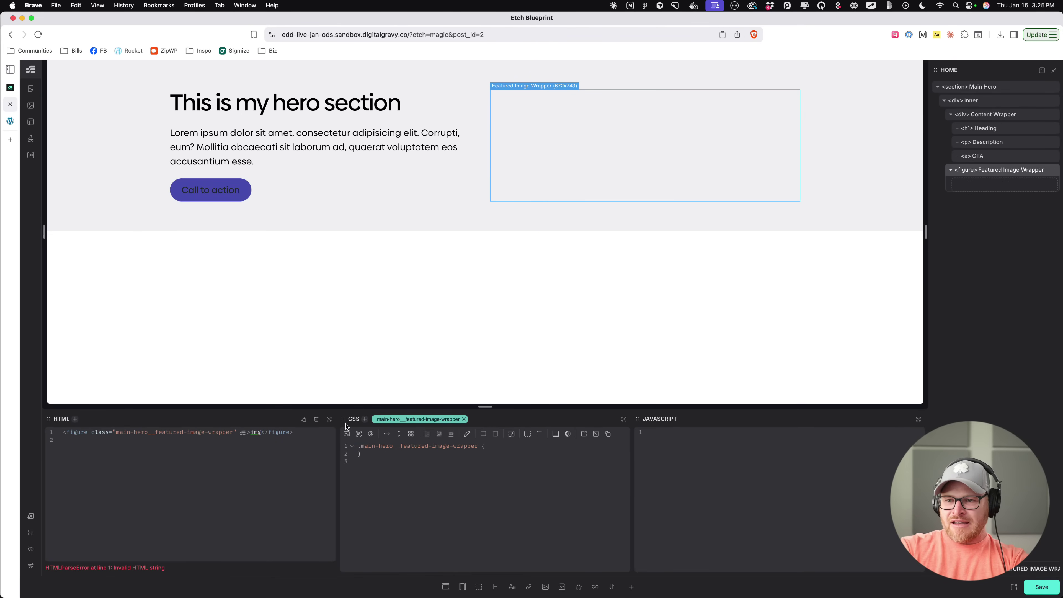
pyautogui.press('Tab')
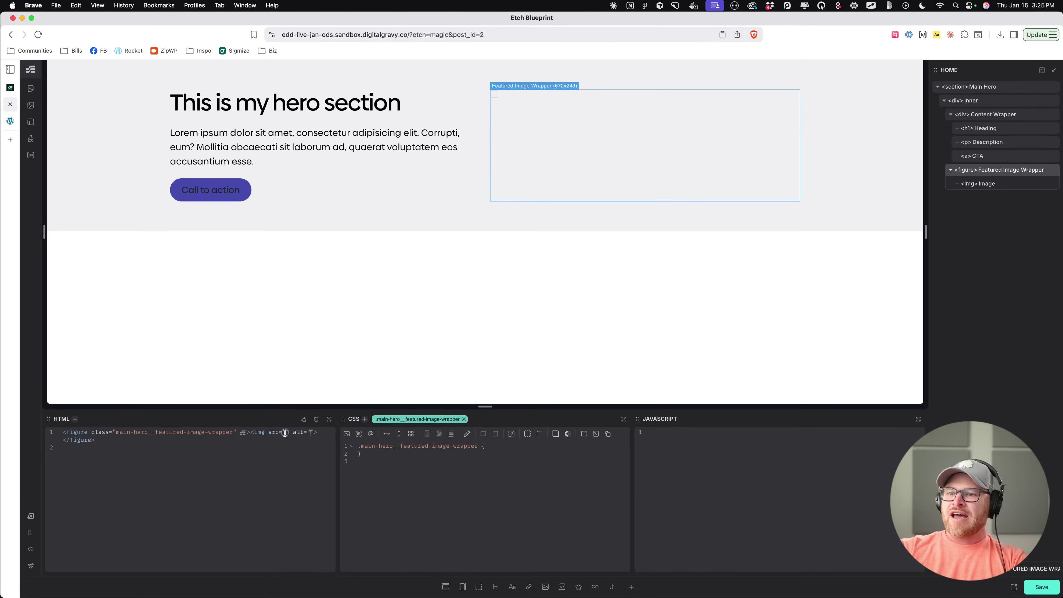
# Step: Replace the image in the Featured Image Wrapper with a new placeholder image element and remove its extra nested figure
pyautogui.click(987, 187)
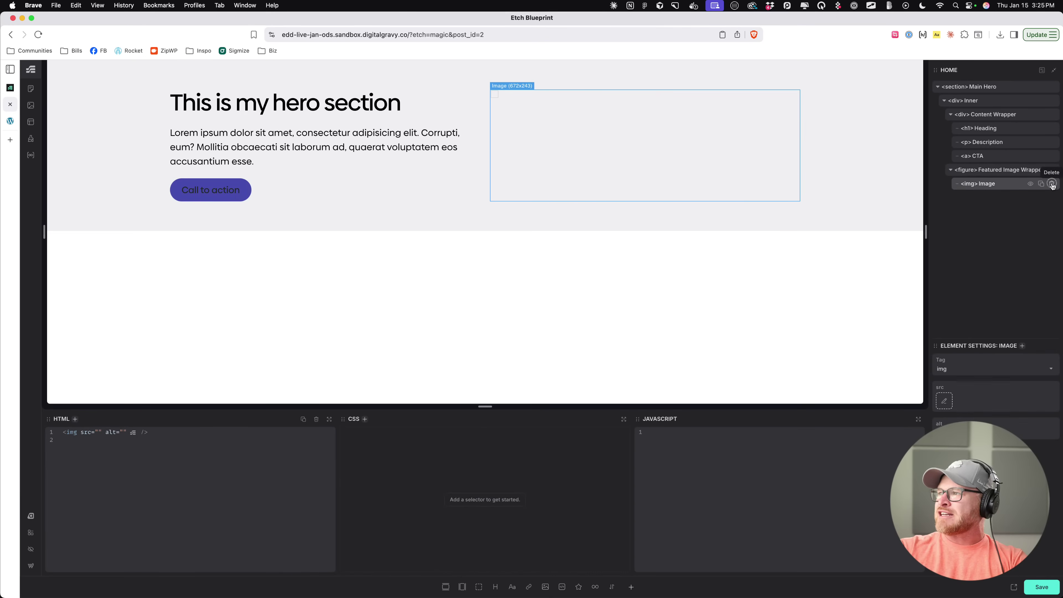
pyautogui.click(1052, 183)
pyautogui.click(545, 587)
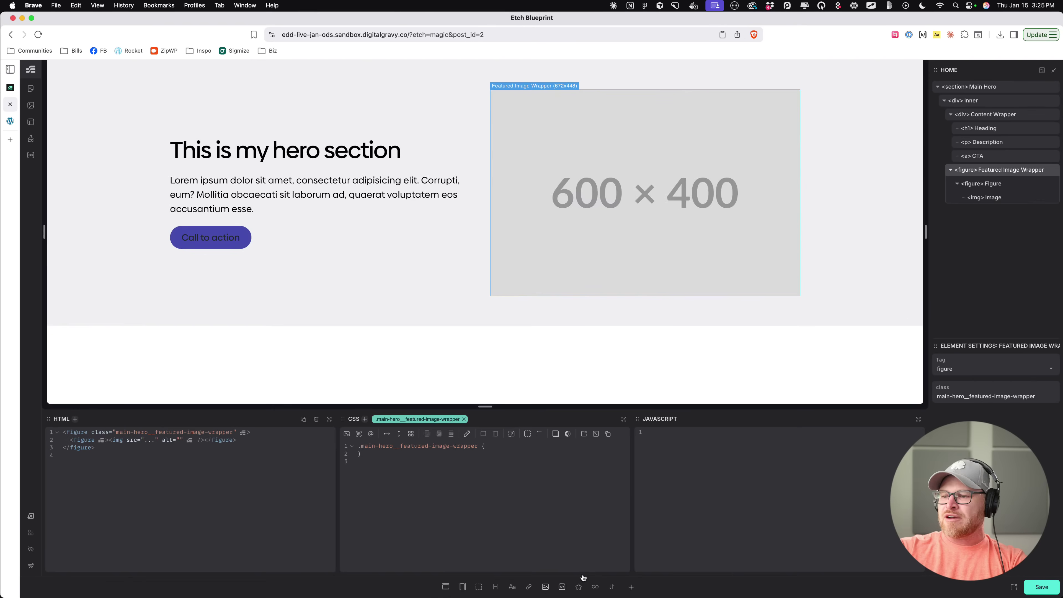
pyautogui.click(996, 200)
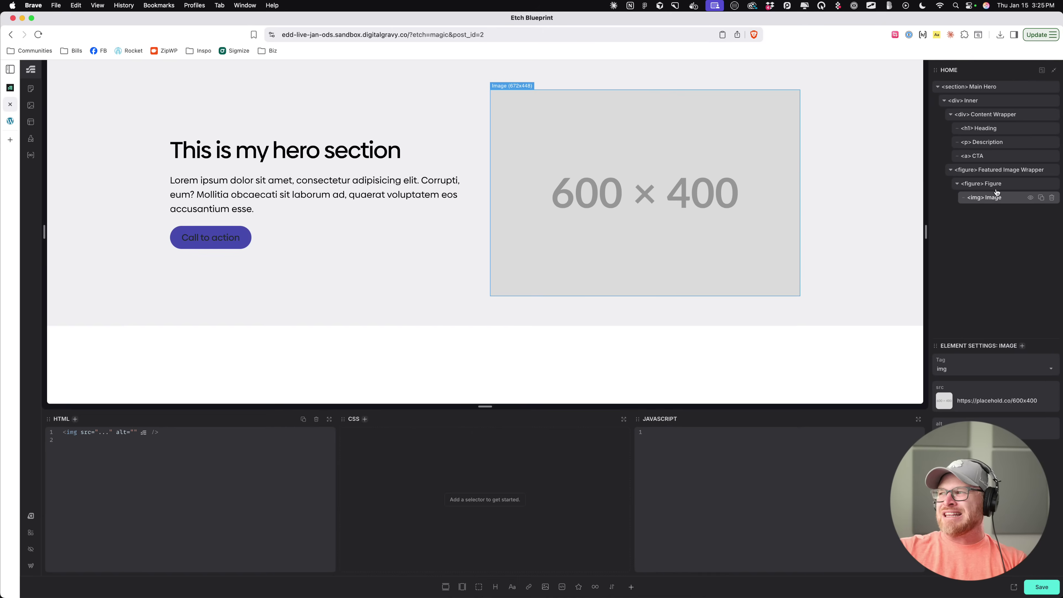
pyautogui.rightClick(997, 198)
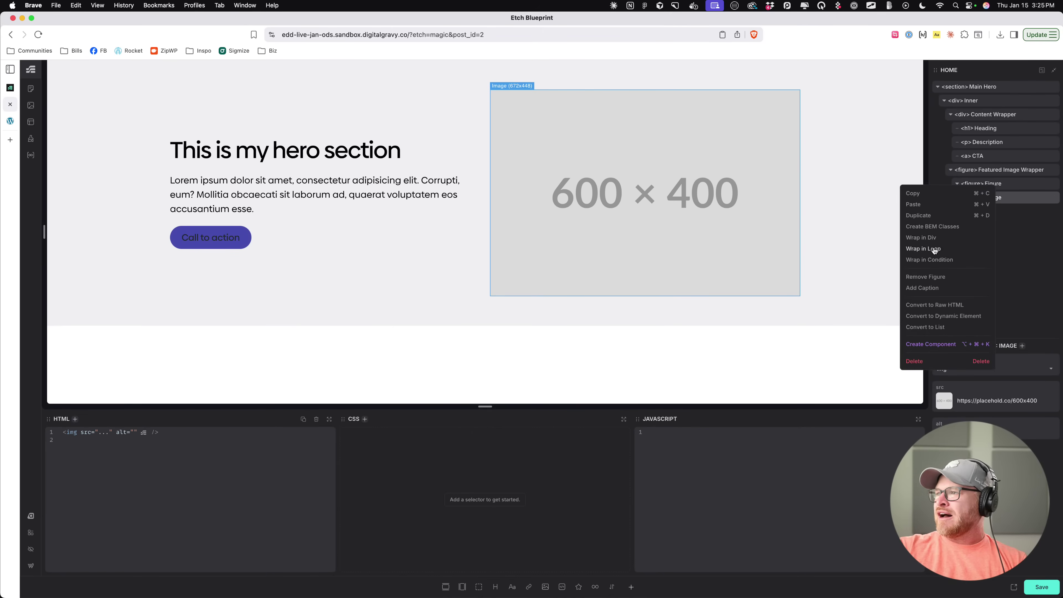
pyautogui.click(935, 277)
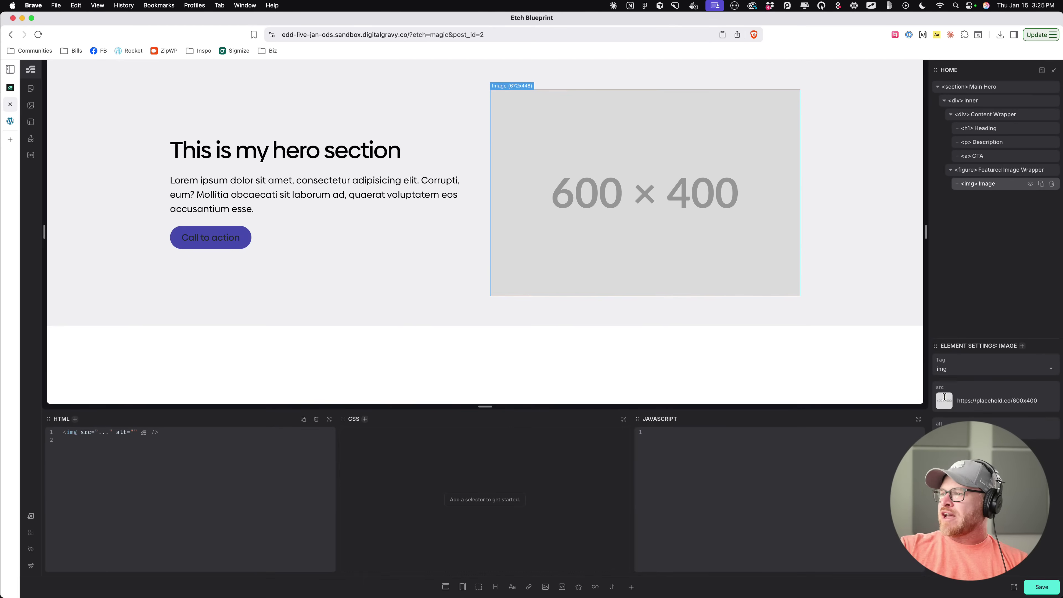
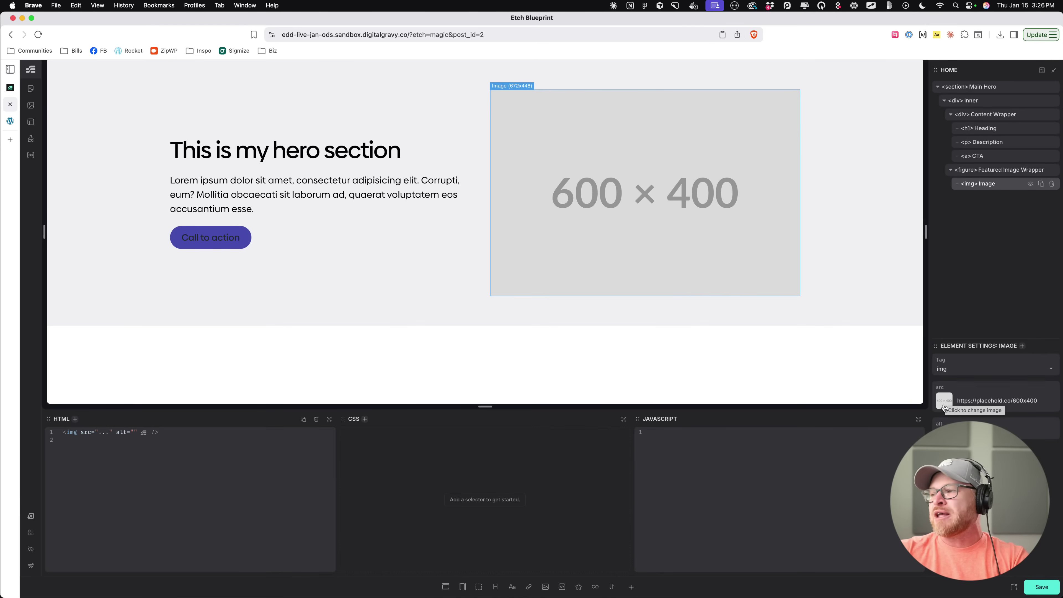
# Step: Open the media library for the image's source and load Unsplash in a new browser tab
pyautogui.click(944, 407)
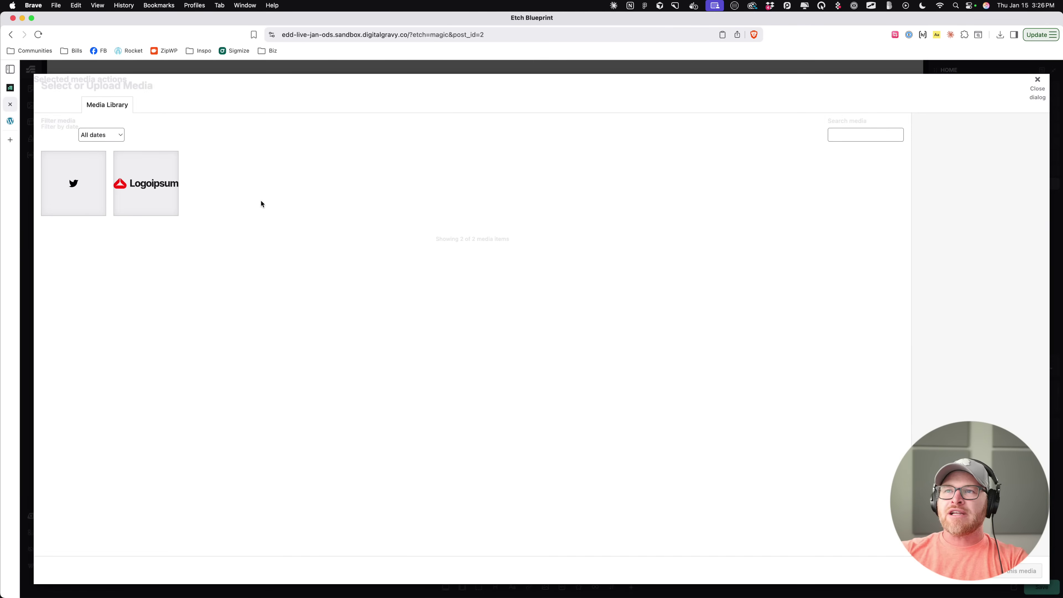
pyautogui.press('super+t')
pyautogui.write('unsplash')
pyautogui.press('Return')
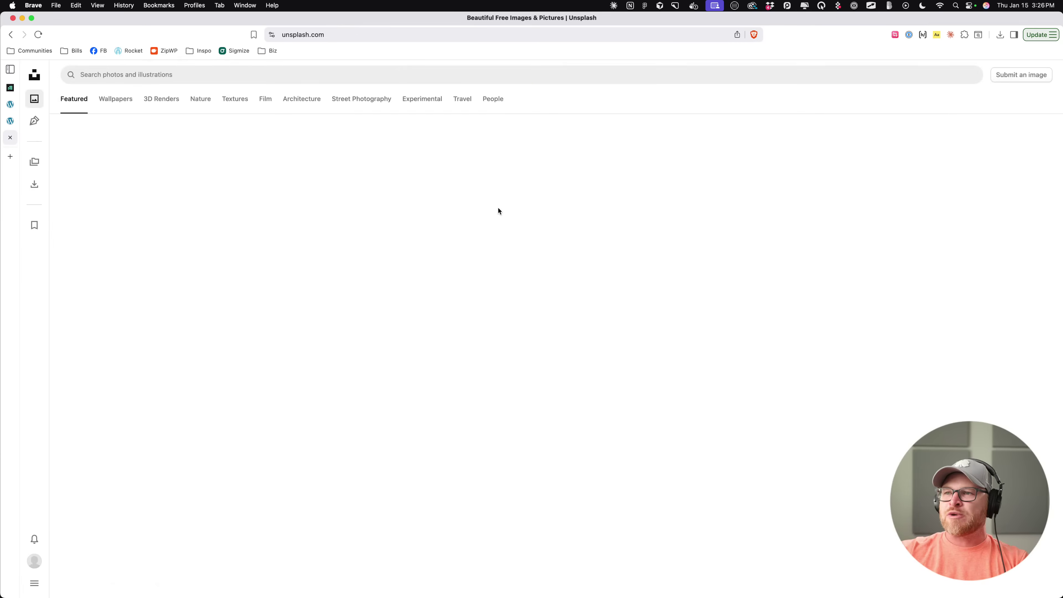
# Step: Find the foggy Eiffel Tower photo among Unsplash's featured images and download it to the wdd folder
pyautogui.scroll(-15, 498, 207)
pyautogui.scroll(-15, 492, 292)
pyautogui.scroll(-10, 491, 293)
pyautogui.scroll(-12, 488, 295)
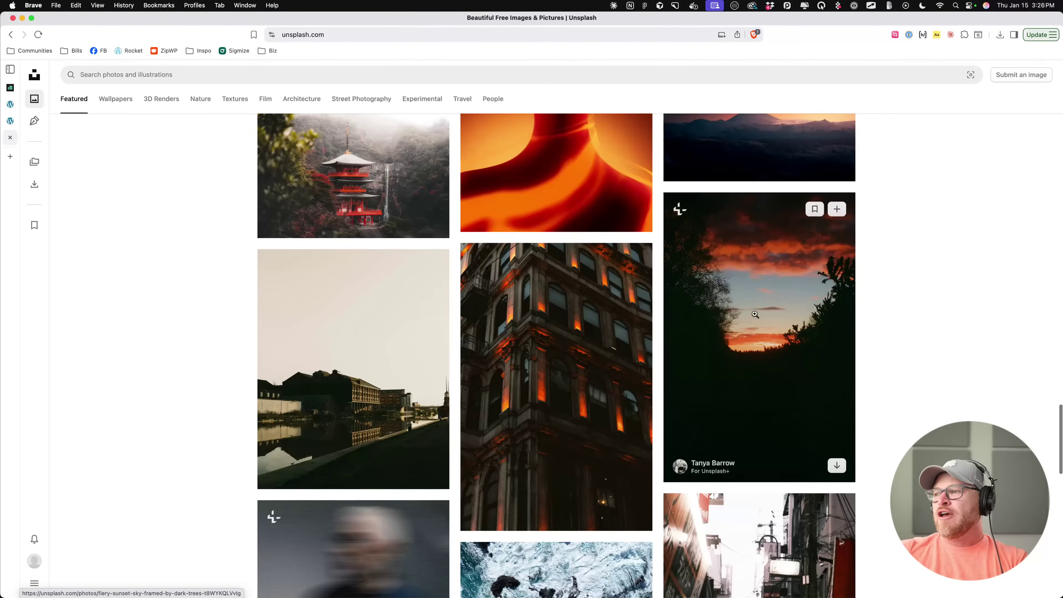
pyautogui.scroll(2, 756, 314)
pyautogui.scroll(-9, 499, 278)
pyautogui.scroll(-9, 500, 277)
pyautogui.scroll(-12, 596, 294)
pyautogui.scroll(1, 595, 294)
pyautogui.scroll(-7, 595, 293)
pyautogui.scroll(-9, 594, 293)
pyautogui.scroll(3, 595, 294)
pyautogui.scroll(-5, 595, 294)
pyautogui.scroll(-1, 595, 295)
pyautogui.scroll(4, 595, 295)
pyautogui.scroll(-9, 595, 294)
pyautogui.scroll(-12, 595, 294)
pyautogui.scroll(-2, 594, 294)
pyautogui.scroll(1, 594, 293)
pyautogui.scroll(-10, 595, 294)
pyautogui.scroll(-2, 595, 294)
pyautogui.scroll(5, 594, 294)
pyautogui.scroll(-4, 327, 416)
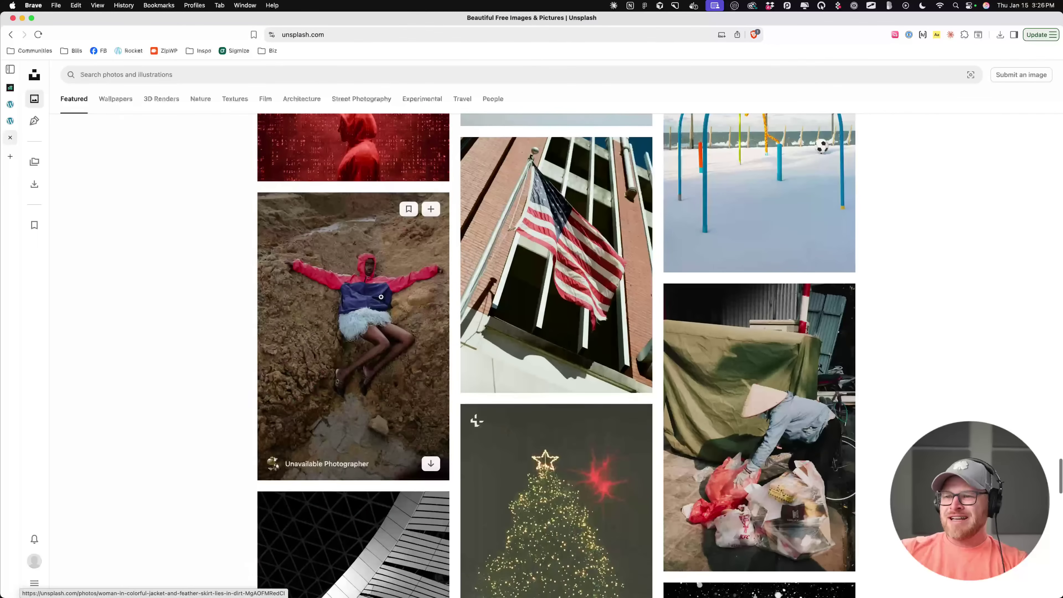
pyautogui.scroll(-12, 701, 381)
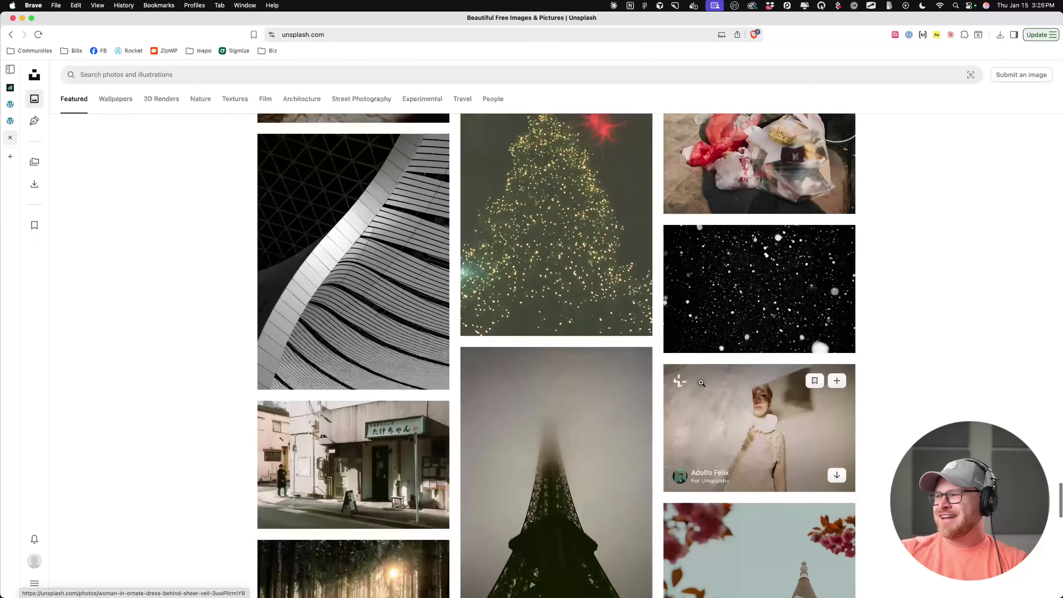
pyautogui.scroll(-5, 701, 381)
pyautogui.scroll(3, 701, 381)
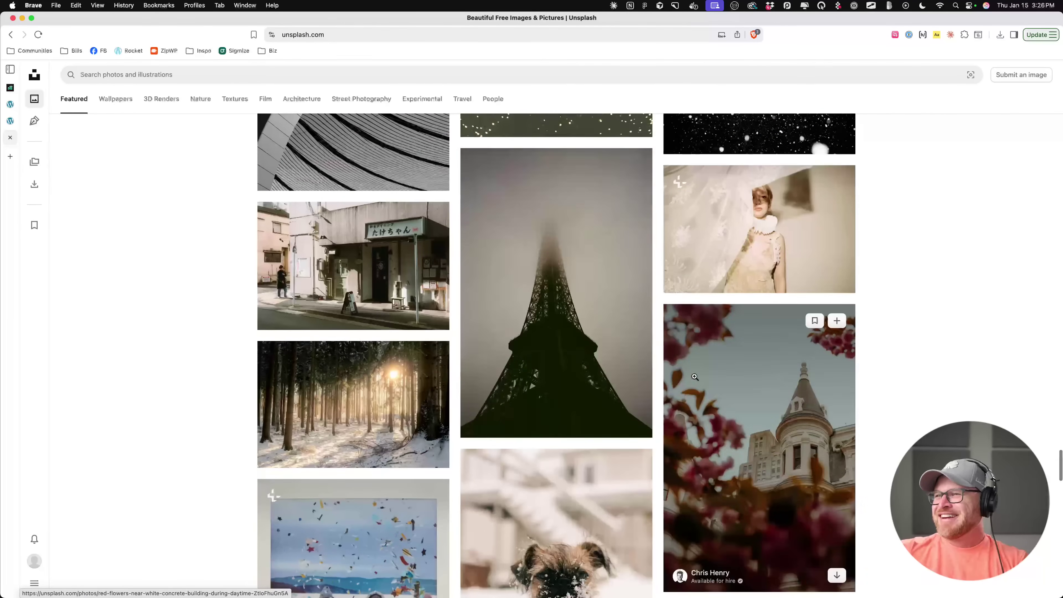
pyautogui.click(633, 420)
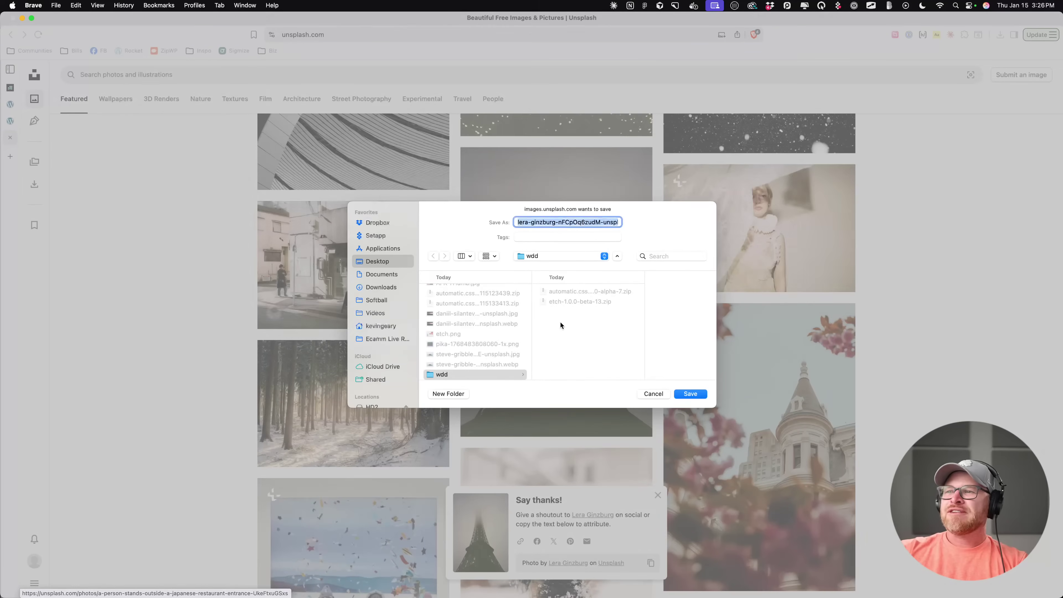
pyautogui.press('Return')
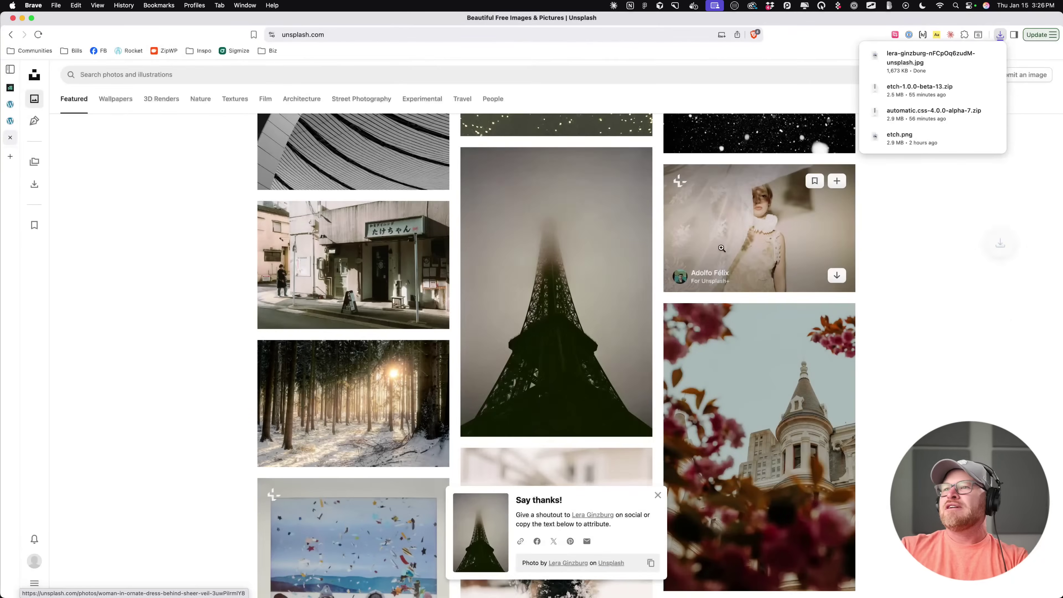
# Step: Open squoosh.app in a new browser tab and load the downloaded Eiffel Tower photo into it
pyautogui.press('super+t')
pyautogui.write('squoosh.app')
pyautogui.press('Return')
pyautogui.moveTo(929, 58); pyautogui.dragTo(540, 218)
# Step: Enable resizing and set the photo's height to 1920 with the aspect ratio maintained
pyautogui.click(1023, 433)
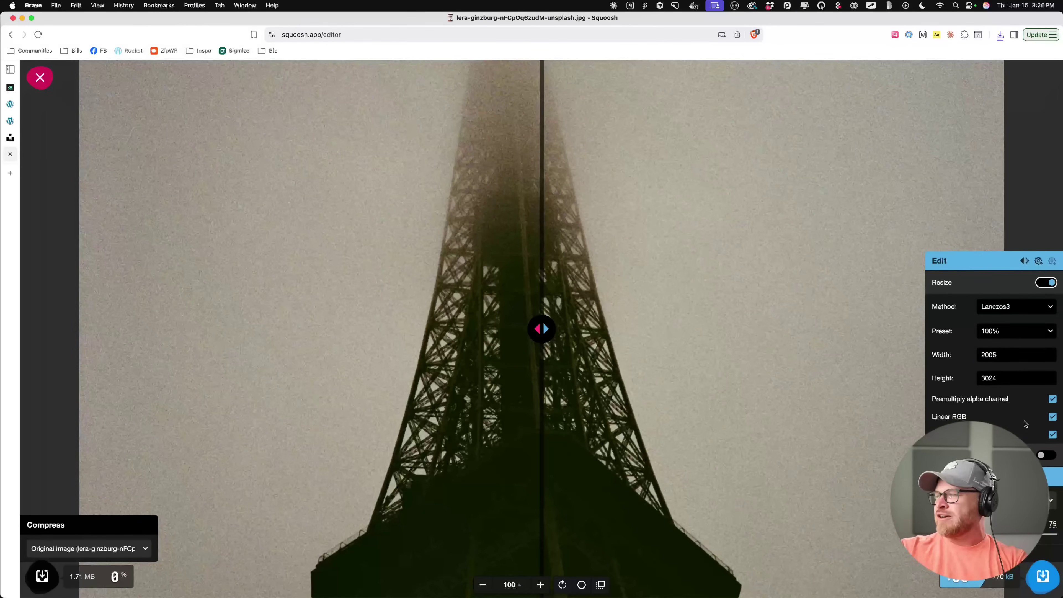
pyautogui.doubleClick(1002, 356)
pyautogui.write('1920')
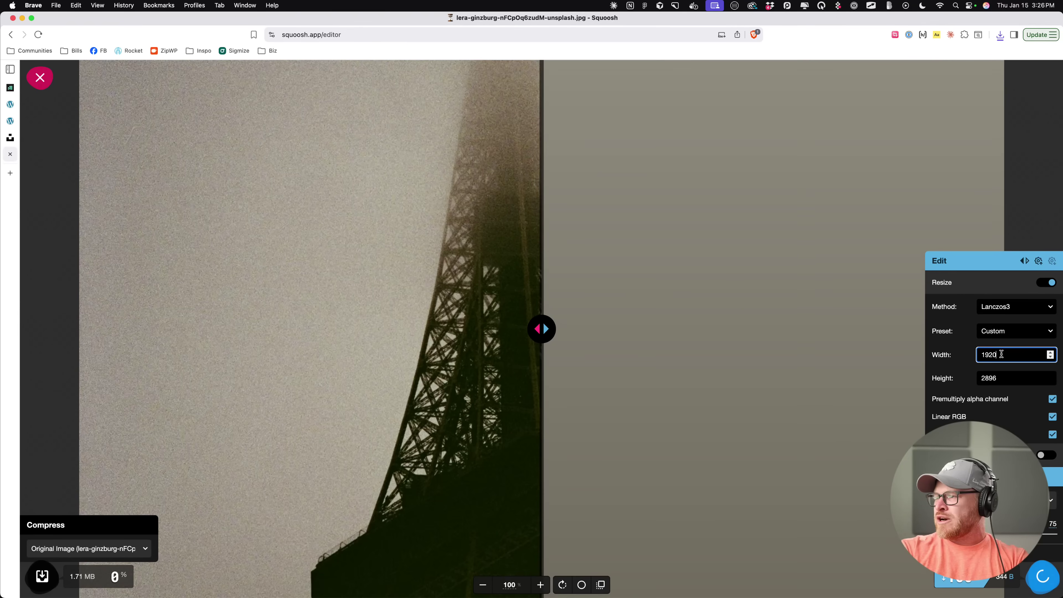
pyautogui.press('Tab')
pyautogui.write('1920')
pyautogui.press('Tab')
# Step: Export the resized photo and select a different compression format for its output
pyautogui.click(1048, 569)
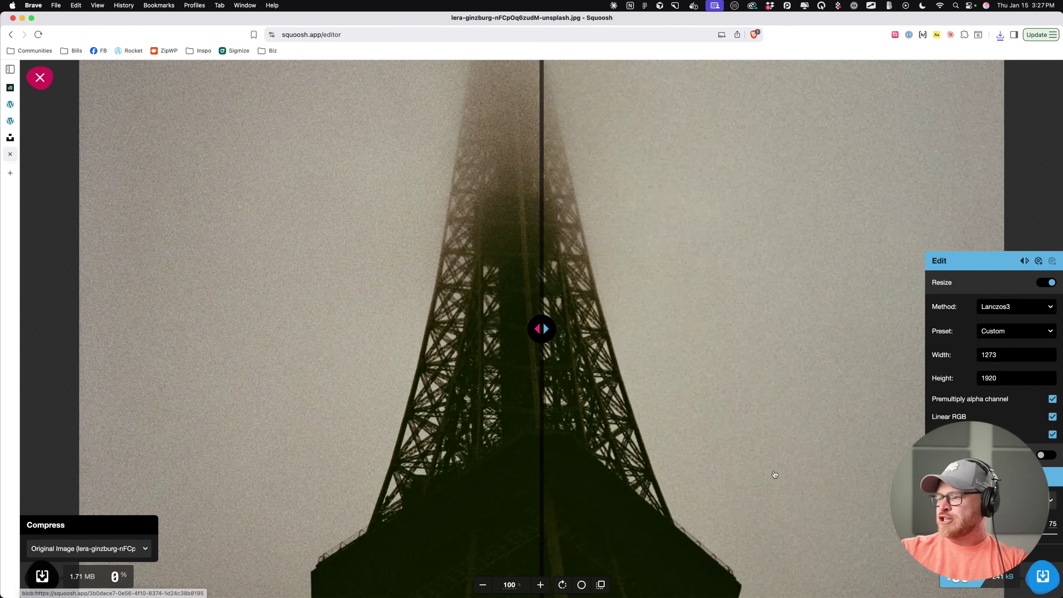
pyautogui.press('Return')
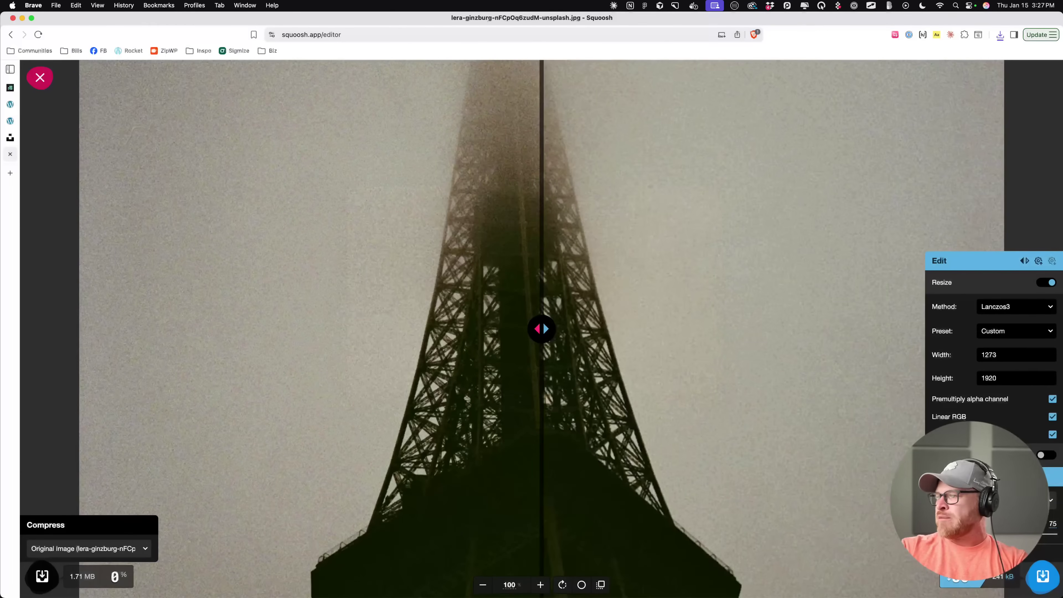
pyautogui.click(1013, 500)
pyautogui.click(921, 543)
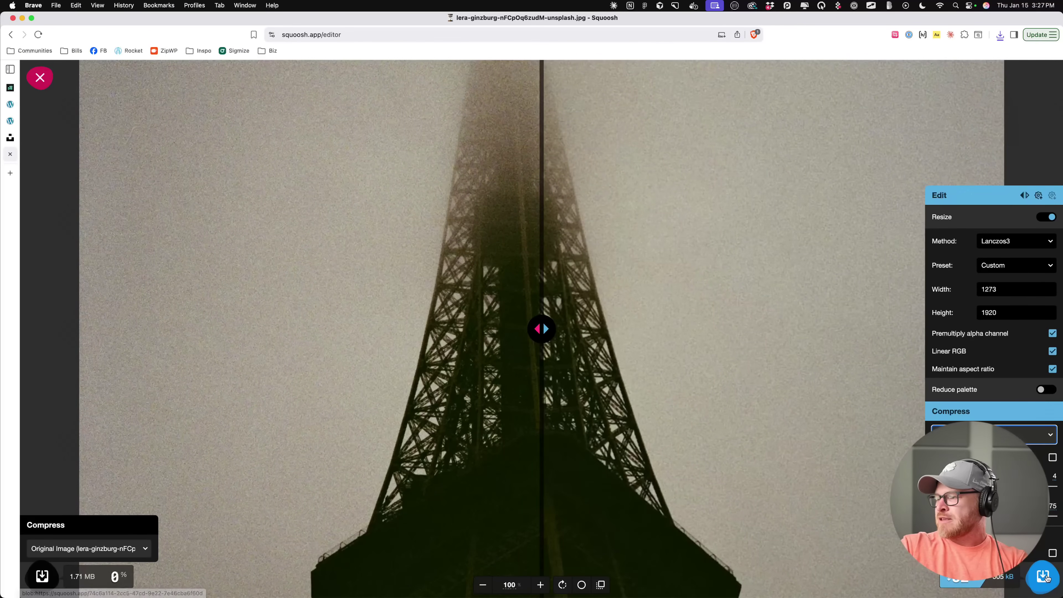
# Step: Download the resized WebP version of the photo and switch its compression format to Browser JPEG
pyautogui.click(1047, 577)
pyautogui.press('Return')
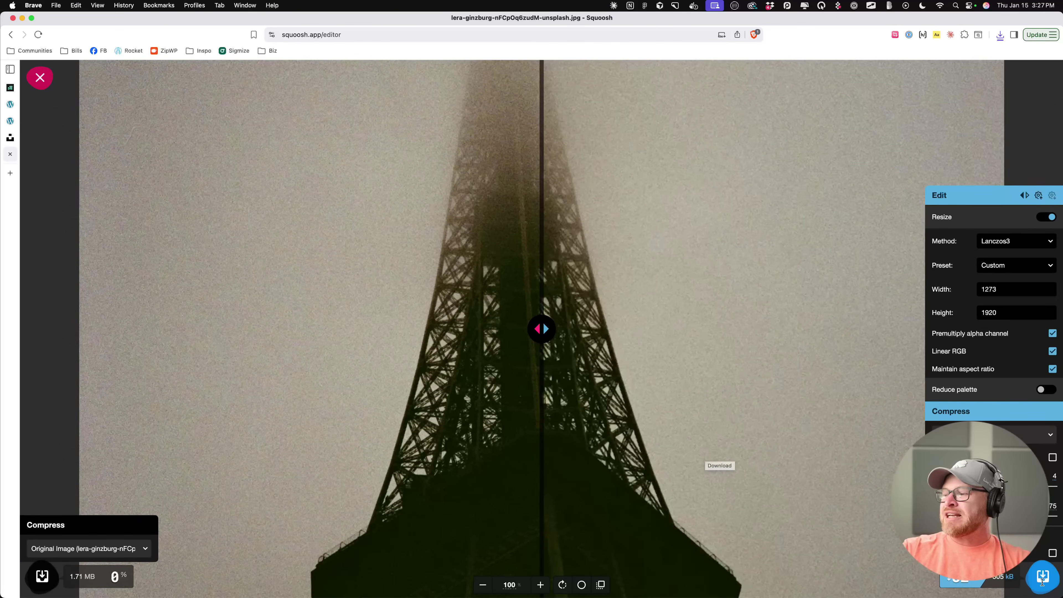
pyautogui.scroll(5, 999, 577)
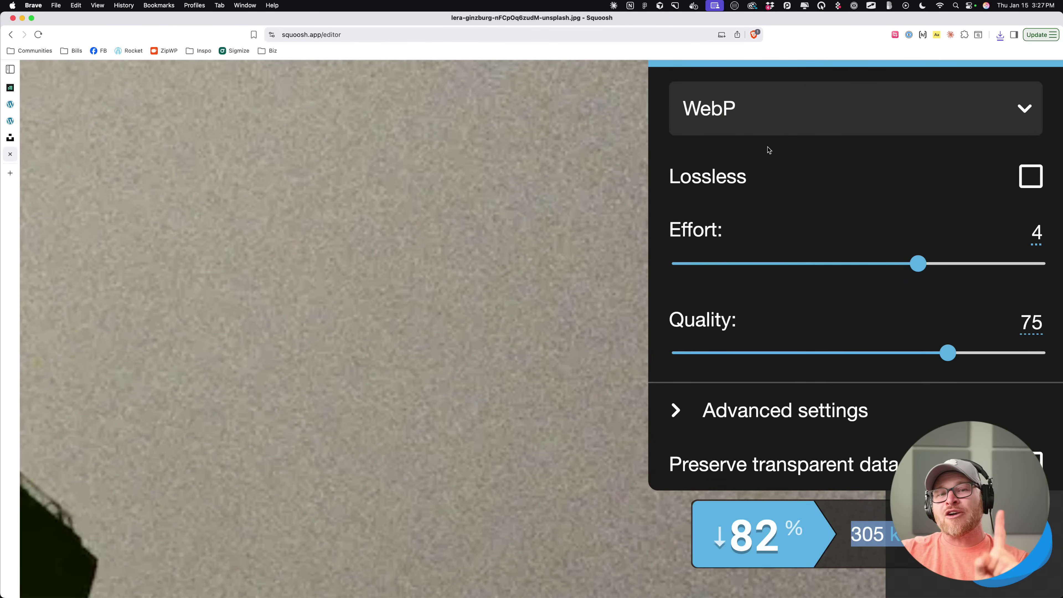
pyautogui.click(763, 126)
pyautogui.scroll(3, 692, 96)
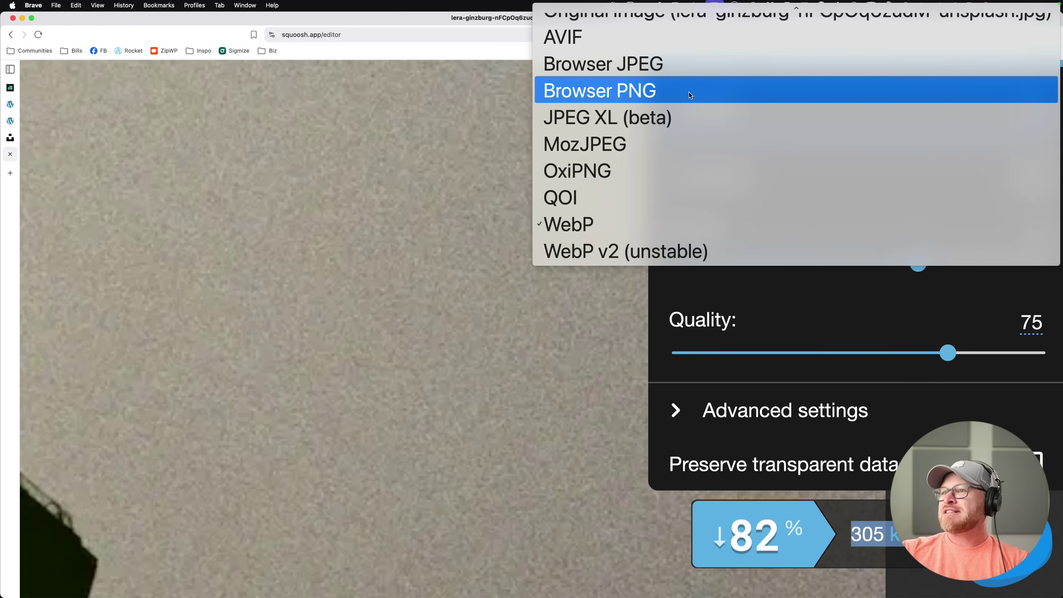
pyautogui.click(671, 76)
pyautogui.click(889, 353)
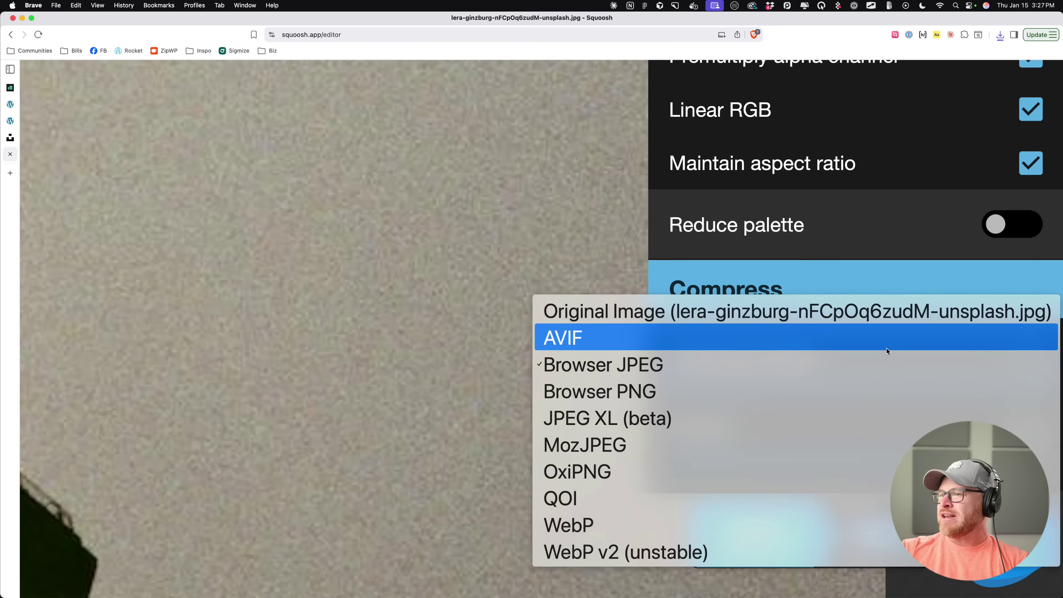
pyautogui.click(653, 370)
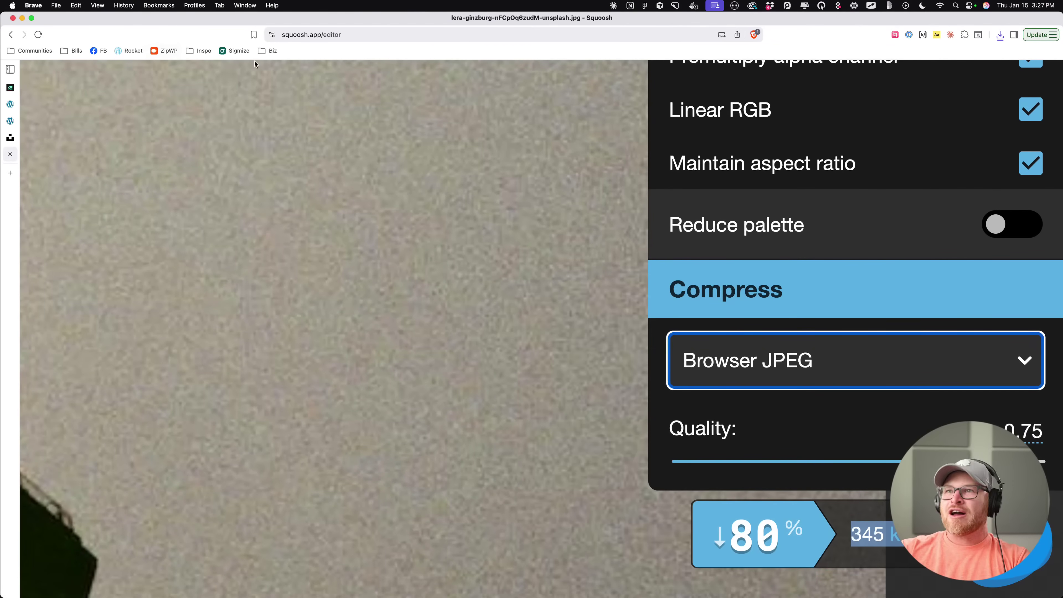
# Step: Return to the squoosh.app start page and load the original Eiffel Tower photo again
pyautogui.click(342, 35)
pyautogui.write('squoosh.app')
pyautogui.press('Return')
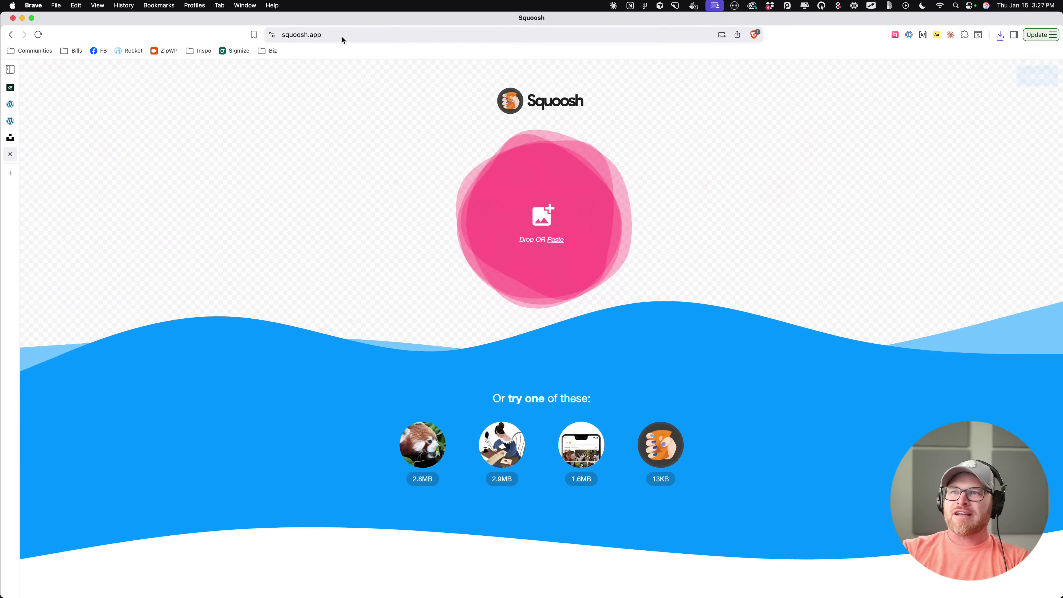
pyautogui.click(206, 583)
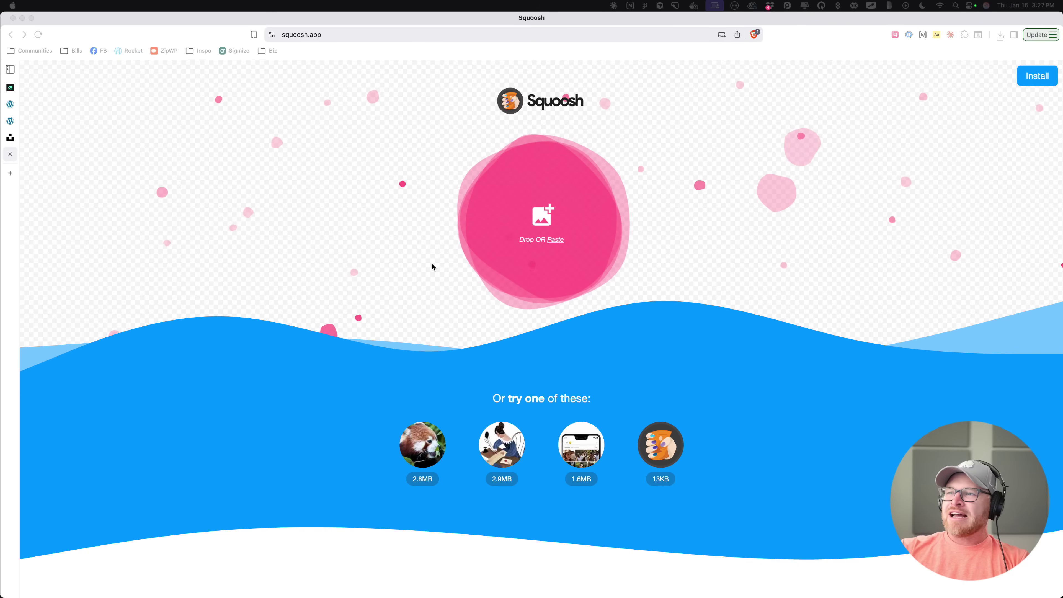
pyautogui.click(1000, 35)
pyautogui.moveTo(919, 79); pyautogui.dragTo(690, 250)
# Step: Enable resizing for the reloaded photo and set its height to 1920
pyautogui.click(1042, 432)
pyautogui.click(1010, 378)
pyautogui.doubleClick(1009, 378)
pyautogui.write('1920')
pyautogui.press('Tab')
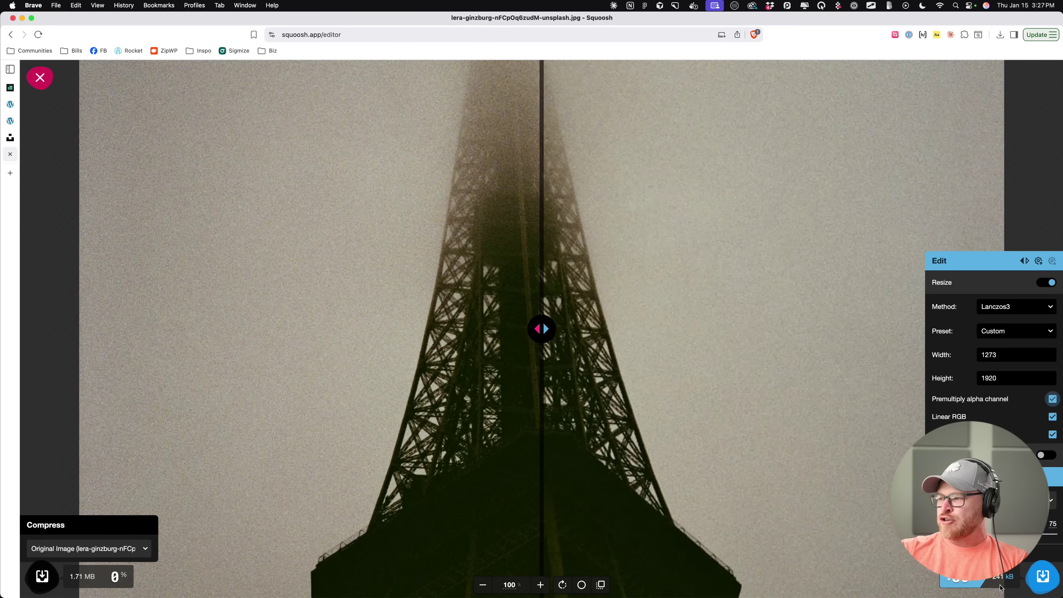
# Step: Try WebP and Browser JPEG as the compression format of the resized photo
pyautogui.click(1013, 501)
pyautogui.click(996, 532)
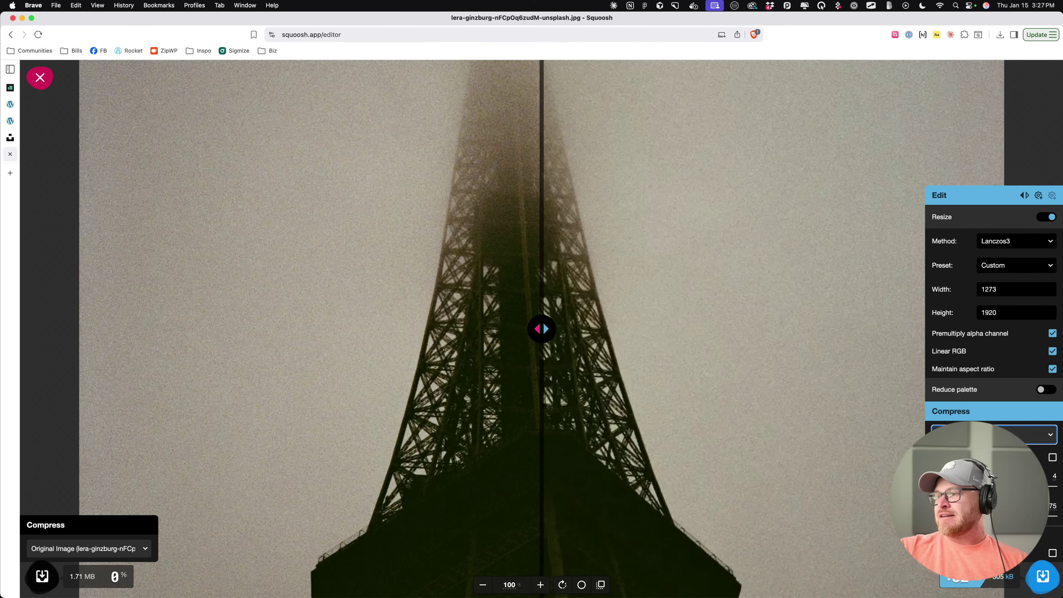
pyautogui.click(1015, 433)
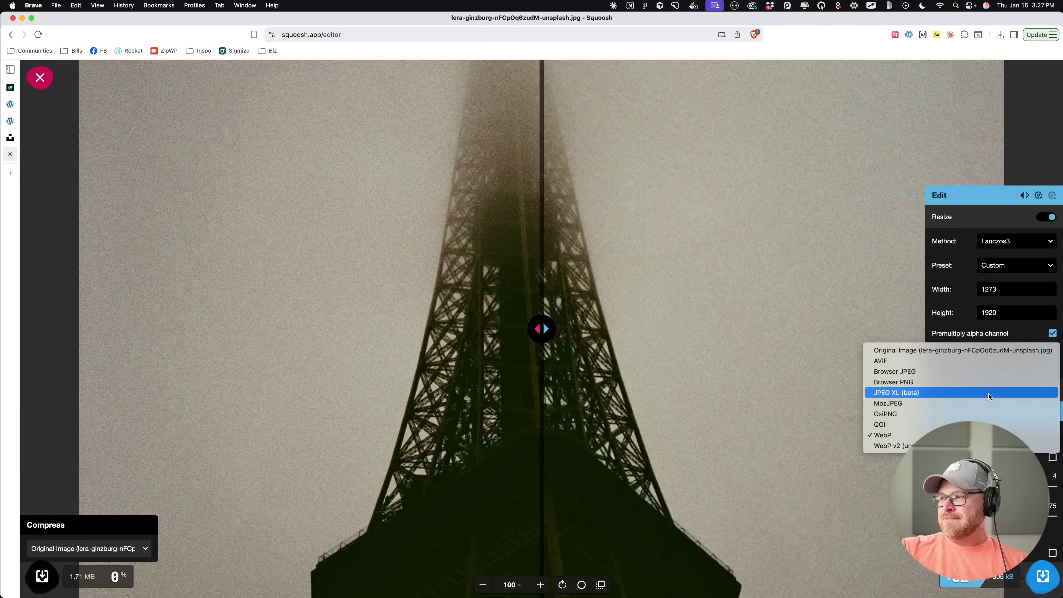
pyautogui.click(985, 373)
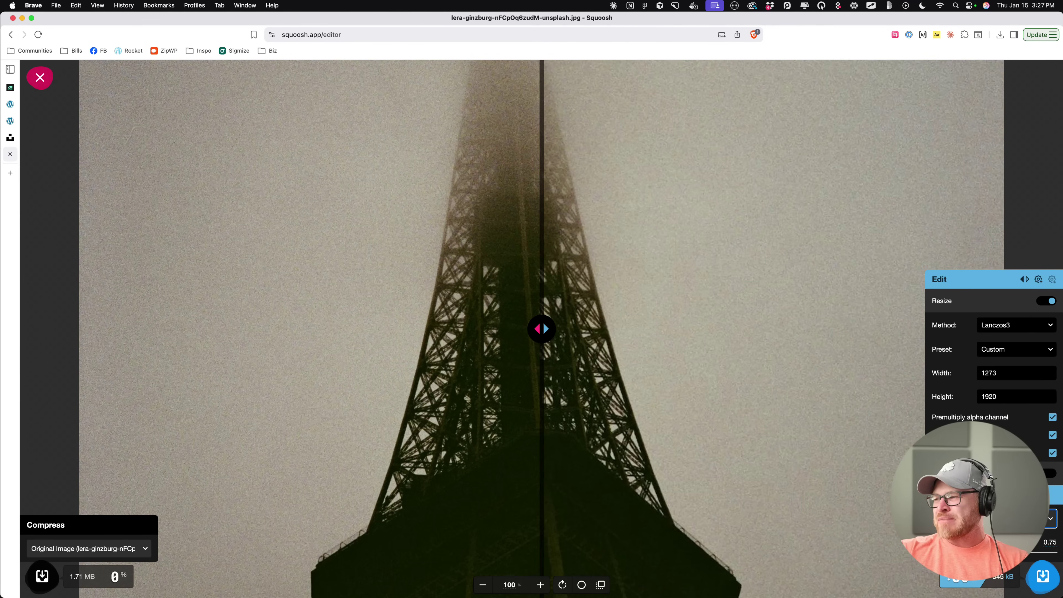
# Step: Go back to the Squoosh start page and load the downloaded Eiffel Tower photo with fresh compression settings
pyautogui.press('super+bracketleft')
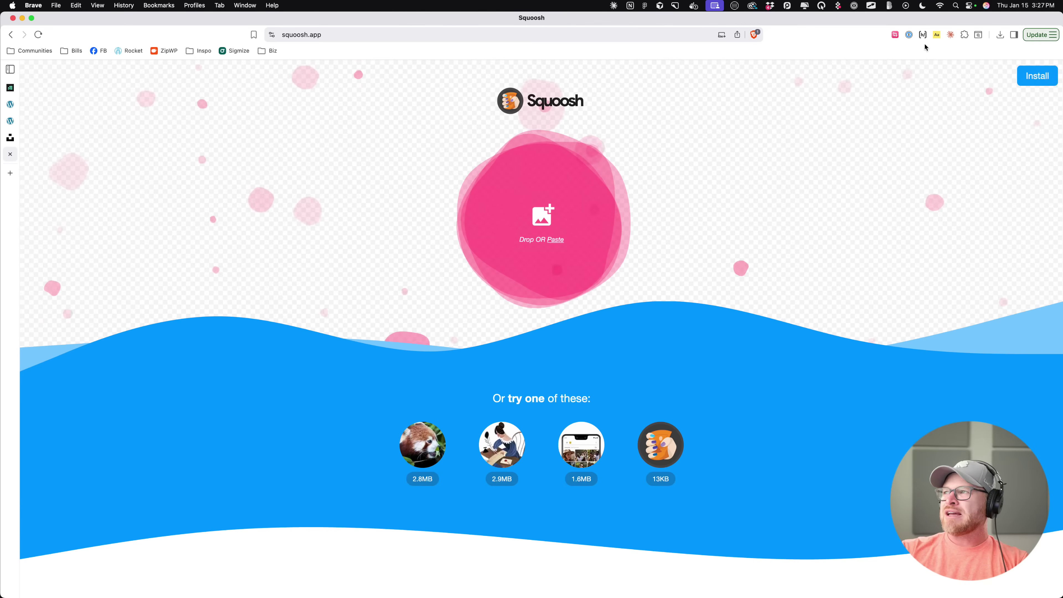
pyautogui.click(1000, 35)
pyautogui.moveTo(928, 80); pyautogui.dragTo(795, 218)
# Step: Set the photo's height to 1920 and save the compressed JPEG in the wdd folder
pyautogui.doubleClick(994, 378)
pyautogui.write('1920')
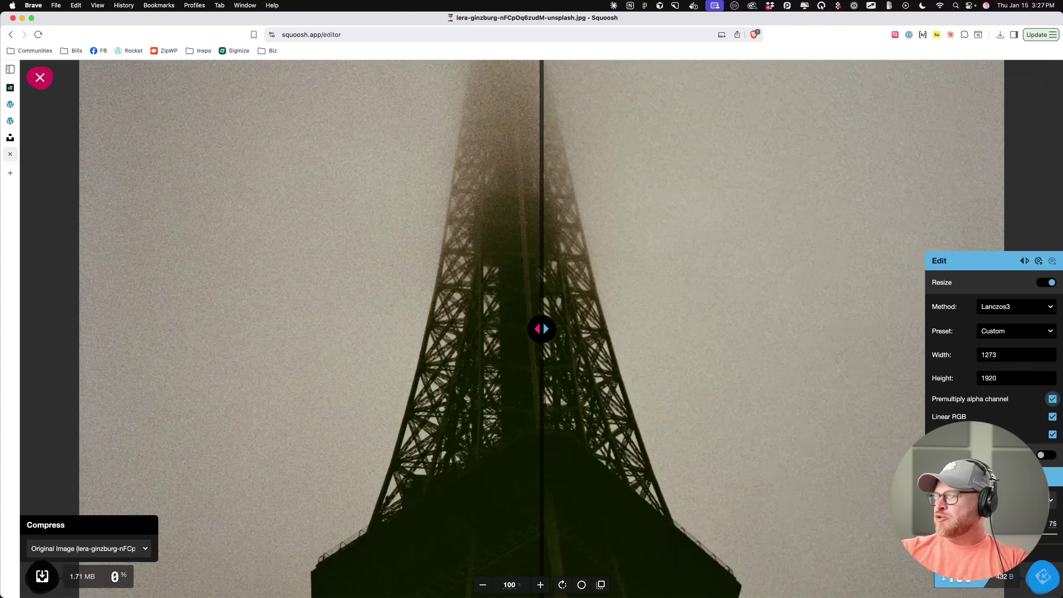
pyautogui.click(1026, 574)
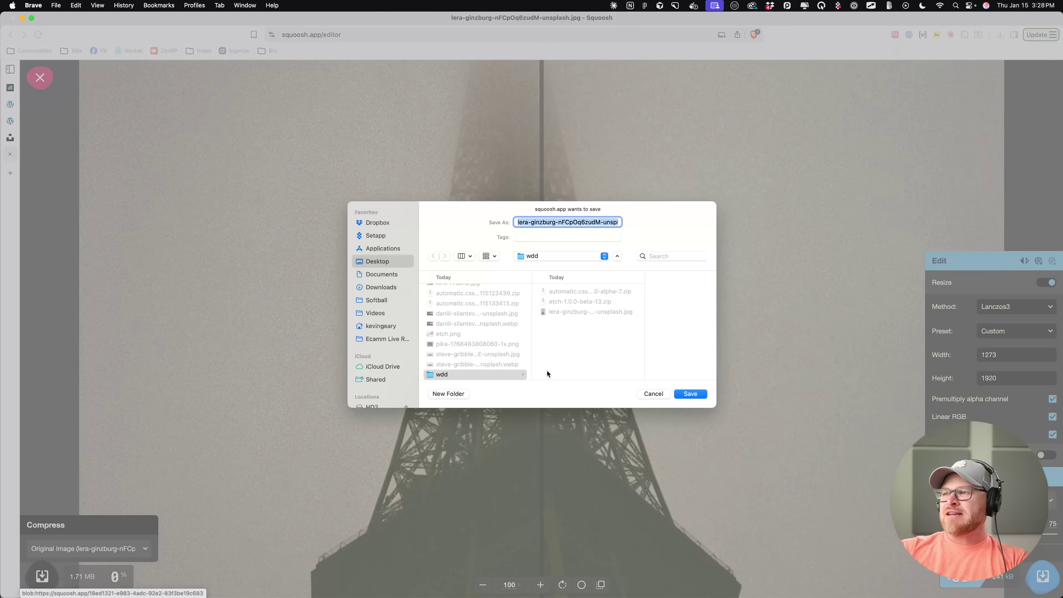
pyautogui.press('Return')
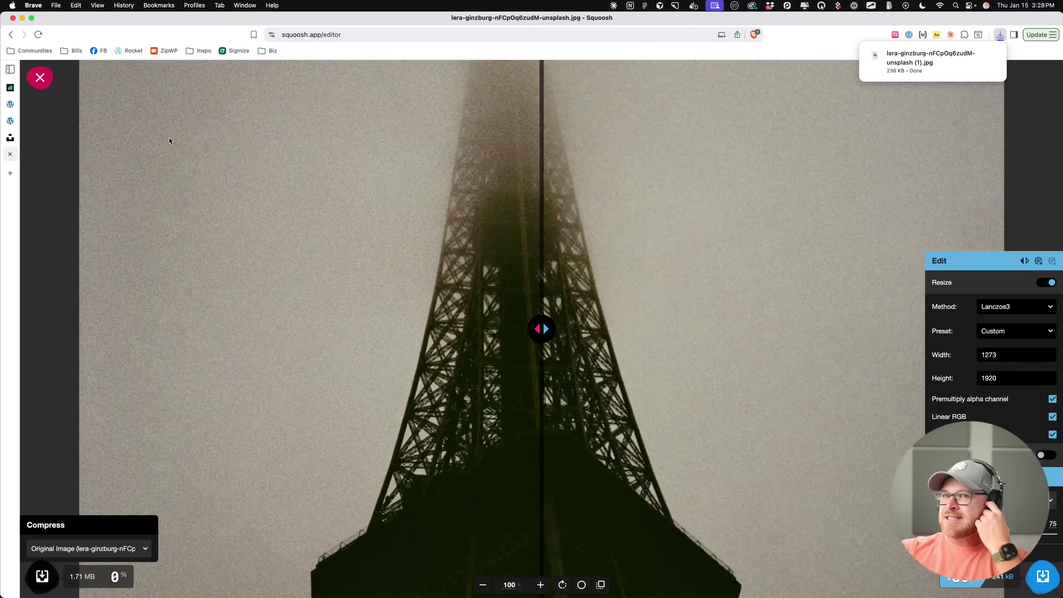
# Step: Switch to the Etch builder, upload the compressed Eiffel Tower JPEG to the media library and use it as the Image element's source
pyautogui.click(10, 120)
pyautogui.click(10, 104)
pyautogui.moveTo(881, 70); pyautogui.dragTo(653, 251)
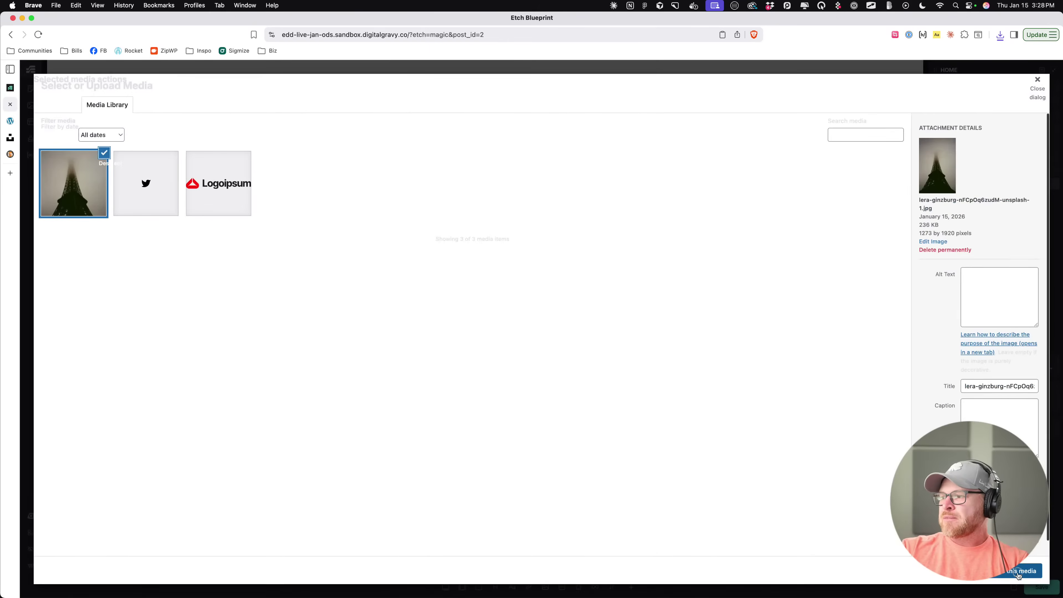
pyautogui.click(1018, 573)
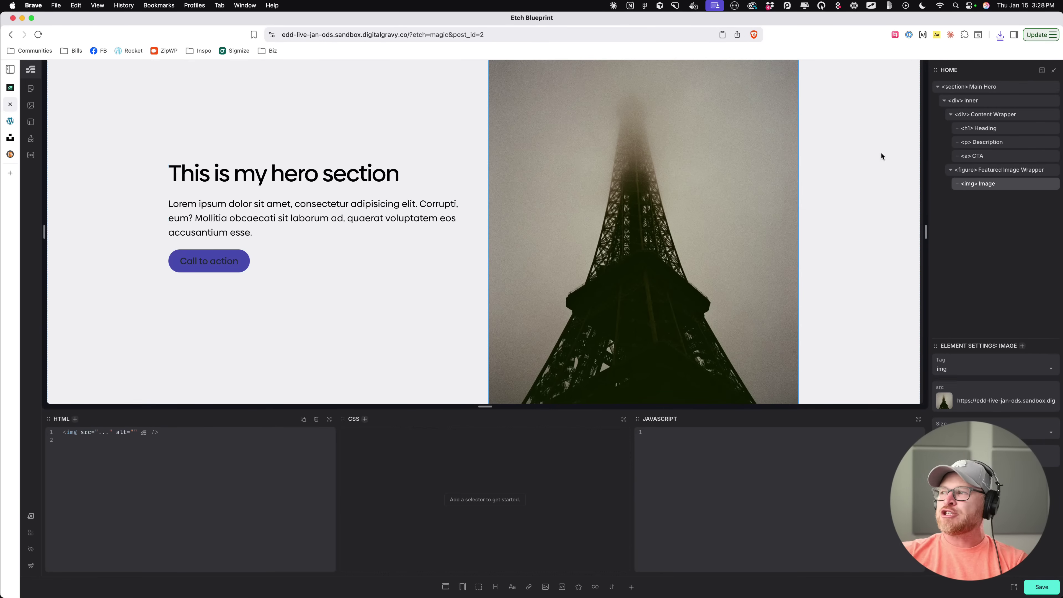
# Step: Add the class main-hero__featured-image to the Image element inside the Featured Image Wrapper
pyautogui.click(999, 171)
pyautogui.click(980, 184)
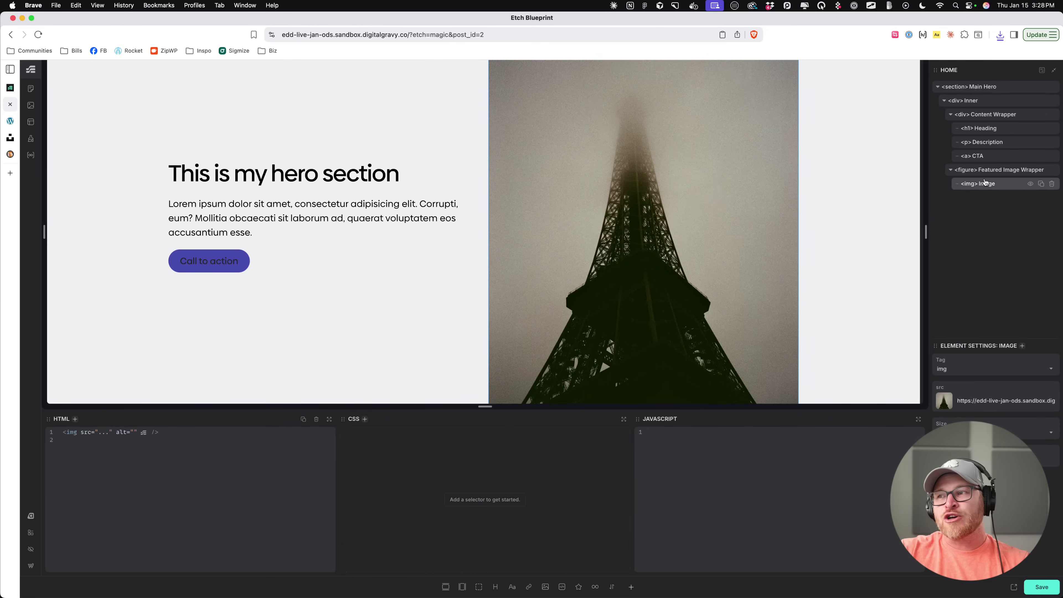
pyautogui.click(997, 170)
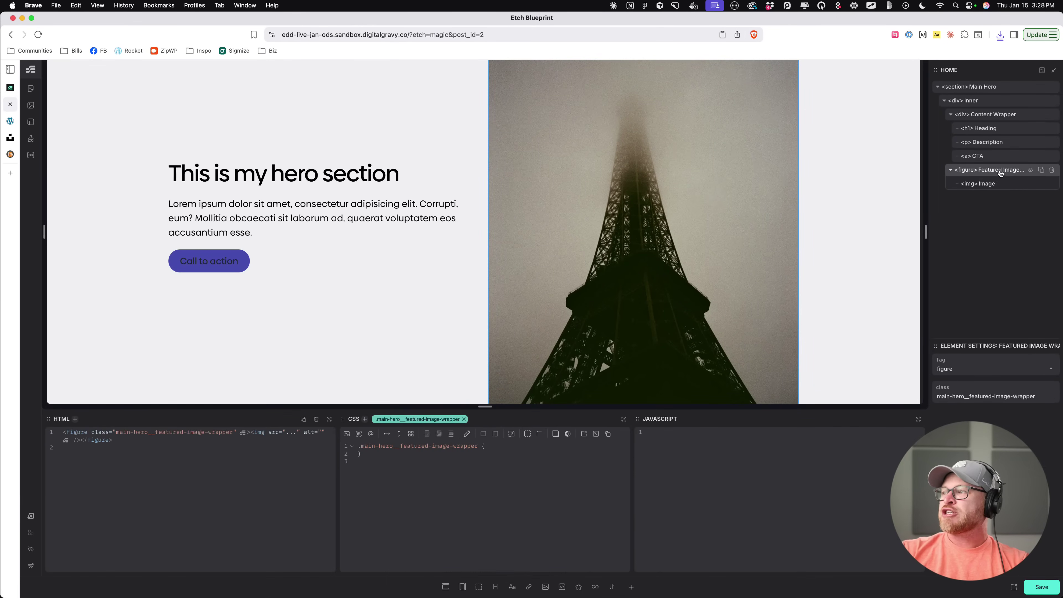
pyautogui.click(993, 183)
pyautogui.press('super+k')
pyautogui.write('.main-hero__featured-image')
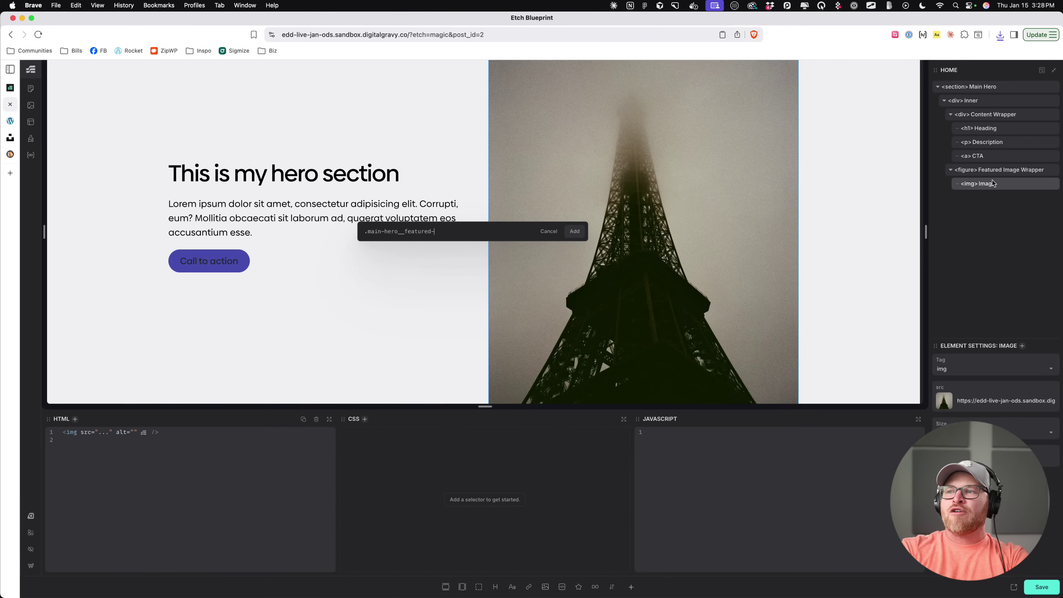
pyautogui.press('Return')
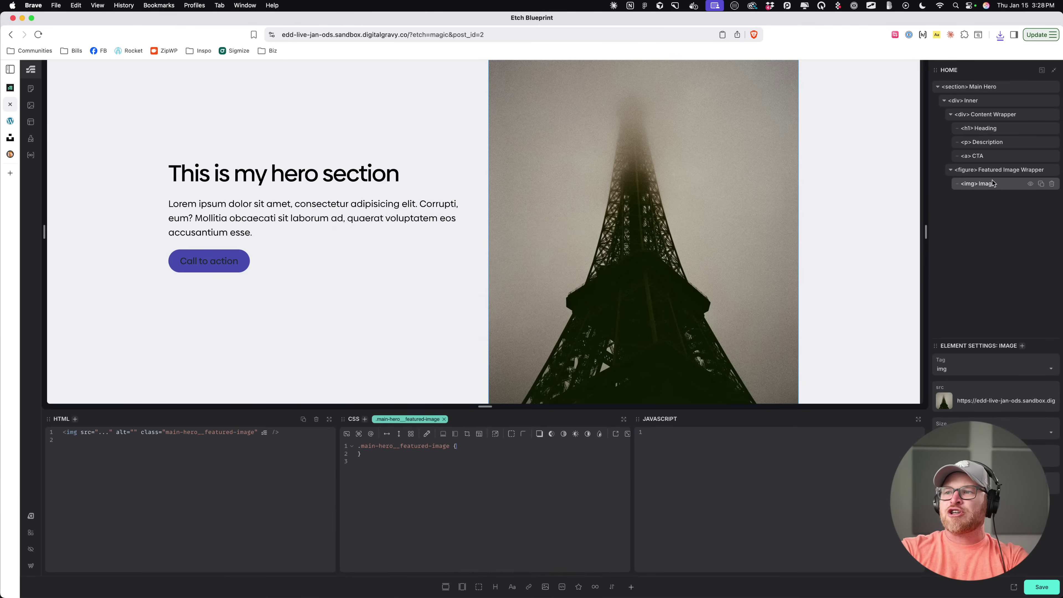
# Step: Style the featured image with a 1:1 aspect ratio, a border radius of var(--radius, 0.5rem) and object-fit cover
pyautogui.click(480, 434)
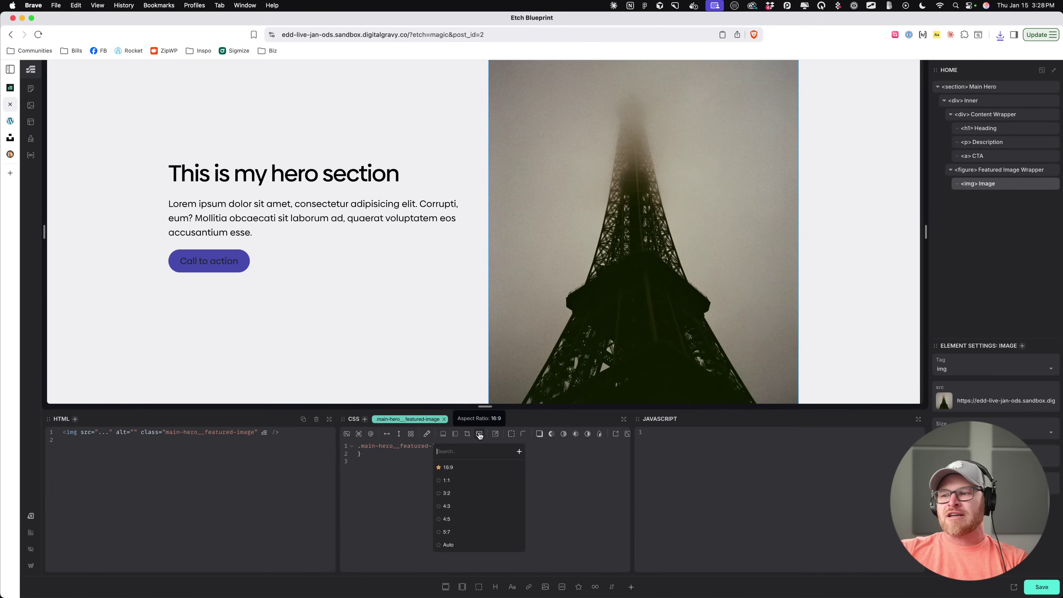
pyautogui.click(463, 481)
pyautogui.scroll(-2, 401, 323)
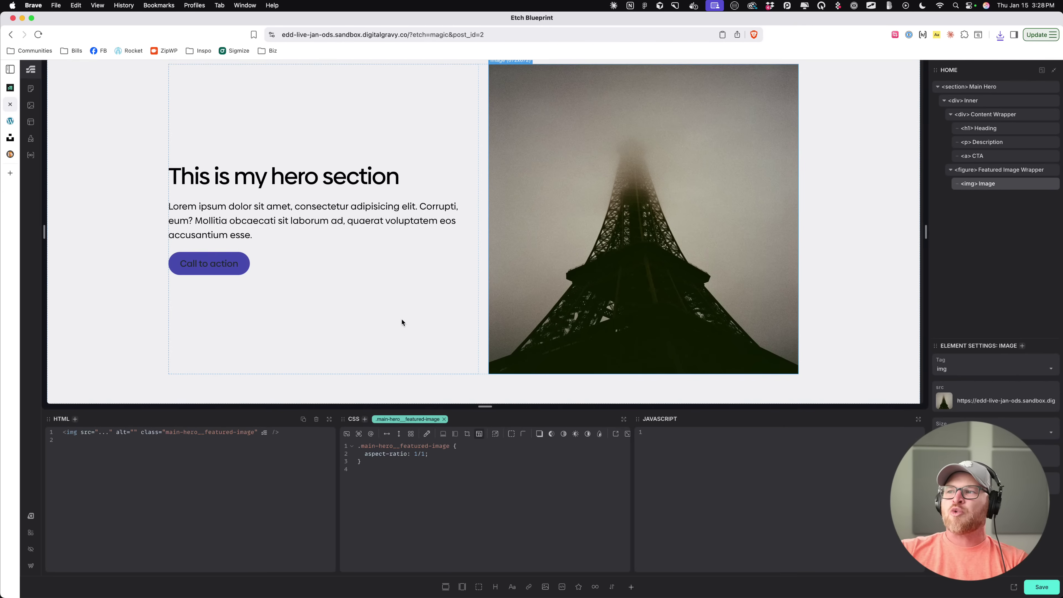
pyautogui.click(523, 434)
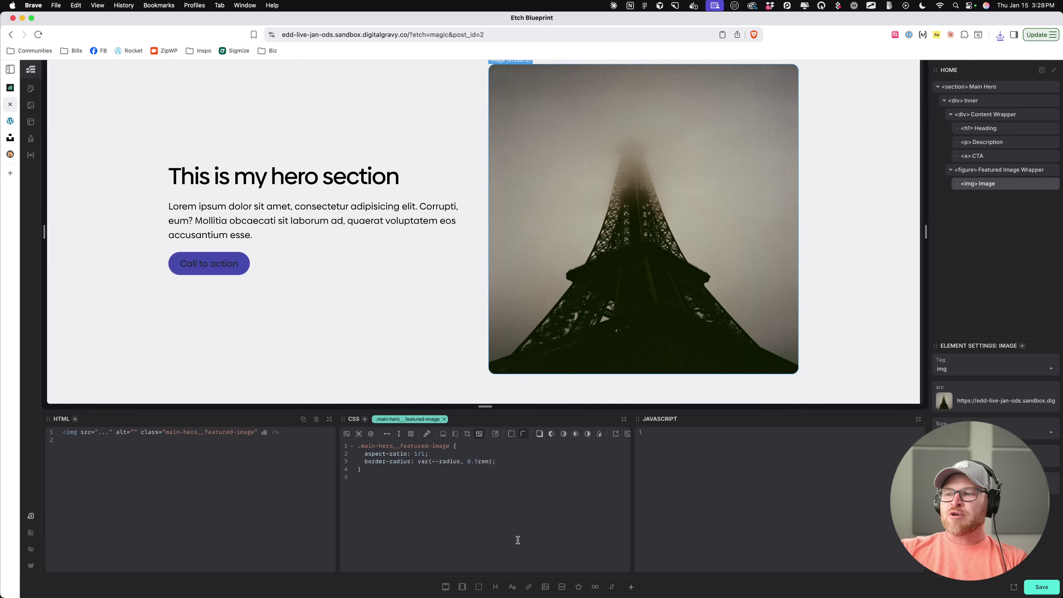
pyautogui.click(468, 434)
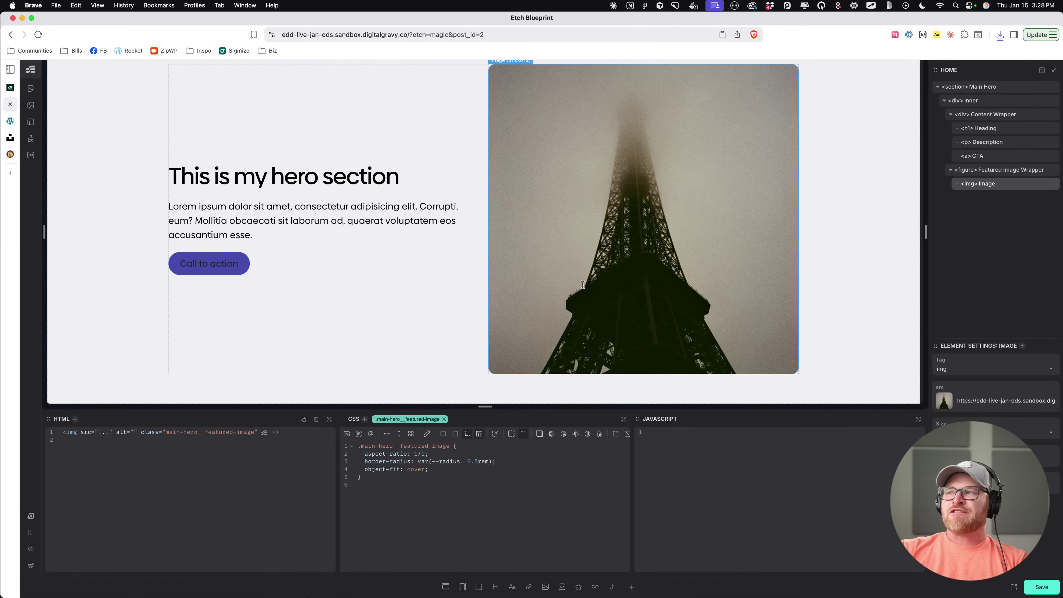
# Step: Check the hero section's responsiveness by resizing the preview canvas, and save the page
pyautogui.scroll(2, 591, 296)
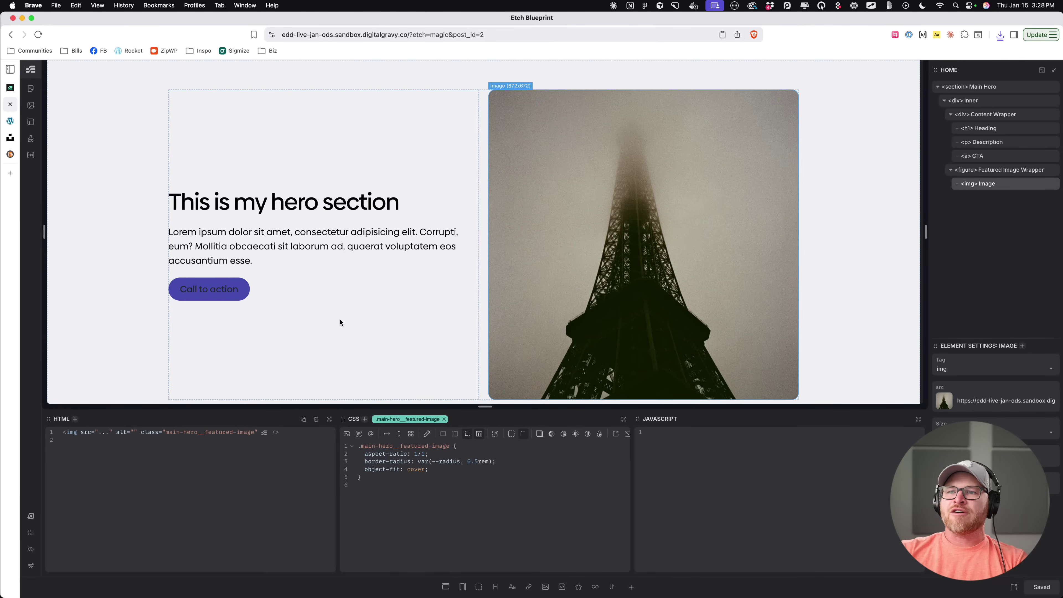
pyautogui.moveTo(925, 245)
pyautogui.mouseDown()
pyautogui.moveTo(687, 247)
pyautogui.moveTo(965, 247)
pyautogui.moveTo(615, 247)
pyautogui.moveTo(858, 248)
pyautogui.moveTo(971, 263)
pyautogui.moveTo(641, 247)
pyautogui.moveTo(934, 251)
pyautogui.mouseUp()
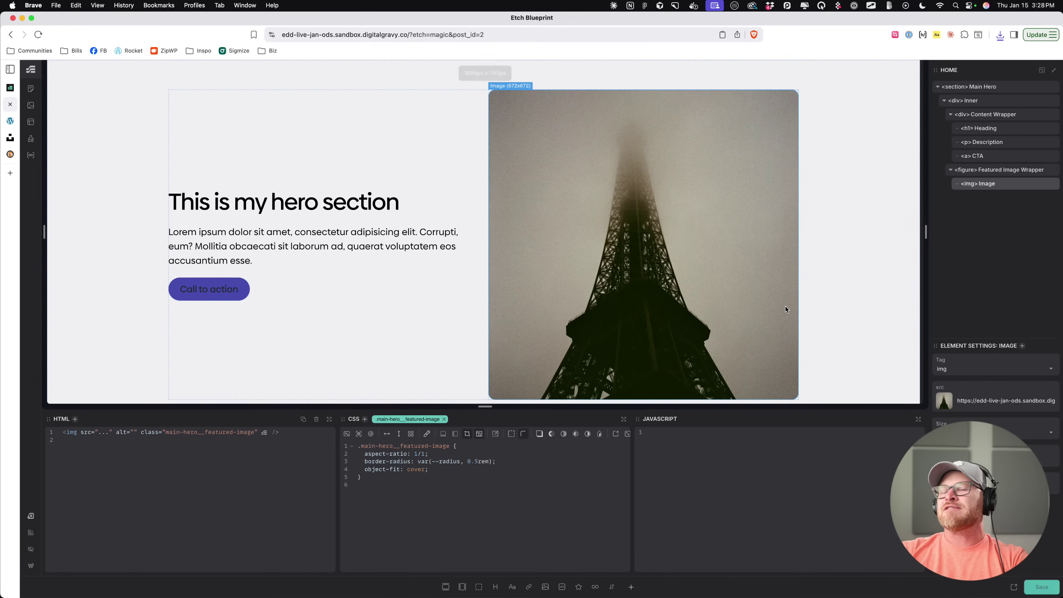
pyautogui.press('super+s')
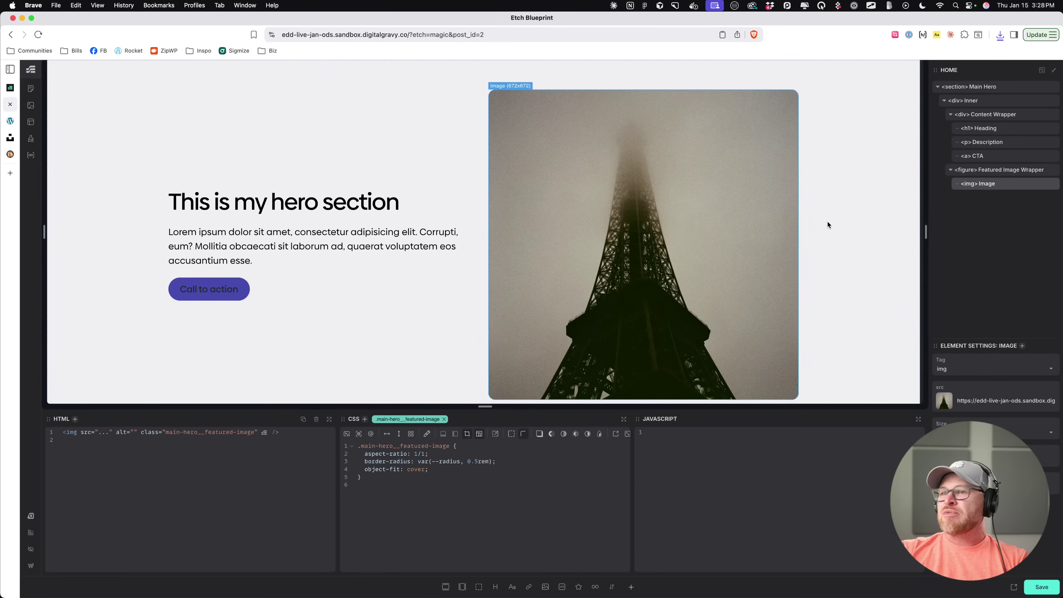
# Step: Add a data-etch-note attribute to the Image element saying it is a placeholder and its replacement arrives by email next week
pyautogui.scroll(-1, 828, 221)
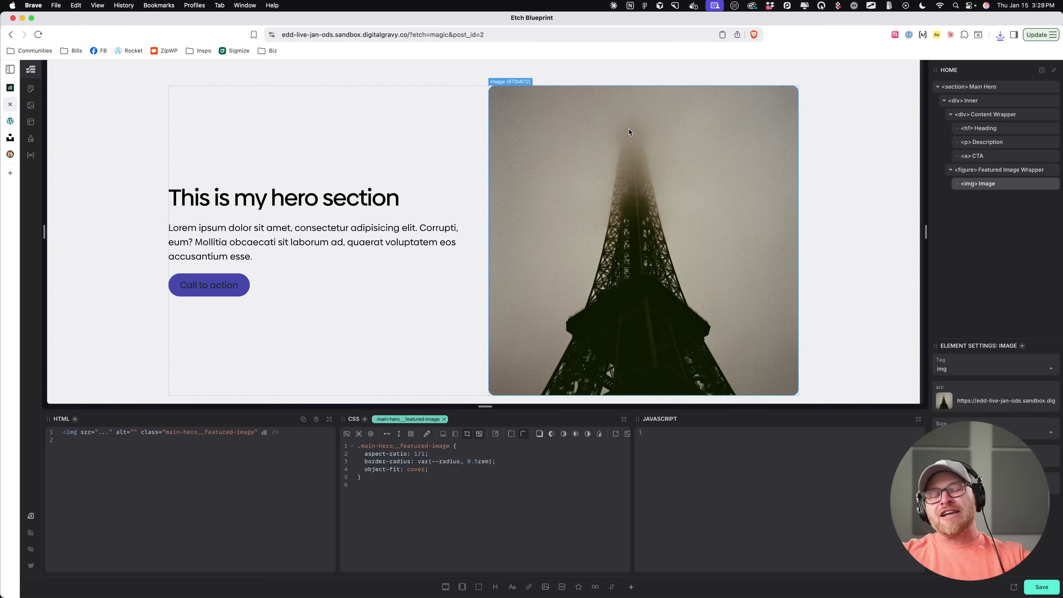
pyautogui.scroll(-2, 656, 131)
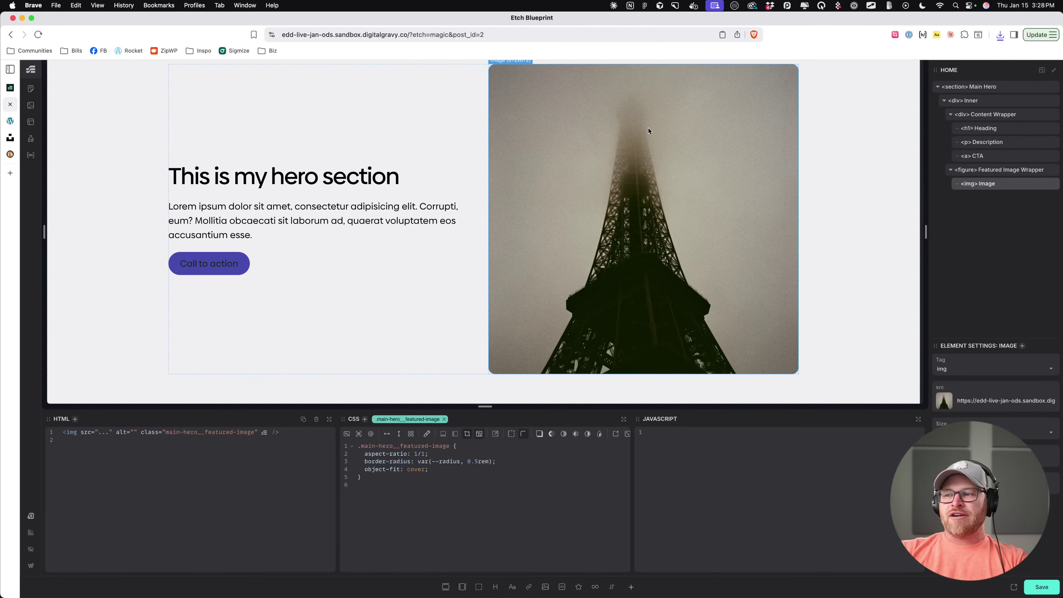
pyautogui.press('super+k')
pyautogui.write('data-etch-note=')
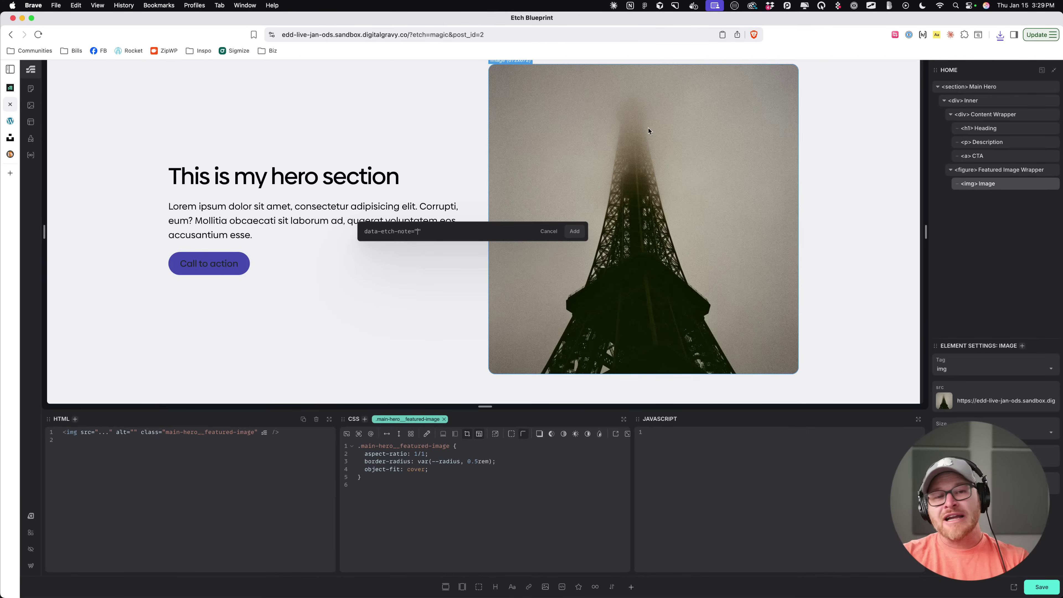
pyautogui.write('s image is a placeholder. Bev is sending me')
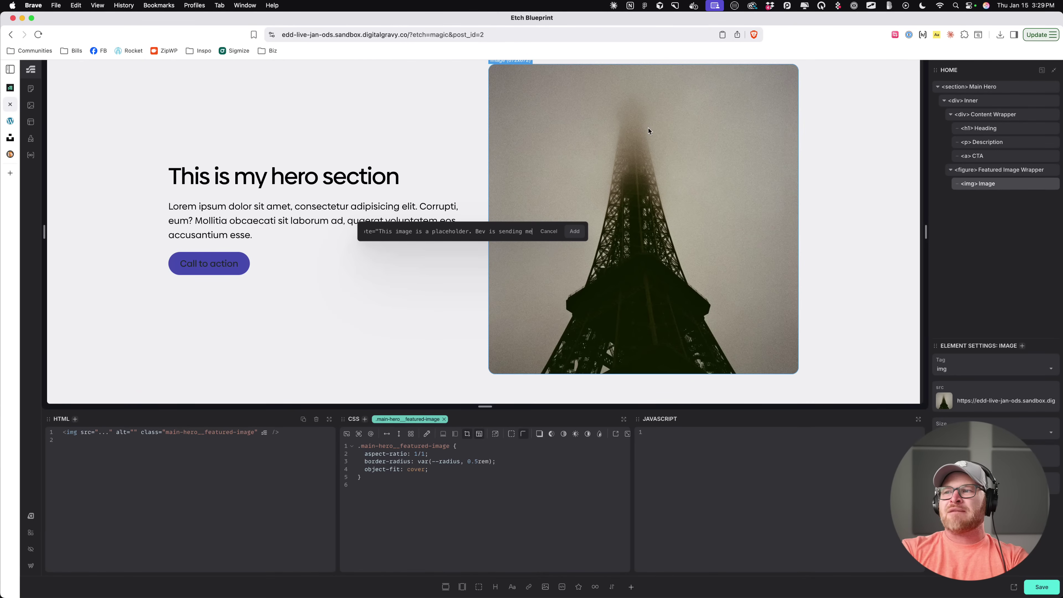
pyautogui.write(' a new one. She')
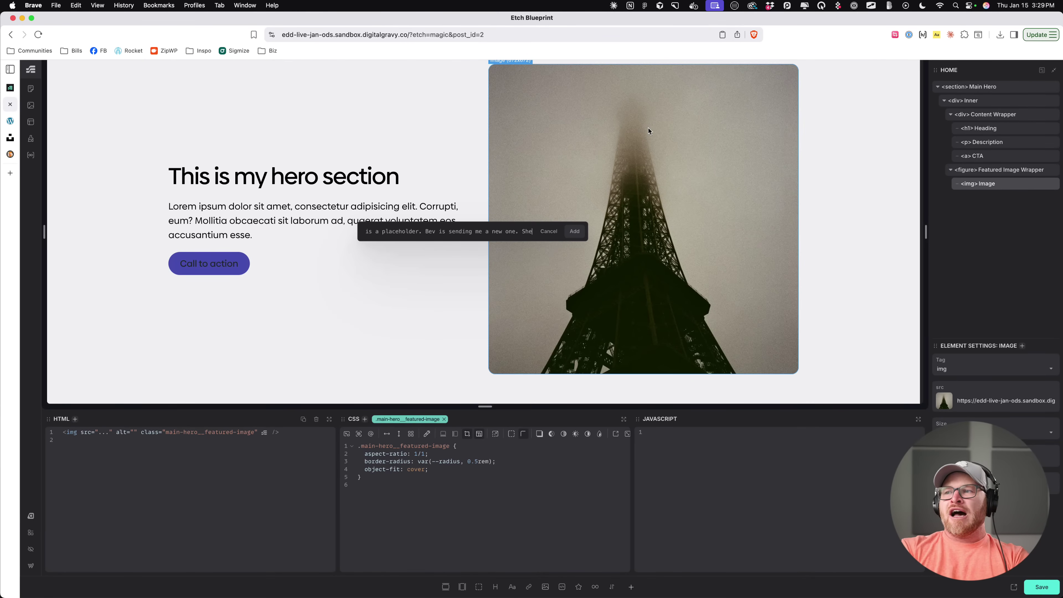
pyautogui.write(" said it'll ")
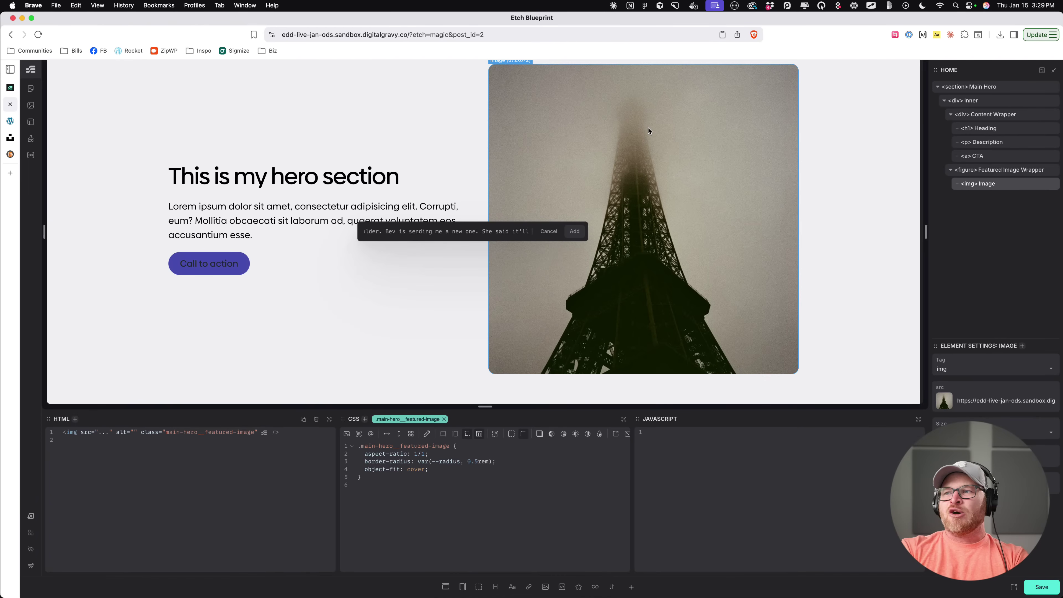
pyautogui.write('be in my inbox next week.')
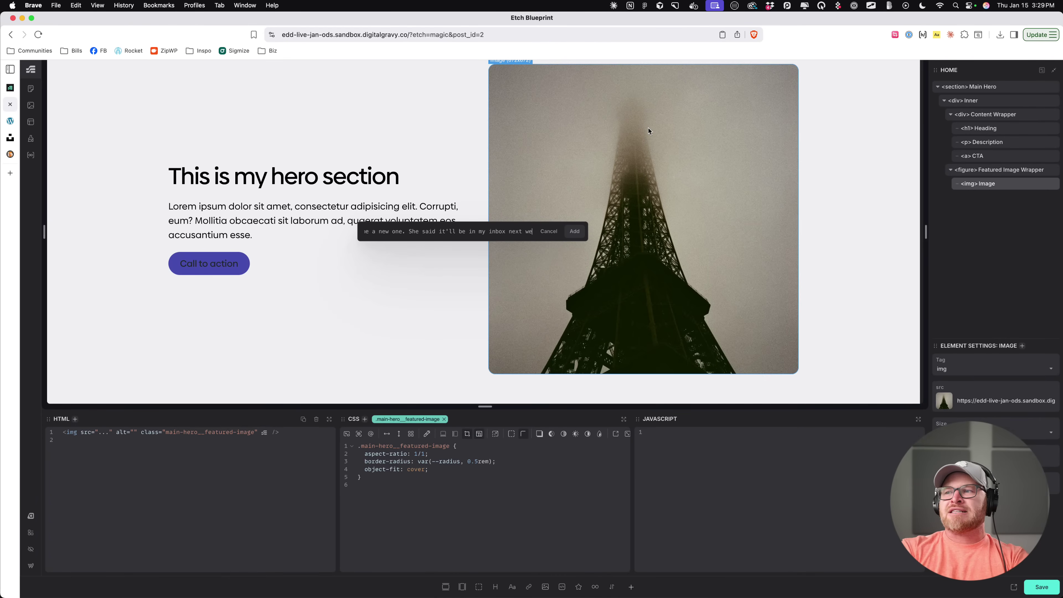
pyautogui.press('Return')
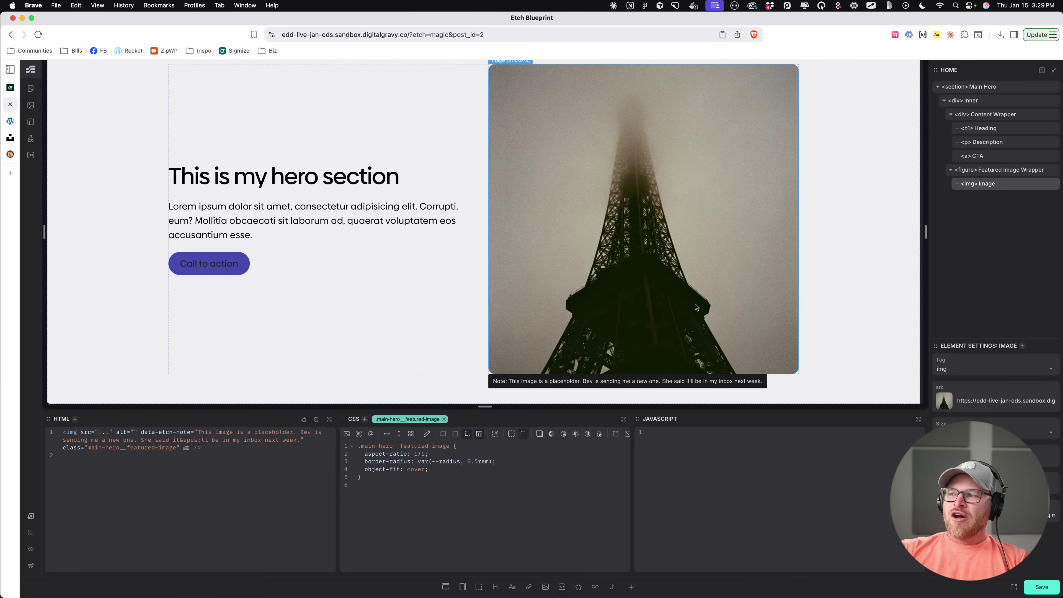
# Step: Check how the image's note displays on the canvas by selecting the Main Hero section, the Heading and the Image in turn
pyautogui.click(868, 295)
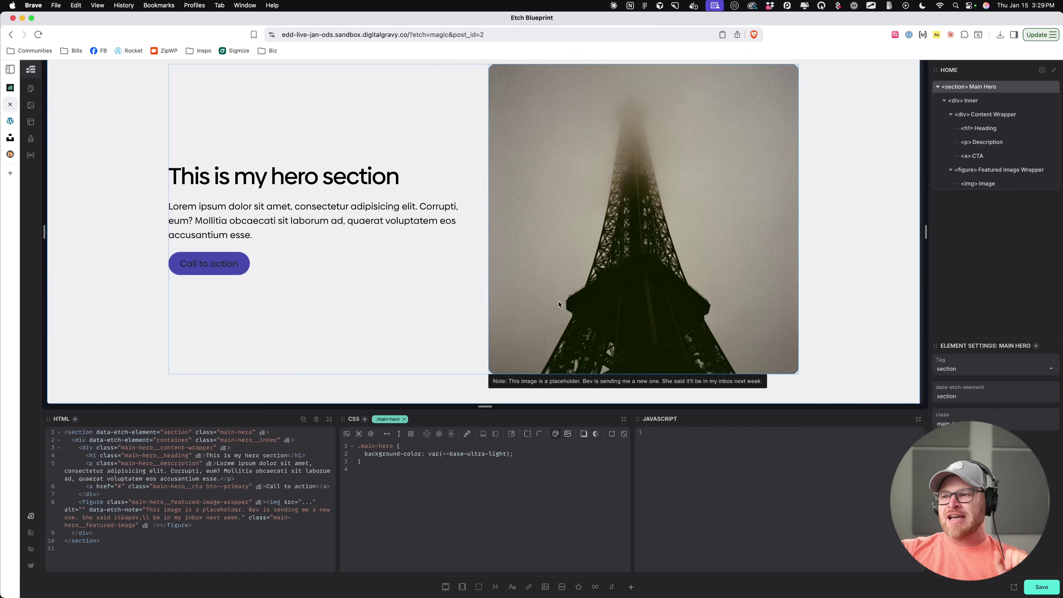
pyautogui.scroll(-1, 850, 218)
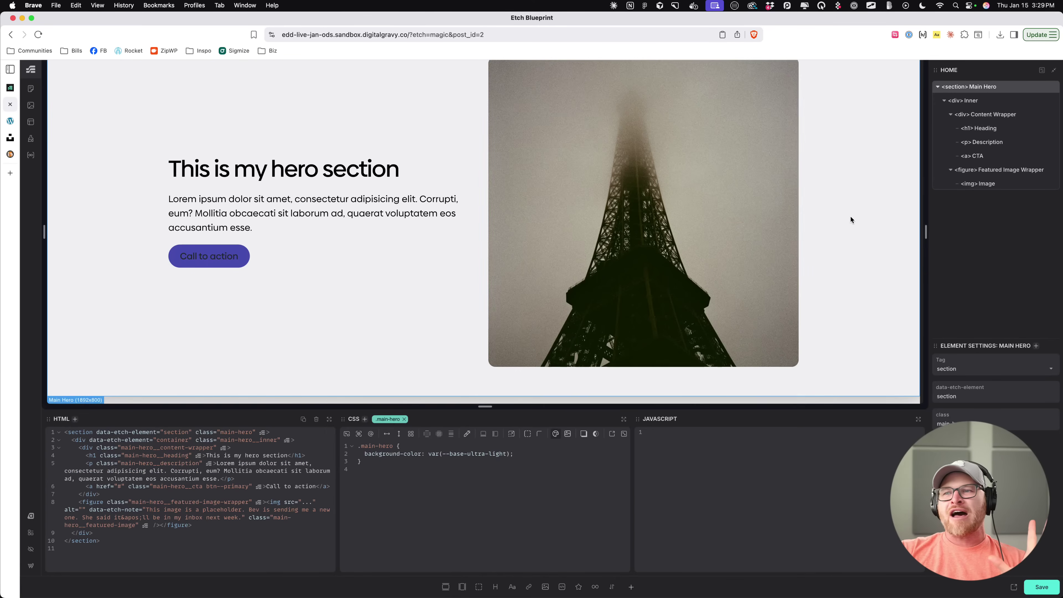
pyautogui.click(594, 203)
pyautogui.click(327, 186)
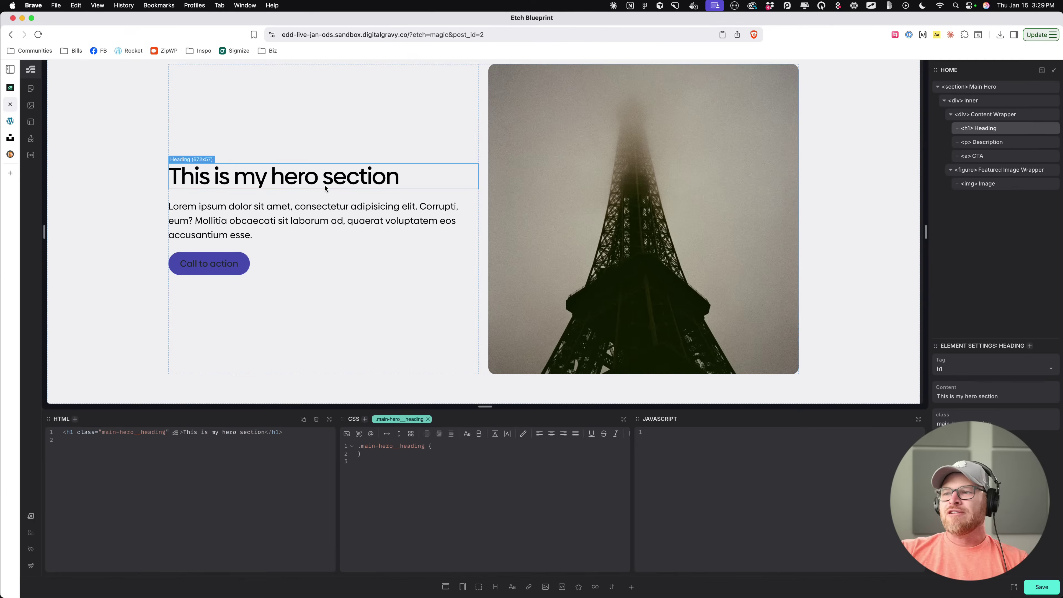
pyautogui.click(542, 137)
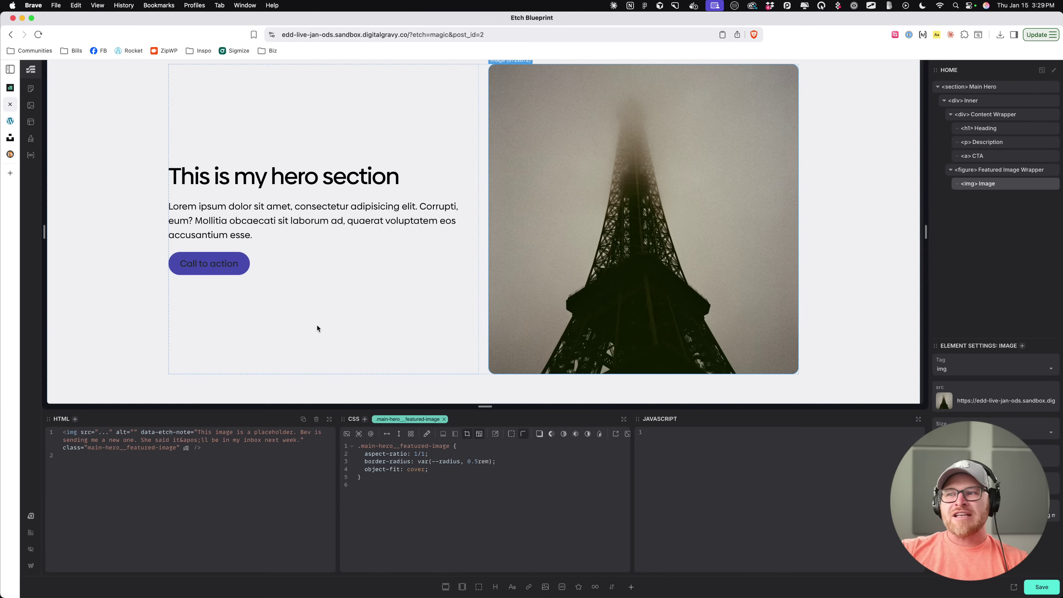
pyautogui.moveTo(558, 164)
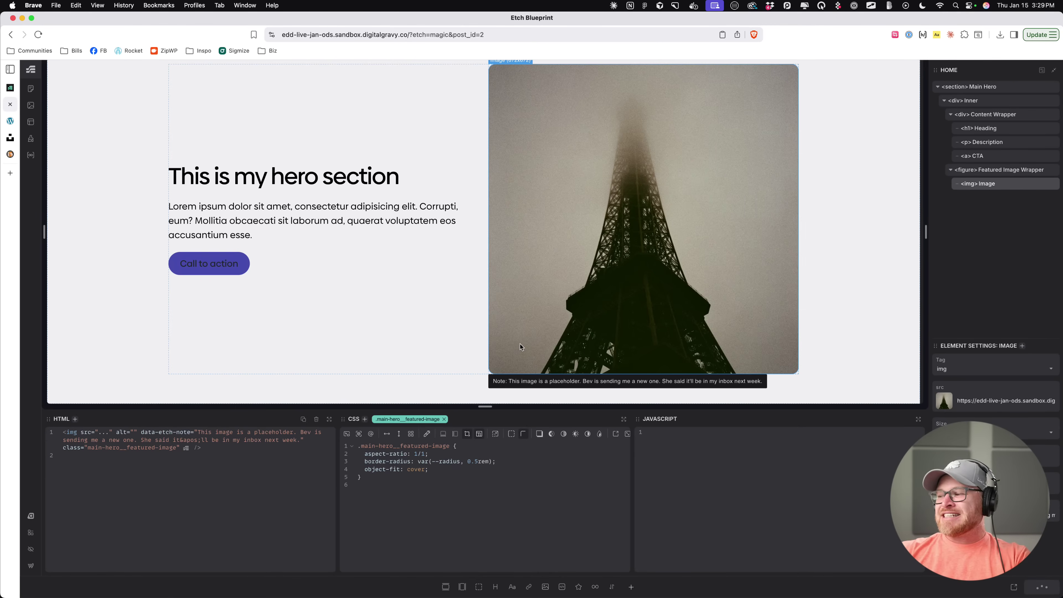
# Step: View the page on the front end, inspect the featured image's markup for the note attribute, and return to the Etch builder
pyautogui.click(1013, 588)
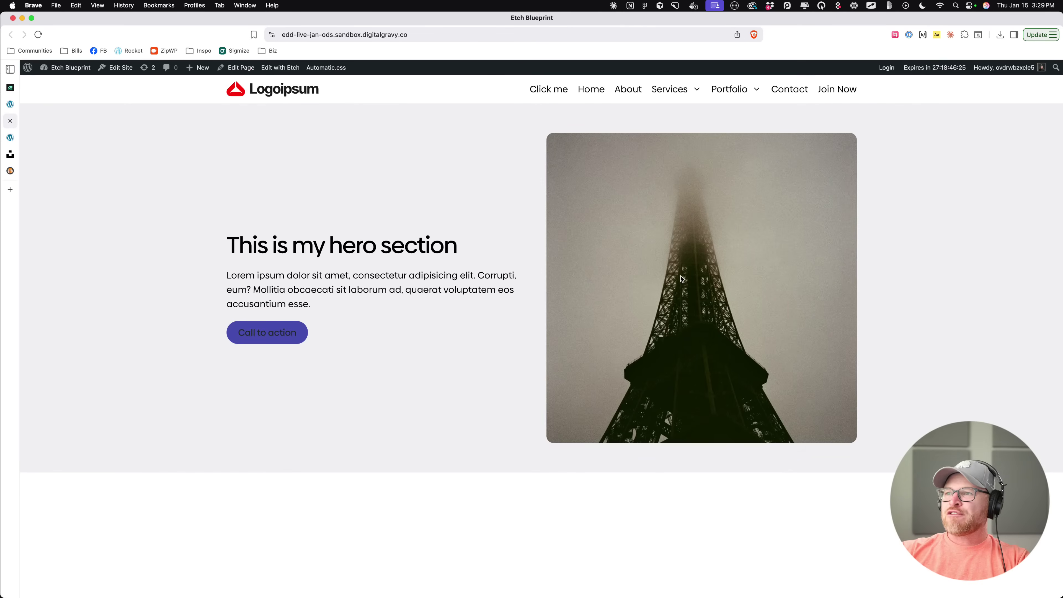
pyautogui.rightClick(650, 227)
pyautogui.click(620, 277)
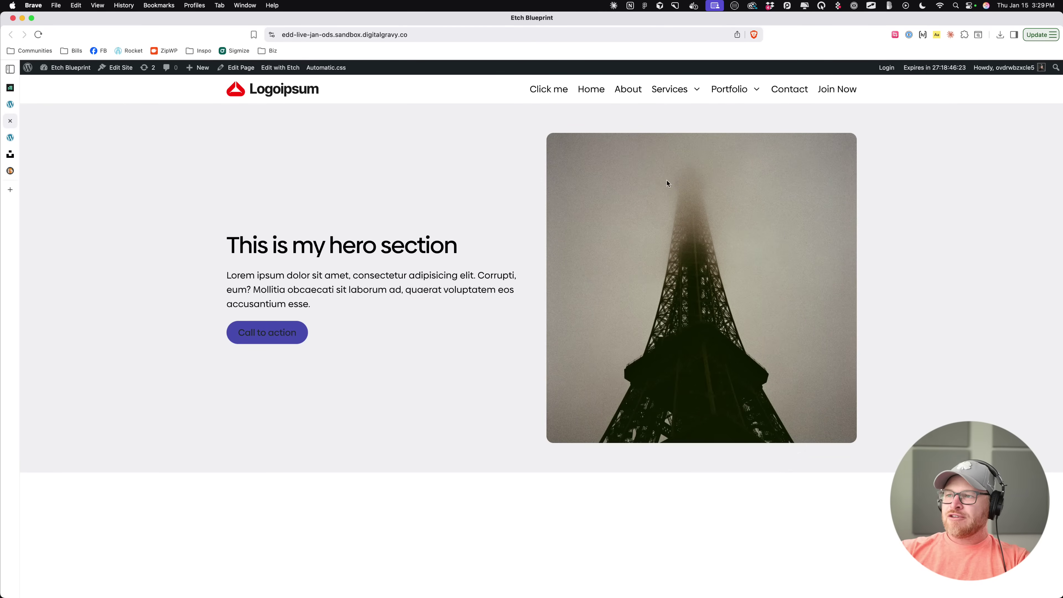
pyautogui.rightClick(620, 278)
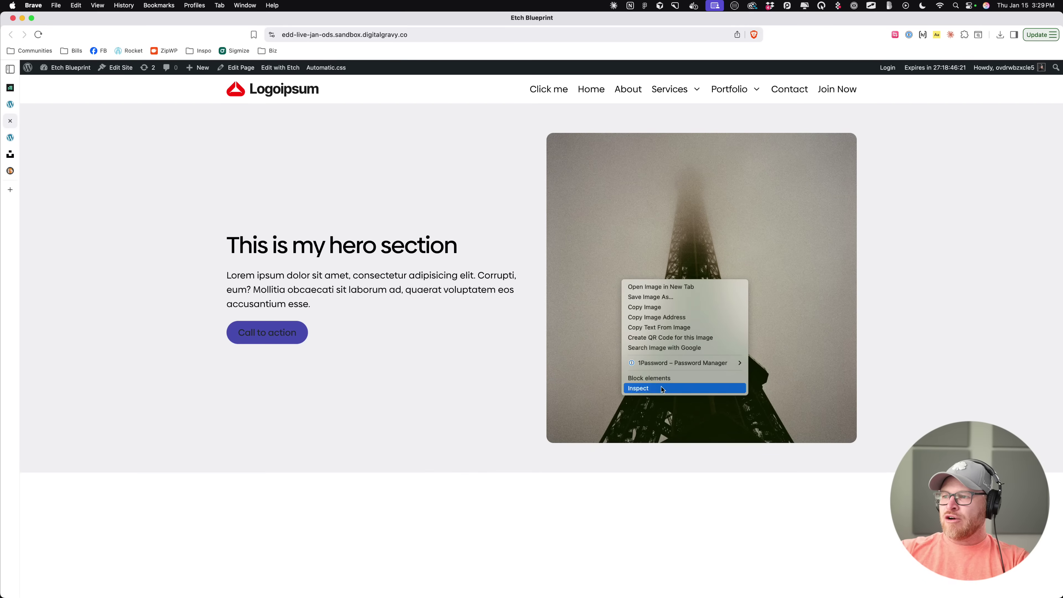
pyautogui.click(653, 388)
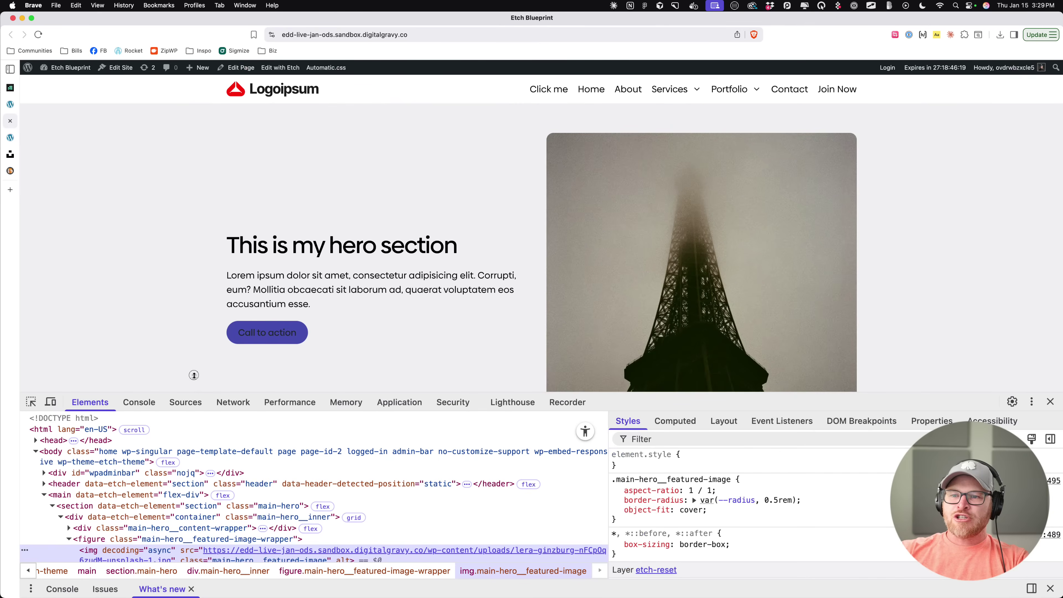
pyautogui.moveTo(192, 393); pyautogui.dragTo(180, 181)
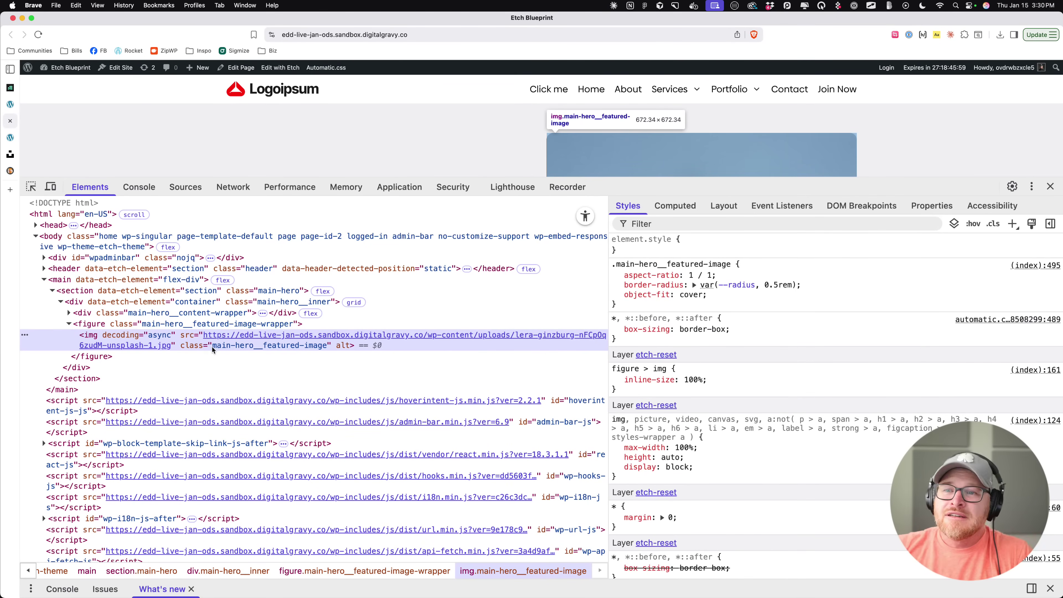
pyautogui.click(1050, 186)
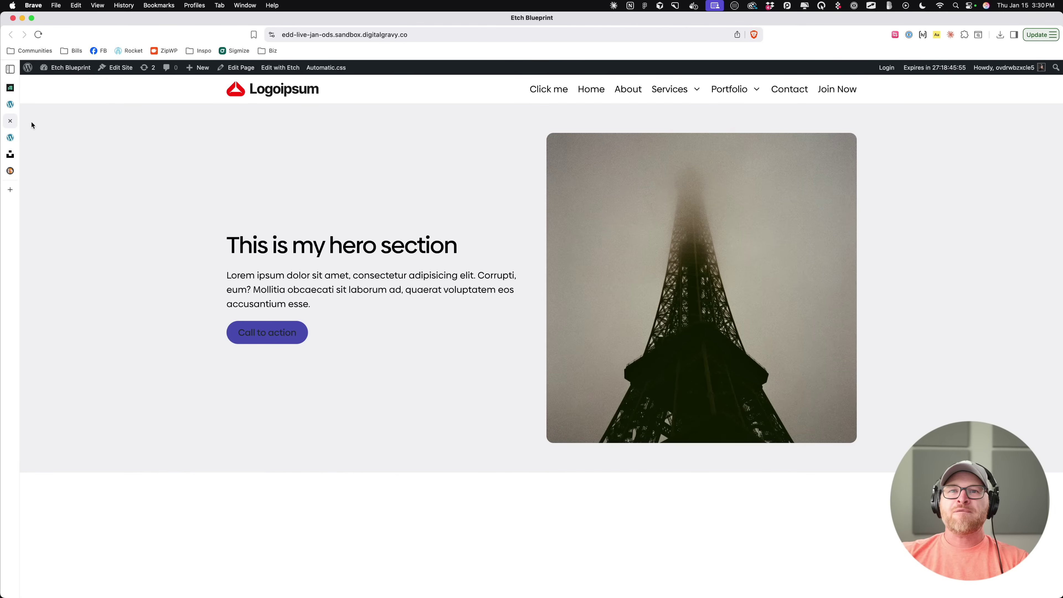
pyautogui.click(10, 113)
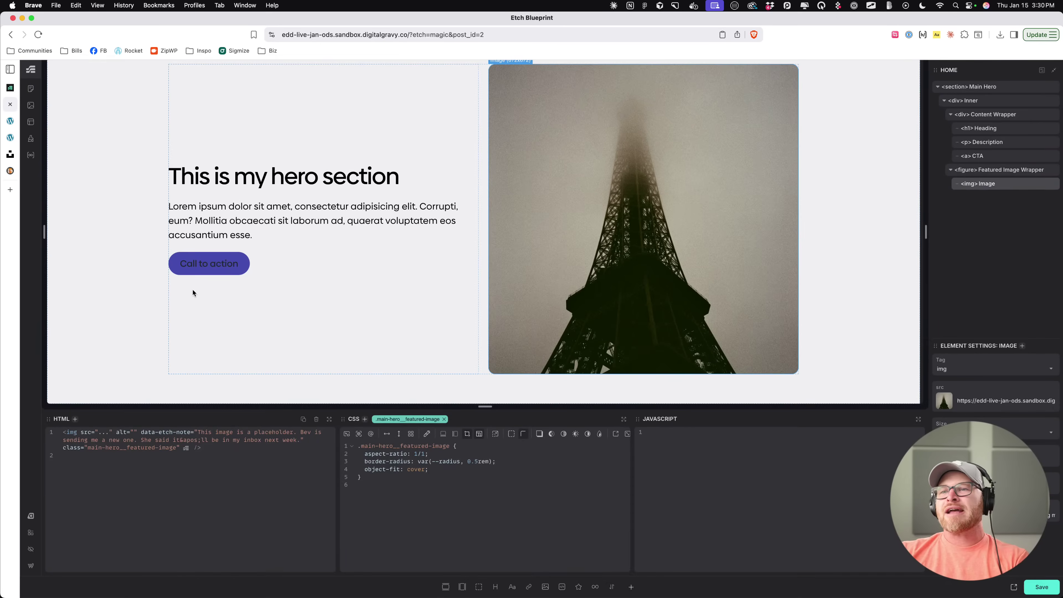
pyautogui.moveTo(581, 247)
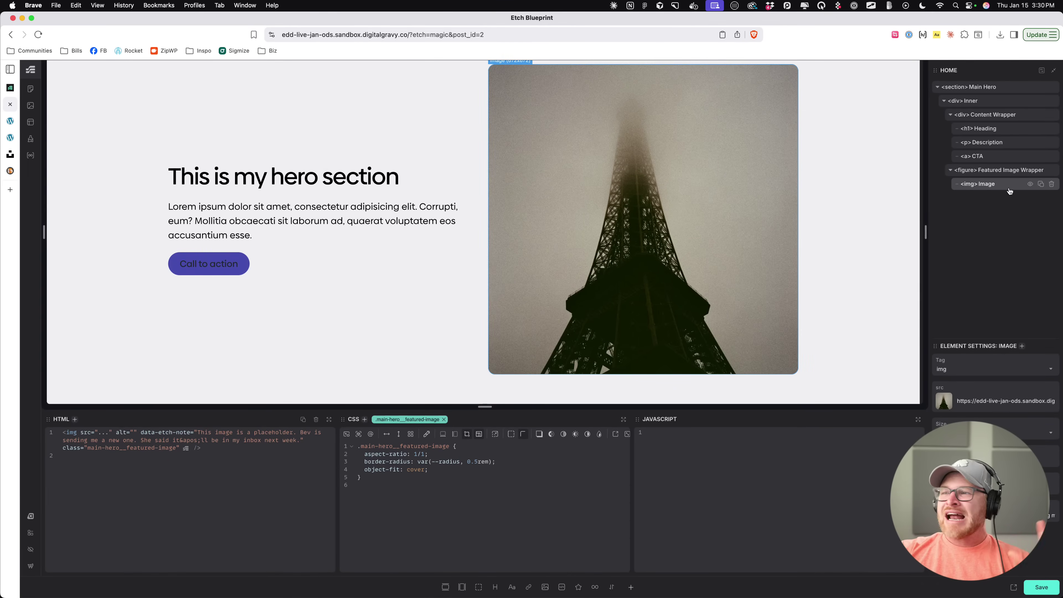
pyautogui.click(987, 170)
pyautogui.click(988, 183)
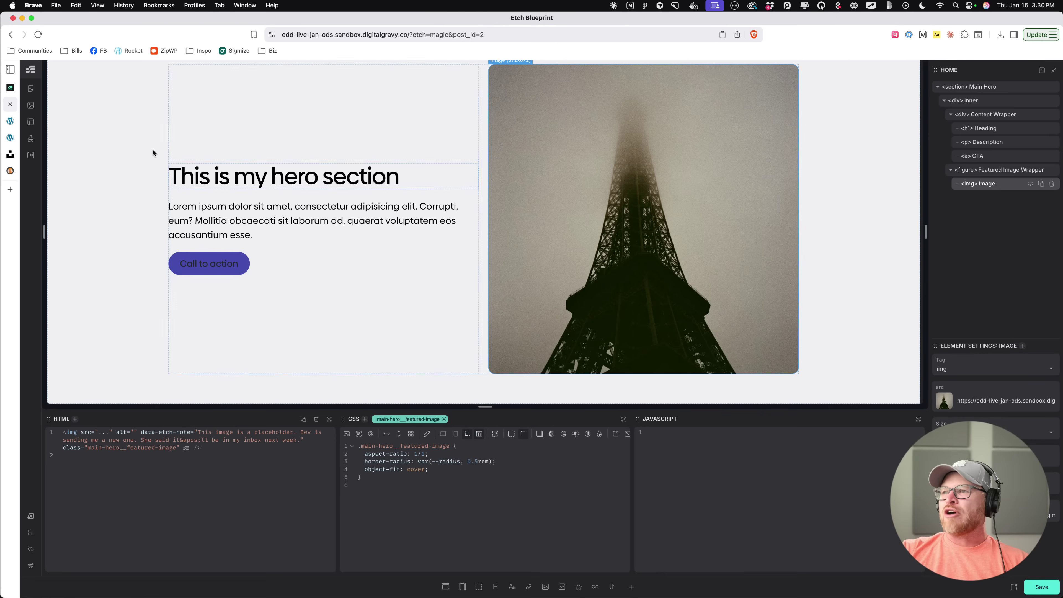
# Step: Open the Freebies space of the Etch community and copy the code from the Dev Note Component post
pyautogui.click(47, 50)
pyautogui.click(44, 69)
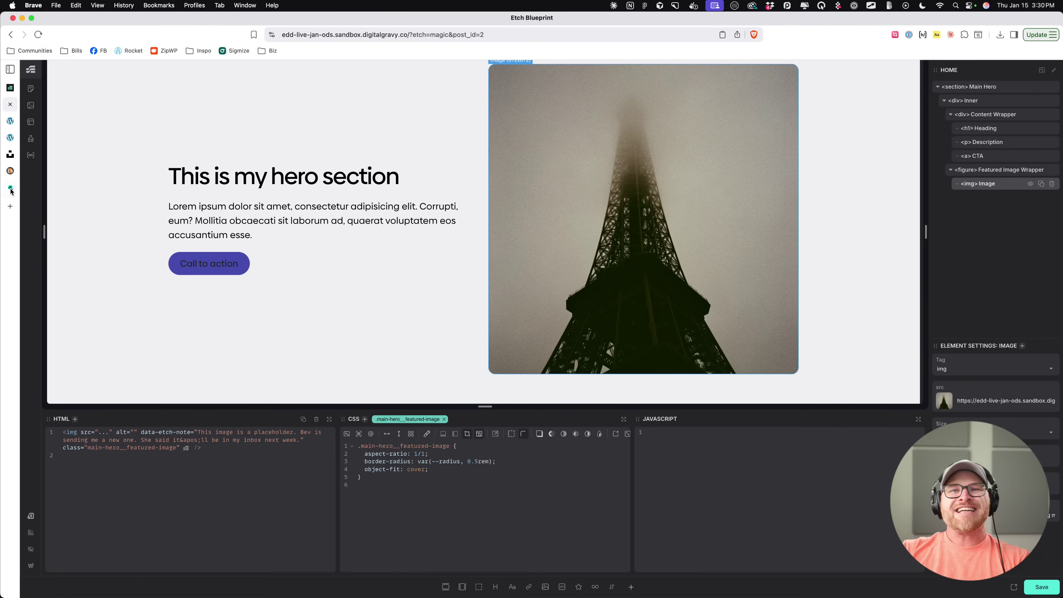
pyautogui.scroll(-5, 122, 294)
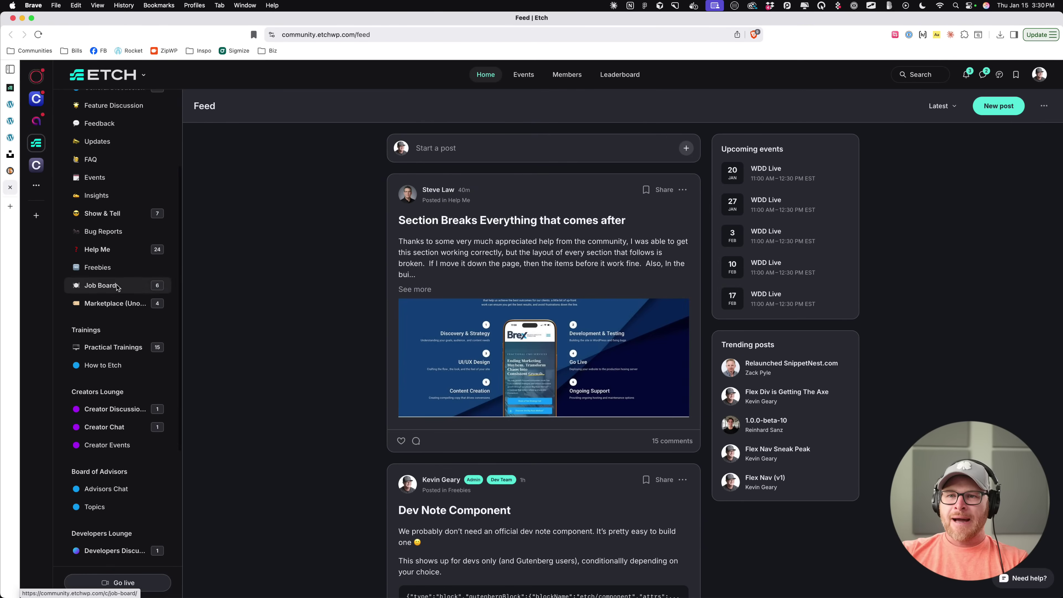
pyautogui.click(113, 268)
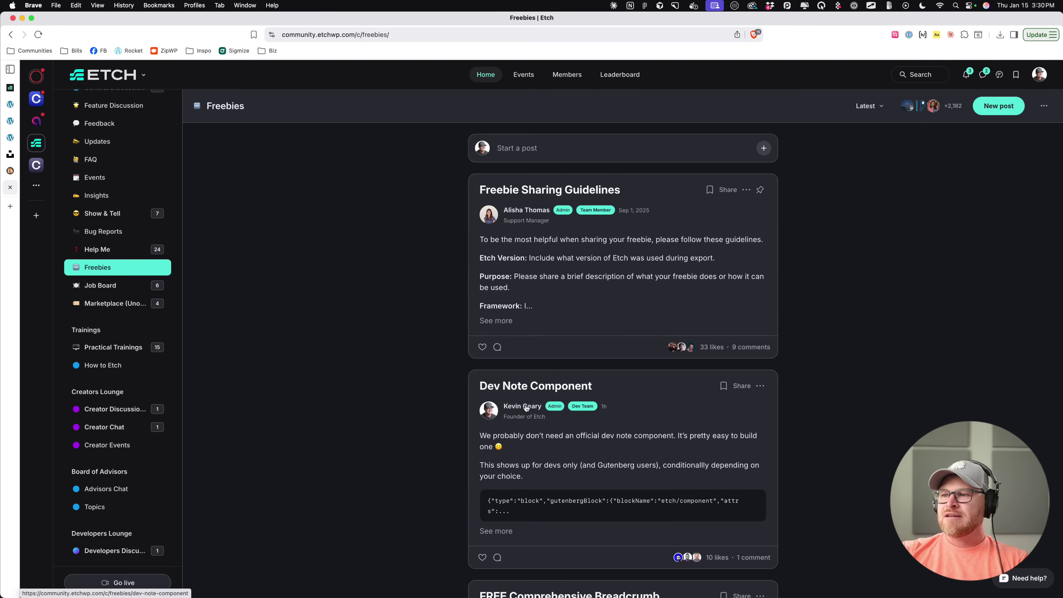
pyautogui.click(531, 394)
pyautogui.tripleClick(518, 290)
pyautogui.press('super+c')
# Step: Switch back to the Etch builder and paste the copied Dev Note component into the Featured Image Wrapper
pyautogui.click(10, 137)
pyautogui.click(10, 104)
pyautogui.click(996, 170)
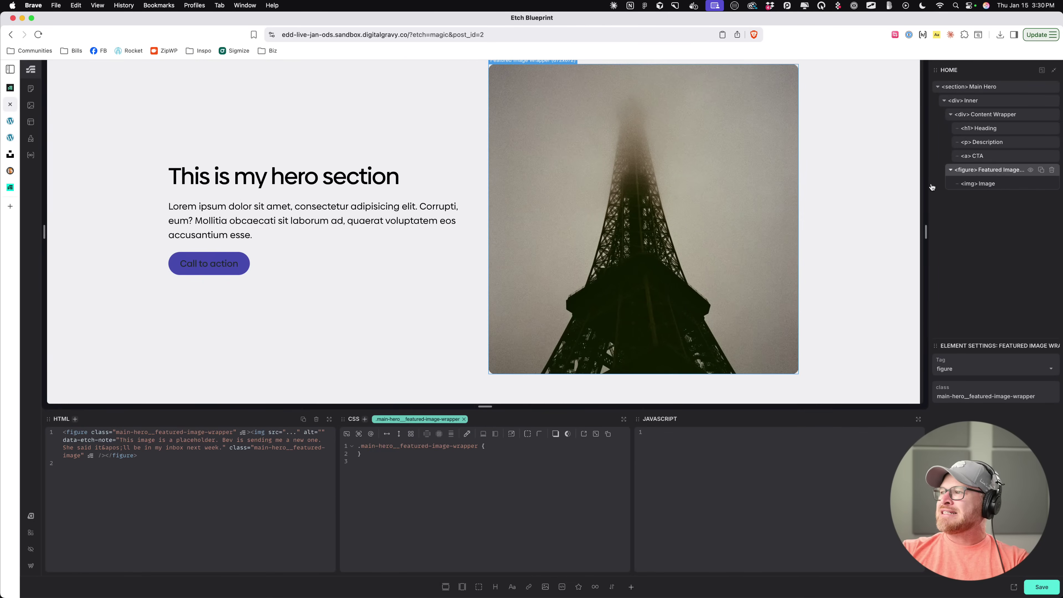
pyautogui.rightClick(986, 174)
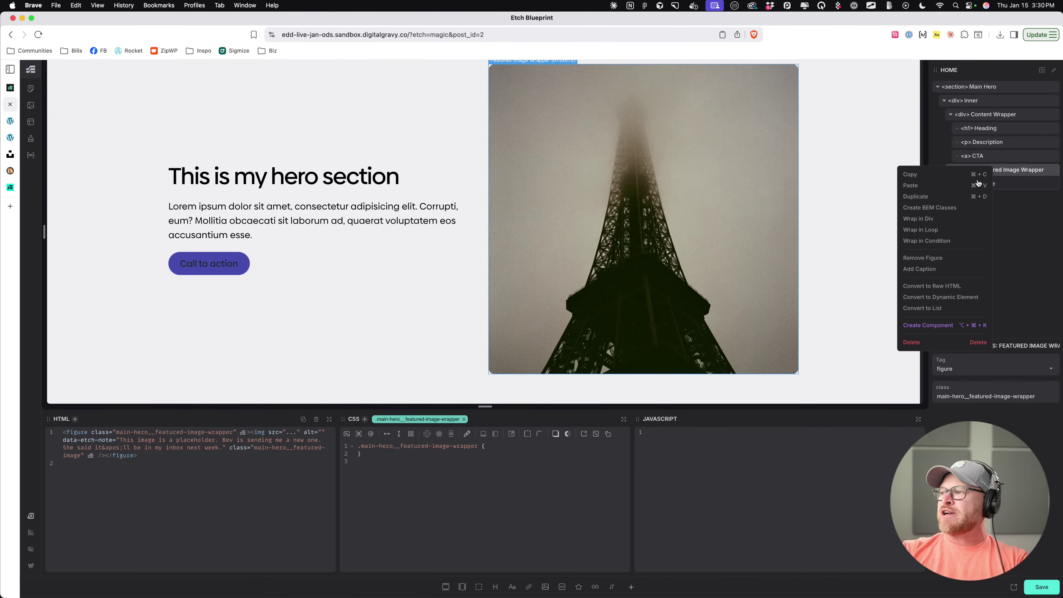
pyautogui.click(928, 187)
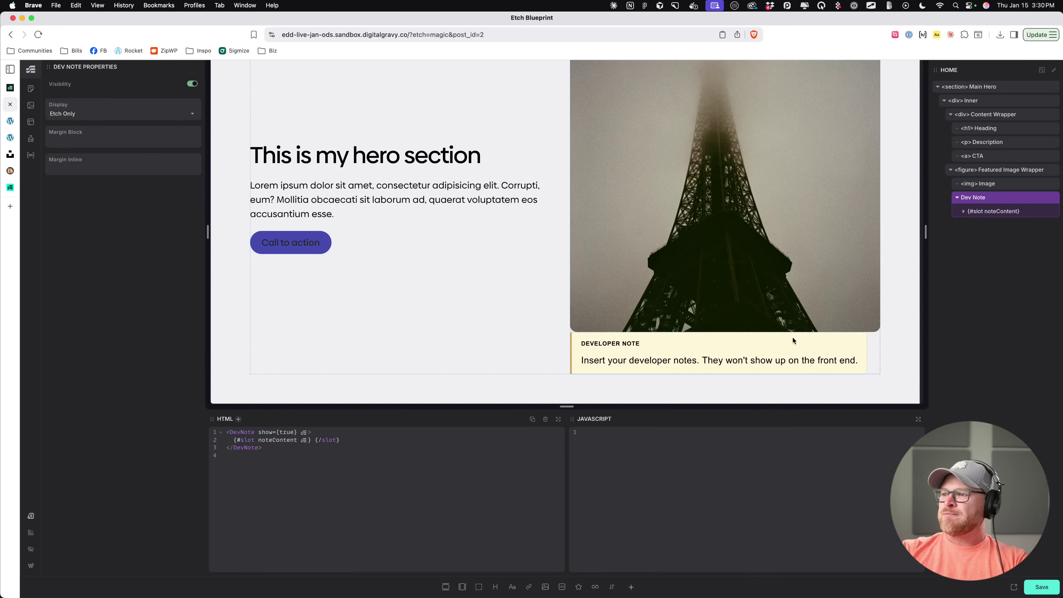
# Step: Expand the noteContent slot in the structure to examine it, and reselect the Dev Note component
pyautogui.click(963, 211)
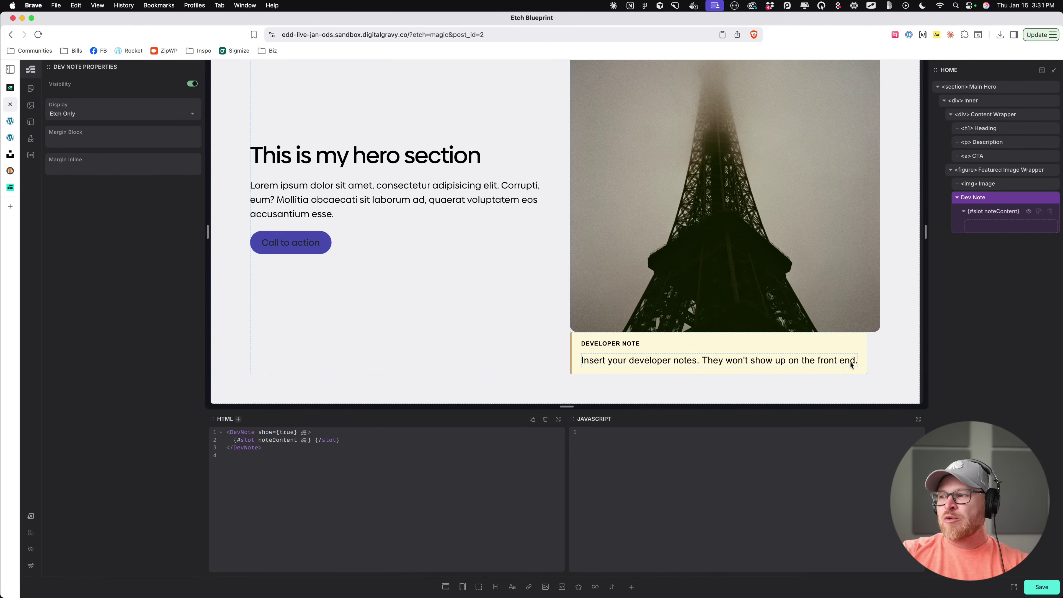
pyautogui.click(986, 211)
pyautogui.click(988, 197)
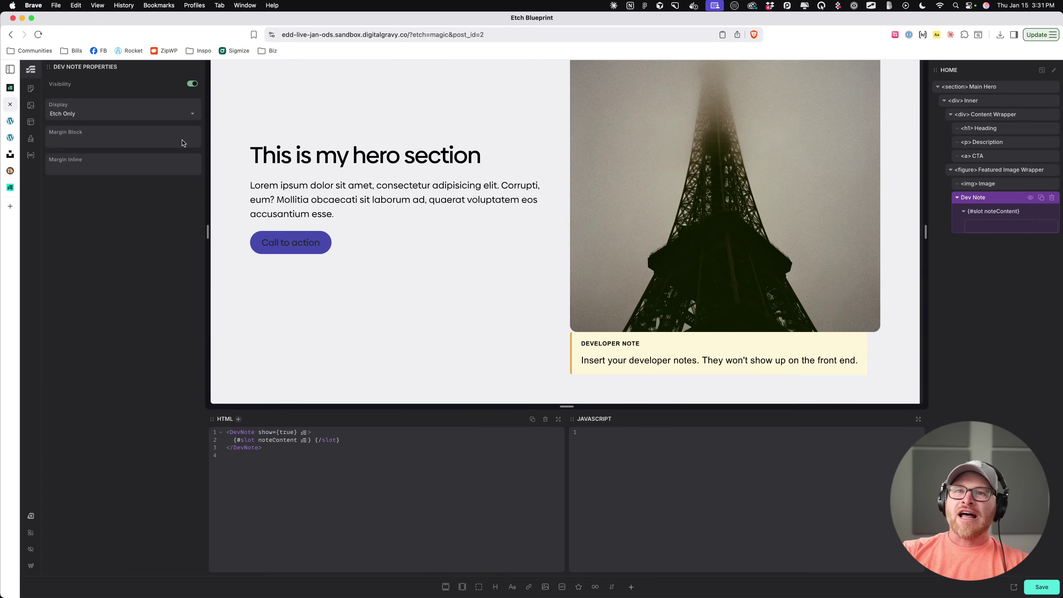
# Step: Try the Gutenberg Only display option on the Dev Note, restore Etch Only, and review the available display options
pyautogui.click(87, 114)
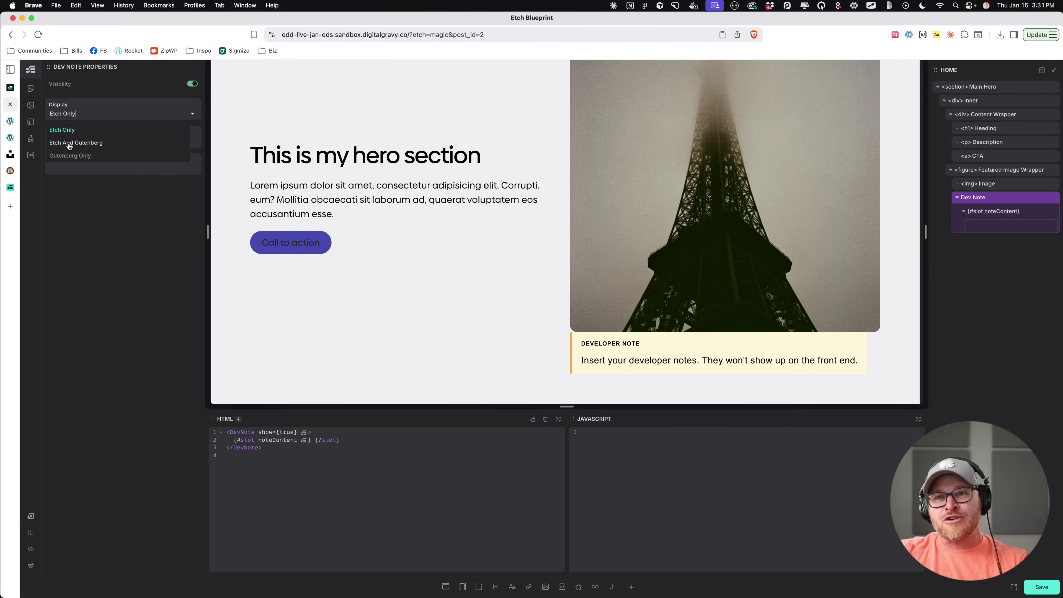
pyautogui.click(70, 155)
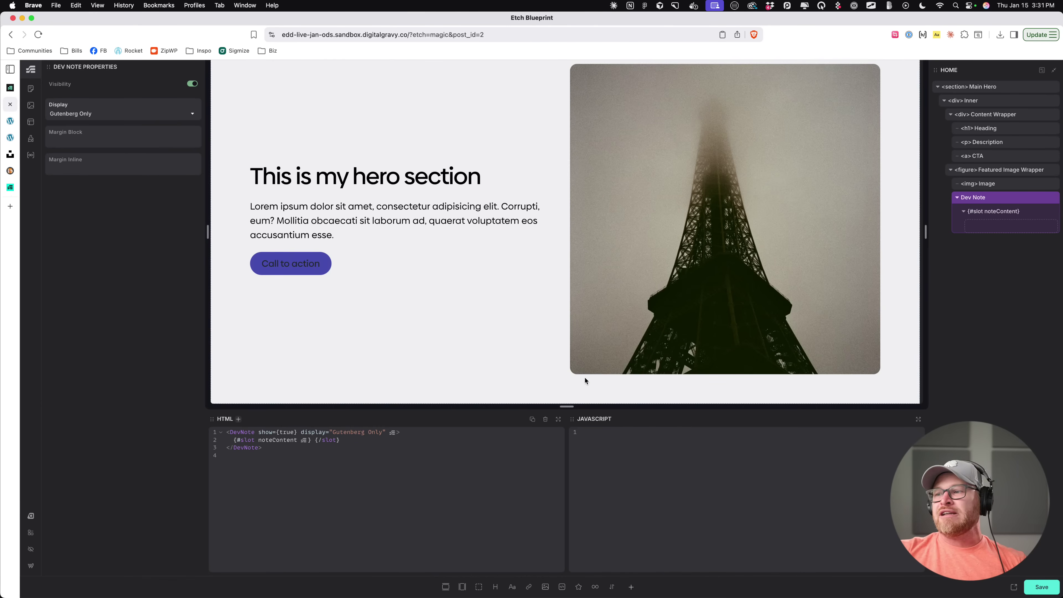
pyautogui.click(75, 116)
pyautogui.click(86, 132)
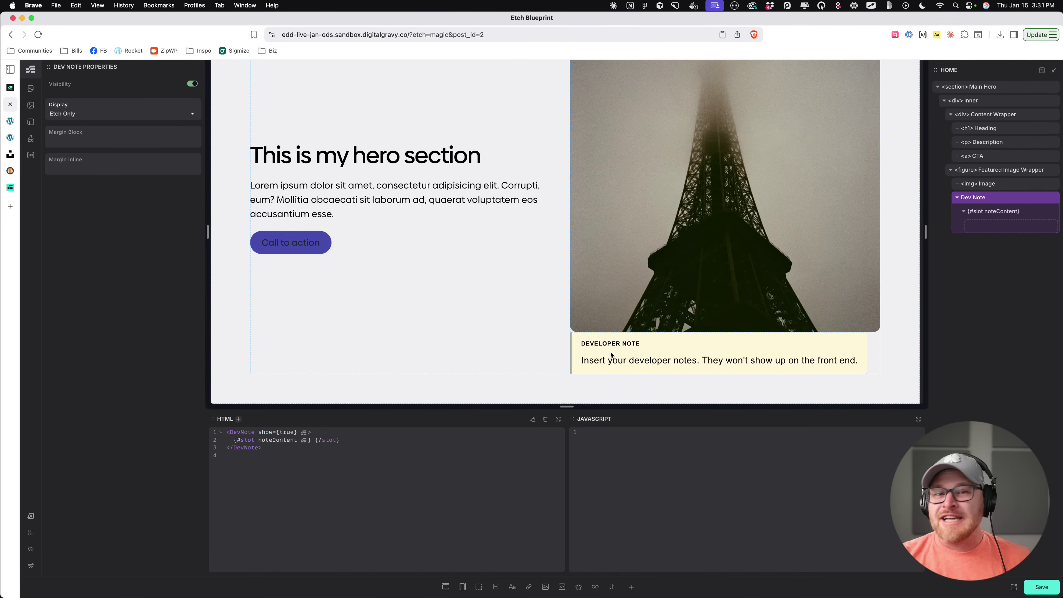
pyautogui.click(94, 114)
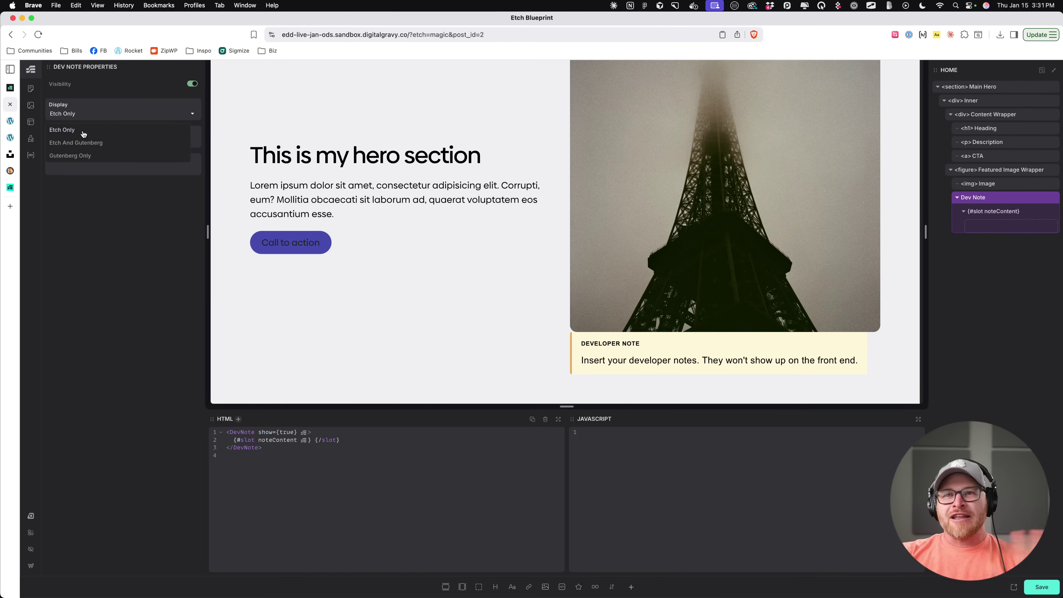
pyautogui.click(90, 168)
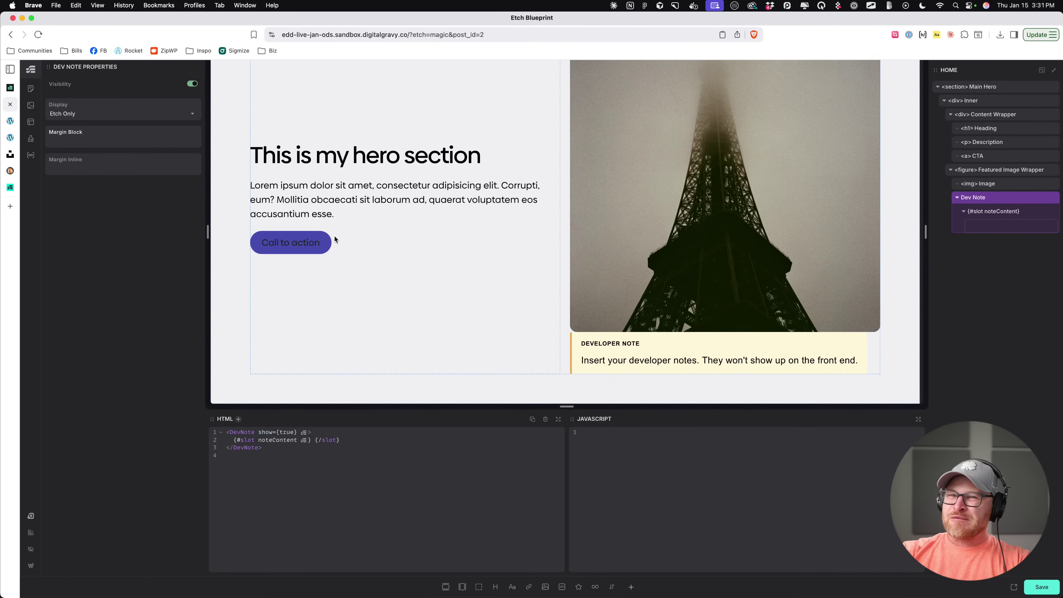
# Step: Set the Dev Note's Margin Block to 1em 0 and add a text element inside its noteContent slot
pyautogui.write('1em')
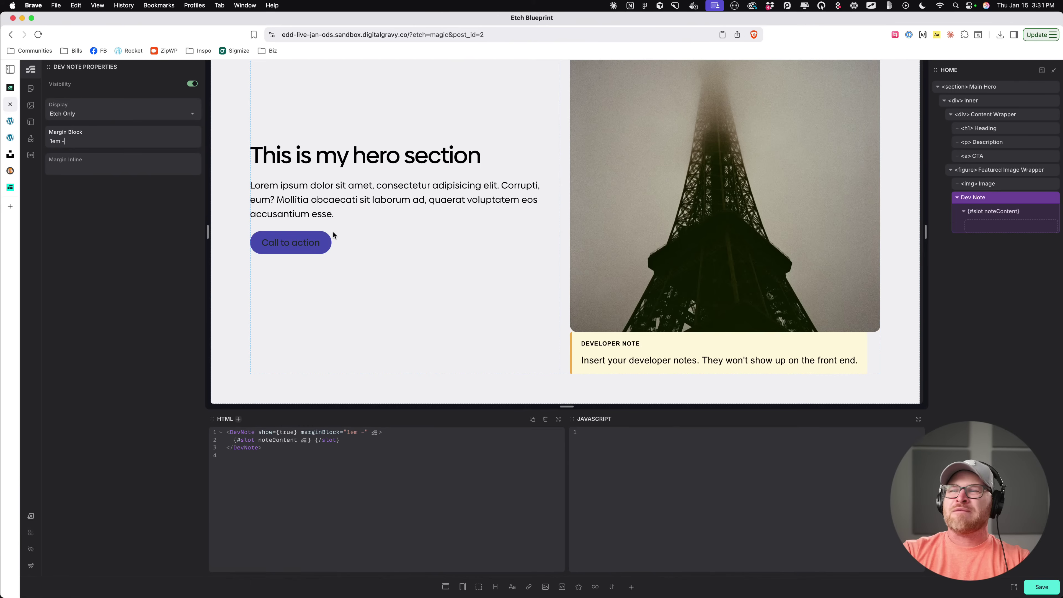
pyautogui.write(' 0')
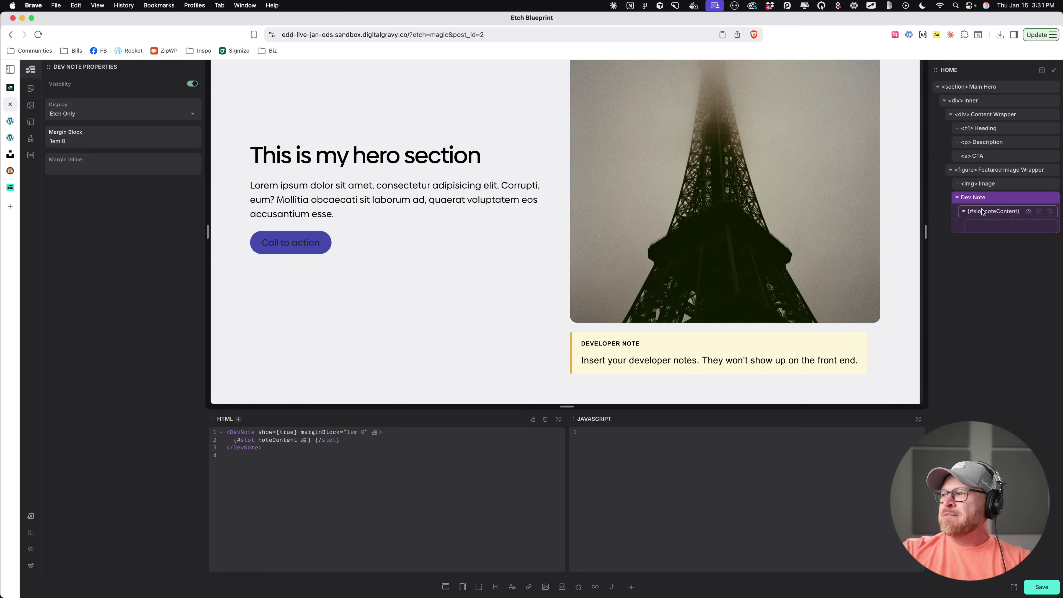
pyautogui.click(993, 211)
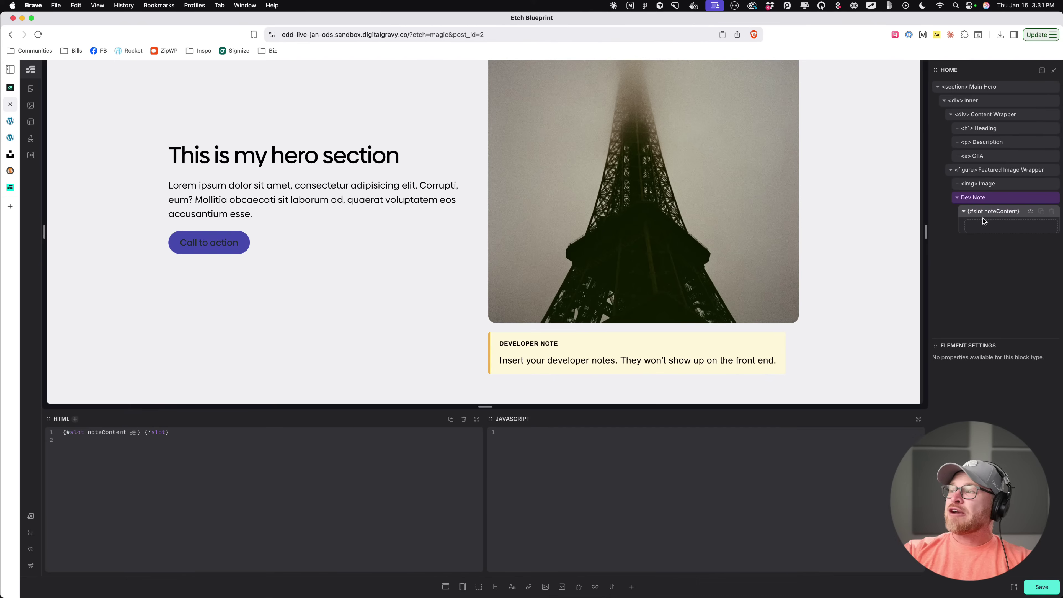
pyautogui.click(518, 587)
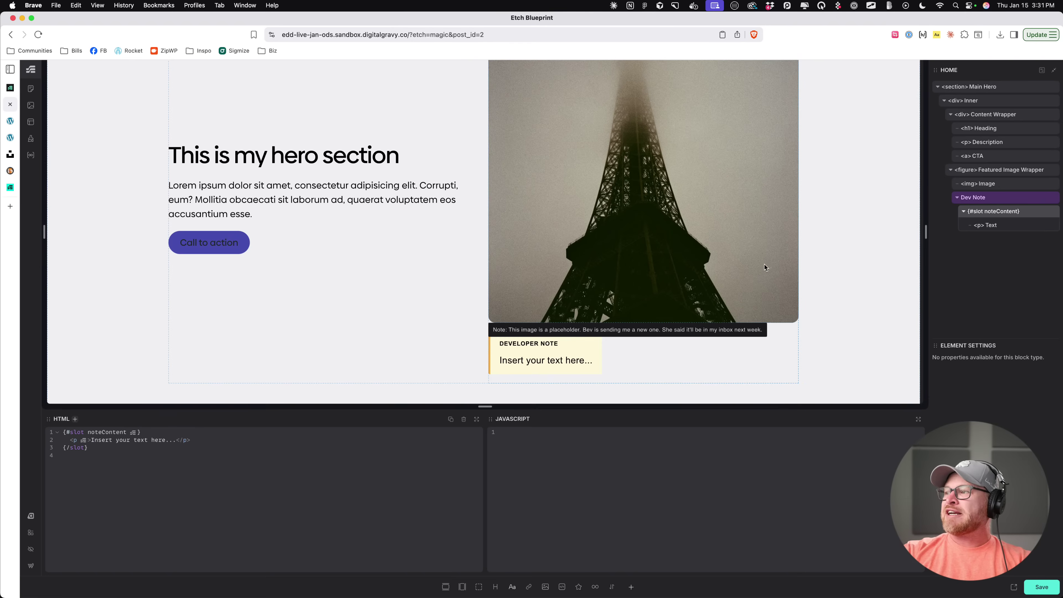
# Step: Replace the slot's placeholder text with "This is my long form note. I can do whatever I want. You know what, I think this note needs an image."
pyautogui.tripleClick(536, 363)
pyautogui.write('This is my long form')
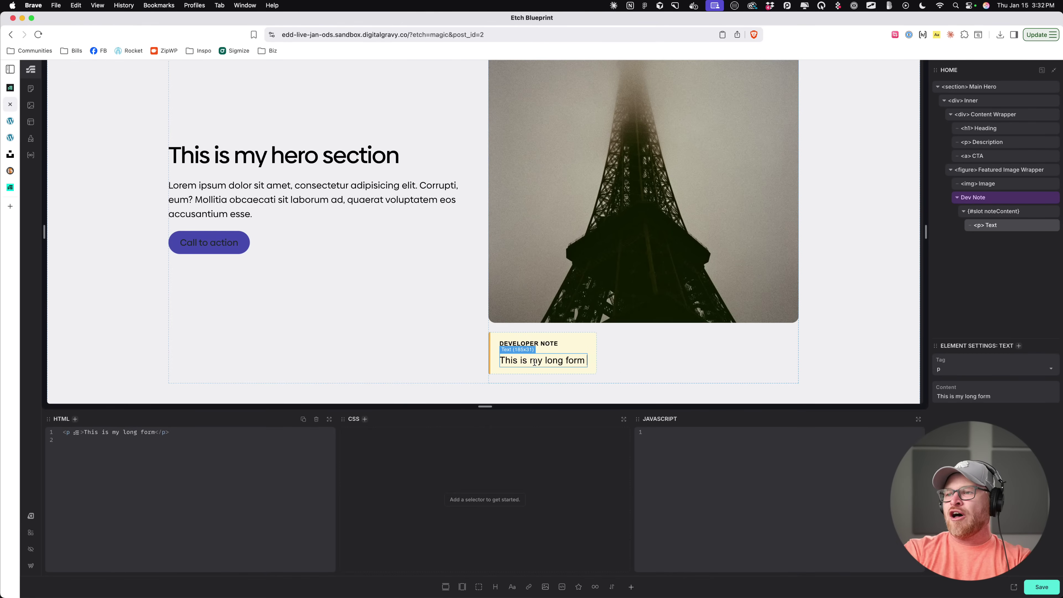
pyautogui.write(' note. I can do whatever I wan')
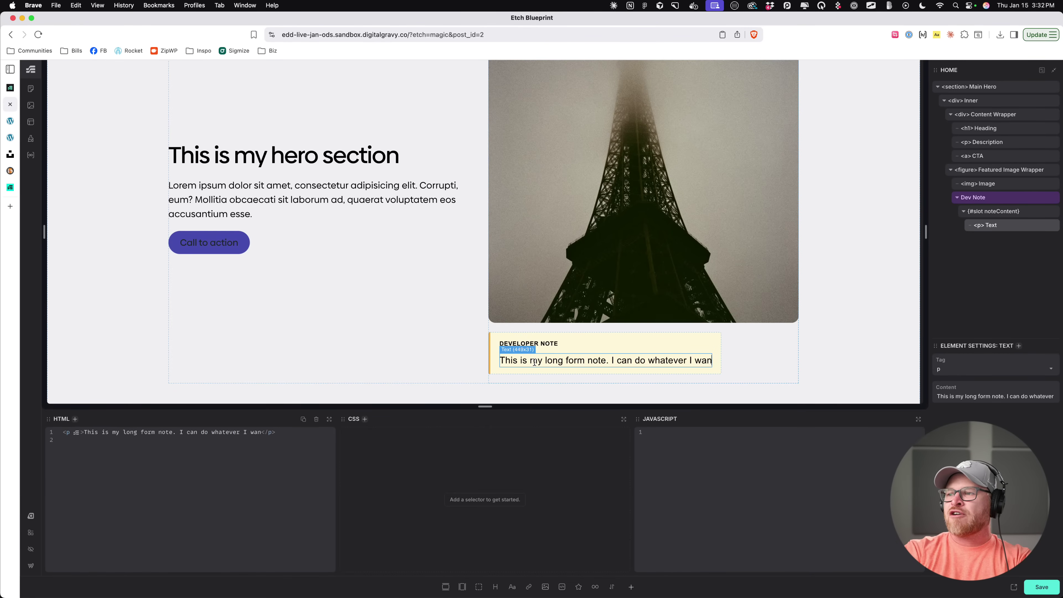
pyautogui.write('t. You know what')
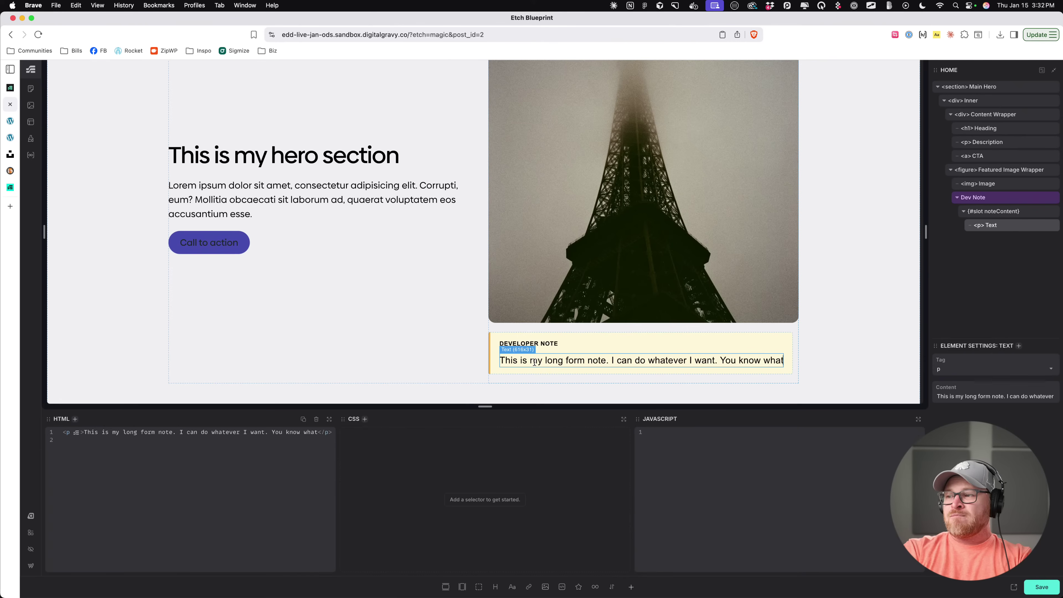
pyautogui.write(', I think this note nee')
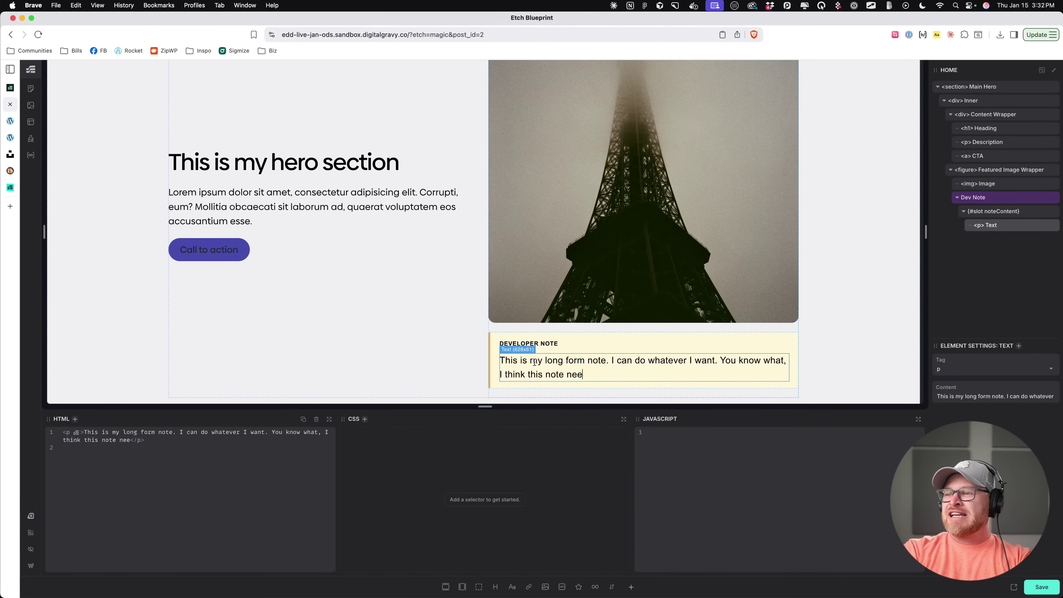
pyautogui.write('ds an image.')
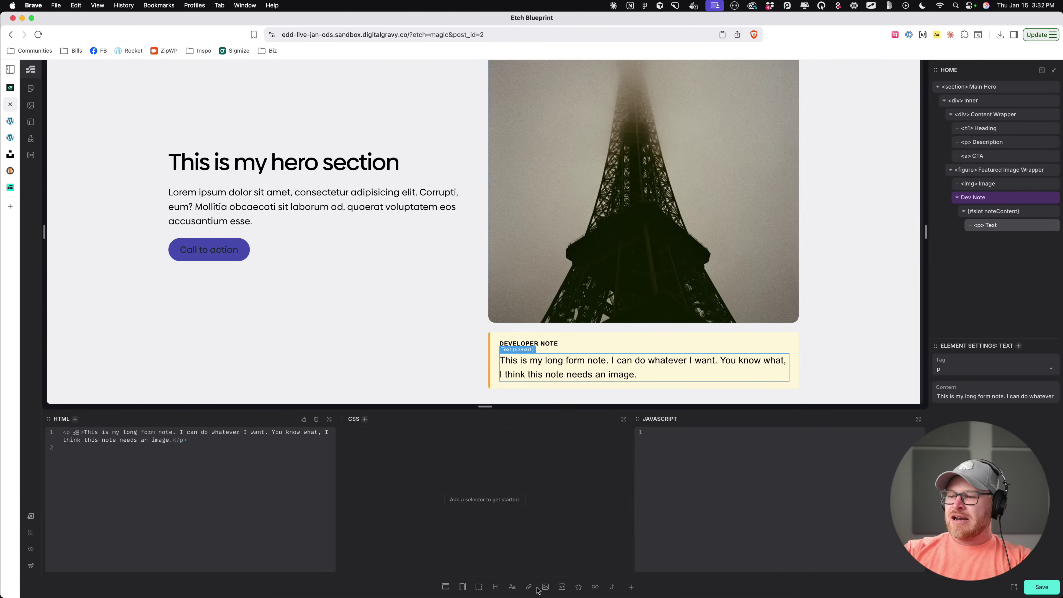
# Step: Insert an image below the note text and set its source to the Twitter bird graphic from the media library
pyautogui.click(545, 587)
pyautogui.scroll(-2, 703, 255)
pyautogui.click(698, 278)
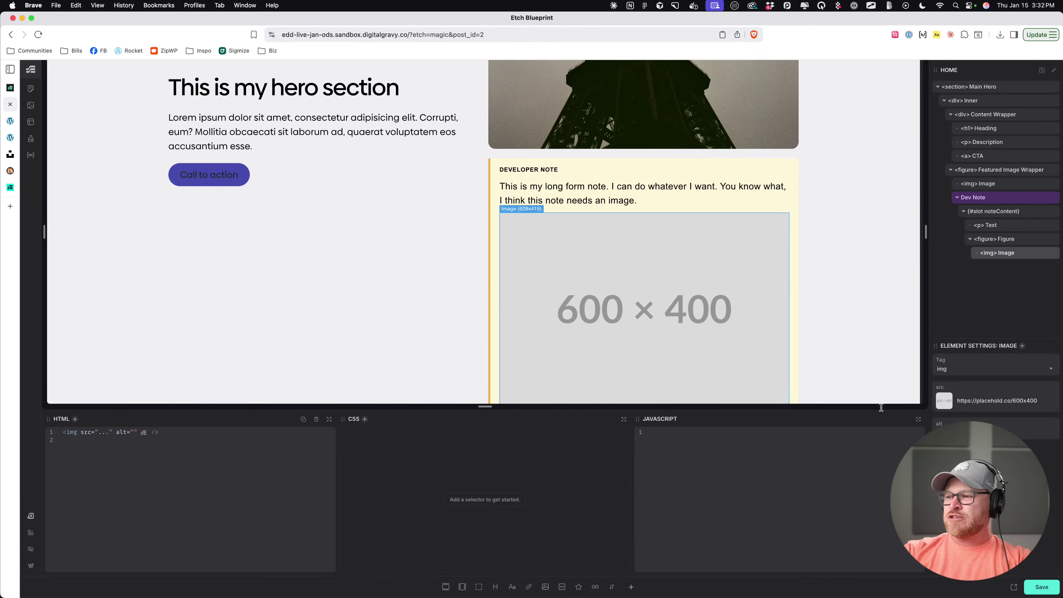
pyautogui.click(948, 402)
pyautogui.click(208, 193)
pyautogui.click(156, 195)
pyautogui.click(218, 202)
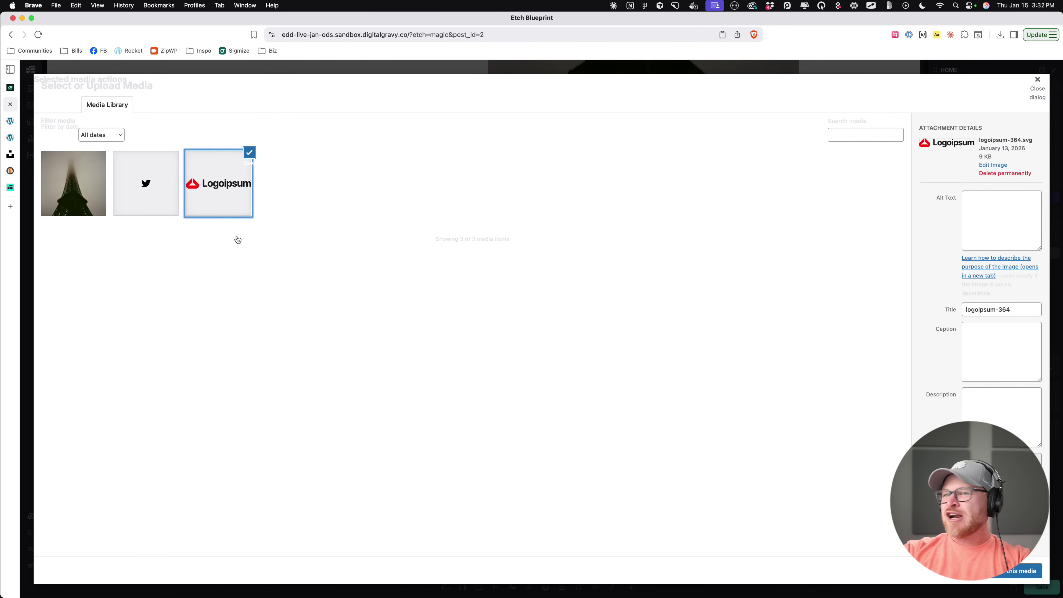
pyautogui.click(146, 189)
pyautogui.click(1050, 579)
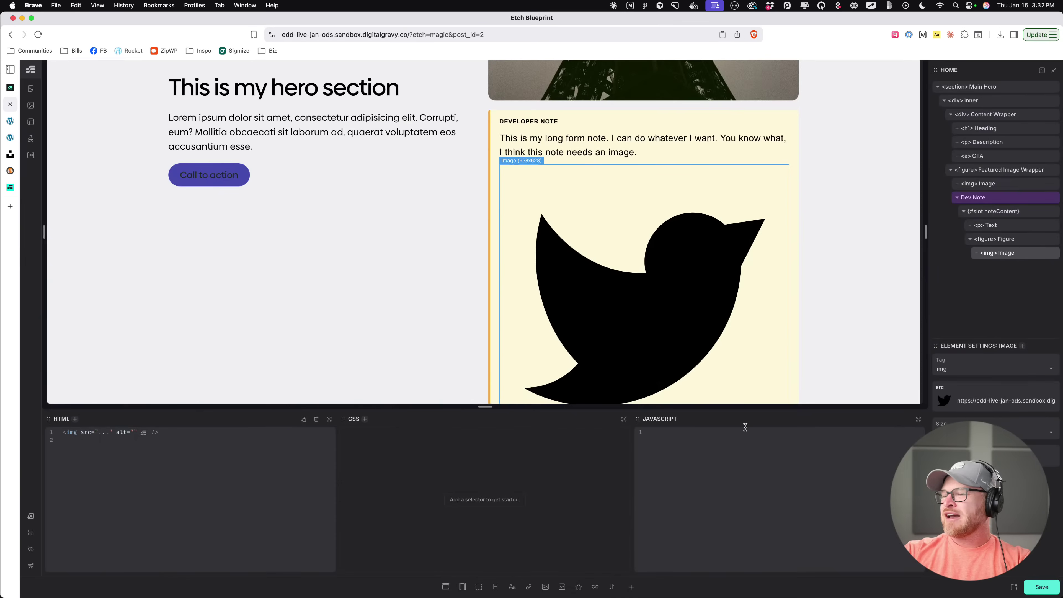
# Step: Save the page, then check it on the front end and return to the builder
pyautogui.scroll(-3, 679, 318)
pyautogui.scroll(4, 680, 335)
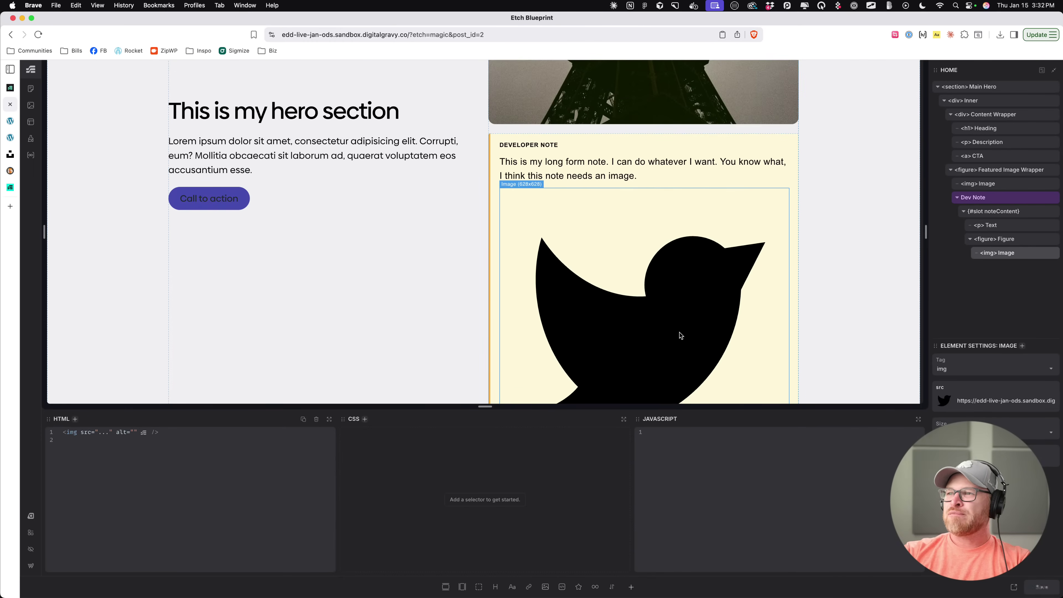
pyautogui.scroll(-1, 670, 234)
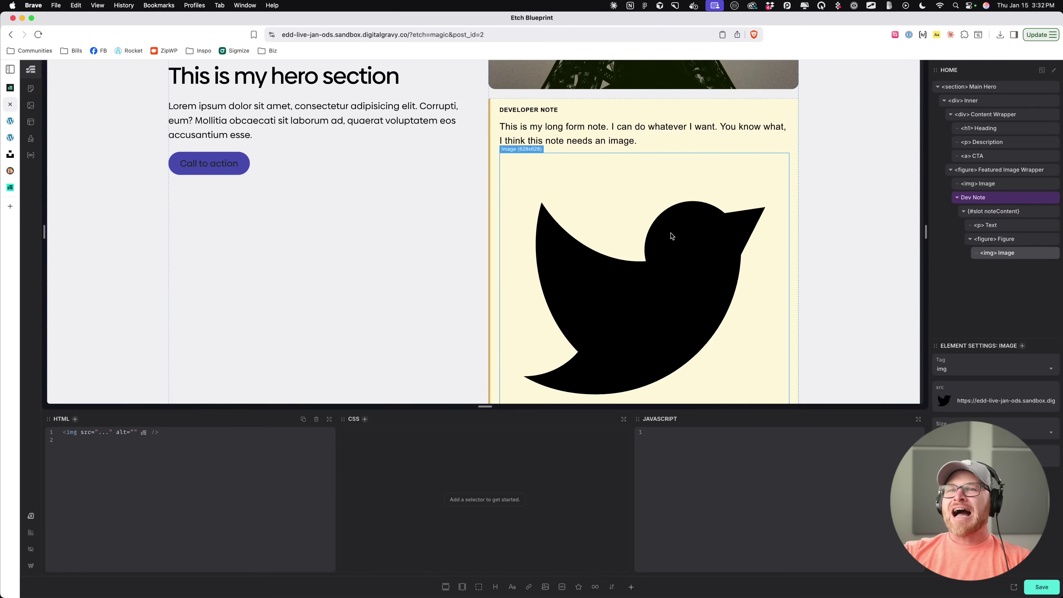
pyautogui.press('super+s')
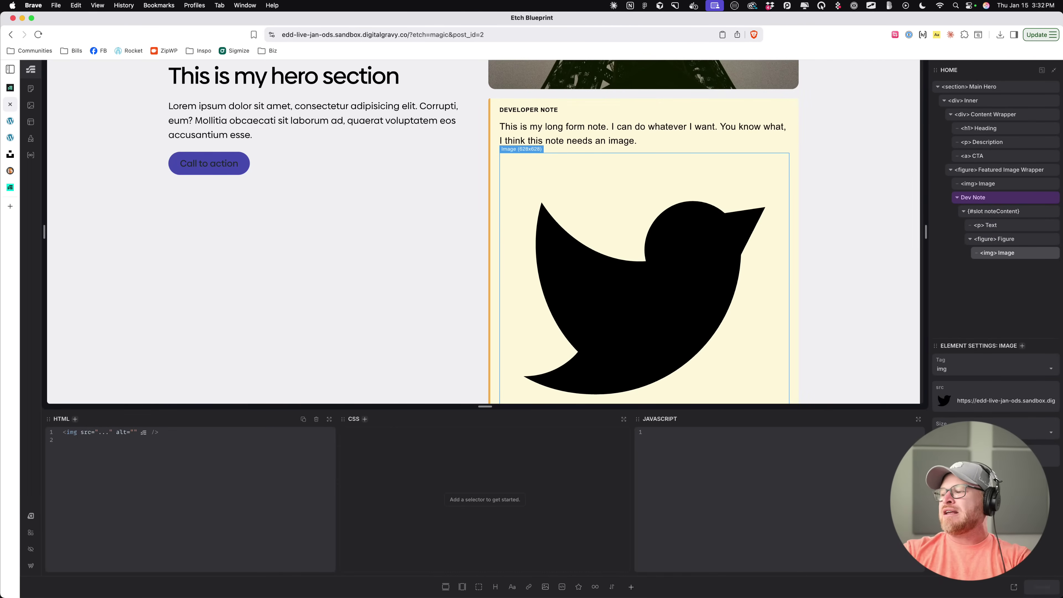
pyautogui.click(1012, 585)
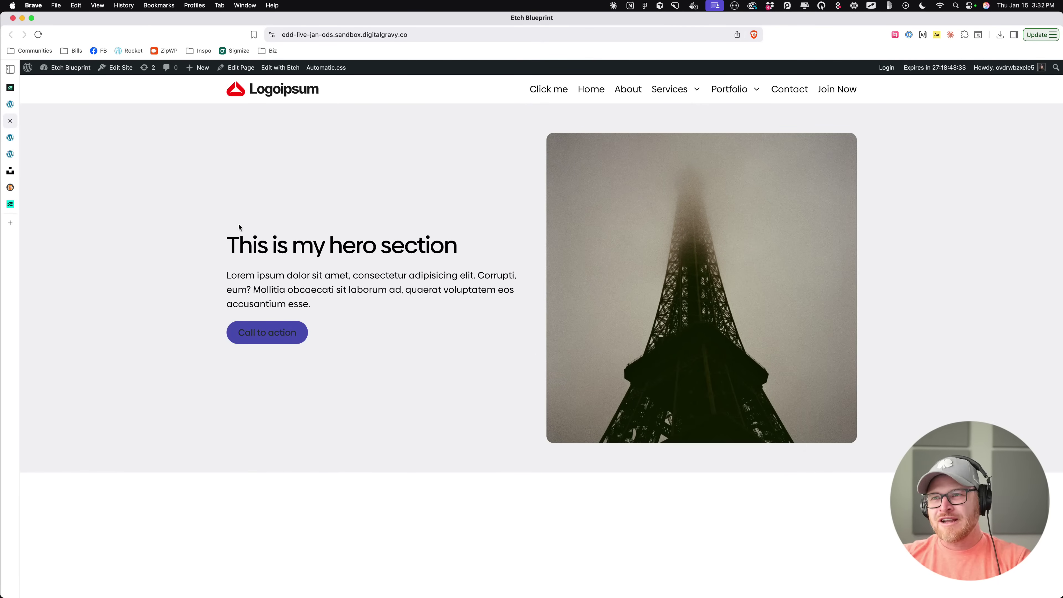
pyautogui.click(10, 122)
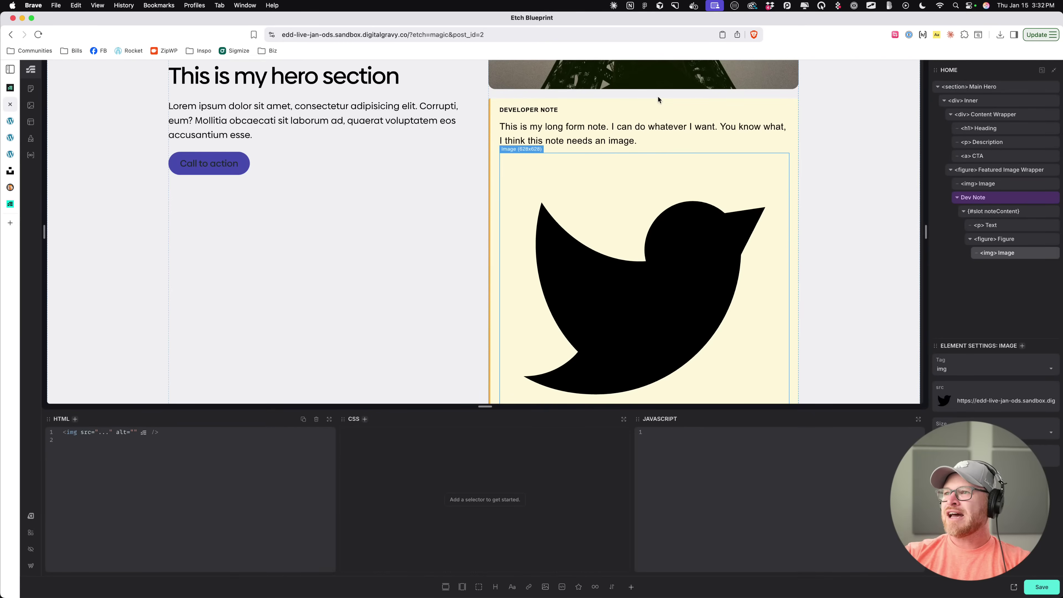
# Step: Select the Dev Note in the hero and open its component for editing
pyautogui.click(658, 100)
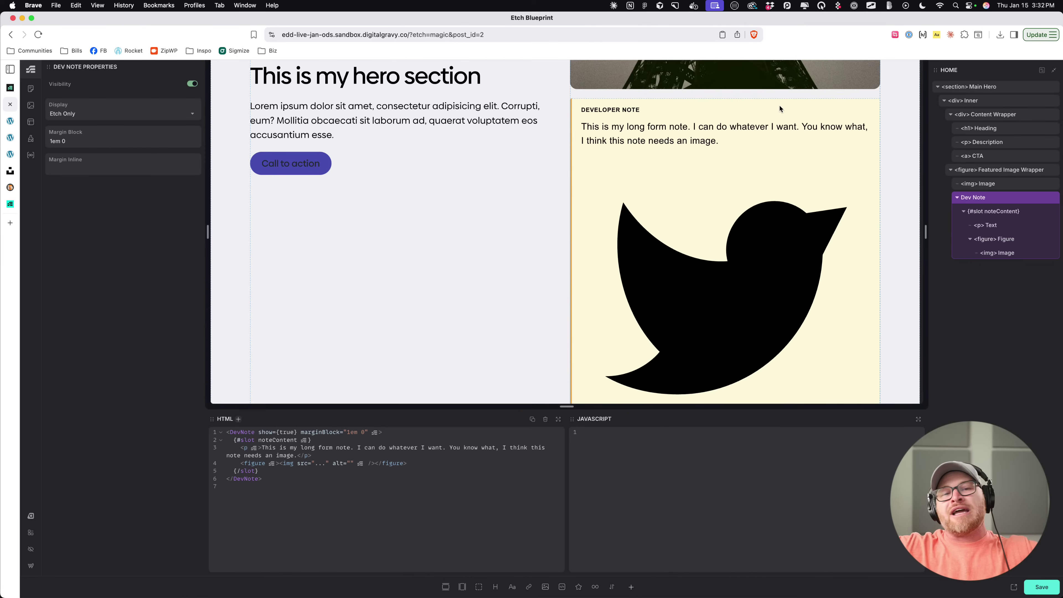
pyautogui.rightClick(979, 198)
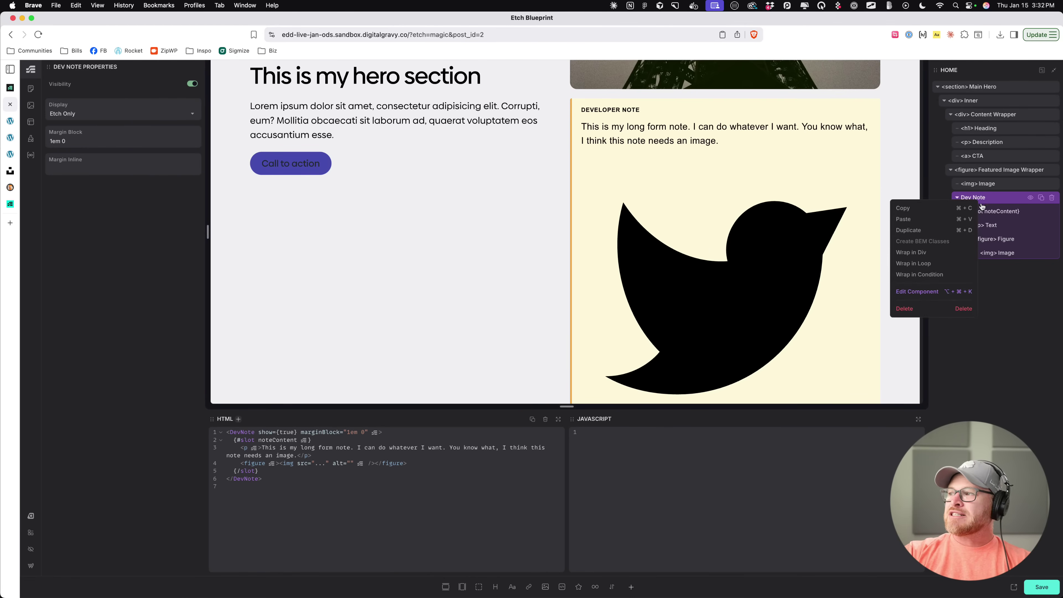
pyautogui.click(1014, 295)
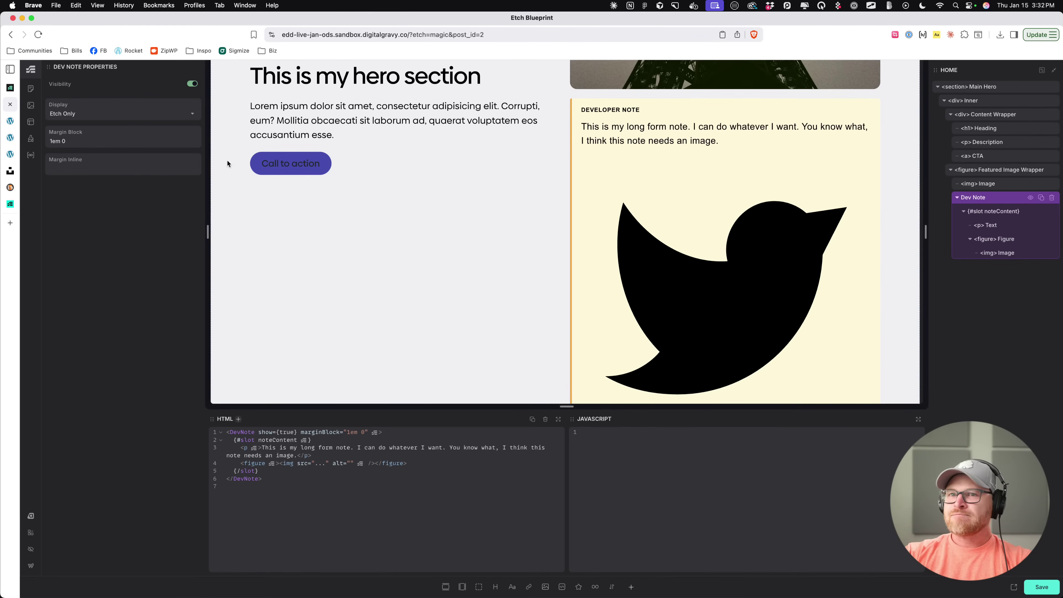
pyautogui.rightClick(980, 198)
pyautogui.click(947, 298)
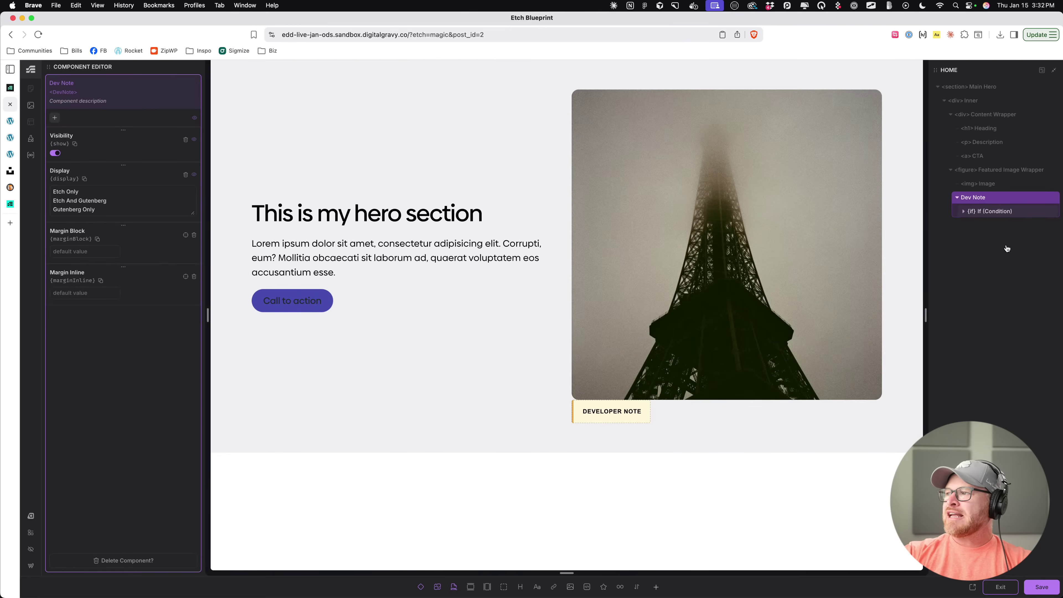
# Step: Examine both parts of the expression in the Dev Note component's outer If condition
pyautogui.click(996, 212)
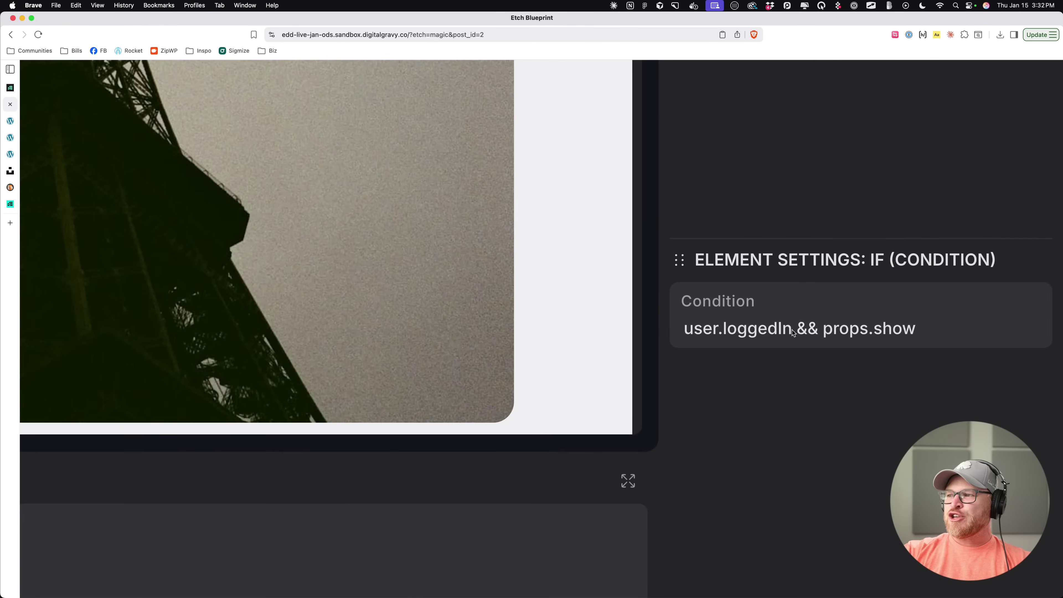
pyautogui.moveTo(971, 368); pyautogui.dragTo(933, 367)
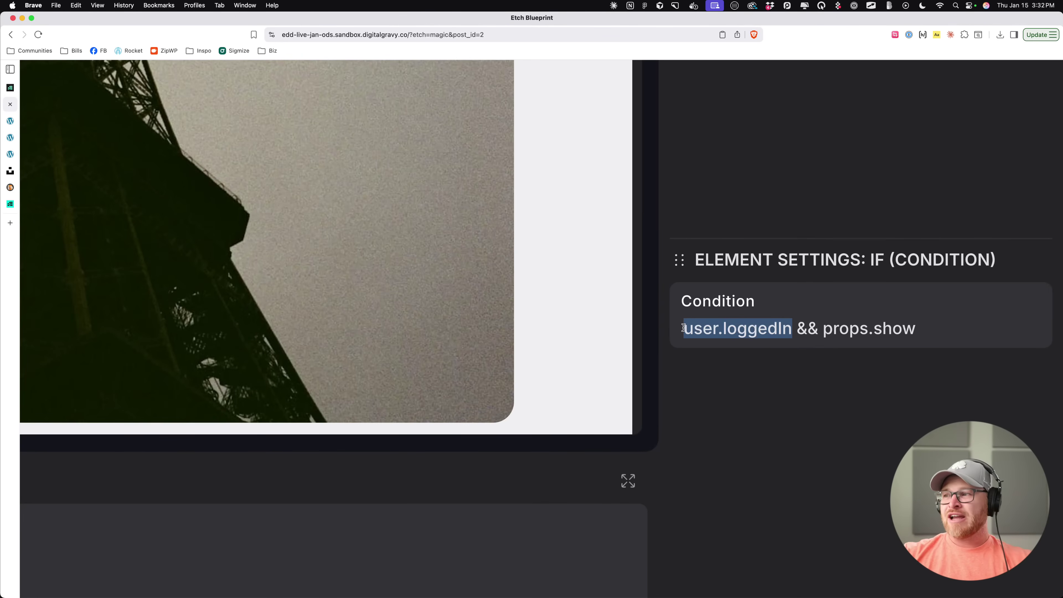
pyautogui.moveTo(823, 328); pyautogui.dragTo(933, 326)
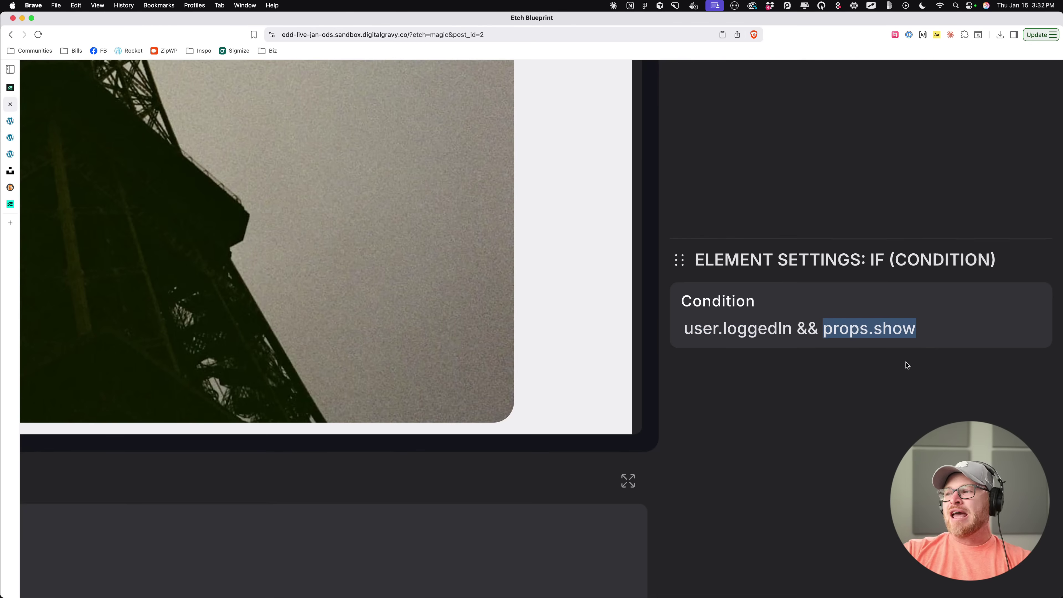
pyautogui.press('super+minus')
pyautogui.press('super+minus')
pyautogui.press('super+minus')
pyautogui.press('super+minus')
pyautogui.press('super+minus')
pyautogui.press('super+minus')
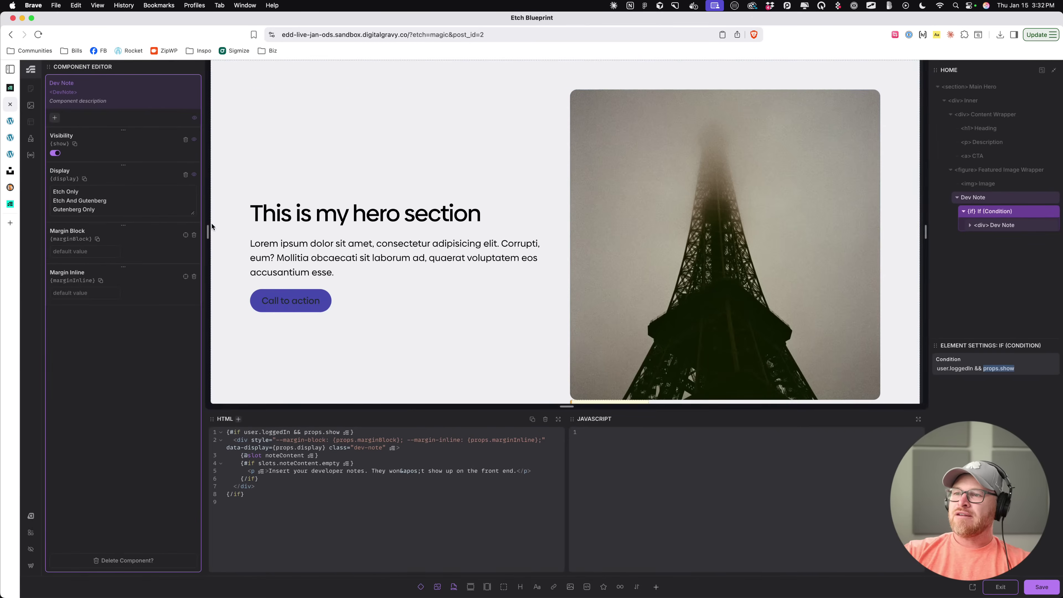
# Step: Examine the show key of the component's Visibility property and exit the component editor
pyautogui.press('super+equal')
pyautogui.press('super+0')
pyautogui.moveTo(121, 310); pyautogui.dragTo(160, 310)
pyautogui.press('super+minus')
pyautogui.press('super+minus')
pyautogui.press('super+minus')
pyautogui.press('super+minus')
pyautogui.press('super+minus')
pyautogui.press('super+minus')
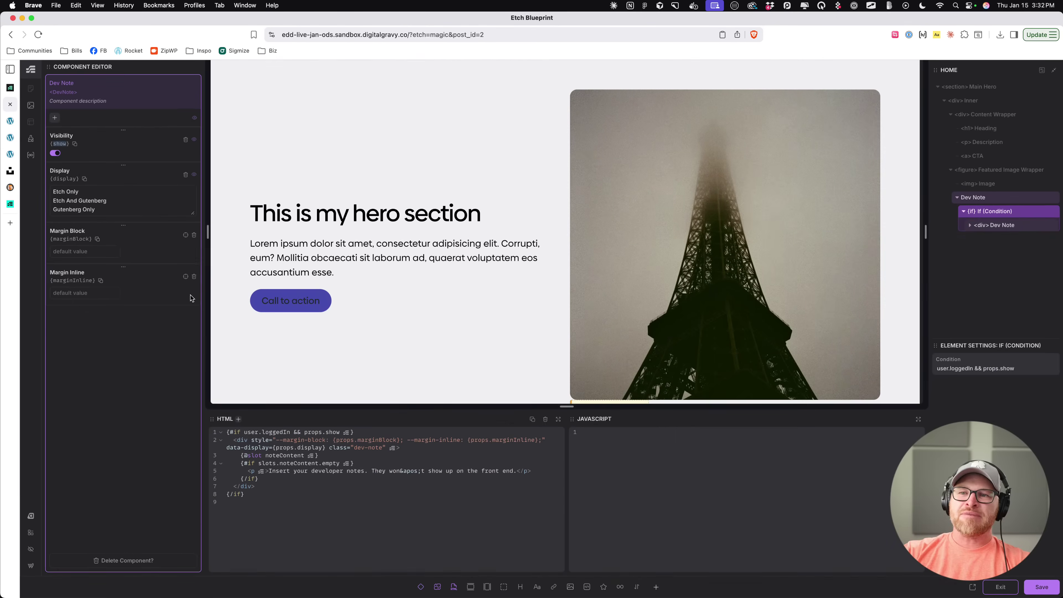
pyautogui.click(1004, 593)
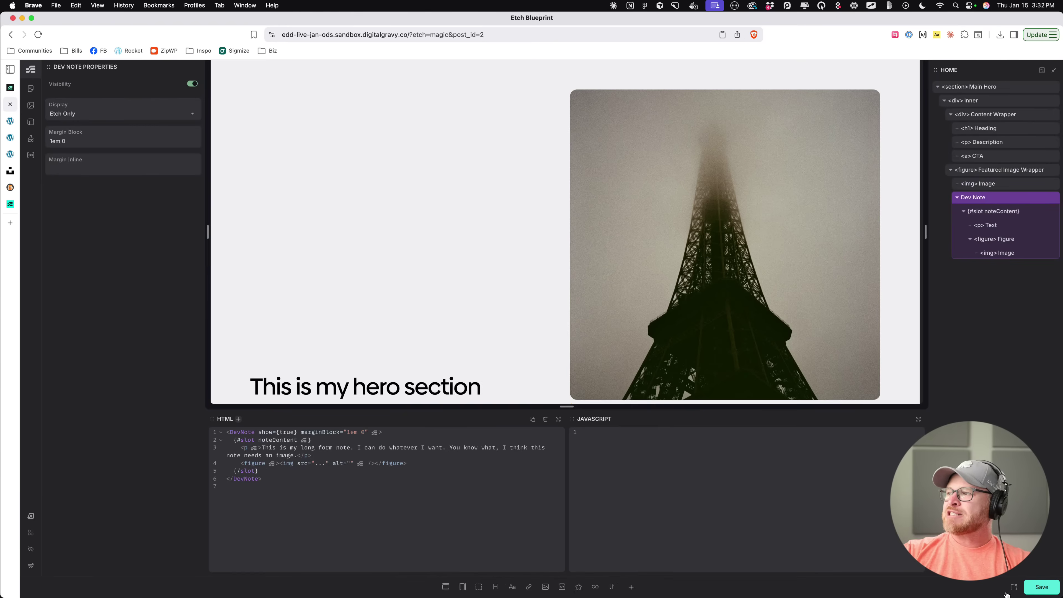
# Step: Turn off the Dev Note's Visibility and test switching it on and off repeatedly, leaving it off
pyautogui.scroll(-5, 708, 278)
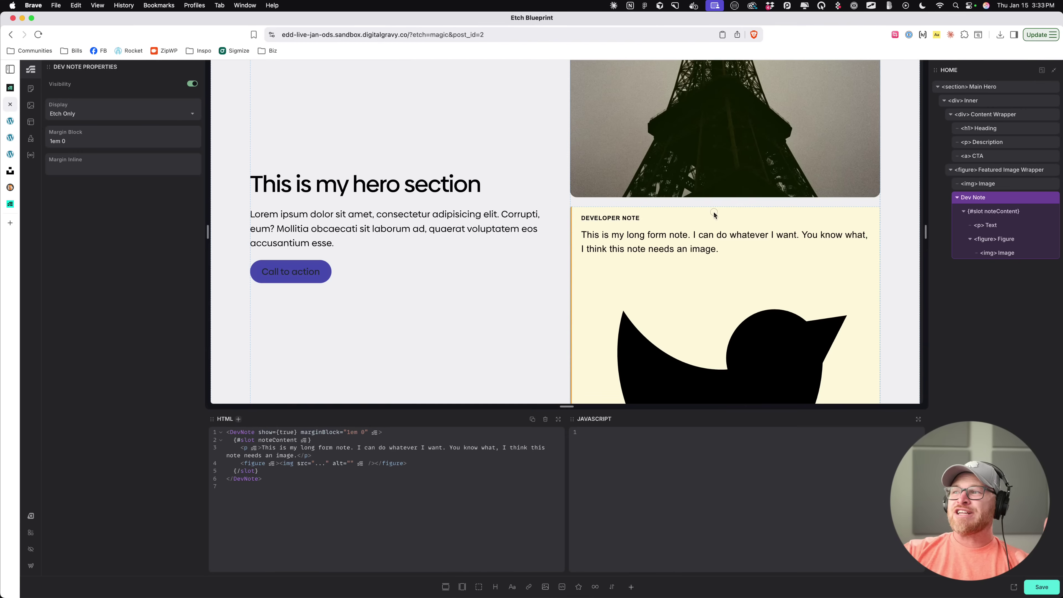
pyautogui.click(193, 84)
pyautogui.moveTo(730, 379)
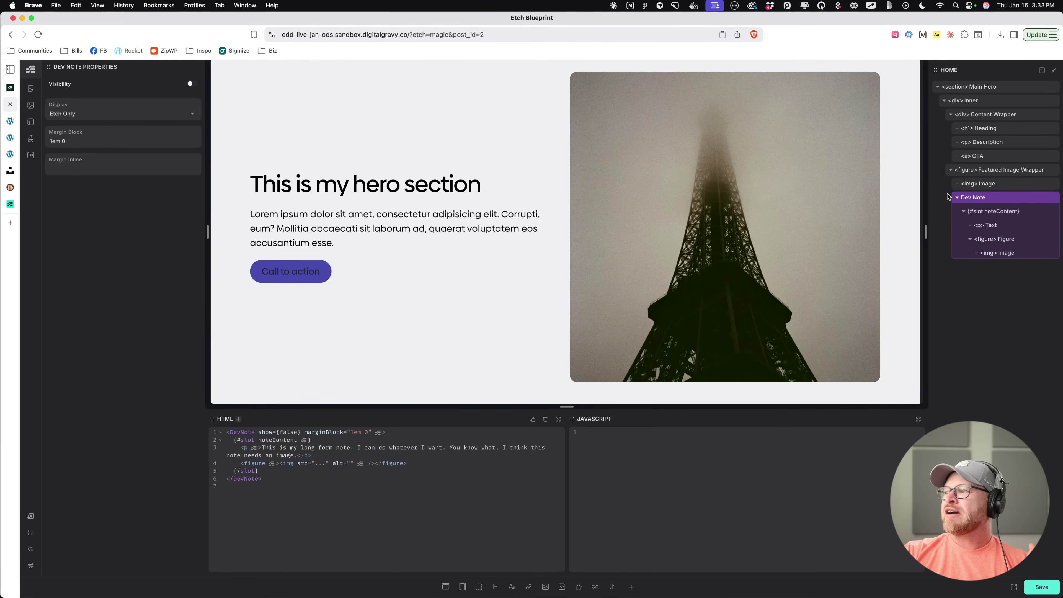
pyautogui.click(962, 197)
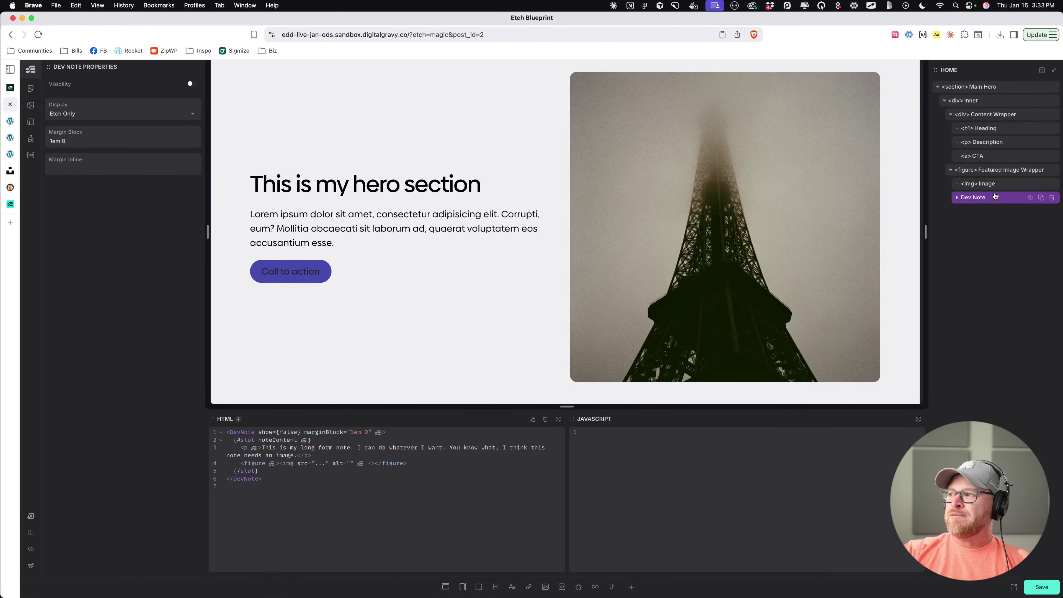
pyautogui.click(190, 84)
pyautogui.click(190, 84)
pyautogui.click(191, 85)
pyautogui.click(191, 84)
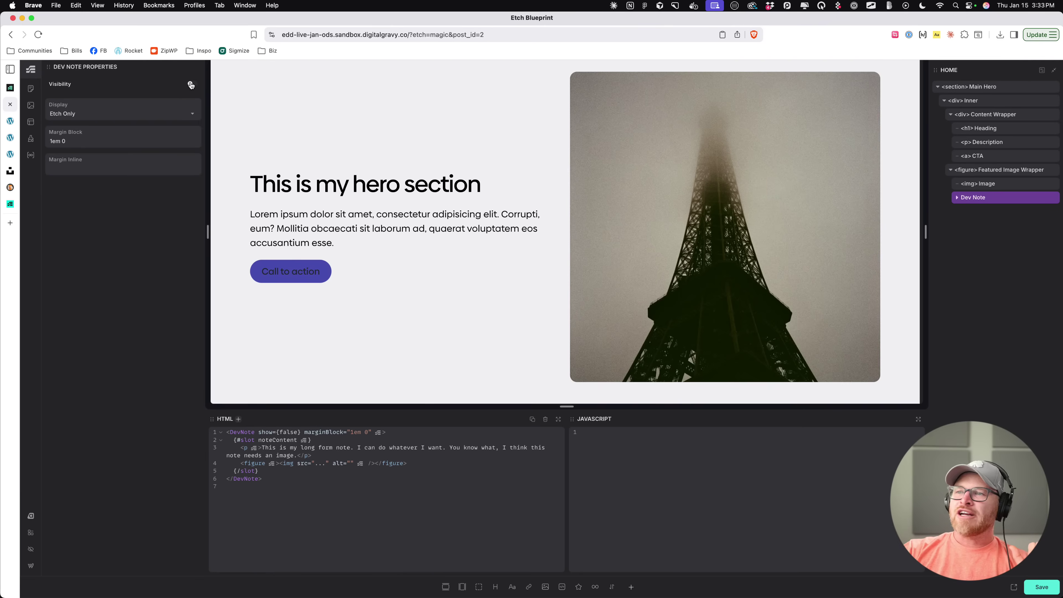
# Step: Reopen the Dev Note component for editing and examine its inner div, the noteContent slot's name and the nested If condition
pyautogui.rightClick(980, 199)
pyautogui.click(936, 305)
pyautogui.click(1001, 214)
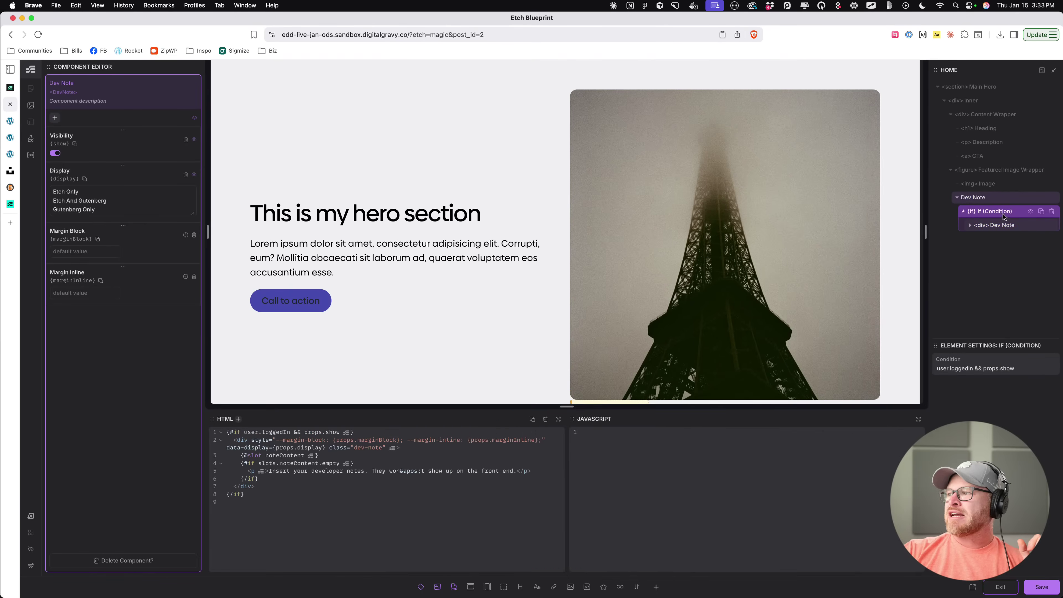
pyautogui.click(997, 228)
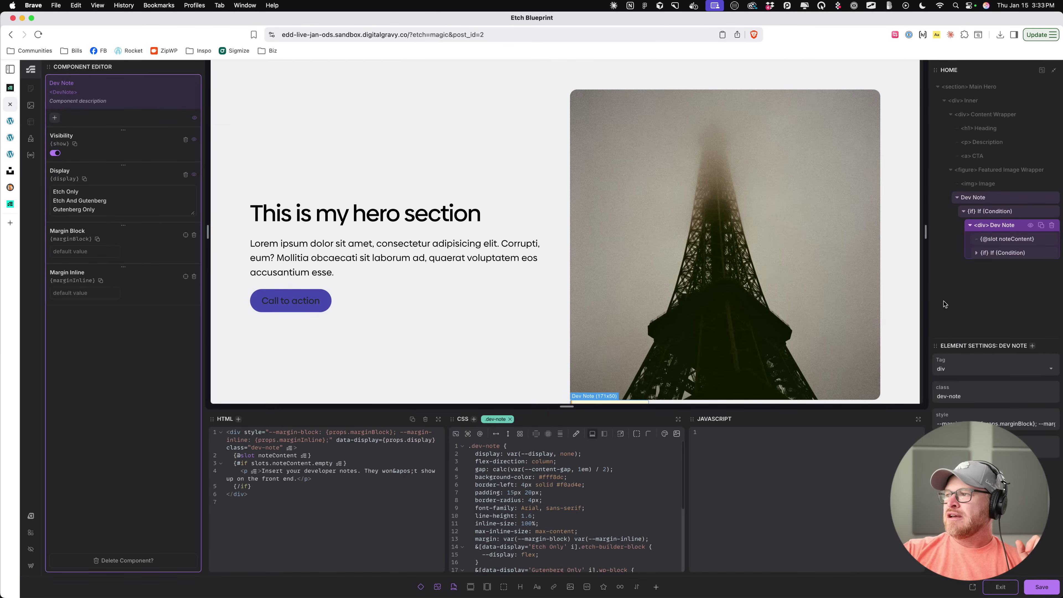
pyautogui.click(1002, 242)
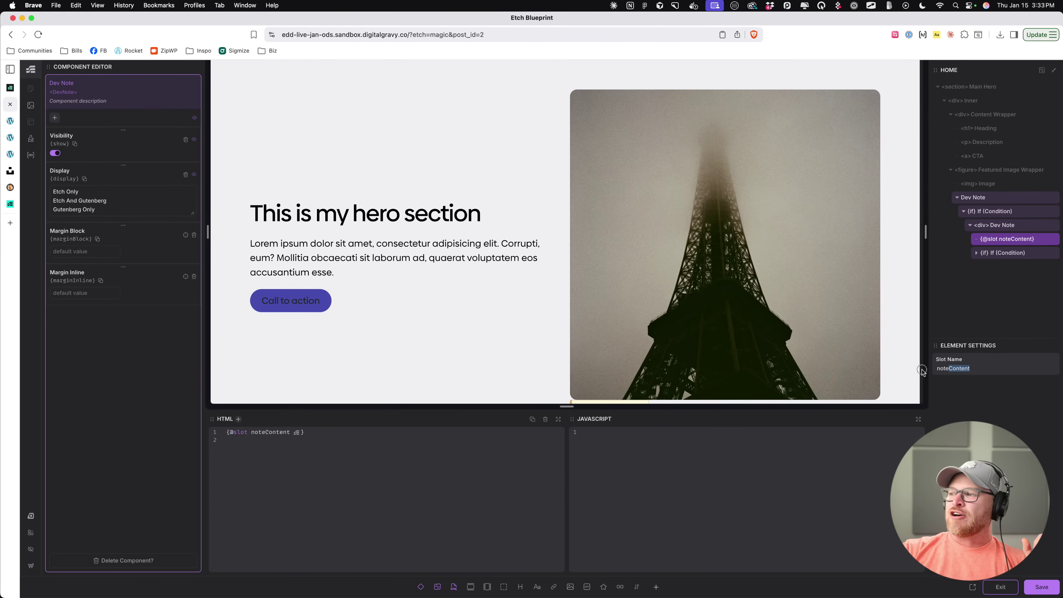
pyautogui.click(1002, 256)
pyautogui.tripleClick(1015, 367)
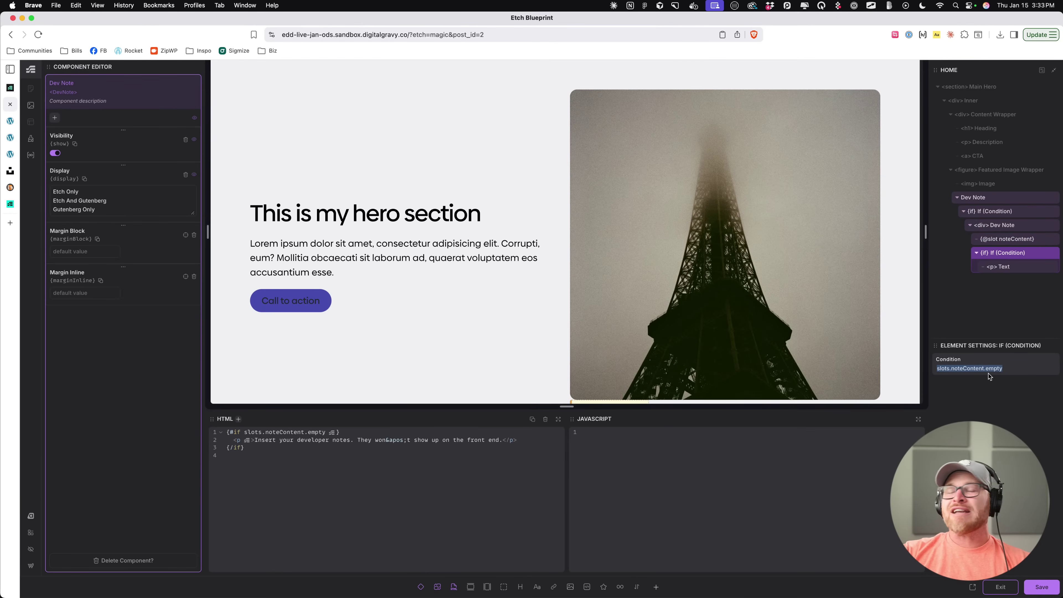
# Step: Examine the fallback paragraph's content inside the nested If condition and exit the component editor
pyautogui.click(1010, 267)
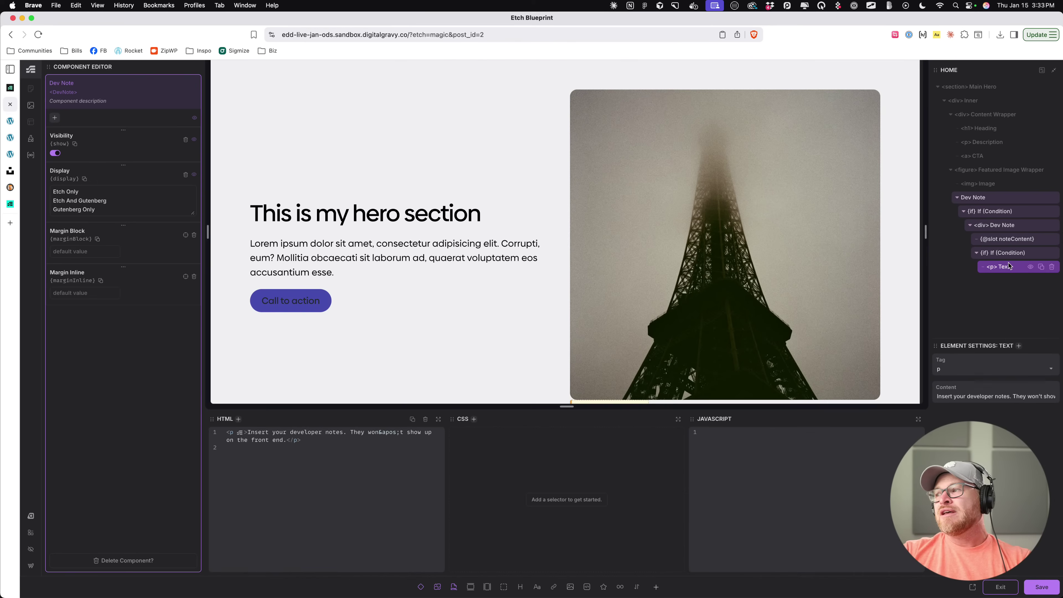
pyautogui.moveTo(941, 398); pyautogui.dragTo(1055, 400)
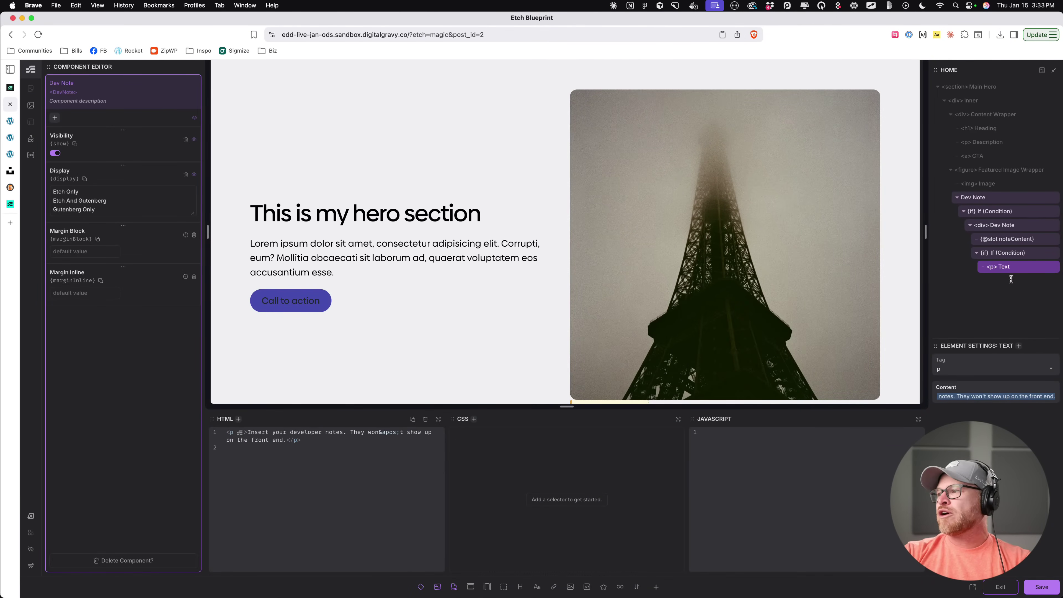
pyautogui.click(1009, 592)
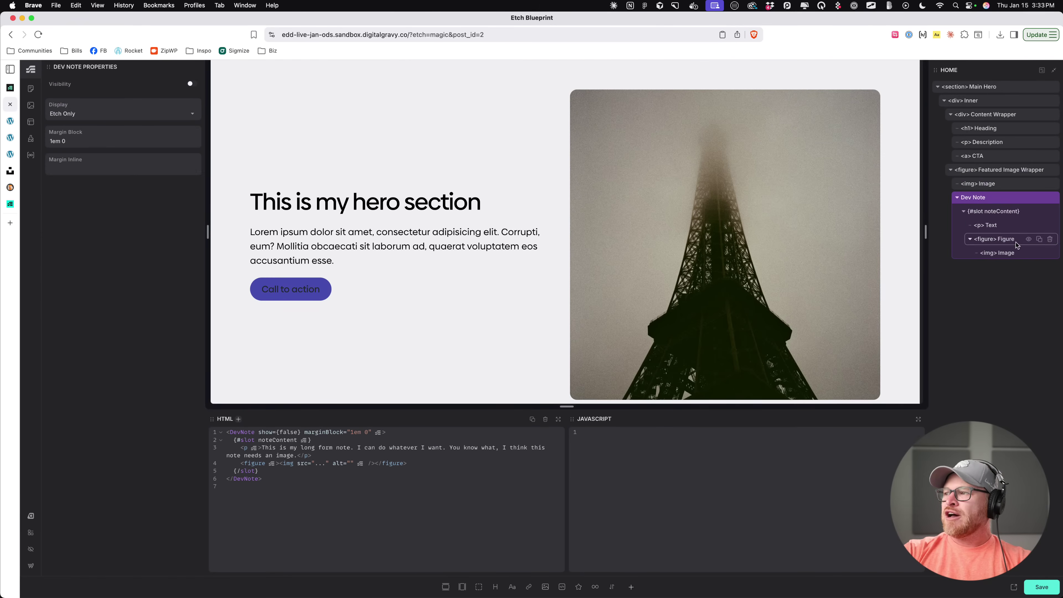
# Step: Reopen the Dev Note component for editing and examine the data-display attribute in its inner div's HTML
pyautogui.rightClick(991, 202)
pyautogui.click(930, 291)
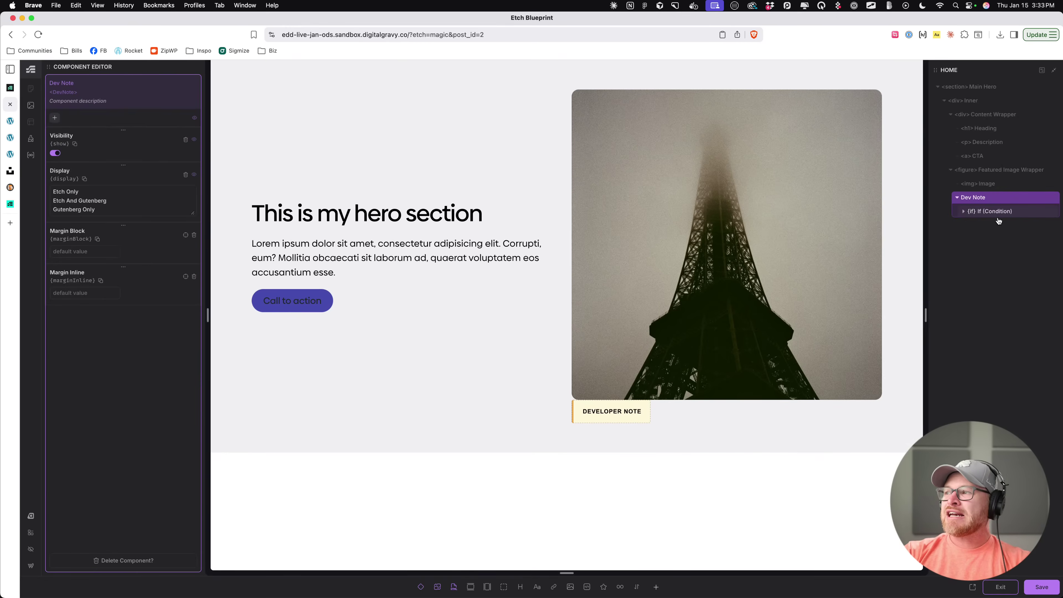
pyautogui.click(999, 225)
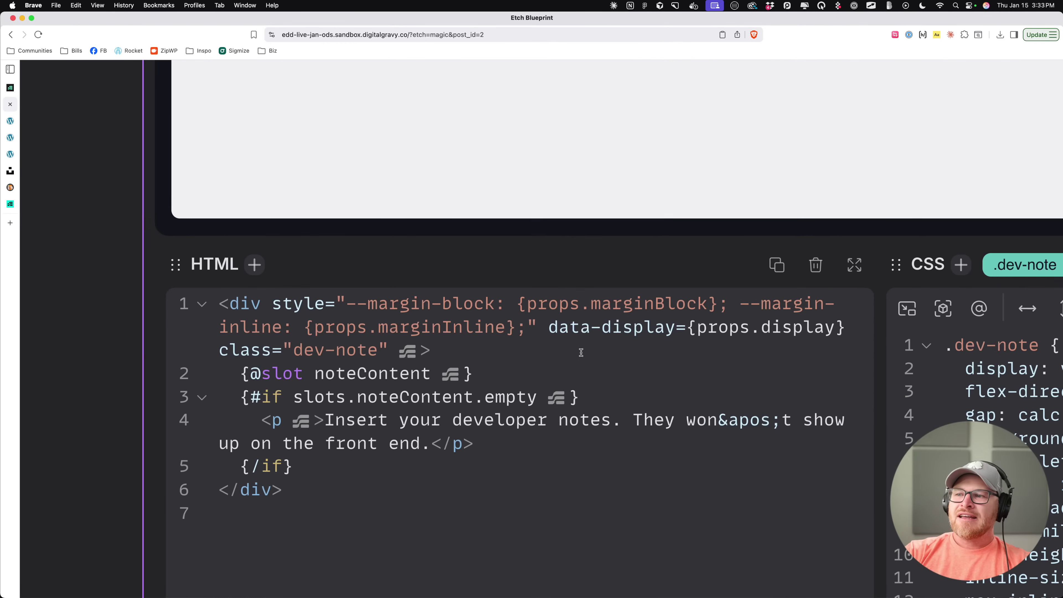
pyautogui.moveTo(549, 329); pyautogui.dragTo(854, 328)
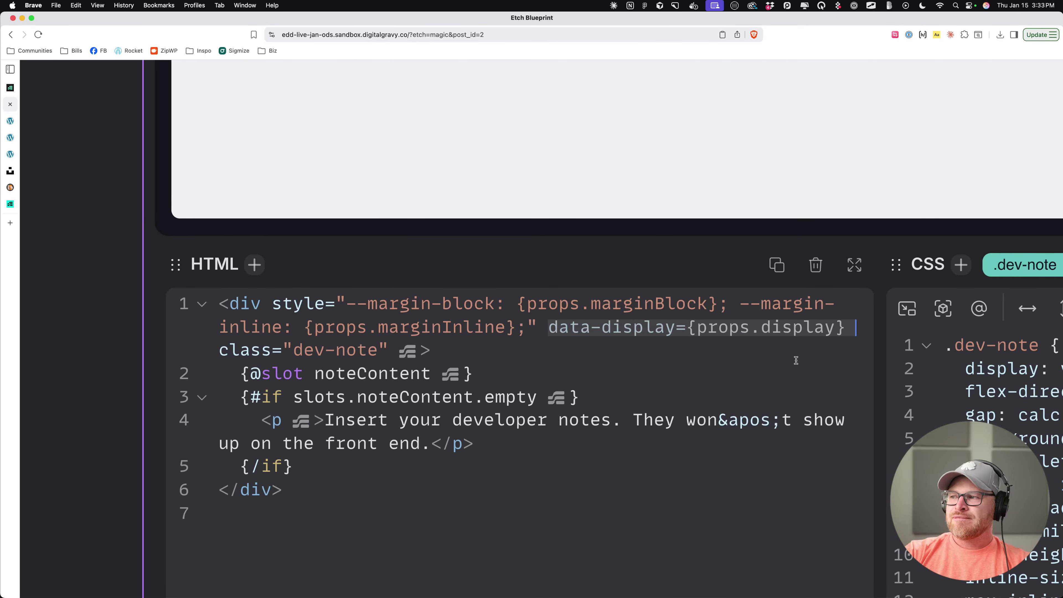
# Step: Examine the display declaration and the Etch Only data-display rule in the .dev-note CSS
pyautogui.hscroll(15, 577, 389)
pyautogui.moveTo(322, 368); pyautogui.dragTo(640, 369)
pyautogui.click(526, 396)
pyautogui.moveTo(555, 371); pyautogui.dragTo(459, 375)
pyautogui.scroll(-5, 460, 375)
pyautogui.click(352, 397)
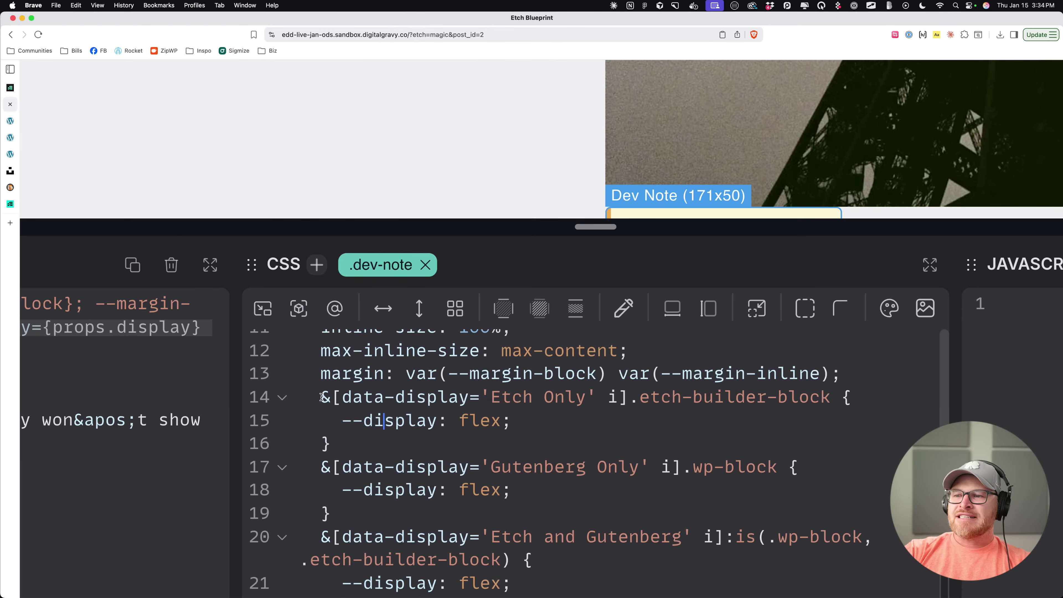
pyautogui.moveTo(333, 397); pyautogui.dragTo(839, 396)
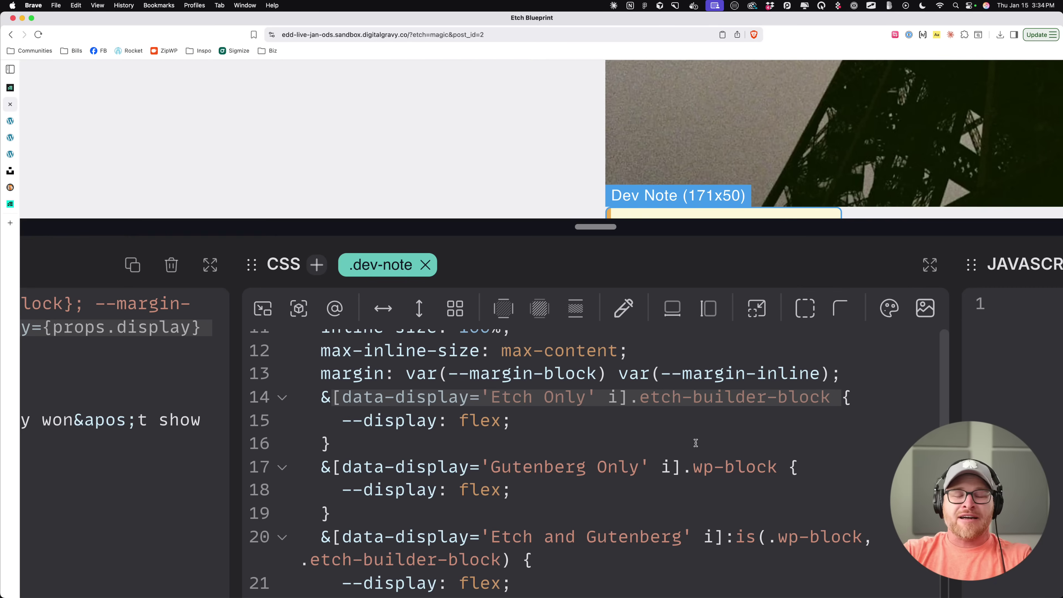
pyautogui.moveTo(513, 421); pyautogui.dragTo(331, 421)
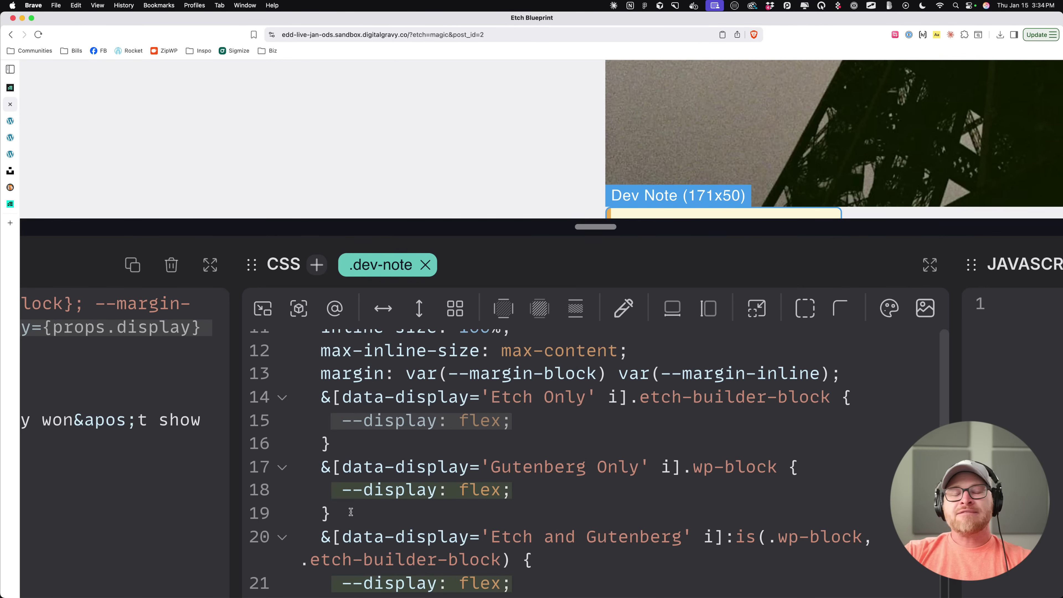
pyautogui.click(609, 511)
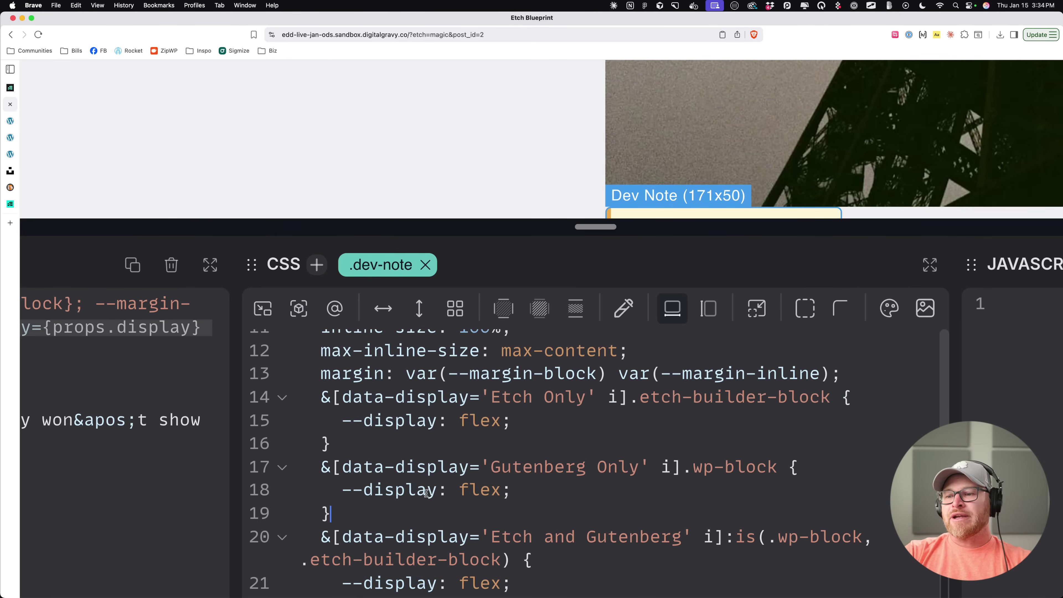
# Step: Examine the selectors and --display declarations of the Gutenberg Only and Etch and Gutenberg rules in the .dev-note CSS
pyautogui.scroll(-2, 354, 440)
pyautogui.moveTo(320, 426); pyautogui.dragTo(683, 425)
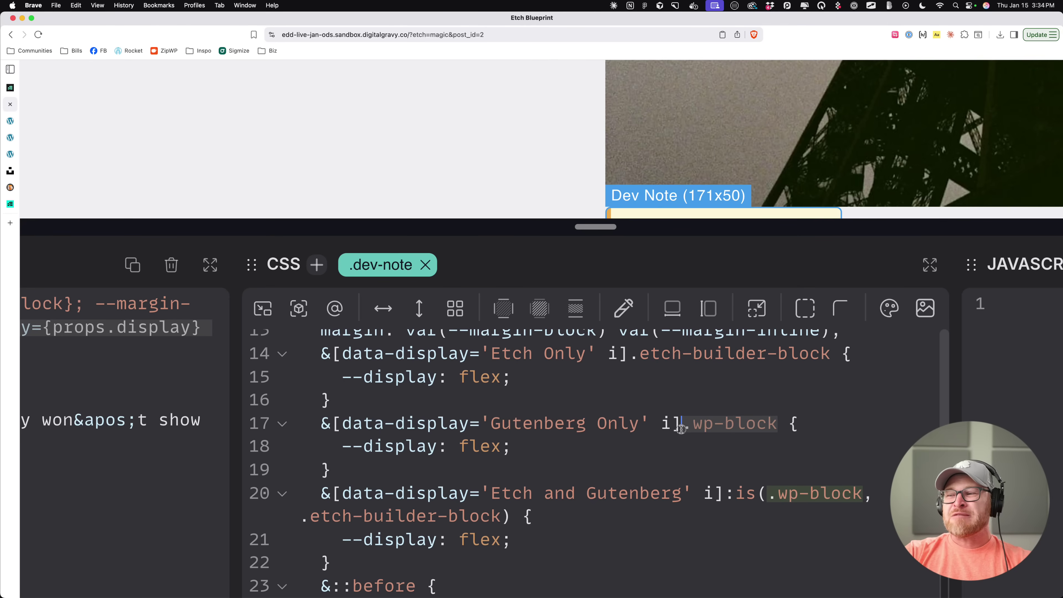
pyautogui.tripleClick(469, 453)
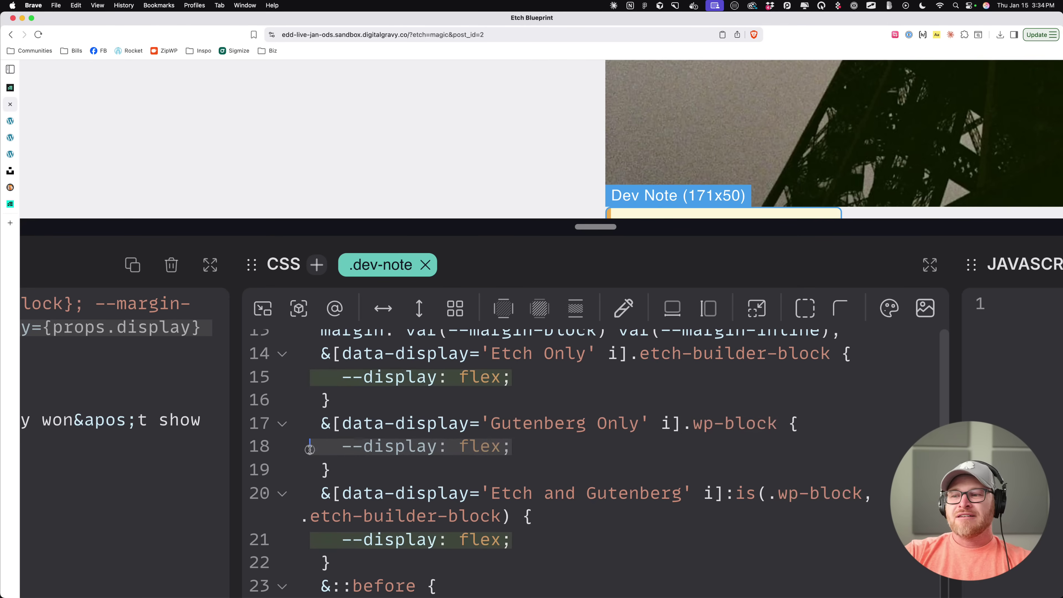
pyautogui.scroll(-3, 400, 458)
pyautogui.click(401, 458)
pyautogui.moveTo(312, 427); pyautogui.dragTo(843, 423)
pyautogui.click(839, 423)
pyautogui.moveTo(384, 450); pyautogui.dragTo(494, 450)
pyautogui.moveTo(544, 474); pyautogui.dragTo(364, 473)
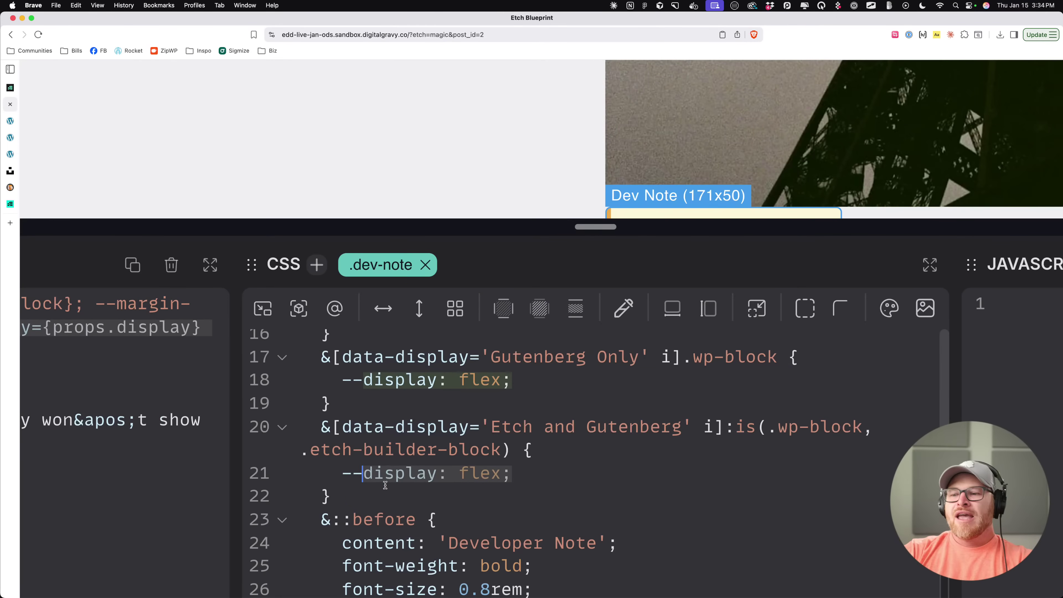
# Step: Examine the content declaration in the ::before rule of the .dev-note CSS
pyautogui.scroll(-3, 352, 459)
pyautogui.moveTo(340, 446); pyautogui.dragTo(638, 447)
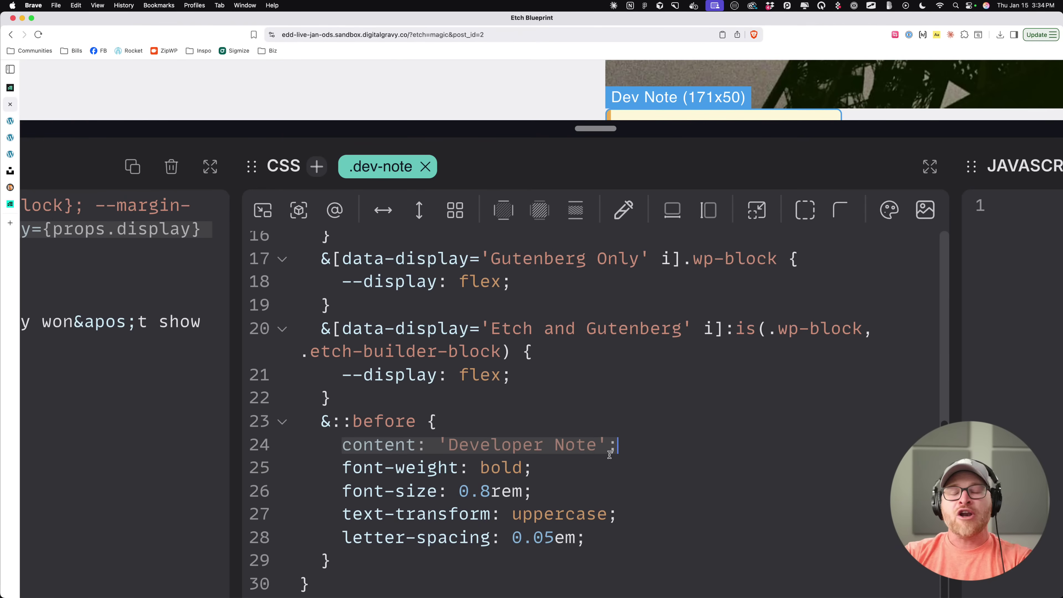
pyautogui.press('super+0')
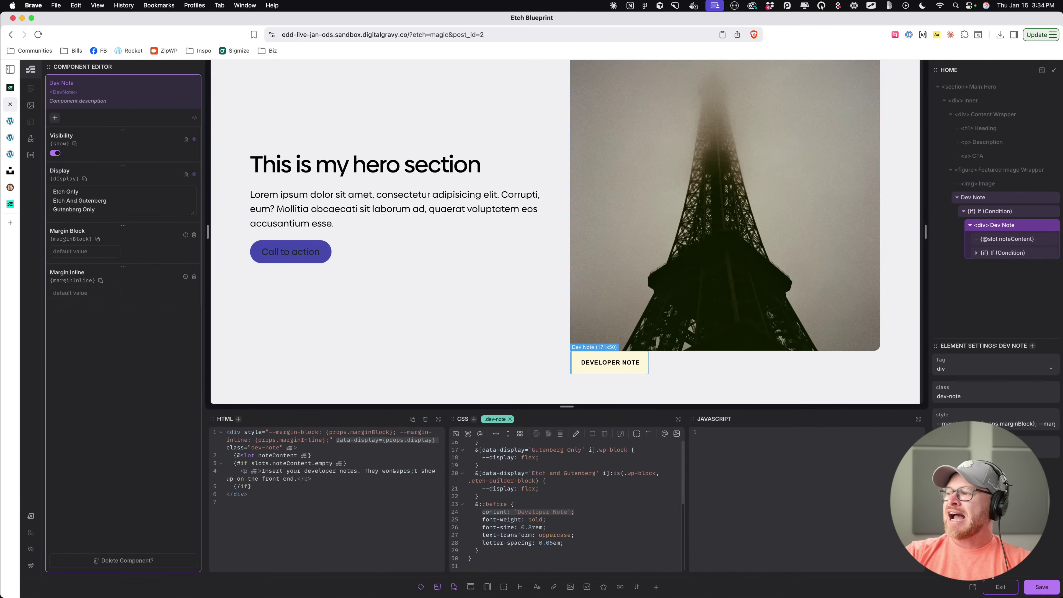
# Step: Exit the component editor and turn on the Dev Note's Visibility
pyautogui.click(999, 587)
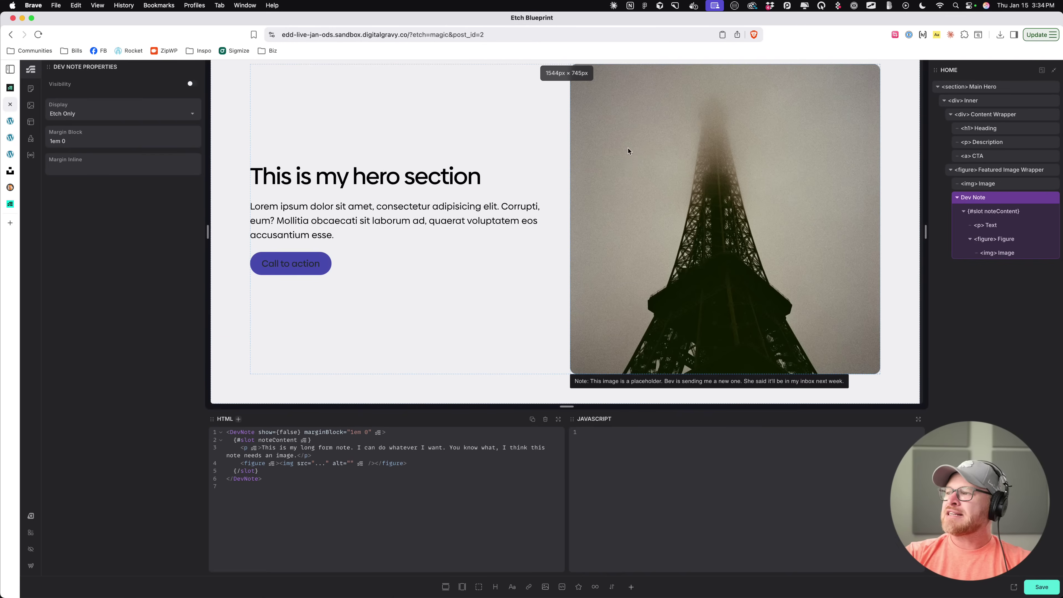
pyautogui.click(192, 83)
pyautogui.scroll(-5, 603, 295)
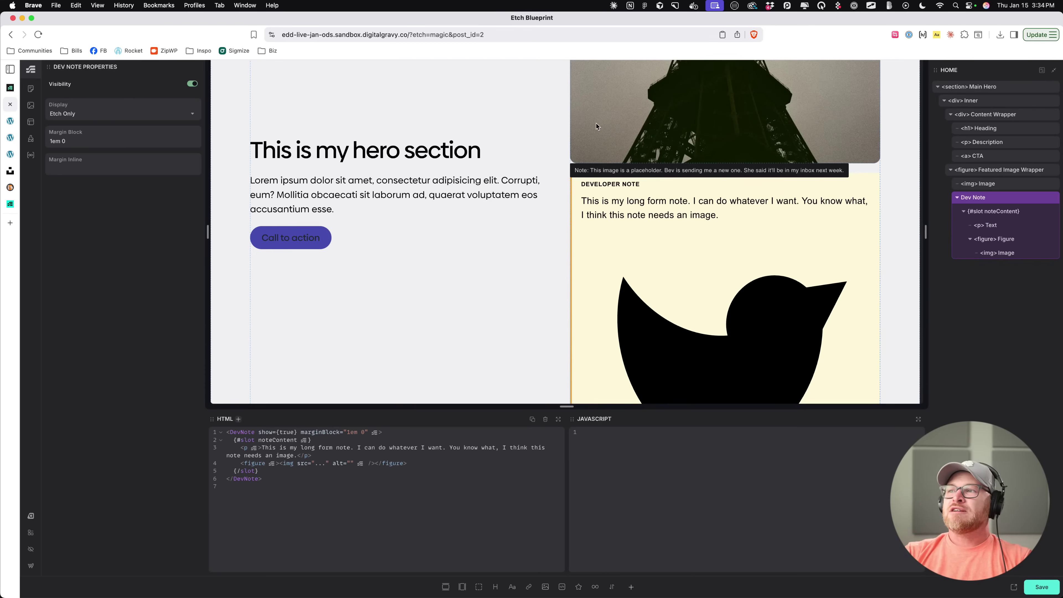
# Step: Add the attribute data-etch-note="Rewrite this shitty headline." to the hero heading and save the page
pyautogui.click(398, 157)
pyautogui.write('da')
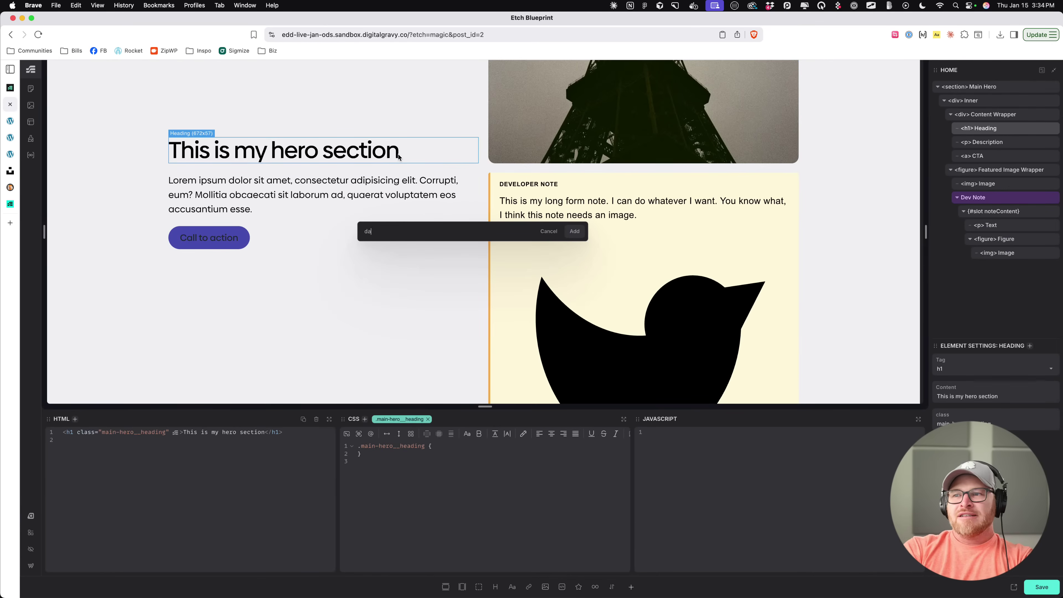
pyautogui.write('ta-etch-note=""Rewrite this shitty headline.')
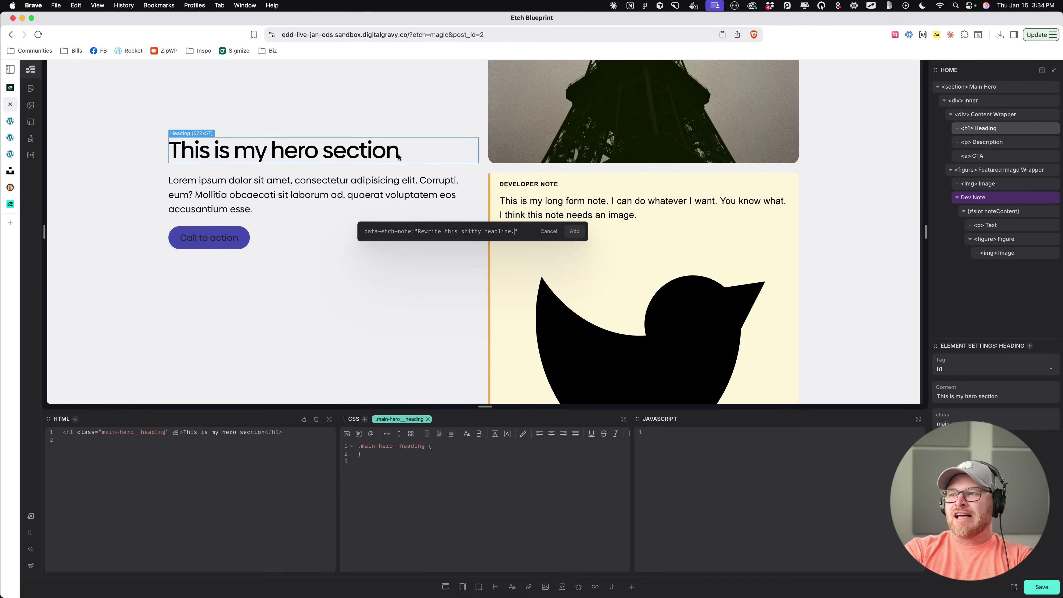
pyautogui.click(575, 233)
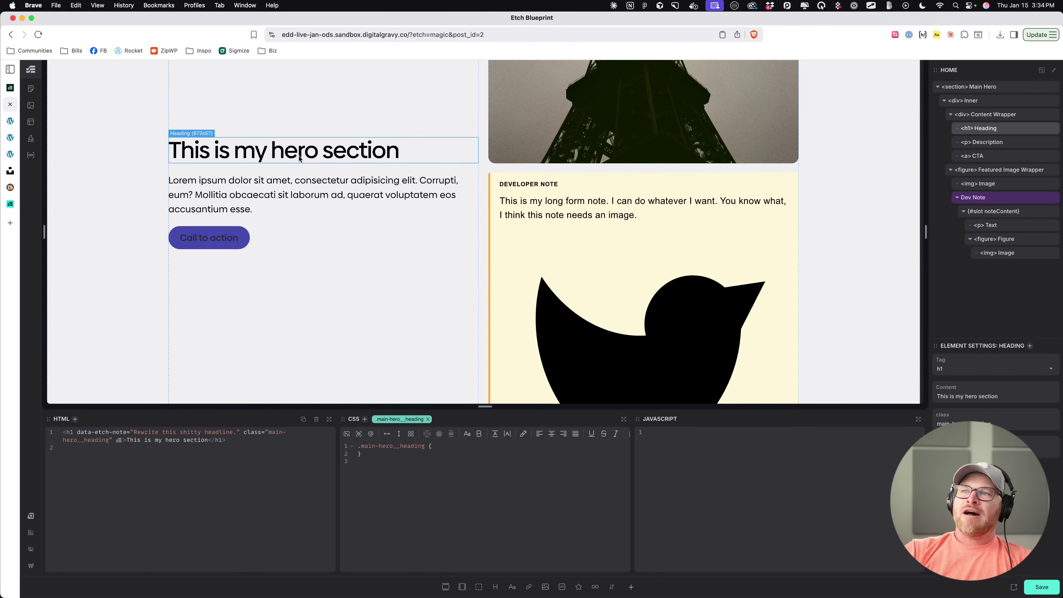
pyautogui.moveTo(299, 156)
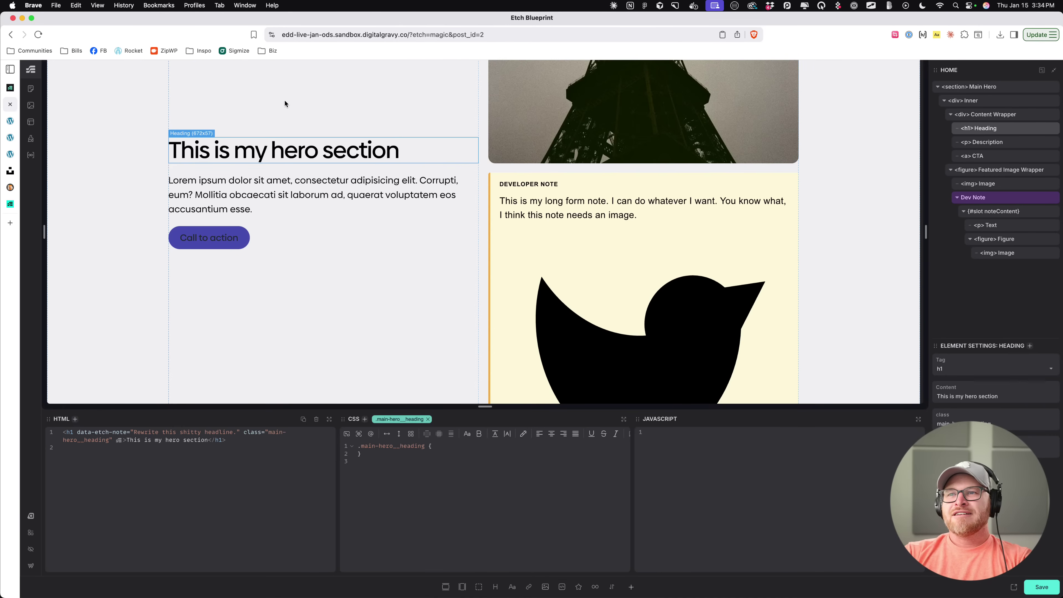
pyautogui.press('super+s')
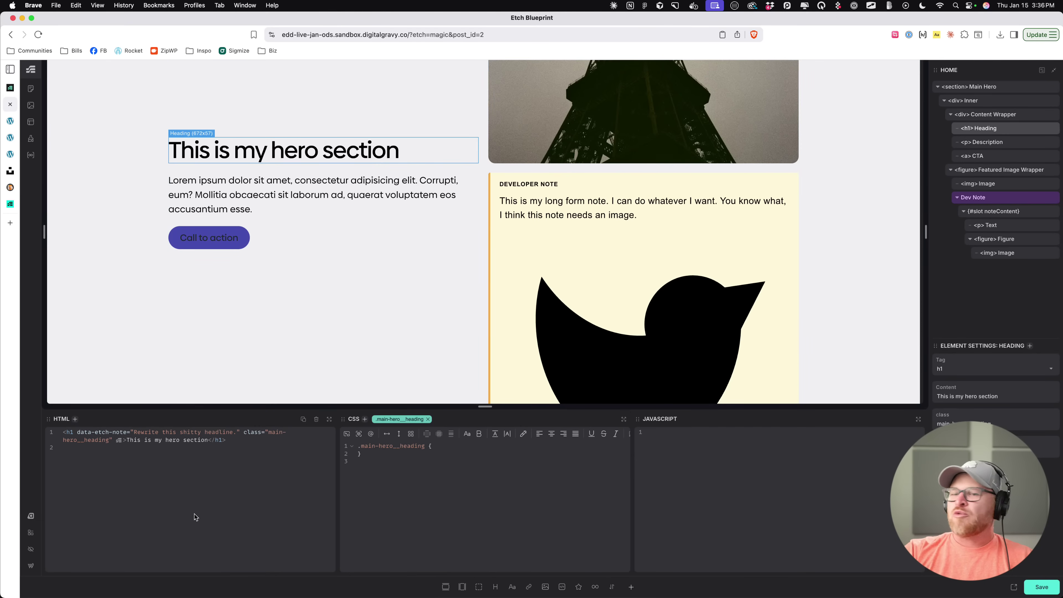
# Step: Open the Home page in the WordPress block editor and inspect the heading, call-to-action, image and Content Wrapper blocks
pyautogui.click(31, 566)
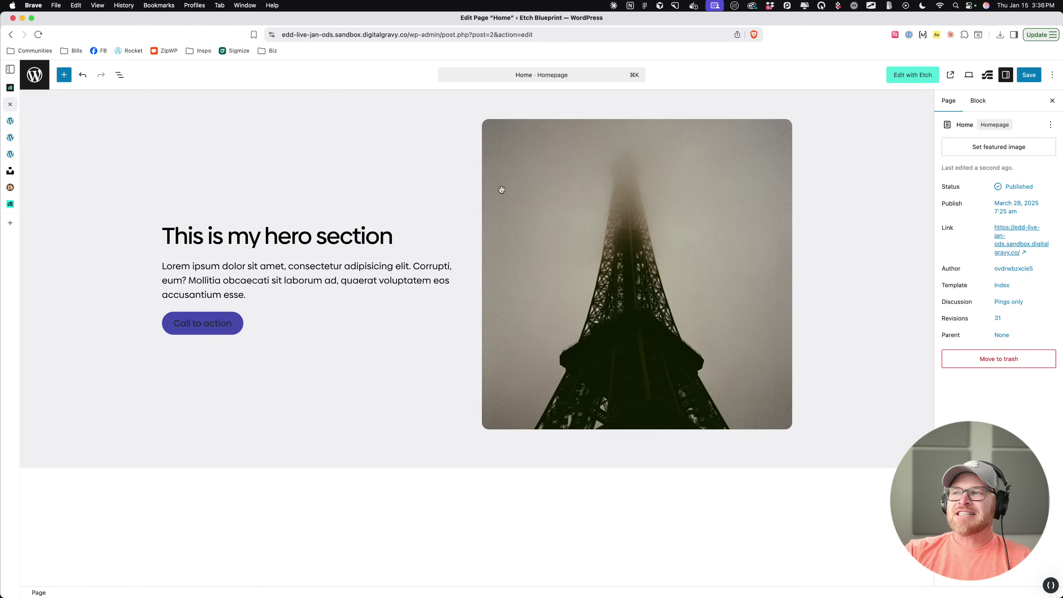
pyautogui.click(251, 225)
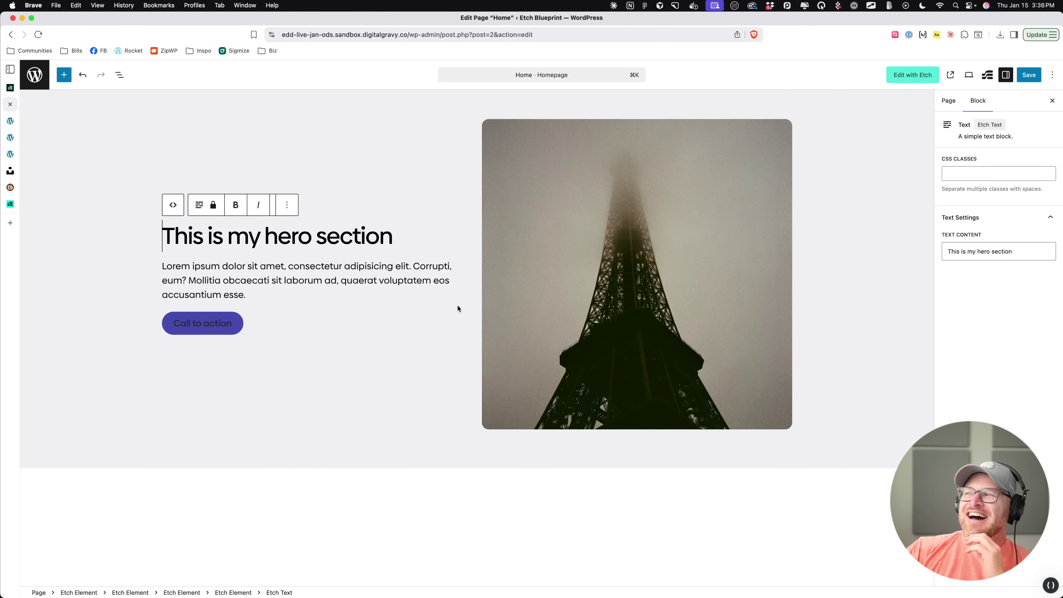
pyautogui.click(203, 323)
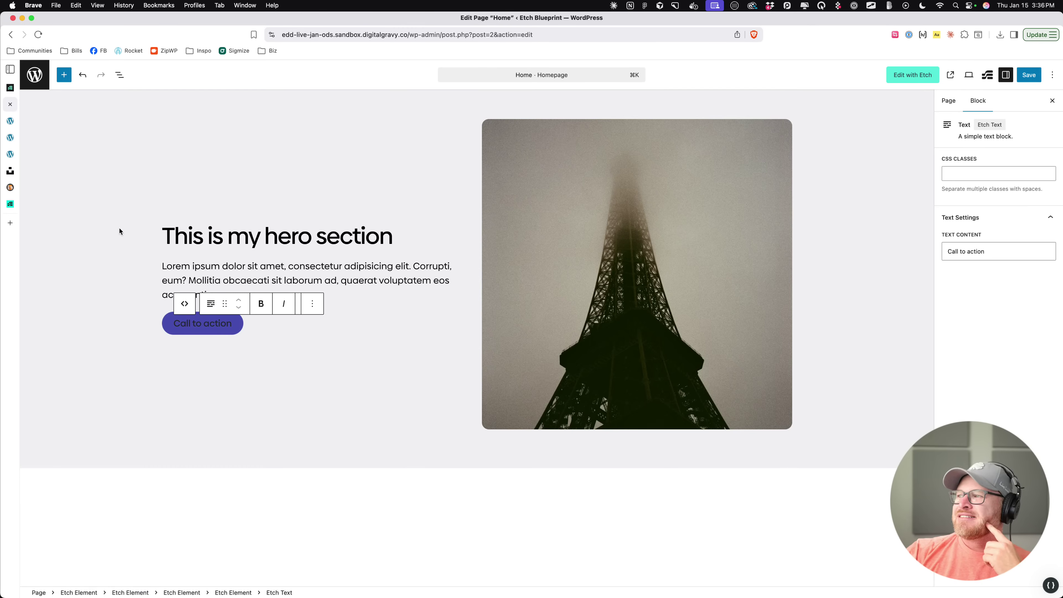
pyautogui.click(286, 242)
pyautogui.click(618, 233)
pyautogui.click(271, 180)
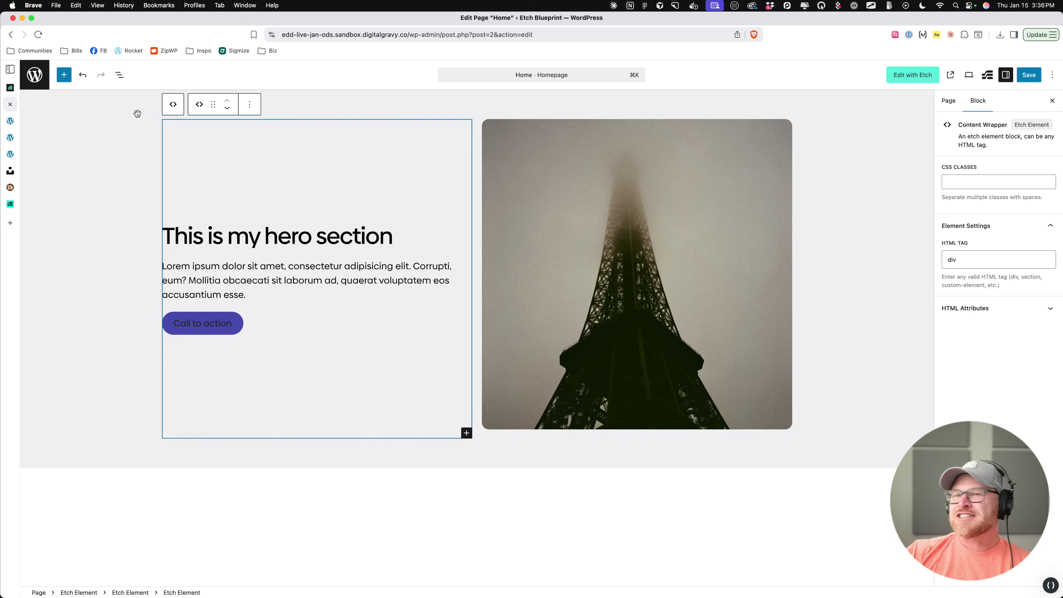
# Step: Replace the hero heading's text with "Here's the new headline, it's not shitty anymore." and save the page
pyautogui.tripleClick(305, 237)
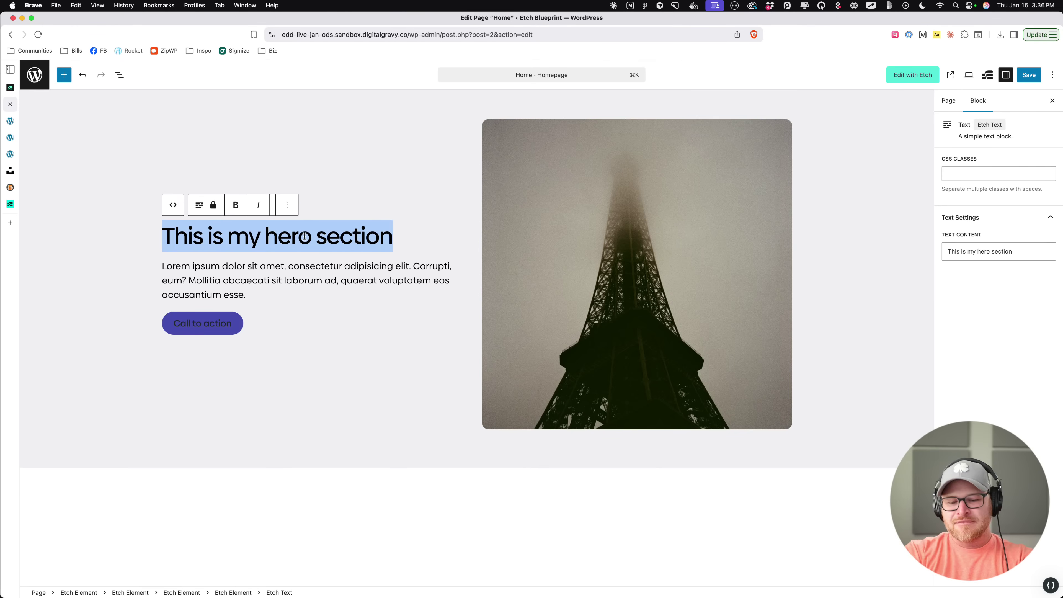
pyautogui.write("Here's the new headline, it's not shitty anymore.")
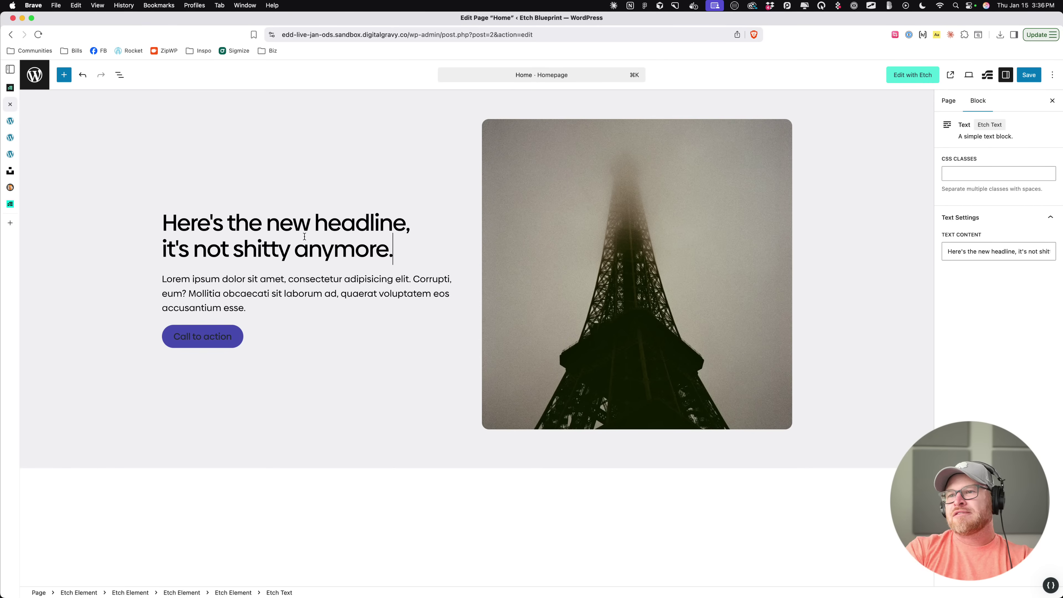
pyautogui.press('super+s')
# Step: Check that the hero's headline and description text can be selected for editing in the block editor
pyautogui.moveTo(388, 249); pyautogui.dragTo(164, 222)
pyautogui.tripleClick(178, 226)
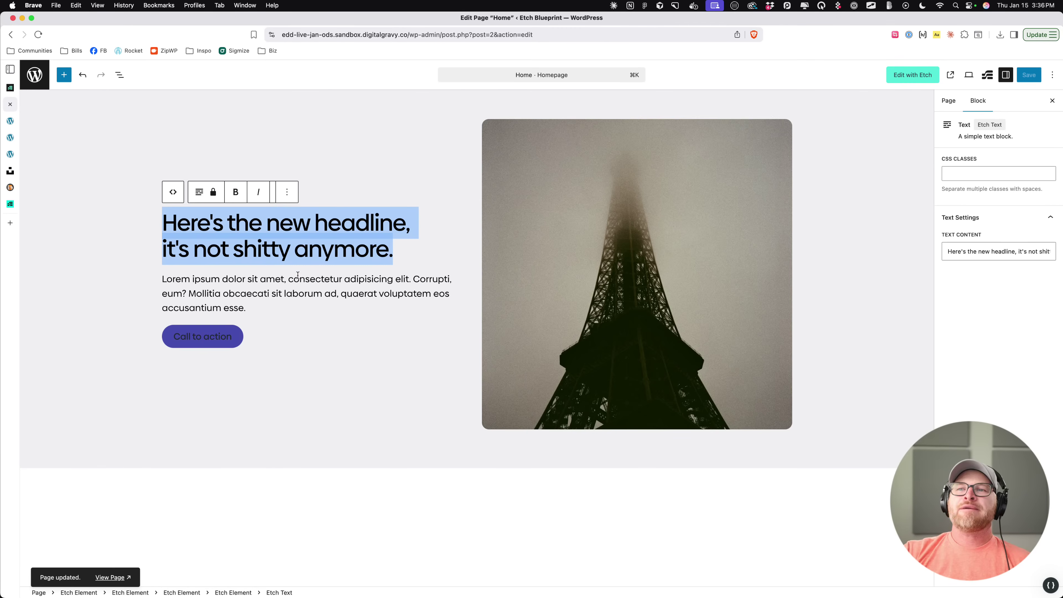
pyautogui.click(376, 309)
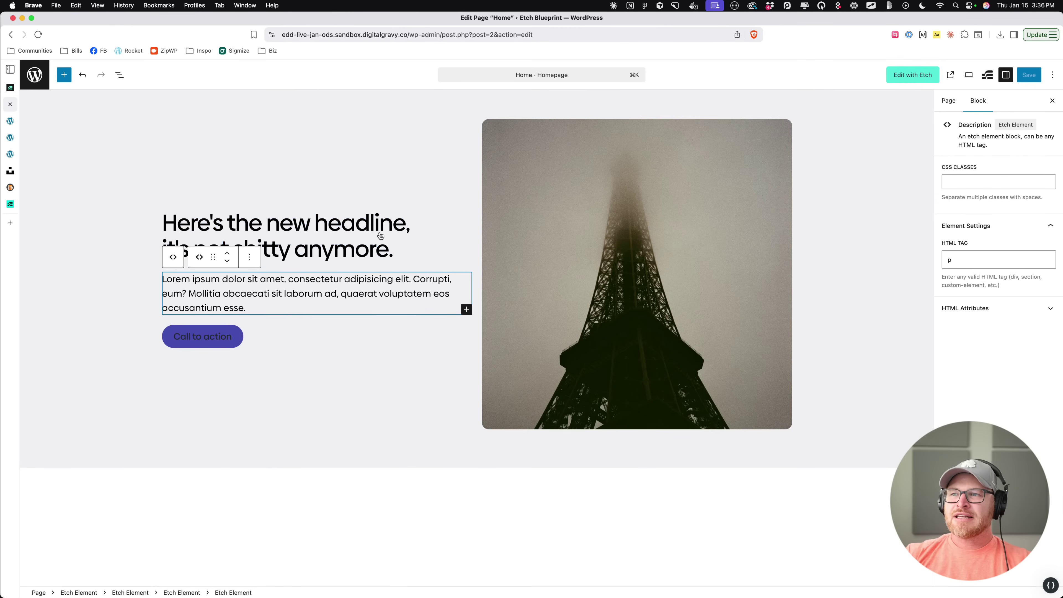
pyautogui.doubleClick(379, 224)
pyautogui.doubleClick(366, 280)
pyautogui.tripleClick(288, 293)
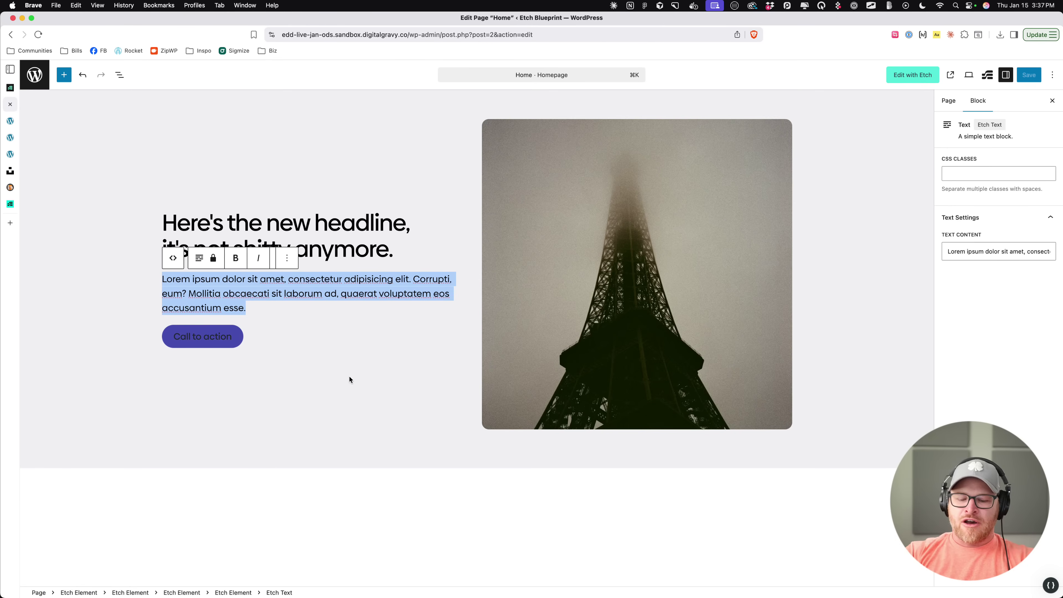
# Step: Try to set the solid primary button's text color to --primary-ultra-light in the Automatic.css Buttons & Links settings and save
pyautogui.press('super+shift+a')
pyautogui.moveTo(126, 81); pyautogui.dragTo(587, 161)
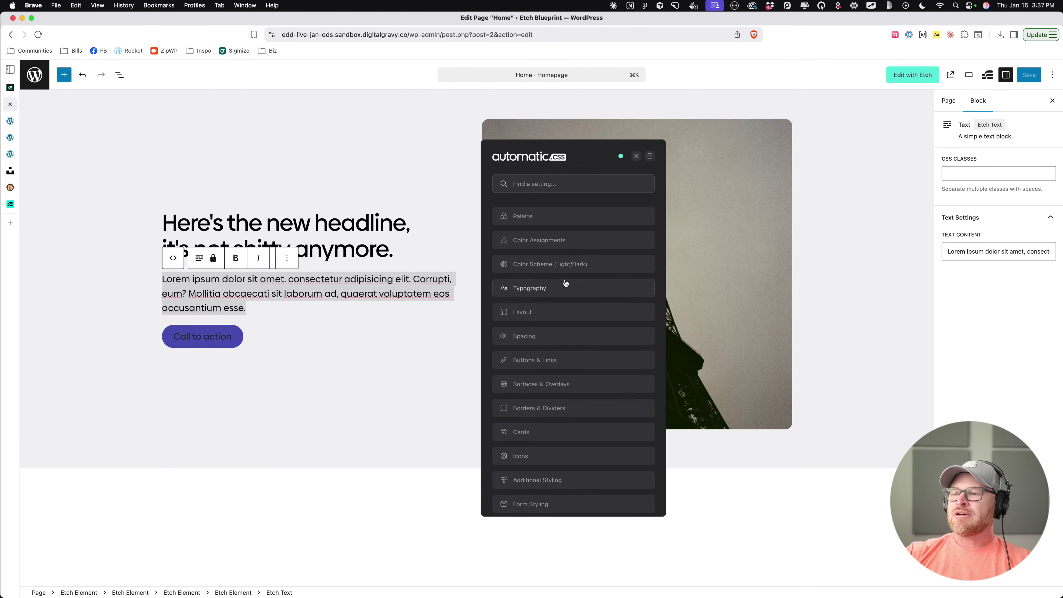
pyautogui.click(547, 360)
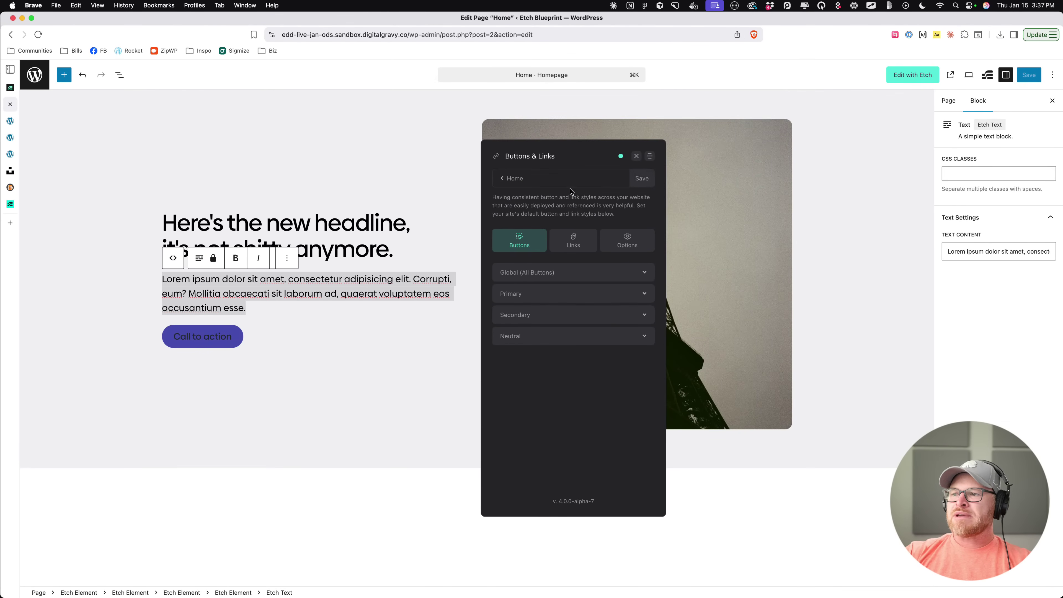
pyautogui.click(543, 293)
pyautogui.scroll(-2, 543, 381)
pyautogui.click(621, 341)
pyautogui.write('--primary-ultra-light')
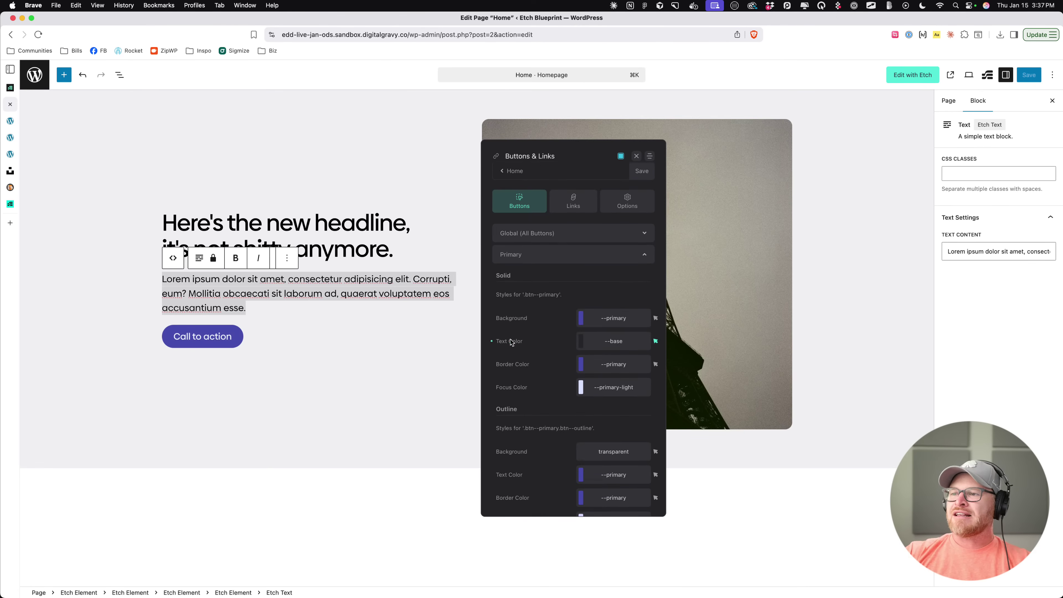
pyautogui.click(642, 171)
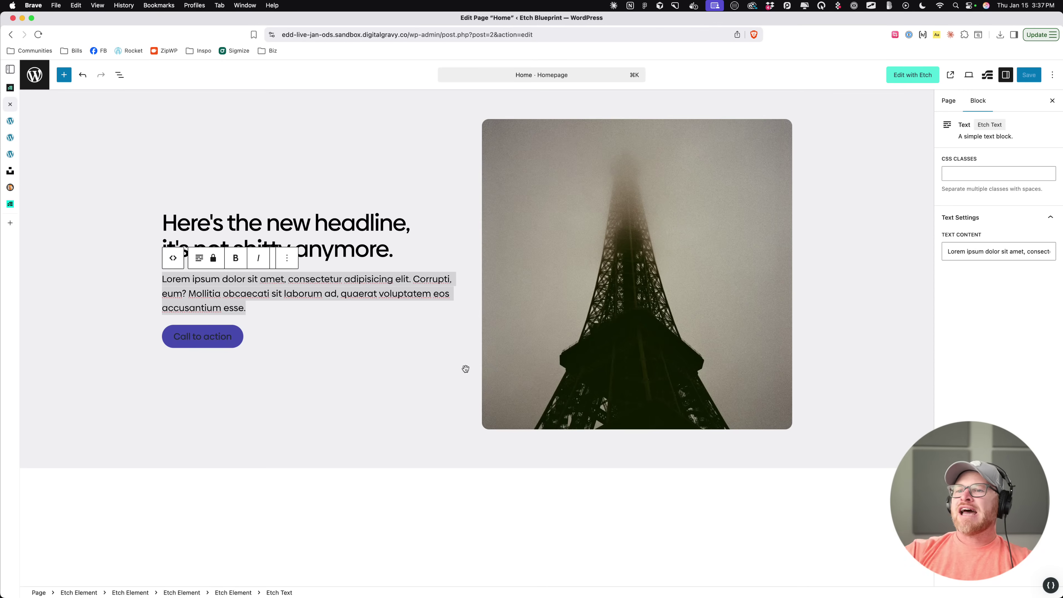
pyautogui.click(362, 374)
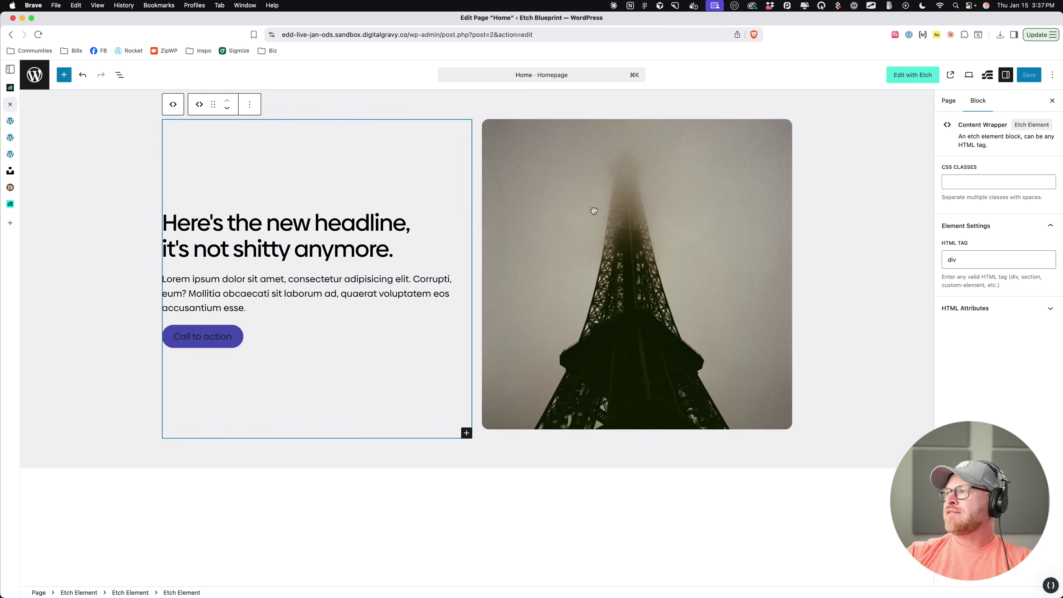
pyautogui.click(482, 143)
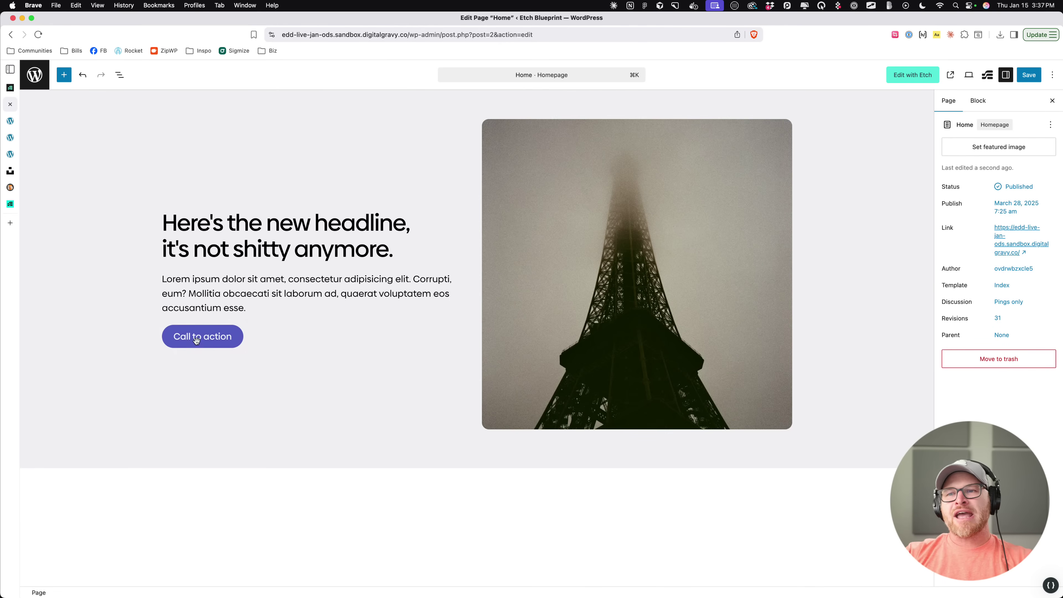
pyautogui.click(308, 249)
pyautogui.click(351, 305)
pyautogui.click(362, 340)
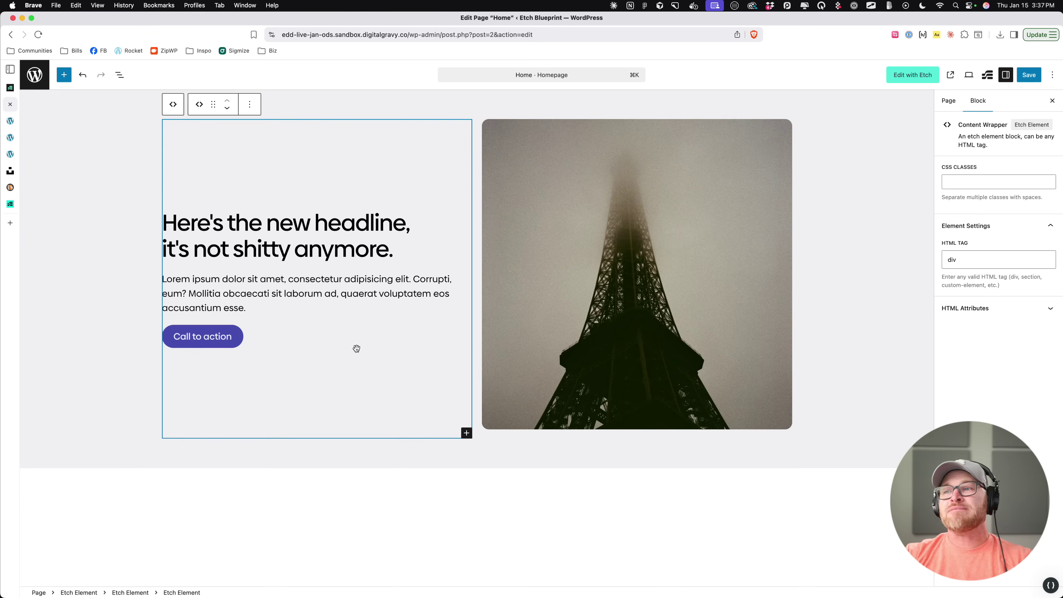
pyautogui.click(413, 100)
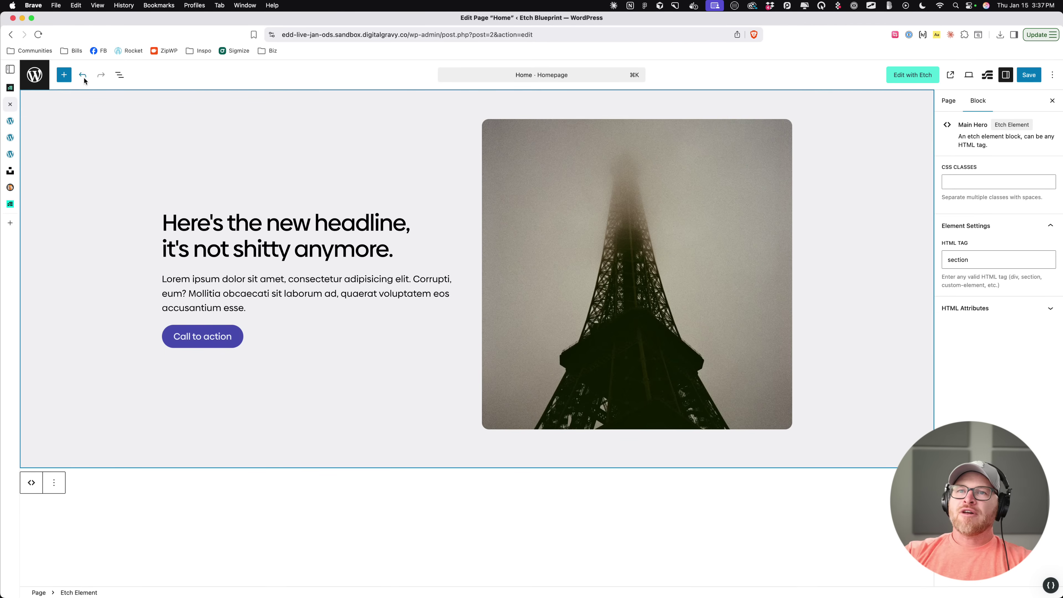
pyautogui.click(11, 205)
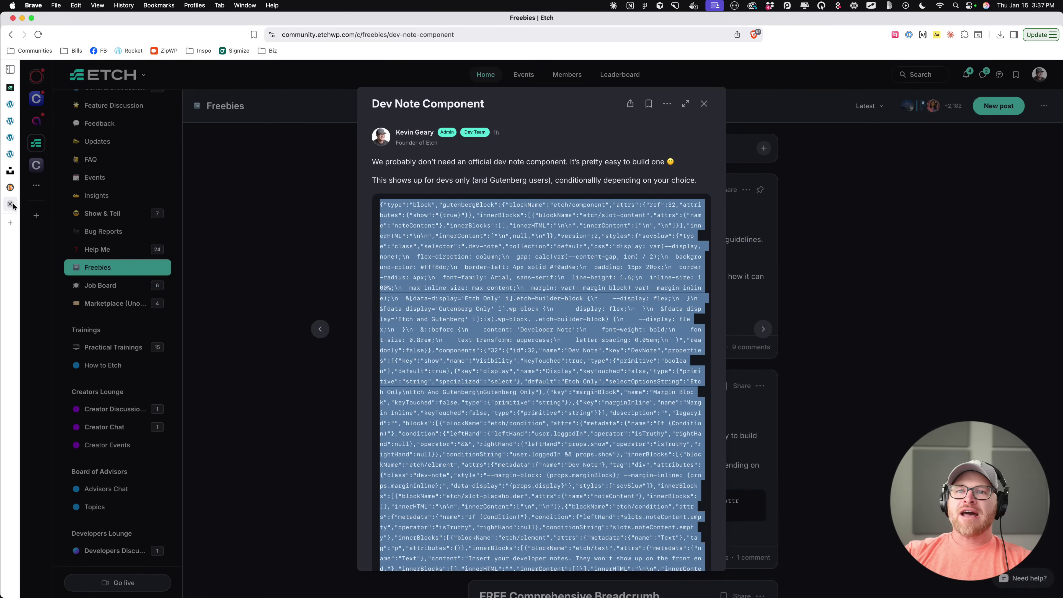
pyautogui.click(10, 137)
pyautogui.click(10, 120)
pyautogui.click(10, 138)
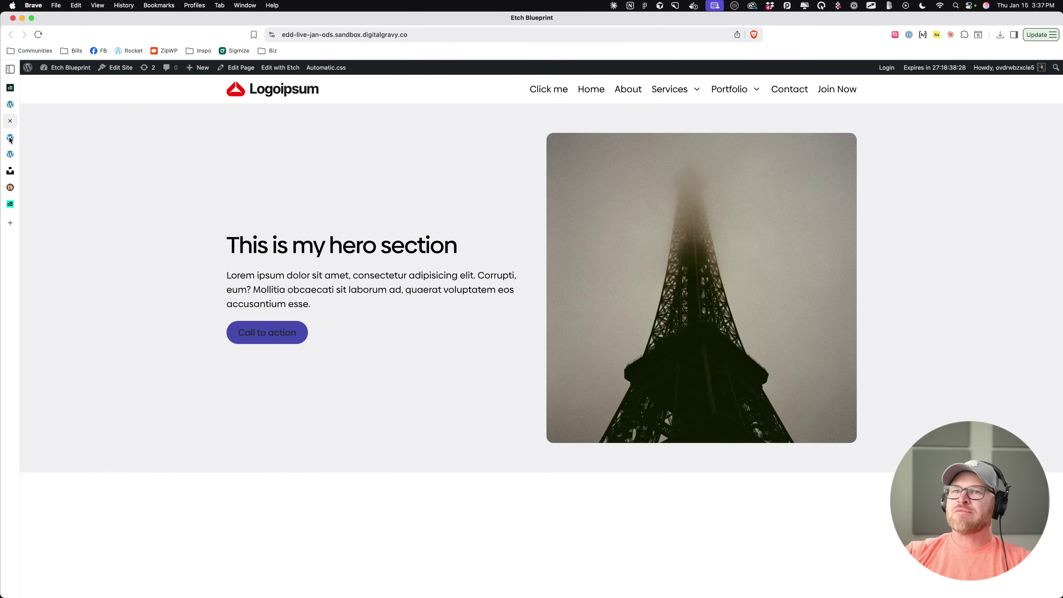
pyautogui.click(11, 154)
pyautogui.scroll(10, 134, 173)
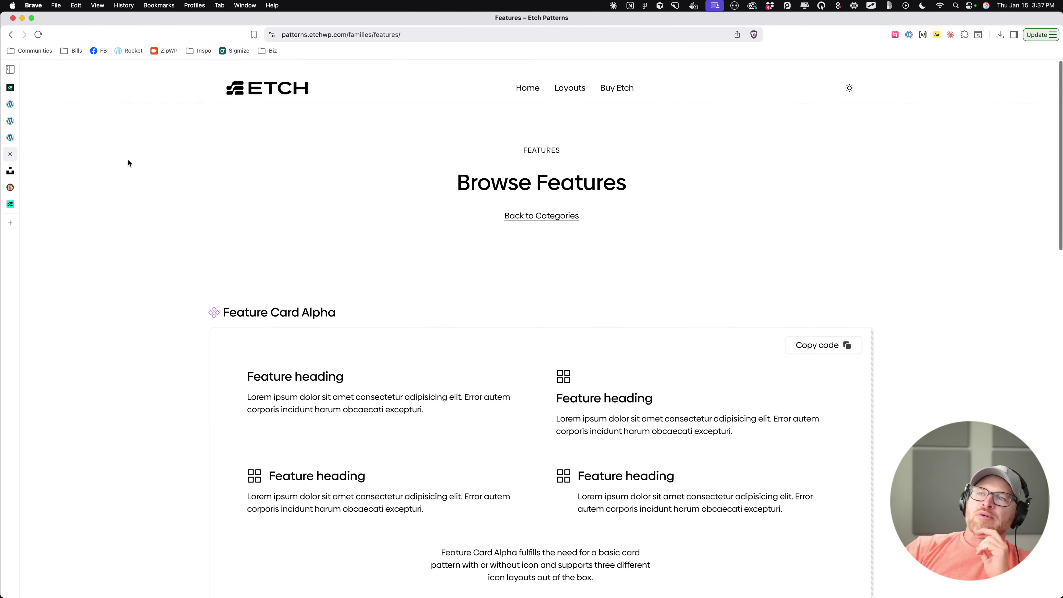
# Step: Switch to the Etch community page and open the changelog at etchwp.com/changelog/ in its place
pyautogui.click(10, 204)
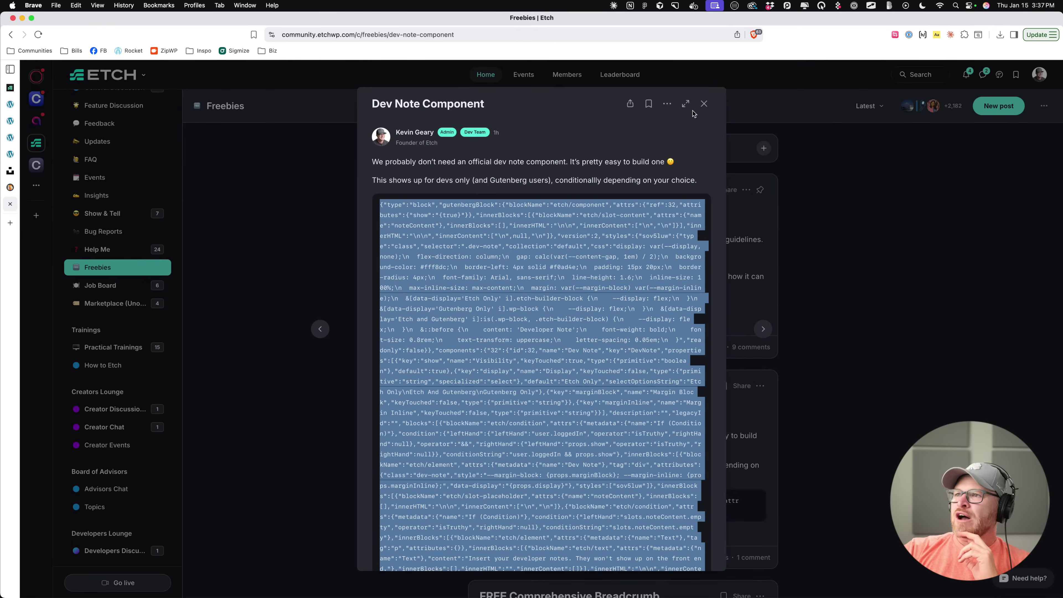
pyautogui.click(489, 34)
pyautogui.write('etchwp.com/')
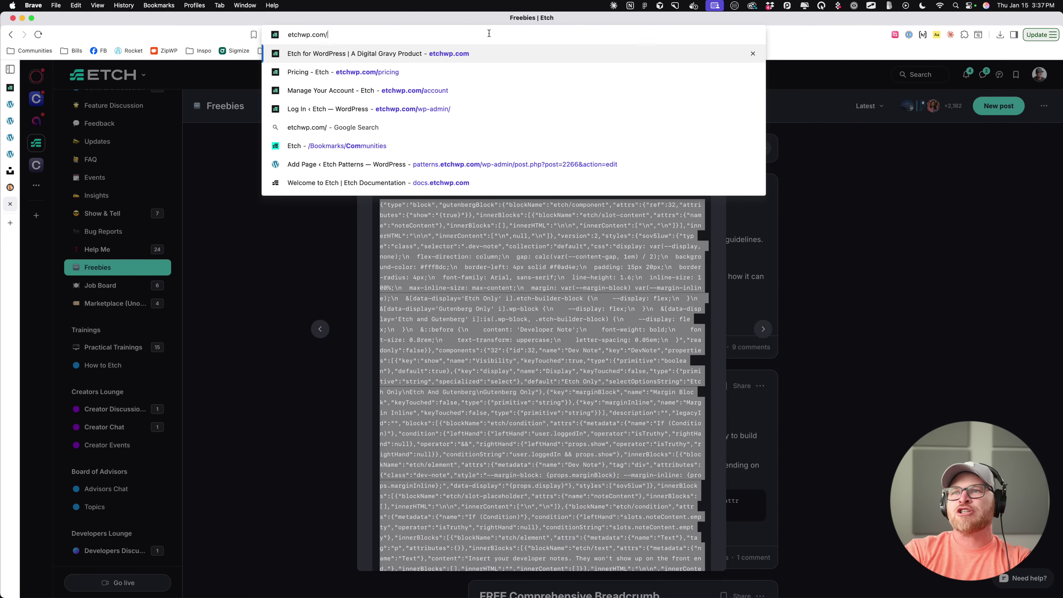
pyautogui.write('ch')
pyautogui.press('Return')
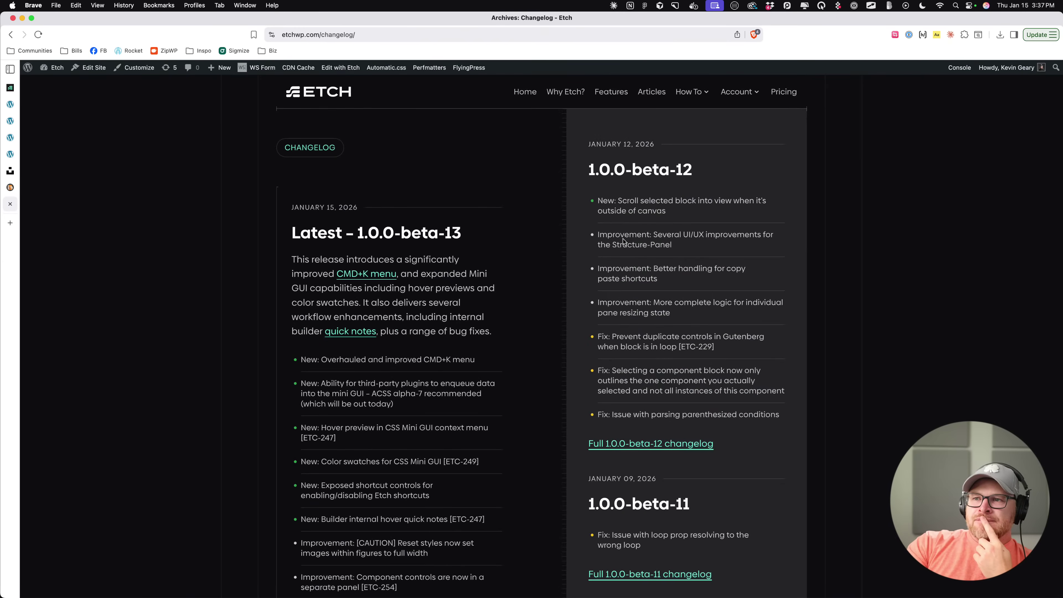
# Step: Look through the listed releases and open the full 1.0.0-beta-12 changelog
pyautogui.scroll(-3, 636, 238)
pyautogui.scroll(-8, 701, 207)
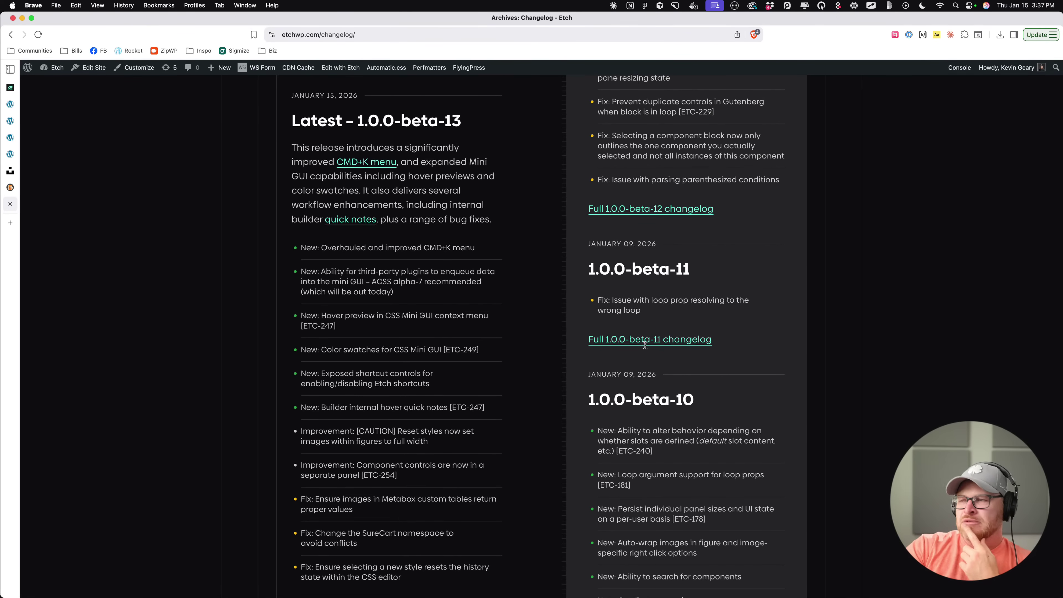
pyautogui.scroll(5, 662, 322)
pyautogui.click(658, 400)
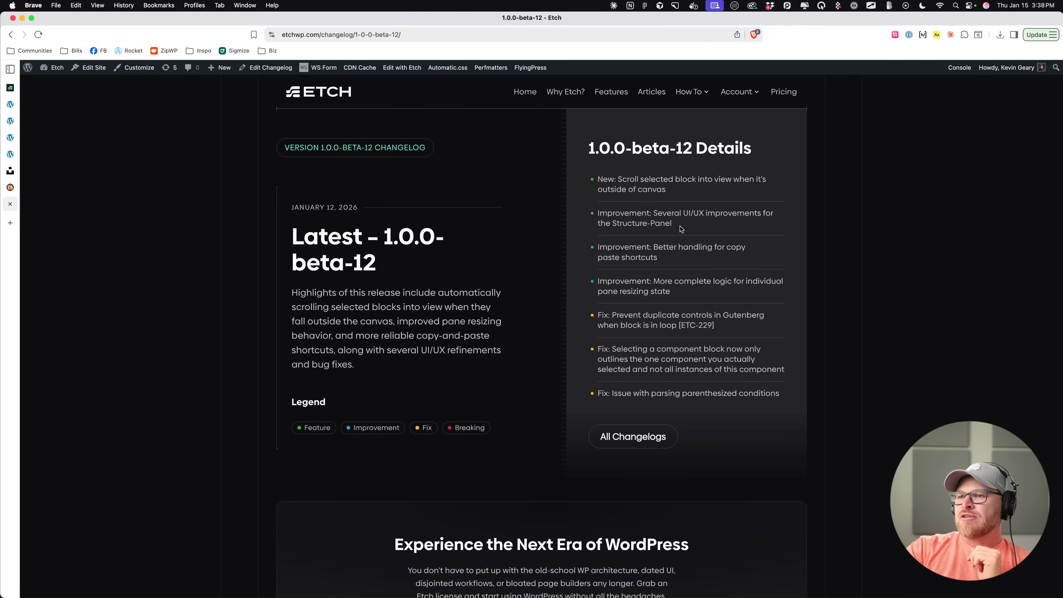
# Step: Return to the Home page in the WordPress editor and open it for editing with Etch
pyautogui.click(10, 104)
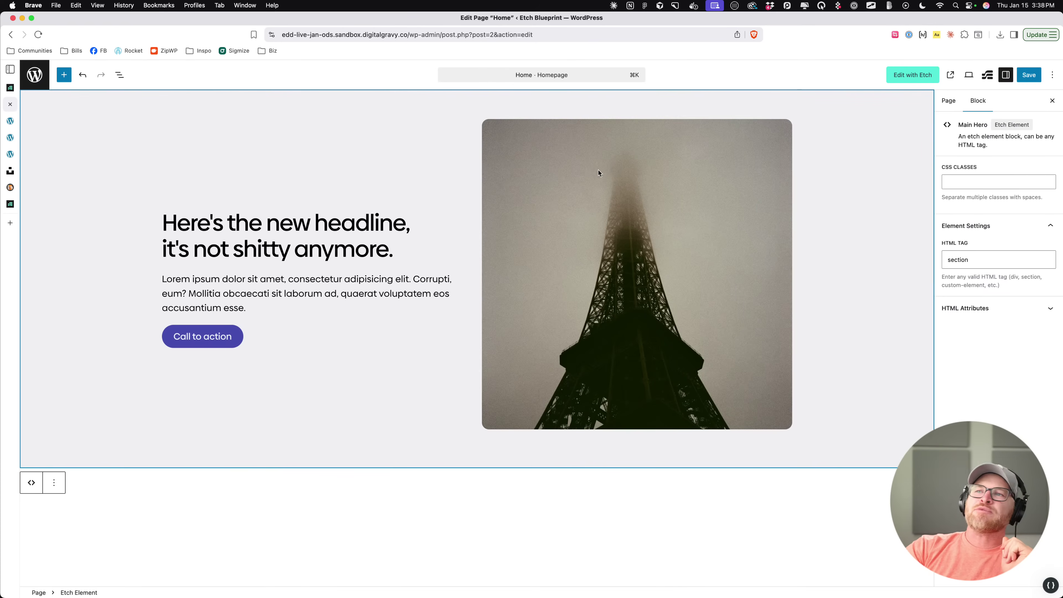
pyautogui.click(934, 76)
pyautogui.click(565, 215)
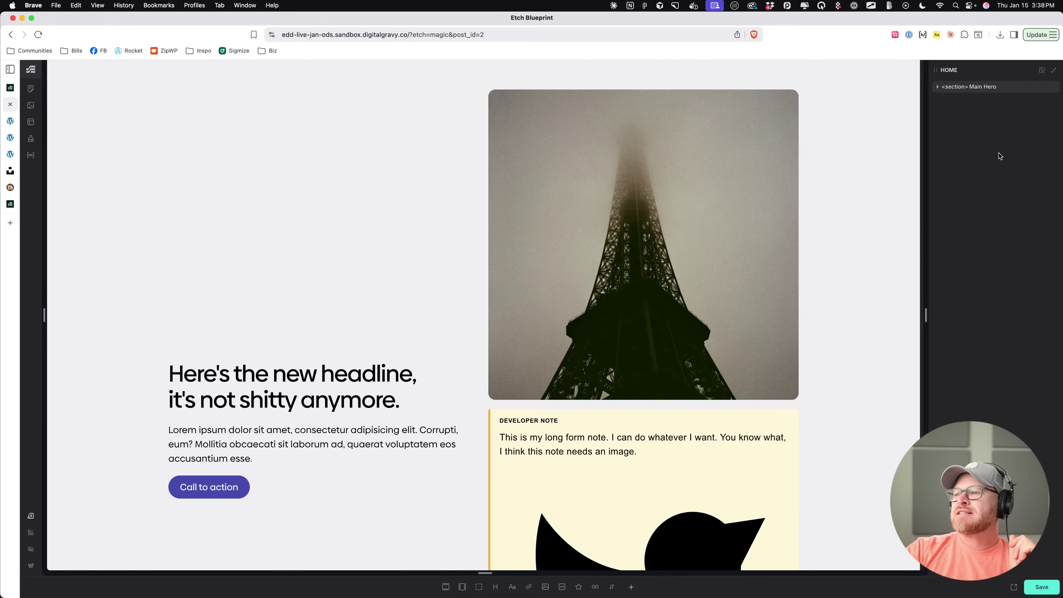
# Step: Select the Dev Note component below the hero's featured image and turn off its Visibility property
pyautogui.click(670, 545)
pyautogui.scroll(-7, 609, 168)
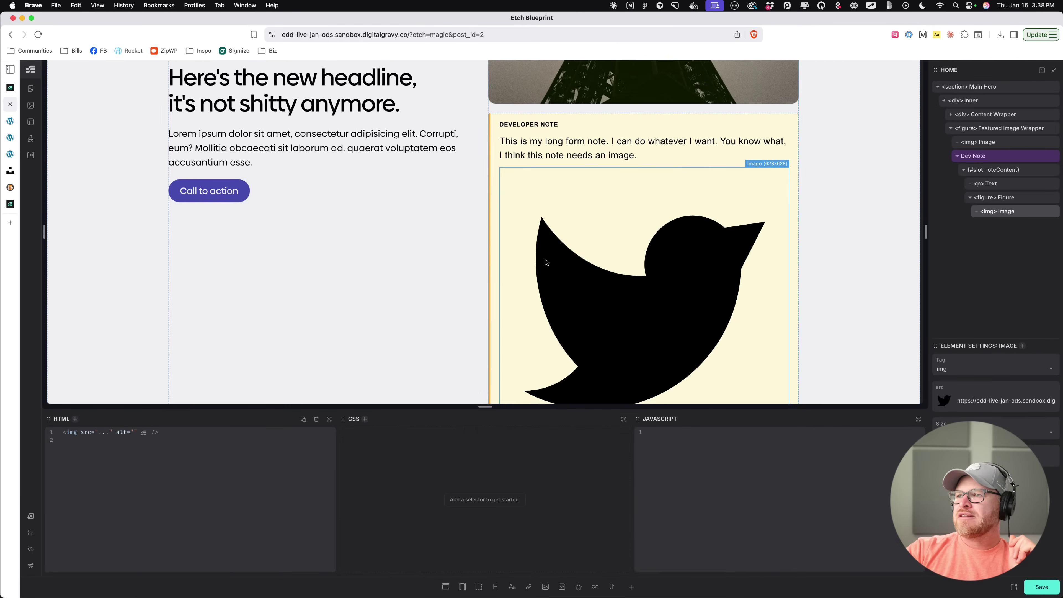
pyautogui.click(610, 124)
pyautogui.click(191, 84)
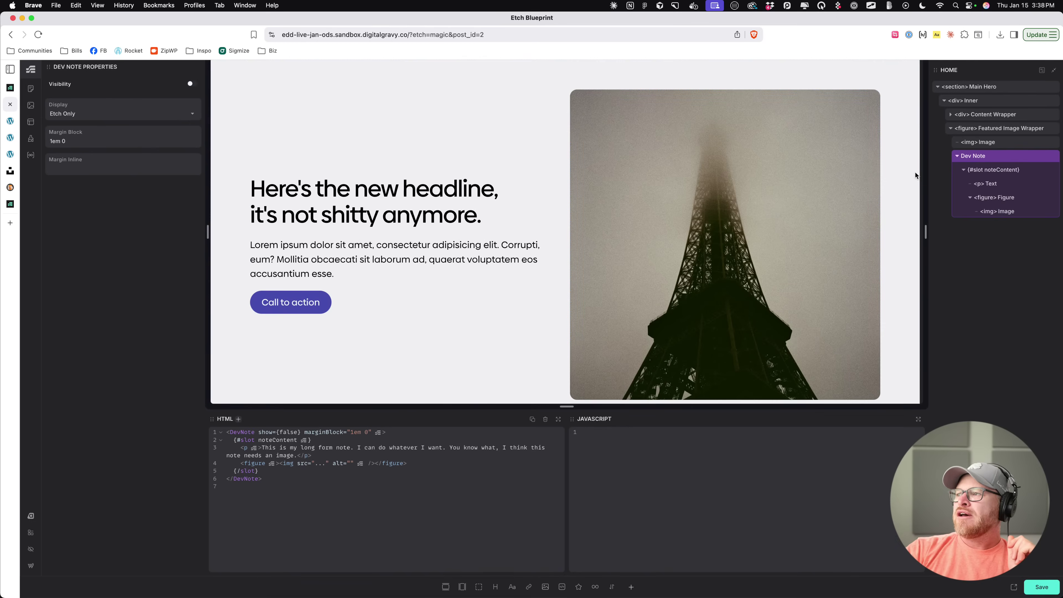
# Step: Duplicate the Main Hero section several times on the Home page and check the copies on the canvas
pyautogui.click(909, 178)
pyautogui.click(1041, 88)
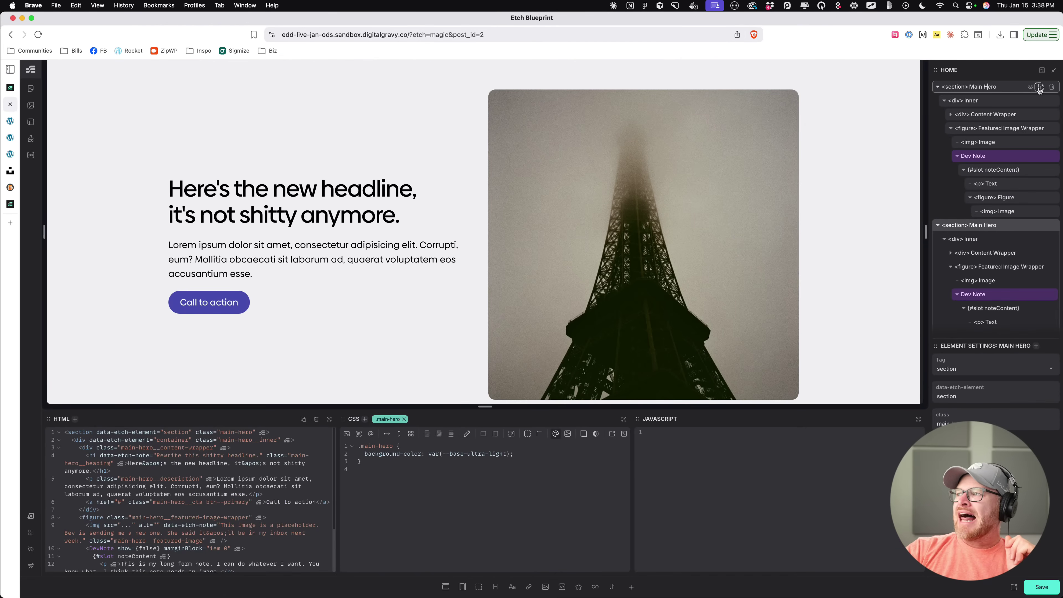
pyautogui.scroll(-6, 573, 205)
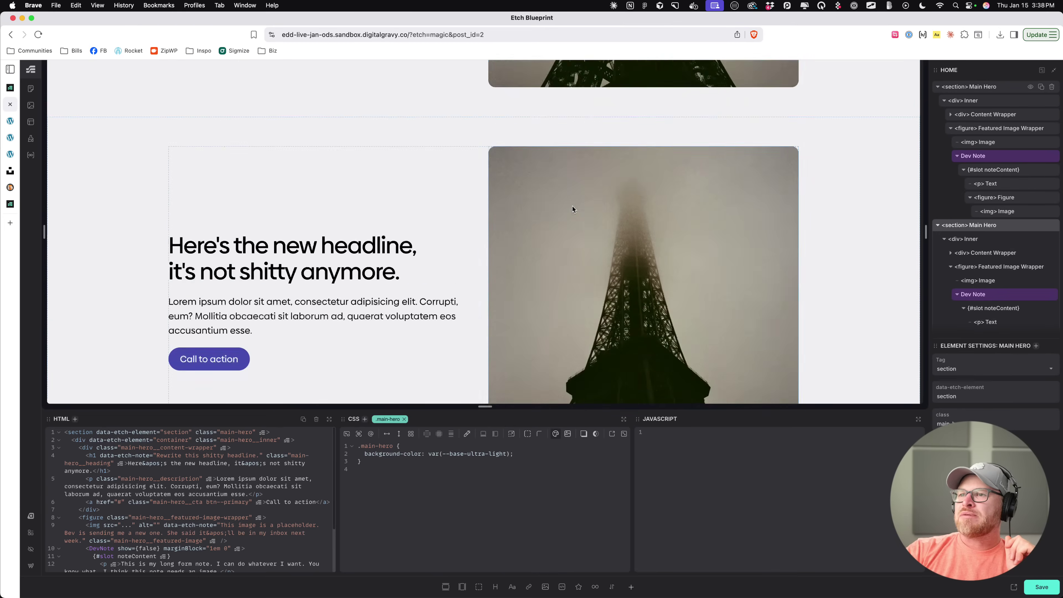
pyautogui.scroll(2, 573, 206)
pyautogui.scroll(4, 572, 207)
pyautogui.scroll(-5, 571, 210)
pyautogui.scroll(5, 571, 210)
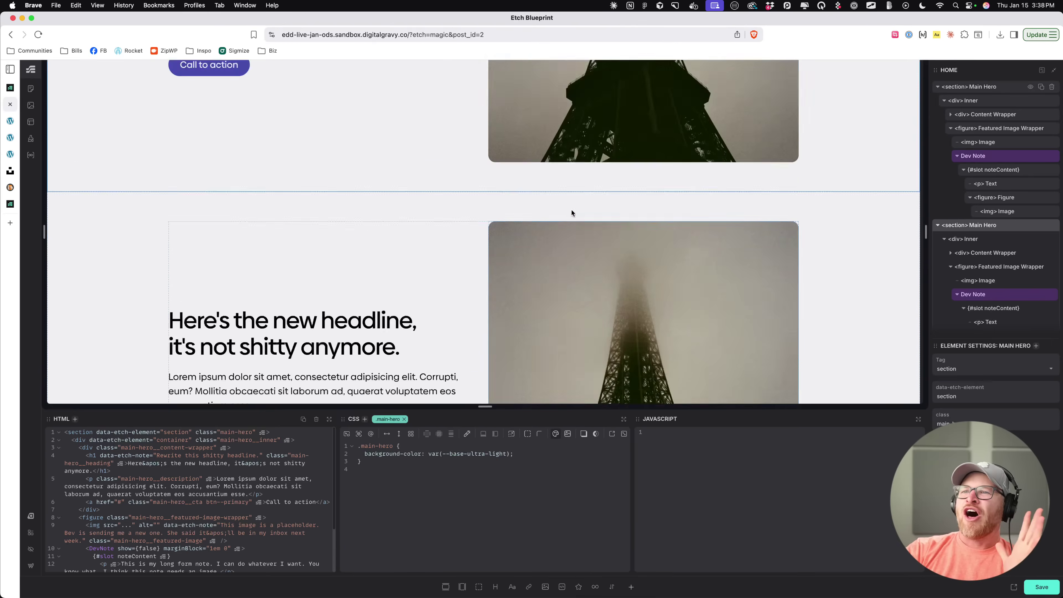
# Step: Select the featured image of the second Main Hero section in the page structure to bring it into view
pyautogui.scroll(-3, 1005, 193)
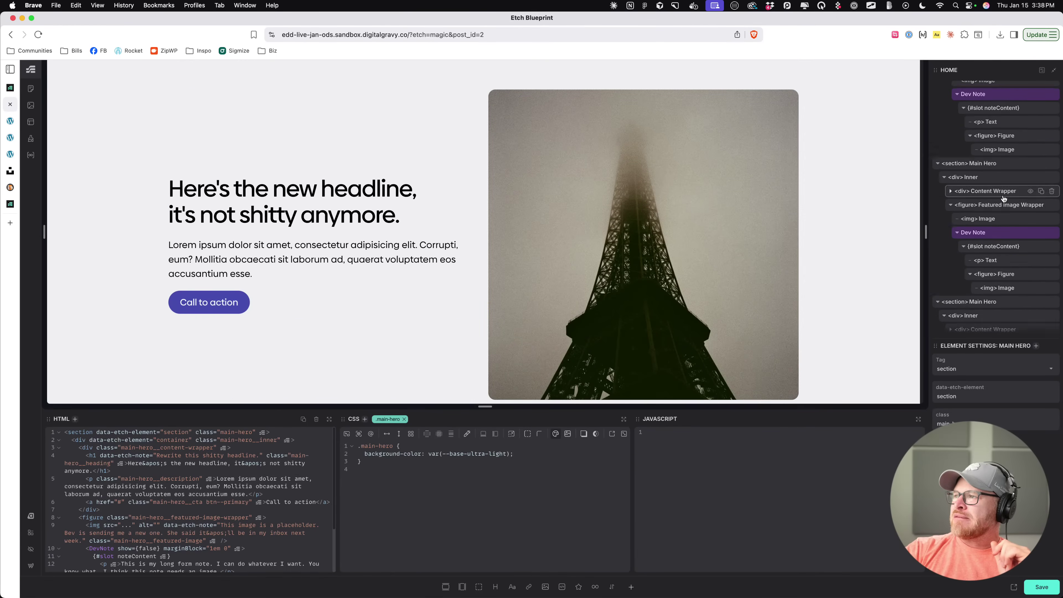
pyautogui.scroll(-2, 1000, 195)
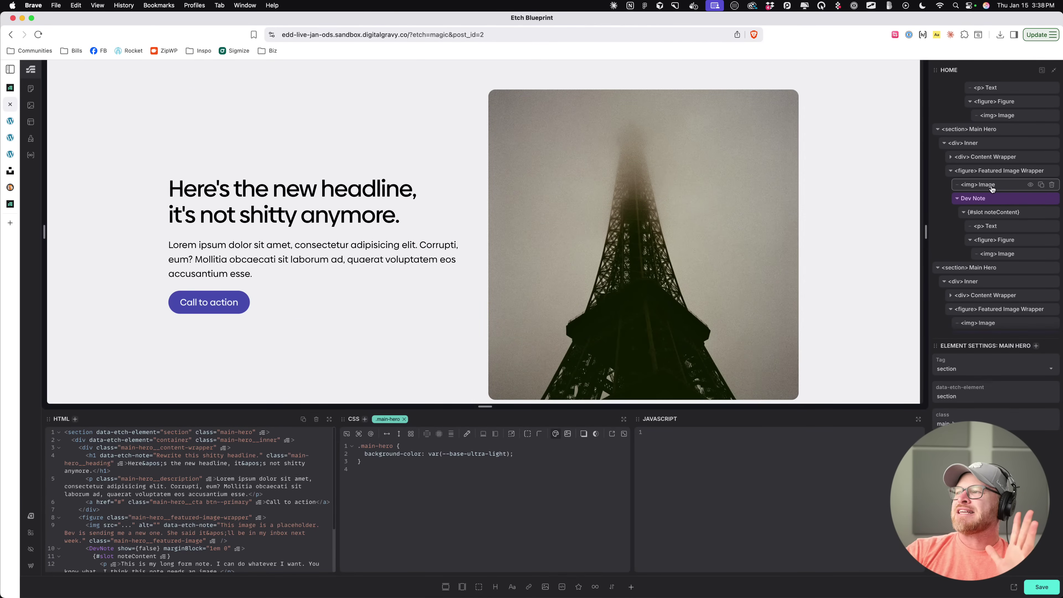
pyautogui.click(991, 187)
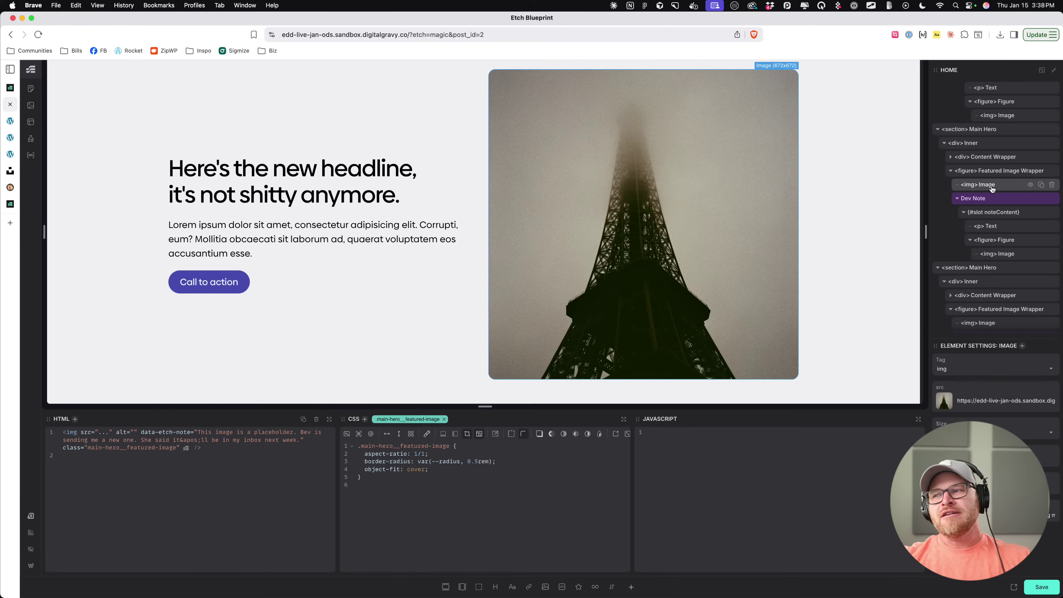
# Step: Examine the quick notes attached to the hero heading and featured image, and look over the duplicated sections and their structure
pyautogui.moveTo(1043, 198)
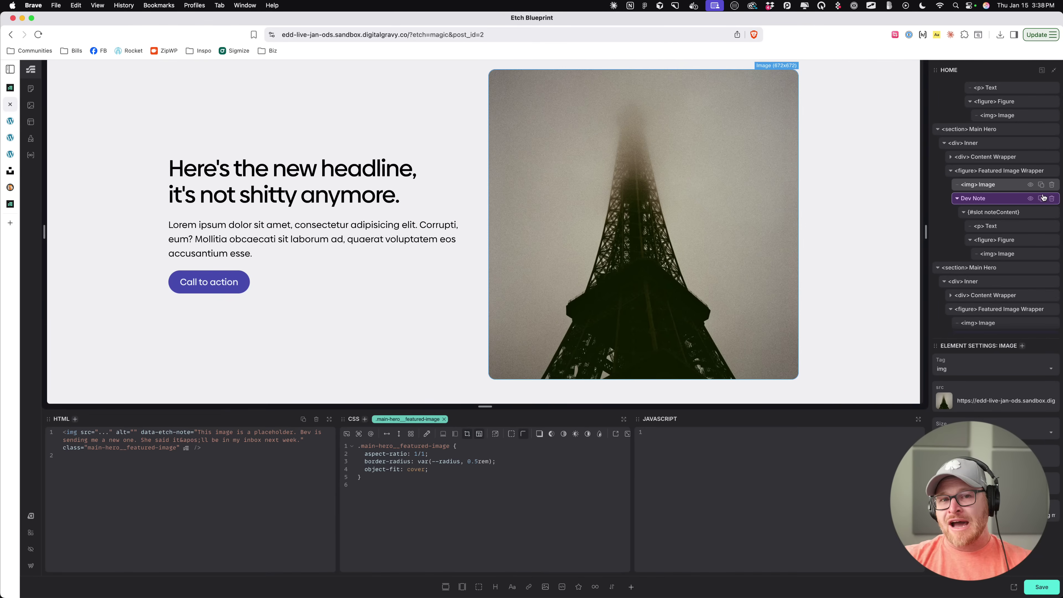
pyautogui.moveTo(311, 183)
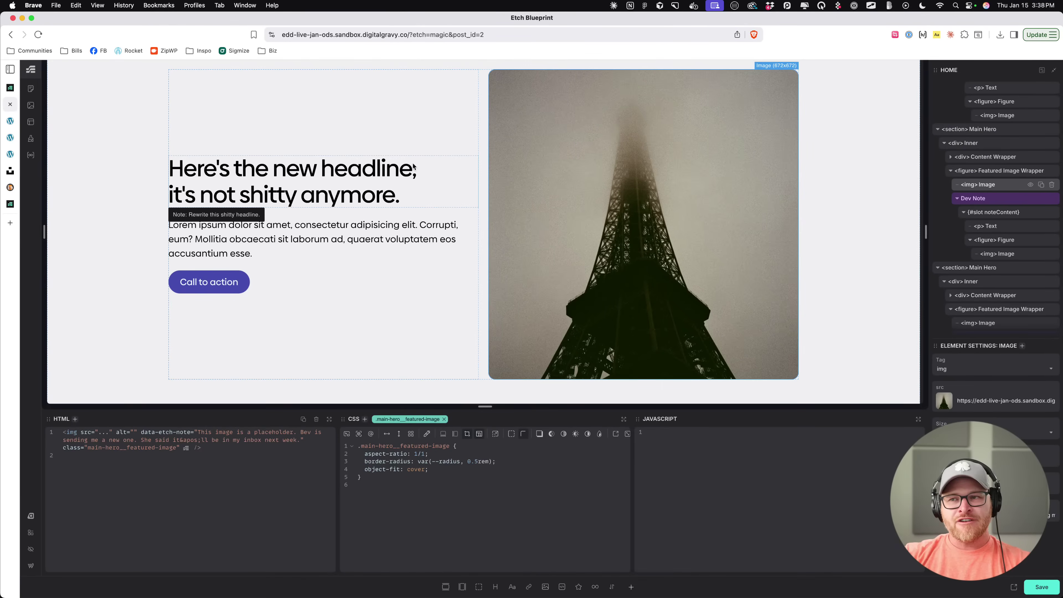
pyautogui.moveTo(613, 178)
pyautogui.scroll(4, 619, 227)
pyautogui.scroll(-5, 619, 226)
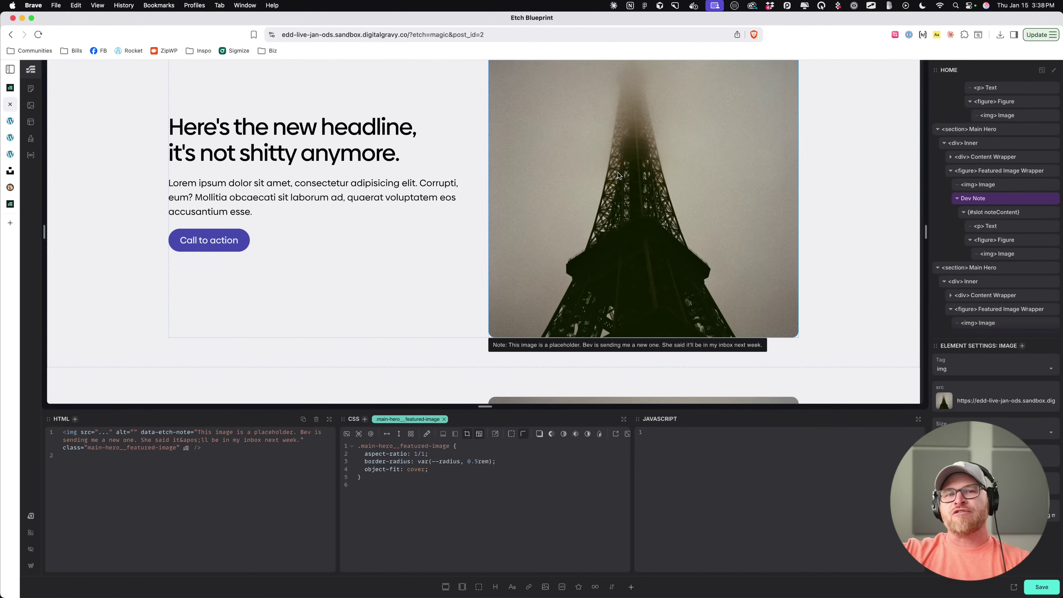
pyautogui.scroll(3, 618, 176)
pyautogui.scroll(-3, 971, 187)
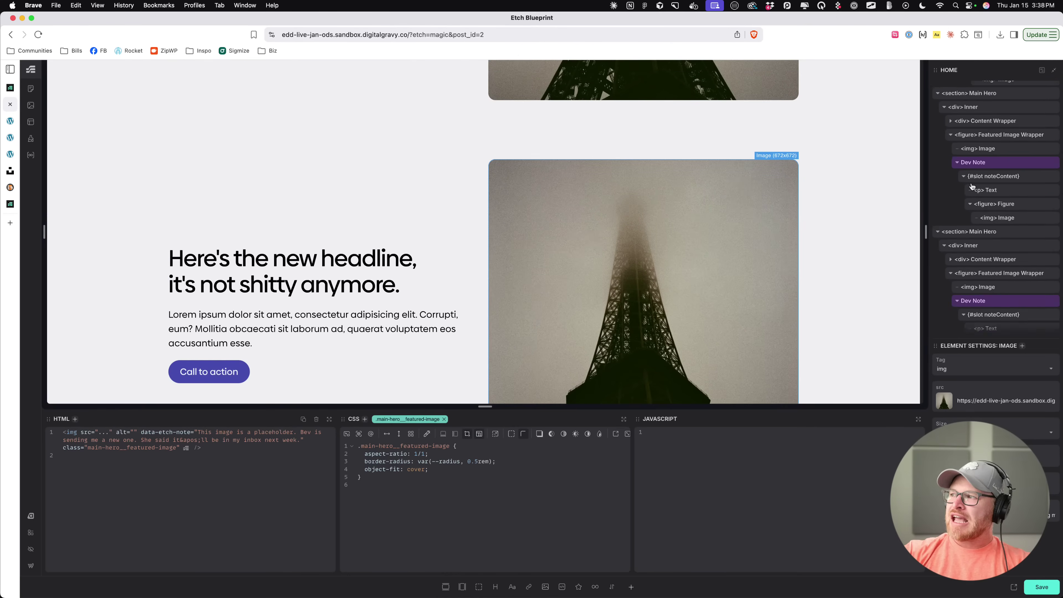
pyautogui.scroll(1, 971, 187)
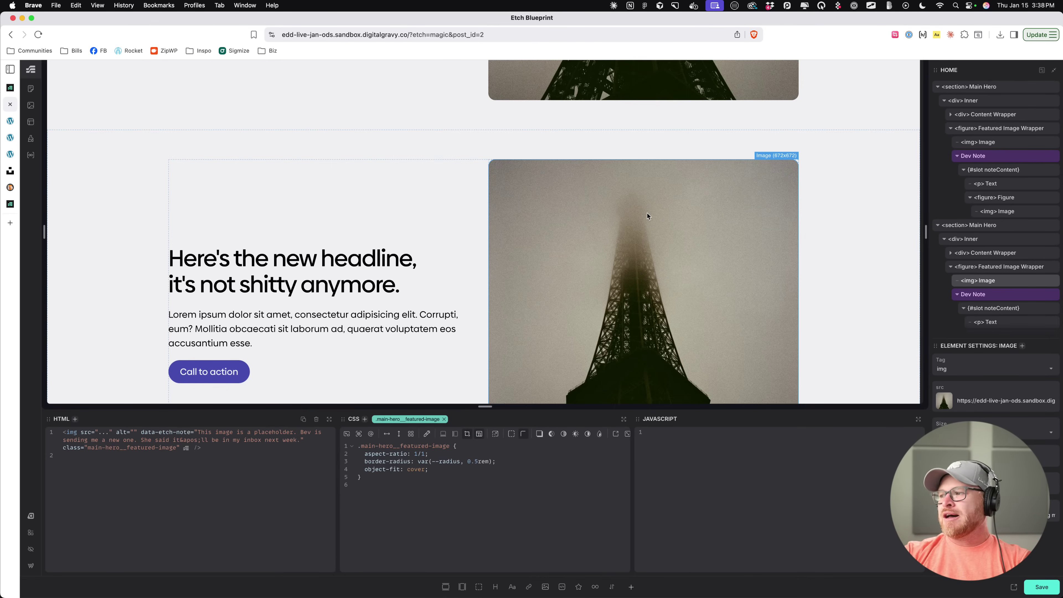
pyautogui.scroll(-5, 138, 204)
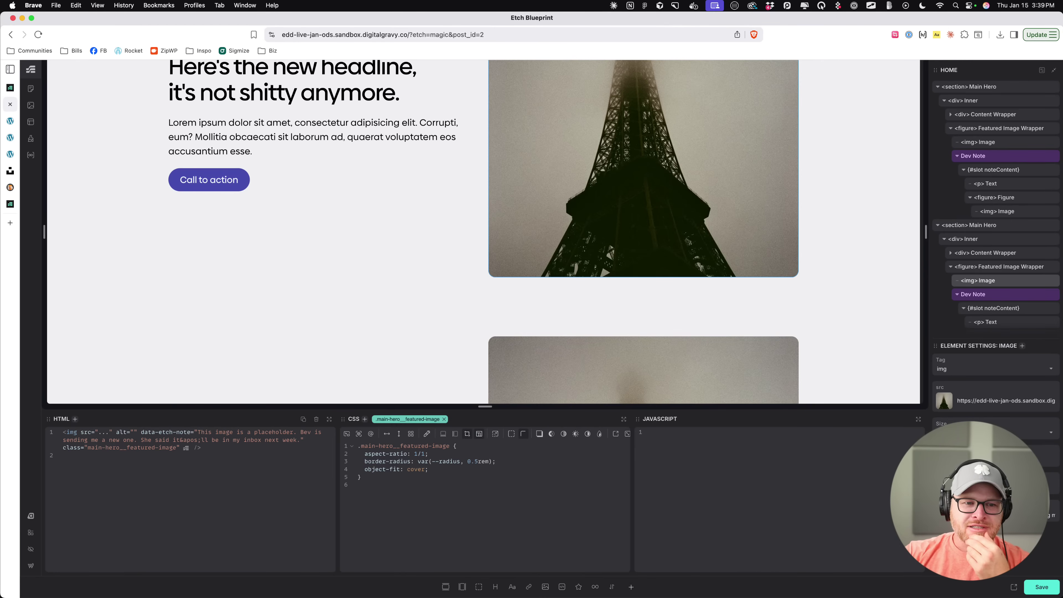
pyautogui.scroll(1, 628, 176)
# Step: Go back to the 1.0.0-beta-12 changelog and read its entries, starting with the Structure-Panel improvements
pyautogui.click(10, 204)
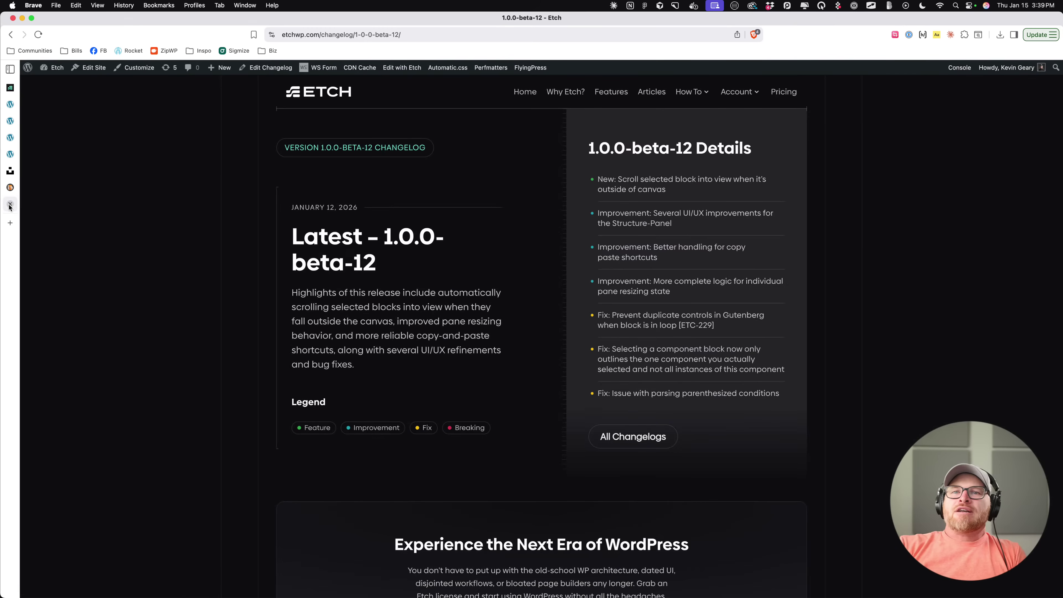
pyautogui.moveTo(621, 212); pyautogui.dragTo(724, 227)
pyautogui.click(726, 227)
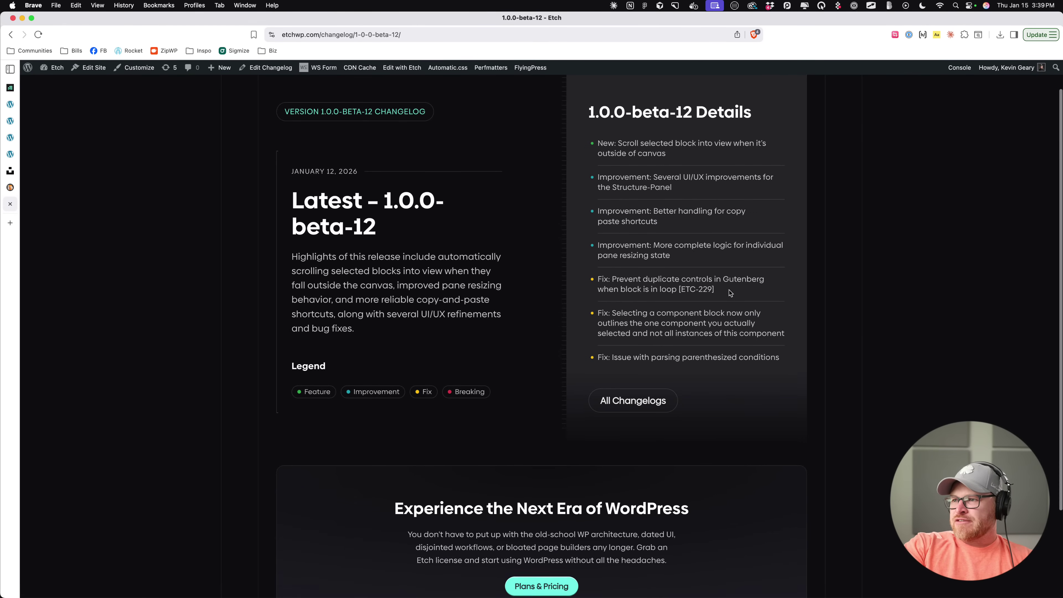
pyautogui.scroll(-2, 732, 293)
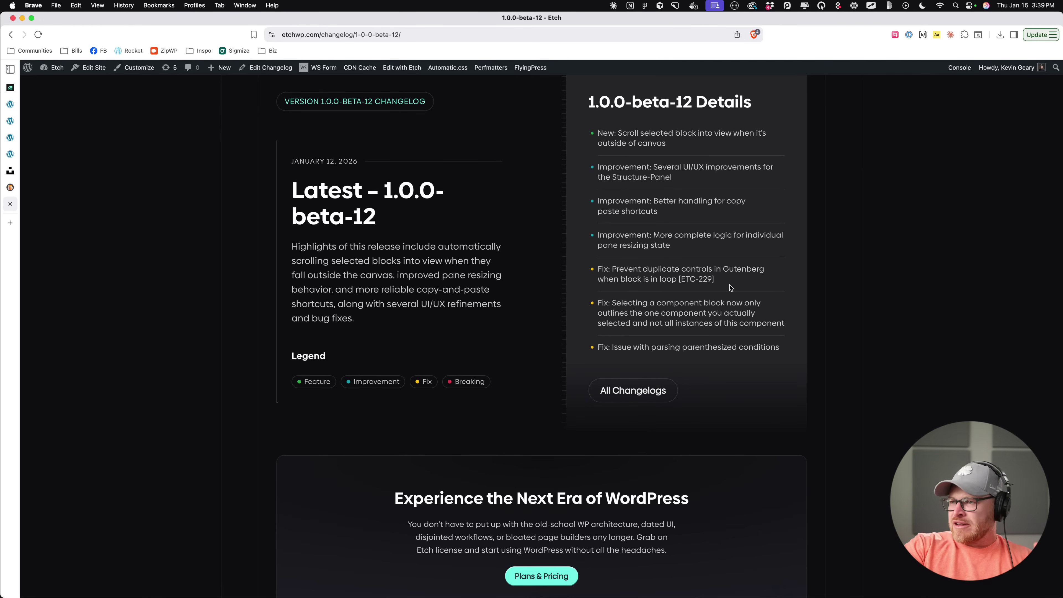
pyautogui.scroll(-1, 730, 287)
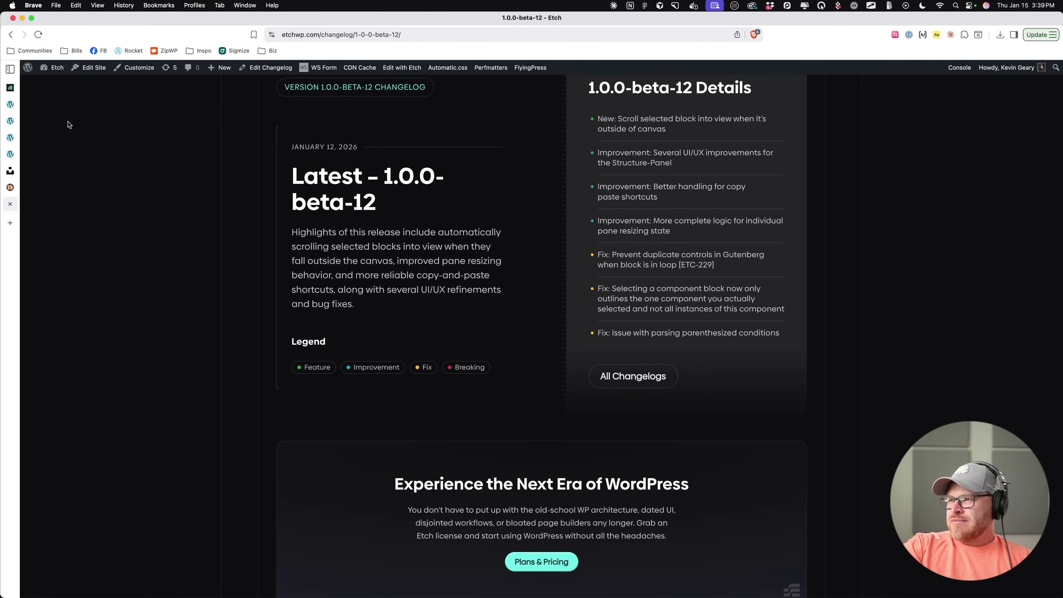
# Step: View the full 1.0.0-beta-11 changelog from the release list, then return to the list
pyautogui.click(11, 34)
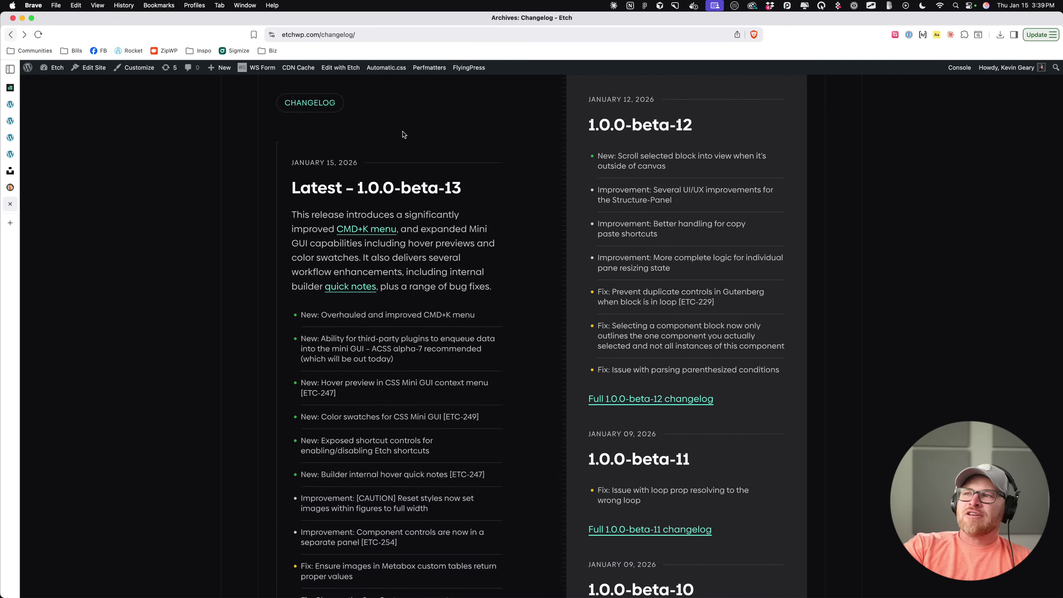
pyautogui.scroll(-5, 661, 375)
pyautogui.click(661, 361)
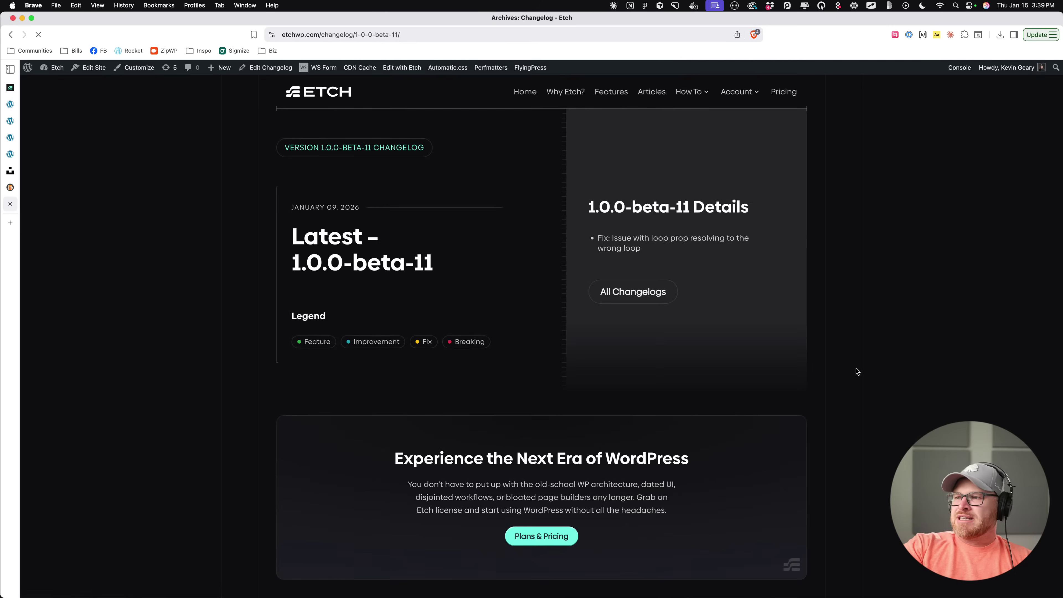
pyautogui.click(11, 34)
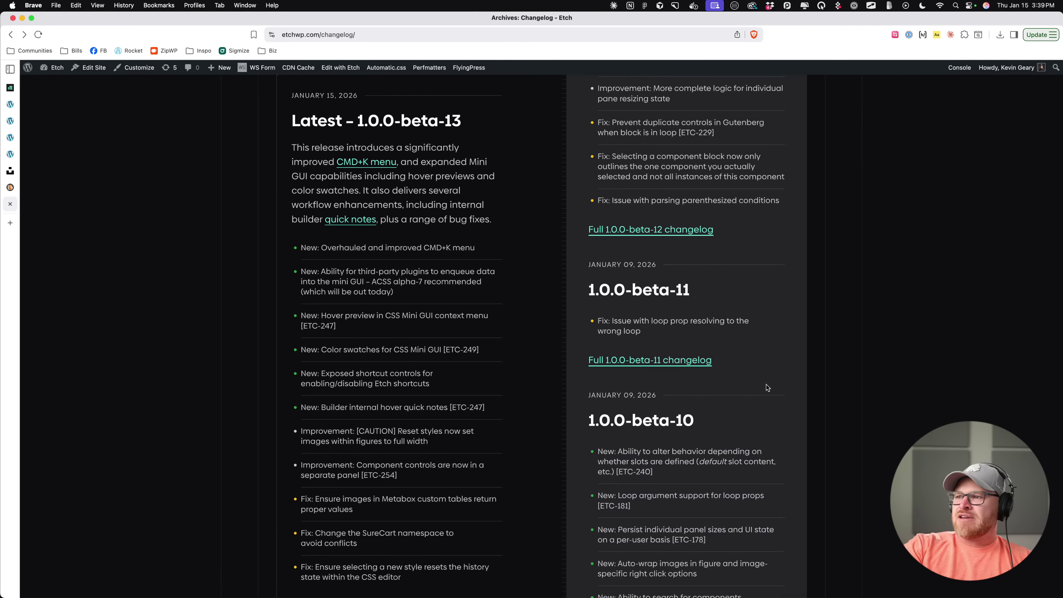
# Step: View the full 1.0.0-beta-10 changelog from the release list and highlight its first entry about behavior depending on defined slots
pyautogui.scroll(-5, 745, 377)
pyautogui.scroll(-6, 683, 514)
pyautogui.click(669, 497)
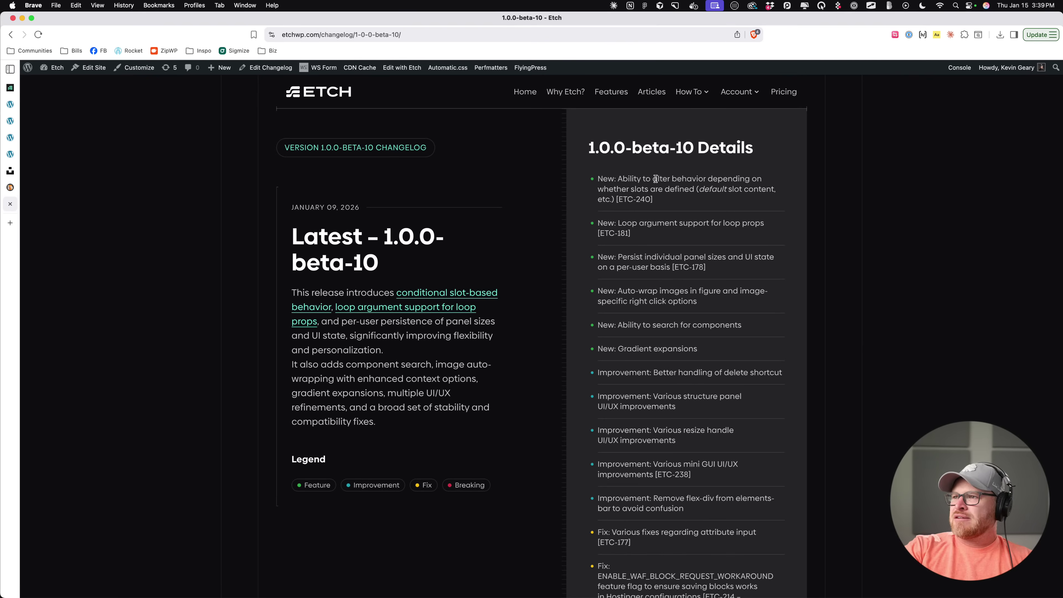
pyautogui.moveTo(619, 179); pyautogui.dragTo(724, 199)
pyautogui.click(724, 200)
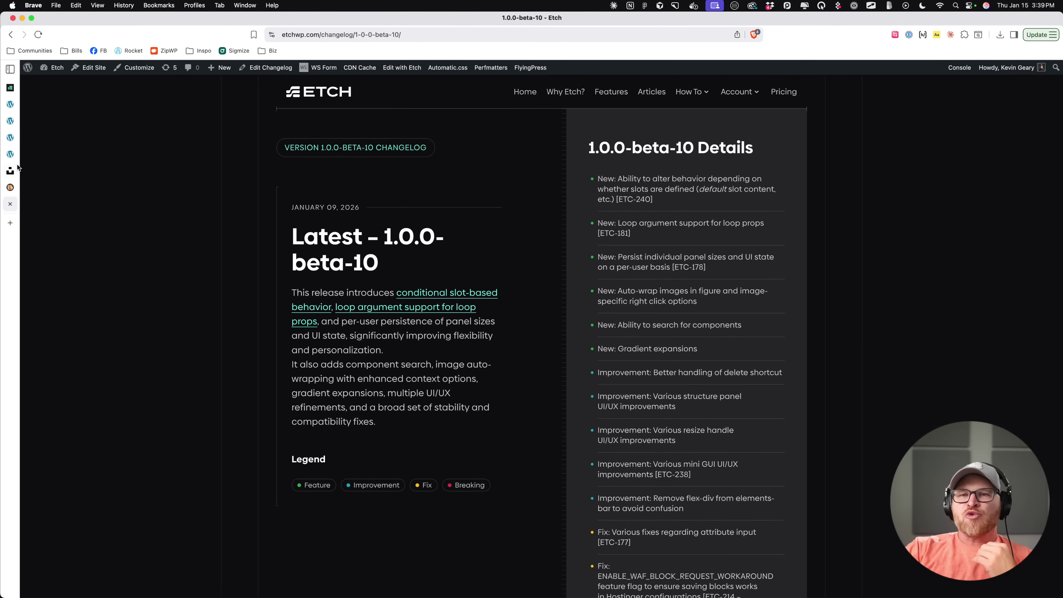
# Step: Switch to the Etch Blueprint sandbox site, open its Home page in the Etch builder and select the Dev Note component
pyautogui.click(10, 155)
pyautogui.click(10, 140)
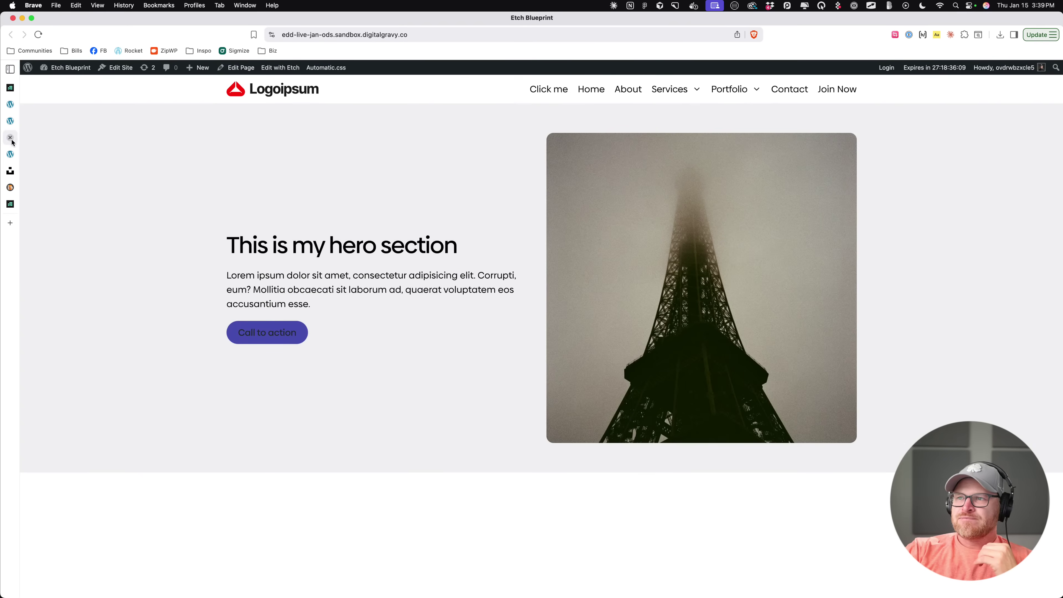
pyautogui.click(280, 68)
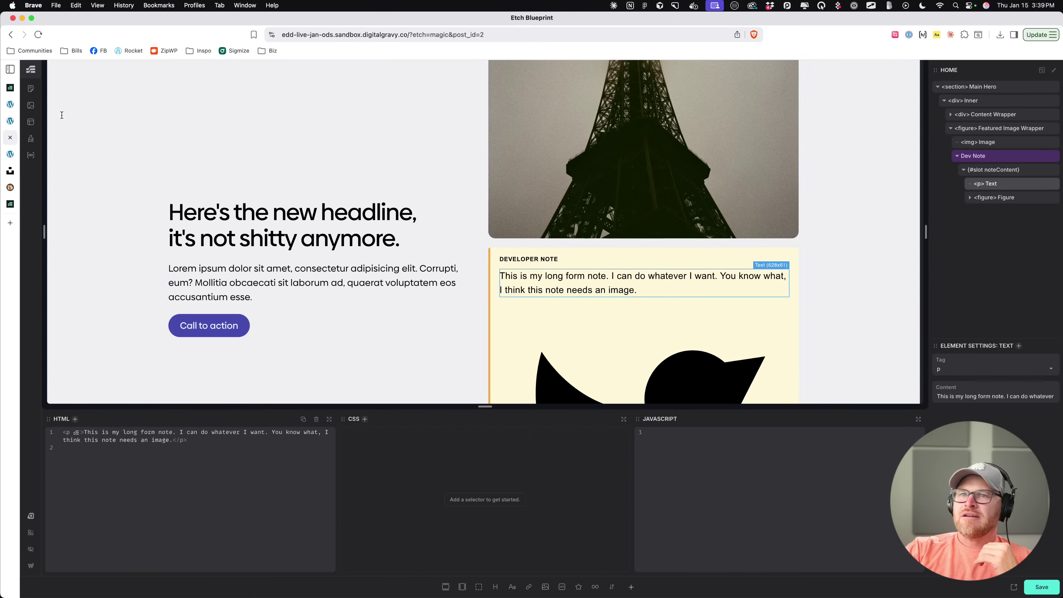
pyautogui.click(736, 254)
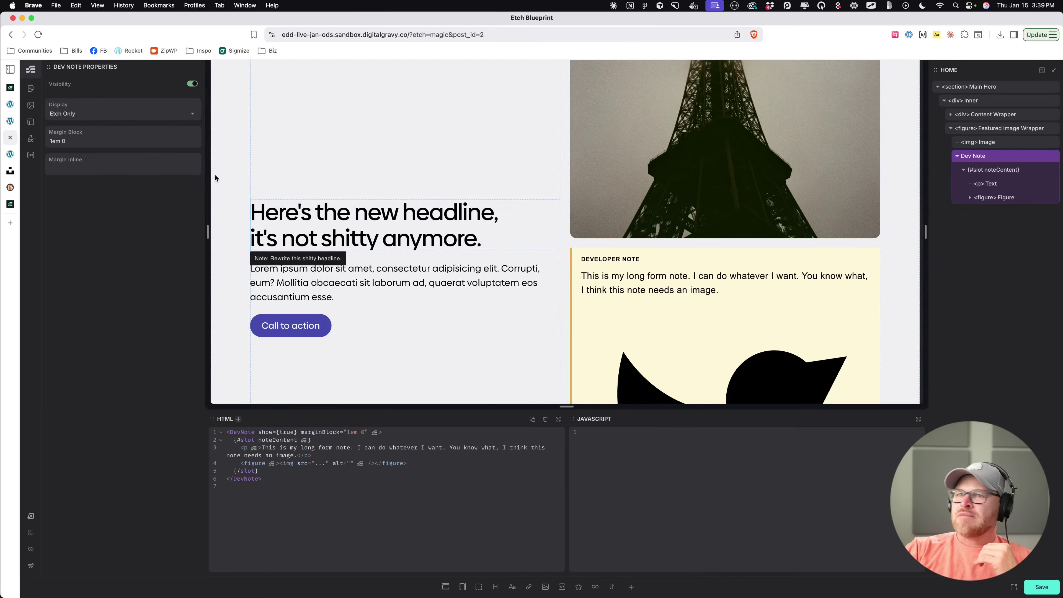
# Step: Close the surplus browser tabs, keeping only the Home page builder and the 1.0.0-beta-10 changelog
pyautogui.click(10, 123)
pyautogui.click(10, 122)
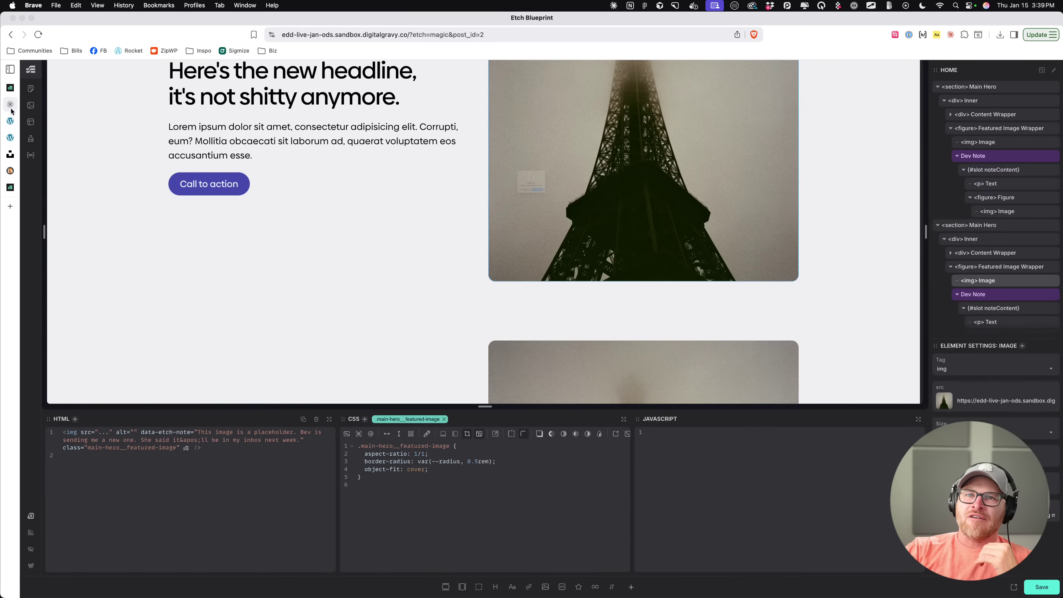
pyautogui.click(10, 104)
pyautogui.click(558, 215)
pyautogui.click(10, 104)
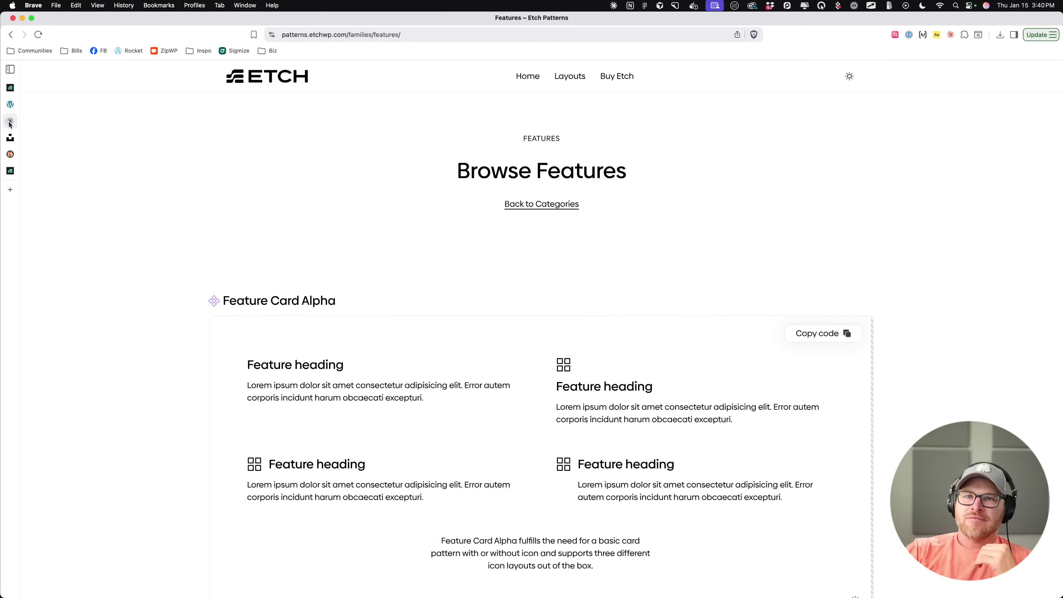
pyautogui.click(10, 121)
pyautogui.click(10, 122)
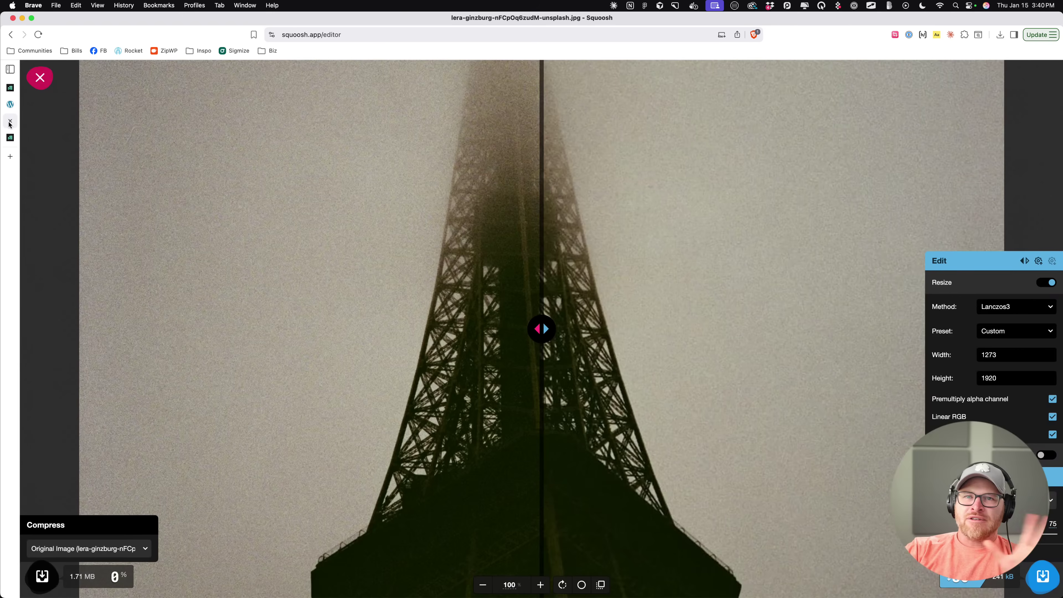
pyautogui.click(10, 122)
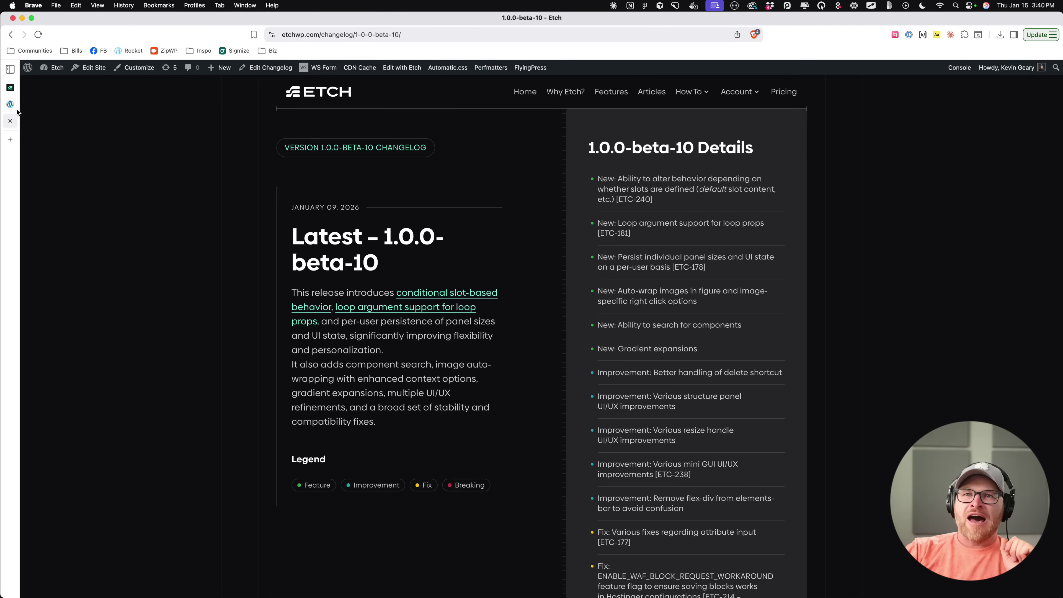
pyautogui.click(10, 105)
pyautogui.click(10, 88)
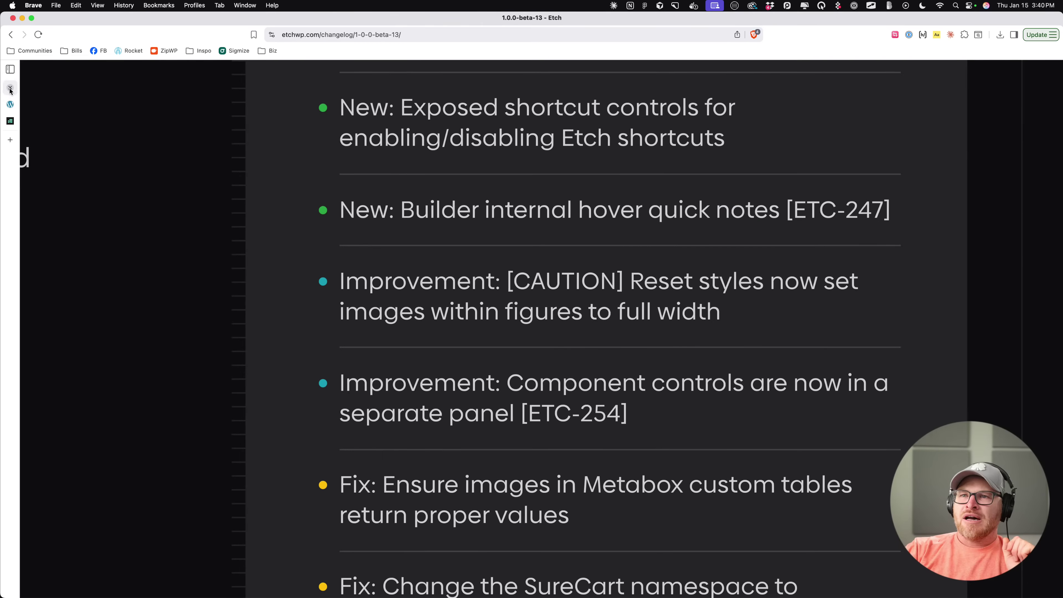
pyautogui.click(9, 88)
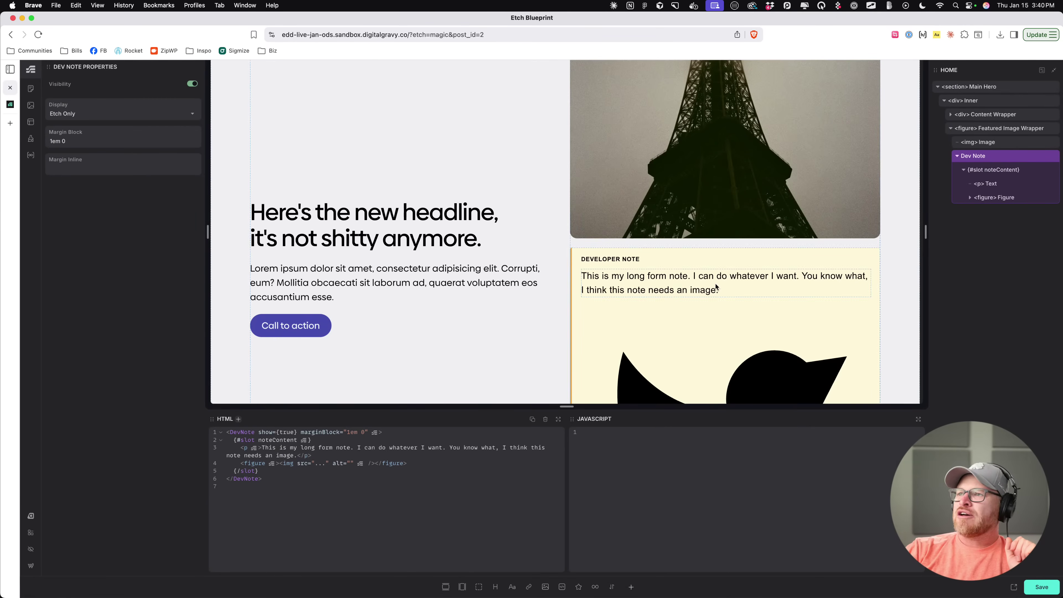
# Step: Empty the Home page by hiding the Dev Note and deleting the Main Hero section along with a trial section
pyautogui.click(192, 83)
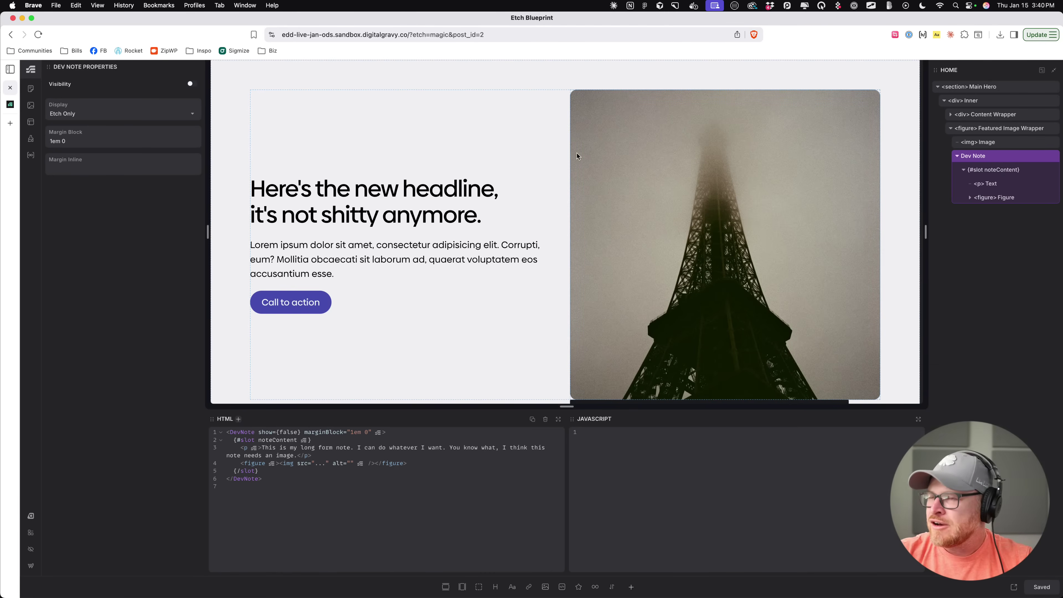
pyautogui.scroll(-1, 576, 156)
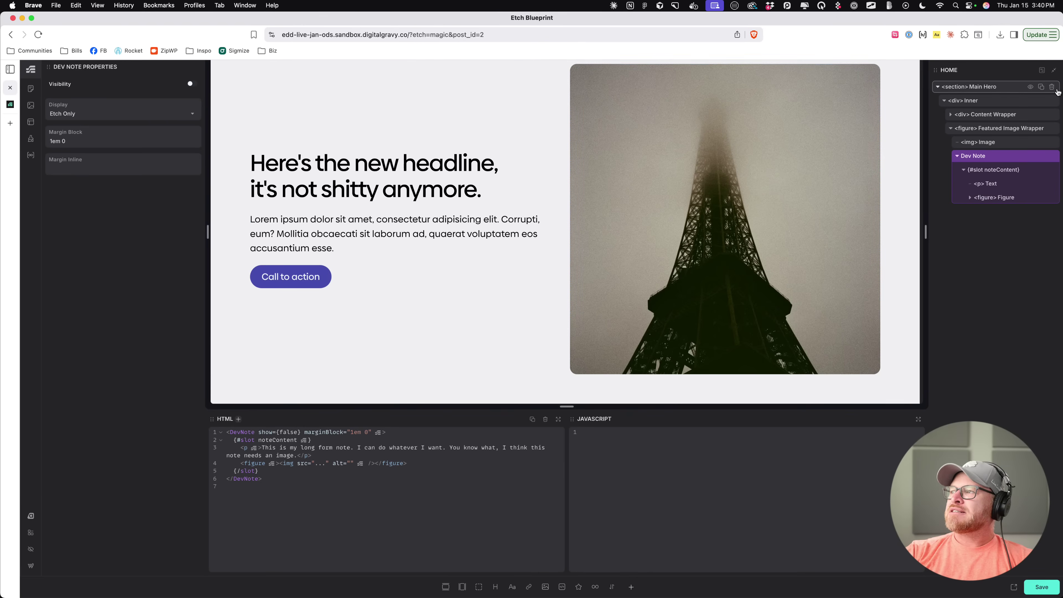
pyautogui.click(1053, 87)
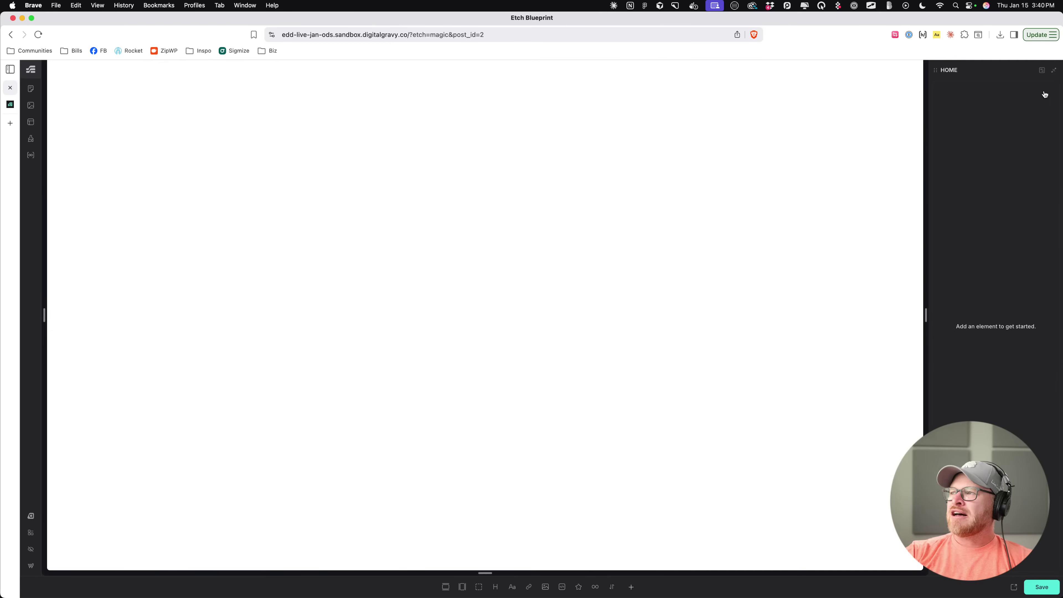
pyautogui.click(447, 587)
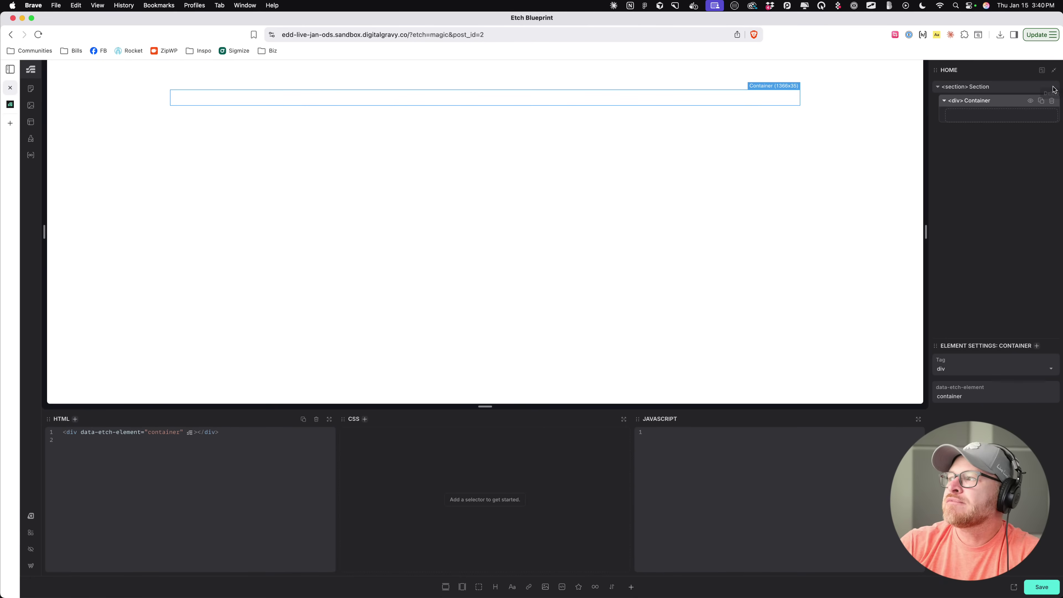
pyautogui.click(1042, 87)
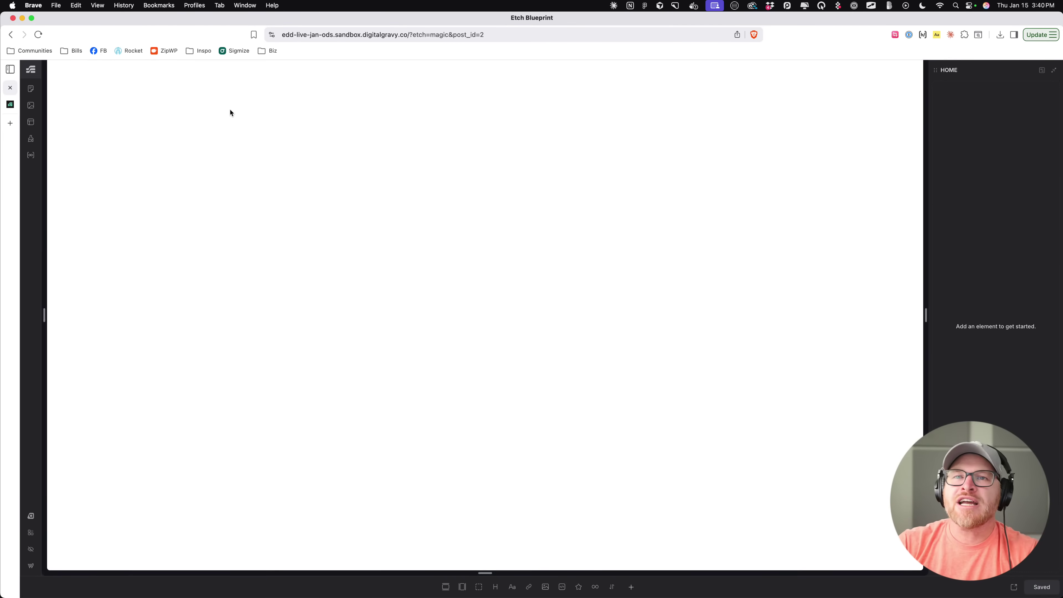
# Step: Open the Index template for editing, delete its Header element and save the template
pyautogui.click(36, 124)
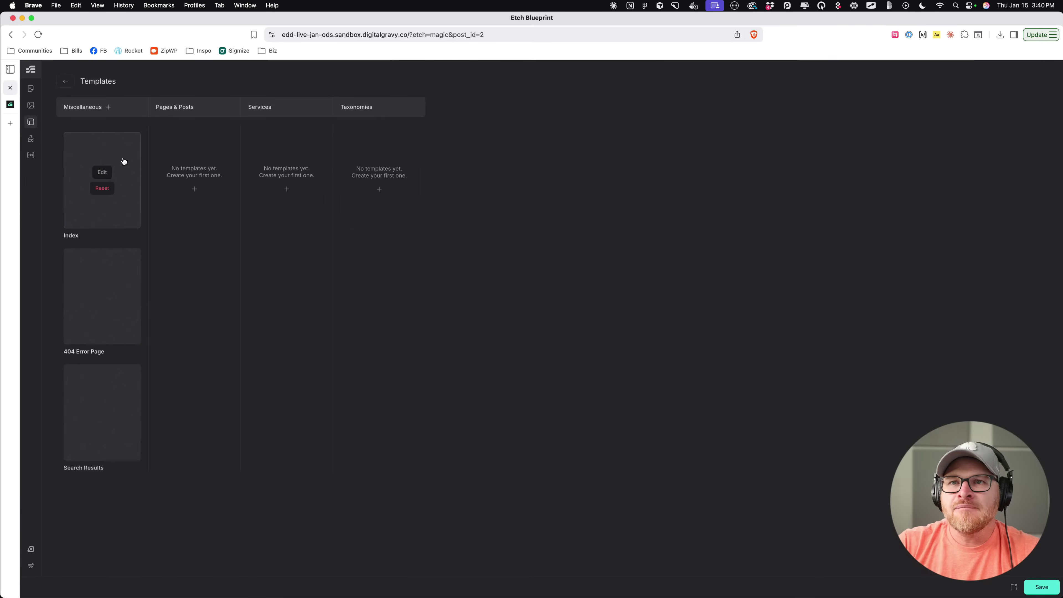
pyautogui.click(111, 176)
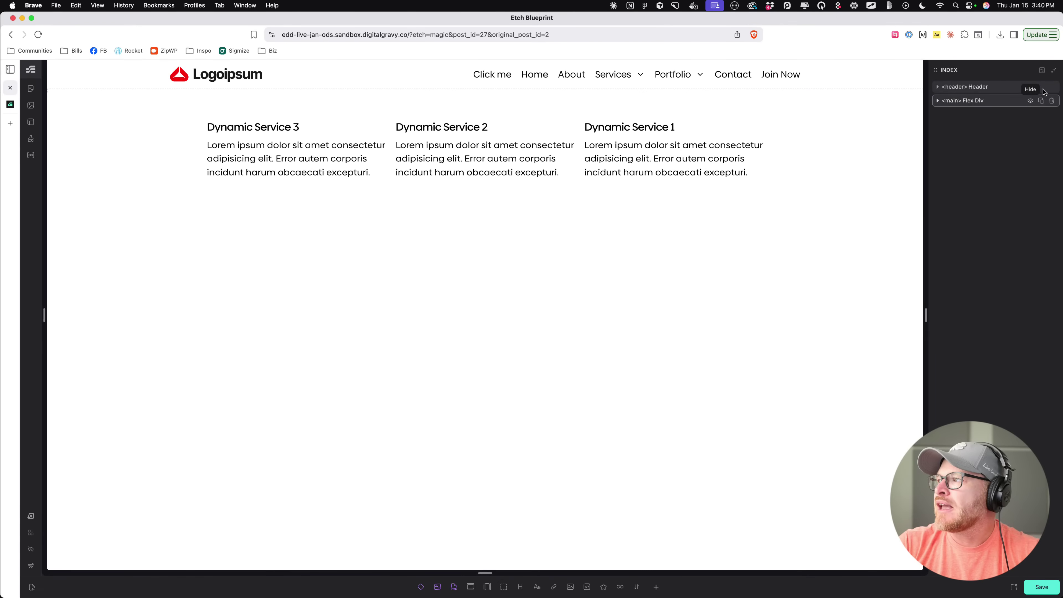
pyautogui.click(1052, 88)
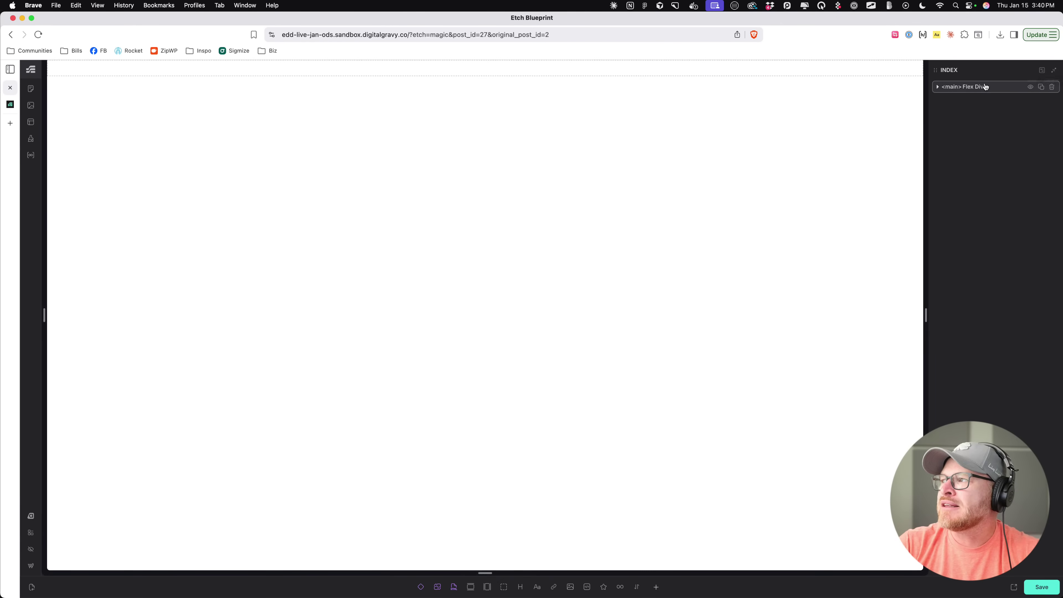
pyautogui.press('super+s')
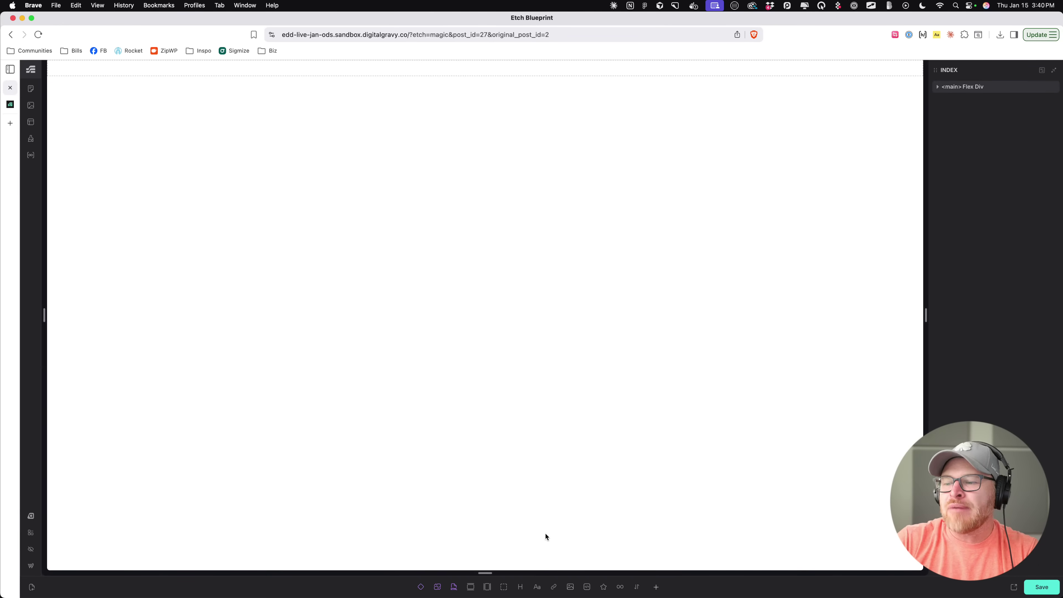
# Step: Add an anchor to the Index template, with both its link text and its element name set to "Button Component"
pyautogui.click(552, 590)
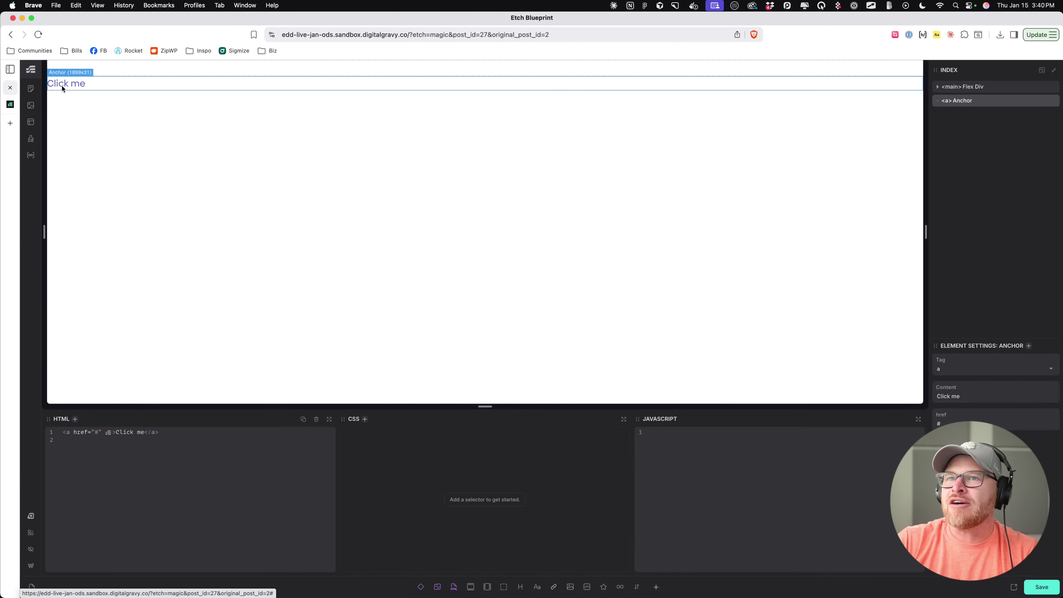
pyautogui.moveTo(116, 432); pyautogui.dragTo(142, 432)
pyautogui.write('Button Compone')
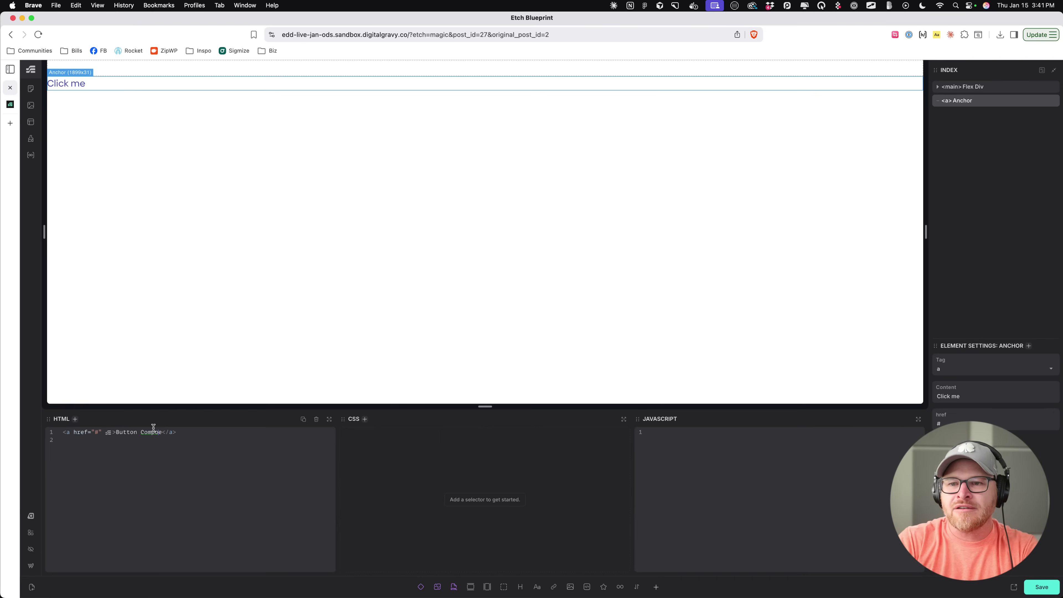
pyautogui.write('nt')
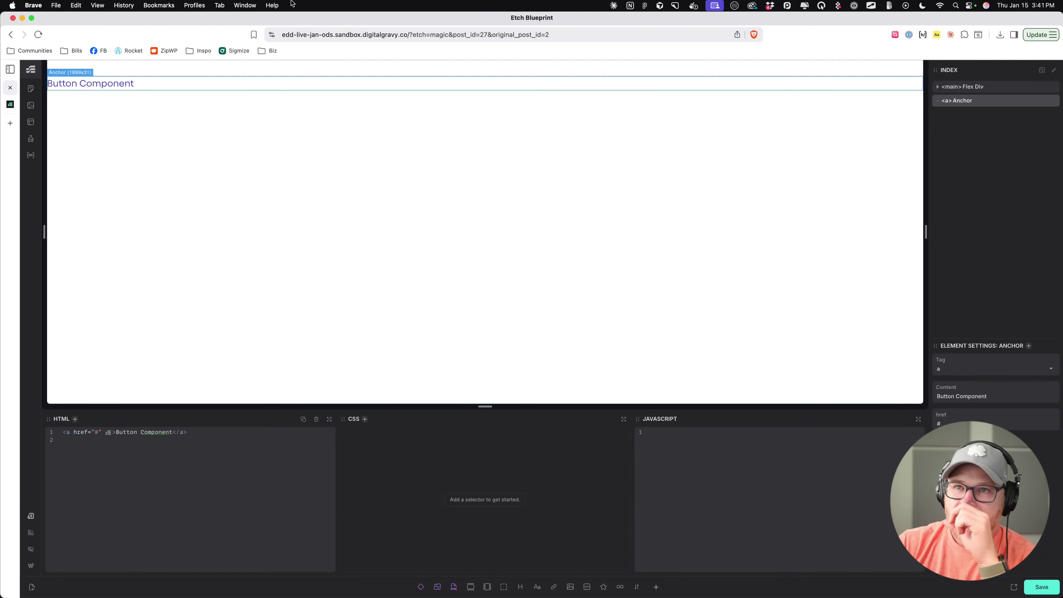
pyautogui.doubleClick(962, 101)
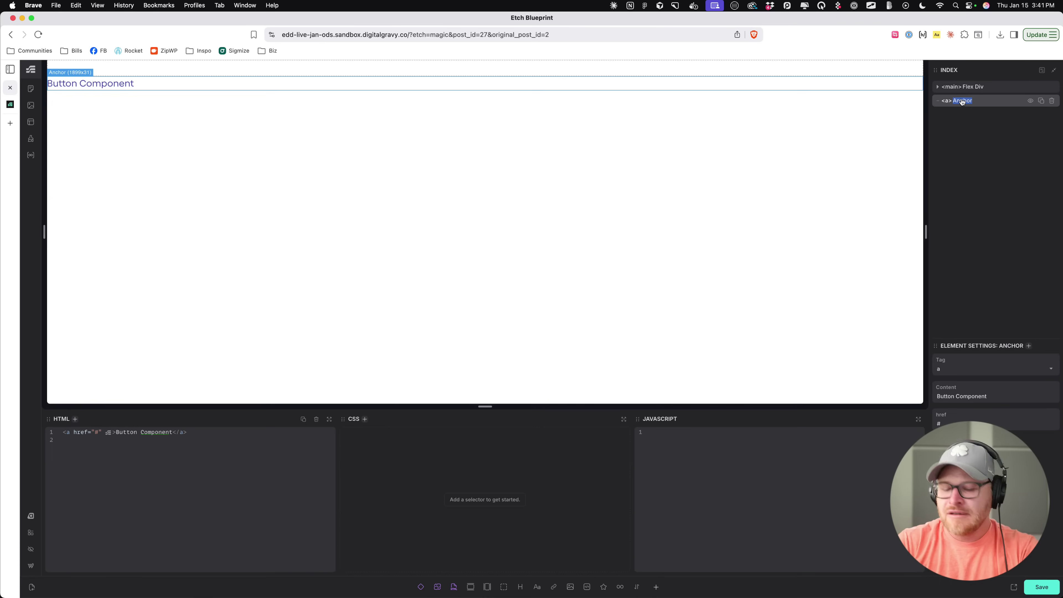
pyautogui.write('Button Component')
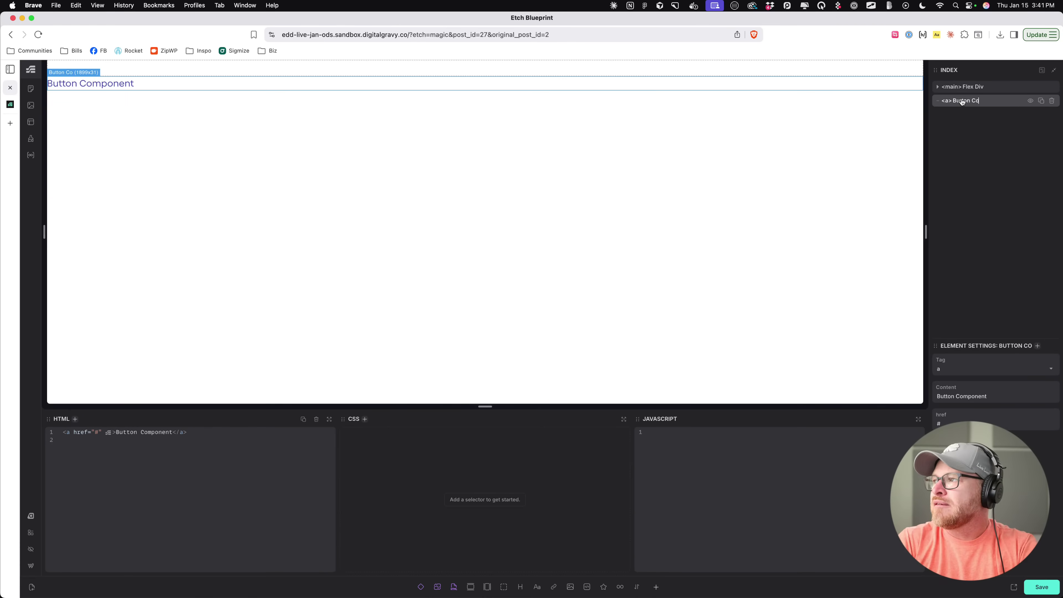
# Step: Convert the Button Component anchor into a reusable component and select the anchor inside it
pyautogui.rightClick(1004, 103)
pyautogui.click(934, 219)
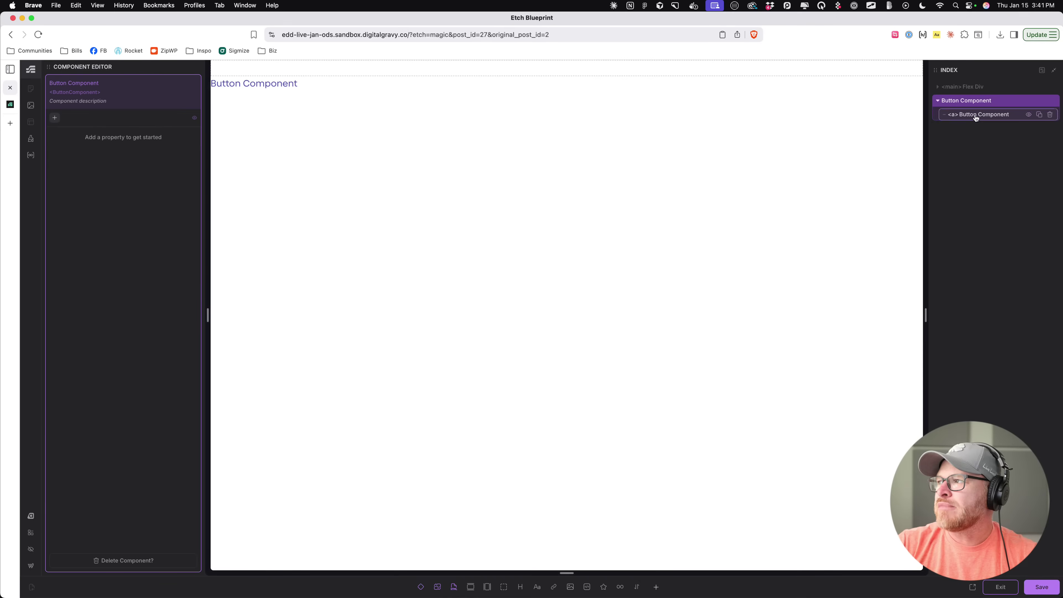
pyautogui.click(962, 115)
# Step: Add two text properties to the component, named Label and Destination
pyautogui.click(54, 118)
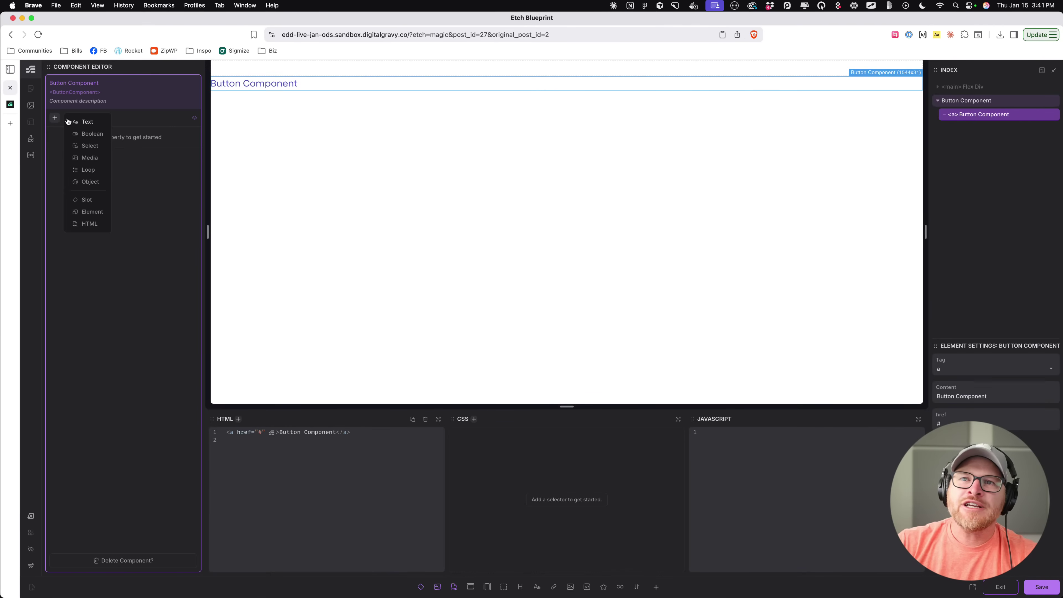
pyautogui.click(88, 122)
pyautogui.click(88, 121)
pyautogui.click(104, 311)
pyautogui.doubleClick(73, 137)
pyautogui.write('Label')
pyautogui.doubleClick(67, 177)
pyautogui.write('Destination')
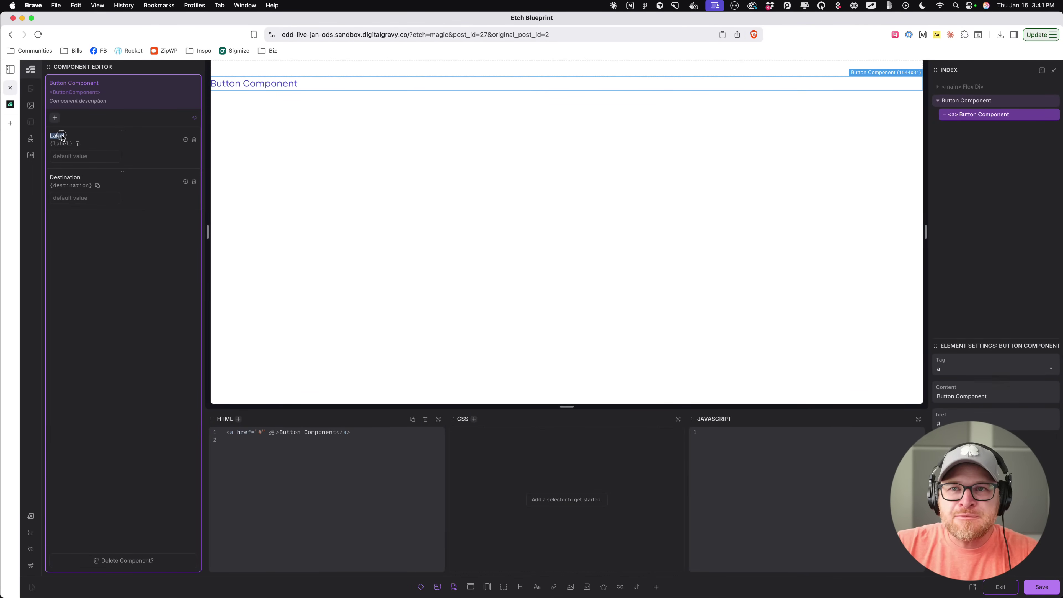
# Step: Rename the component's Destination property to Link
pyautogui.doubleClick(71, 177)
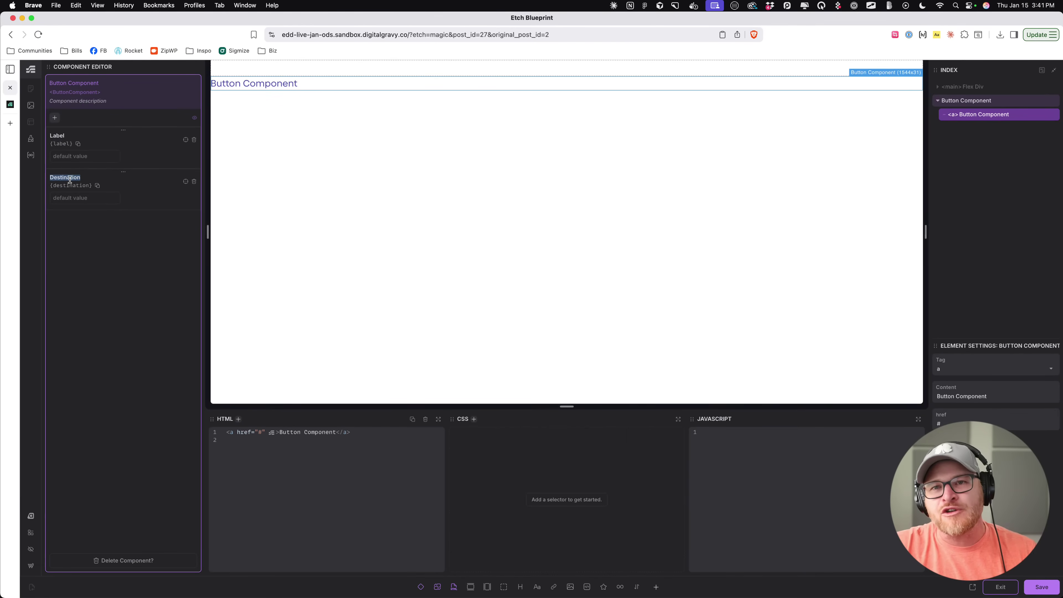
pyautogui.click(59, 137)
pyautogui.doubleClick(61, 177)
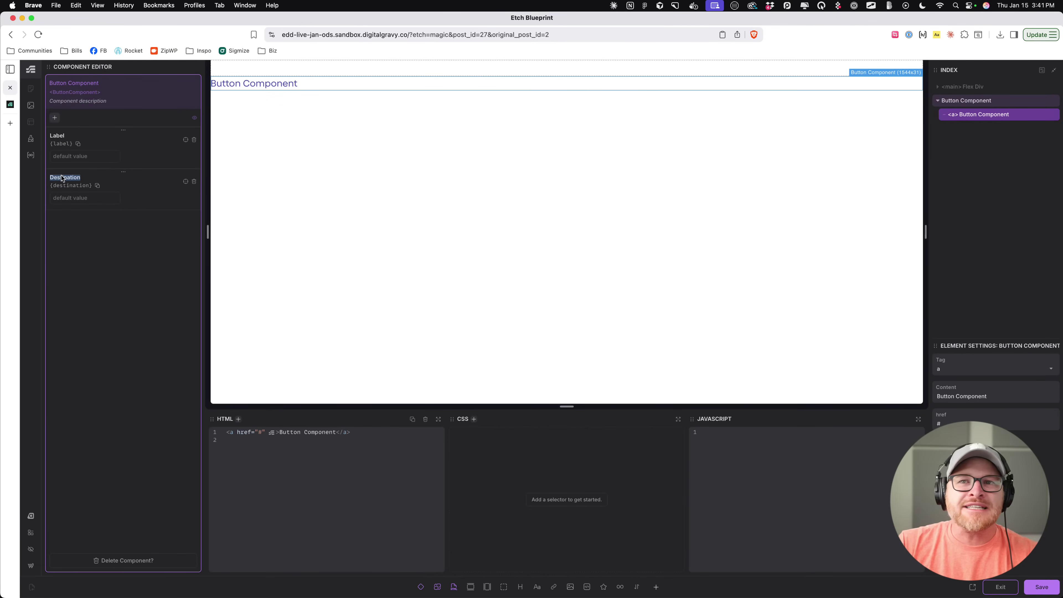
pyautogui.write('Link')
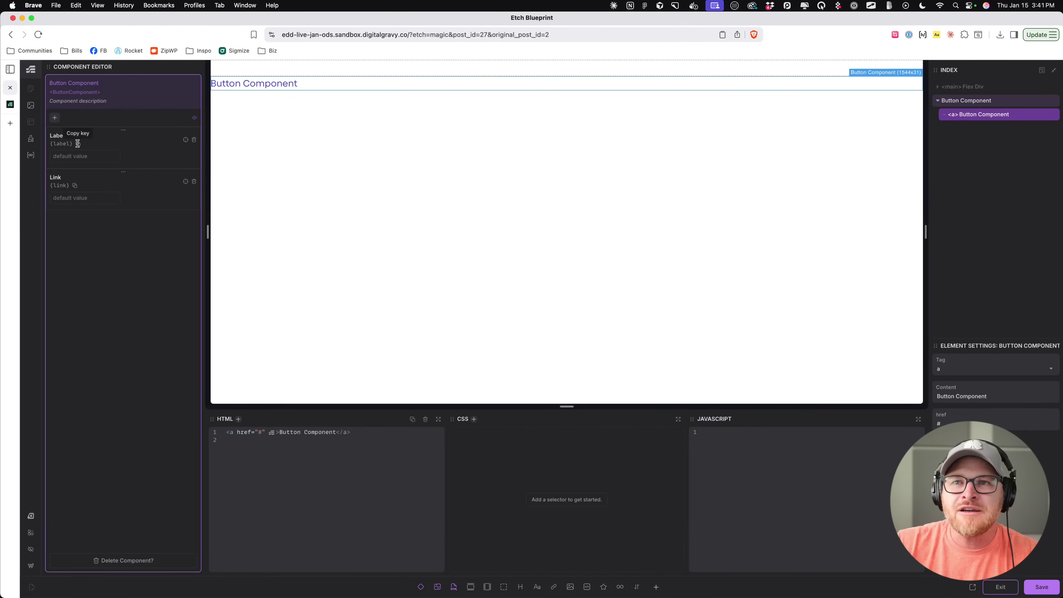
# Step: Bind the anchor's text to the Label property and its href to {props.link}, save the component and exit its editor
pyautogui.click(186, 142)
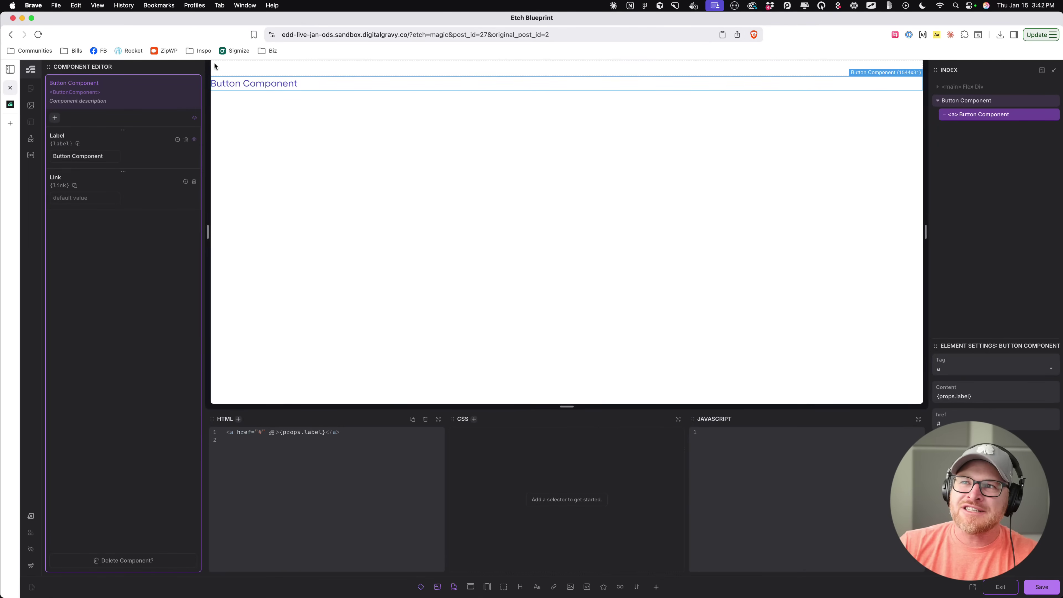
pyautogui.click(260, 432)
pyautogui.press('BackSpace')
pyautogui.write('{props.link}')
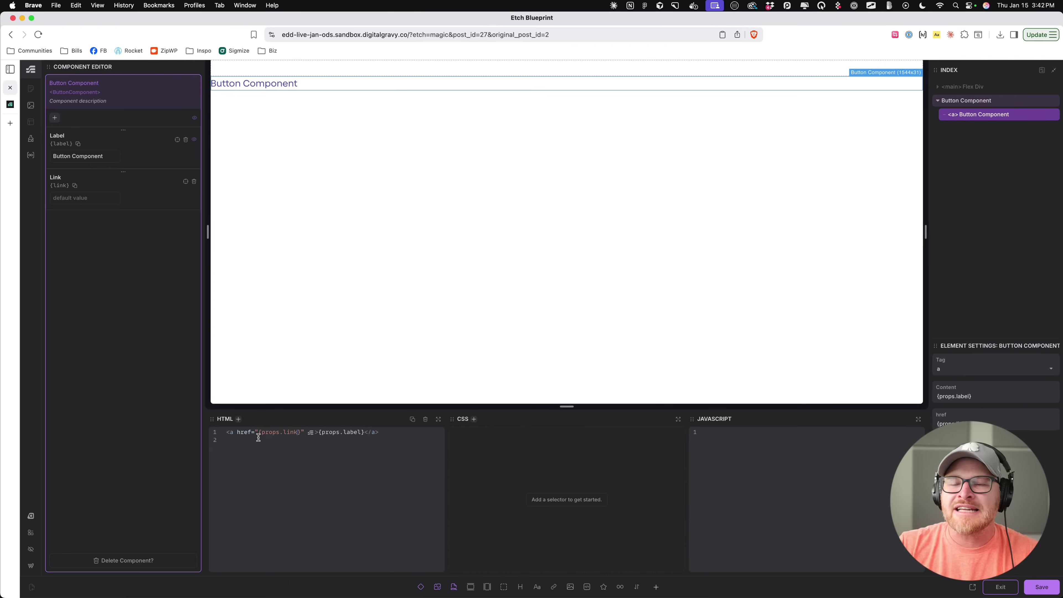
pyautogui.press('super+s')
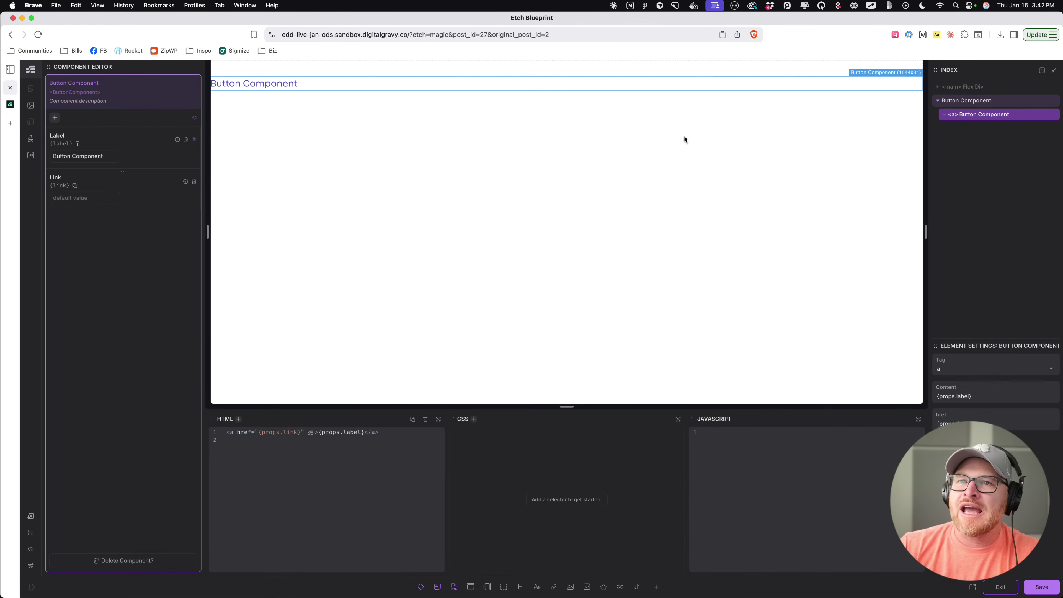
pyautogui.click(1001, 588)
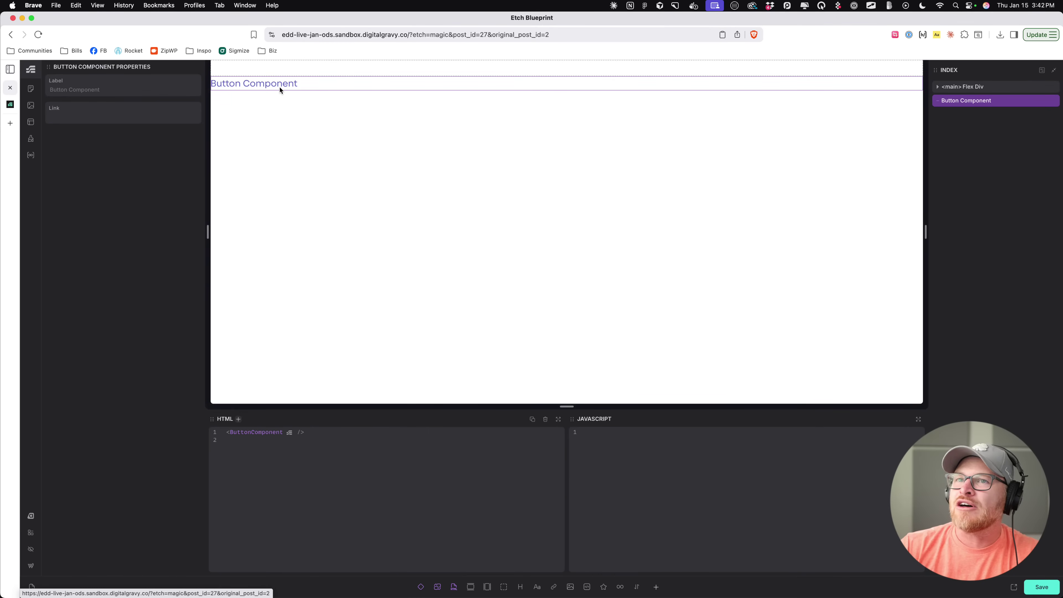
# Step: Open the Button Component for editing and add a select property named Style with Primary as its first option
pyautogui.rightClick(981, 107)
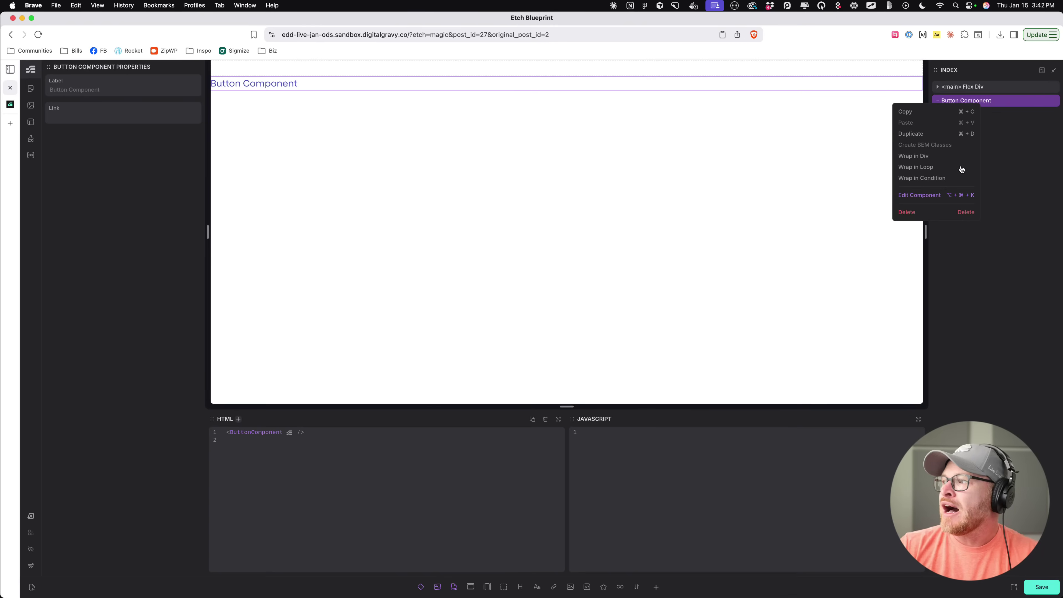
pyautogui.click(923, 203)
pyautogui.click(54, 118)
pyautogui.click(90, 146)
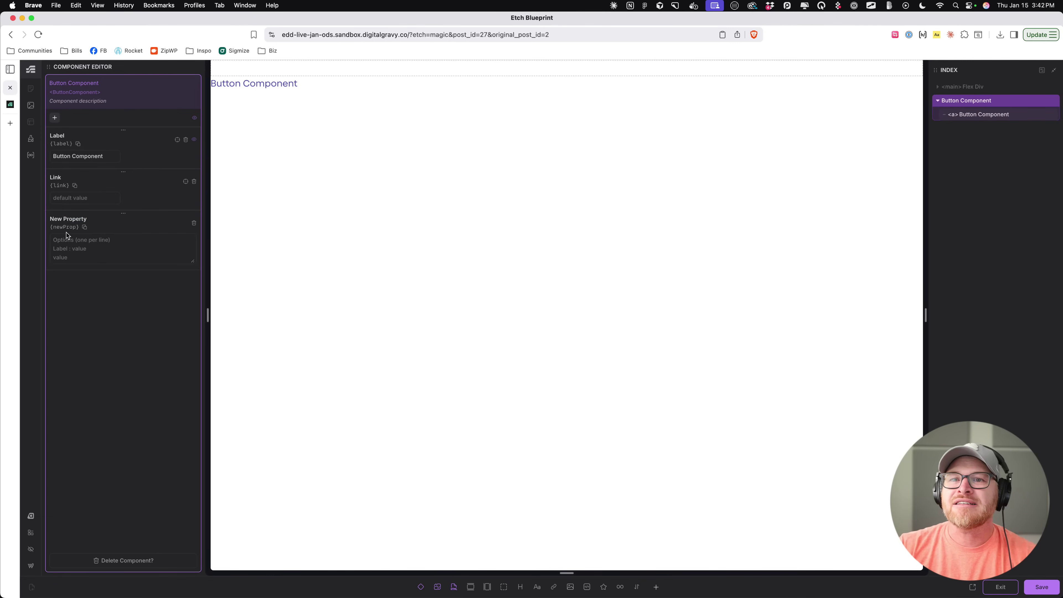
pyautogui.tripleClick(68, 219)
pyautogui.write('Style')
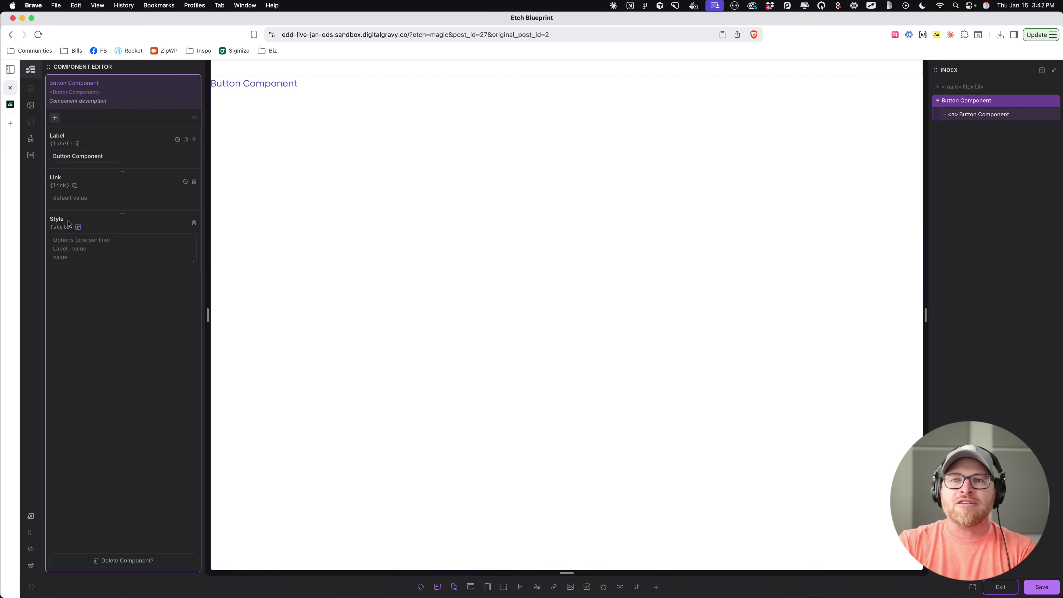
pyautogui.click(80, 258)
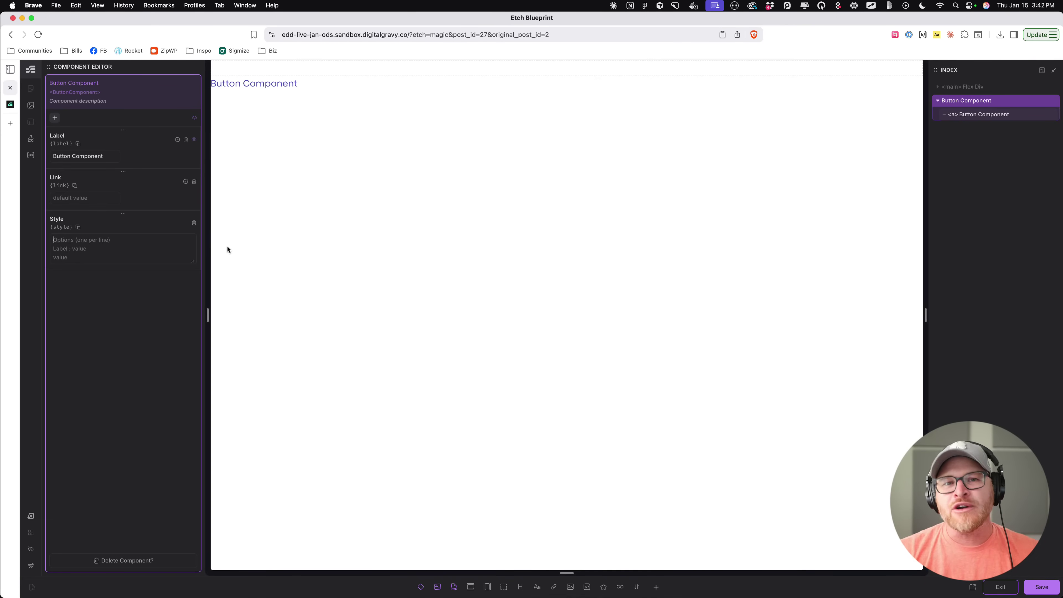
pyautogui.write('Primary ')
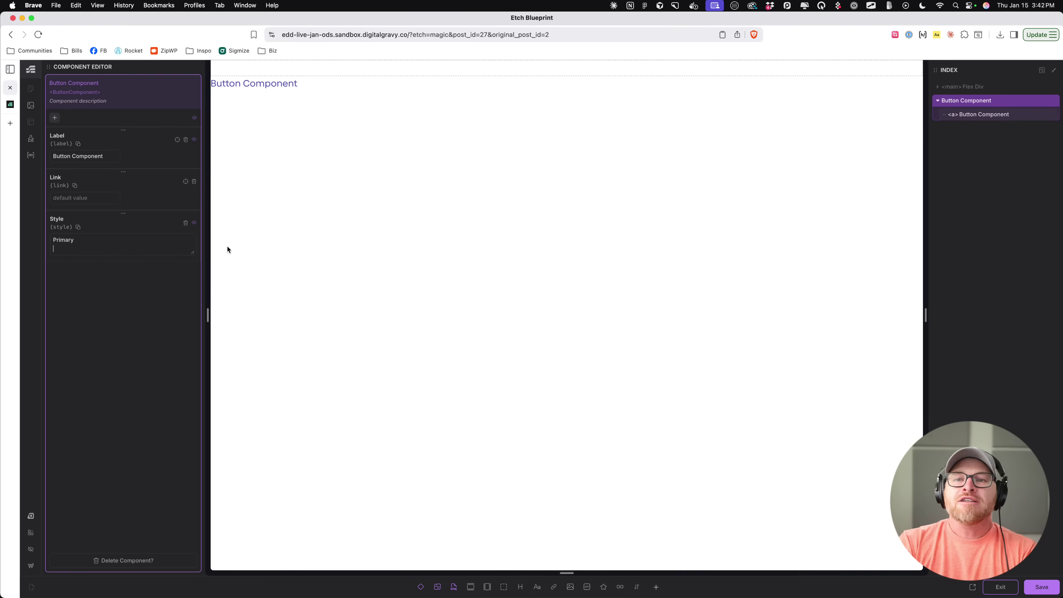
pyautogui.write('Primary Outline')
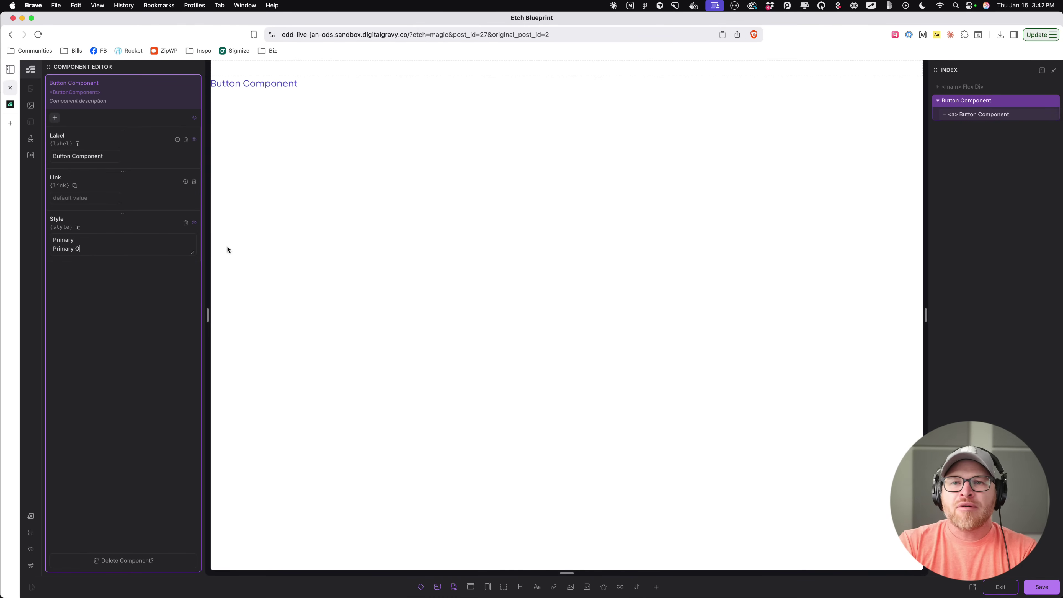
pyautogui.press('BackSpace')
pyautogui.press('BackSpace')
pyautogui.press('BackSpace')
pyautogui.press('BackSpace')
pyautogui.press('BackSpace')
pyautogui.press('BackSpace')
pyautogui.press('BackSpace')
pyautogui.press('BackSpace')
pyautogui.press('BackSpace')
pyautogui.press('BackSpace')
pyautogui.press('BackSpace')
pyautogui.press('BackSpace')
pyautogui.press('BackSpace')
pyautogui.press('BackSpace')
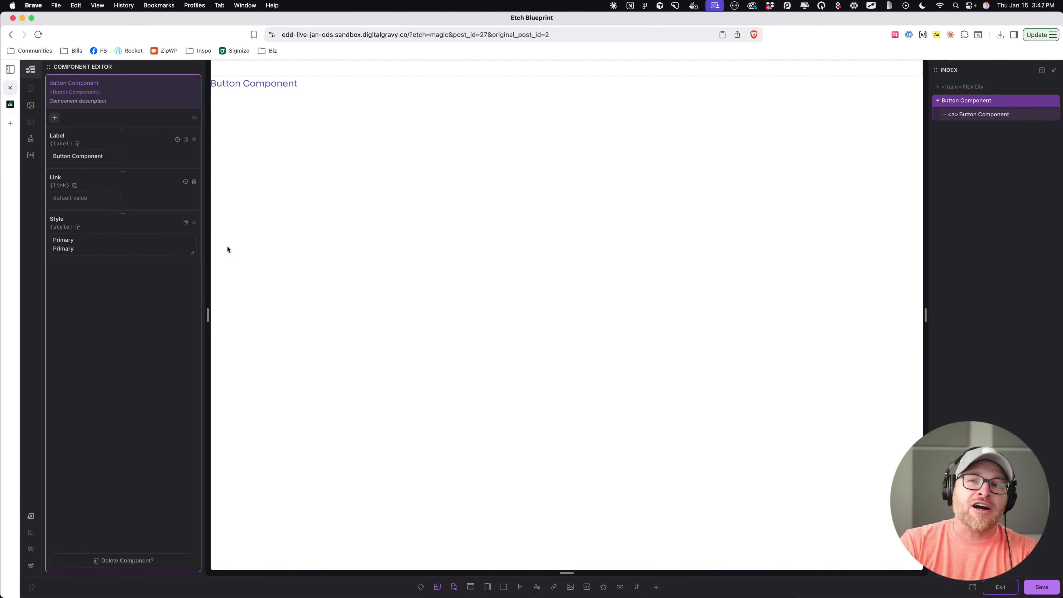
pyautogui.press('BackSpace')
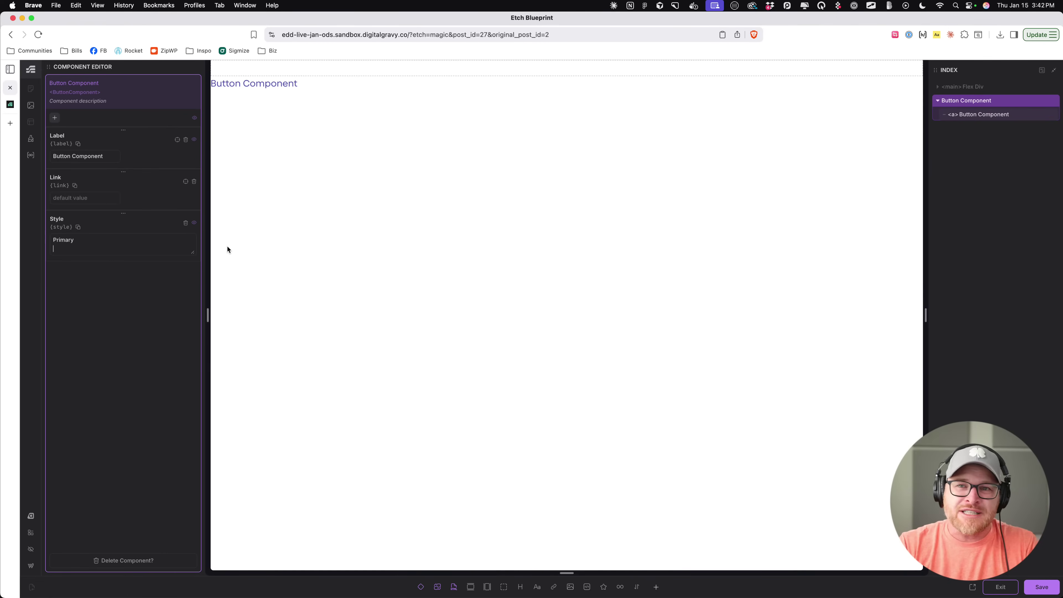
# Step: Complete the Style property's options as Primary : btn--primary and Neutral : btn--neutral
pyautogui.write('Neutral')
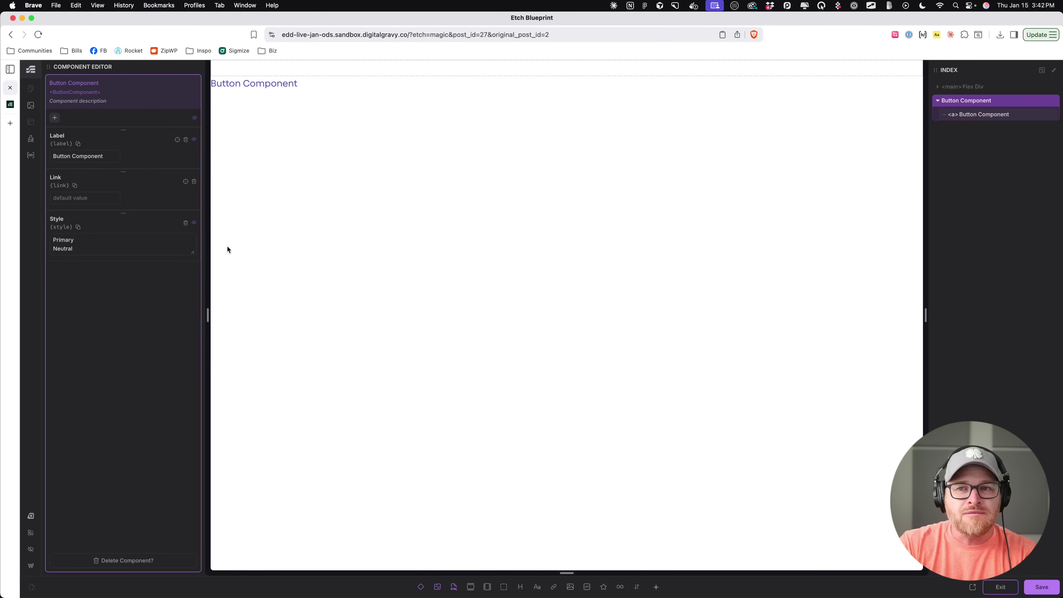
pyautogui.click(88, 241)
pyautogui.write(': btn--primary Neutral : btn--neutral')
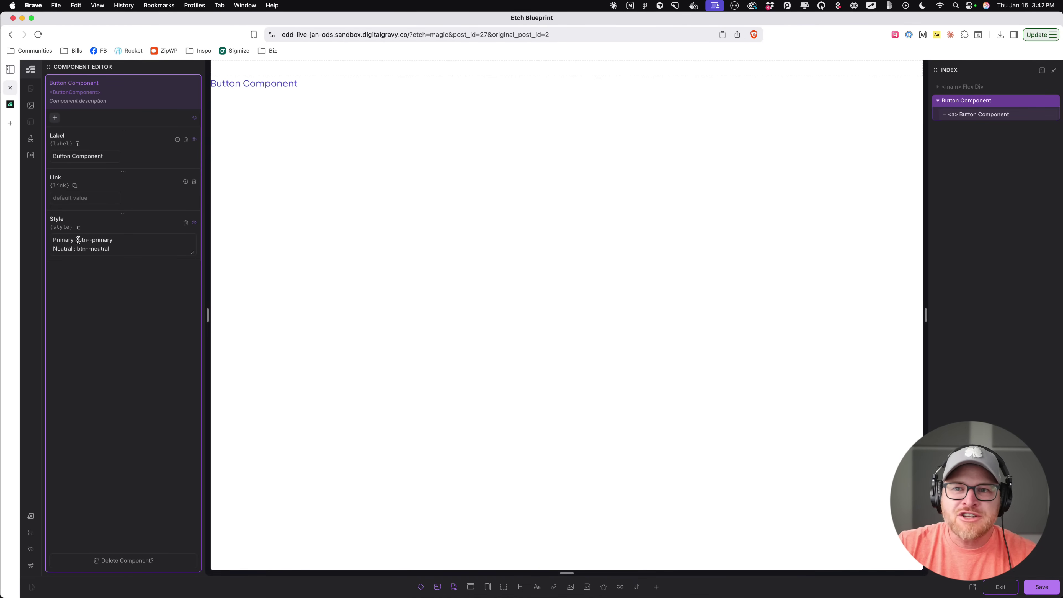
pyautogui.moveTo(78, 240); pyautogui.dragTo(126, 249)
pyautogui.click(126, 249)
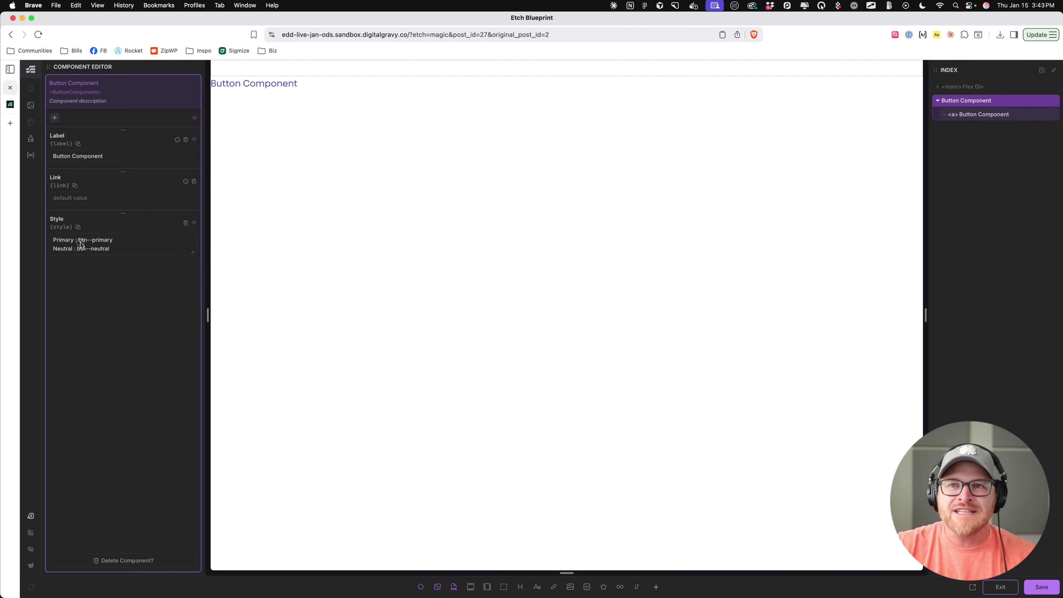
# Step: Add a boolean property named Is Outline to the component
pyautogui.click(55, 118)
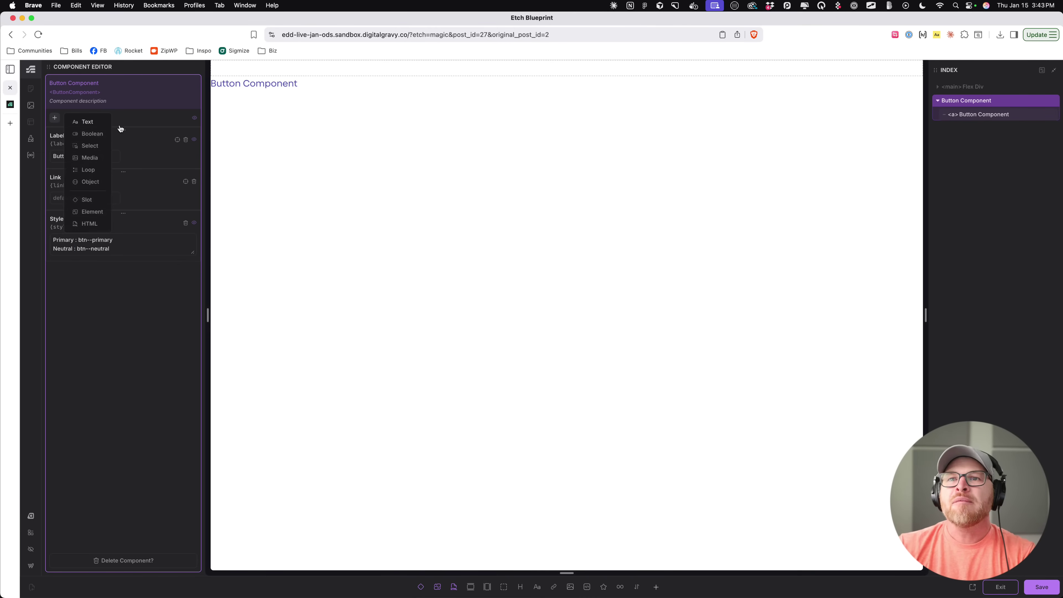
pyautogui.click(88, 133)
pyautogui.click(72, 271)
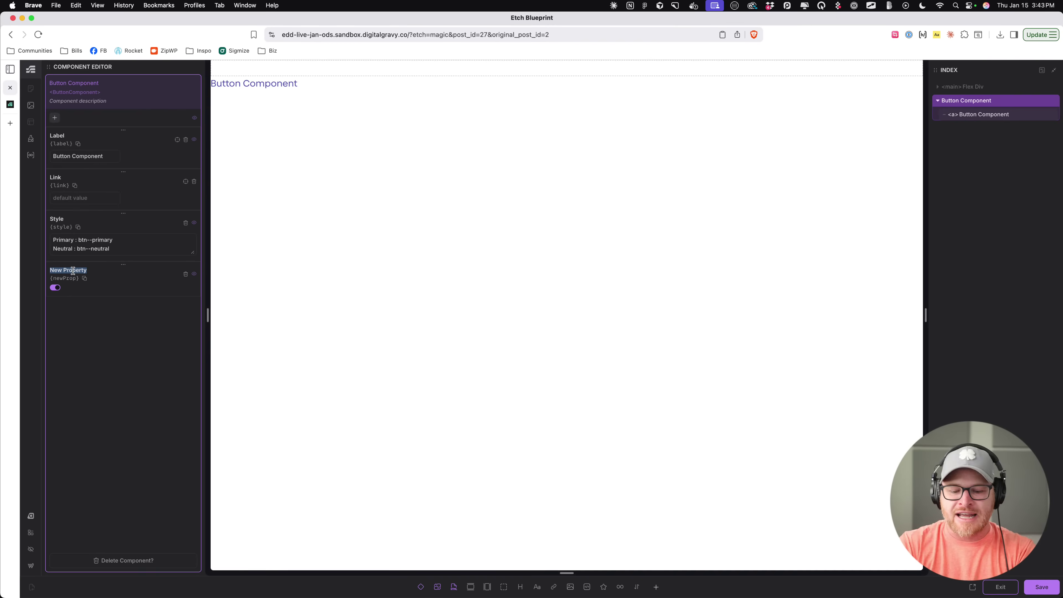
pyautogui.write('Is Outline')
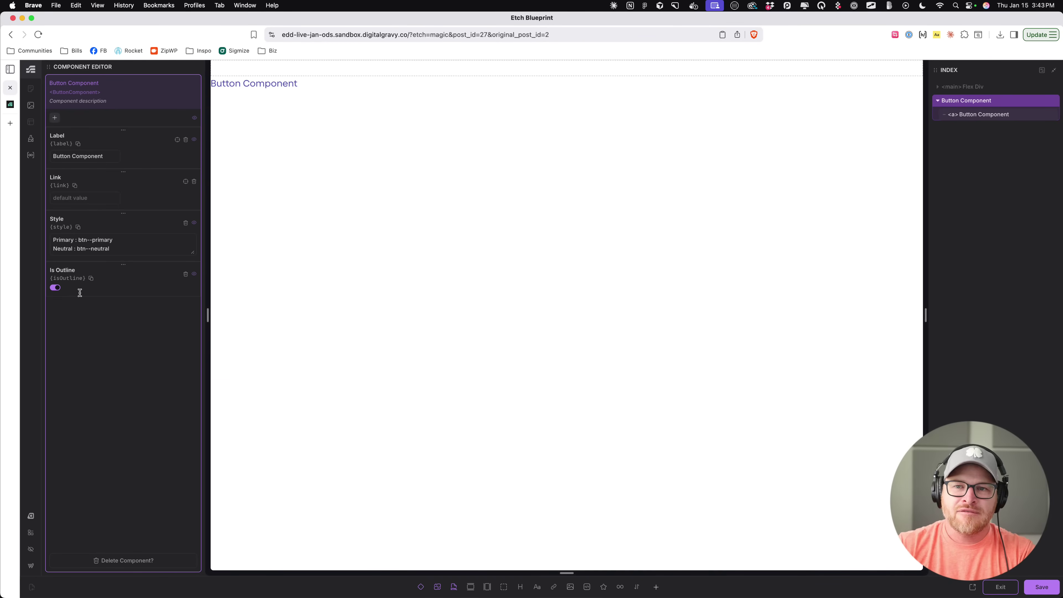
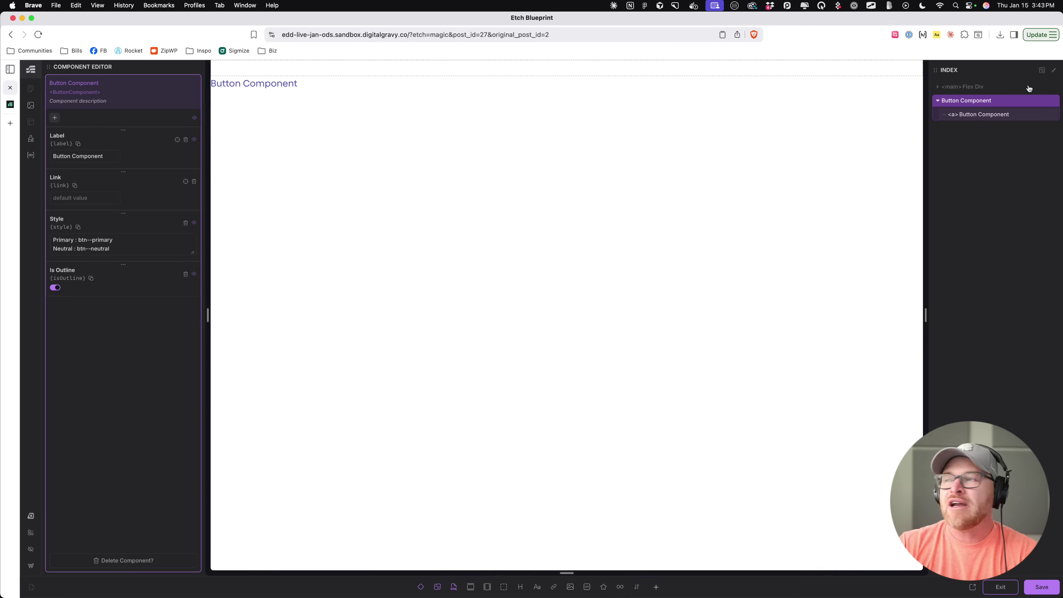
# Step: Try to add the attribute class="{props.style}" to the anchor inside the component and save
pyautogui.click(987, 115)
pyautogui.press('super+Return')
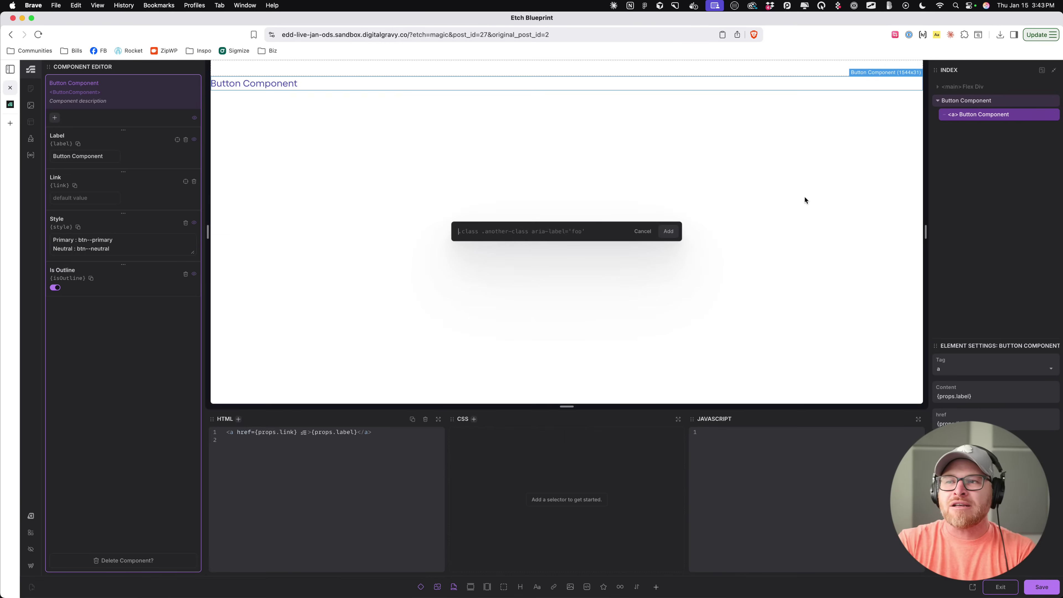
pyautogui.write('class="')
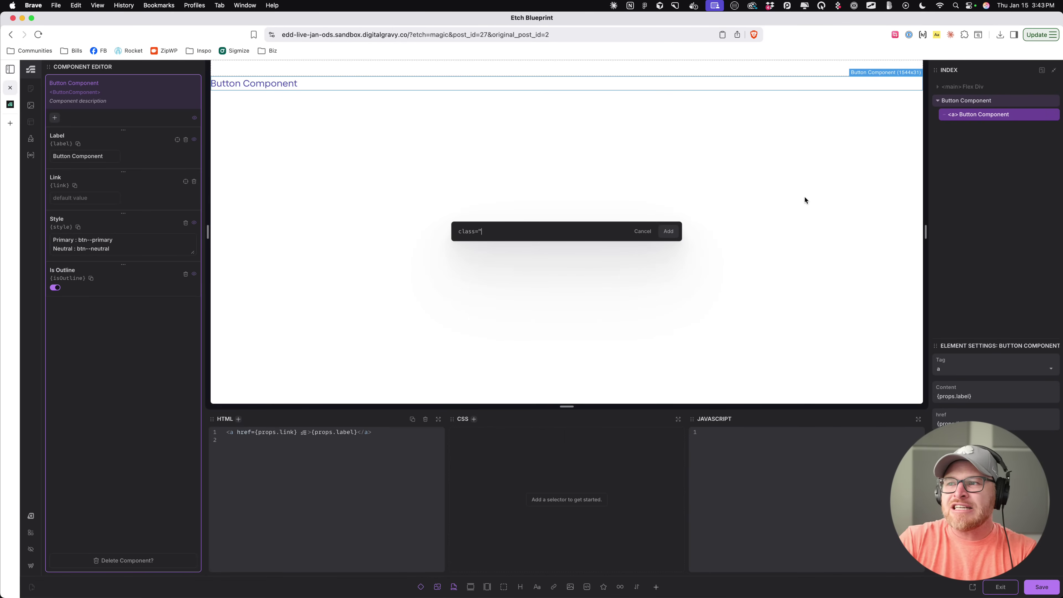
pyautogui.write('"')
pyautogui.press('Left')
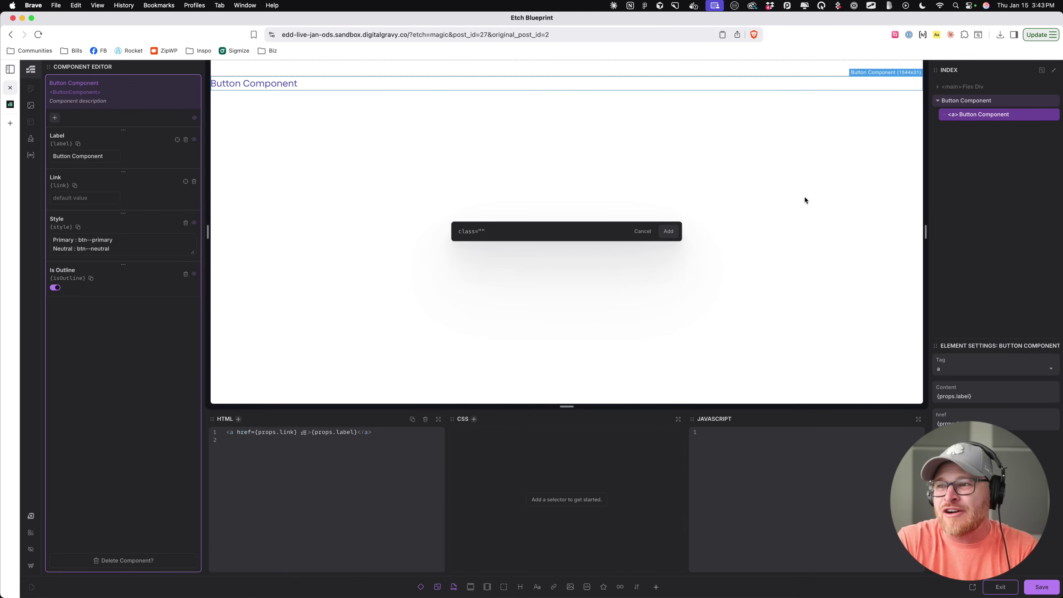
pyautogui.write('{')
pyautogui.write('props.style')
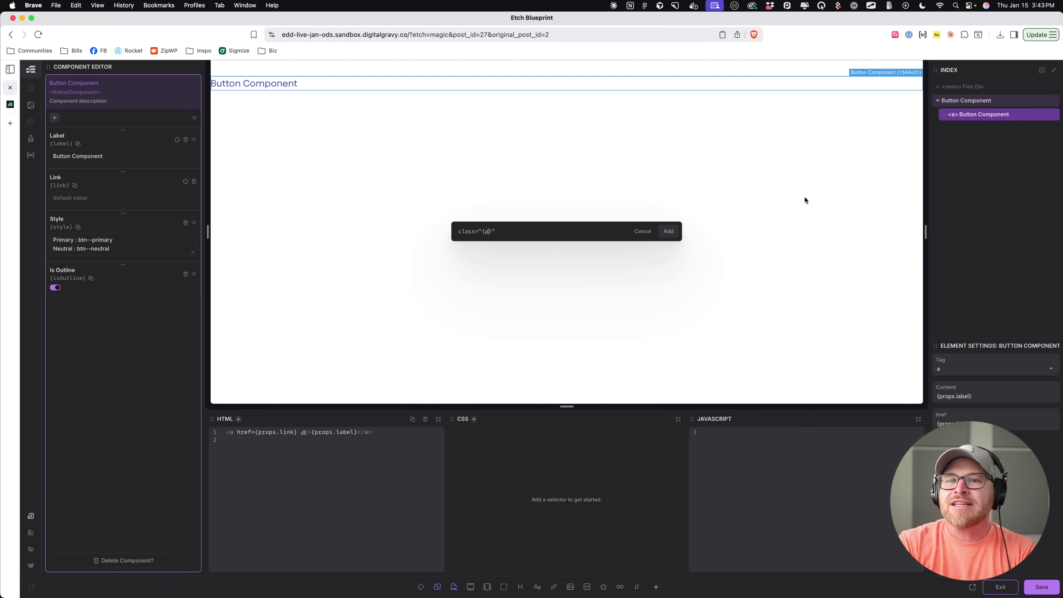
pyautogui.press('Return')
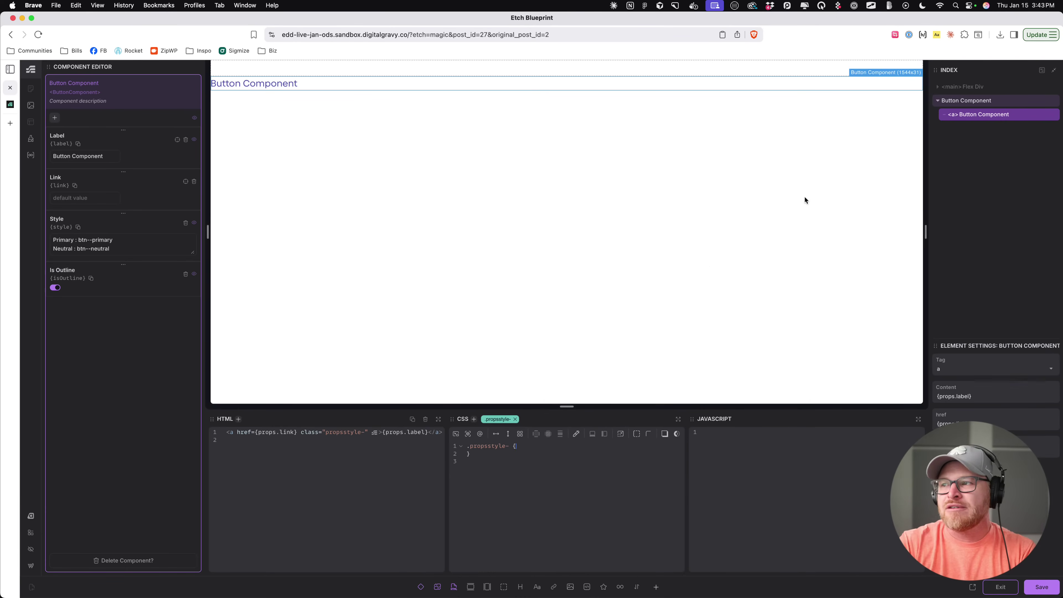
pyautogui.click(1042, 586)
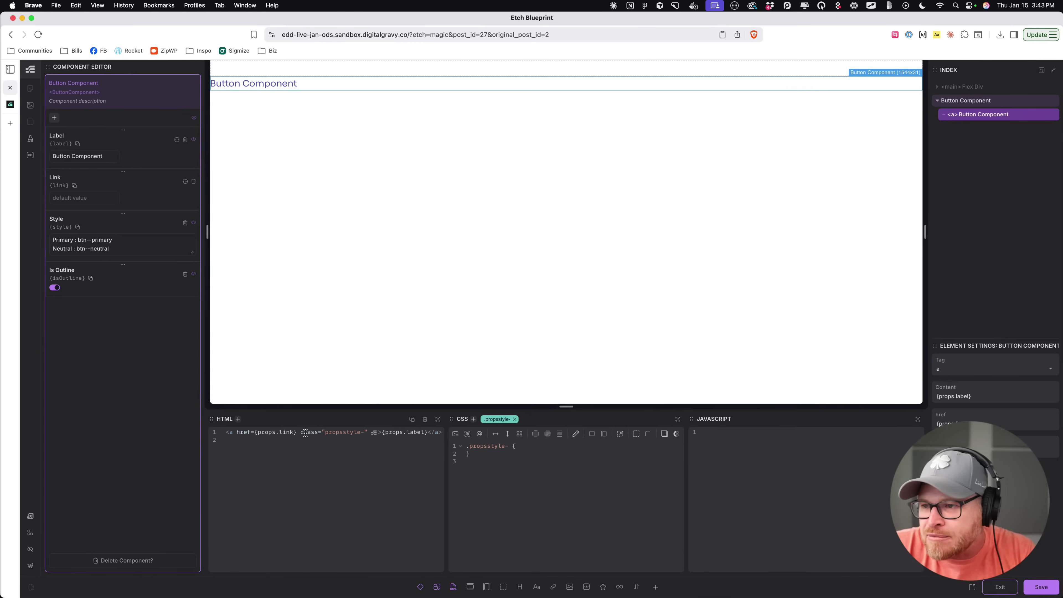
# Step: Replace the anchor's class value with {props.style} in its HTML, save the component and exit its editor
pyautogui.moveTo(326, 433); pyautogui.dragTo(365, 434)
pyautogui.write('{props.style')
pyautogui.click(327, 478)
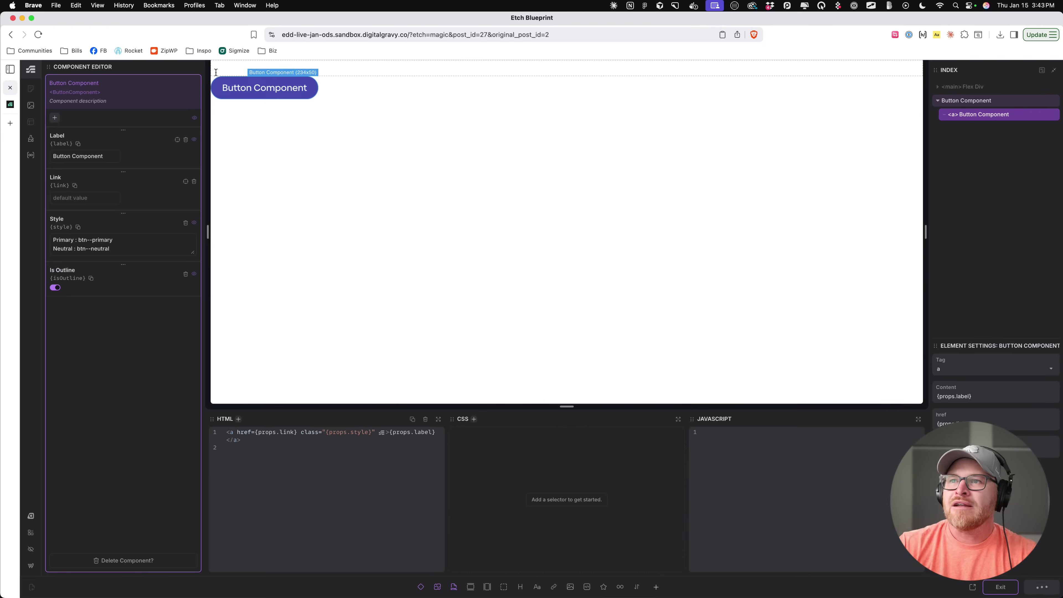
pyautogui.click(1004, 589)
# Step: Switch the button instance's Style between Neutral and Primary to test the options
pyautogui.click(97, 144)
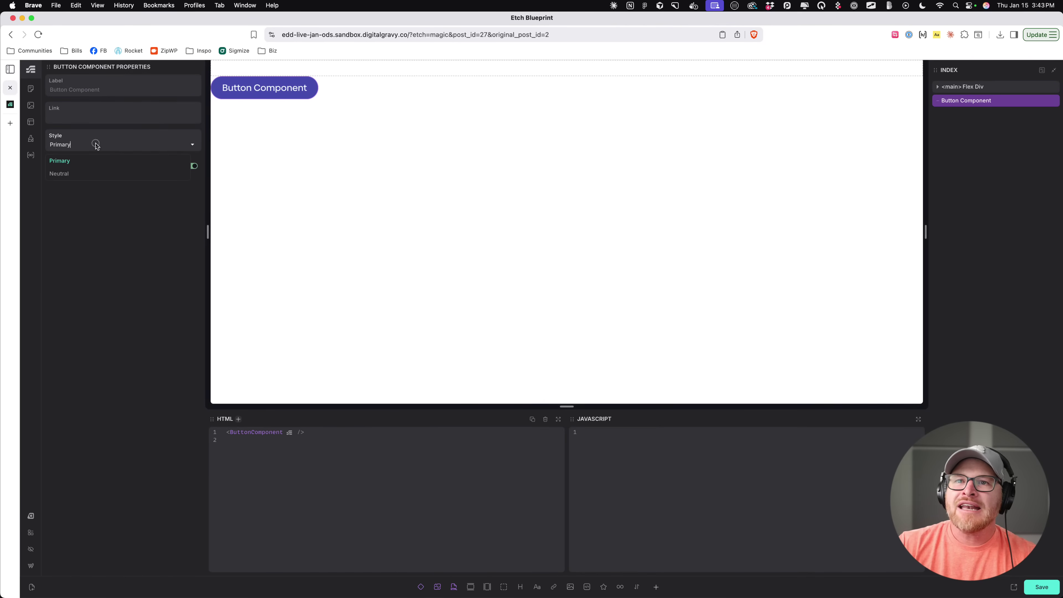
pyautogui.click(87, 172)
pyautogui.click(85, 161)
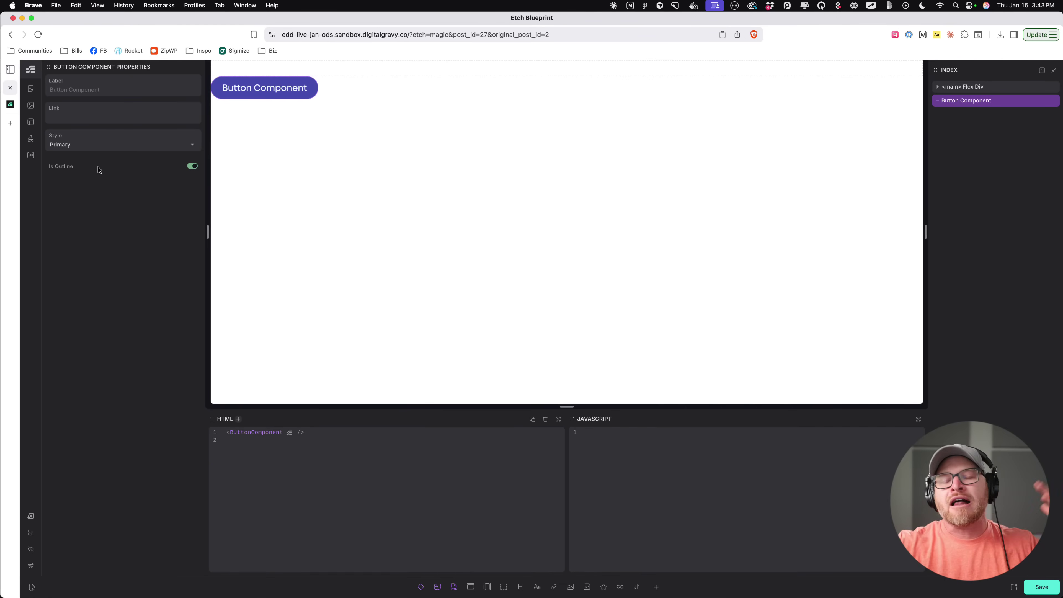
pyautogui.click(67, 147)
pyautogui.click(61, 172)
# Step: Reopen the component, delete its Is Outline property and add the Style option Primary Outline : btn--primary btn--outline
pyautogui.rightClick(963, 103)
pyautogui.click(996, 197)
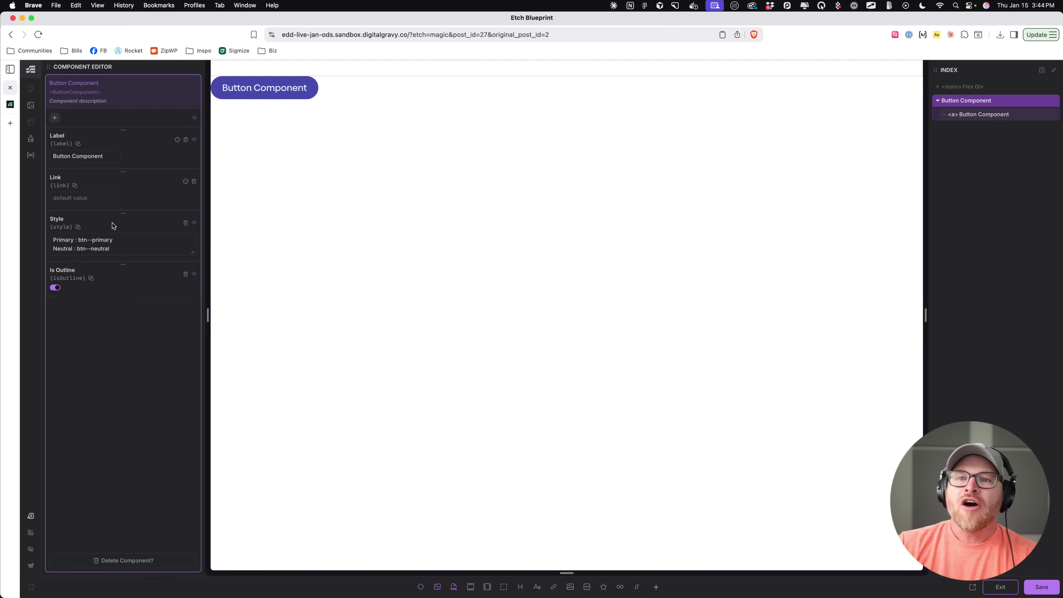
pyautogui.moveTo(78, 240); pyautogui.dragTo(126, 250)
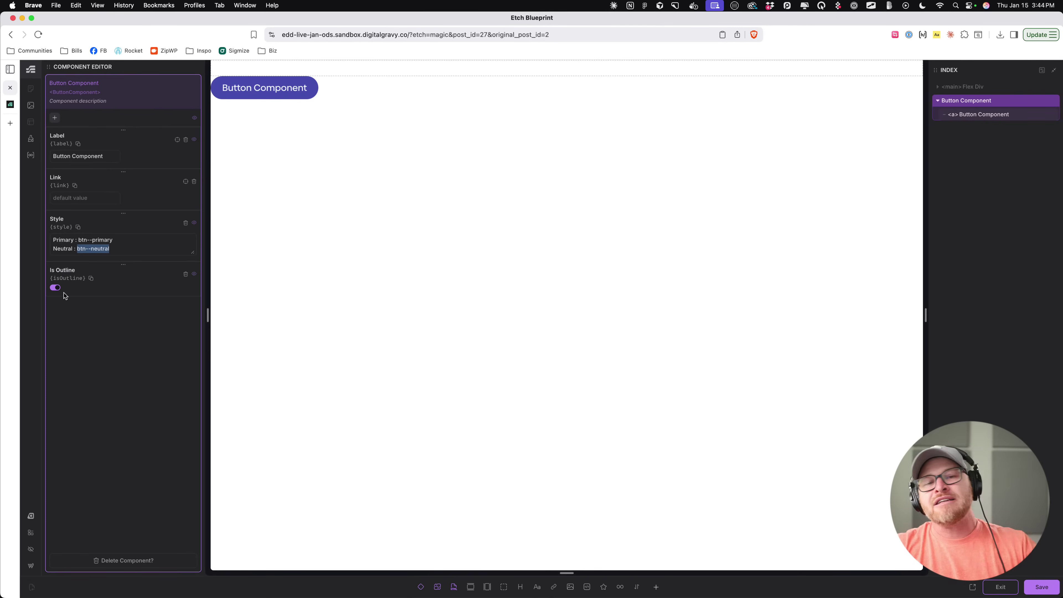
pyautogui.click(71, 326)
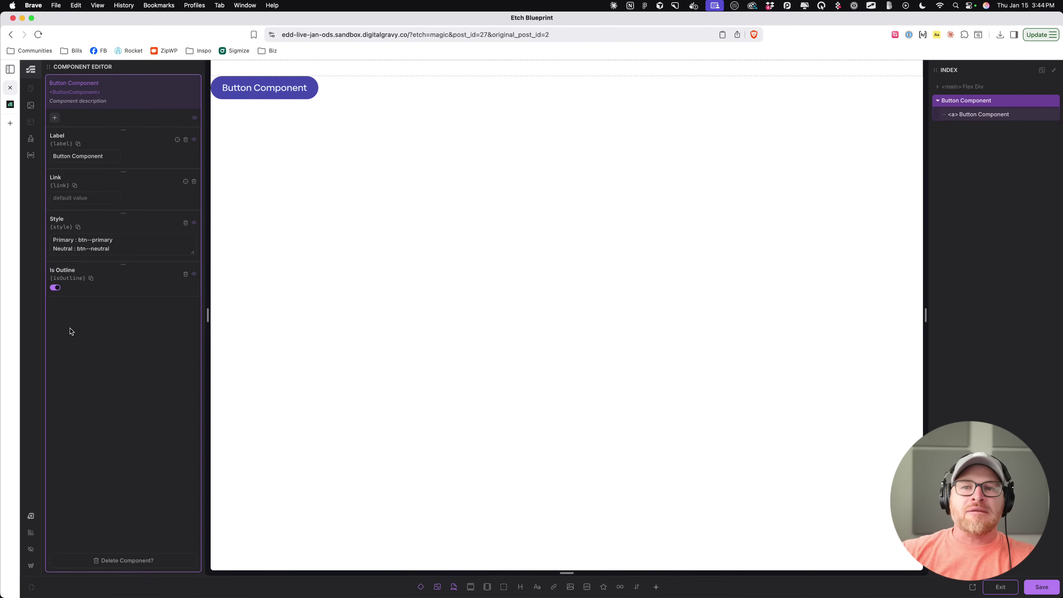
pyautogui.click(186, 275)
pyautogui.click(126, 243)
pyautogui.press('Return')
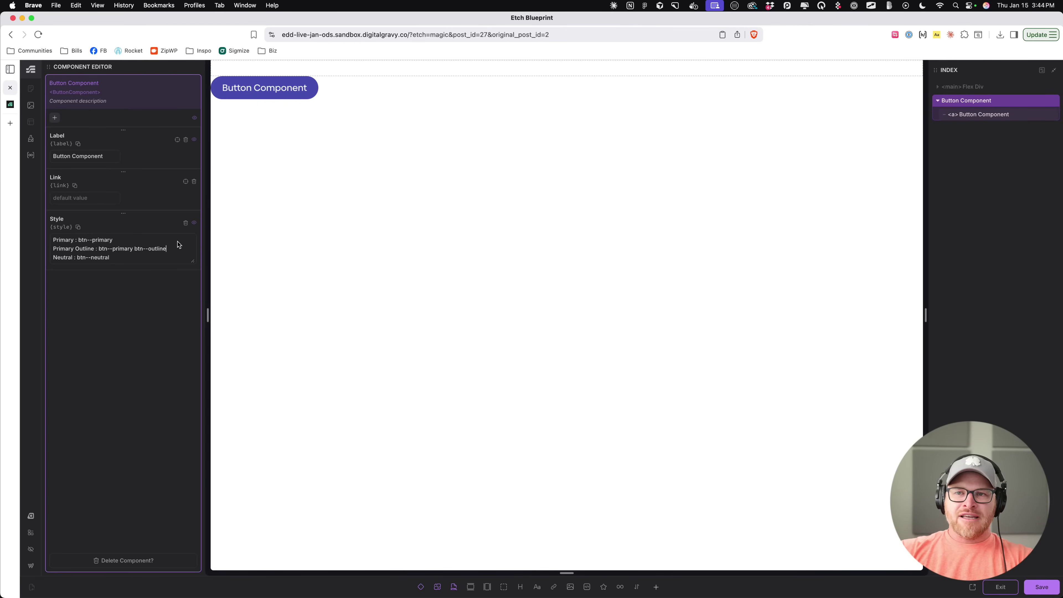
# Step: Examine the class values assigned to the Primary, Primary Outline and Neutral options of the Style property
pyautogui.scroll(5, 84, 243)
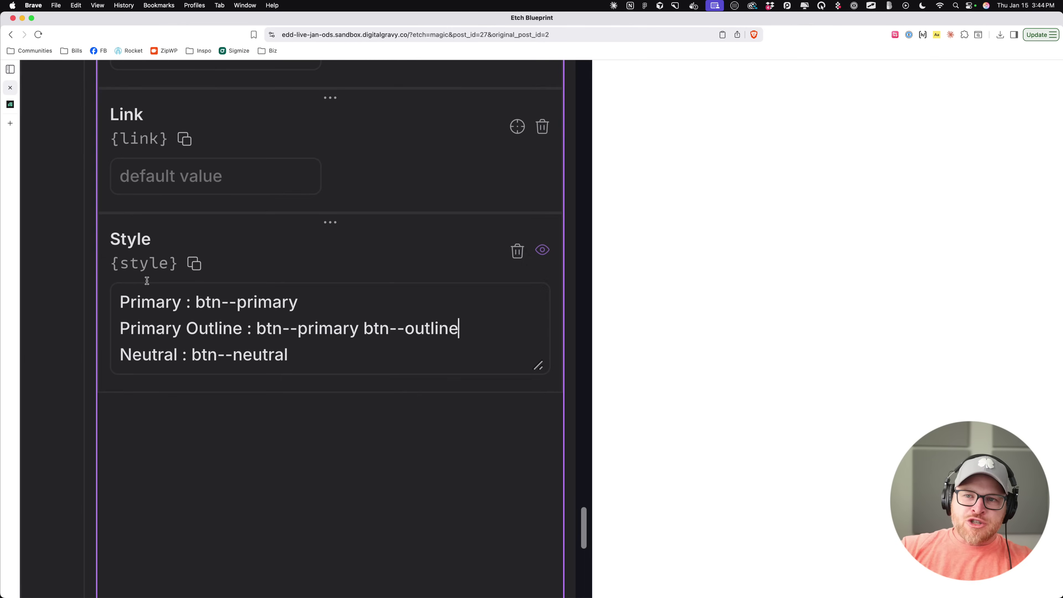
pyautogui.moveTo(188, 302); pyautogui.dragTo(305, 301)
pyautogui.click(215, 328)
pyautogui.moveTo(256, 327); pyautogui.dragTo(466, 326)
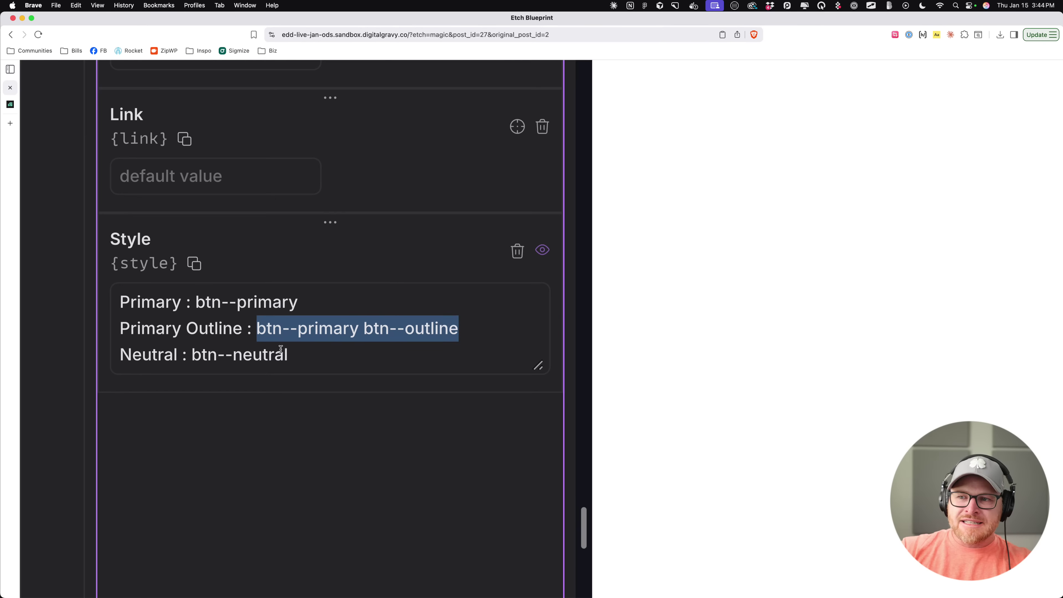
pyautogui.moveTo(191, 354); pyautogui.dragTo(313, 355)
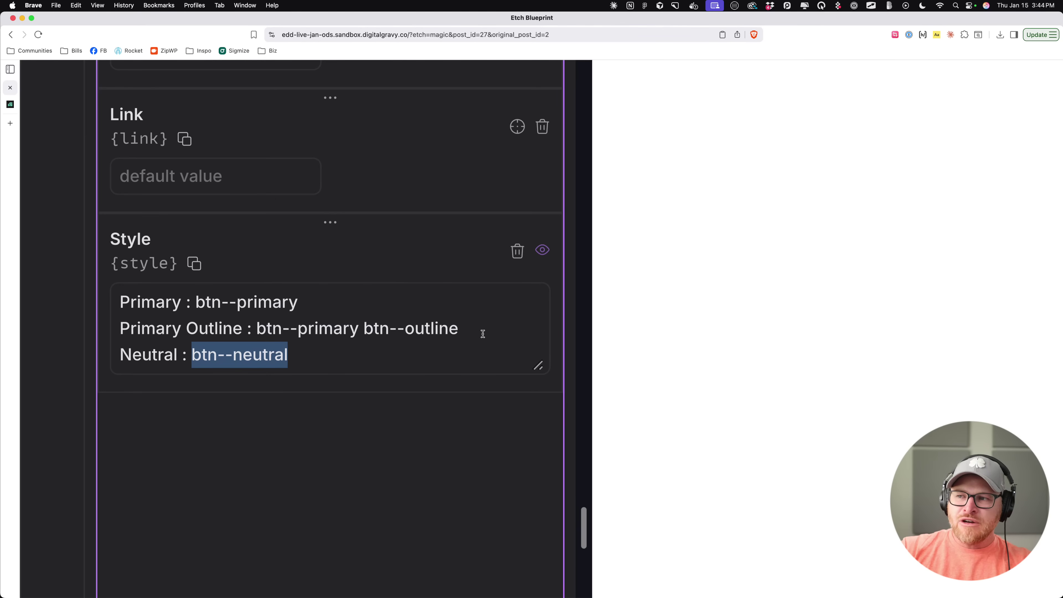
pyautogui.press('super+minus')
pyautogui.press('super+minus')
pyautogui.press('super+minus')
pyautogui.press('super+minus')
pyautogui.press('super+minus')
pyautogui.press('super+minus')
pyautogui.press('super+minus')
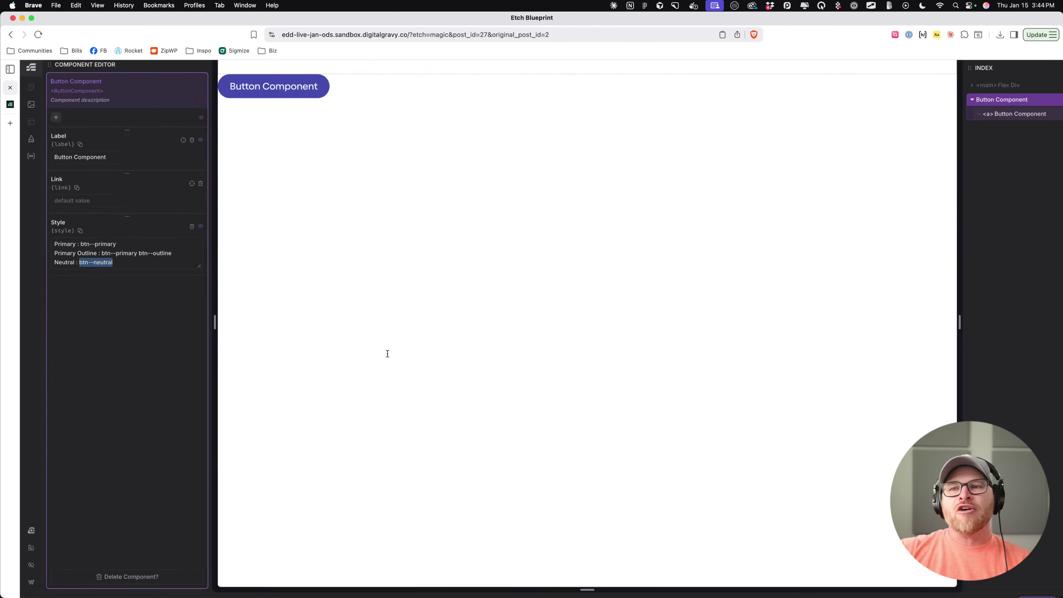
# Step: Save and exit the component editor, and set the button instance's Style to Primary Outline
pyautogui.write('s')
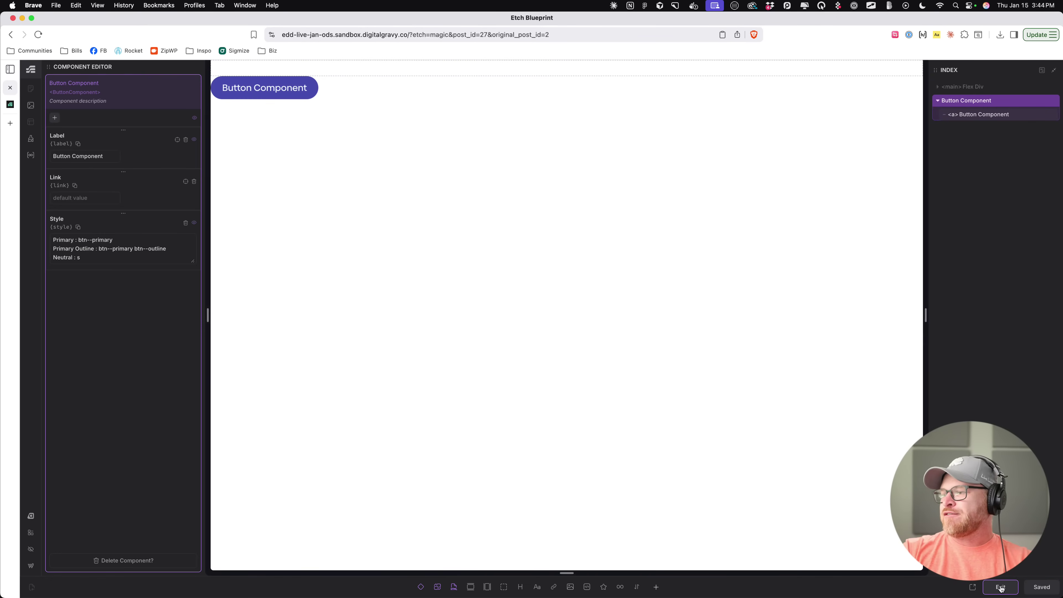
pyautogui.click(1000, 588)
pyautogui.click(87, 145)
pyautogui.click(87, 174)
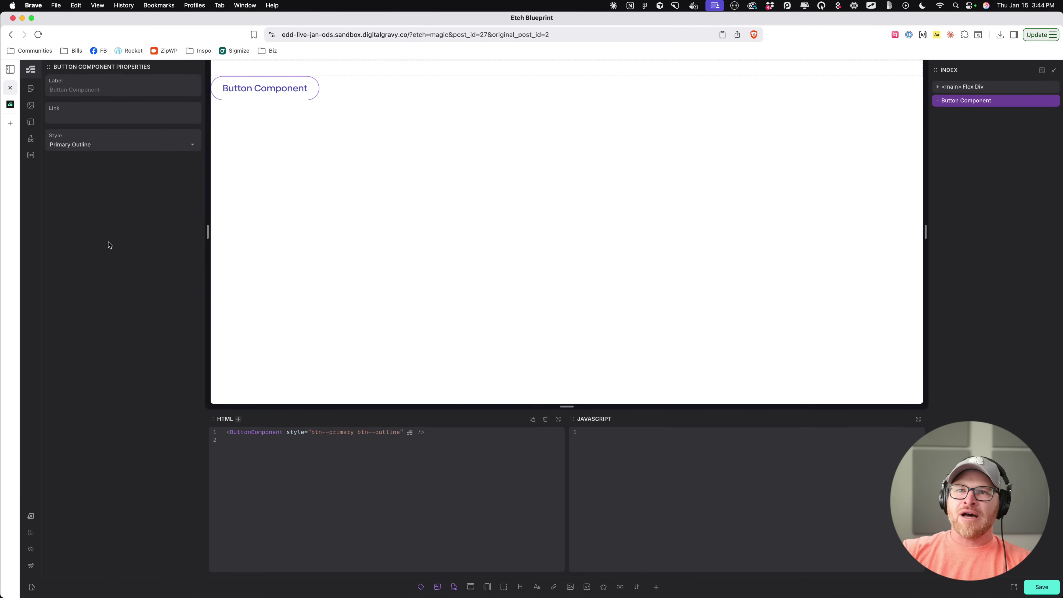
# Step: Reopen the button component, set the Style option Neutral : btn--neutral, add Neutral Ouline: btn--neutral btn--outline, and save and exit
pyautogui.rightClick(975, 101)
pyautogui.click(995, 191)
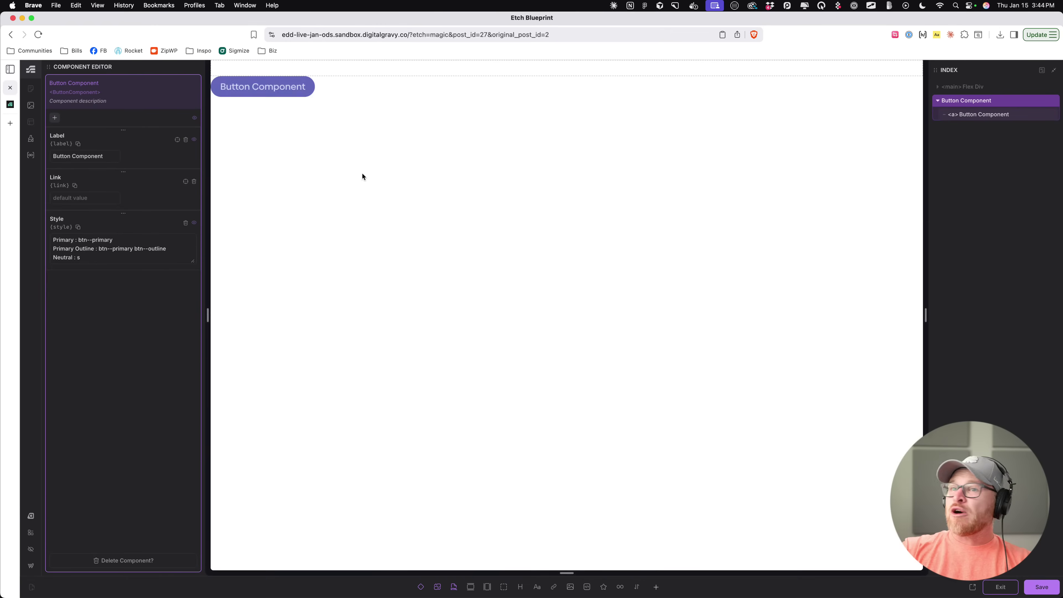
pyautogui.click(86, 257)
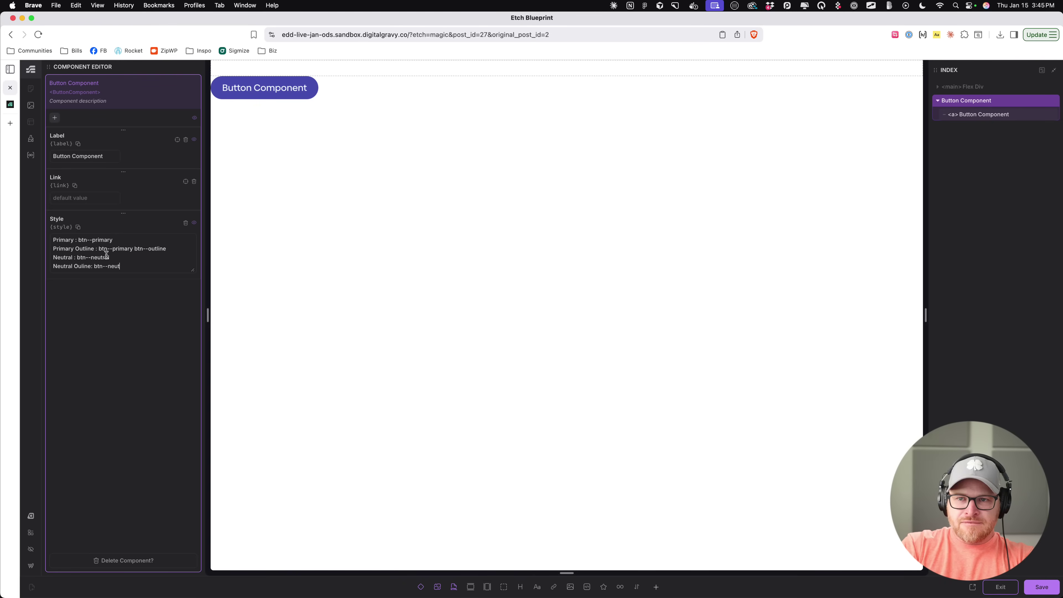
pyautogui.write('e')
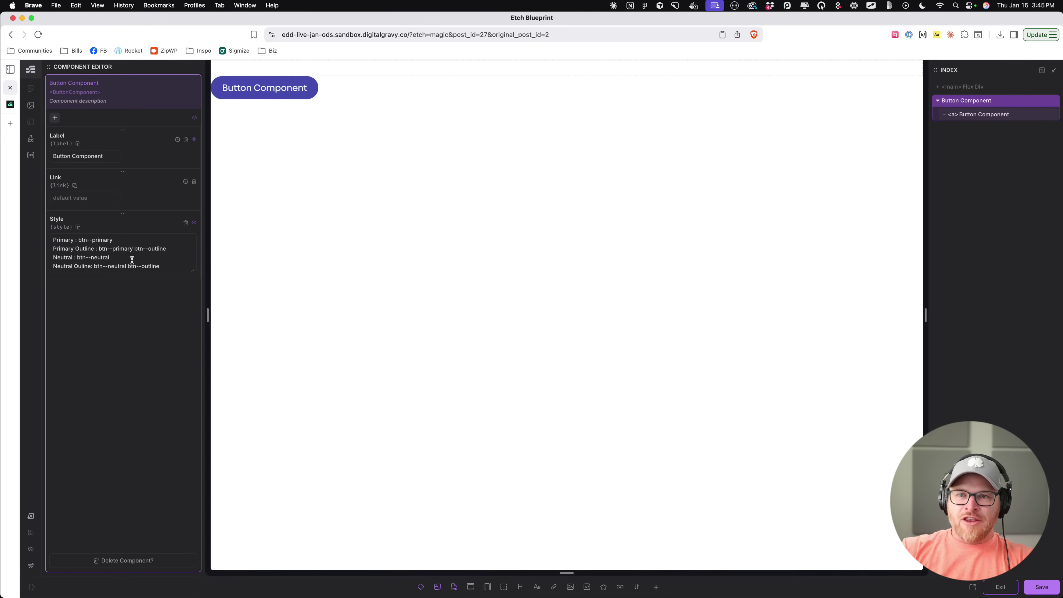
pyautogui.press('super+s')
pyautogui.click(1007, 590)
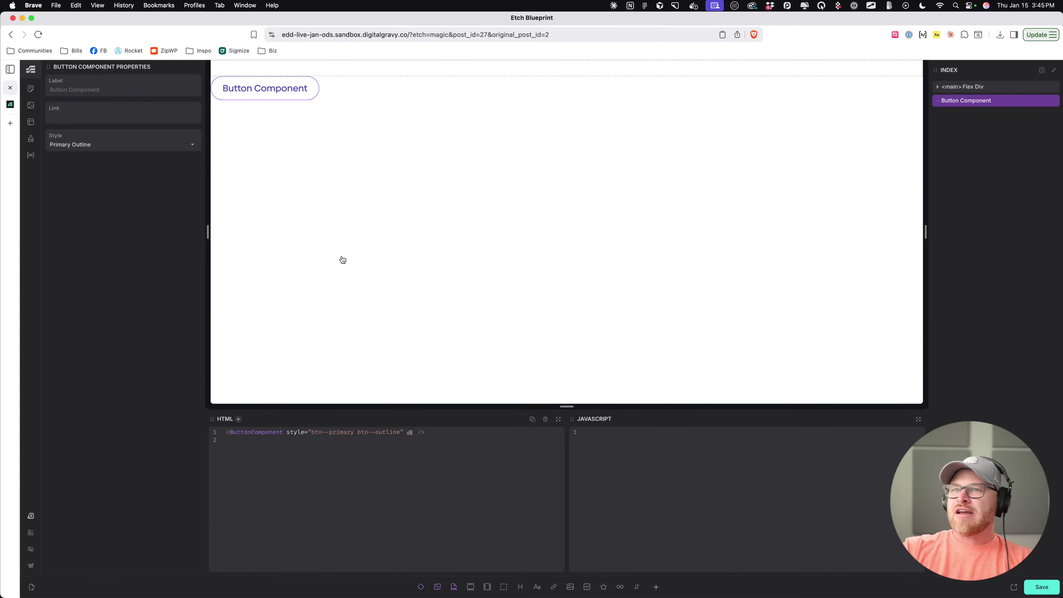
# Step: Test the button instance's Style with Neutral and the newly added neutral outline option
pyautogui.click(100, 145)
pyautogui.click(85, 187)
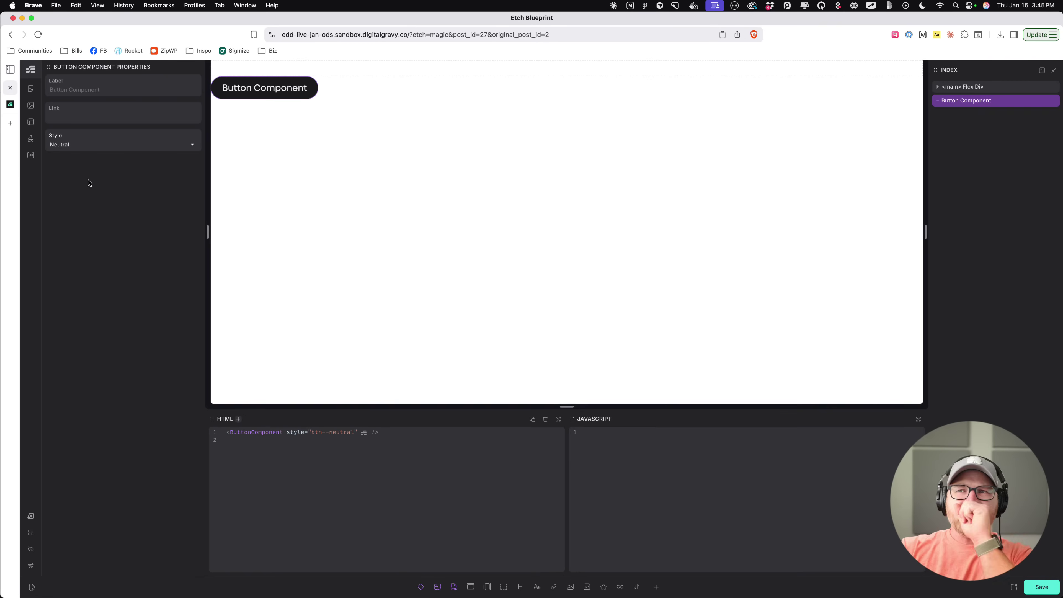
pyautogui.click(83, 146)
pyautogui.click(78, 200)
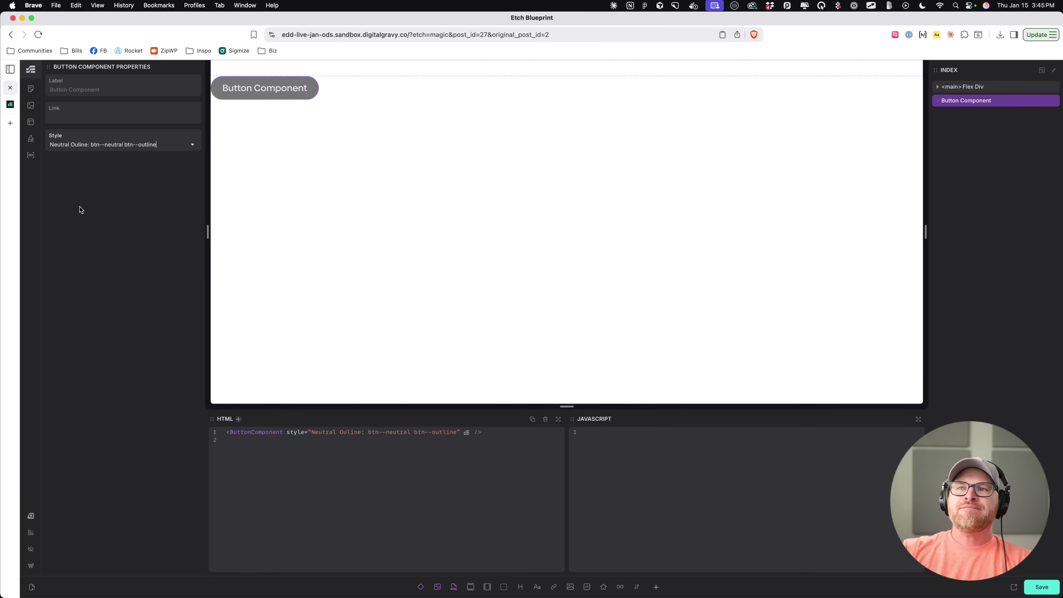
# Step: Reopen the component, add a space before the colon in the Neutral Ouline style option, and save and exit
pyautogui.rightClick(986, 93)
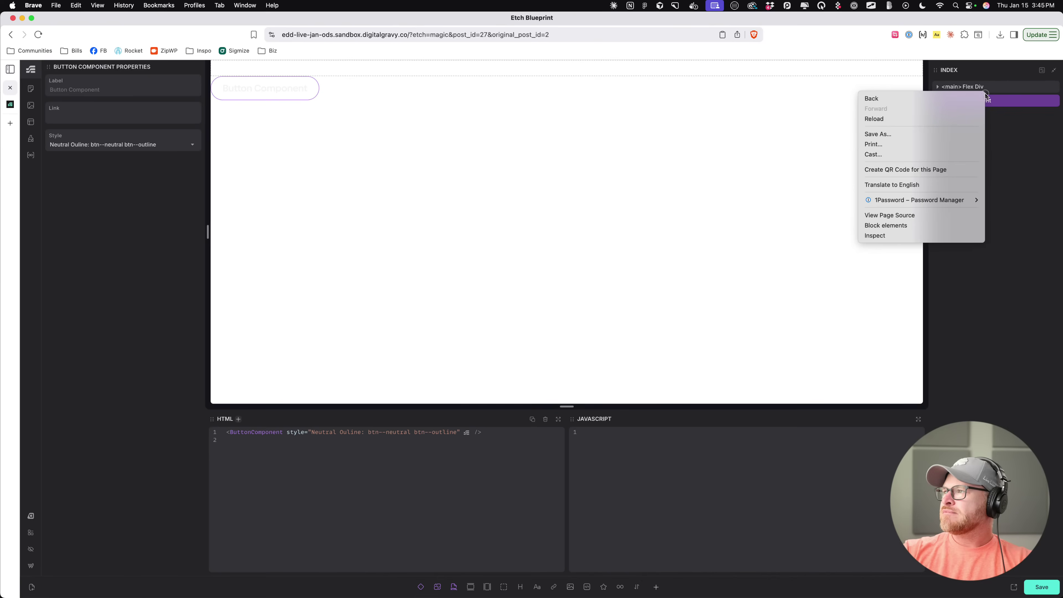
pyautogui.press('Escape')
pyautogui.click(945, 194)
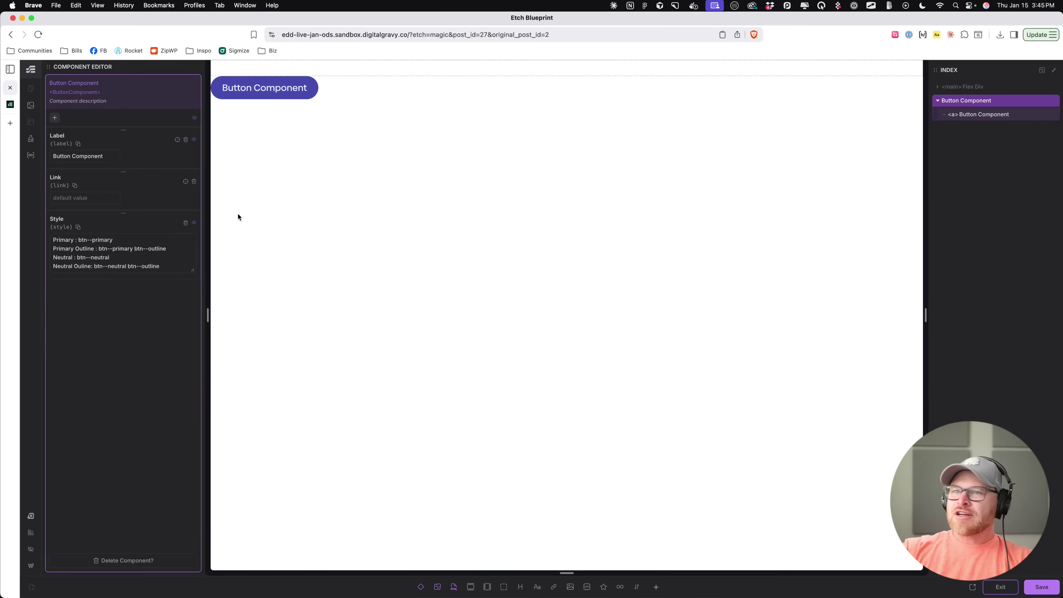
pyautogui.click(93, 266)
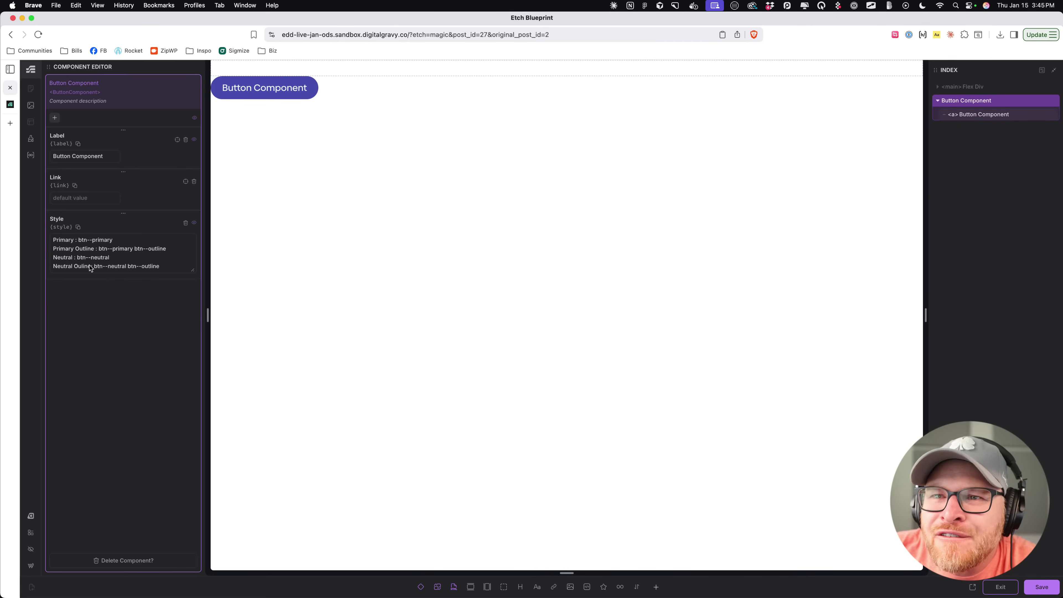
pyautogui.scroll(5, 91, 266)
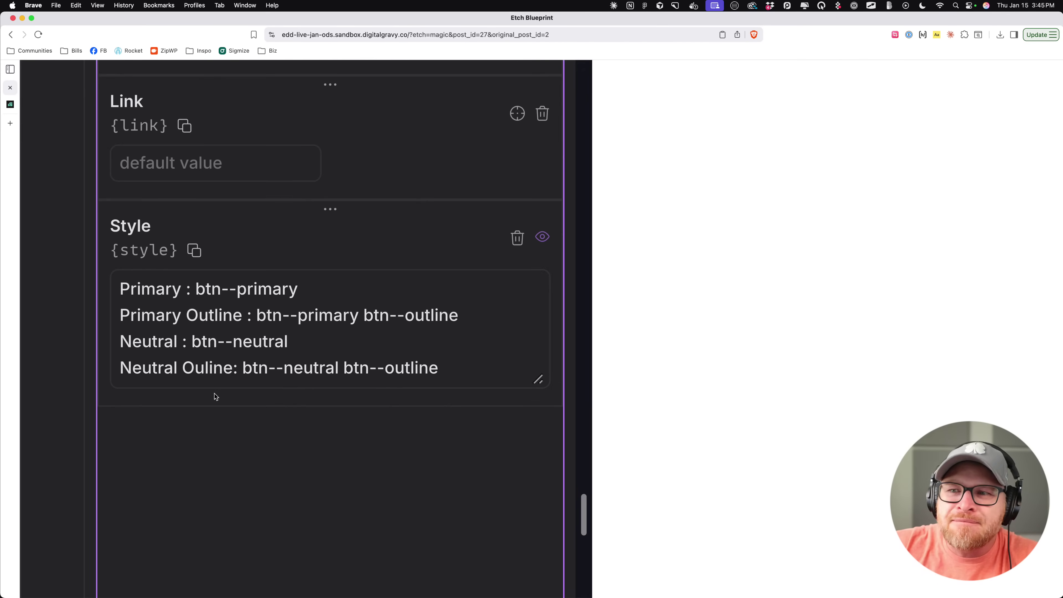
pyautogui.click(233, 368)
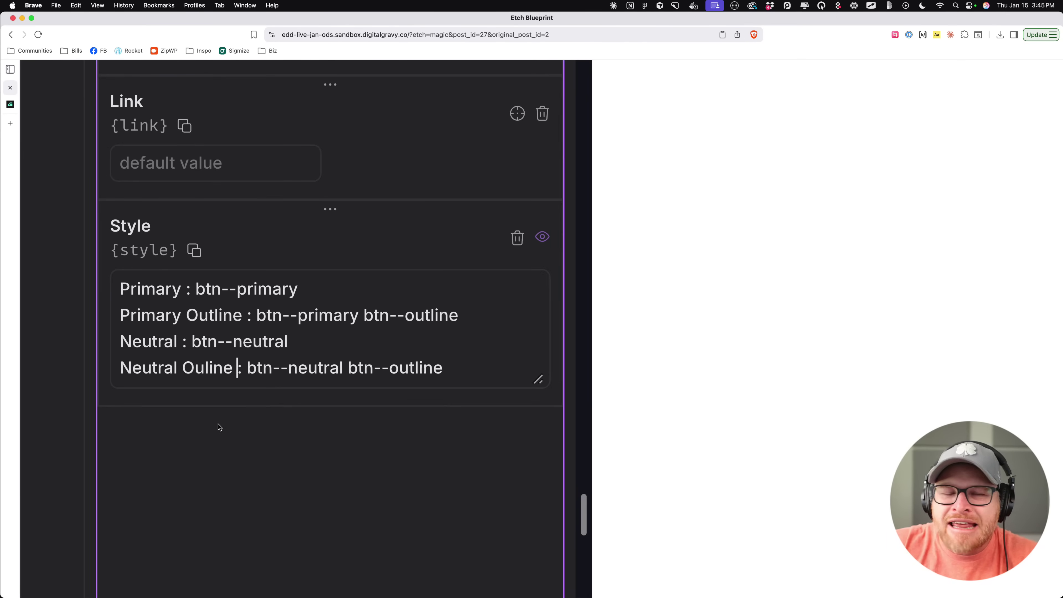
pyautogui.scroll(-5, 278, 340)
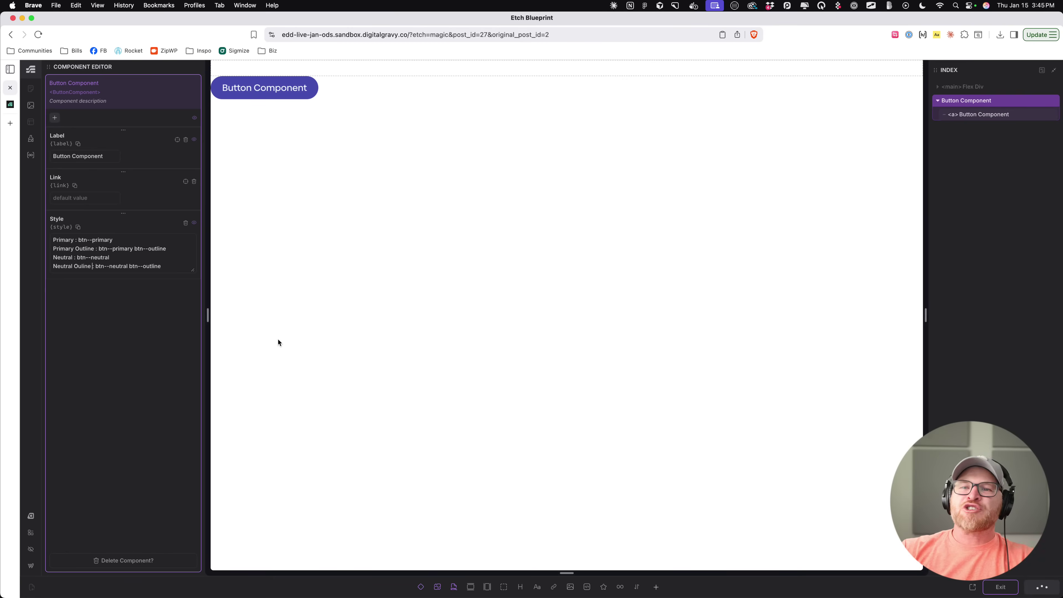
pyautogui.click(1001, 588)
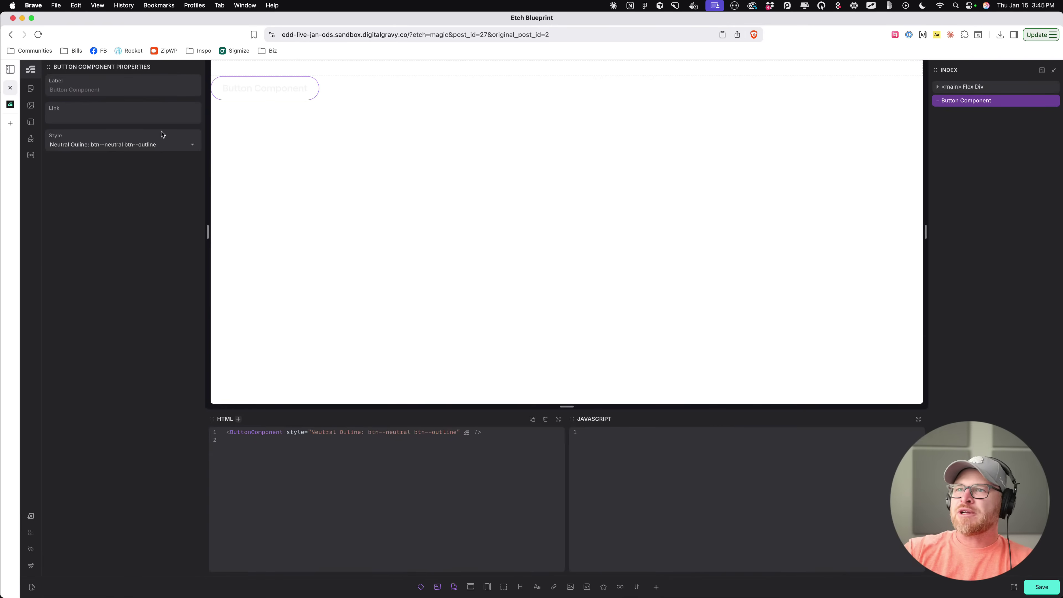
# Step: Reopen the component, correct the last Style option's name to Neutral Outline, and save and exit
pyautogui.rightClick(994, 102)
pyautogui.press('Escape')
pyautogui.click(948, 197)
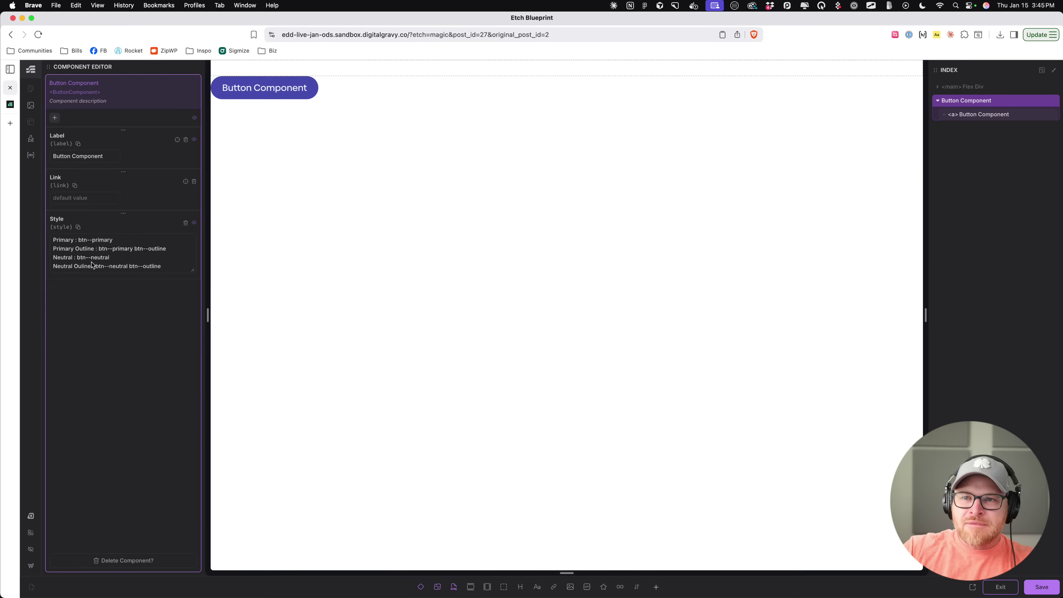
pyautogui.click(180, 248)
pyautogui.click(171, 267)
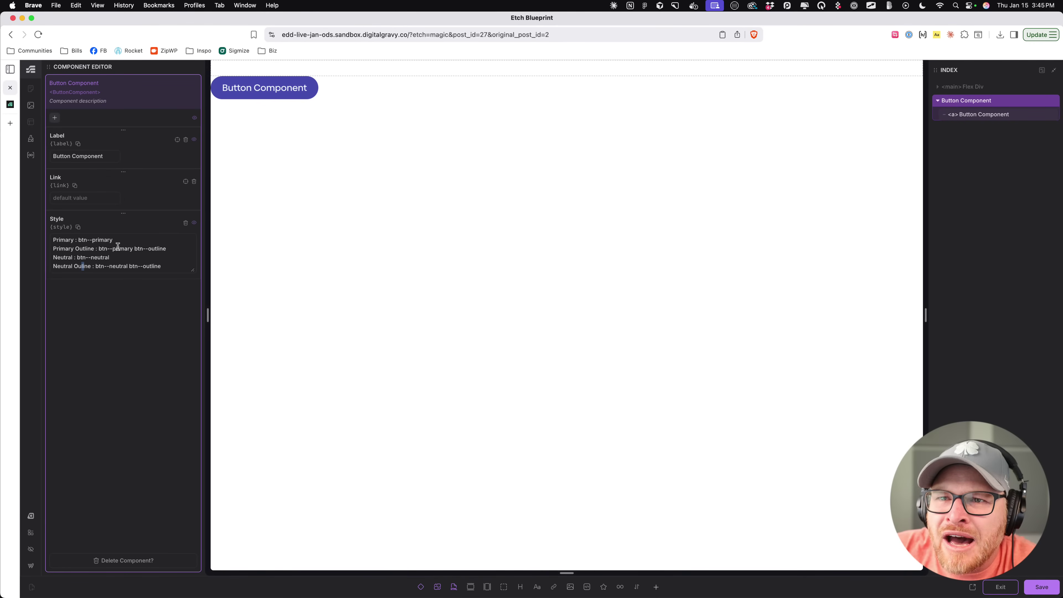
pyautogui.write('t')
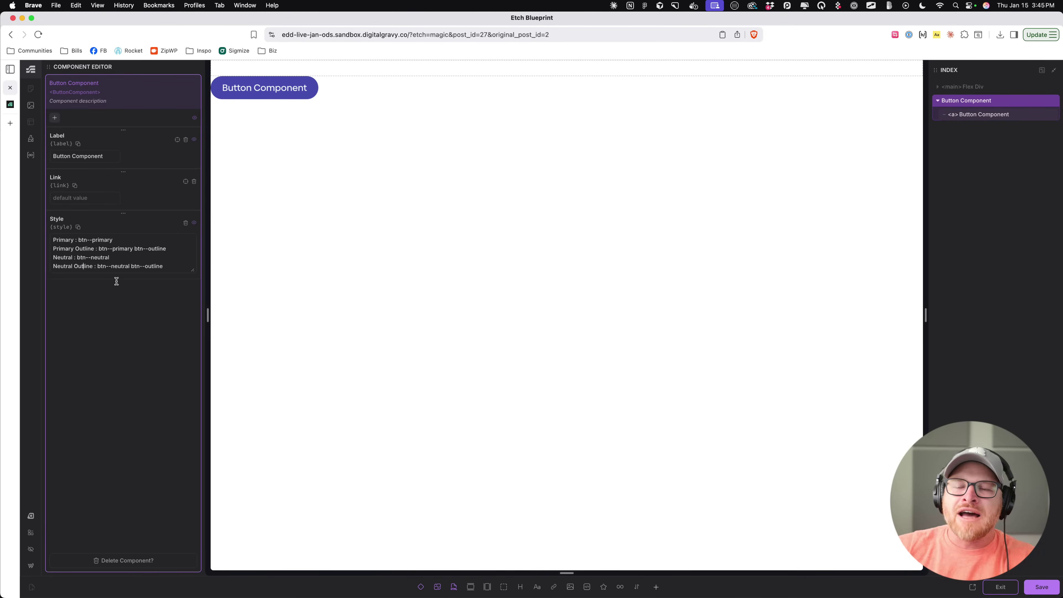
pyautogui.click(132, 258)
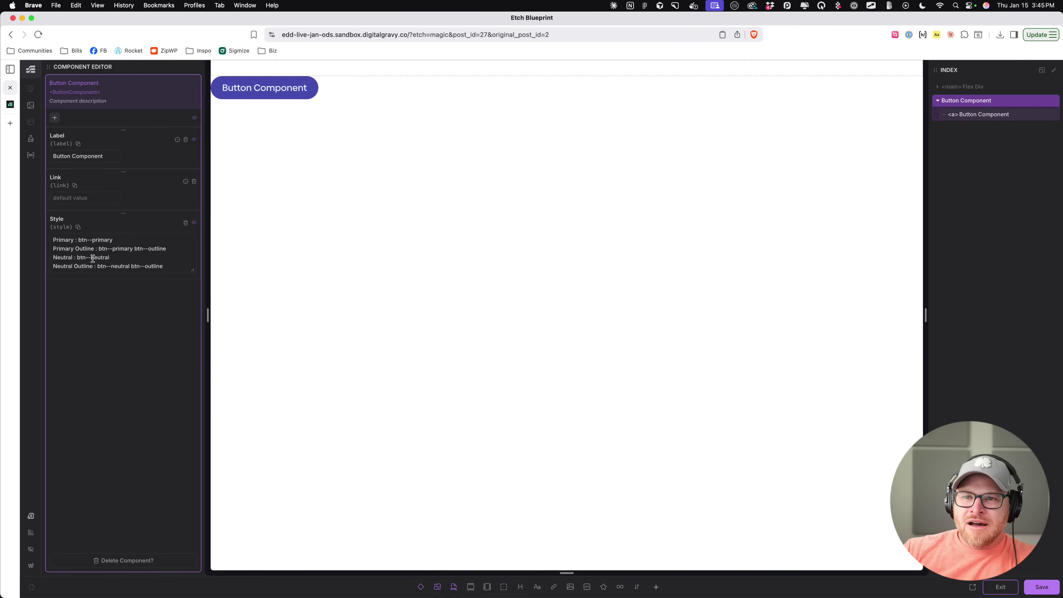
pyautogui.press('Delete')
pyautogui.press('Return')
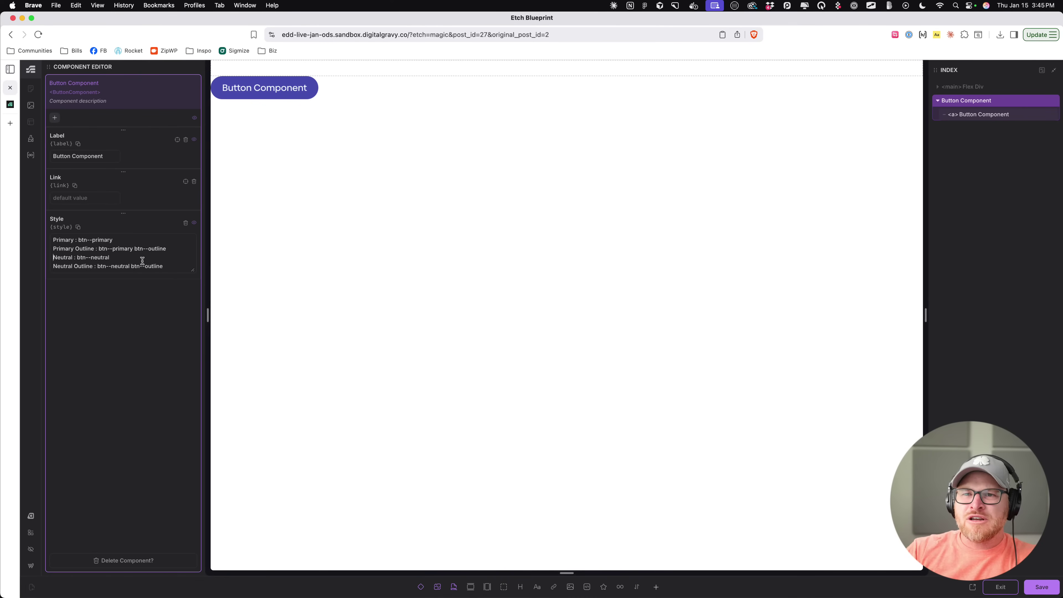
pyautogui.click(142, 260)
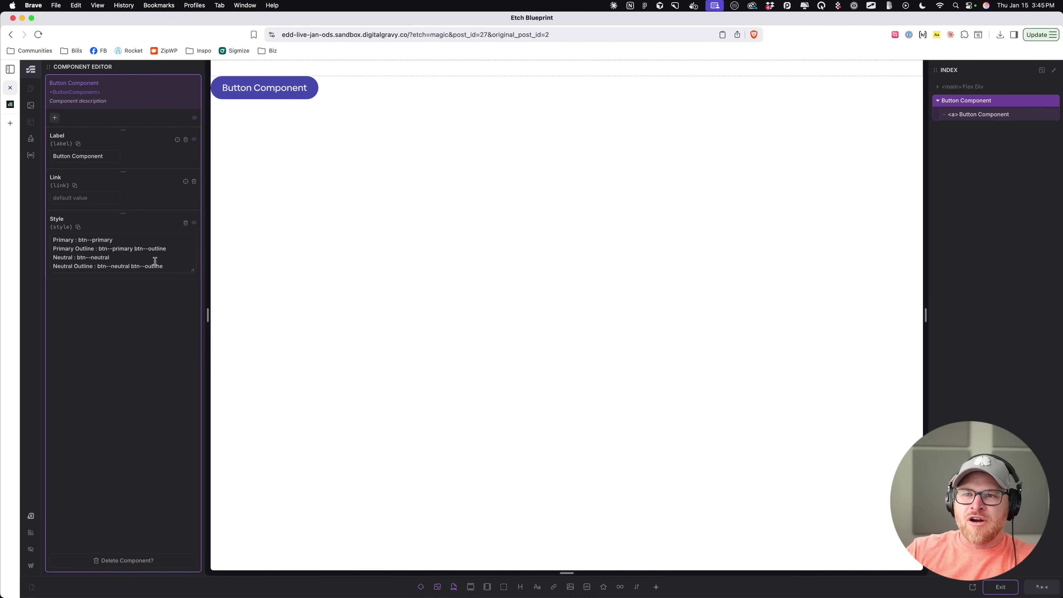
pyautogui.click(1000, 587)
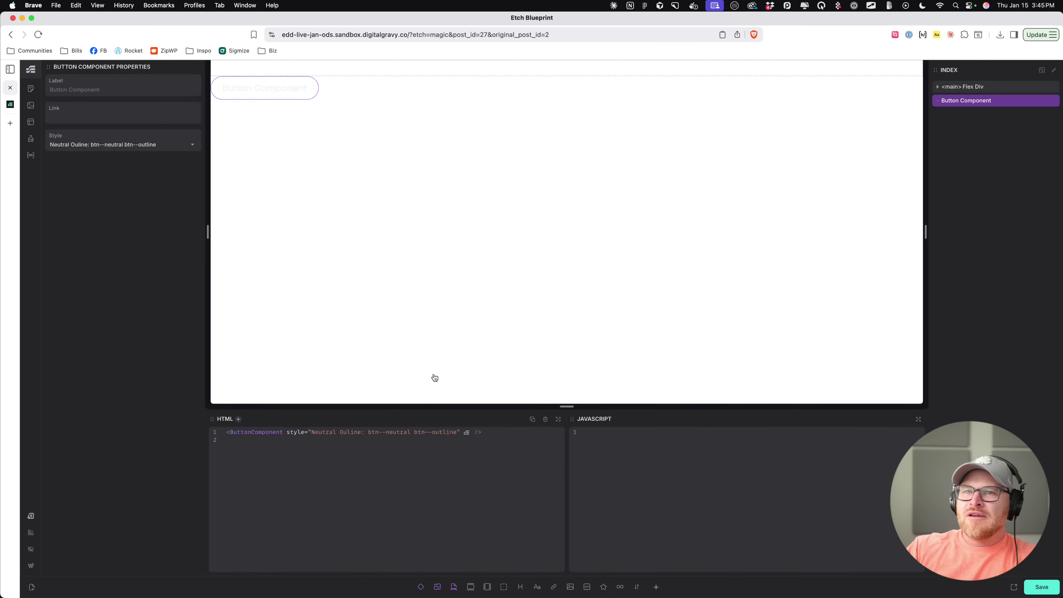
# Step: Switch the button instance's Style between Neutral and Neutral Outline to compare the two variants
pyautogui.click(123, 144)
pyautogui.click(99, 189)
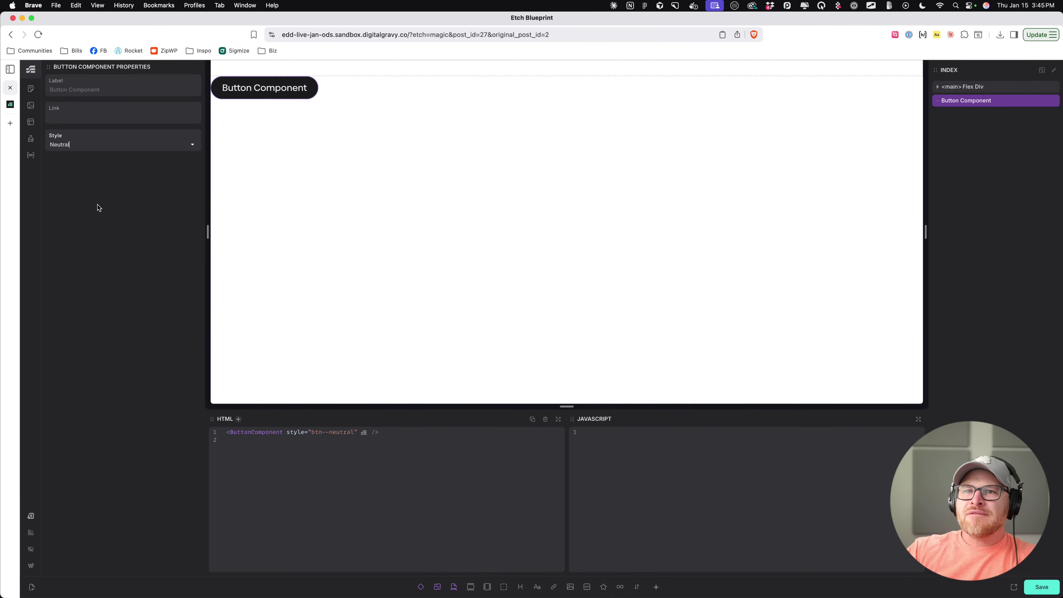
pyautogui.click(95, 143)
pyautogui.click(73, 199)
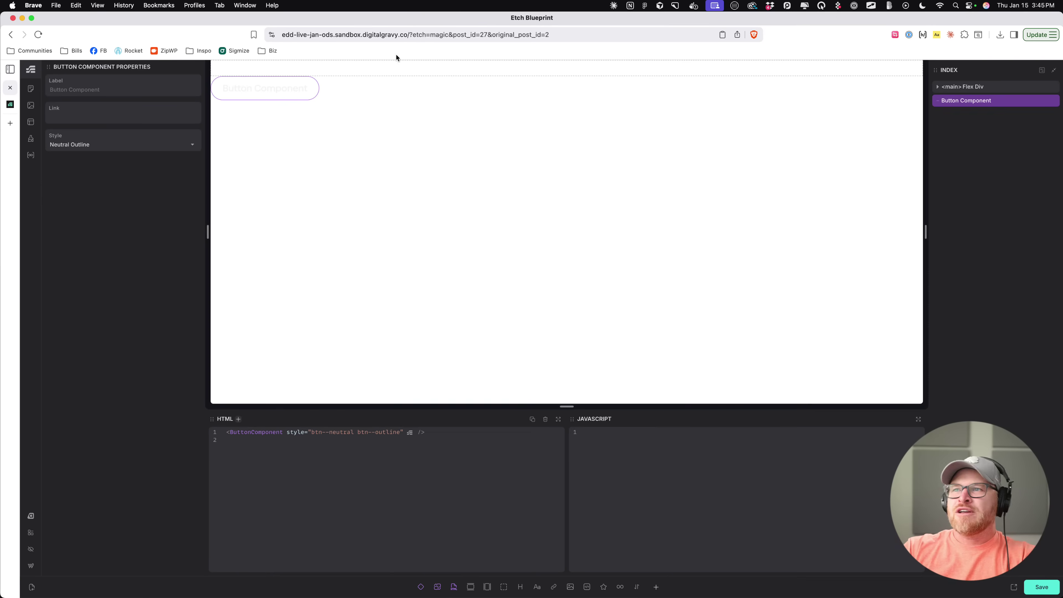
pyautogui.click(99, 144)
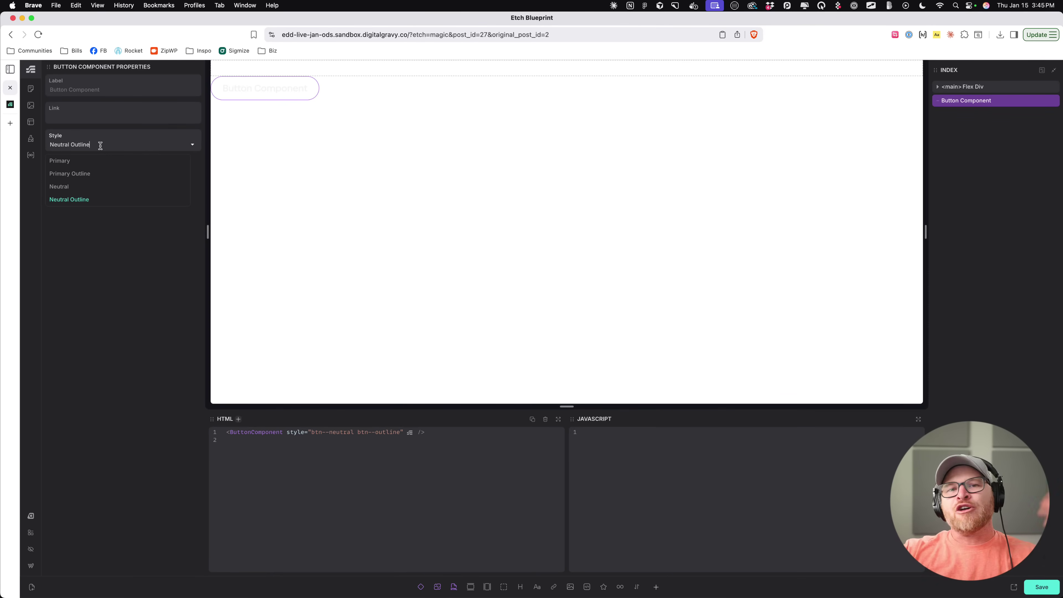
pyautogui.click(67, 187)
pyautogui.click(78, 145)
pyautogui.click(69, 199)
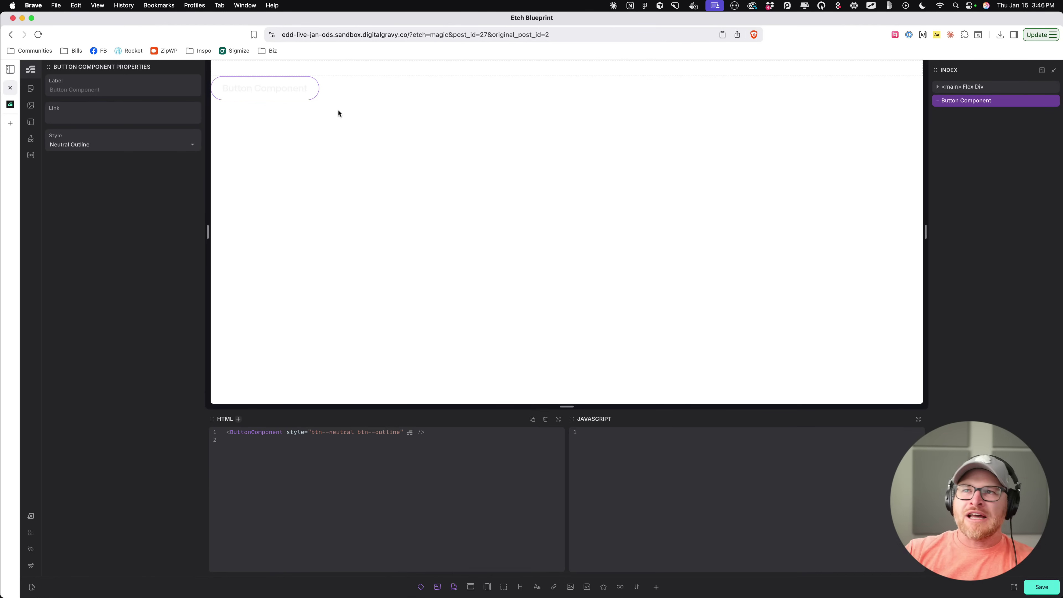
# Step: Try the Primary Outline style on the button instance, and set its Style to Primary
pyautogui.click(122, 144)
pyautogui.click(82, 175)
pyautogui.click(101, 147)
pyautogui.click(97, 163)
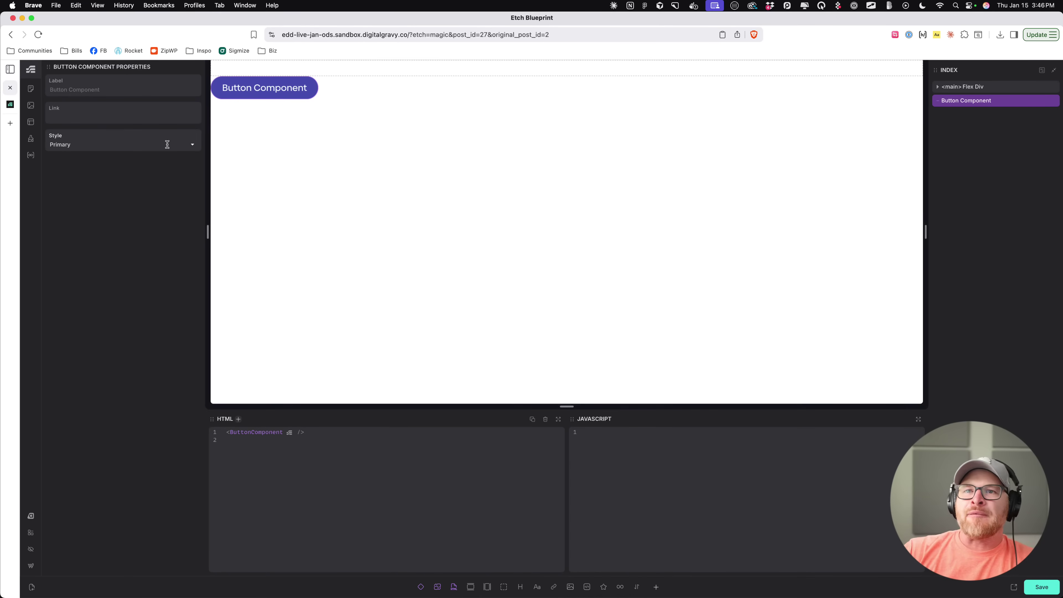
# Step: Set the button instance's link to /google and its label to Call to action, and save the page
pyautogui.click(141, 123)
pyautogui.write('/google')
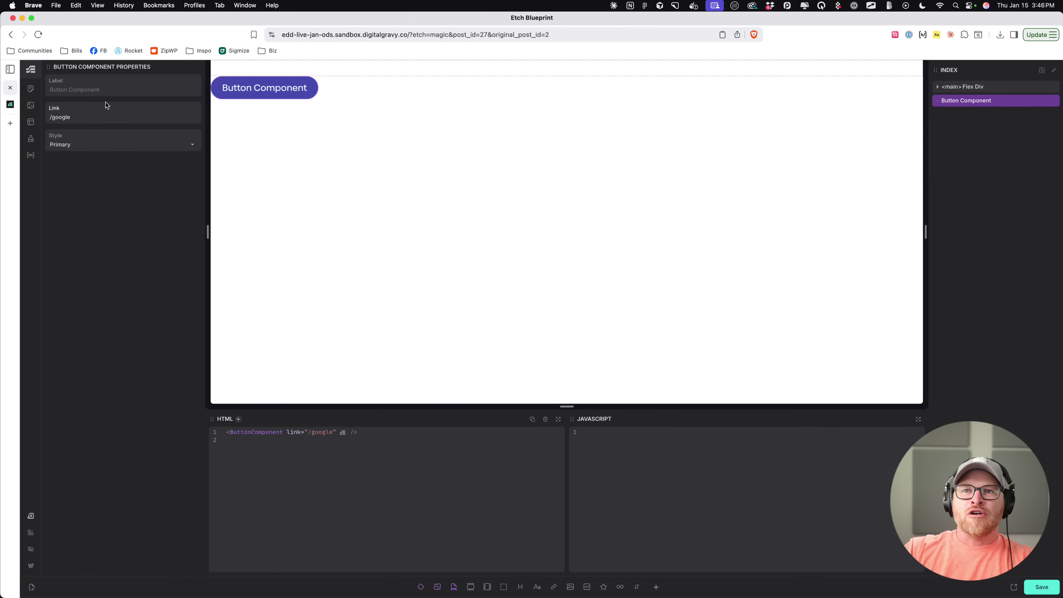
pyautogui.click(120, 91)
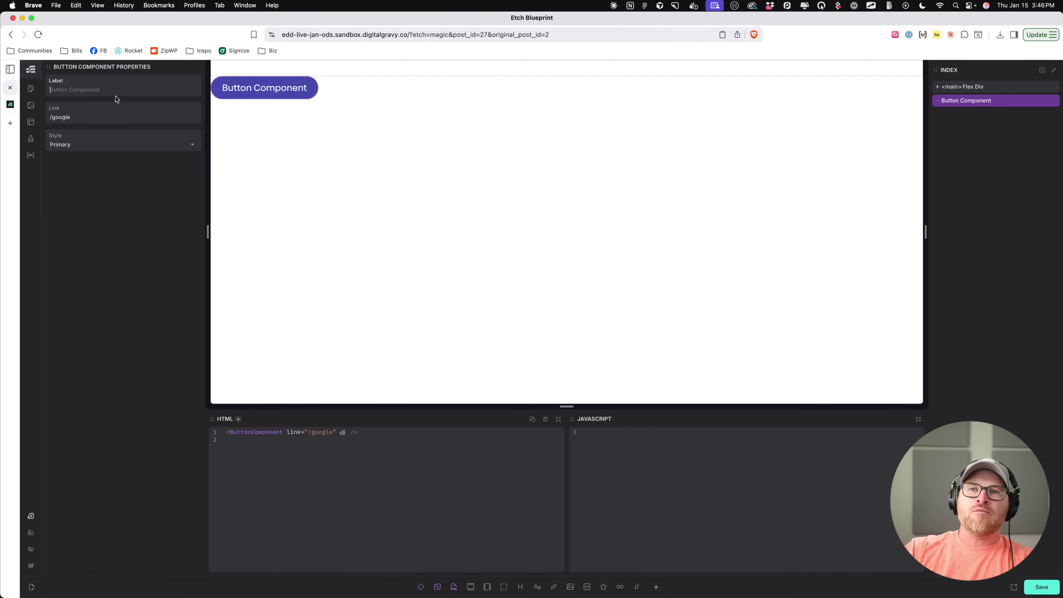
pyautogui.write('Call to action')
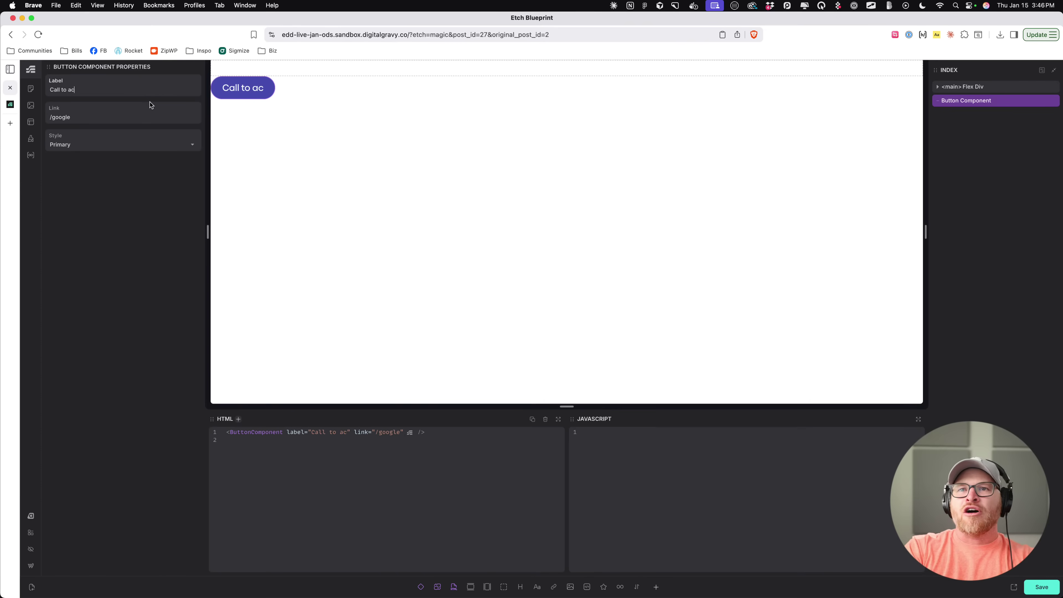
pyautogui.press('super+s')
# Step: Insert the Header (Structure) element and move it above the main Flex Div at the start of the page structure
pyautogui.click(964, 100)
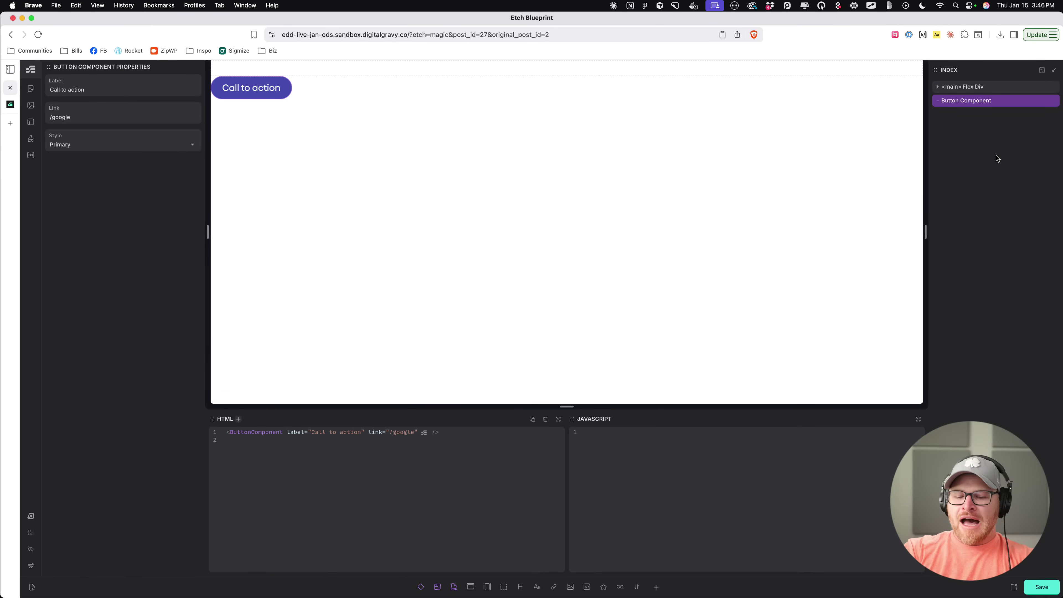
pyautogui.press('super+i')
pyautogui.write('headeer')
pyautogui.press('Down')
pyautogui.press('Return')
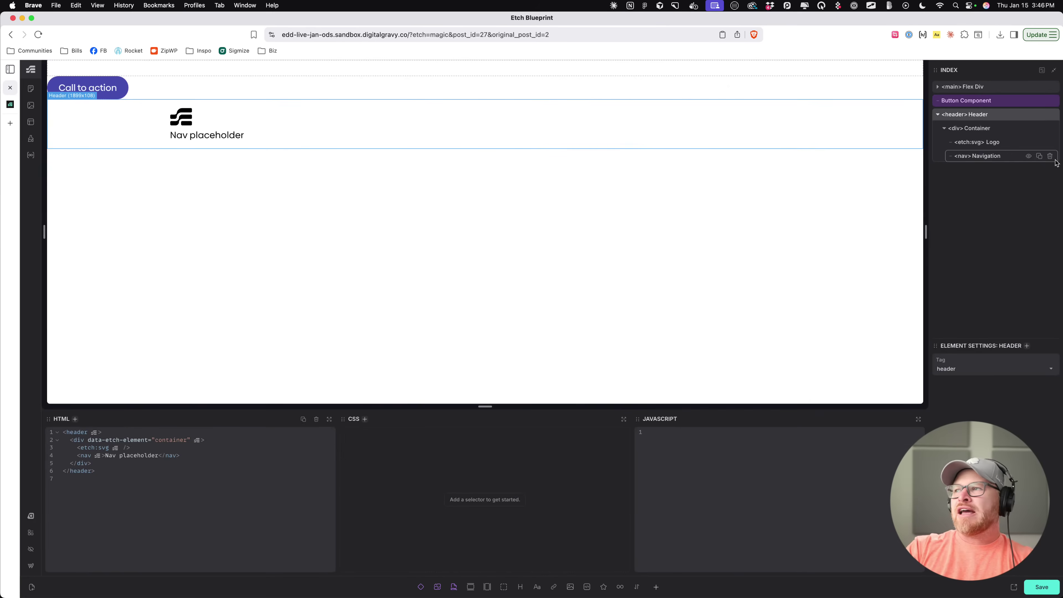
pyautogui.moveTo(968, 111); pyautogui.dragTo(989, 83)
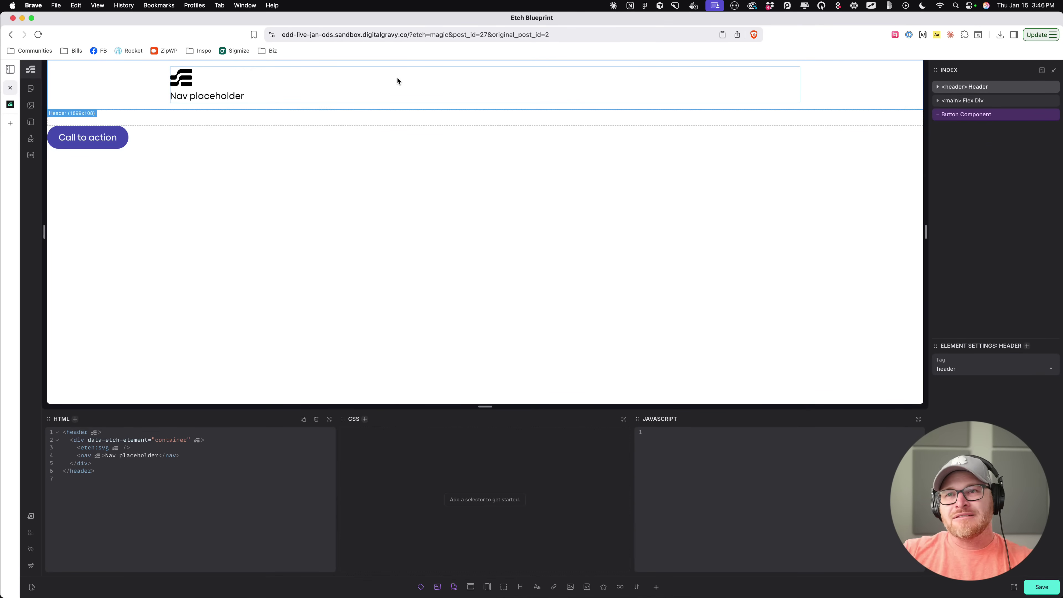
# Step: Search the insertable elements for head to examine the Header (Structure) entry, and close the search
pyautogui.press('super+i')
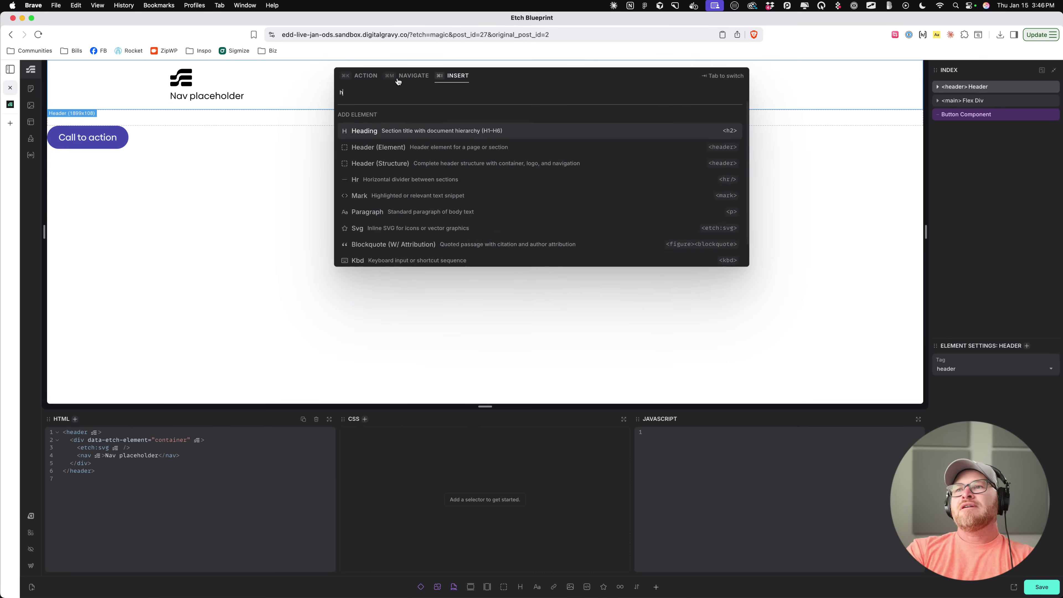
pyautogui.write('head')
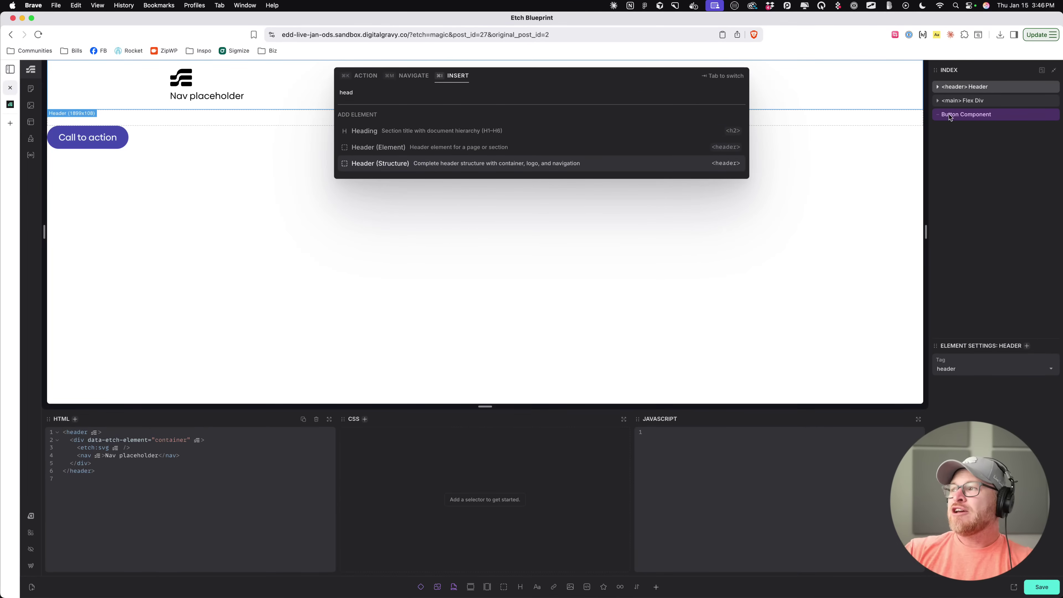
pyautogui.press('Escape')
# Step: Expand the header in the page structure and select its Container and Logo to examine the nested elements
pyautogui.click(938, 87)
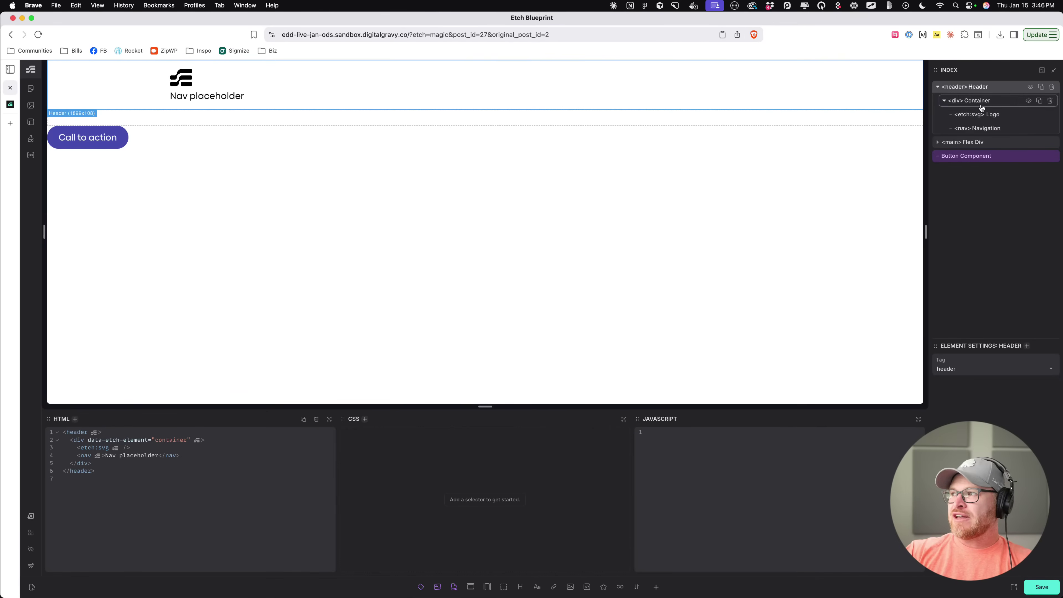
pyautogui.click(977, 101)
pyautogui.click(994, 116)
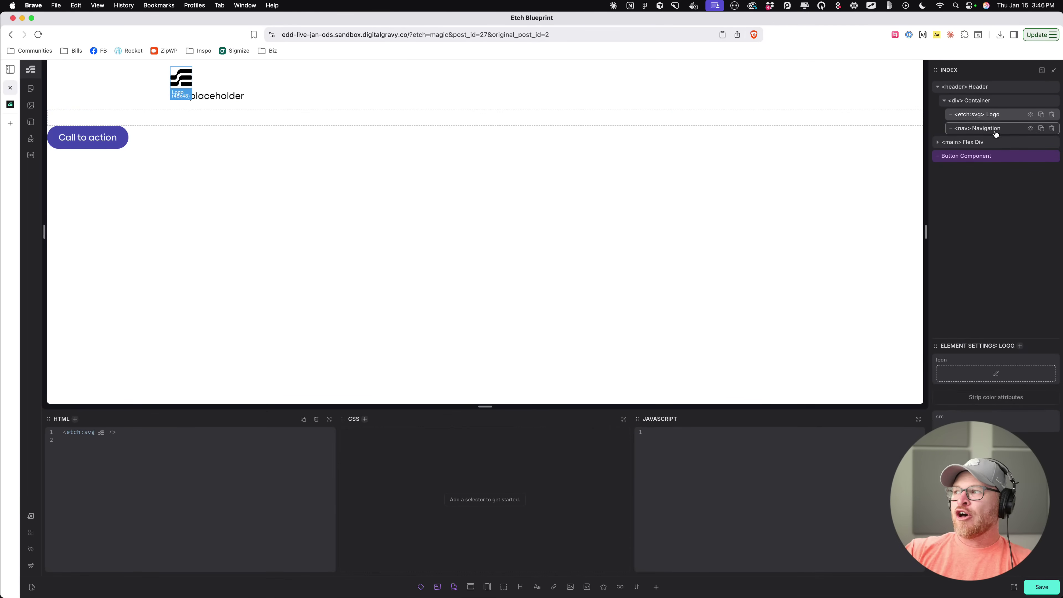
# Step: Delete the Navigation element from the header's Container and move the Button Component into the Container below the Logo
pyautogui.click(995, 129)
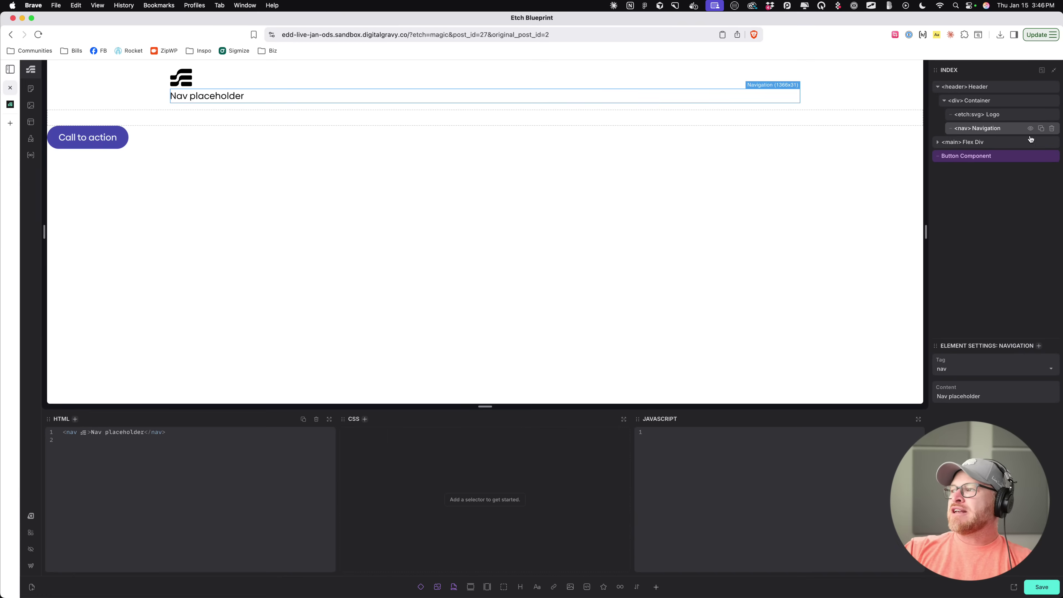
pyautogui.click(1052, 128)
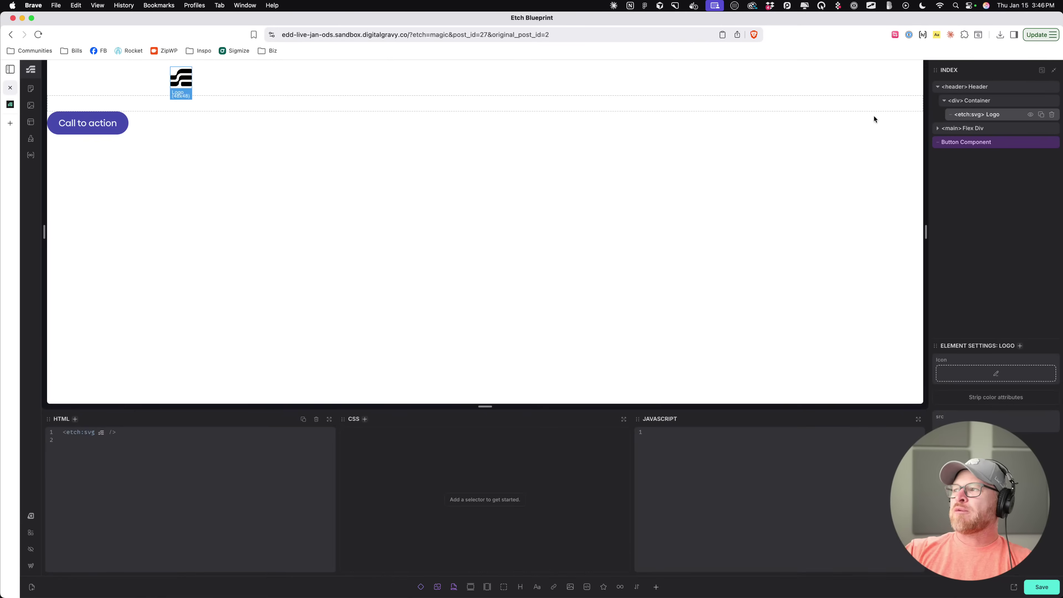
pyautogui.click(971, 101)
pyautogui.moveTo(949, 142); pyautogui.dragTo(998, 128)
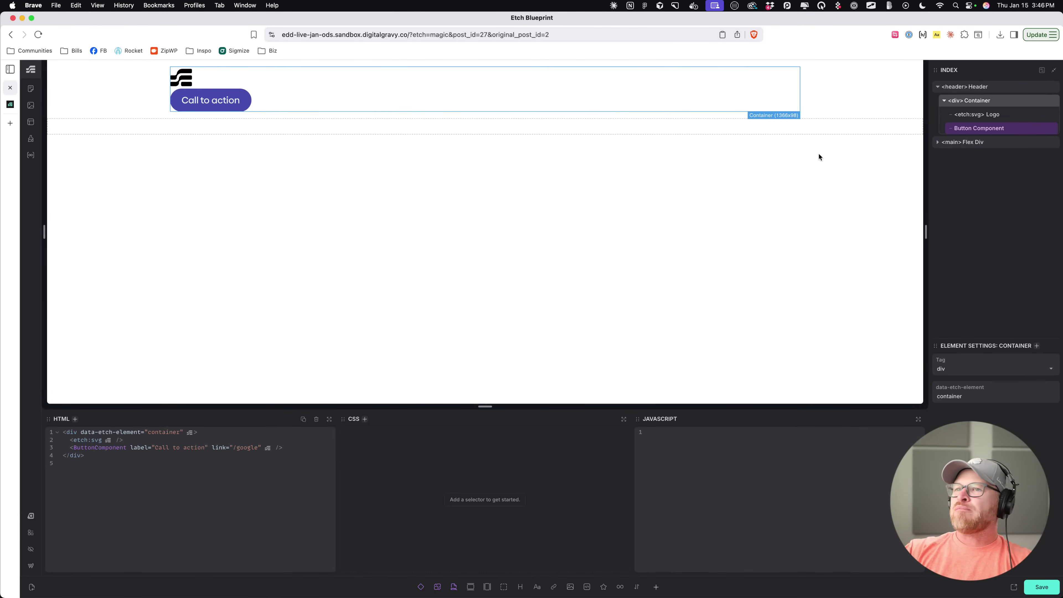
# Step: Create BEM classes for the Header element and its nested elements
pyautogui.click(987, 88)
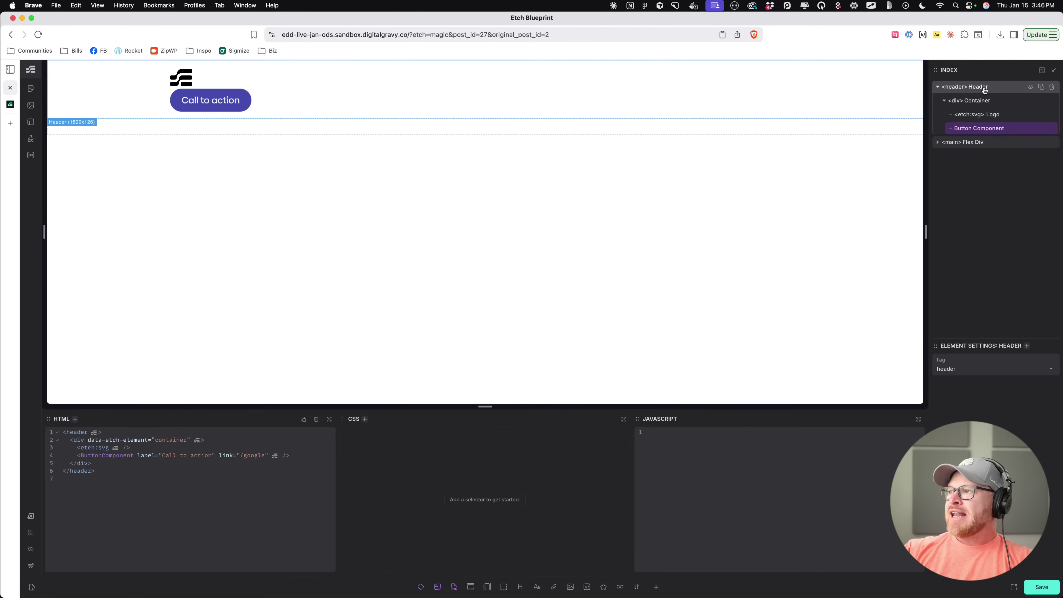
pyautogui.rightClick(984, 100)
pyautogui.click(916, 125)
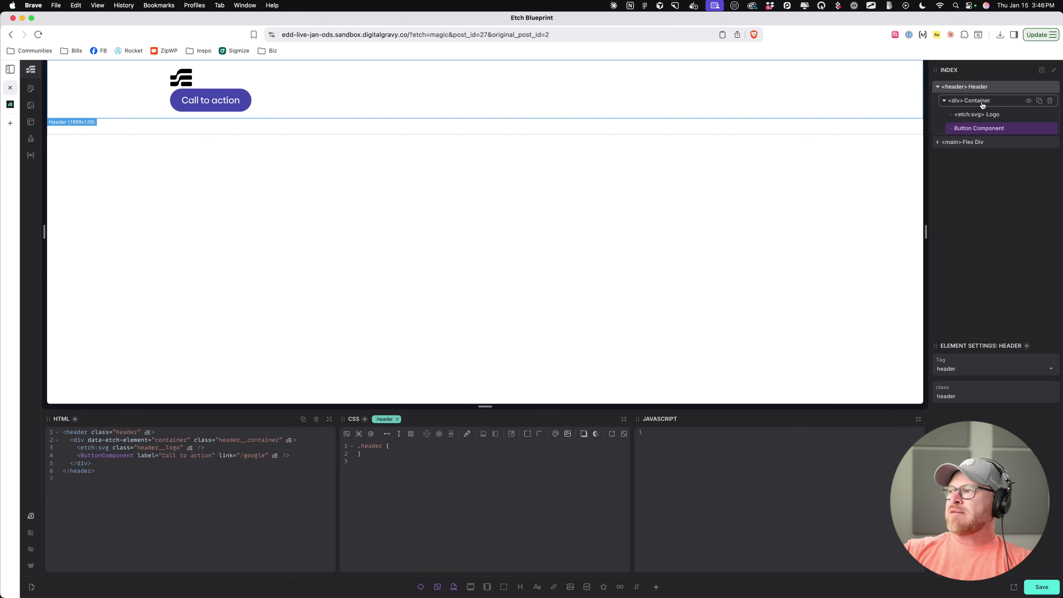
# Step: Lay out the header container as a flex row with centered item alignment and space-between justification
pyautogui.click(387, 435)
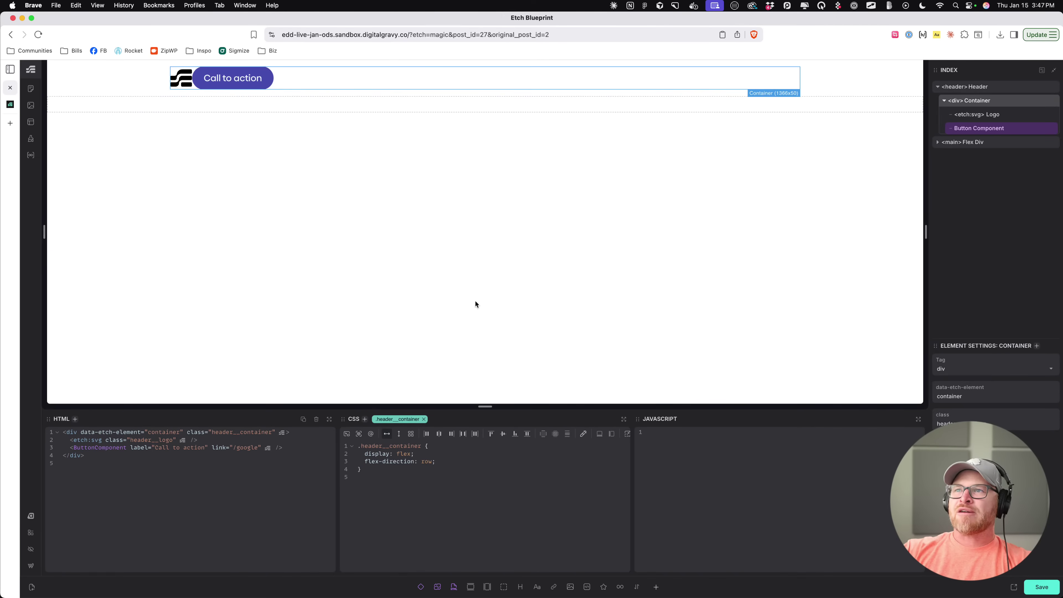
pyautogui.click(503, 434)
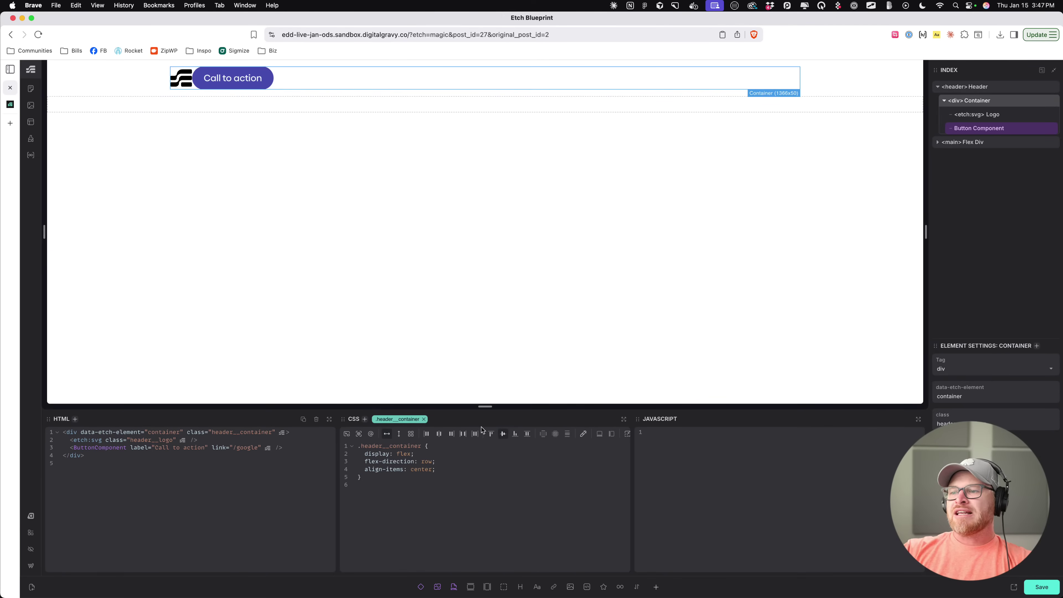
pyautogui.click(468, 435)
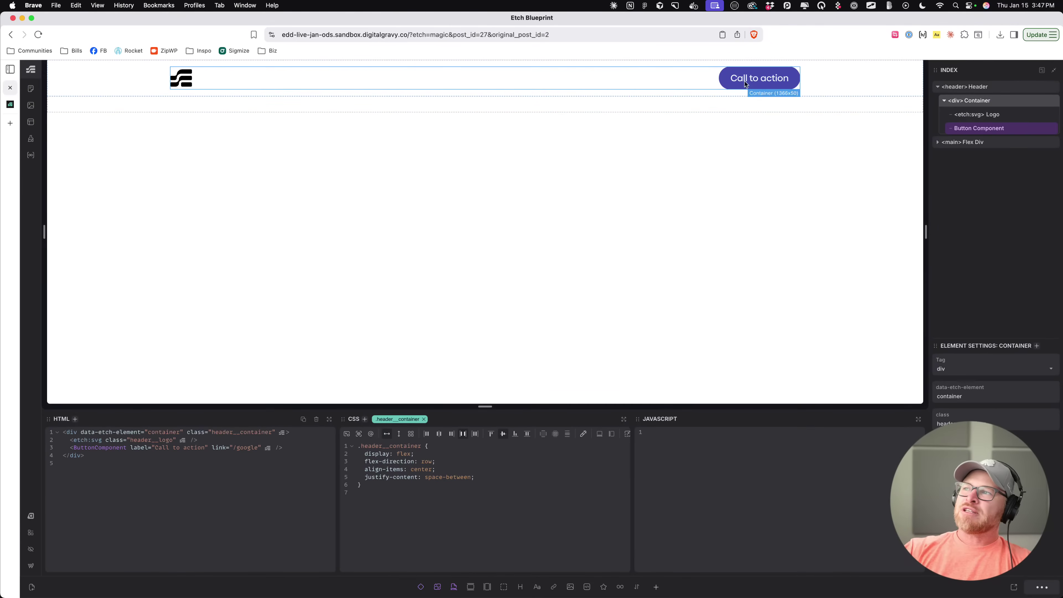
# Step: Replace the header logo with logoipsum-364.svg from the media library
pyautogui.doubleClick(181, 77)
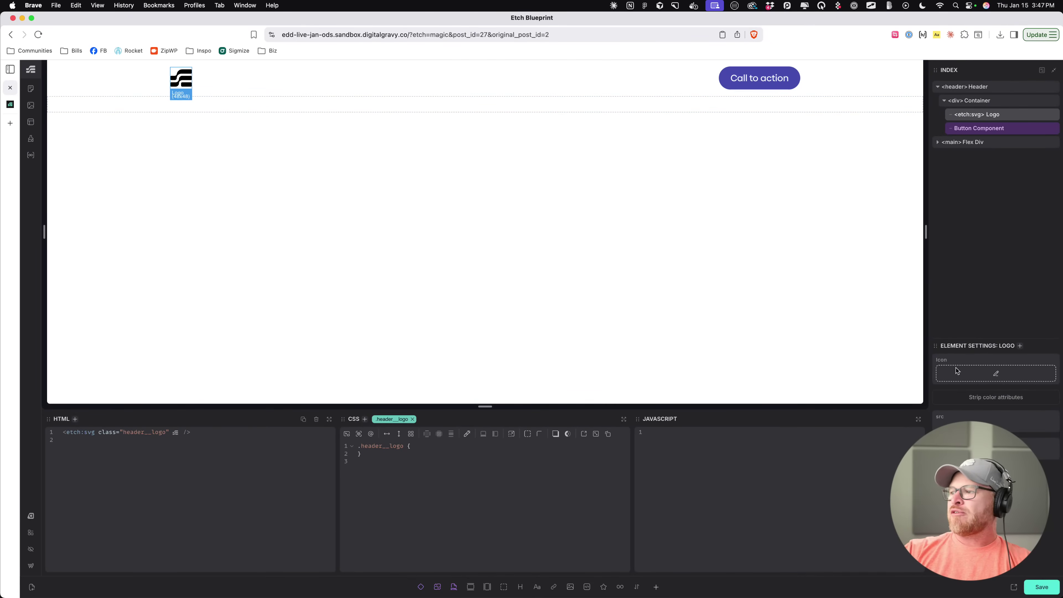
pyautogui.click(226, 184)
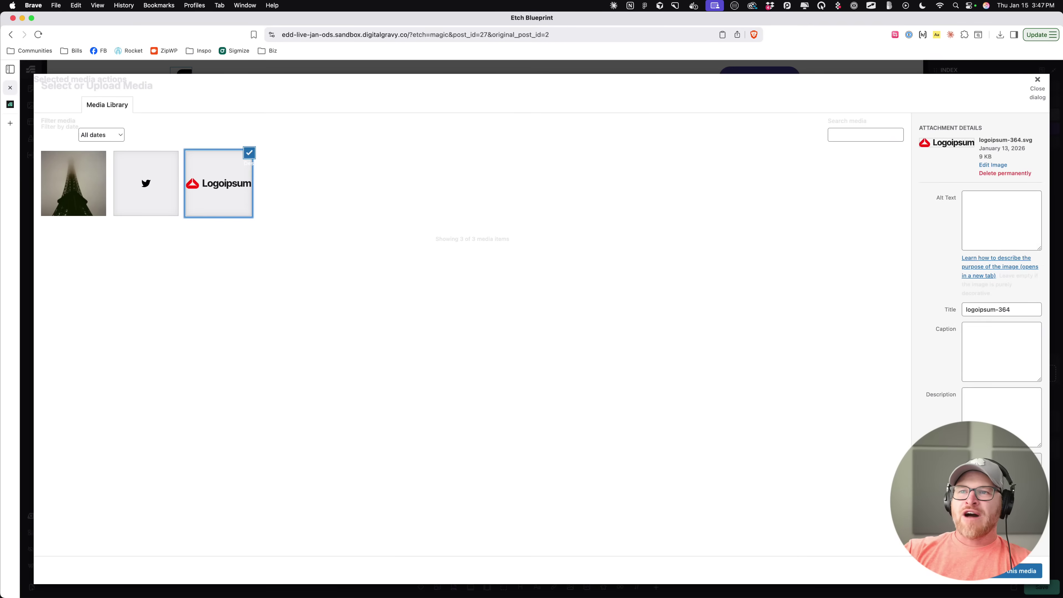
pyautogui.click(1026, 575)
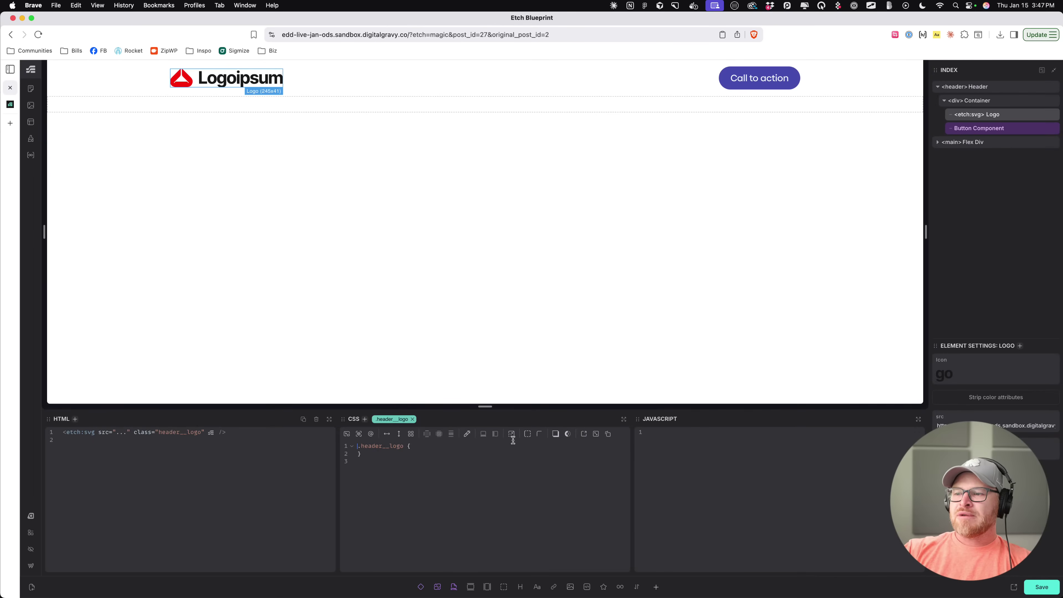
# Step: Give the .header__logo class an inline-size of 100% and a max-inline-size of 200px
pyautogui.click(484, 435)
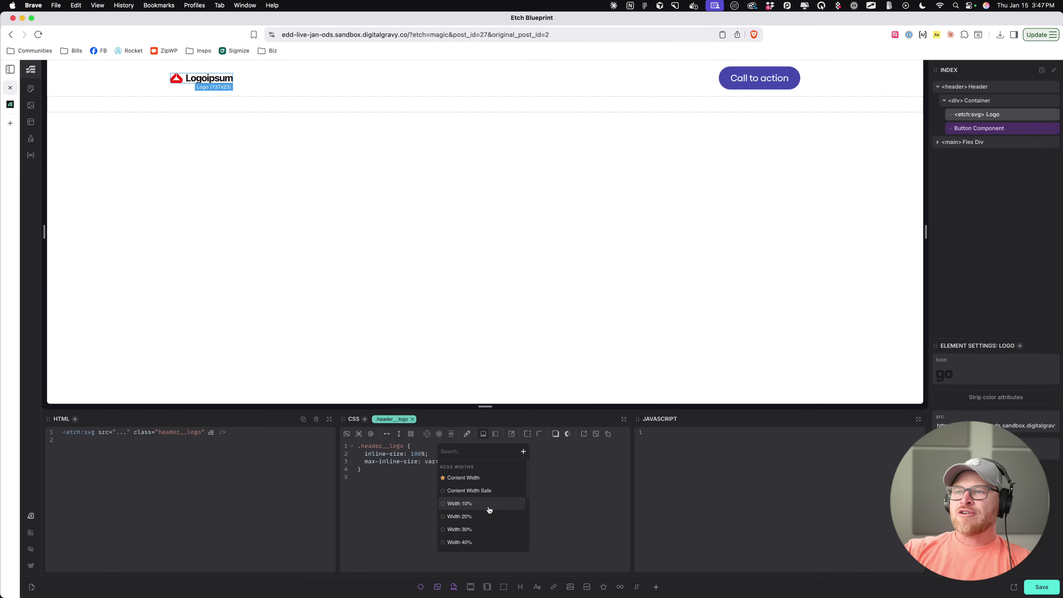
pyautogui.scroll(-3, 489, 509)
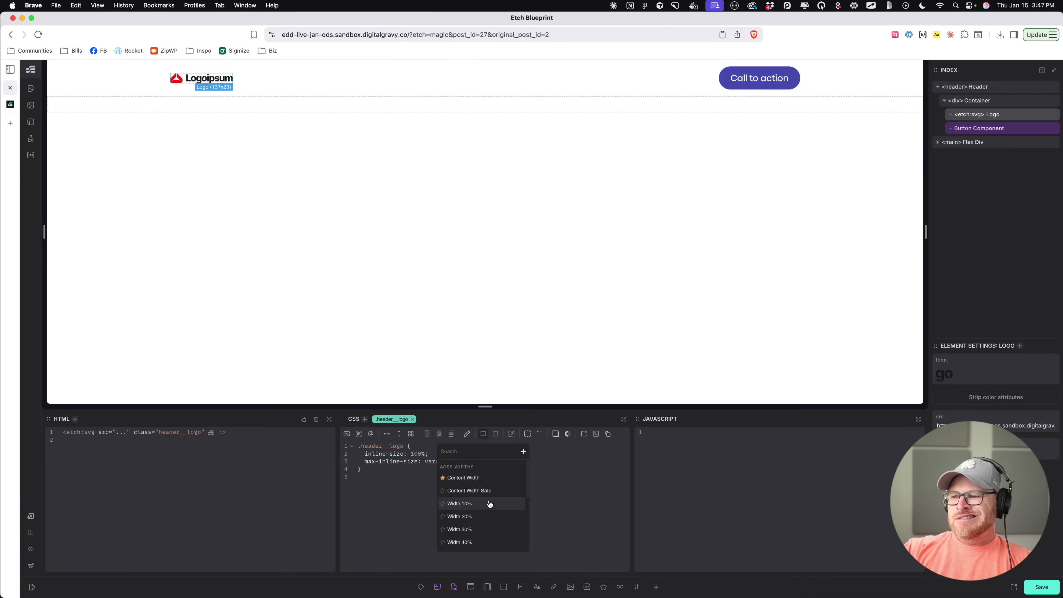
pyautogui.scroll(-2, 489, 505)
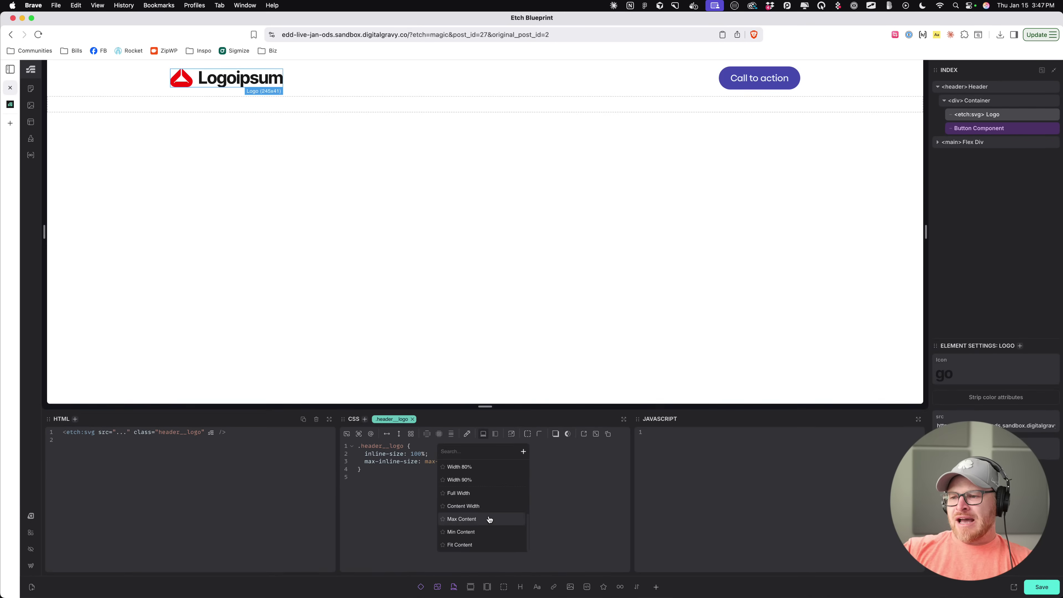
pyautogui.scroll(5, 487, 502)
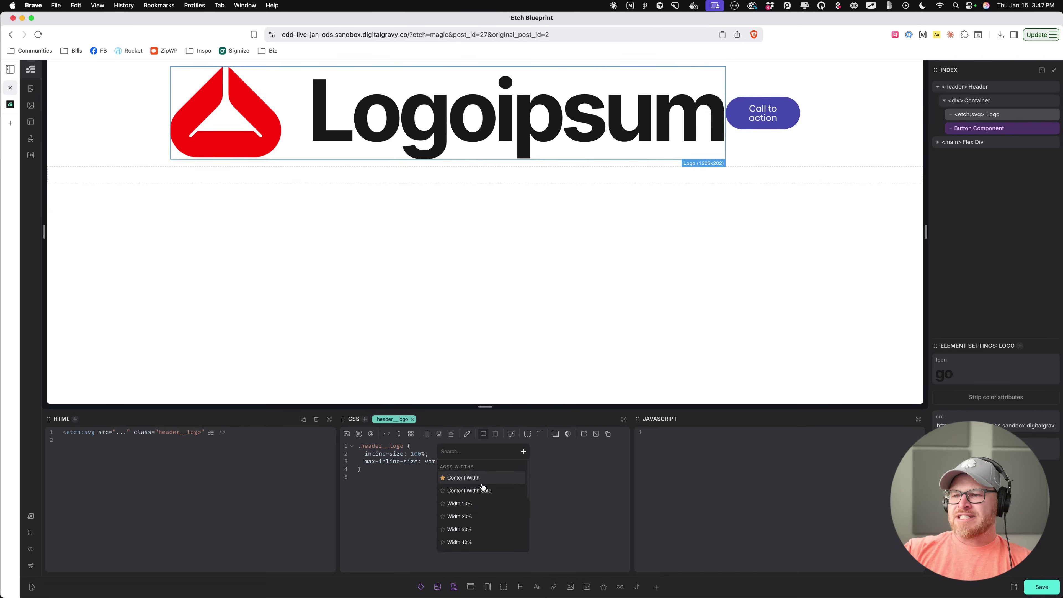
pyautogui.click(482, 503)
pyautogui.moveTo(478, 459); pyautogui.dragTo(424, 460)
pyautogui.write('200px;')
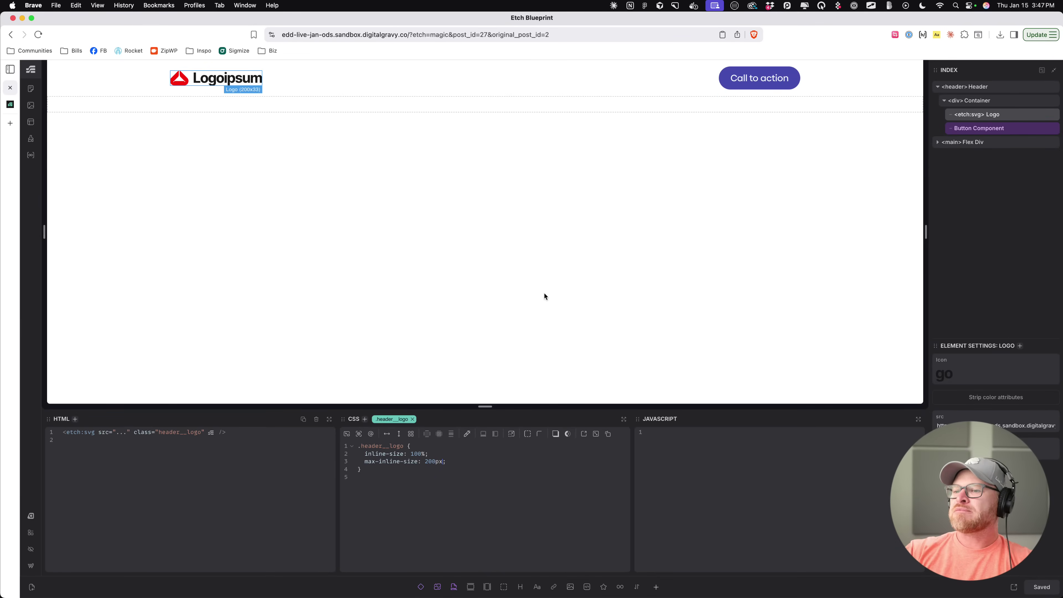
# Step: Change the logo's max-inline-size value to to-rem(200px)
pyautogui.press('BackSpace')
pyautogui.press('BackSpace')
pyautogui.press('BackSpace')
pyautogui.press('BackSpace')
pyautogui.press('BackSpace')
pyautogui.write('top-')
pyautogui.write('rem')
pyautogui.press('Return')
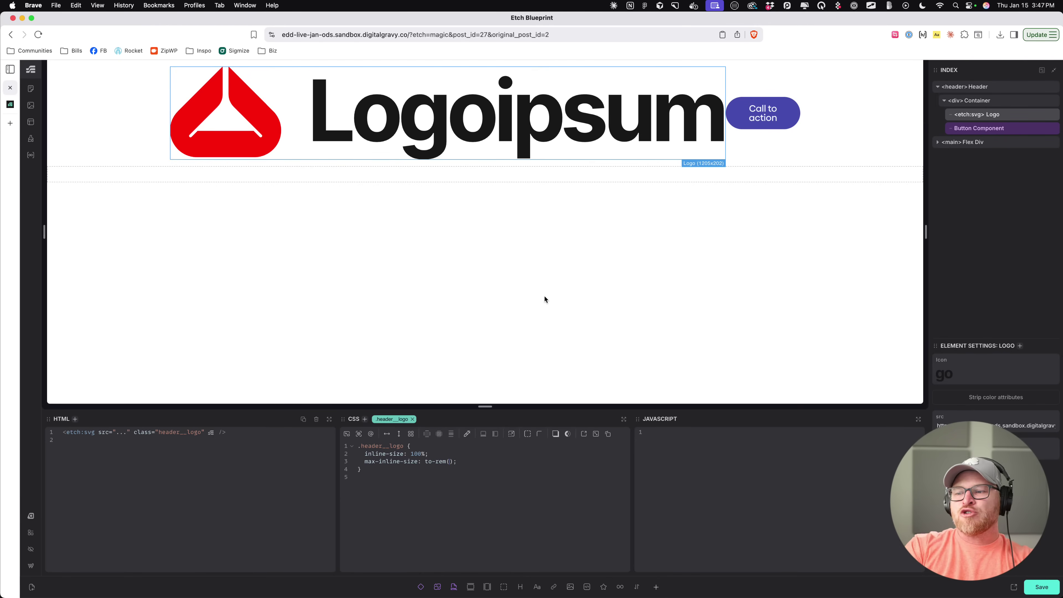
pyautogui.write('200px')
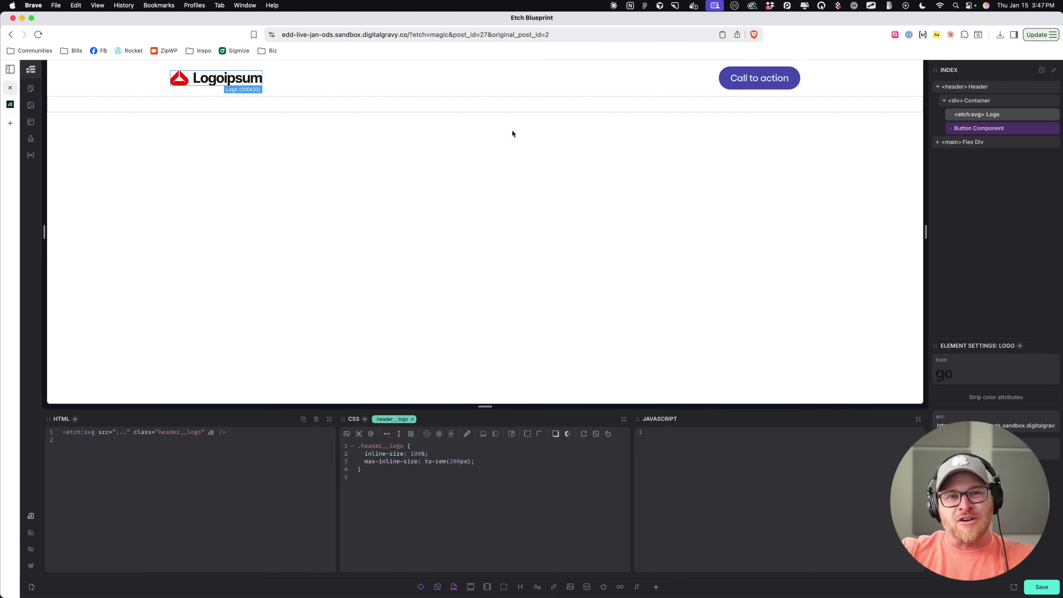
# Step: Create a component from the Header element and exit the component editor
pyautogui.click(768, 73)
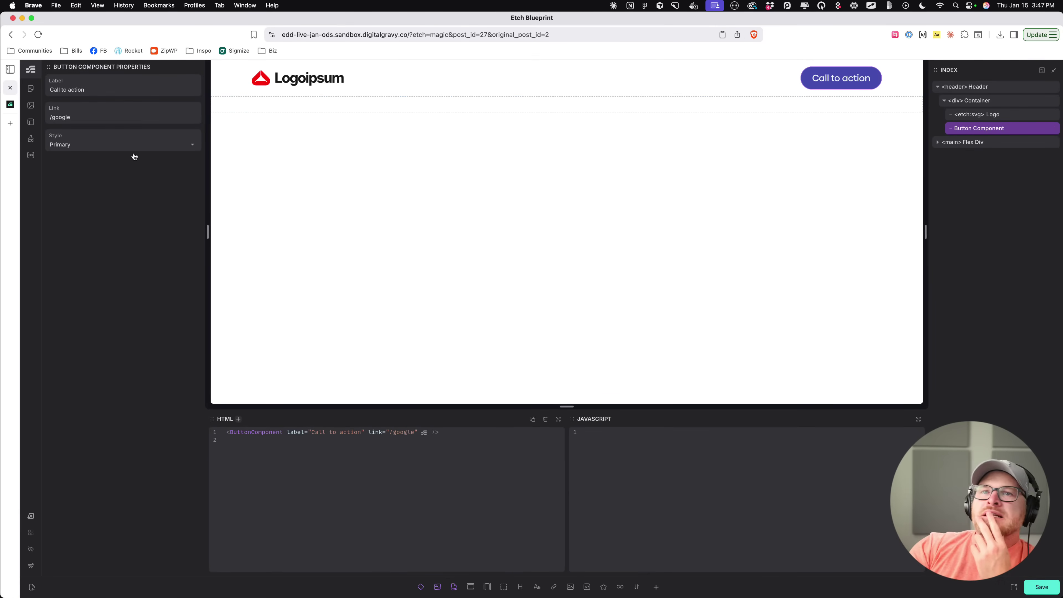
pyautogui.click(233, 73)
pyautogui.rightClick(996, 86)
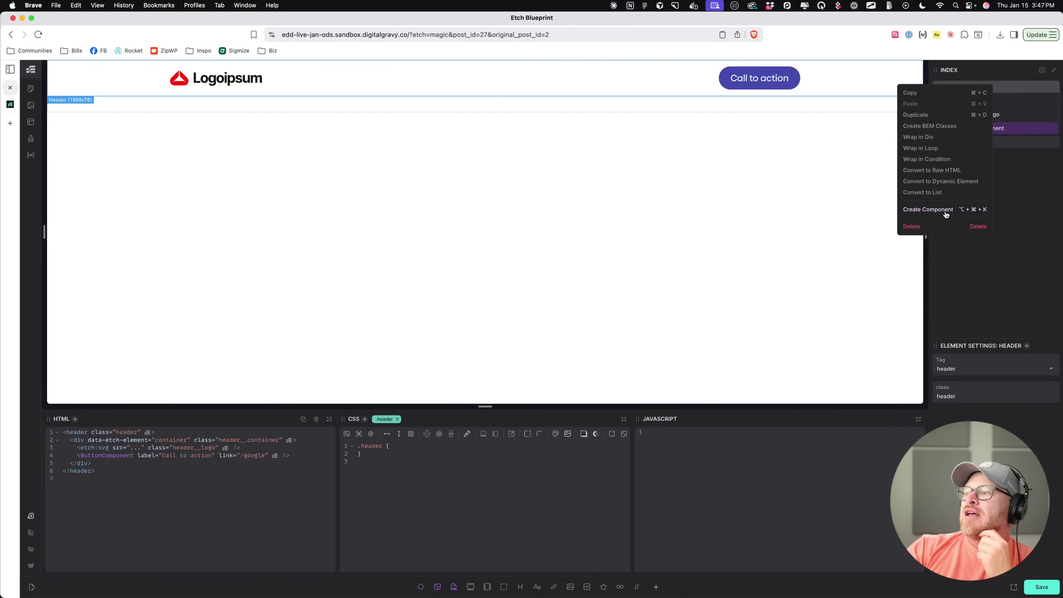
pyautogui.click(928, 209)
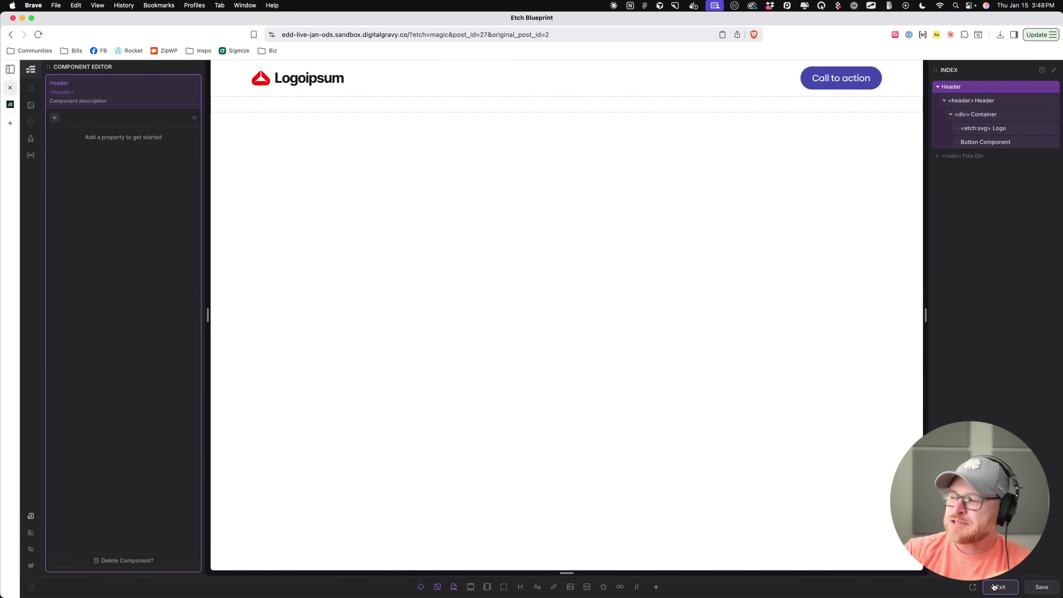
pyautogui.click(999, 587)
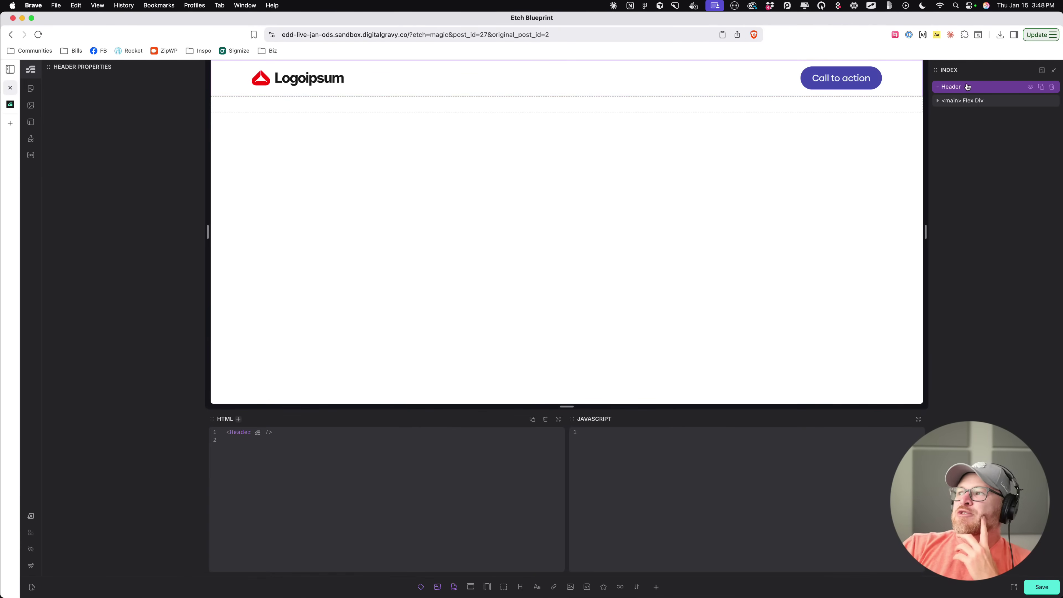
# Step: Open the Header component for editing and delete the Button Component from its Container
pyautogui.moveTo(966, 87)
pyautogui.mouseDown()
pyautogui.moveTo(967, 111)
pyautogui.moveTo(969, 88)
pyautogui.mouseUp()
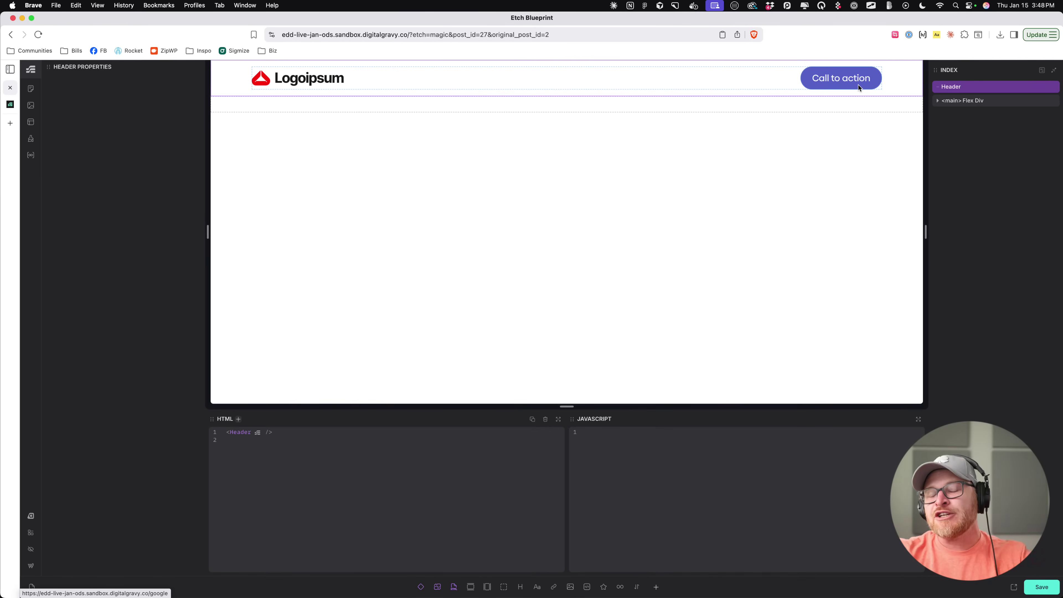
pyautogui.rightClick(957, 89)
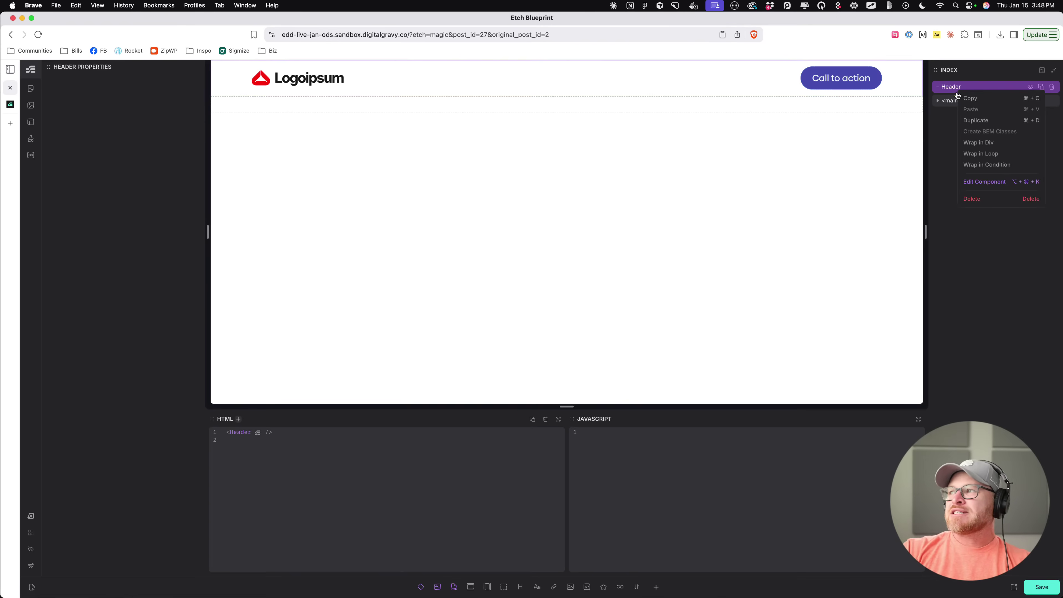
pyautogui.click(969, 182)
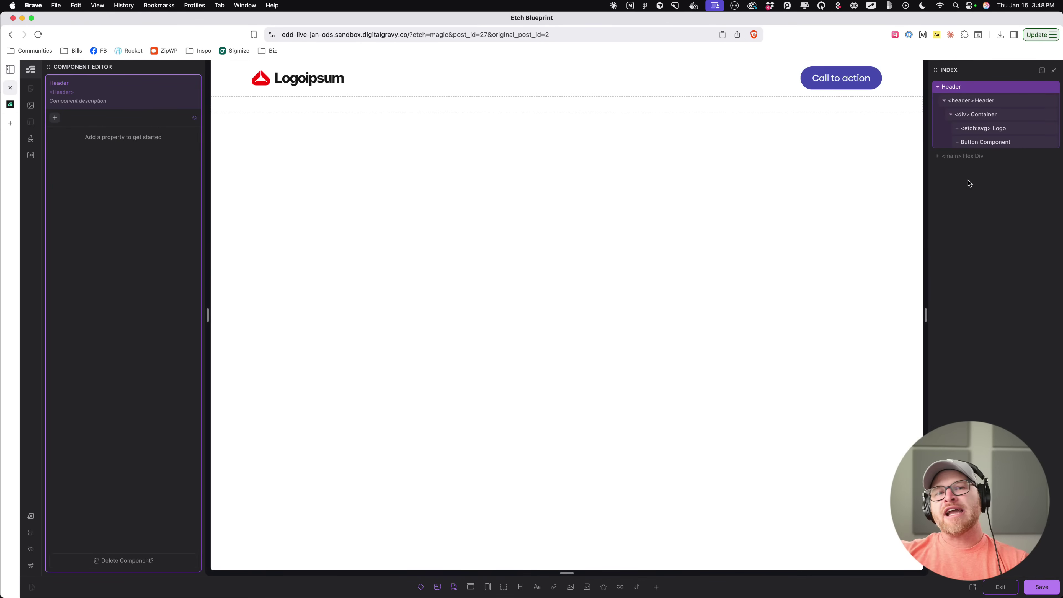
pyautogui.click(984, 142)
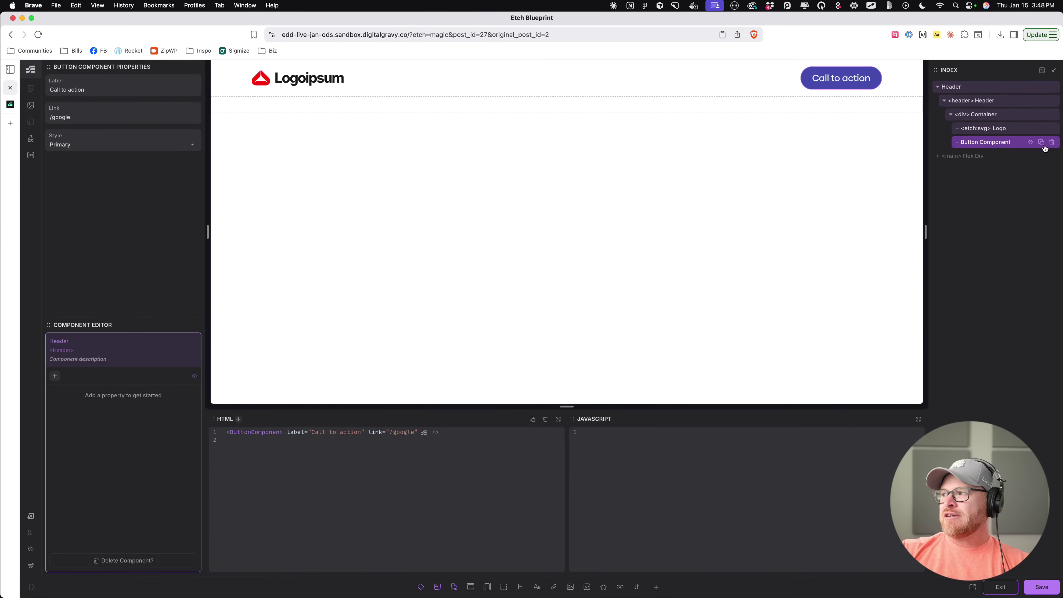
pyautogui.click(1053, 143)
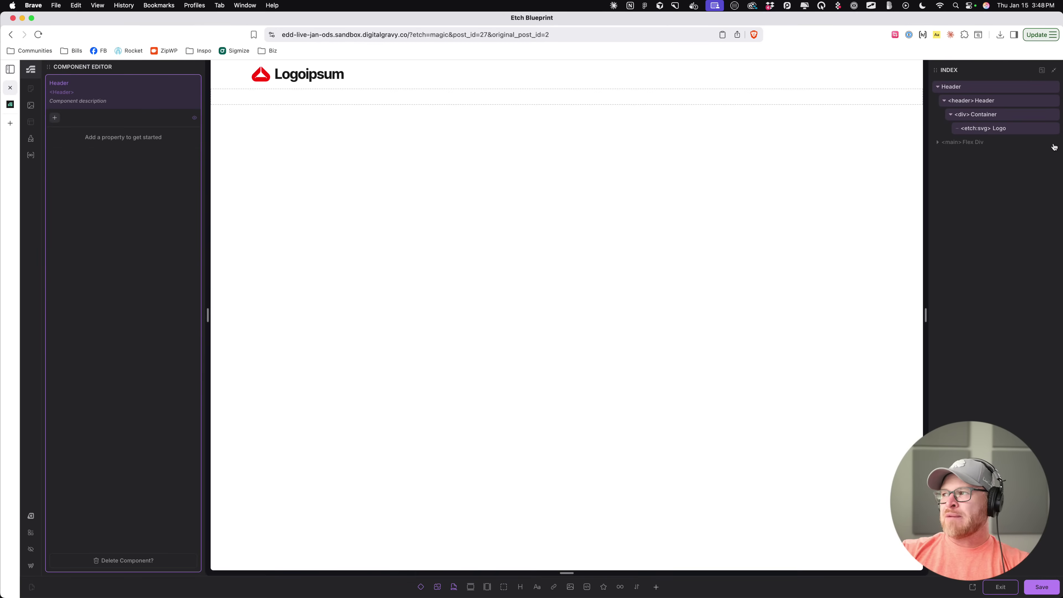
# Step: Add a slot named buttons inside the header element, after the Container
pyautogui.click(997, 102)
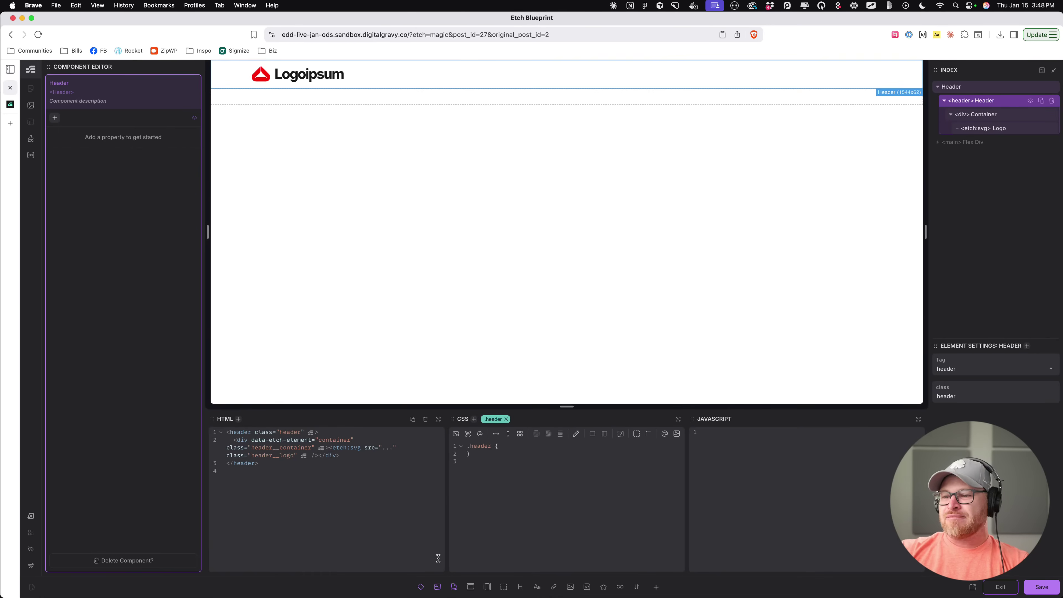
pyautogui.scroll(5, 421, 590)
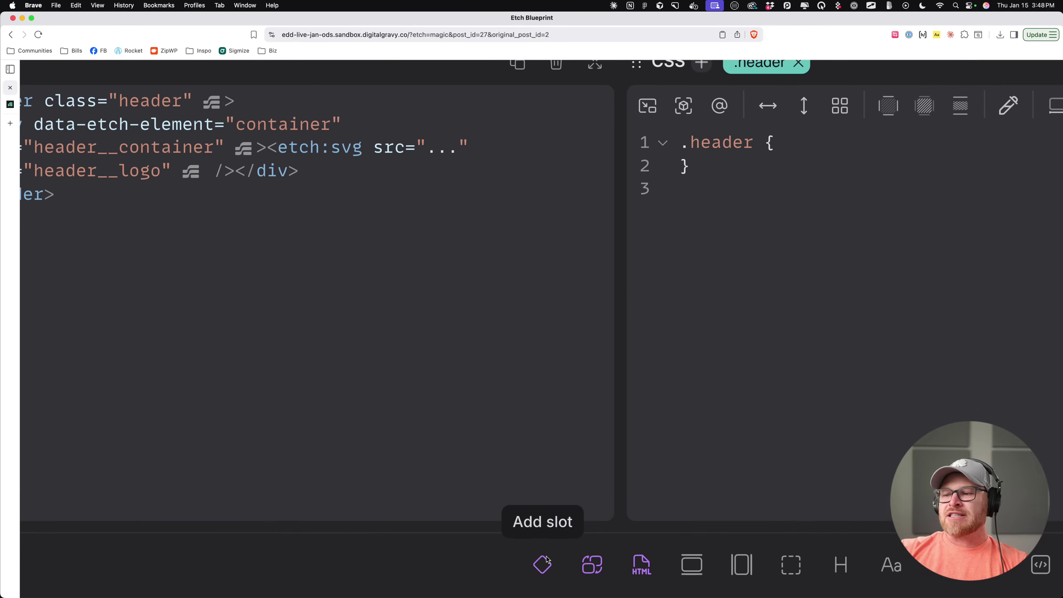
pyautogui.scroll(-5, 548, 564)
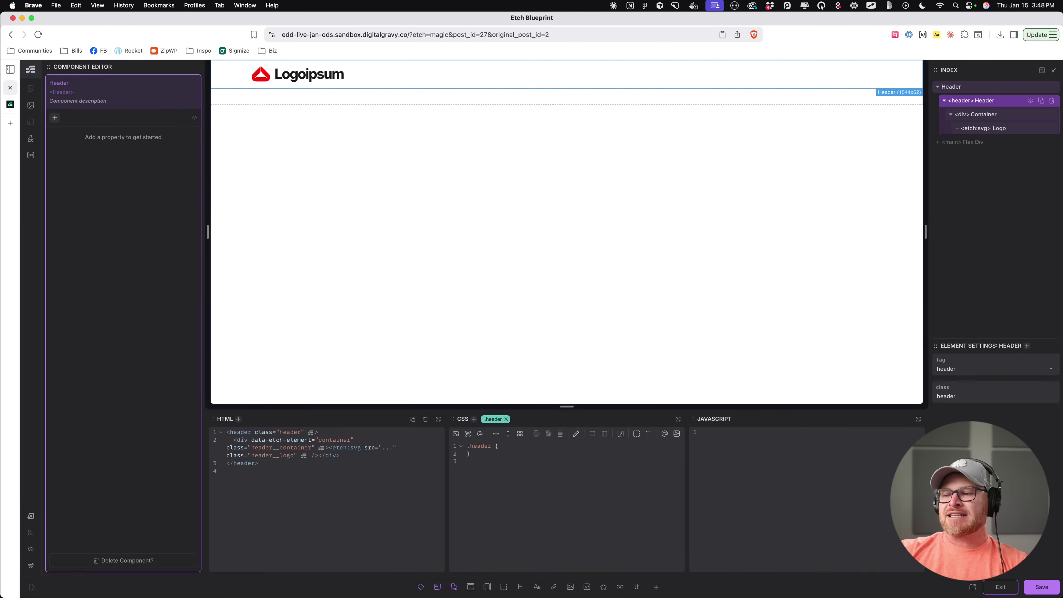
pyautogui.click(421, 586)
pyautogui.click(983, 145)
pyautogui.doubleClick(964, 371)
pyautogui.write('buttons')
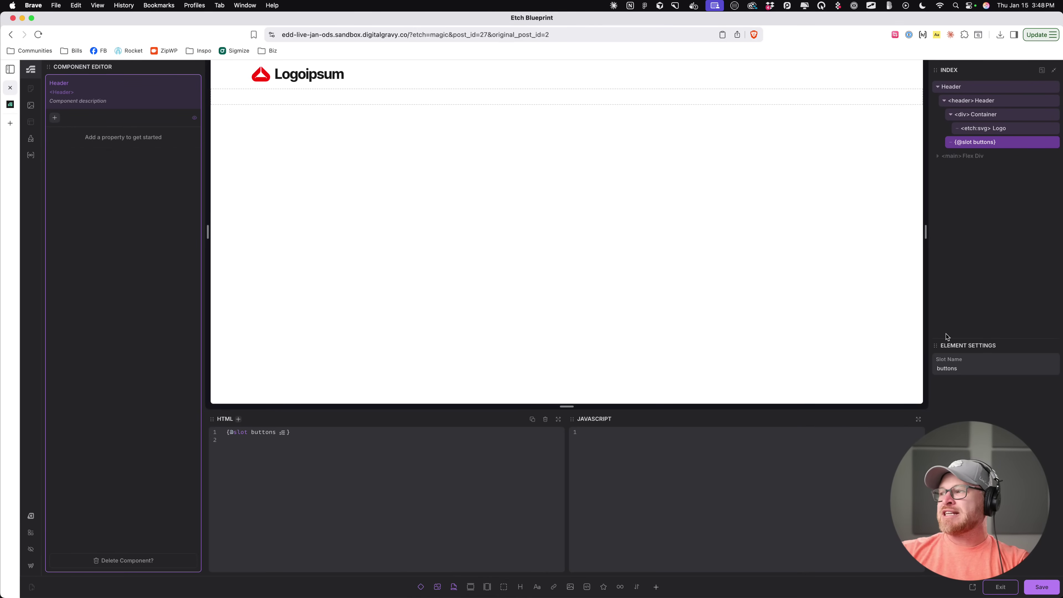
# Step: Save the Header component and exit its editor
pyautogui.click(976, 144)
pyautogui.press('super+s')
pyautogui.click(999, 586)
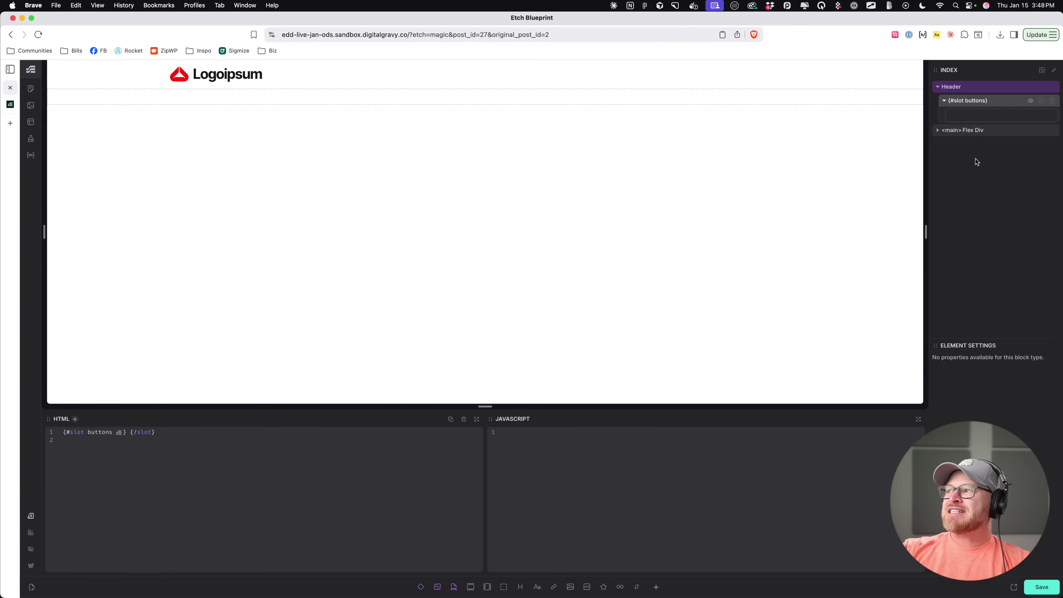
# Step: Insert the Button Component into the Header's buttons slot
pyautogui.click(656, 587)
pyautogui.write('butt')
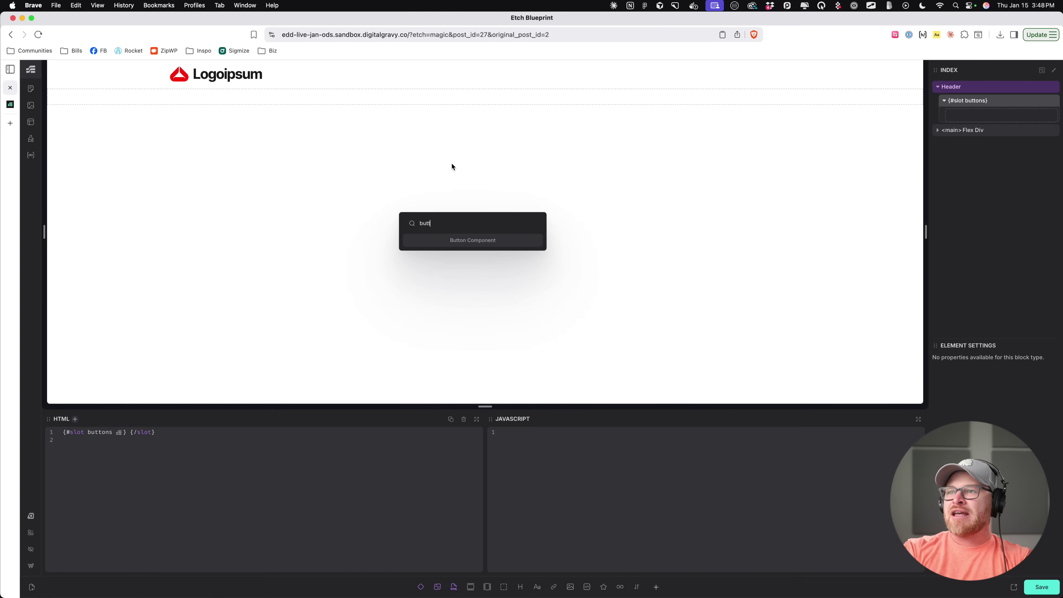
pyautogui.press('Return')
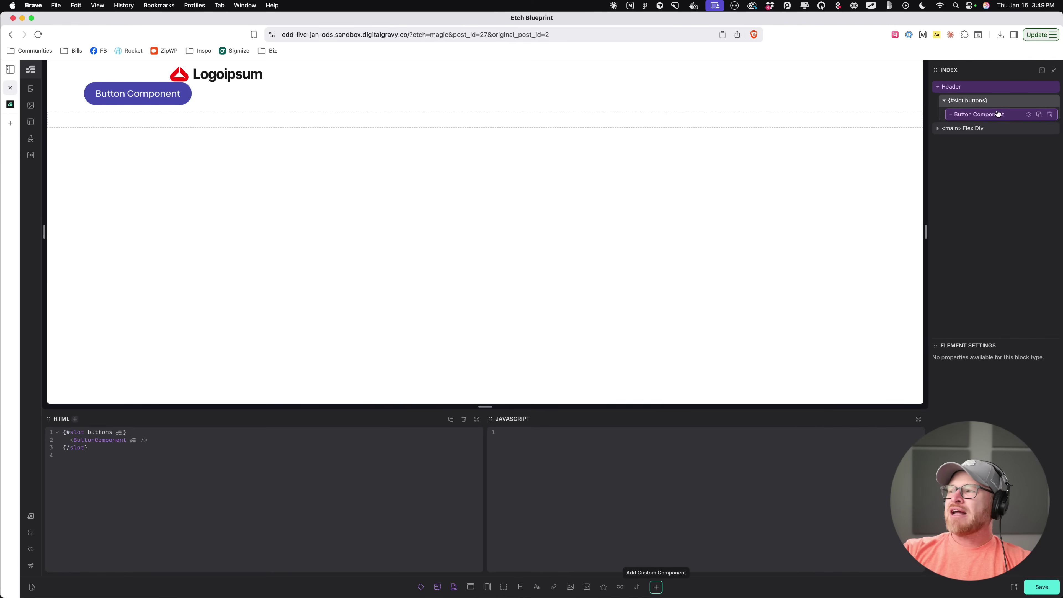
# Step: Edit the Header component so the buttons slot sits inside the Container after the Logo, and save and exit
pyautogui.rightClick(988, 115)
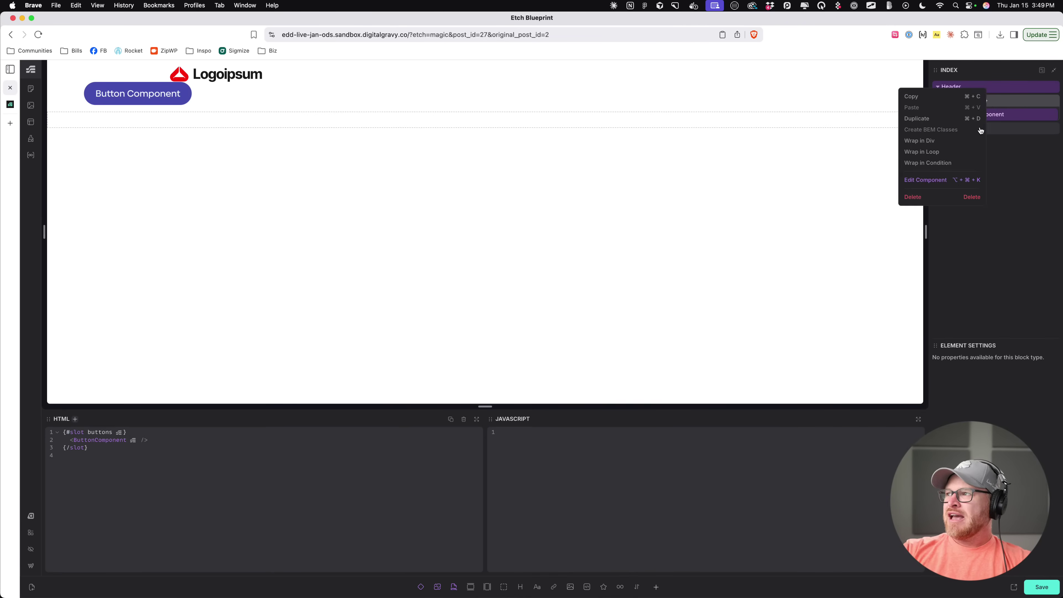
pyautogui.click(926, 180)
pyautogui.click(999, 118)
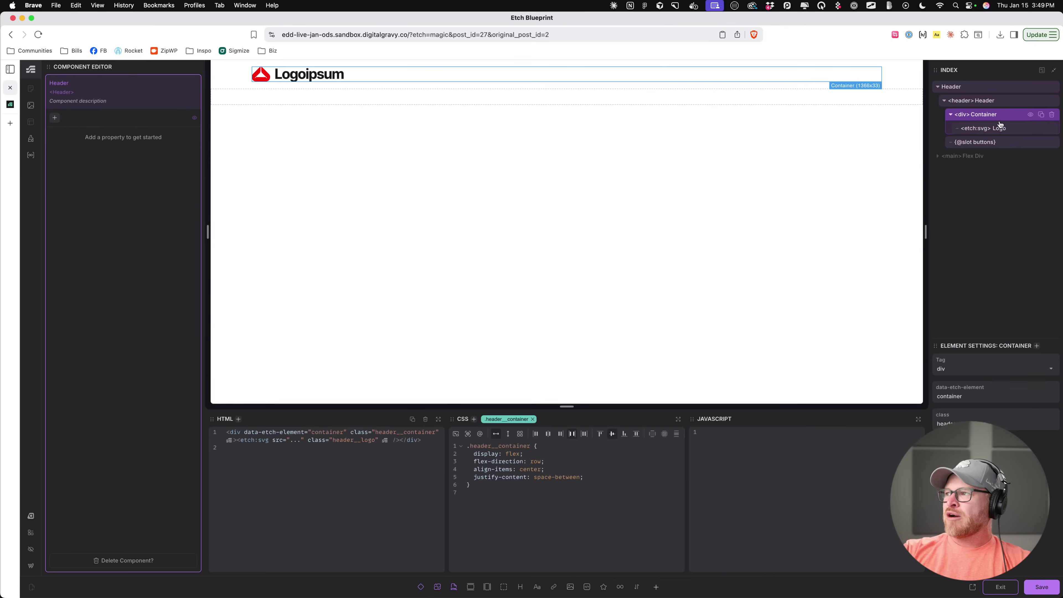
pyautogui.moveTo(975, 142); pyautogui.dragTo(976, 133)
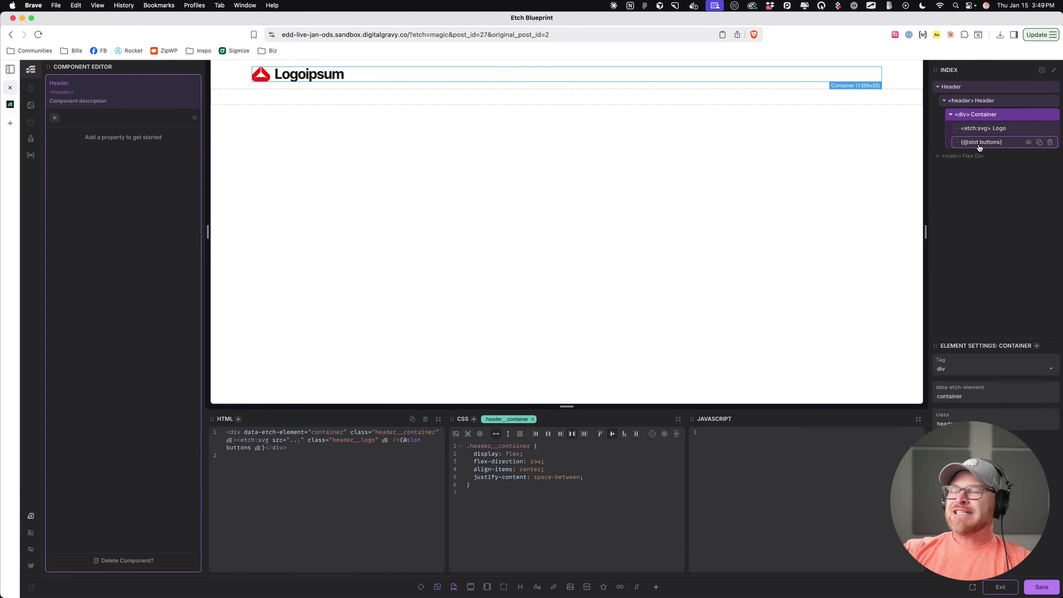
pyautogui.press('super+s')
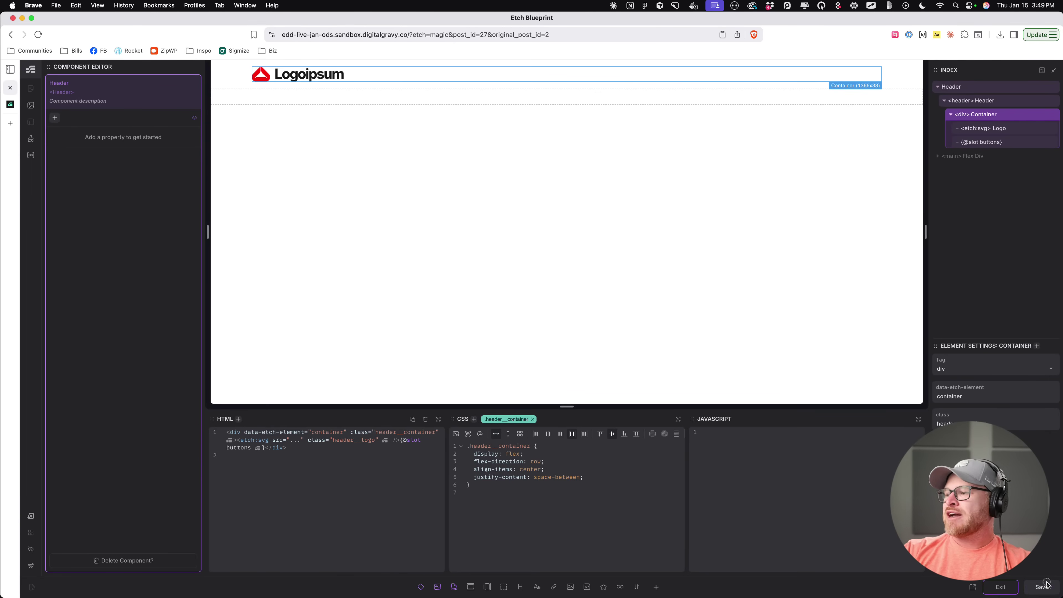
pyautogui.click(1001, 587)
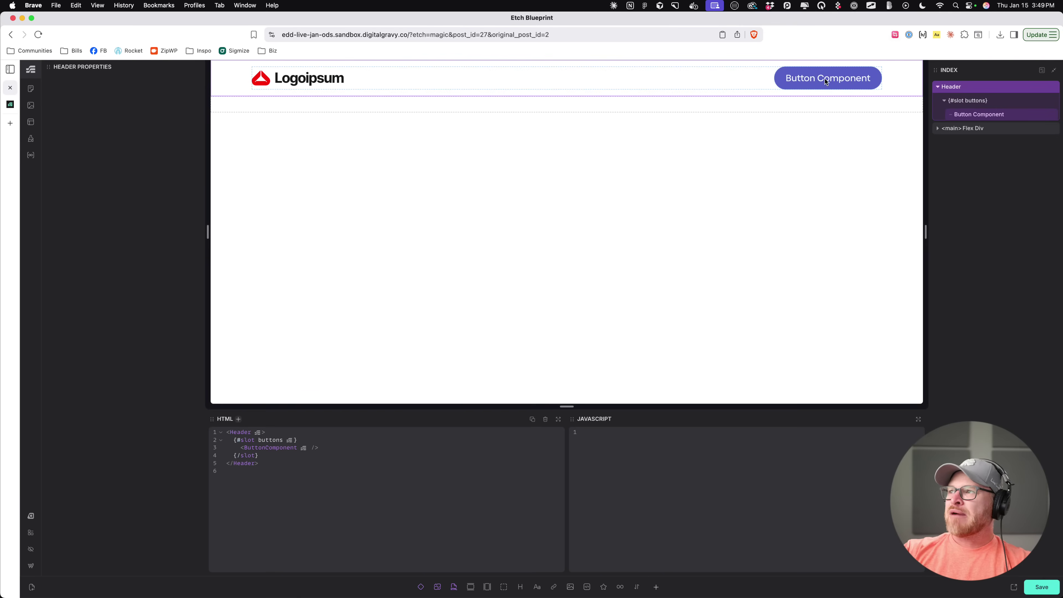
# Step: Save the Index template and create a Single Post template under Pages & Posts
pyautogui.click(988, 118)
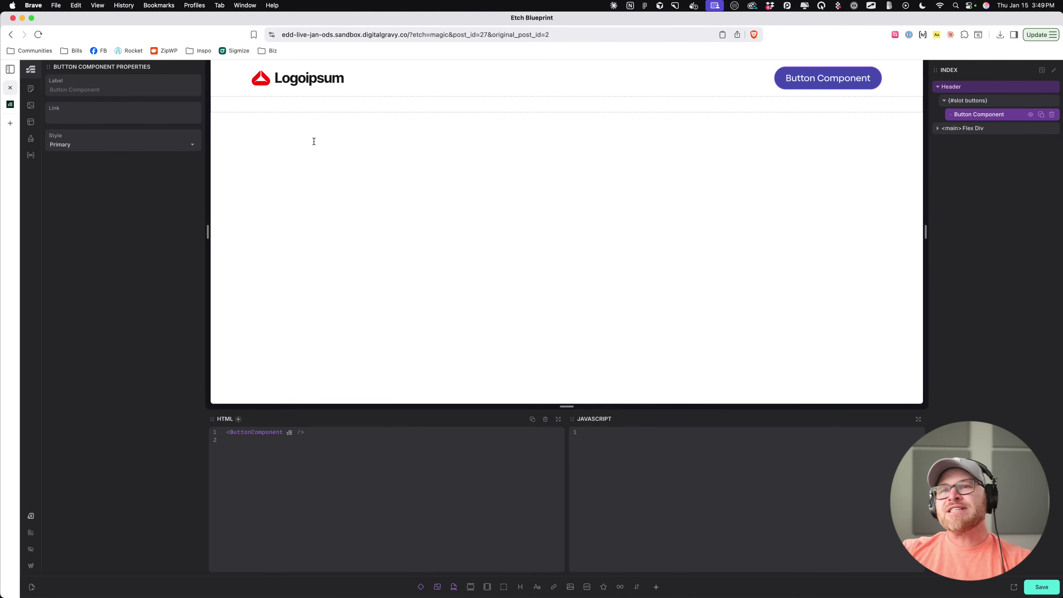
pyautogui.press('super+s')
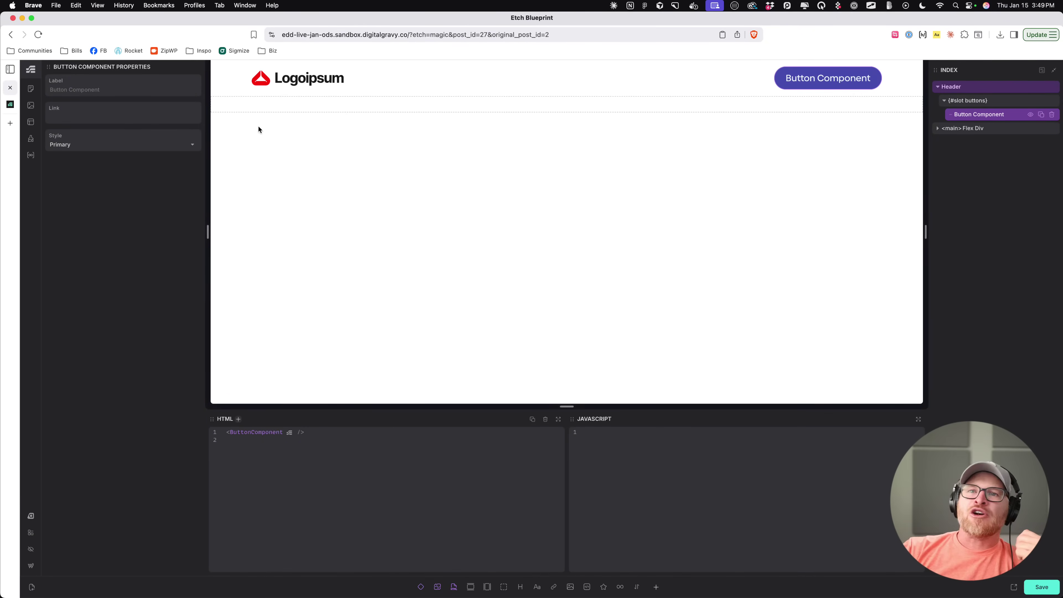
pyautogui.click(31, 122)
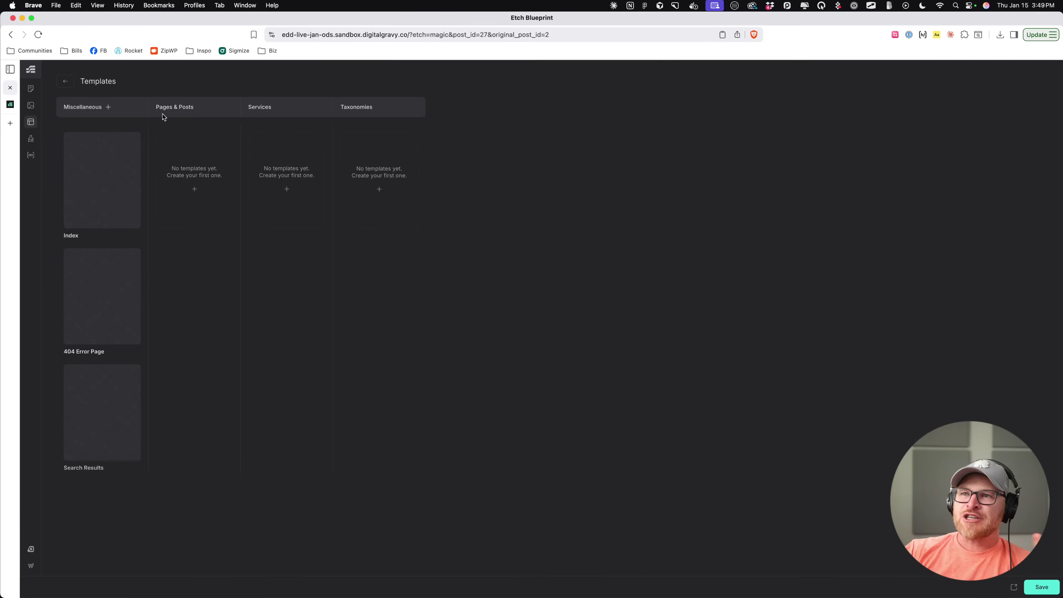
pyautogui.click(194, 189)
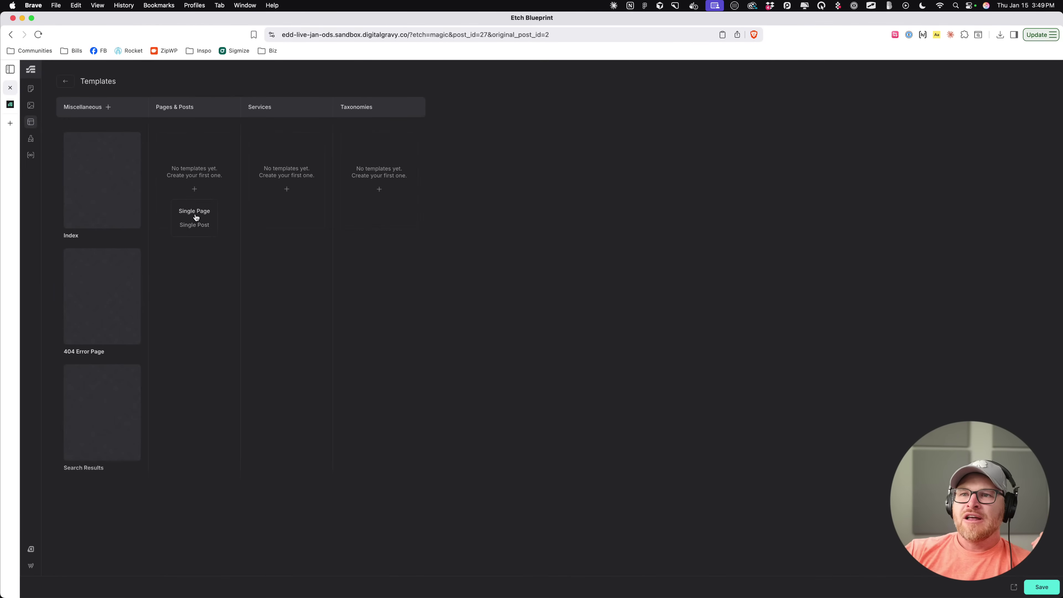
pyautogui.click(194, 225)
pyautogui.click(195, 178)
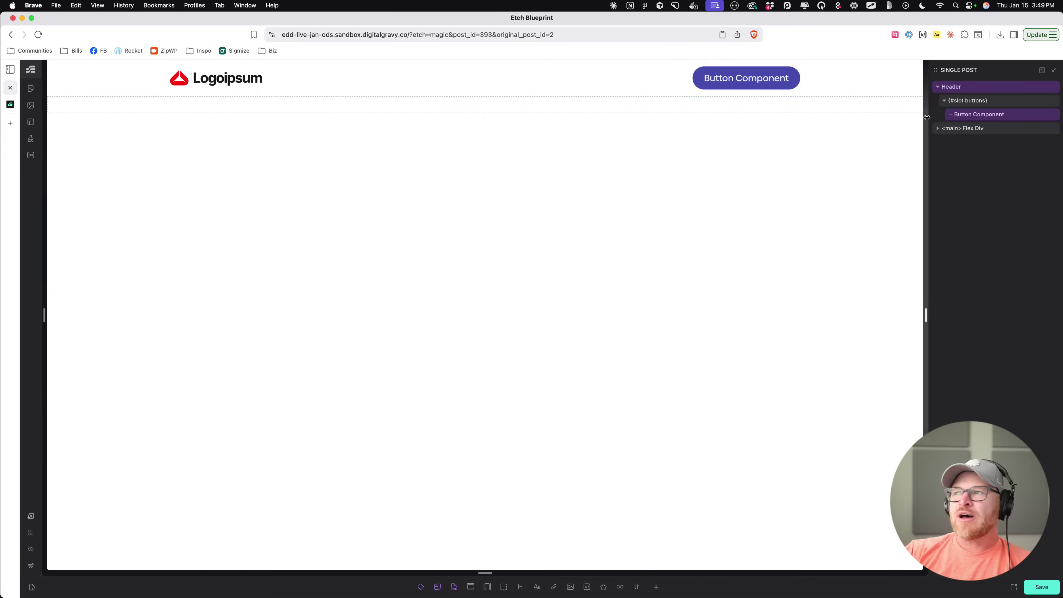
# Step: Replace the Header in the Single Post template with a fresh instance of the Header component
pyautogui.click(1009, 87)
pyautogui.click(1052, 87)
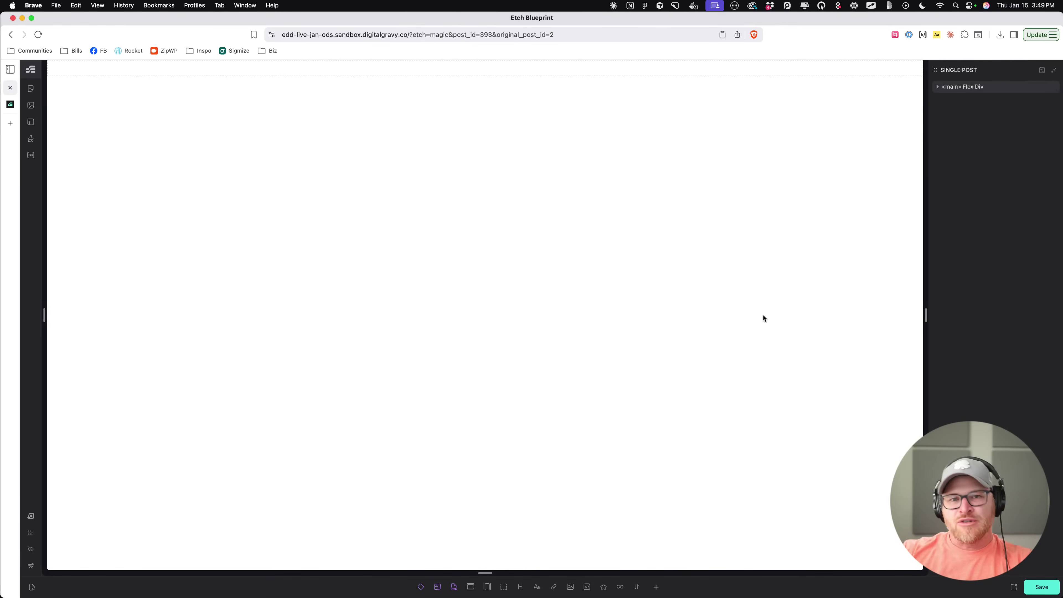
pyautogui.press('super+i')
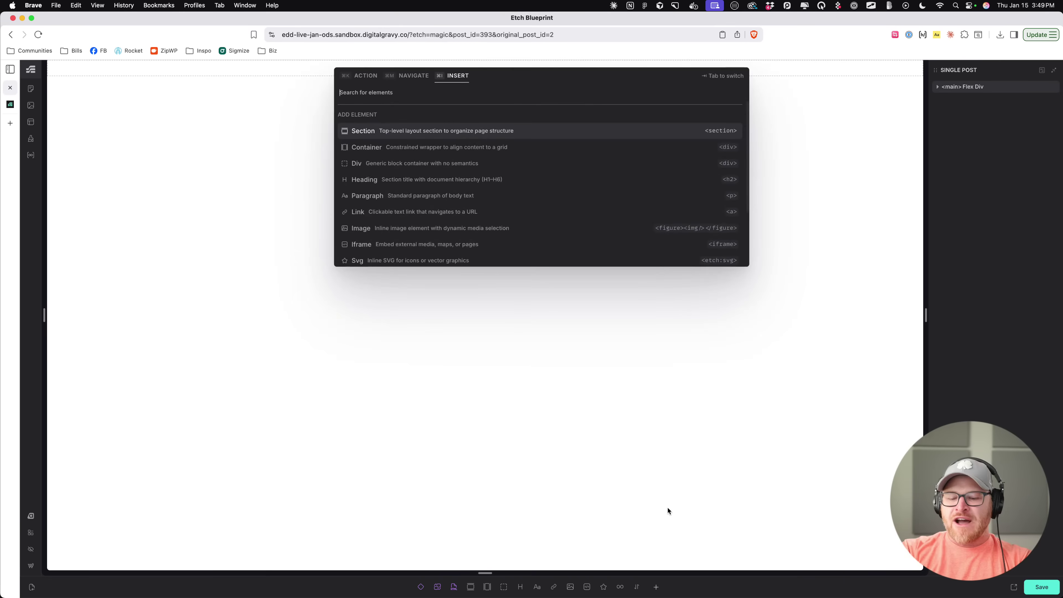
pyautogui.write('compo')
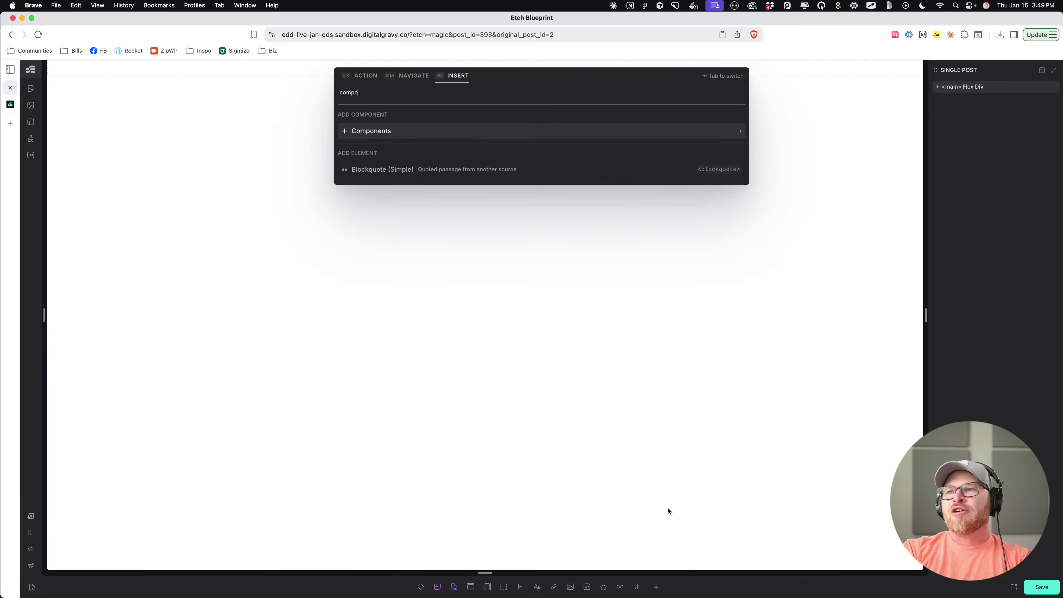
pyautogui.press('Return')
pyautogui.write('head')
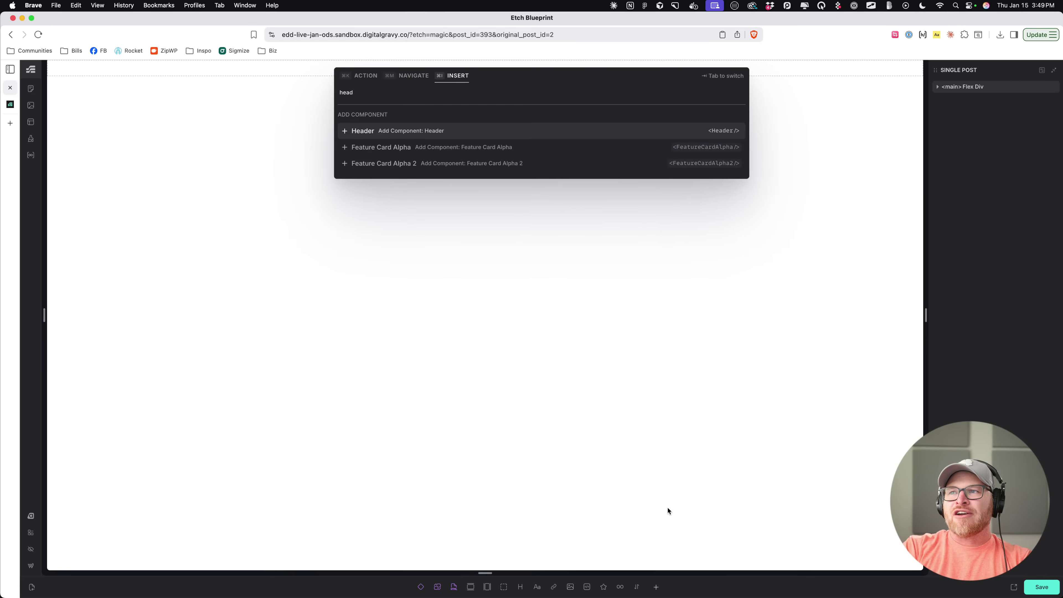
pyautogui.press('Return')
pyautogui.press('Escape')
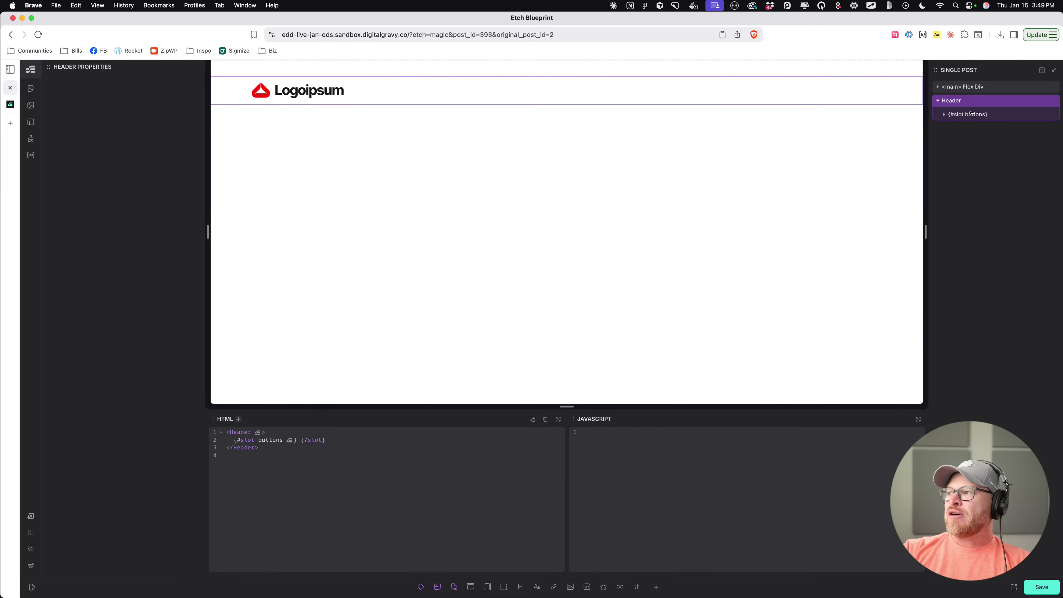
# Step: Move the Header above the main Flex Div and expand the Flex Div to select its post-content element
pyautogui.moveTo(965, 101); pyautogui.dragTo(965, 86)
pyautogui.click(969, 101)
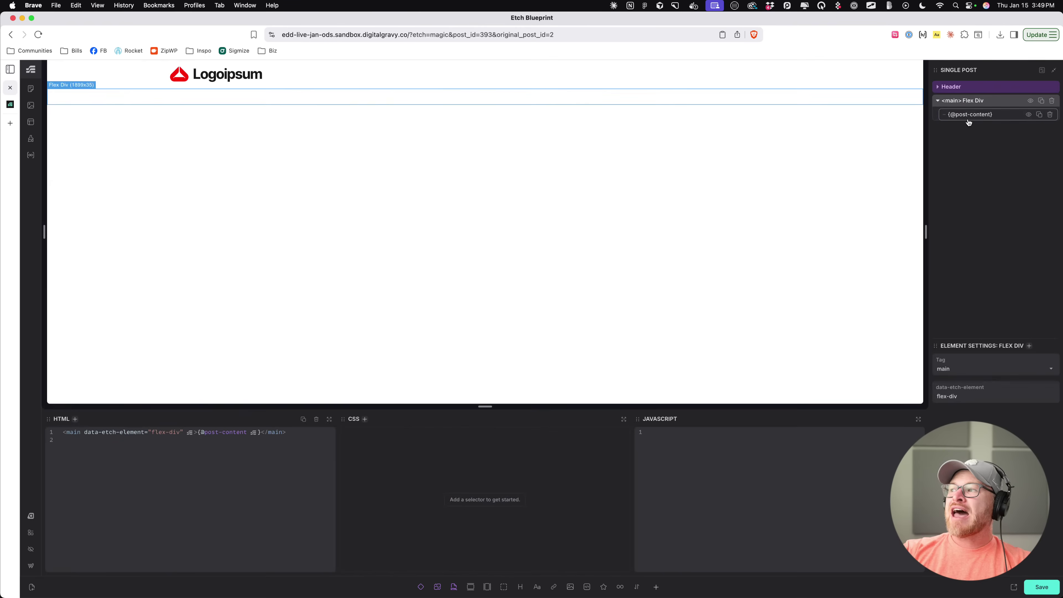
pyautogui.click(972, 114)
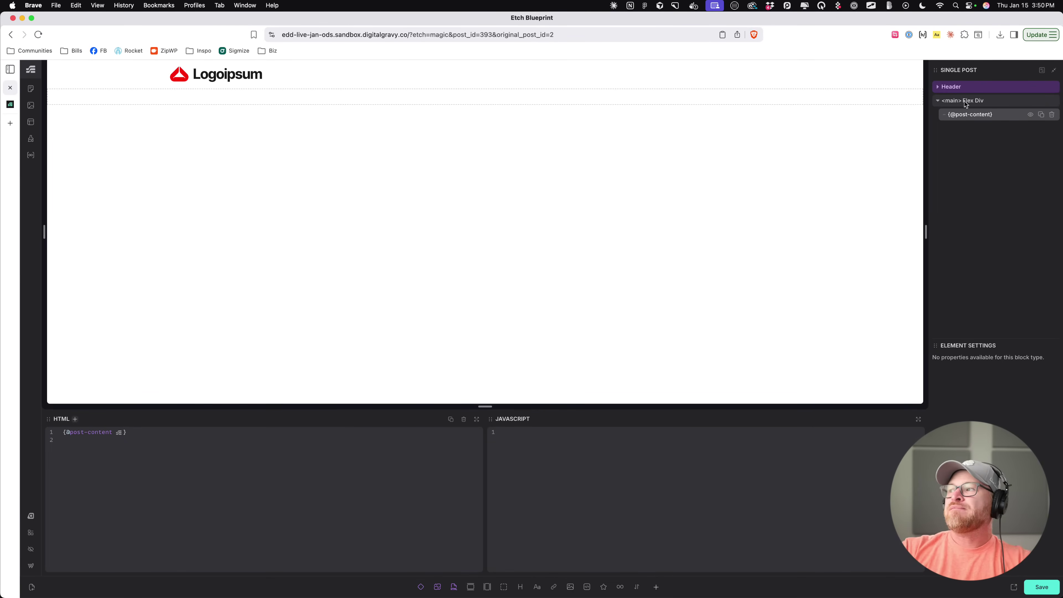
# Step: Open the Header component for editing and add a Button Component after the buttons slot in the Container
pyautogui.click(964, 87)
pyautogui.rightClick(974, 95)
pyautogui.click(990, 183)
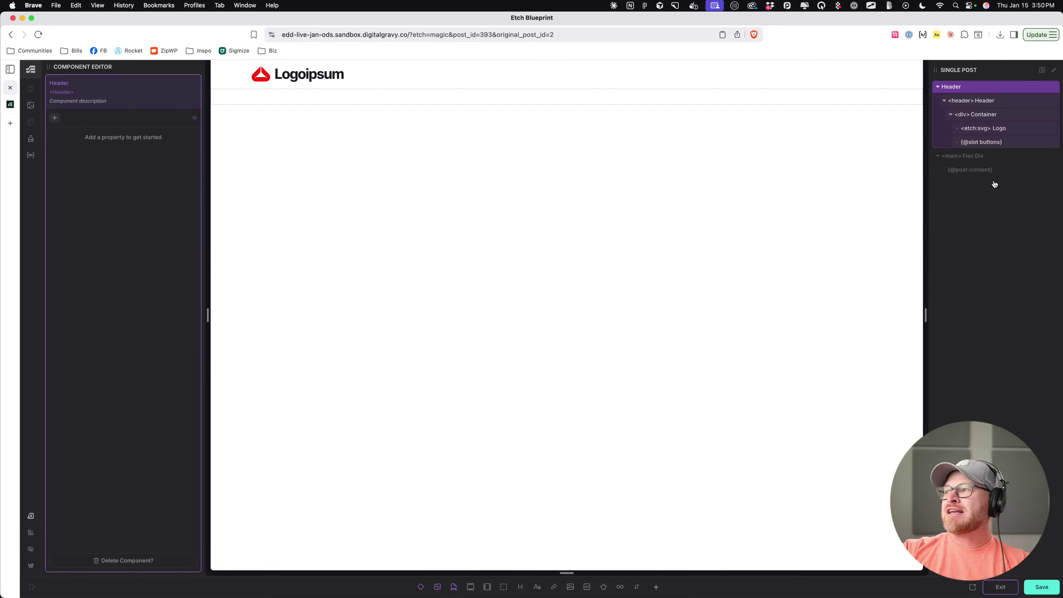
pyautogui.click(1007, 143)
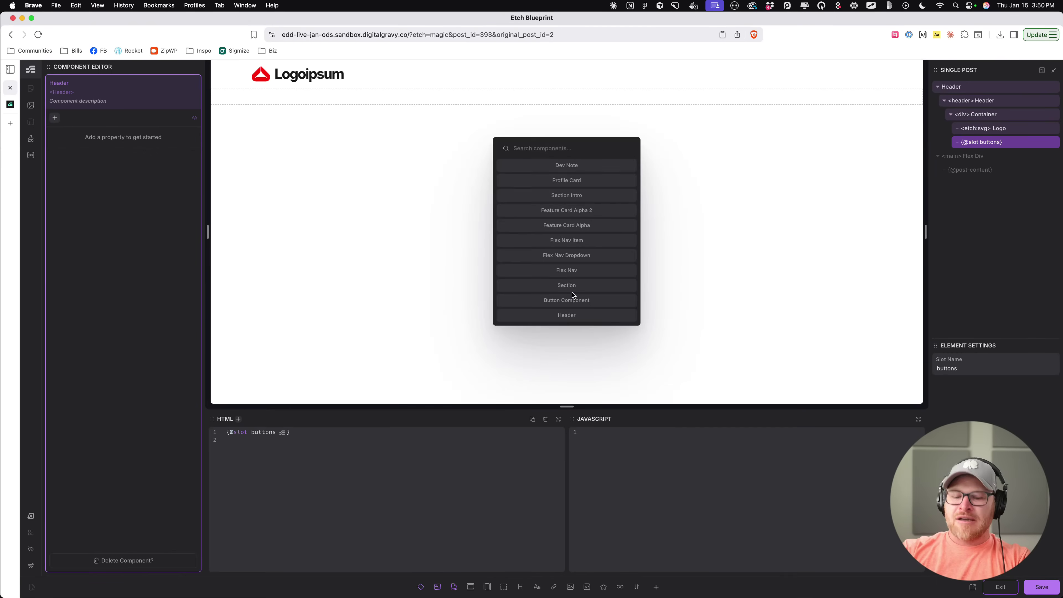
pyautogui.write('butt')
pyautogui.press('Return')
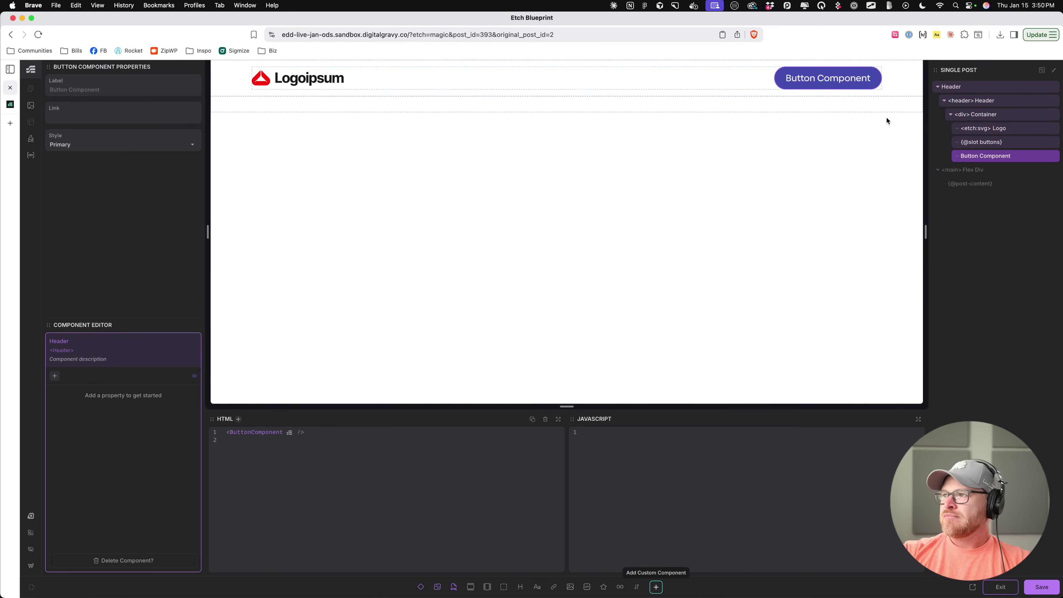
# Step: Rename the new button element as Button Component Default
pyautogui.click(991, 161)
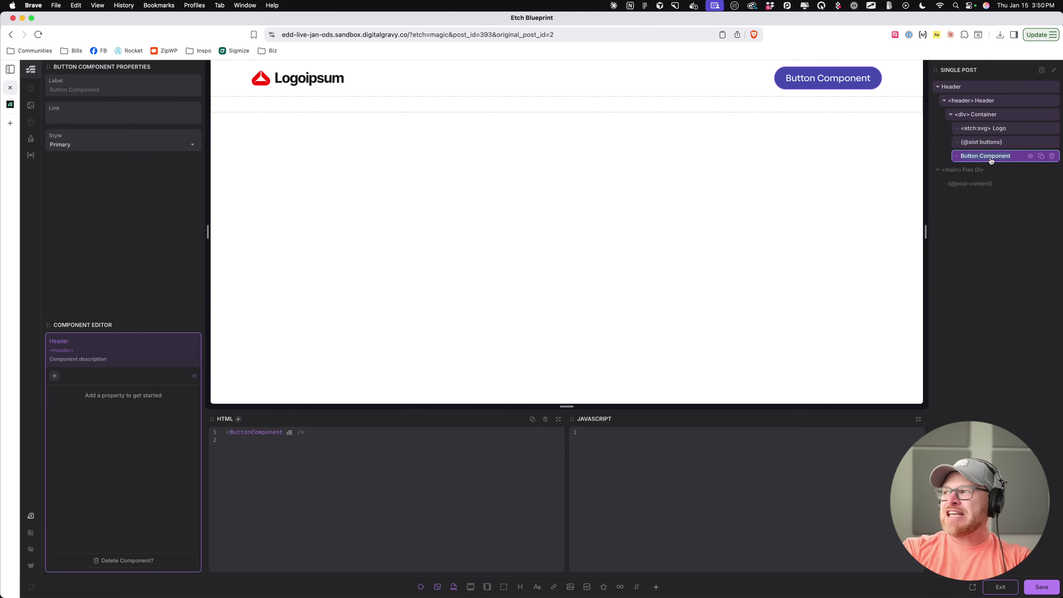
pyautogui.doubleClick(1018, 159)
pyautogui.write('Default')
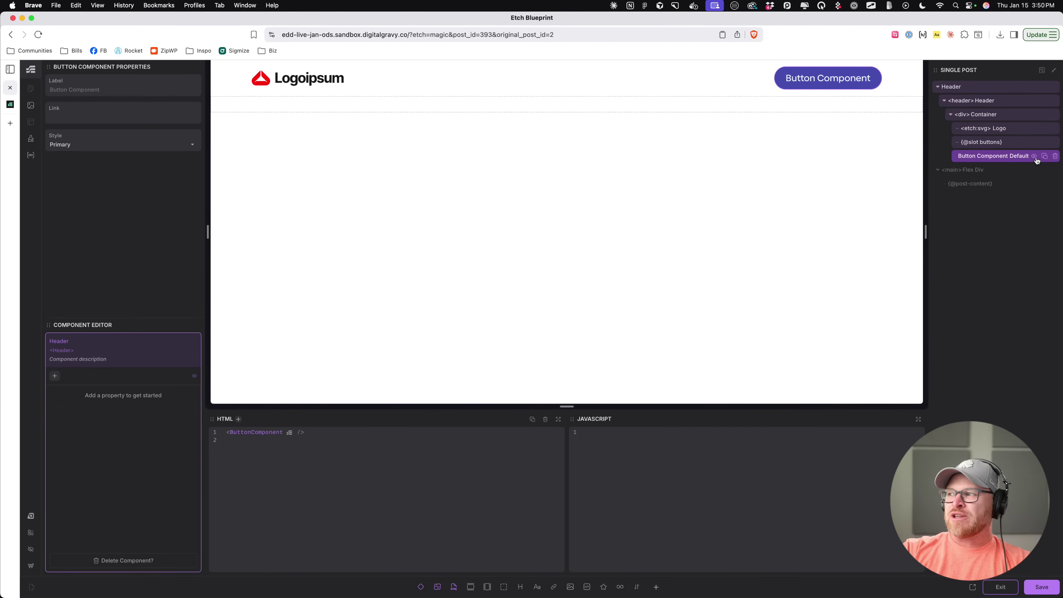
pyautogui.press('Return')
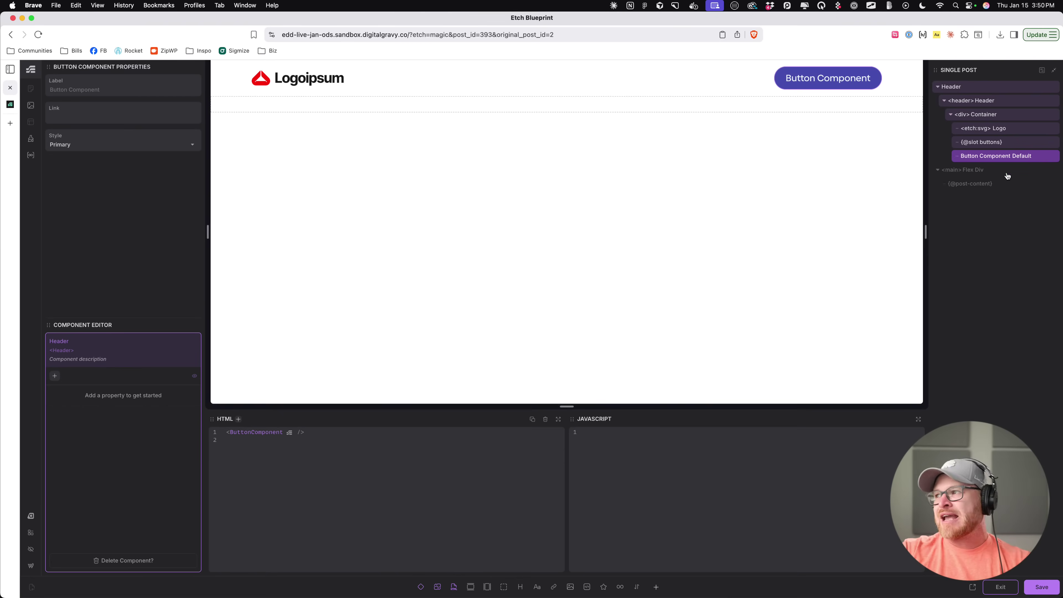
# Step: Set the default button's label to Default Button and its link to /pricing
pyautogui.click(82, 92)
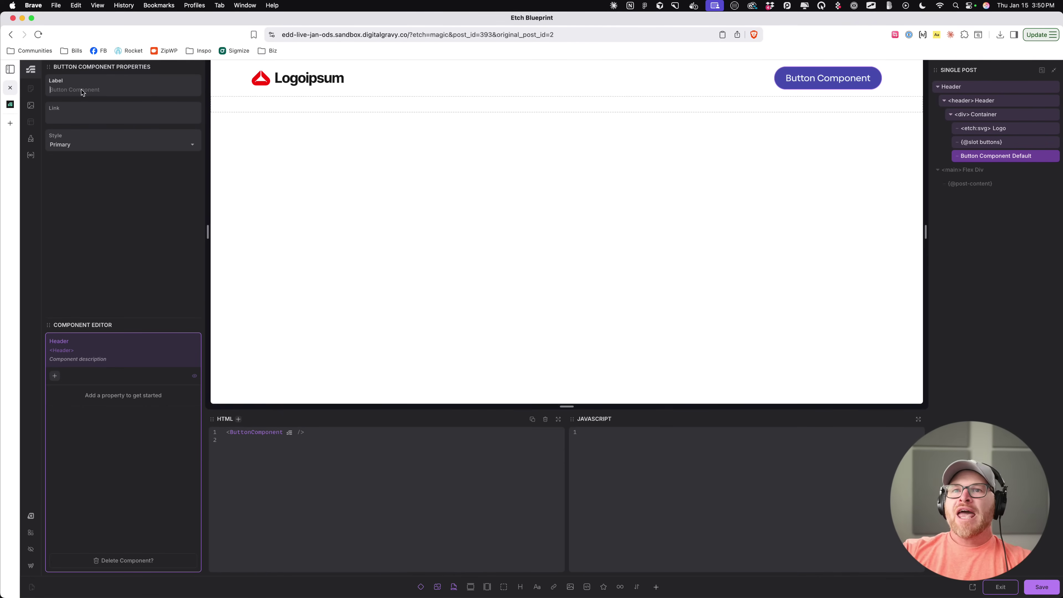
pyautogui.write('Default Button')
pyautogui.press('Tab')
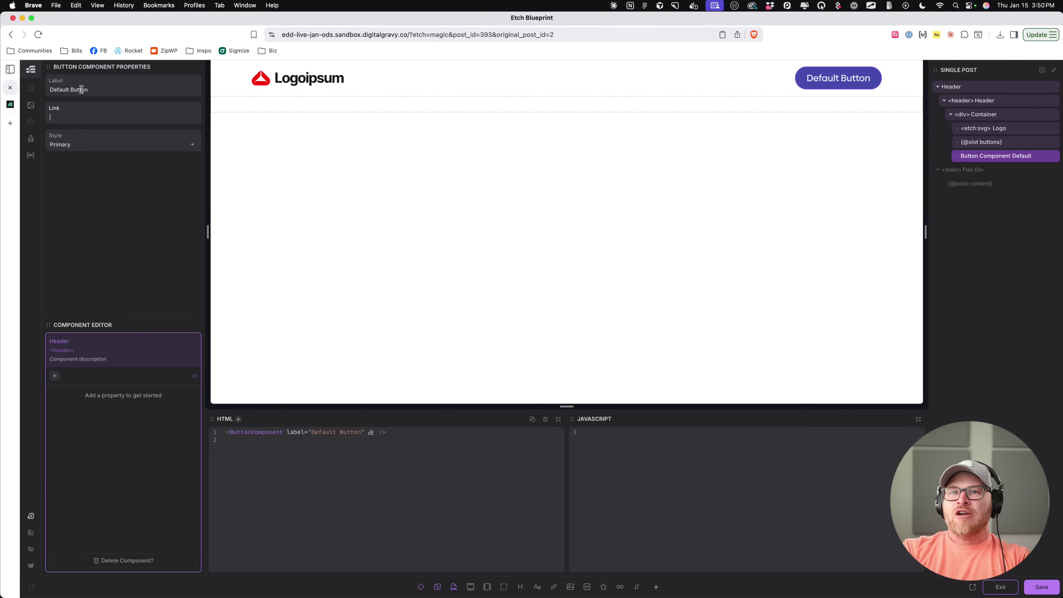
pyautogui.write('/pricing')
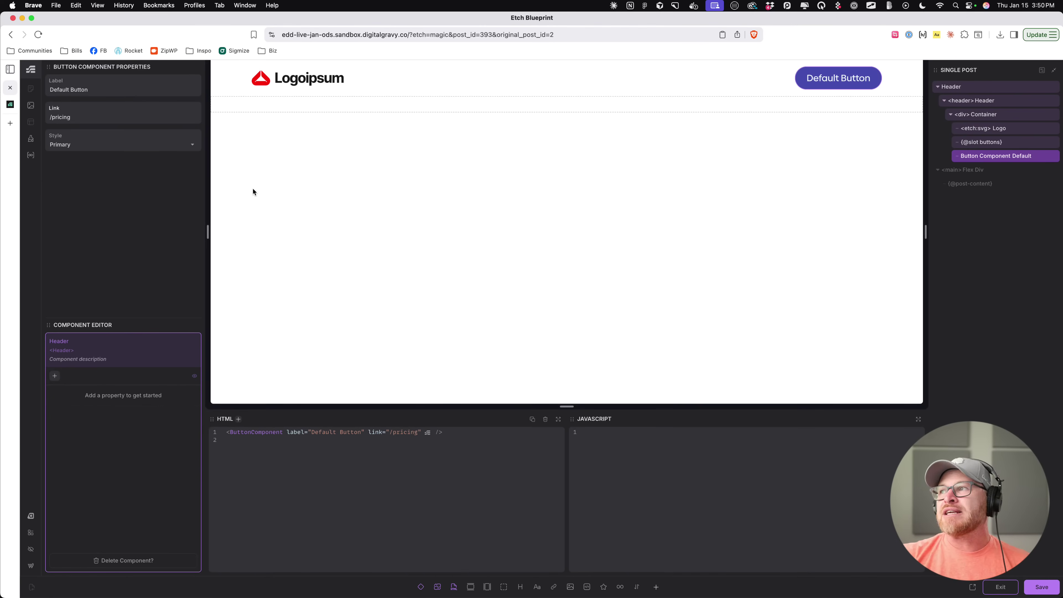
# Step: Change the default button's label to Pricing and its style to Primary Outline
pyautogui.click(125, 89)
pyautogui.press('super+a')
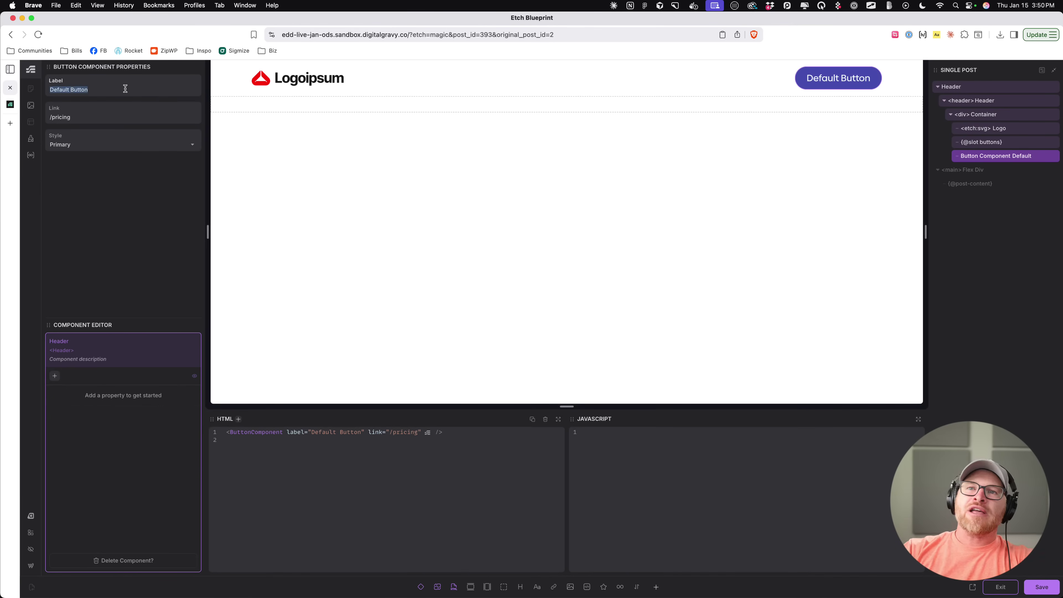
pyautogui.write('Pricing')
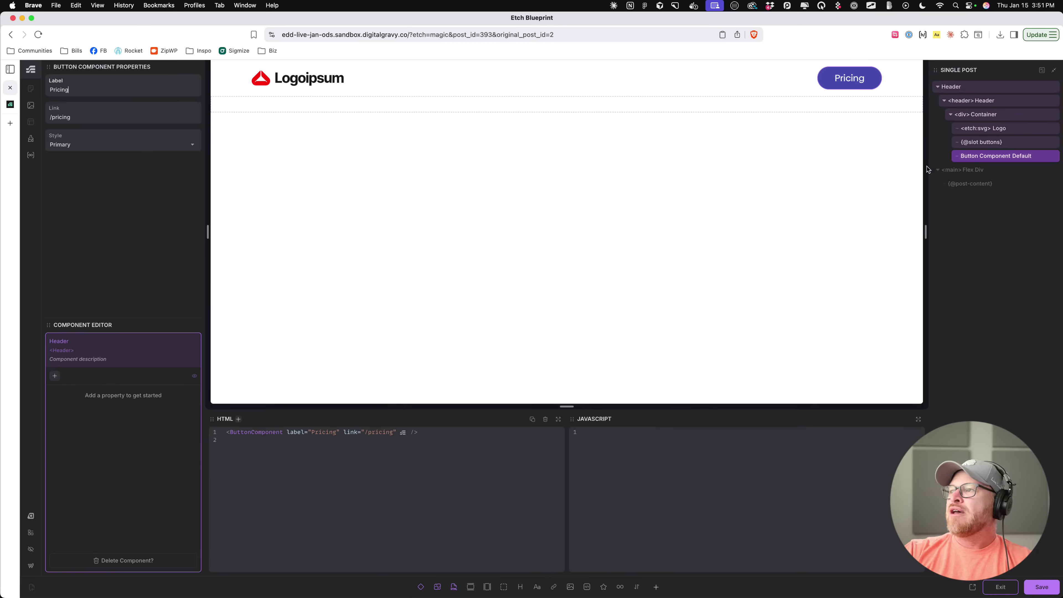
pyautogui.click(88, 144)
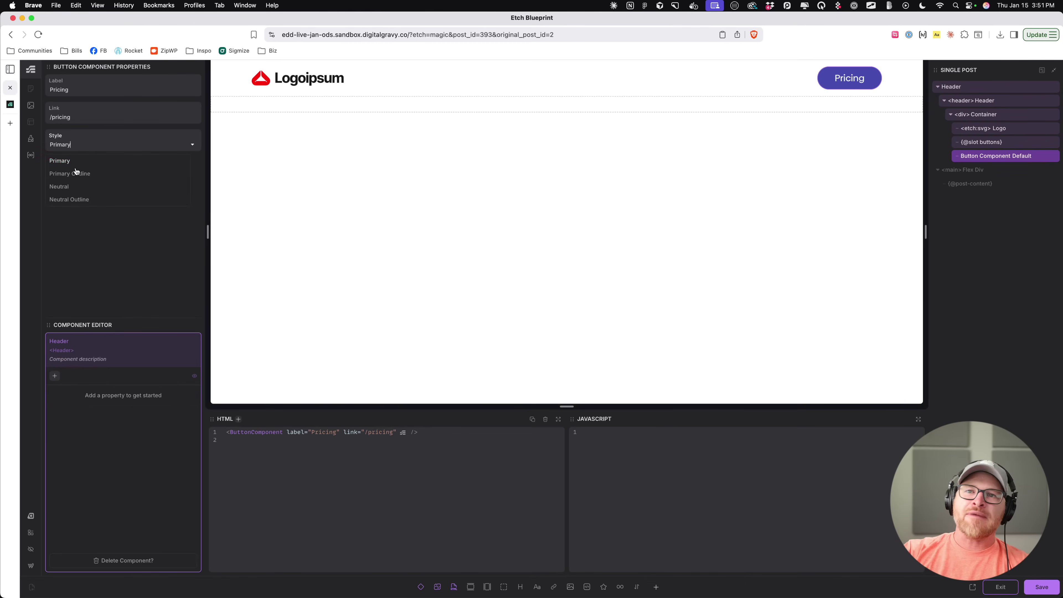
pyautogui.click(78, 172)
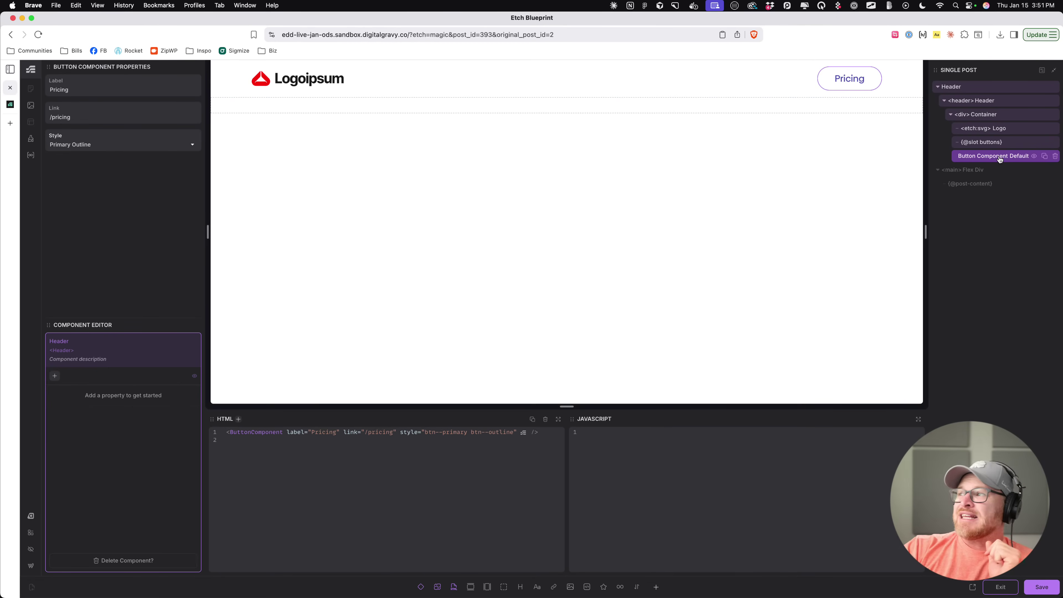
pyautogui.rightClick(1000, 159)
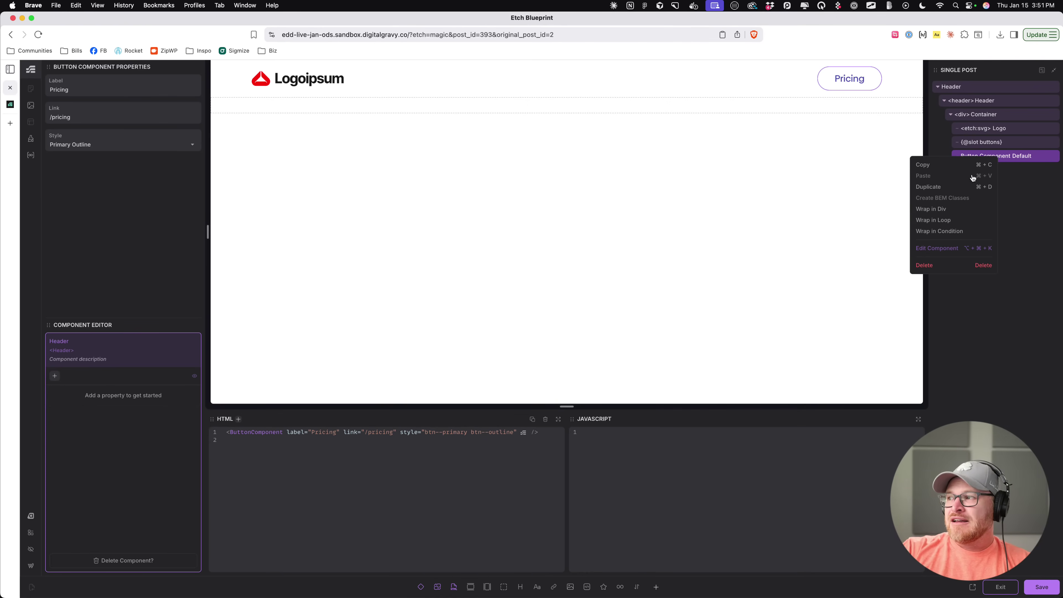
pyautogui.click(1025, 219)
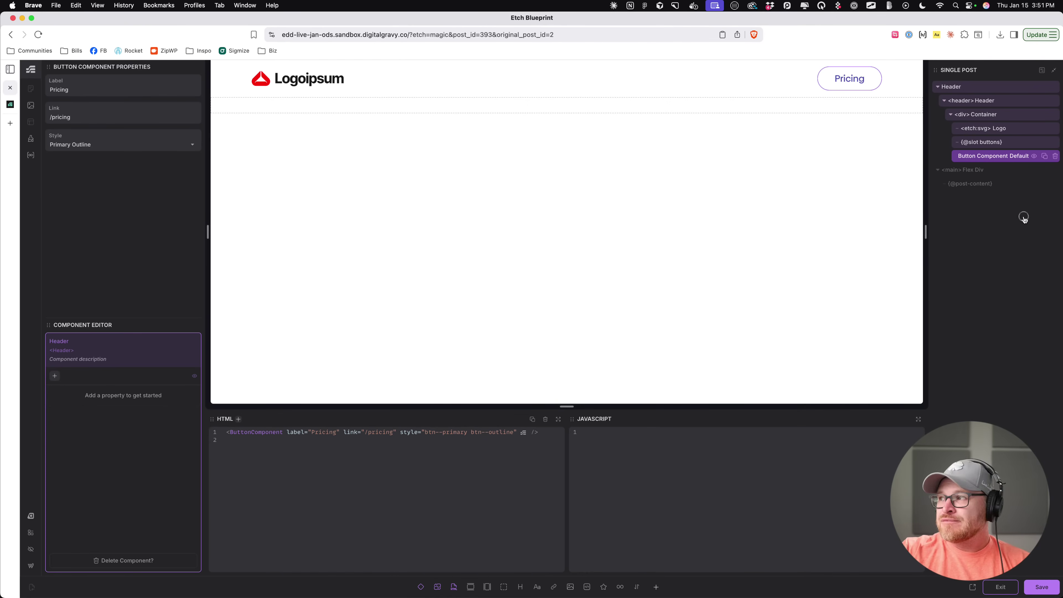
pyautogui.press('super+i')
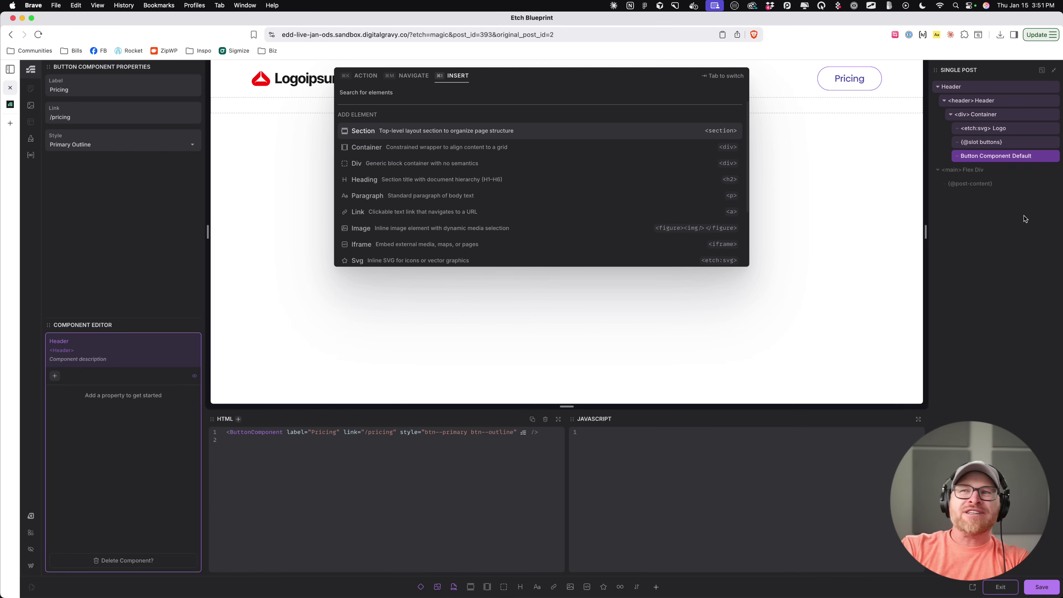
pyautogui.press('super+k')
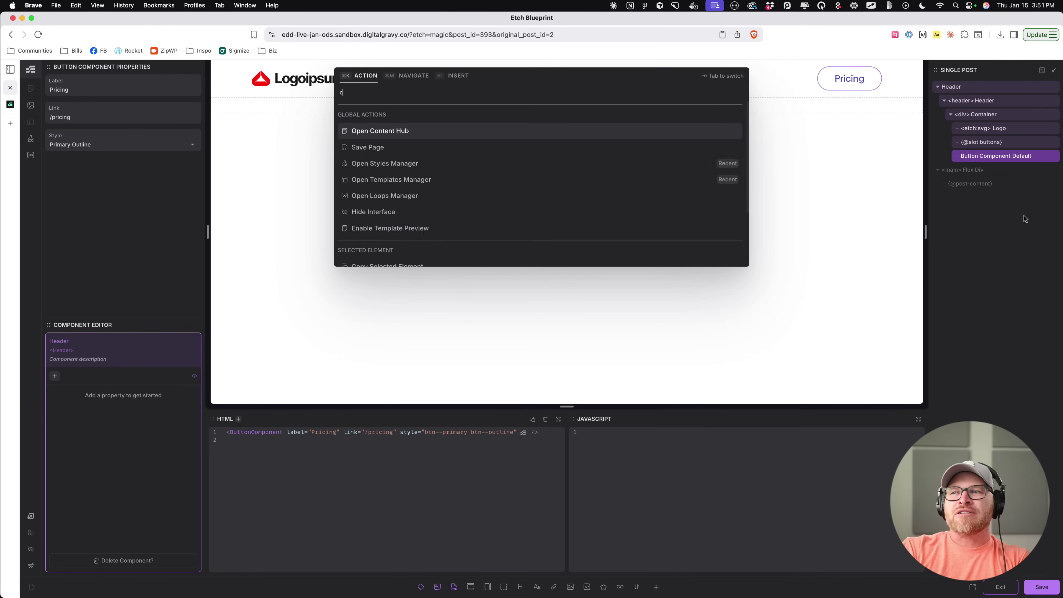
pyautogui.write('cond')
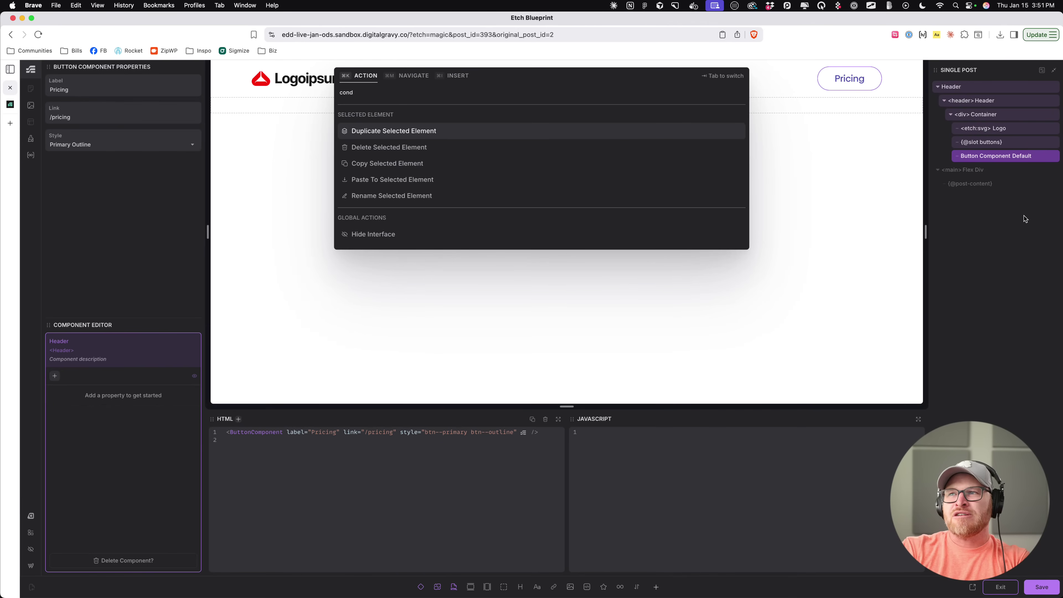
pyautogui.write('i')
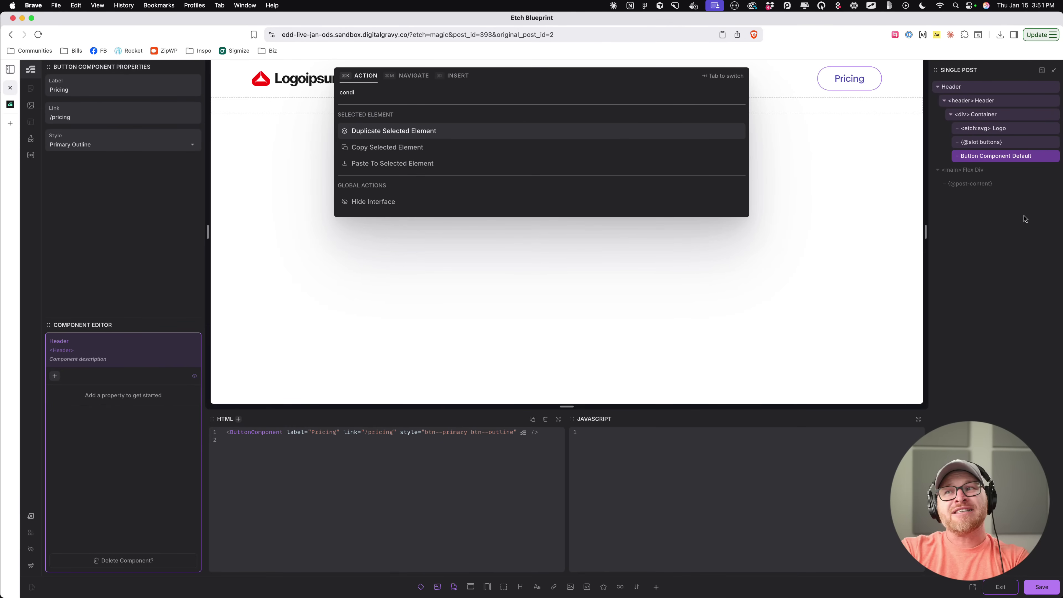
pyautogui.press('super+i')
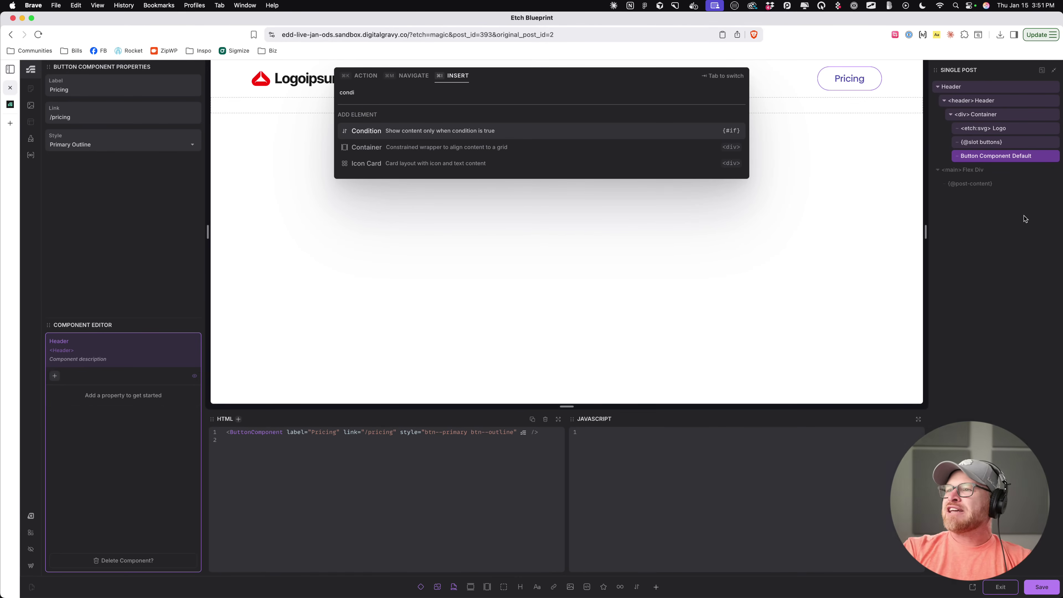
pyautogui.press('Return')
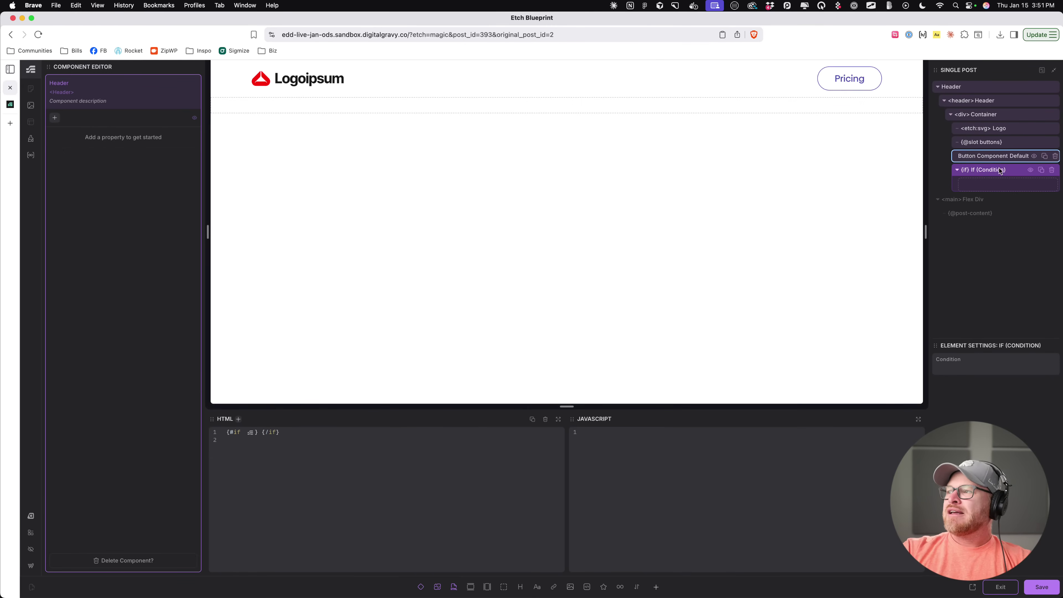
pyautogui.click(1052, 170)
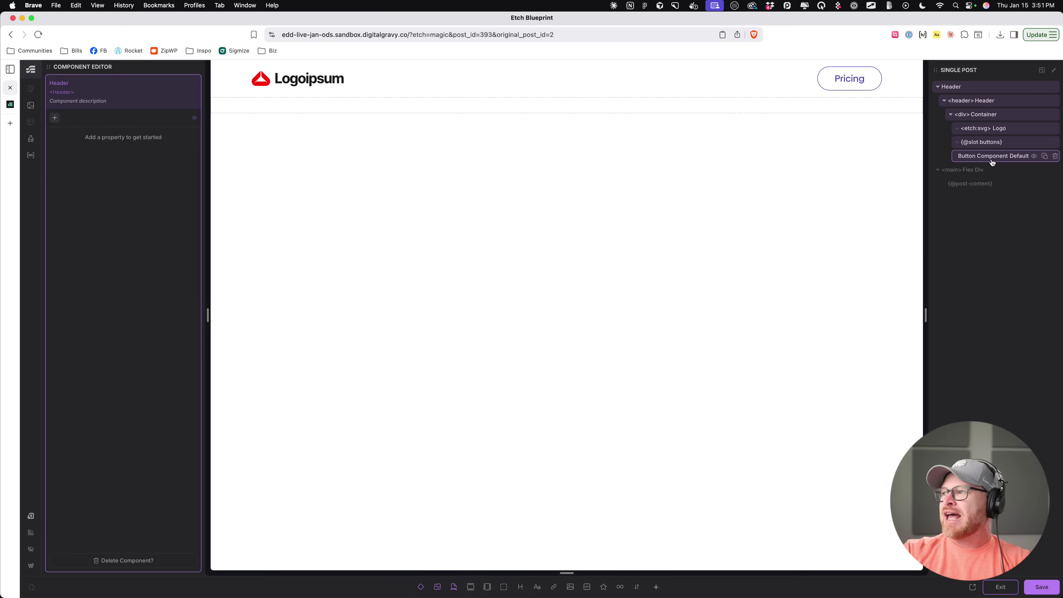
# Step: Wrap the Button Component Default element in a condition
pyautogui.click(991, 160)
pyautogui.rightClick(990, 159)
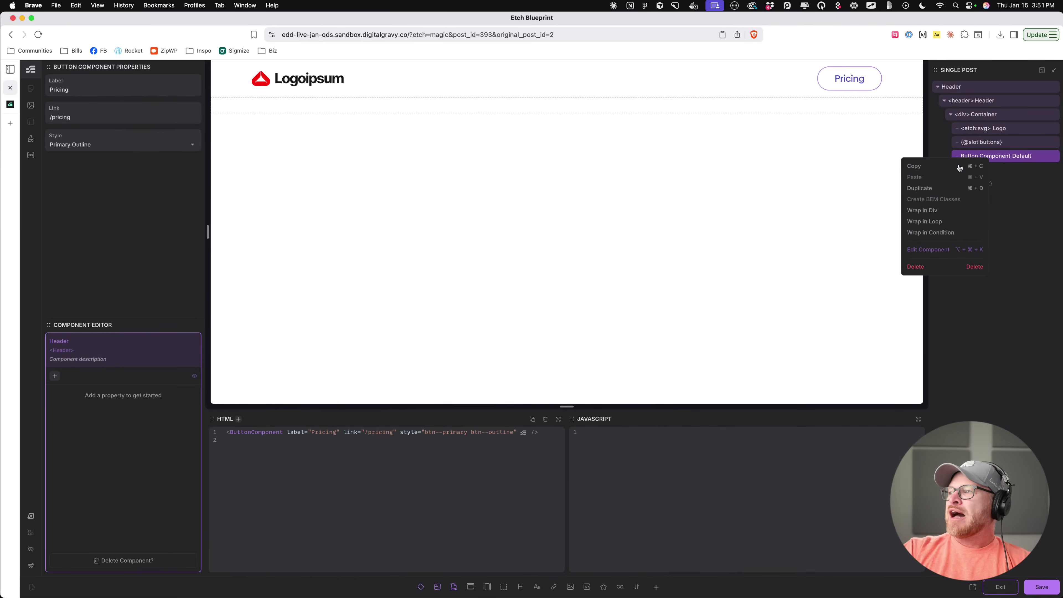
pyautogui.click(923, 233)
# Step: Set the default button's condition to slots.buttons.empty, save the Header component and leave its editing mode
pyautogui.click(962, 367)
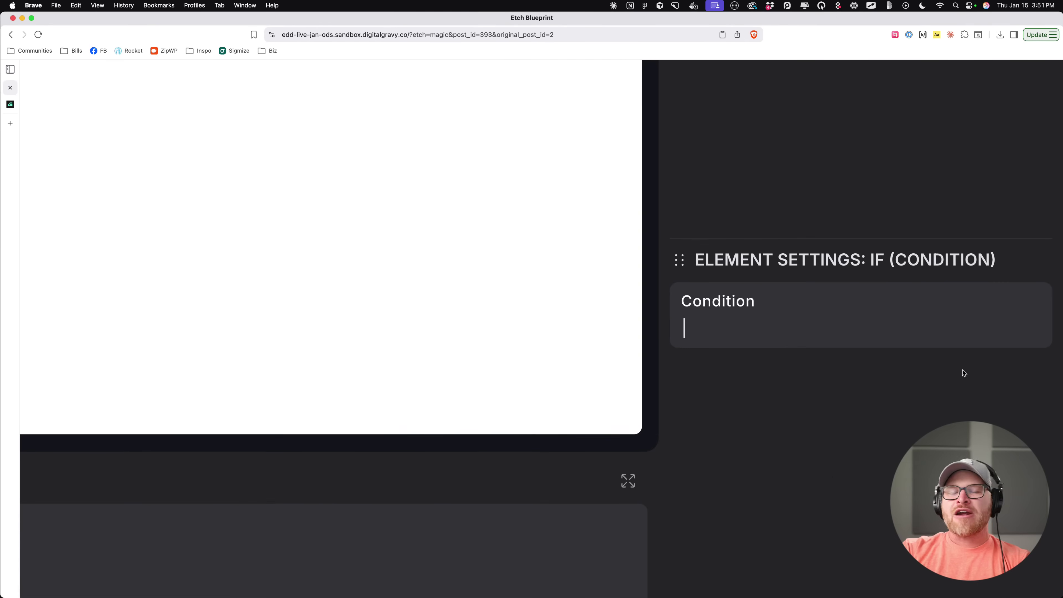
pyautogui.write('slots.')
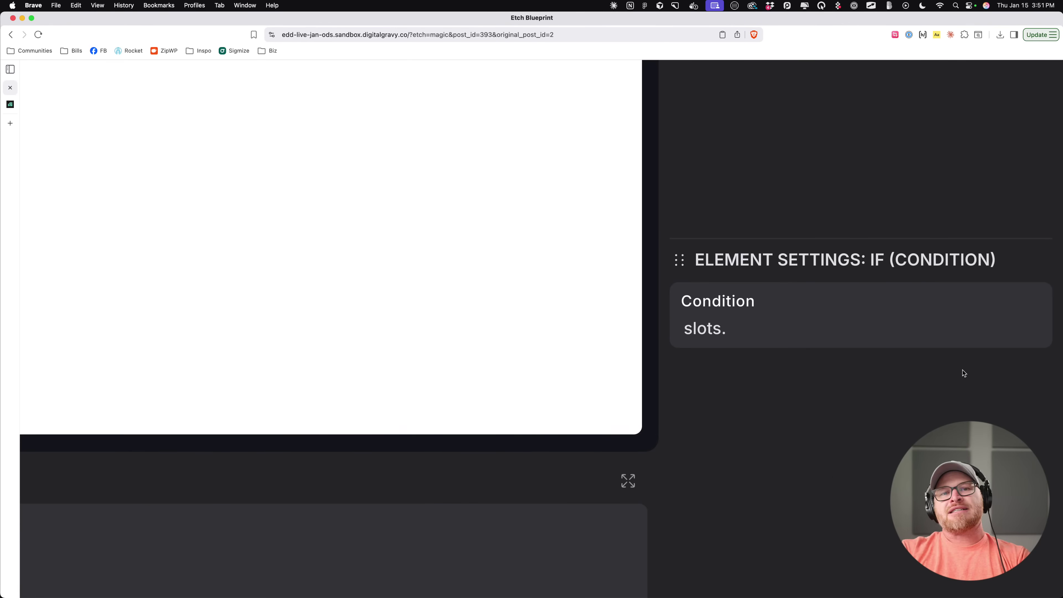
pyautogui.write('buttonss')
pyautogui.press('BackSpace')
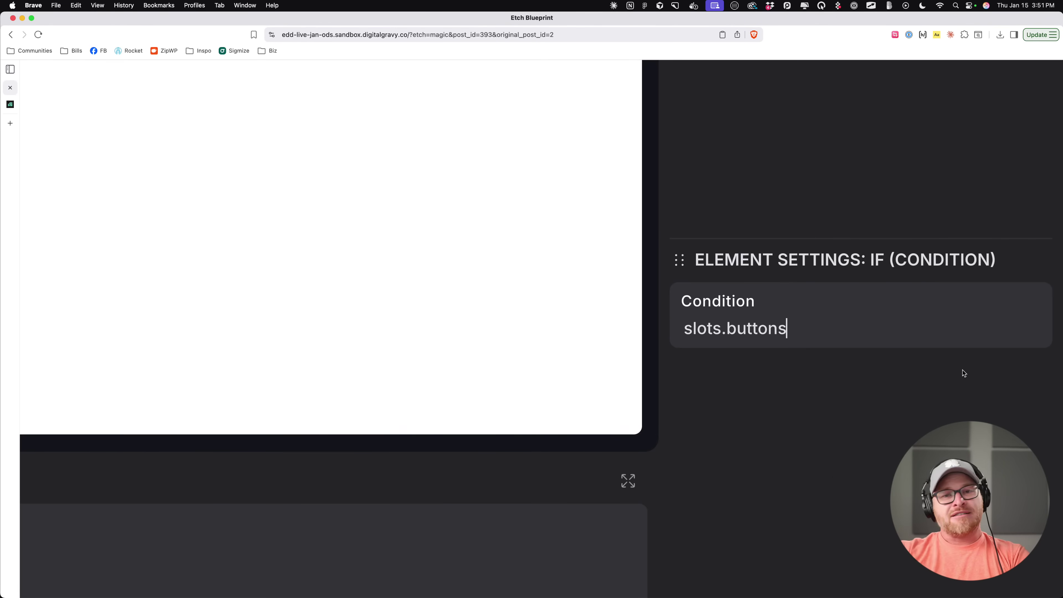
pyautogui.write('.empty')
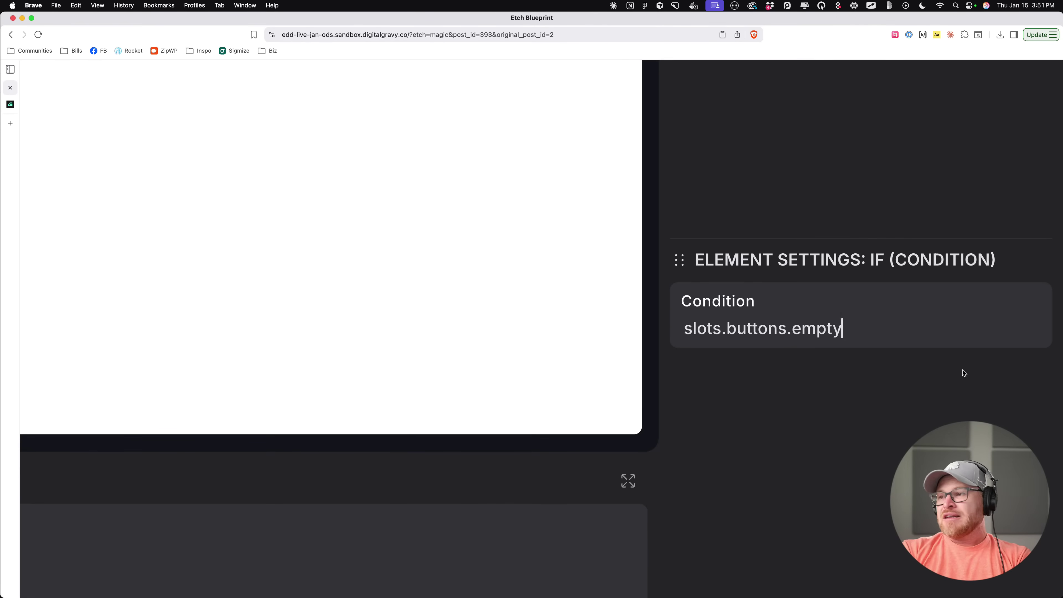
pyautogui.moveTo(876, 330); pyautogui.dragTo(685, 332)
pyautogui.press('super+0')
pyautogui.click(995, 170)
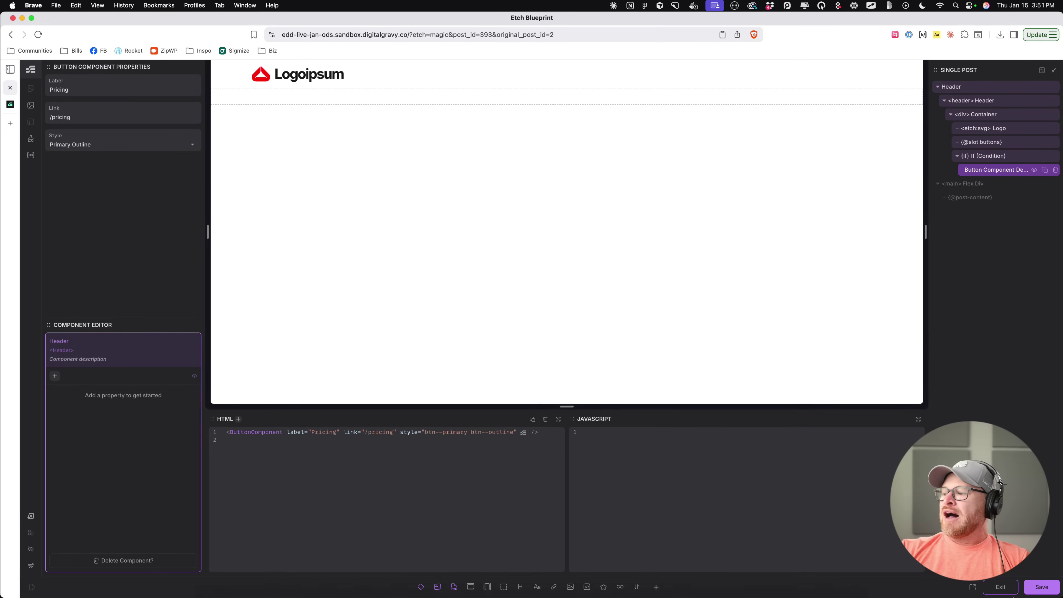
pyautogui.click(1036, 587)
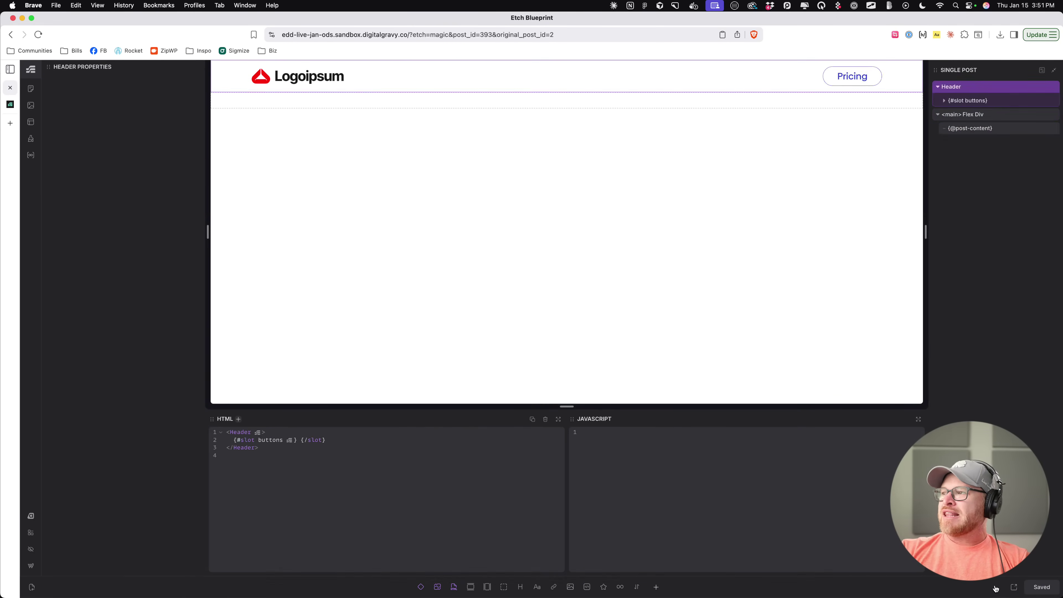
# Step: Delete the Header component instance from the Single Post template
pyautogui.click(970, 101)
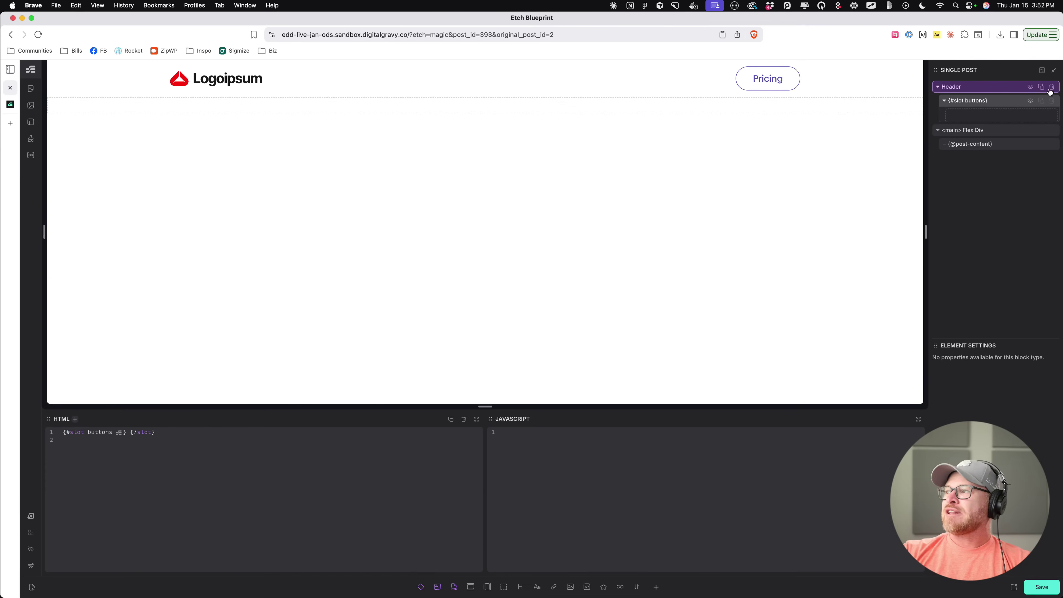
pyautogui.click(1051, 86)
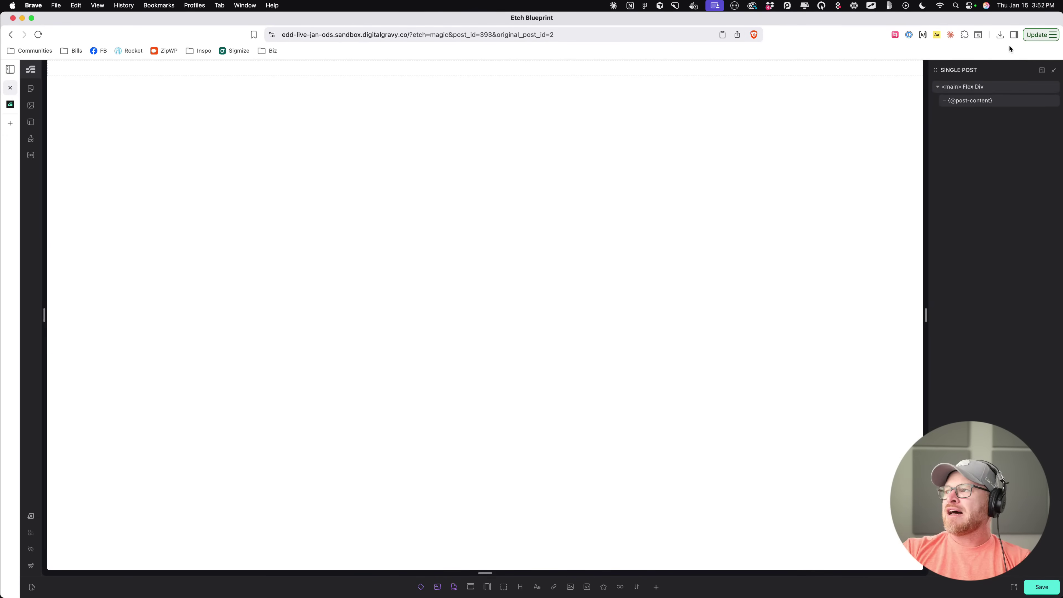
pyautogui.click(1000, 100)
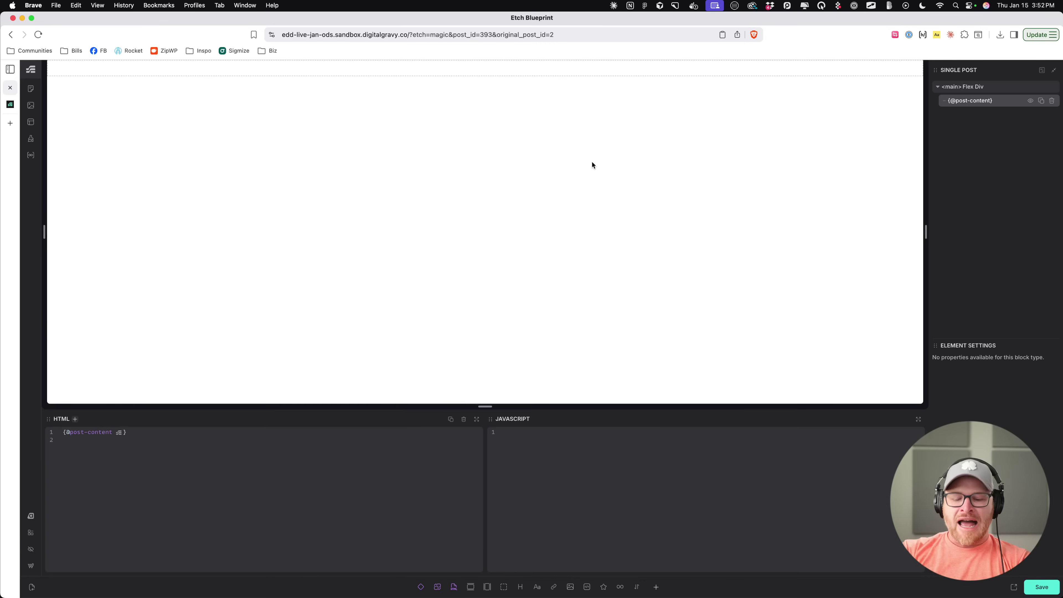
pyautogui.press('super+i')
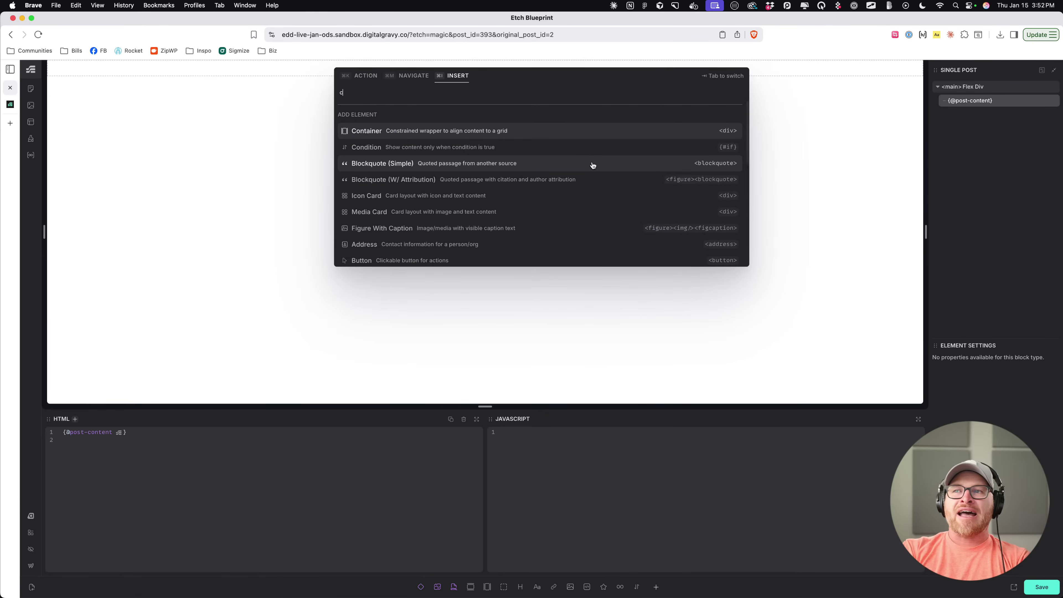
pyautogui.write('butt')
pyautogui.press('Return')
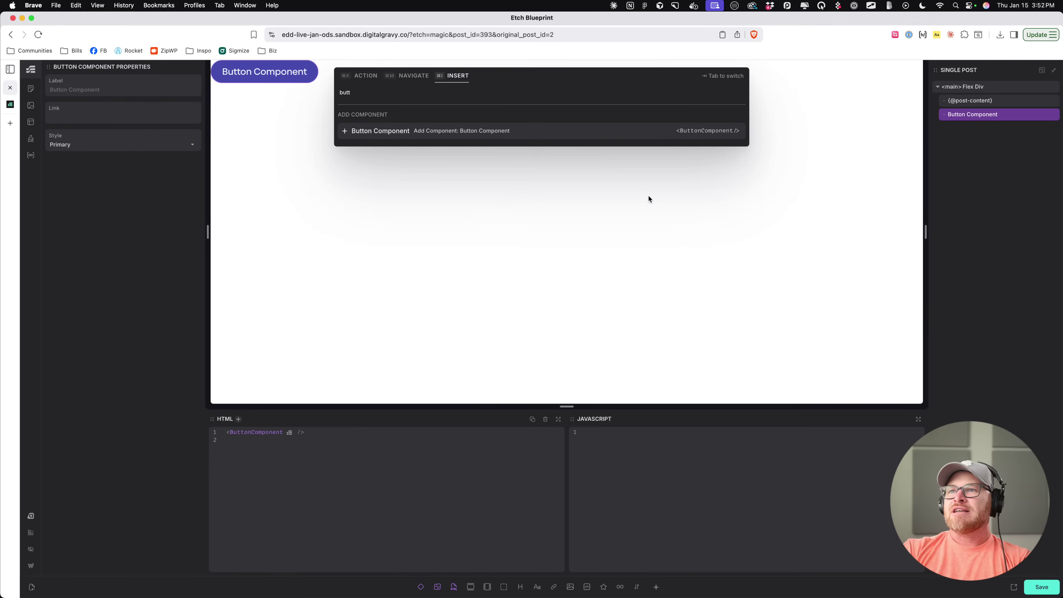
pyautogui.click(993, 115)
pyautogui.moveTo(995, 117)
pyautogui.mouseDown()
pyautogui.moveTo(1015, 103)
pyautogui.moveTo(1042, 111)
pyautogui.moveTo(993, 108)
pyautogui.moveTo(1042, 101)
pyautogui.moveTo(1042, 87)
pyautogui.mouseUp()
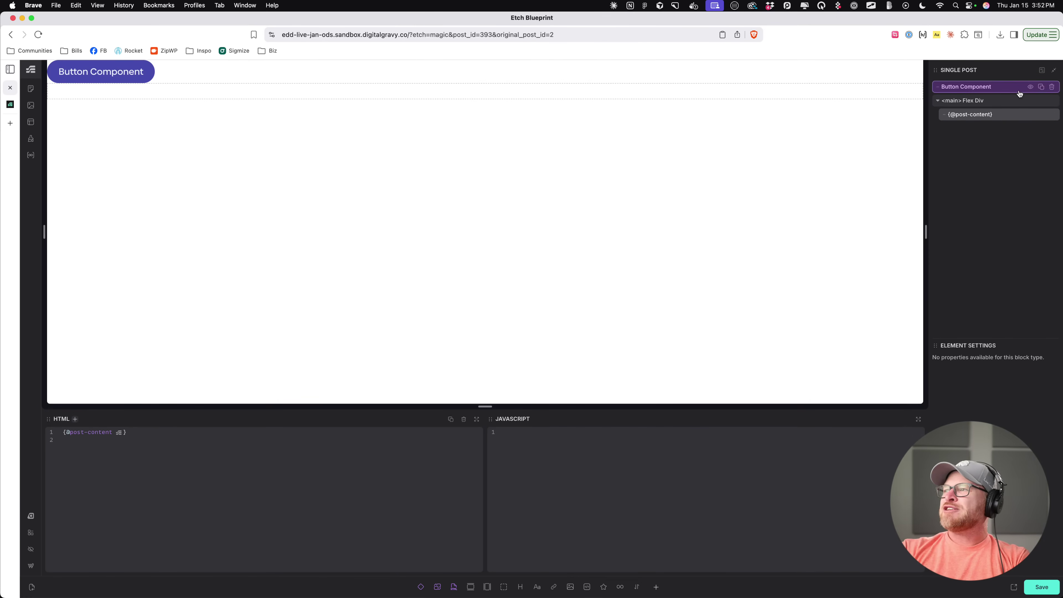
pyautogui.click(1052, 86)
# Step: Insert a fresh Header component into the Single Post template and move it above the main Flex Div
pyautogui.press('super+i')
pyautogui.write('head')
pyautogui.press('BackSpace')
pyautogui.press('BackSpace')
pyautogui.press('BackSpace')
pyautogui.press('BackSpace')
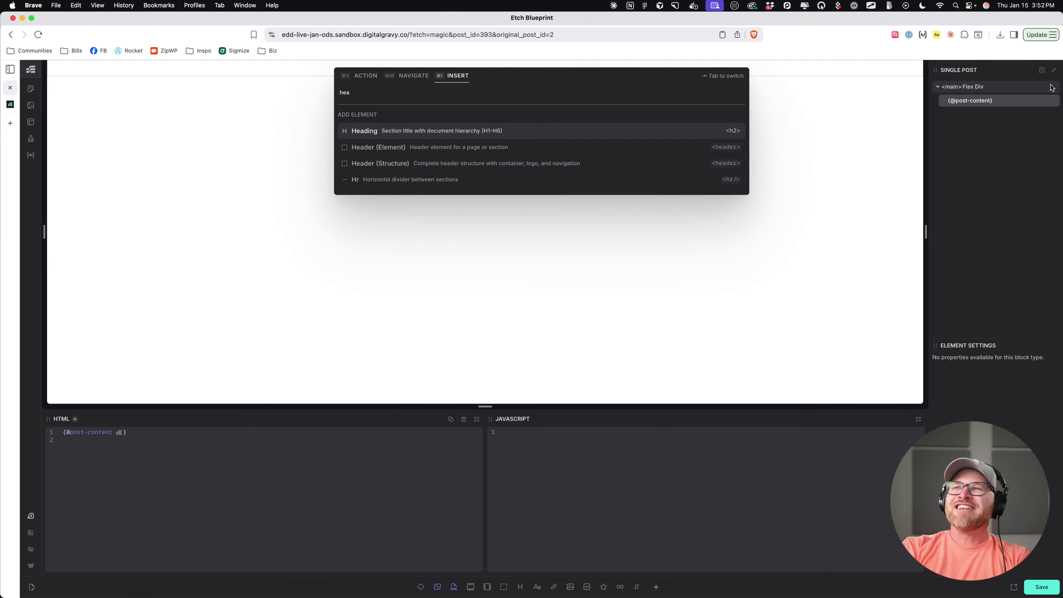
pyautogui.write('compo')
pyautogui.press('Return')
pyautogui.write('hea')
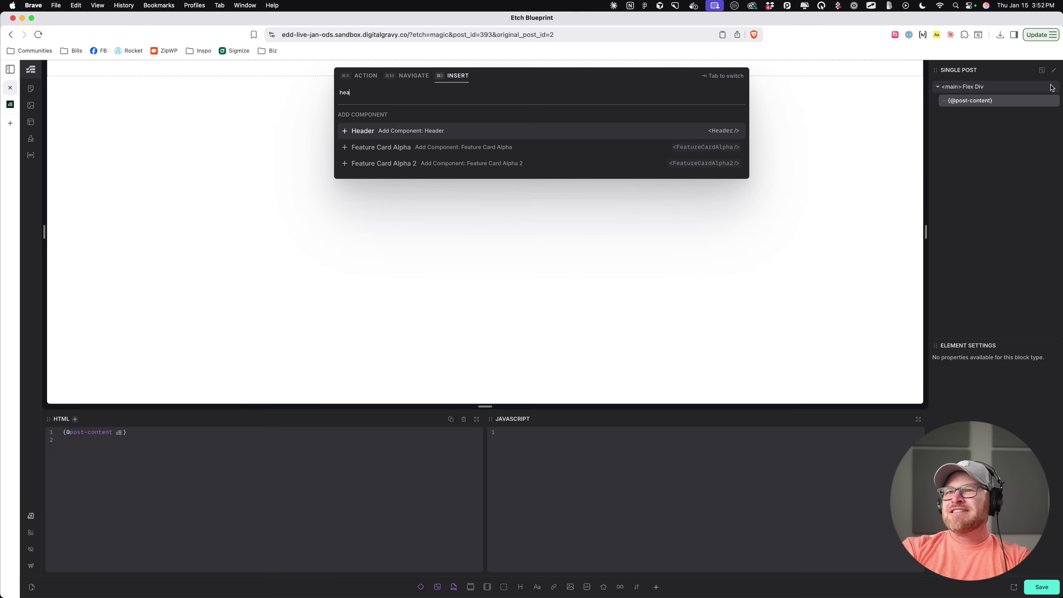
pyautogui.press('Return')
pyautogui.press('Escape')
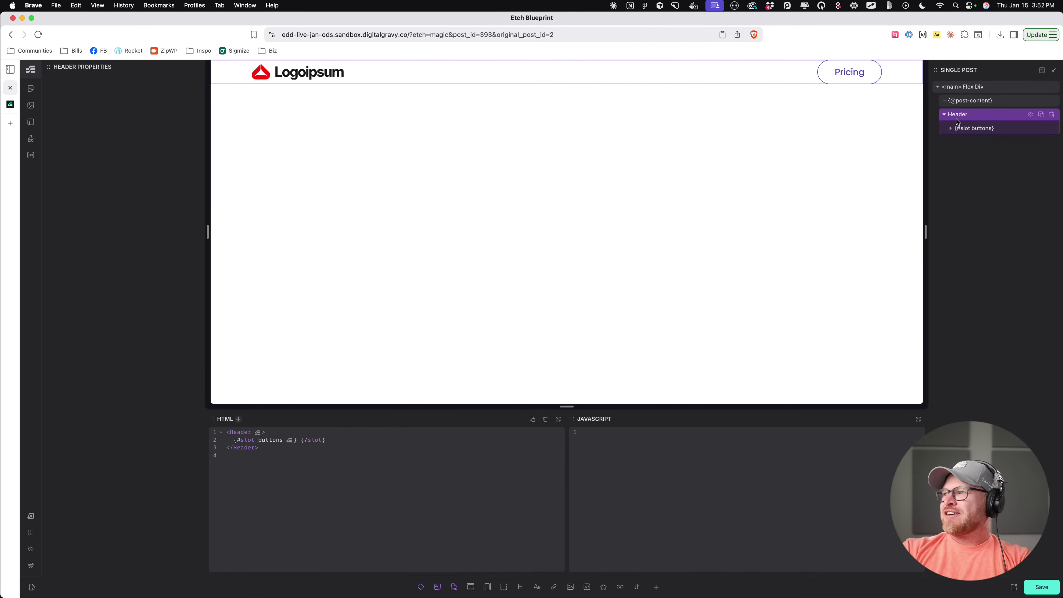
pyautogui.click(961, 100)
pyautogui.moveTo(962, 99); pyautogui.dragTo(965, 85)
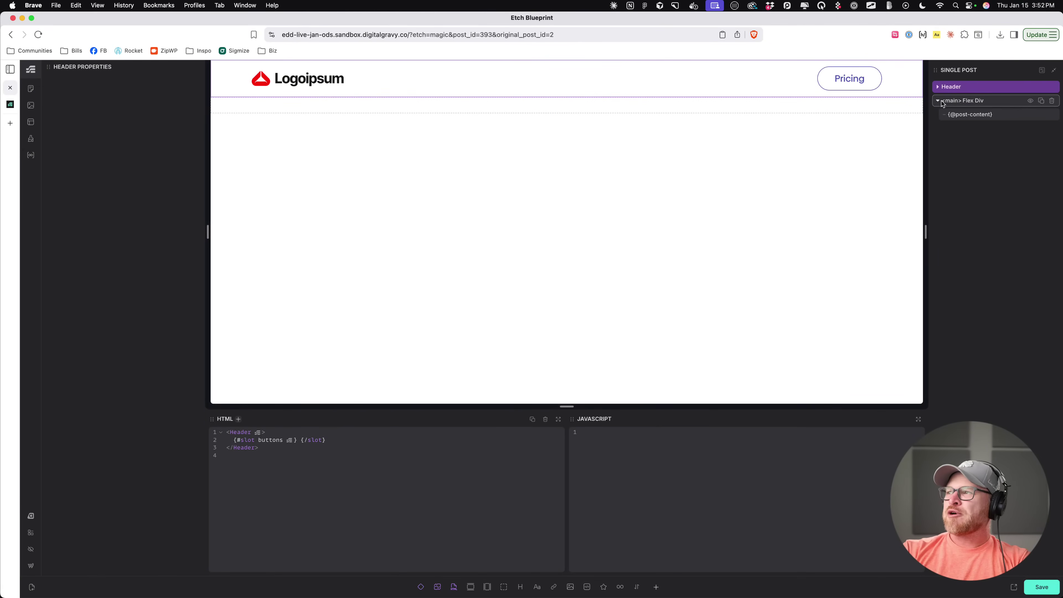
# Step: Expand the Header's buttons slot and insert a Button Component inside it
pyautogui.click(938, 86)
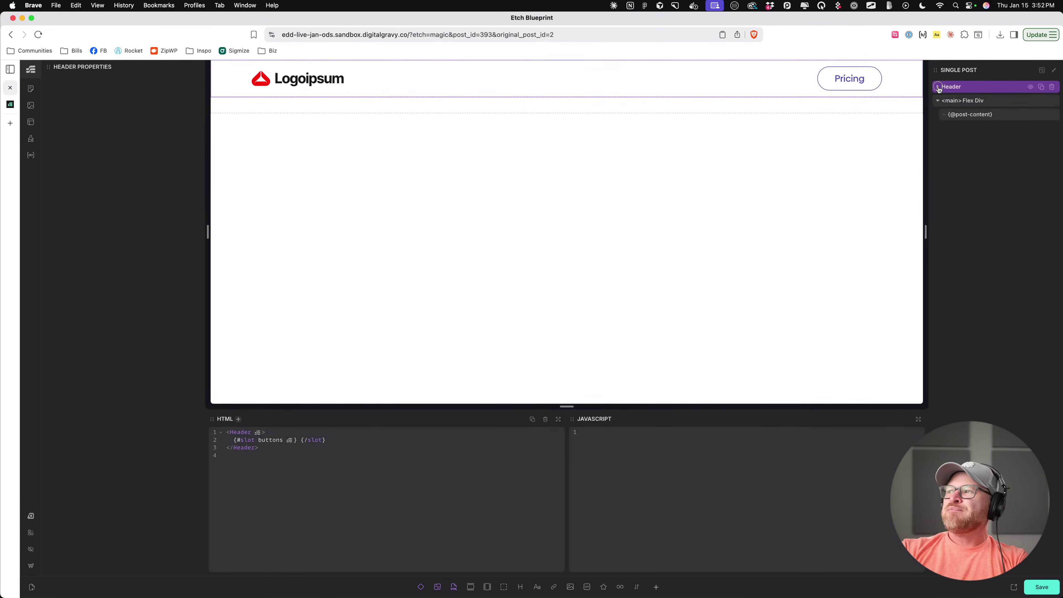
pyautogui.click(968, 101)
pyautogui.click(944, 100)
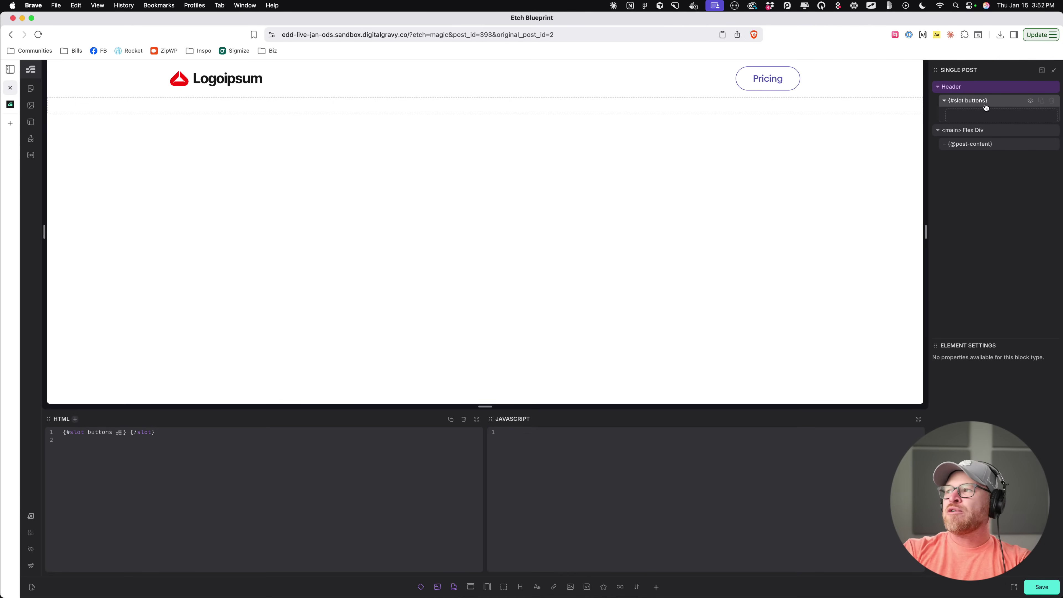
pyautogui.press('super+i')
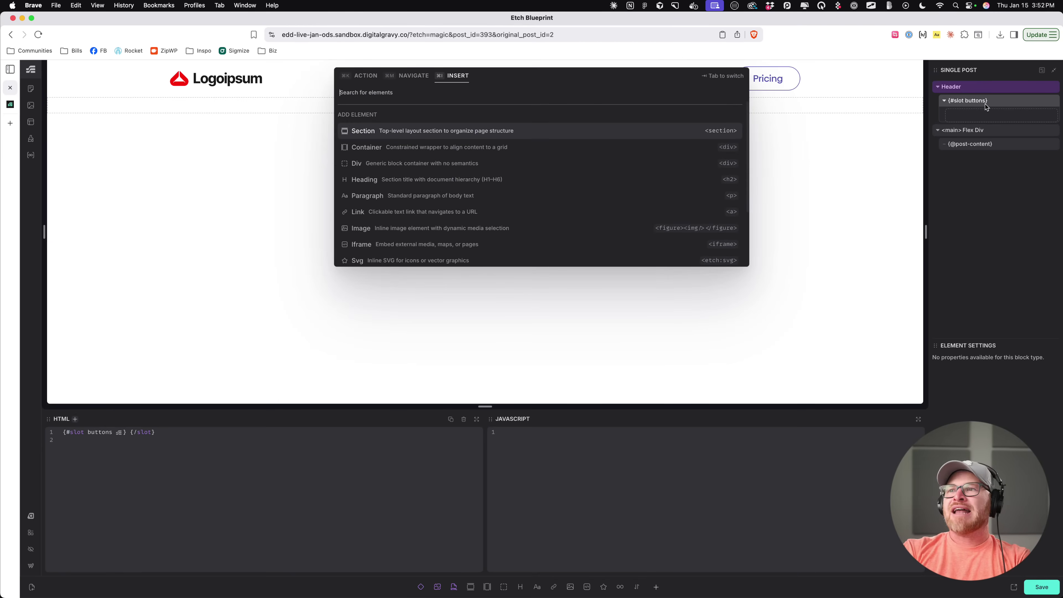
pyautogui.write('butt')
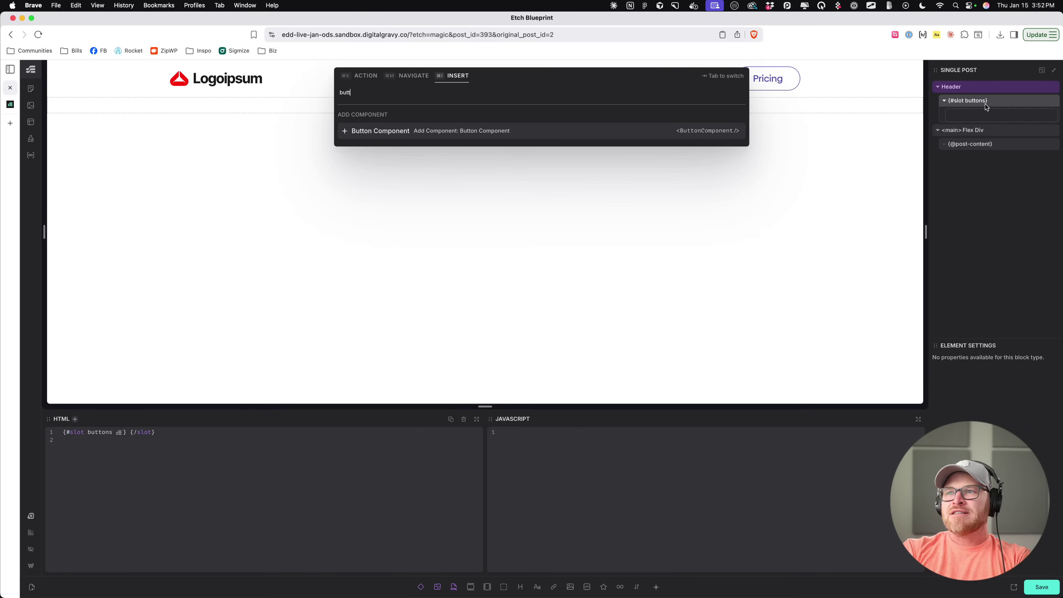
pyautogui.press('Return')
pyautogui.click(977, 115)
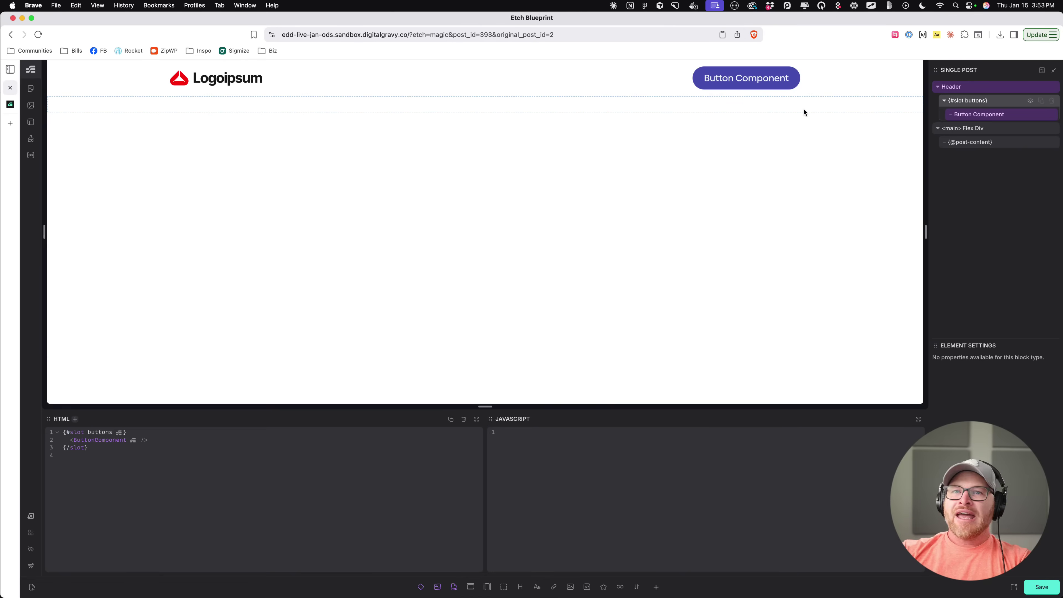
# Step: Set the slotted button's label to Completely Custom Button, its link to /custom and its style to Neutral
pyautogui.click(956, 116)
pyautogui.click(130, 87)
pyautogui.write('Comple')
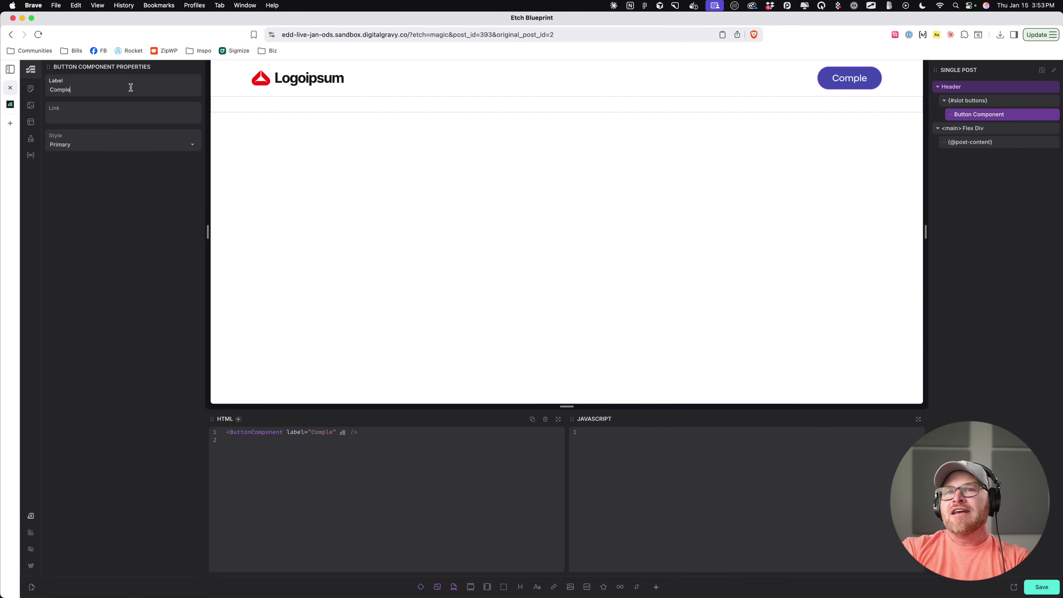
pyautogui.write('tely Custom Button')
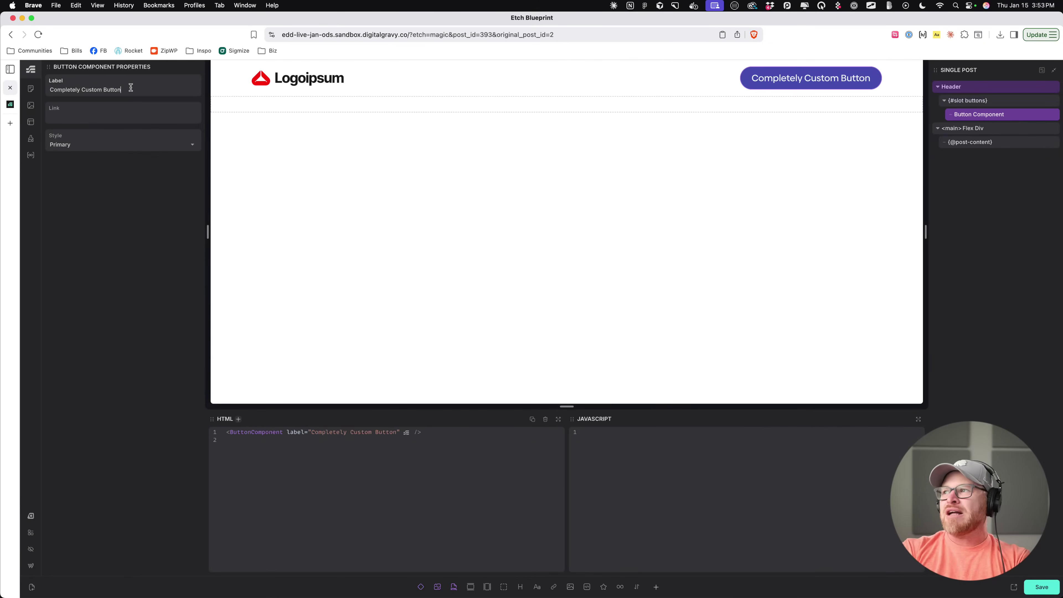
pyautogui.click(90, 114)
pyautogui.write('/custom')
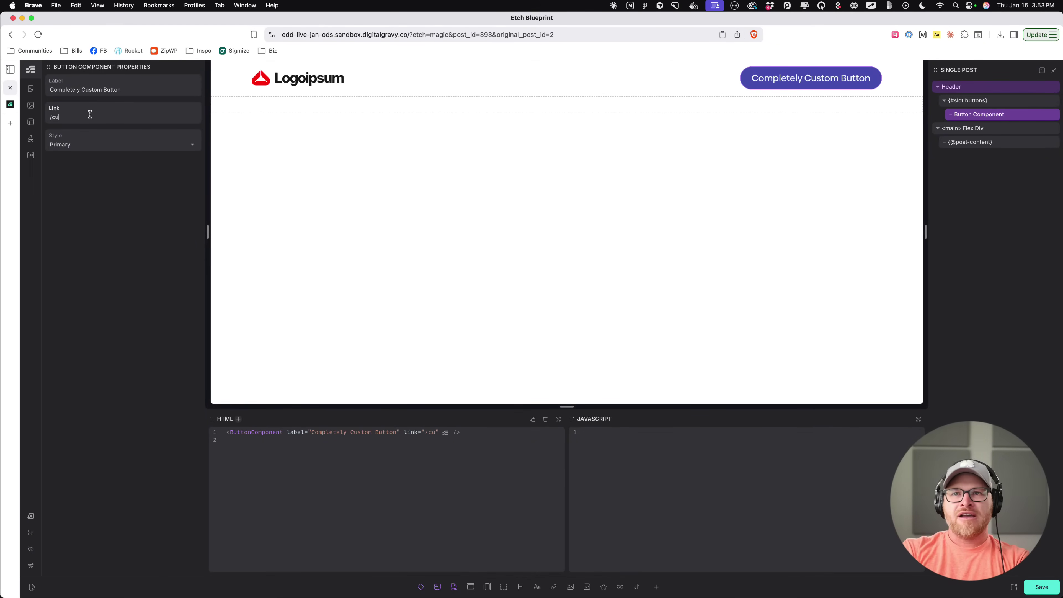
pyautogui.click(110, 143)
pyautogui.click(89, 187)
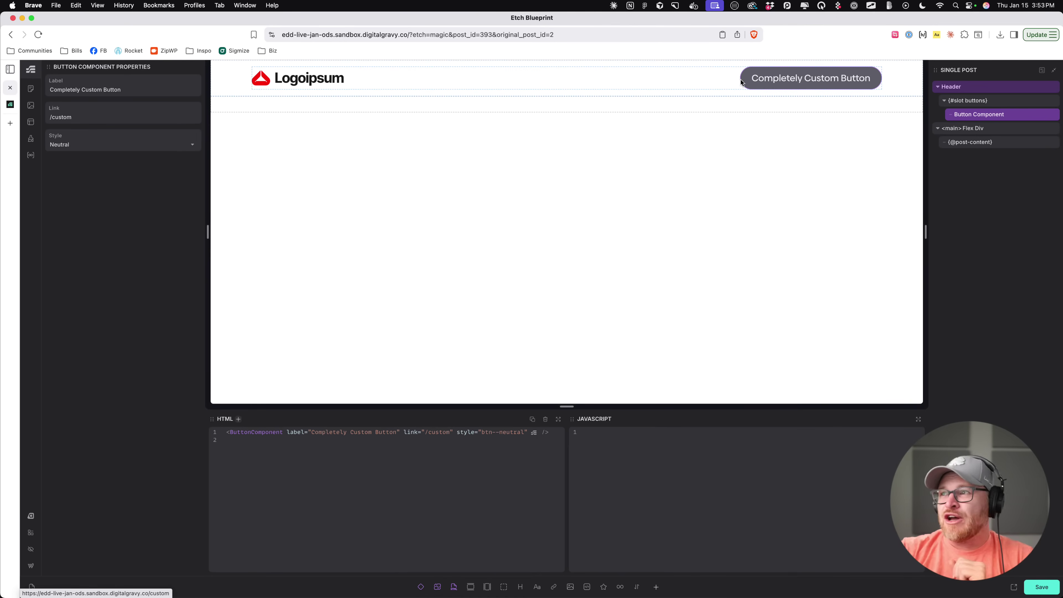
# Step: Delete the Button Component from the Header's buttons slot and open the Header component for editing
pyautogui.click(1054, 112)
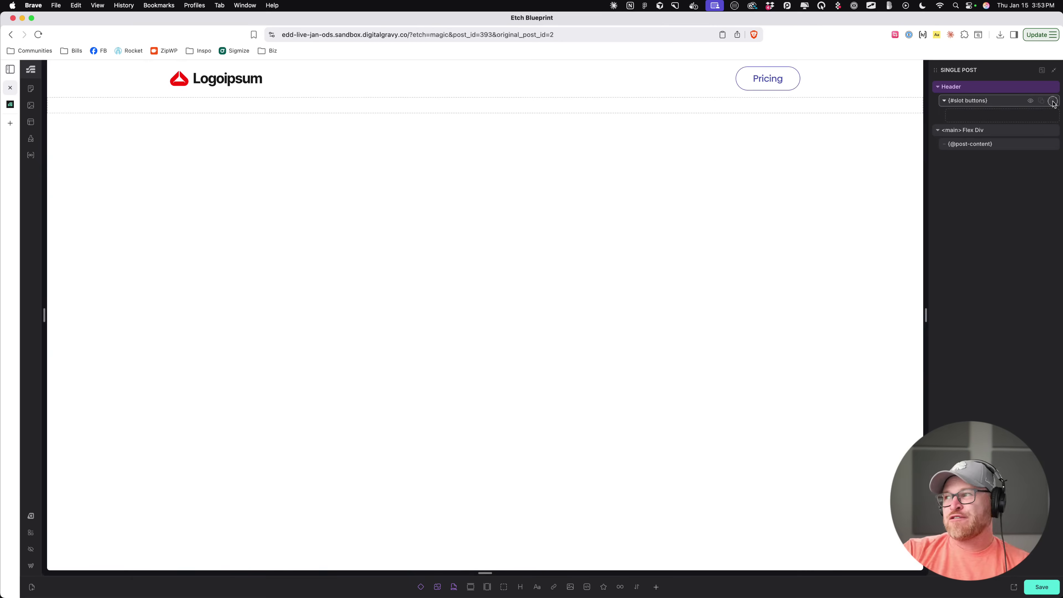
pyautogui.click(1049, 100)
pyautogui.rightClick(1006, 91)
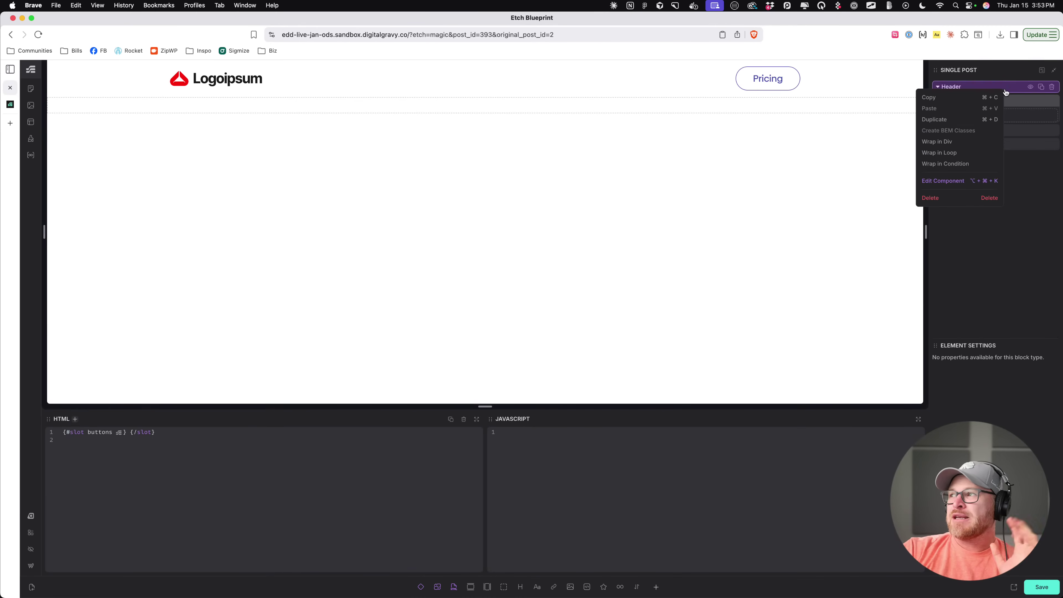
pyautogui.click(959, 180)
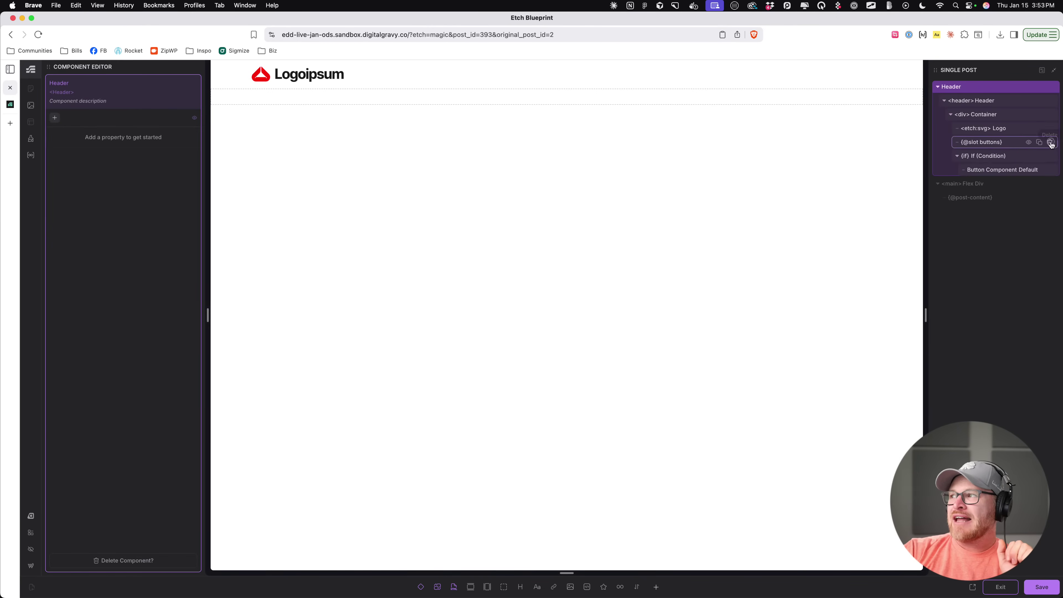
# Step: Remove the buttons slot and the If condition from the Header, keeping the default Button Component directly in the Container, and save the component
pyautogui.moveTo(1028, 169); pyautogui.dragTo(1019, 141)
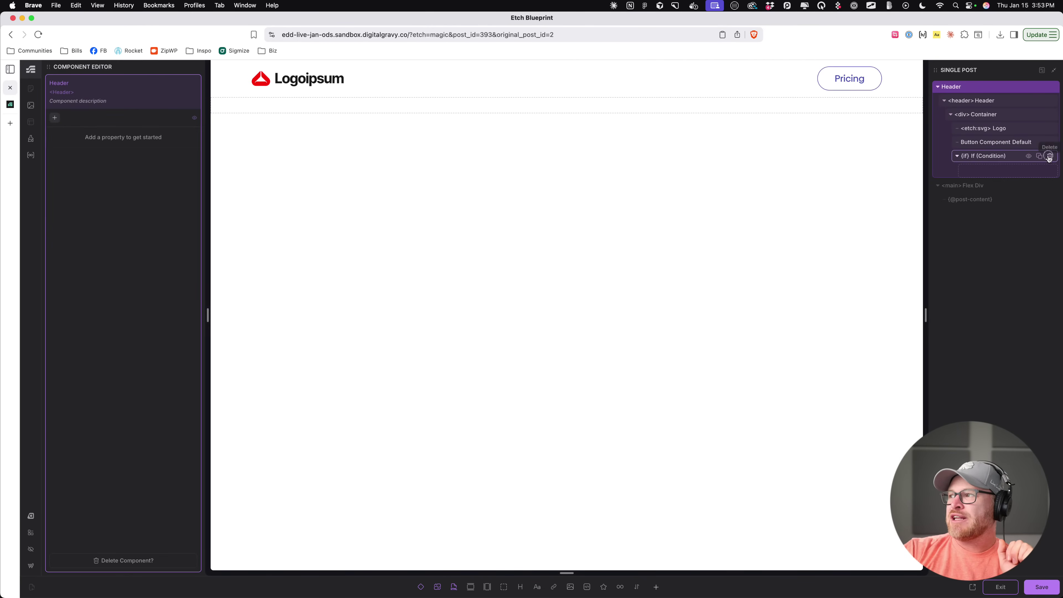
pyautogui.click(1050, 156)
pyautogui.click(1009, 145)
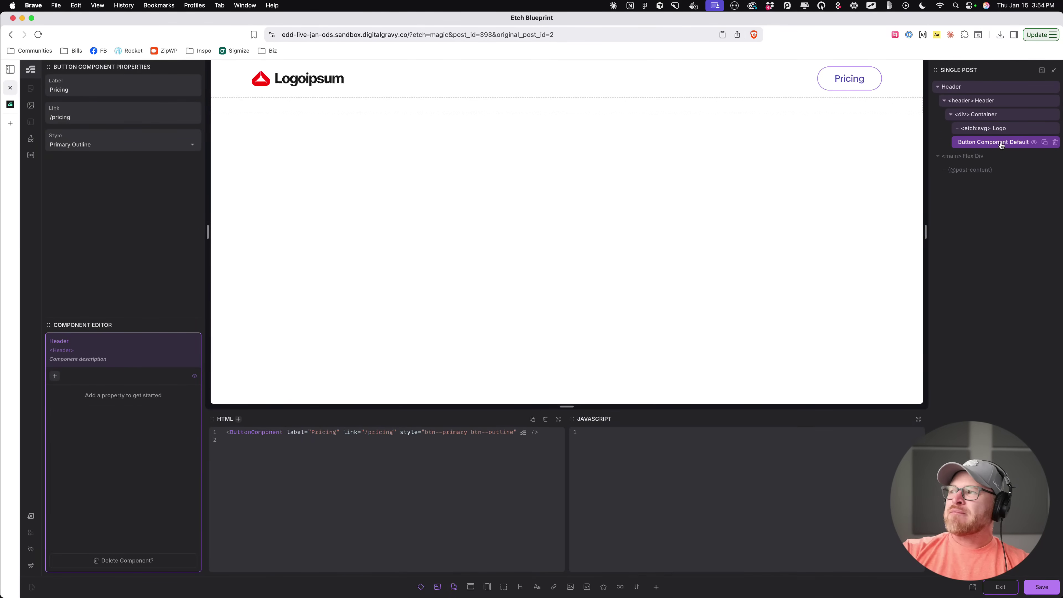
pyautogui.press('super+s')
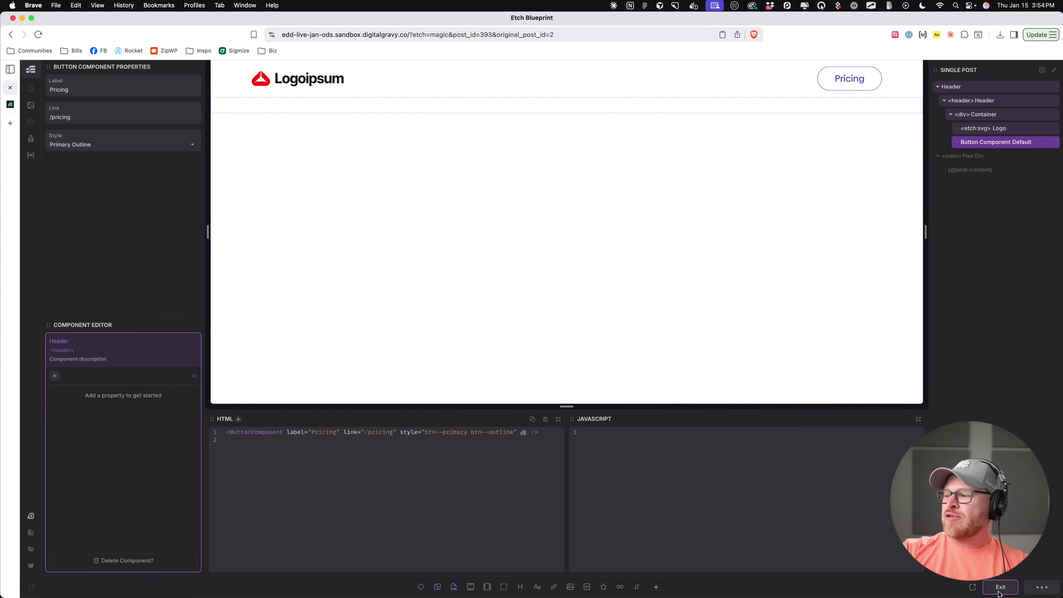
pyautogui.click(1000, 587)
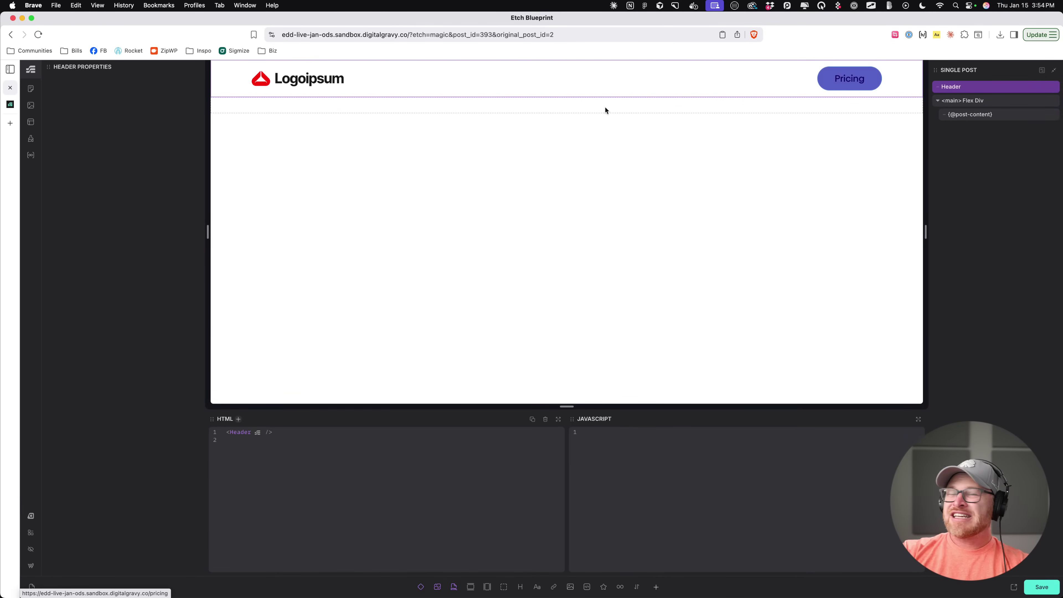
# Step: Reopen the Header component to examine the default button's label, link and style properties, and return to the Single Post template
pyautogui.rightClick(979, 87)
pyautogui.click(932, 183)
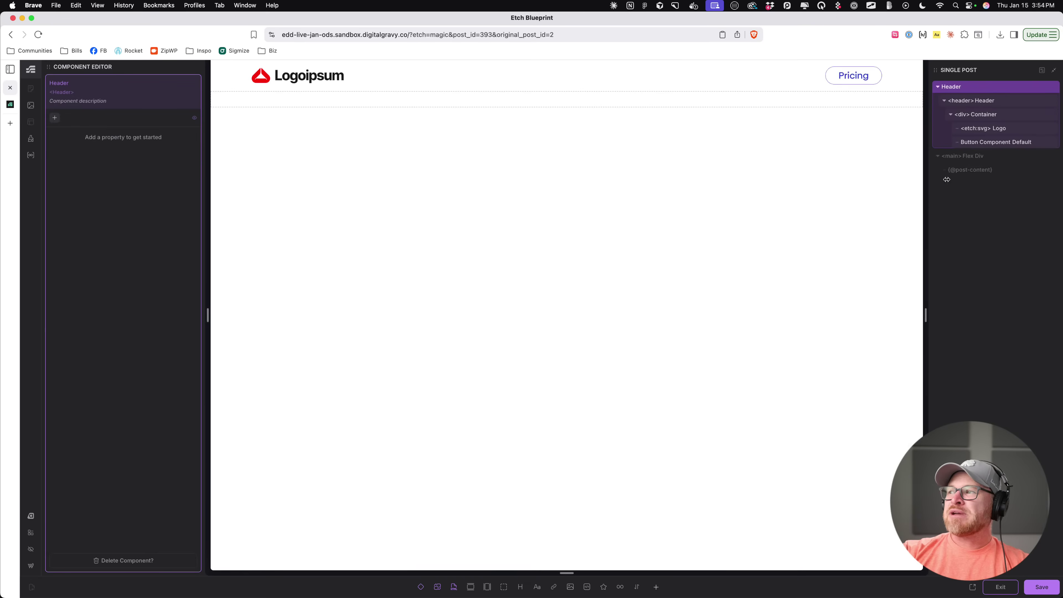
pyautogui.click(1001, 146)
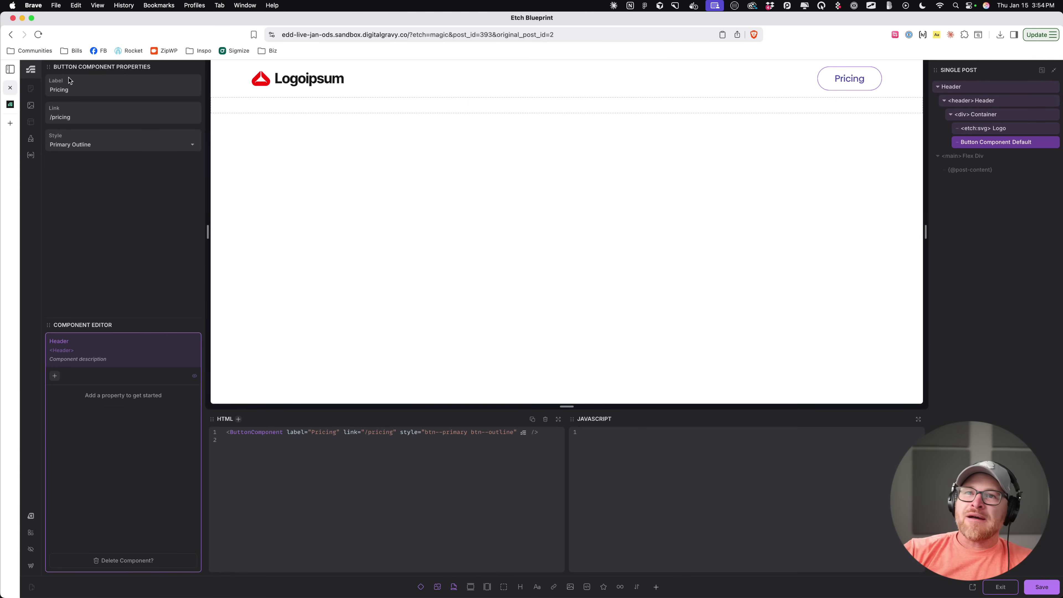
pyautogui.click(1012, 589)
pyautogui.click(955, 86)
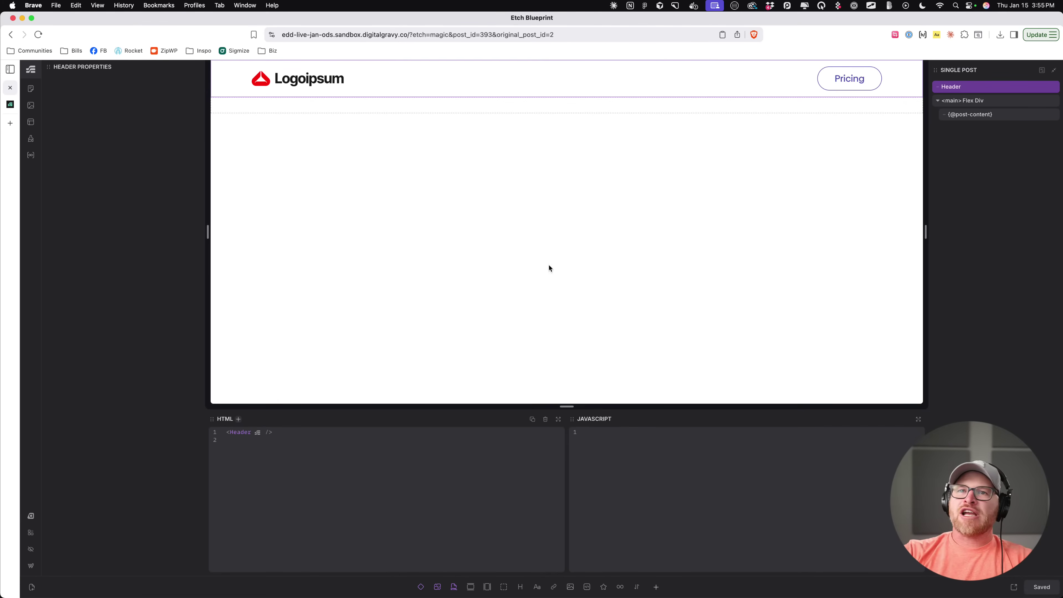
# Step: On the site's front end, set the primary outline button's hover text color to --primary-ultra-light in Automatic.css and save
pyautogui.click(1015, 588)
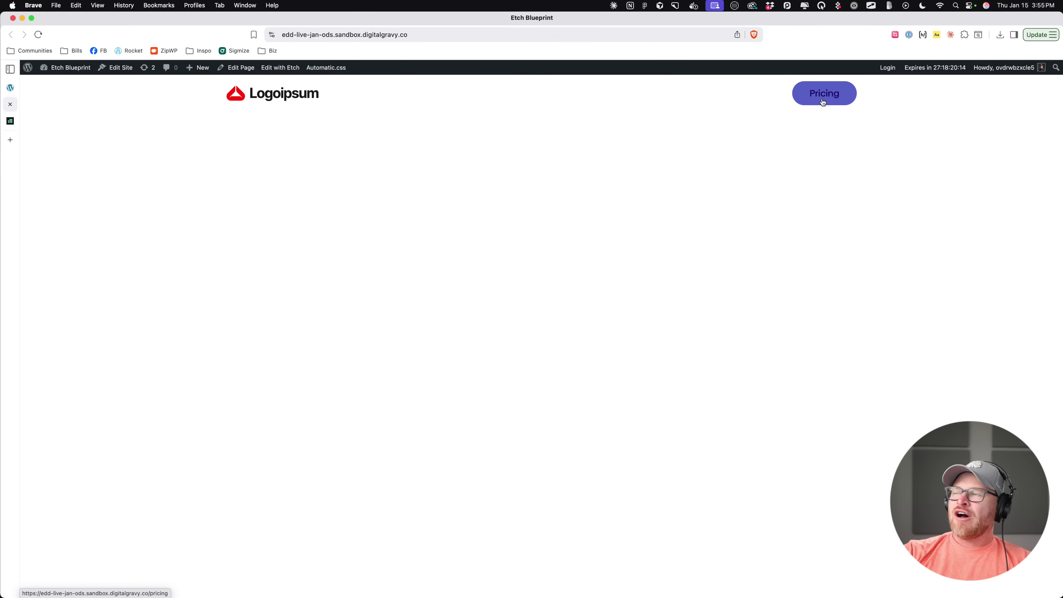
pyautogui.click(329, 73)
pyautogui.click(104, 242)
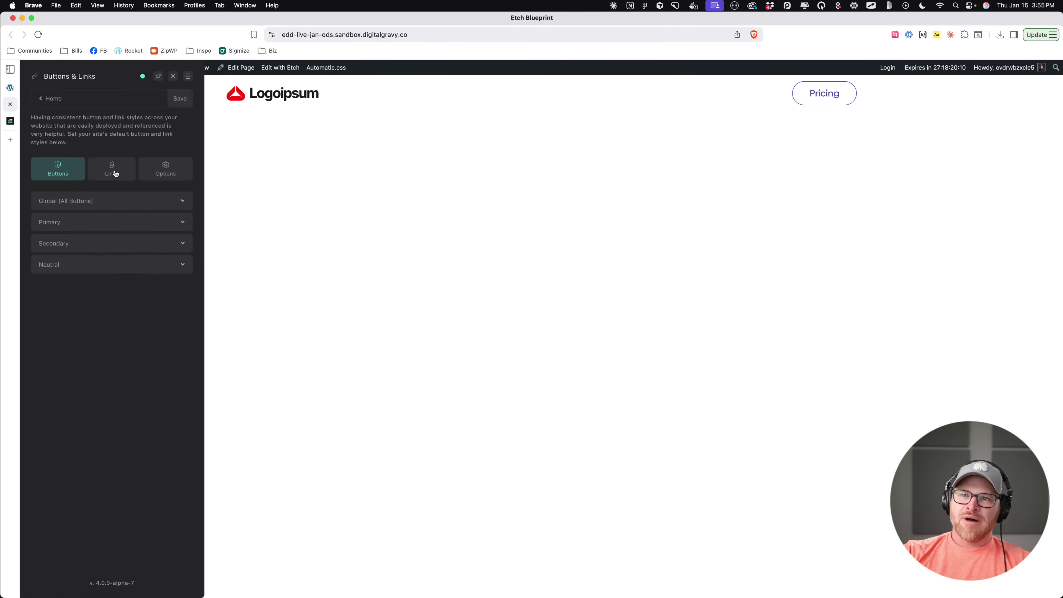
pyautogui.click(102, 222)
pyautogui.scroll(-1, 91, 414)
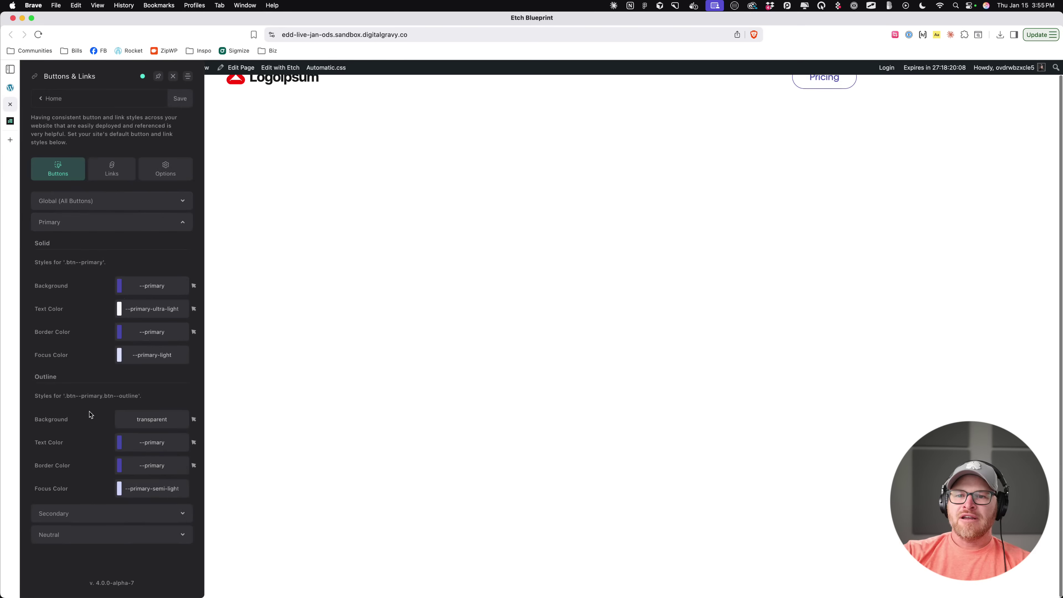
pyautogui.click(194, 443)
pyautogui.doubleClick(174, 442)
pyautogui.write('light')
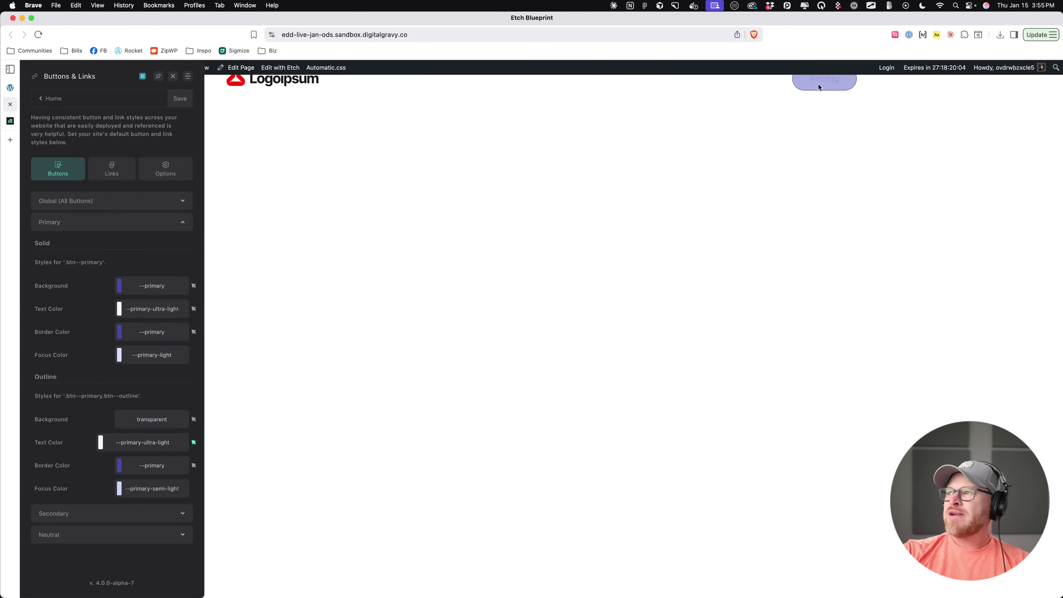
pyautogui.click(180, 98)
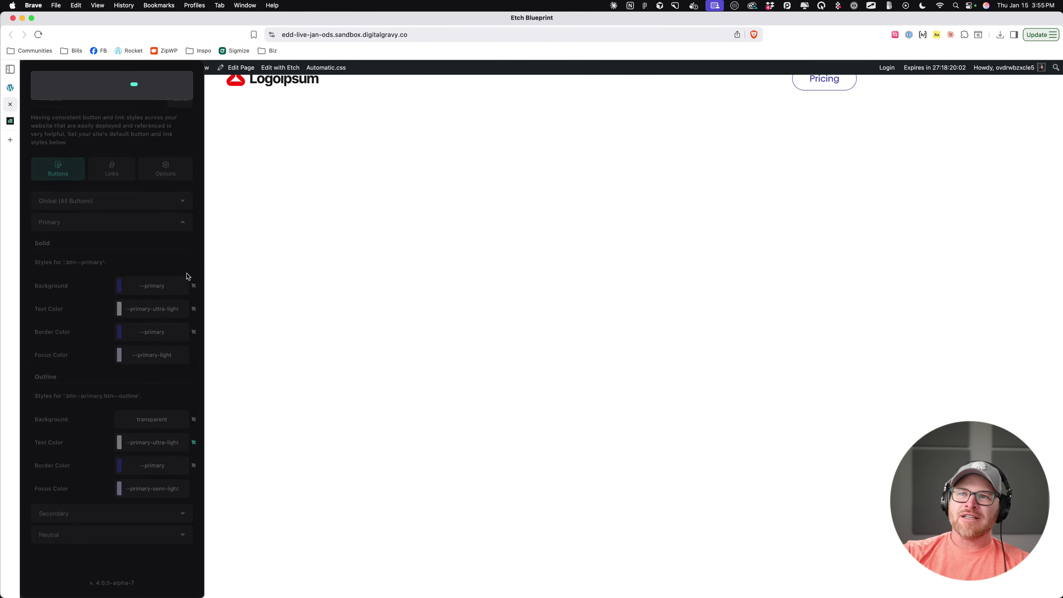
pyautogui.press('Escape')
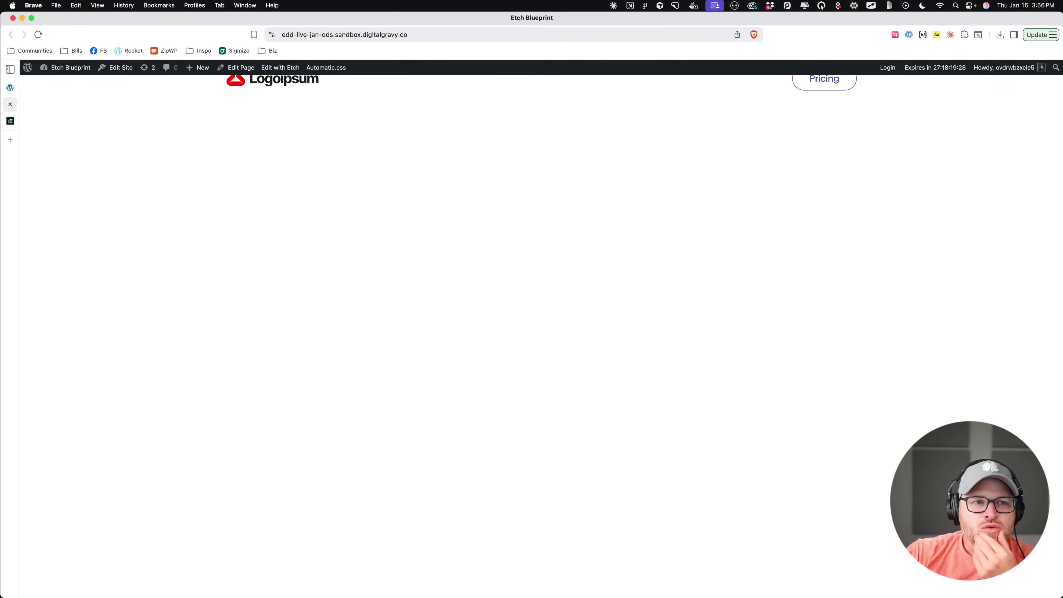
# Step: Open patterns.etchwp.com in a new browser tab and go to its Interactive layouts category
pyautogui.click(11, 89)
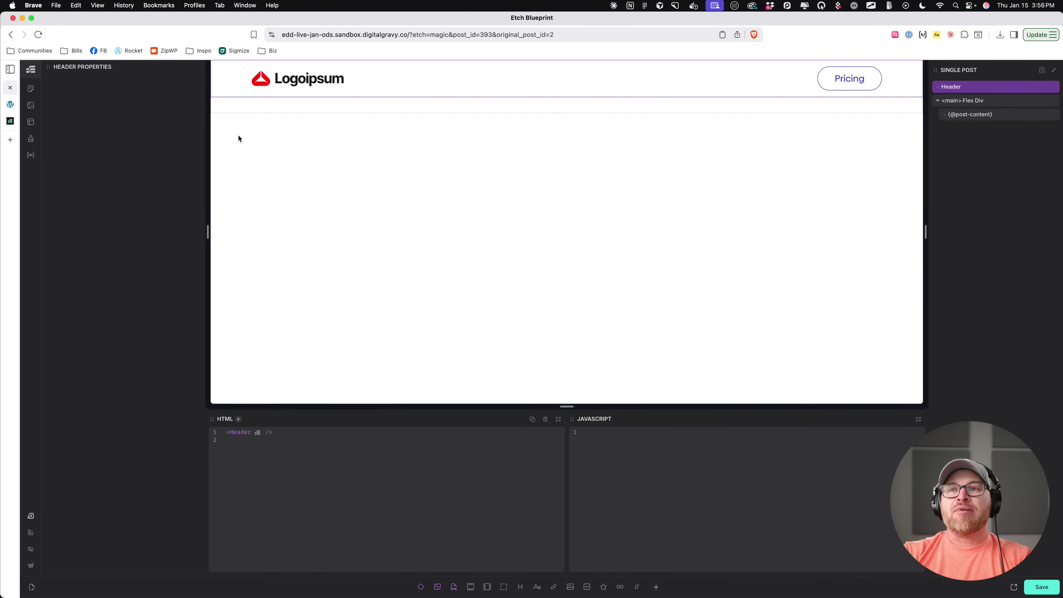
pyautogui.press('super+t')
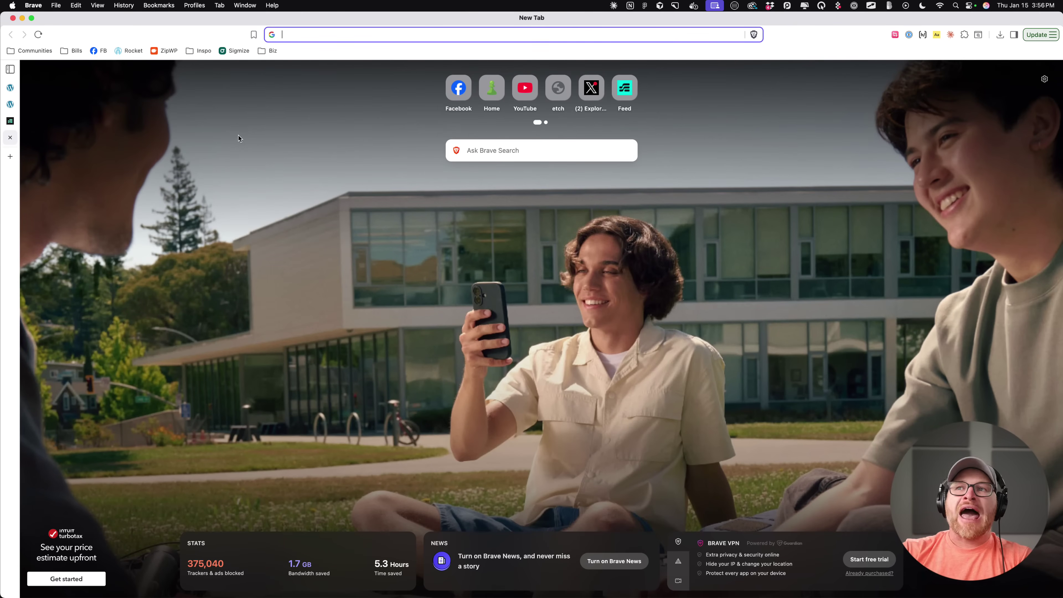
pyautogui.write('patterns.etchwp.com')
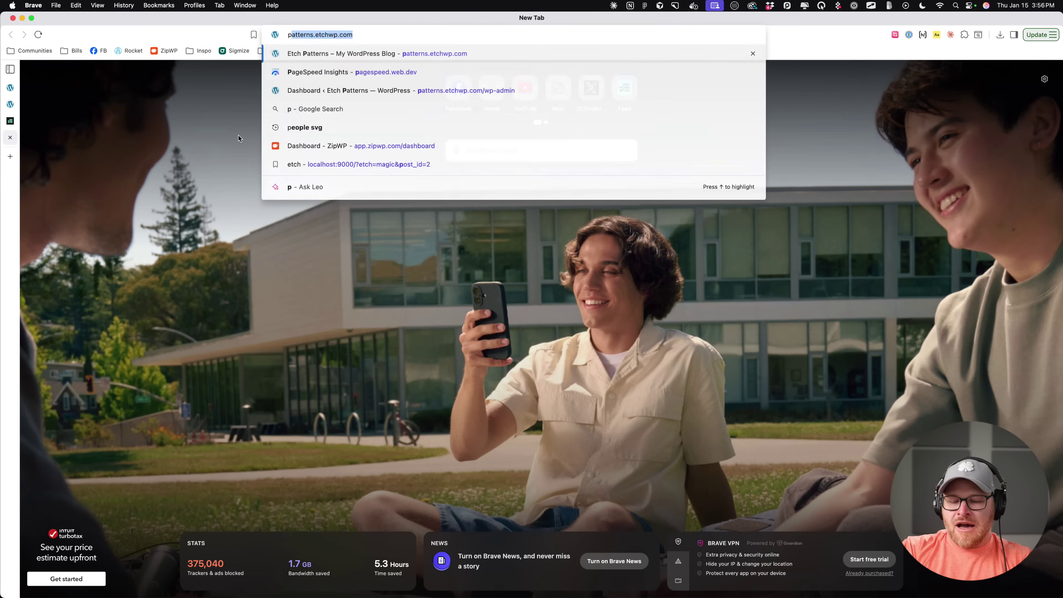
pyautogui.press('Return')
pyautogui.click(555, 76)
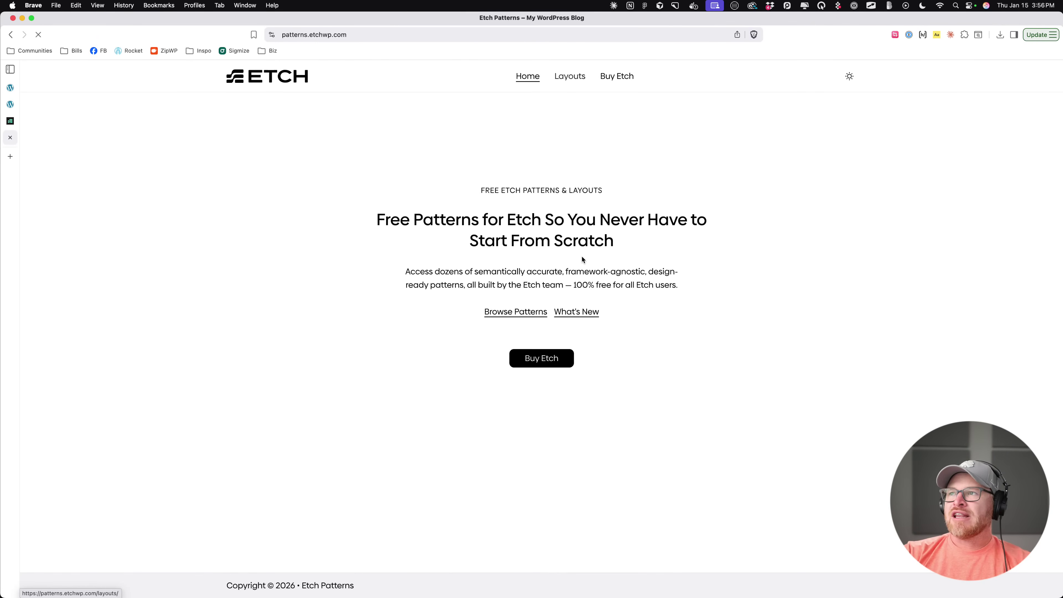
pyautogui.scroll(-3, 580, 255)
pyautogui.click(540, 342)
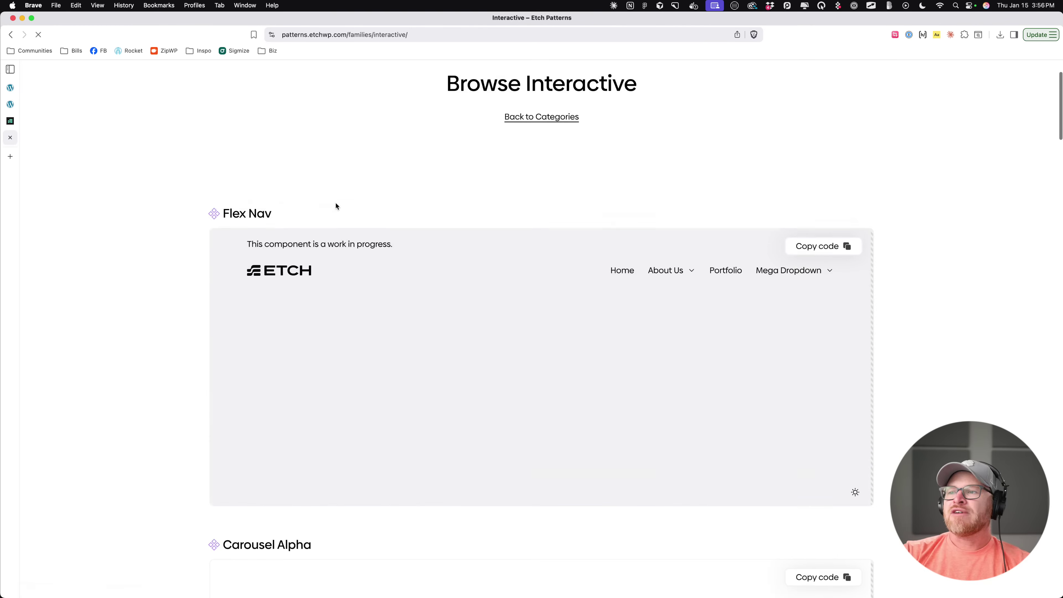
# Step: Find the Greeter Alpha pattern in the Interactive category and copy its code
pyautogui.scroll(-10, 355, 203)
pyautogui.scroll(-15, 790, 272)
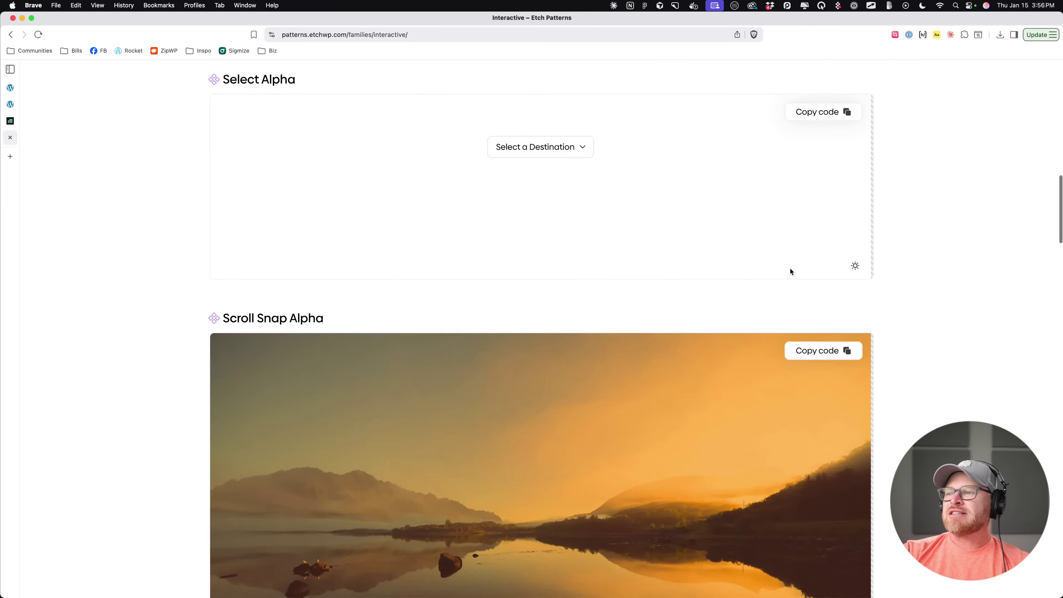
pyautogui.scroll(-15, 935, 295)
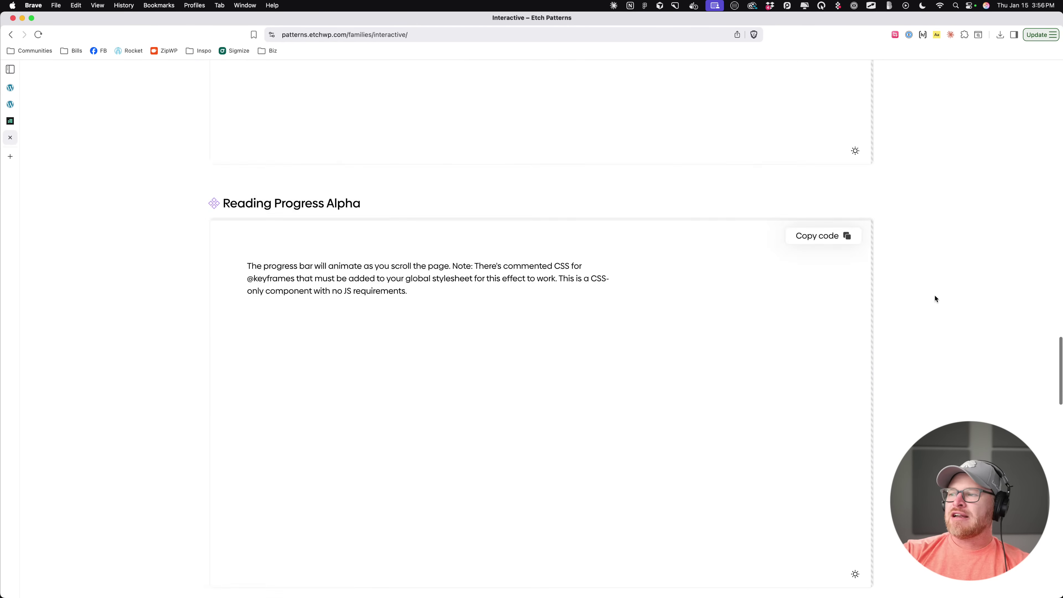
pyautogui.scroll(-10, 935, 298)
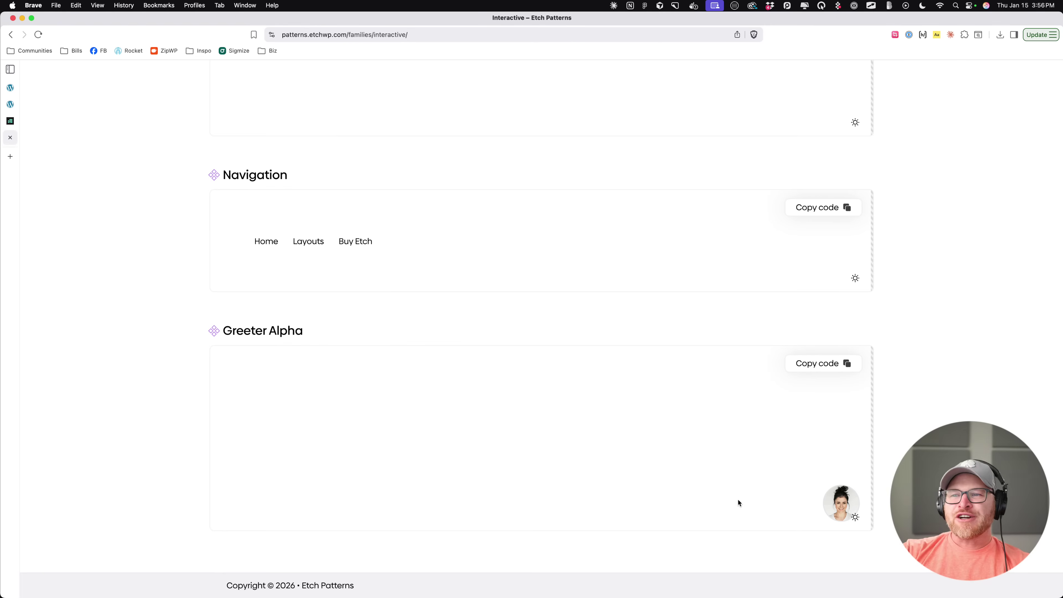
pyautogui.click(820, 365)
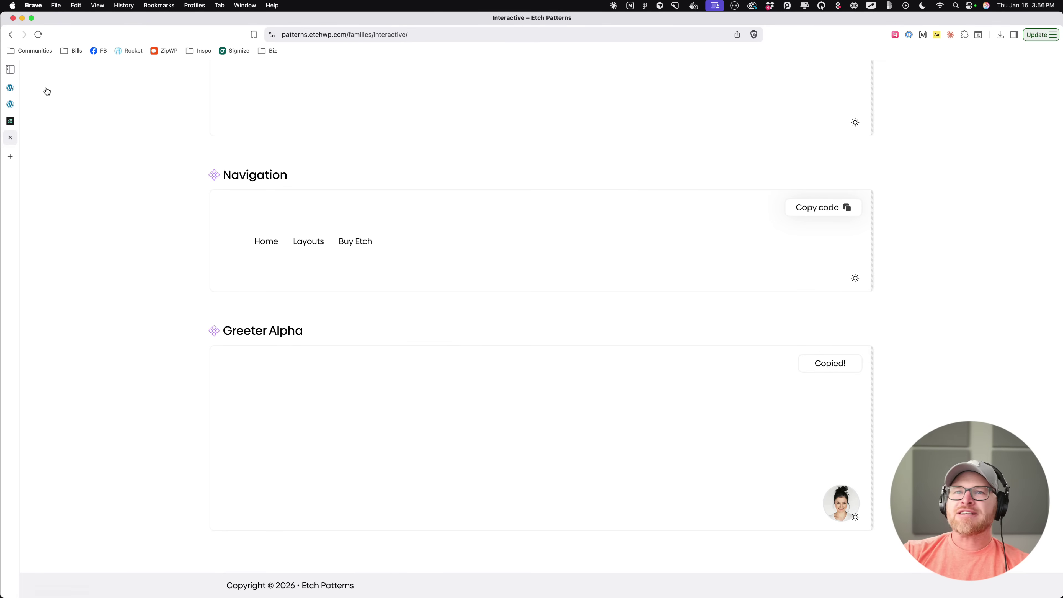
# Step: Return to the Etch builder and paste the Greeter Alpha component into the Single Post template's main Flex Div
pyautogui.click(11, 87)
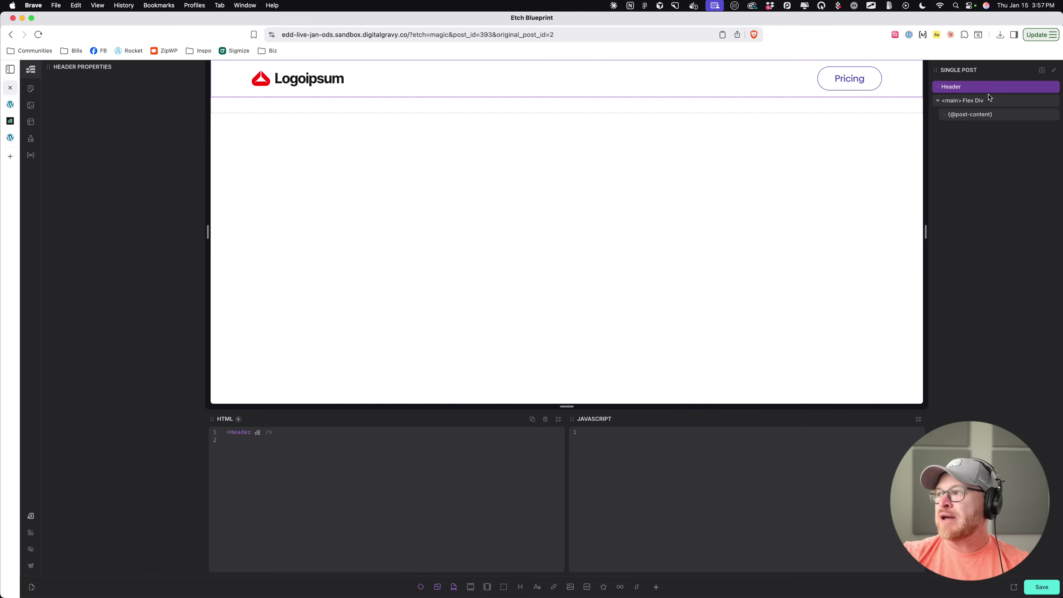
pyautogui.click(1004, 103)
pyautogui.click(965, 90)
pyautogui.click(978, 104)
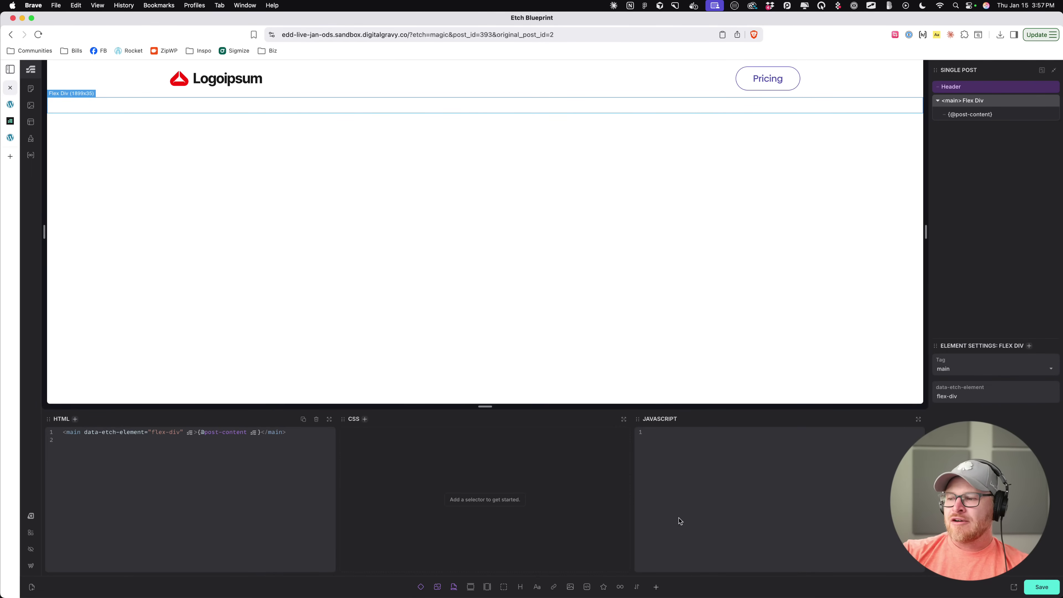
pyautogui.press('super+v')
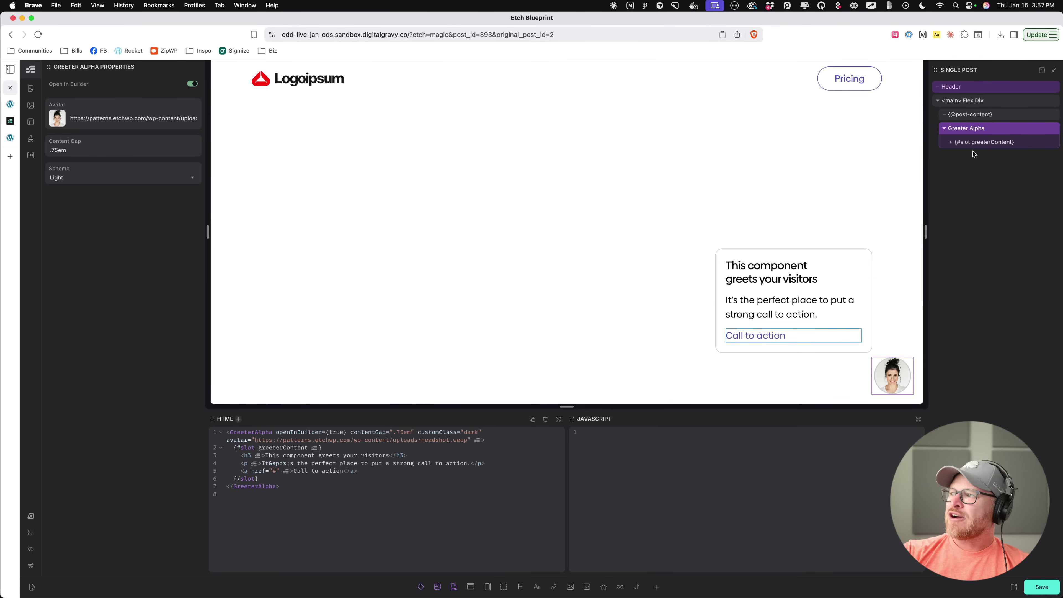
# Step: Delete the heading, text and anchor from Greeter Alpha's greeterContent slot
pyautogui.click(982, 143)
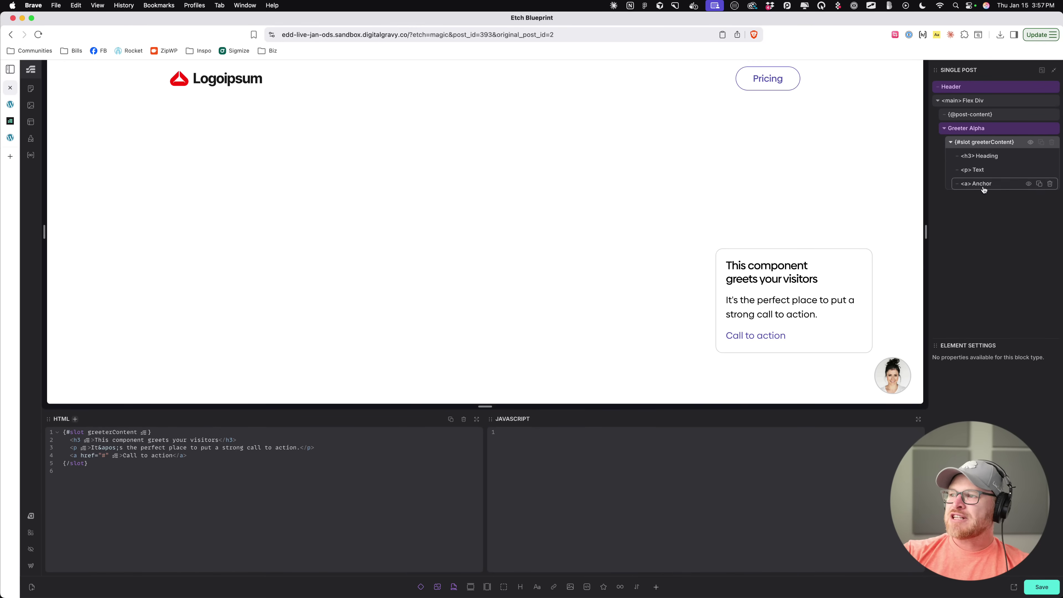
pyautogui.click(1050, 156)
pyautogui.click(1050, 156)
pyautogui.click(1050, 156)
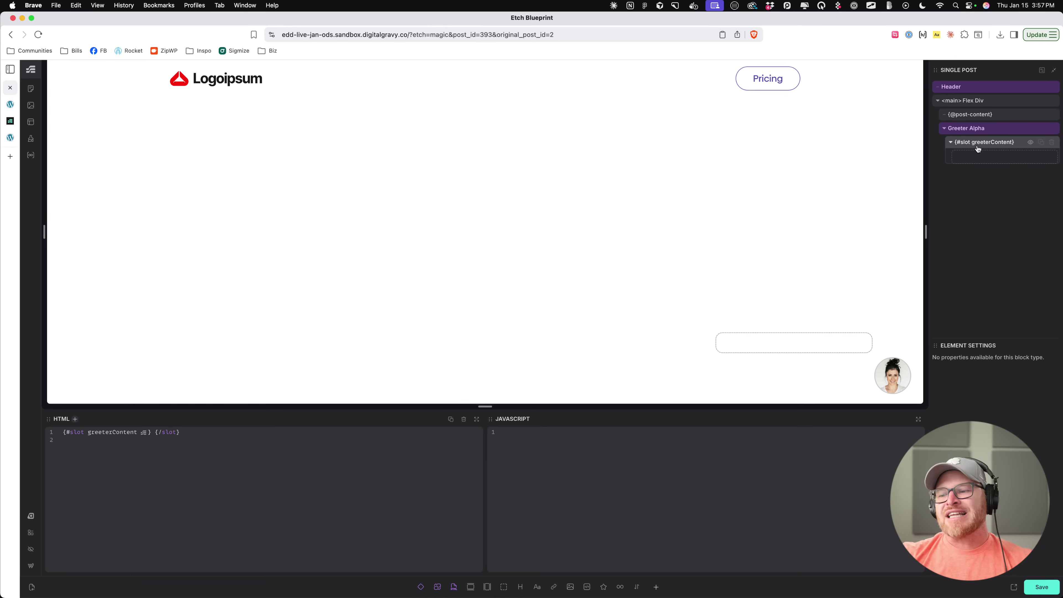
# Step: Insert a heading, a text element and an image into the empty greeterContent slot
pyautogui.click(520, 587)
pyautogui.click(537, 587)
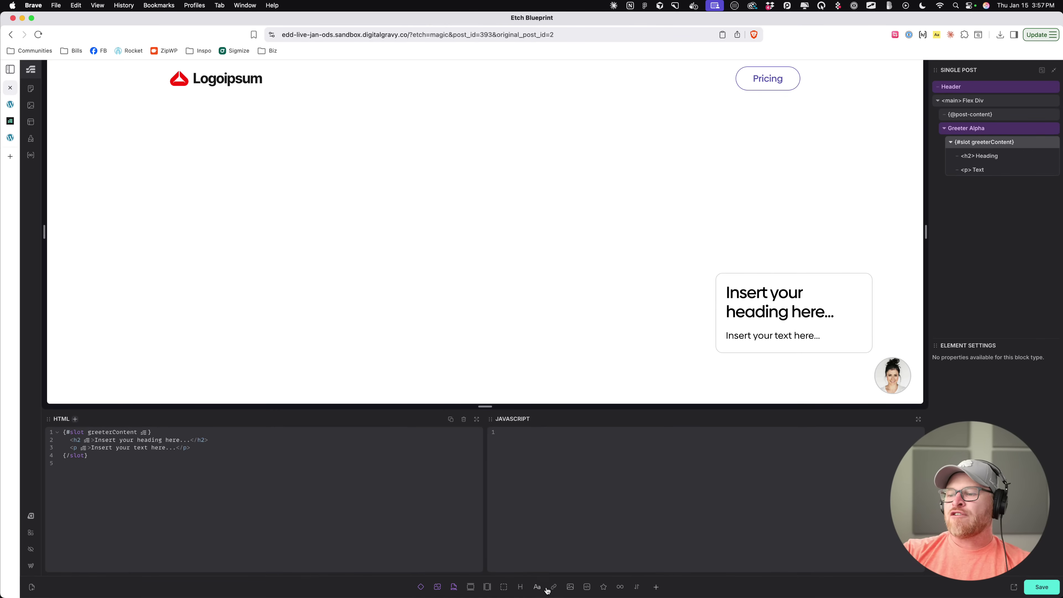
pyautogui.click(570, 586)
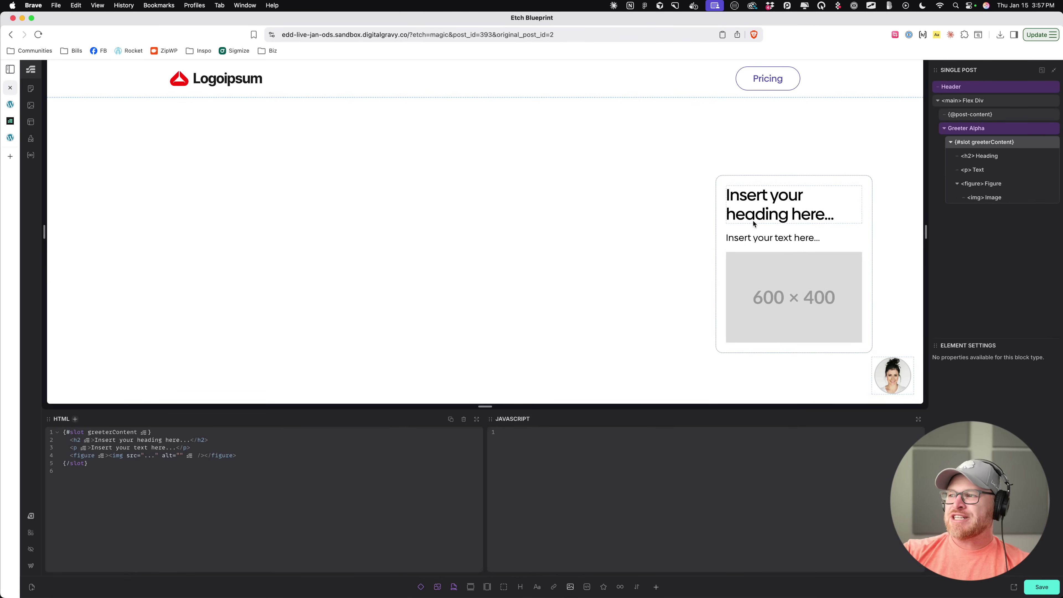
# Step: Replace the slot's 600 × 400 placeholder image with the foggy Eiffel Tower photo and select the h2 heading
pyautogui.click(775, 292)
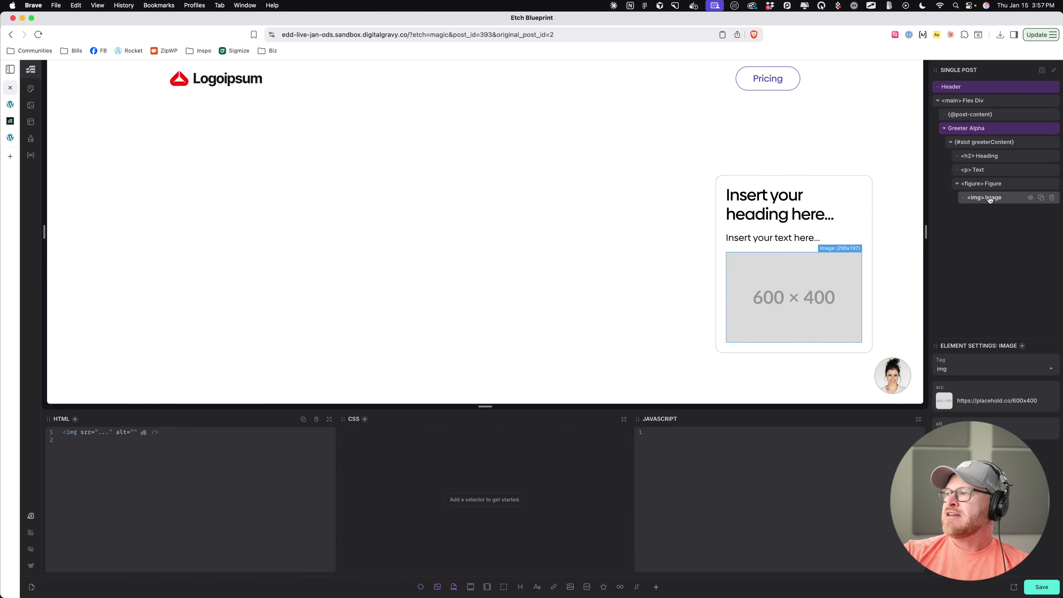
pyautogui.click(942, 402)
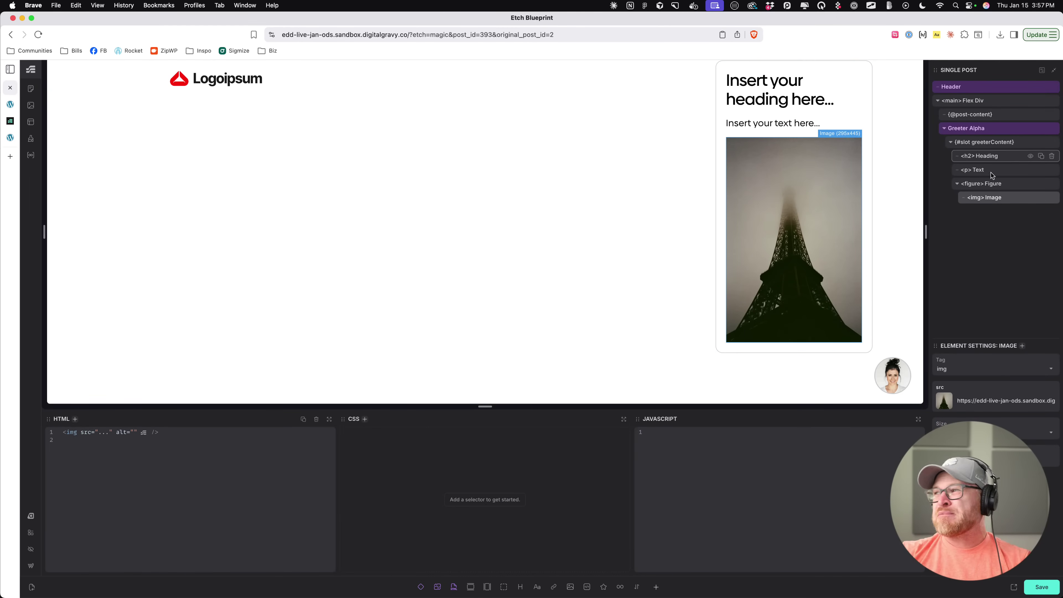
pyautogui.click(986, 161)
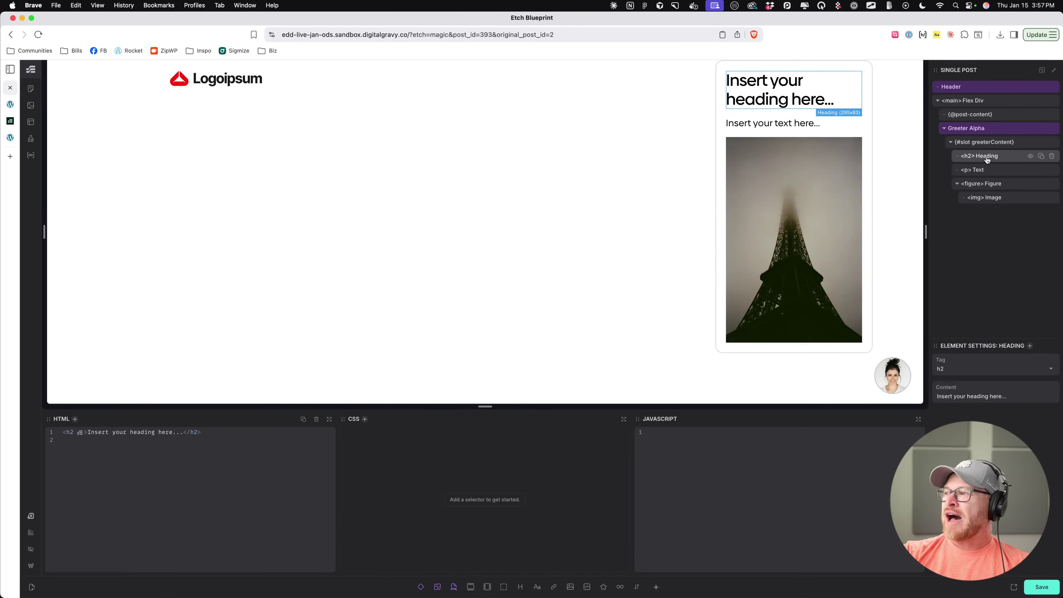
# Step: Wrap the slot's heading, text and figure in a div and rename that div "Greeter Message 1"
pyautogui.rightClick(986, 161)
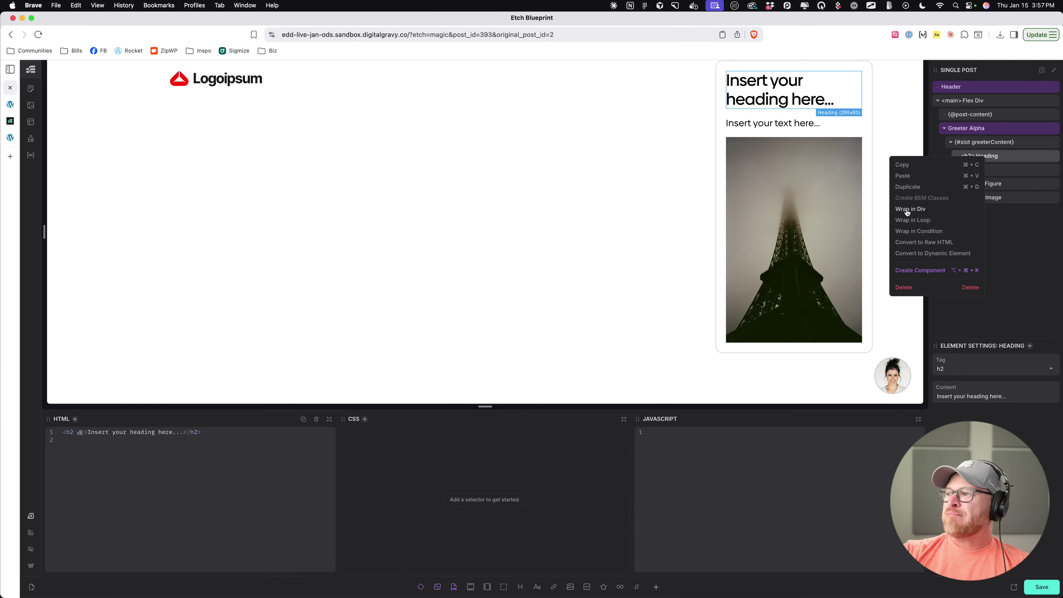
pyautogui.click(907, 212)
pyautogui.moveTo(976, 189)
pyautogui.mouseDown()
pyautogui.moveTo(987, 173)
pyautogui.moveTo(981, 196)
pyautogui.mouseUp()
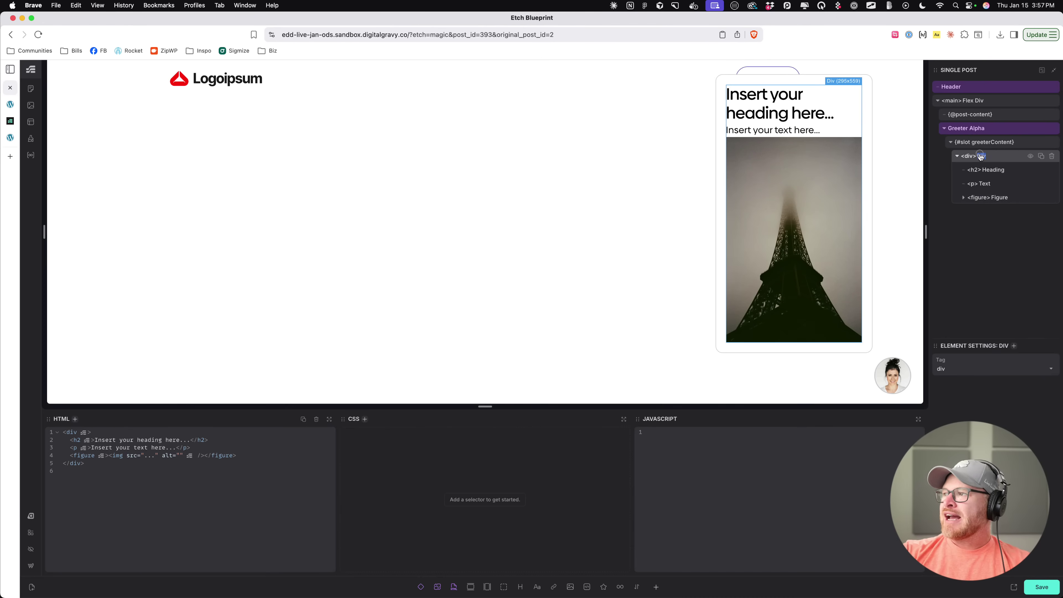
pyautogui.write('Greeter')
pyautogui.write(' Message 1')
pyautogui.press('Return')
# Step: Create BEM classes for the Greeter Message 1 div and its child elements
pyautogui.click(996, 197)
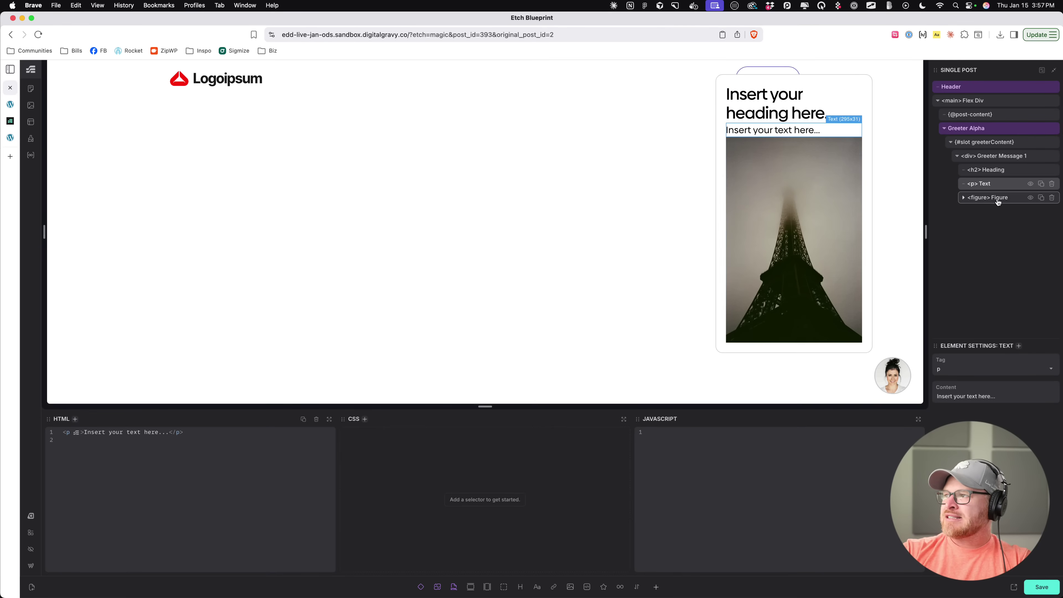
pyautogui.rightClick(996, 155)
pyautogui.click(939, 196)
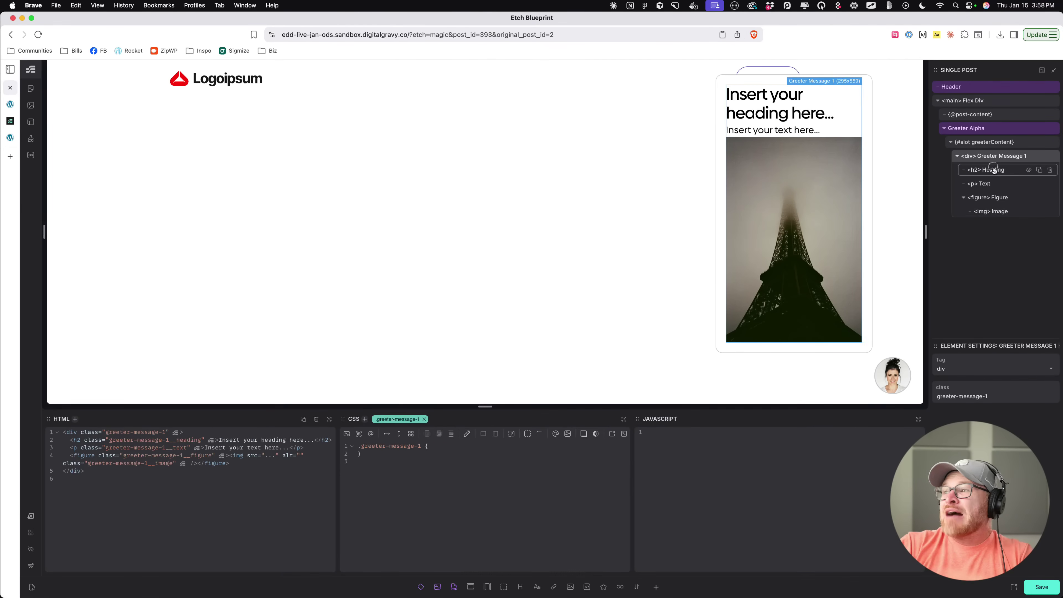
# Step: Style the greeter-message-1__image class with the standard radius variable, a 16/9 aspect ratio and object-fit cover
pyautogui.click(991, 171)
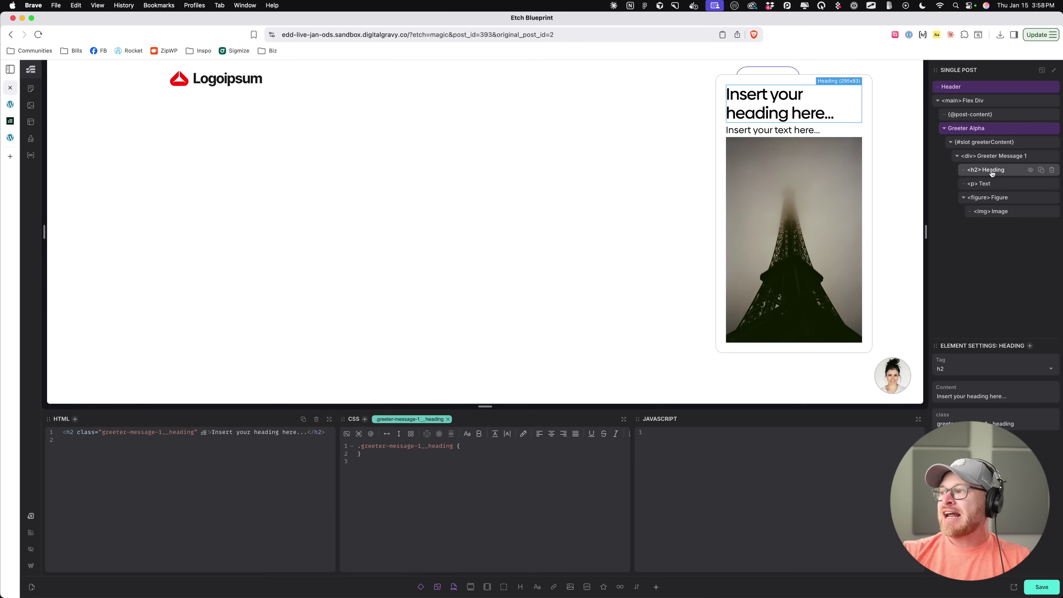
pyautogui.click(997, 198)
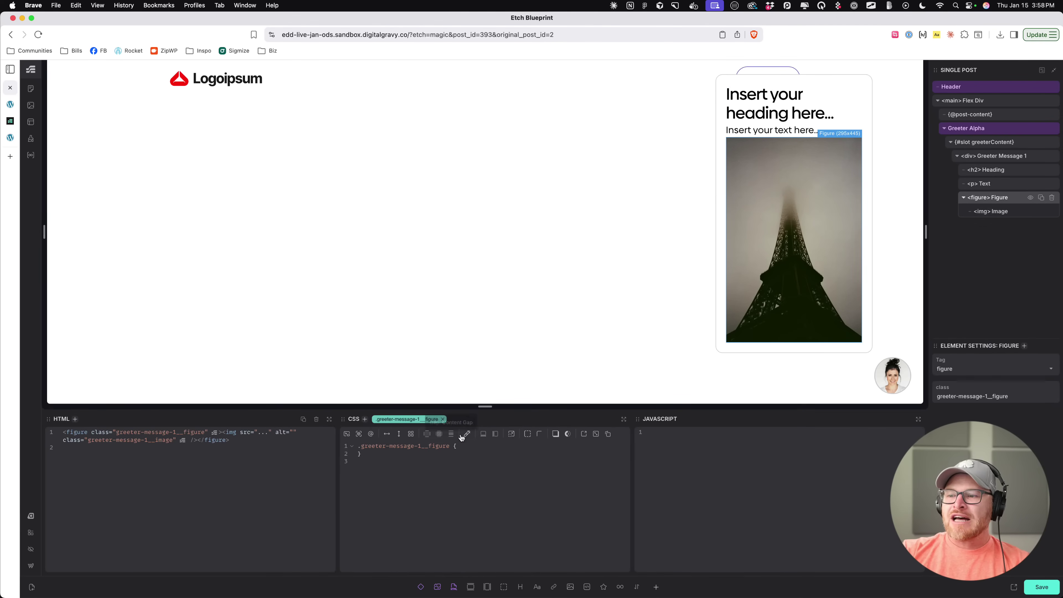
pyautogui.click(991, 211)
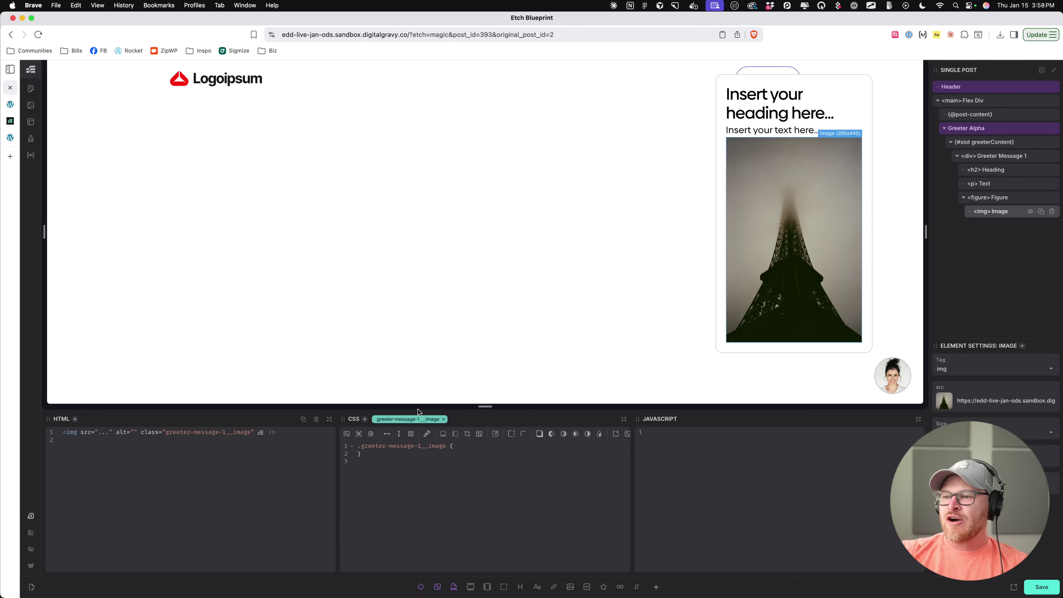
pyautogui.click(480, 435)
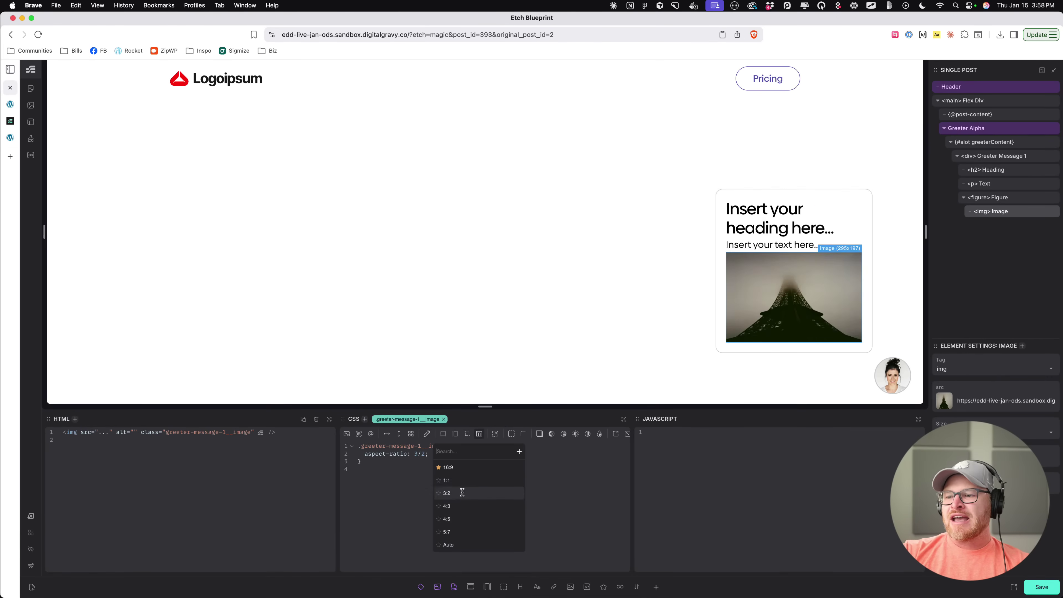
pyautogui.click(467, 467)
pyautogui.click(513, 435)
pyautogui.click(479, 434)
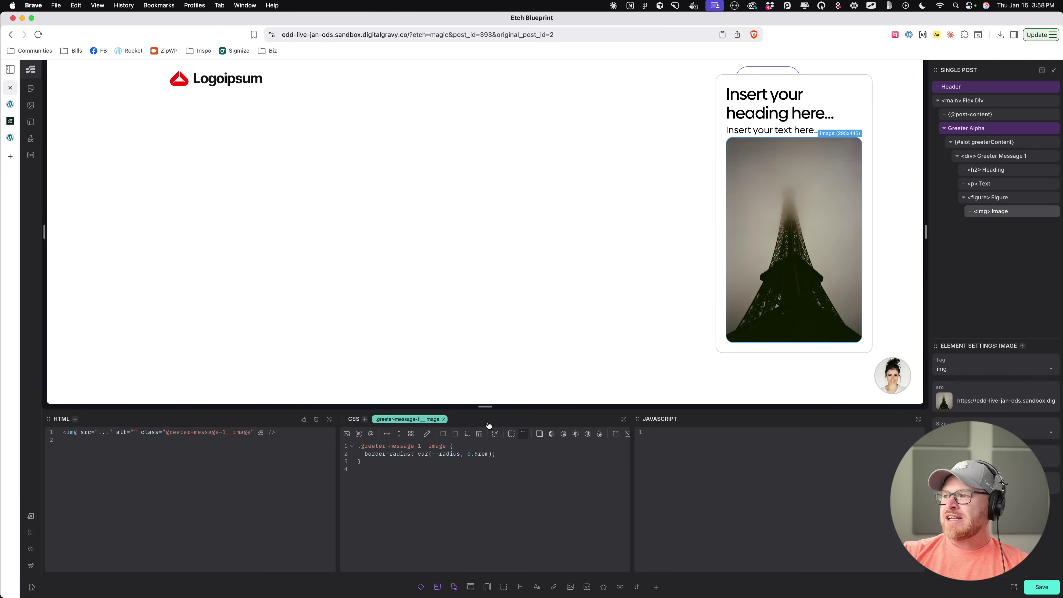
pyautogui.click(479, 435)
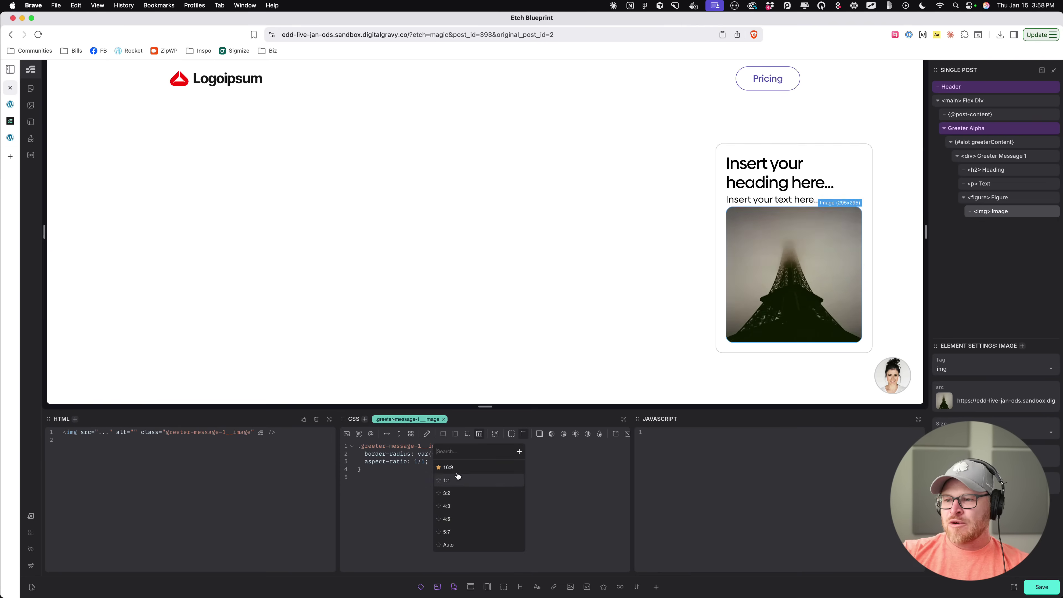
pyautogui.click(448, 468)
pyautogui.click(467, 434)
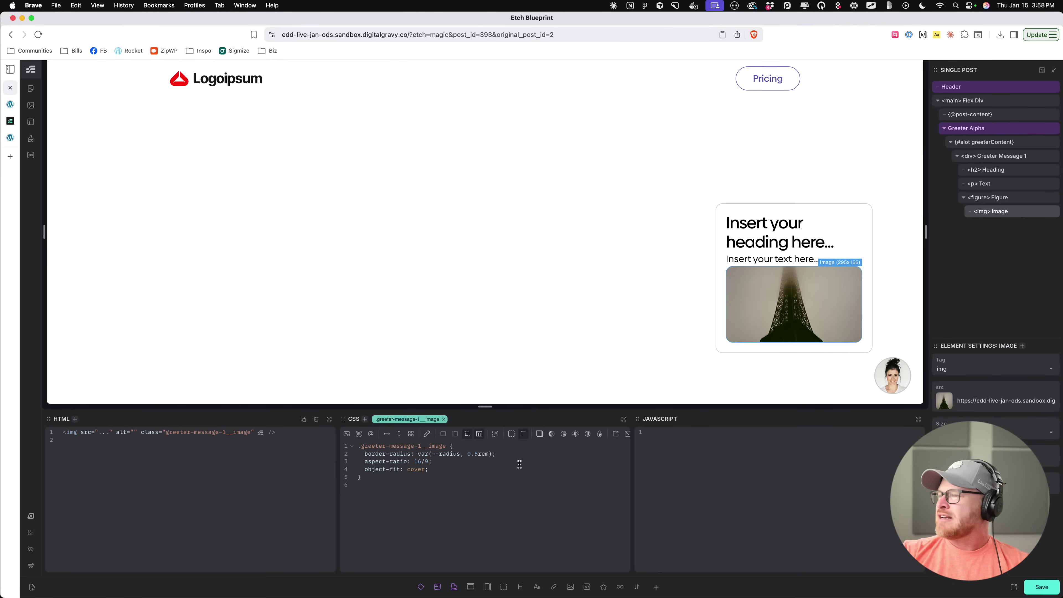
# Step: Set the font size of the greeter-message-1__heading class to H3
pyautogui.doubleClick(783, 230)
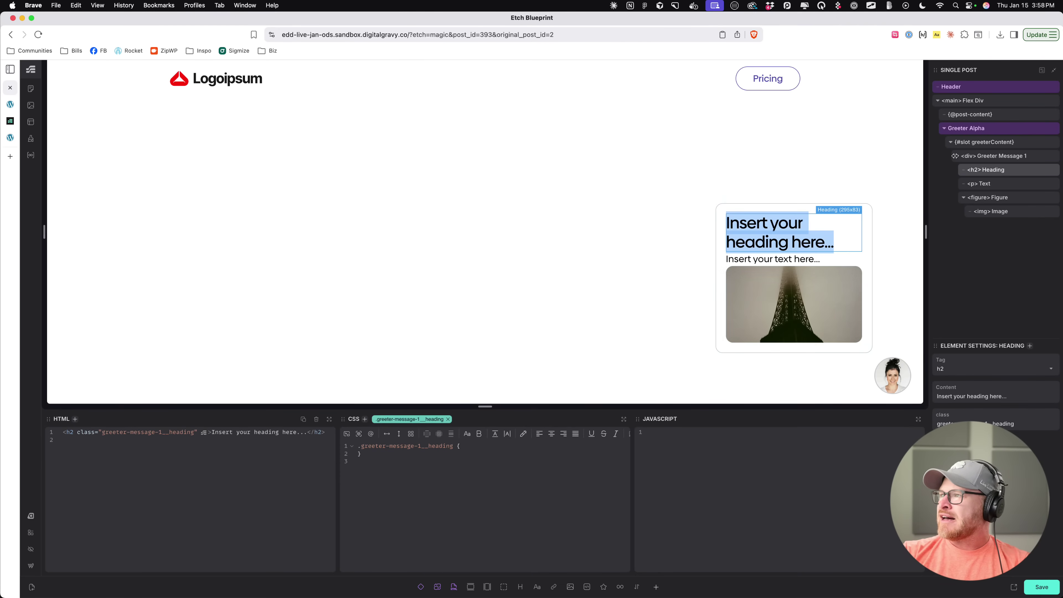
pyautogui.doubleClick(796, 234)
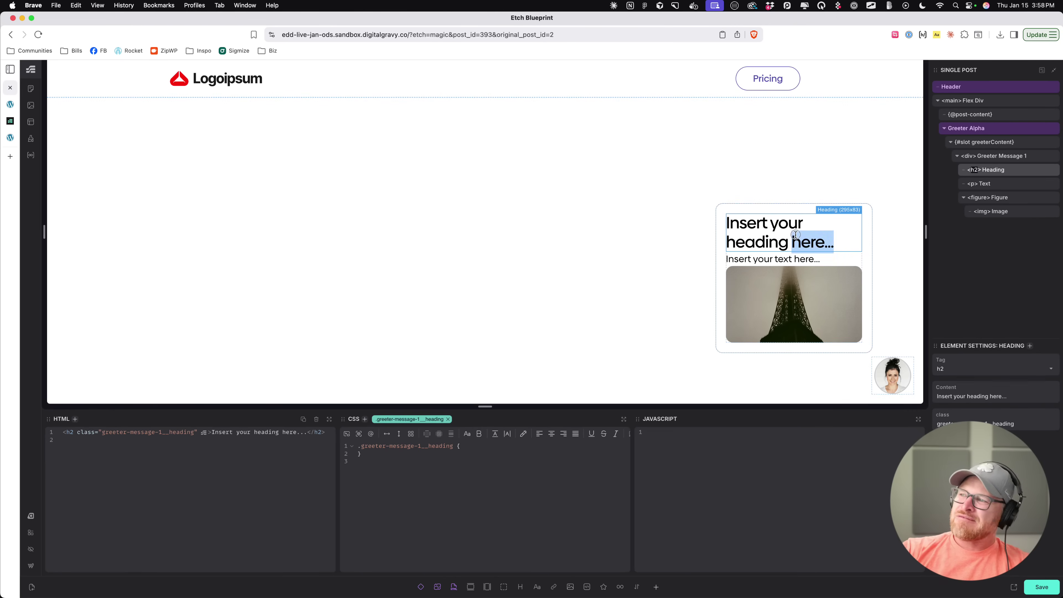
pyautogui.click(796, 234)
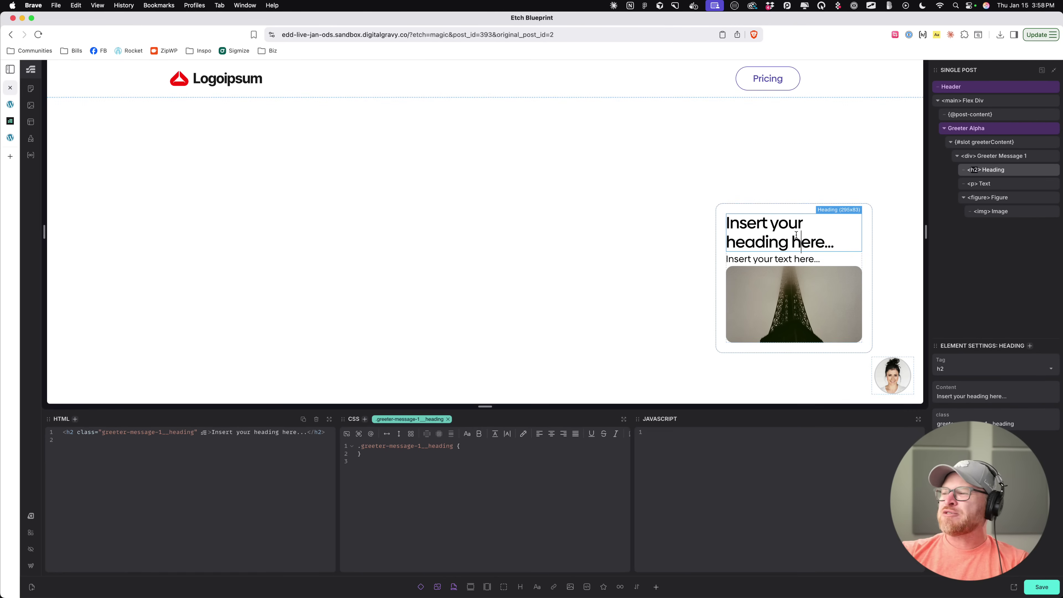
pyautogui.click(467, 434)
pyautogui.scroll(-1, 462, 481)
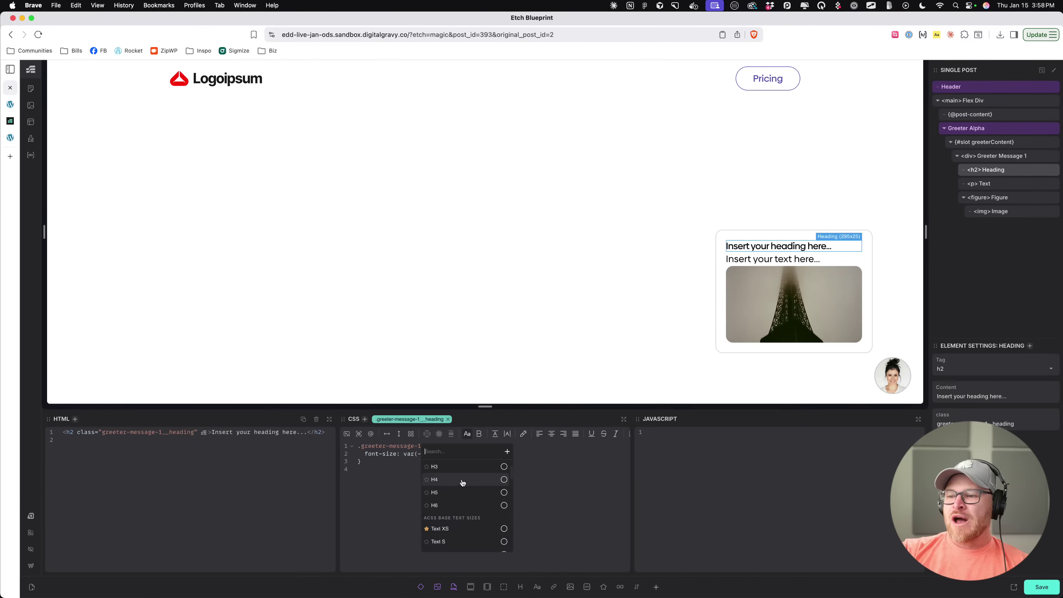
pyautogui.click(462, 480)
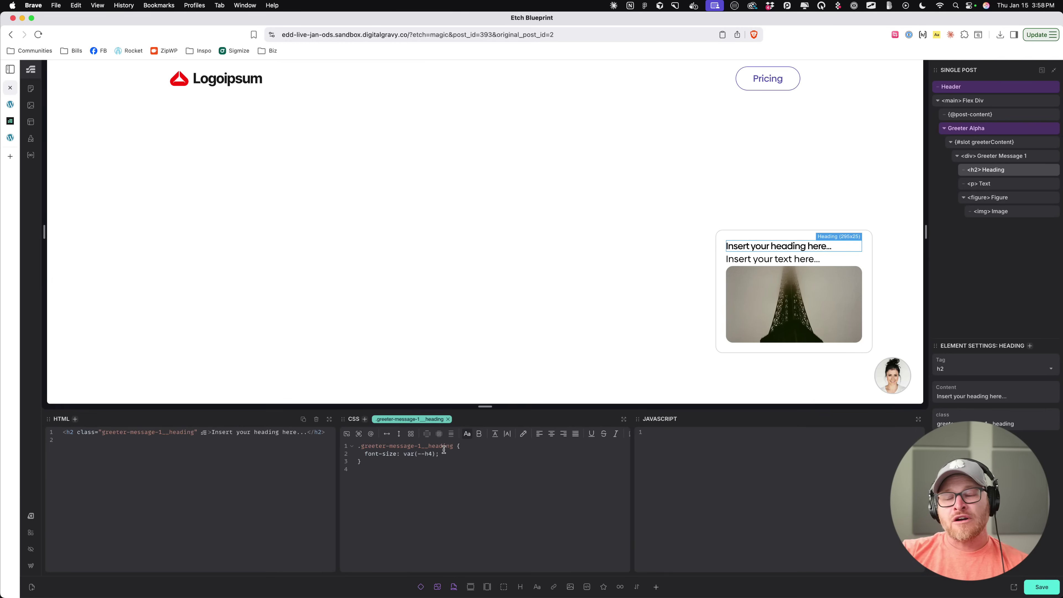
pyautogui.click(468, 434)
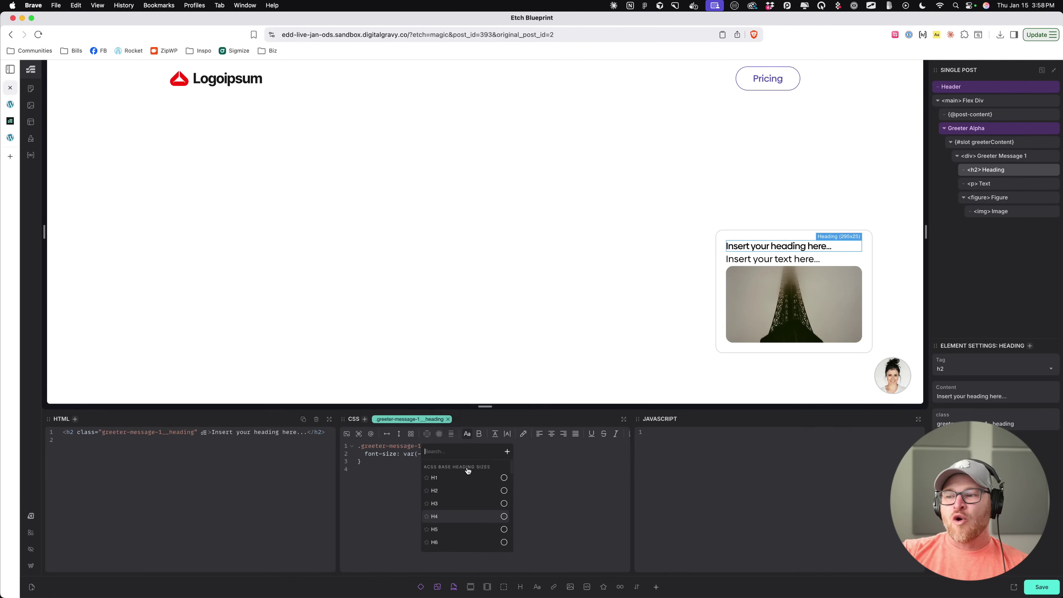
pyautogui.click(466, 504)
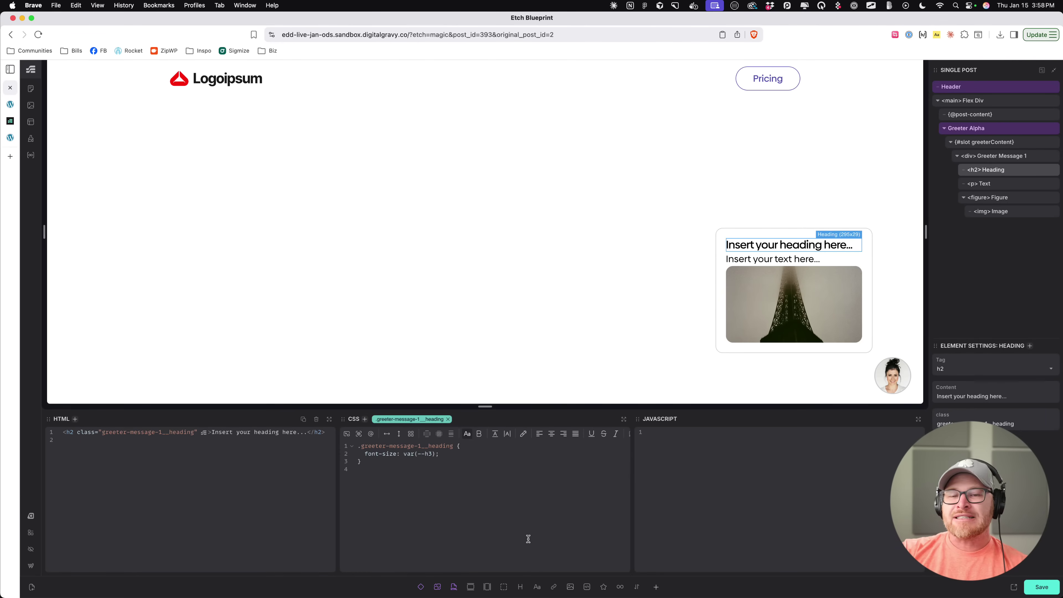
# Step: Replace the heading placeholder with "Have you ever seen the Eiffel Tower"
pyautogui.tripleClick(755, 245)
pyautogui.write('Have you ever seen t')
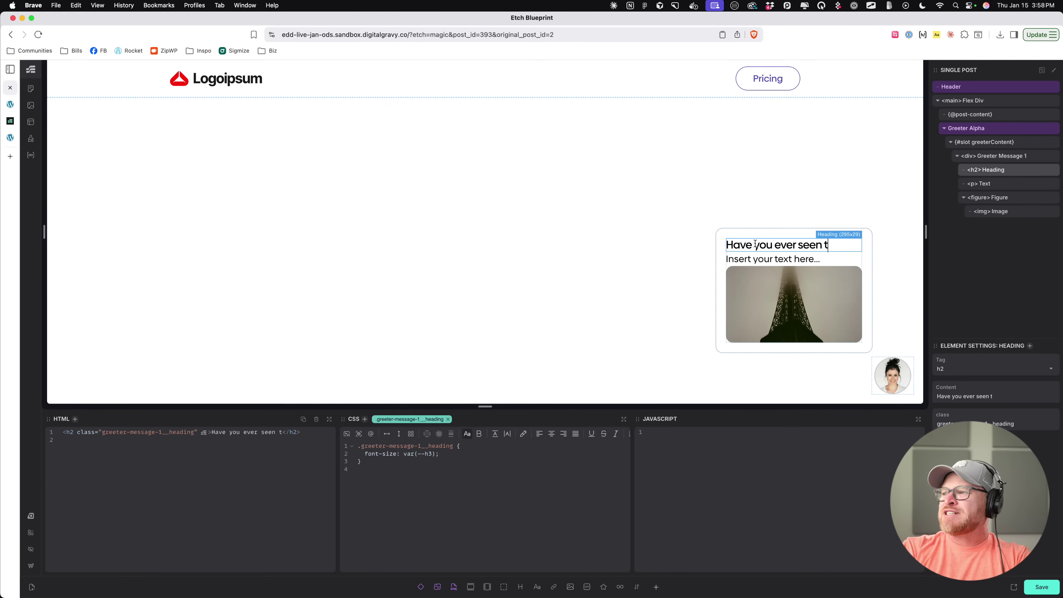
pyautogui.write('he Eifel')
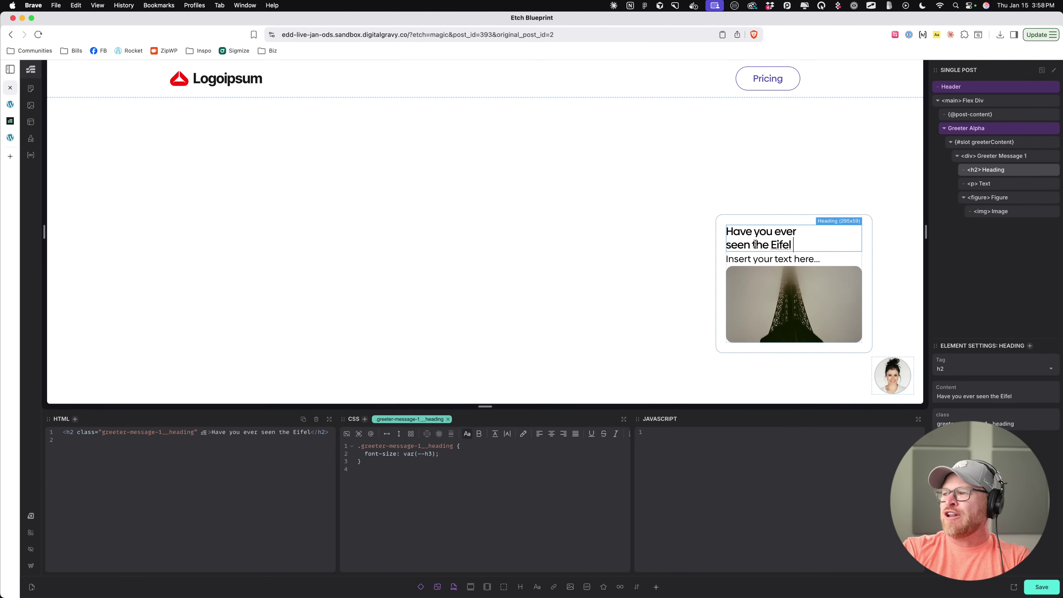
pyautogui.press('BackSpace')
pyautogui.press('BackSpace')
pyautogui.press('BackSpace')
pyautogui.write('ffel')
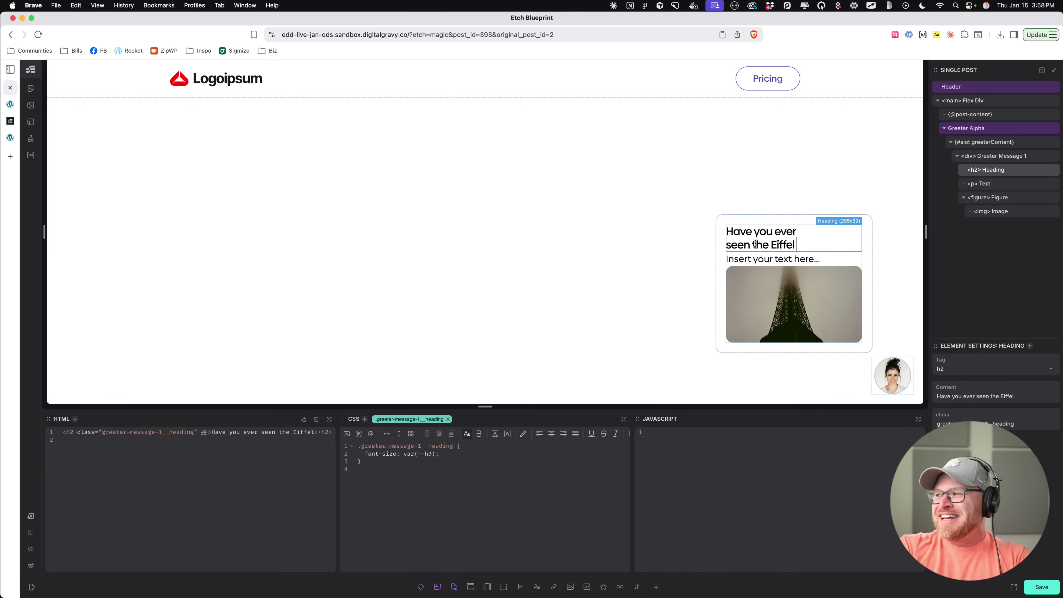
pyautogui.write('Tower')
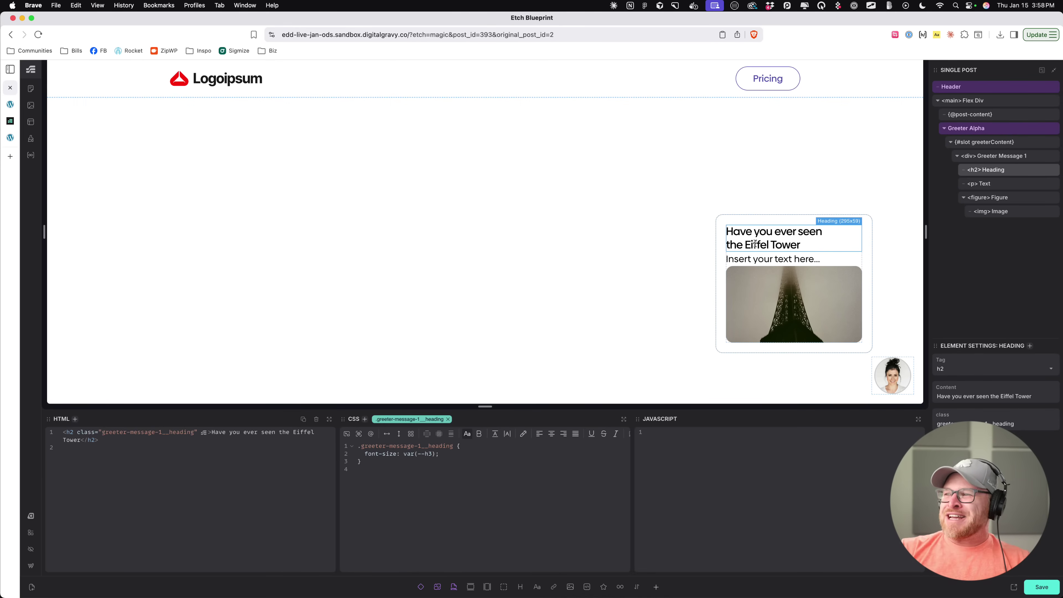
# Step: Replace the paragraph placeholder with "Click the link below if you haven't and I'll give you a free ticket!"
pyautogui.click(747, 260)
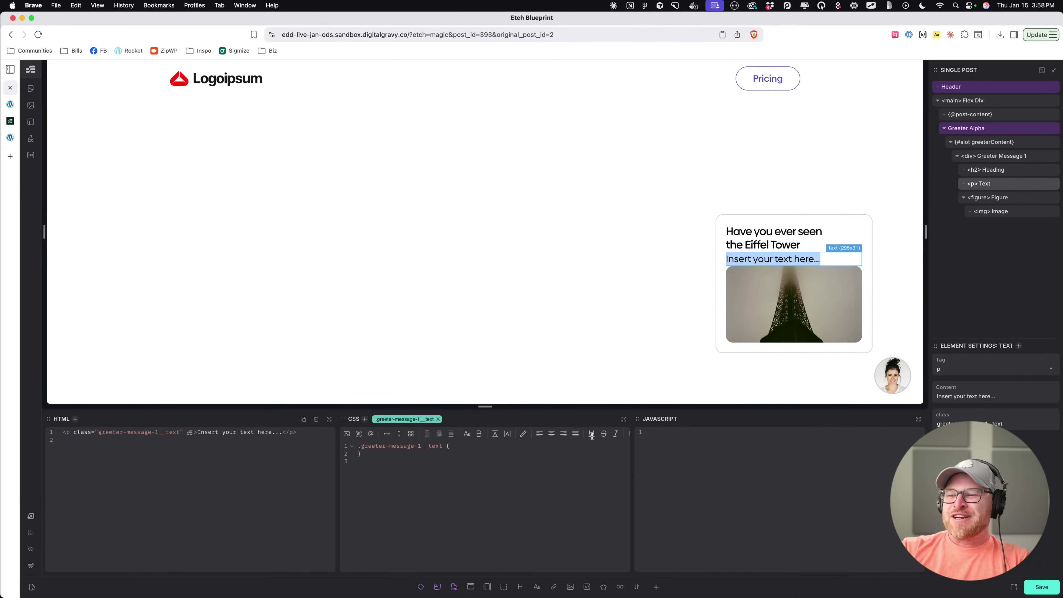
pyautogui.moveTo(819, 260); pyautogui.dragTo(803, 260)
pyautogui.press('super+a')
pyautogui.write('Click the link below if')
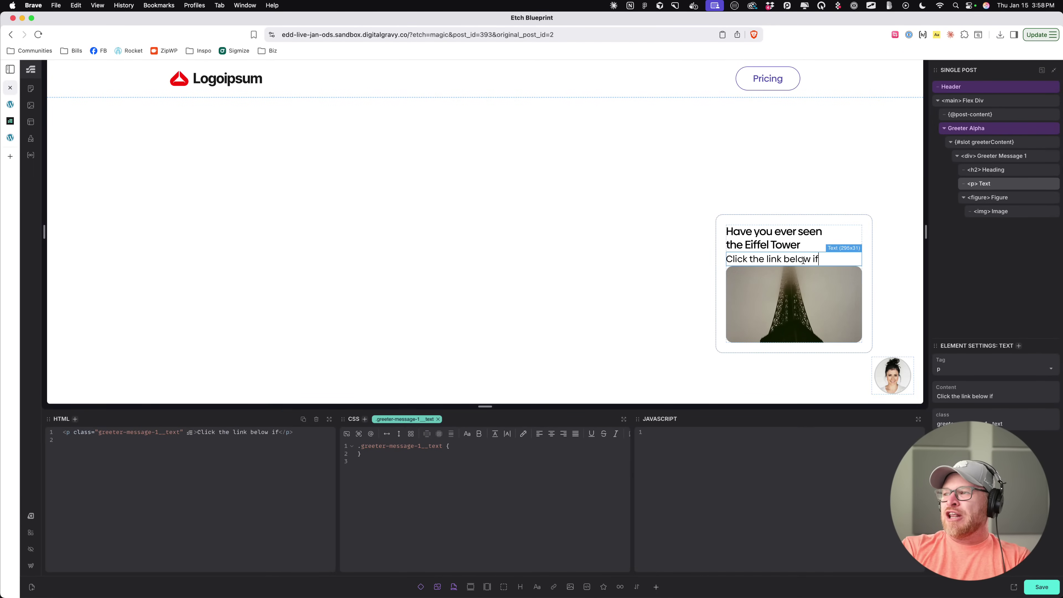
pyautogui.write(" you haven't and I'll gi")
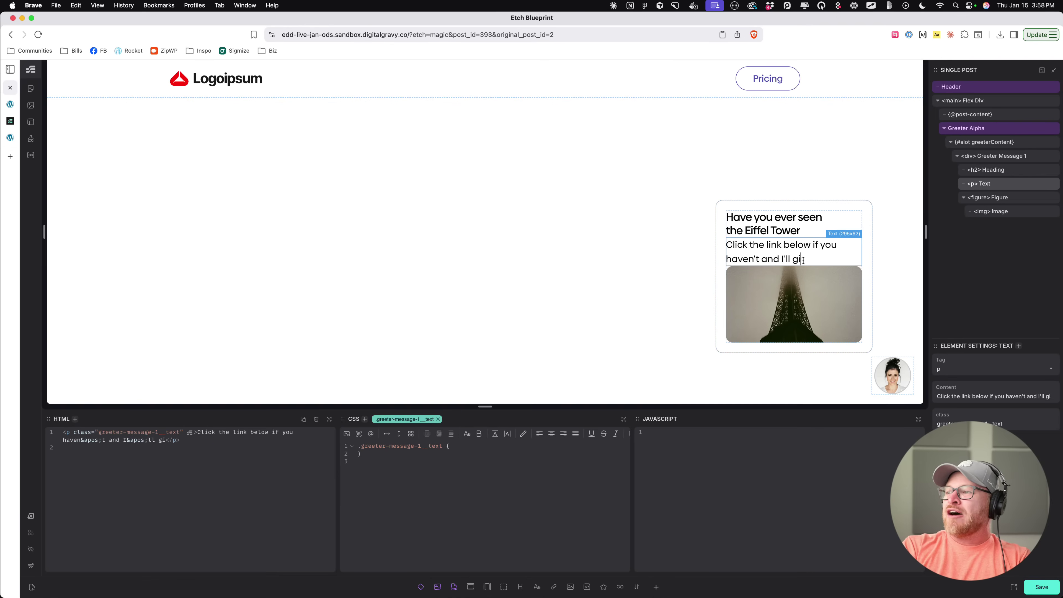
pyautogui.write('ve you a free ticket!')
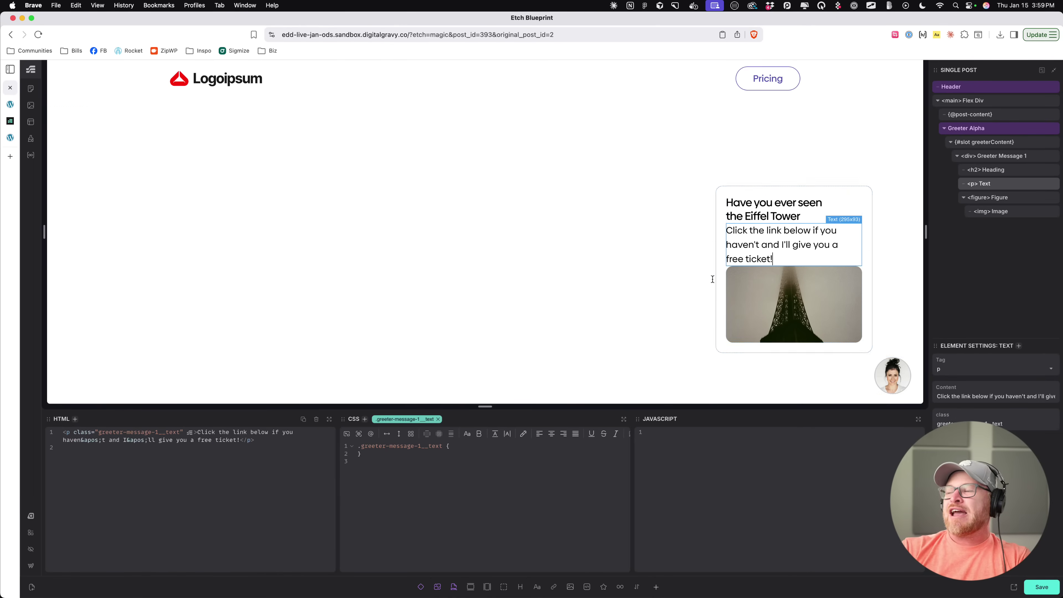
# Step: Insert an anchor after the figure and give it the btn--primary class
pyautogui.click(797, 340)
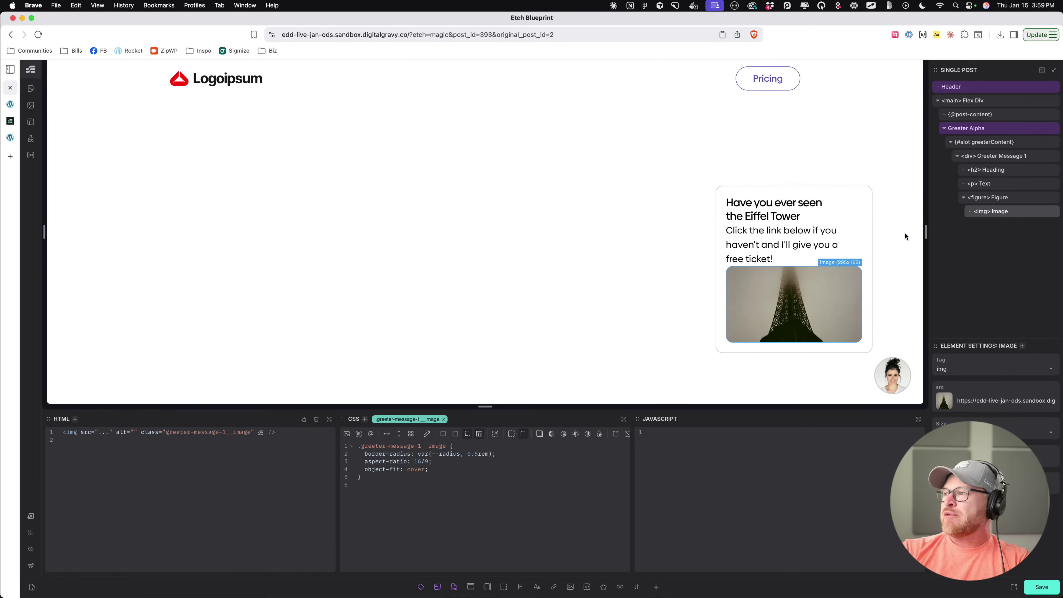
pyautogui.click(988, 198)
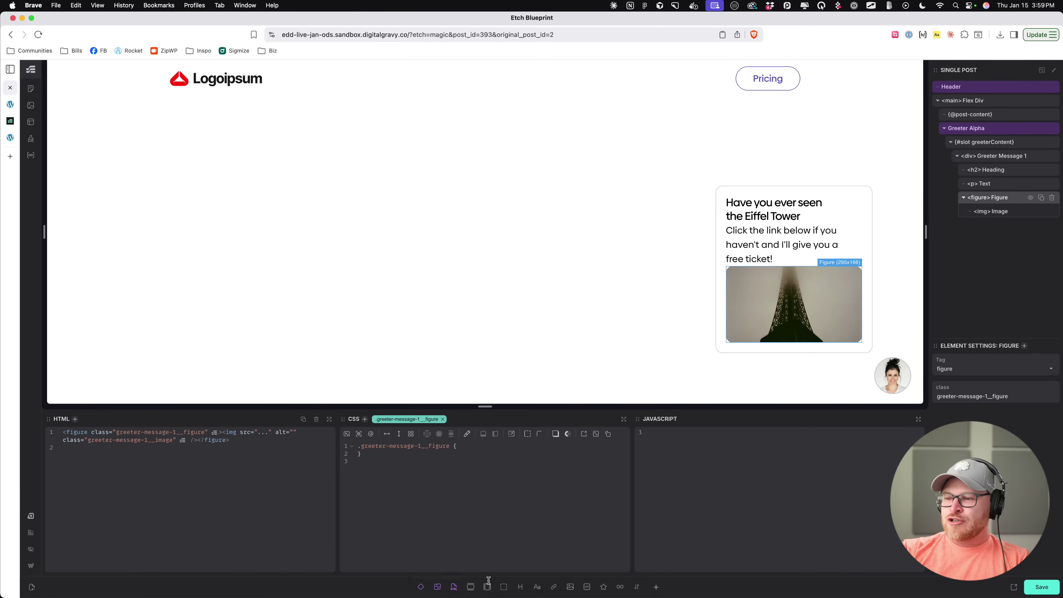
pyautogui.click(554, 586)
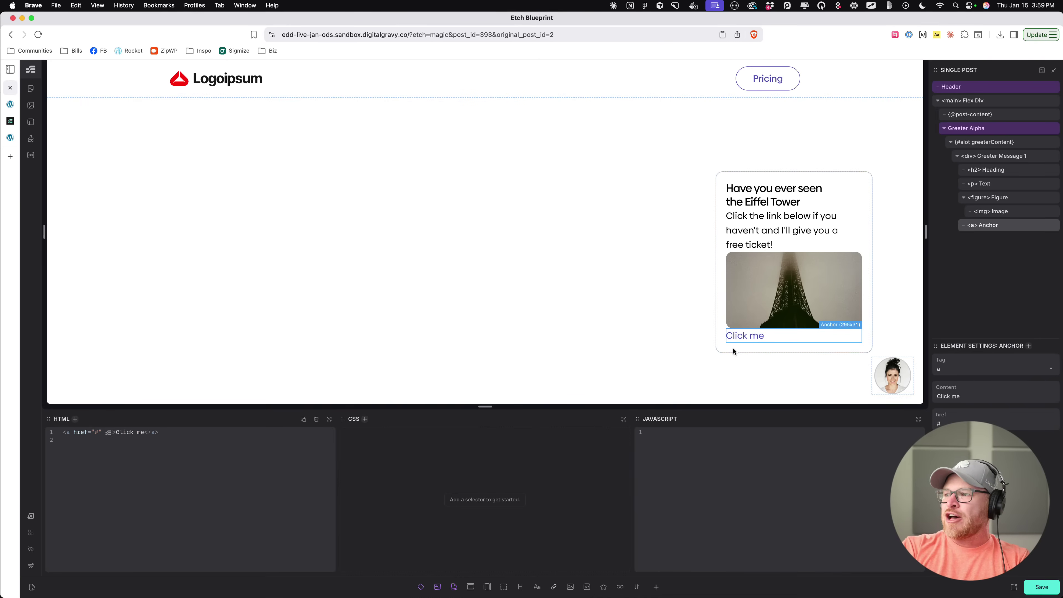
pyautogui.press('super+k')
pyautogui.write('.btn--primary')
pyautogui.press('Return')
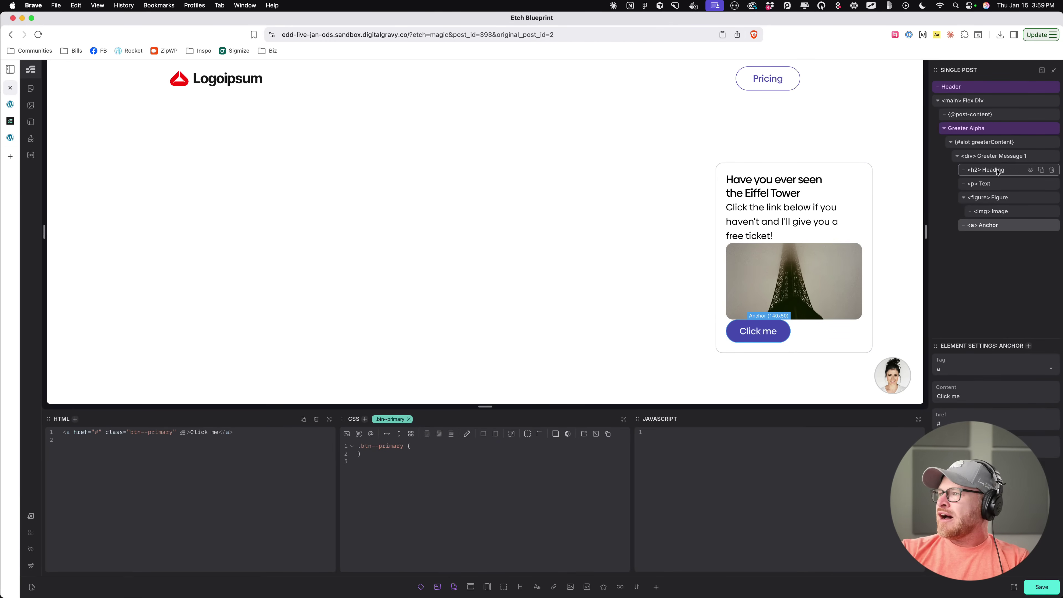
# Step: Give the greeter-message-1 class a var(--content-gap) gap and a column flex layout
pyautogui.click(992, 156)
pyautogui.click(454, 436)
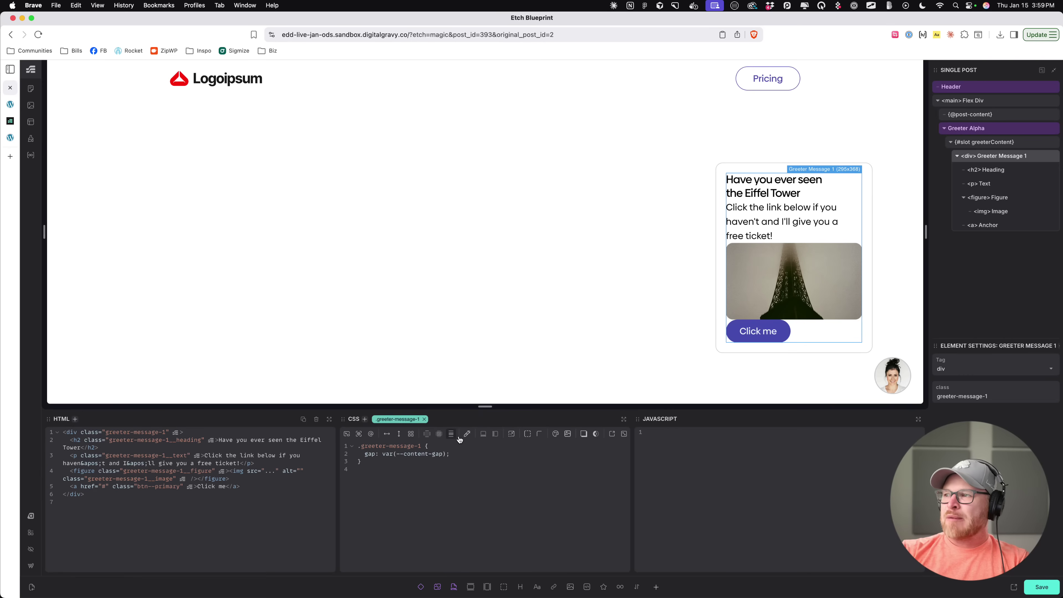
pyautogui.click(399, 433)
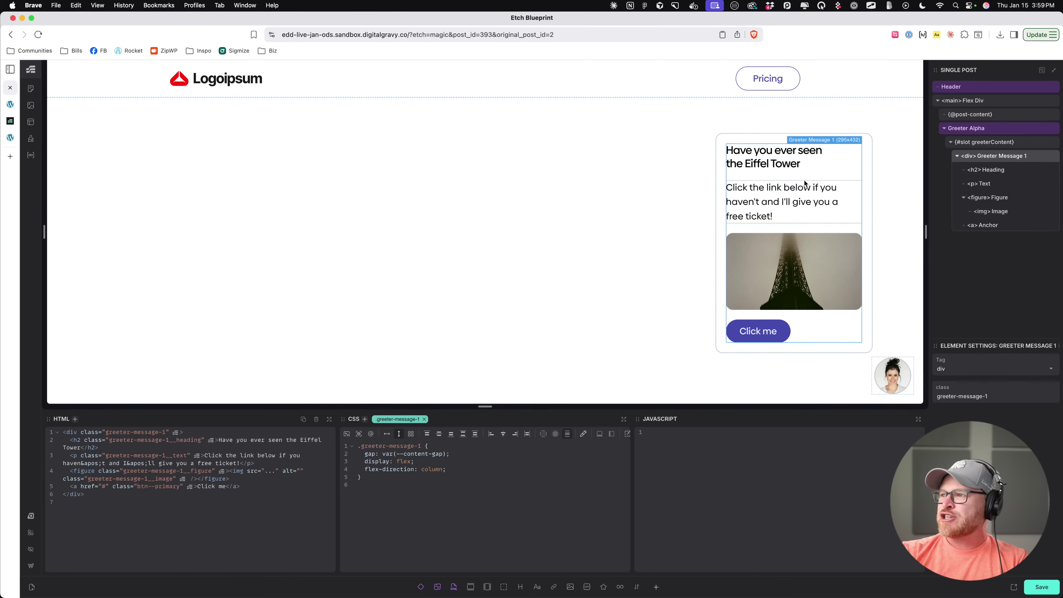
# Step: Save the template and select the "Click me" anchor beneath the image
pyautogui.click(788, 329)
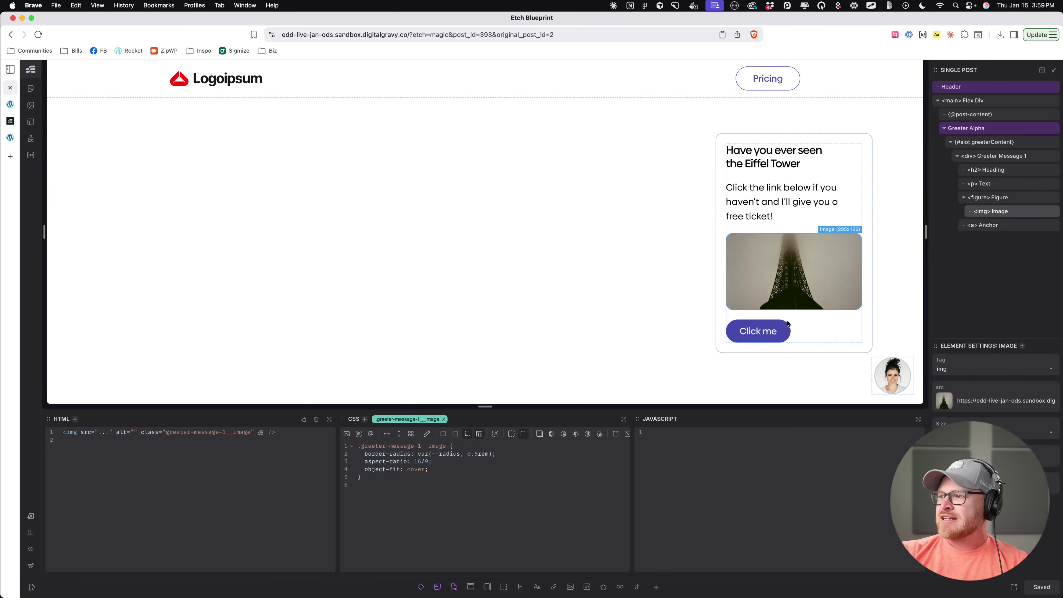
pyautogui.click(822, 327)
pyautogui.click(789, 331)
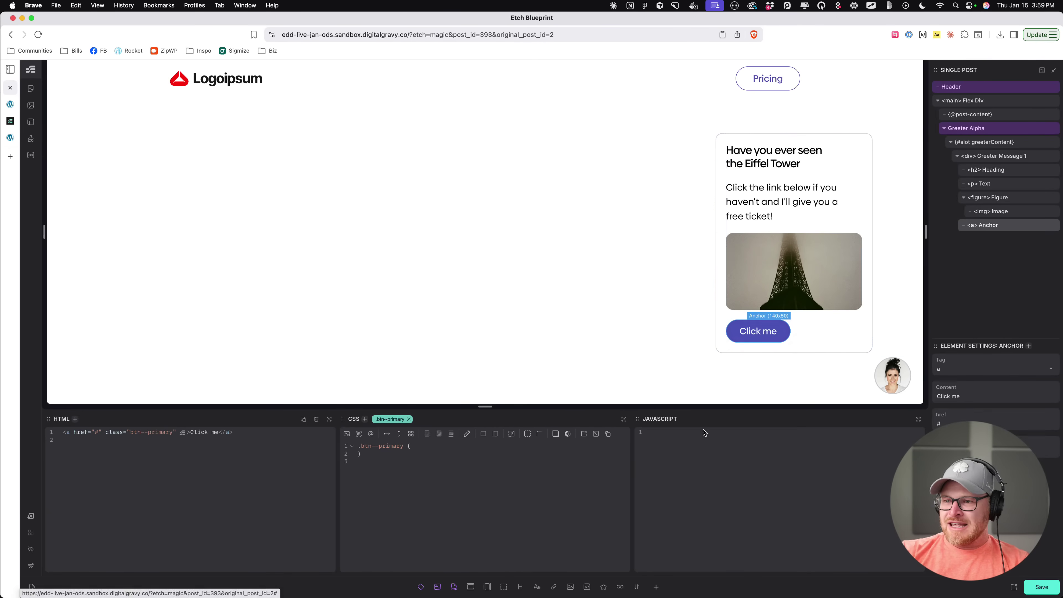
# Step: Add the class .greeter-message-1__cta to the anchor and set its inline-size and max-inline-size to 100%
pyautogui.press('super+period')
pyautogui.write('.greeter-me')
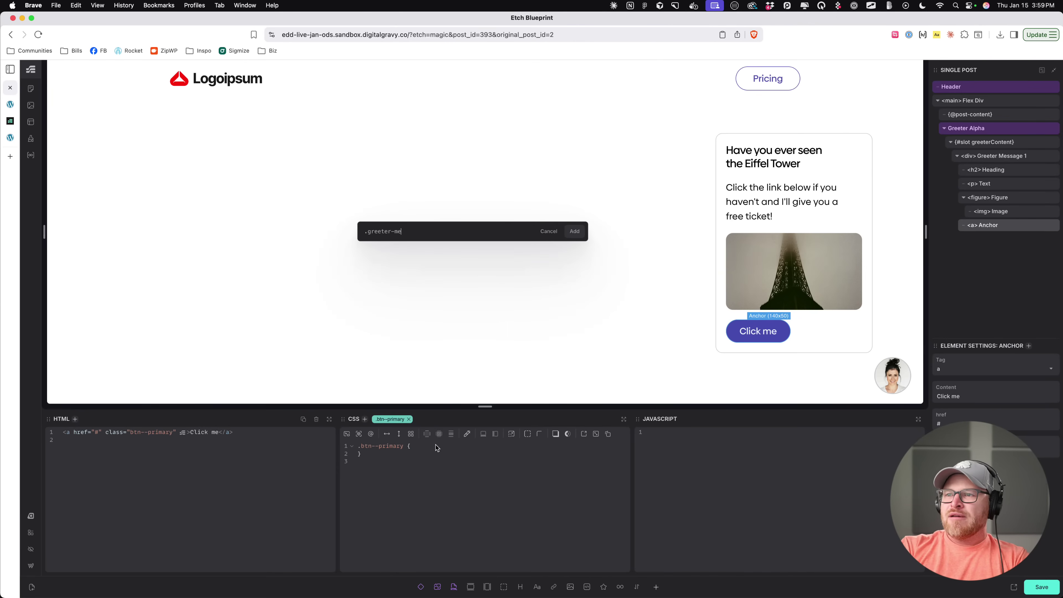
pyautogui.write('ssage-1__cta')
pyautogui.press('Return')
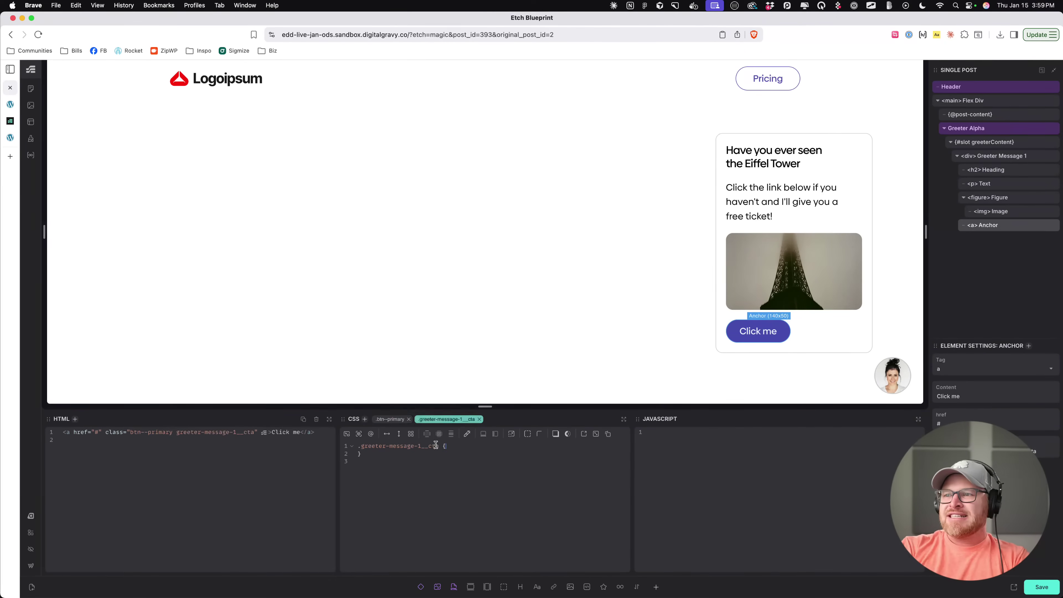
pyautogui.click(484, 435)
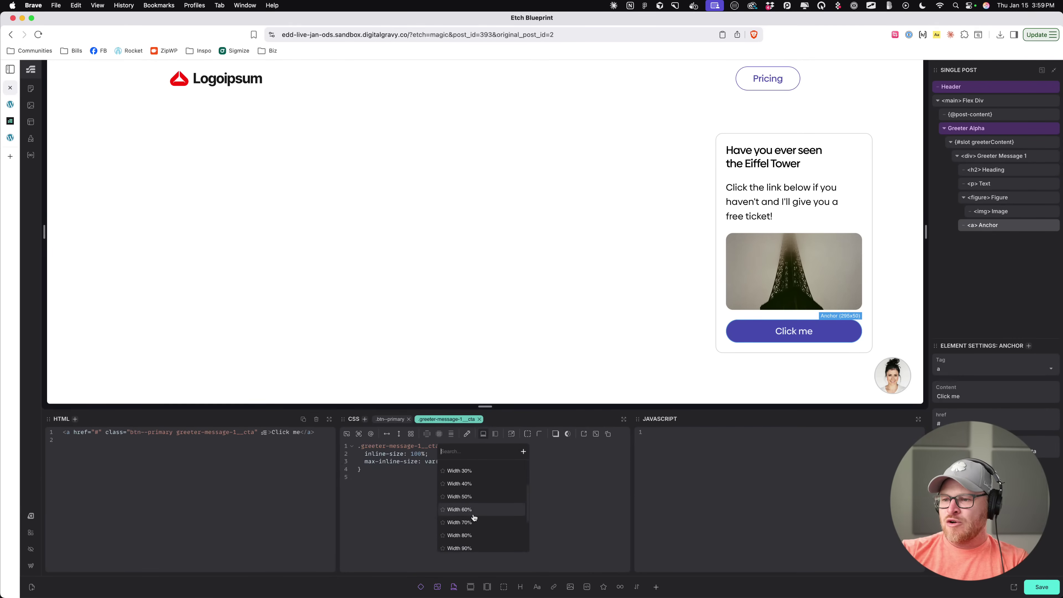
pyautogui.click(475, 501)
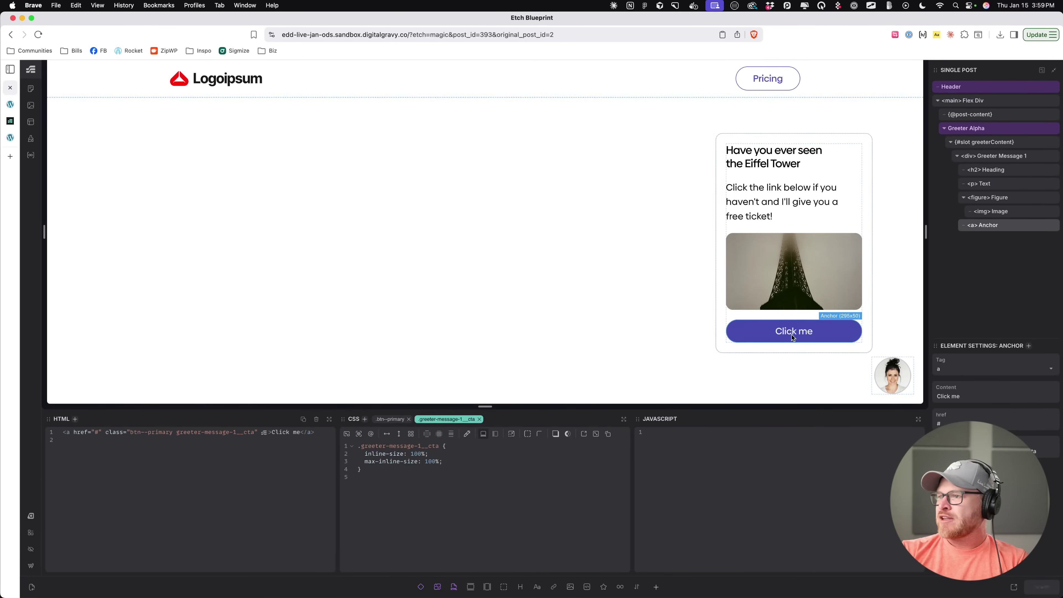
# Step: Change the anchor's content to "Claim My Tickets"
pyautogui.tripleClick(957, 397)
pyautogui.write('Claim my Tickets')
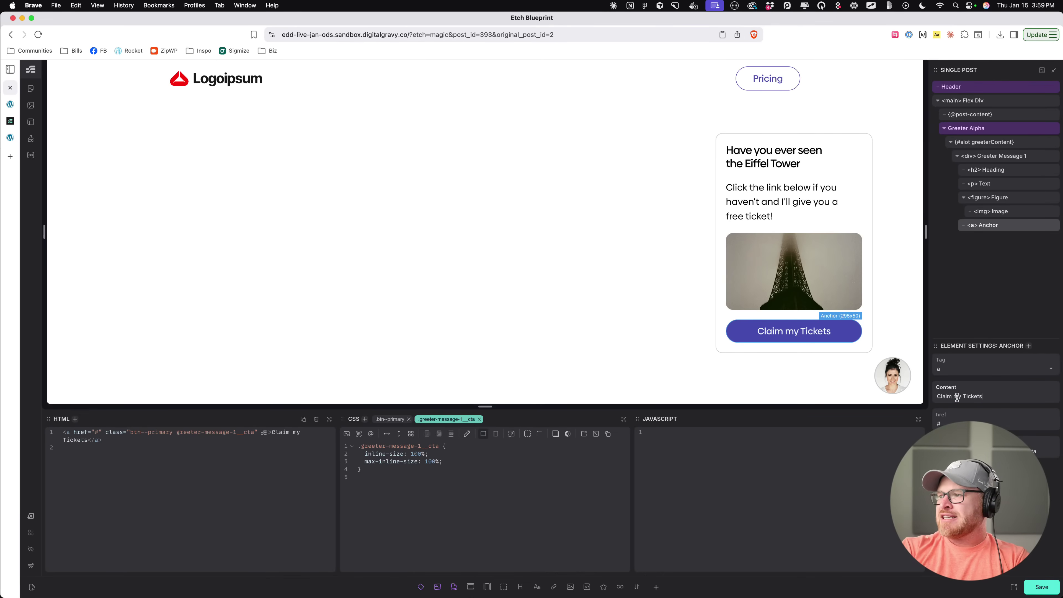
pyautogui.click(958, 396)
pyautogui.press('BackSpace')
pyautogui.write('M')
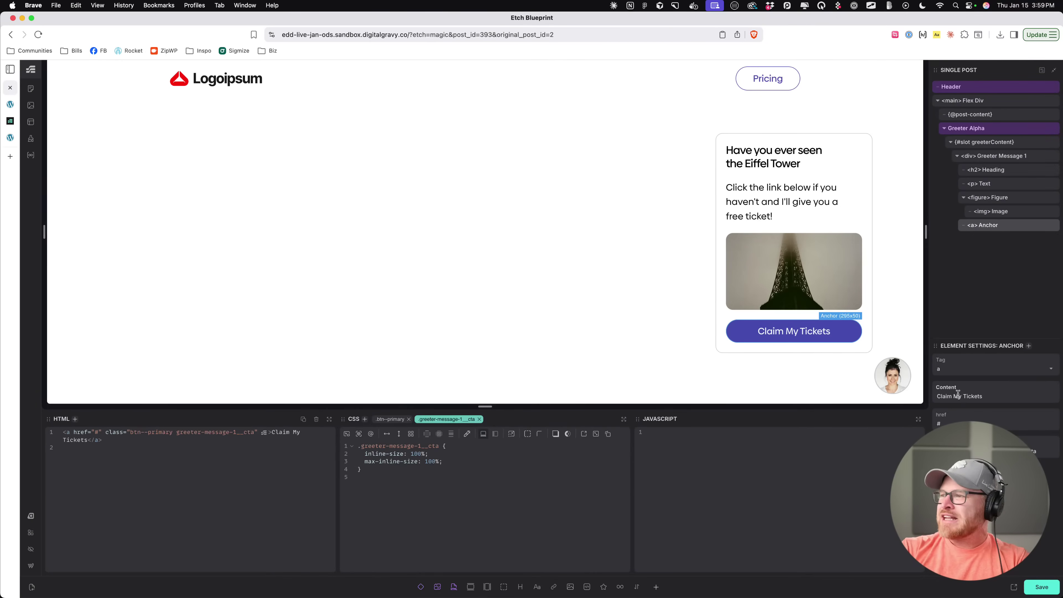
# Step: Select the greeter message's paragraph, save the template, and check the site's frontend before returning to the builder
pyautogui.click(752, 188)
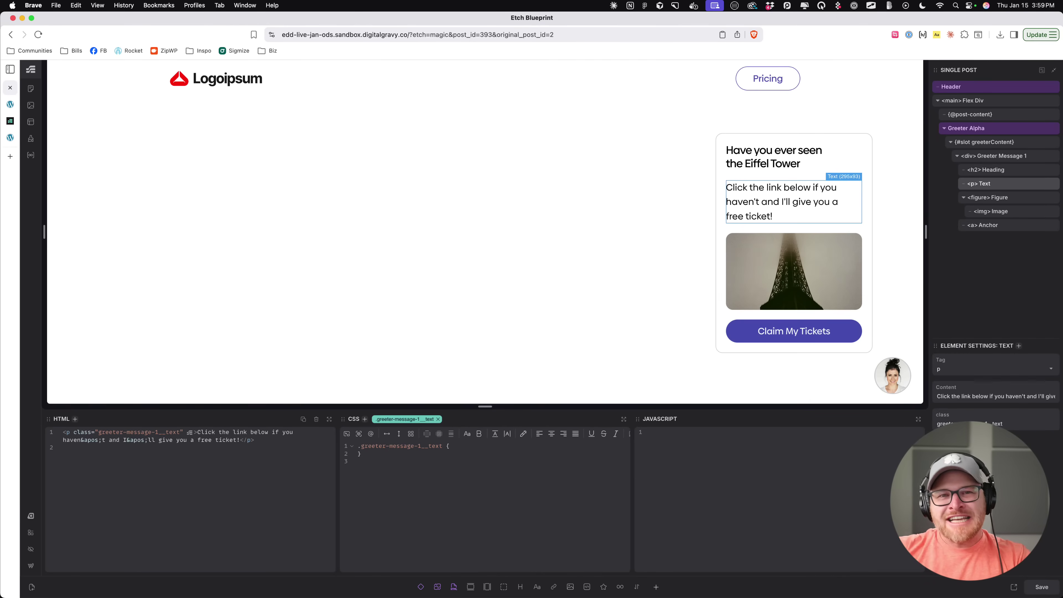
pyautogui.press('super+s')
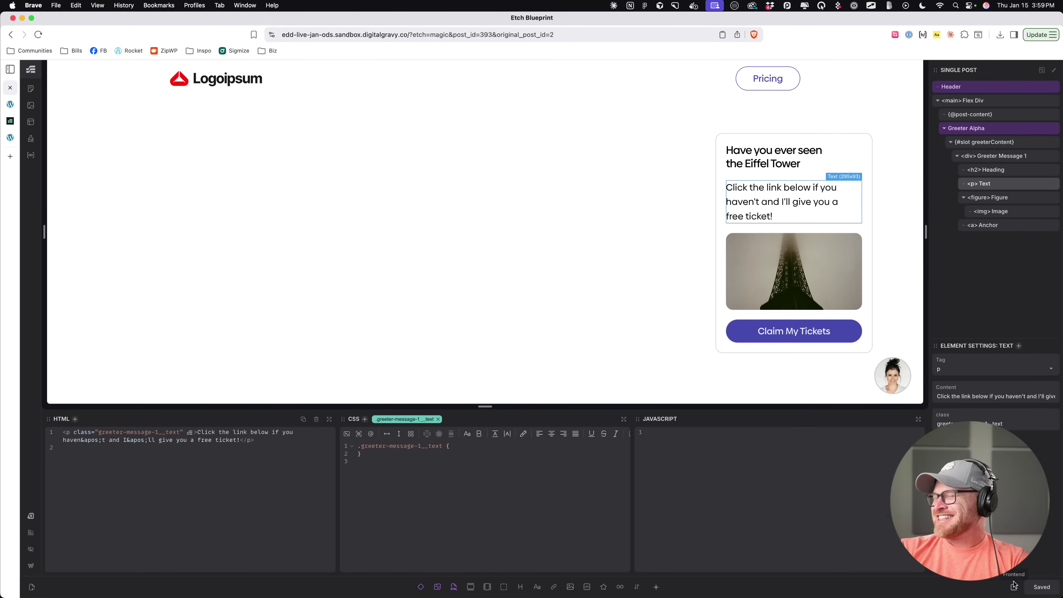
pyautogui.click(1013, 588)
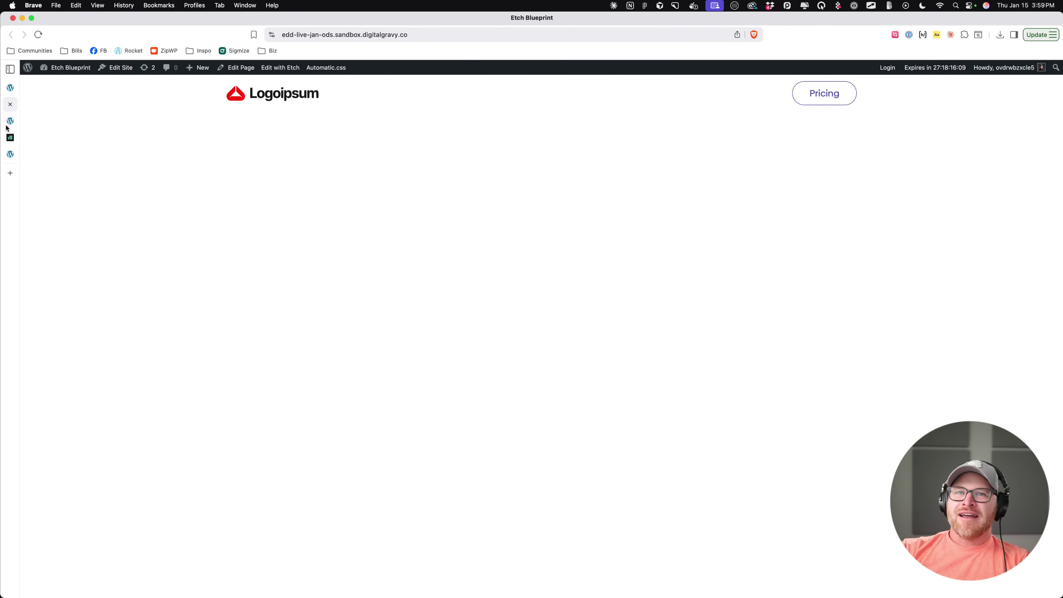
pyautogui.click(10, 88)
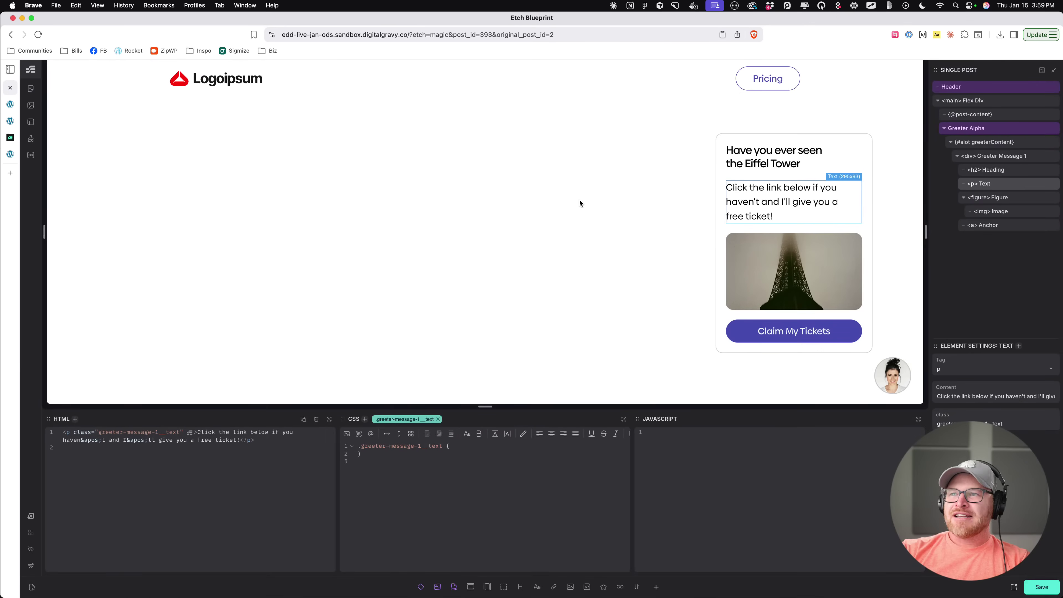
# Step: Select the Greeter Alpha component and toggle its Open In Builder property off and back on
pyautogui.click(983, 133)
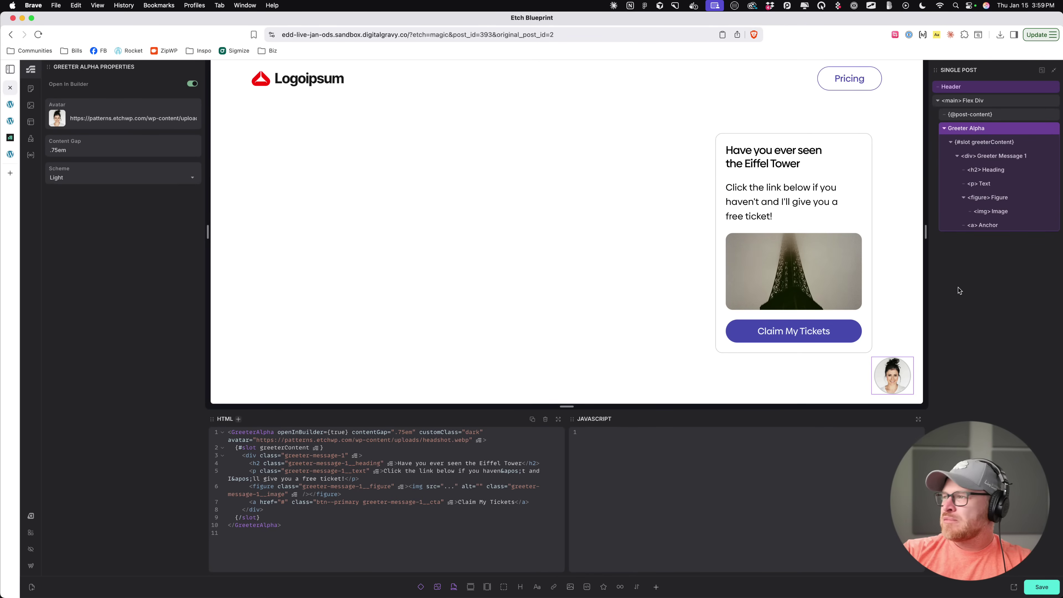
pyautogui.click(194, 86)
pyautogui.click(193, 86)
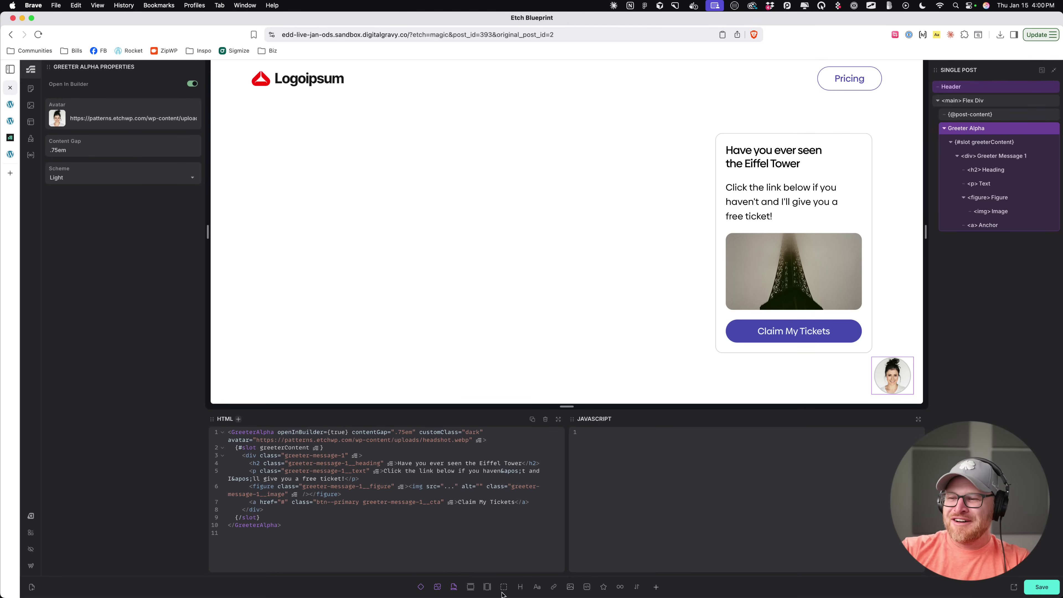
# Step: Add a section named Footer with the footer tag and move Greeter Alpha into its container
pyautogui.click(470, 587)
pyautogui.doubleClick(979, 239)
pyautogui.write('Footer')
pyautogui.press('Return')
pyautogui.doubleClick(959, 239)
pyautogui.write('footer')
pyautogui.press('Return')
pyautogui.moveTo(966, 128); pyautogui.dragTo(986, 161)
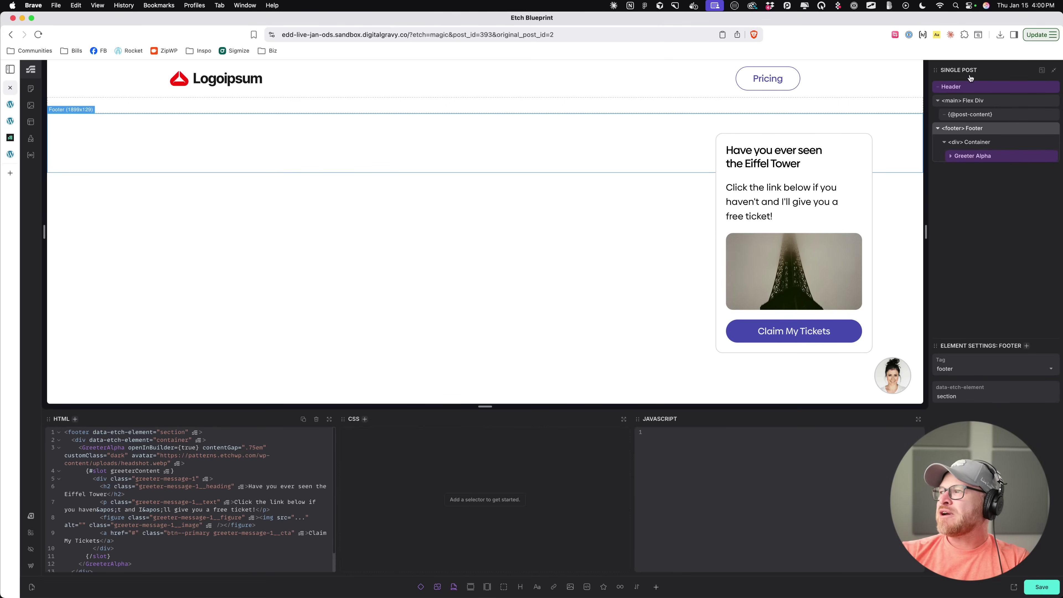
# Step: Copy the Footer element and delete it from the Single Post template
pyautogui.rightClick(982, 131)
pyautogui.click(918, 136)
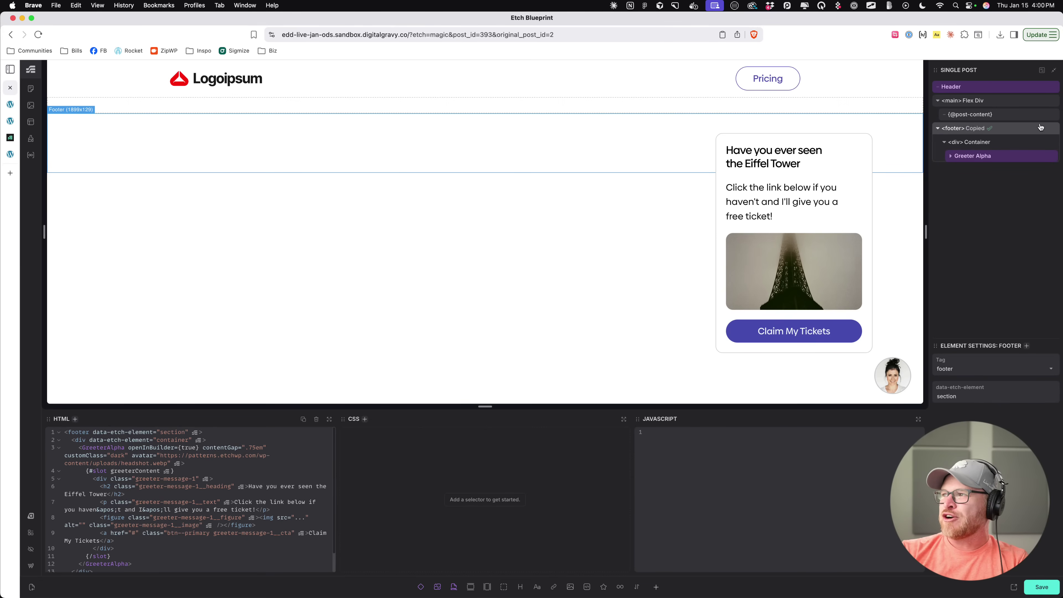
pyautogui.press('Delete')
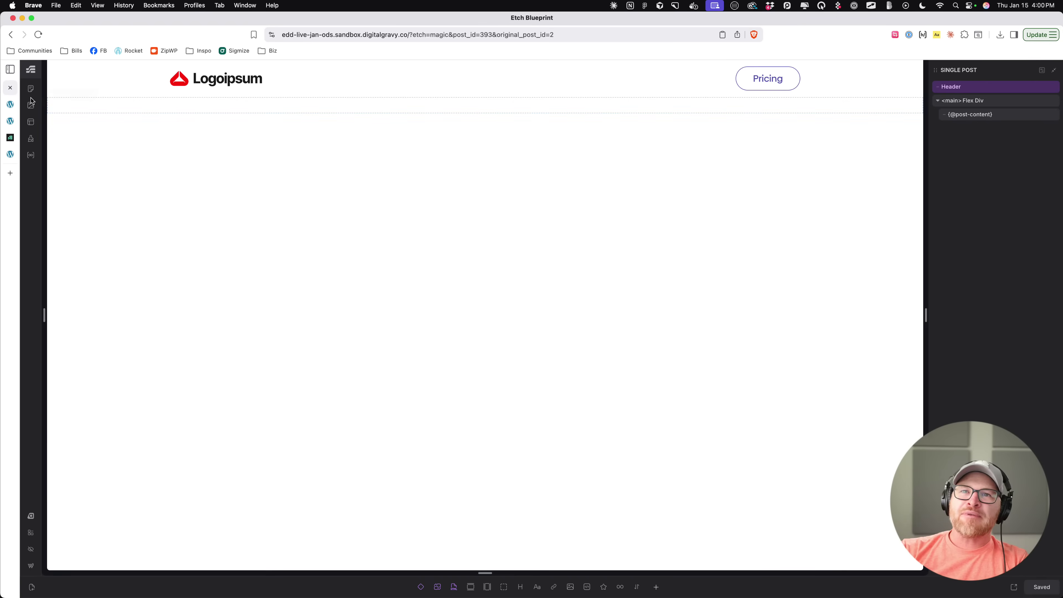
# Step: Open the Index template and paste the copied Footer directly after the main Flex Div
pyautogui.click(30, 122)
pyautogui.click(102, 168)
pyautogui.click(992, 129)
pyautogui.click(989, 156)
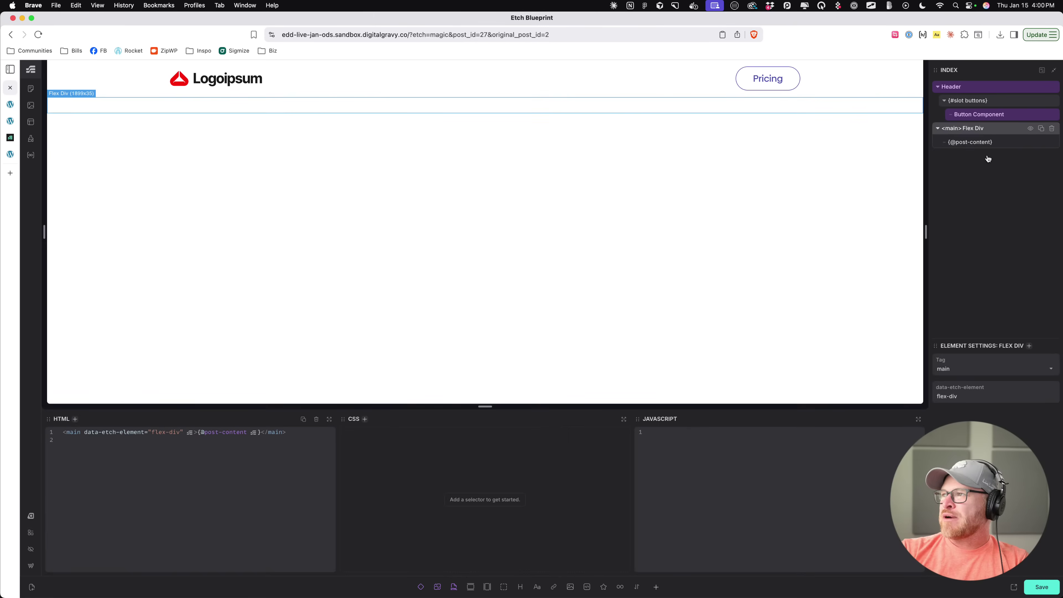
pyautogui.moveTo(976, 156); pyautogui.dragTo(993, 75)
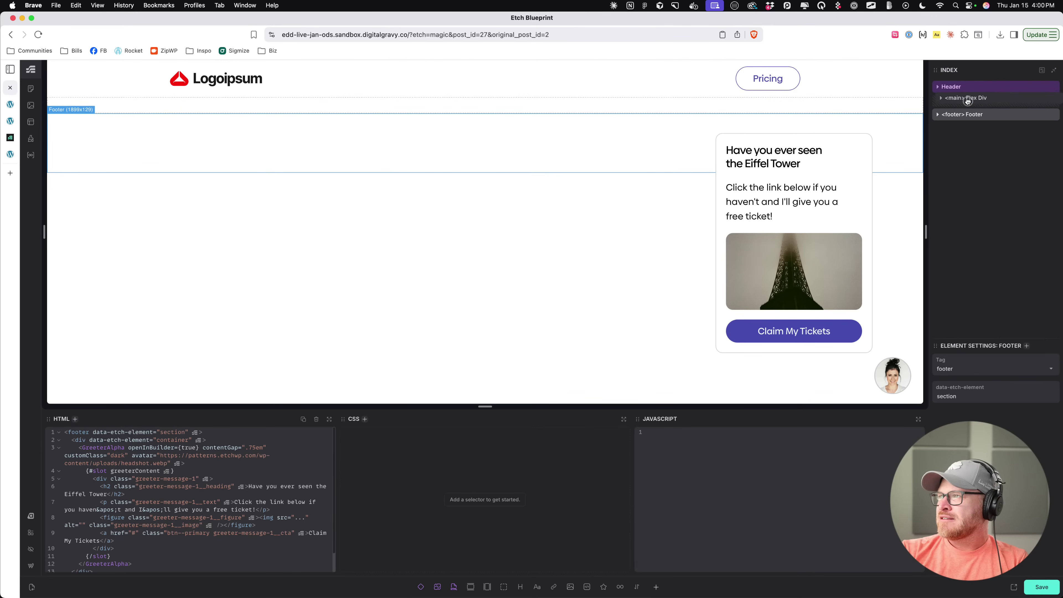
# Step: Save the Index template and check the greeter on the live page before returning to the builder
pyautogui.press('super+s')
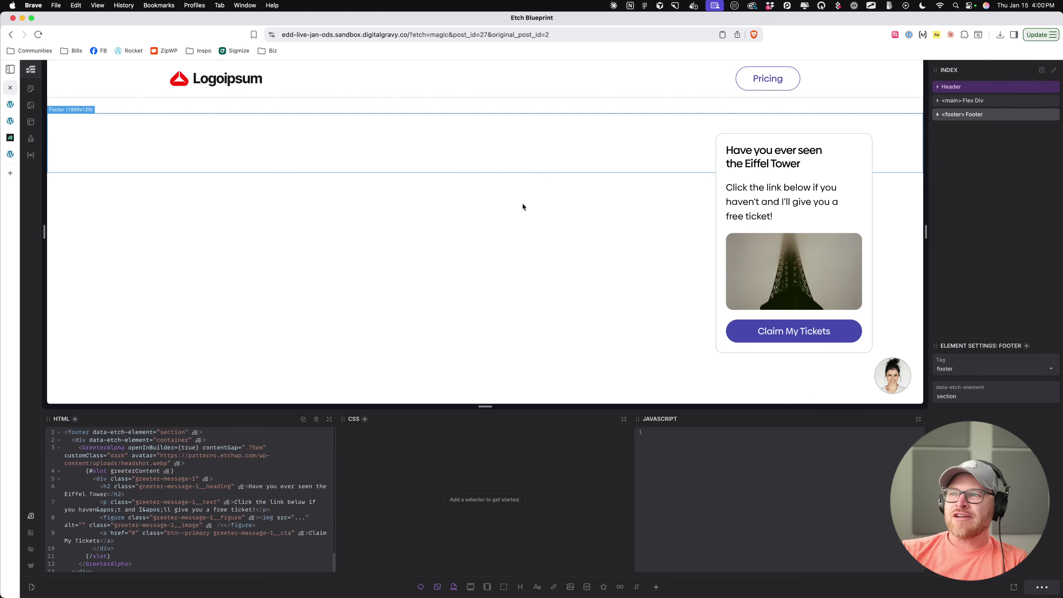
pyautogui.click(10, 106)
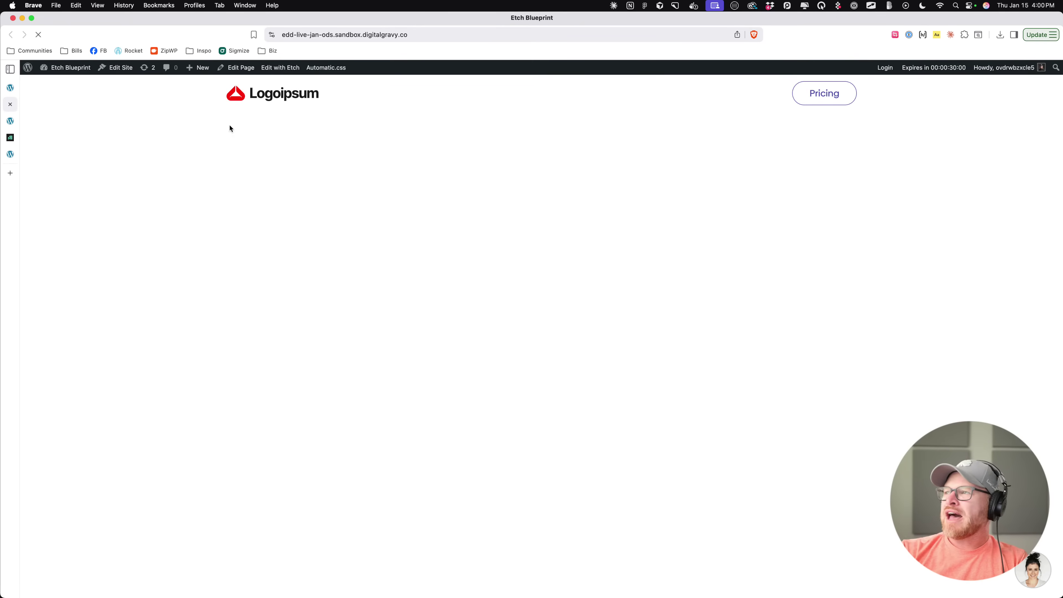
pyautogui.click(10, 88)
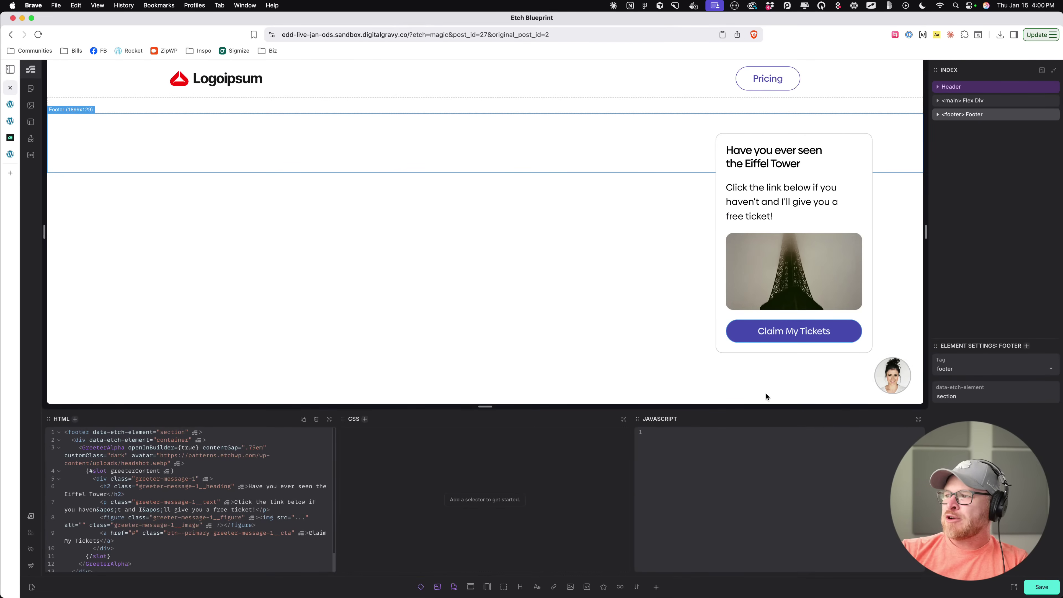
# Step: Select Greeter Alpha inside the Footer's container and open the media library for its Avatar property
pyautogui.click(980, 87)
pyautogui.click(981, 101)
pyautogui.click(983, 142)
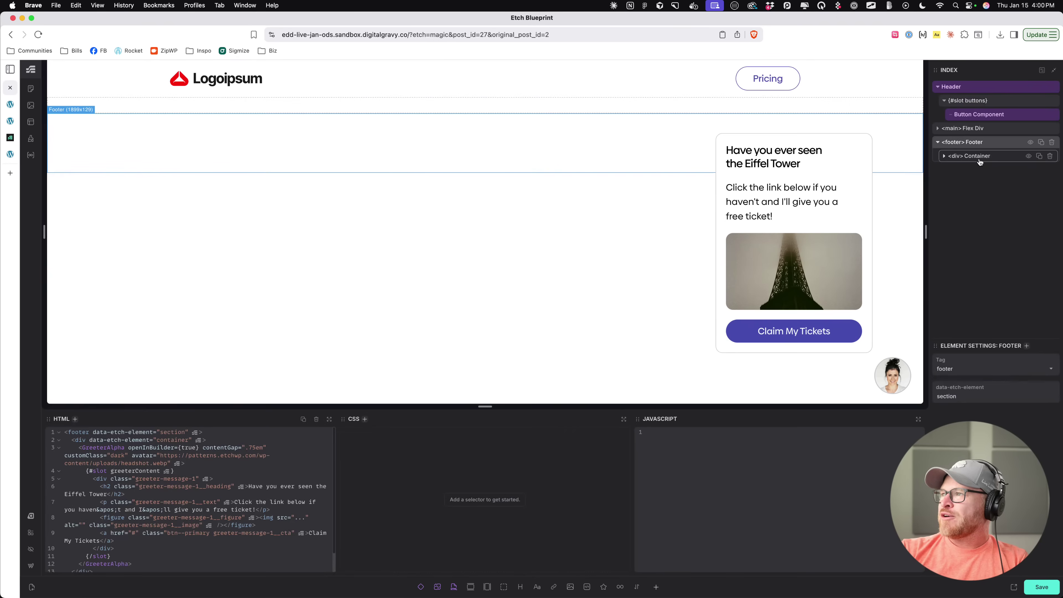
pyautogui.click(971, 156)
pyautogui.click(976, 170)
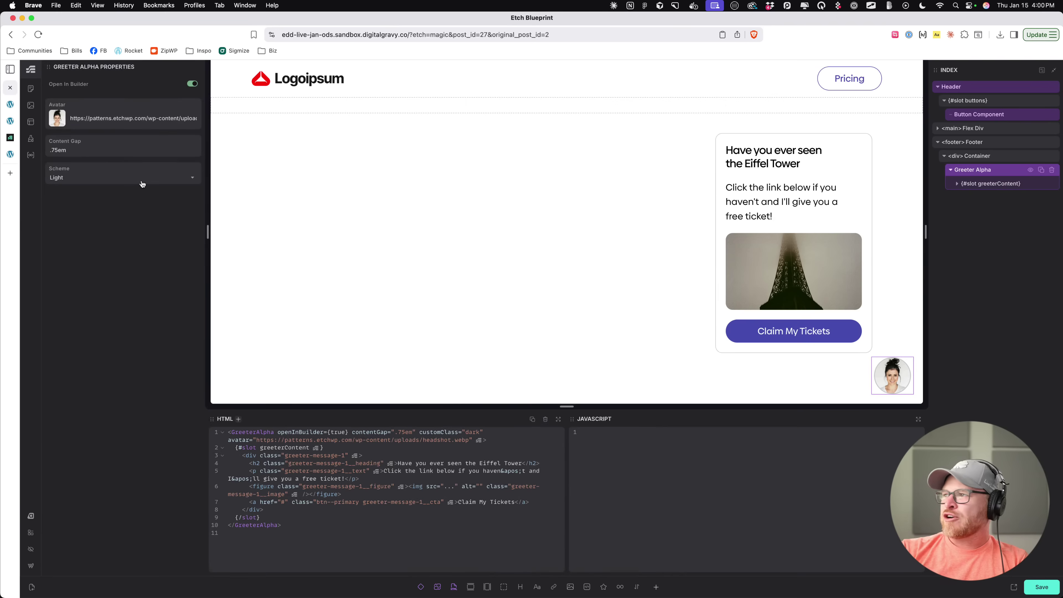
pyautogui.click(60, 120)
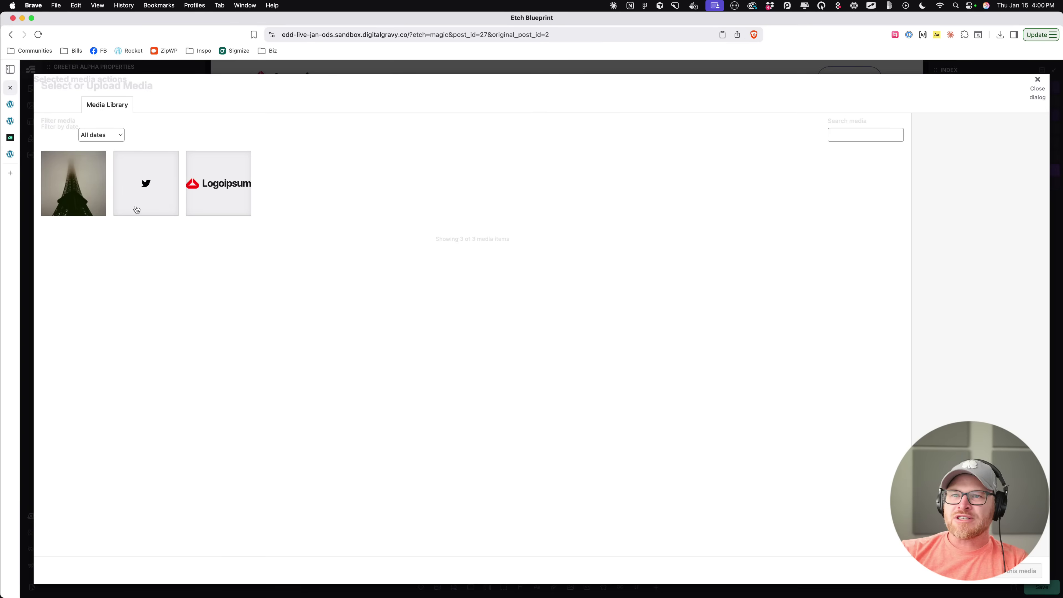
pyautogui.press('super+t')
pyautogui.write('unsplash')
pyautogui.press('Return')
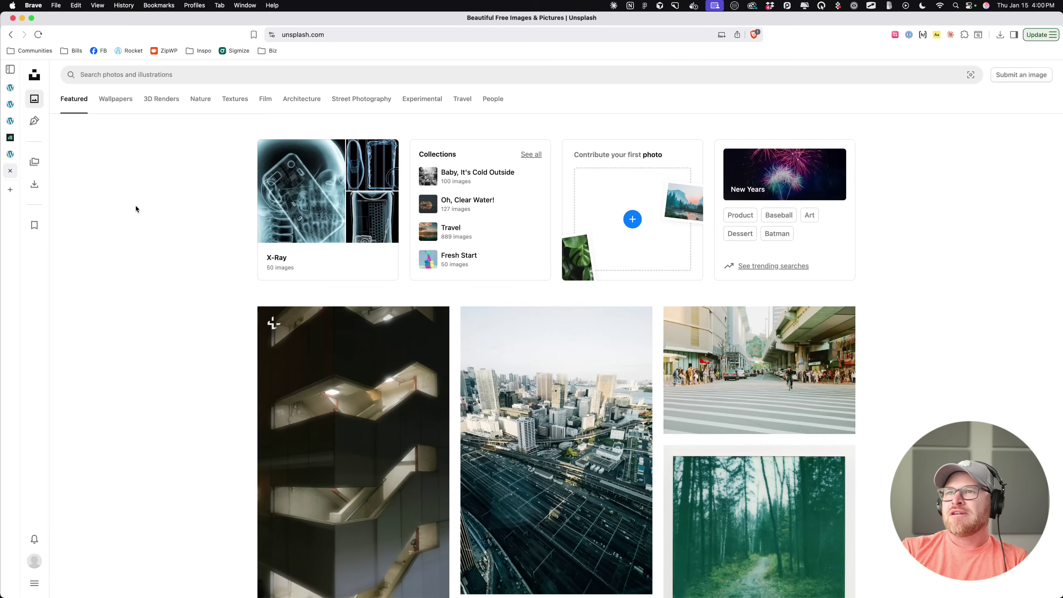
pyautogui.click(10, 154)
pyautogui.click(11, 121)
pyautogui.click(10, 92)
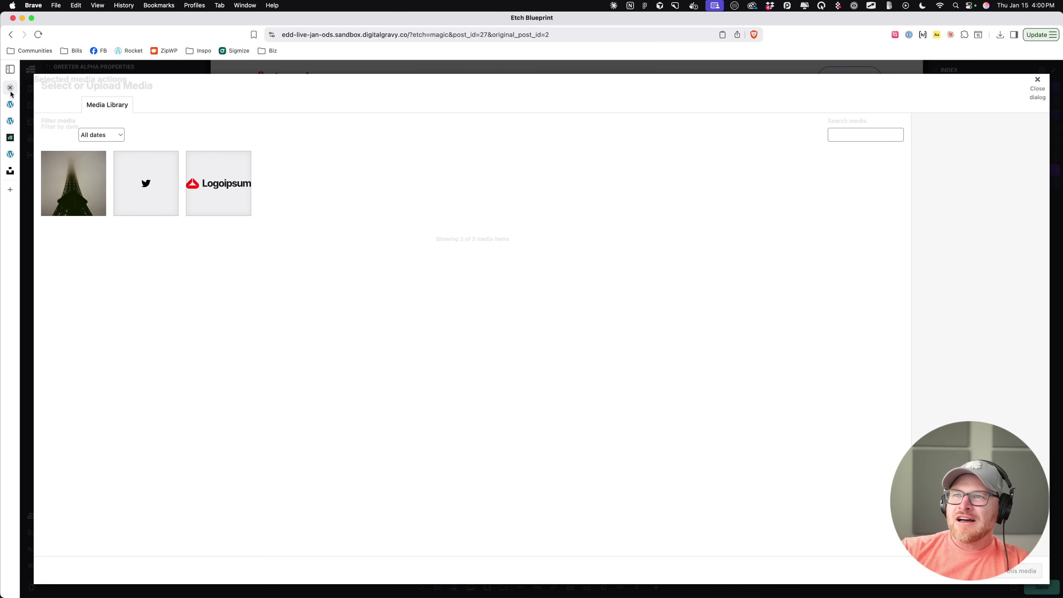
pyautogui.click(205, 582)
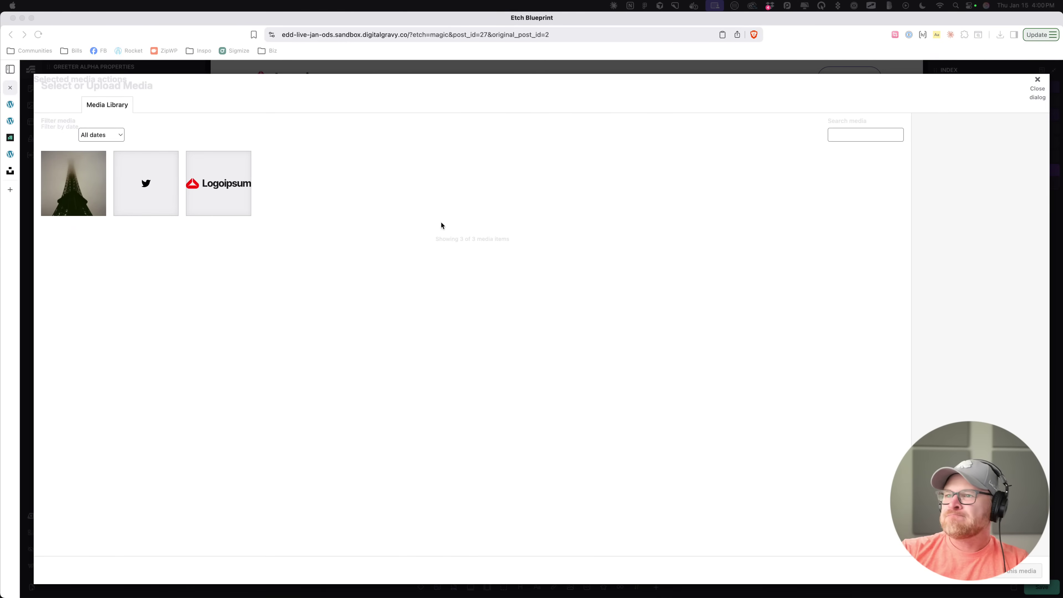
pyautogui.click(337, 307)
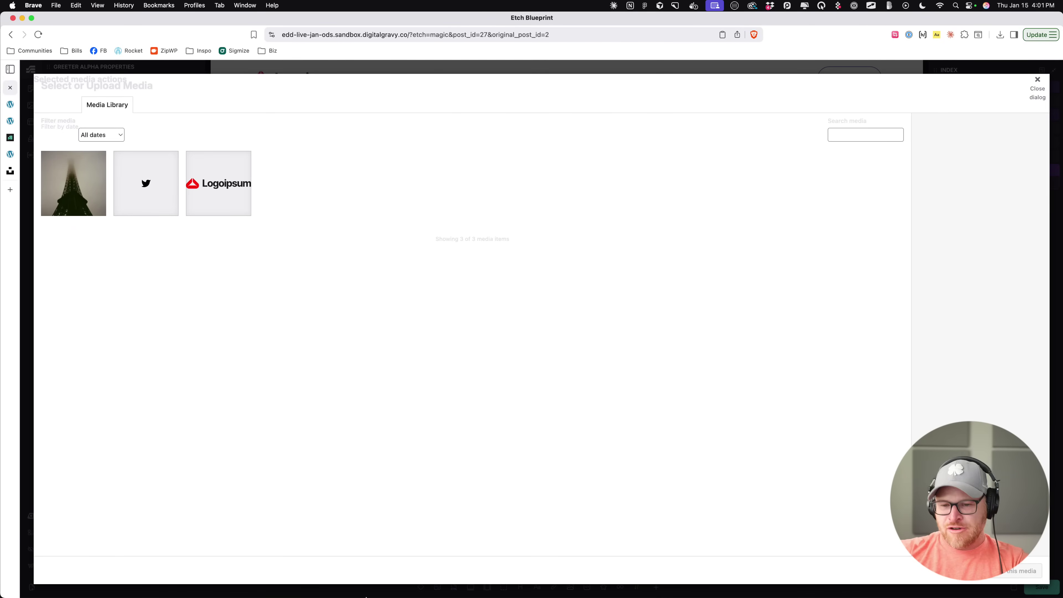
pyautogui.click(206, 582)
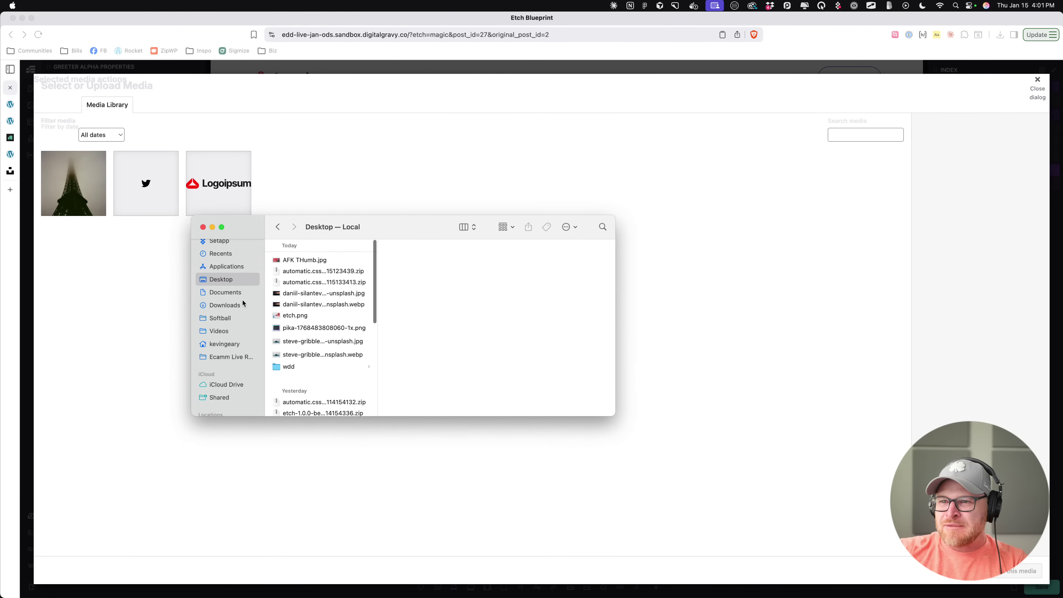
pyautogui.click(225, 305)
pyautogui.scroll(-3, 301, 327)
pyautogui.click(325, 351)
pyautogui.click(447, 285)
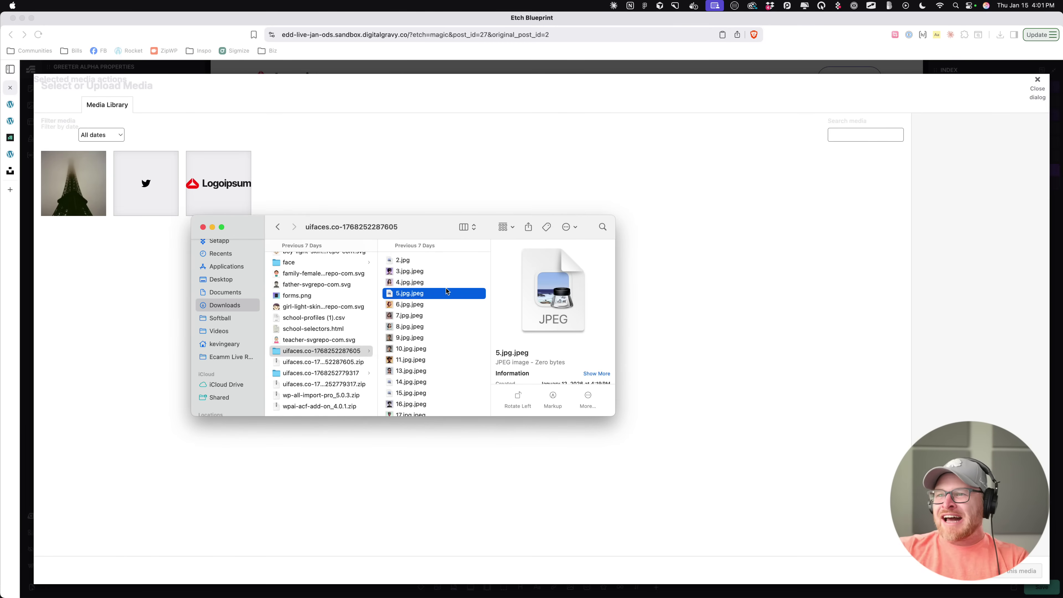
pyautogui.click(436, 273)
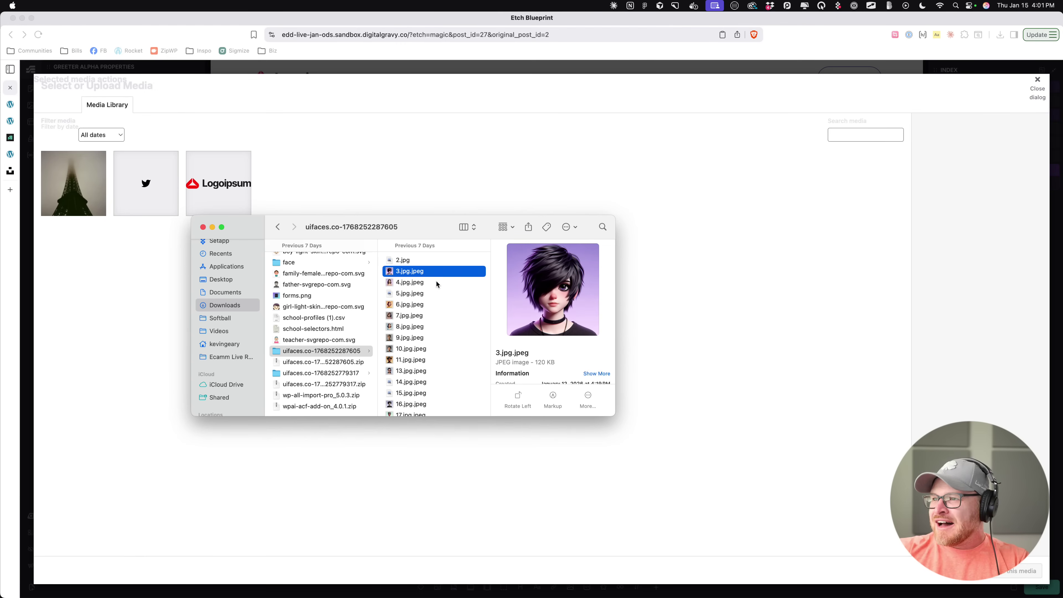
pyautogui.moveTo(426, 272); pyautogui.dragTo(461, 180)
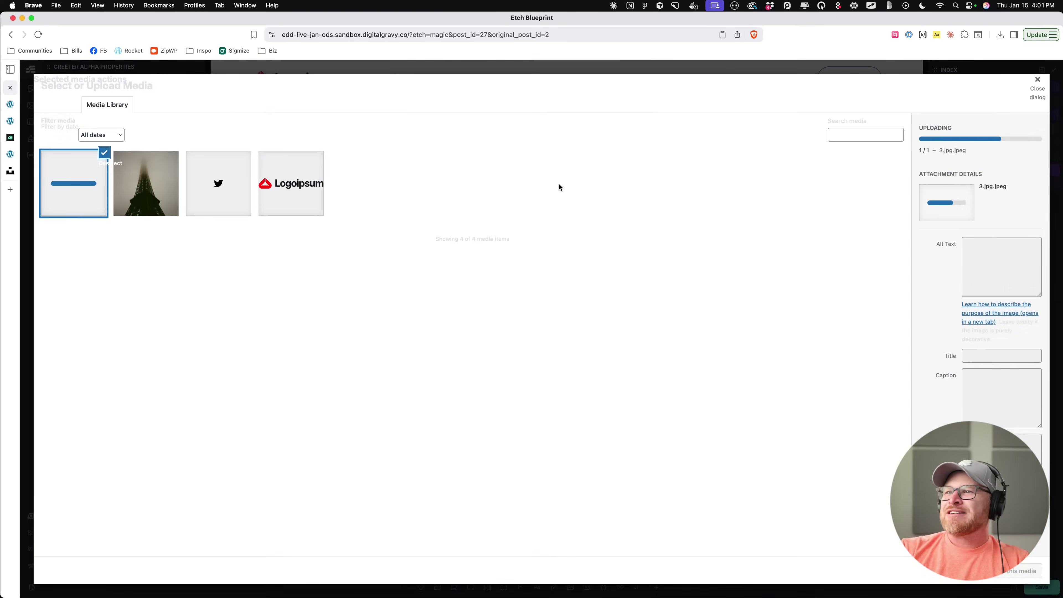
pyautogui.click(1023, 571)
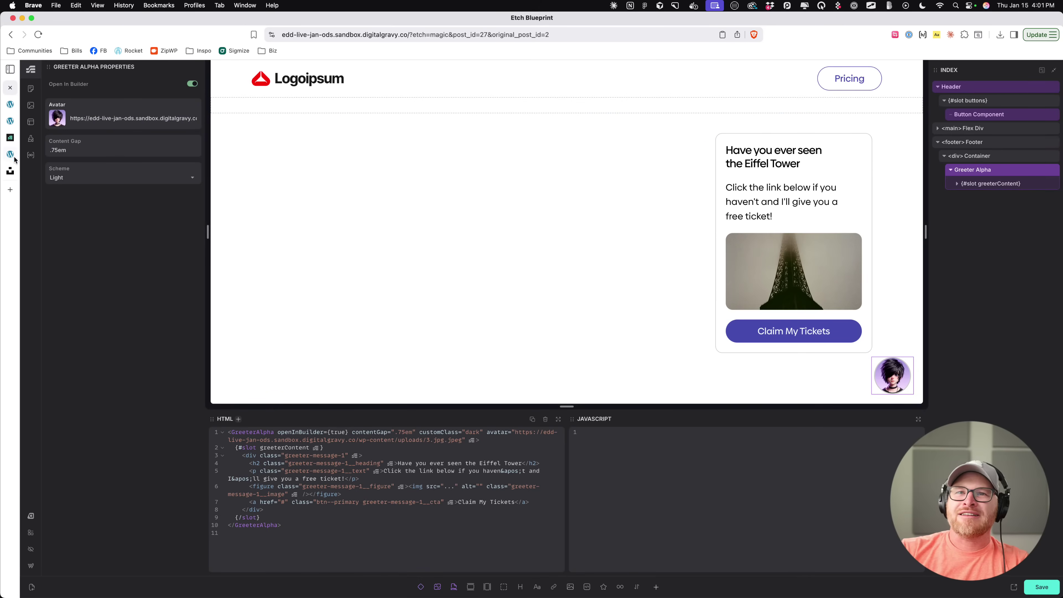
# Step: Open the greeter's live page and outline the greeter message card with a rectangle annotation
pyautogui.click(10, 111)
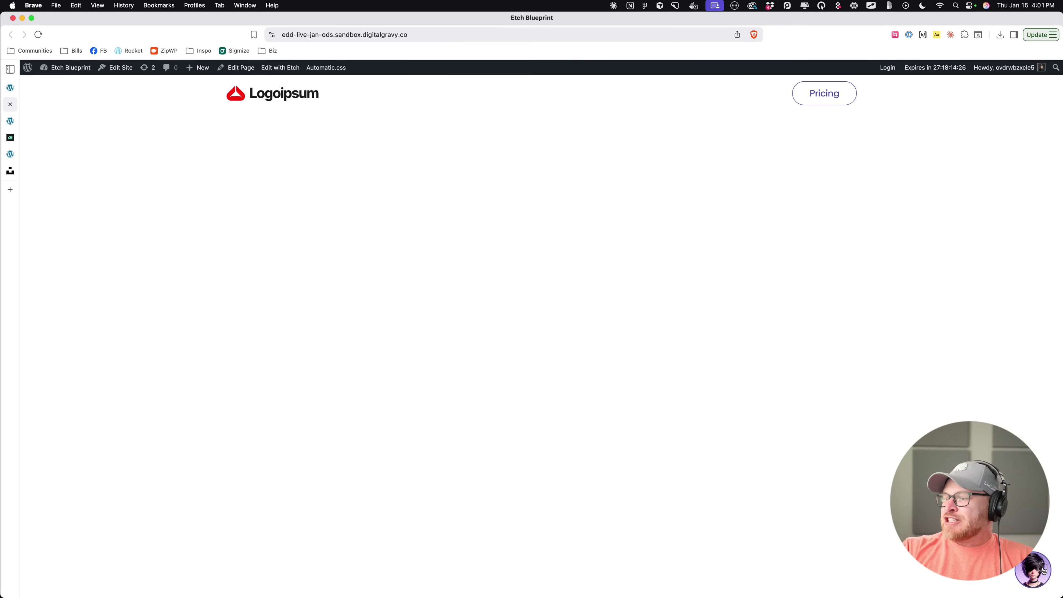
pyautogui.hotkey('alt', 'Tab')
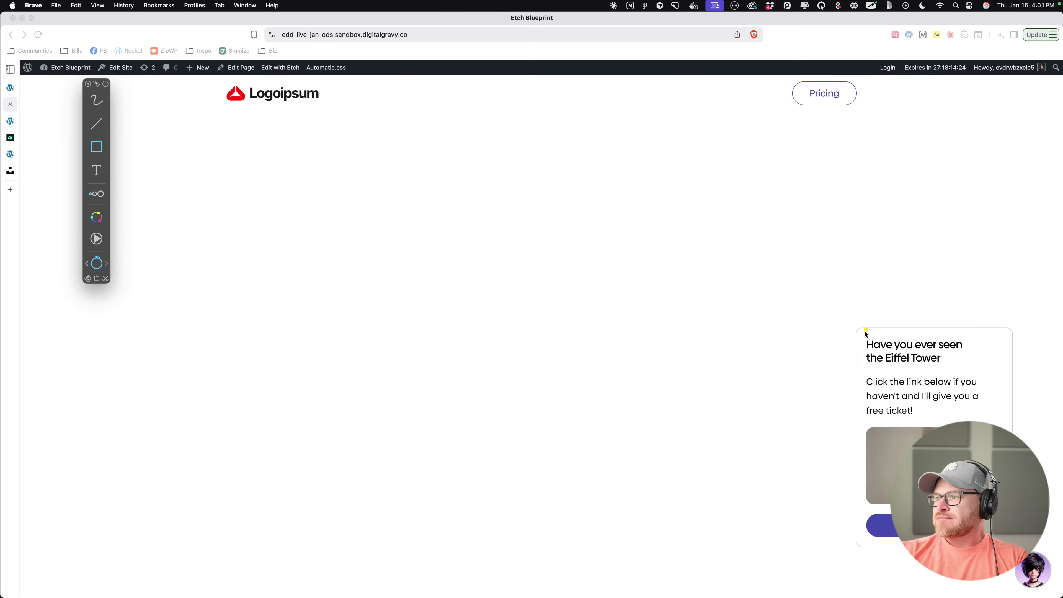
pyautogui.moveTo(859, 332)
pyautogui.mouseDown()
pyautogui.moveTo(1007, 522)
pyautogui.moveTo(1013, 545)
pyautogui.mouseUp()
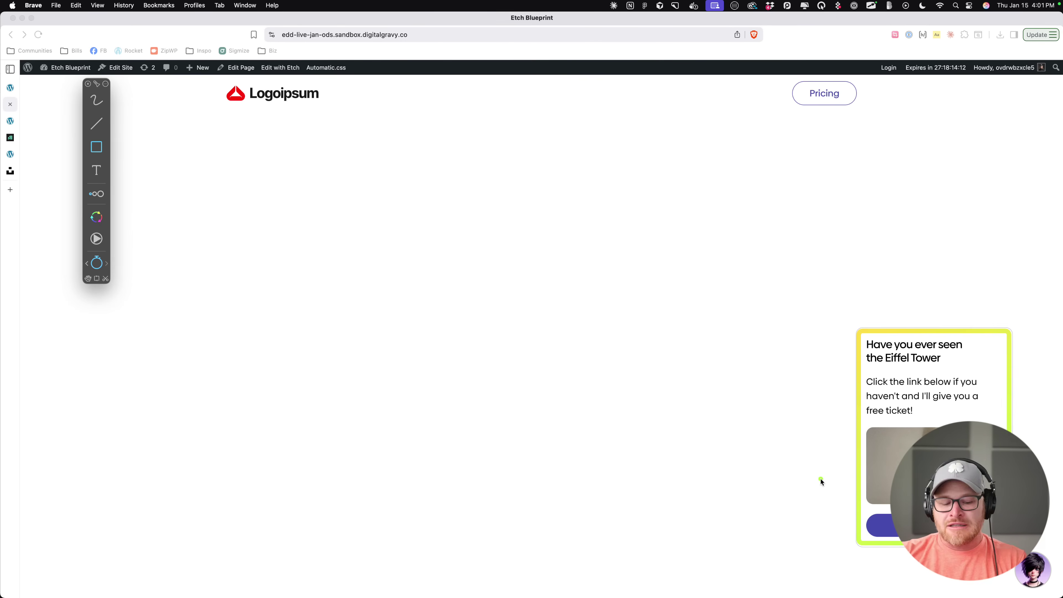
# Step: Clear the annotation and test keyboard access on the live page by moving focus to the greeter avatar and dismissing its message card
pyautogui.press('Escape')
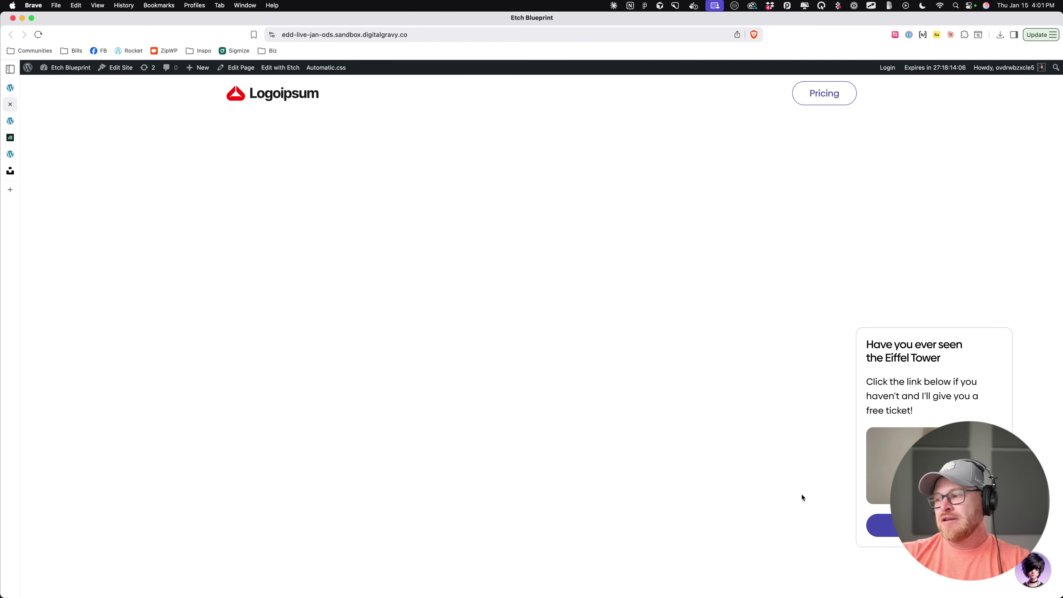
pyautogui.press('Tab')
pyautogui.press('Tab')
pyautogui.press('Tab')
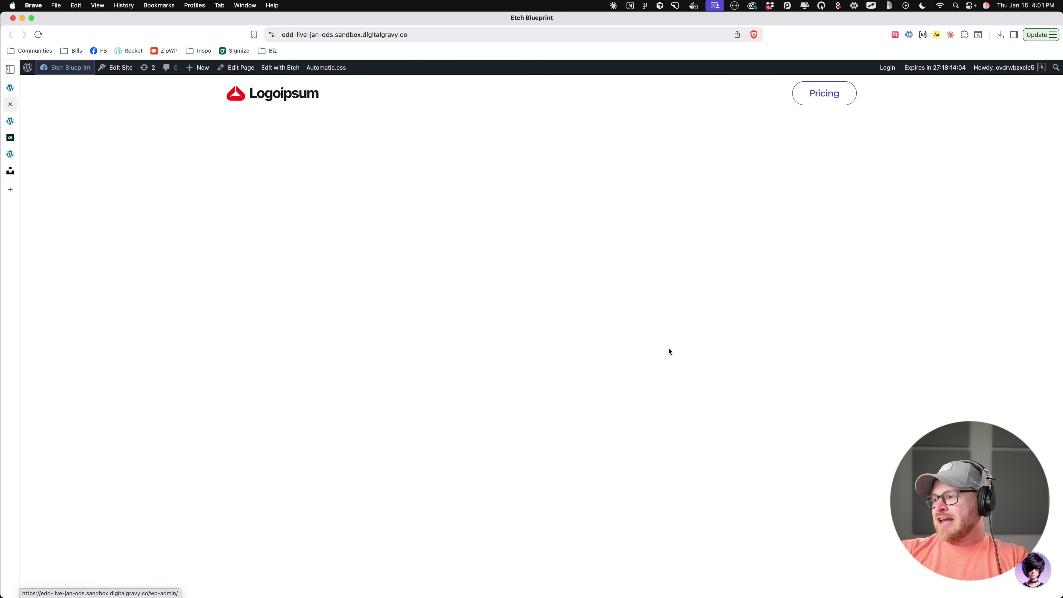
pyautogui.hotkey('shift', 'Tab')
pyautogui.hotkey('shift', 'Tab')
pyautogui.press('Tab')
pyautogui.press('Tab')
pyautogui.press('Tab')
pyautogui.press('Tab')
pyautogui.press('Tab')
pyautogui.press('Tab')
pyautogui.press('Tab')
pyautogui.press('Tab')
pyautogui.press('Tab')
pyautogui.press('Tab')
pyautogui.press('Tab')
pyautogui.press('Tab')
pyautogui.press('Tab')
pyautogui.press('Tab')
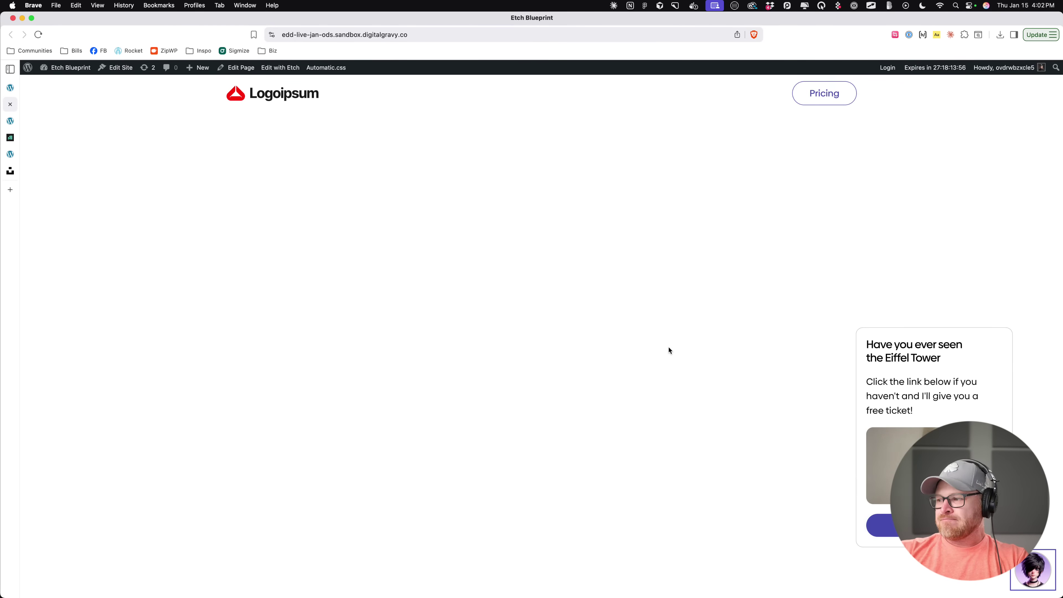
pyautogui.press('Escape')
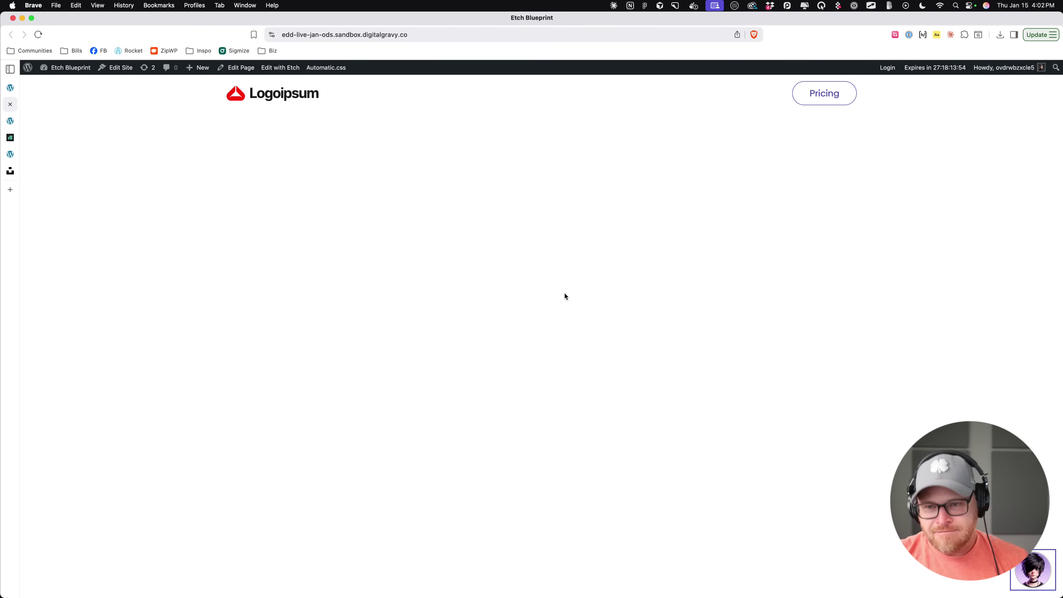
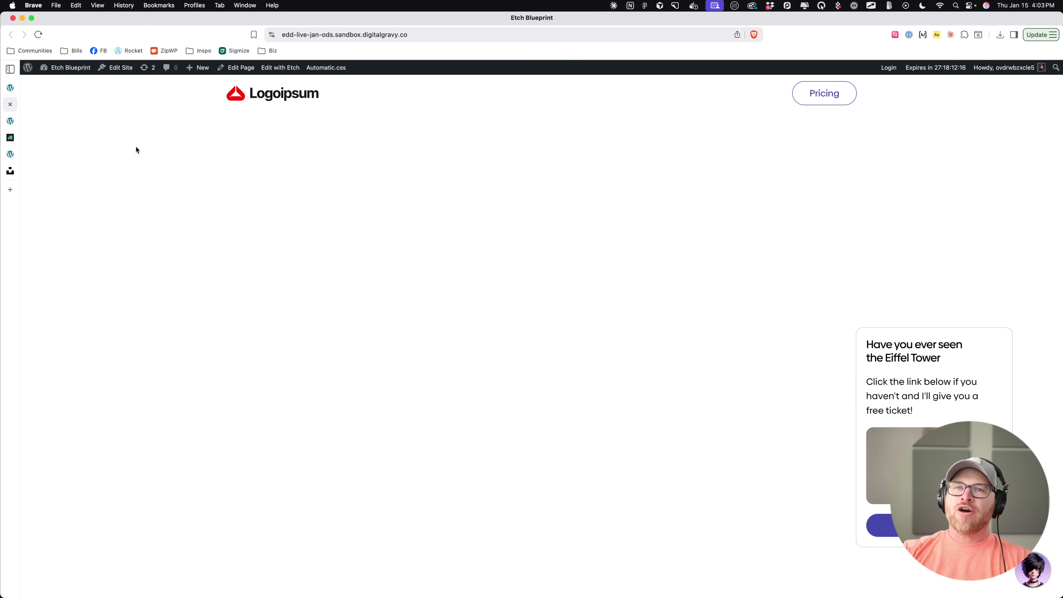
# Step: Return to the Etch builder, select the Footer in the Index structure with its contents expanded, and save the template
pyautogui.click(12, 89)
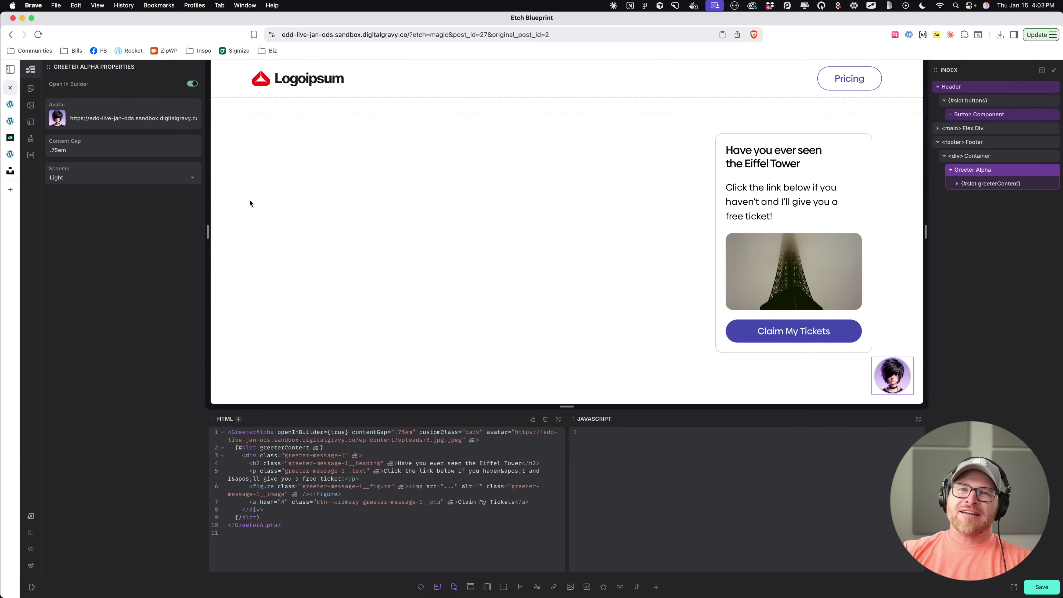
pyautogui.doubleClick(204, 192)
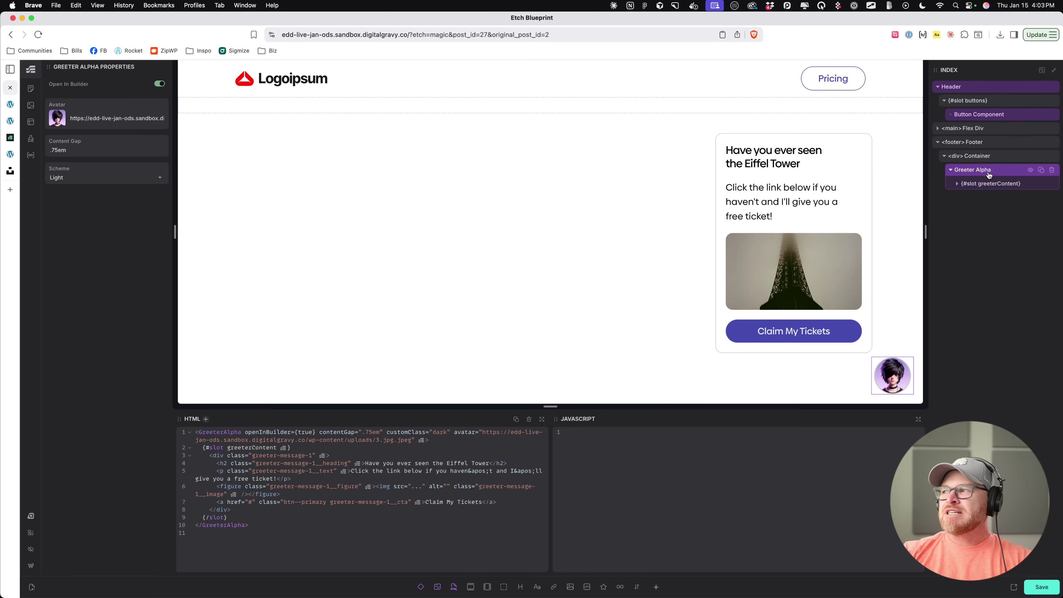
pyautogui.click(979, 143)
pyautogui.click(937, 143)
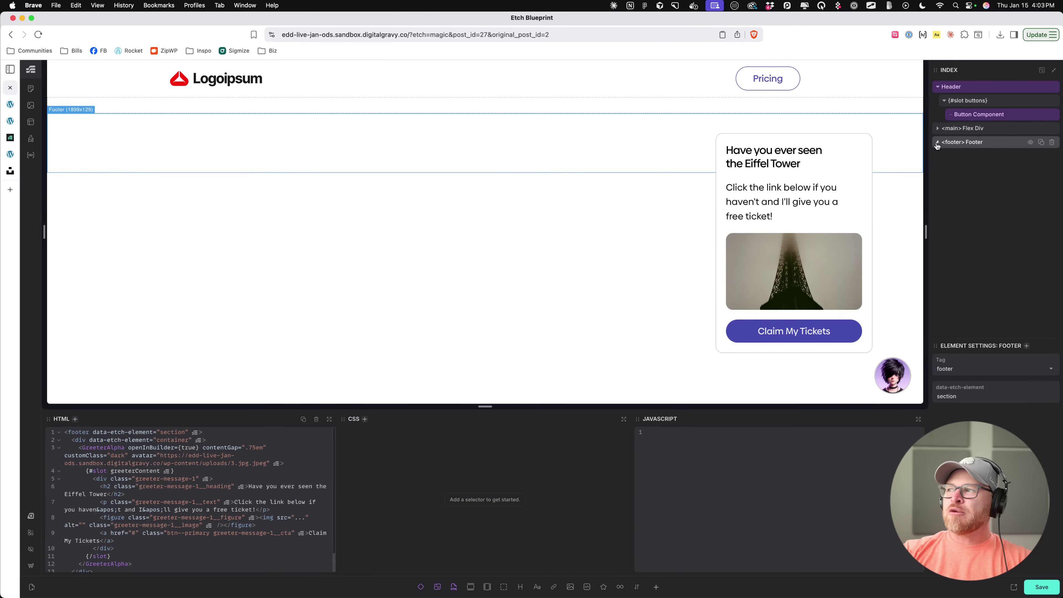
pyautogui.click(939, 143)
pyautogui.click(939, 143)
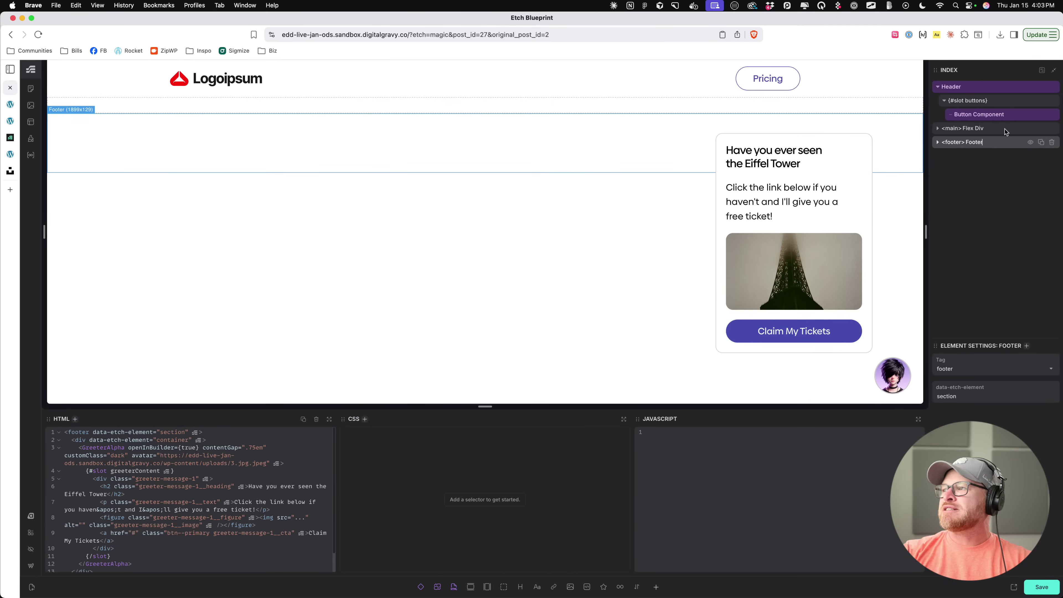
pyautogui.click(938, 143)
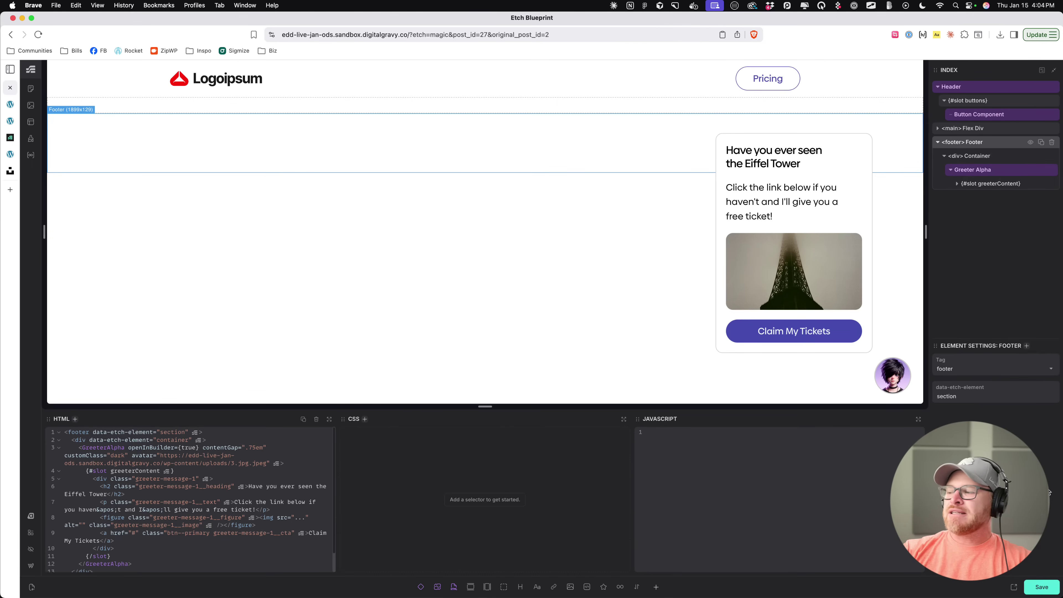
pyautogui.press('super+s')
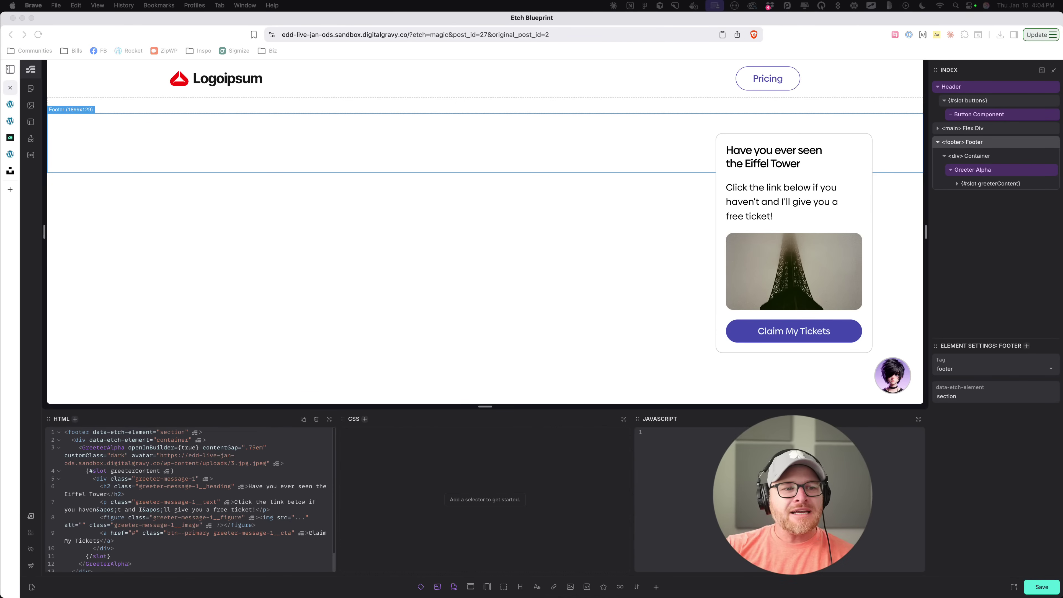
# Step: Open the live page from the builder and check the greeter avatar
pyautogui.click(1013, 587)
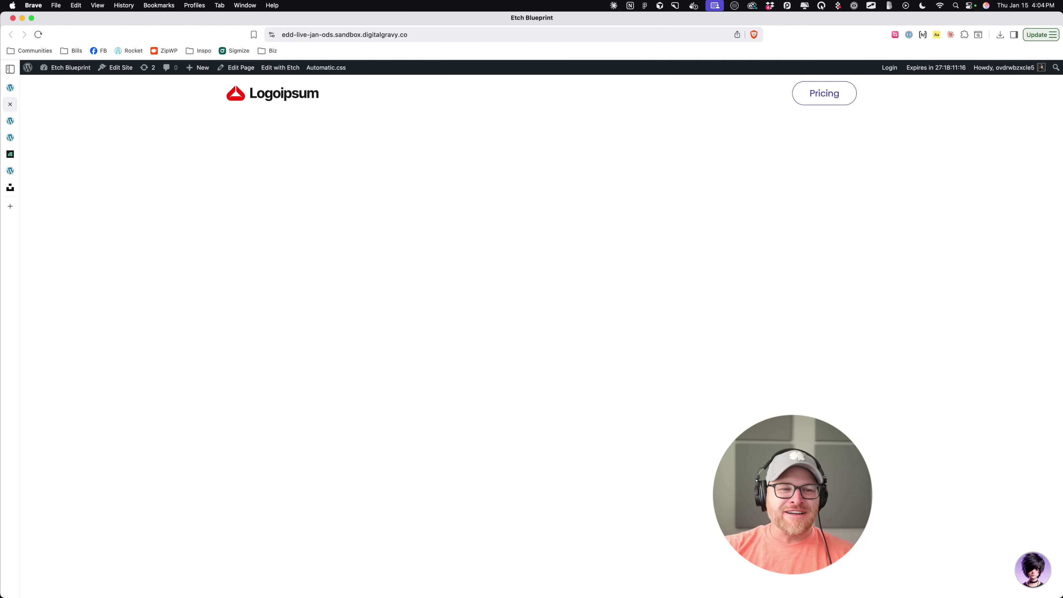
pyautogui.moveTo(1028, 574)
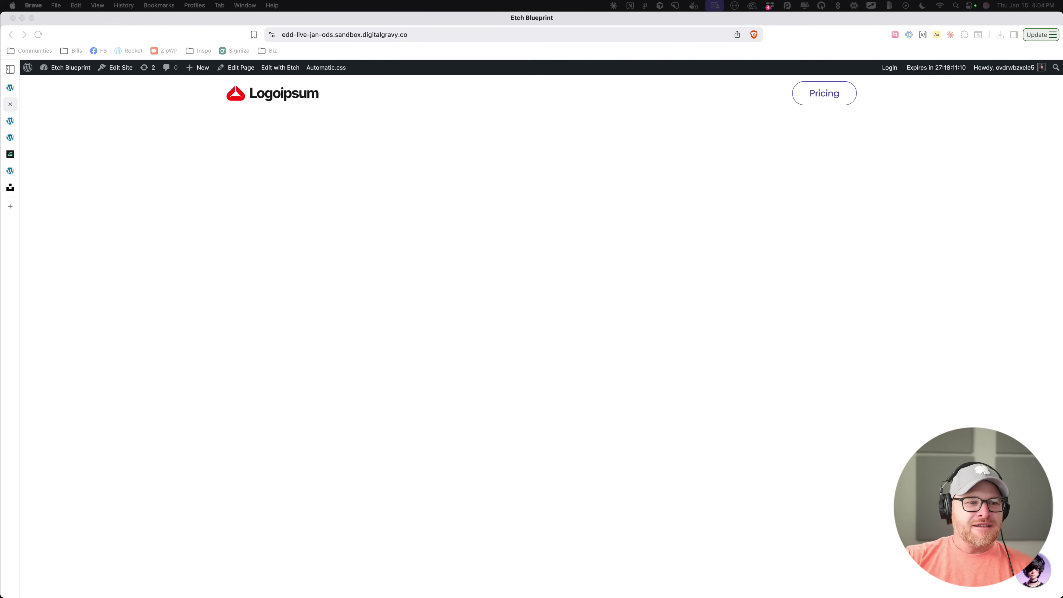
pyautogui.click(274, 301)
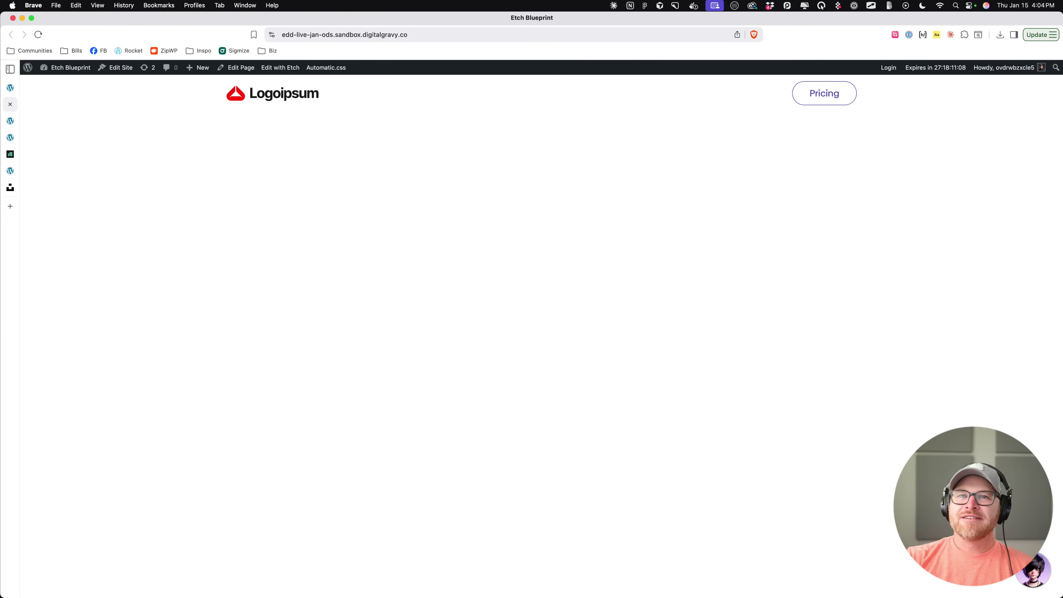
# Step: Check the Automatic.css community feed for the ACSS 4.0.0-alpha-7 release post and return to the builder
pyautogui.click(9, 88)
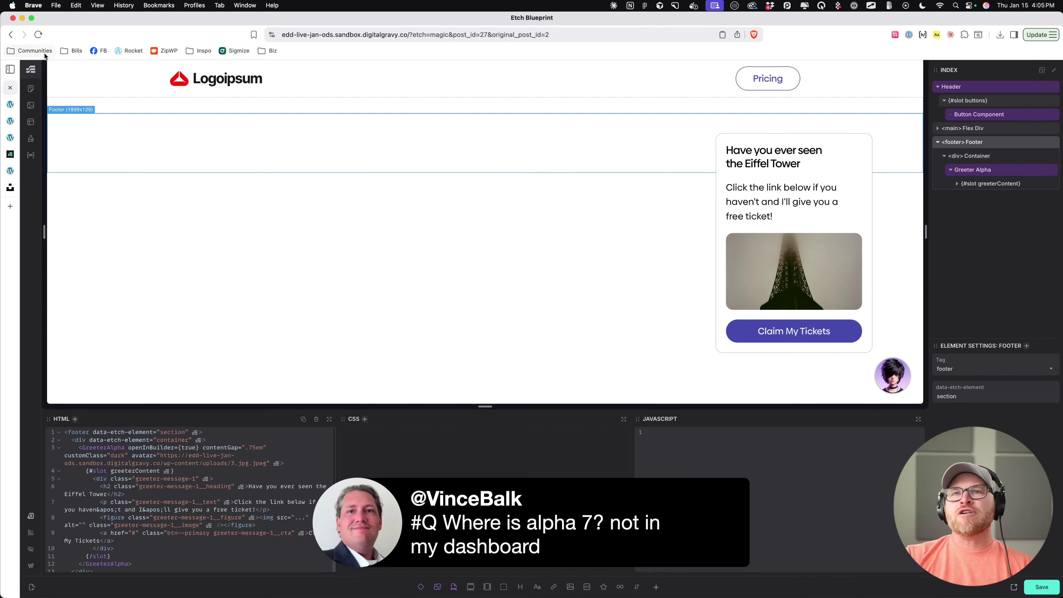
pyautogui.click(30, 50)
pyautogui.moveTo(46, 94); pyautogui.dragTo(11, 205)
pyautogui.click(10, 204)
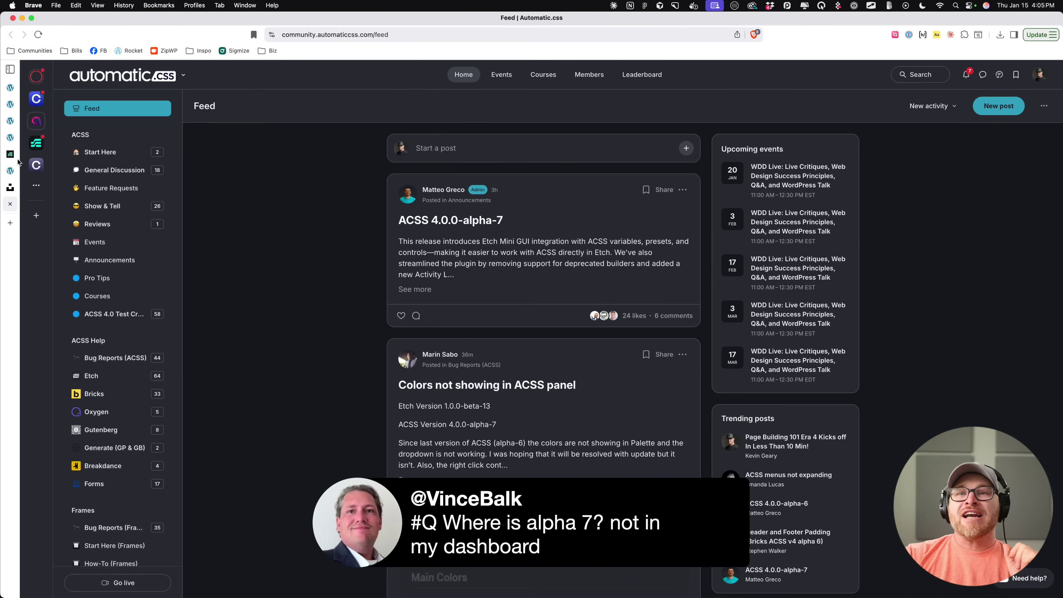
pyautogui.click(10, 170)
pyautogui.click(10, 140)
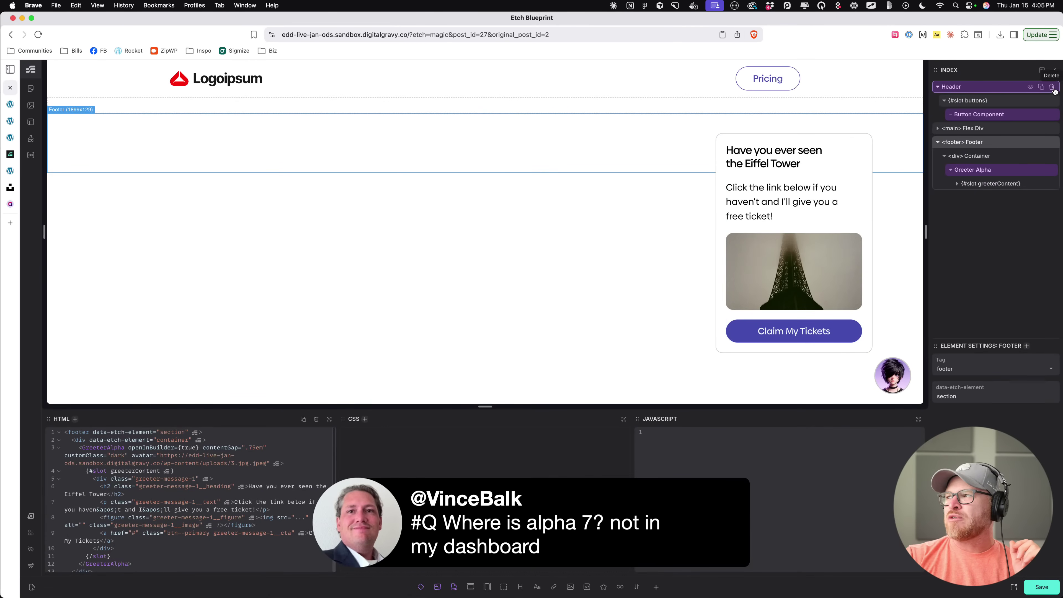
pyautogui.click(30, 88)
pyautogui.click(56, 71)
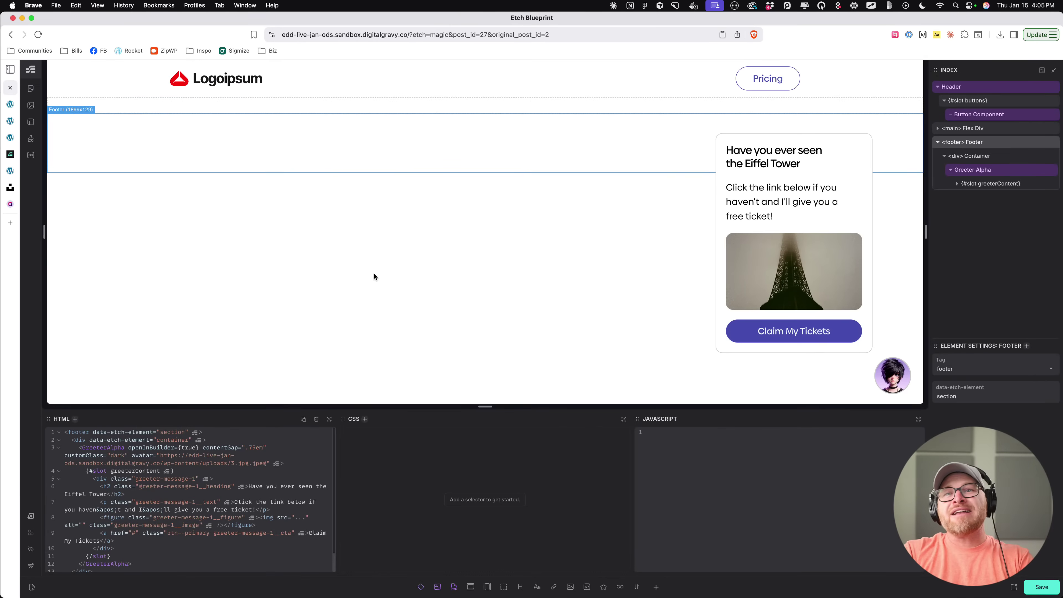
# Step: Switch the builder from the Index template to the Home page
pyautogui.press('super+m')
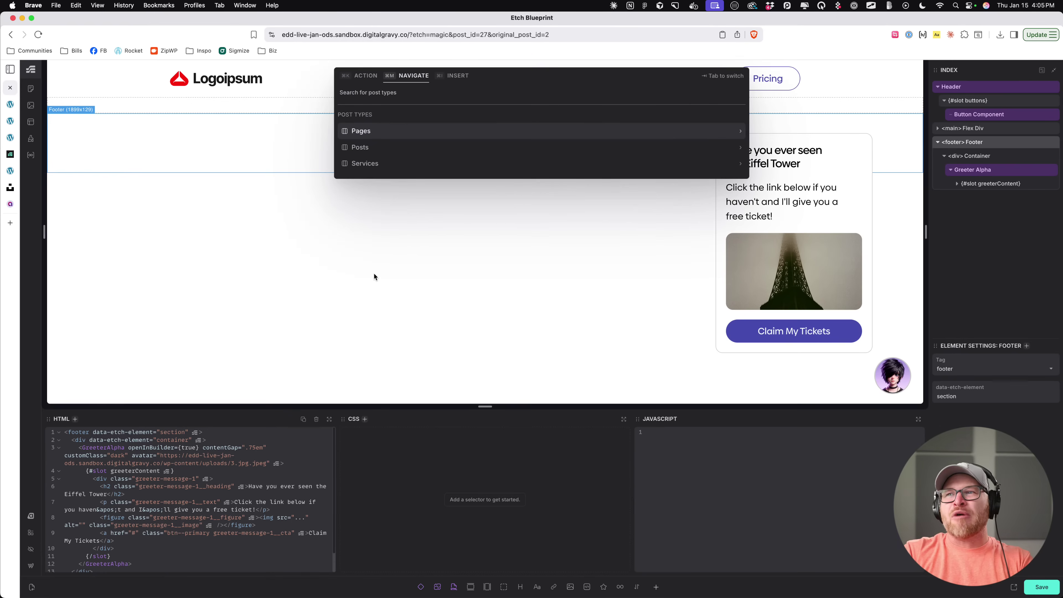
pyautogui.press('Return')
pyautogui.press('Down')
pyautogui.press('Return')
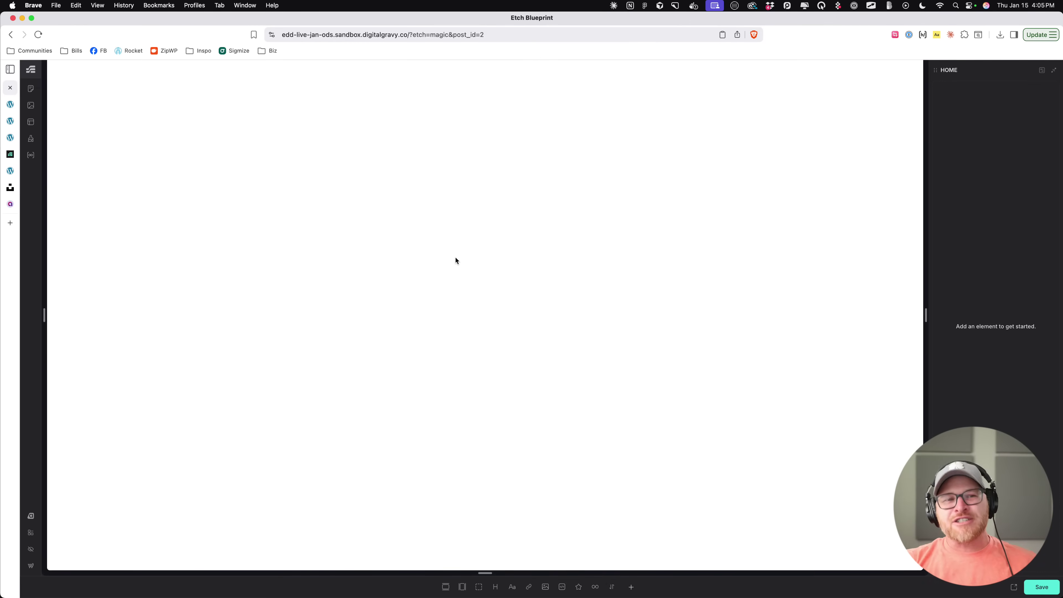
# Step: Add a section to the Home page, insert a blockquote figure with caption in its container, and select the quote paragraph
pyautogui.click(446, 586)
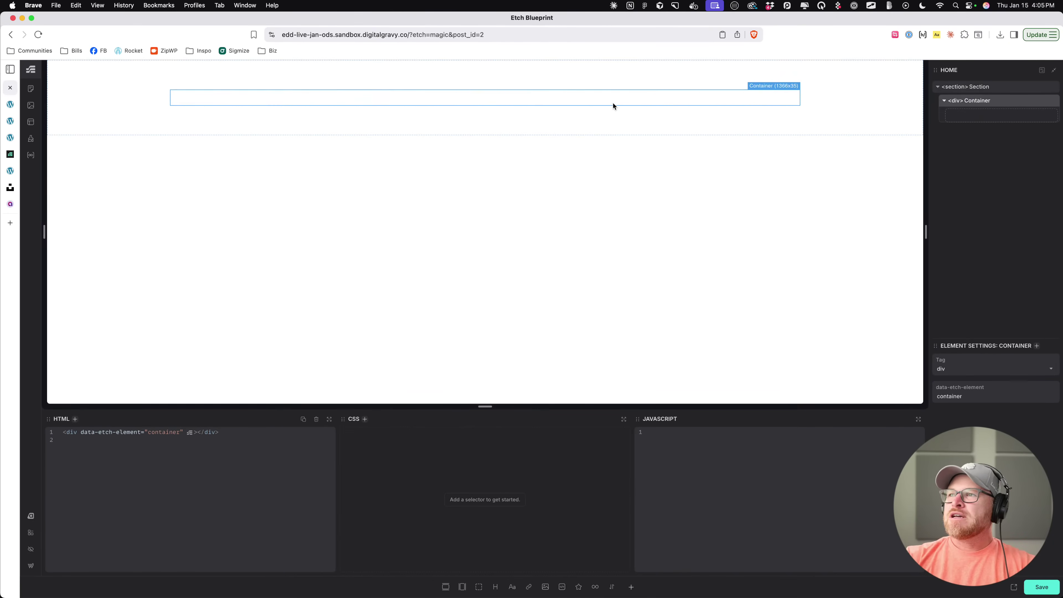
pyautogui.press('super+i')
pyautogui.write('blo')
pyautogui.press('Down')
pyautogui.press('Return')
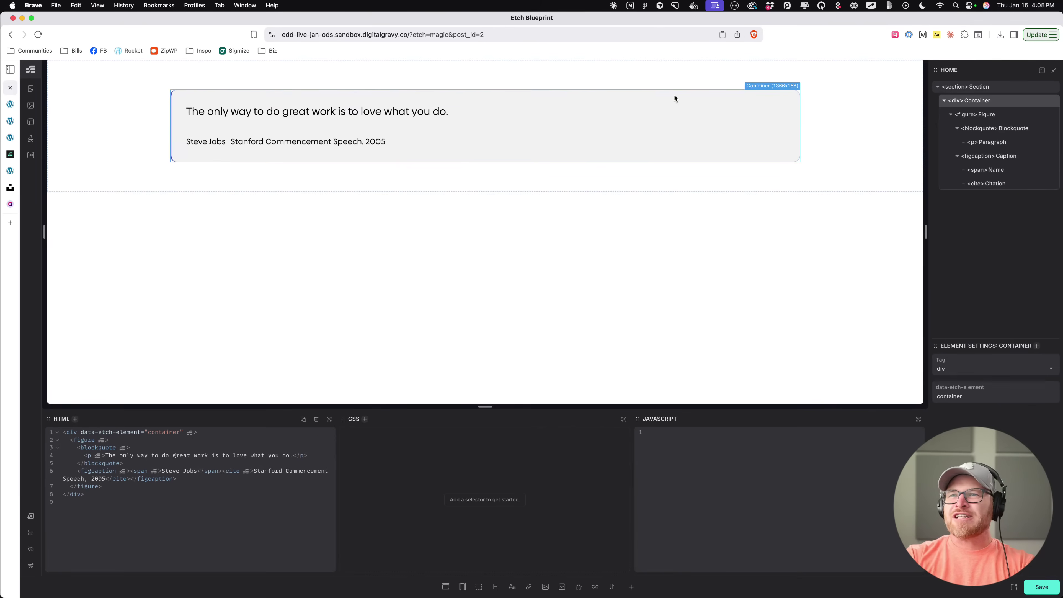
pyautogui.click(510, 107)
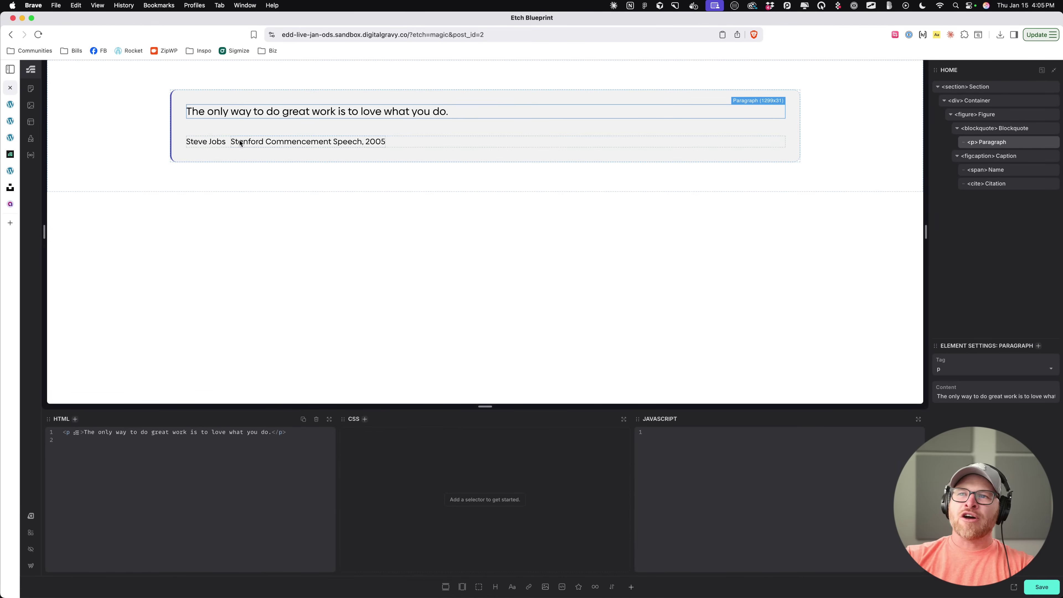
pyautogui.doubleClick(292, 111)
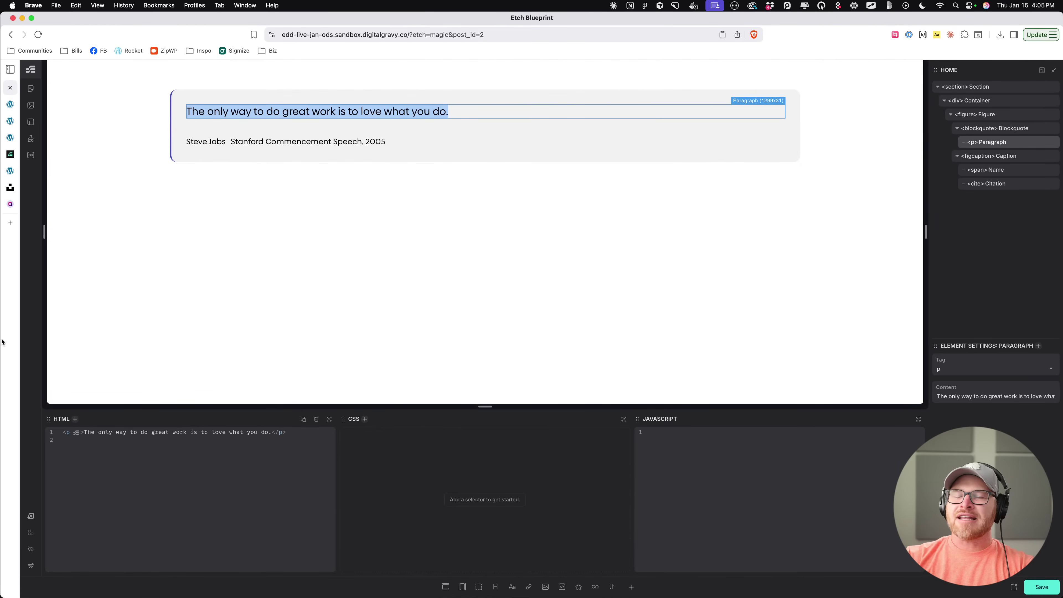
pyautogui.click(98, 278)
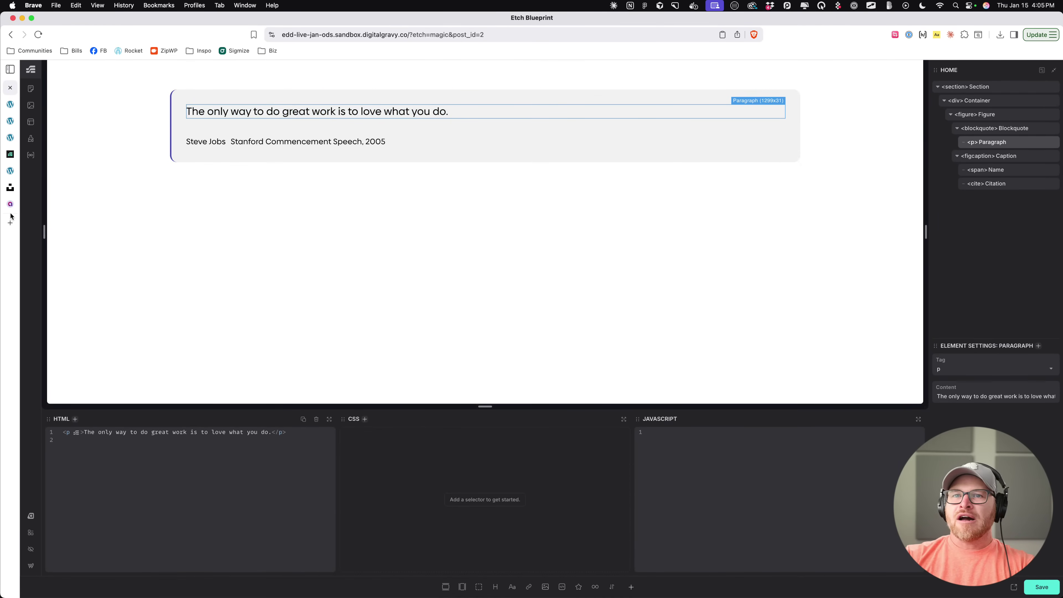
pyautogui.click(10, 204)
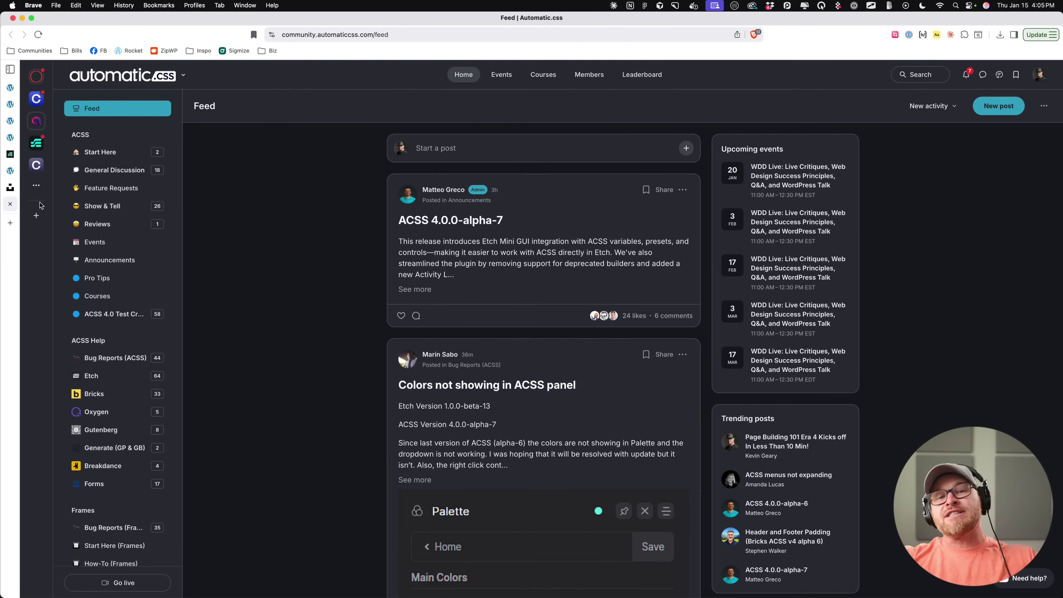
pyautogui.click(16, 170)
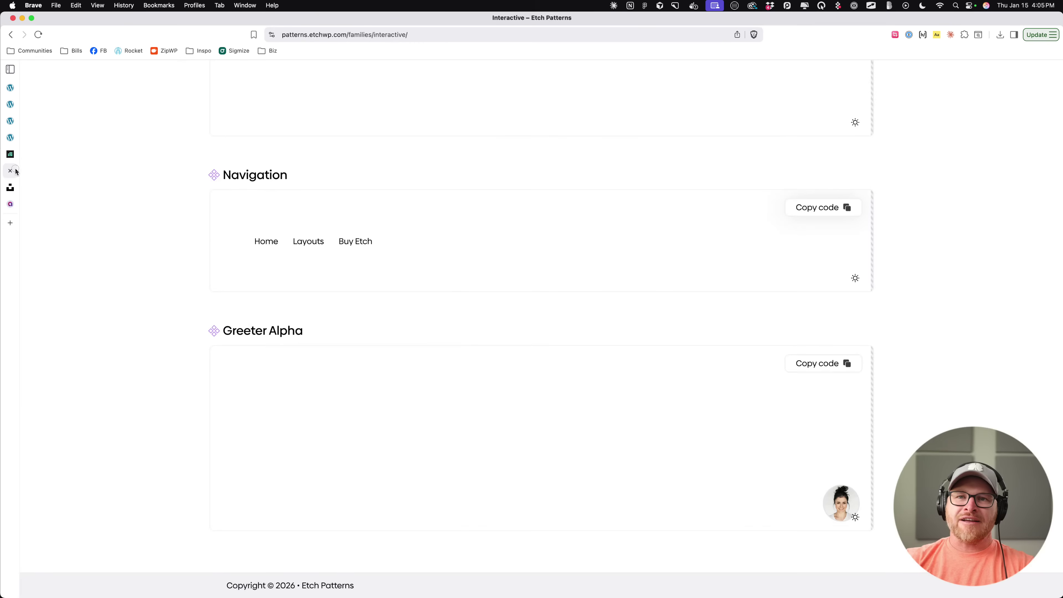
pyautogui.click(10, 206)
pyautogui.click(10, 138)
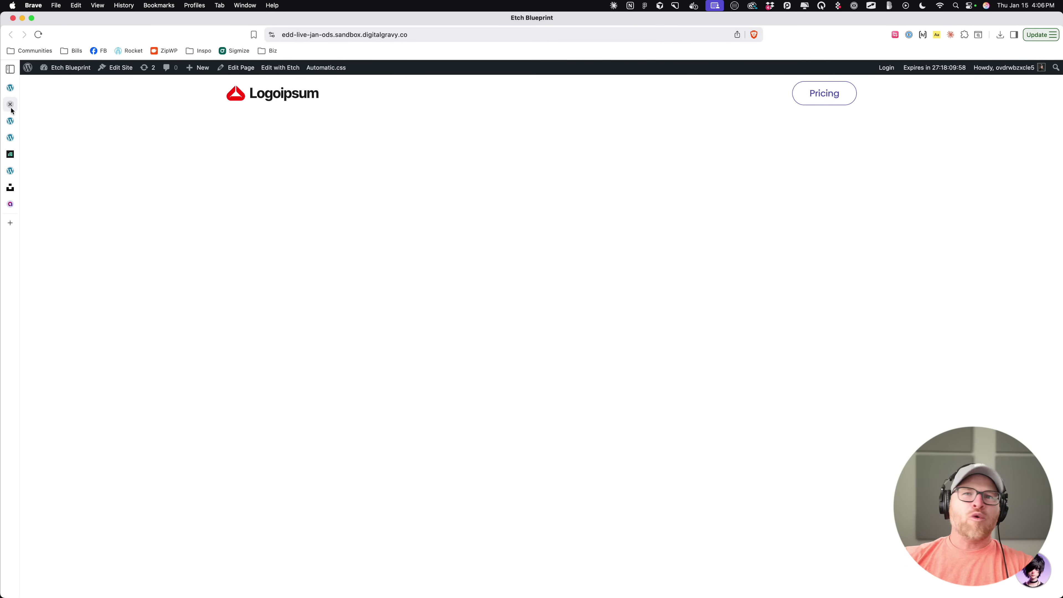
pyautogui.click(13, 94)
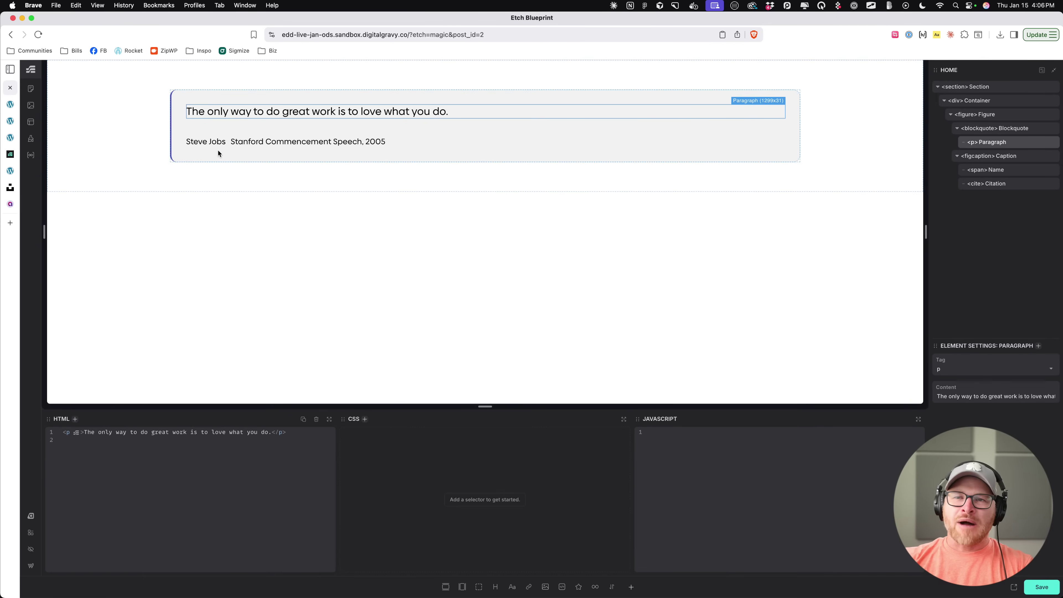
# Step: Save the Home page and open it live to check the inserted blockquote
pyautogui.click(1014, 587)
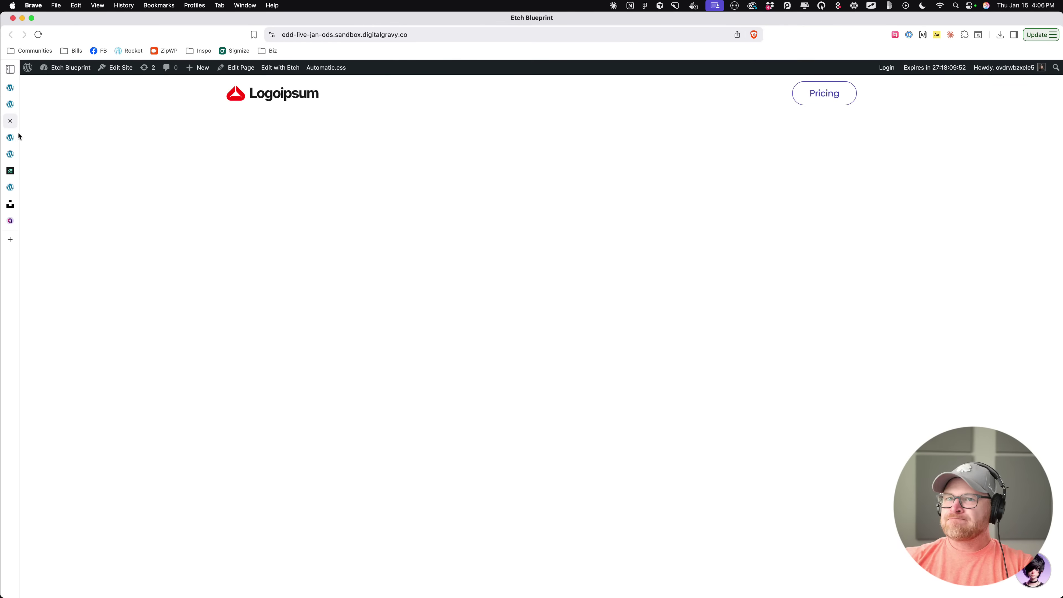
pyautogui.click(11, 90)
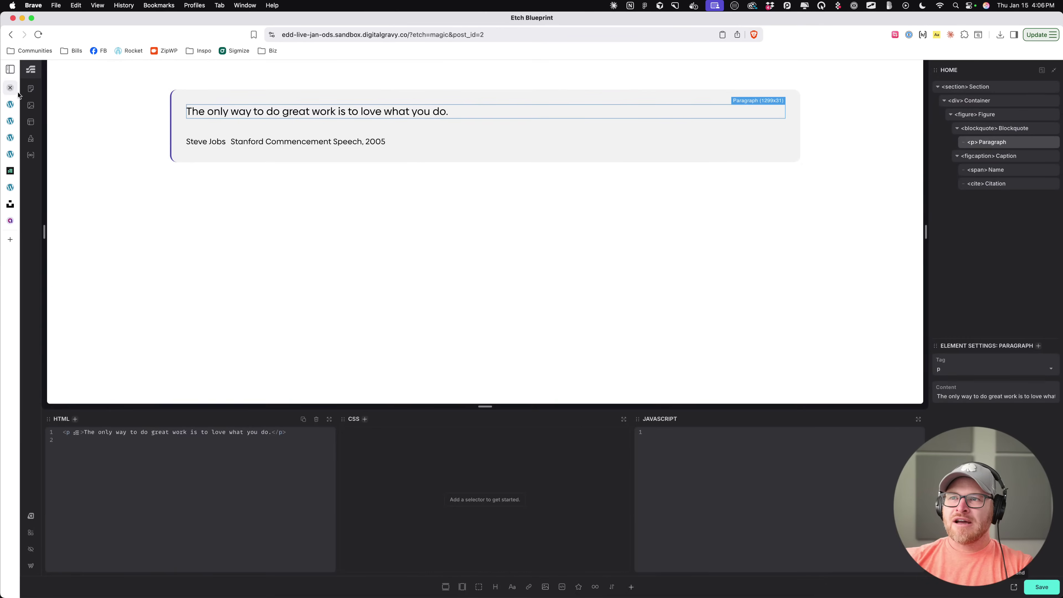
pyautogui.click(1016, 588)
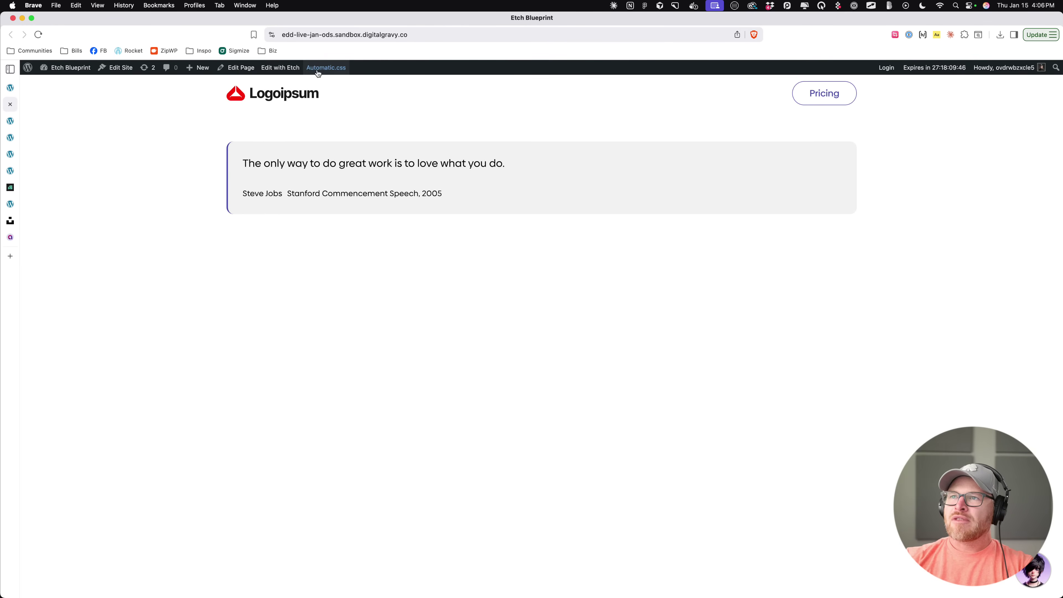
# Step: Open Additional Styling in Automatic.css on the live page and review the Blockquotes settings for Main, Text, and Footer & Caption
pyautogui.click(327, 67)
pyautogui.click(78, 400)
pyautogui.moveTo(81, 78); pyautogui.dragTo(646, 165)
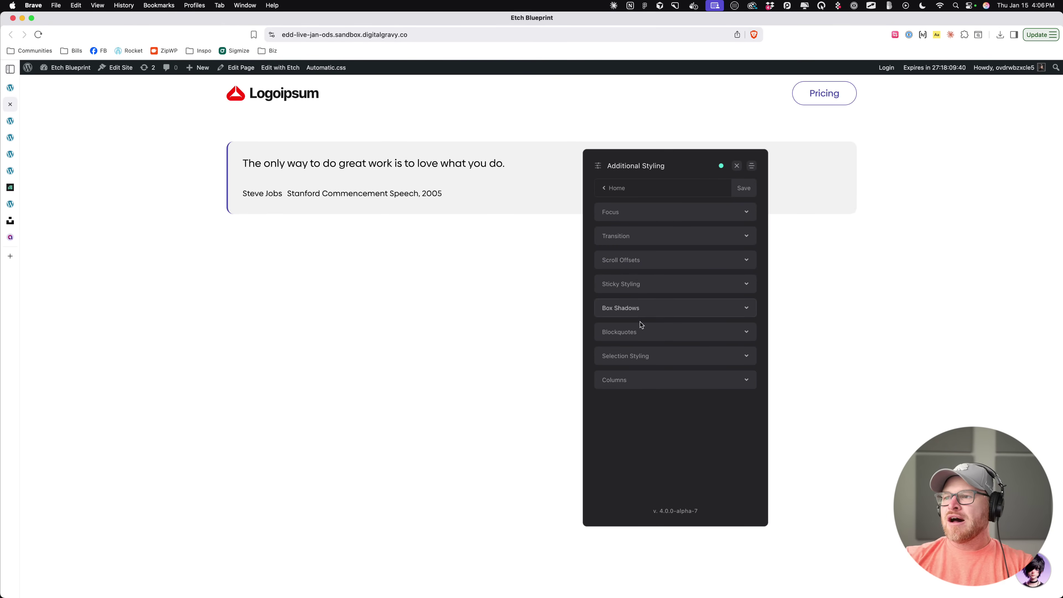
pyautogui.click(652, 333)
pyautogui.scroll(-8, 654, 331)
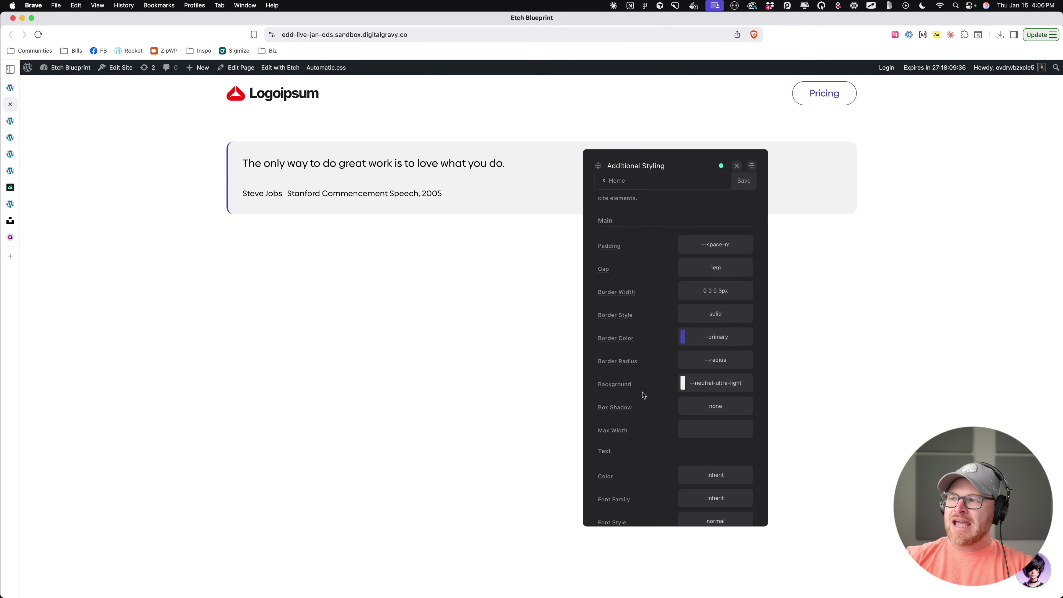
pyautogui.scroll(-4, 641, 414)
pyautogui.scroll(-6, 641, 414)
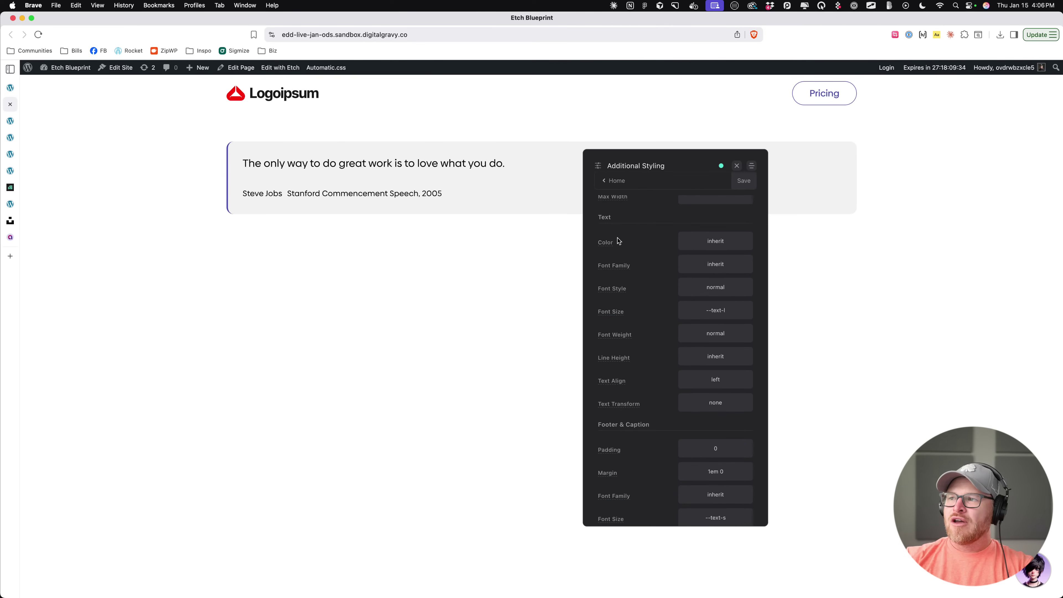
# Step: Examine the Blockquotes settings for Text, Footer & Caption, and Cite, along with the styling options and Exclude Selectors
pyautogui.scroll(-8, 647, 310)
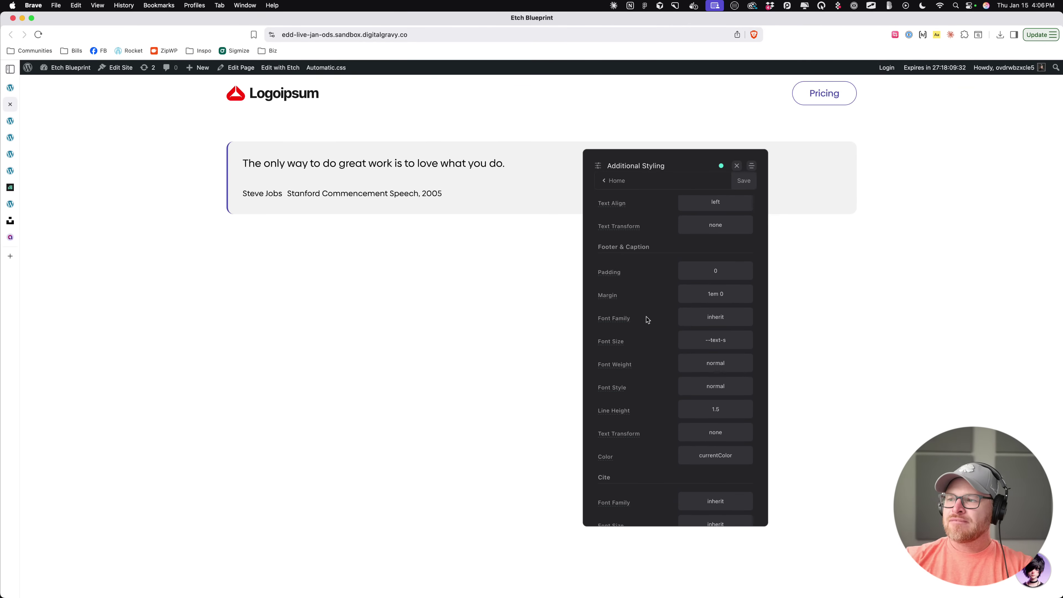
pyautogui.click(696, 314)
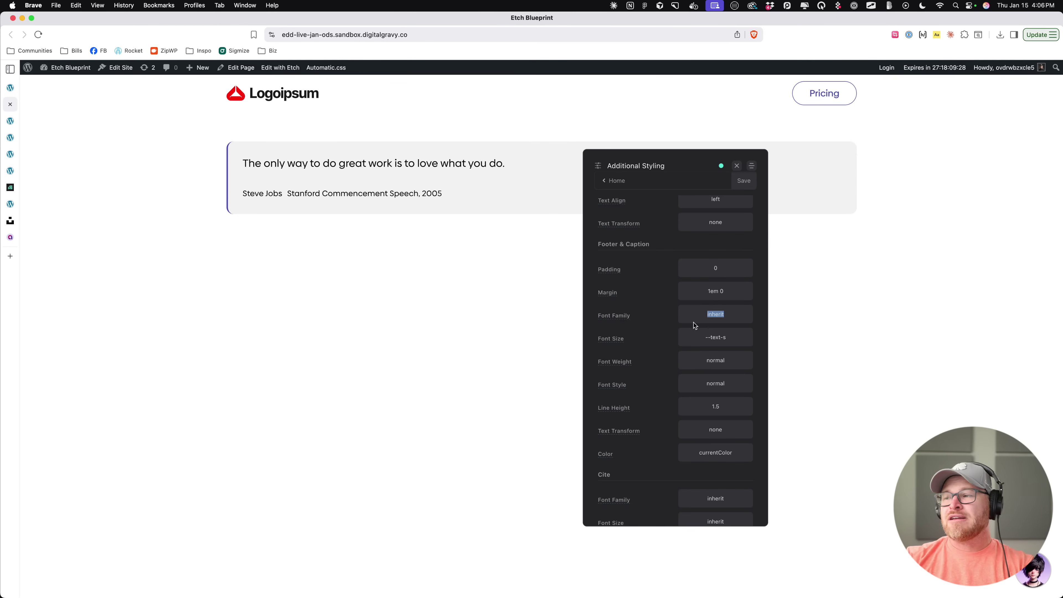
pyautogui.moveTo(668, 321); pyautogui.dragTo(590, 317)
pyautogui.click(666, 321)
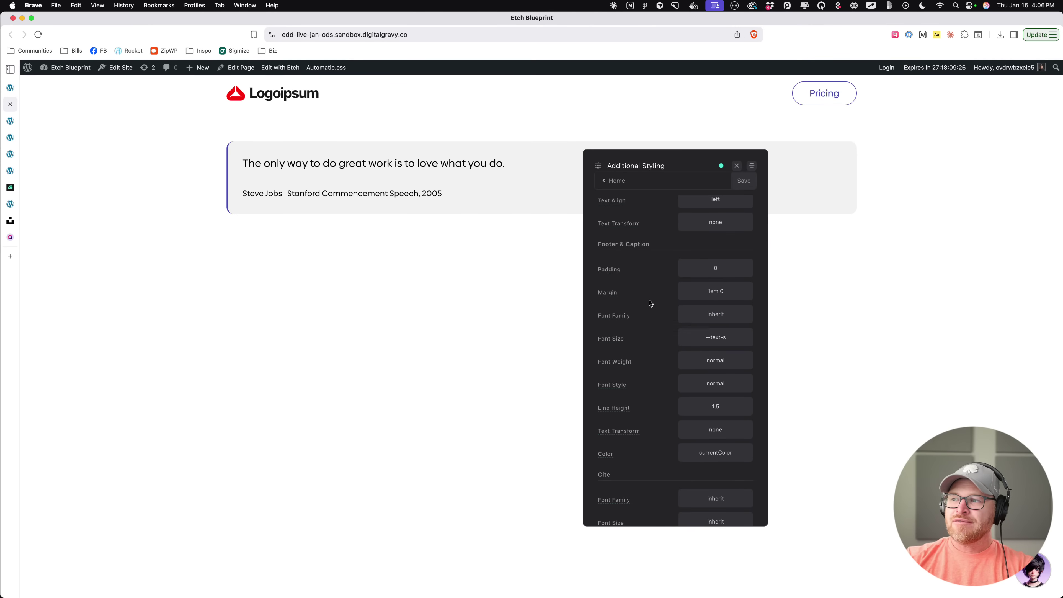
pyautogui.scroll(10, 636, 290)
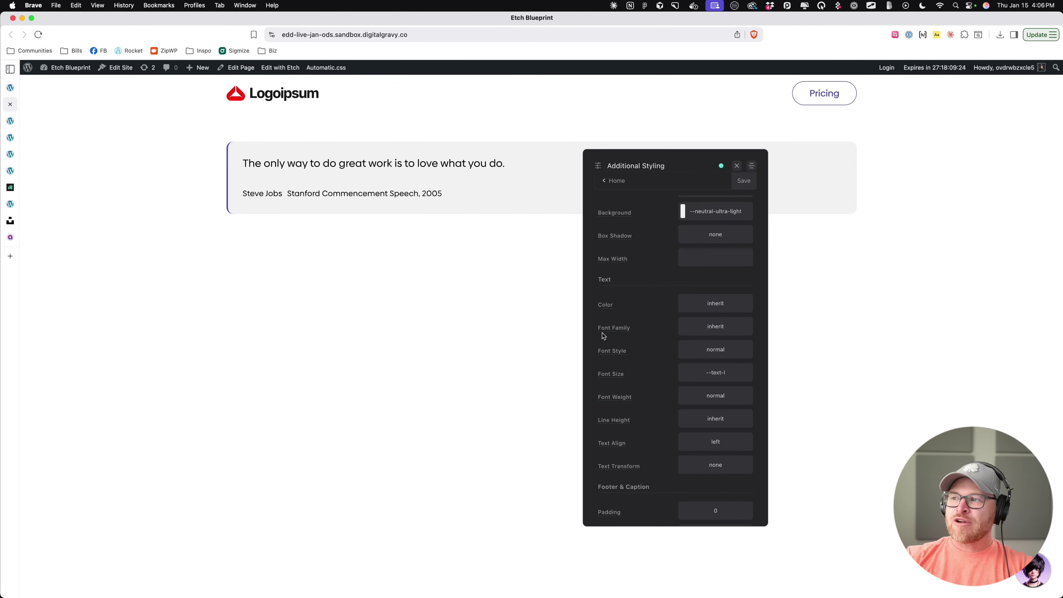
pyautogui.scroll(-7, 624, 317)
pyautogui.scroll(-10, 623, 317)
pyautogui.moveTo(590, 312); pyautogui.dragTo(626, 317)
pyautogui.scroll(-4, 635, 318)
pyautogui.scroll(-1, 636, 318)
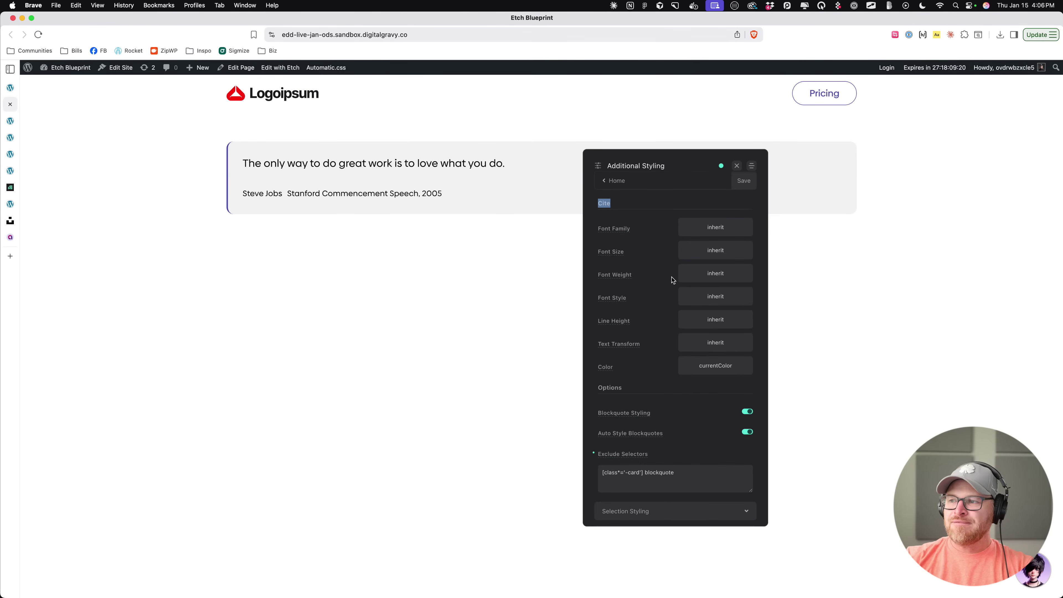
pyautogui.scroll(-2, 672, 280)
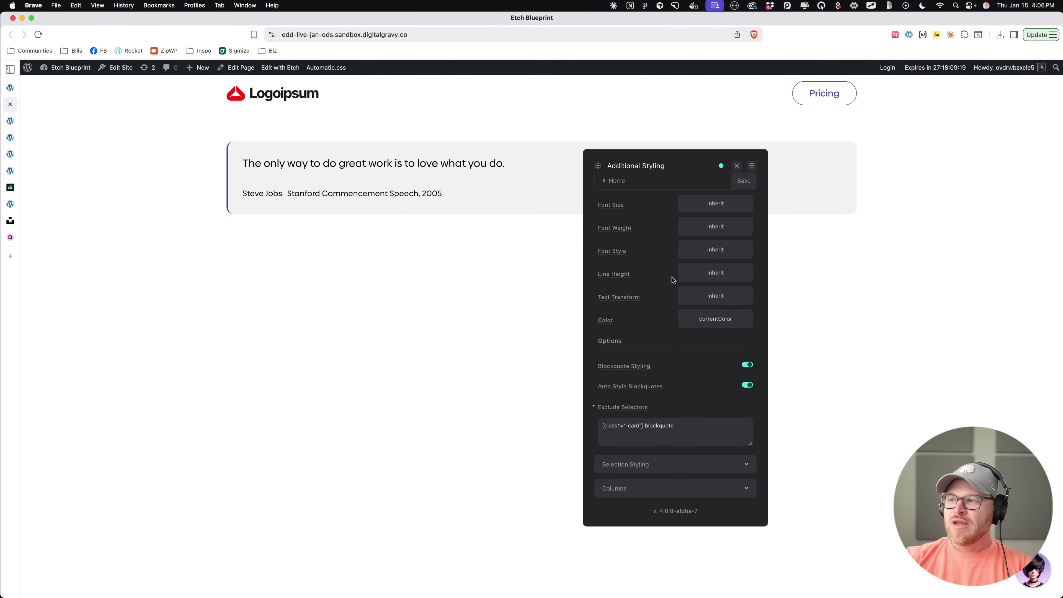
# Step: Switch Blockquote Styling off and back on, and return to the Auto Style Blockquotes option
pyautogui.click(746, 366)
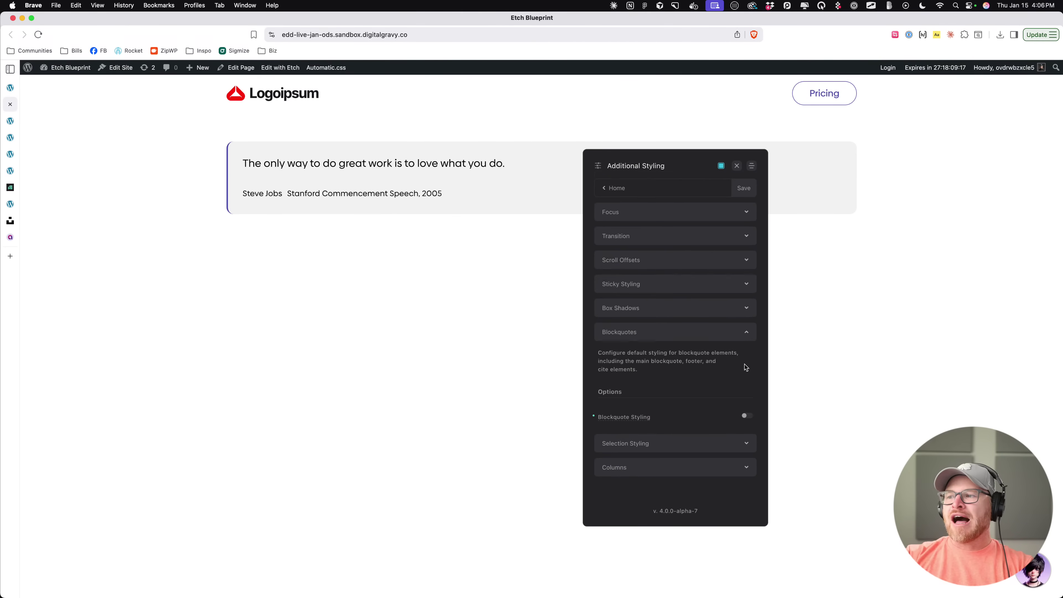
pyautogui.click(748, 418)
pyautogui.scroll(-20, 688, 375)
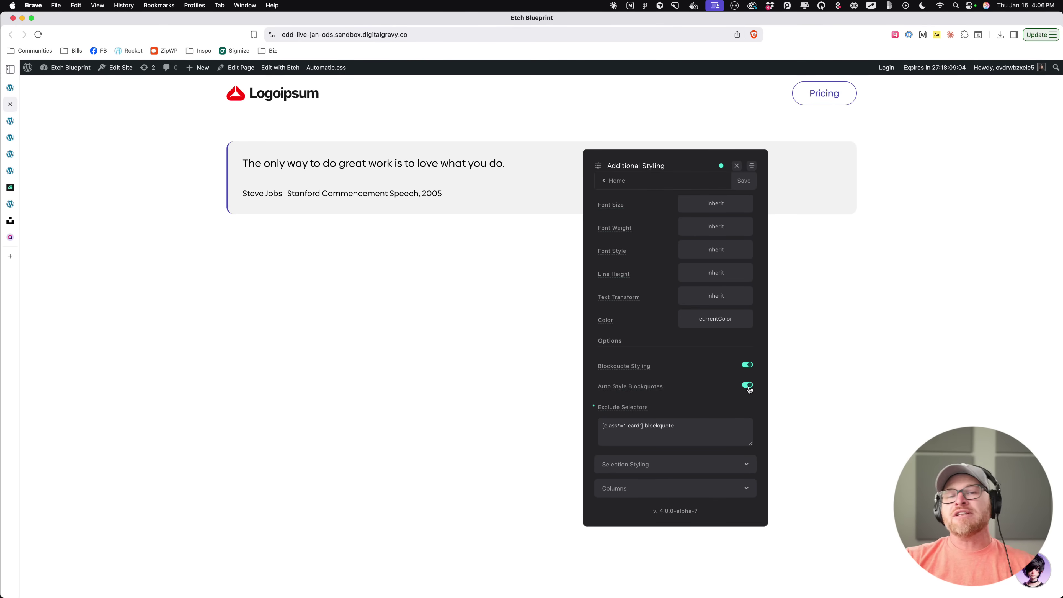
# Step: Reset Exclude Selectors to its default, :is([class*='-card'] blockquote, figure[class*='-card']), and examine the selector closely
pyautogui.moveTo(692, 427); pyautogui.dragTo(591, 407)
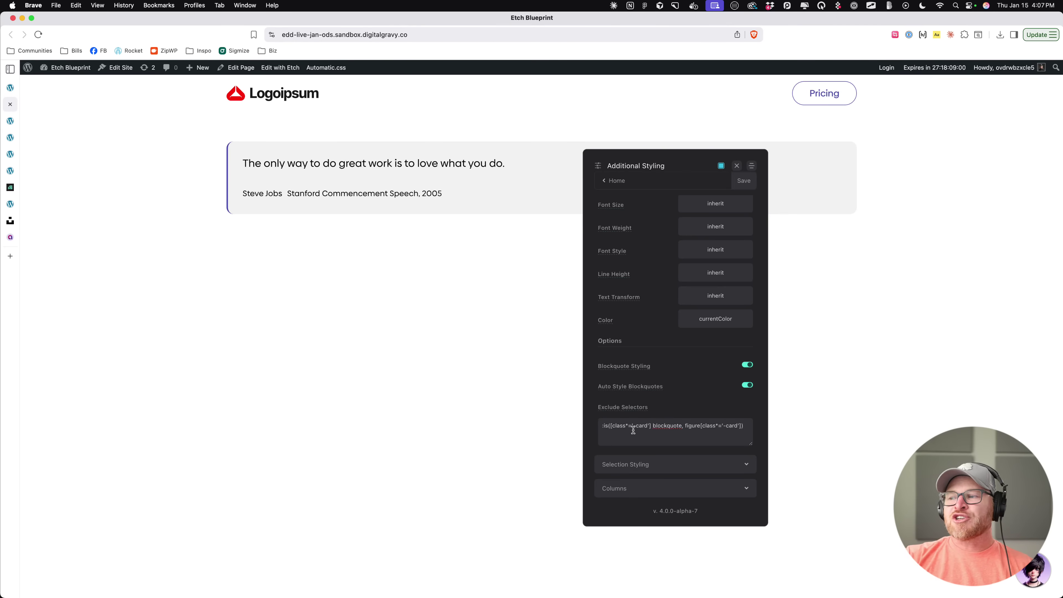
pyautogui.moveTo(746, 425); pyautogui.dragTo(612, 425)
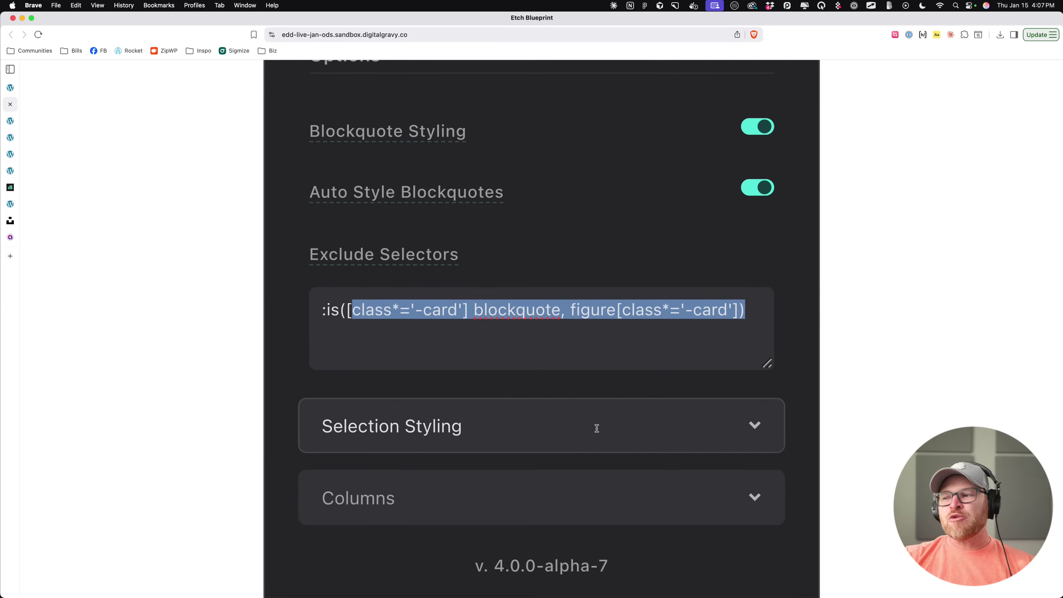
pyautogui.click(599, 354)
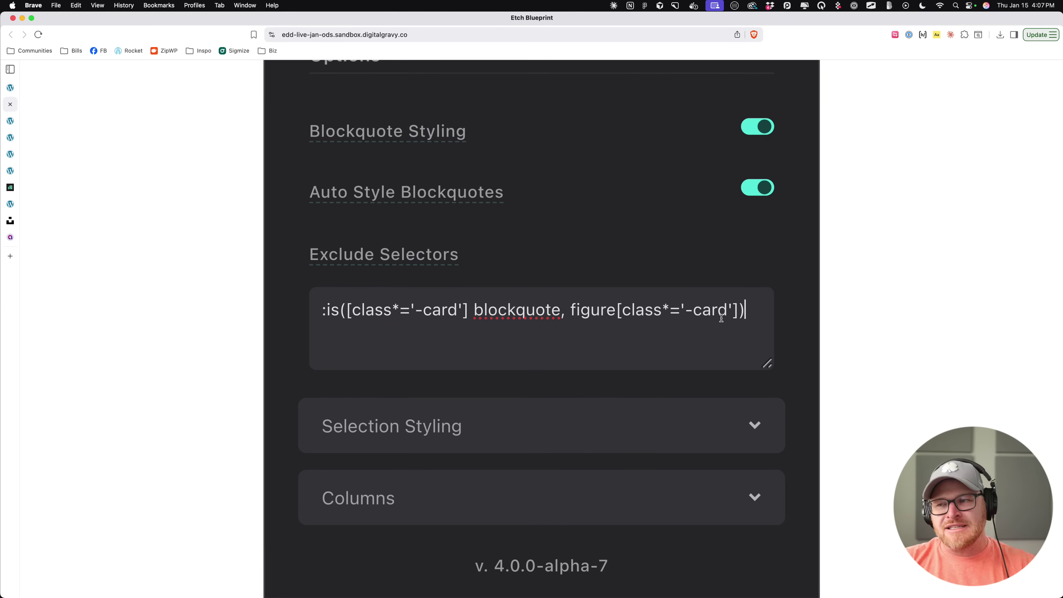
pyautogui.moveTo(322, 310); pyautogui.dragTo(542, 313)
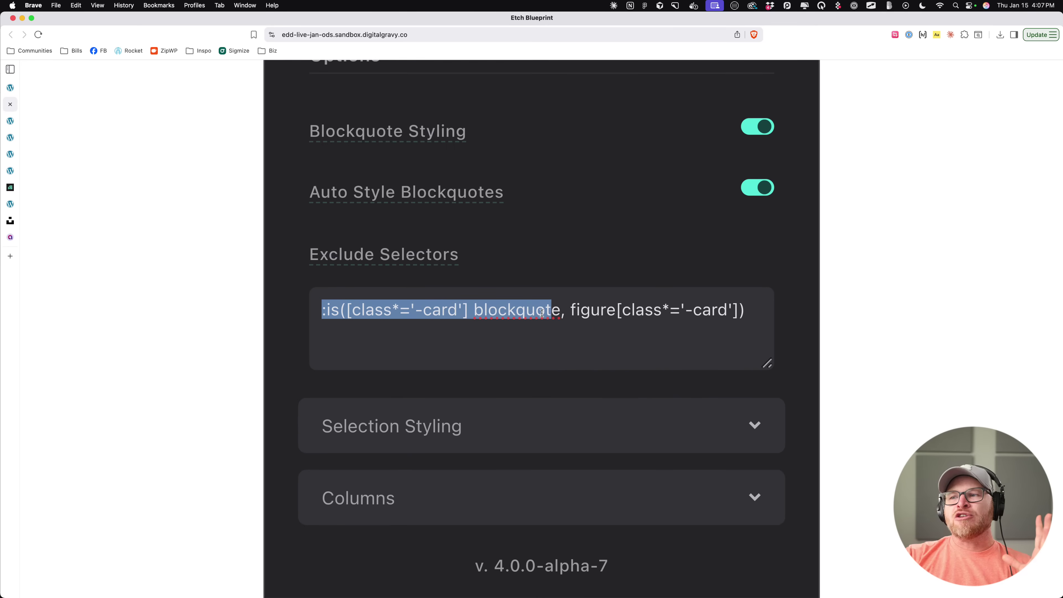
pyautogui.press('super+0')
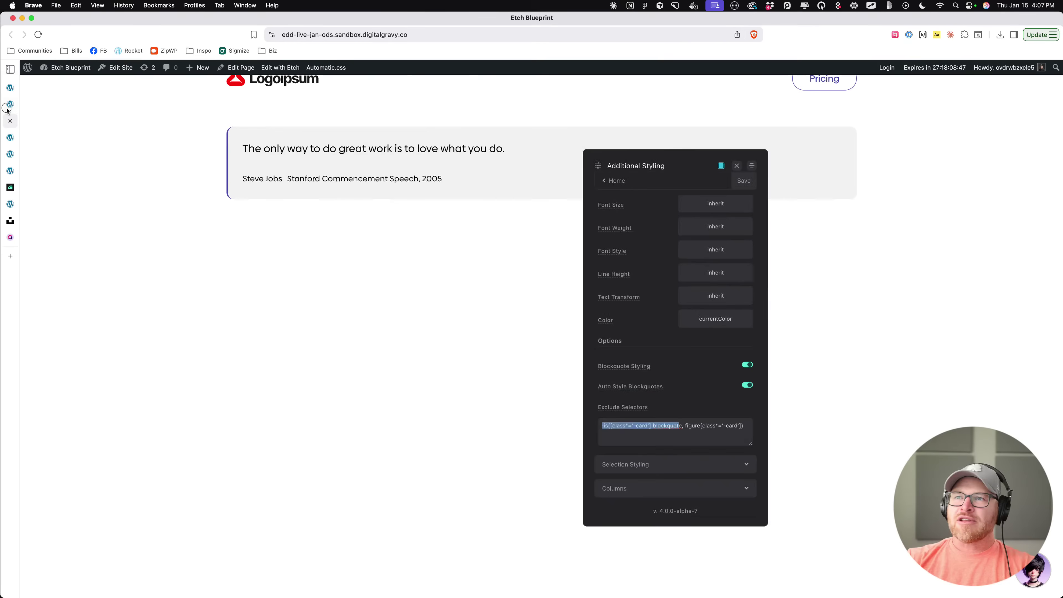
# Step: In the Home page builder, add a div to the container holding the figure and rename it Review Card
pyautogui.click(10, 87)
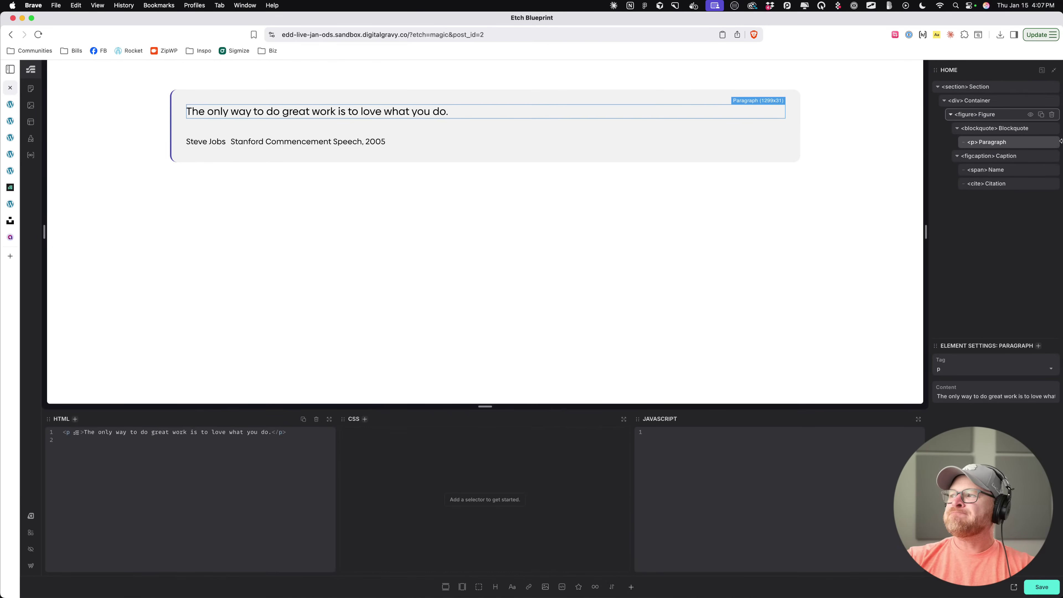
pyautogui.click(951, 114)
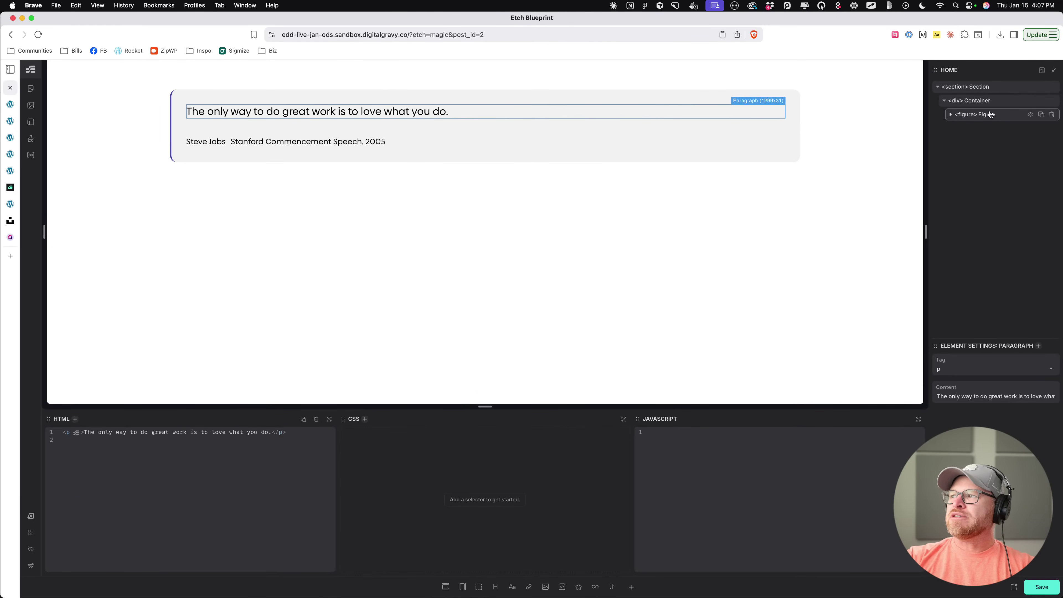
pyautogui.click(990, 107)
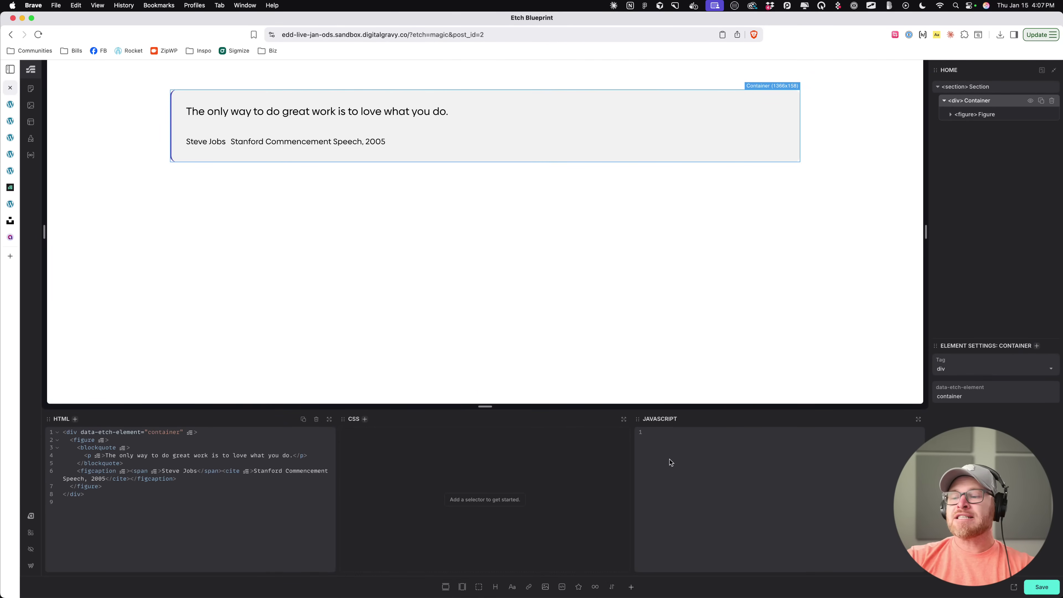
pyautogui.click(480, 587)
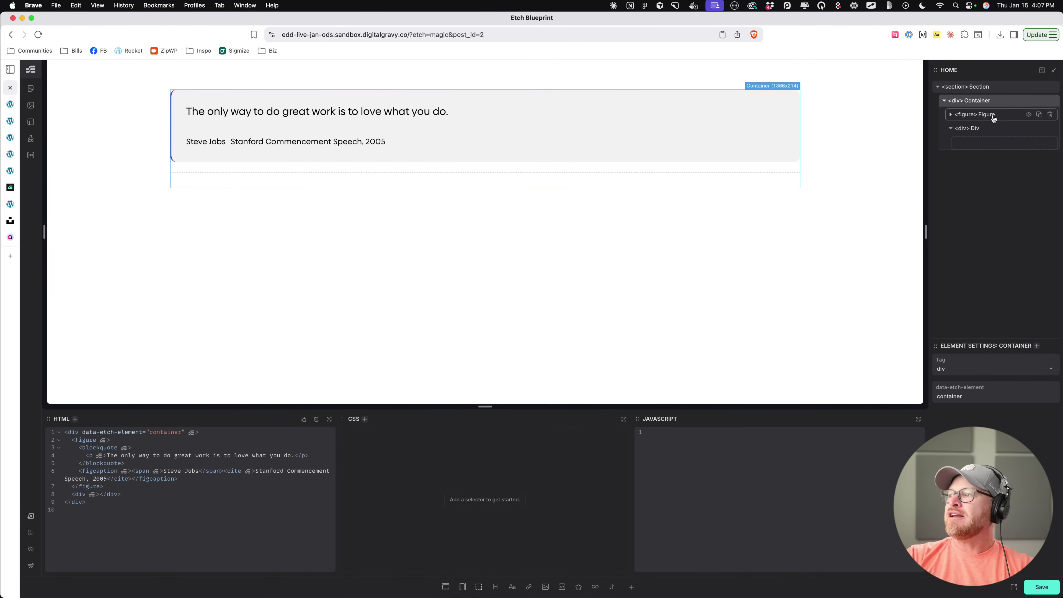
pyautogui.doubleClick(974, 128)
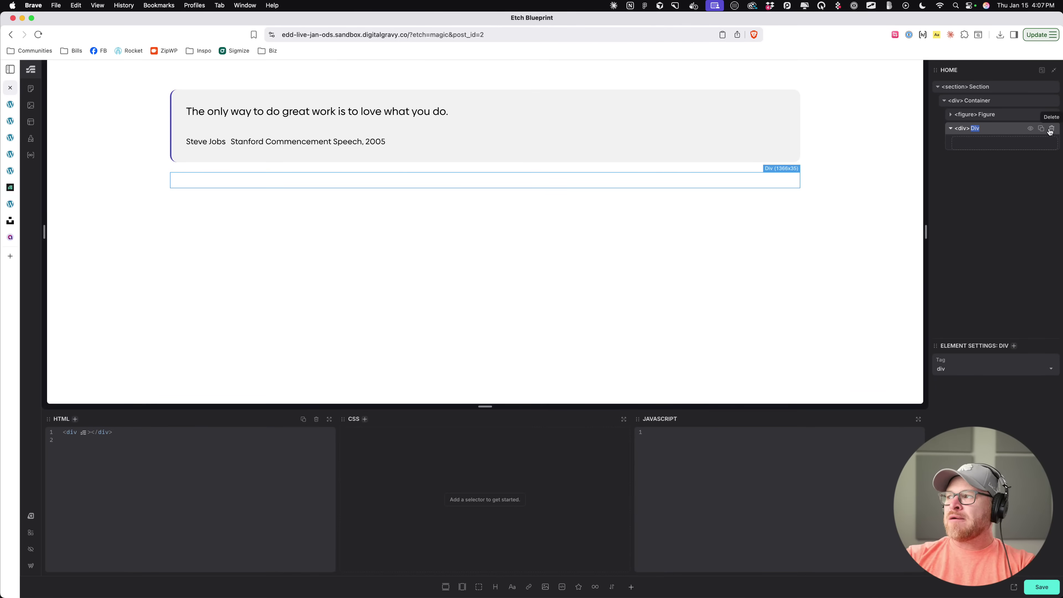
pyautogui.write('Review Card')
pyautogui.press('Return')
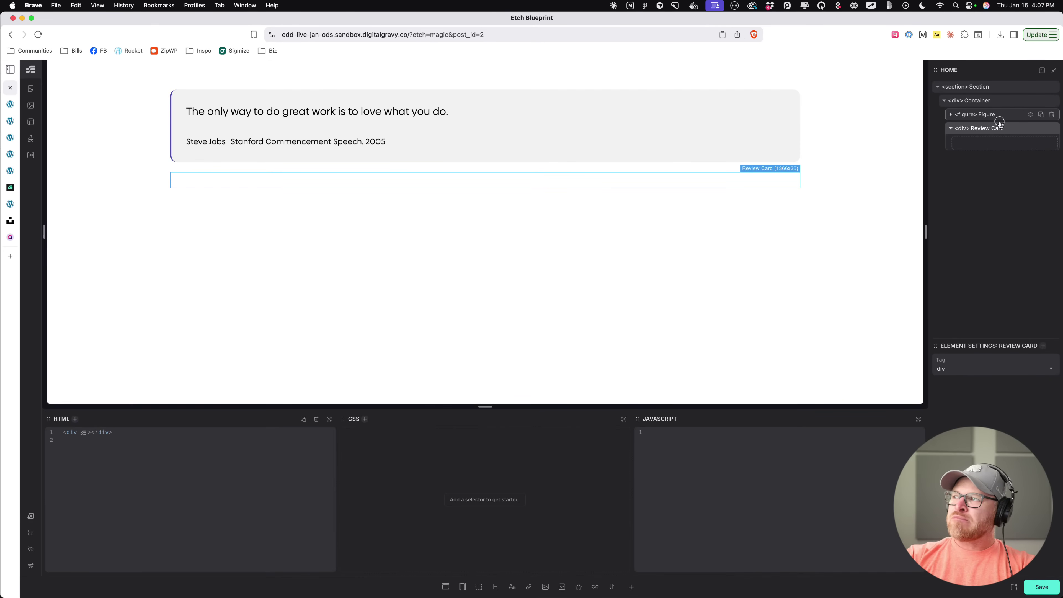
# Step: Nest the blockquote figure inside the Review Card div and check the nested blockquote and caption structure
pyautogui.moveTo(995, 116); pyautogui.dragTo(997, 125)
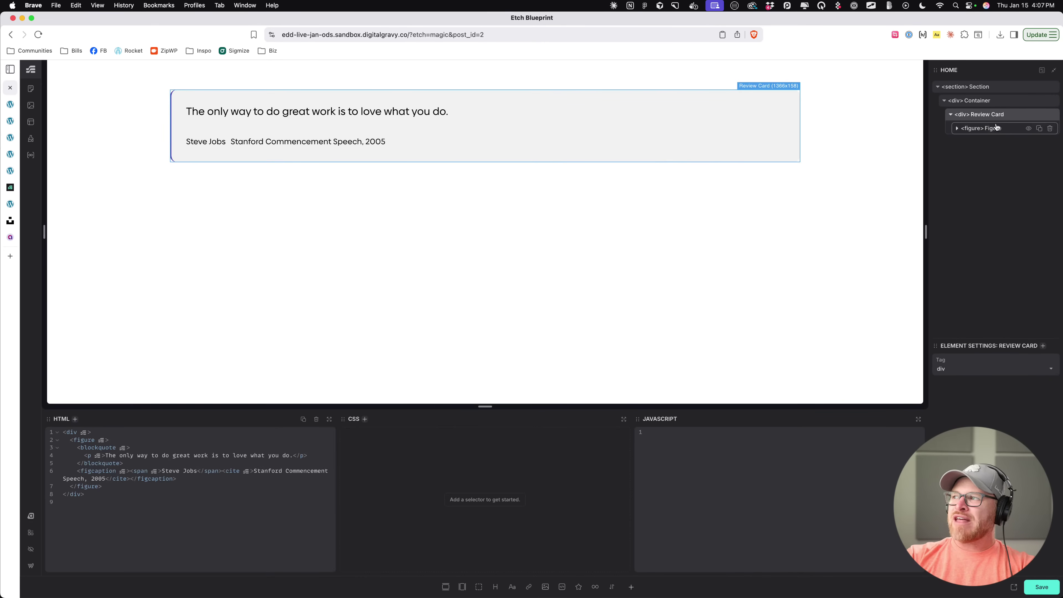
pyautogui.click(958, 128)
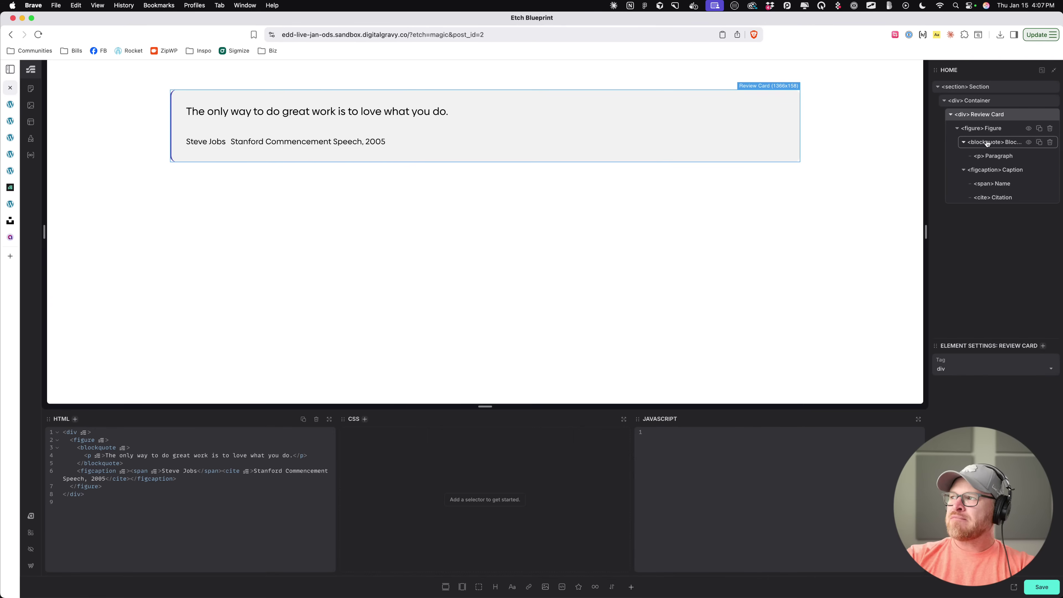
pyautogui.click(965, 142)
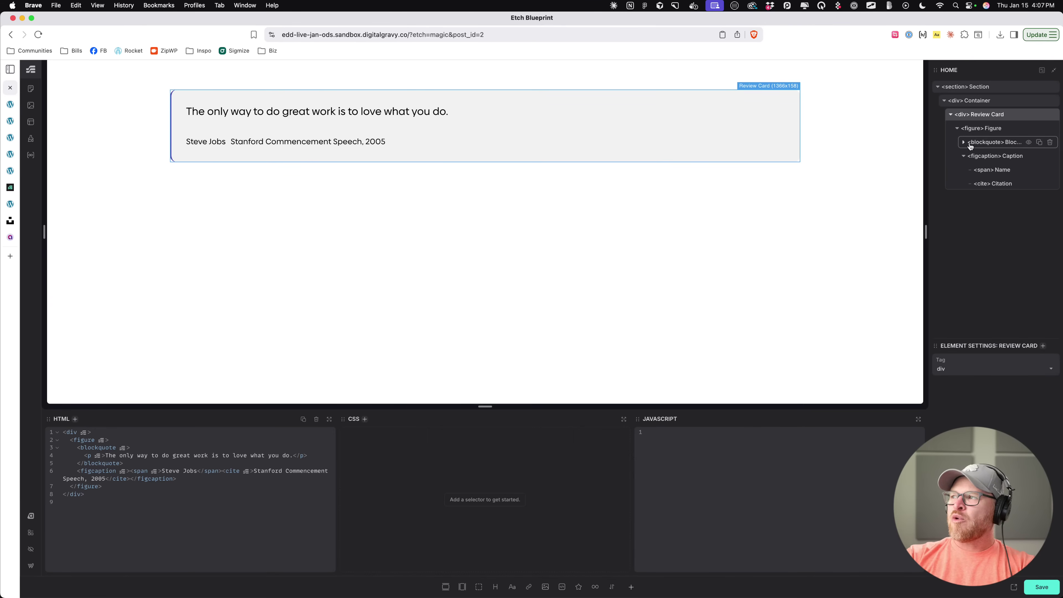
pyautogui.click(963, 156)
pyautogui.click(958, 129)
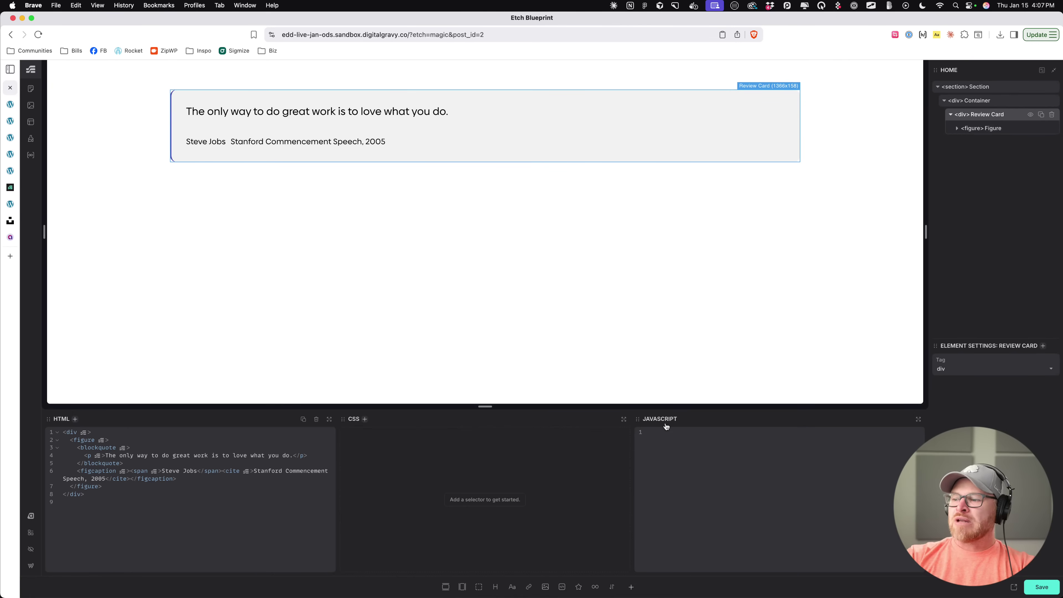
# Step: Close the four surplus Etch Blueprint browser tabs, keeping the builder and the live page with the Automatic.css dashboard
pyautogui.click(11, 106)
pyautogui.click(10, 121)
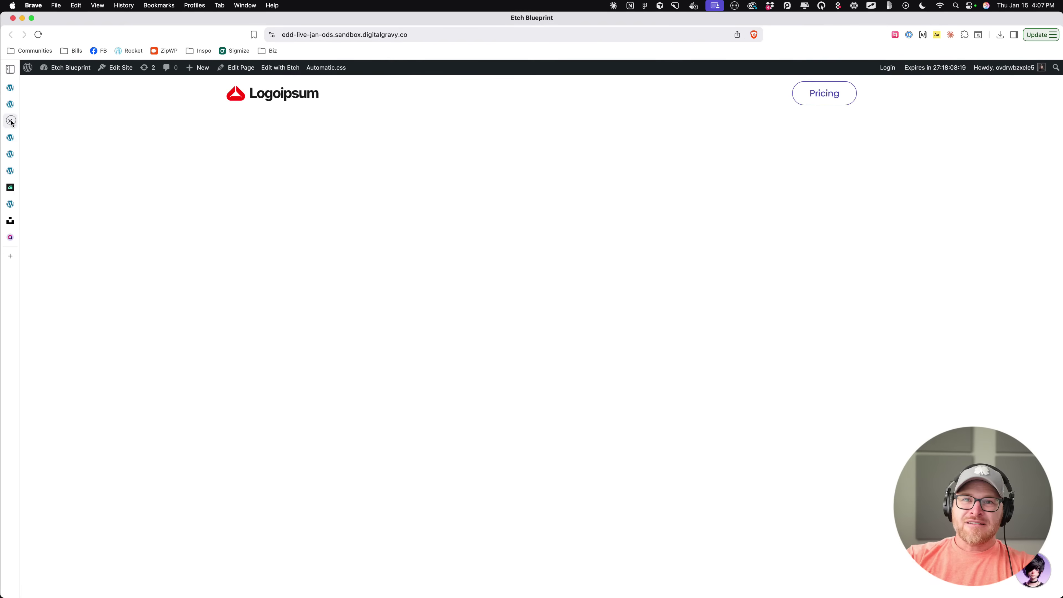
pyautogui.click(8, 170)
pyautogui.click(10, 170)
pyautogui.click(10, 154)
pyautogui.click(10, 140)
pyautogui.click(10, 134)
pyautogui.click(10, 121)
pyautogui.press('super+w')
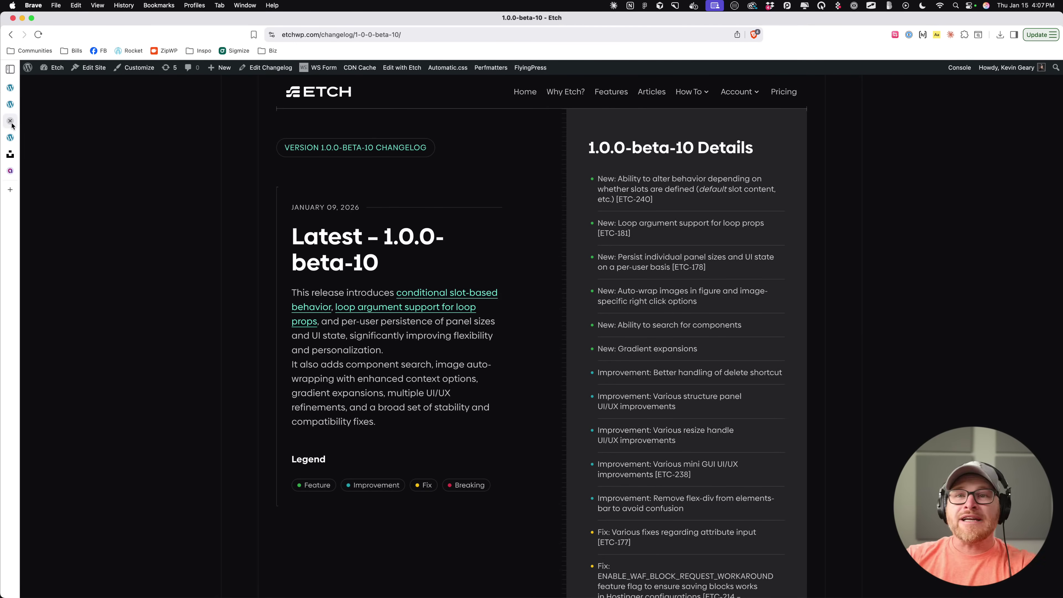
# Step: On the Etch Patterns site, open the Testimonials category under Layouts and copy the code of Star Rating Alpha
pyautogui.click(14, 105)
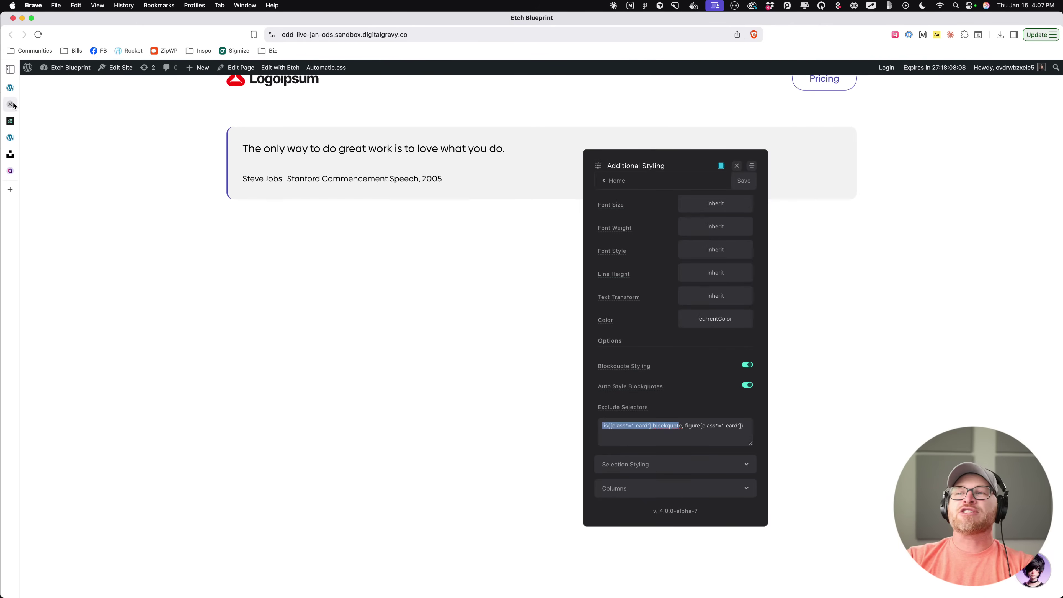
pyautogui.click(11, 141)
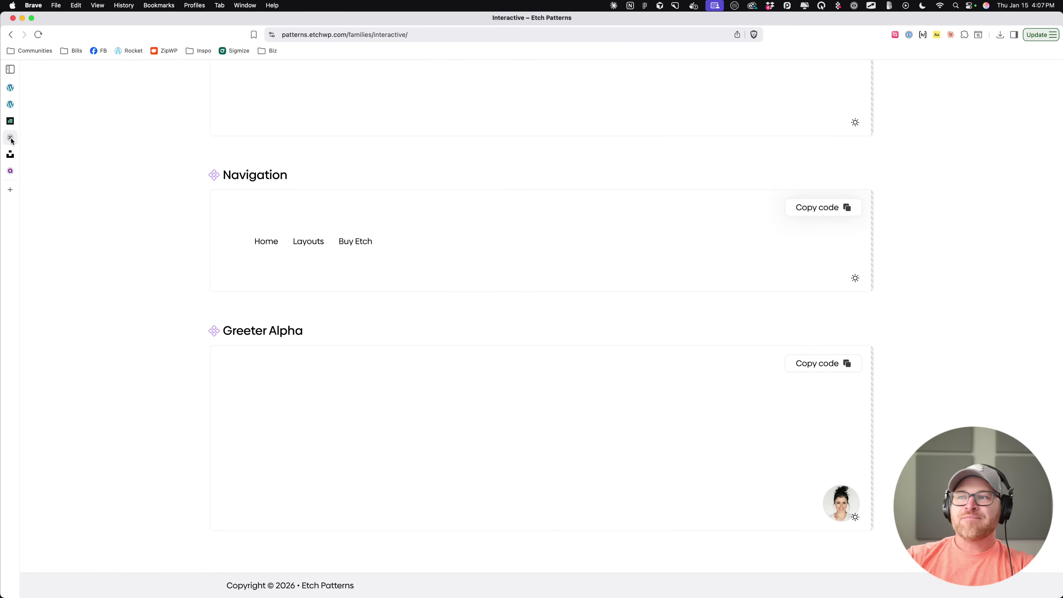
pyautogui.scroll(15, 557, 326)
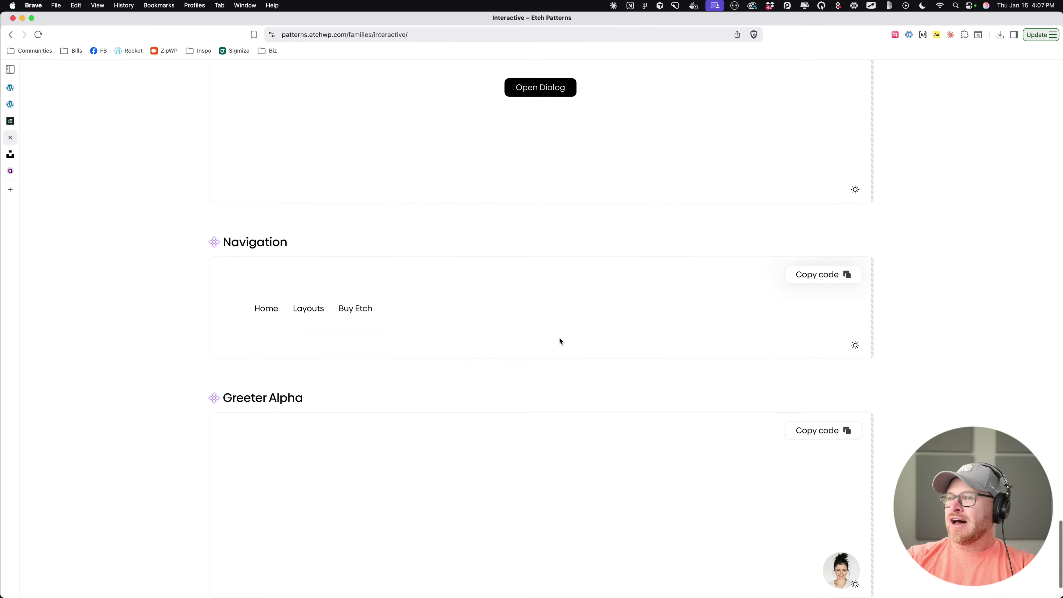
pyautogui.scroll(20, 560, 342)
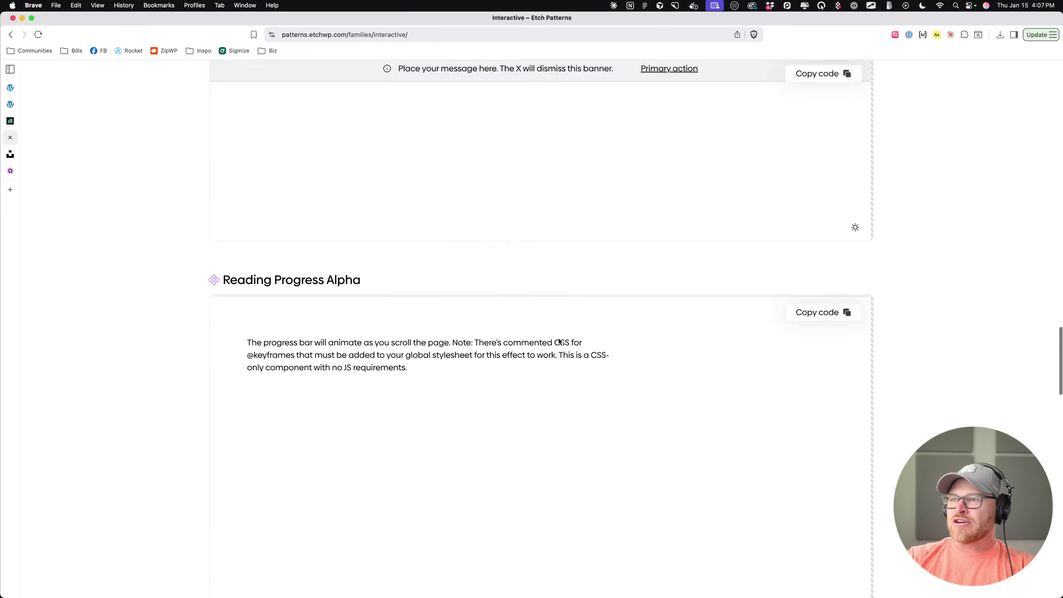
pyautogui.scroll(20, 948, 309)
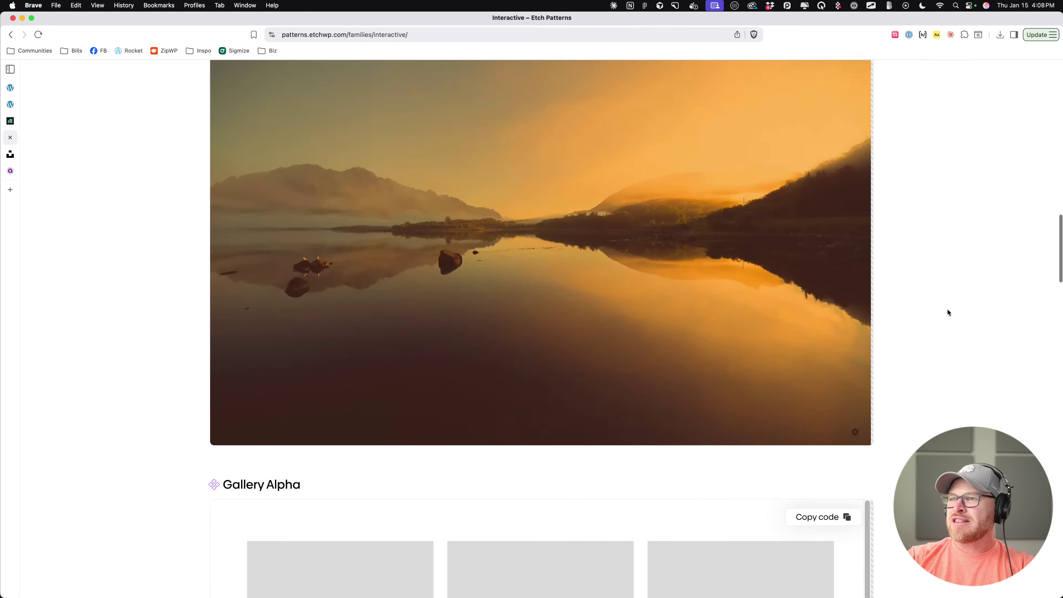
pyautogui.scroll(20, 946, 310)
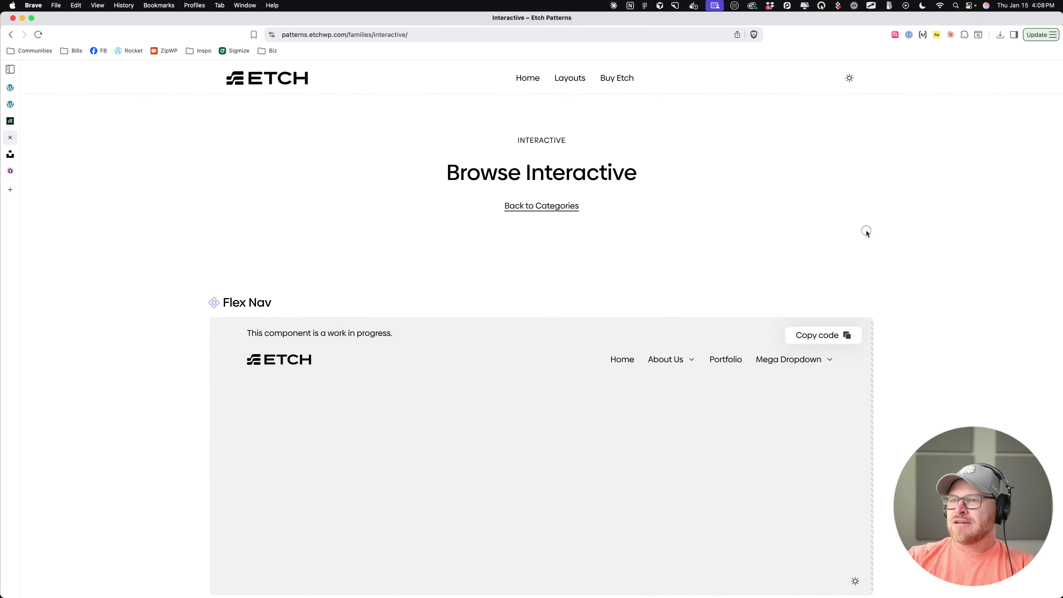
pyautogui.click(570, 78)
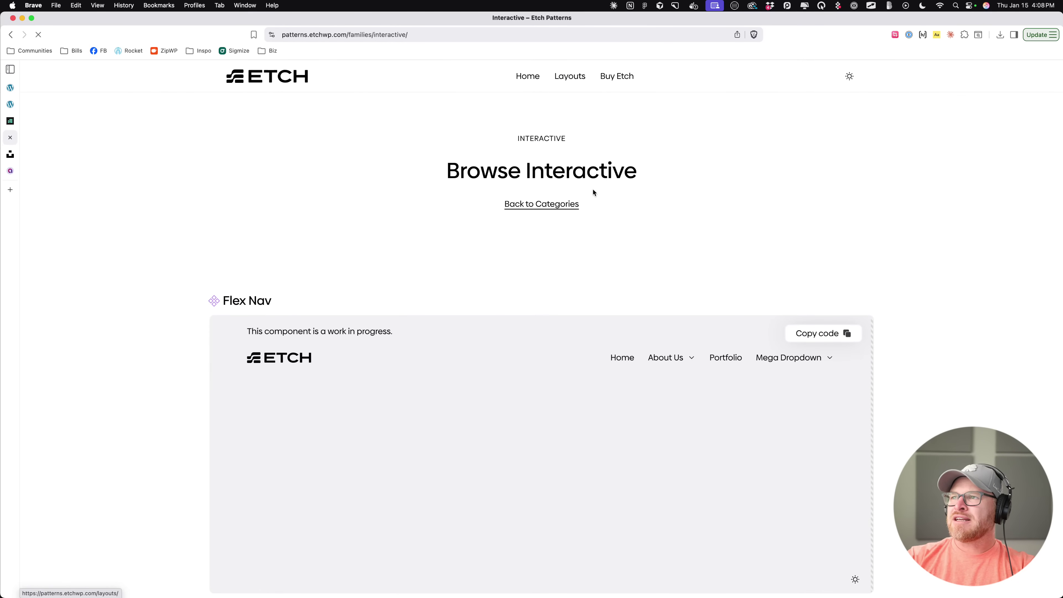
pyautogui.scroll(-5, 482, 188)
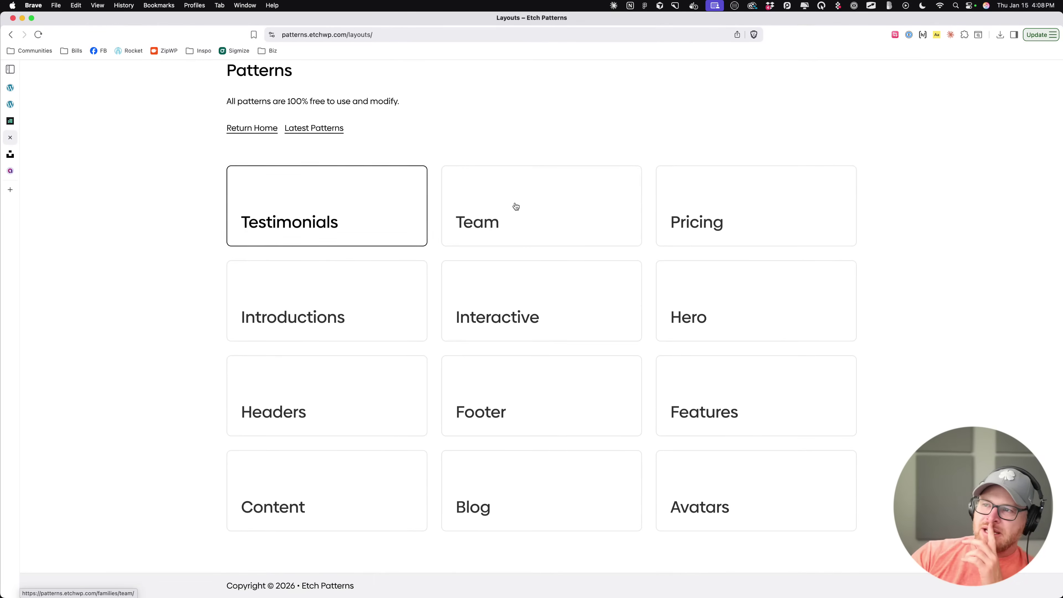
pyautogui.click(352, 208)
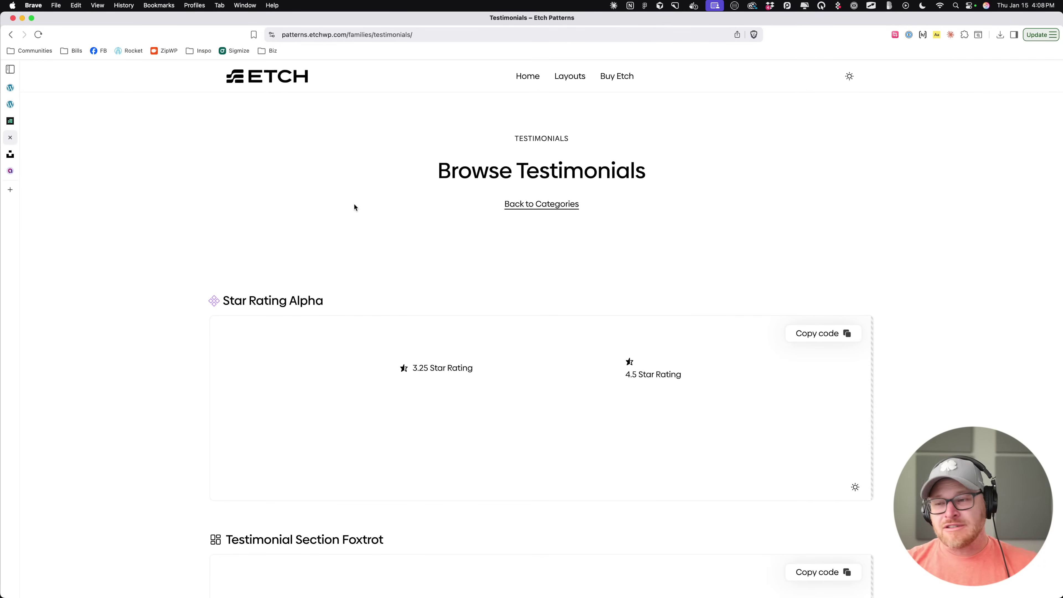
pyautogui.scroll(-5, 590, 294)
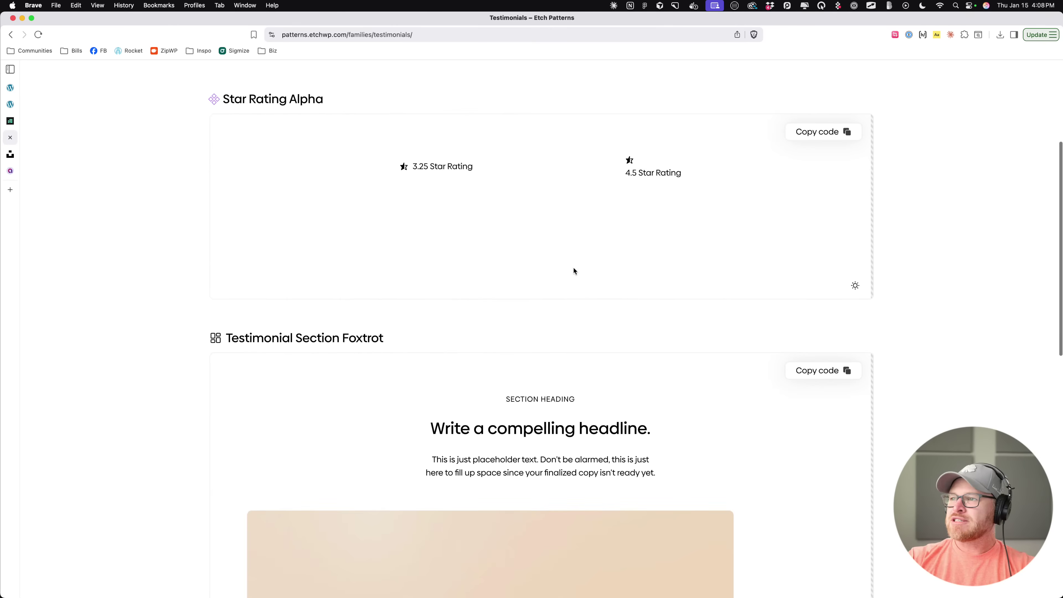
pyautogui.click(338, 144)
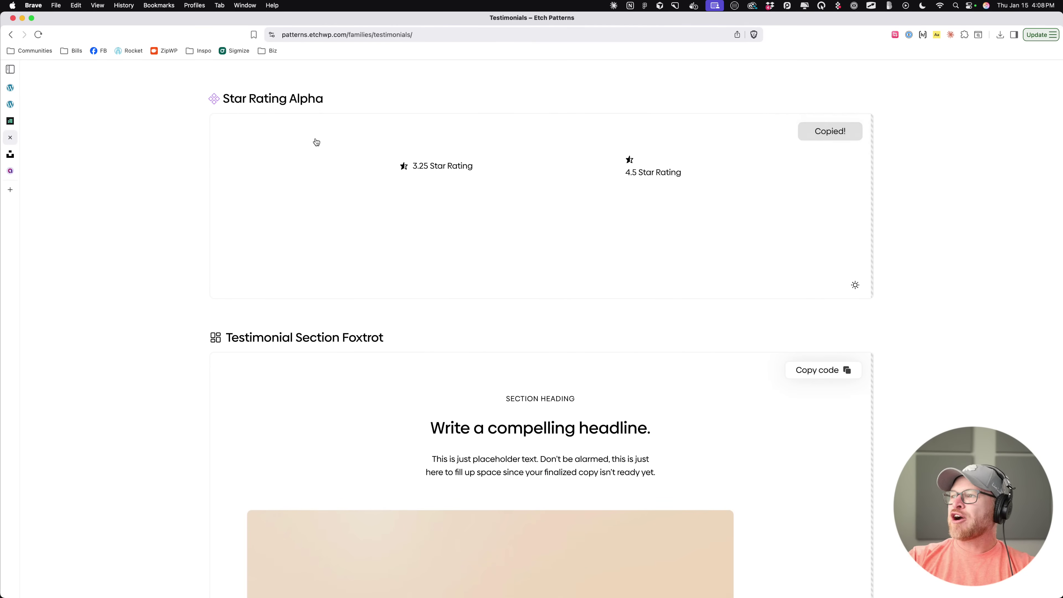
# Step: In the Home page builder, paste Star Rating Alpha into the Review Card div and place it above the figure
pyautogui.click(9, 103)
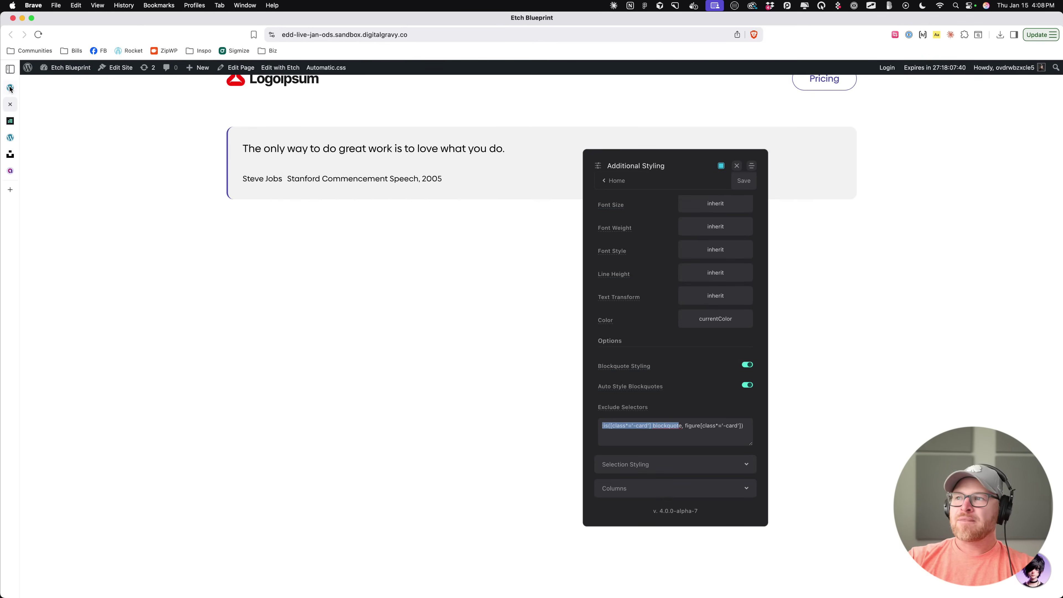
pyautogui.click(10, 88)
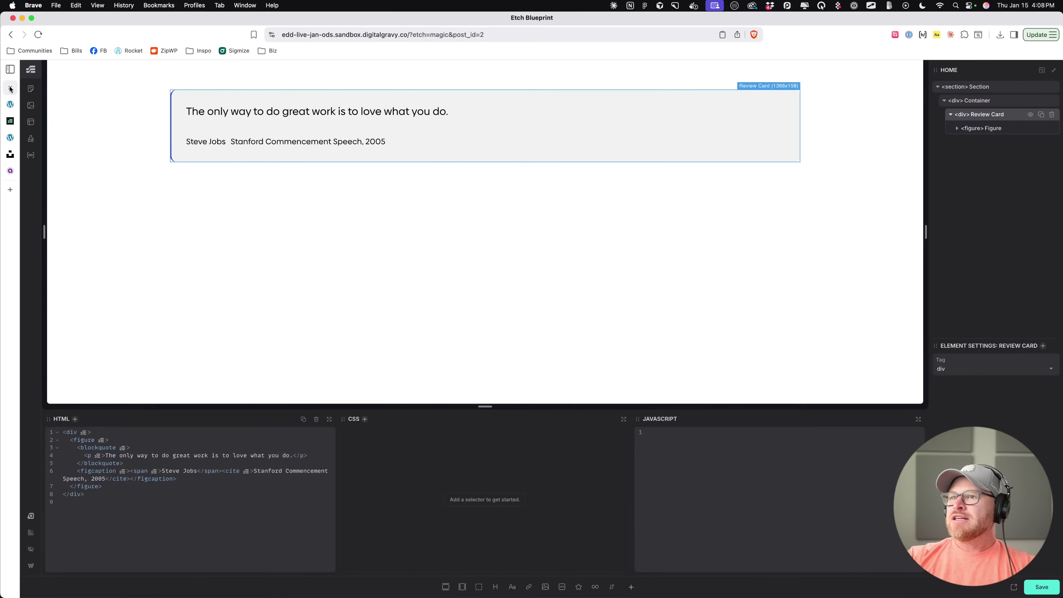
pyautogui.rightClick(999, 117)
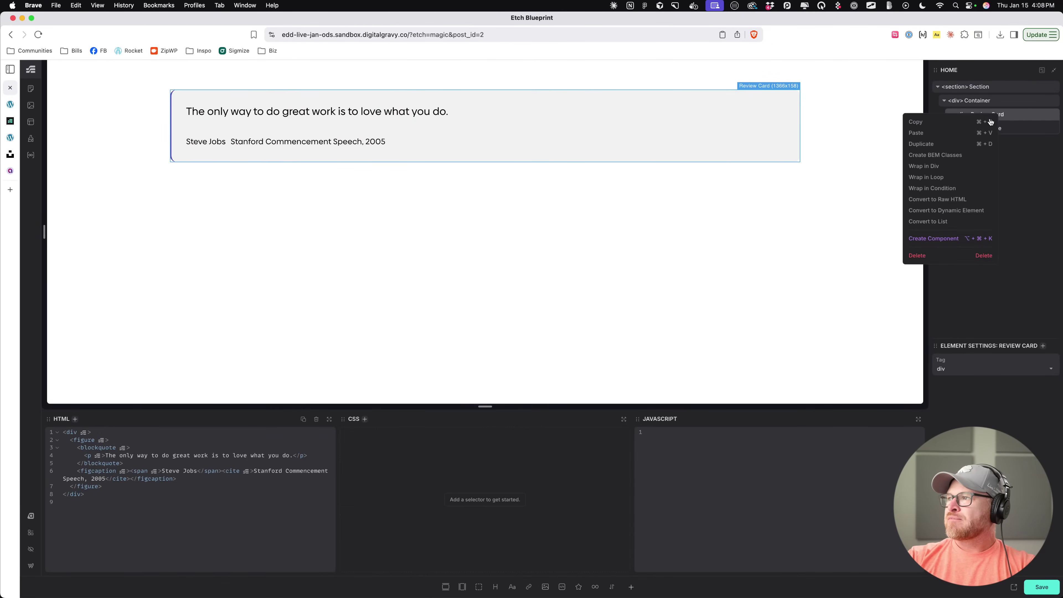
pyautogui.click(990, 167)
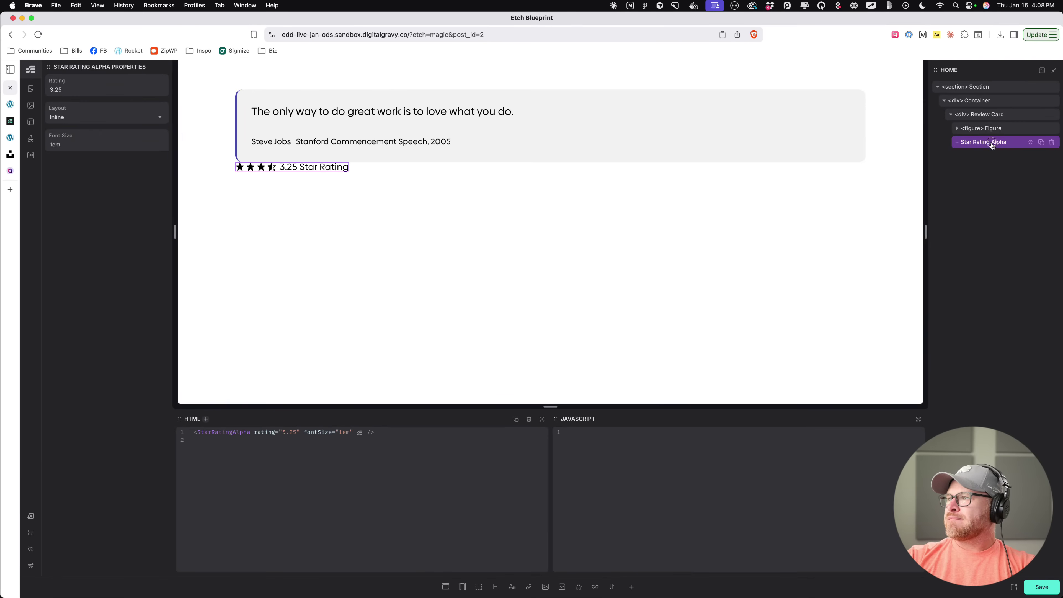
pyautogui.moveTo(991, 142); pyautogui.dragTo(991, 128)
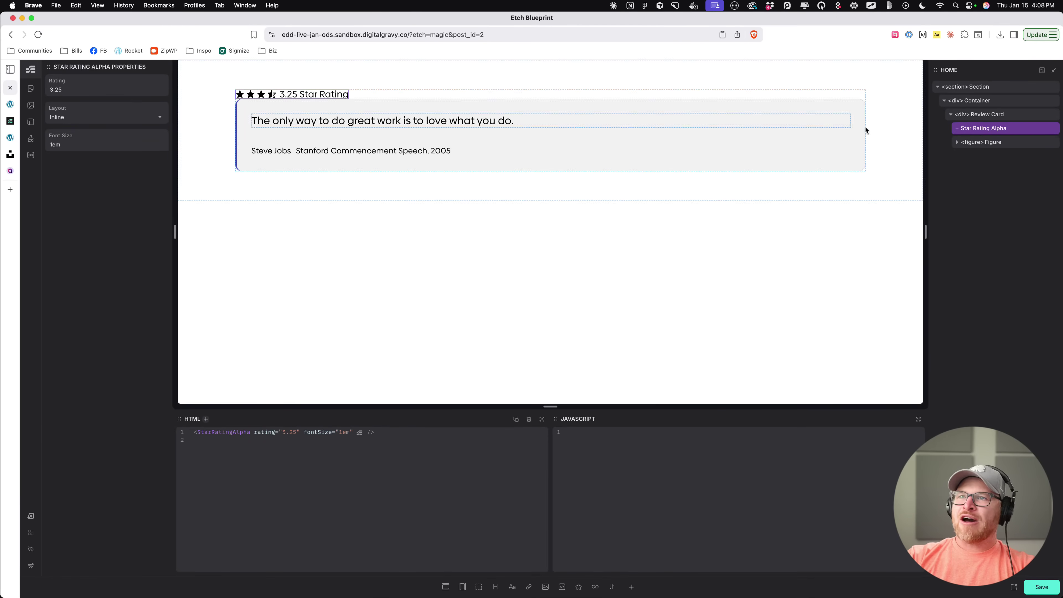
# Step: Create BEM classes for the Review Card and its children, and check the class given to the figure
pyautogui.rightClick(1000, 114)
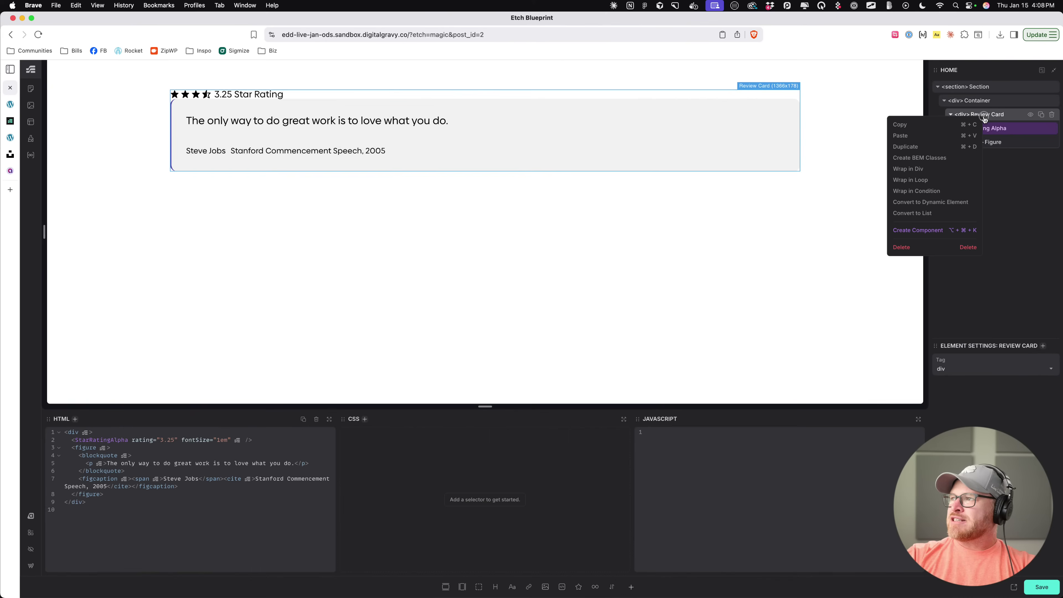
pyautogui.click(912, 159)
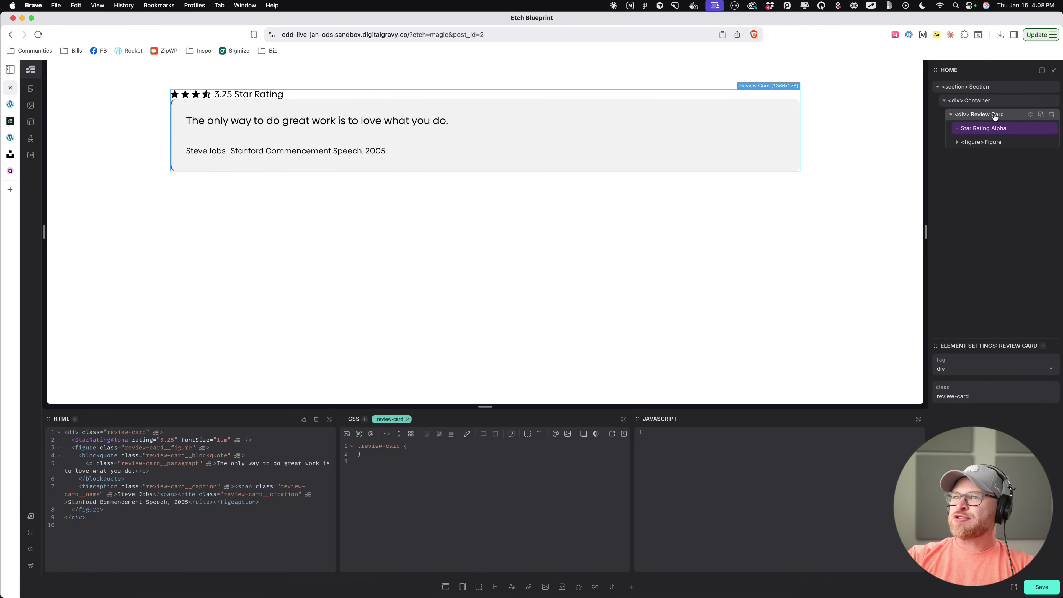
pyautogui.click(996, 145)
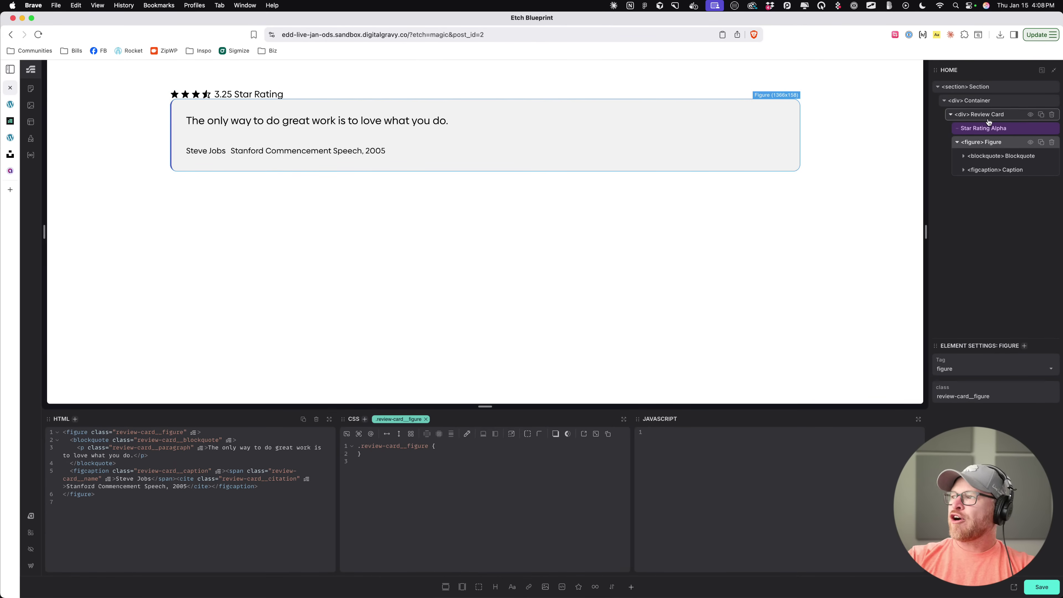
# Step: Make .review-card a flex column with a gap of var(--content-gap) and save the page
pyautogui.click(939, 127)
pyautogui.click(399, 434)
pyautogui.click(569, 435)
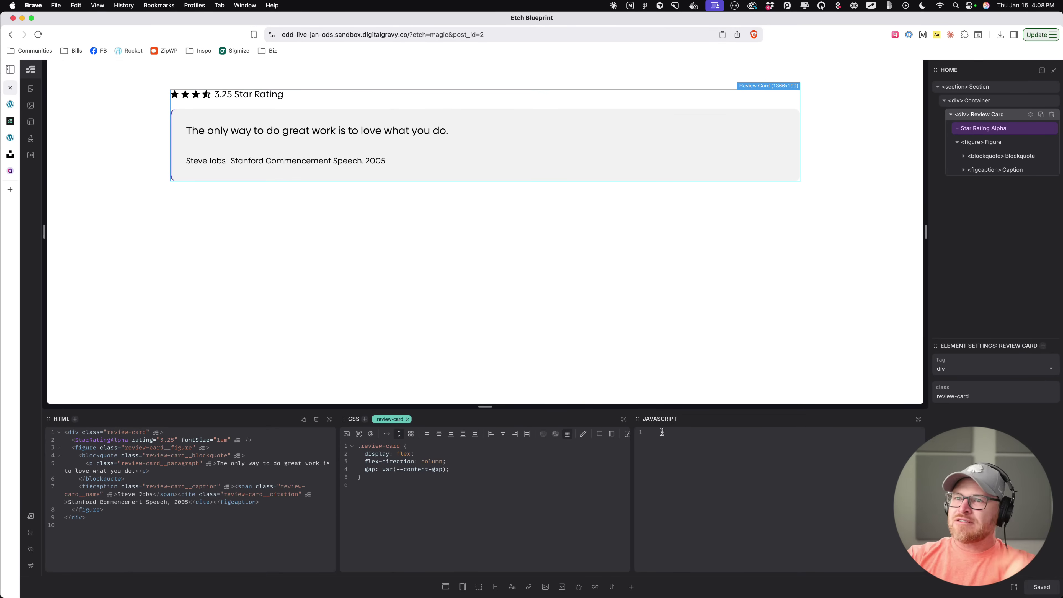
# Step: View the Review Card on the live page and look into the Additional Styling settings of the Automatic.css dashboard
pyautogui.click(1014, 587)
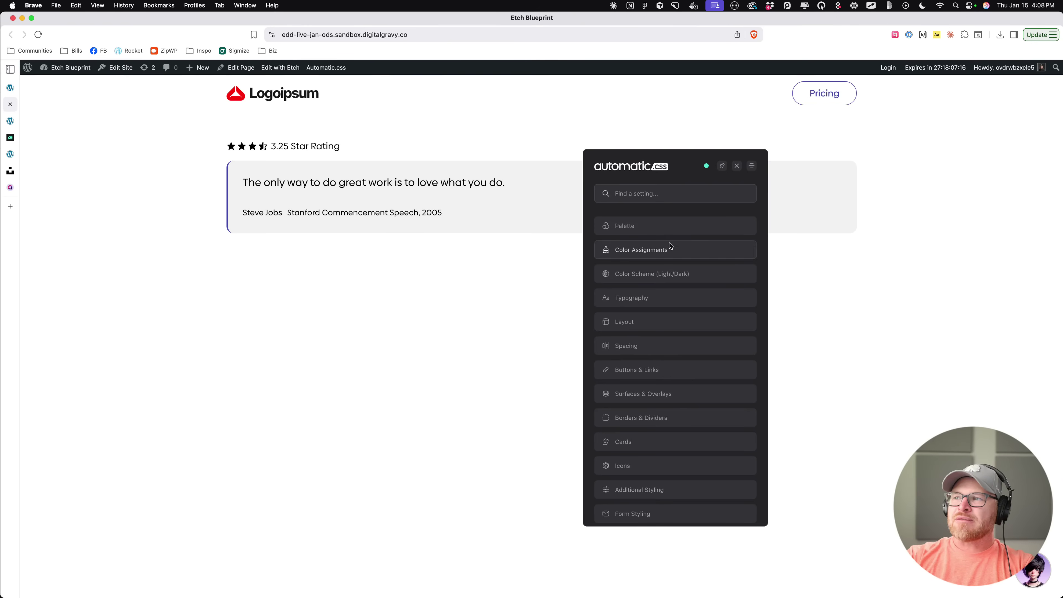
pyautogui.scroll(-2, 648, 368)
pyautogui.click(650, 396)
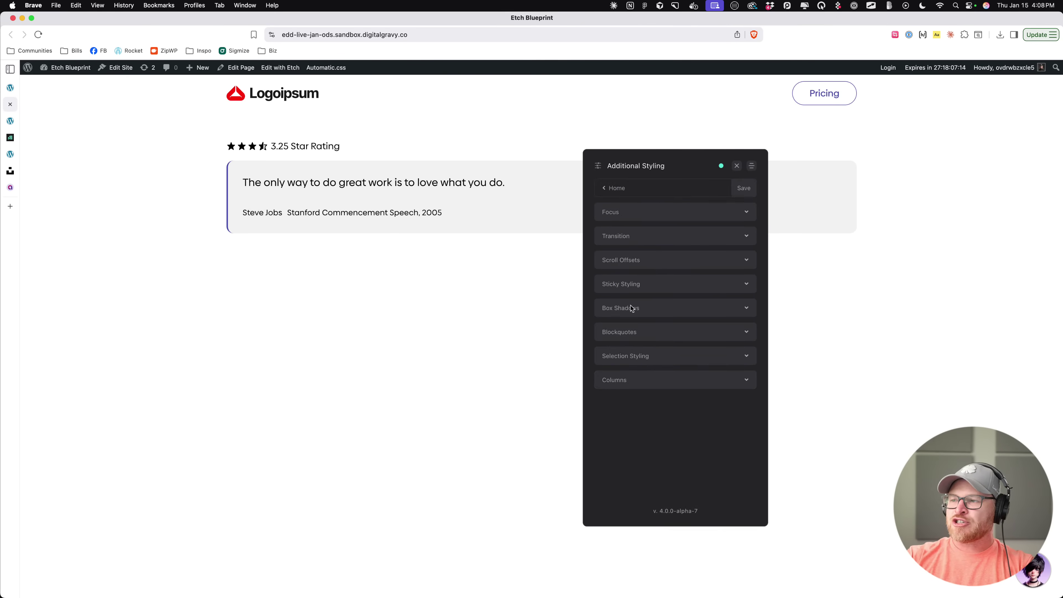
pyautogui.click(619, 188)
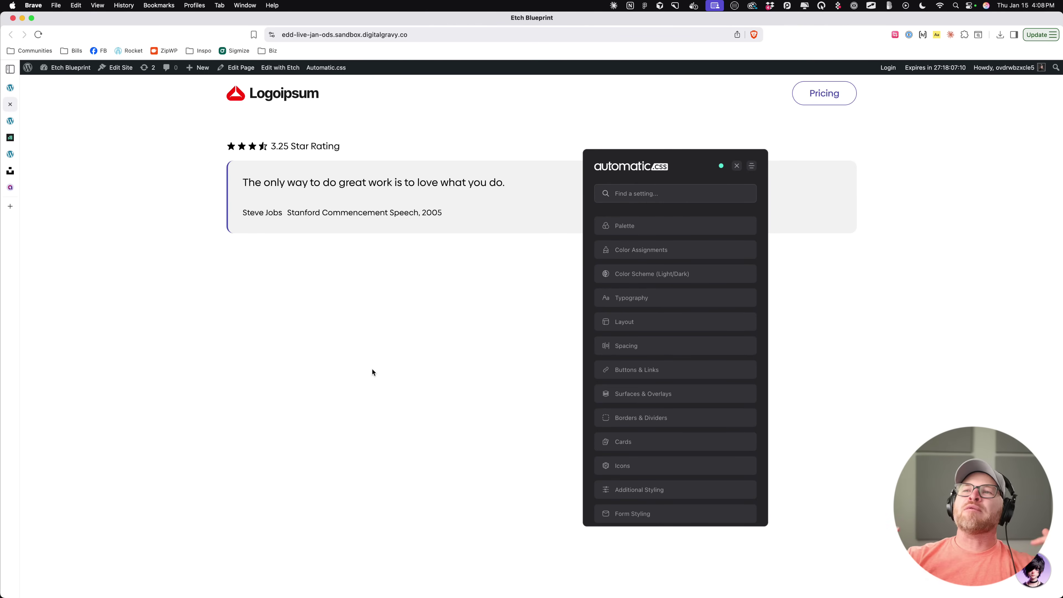
# Step: In the builder, move the blockquote out of the figure directly into the Review Card and delete the figure with its caption
pyautogui.click(15, 89)
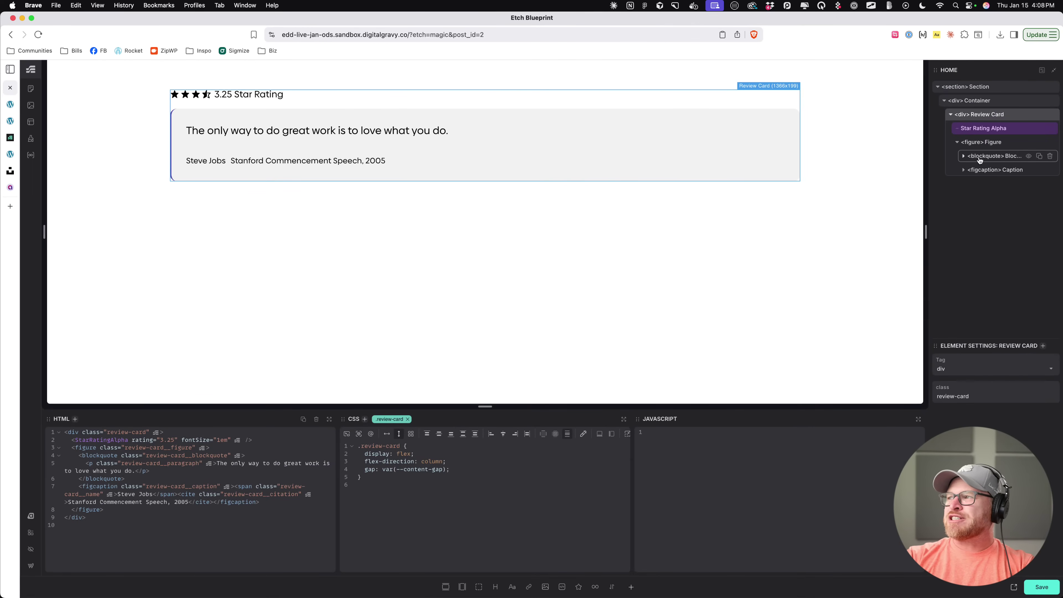
pyautogui.moveTo(979, 157)
pyautogui.mouseDown()
pyautogui.moveTo(986, 141)
pyautogui.moveTo(994, 155)
pyautogui.mouseUp()
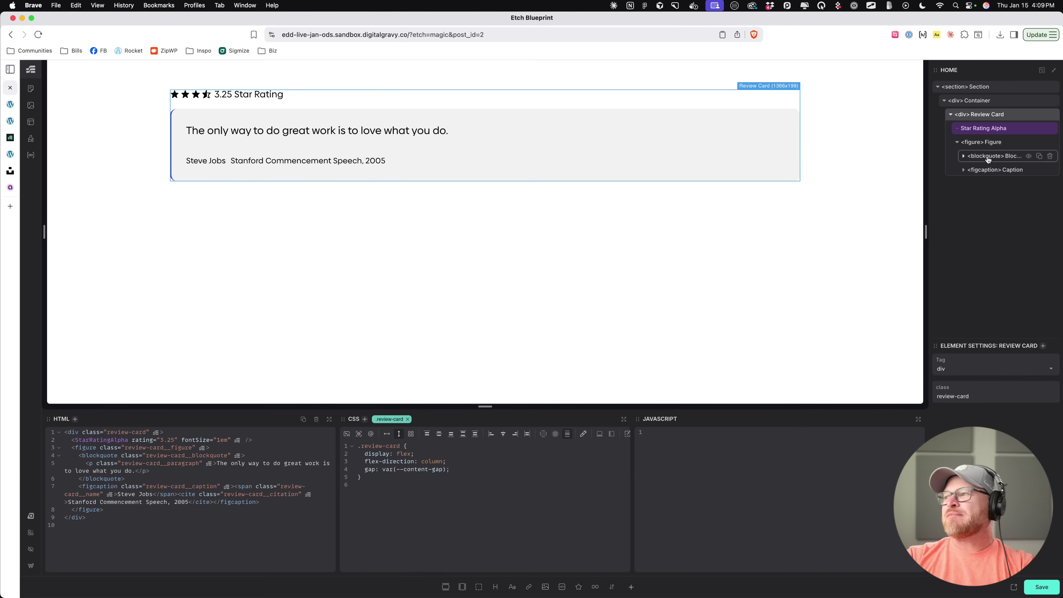
pyautogui.moveTo(989, 158); pyautogui.dragTo(987, 141)
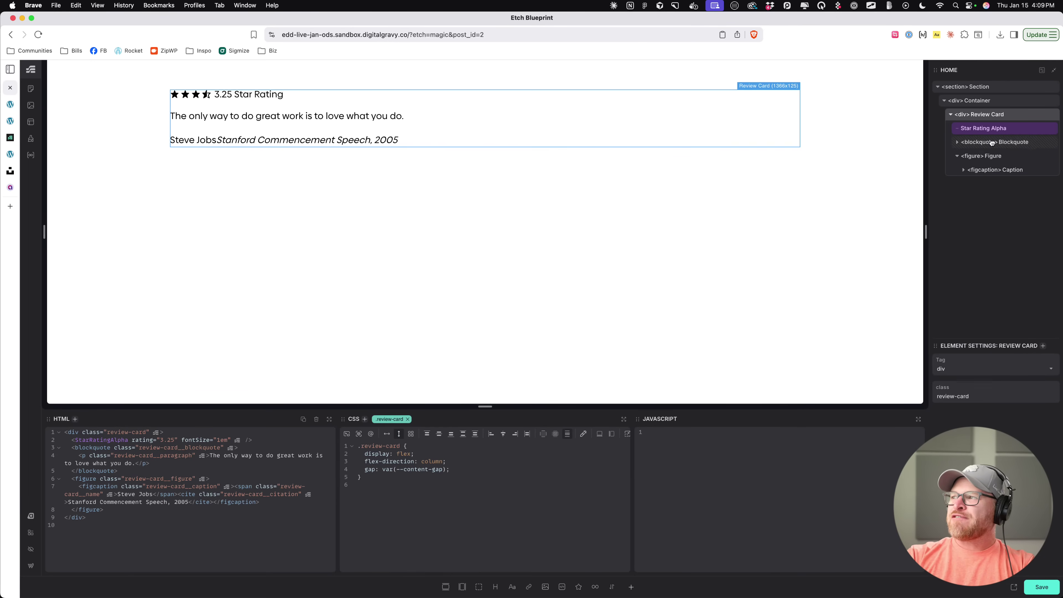
pyautogui.click(1051, 156)
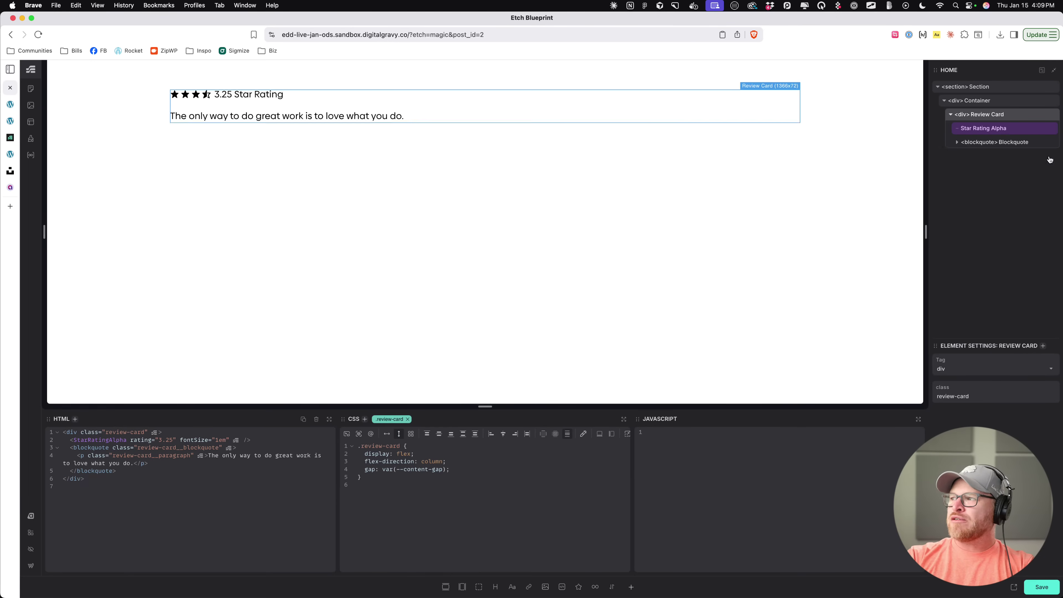
# Step: Copy the Review Card's blockquote and paste it into the container, outside the card
pyautogui.click(1007, 142)
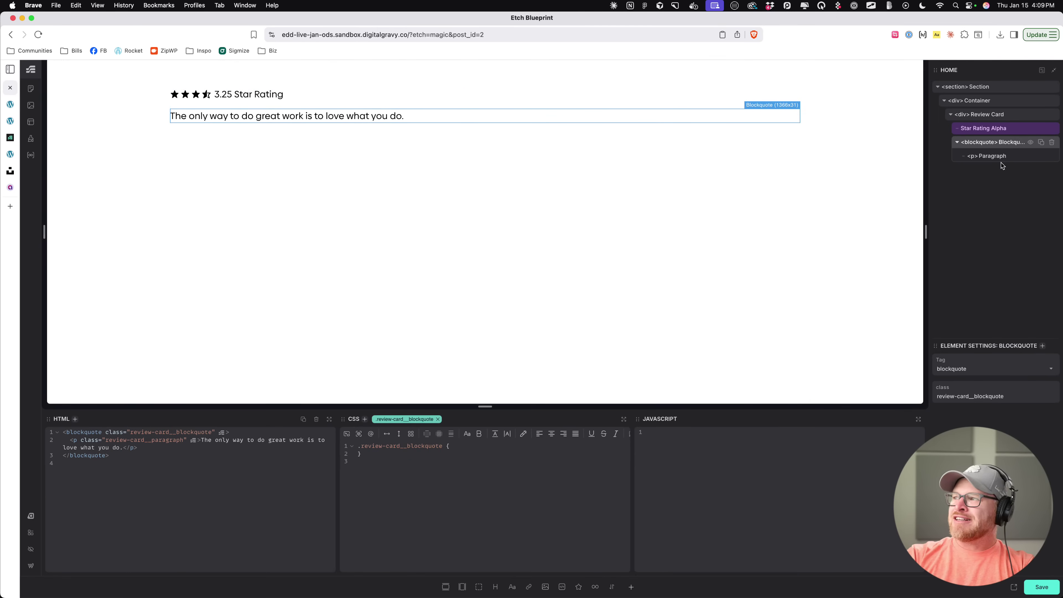
pyautogui.rightClick(1003, 145)
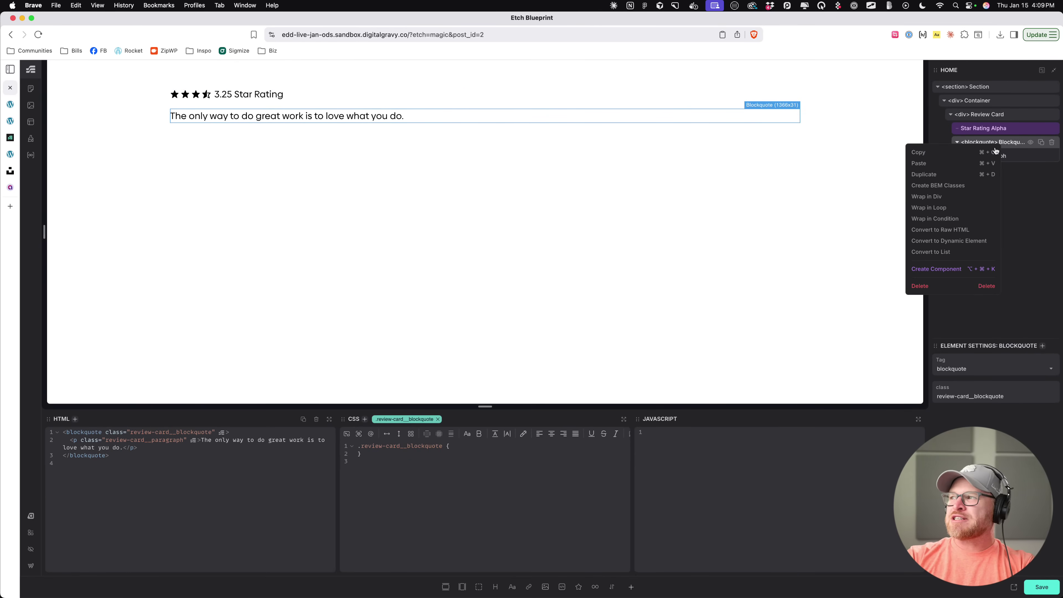
pyautogui.click(920, 154)
pyautogui.click(981, 102)
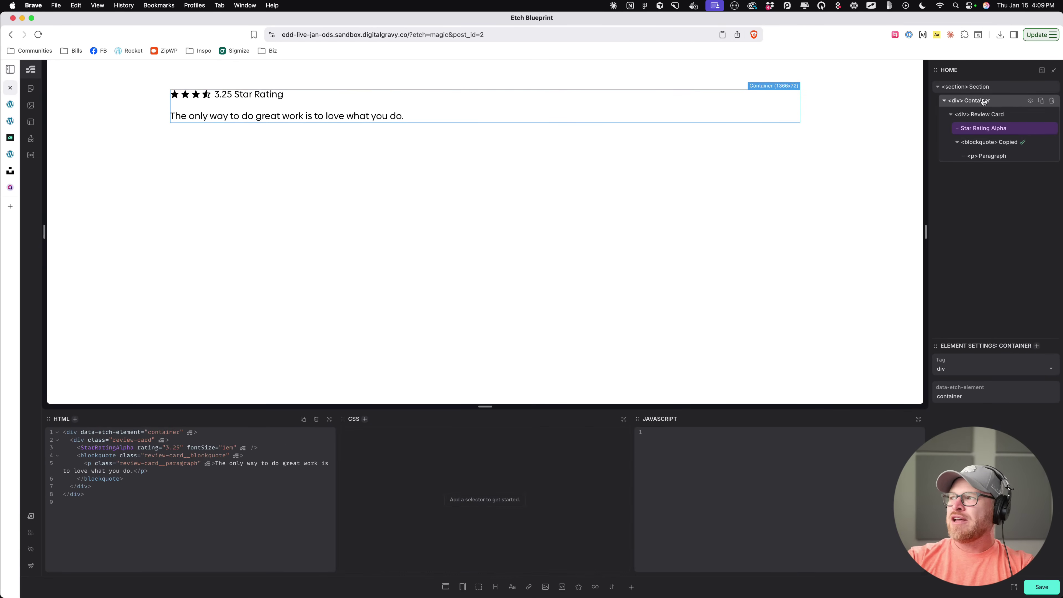
pyautogui.rightClick(981, 102)
pyautogui.click(903, 120)
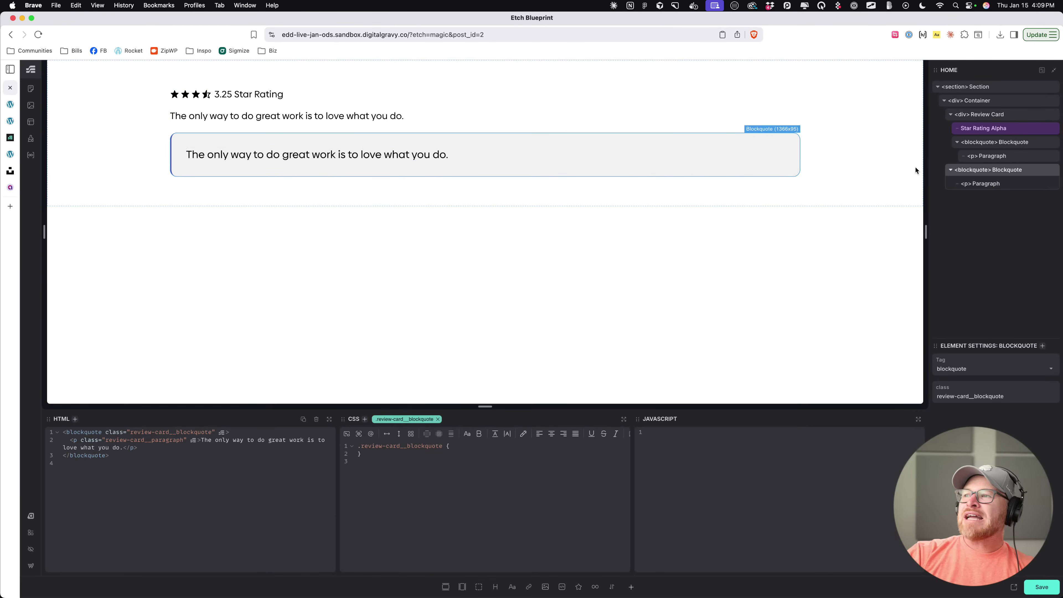
# Step: Move the standalone blockquote into the Review Card, below the card's own blockquote
pyautogui.click(951, 114)
pyautogui.click(980, 120)
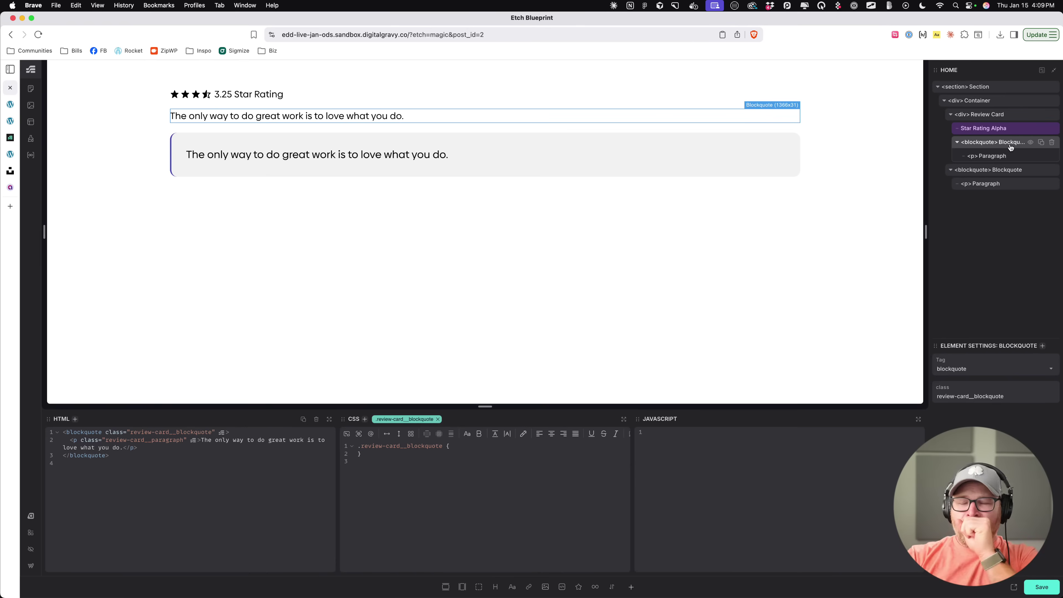
pyautogui.moveTo(992, 170)
pyautogui.mouseDown()
pyautogui.moveTo(1002, 179)
pyautogui.moveTo(996, 146)
pyautogui.moveTo(996, 159)
pyautogui.mouseUp()
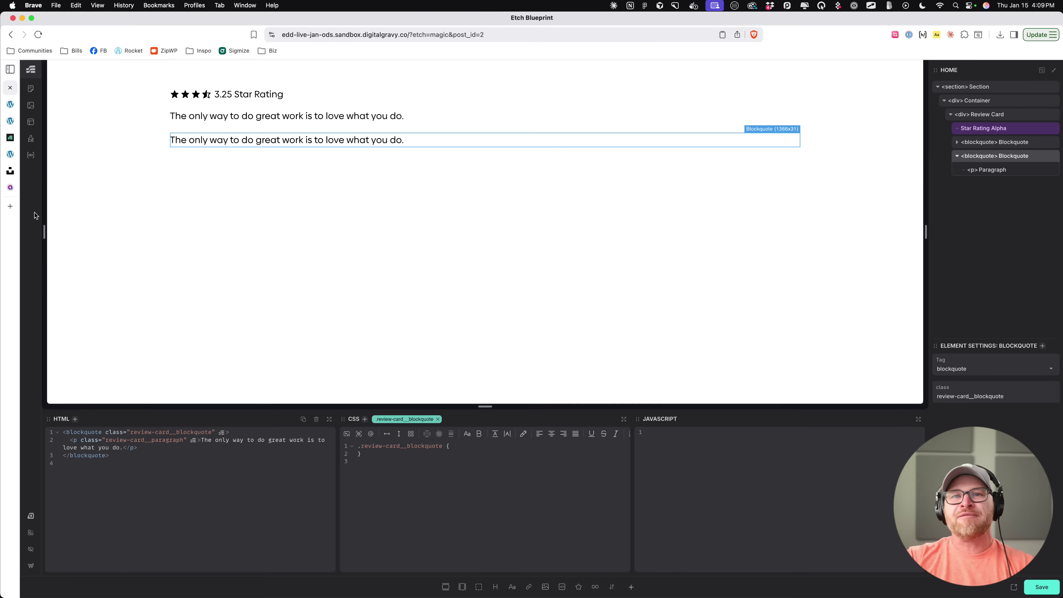
# Step: In the Automatic.css blockquote options, set Exclude Selectors to ":is([class*='-card'] blockquote, figure[class*='-card'])"
pyautogui.click(30, 516)
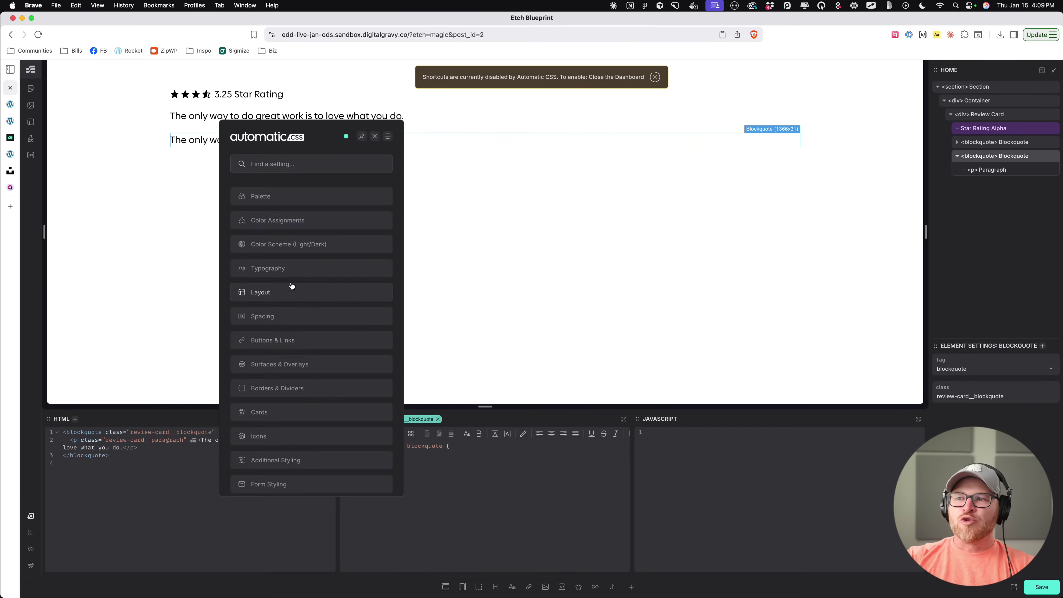
pyautogui.scroll(-3, 292, 286)
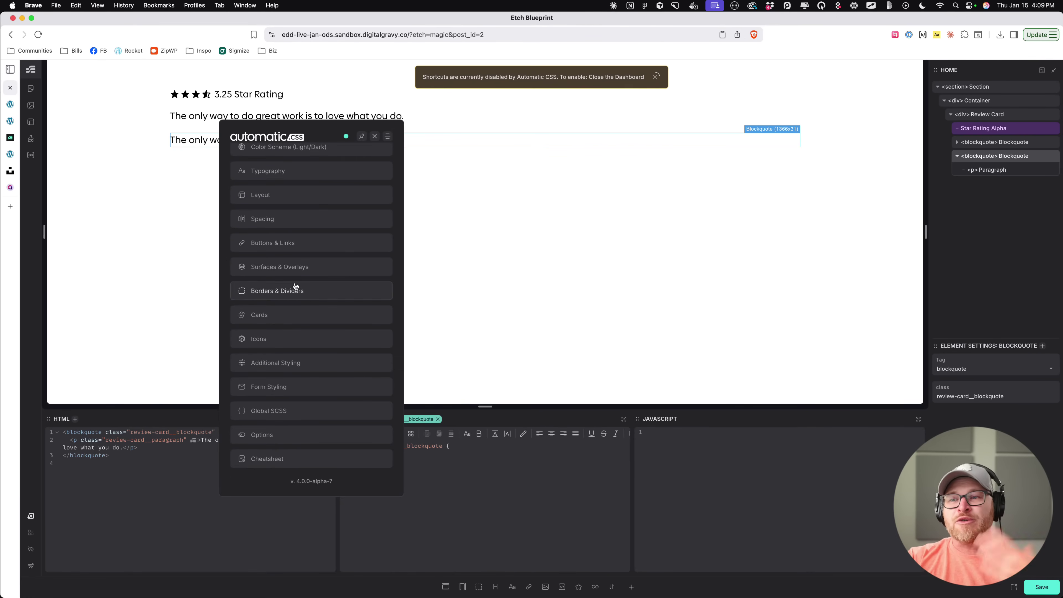
pyautogui.click(282, 411)
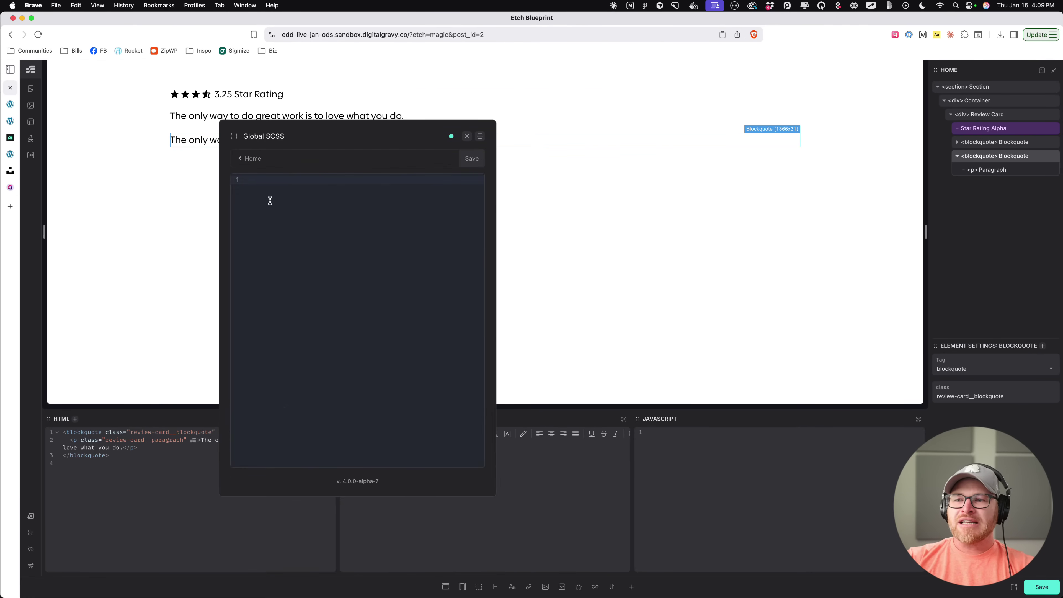
pyautogui.click(246, 163)
pyautogui.scroll(-3, 313, 361)
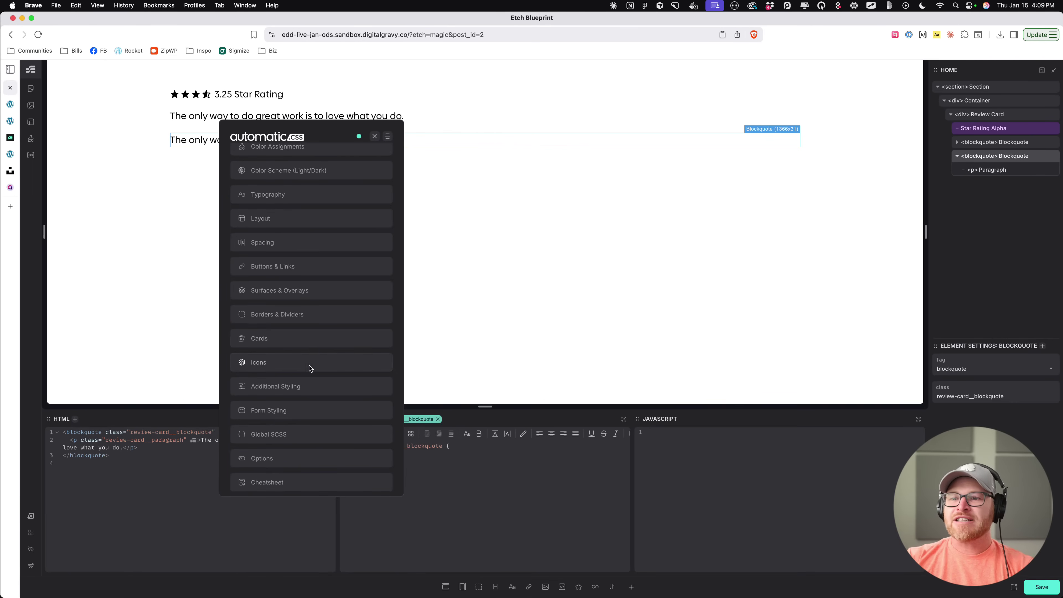
pyautogui.scroll(-1, 309, 344)
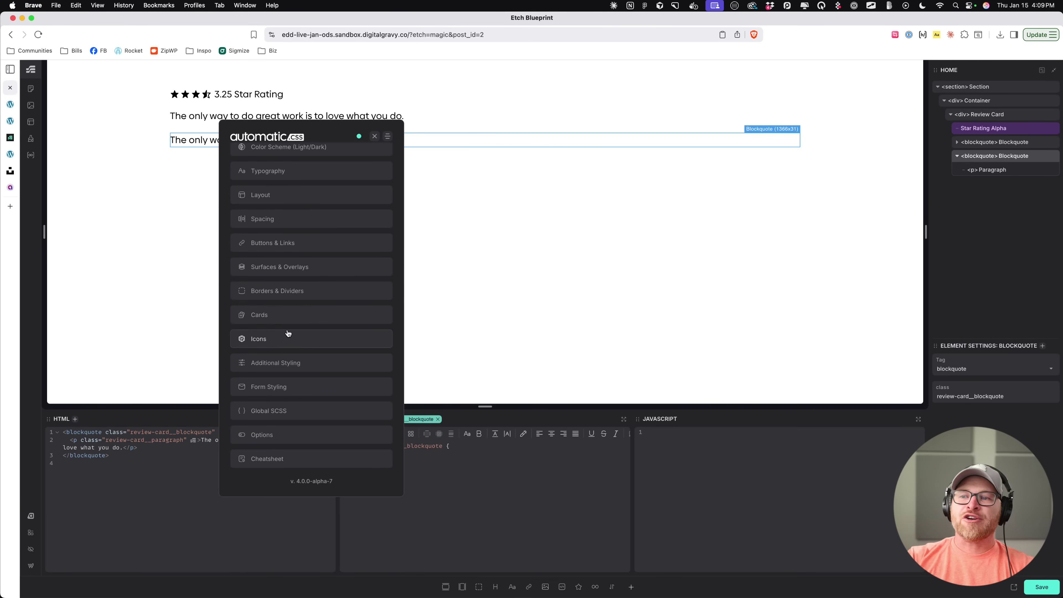
pyautogui.click(295, 364)
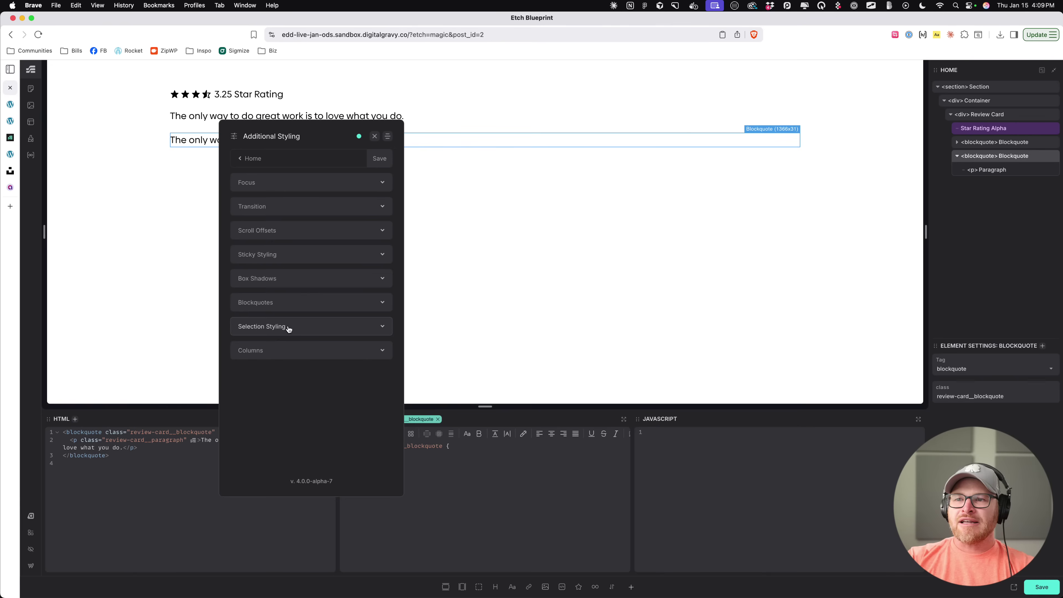
pyautogui.click(289, 309)
pyautogui.scroll(-5, 327, 389)
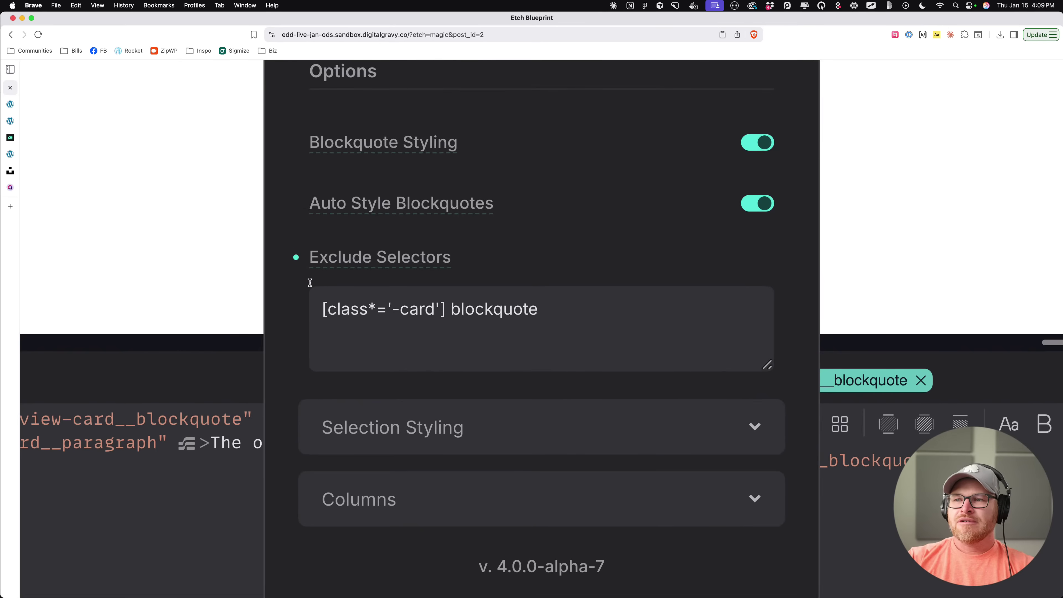
pyautogui.press('super+a')
pyautogui.write(":is([class*='-card'] blockquote, figure[class*='-card'])")
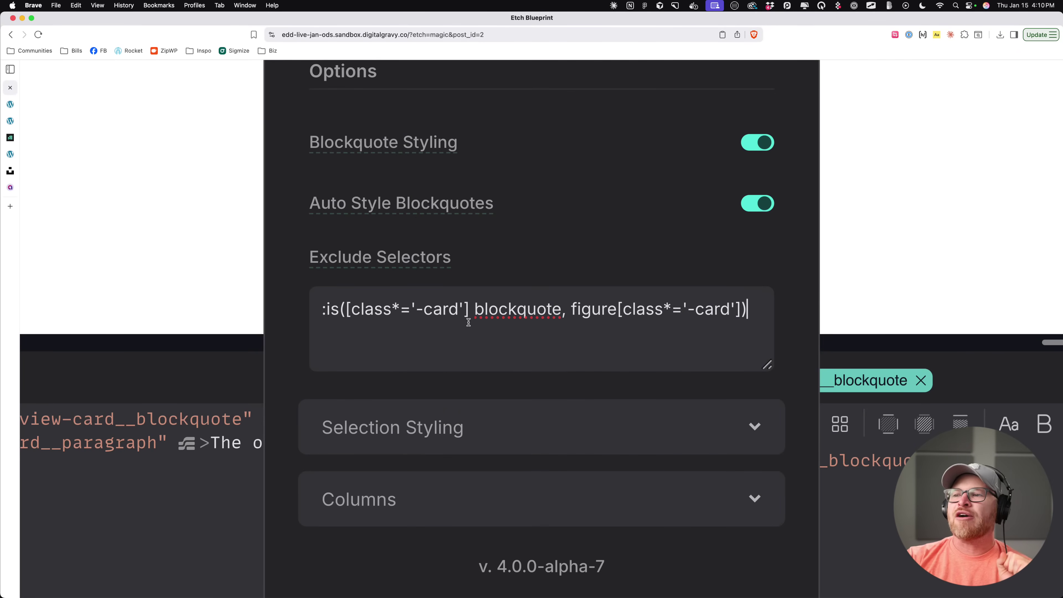
# Step: Review the exclusion selector's parts and add ", [class*='-card'] figure > blockquote" inside its closing parenthesis
pyautogui.moveTo(470, 310); pyautogui.dragTo(320, 304)
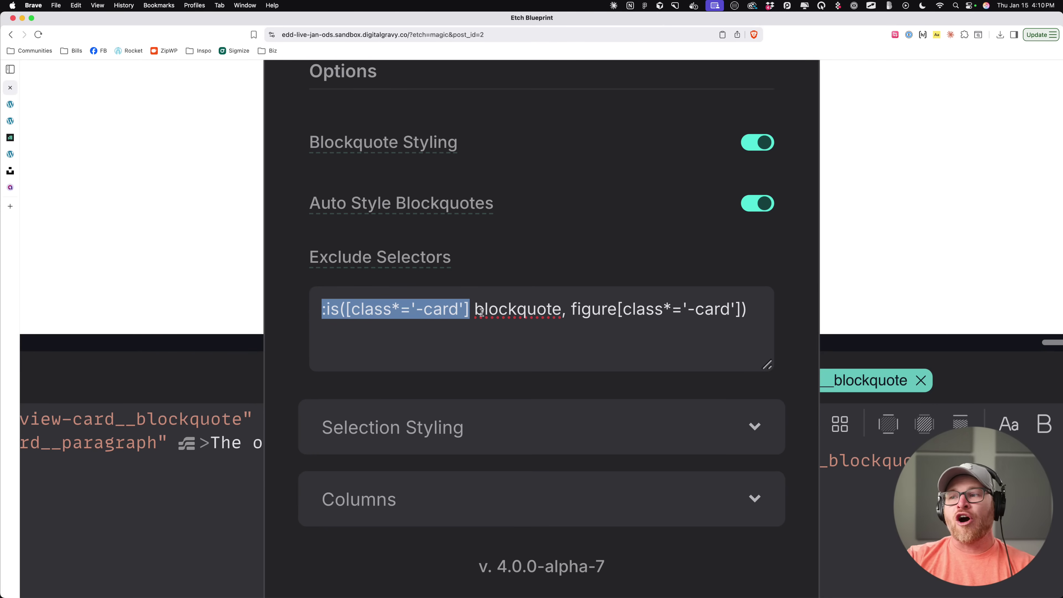
pyautogui.moveTo(475, 312); pyautogui.dragTo(559, 312)
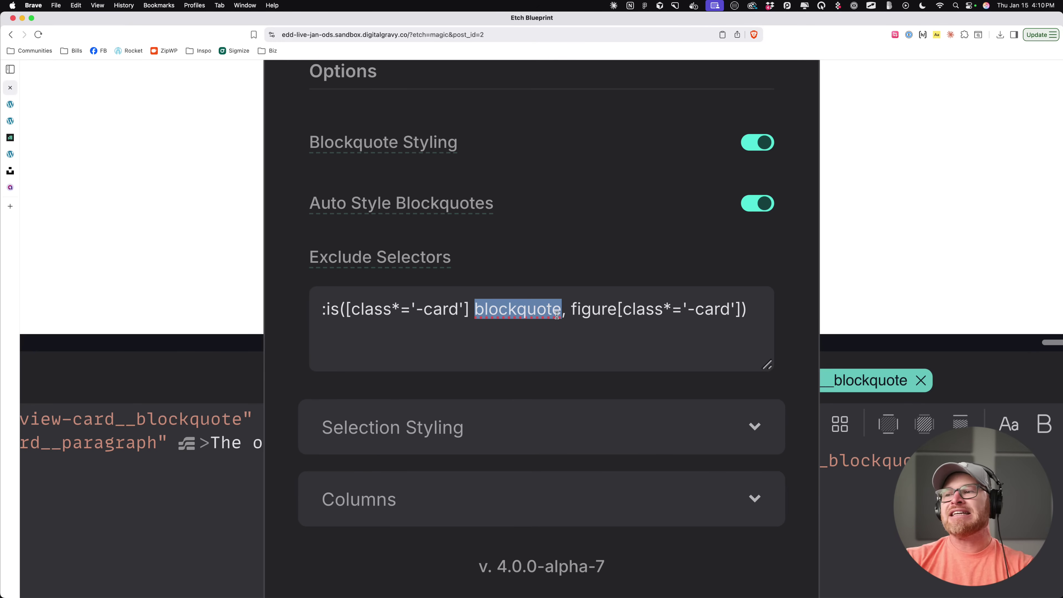
pyautogui.moveTo(571, 309); pyautogui.dragTo(747, 308)
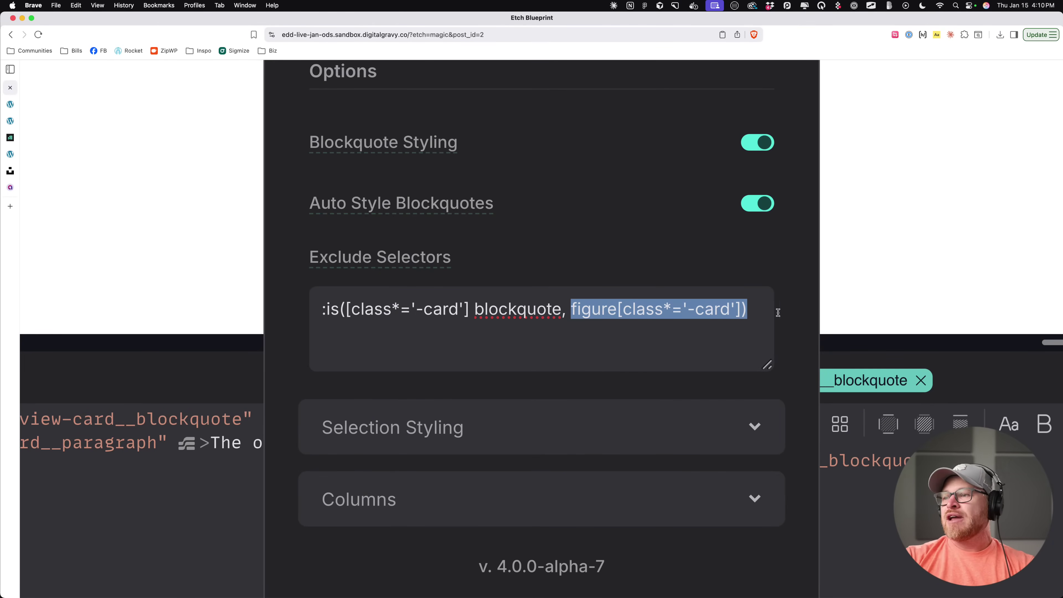
pyautogui.click(766, 309)
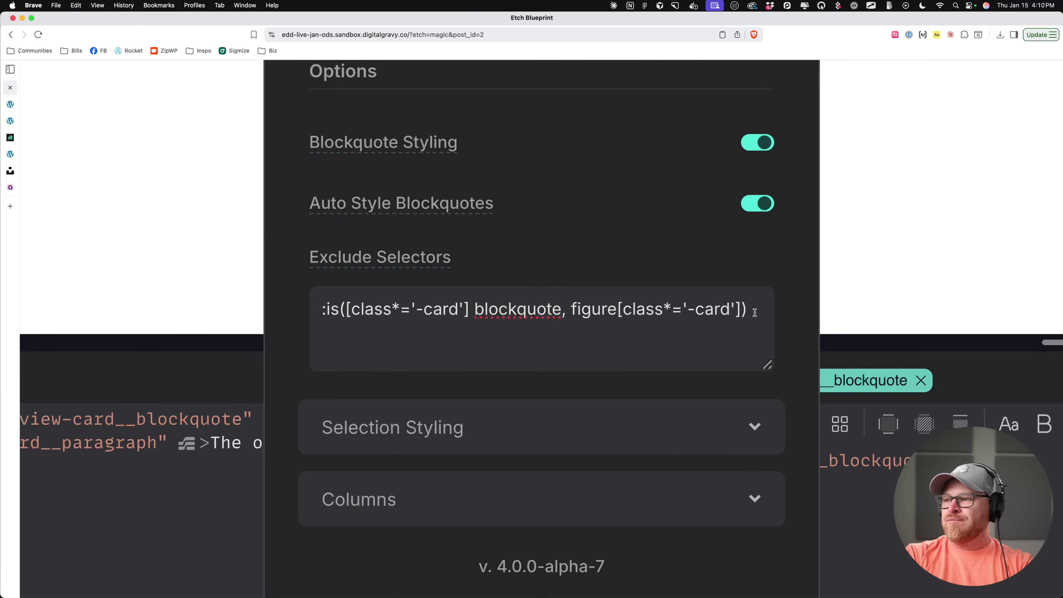
pyautogui.write(', figure')
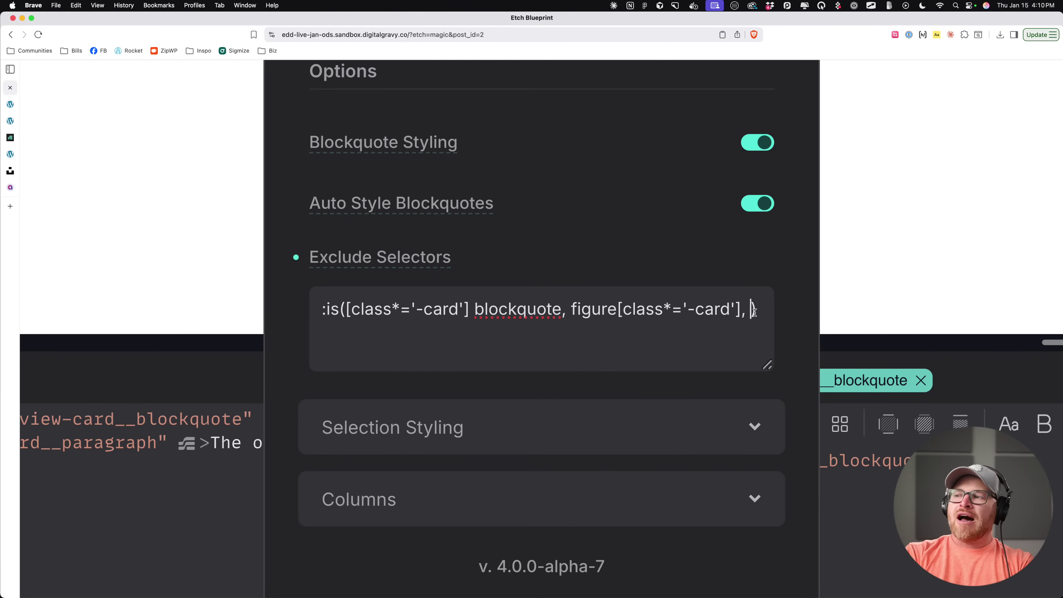
pyautogui.write("[class*='-card'], [class")
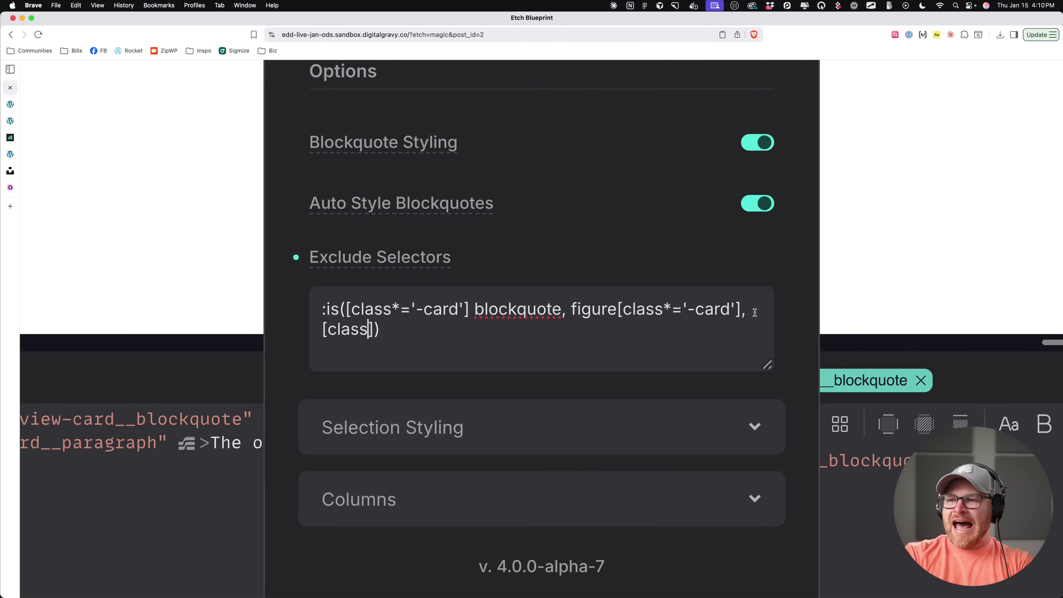
pyautogui.write("*='-c")
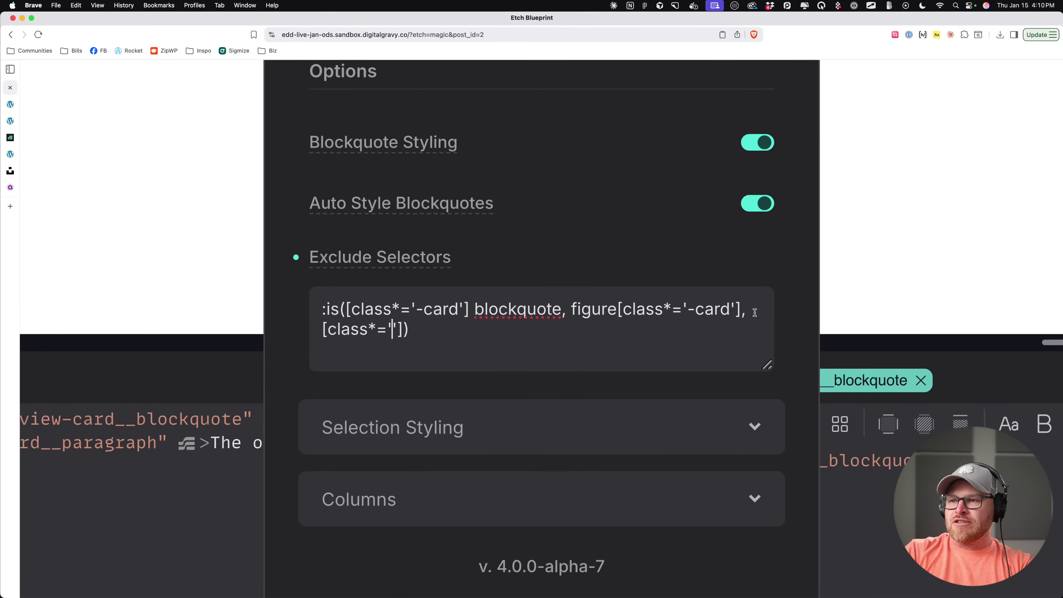
pyautogui.write("ard'")
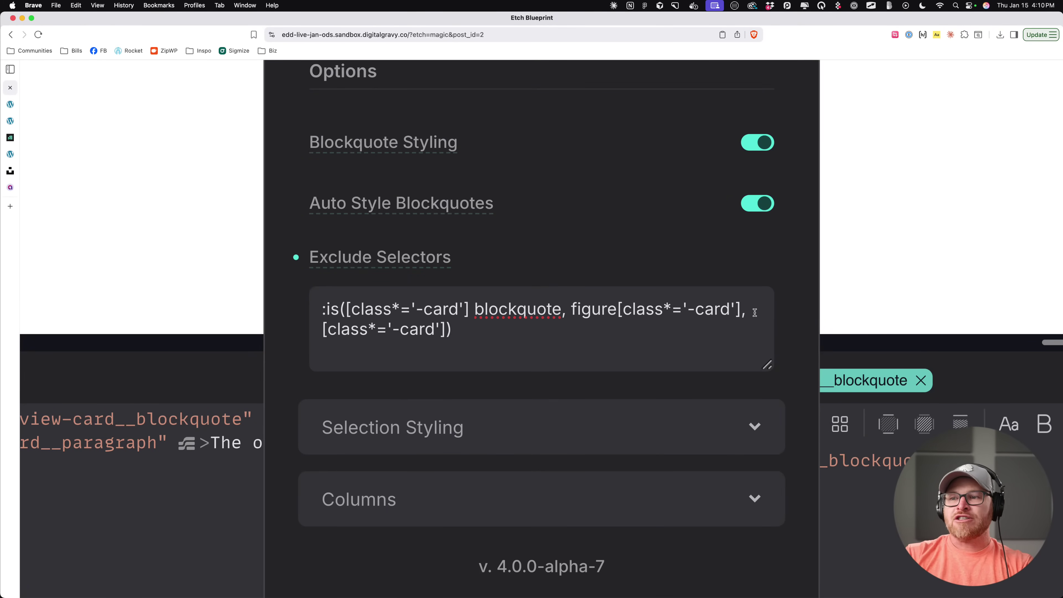
pyautogui.write('] figure')
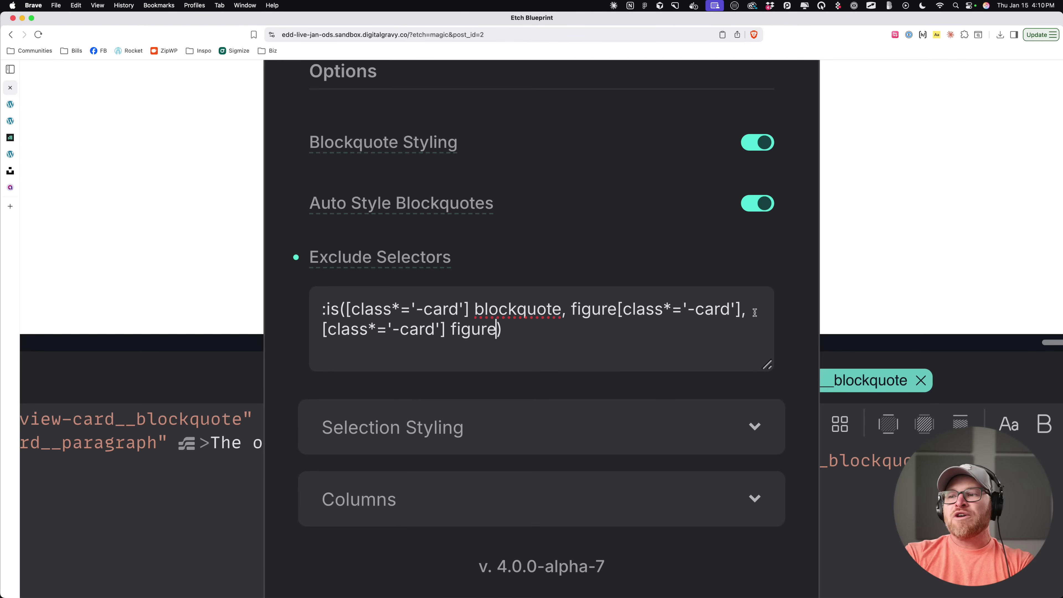
pyautogui.write(' > blockquote')
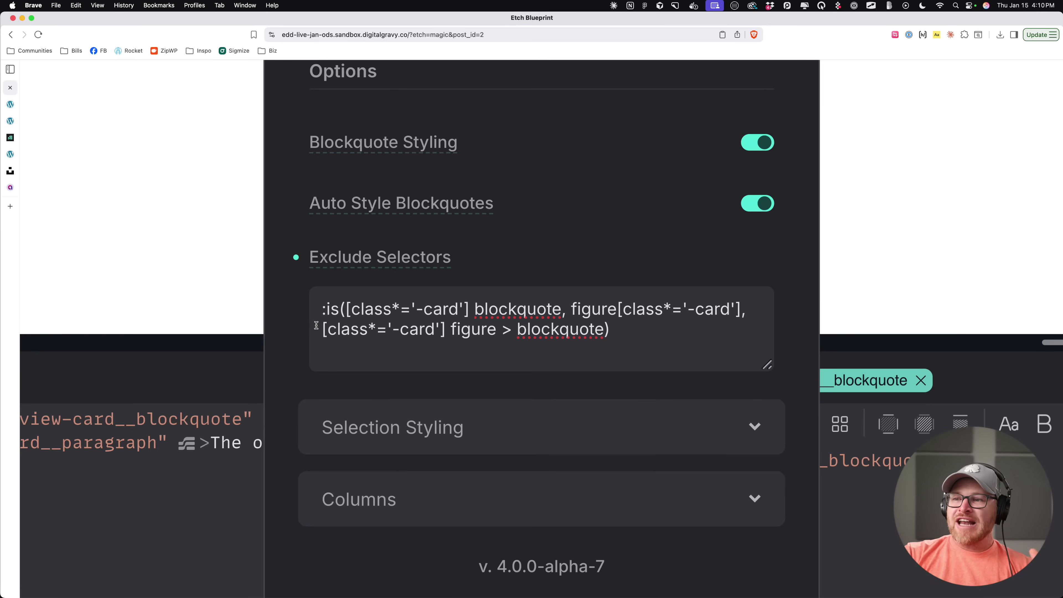
pyautogui.moveTo(449, 329); pyautogui.dragTo(613, 330)
pyautogui.click(613, 330)
# Step: Save the Automatic.css blockquote settings and close the dashboard
pyautogui.scroll(20, 735, 247)
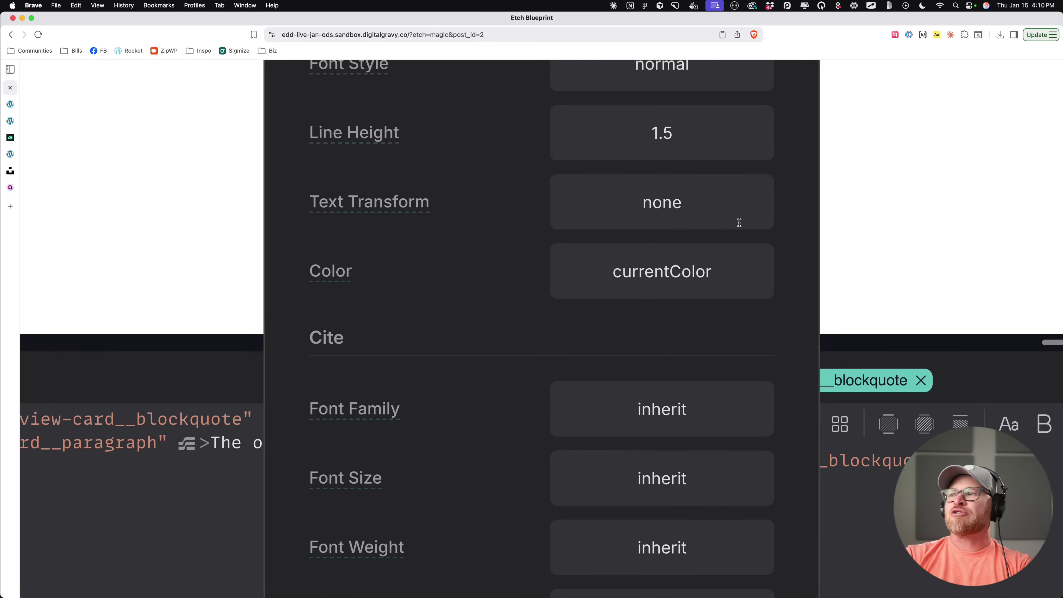
pyautogui.scroll(3, 737, 241)
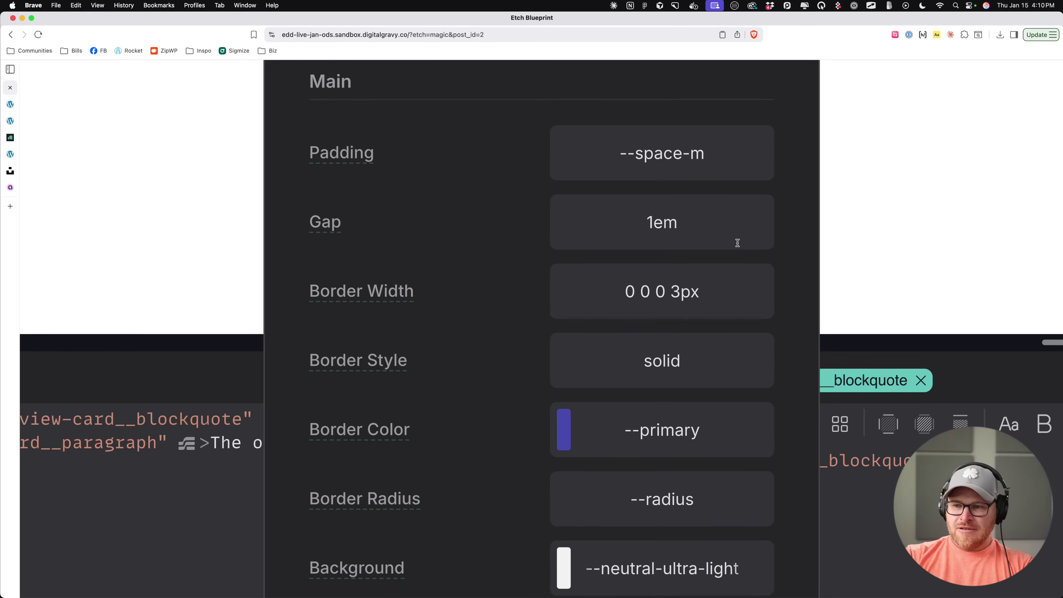
pyautogui.press('super+0')
pyautogui.click(377, 155)
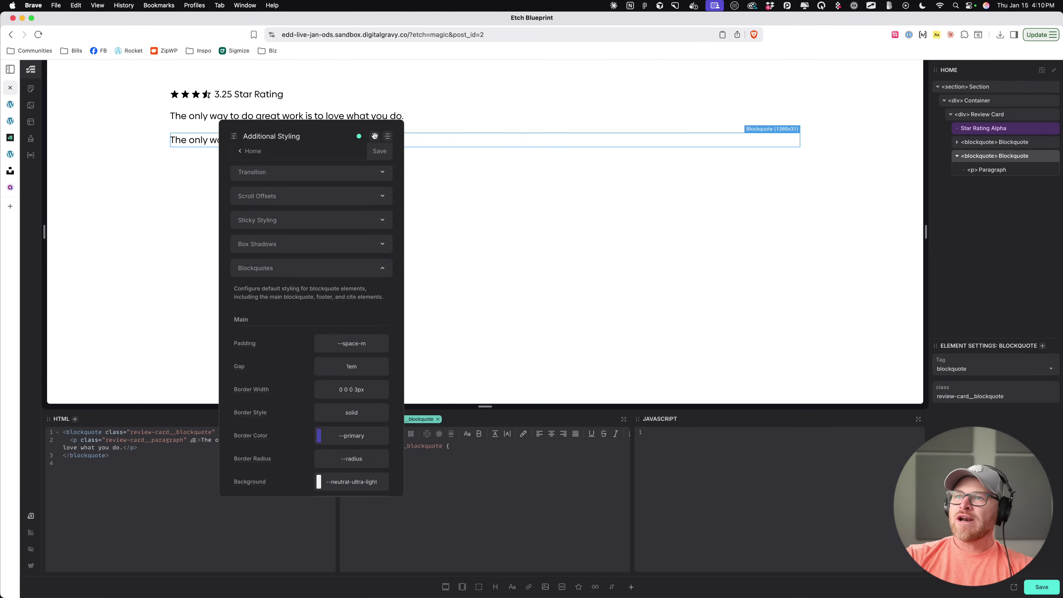
pyautogui.click(375, 136)
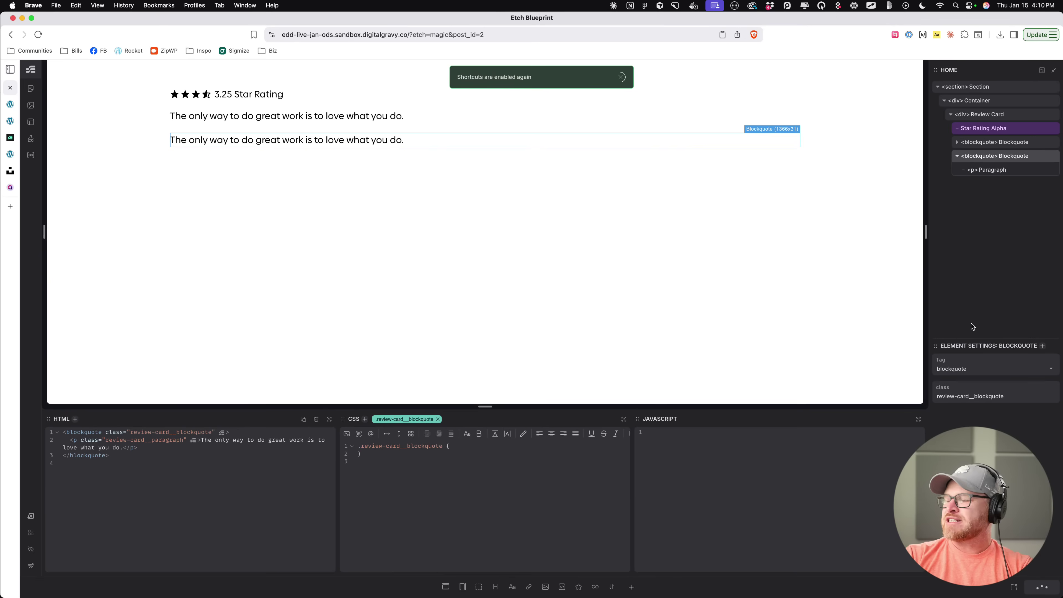
# Step: Expand the page structure and delete both blockquotes from the Review Card
pyautogui.press('Escape')
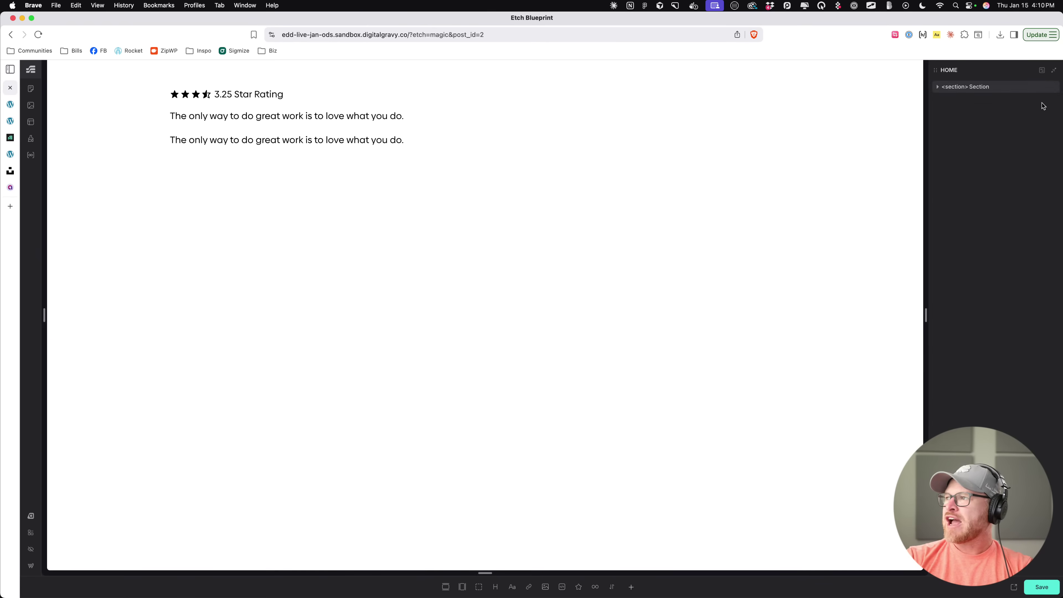
pyautogui.click(1054, 70)
pyautogui.click(1051, 170)
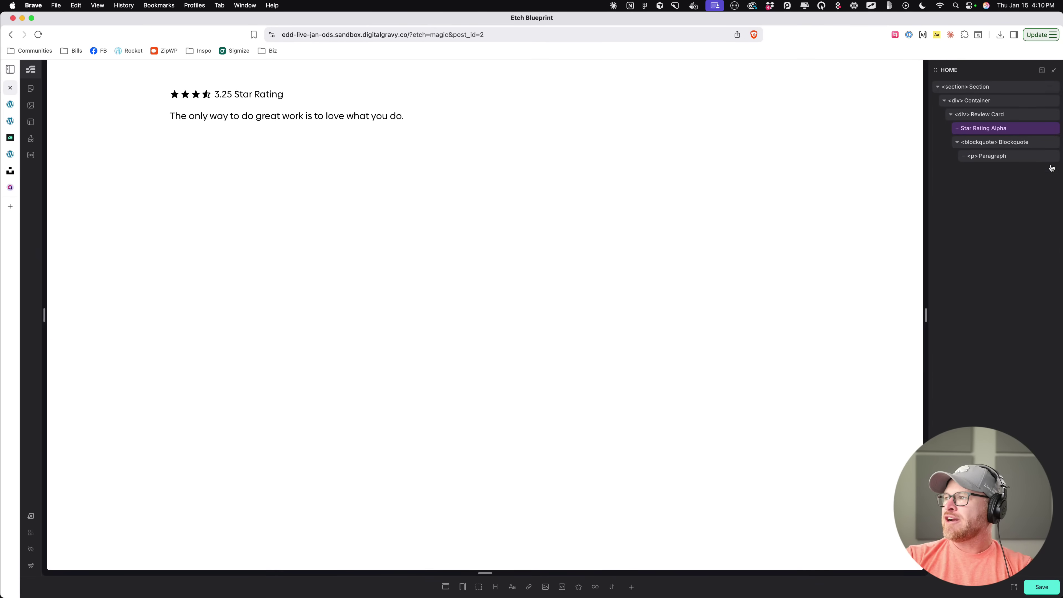
pyautogui.click(1051, 142)
# Step: Insert a Blockquote (W/ Attribution) element into the Section
pyautogui.click(986, 90)
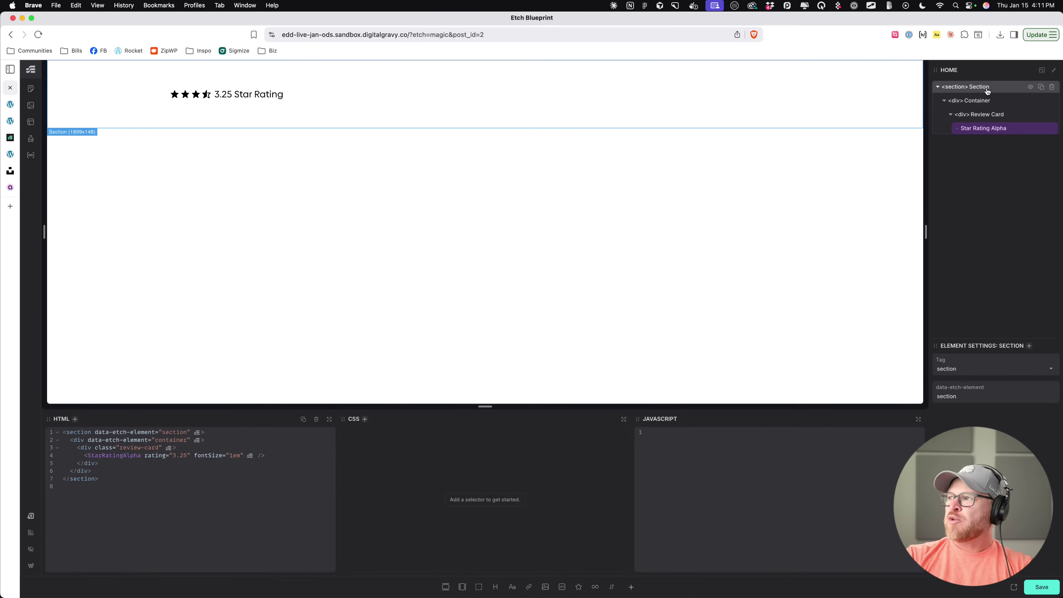
pyautogui.press('super+i')
pyautogui.write('block')
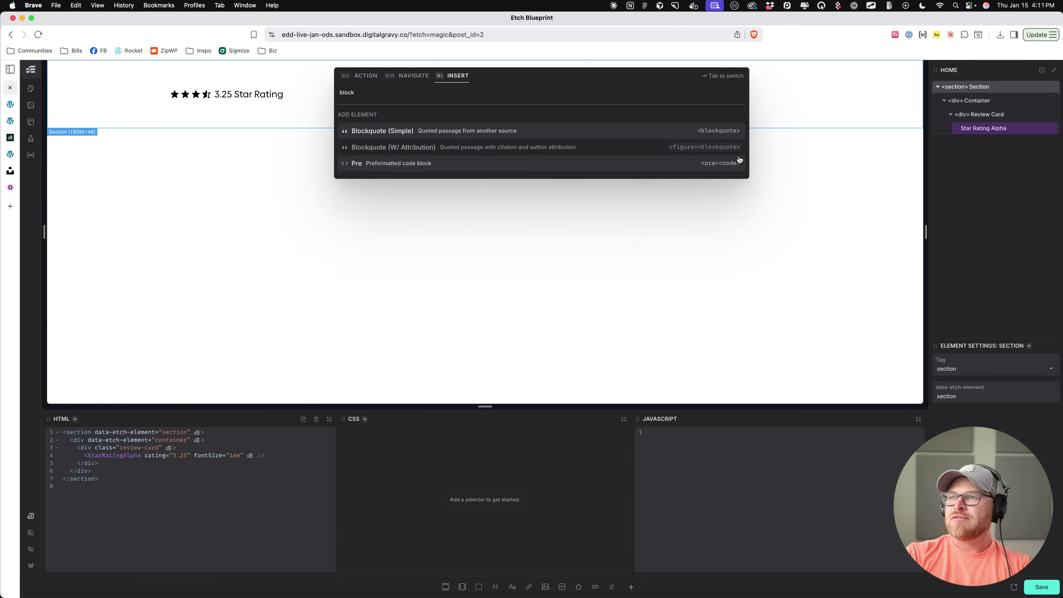
pyautogui.press('Down')
pyautogui.press('Return')
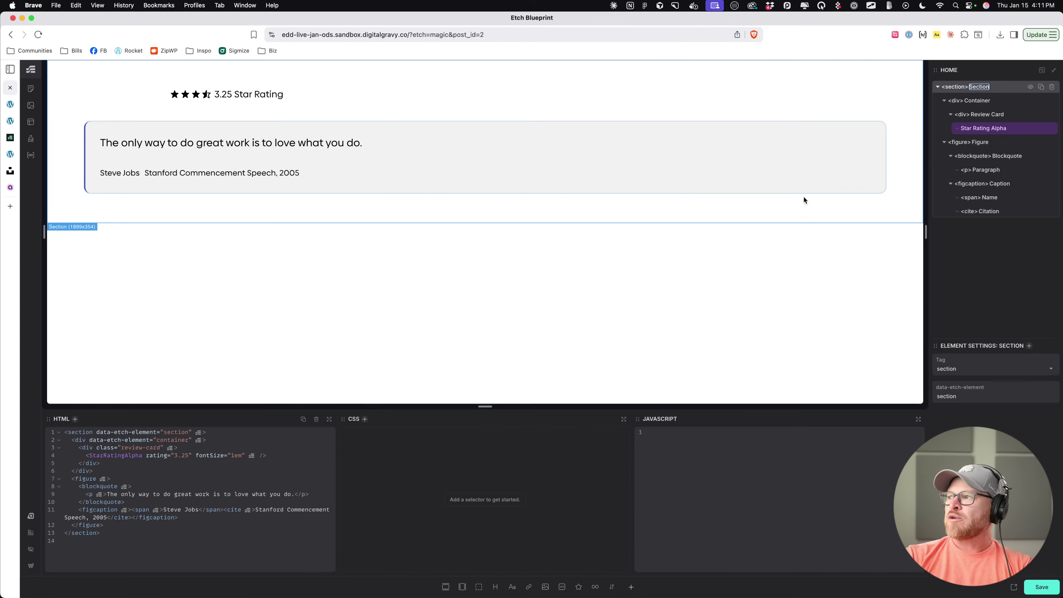
# Step: Move the new figure into the Review Card, above Star Rating Alpha, and save the page
pyautogui.click(944, 142)
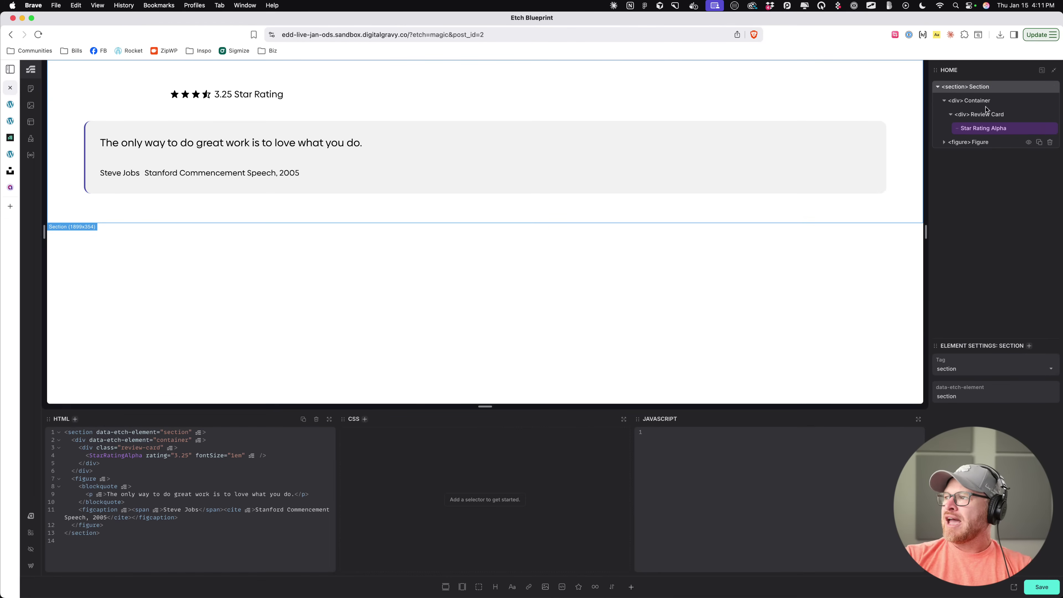
pyautogui.moveTo(970, 142); pyautogui.dragTo(1010, 128)
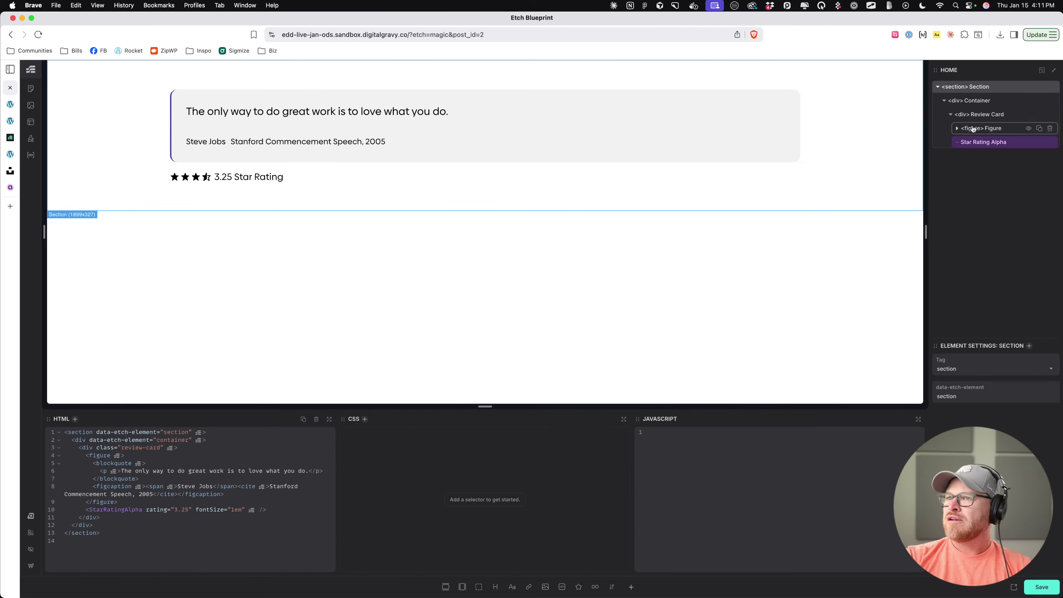
pyautogui.press('super+s')
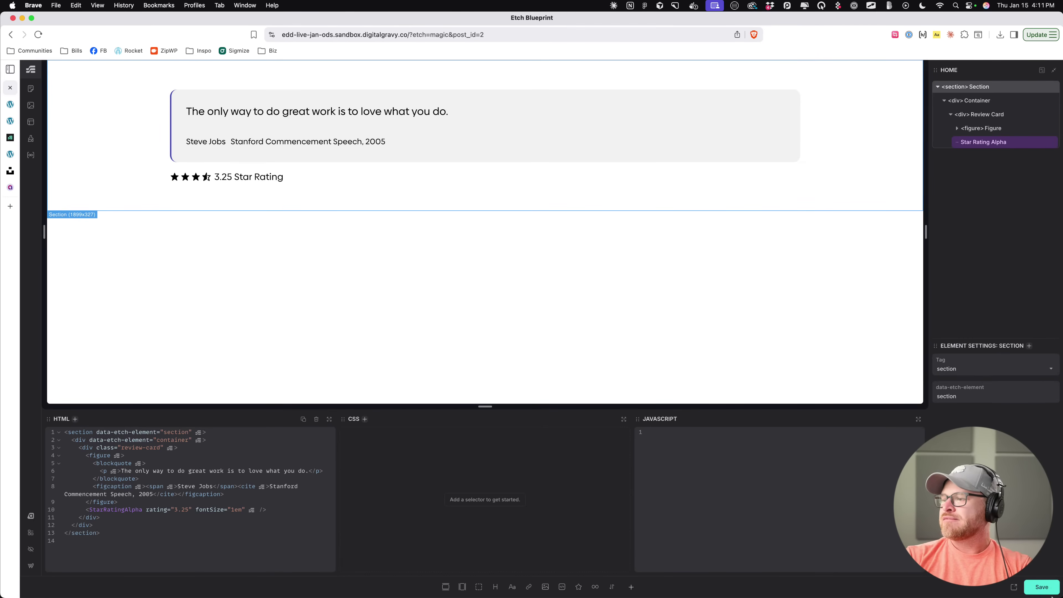
# Step: On the live page, inspect the Review Card figure's markup and applied blockquote styles, and bring the Automatic.css dashboard back to full size
pyautogui.click(1013, 587)
pyautogui.rightClick(404, 152)
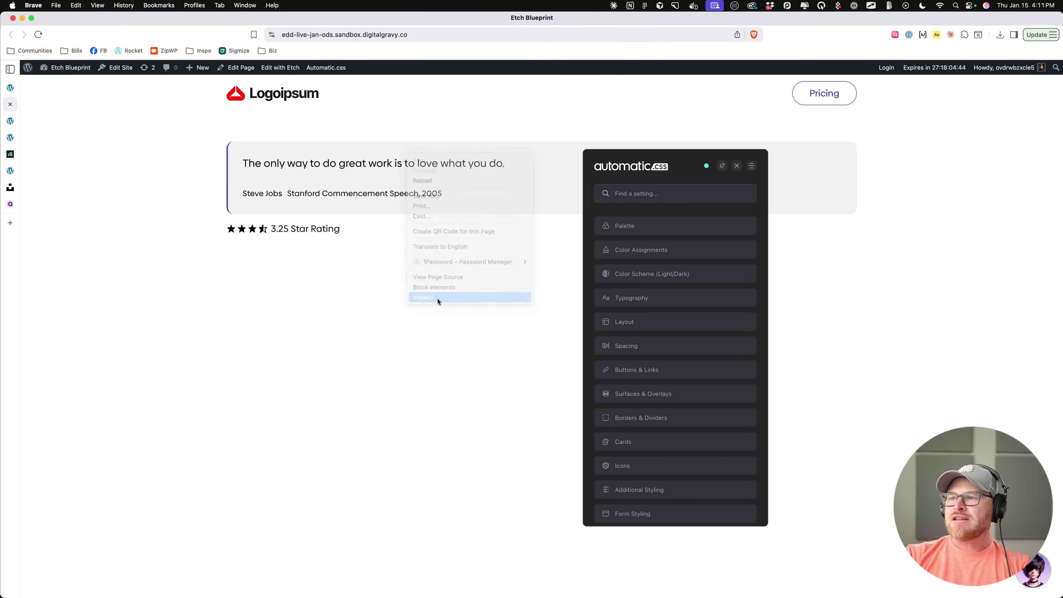
pyautogui.click(438, 298)
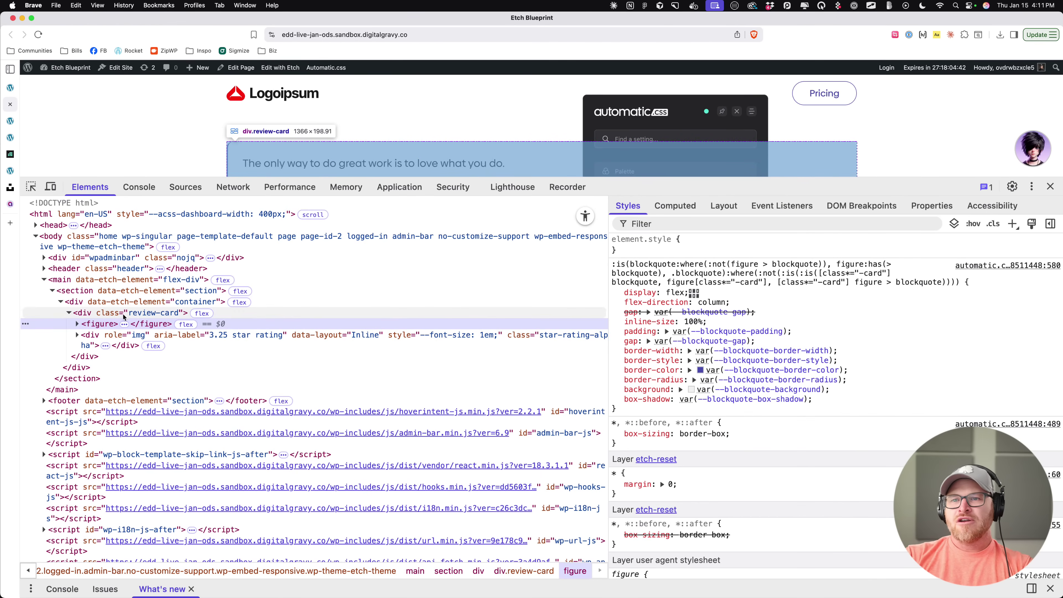
pyautogui.click(101, 313)
pyautogui.click(77, 324)
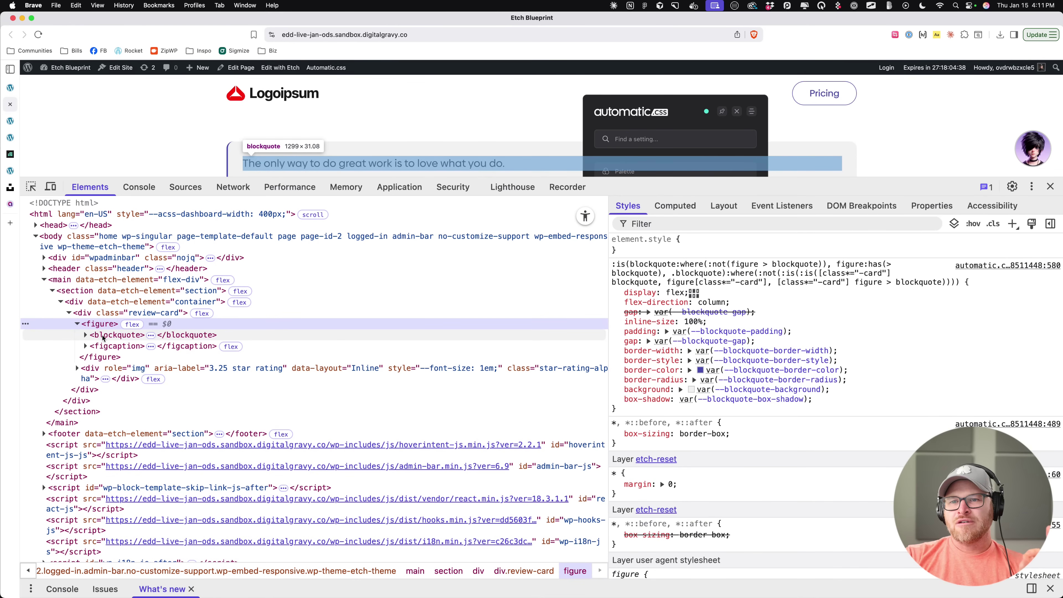
pyautogui.press('super+alt+i')
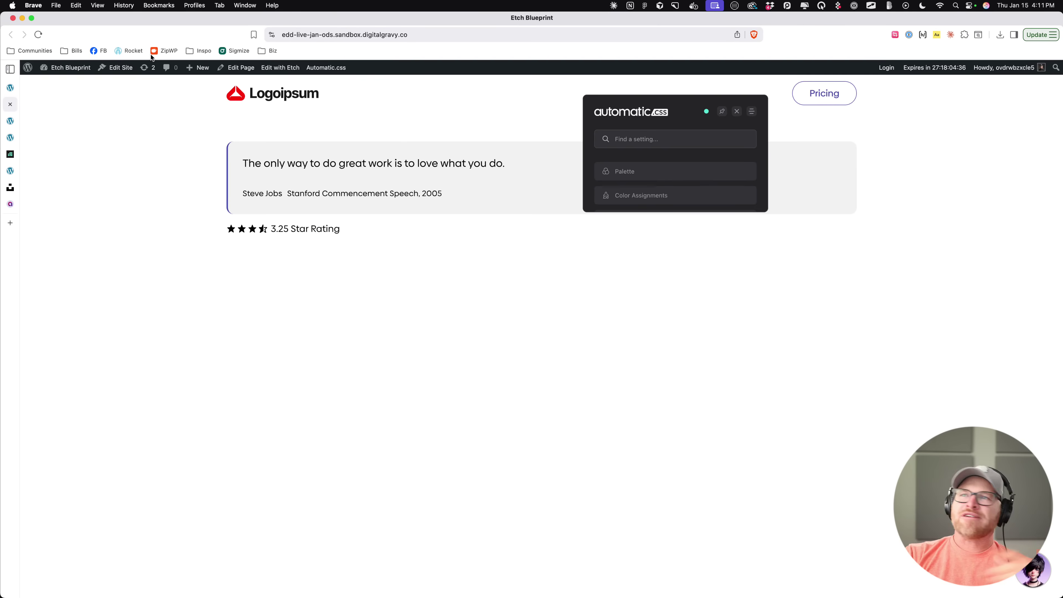
pyautogui.click(326, 68)
pyautogui.click(326, 67)
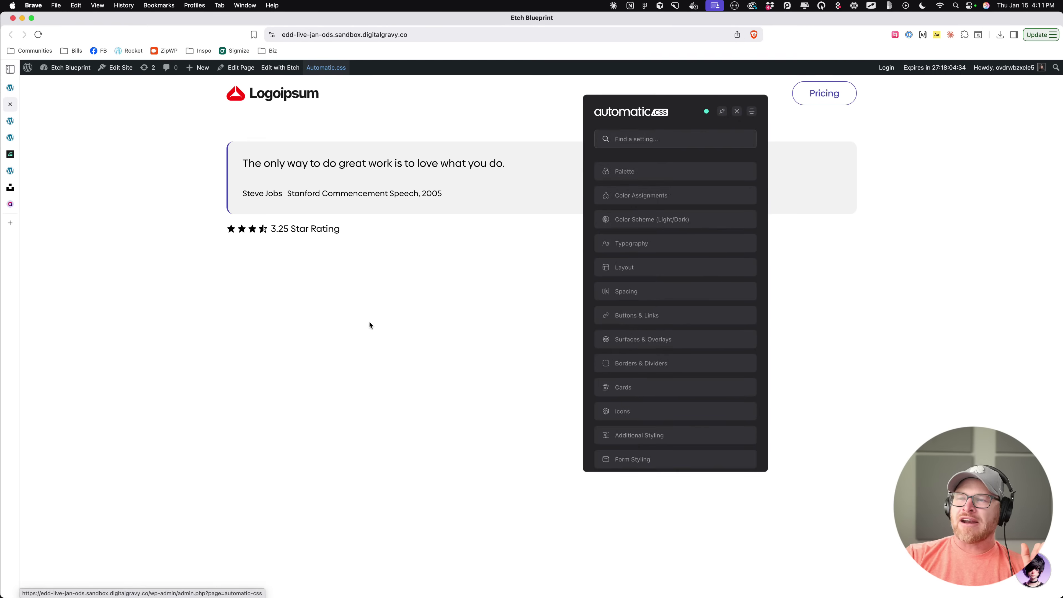
# Step: Open the Blockquotes settings within Additional Styling and go to the Exclude Selectors option
pyautogui.scroll(-3, 681, 375)
pyautogui.click(640, 339)
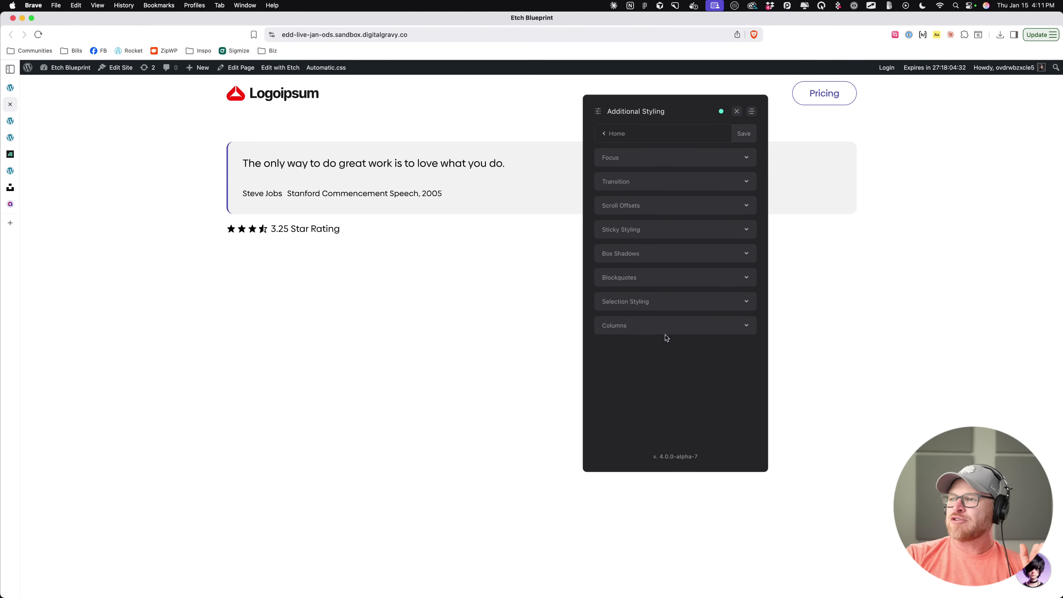
pyautogui.click(633, 277)
pyautogui.scroll(-5, 656, 346)
pyautogui.scroll(-10, 656, 347)
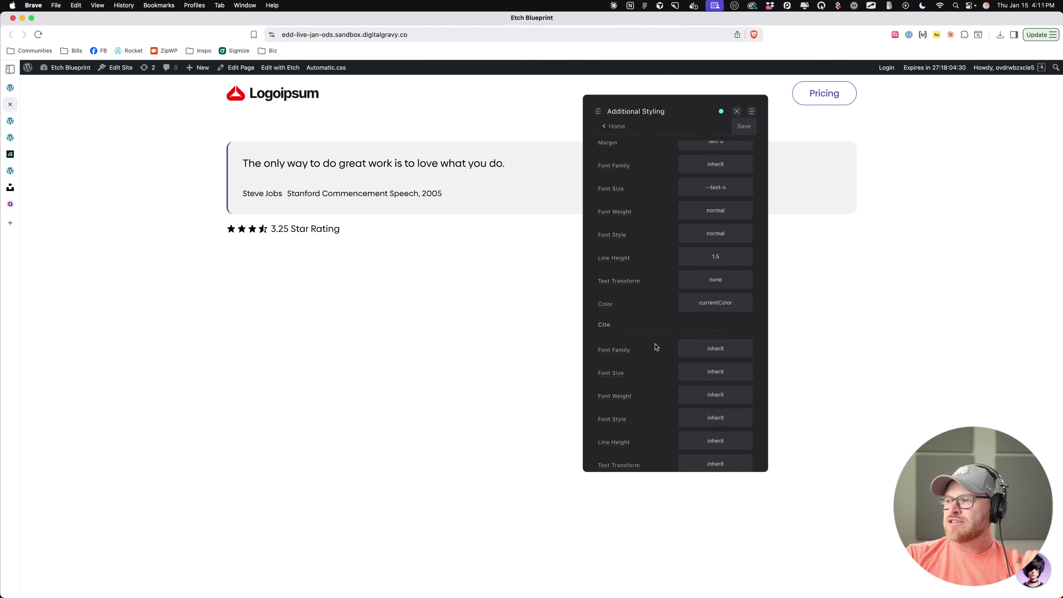
# Step: Change the last excluded selector to [class*='-card'] figure:has(> blockquote) and save the settings
pyautogui.doubleClick(670, 377)
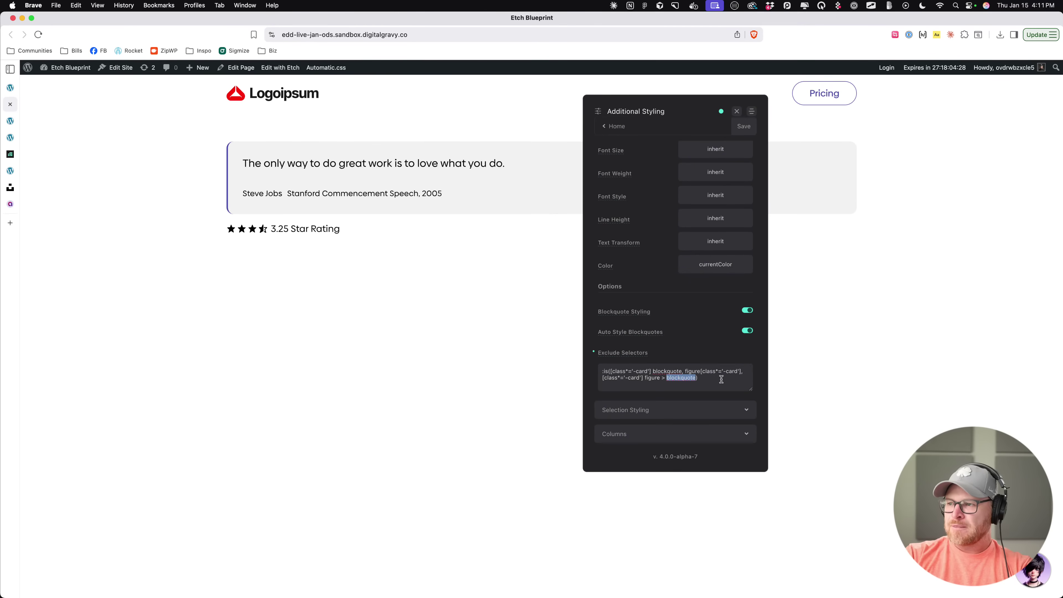
pyautogui.press('BackSpace')
pyautogui.press('BackSpace')
pyautogui.press('BackSpace')
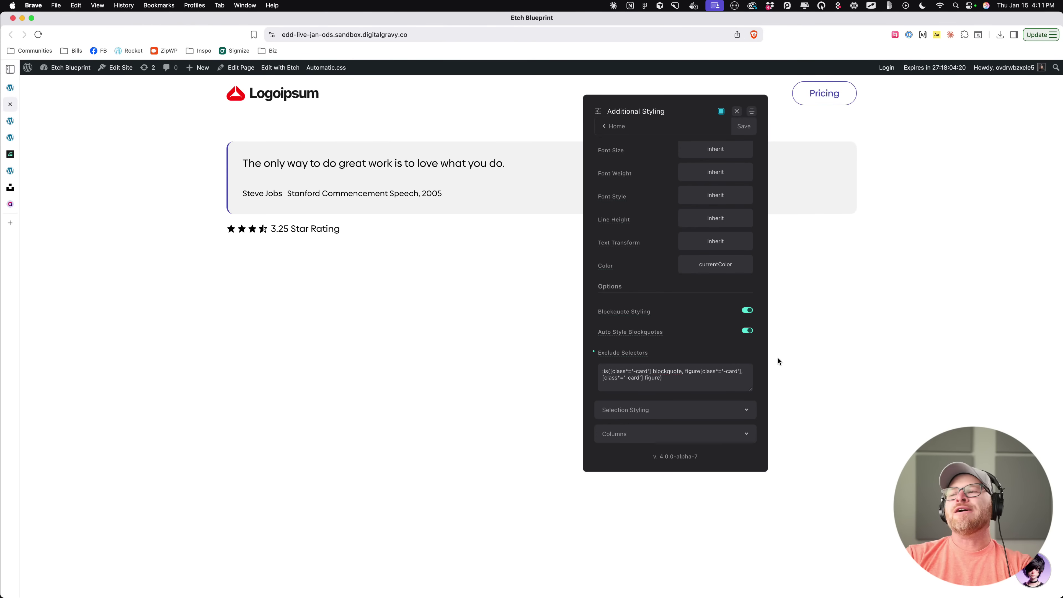
pyautogui.write(':has')
pyautogui.write('()')
pyautogui.write('>blockquote')
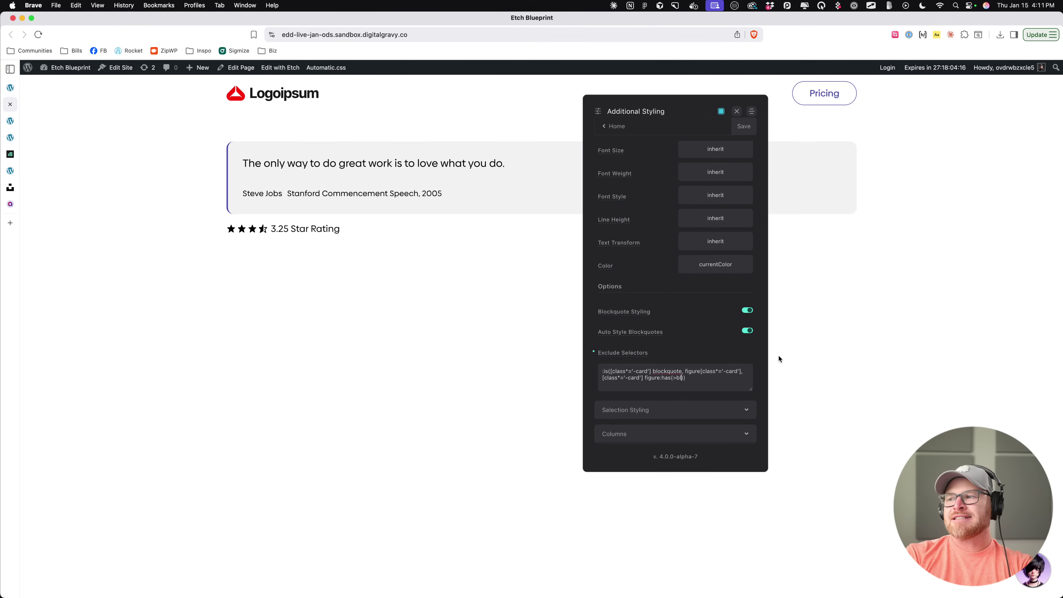
pyautogui.hotkey('alt', 'Left')
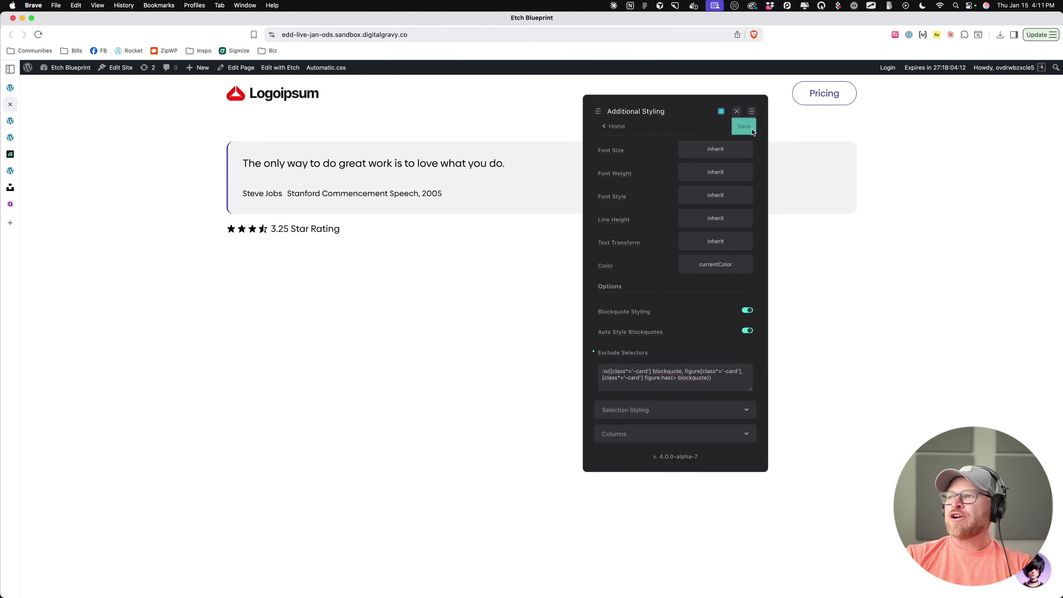
pyautogui.click(744, 126)
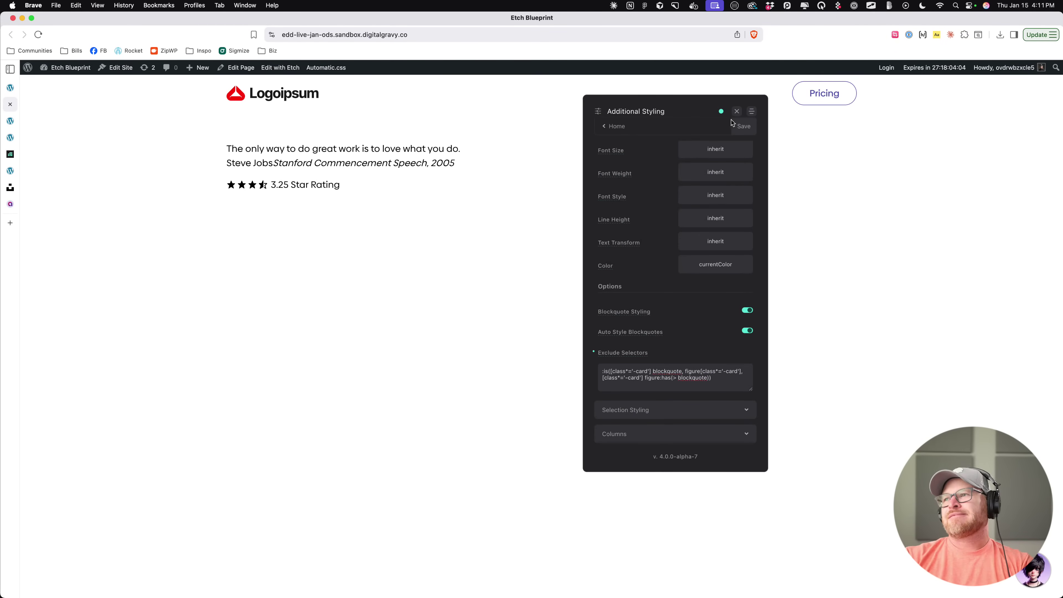
# Step: Close the Automatic.css dashboard, return to the Etch editor and expand the Home page's whole structure
pyautogui.click(737, 111)
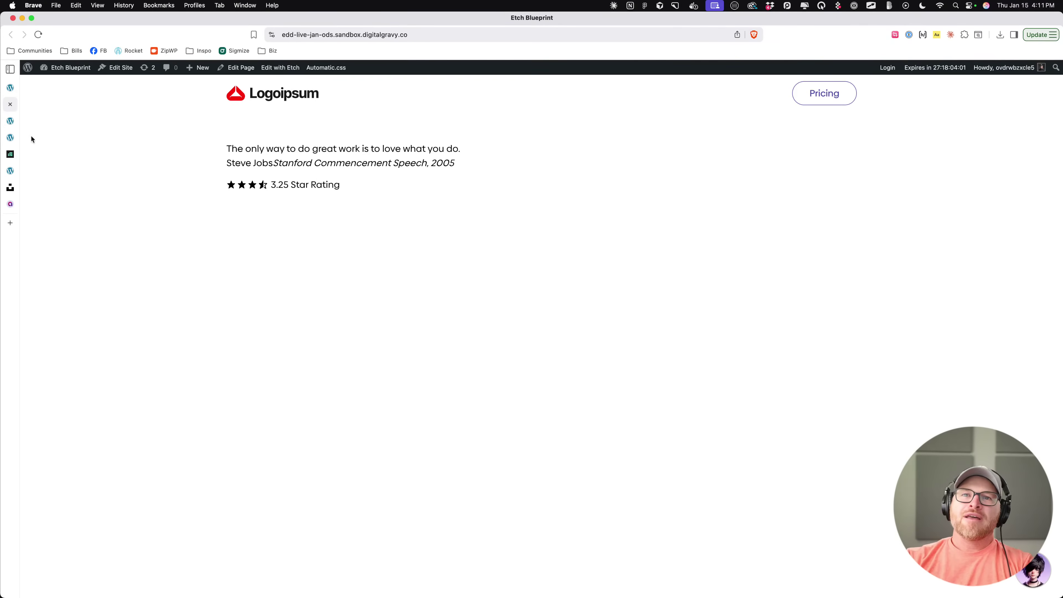
pyautogui.click(10, 123)
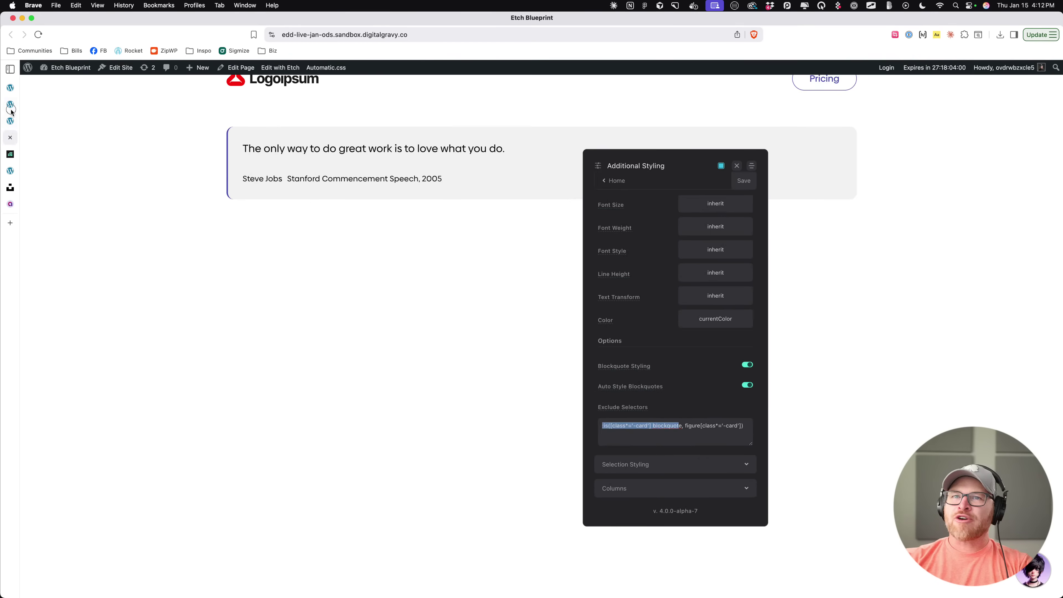
pyautogui.click(10, 106)
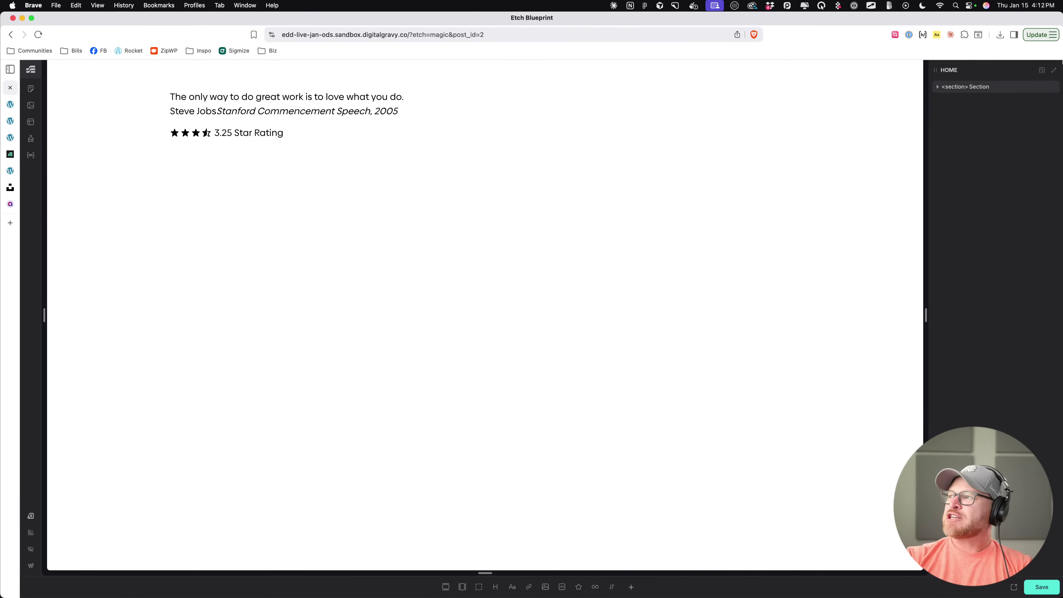
pyautogui.click(1054, 70)
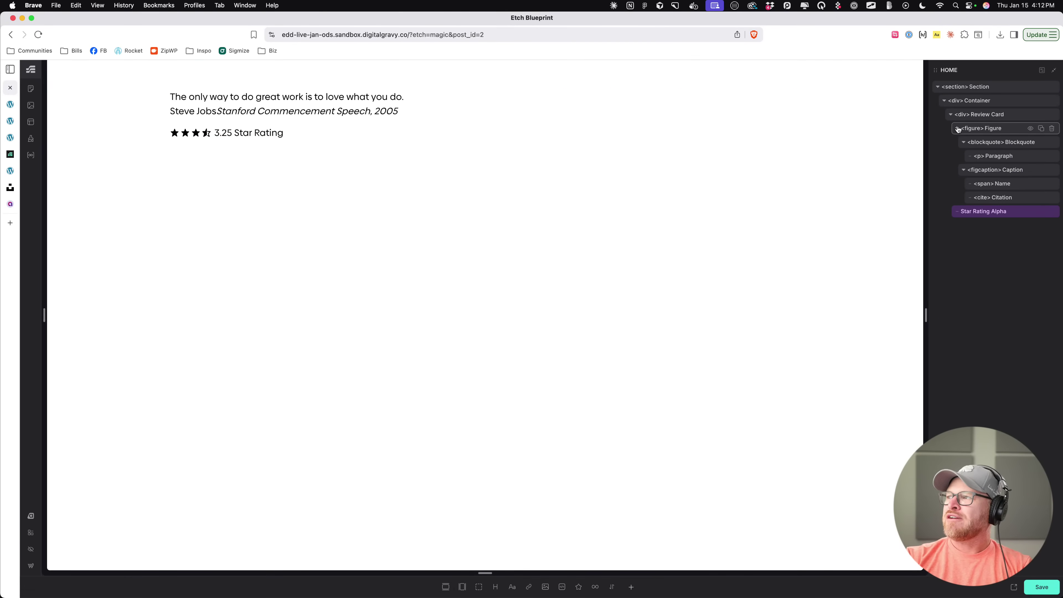
# Step: Rename the Review Card's figure element to Quote and collapse it in the structure
pyautogui.click(996, 130)
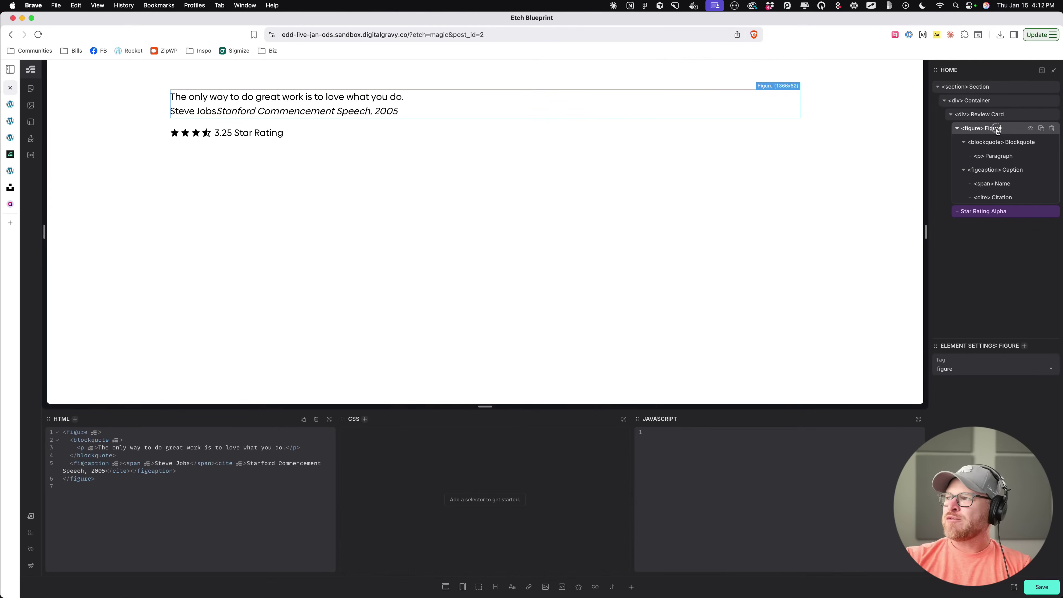
pyautogui.write('Quote')
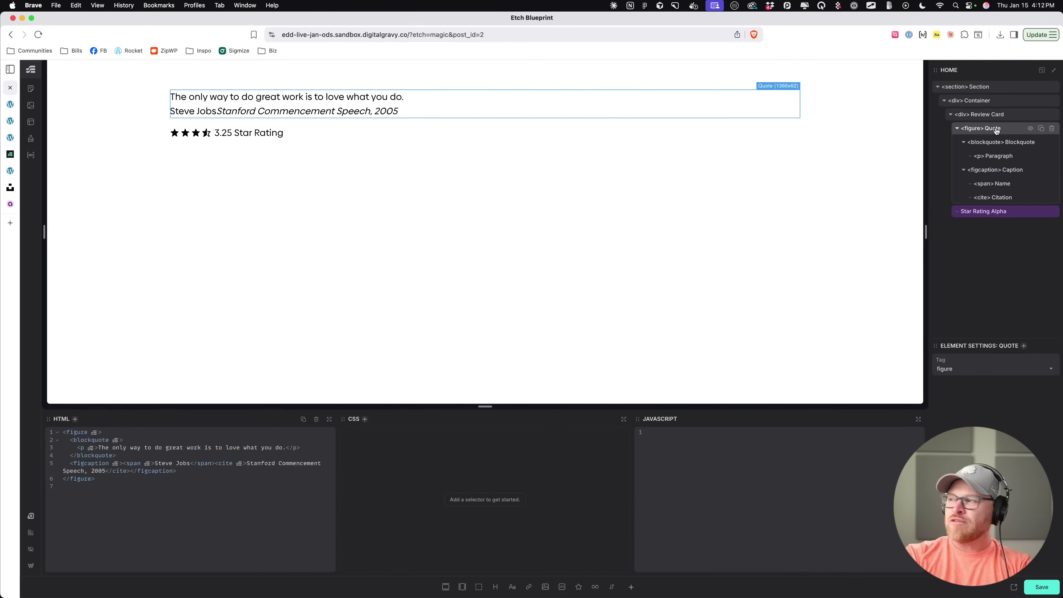
pyautogui.click(958, 129)
# Step: Move the Quote figure out of the Review Card into the Section above Container, save, and return to the live page
pyautogui.moveTo(996, 125)
pyautogui.mouseDown()
pyautogui.moveTo(989, 98)
pyautogui.moveTo(1001, 126)
pyautogui.mouseUp()
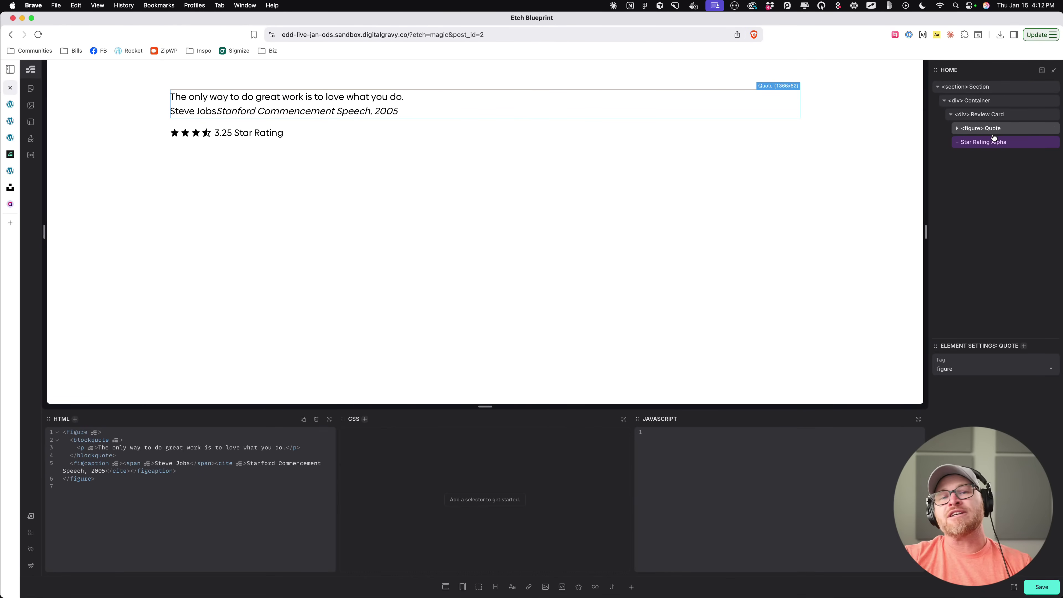
pyautogui.press('super+s')
pyautogui.moveTo(998, 129); pyautogui.dragTo(990, 100)
pyautogui.click(10, 104)
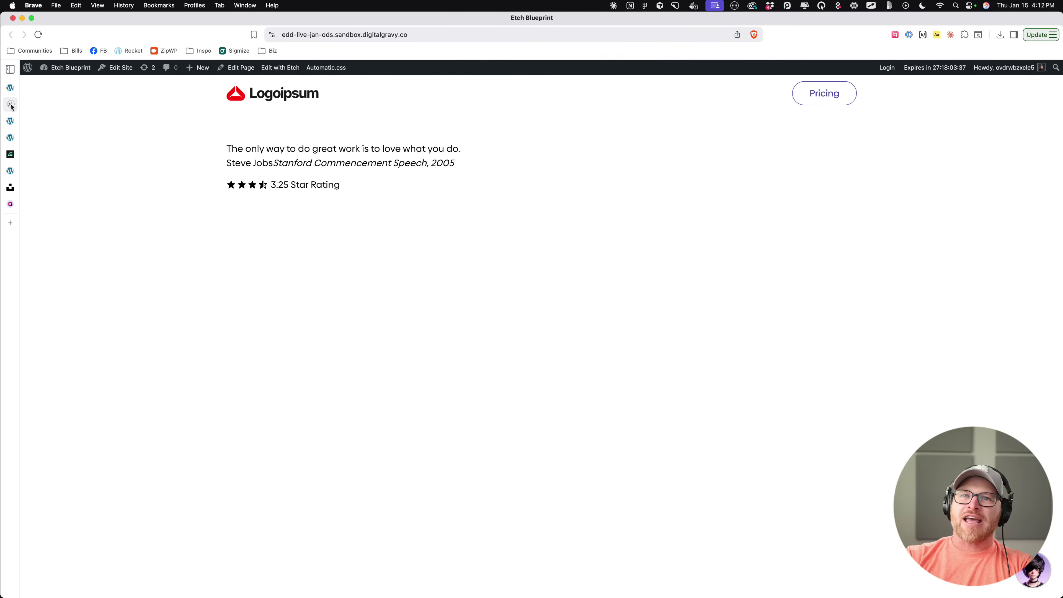
# Step: Inspect the quote on the live page and examine the blockquote selector applied to its figure
pyautogui.rightClick(308, 166)
pyautogui.click(336, 271)
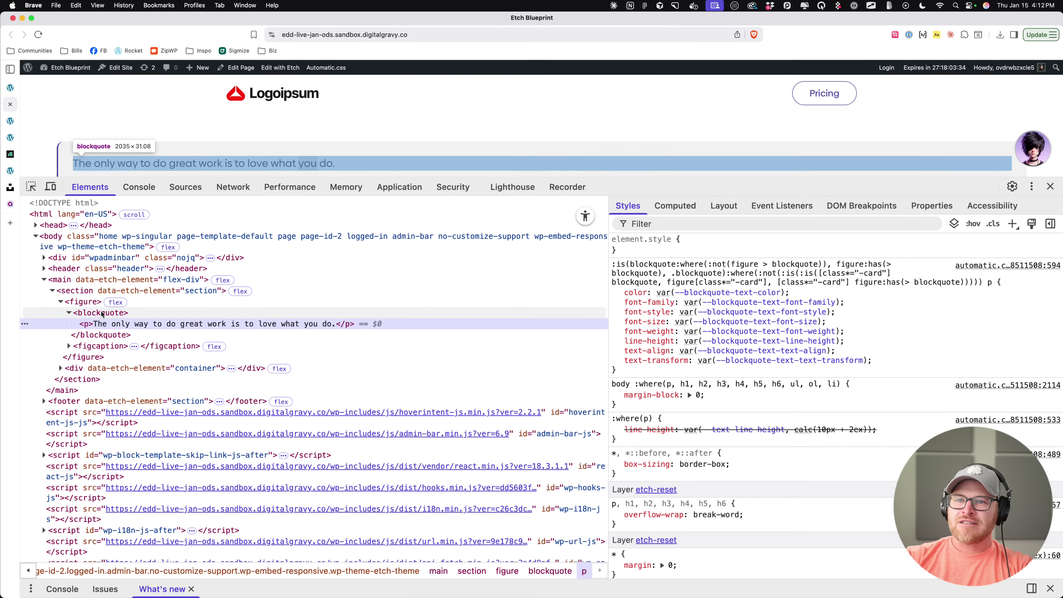
pyautogui.click(102, 314)
pyautogui.click(84, 301)
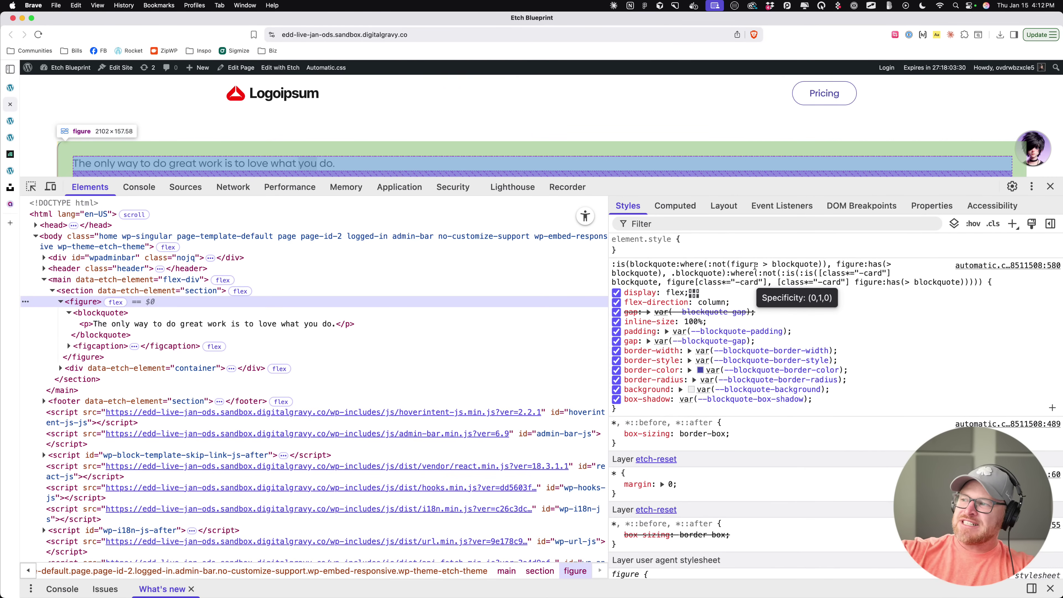
pyautogui.moveTo(625, 264); pyautogui.dragTo(782, 285)
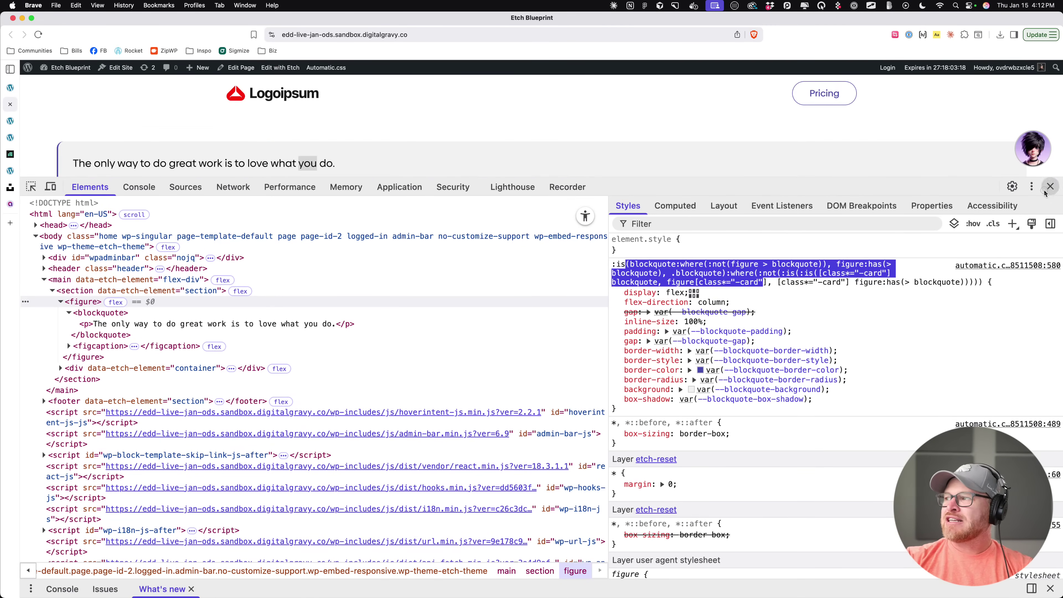
# Step: Reinspect the figure, replace the outer :is with :where in its blockquote selector, check the quote, and close the inspector
pyautogui.press('super+alt+i')
pyautogui.rightClick(237, 145)
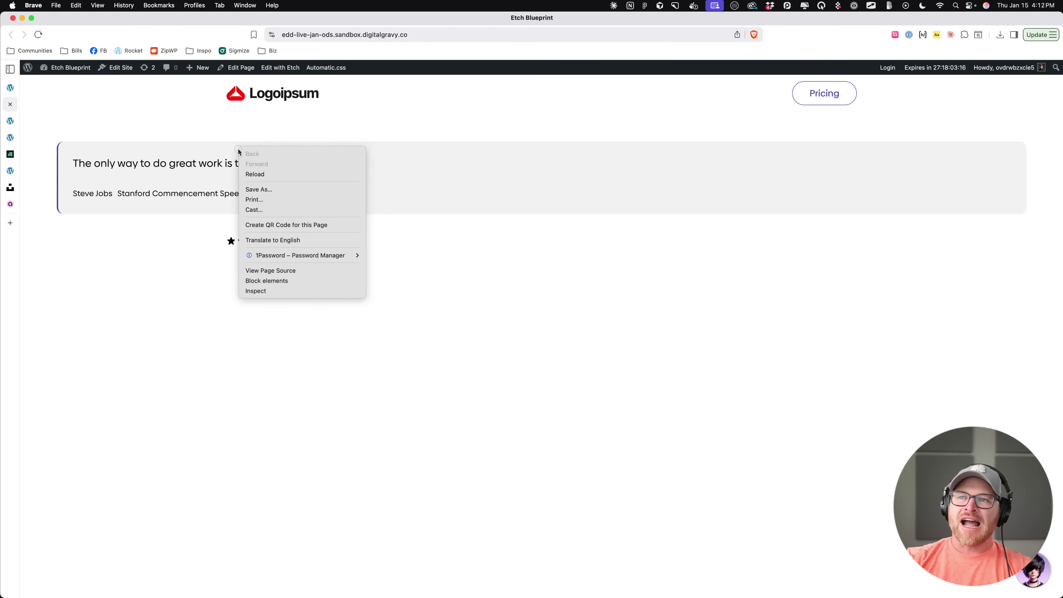
pyautogui.click(293, 291)
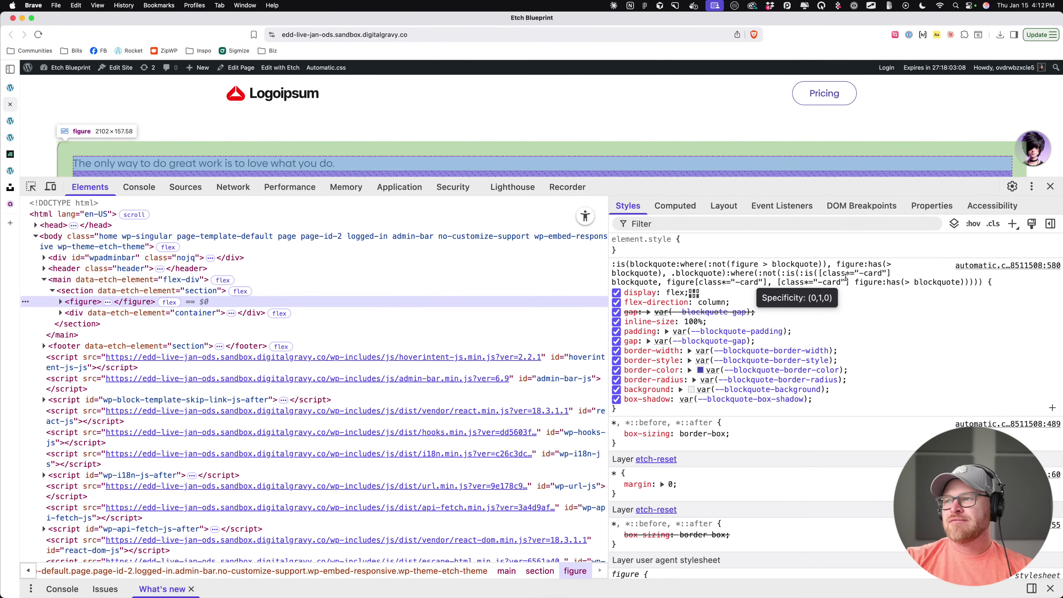
pyautogui.click(677, 268)
pyautogui.write('where')
pyautogui.press('Return')
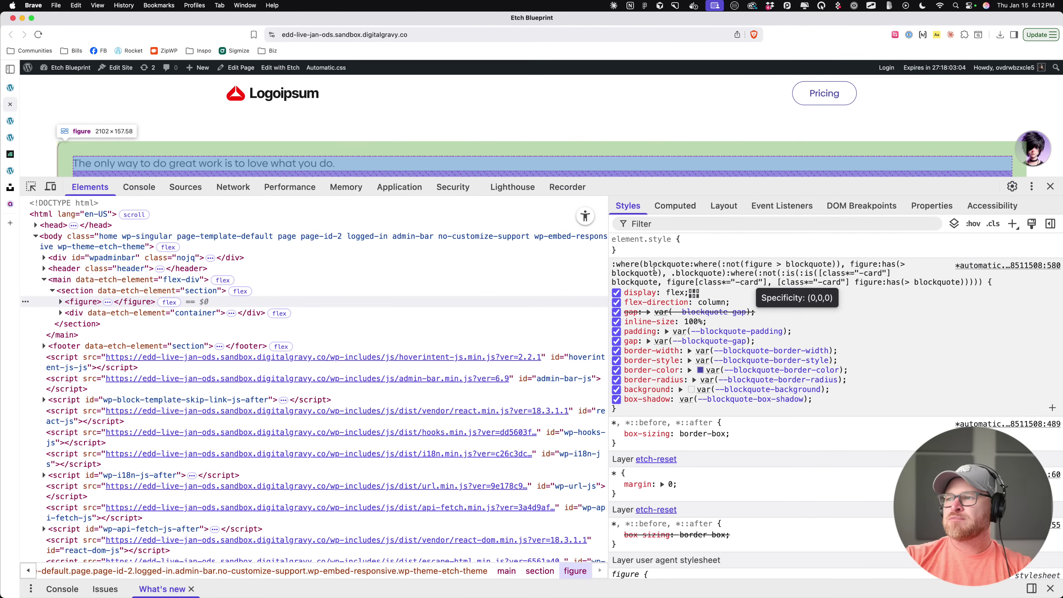
pyautogui.scroll(-2, 704, 125)
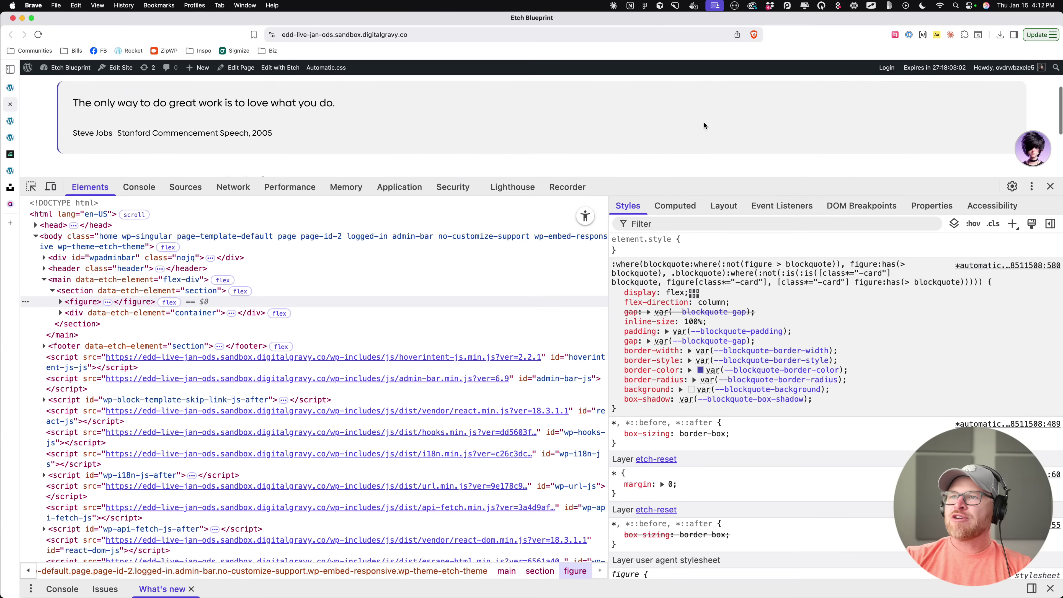
pyautogui.click(1050, 186)
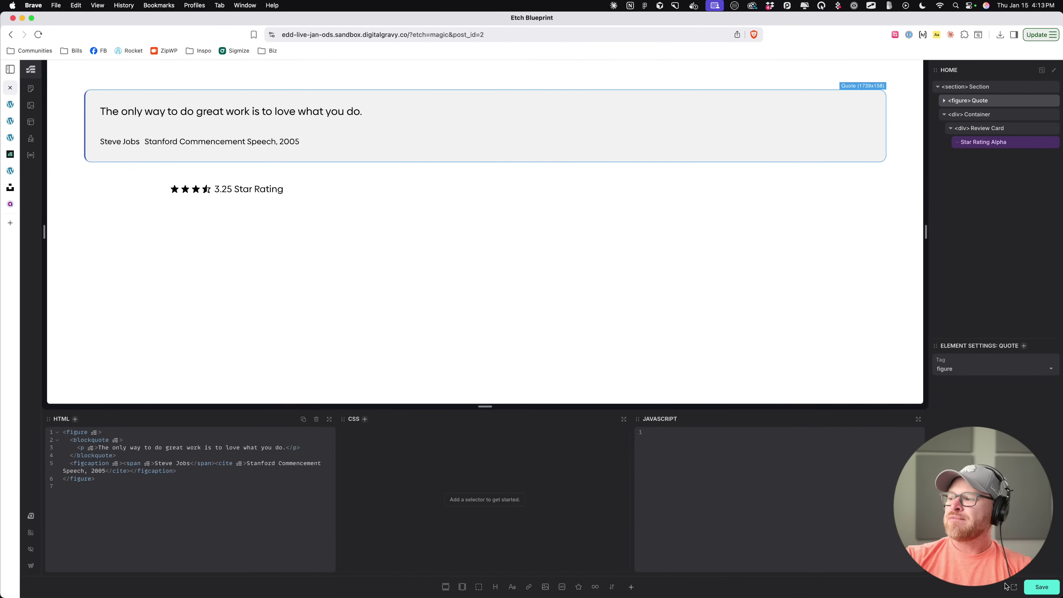
# Step: Open the Home page in the WordPress block editor and inspect the Quote figure
pyautogui.click(31, 565)
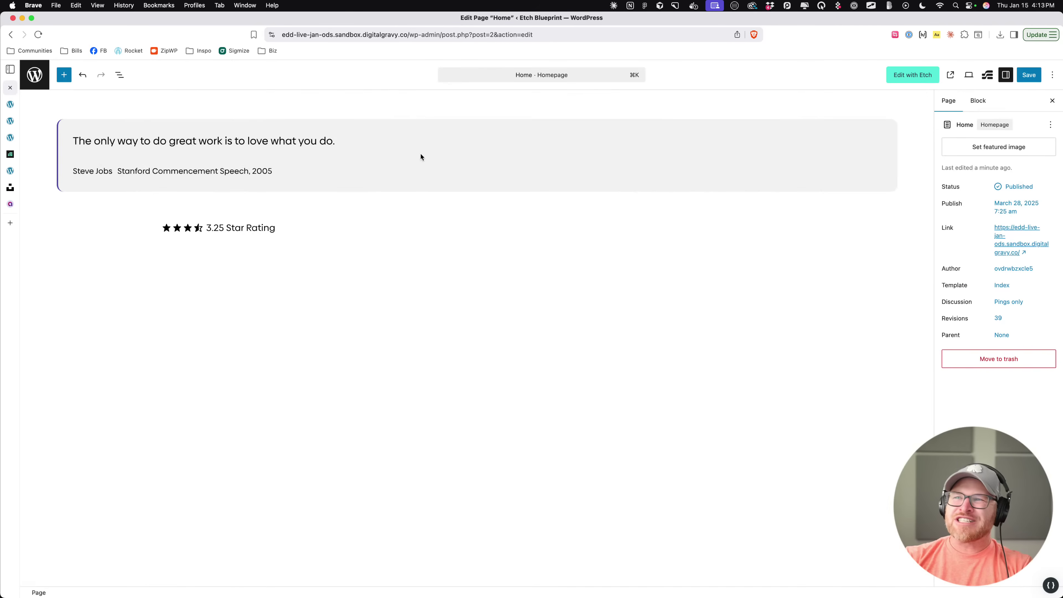
pyautogui.rightClick(410, 128)
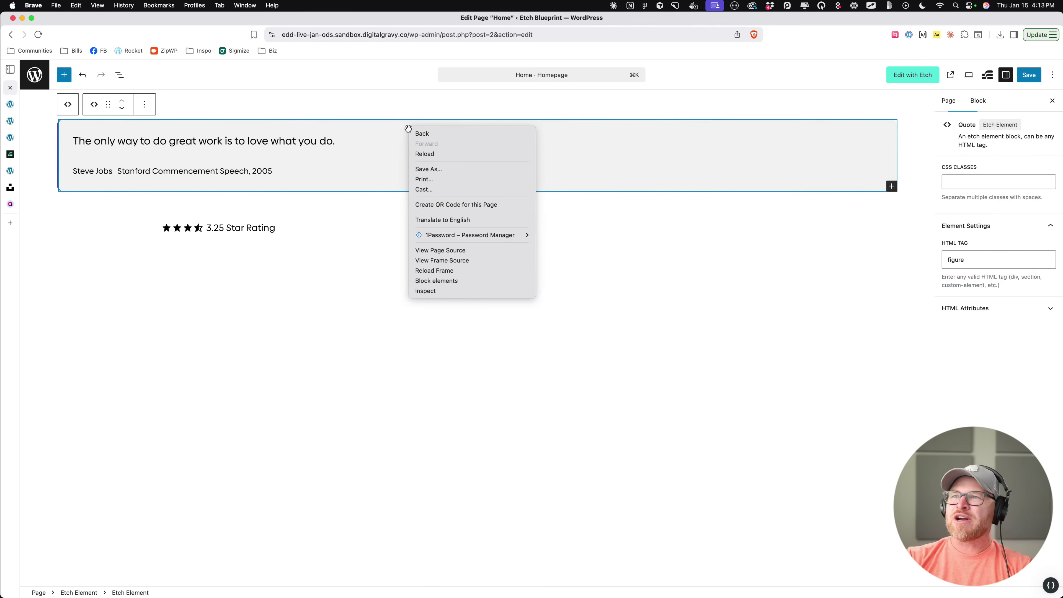
pyautogui.click(426, 291)
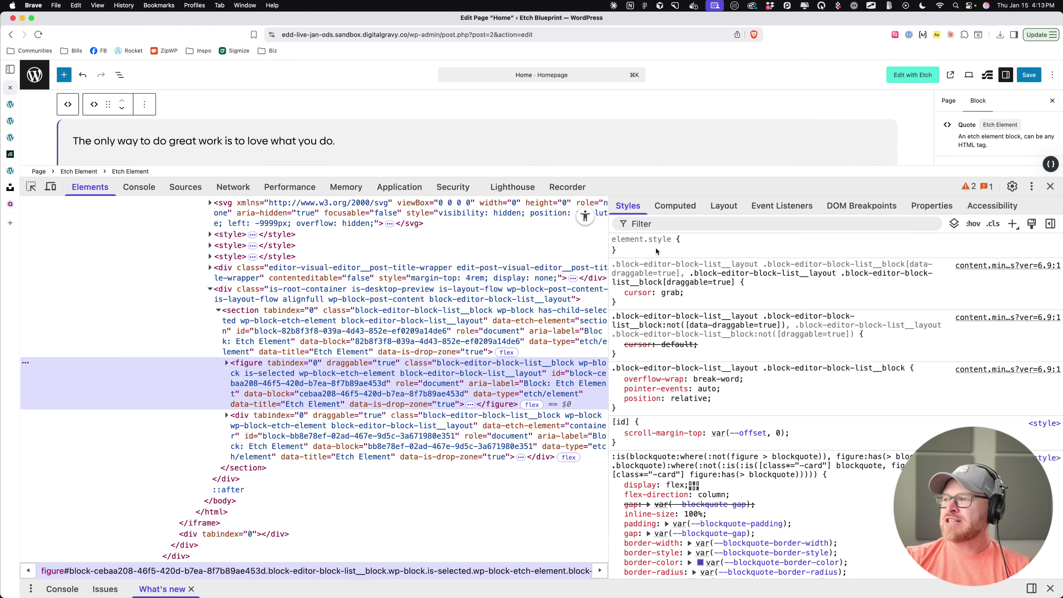
# Step: Replace the outer :is with :where in the first blockquote rule applied to the Quote figure
pyautogui.scroll(-3, 616, 345)
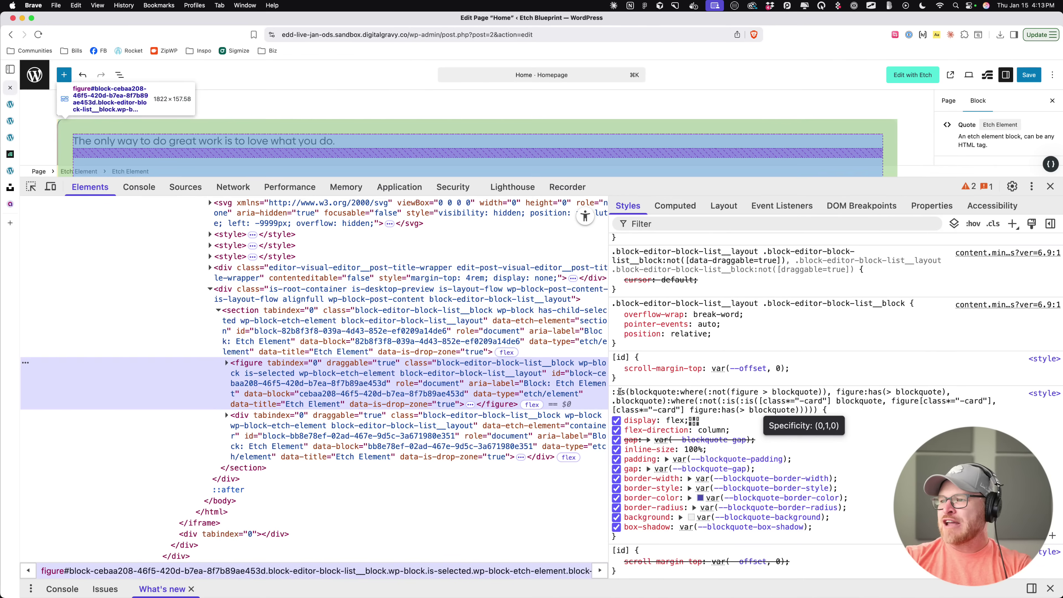
pyautogui.click(620, 391)
pyautogui.click(660, 396)
pyautogui.press('BackSpace')
pyautogui.press('BackSpace')
pyautogui.write('where')
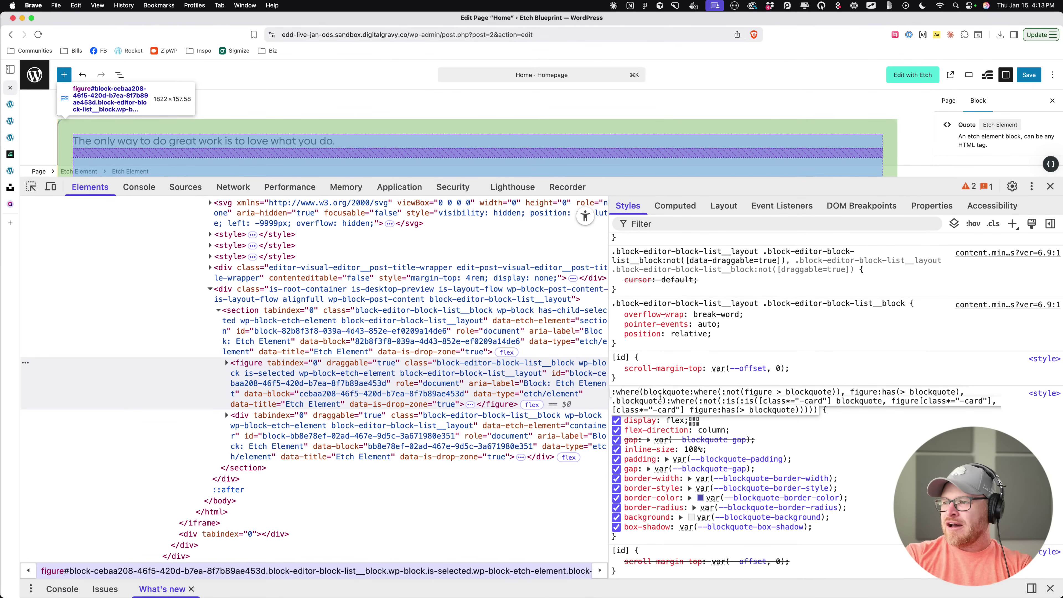
pyautogui.press('Return')
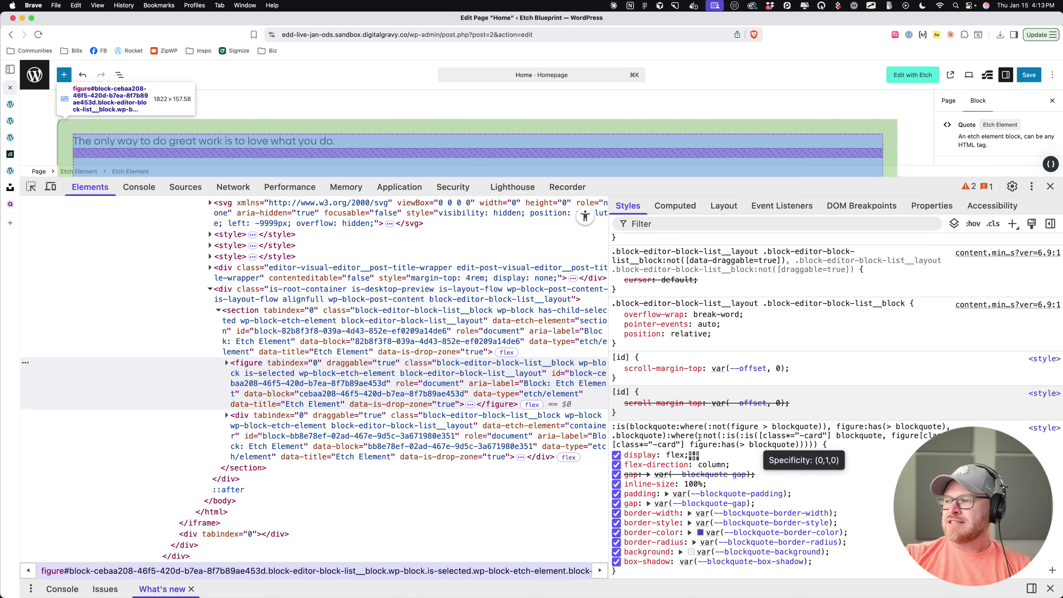
# Step: Replace the outer :is with :where in the remaining blockquote rule too, and check its specificity and the quote's rendering
pyautogui.click(636, 427)
pyautogui.press('BackSpace')
pyautogui.press('BackSpace')
pyautogui.write('where')
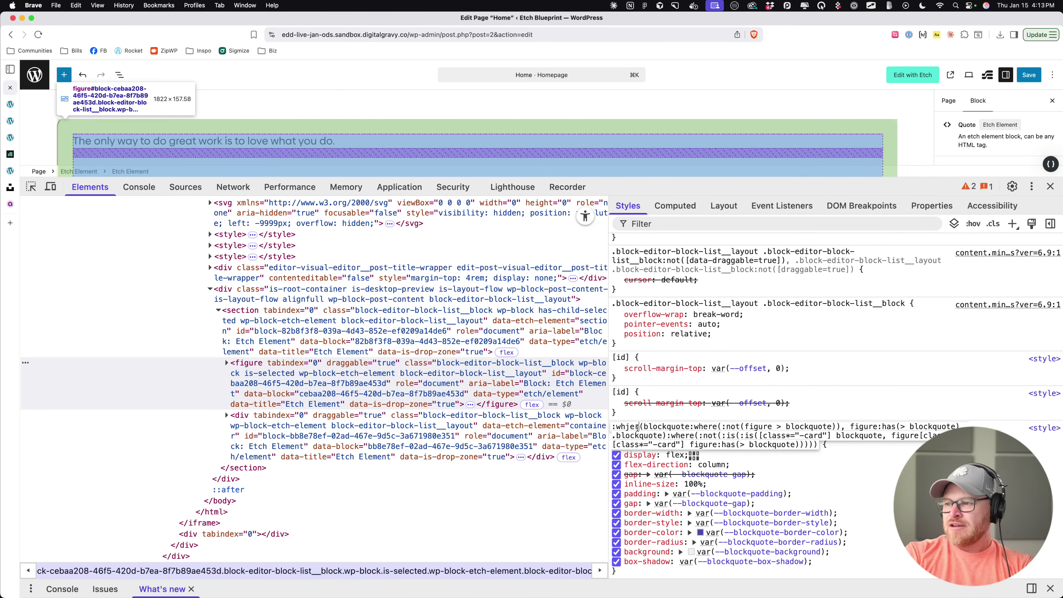
pyautogui.press('Return')
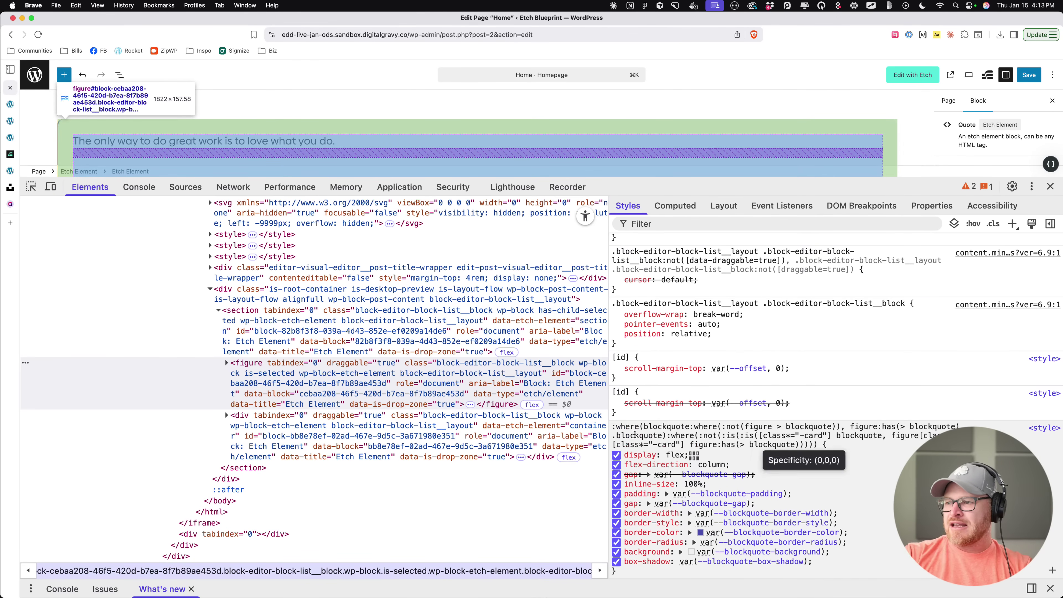
pyautogui.moveTo(665, 425)
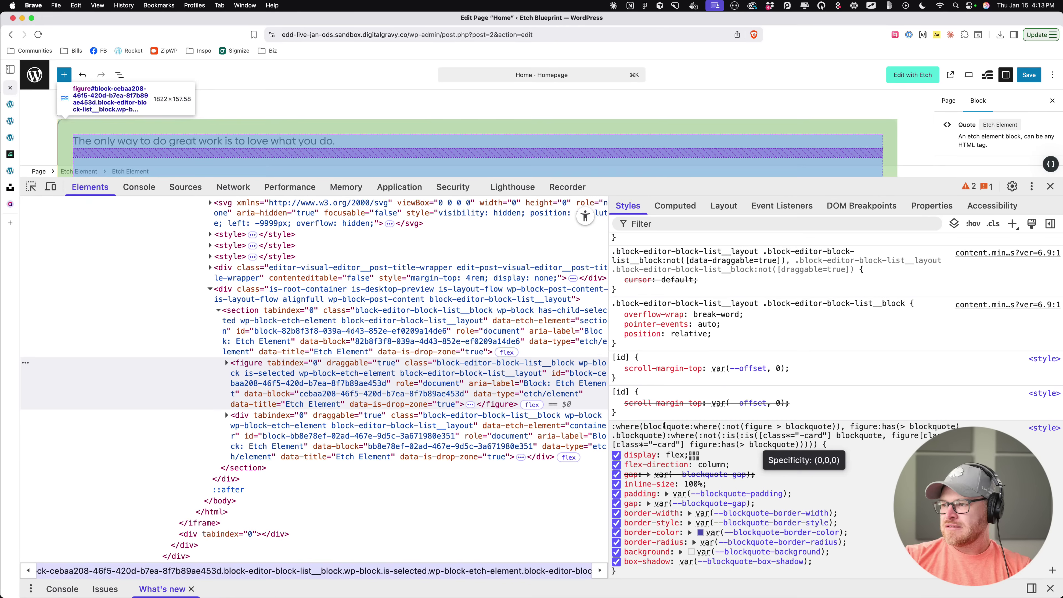
pyautogui.scroll(-2, 466, 137)
pyautogui.scroll(1, 466, 137)
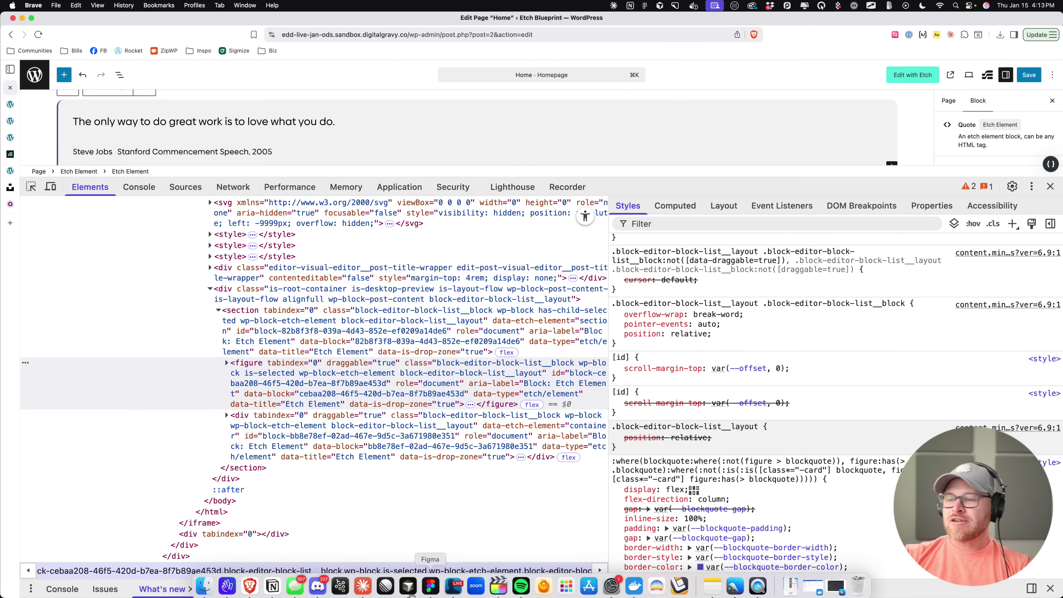
pyautogui.click(409, 586)
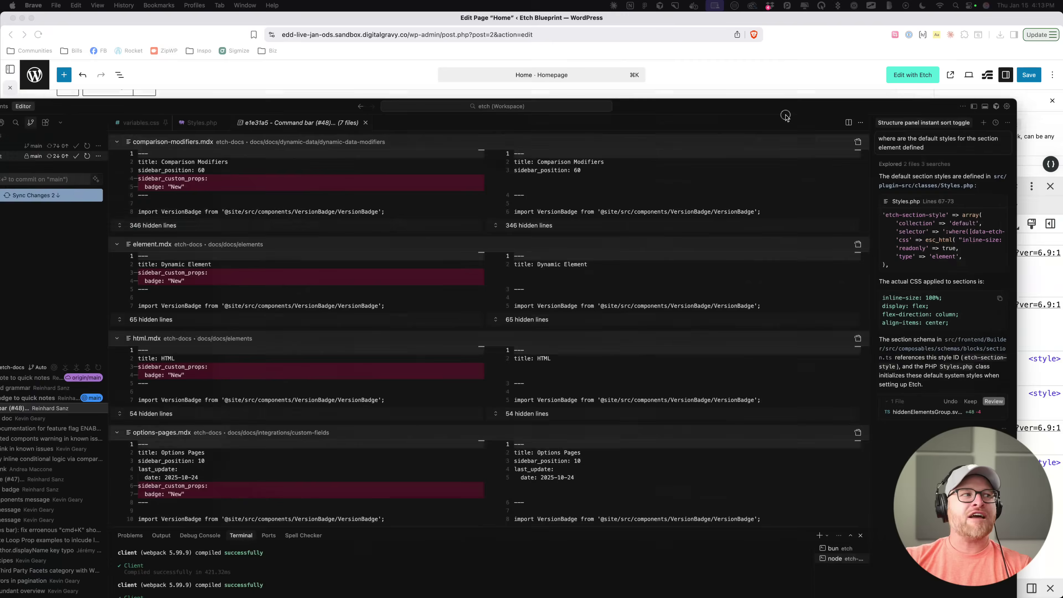
pyautogui.press('super+Tab')
pyautogui.click(804, 123)
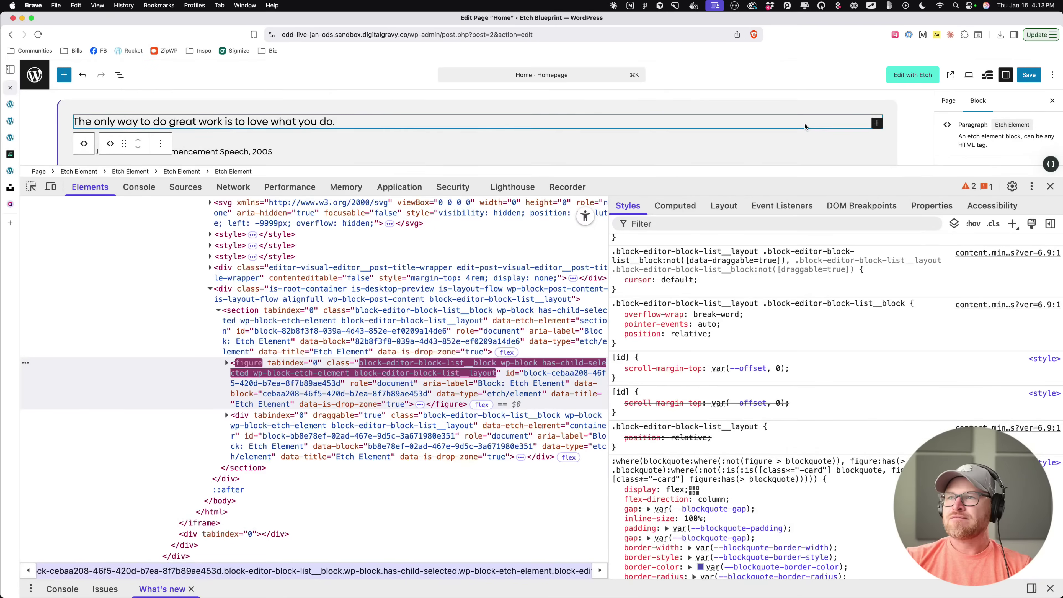
# Step: Switch to the automatic-css workspace window in Cursor and sync the automatic.css repository's pending changes
pyautogui.click(414, 589)
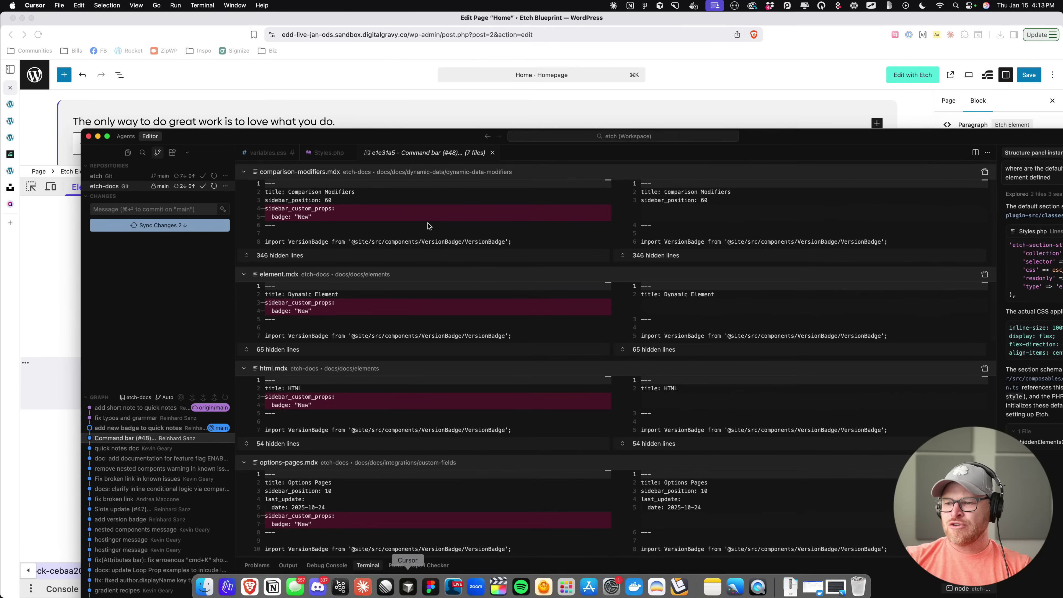
pyautogui.doubleClick(410, 130)
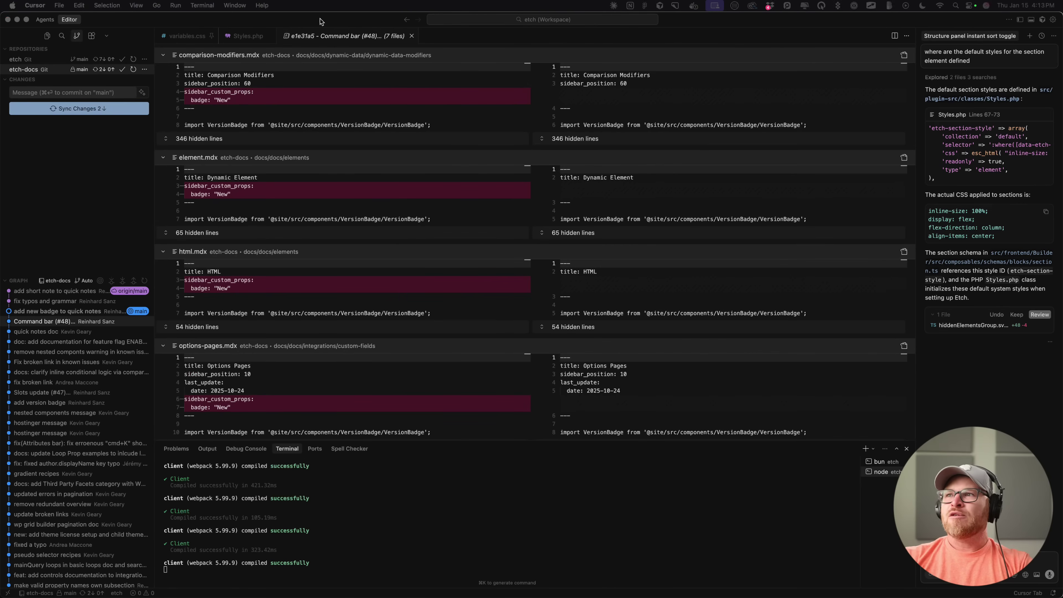
pyautogui.press('super+grave')
pyautogui.click(641, 54)
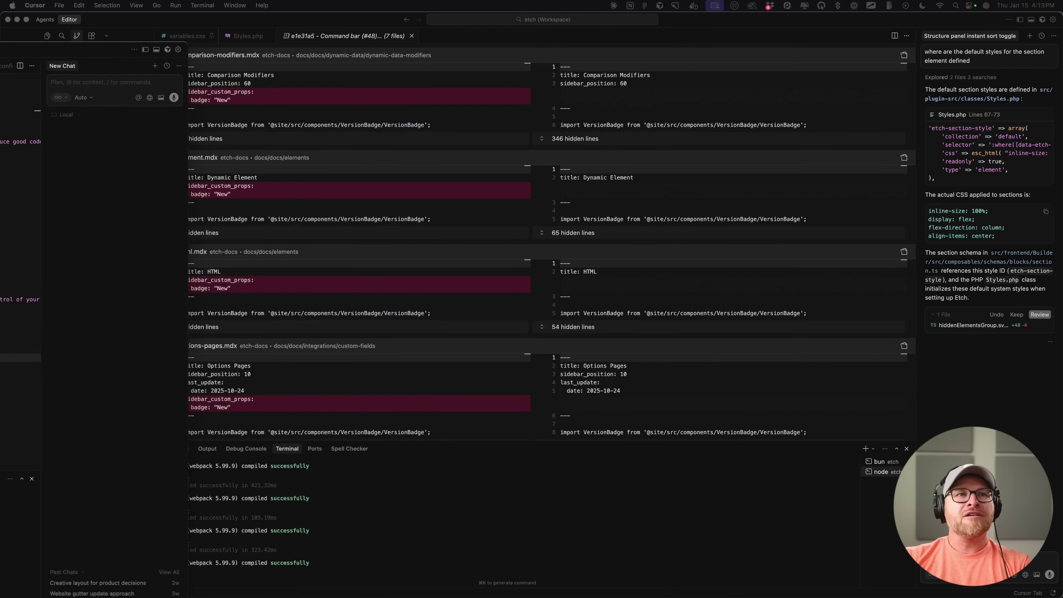
pyautogui.press('super+grave')
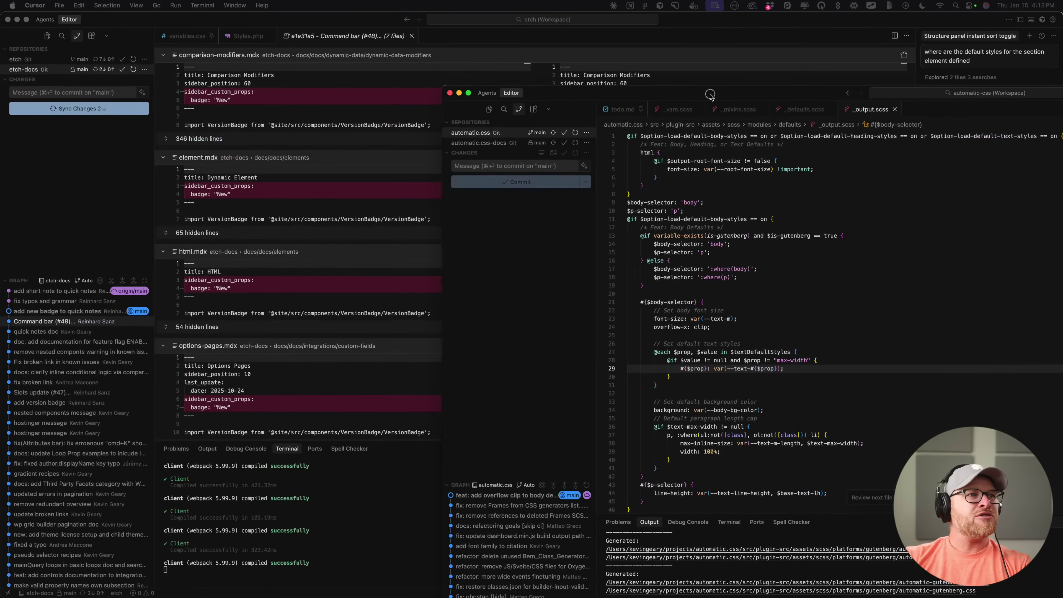
pyautogui.click(398, 209)
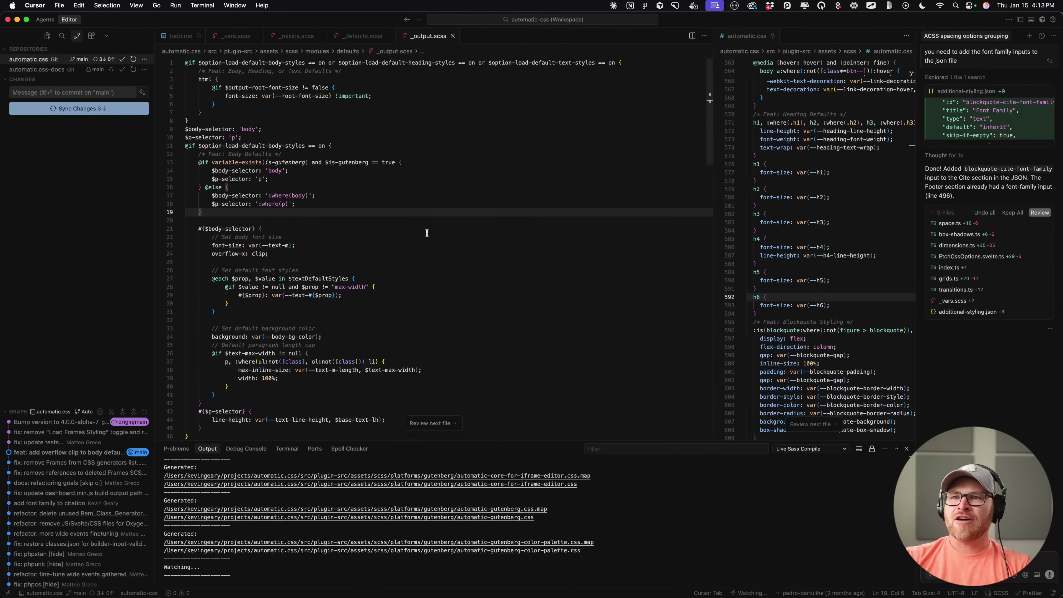
pyautogui.click(116, 113)
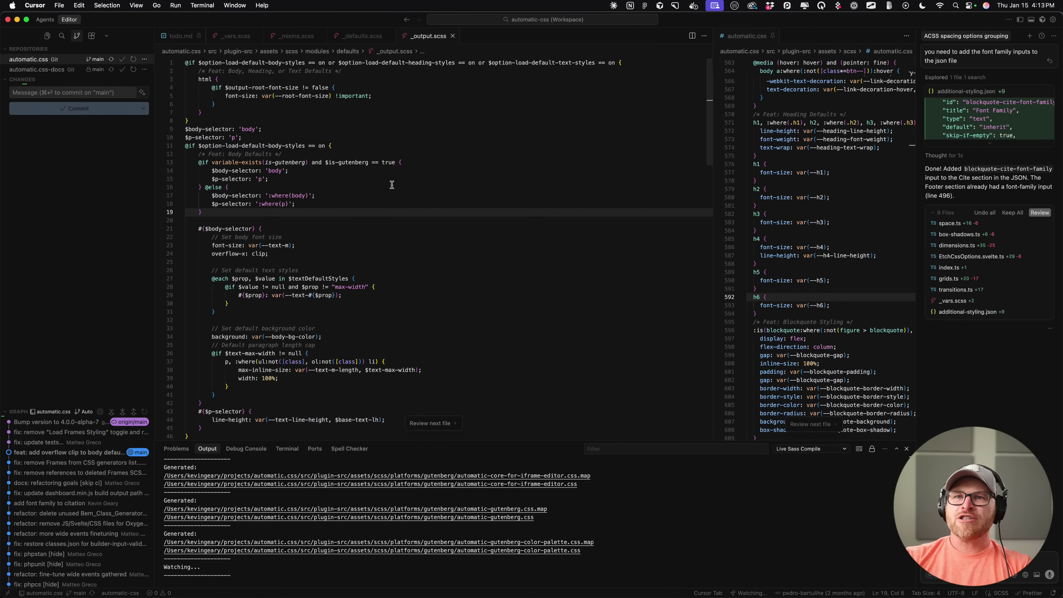
pyautogui.click(293, 179)
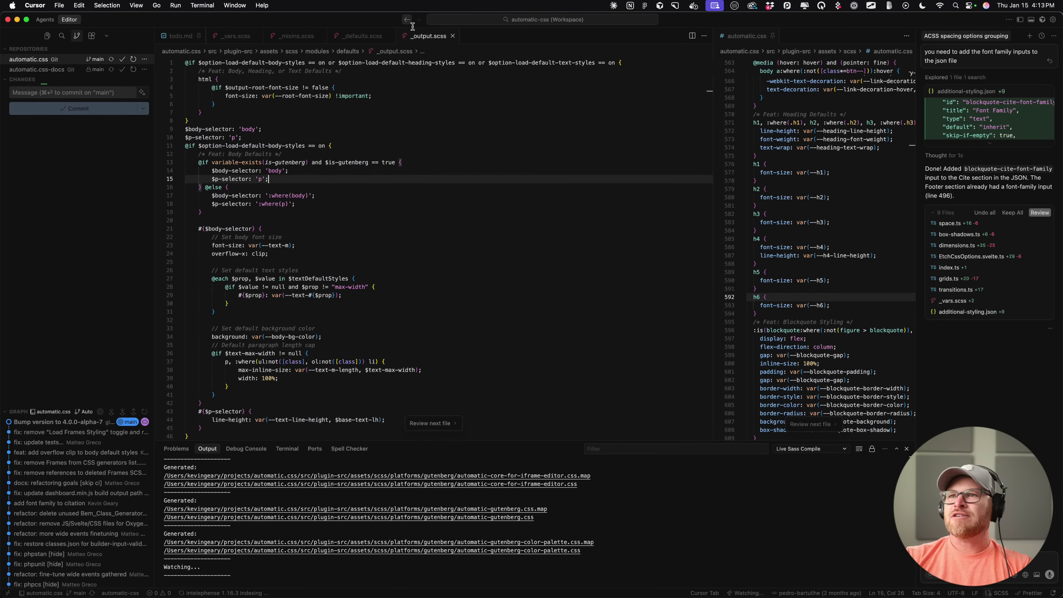
# Step: Browse the SCSS partials of the blockquotes module and open its _vars.scss file
pyautogui.click(46, 36)
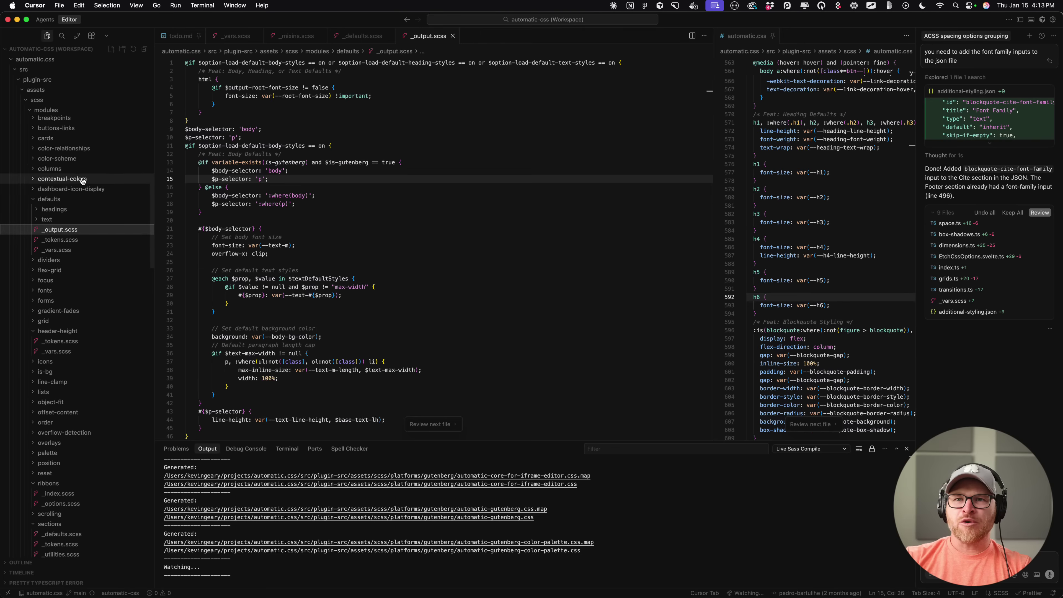
pyautogui.scroll(10, 82, 180)
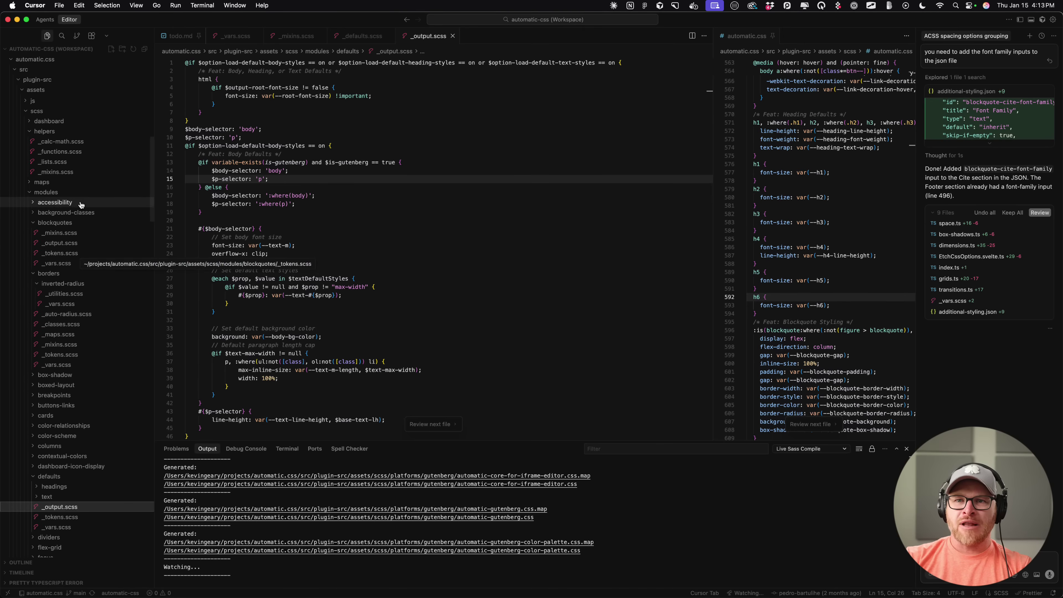
pyautogui.click(78, 264)
pyautogui.click(86, 254)
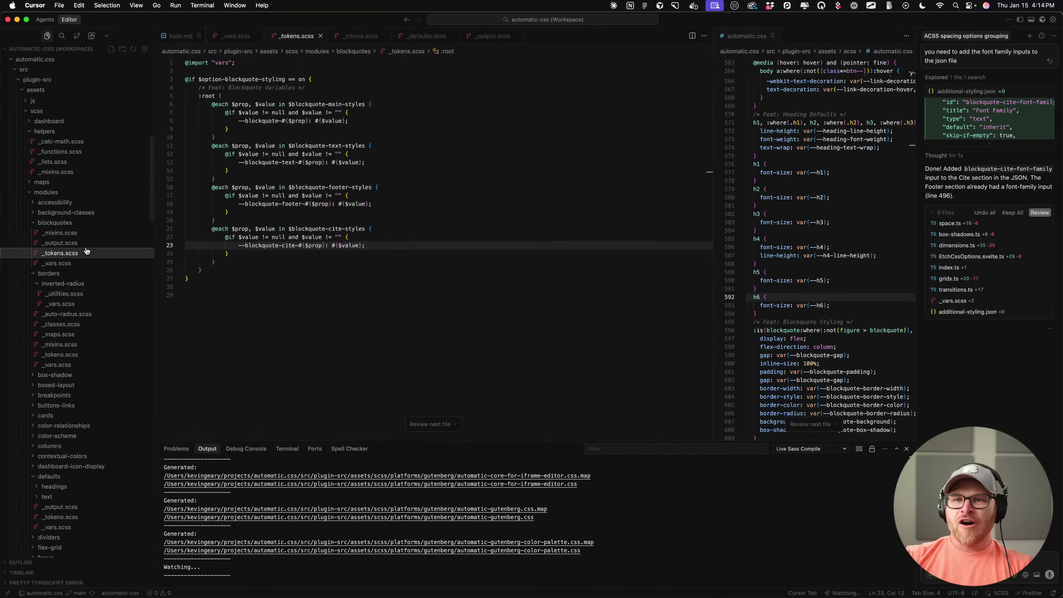
pyautogui.click(79, 243)
pyautogui.click(86, 234)
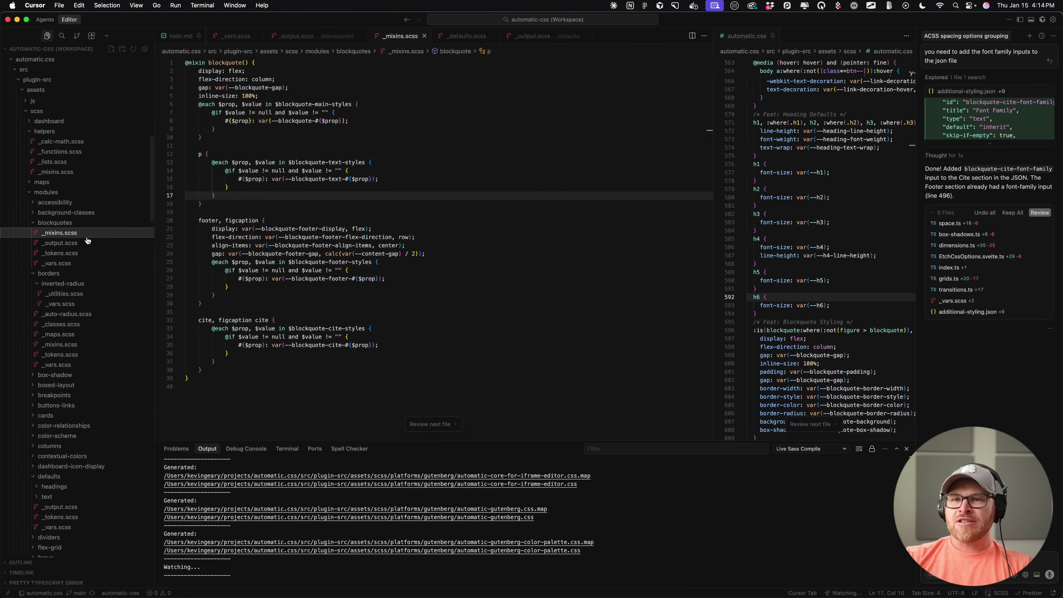
pyautogui.click(84, 263)
pyautogui.scroll(10, 258, 114)
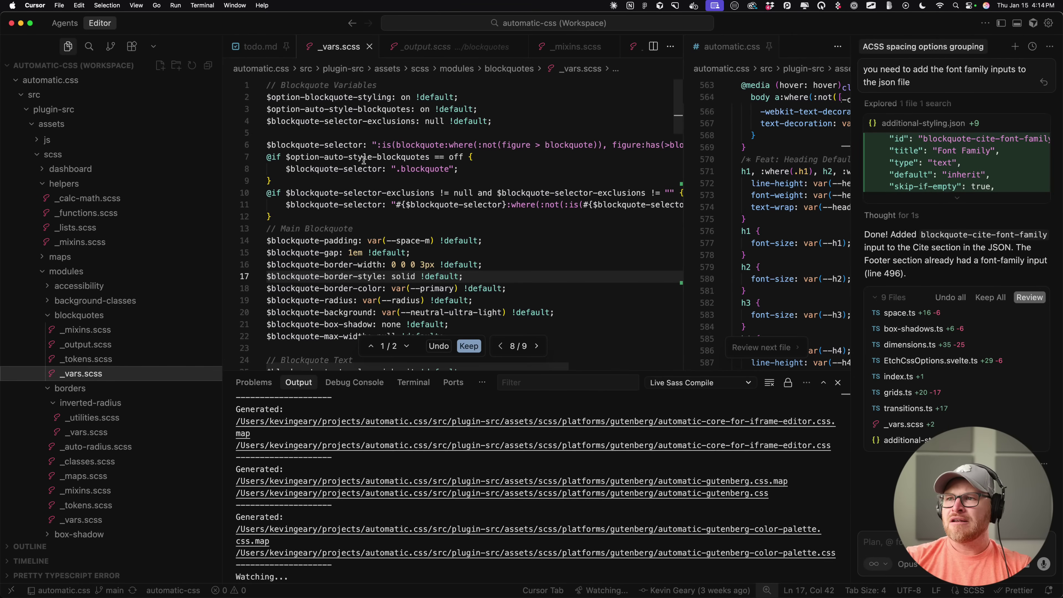
# Step: Replace the outer :is with :where in $blockquote-selector, hide the chat panel, and save _vars.scss
pyautogui.doubleClick(386, 144)
pyautogui.write('where')
pyautogui.press('XF86AudioRaiseVolume')
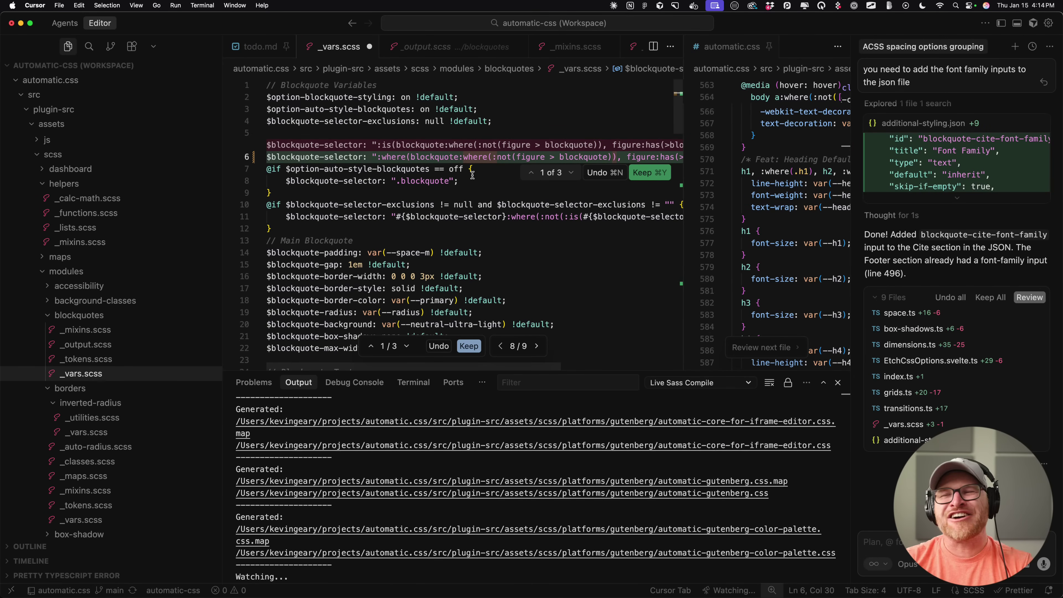
pyautogui.click(494, 312)
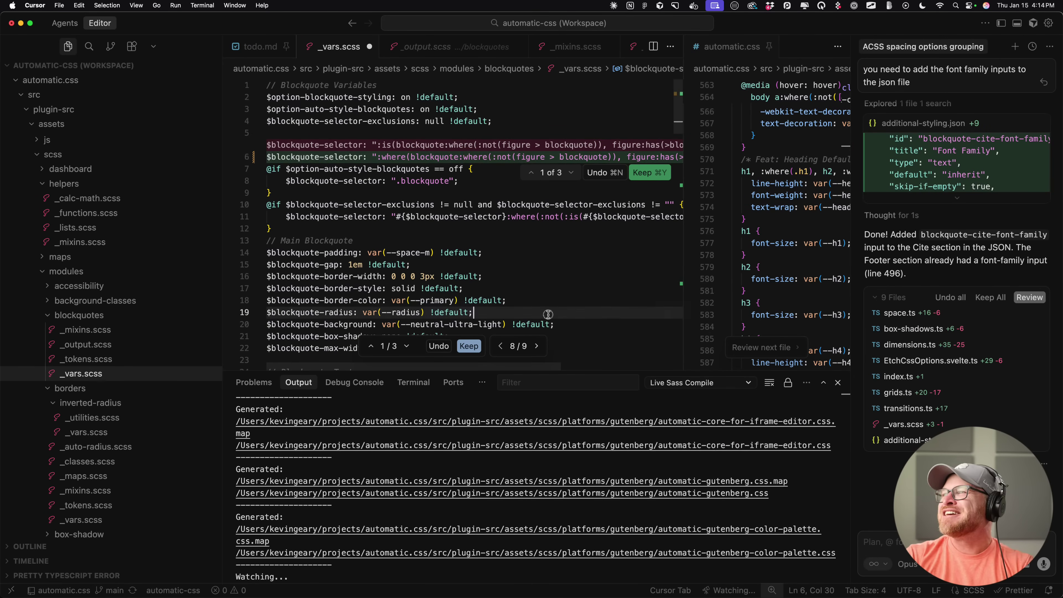
pyautogui.click(1050, 46)
pyautogui.click(1011, 65)
pyautogui.press('super+s')
pyautogui.click(544, 187)
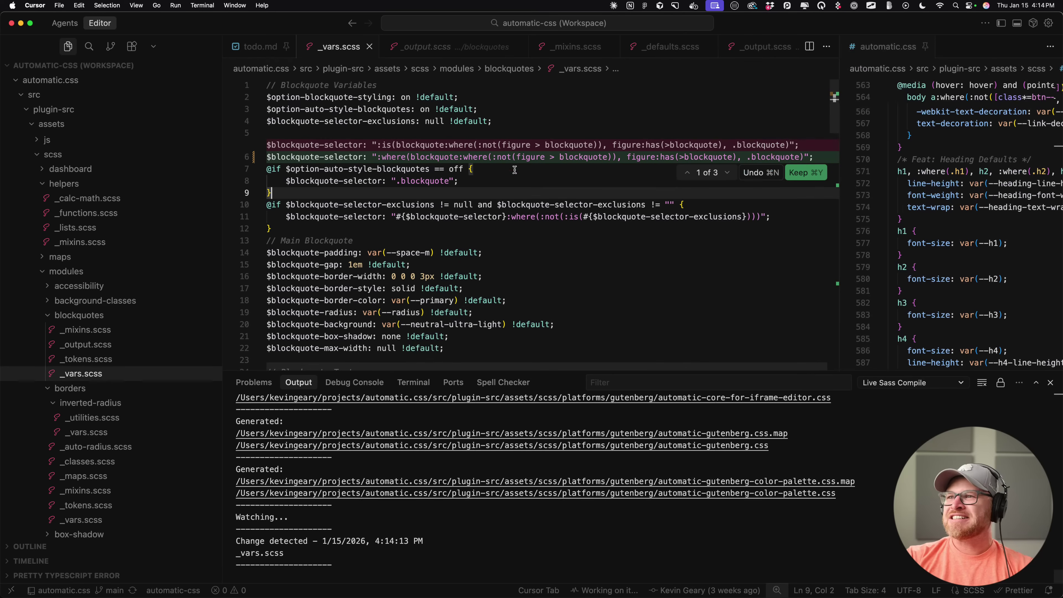
# Step: Reject the pending diff on $blockquote-selector, try to restore the edit, and reject the diff again
pyautogui.press('super+n')
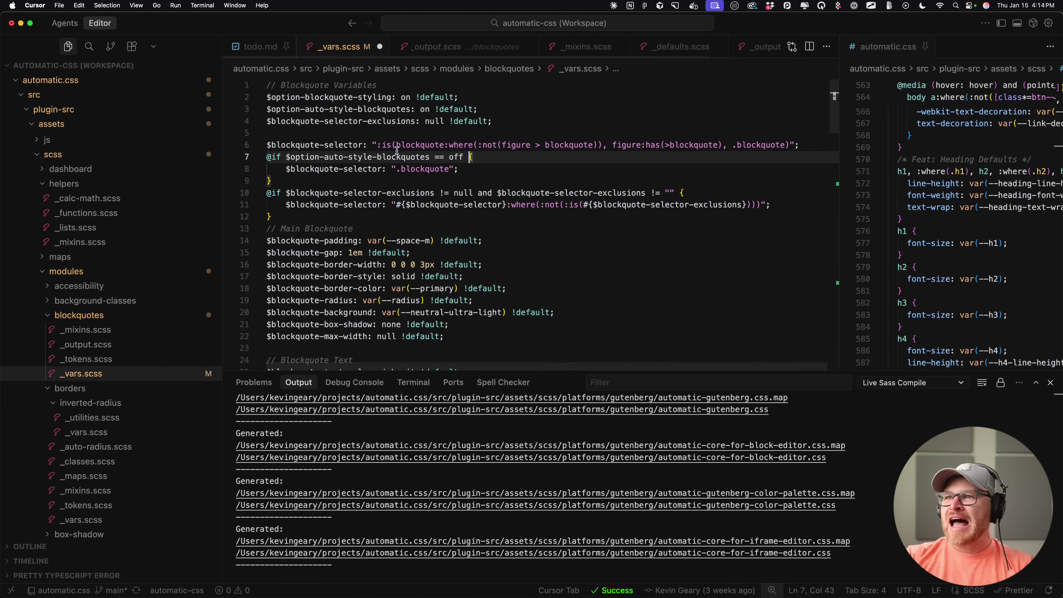
pyautogui.click(392, 147)
pyautogui.press('super+z')
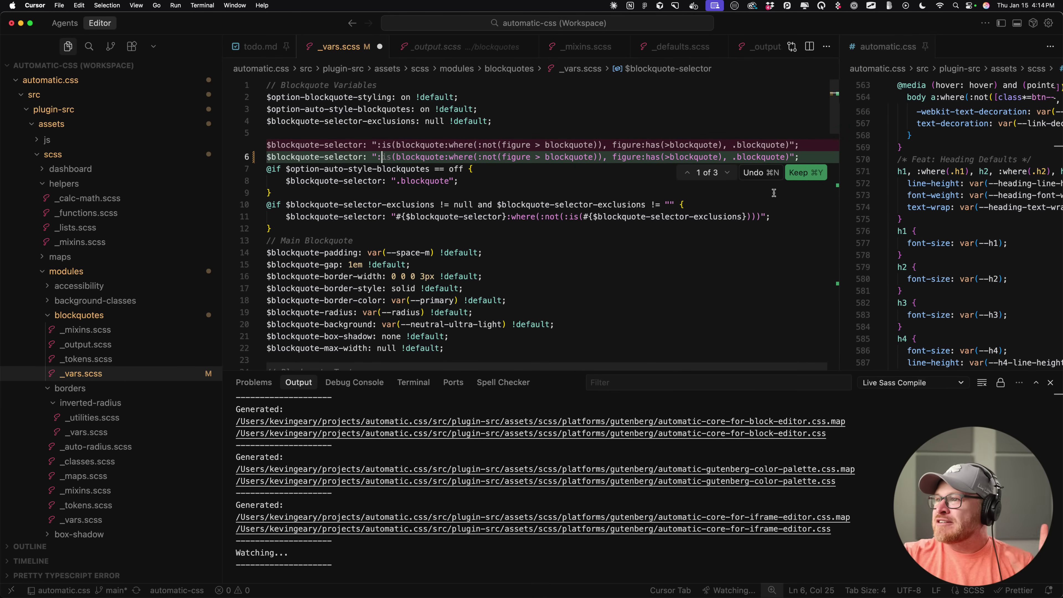
pyautogui.click(771, 197)
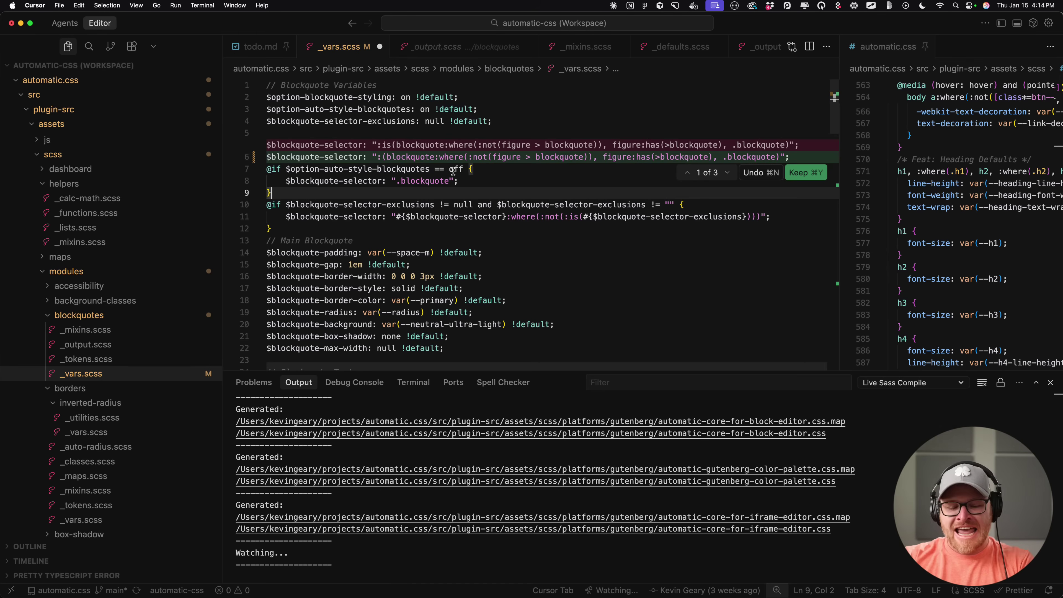
pyautogui.press('super+n')
pyautogui.click(449, 204)
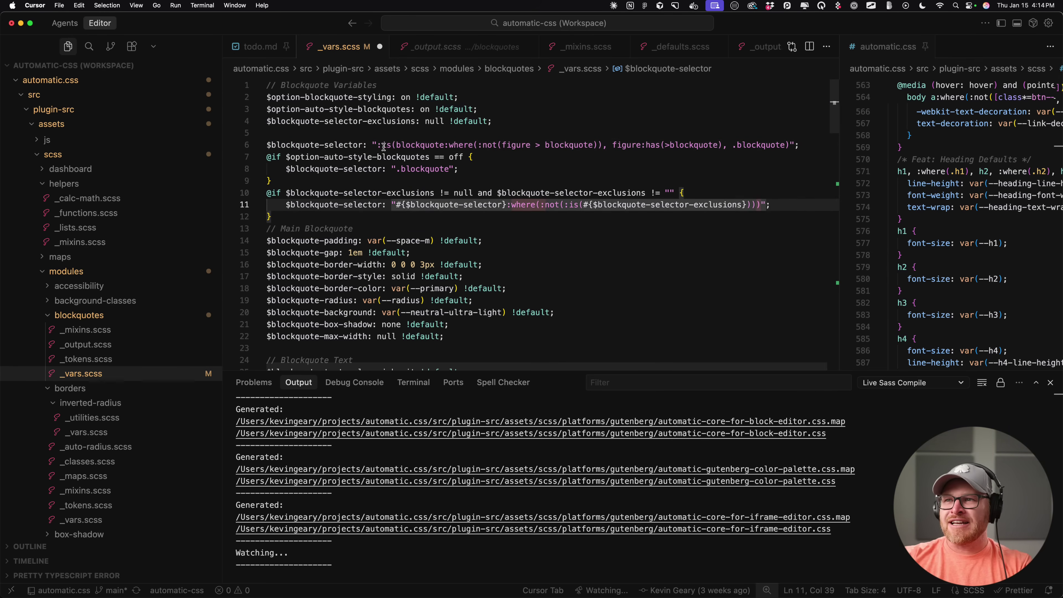
# Step: Try replacing :is with :where in $blockquote-selector once more, and reject the resulting diff
pyautogui.moveTo(378, 145); pyautogui.dragTo(389, 146)
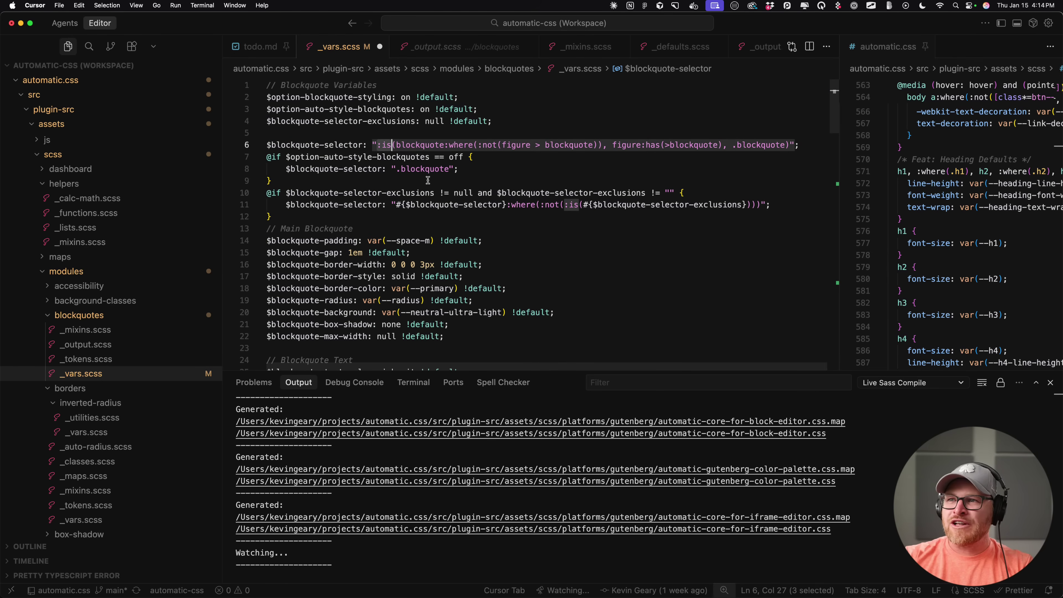
pyautogui.write('where')
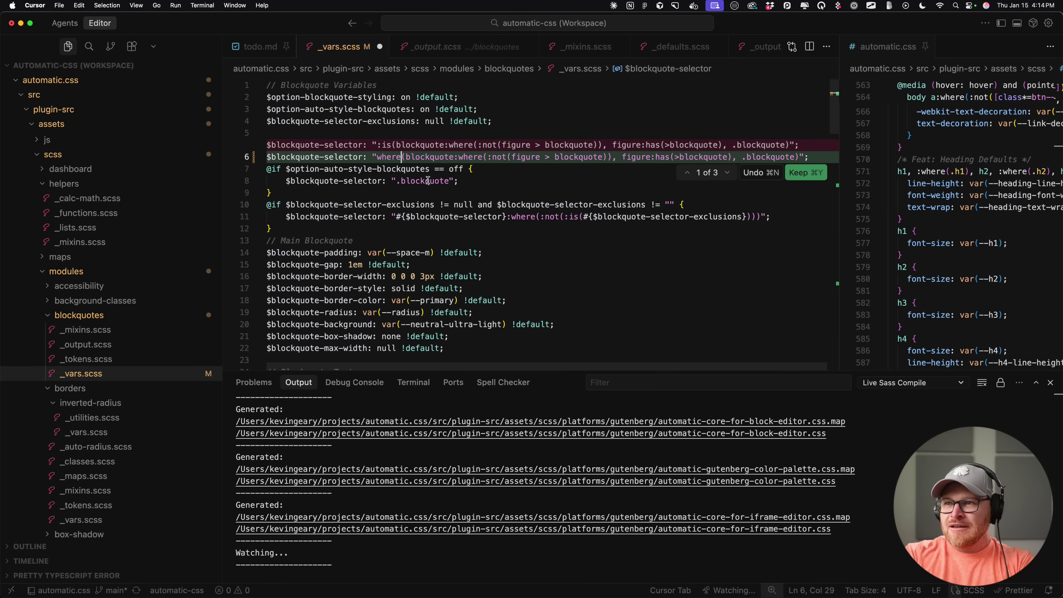
pyautogui.write('(')
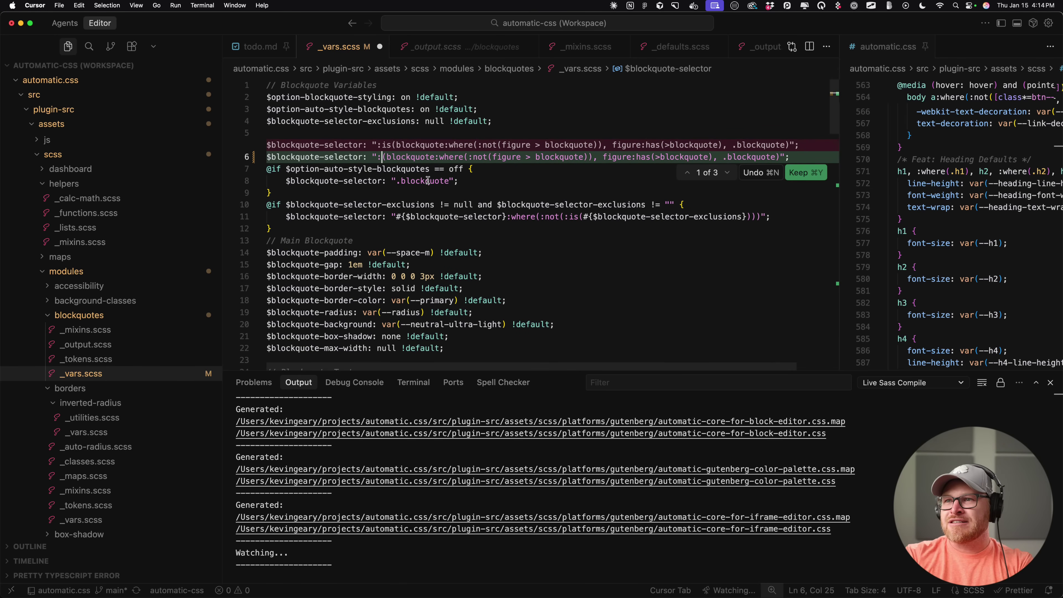
pyautogui.click(722, 188)
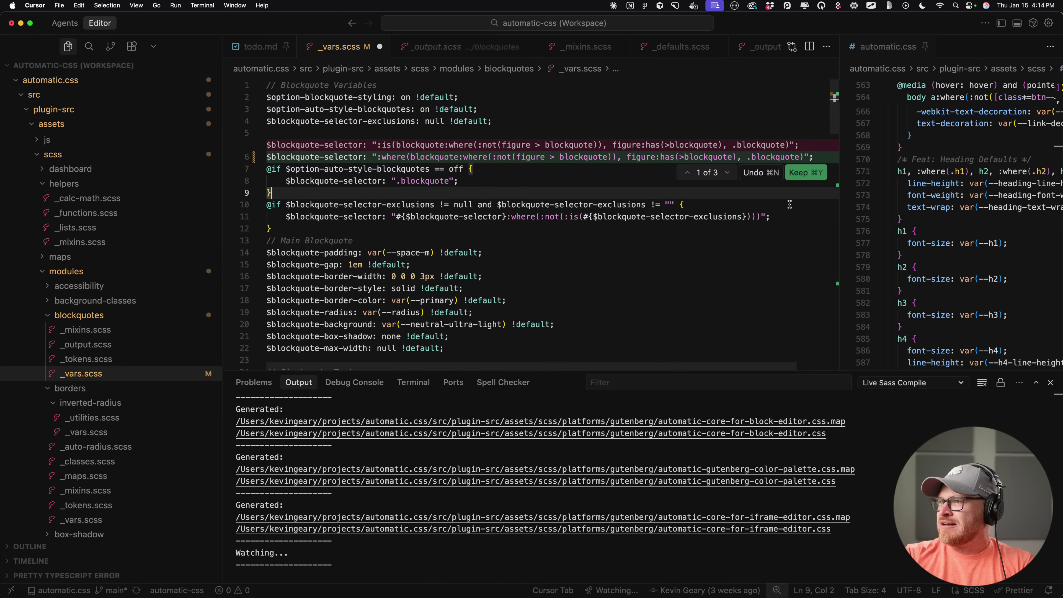
pyautogui.click(772, 216)
pyautogui.click(760, 173)
pyautogui.click(734, 186)
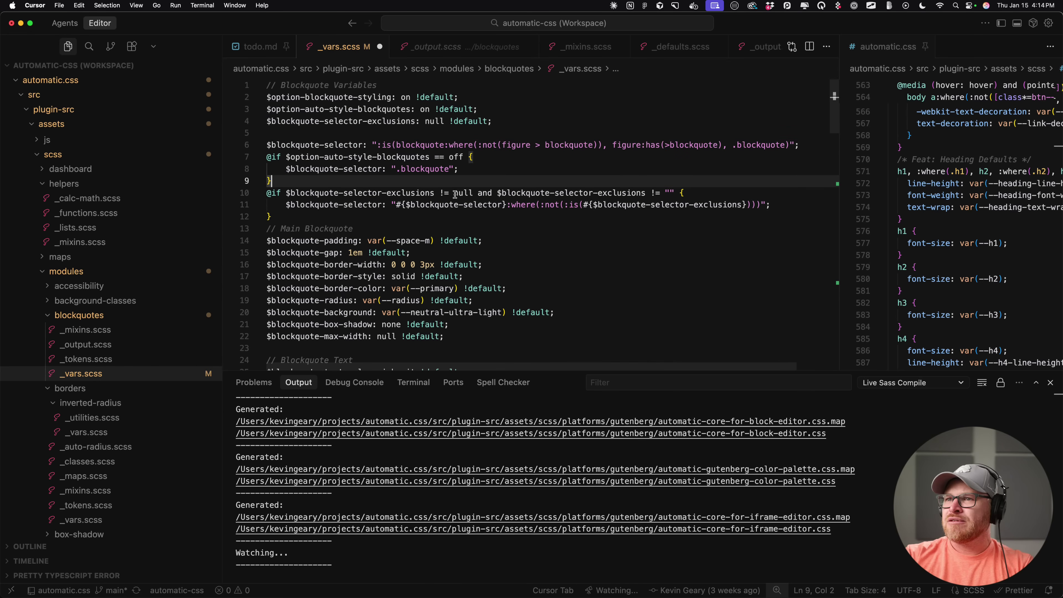
# Step: Close all unpinned files in the main editor group, discarding the unsaved changes to _vars.scss
pyautogui.click(379, 47)
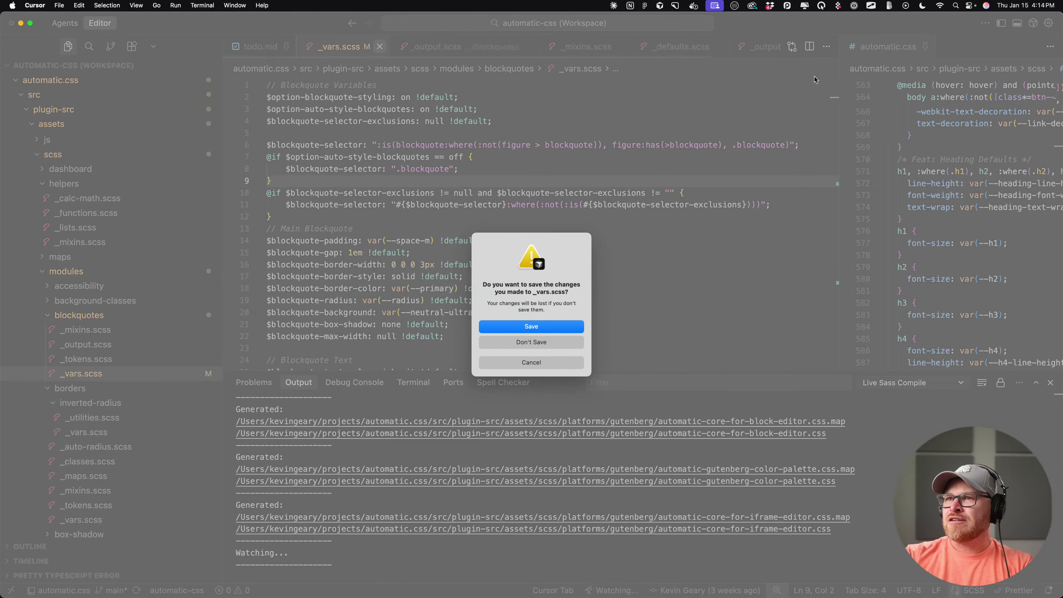
pyautogui.click(527, 361)
pyautogui.click(826, 46)
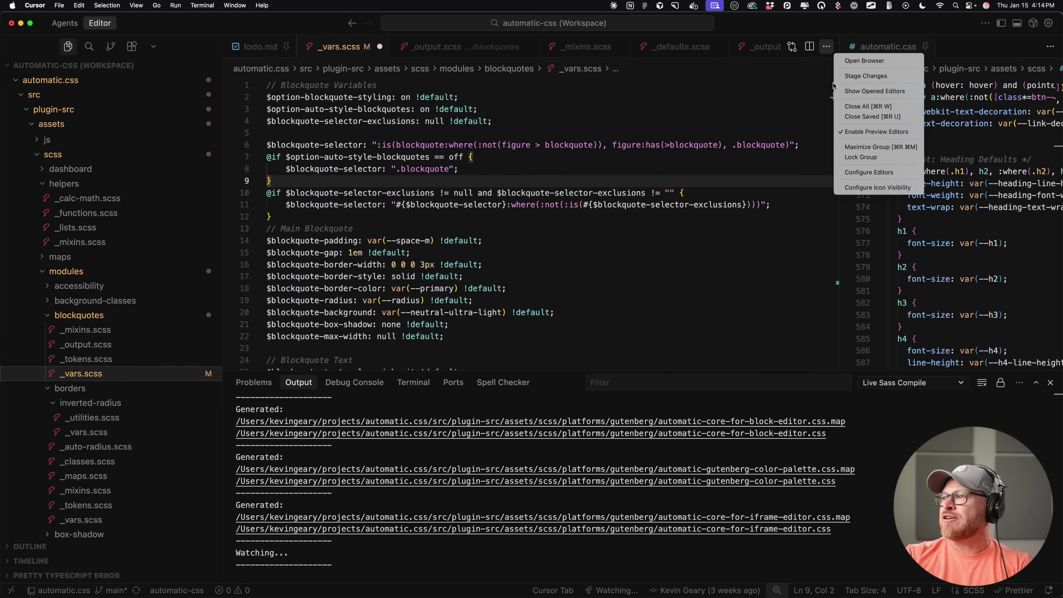
pyautogui.click(880, 106)
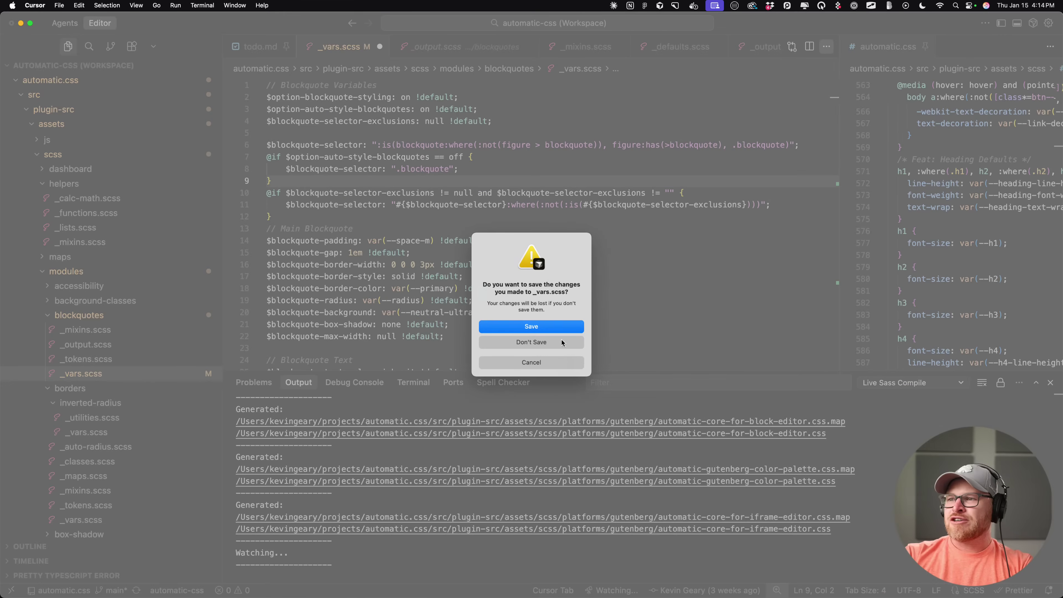
pyautogui.click(528, 361)
pyautogui.scroll(-5, 105, 261)
pyautogui.scroll(10, 105, 261)
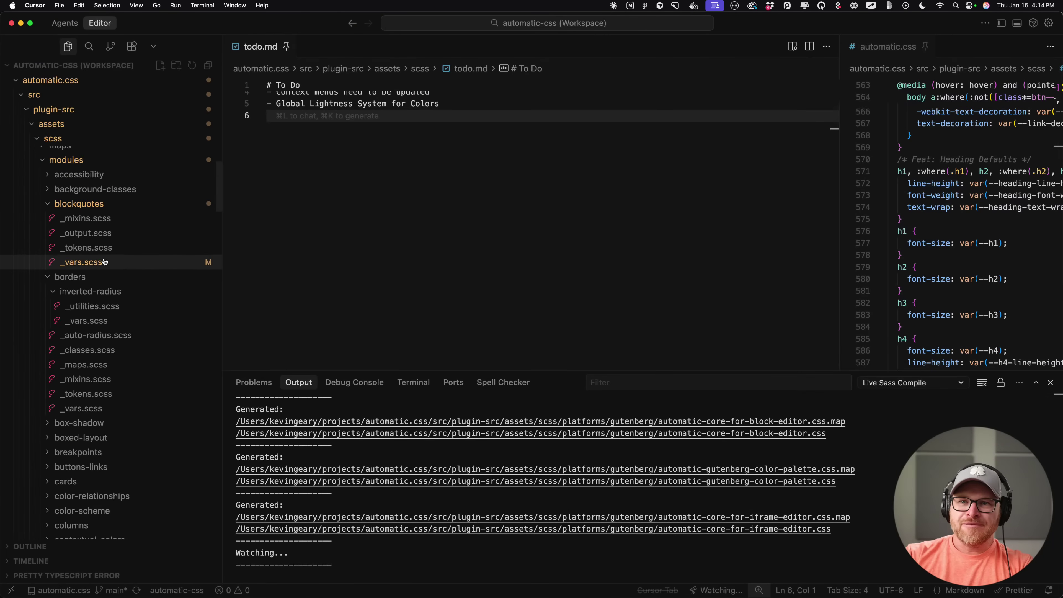
# Step: Reopen the blockquotes _vars.scss and accept its pending edits to the :where selector and both cite font-family lines
pyautogui.click(123, 262)
pyautogui.click(633, 226)
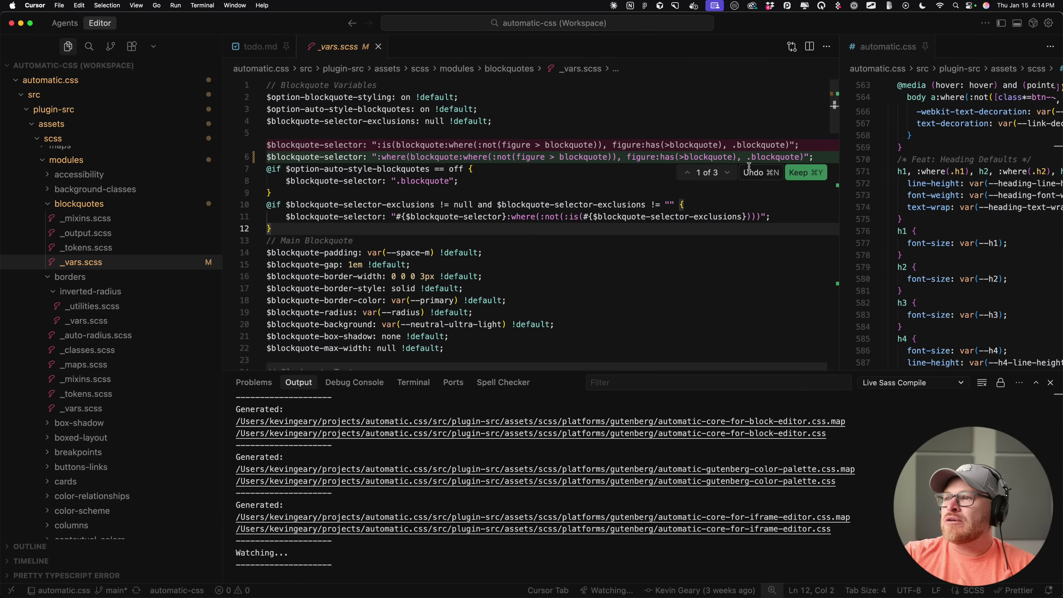
pyautogui.click(797, 173)
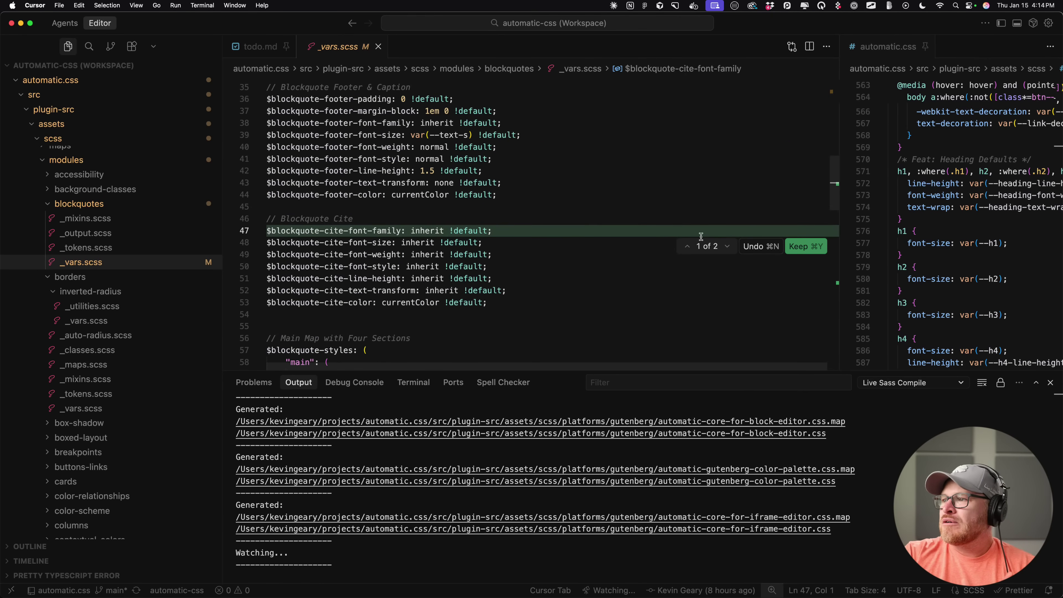
pyautogui.scroll(10, 677, 235)
pyautogui.scroll(-10, 677, 233)
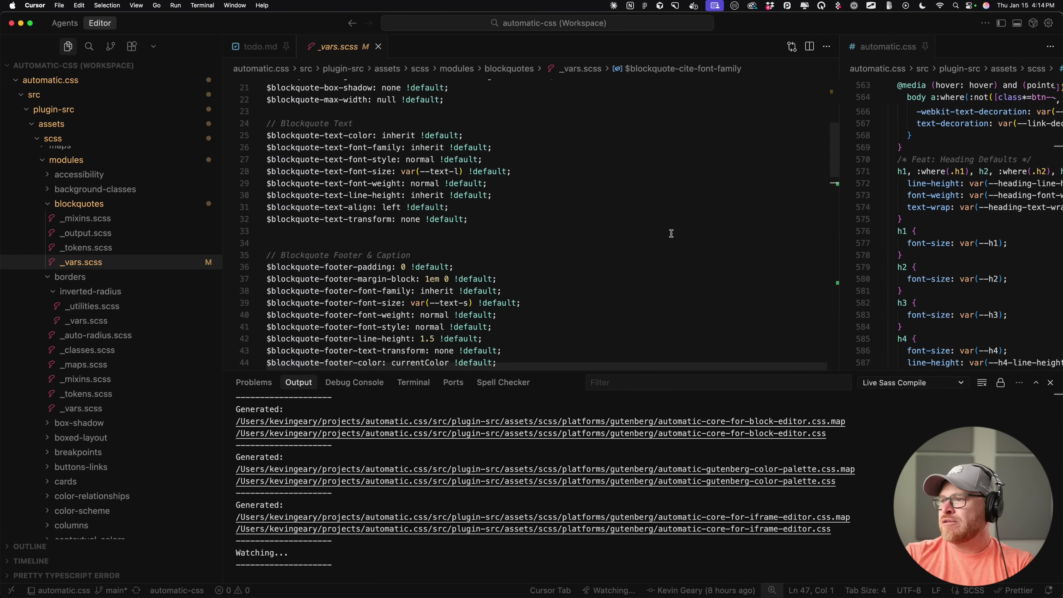
pyautogui.click(812, 218)
pyautogui.click(806, 242)
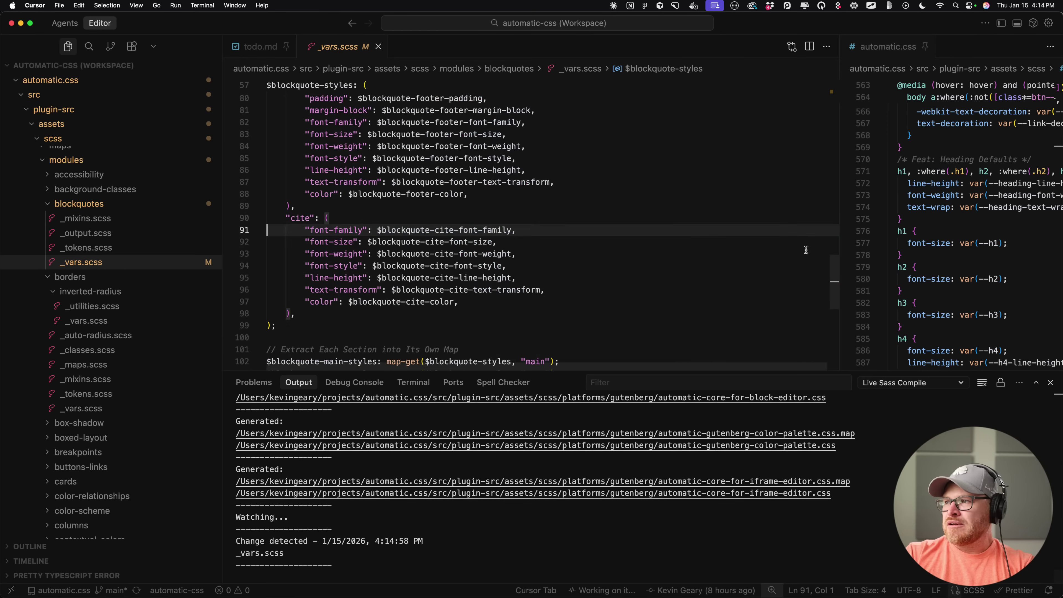
# Step: Re-enter where as the outer pseudo-class of $blockquote-selector and save _vars.scss to recompile the styles
pyautogui.scroll(20, 549, 226)
pyautogui.click(549, 227)
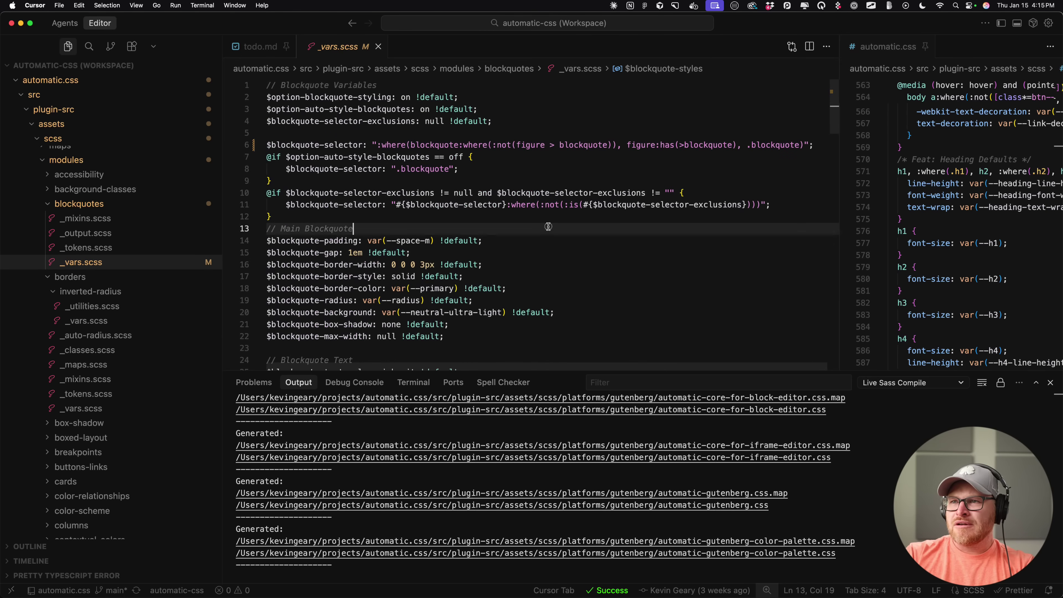
pyautogui.scroll(-1, 429, 145)
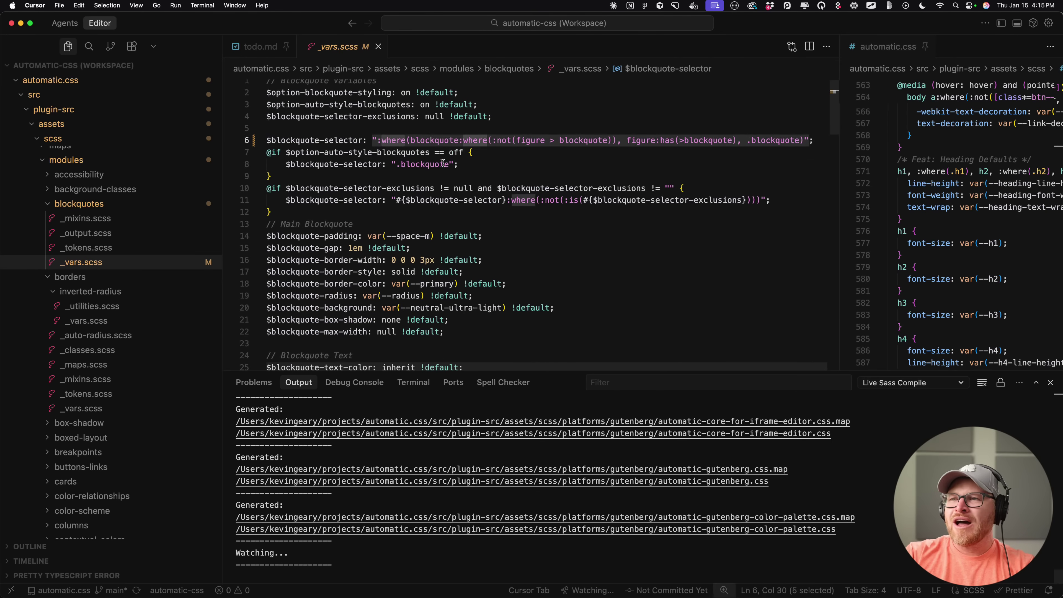
pyautogui.moveTo(406, 141); pyautogui.dragTo(367, 140)
pyautogui.write('":is')
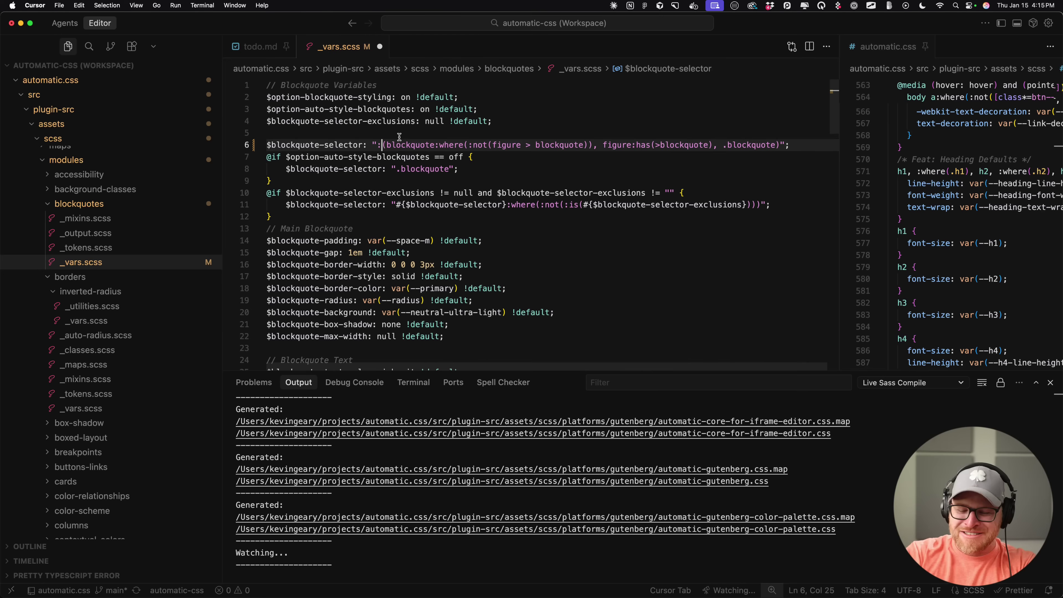
pyautogui.press('Tab')
pyautogui.doubleClick(391, 144)
pyautogui.write('where')
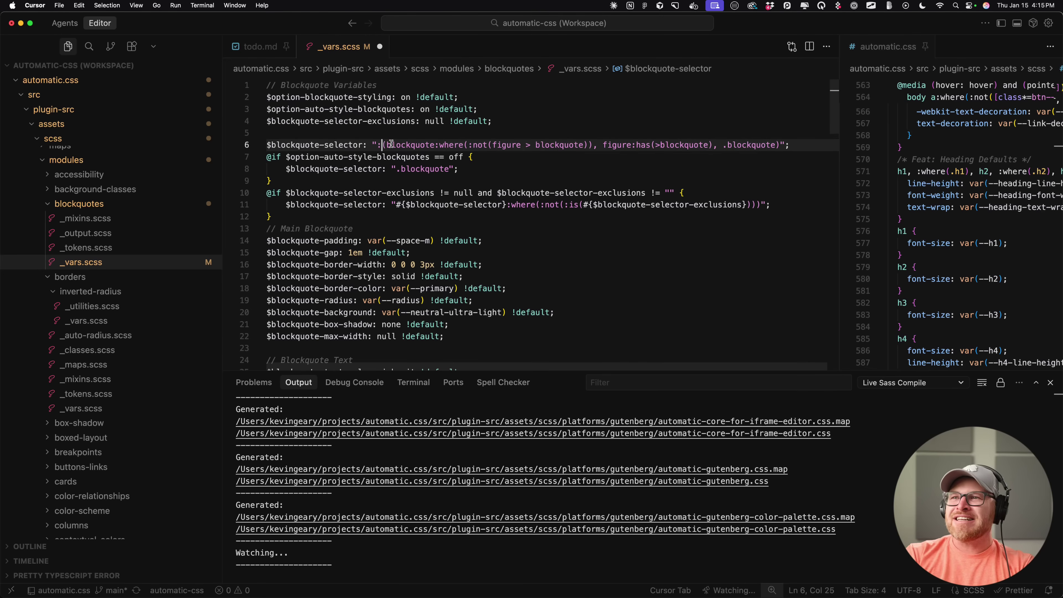
pyautogui.press('super+s')
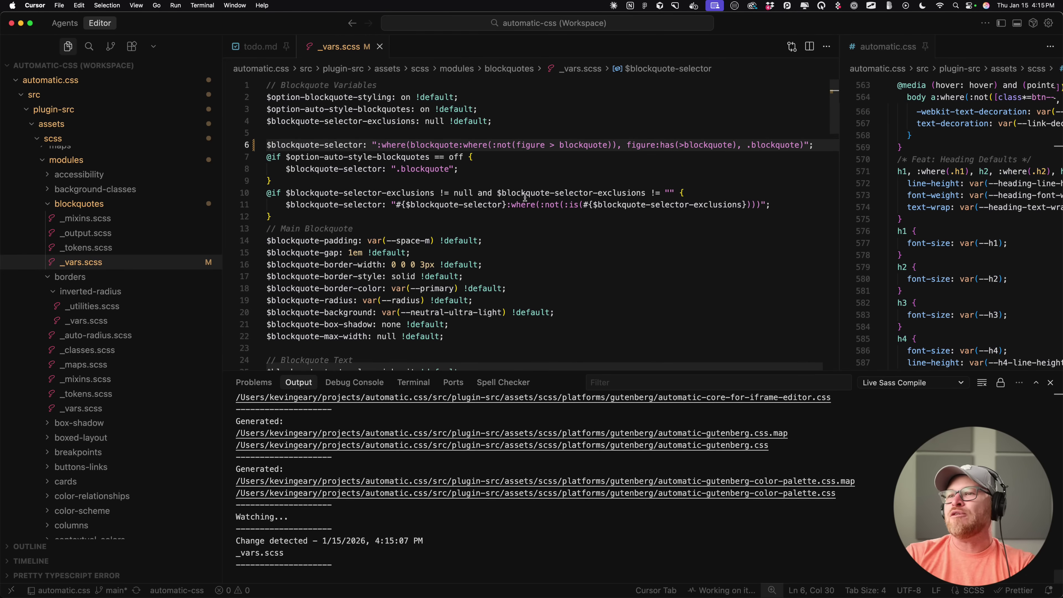
pyautogui.click(538, 155)
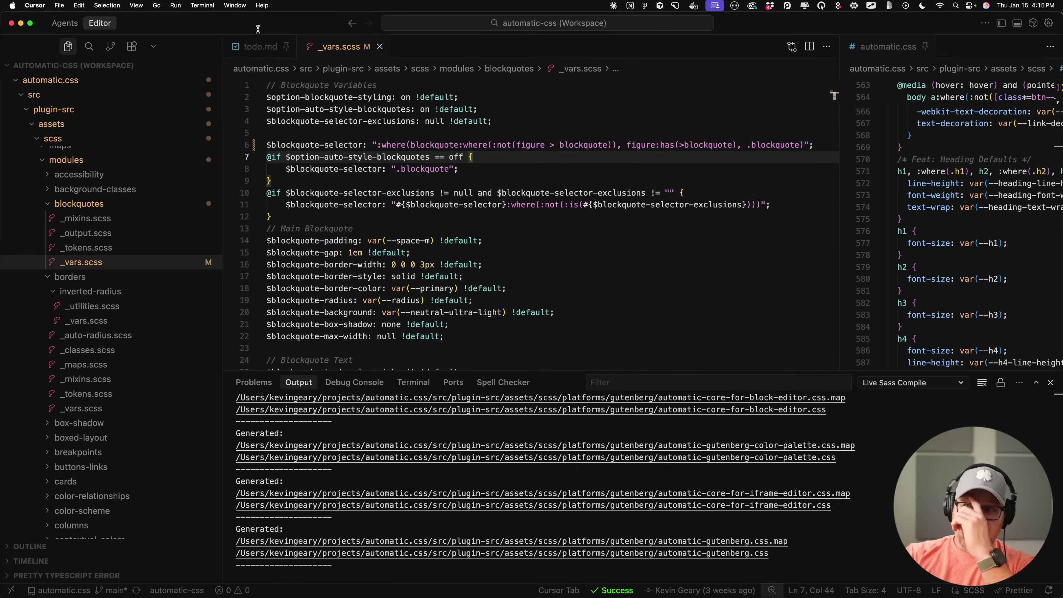
# Step: Switch to the Brave browser and open the homepage in Etch, leaving the WordPress editor without saving
pyautogui.hotkey('ctrl', 'Right')
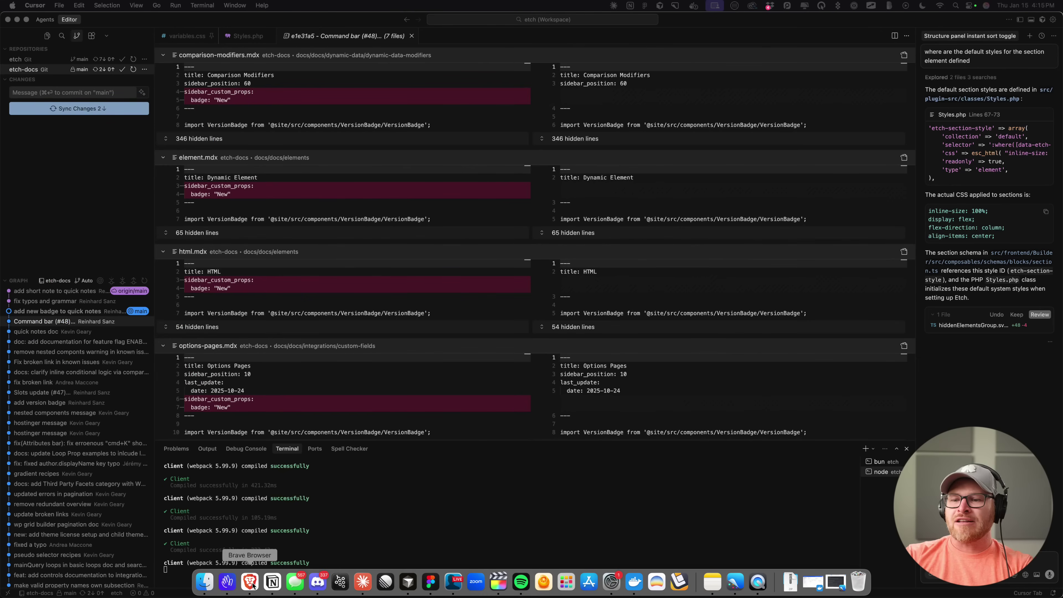
pyautogui.click(239, 586)
pyautogui.press('super+alt+i')
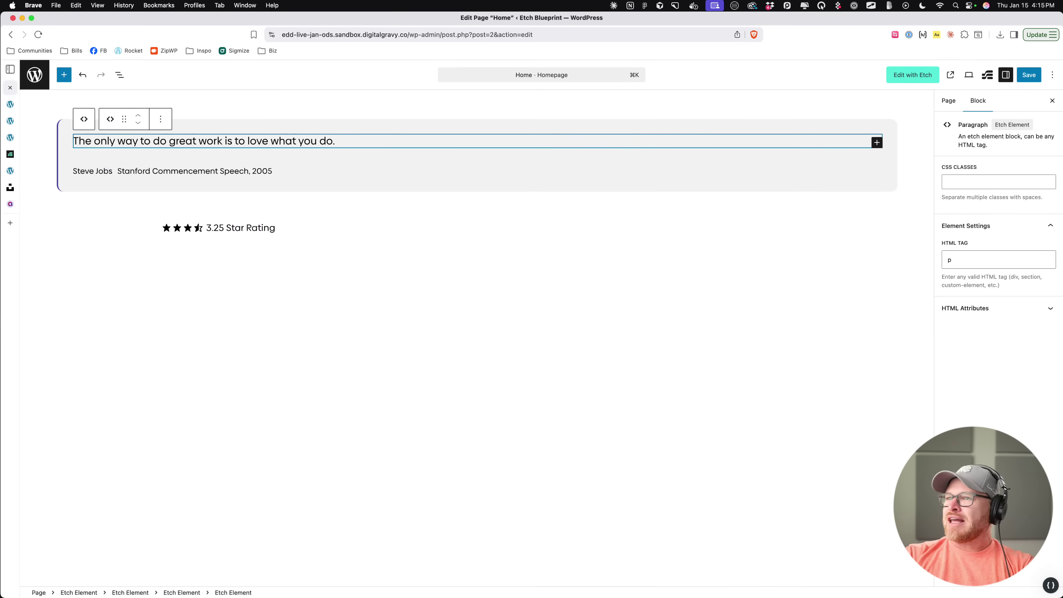
pyautogui.click(913, 74)
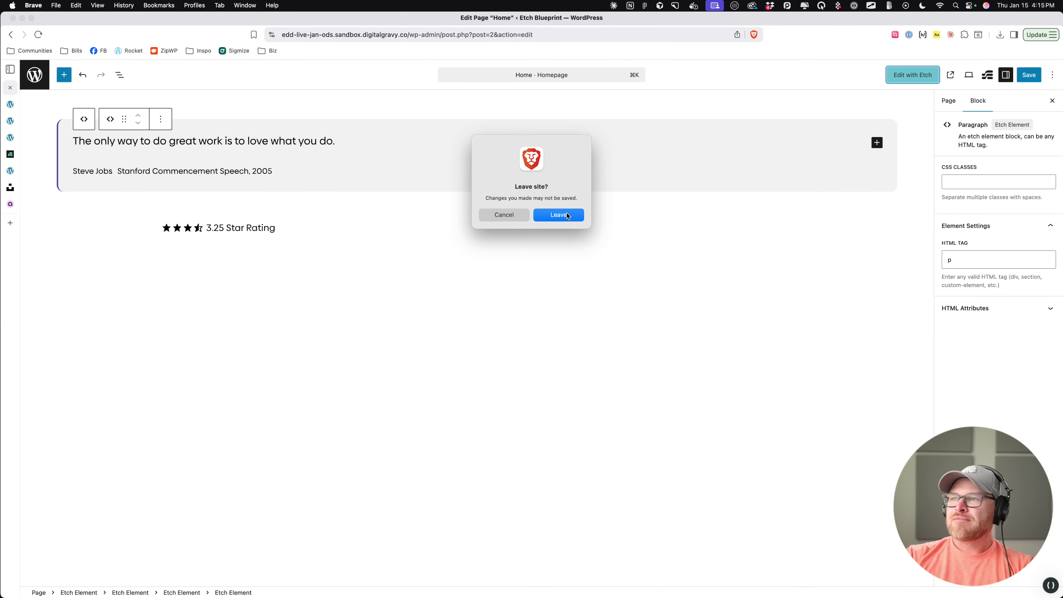
pyautogui.click(567, 215)
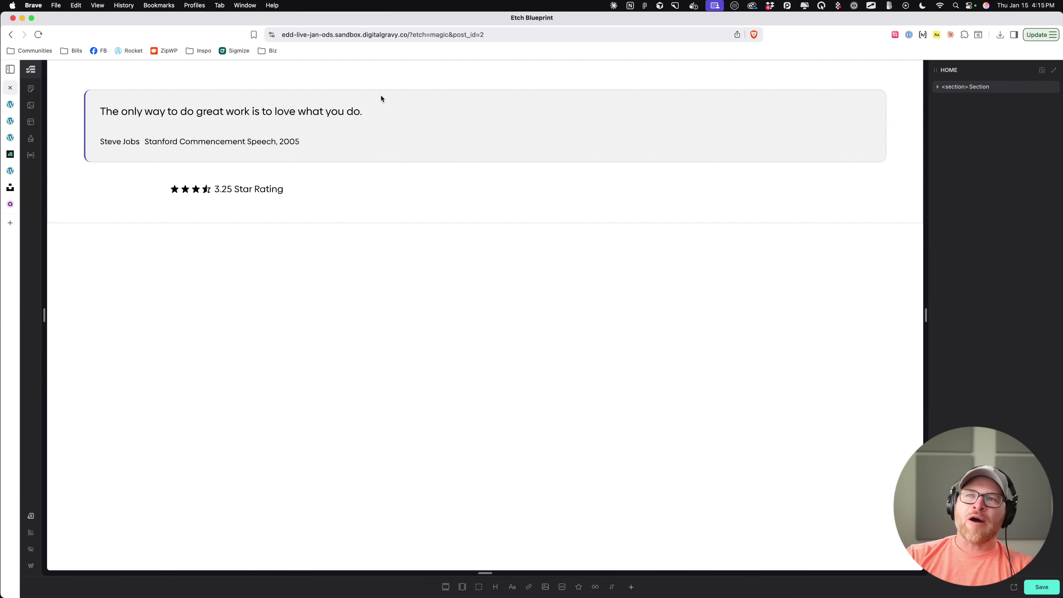
# Step: Move the Quote figure inside the Review Card, above Star Rating Alpha, and expand its contents
pyautogui.click(380, 95)
pyautogui.click(980, 104)
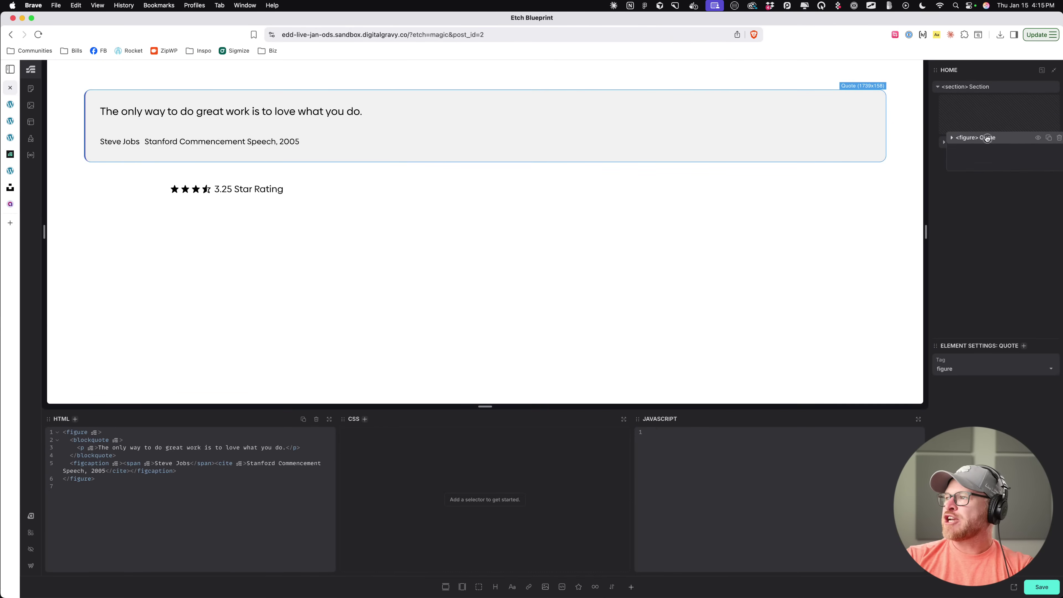
pyautogui.click(944, 114)
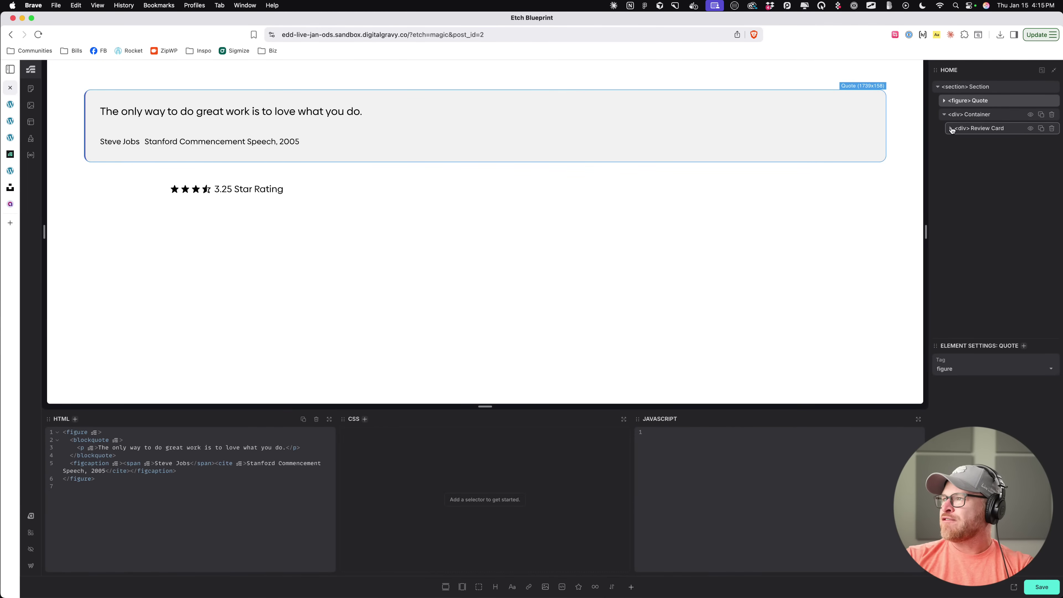
pyautogui.click(951, 129)
pyautogui.moveTo(971, 101); pyautogui.dragTo(1004, 126)
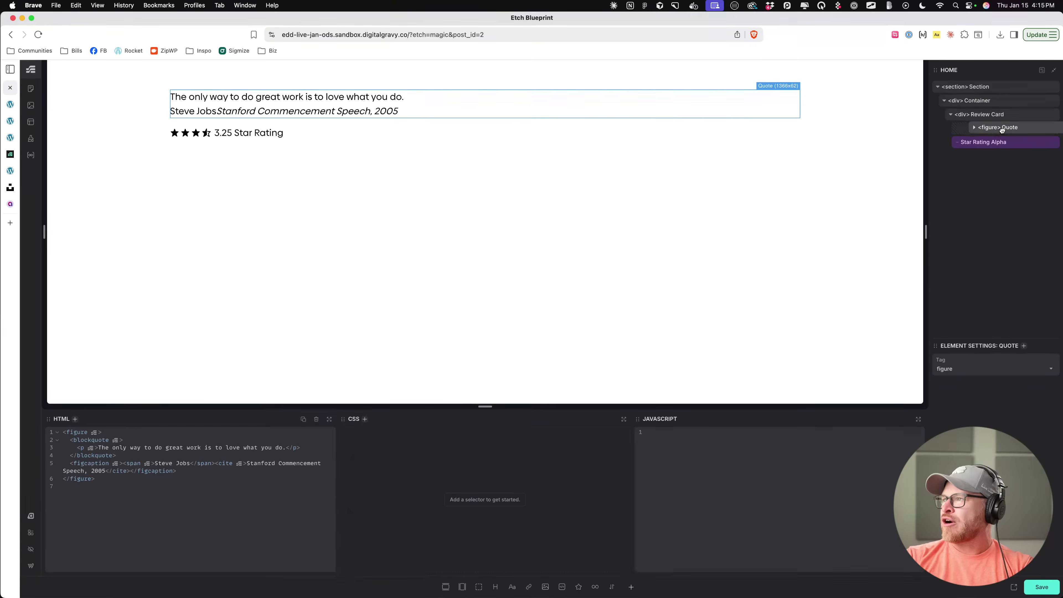
pyautogui.click(983, 129)
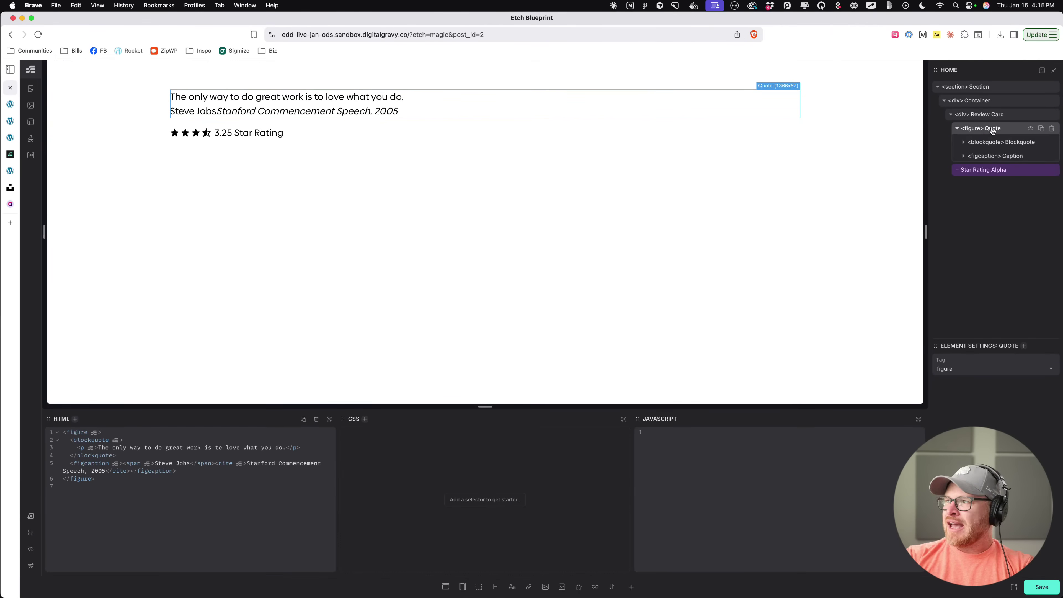
# Step: Create BEM classes for the Review Card's elements with the review-card block name and select the blockquote
pyautogui.rightClick(963, 119)
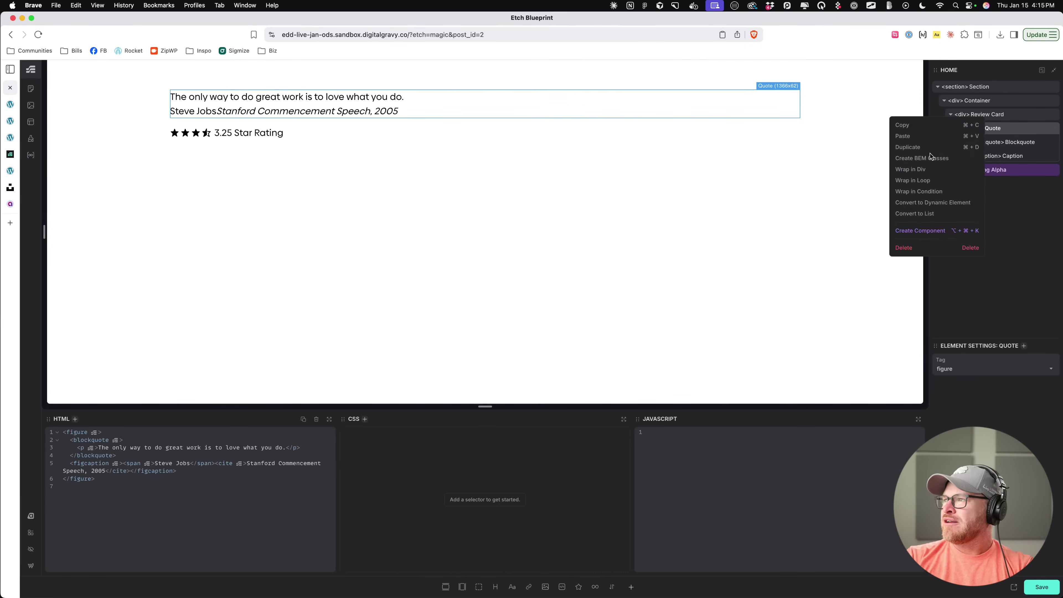
pyautogui.click(922, 158)
pyautogui.click(455, 451)
pyautogui.press('Return')
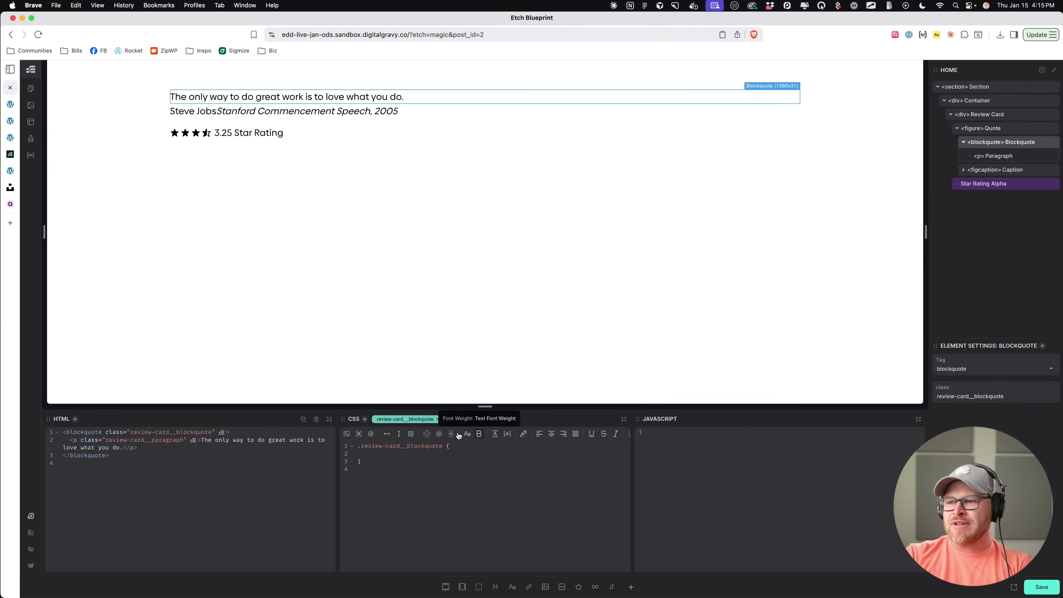
# Step: Set .review-card__blockquote to padding var(--space-s) and font-size var(--h2), and save the page
pyautogui.click(439, 433)
pyautogui.click(408, 489)
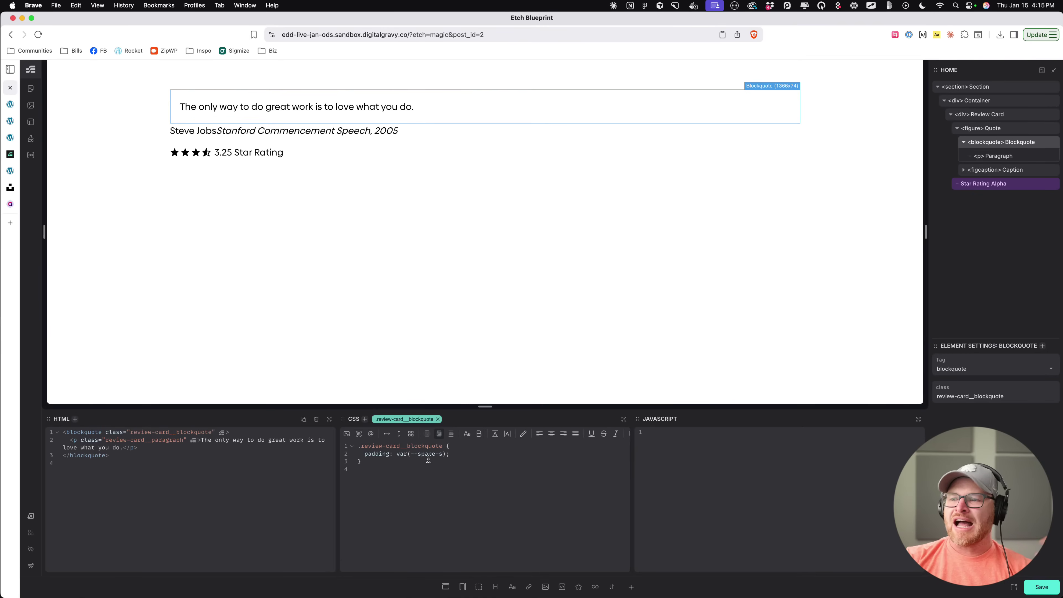
pyautogui.click(467, 434)
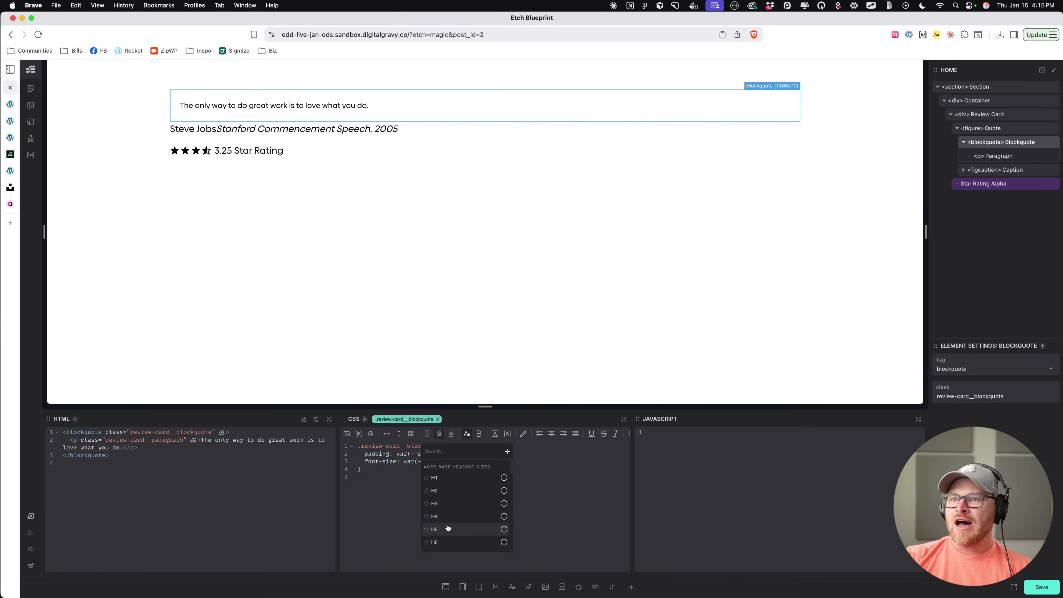
pyautogui.click(444, 490)
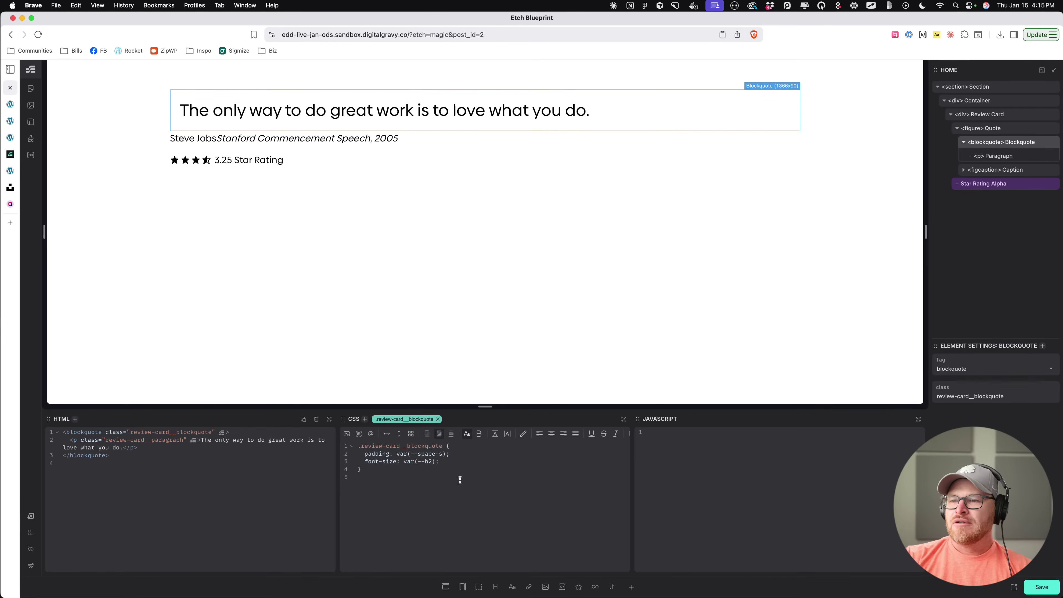
pyautogui.click(1042, 587)
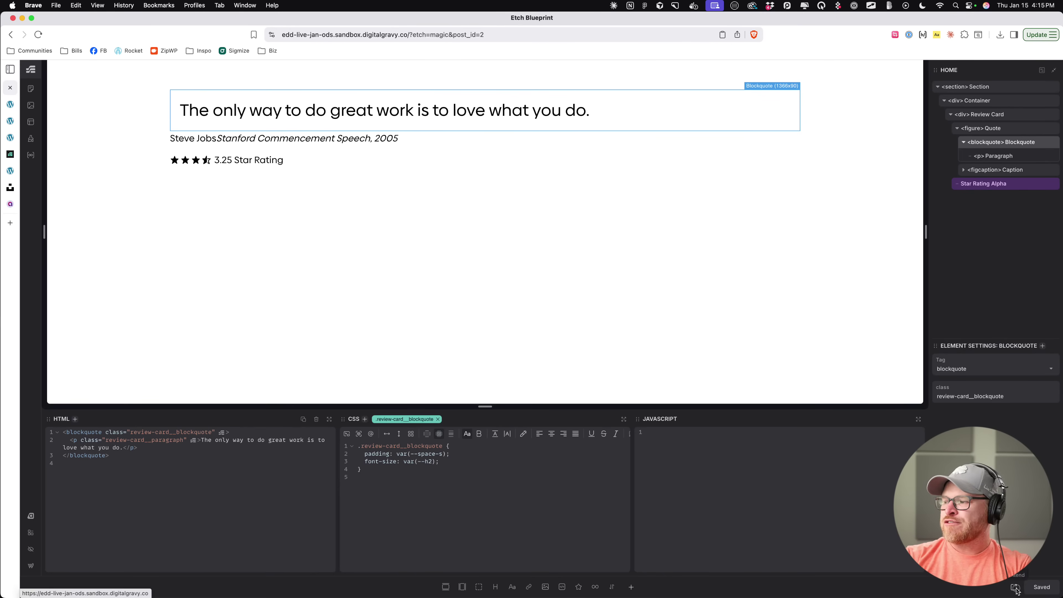
# Step: Open the saved homepage on the front end
pyautogui.click(1015, 588)
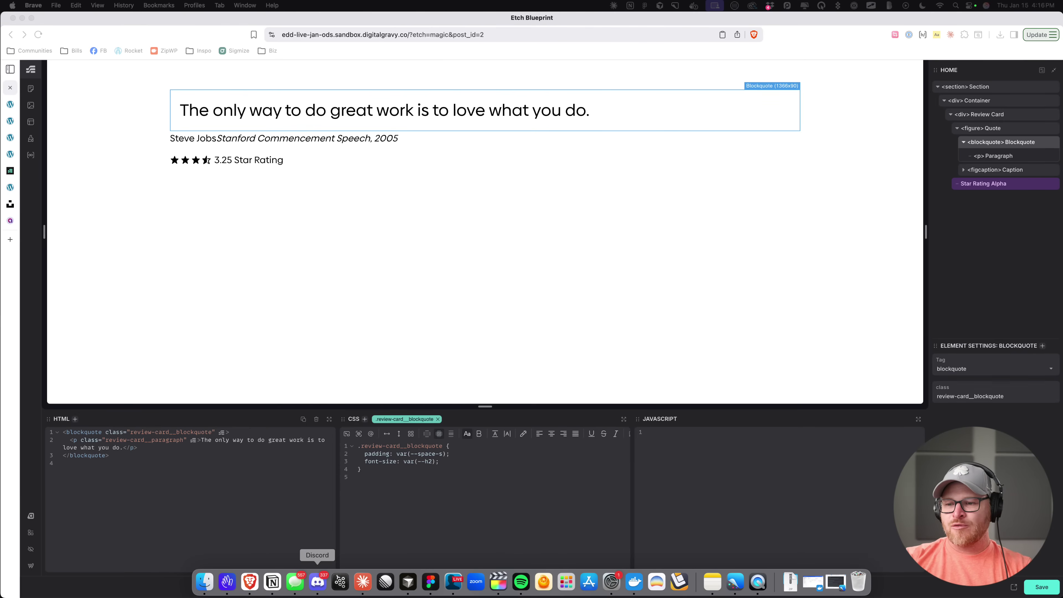
pyautogui.click(251, 585)
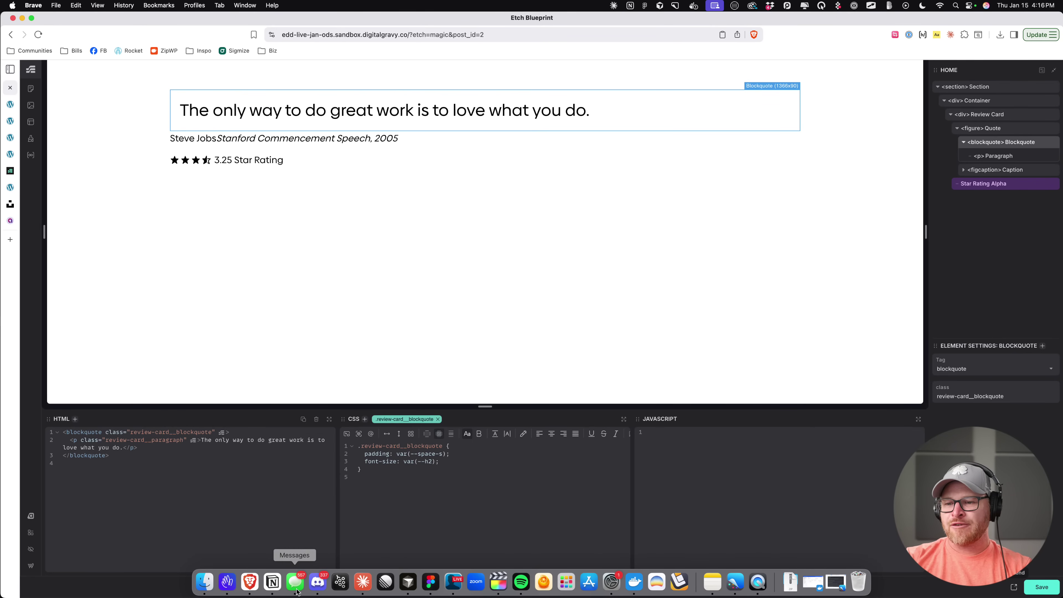
pyautogui.click(453, 584)
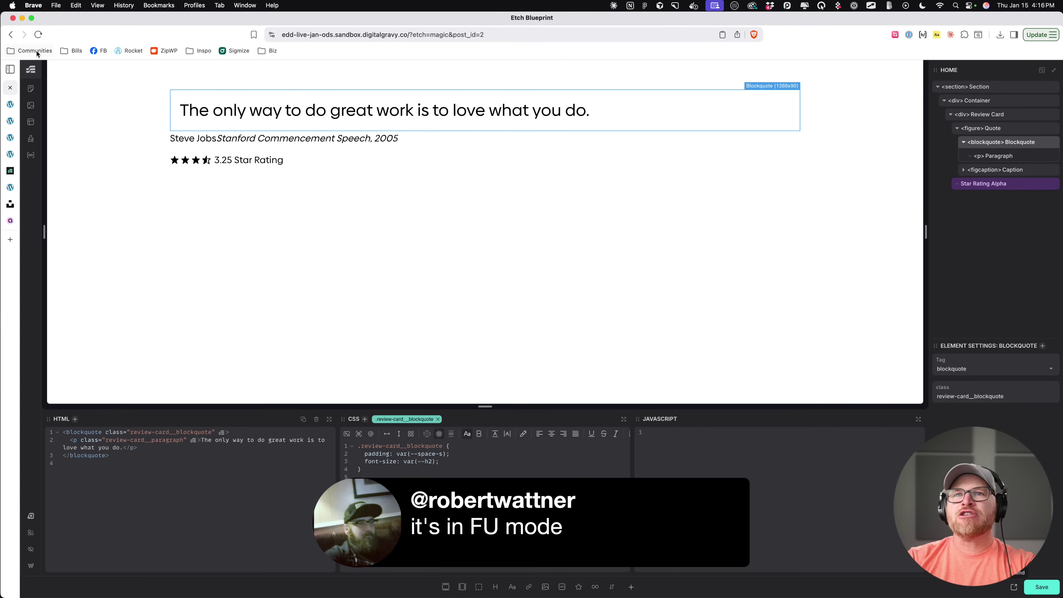
# Step: Open the Automatic.css community and bring up the ACSS 4.0.0-alpha-7 post in Announcements
pyautogui.click(45, 52)
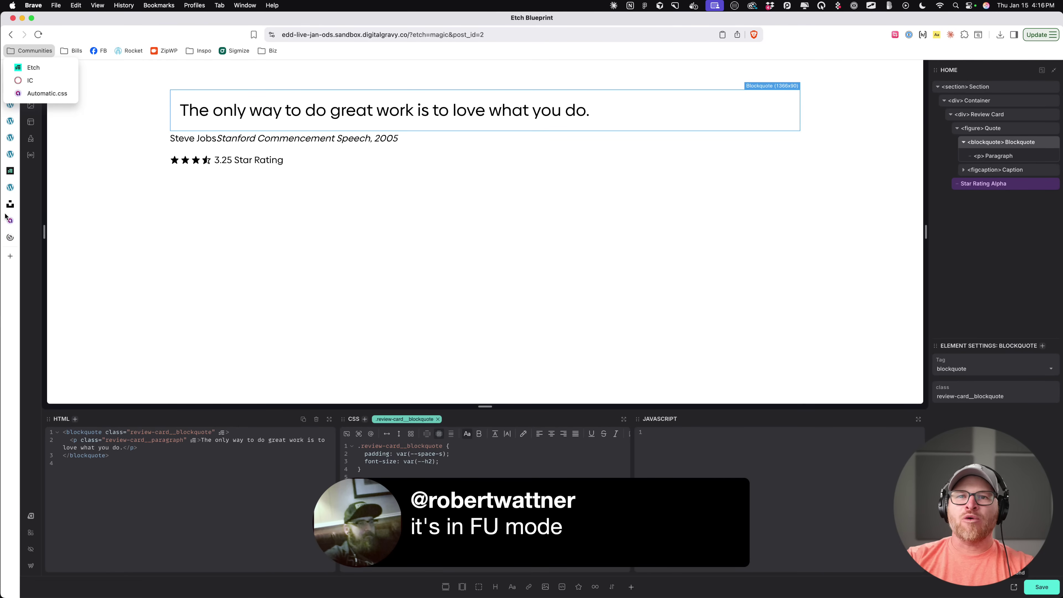
pyautogui.click(11, 235)
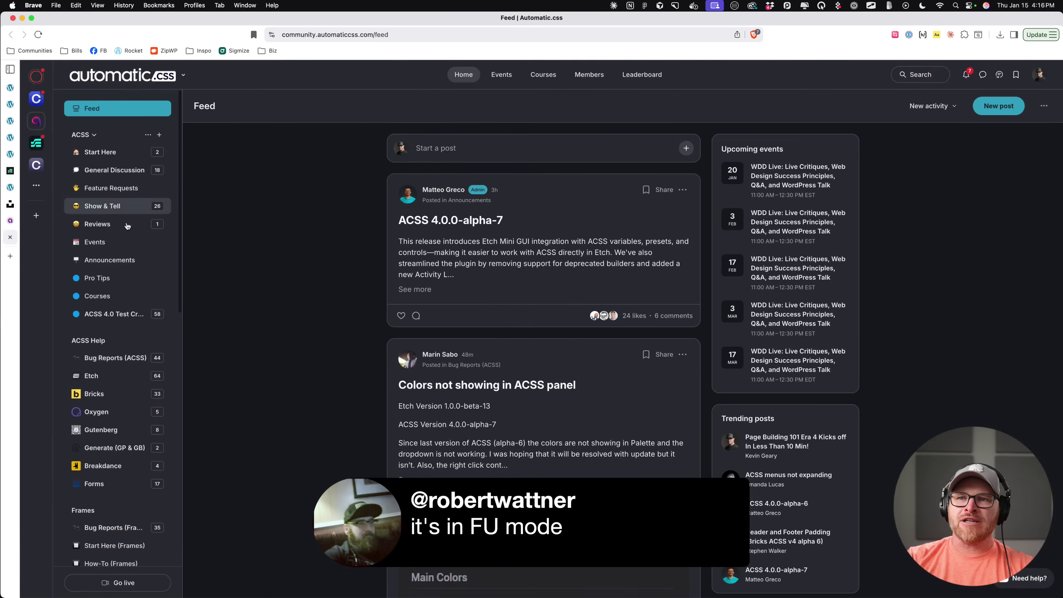
pyautogui.click(121, 261)
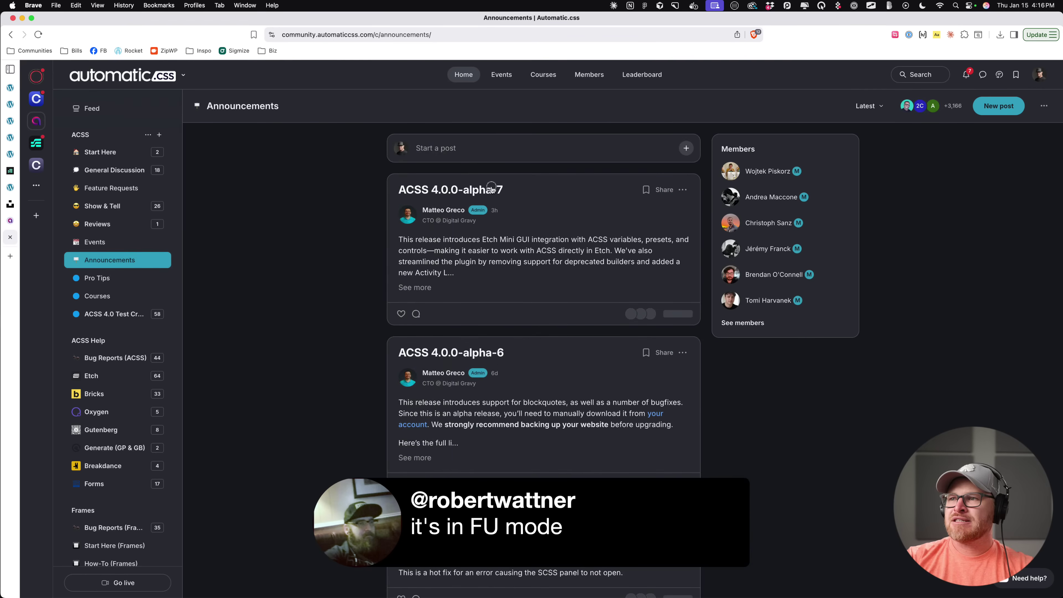
pyautogui.click(475, 281)
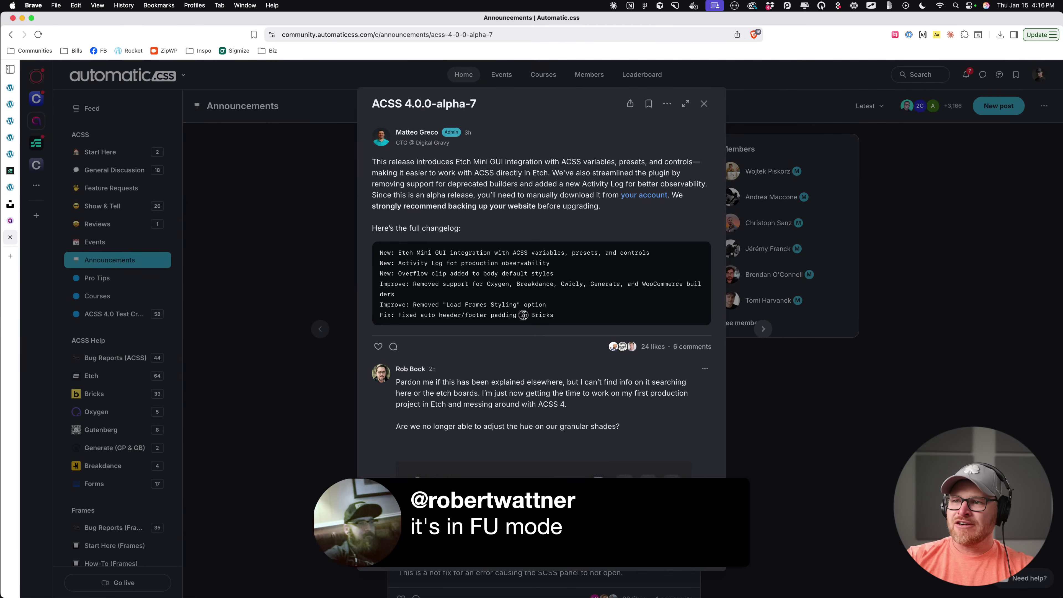
# Step: Review the ACSS 4.0.0-alpha-7 changelog entries one by one, including the removed builder support and the Bricks header/footer padding fix
pyautogui.moveTo(554, 315); pyautogui.dragTo(381, 253)
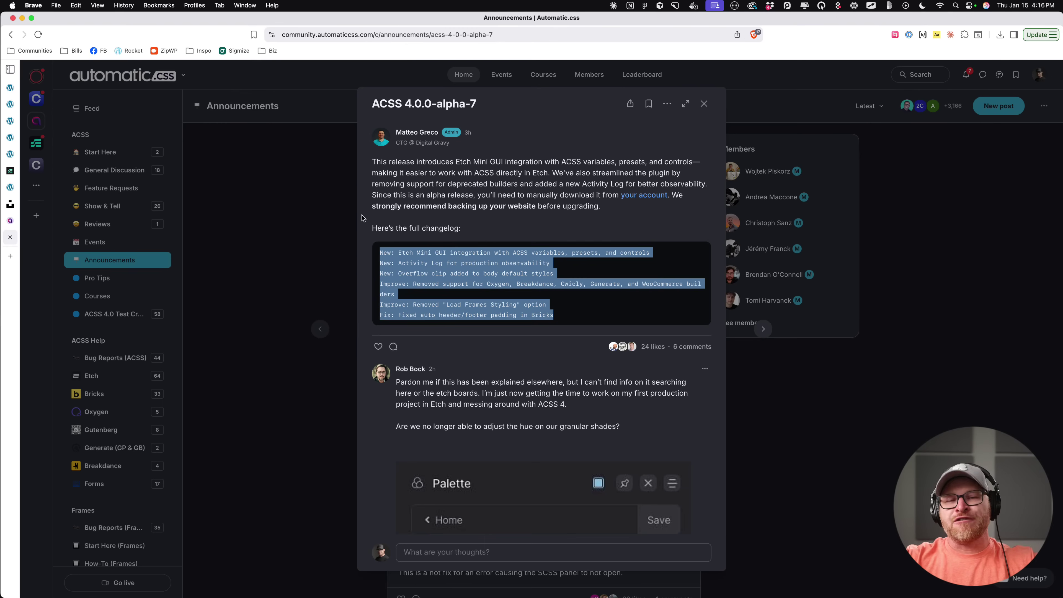
pyautogui.click(593, 274)
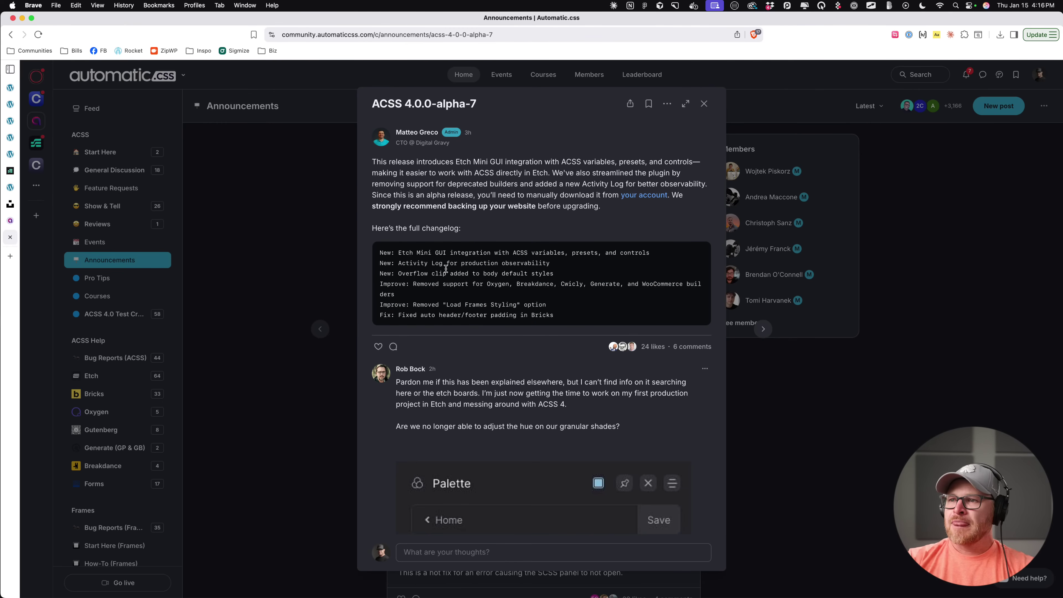
pyautogui.moveTo(402, 269); pyautogui.dragTo(559, 265)
pyautogui.click(559, 268)
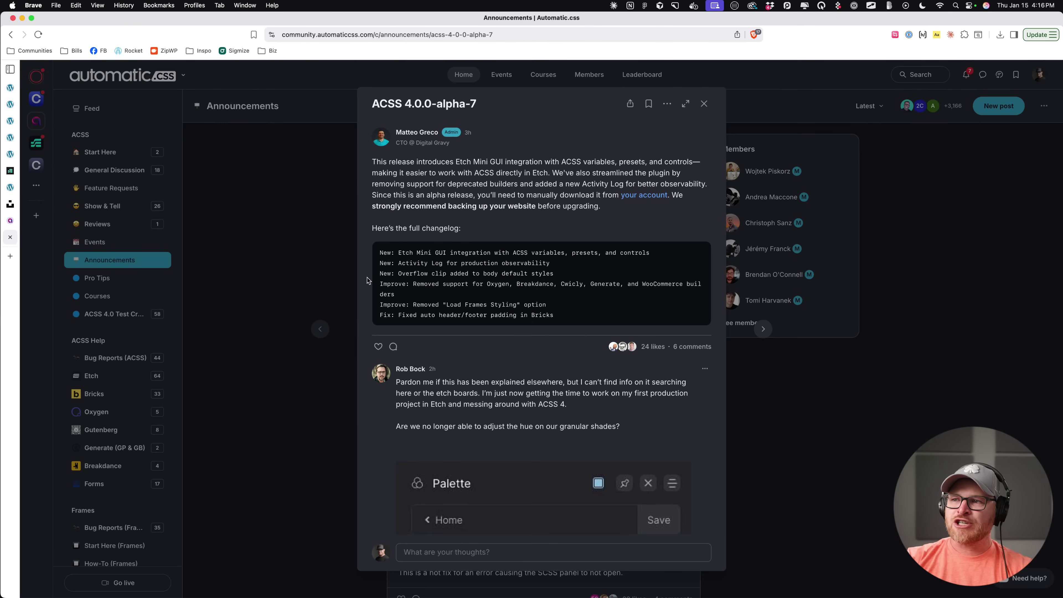
pyautogui.moveTo(397, 273); pyautogui.dragTo(565, 278)
pyautogui.click(568, 277)
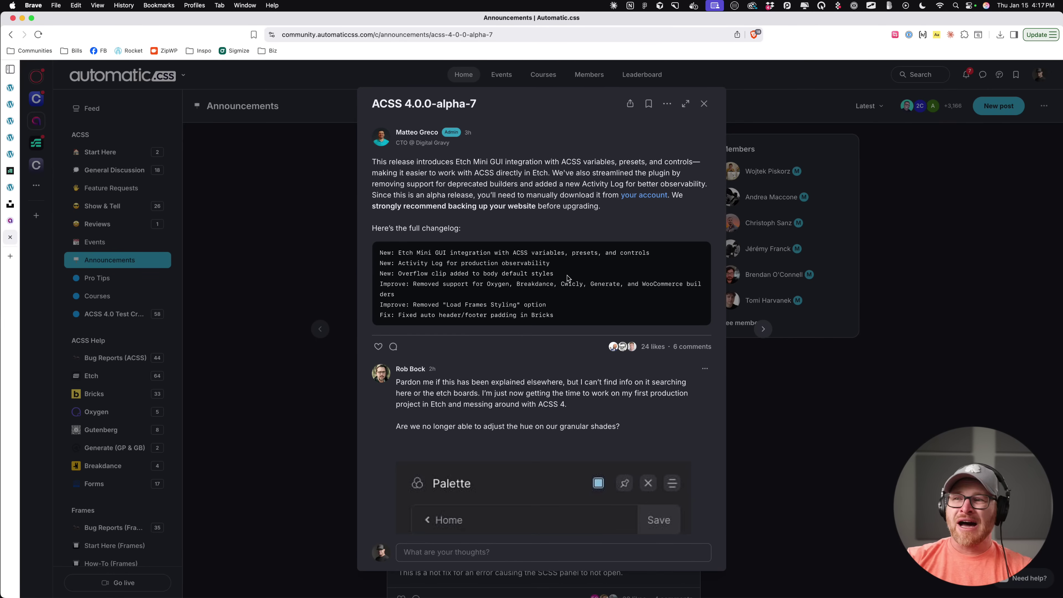
pyautogui.moveTo(412, 285); pyautogui.dragTo(553, 290)
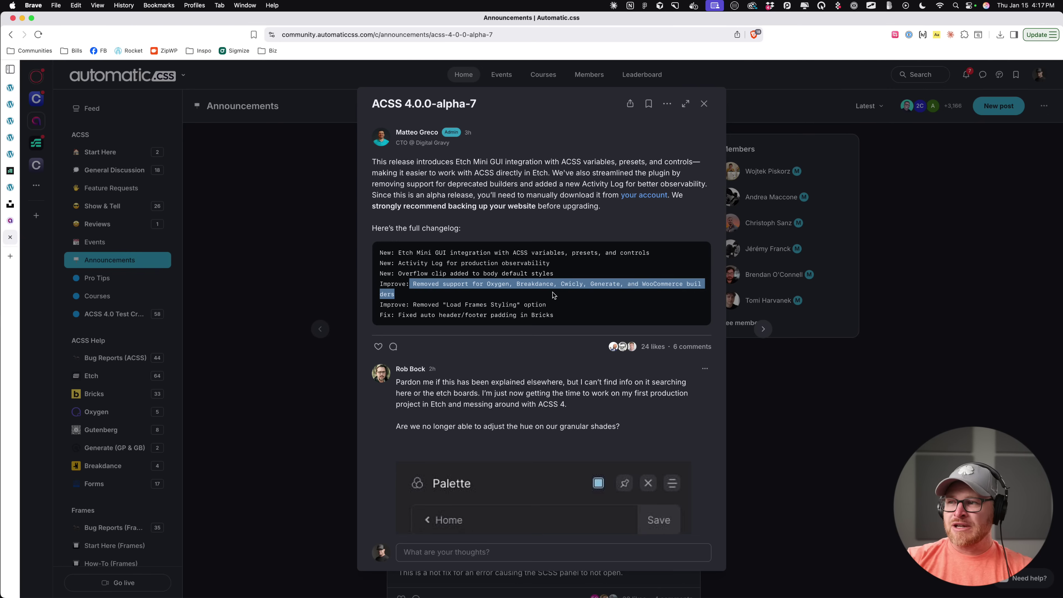
pyautogui.click(553, 294)
pyautogui.scroll(-1, 553, 294)
pyautogui.moveTo(428, 285); pyautogui.dragTo(403, 291)
pyautogui.click(601, 292)
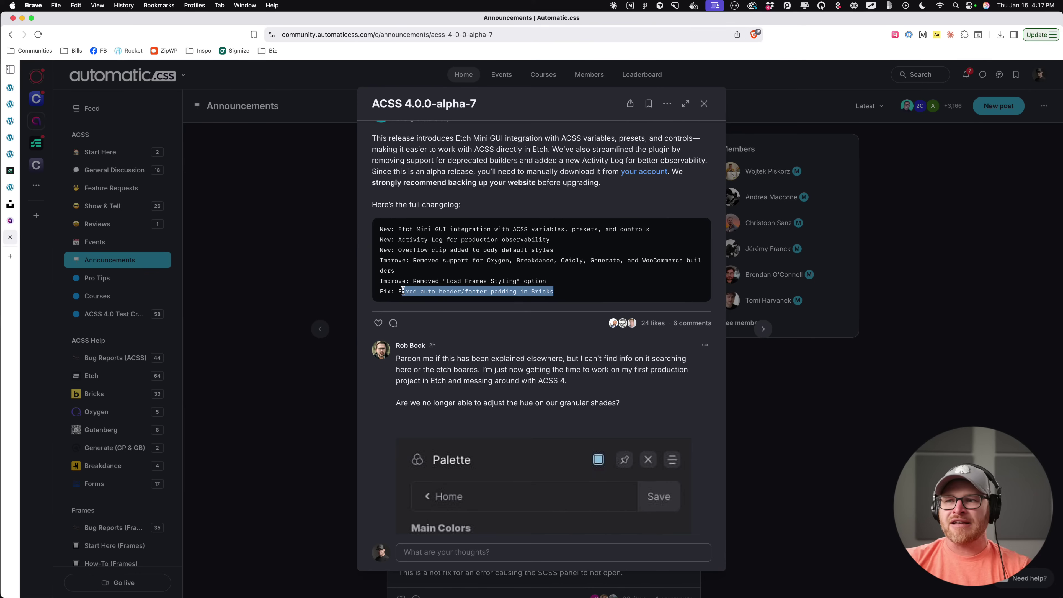
pyautogui.click(416, 286)
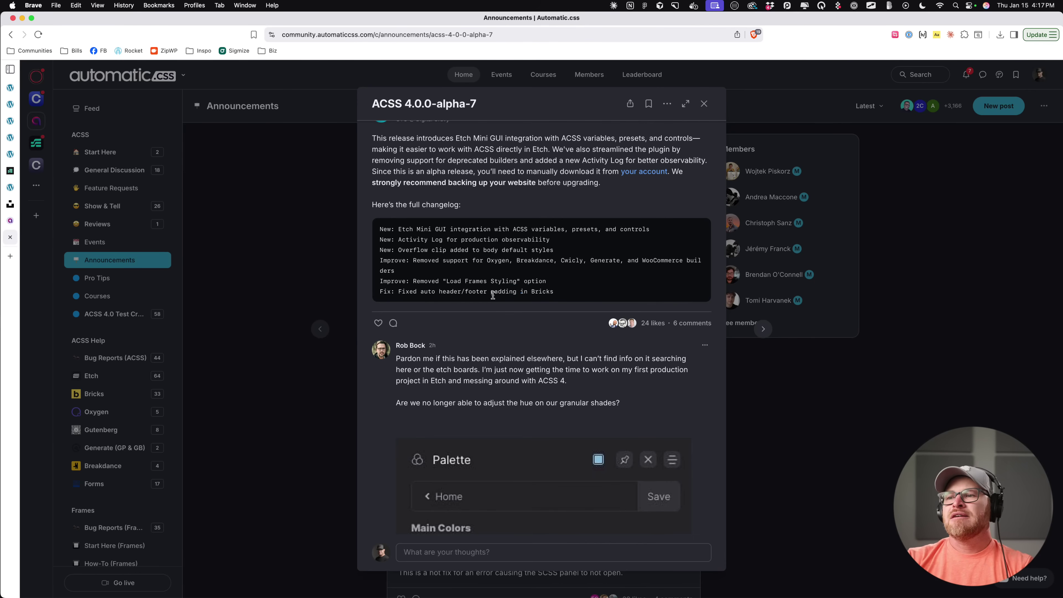
pyautogui.moveTo(553, 292); pyautogui.dragTo(421, 293)
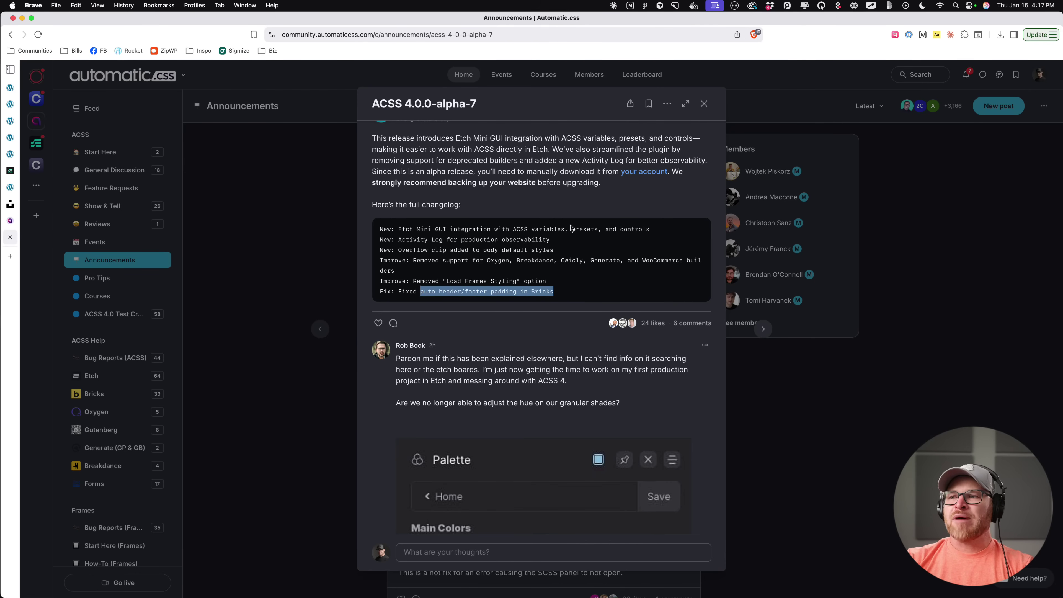
# Step: Close the ACSS 4.0.0-alpha-7 post along with the two Automatic.css community tabs and the Unsplash tab
pyautogui.click(705, 104)
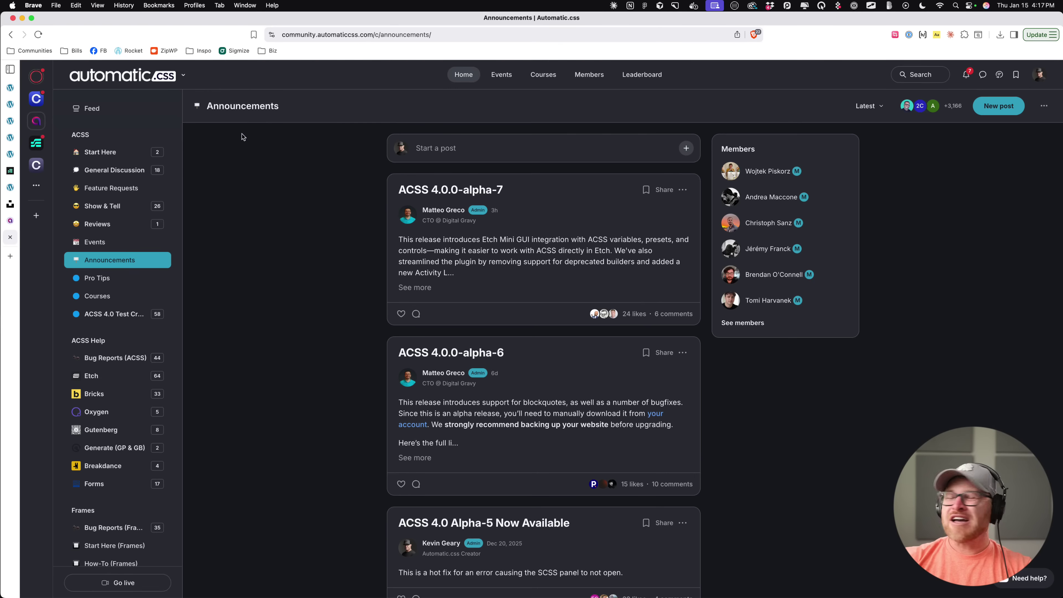
pyautogui.click(11, 238)
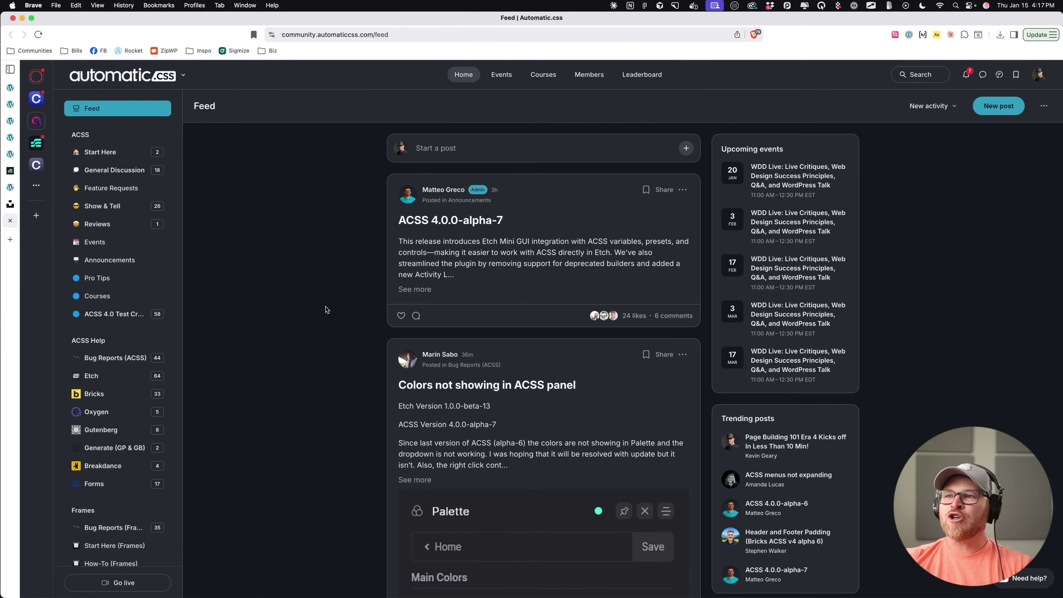
pyautogui.moveTo(749, 185); pyautogui.dragTo(996, 184)
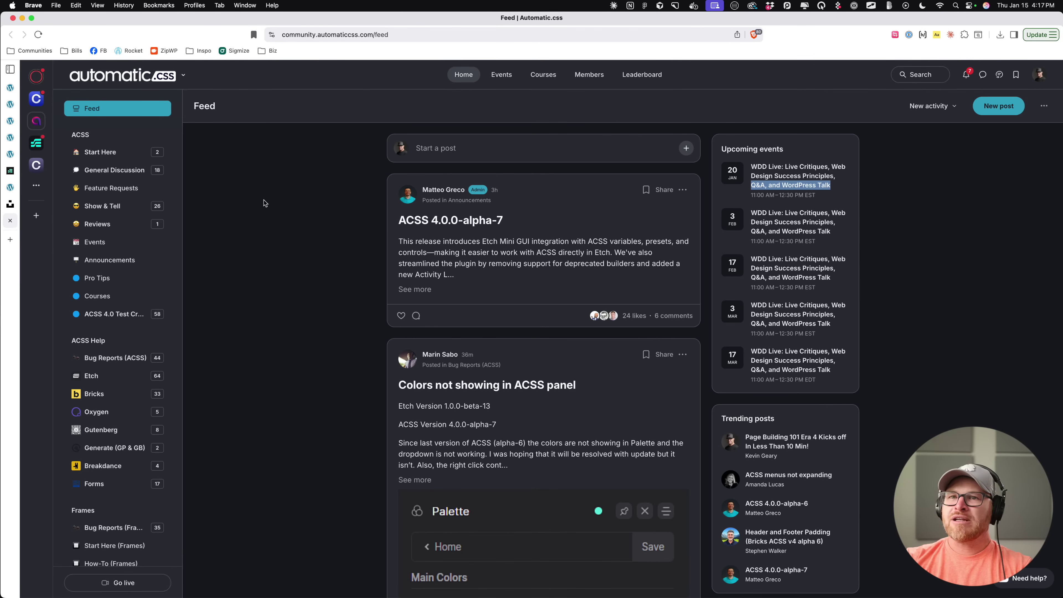
pyautogui.click(10, 220)
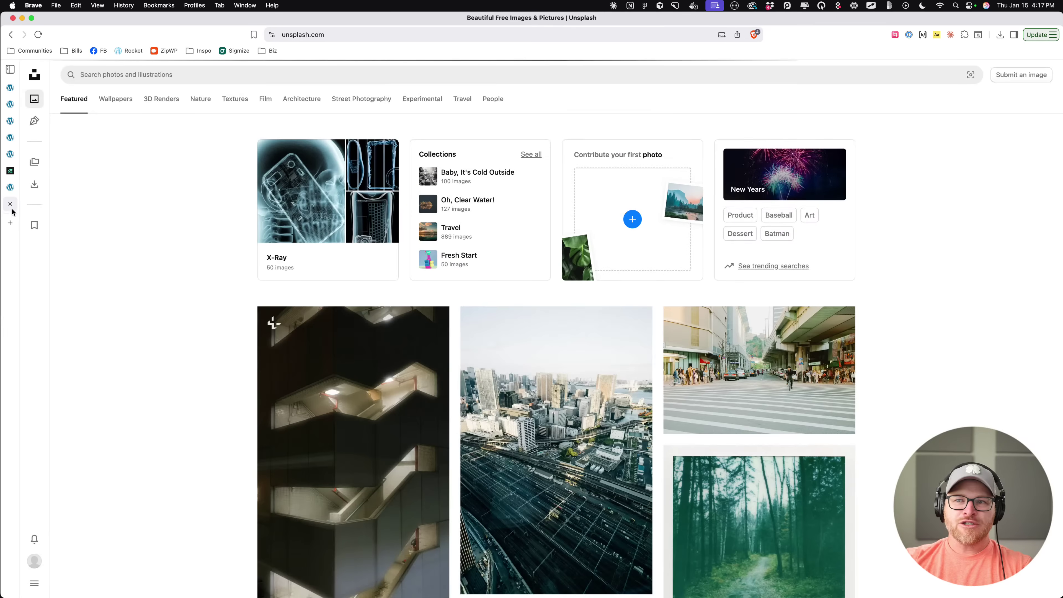
pyautogui.click(10, 204)
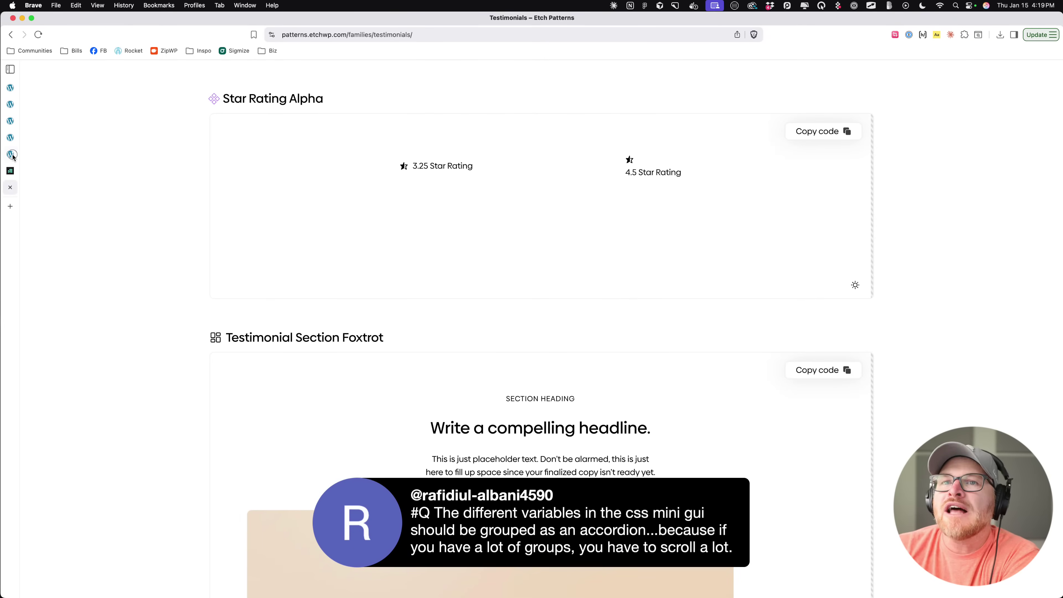
# Step: In the Etch page builder, examine the grouped font-size variables offered for .review-card__blockquote and try filtering them by "m"
pyautogui.click(11, 121)
pyautogui.click(10, 87)
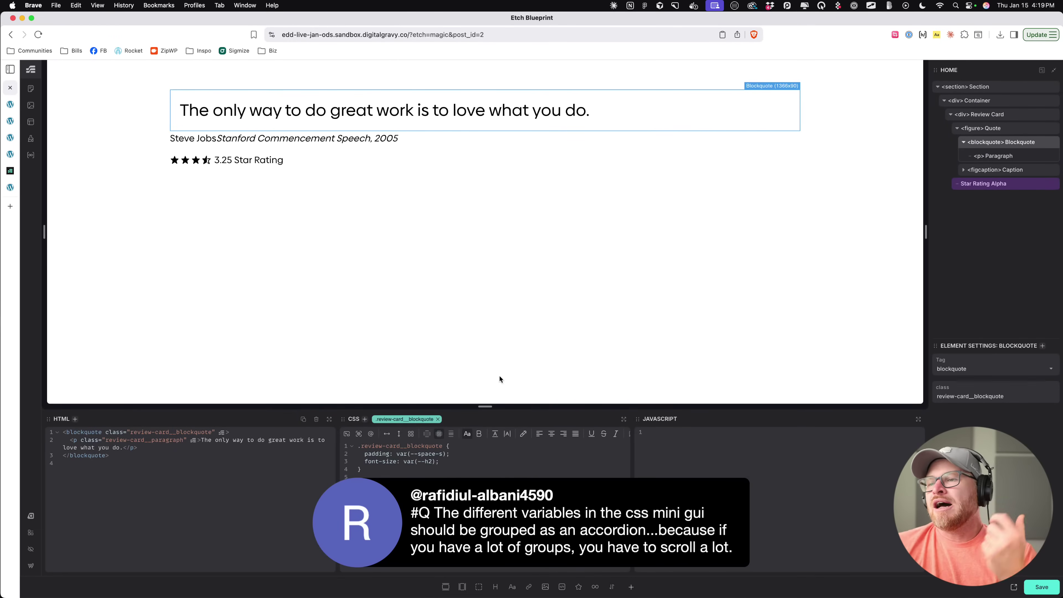
pyautogui.click(468, 437)
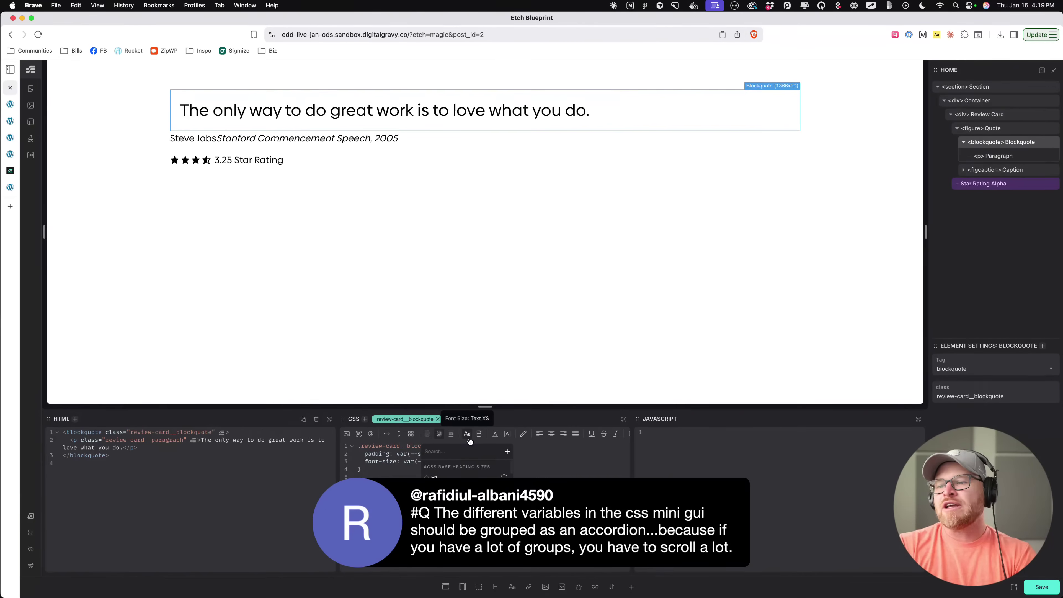
pyautogui.write('m')
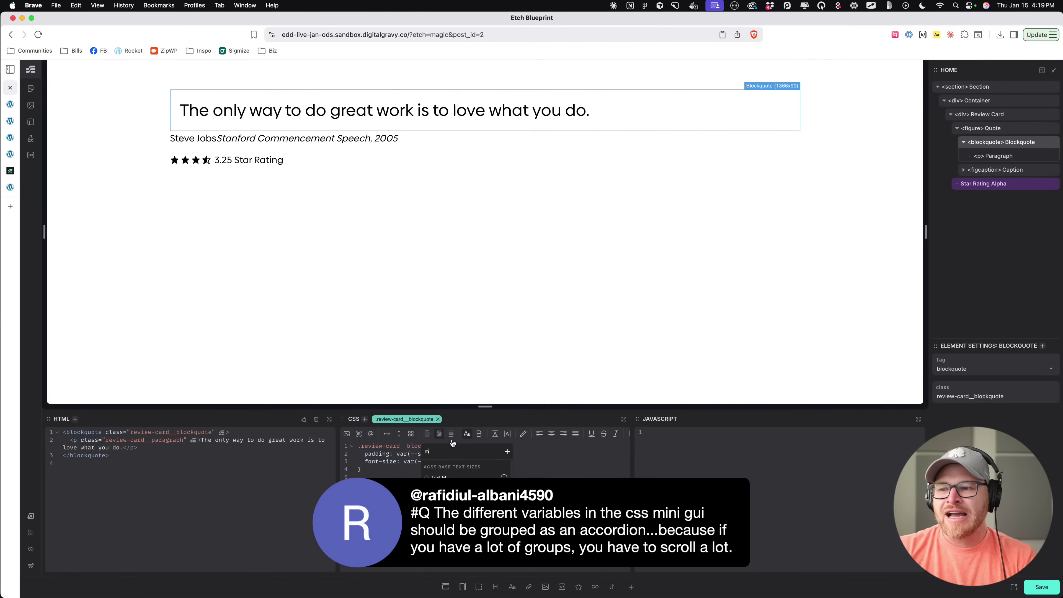
pyautogui.press('XF86AudioRaiseVolume')
pyautogui.press('BackSpace')
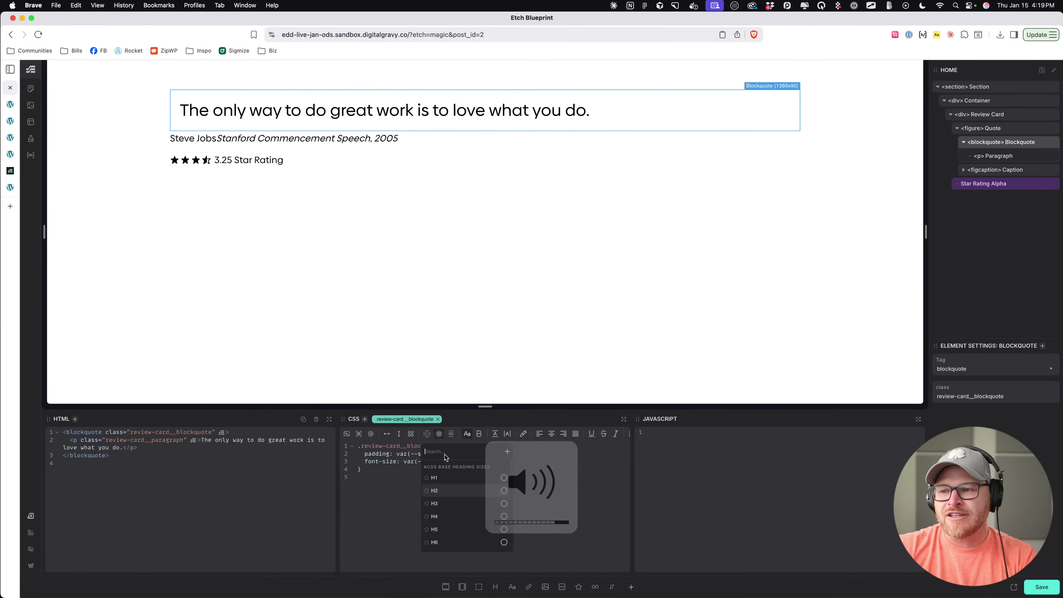
pyautogui.scroll(10, 436, 450)
pyautogui.scroll(-3, 490, 377)
pyautogui.scroll(3, 490, 377)
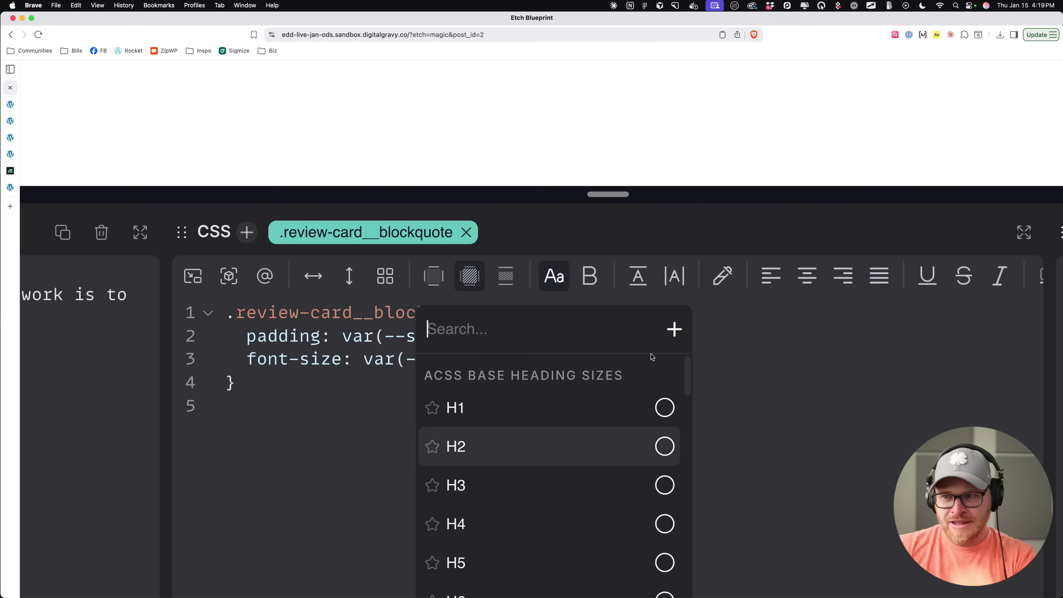
pyautogui.press('Return')
# Step: Set .review-card__blockquote to display: grid and filter its grid column presets by "3"
pyautogui.click(390, 281)
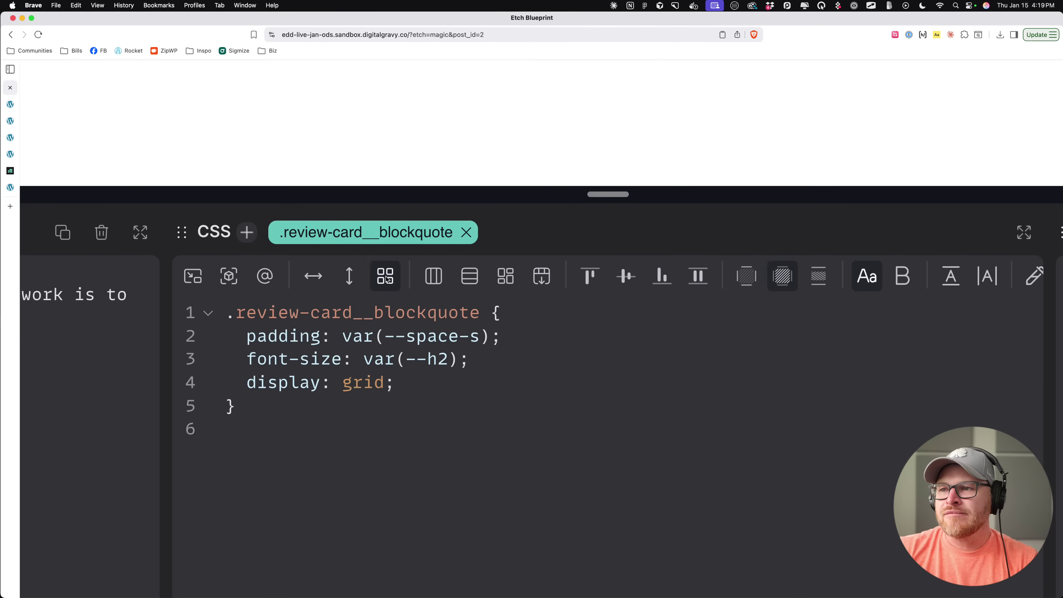
pyautogui.click(434, 275)
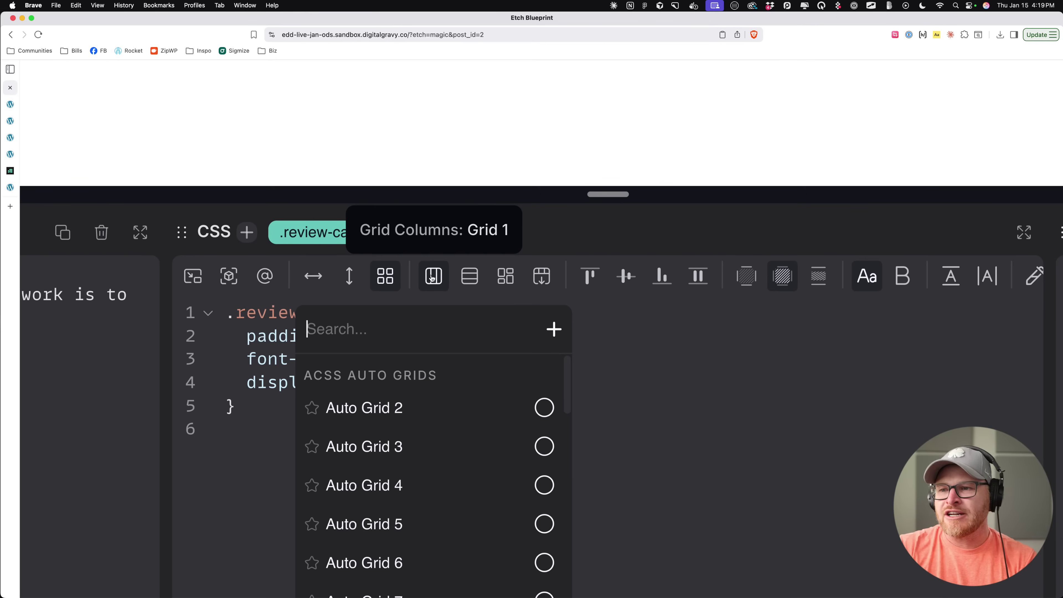
pyautogui.write('3')
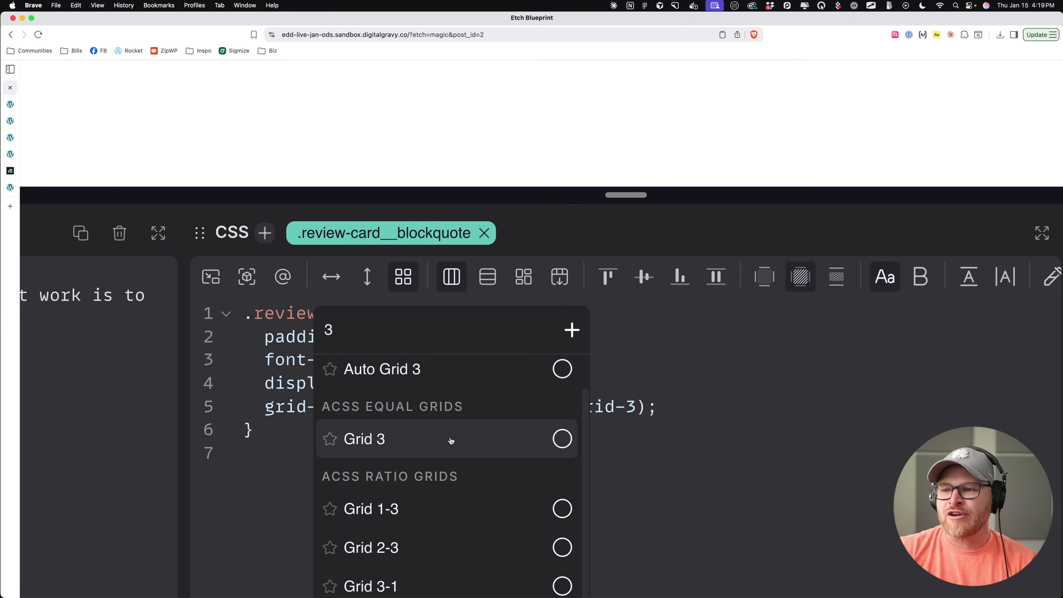
pyautogui.scroll(-2, 451, 441)
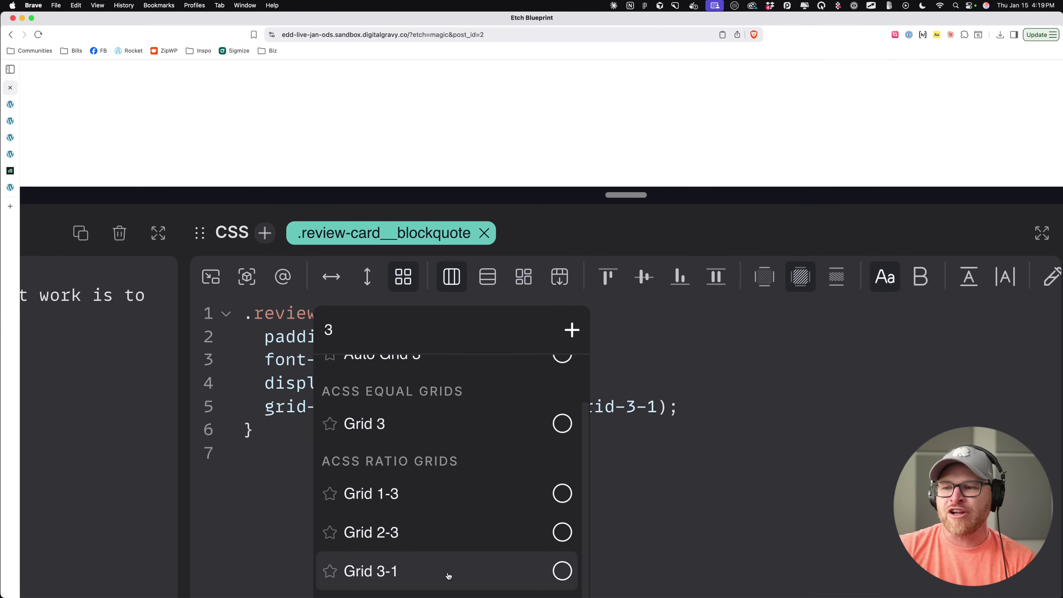
pyautogui.scroll(2, 450, 503)
pyautogui.scroll(-2, 448, 505)
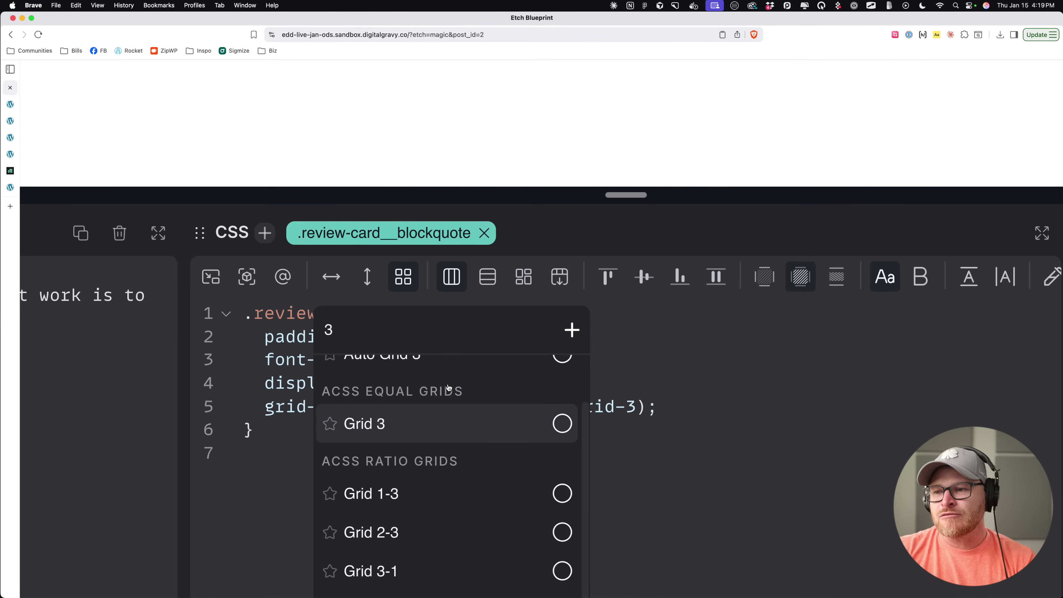
pyautogui.scroll(2, 425, 419)
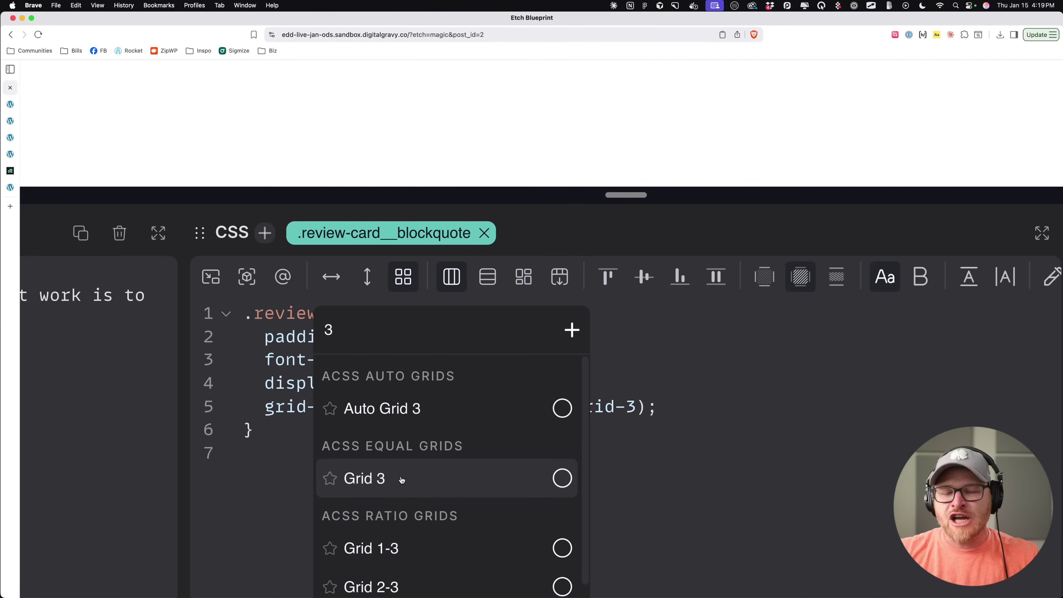
# Step: Clear and repeat the "3" filter to compare the auto, equal and ratio grid column presets, and dismiss the list
pyautogui.press('BackSpace')
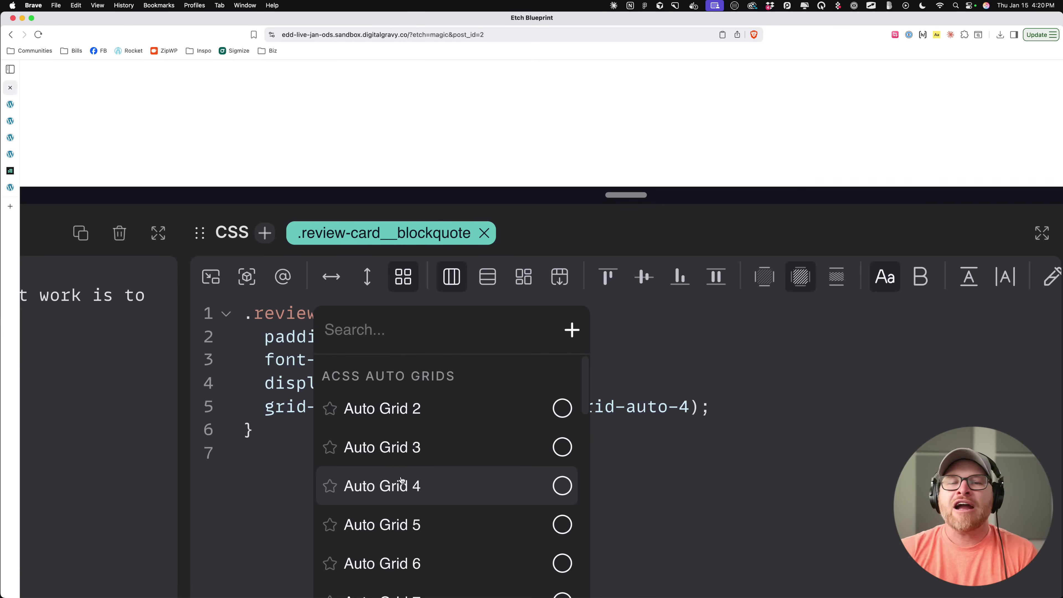
pyautogui.write('3')
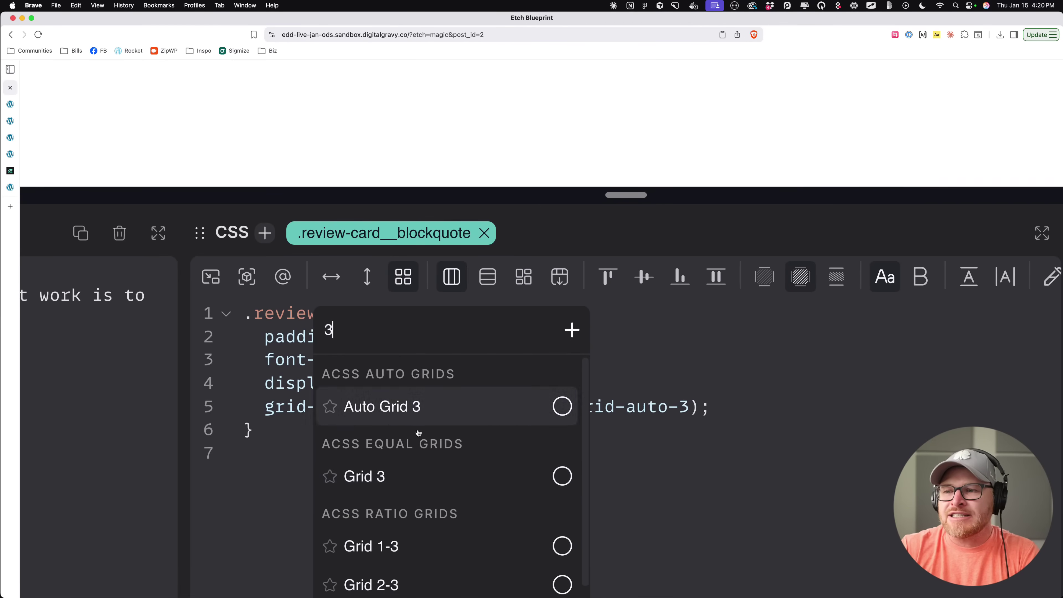
pyautogui.press('BackSpace')
pyautogui.write('3')
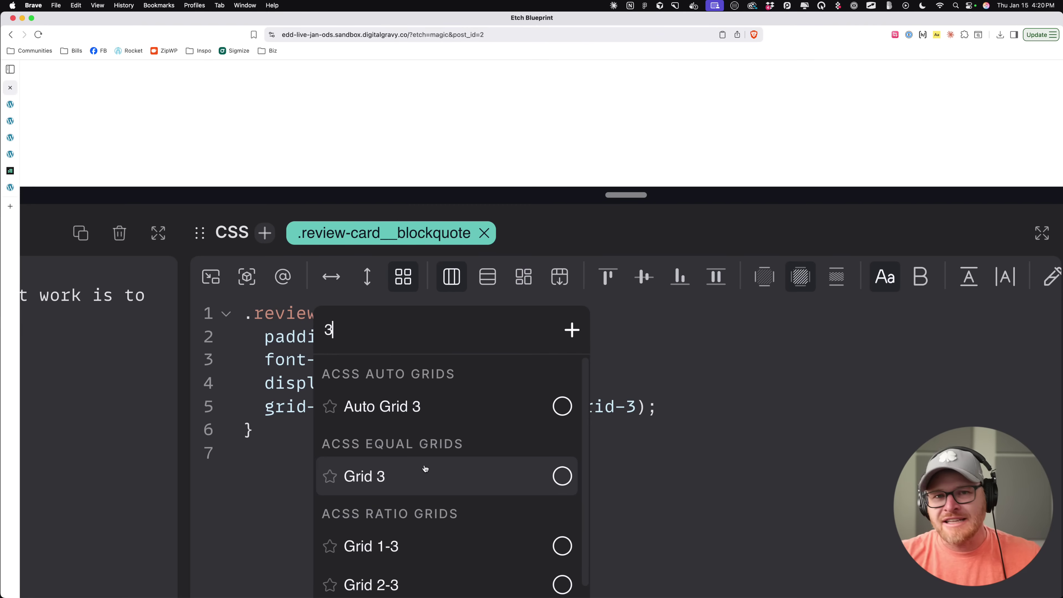
pyautogui.click(398, 490)
pyautogui.click(686, 395)
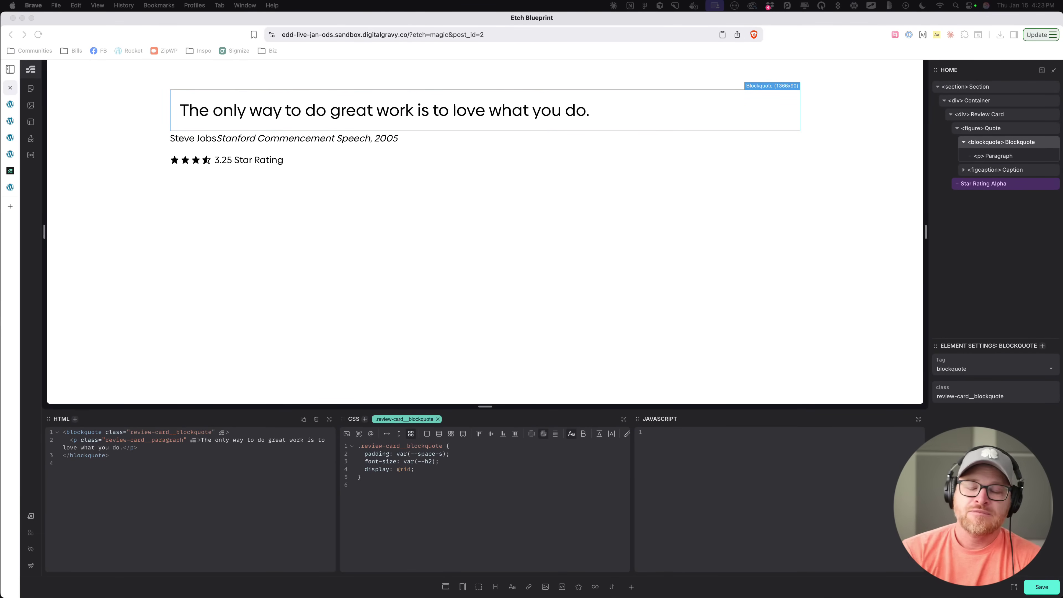
# Step: Select the section containing the review card, enlarge the code area, and highlight its complete HTML markup for inspection
pyautogui.click(326, 229)
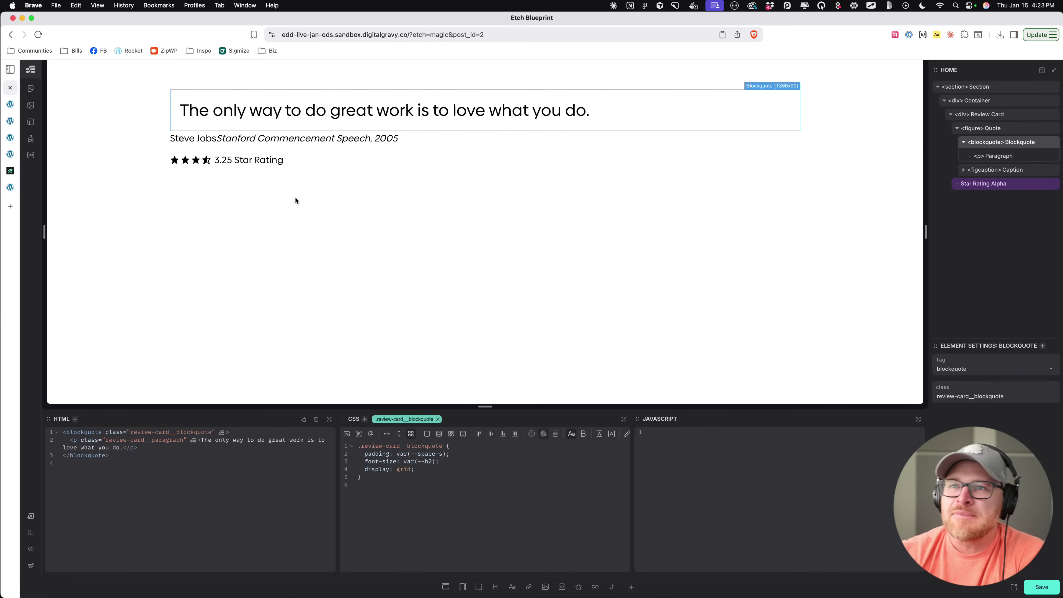
pyautogui.click(214, 164)
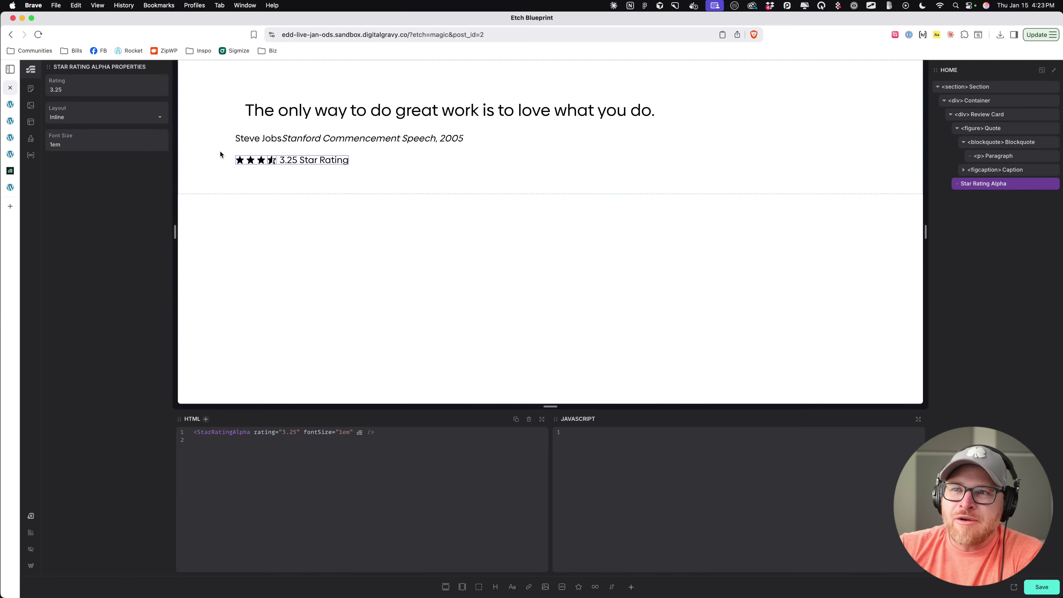
pyautogui.click(220, 154)
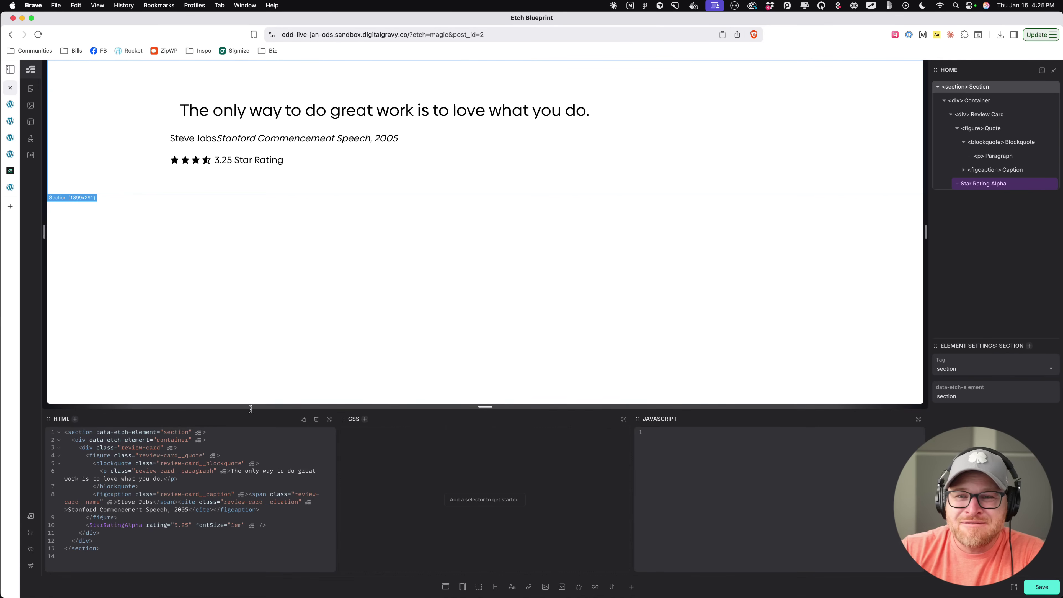
pyautogui.moveTo(312, 406); pyautogui.dragTo(311, 361)
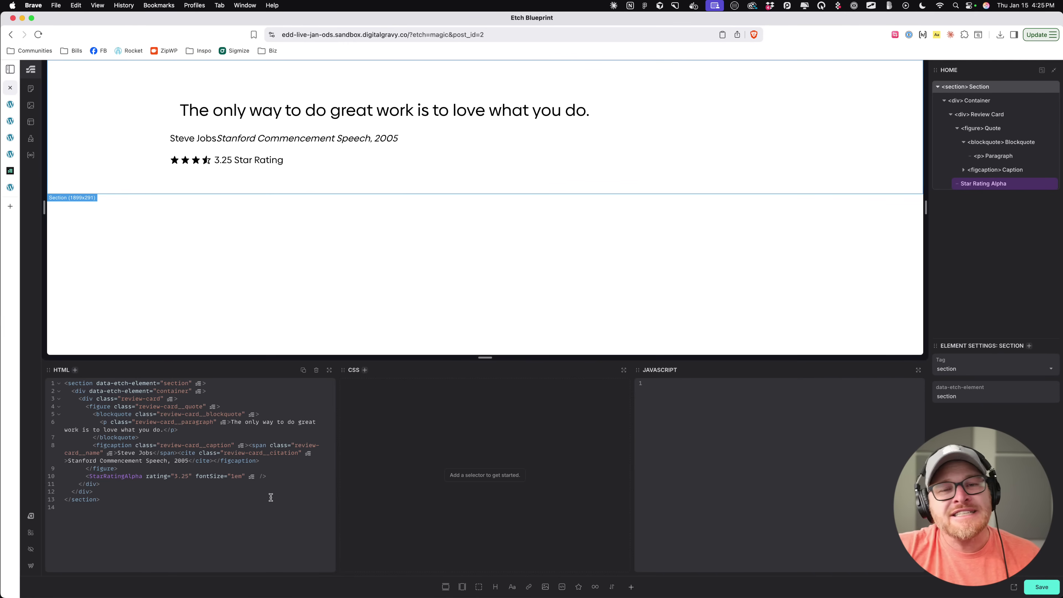
pyautogui.press('super+a')
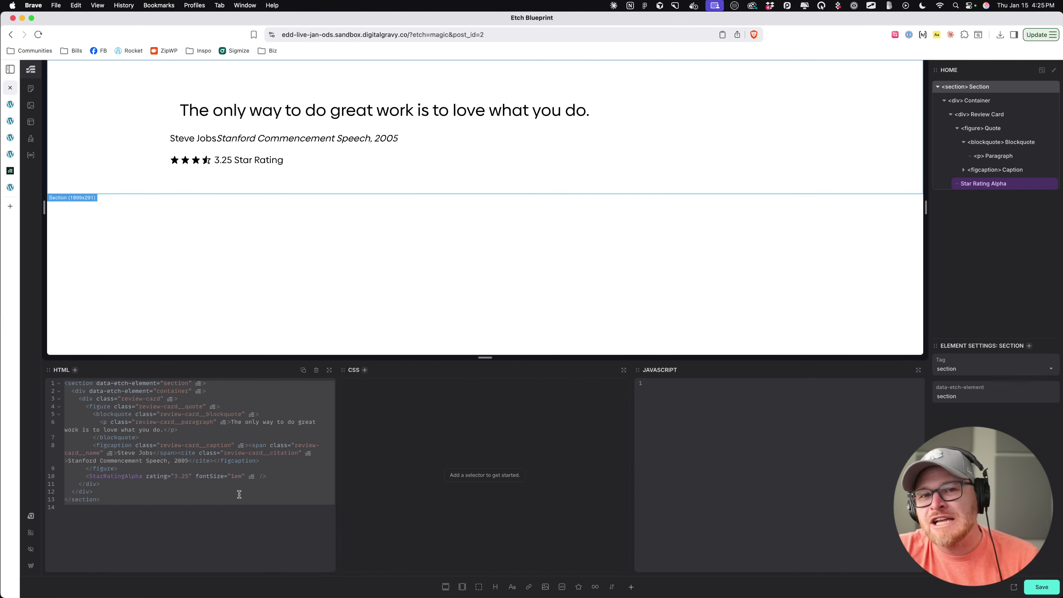
pyautogui.click(228, 514)
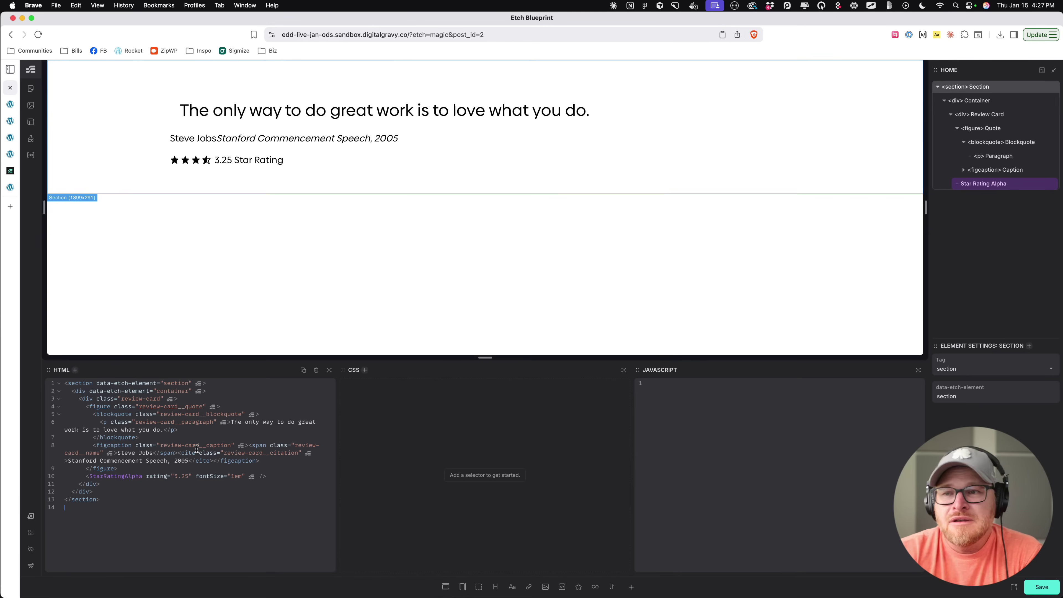
pyautogui.moveTo(153, 512); pyautogui.dragTo(29, 366)
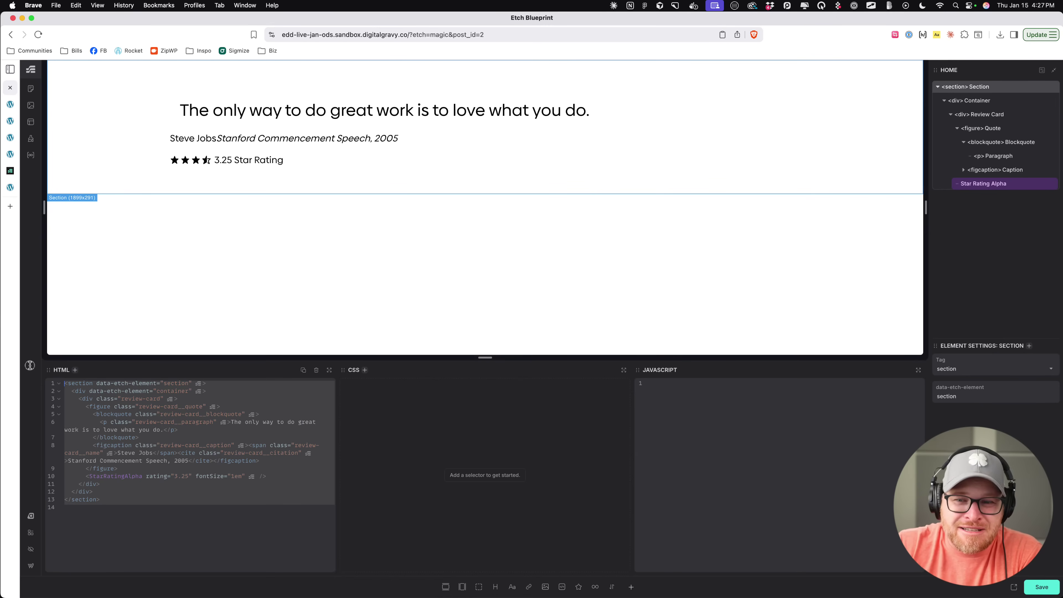
pyautogui.moveTo(145, 528); pyautogui.dragTo(44, 383)
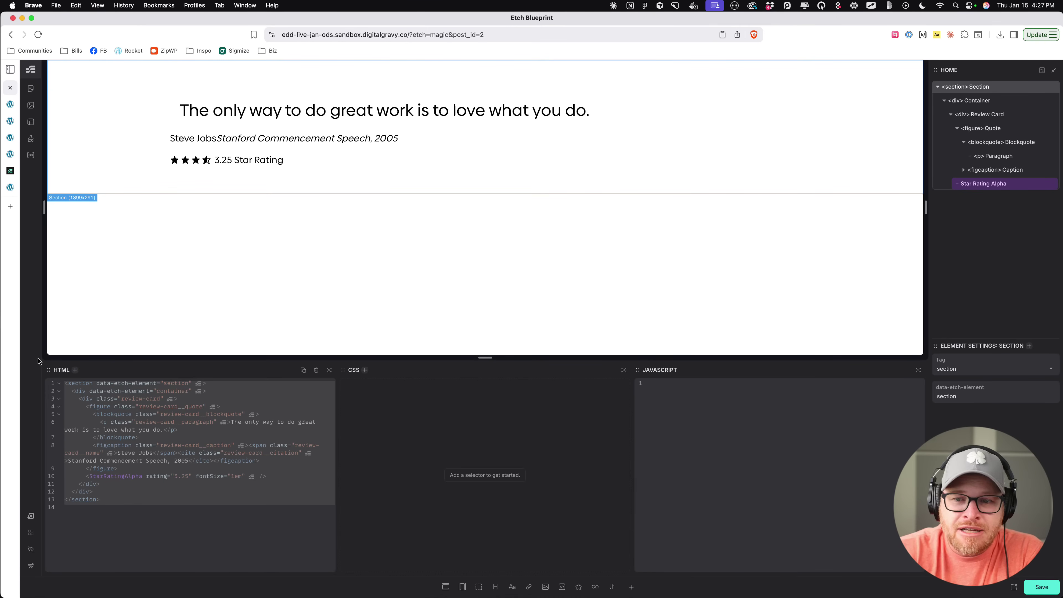
pyautogui.click(120, 502)
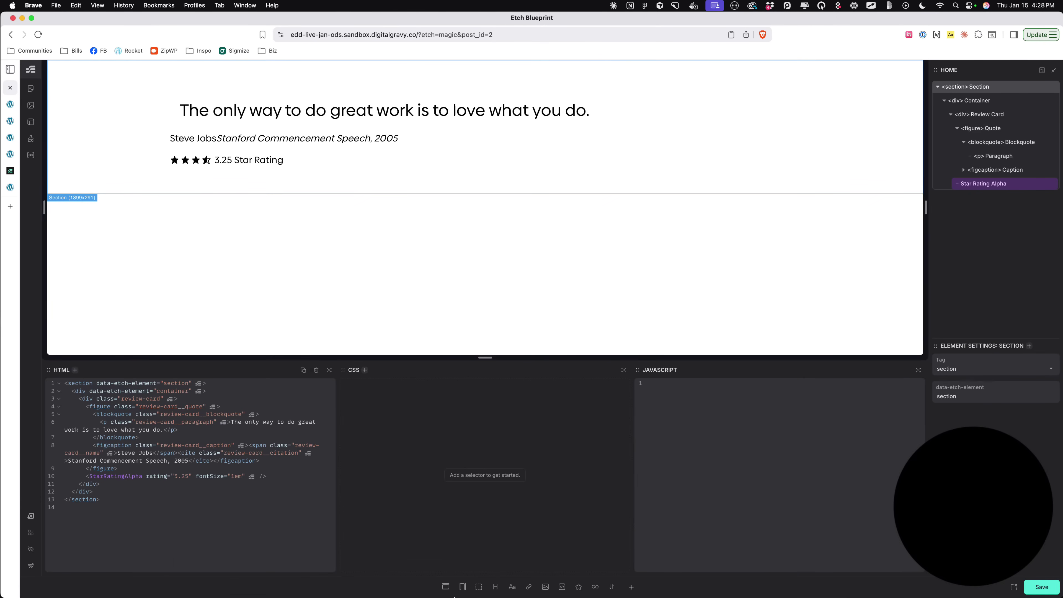
pyautogui.moveTo(545, 596)
pyautogui.press('super+m')
pyautogui.press('Down')
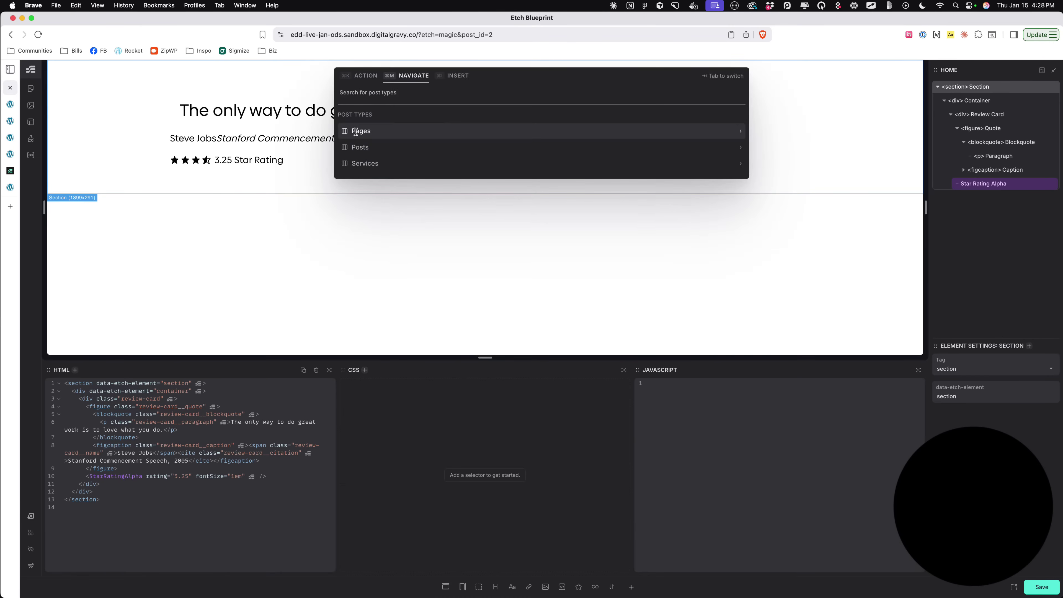
pyautogui.press('Escape')
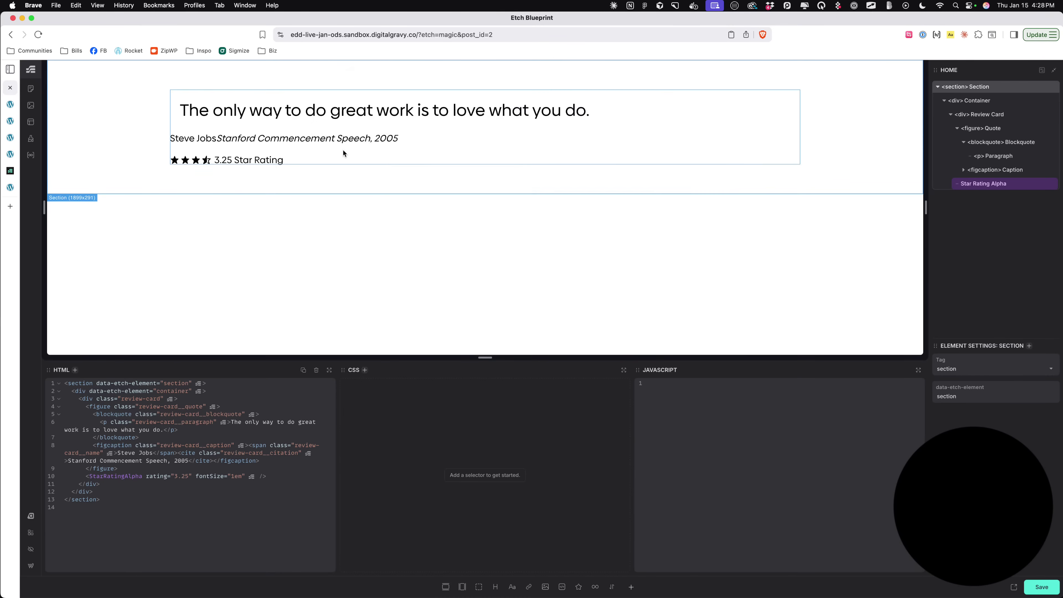
# Step: Leave Etch for the WordPress editor without saving, and exit from there to the Pages list in the admin
pyautogui.click(35, 564)
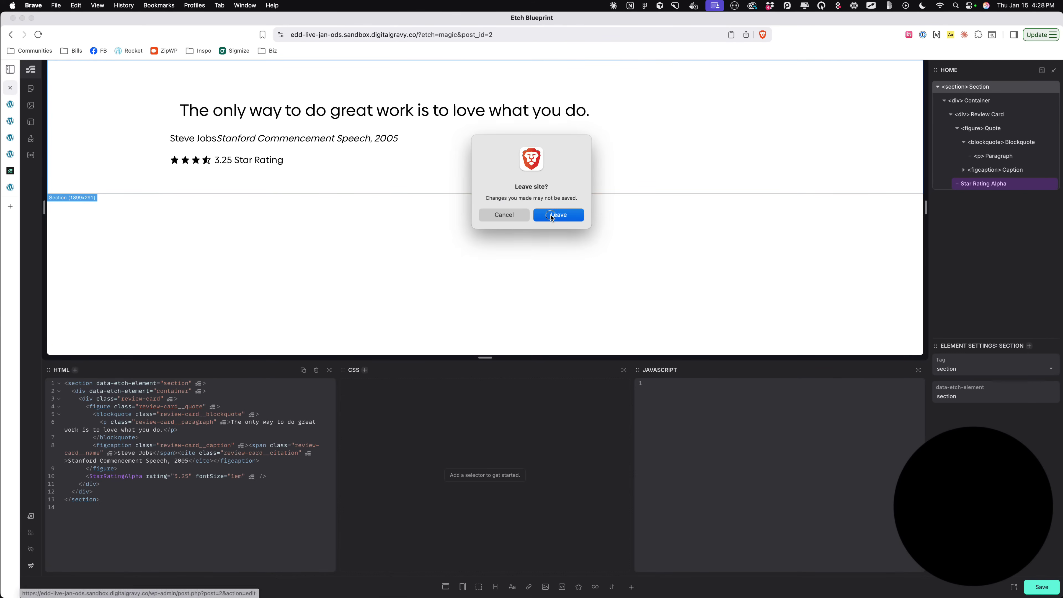
pyautogui.click(552, 215)
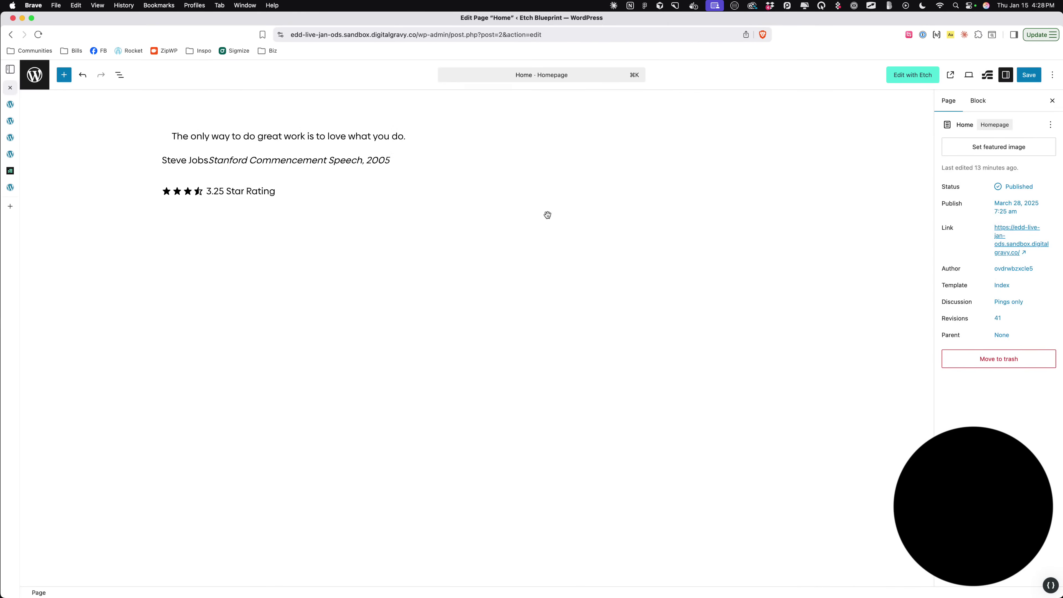
pyautogui.click(40, 78)
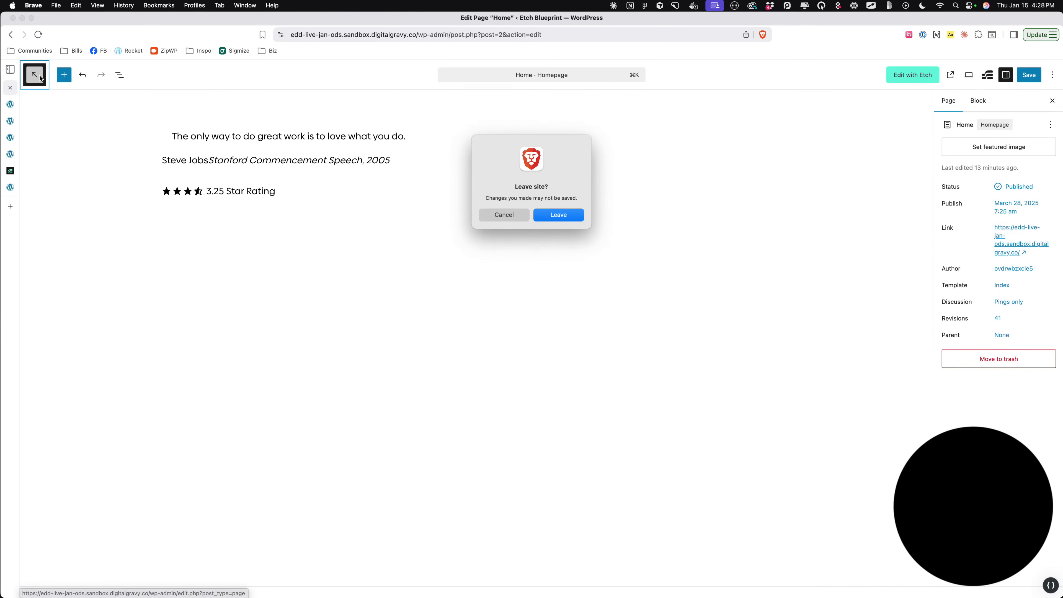
pyautogui.click(540, 216)
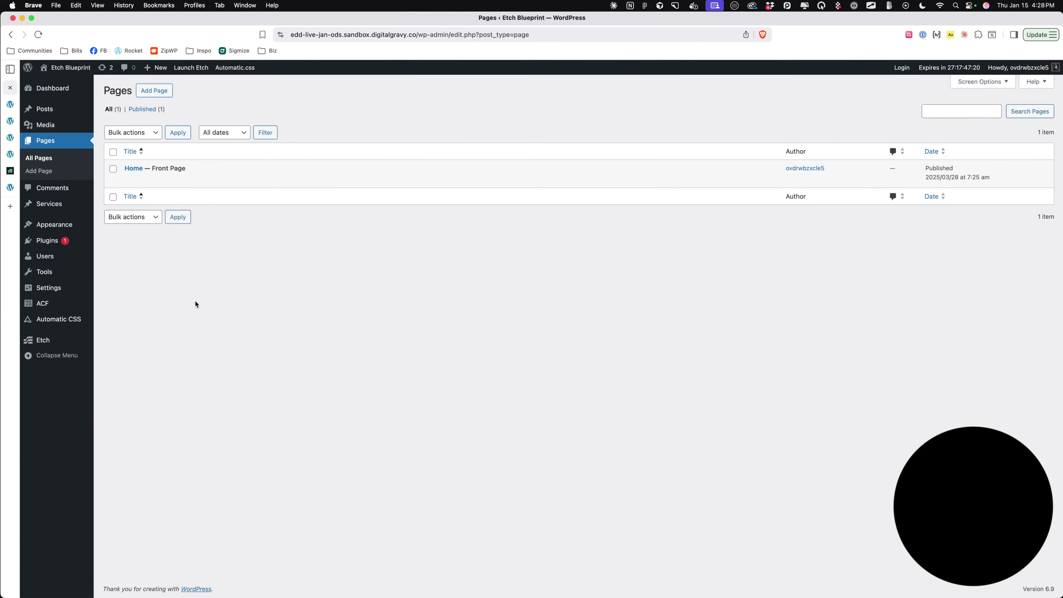
# Step: View the installed WordPress themes and return to the list of all pages
pyautogui.moveTo(76, 224)
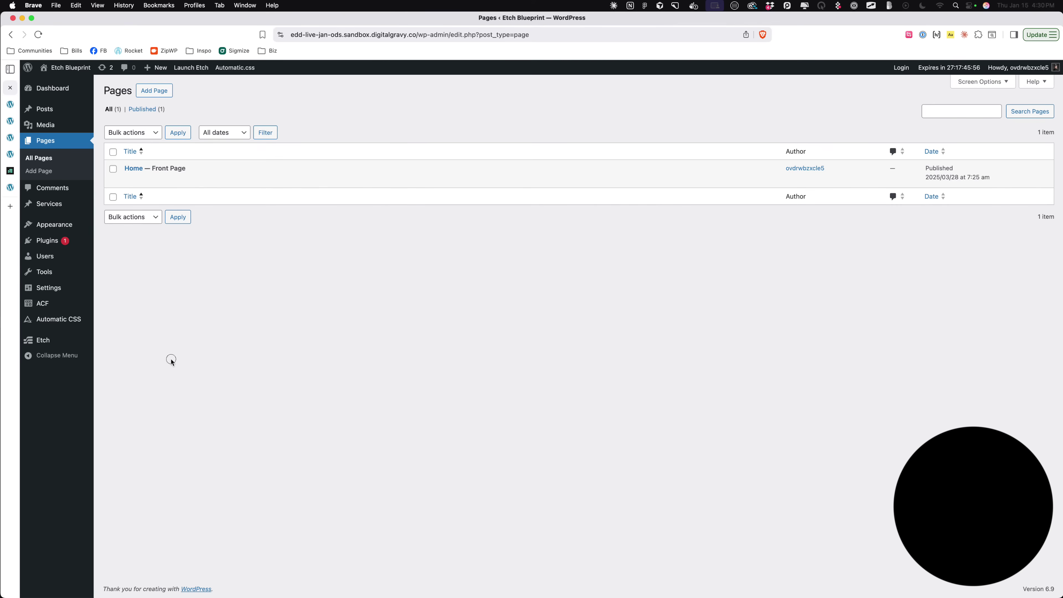
pyautogui.moveTo(62, 226)
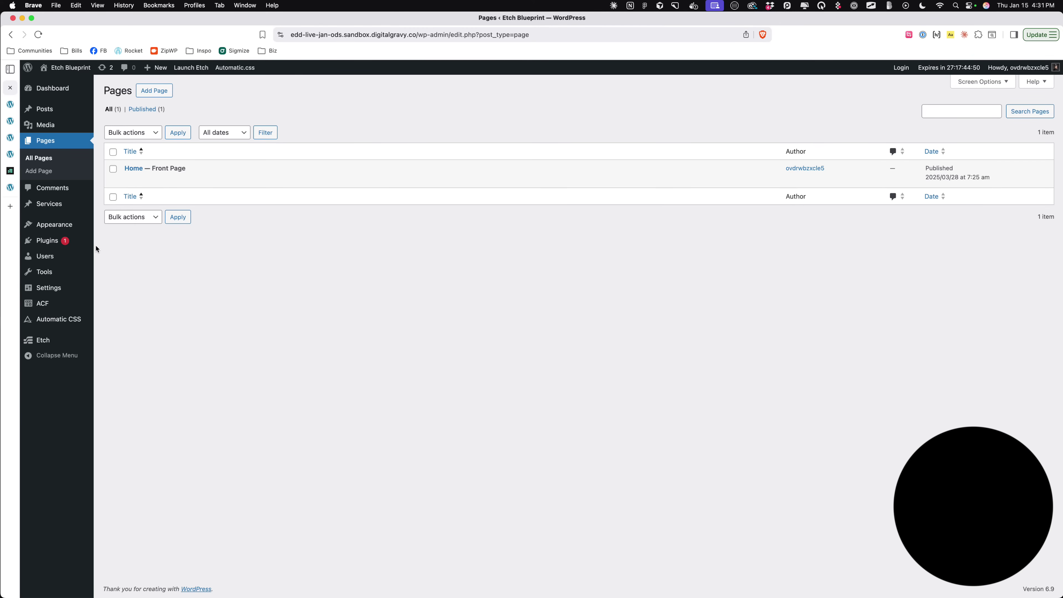
pyautogui.click(82, 231)
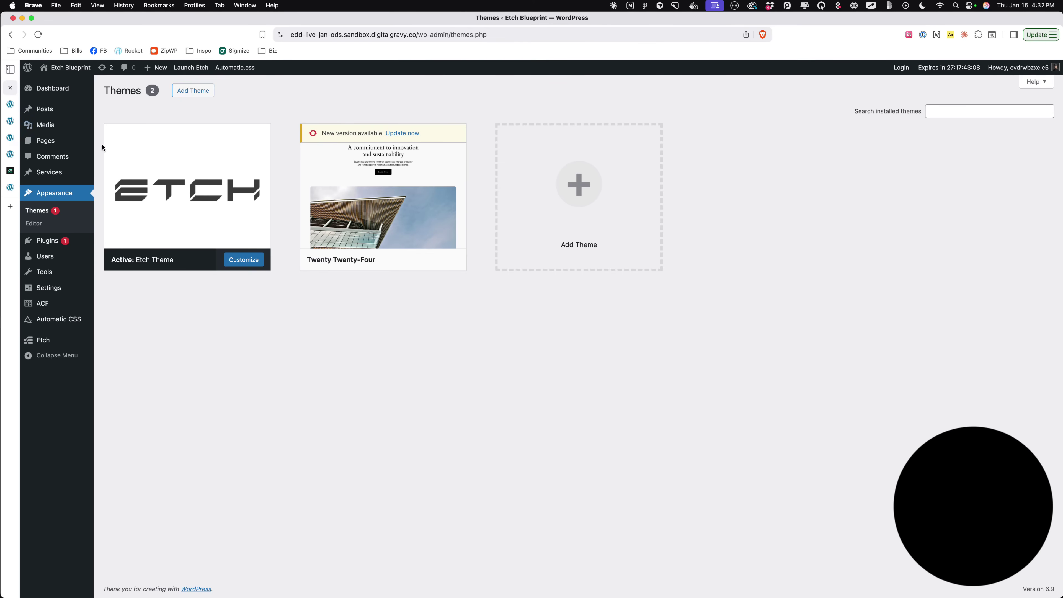
pyautogui.click(44, 143)
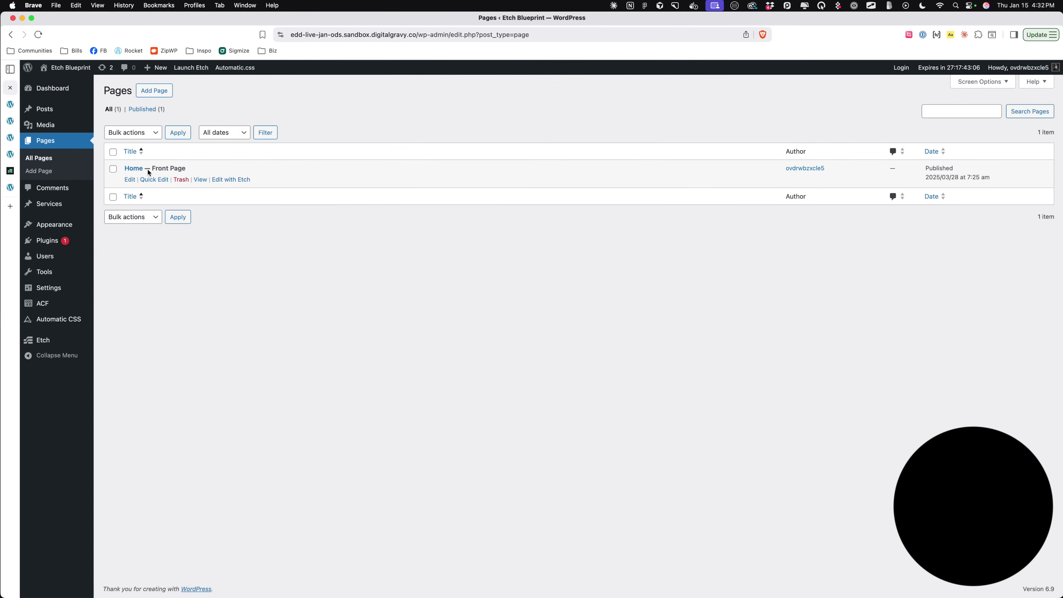
# Step: Open the Home page in the block editor and insert an empty paragraph block below the star rating
pyautogui.click(140, 169)
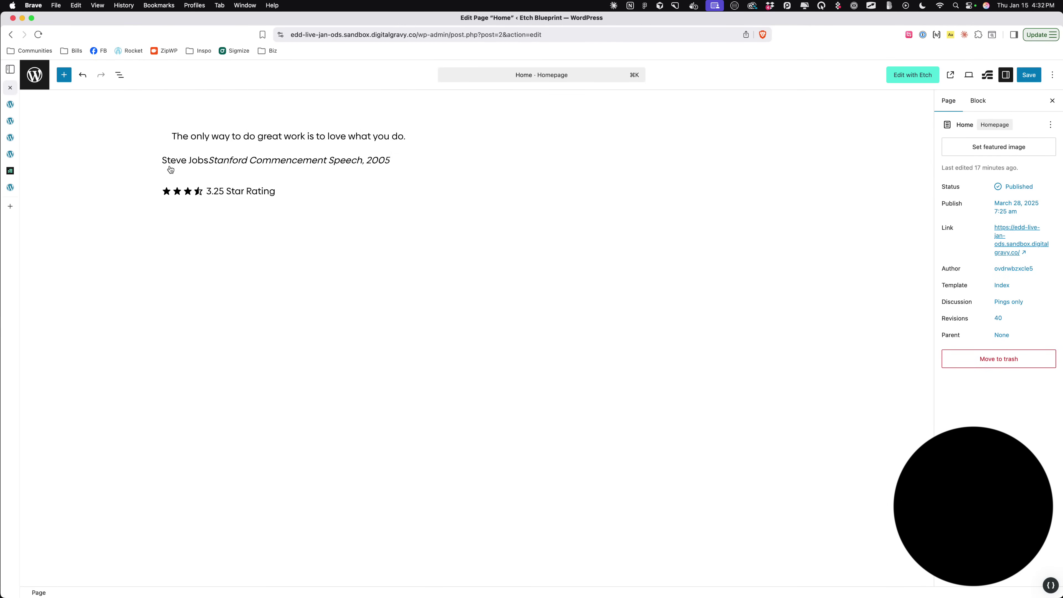
pyautogui.moveTo(167, 174)
pyautogui.click(24, 141)
pyautogui.click(321, 302)
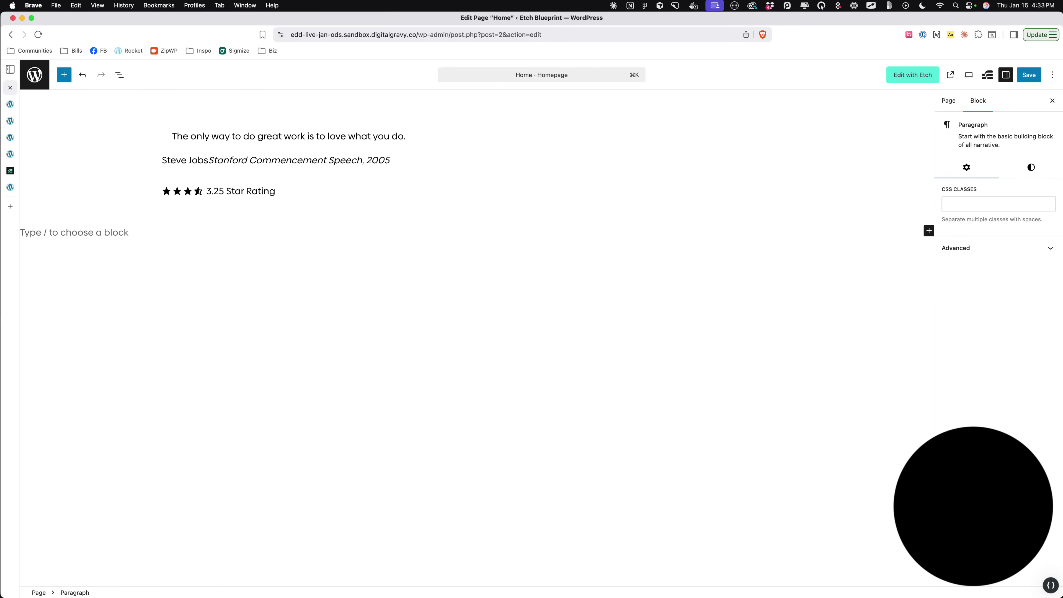